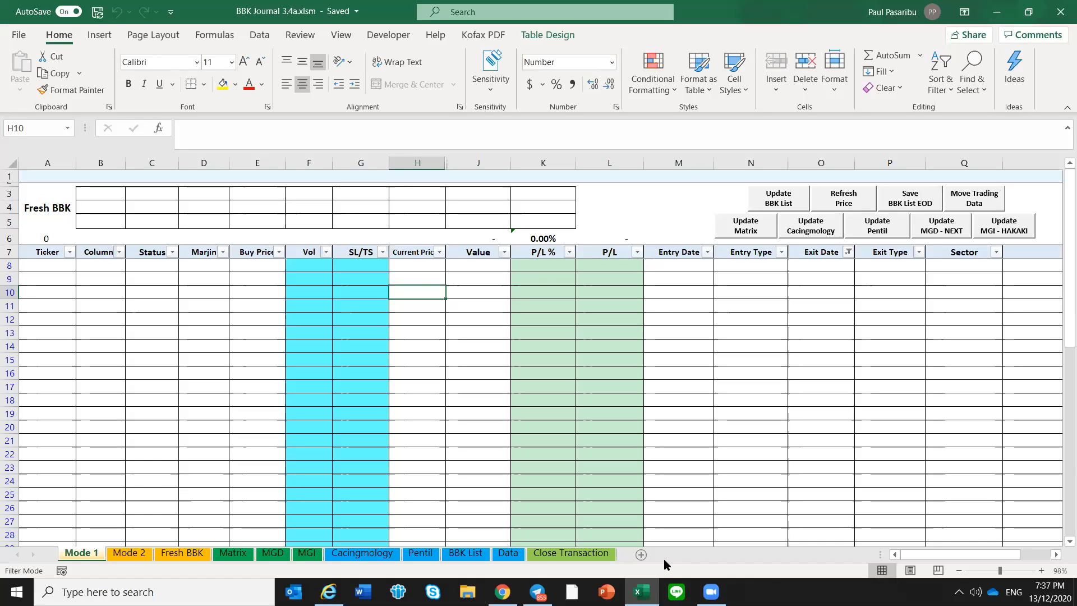
{"action": "left_click", "coordinate": [144, 272]}
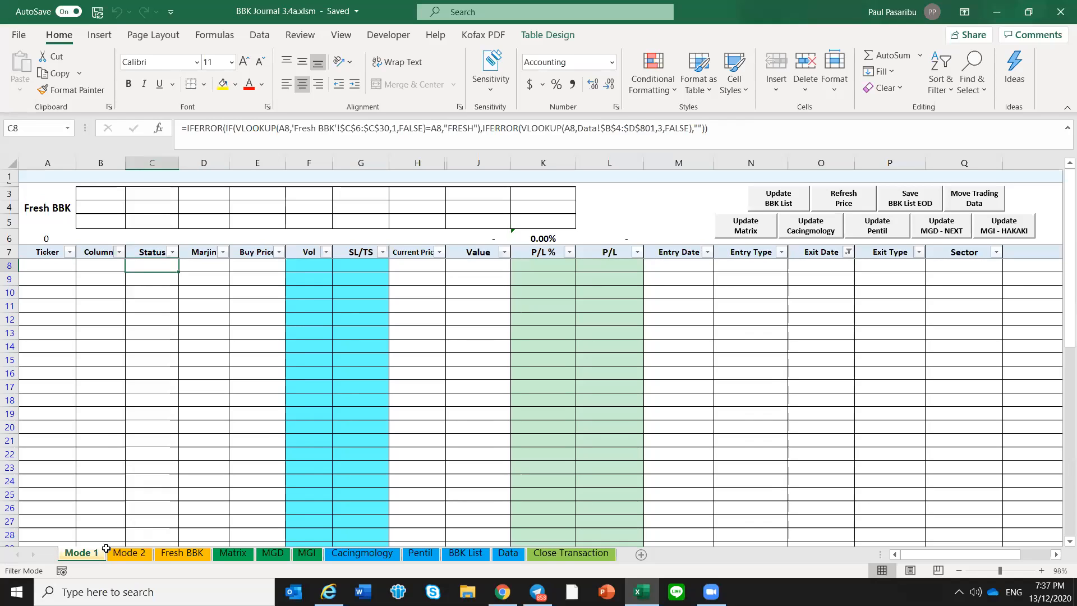
{"action": "left_click", "coordinate": [101, 270]}
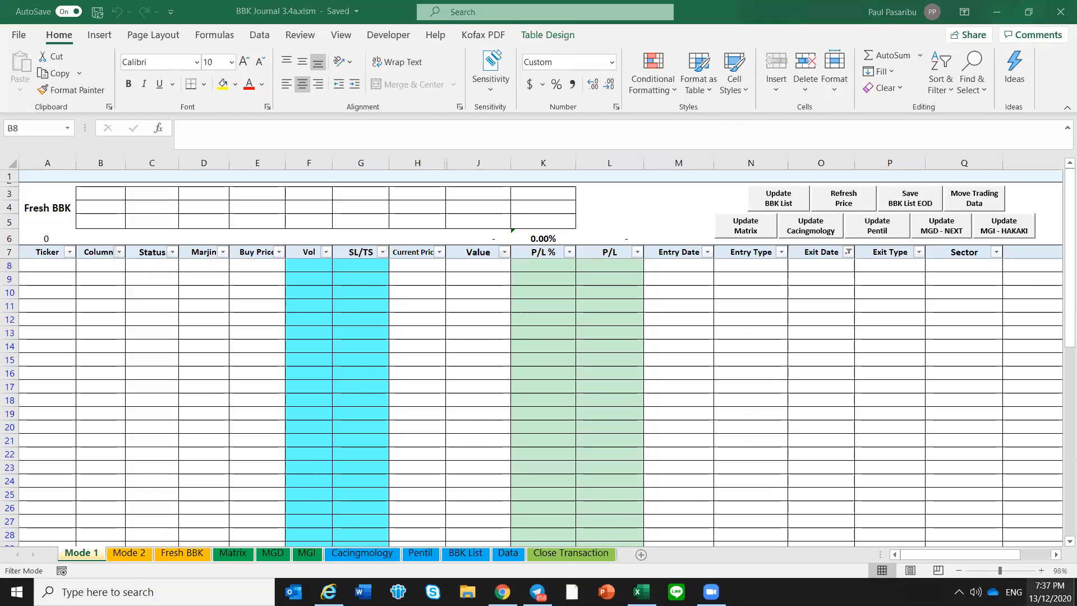
{"action": "left_click", "coordinate": [1049, 591]}
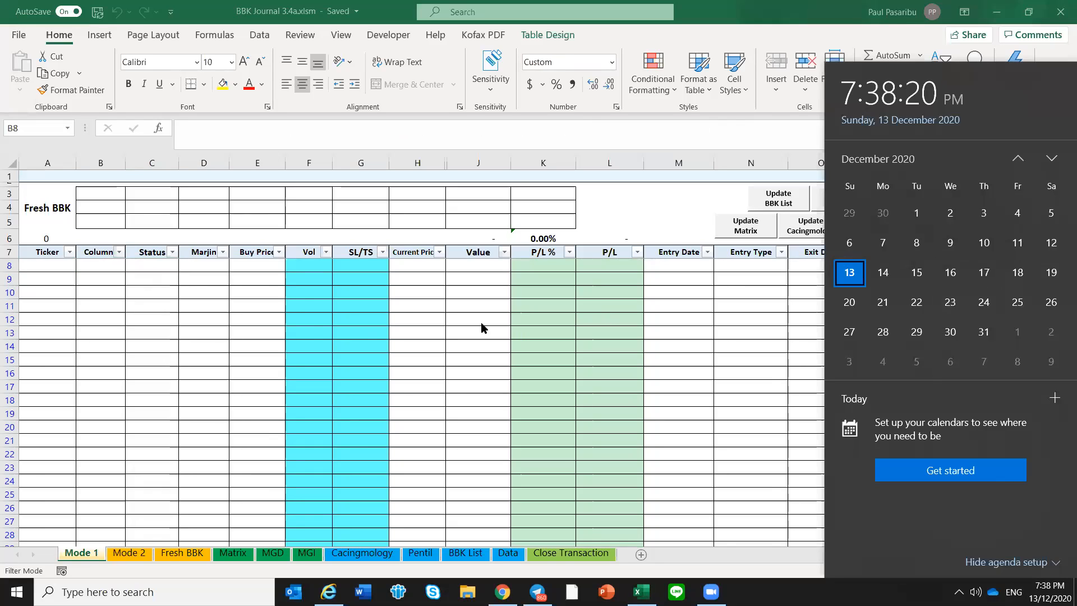
{"action": "left_click", "coordinate": [312, 333]}
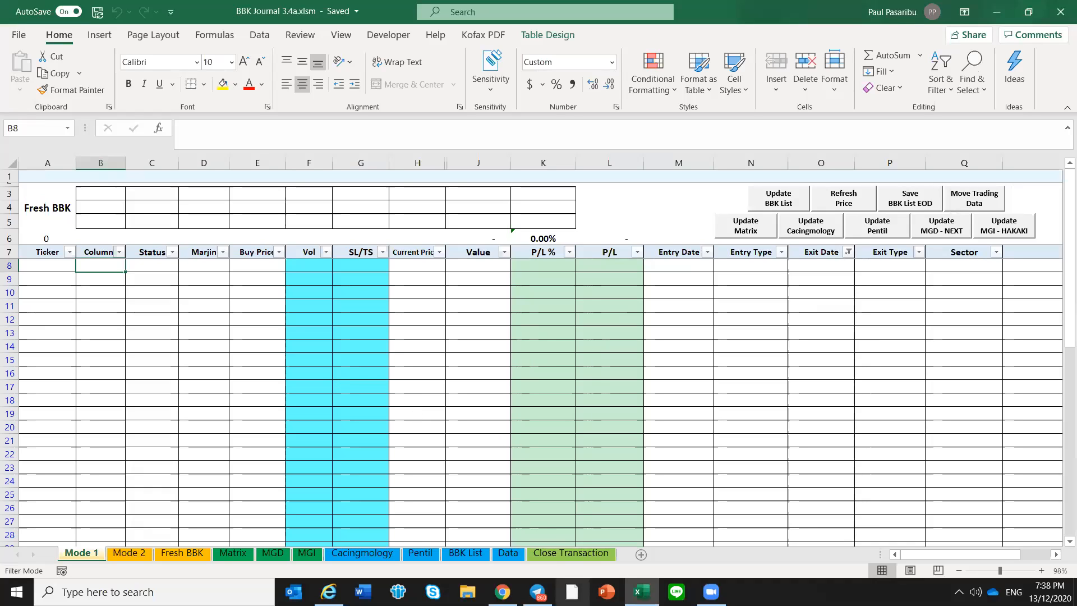
Switch to Telegram, open the Neo BBK DML Channel and jump to its messages of December 8, 2020
{"action": "left_click", "coordinate": [538, 592]}
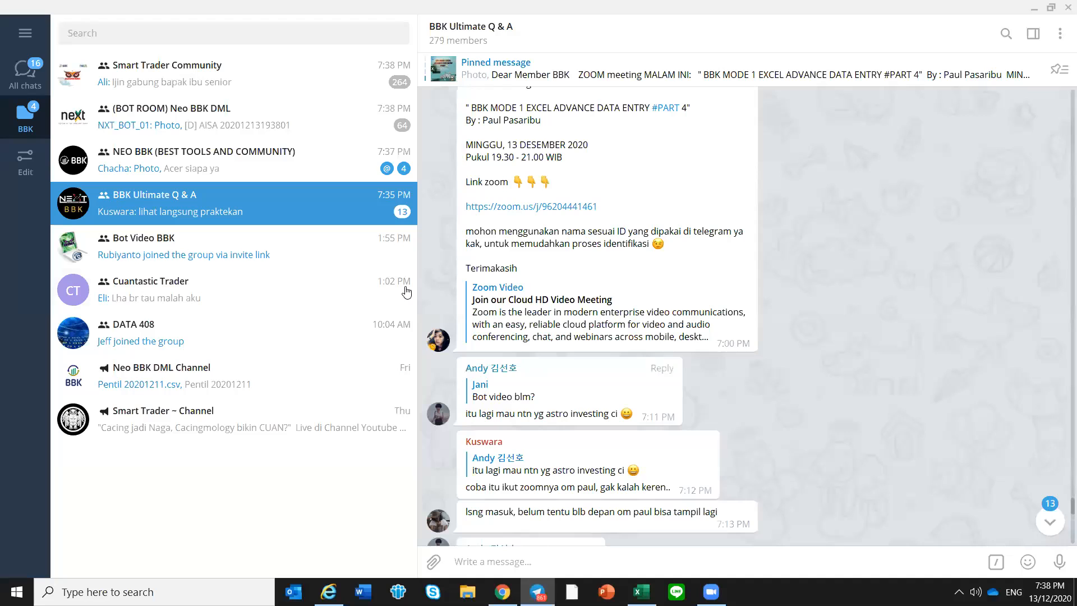
{"action": "left_click", "coordinate": [289, 379]}
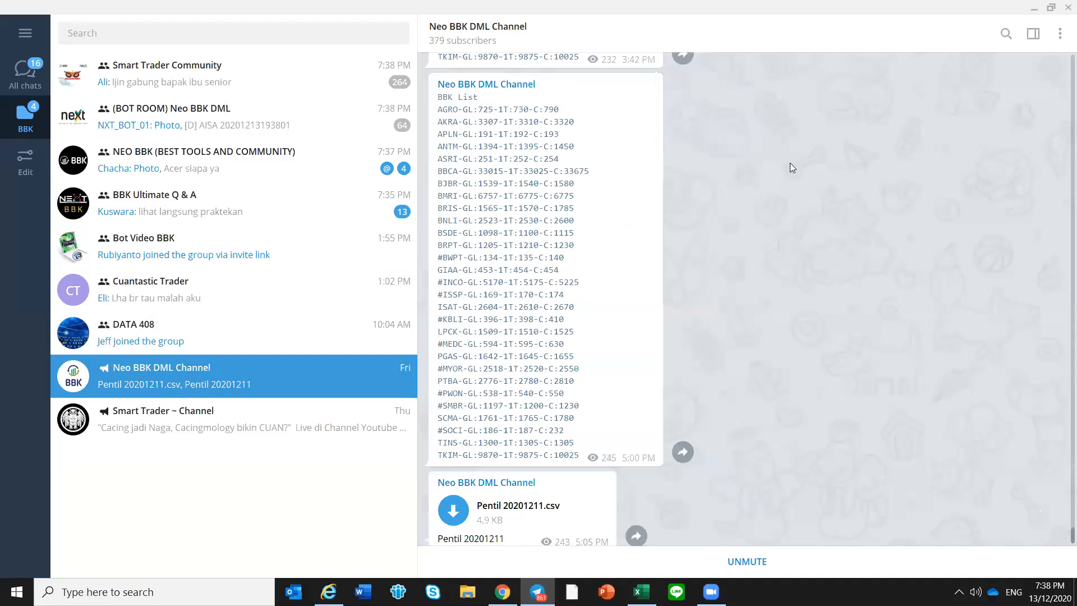
{"action": "left_click", "coordinate": [1007, 33]}
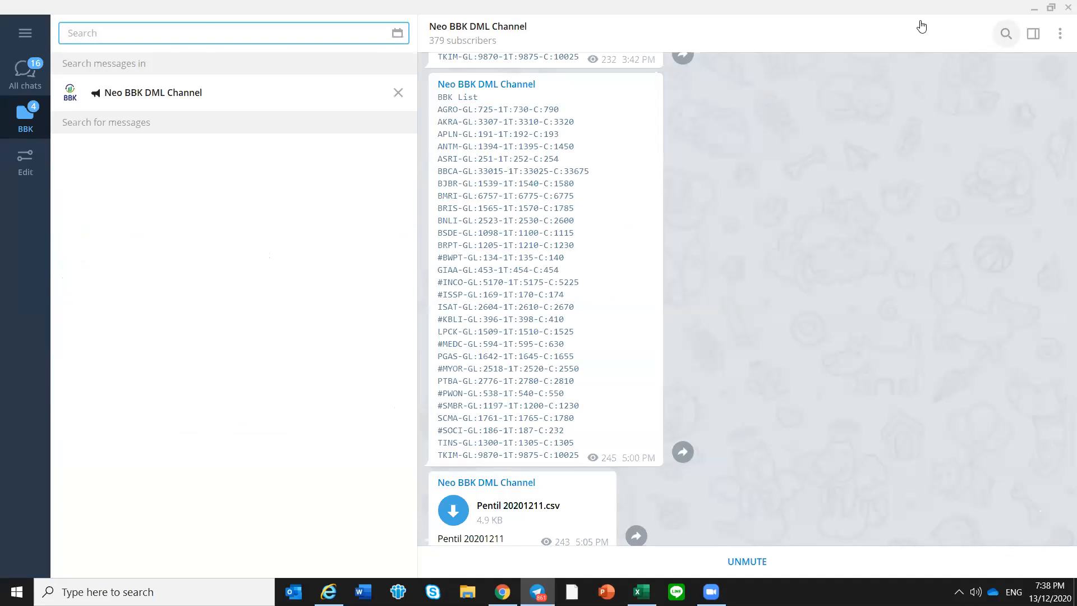
{"action": "left_click", "coordinate": [402, 34]}
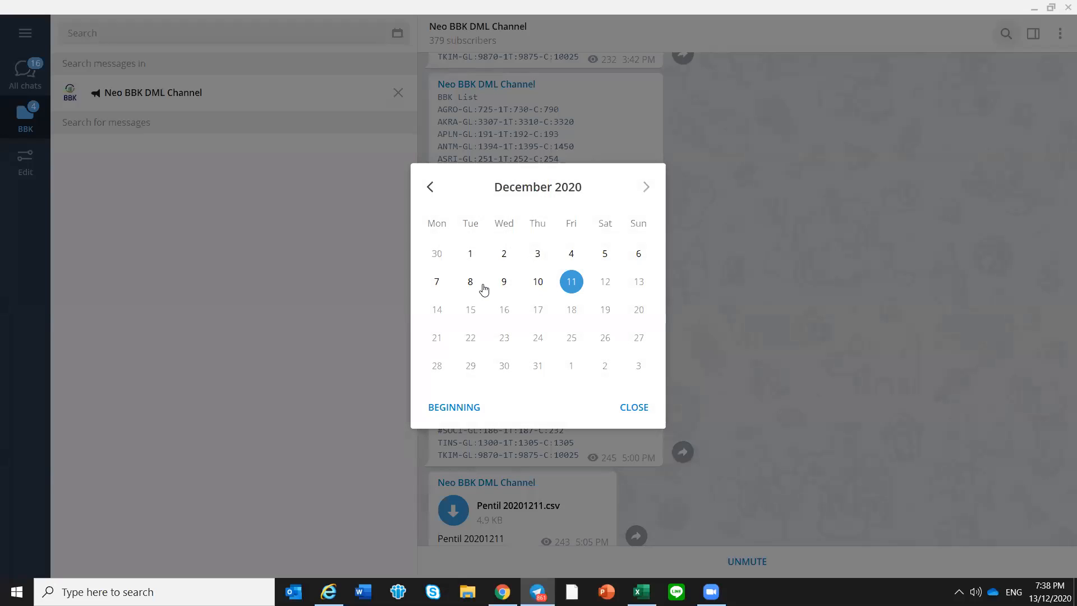
{"action": "left_click", "coordinate": [483, 289]}
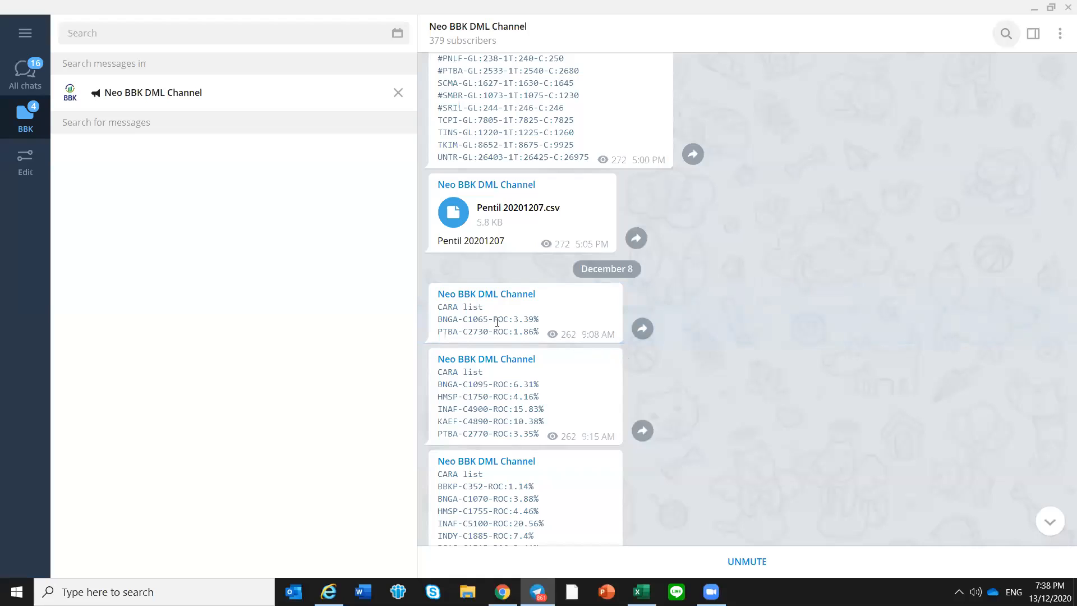
Copy all the ticker lines, AGRO through WSKT, from the December 8 BBK List message sent at 9:30 AM
{"action": "scroll", "coordinate": [497, 322], "scroll_direction": "down", "scroll_amount": 1}
{"action": "scroll", "coordinate": [497, 344], "scroll_direction": "down", "scroll_amount": 5}
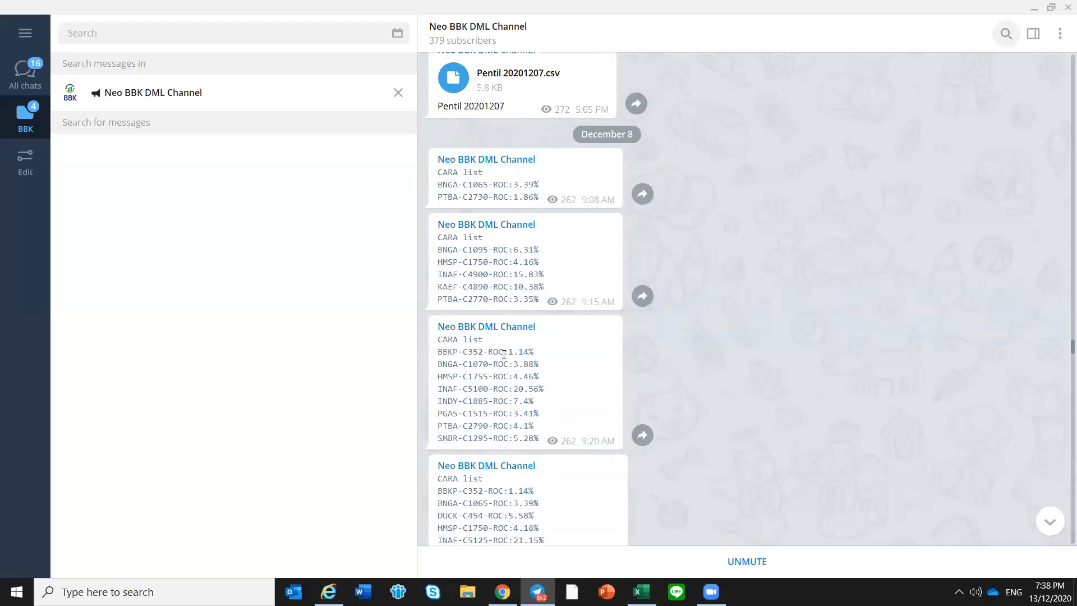
{"action": "scroll", "coordinate": [507, 352], "scroll_direction": "down", "scroll_amount": 1}
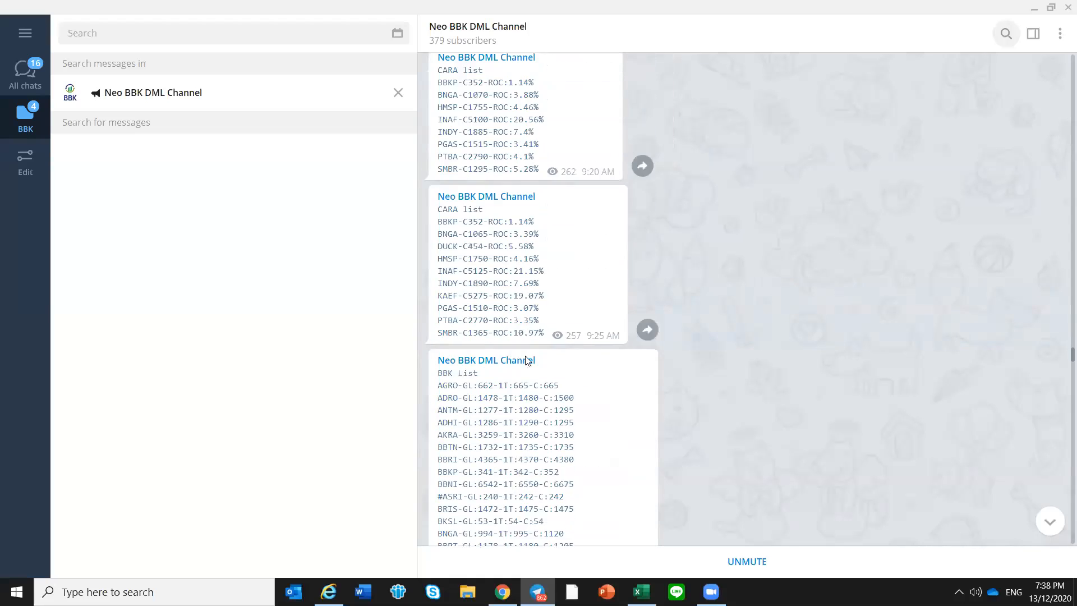
{"action": "scroll", "coordinate": [514, 363], "scroll_direction": "down", "scroll_amount": 4}
{"action": "scroll", "coordinate": [519, 357], "scroll_direction": "up", "scroll_amount": 2}
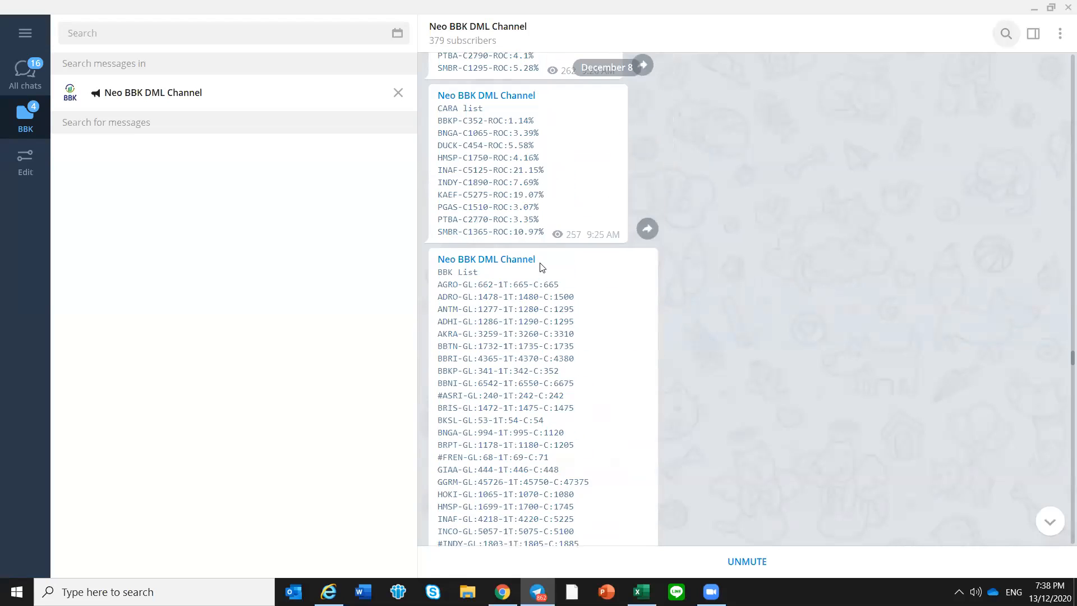
{"action": "scroll", "coordinate": [539, 268], "scroll_direction": "down", "scroll_amount": 2}
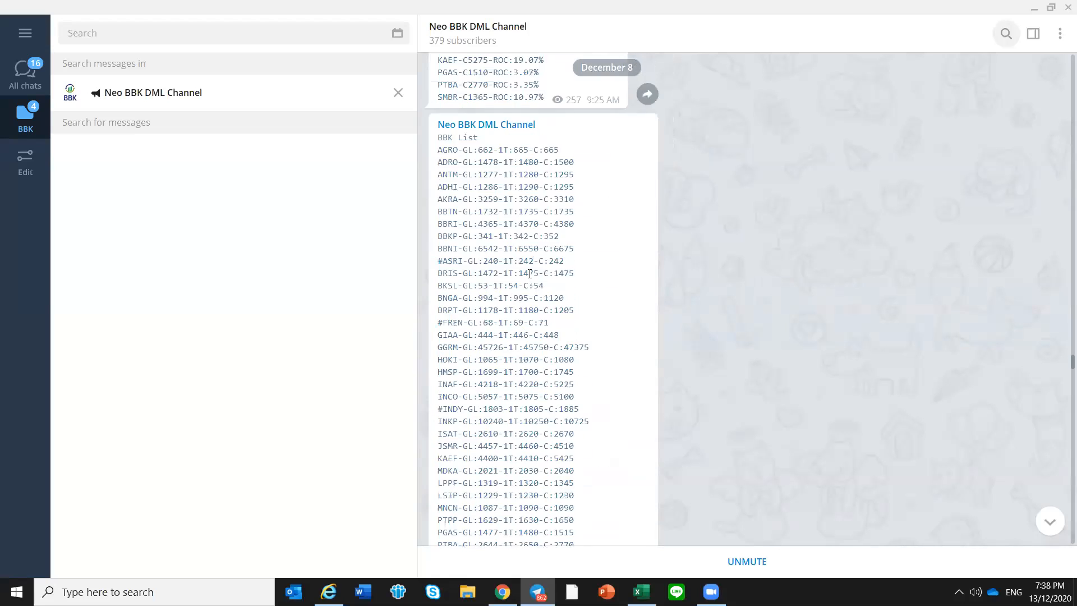
{"action": "scroll", "coordinate": [524, 270], "scroll_direction": "up", "scroll_amount": 1}
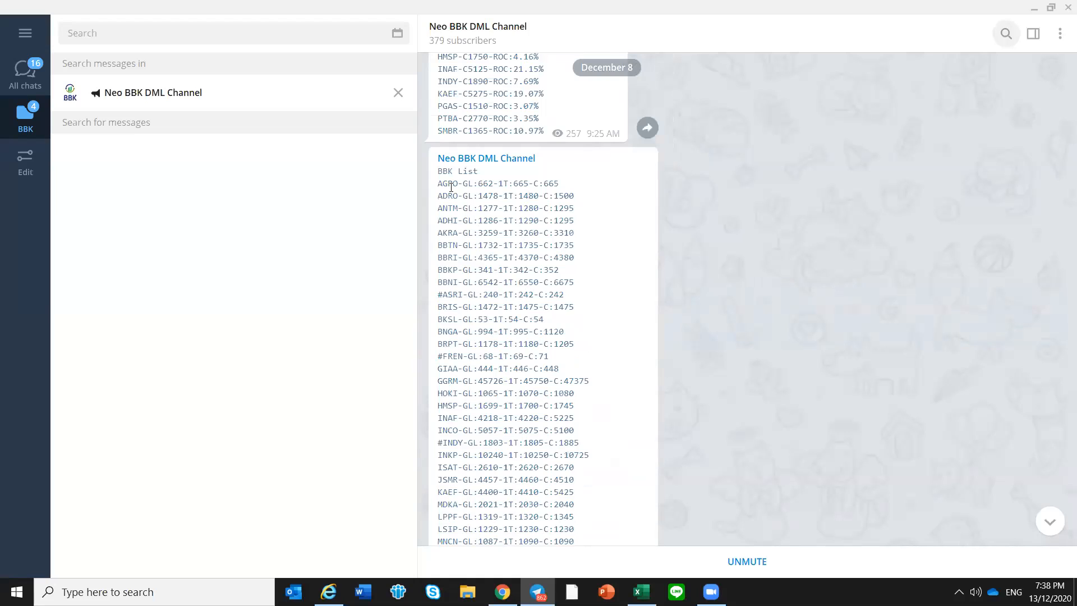
{"action": "left_click_drag", "start_coordinate": [439, 184], "coordinate": [580, 490]}
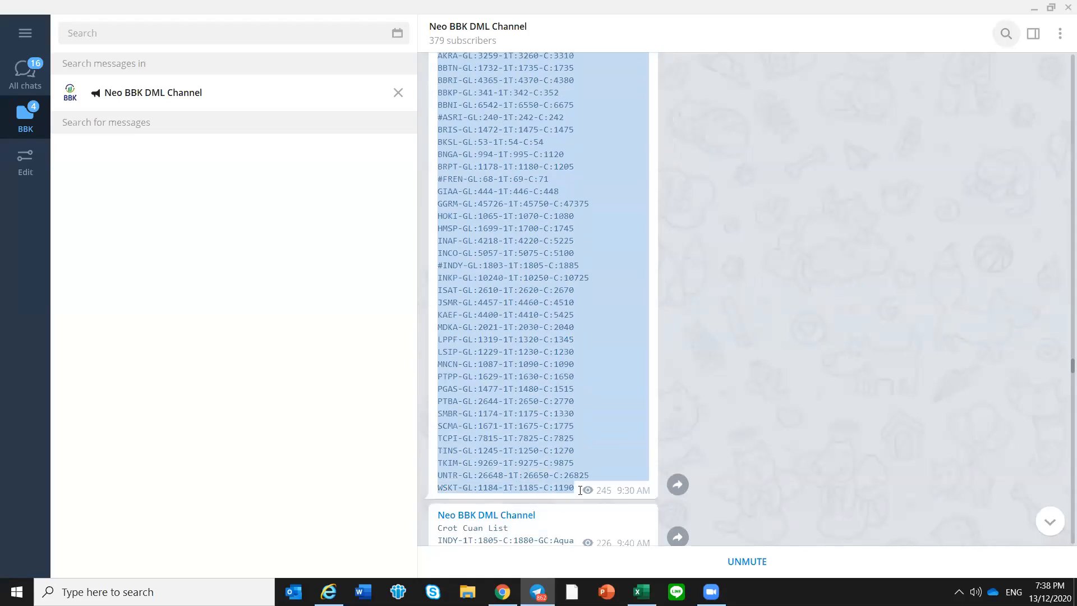
{"action": "scroll", "coordinate": [559, 435], "scroll_direction": "up", "scroll_amount": 3}
{"action": "scroll", "coordinate": [551, 310], "scroll_direction": "up", "scroll_amount": 1}
{"action": "scroll", "coordinate": [551, 311], "scroll_direction": "down", "scroll_amount": 1}
{"action": "scroll", "coordinate": [551, 311], "scroll_direction": "up", "scroll_amount": 1}
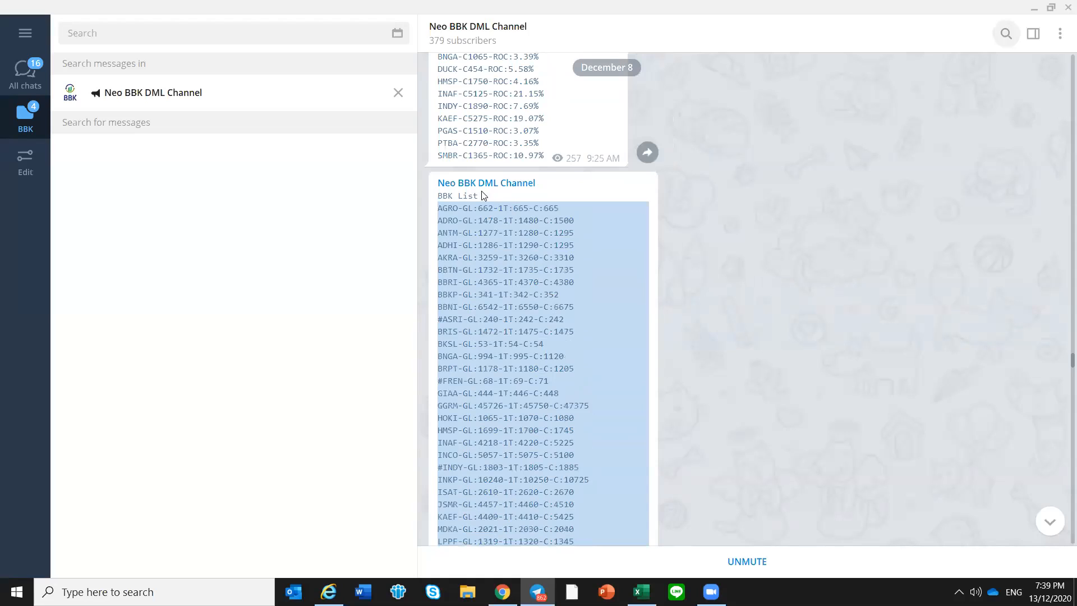
{"action": "right_click", "coordinate": [473, 249]}
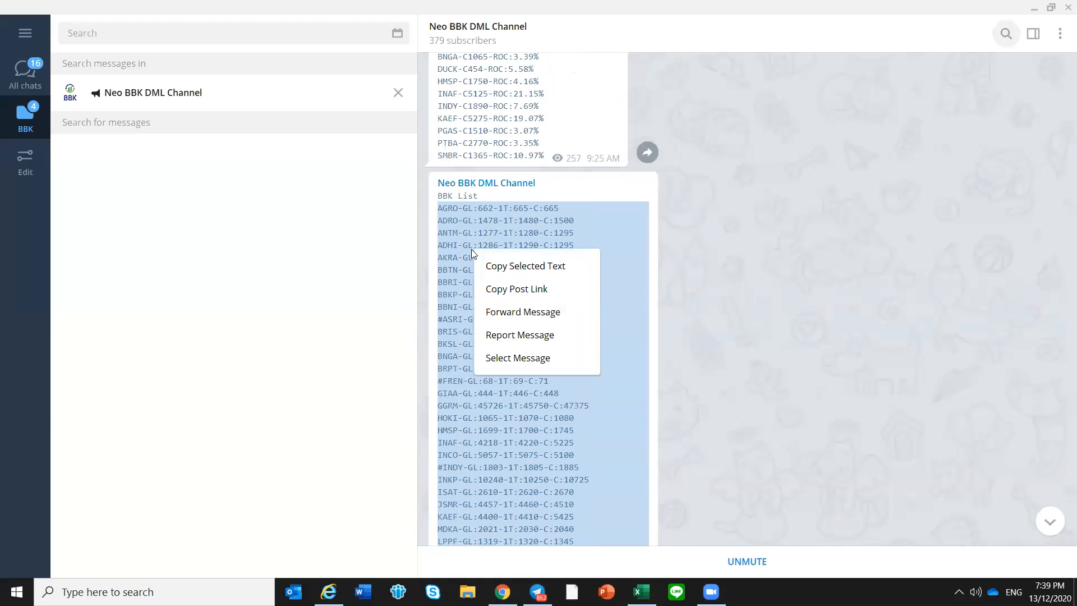
{"action": "left_click", "coordinate": [491, 262]}
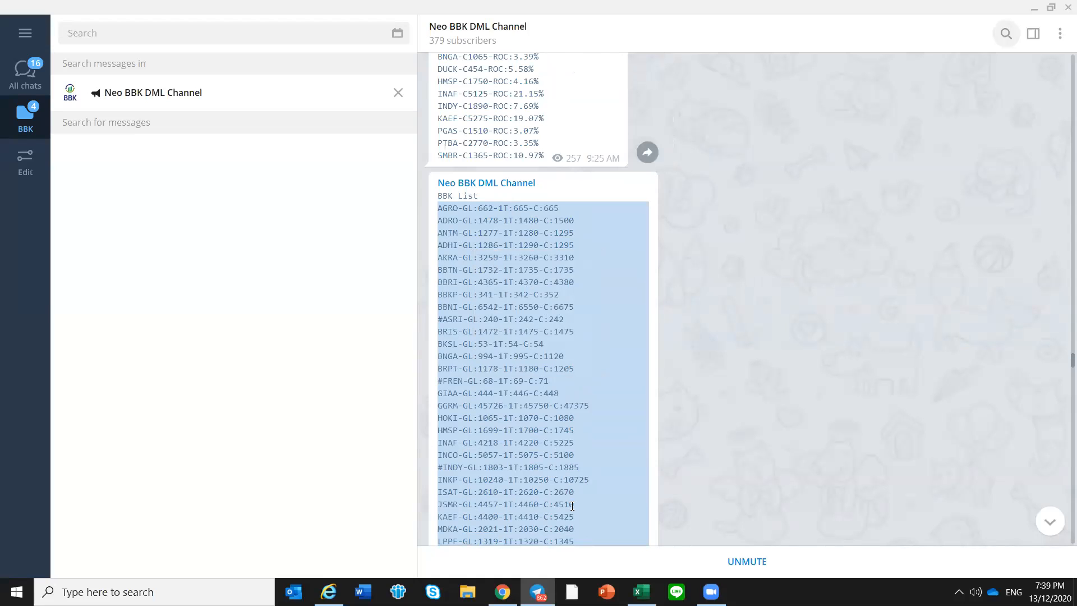
Switch to the Excel journal and run the BBK List update on the Mode 1 sheet with the copied tickers
{"action": "left_click", "coordinate": [641, 592]}
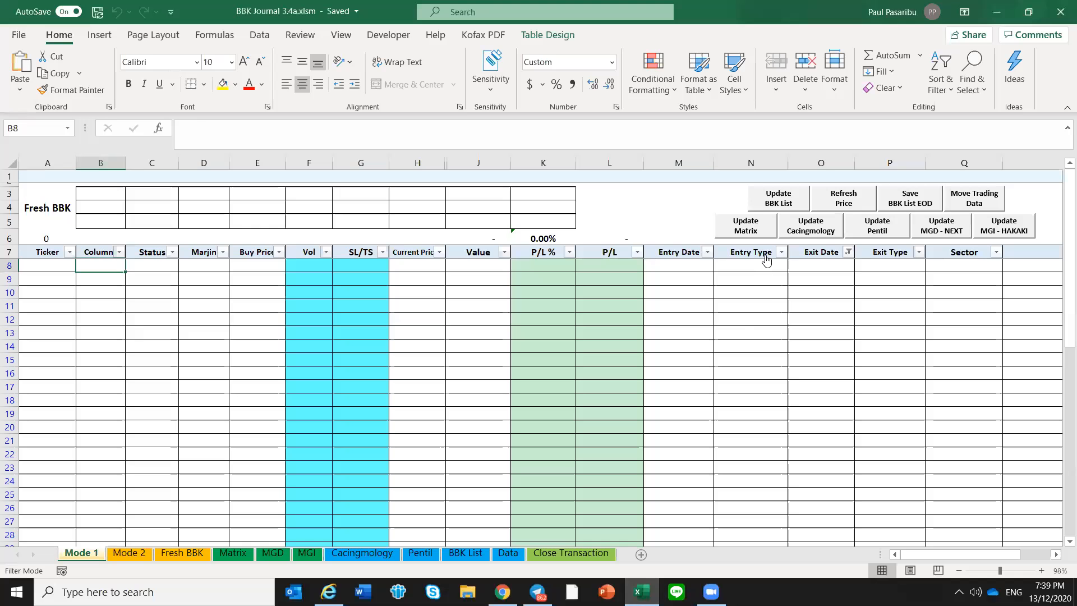
{"action": "left_click", "coordinate": [783, 204]}
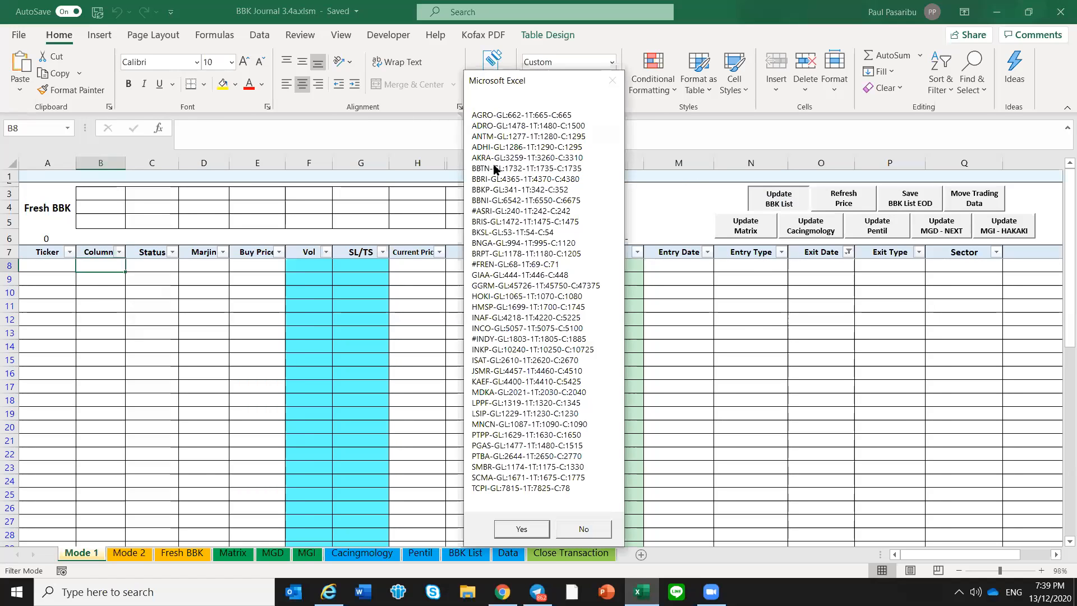
{"action": "left_click", "coordinate": [524, 529]}
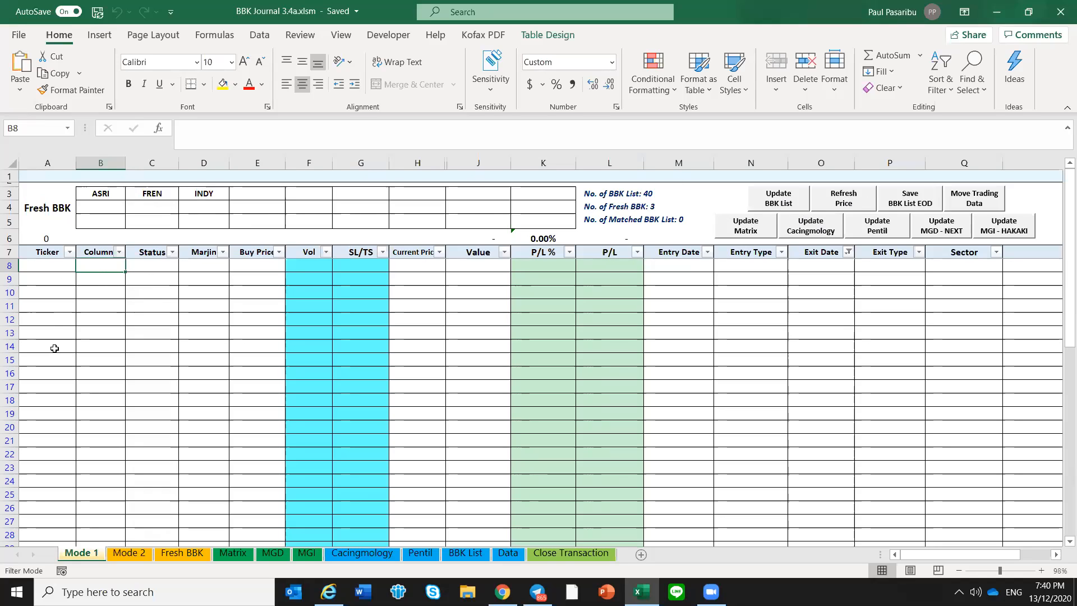
{"action": "left_click", "coordinate": [96, 303]}
{"action": "left_click", "coordinate": [104, 293]}
{"action": "left_click", "coordinate": [111, 267]}
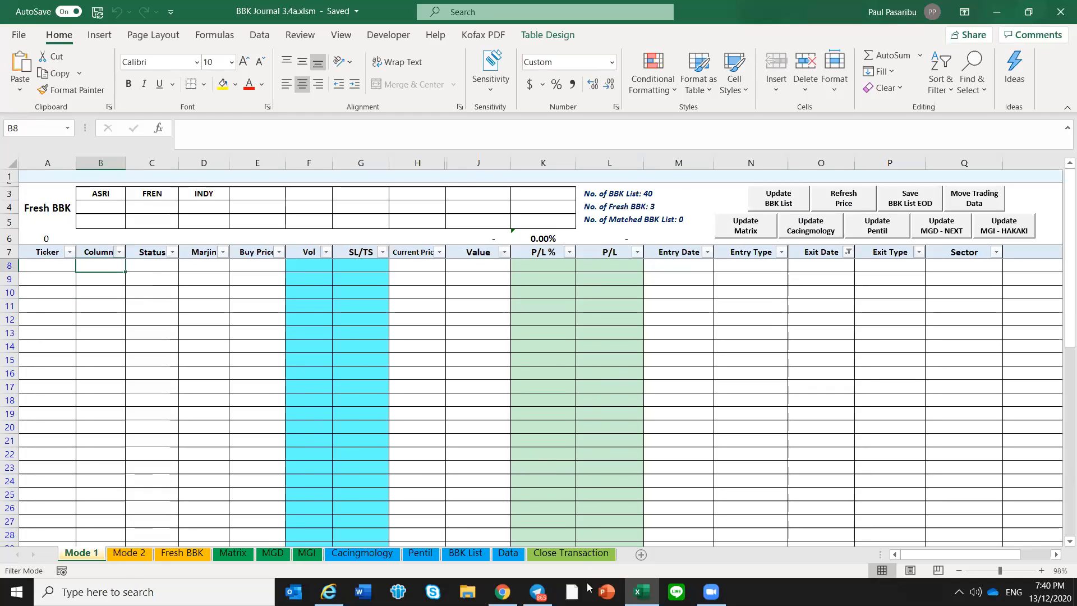
Switch to Telegram and copy all ticker lines, AKRA through UNTR, from the December 8 BBK List message sent at 2:30 PM
{"action": "left_click", "coordinate": [537, 592]}
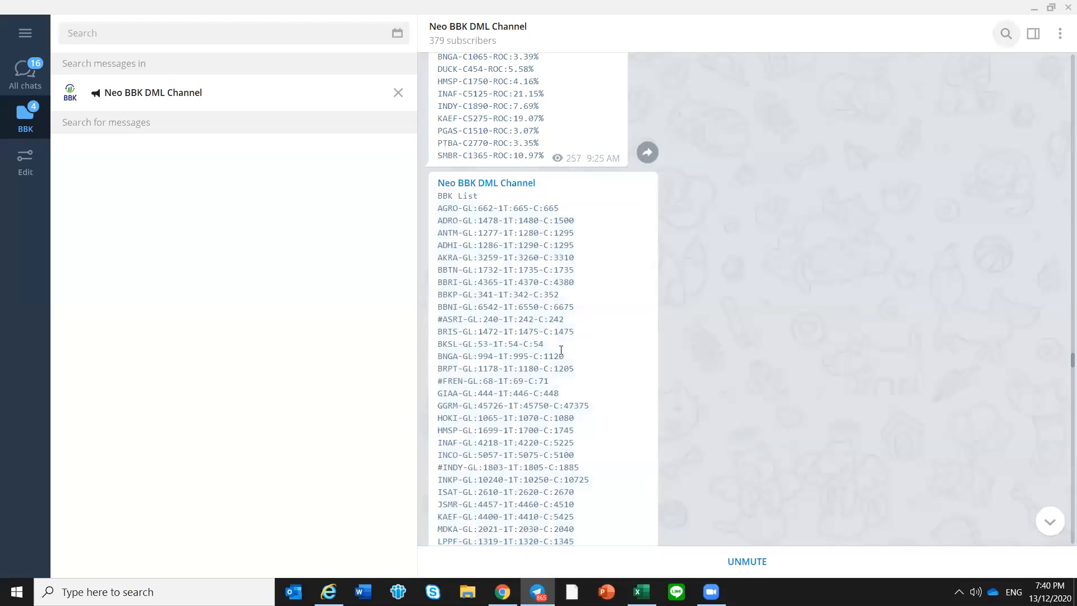
{"action": "scroll", "coordinate": [567, 354], "scroll_direction": "down", "scroll_amount": 6}
{"action": "scroll", "coordinate": [543, 349], "scroll_direction": "down", "scroll_amount": 15}
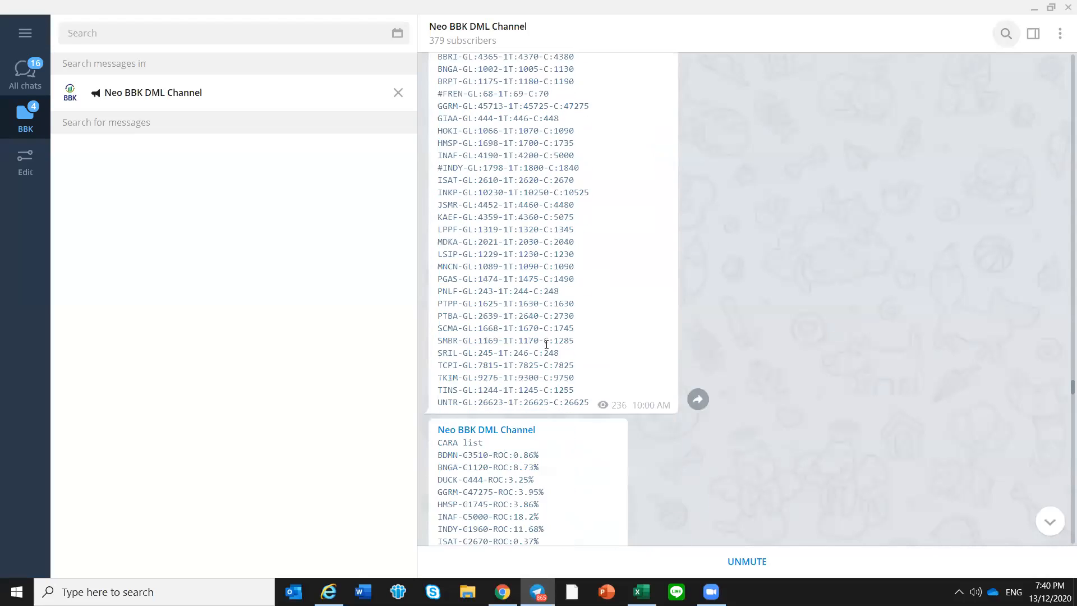
{"action": "scroll", "coordinate": [536, 319], "scroll_direction": "down", "scroll_amount": 6}
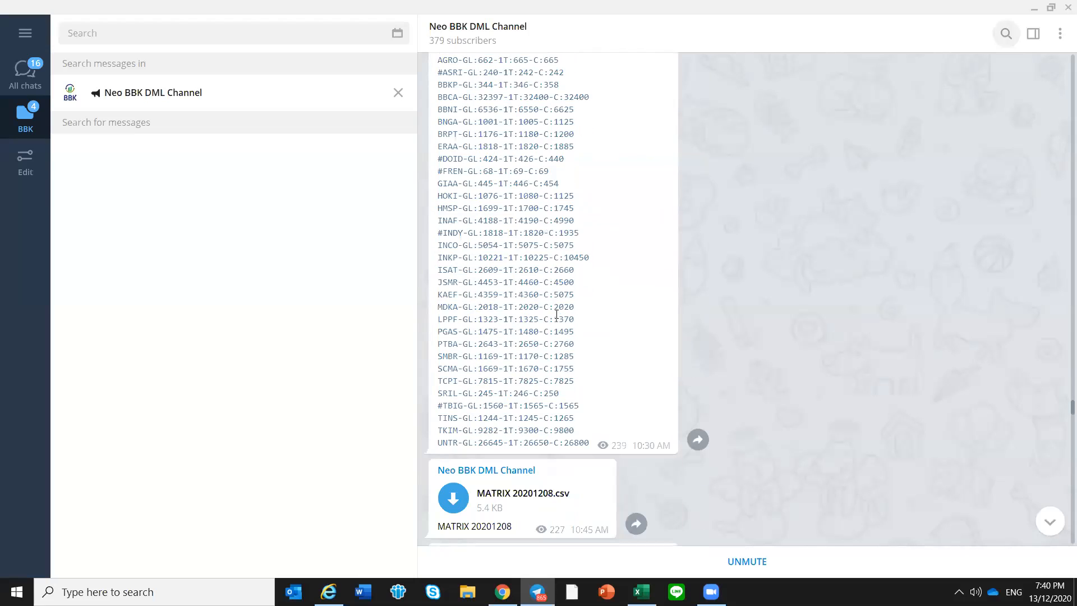
{"action": "scroll", "coordinate": [556, 315], "scroll_direction": "down", "scroll_amount": 8}
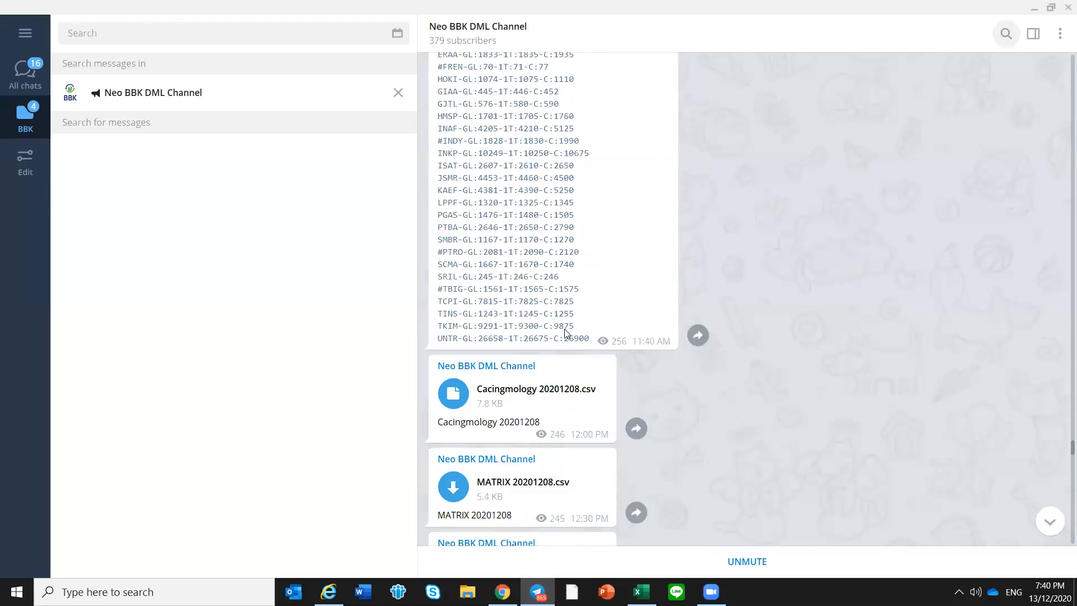
{"action": "scroll", "coordinate": [567, 333], "scroll_direction": "down", "scroll_amount": 15}
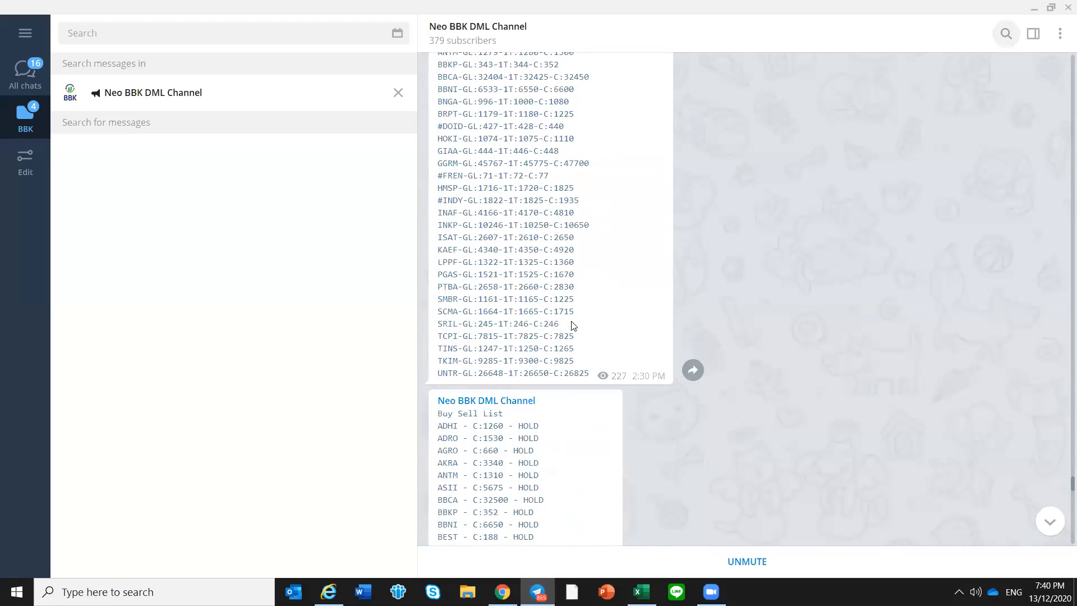
{"action": "scroll", "coordinate": [574, 325], "scroll_direction": "down", "scroll_amount": 4}
{"action": "scroll", "coordinate": [574, 323], "scroll_direction": "up", "scroll_amount": 7}
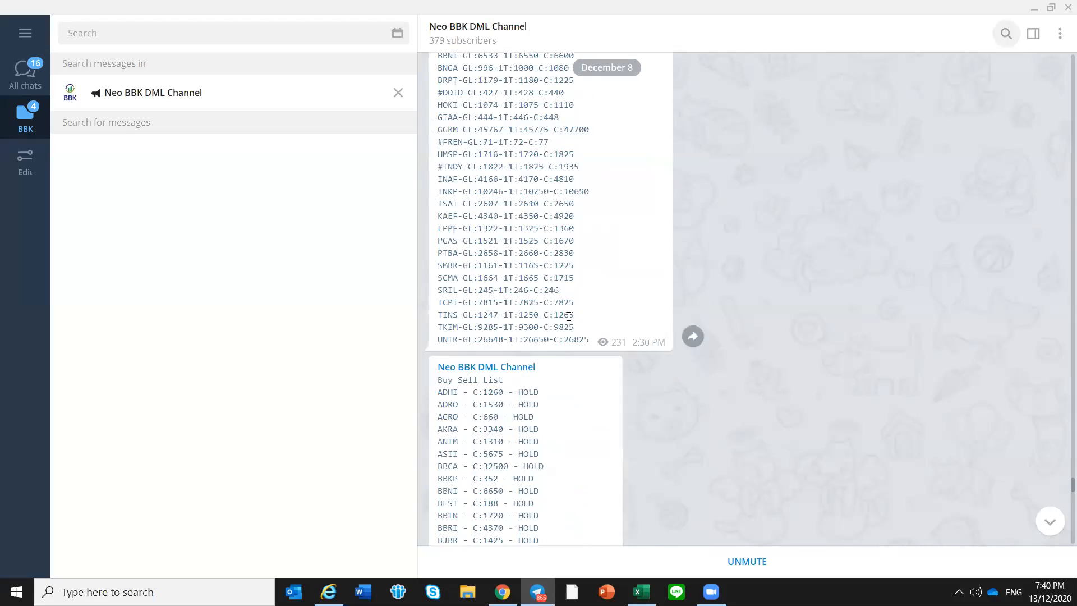
{"action": "scroll", "coordinate": [574, 320], "scroll_direction": "down", "scroll_amount": 4}
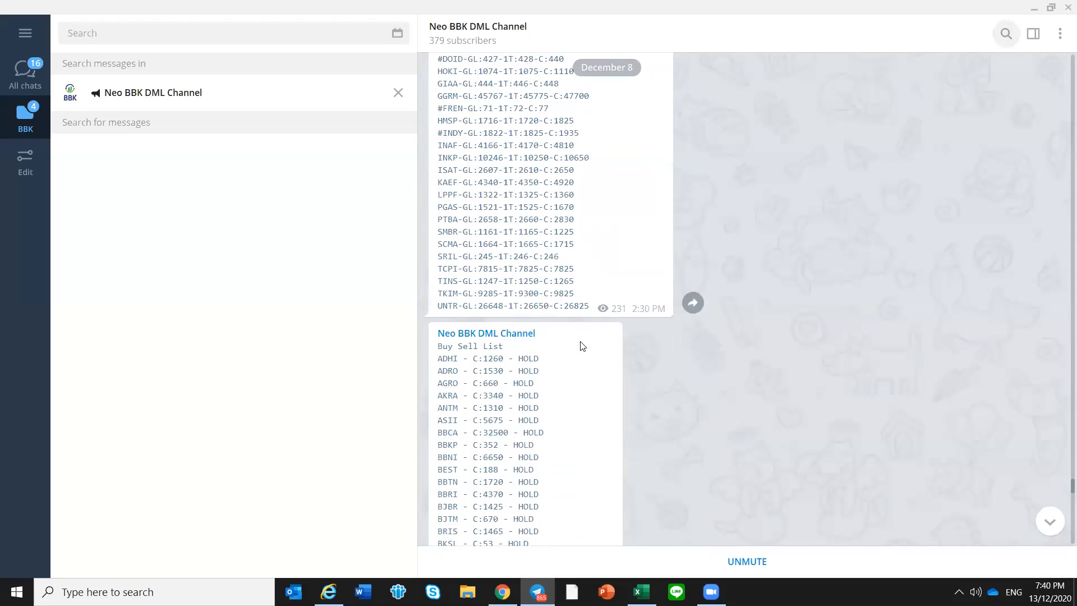
{"action": "scroll", "coordinate": [582, 342], "scroll_direction": "down", "scroll_amount": 15}
{"action": "scroll", "coordinate": [583, 359], "scroll_direction": "down", "scroll_amount": 1}
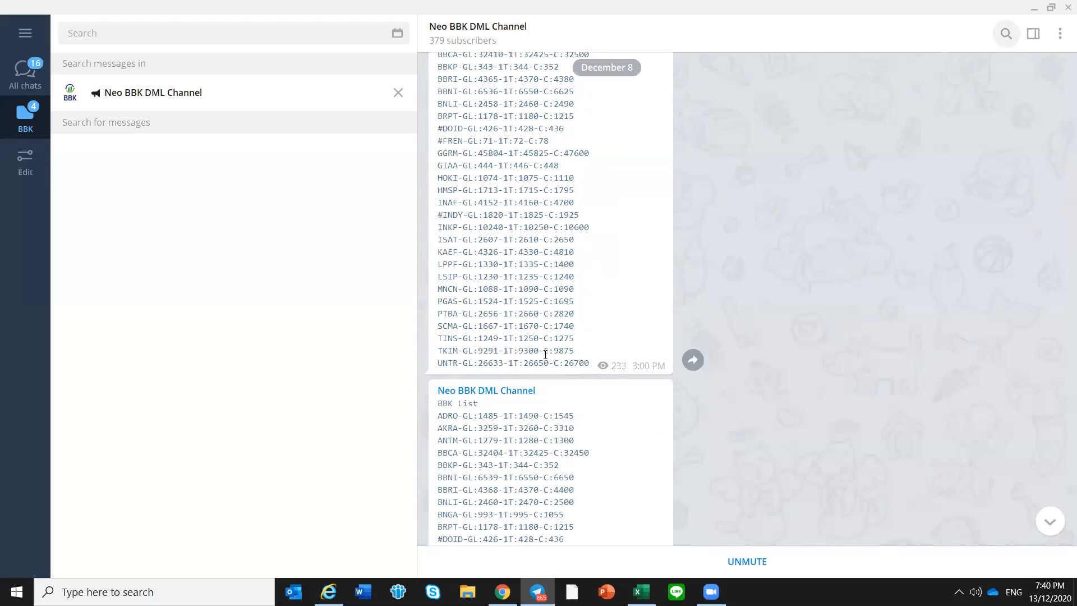
{"action": "scroll", "coordinate": [545, 355], "scroll_direction": "up", "scroll_amount": 2}
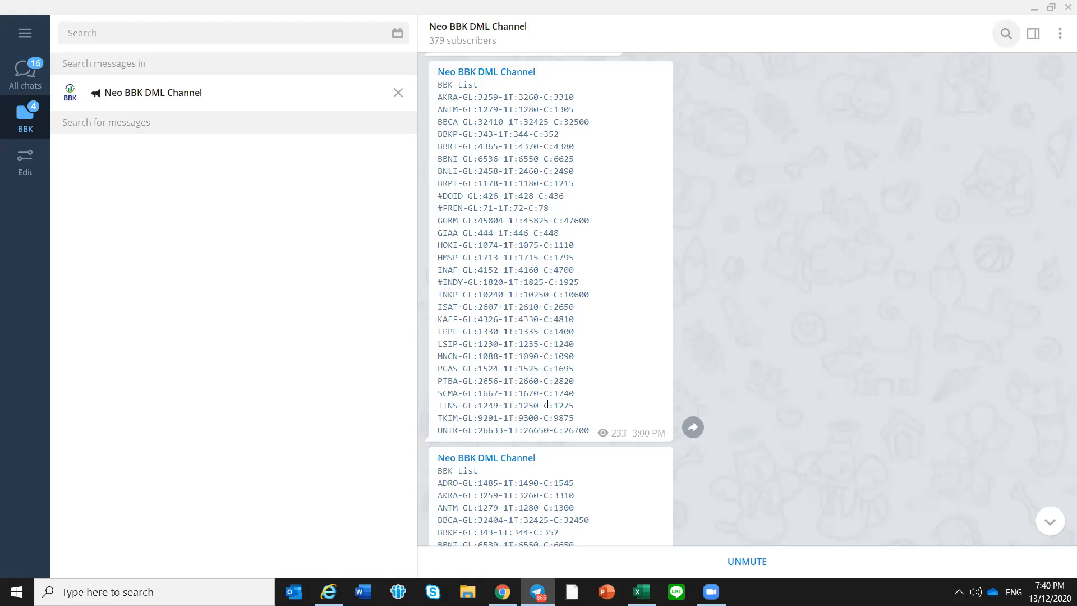
{"action": "scroll", "coordinate": [548, 404], "scroll_direction": "up", "scroll_amount": 15}
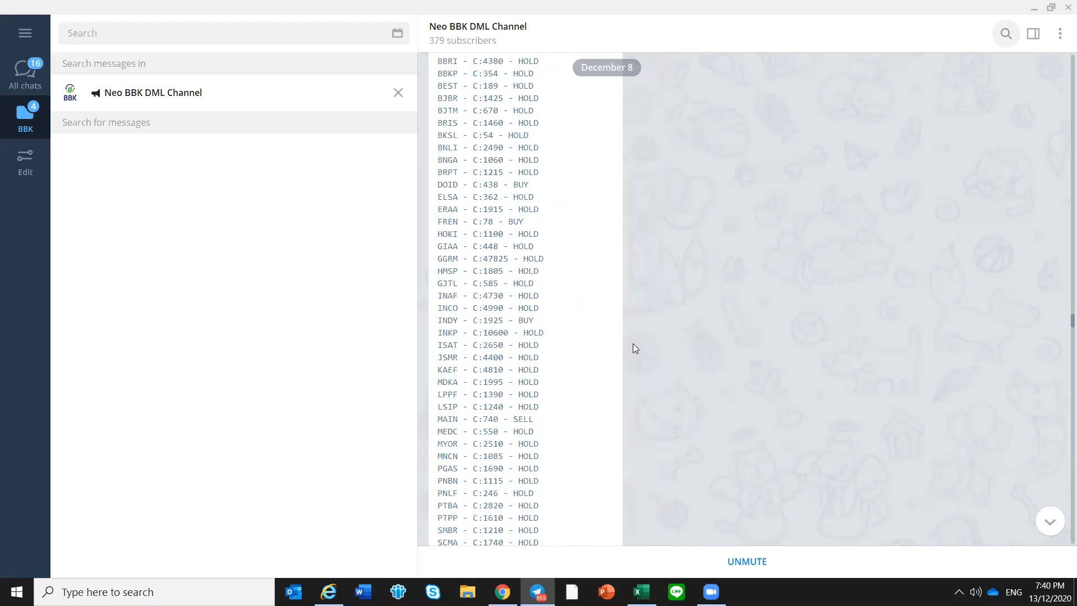
{"action": "scroll", "coordinate": [660, 340], "scroll_direction": "up", "scroll_amount": 10}
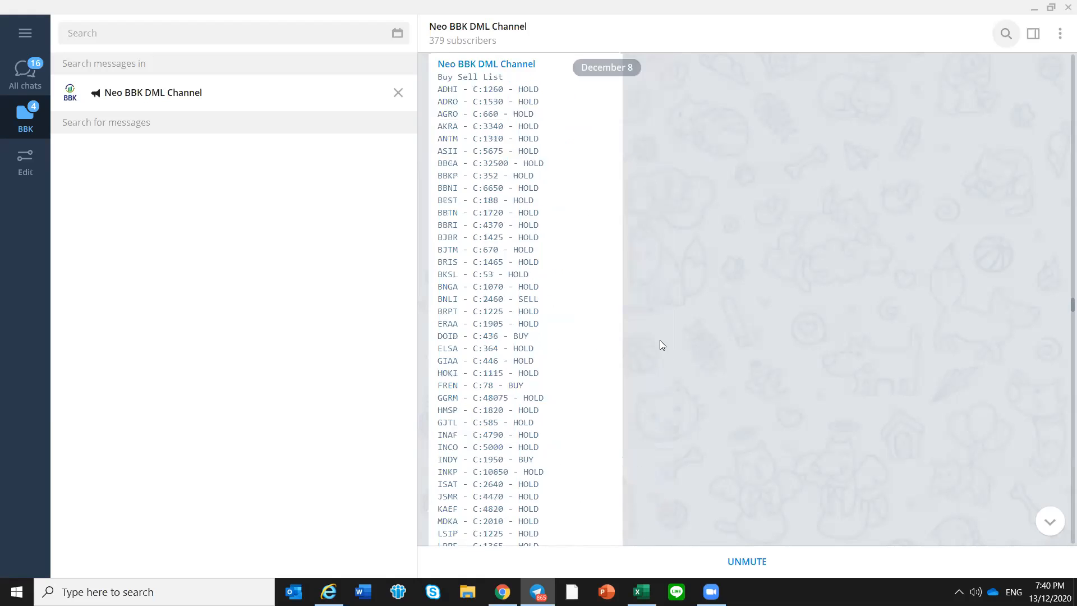
{"action": "scroll", "coordinate": [681, 346], "scroll_direction": "up", "scroll_amount": 3}
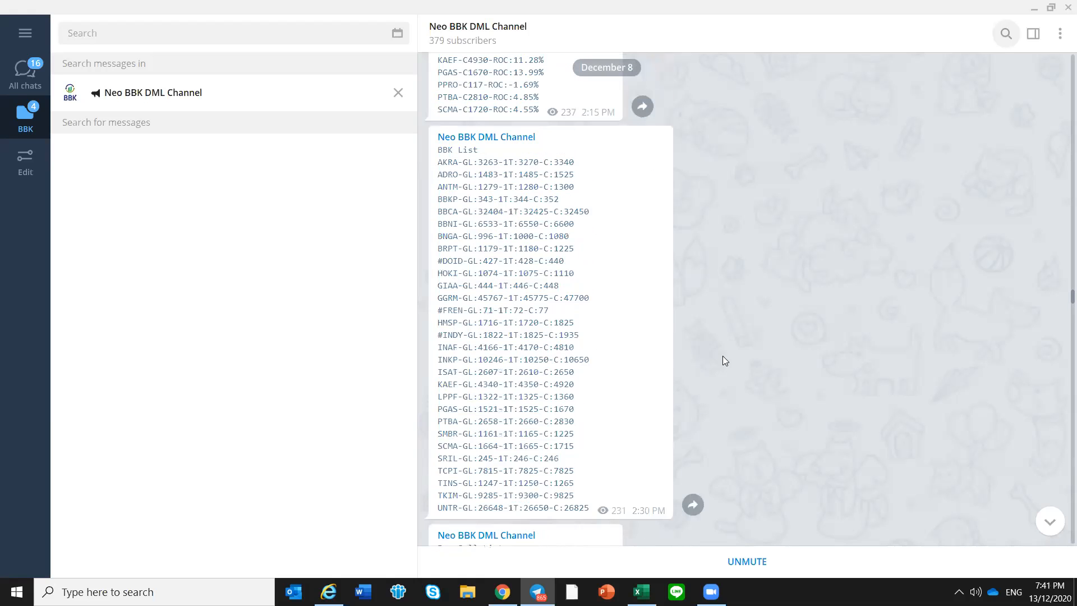
{"action": "left_click_drag", "start_coordinate": [437, 162], "coordinate": [594, 512]}
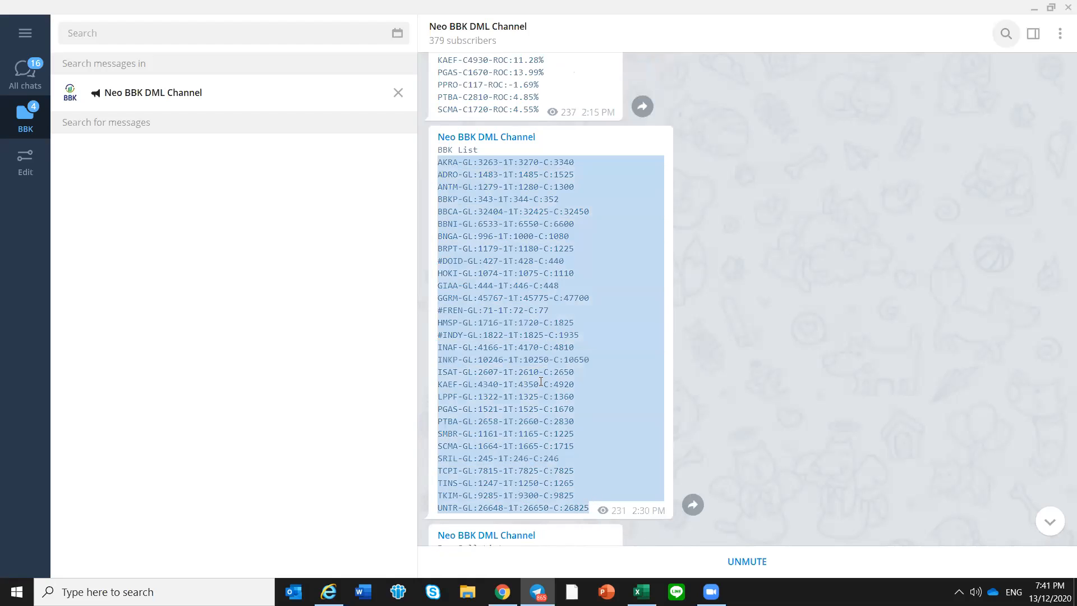
{"action": "right_click", "coordinate": [531, 364]}
{"action": "left_click", "coordinate": [560, 380]}
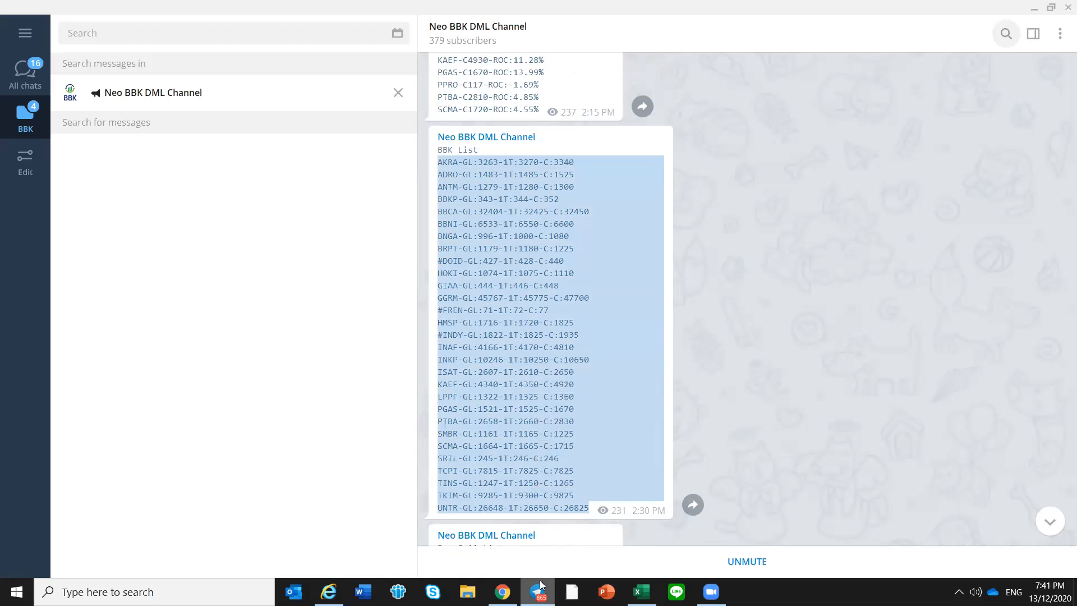
Switch to the Excel journal and update the BBK List on the Mode 1 sheet with the tickers copied from the 2:30 PM message
{"action": "left_click", "coordinate": [642, 592]}
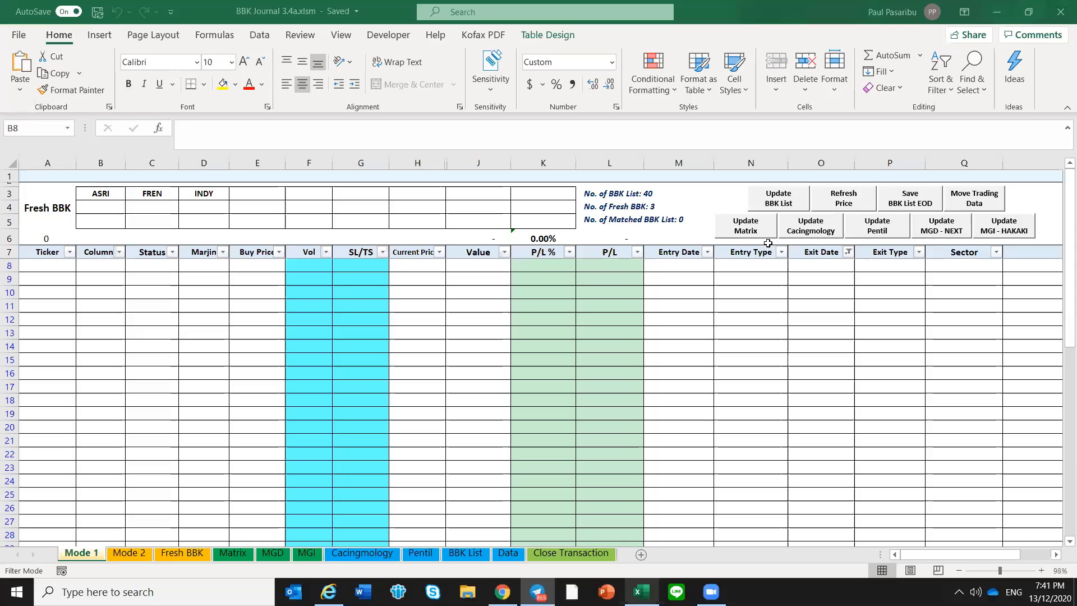
{"action": "left_click", "coordinate": [779, 205]}
{"action": "left_click", "coordinate": [514, 494]}
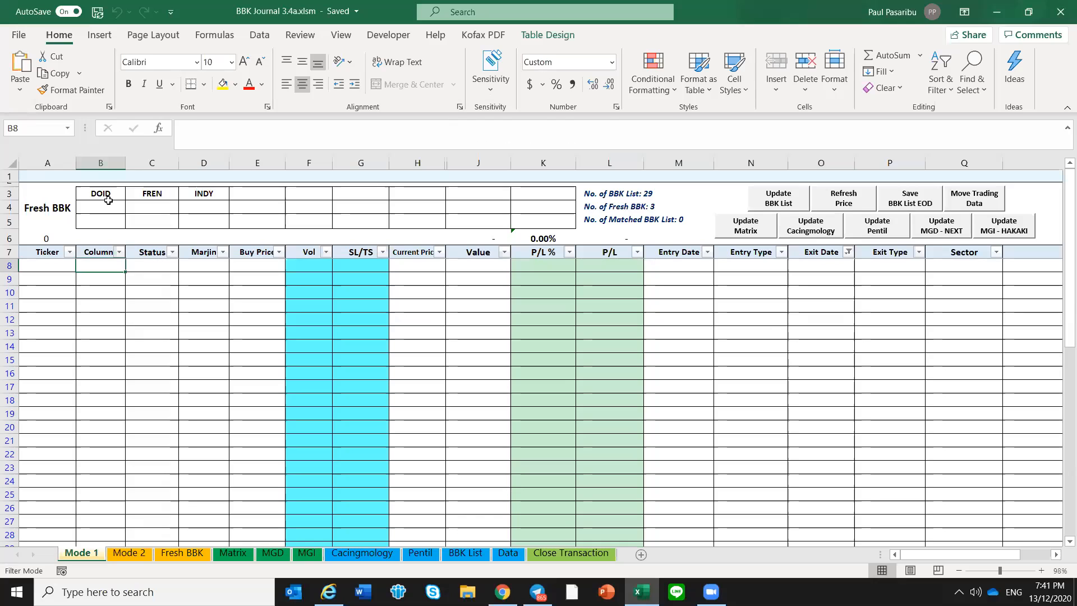
{"action": "left_click", "coordinate": [218, 320]}
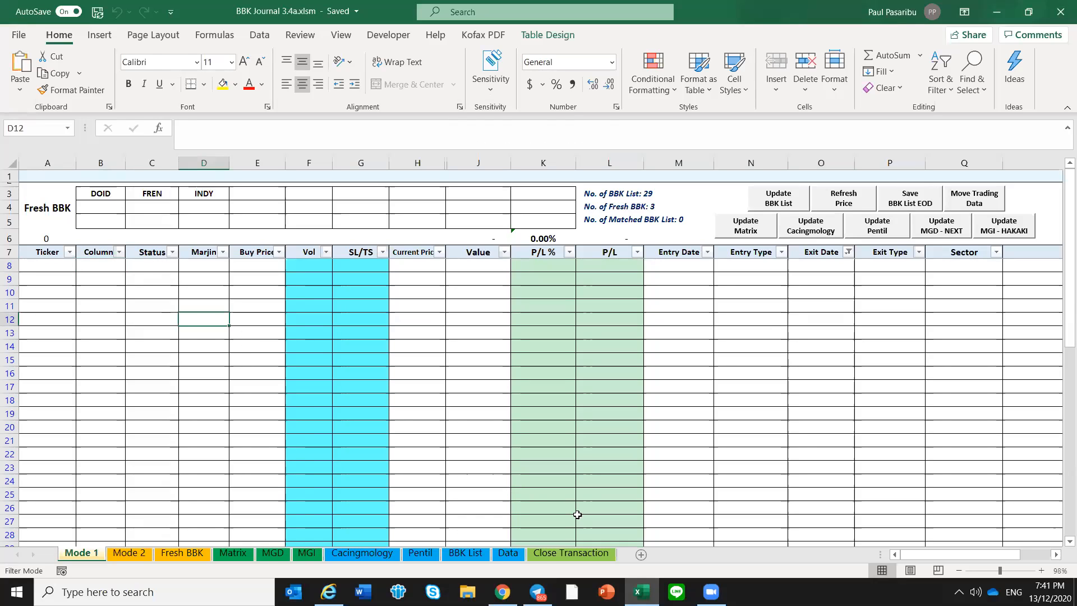
Switch to Telegram, leave the channel search and search the (BOT ROOM) Neo BBK DML group's messages for "show bbk"
{"action": "mouse_move", "coordinate": [537, 592]}
{"action": "left_click", "coordinate": [558, 505]}
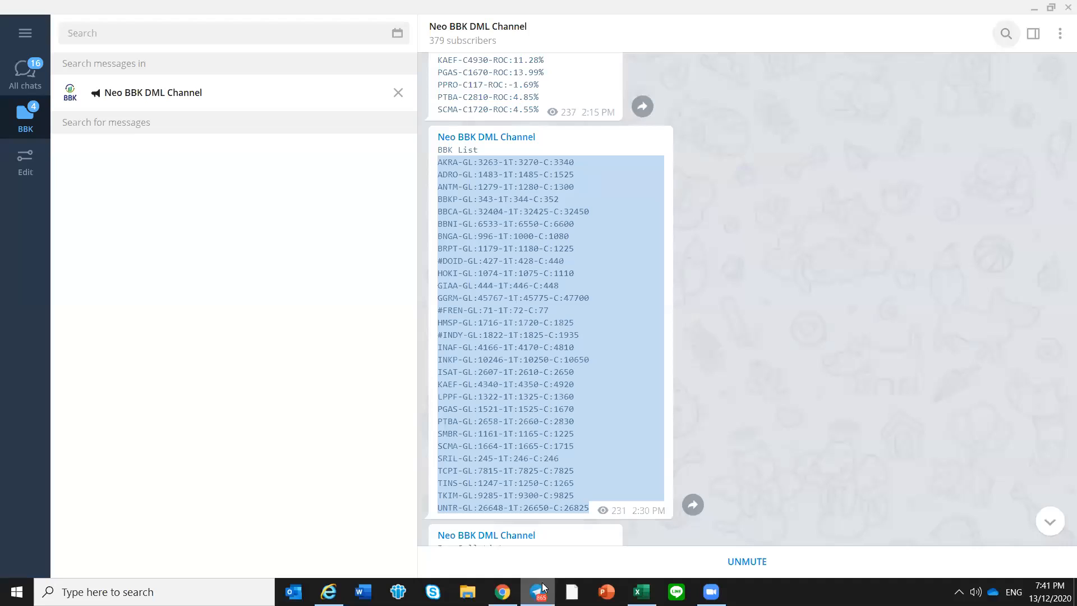
{"action": "left_click", "coordinate": [561, 441]}
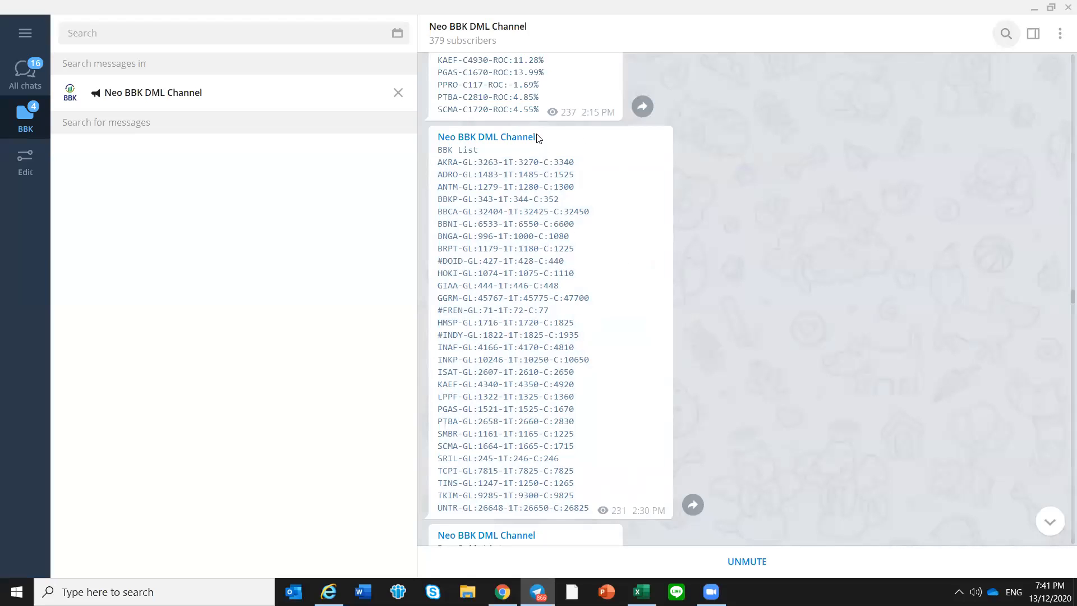
{"action": "left_click", "coordinate": [398, 94]}
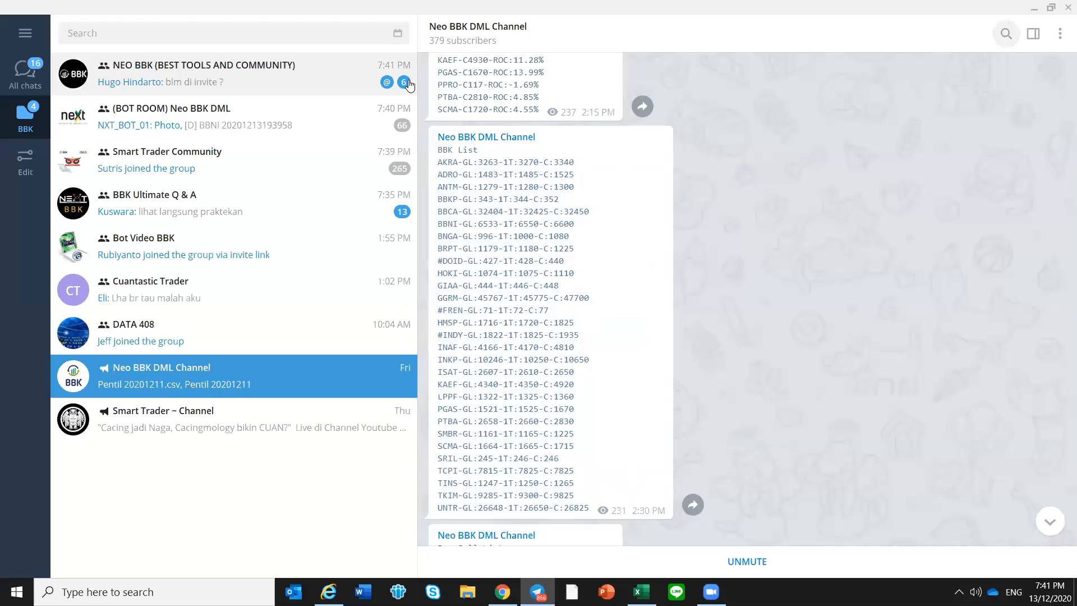
{"action": "left_click", "coordinate": [268, 116]}
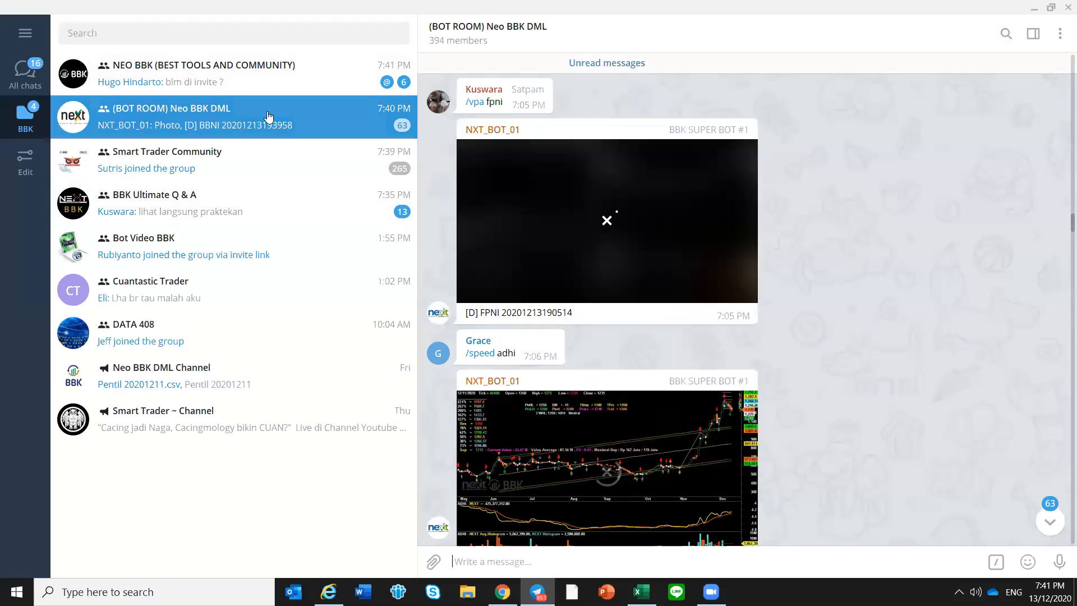
{"action": "left_click", "coordinate": [1008, 35]}
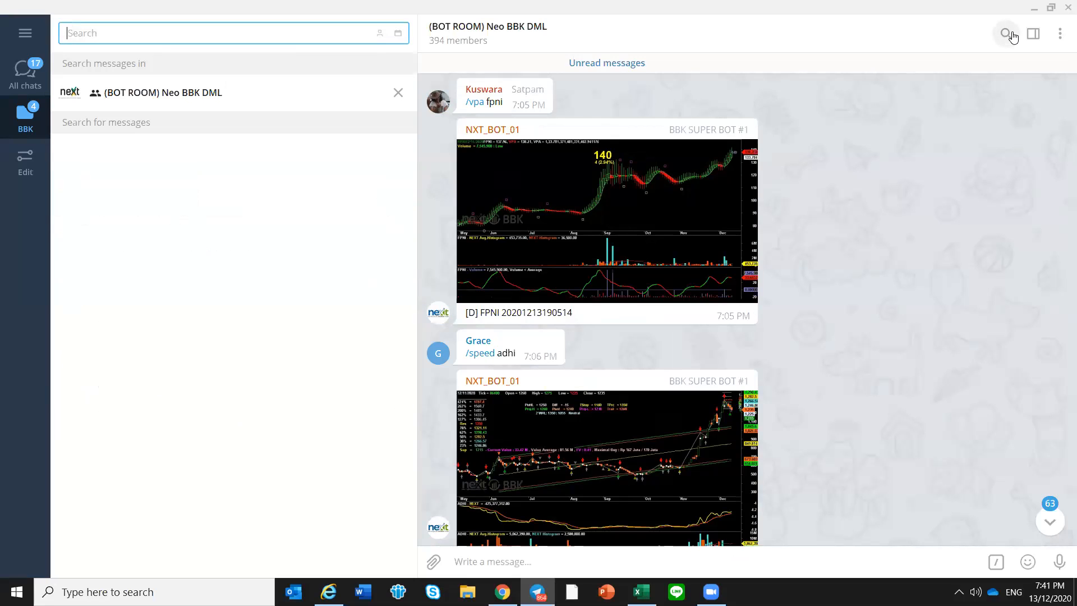
{"action": "type", "text": "show bbk"}
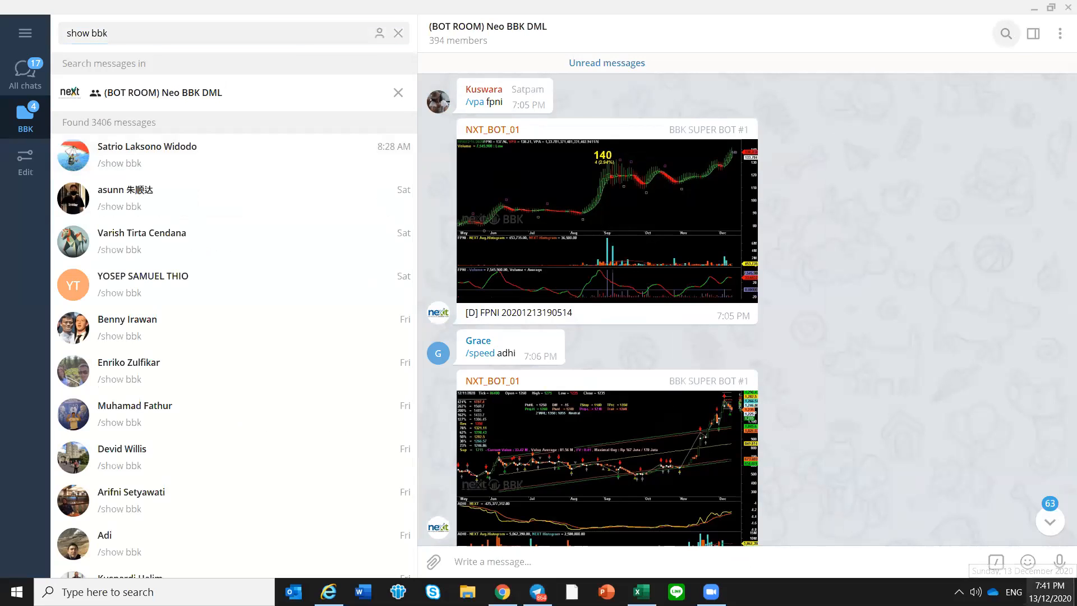
Check December 8's weekday in the system calendar and look through the "show bbk" results from Tuesday morning
{"action": "left_click", "coordinate": [1049, 592]}
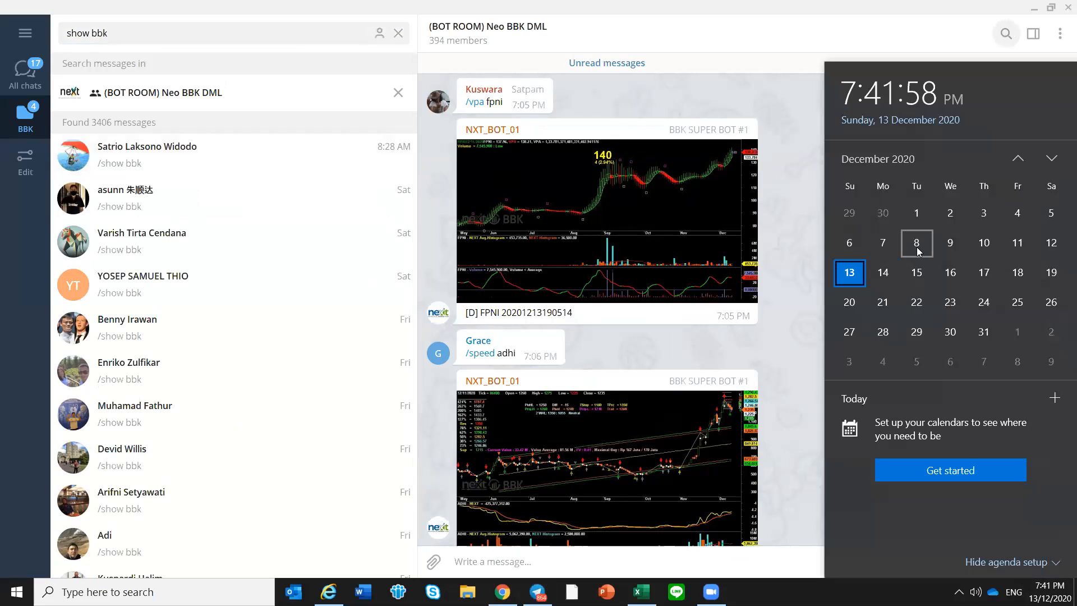
{"action": "scroll", "coordinate": [365, 381], "scroll_direction": "down", "scroll_amount": 10}
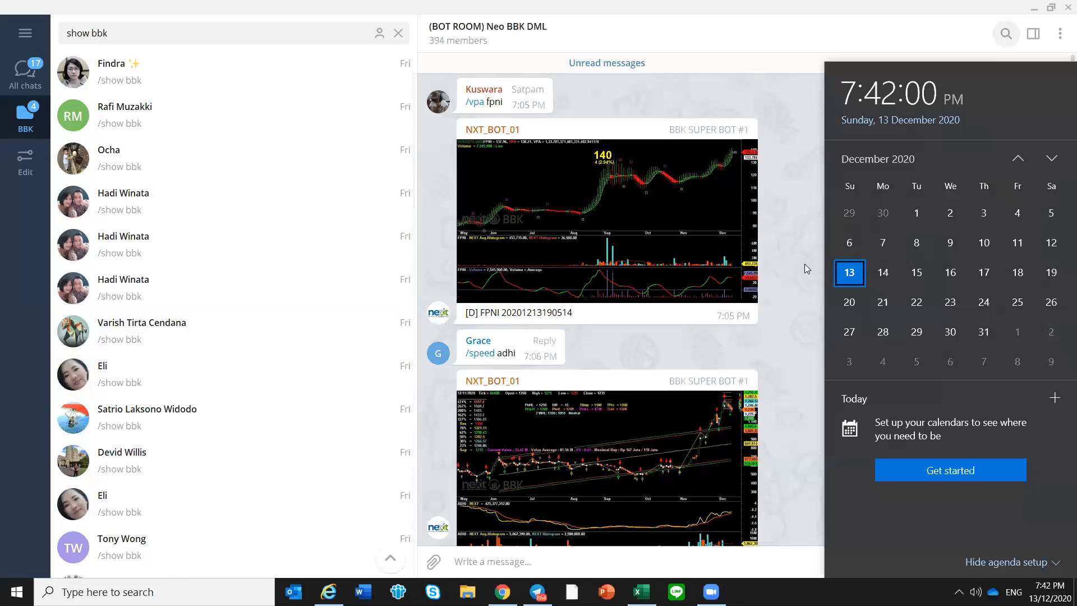
{"action": "scroll", "coordinate": [341, 404], "scroll_direction": "down", "scroll_amount": 10}
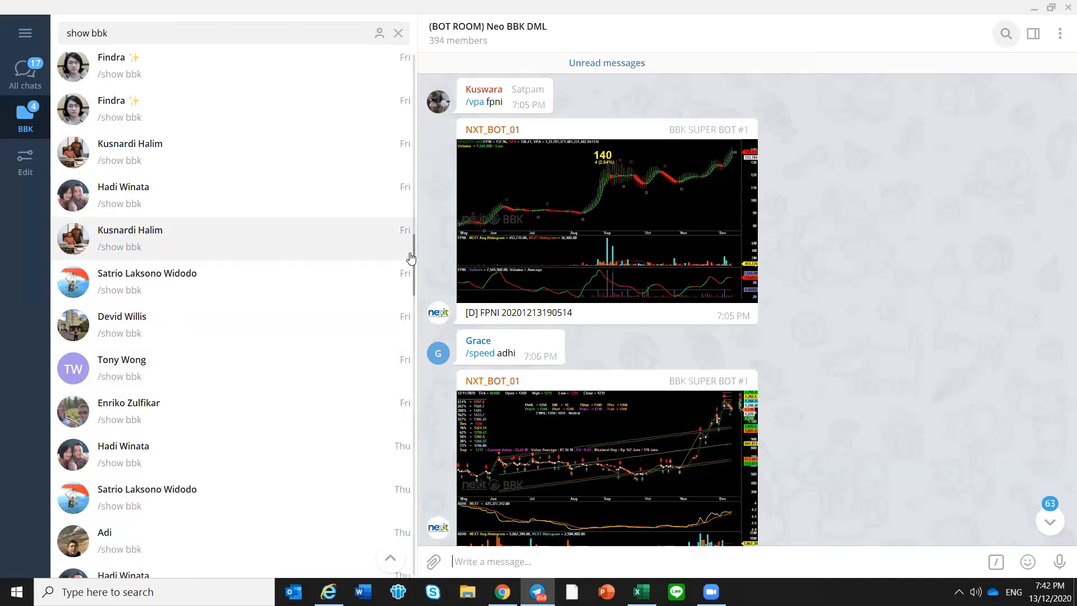
{"action": "scroll", "coordinate": [421, 471], "scroll_direction": "down", "scroll_amount": 20}
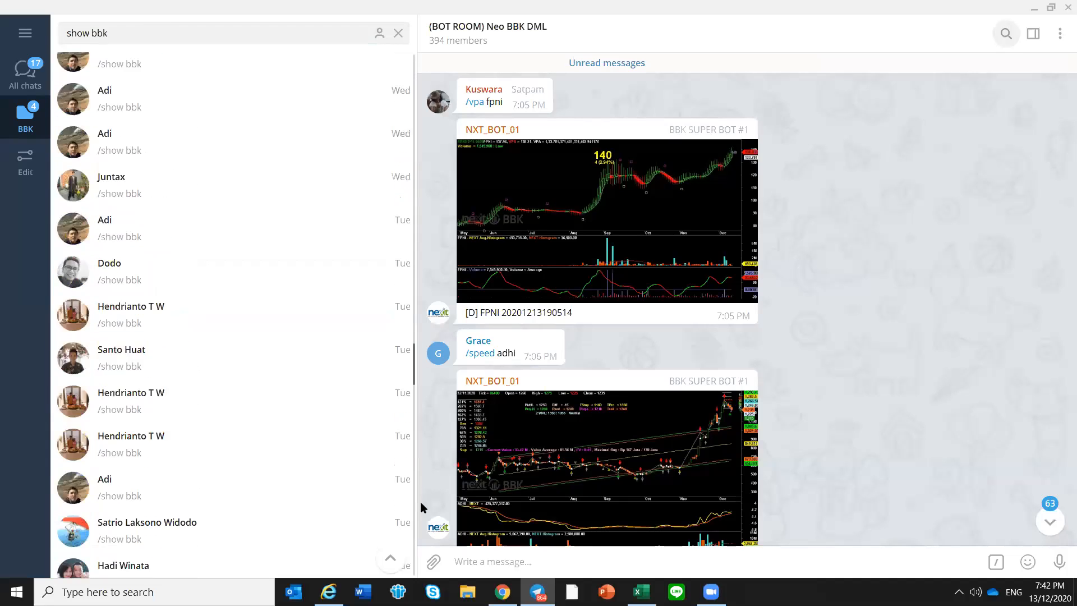
{"action": "left_click", "coordinate": [204, 407]}
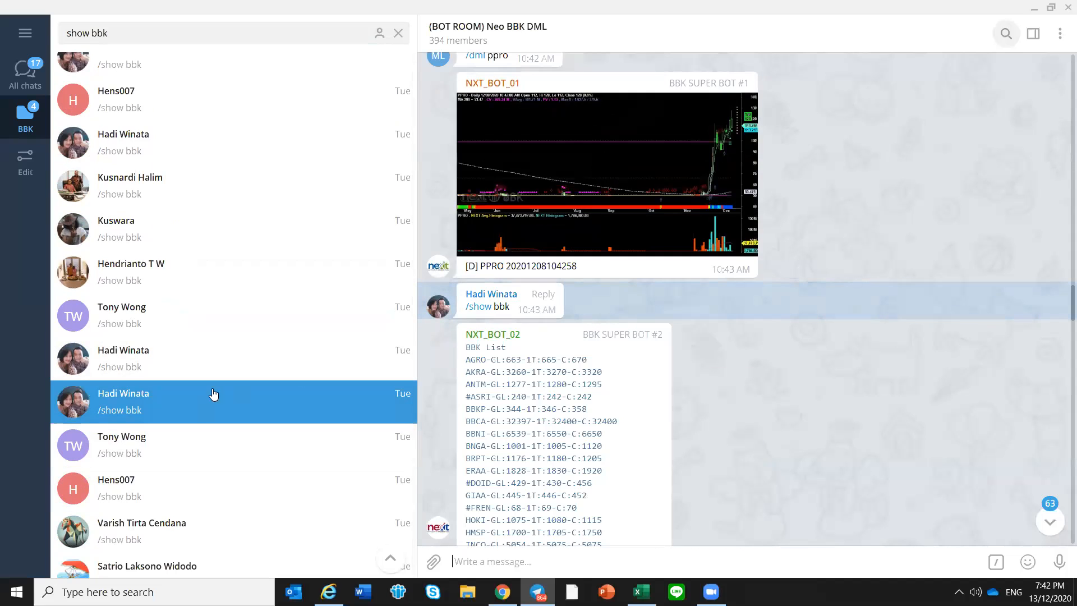
{"action": "scroll", "coordinate": [207, 432], "scroll_direction": "down", "scroll_amount": 1}
{"action": "left_click", "coordinate": [195, 475]}
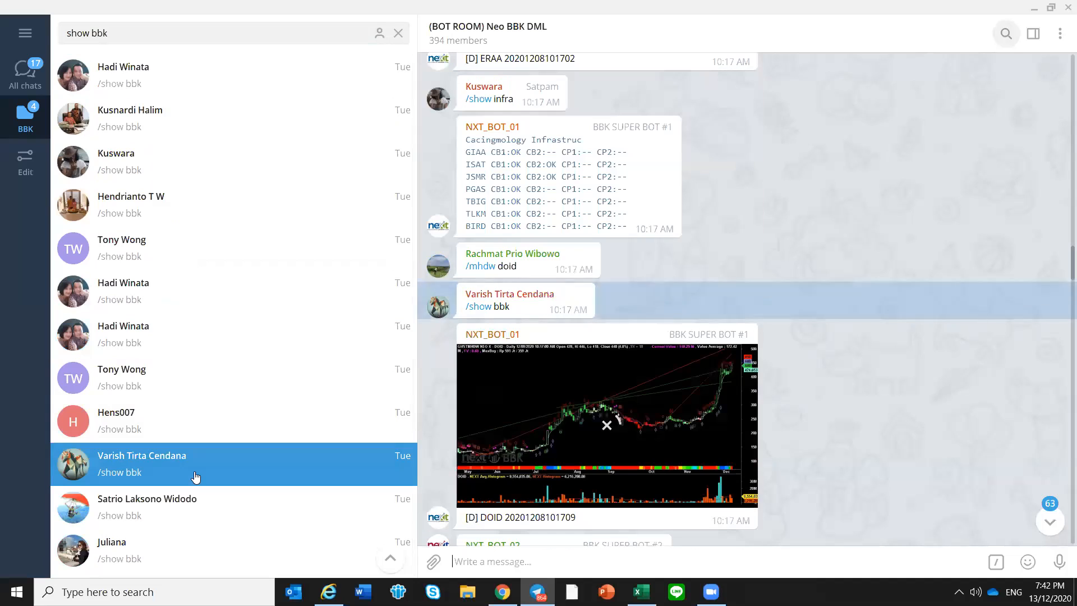
Look through Tuesday afternoon's "show bbk" search results, comparing the requests sent between 2:17 PM and 2:49 PM
{"action": "scroll", "coordinate": [204, 330], "scroll_direction": "up", "scroll_amount": 1}
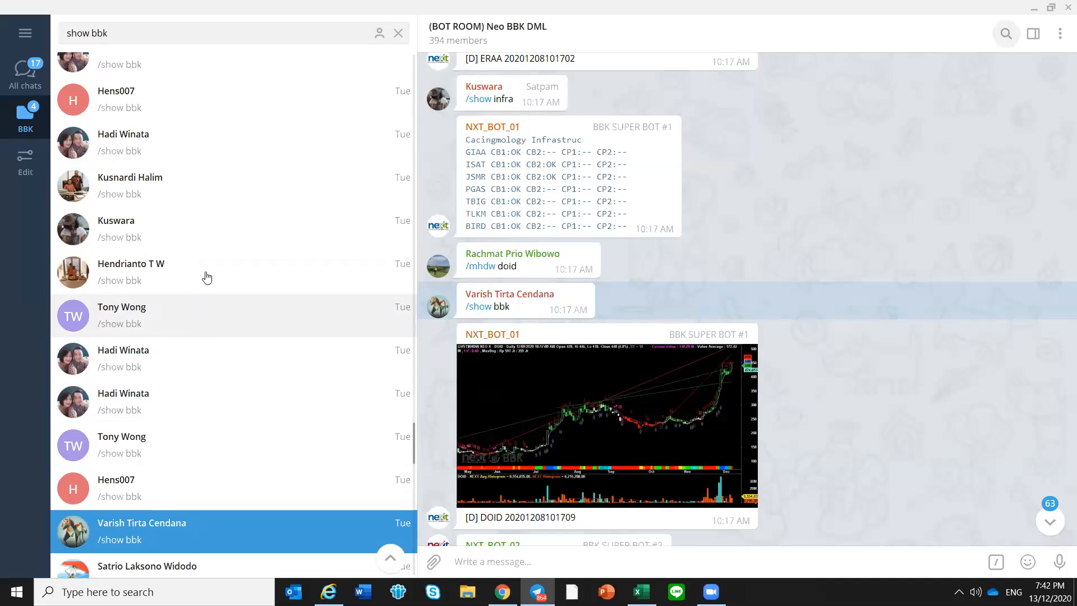
{"action": "left_click", "coordinate": [173, 186]}
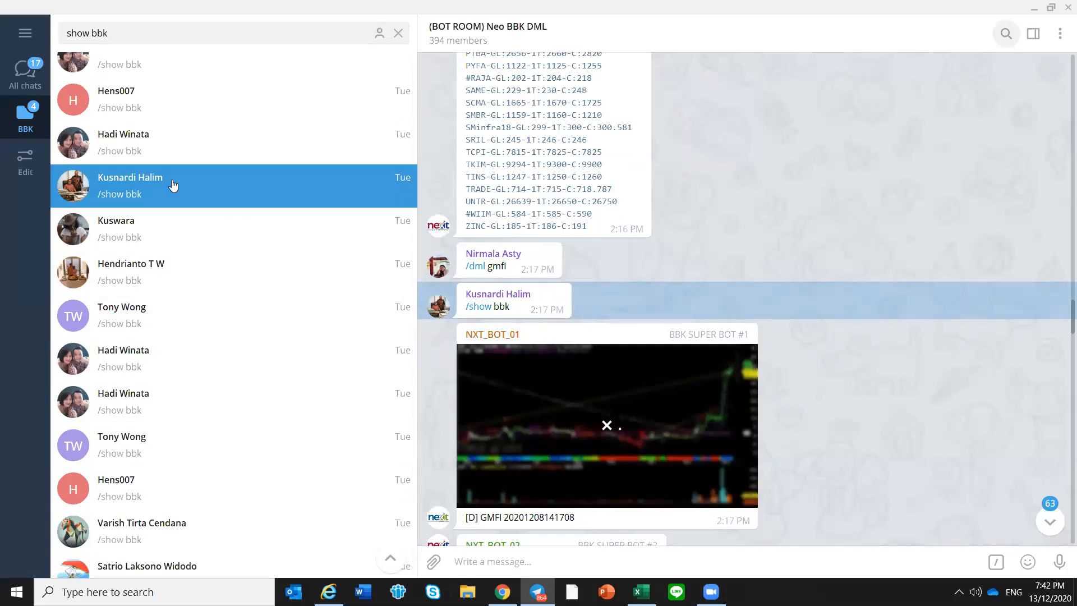
{"action": "scroll", "coordinate": [169, 109], "scroll_direction": "up", "scroll_amount": 1}
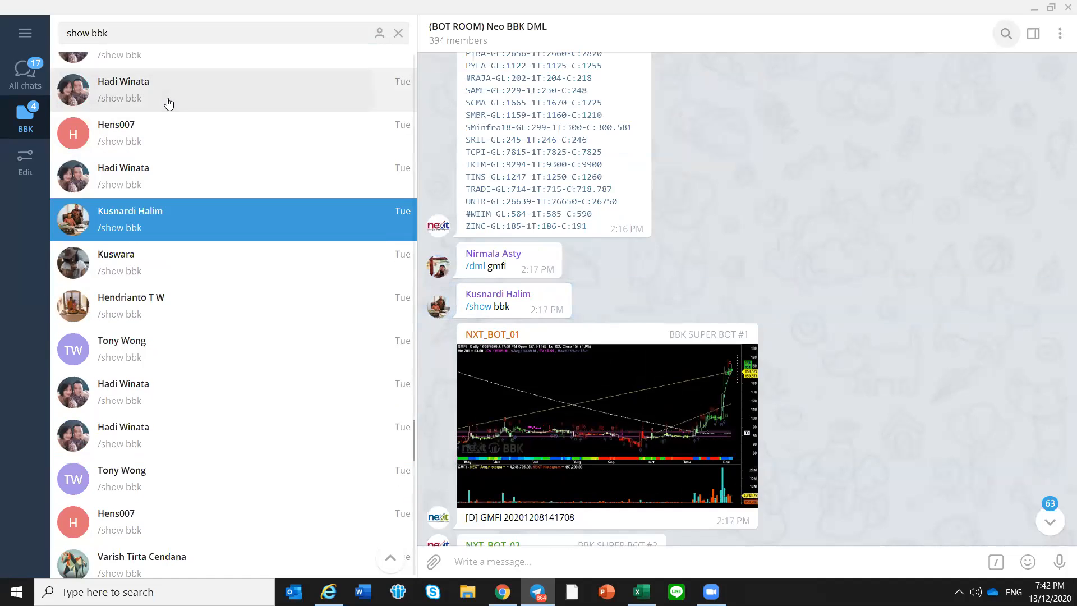
{"action": "left_click", "coordinate": [168, 104]}
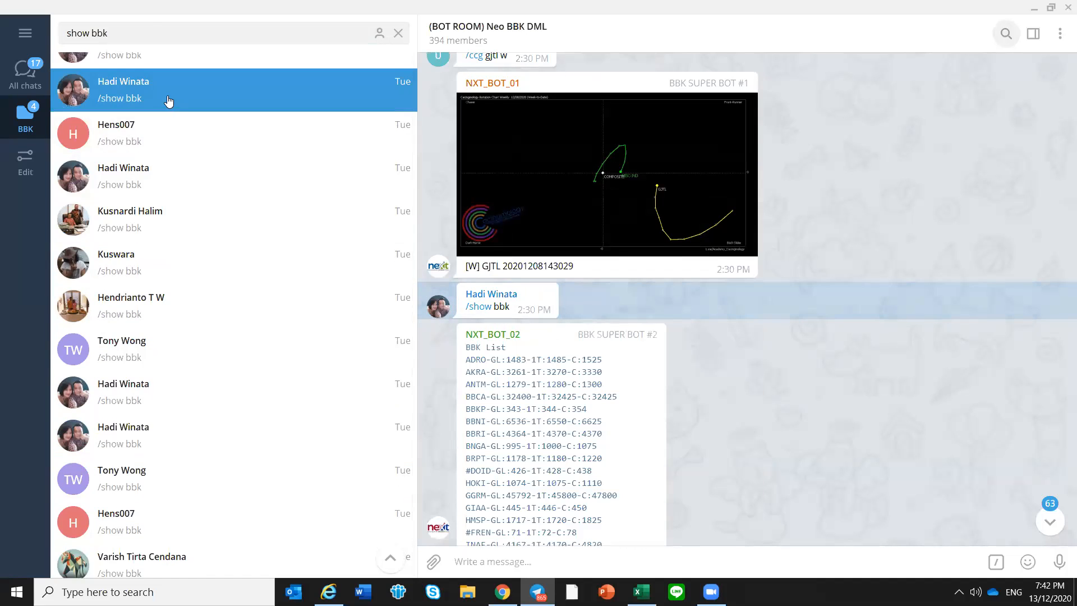
{"action": "scroll", "coordinate": [169, 106], "scroll_direction": "up", "scroll_amount": 2}
{"action": "left_click", "coordinate": [173, 112]}
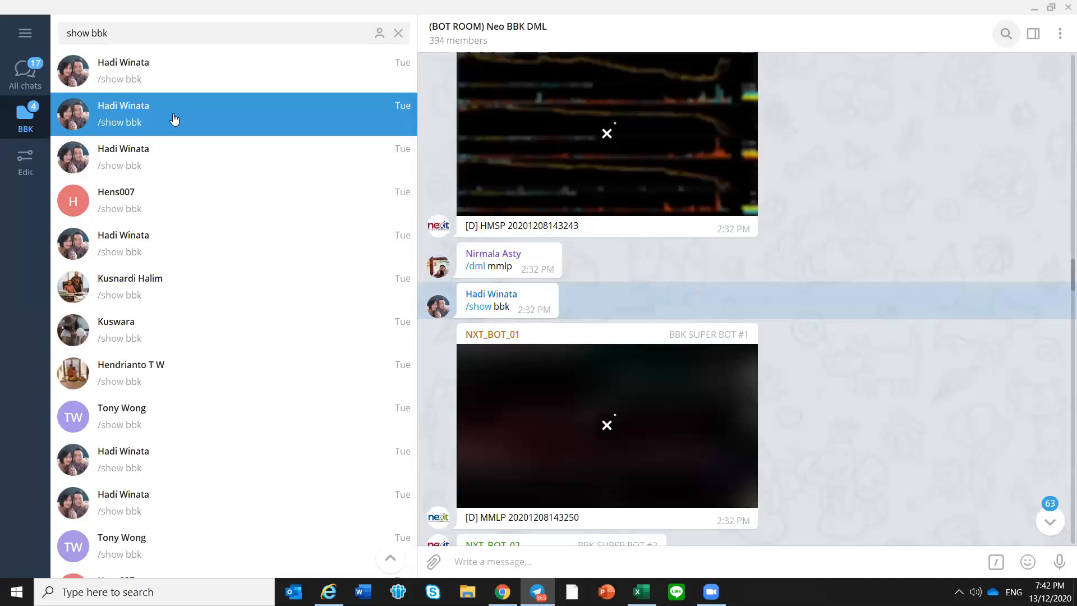
{"action": "scroll", "coordinate": [175, 116], "scroll_direction": "up", "scroll_amount": 1}
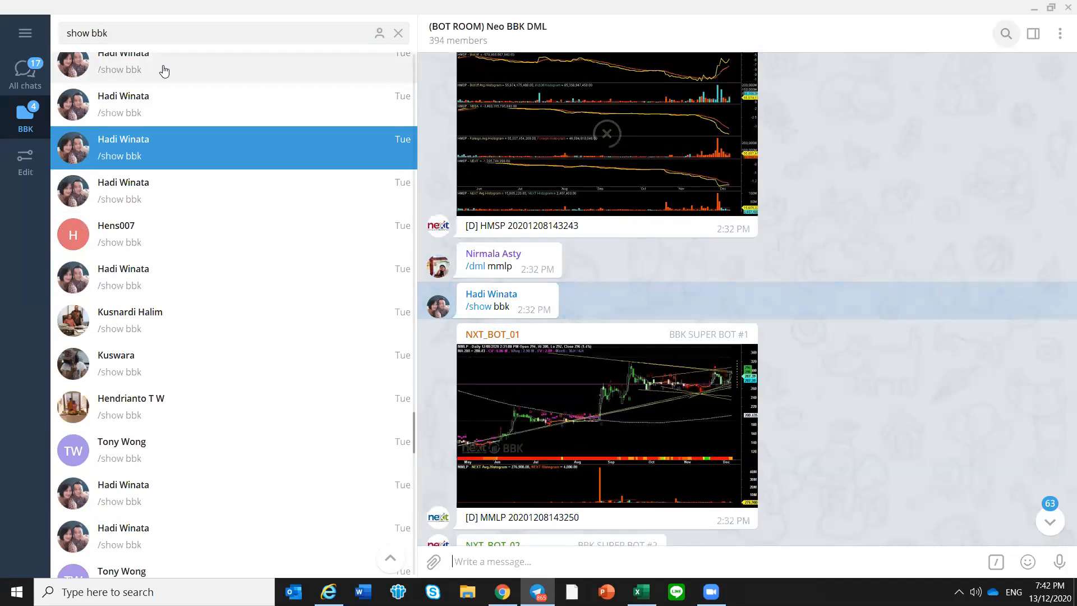
{"action": "left_click", "coordinate": [162, 69]}
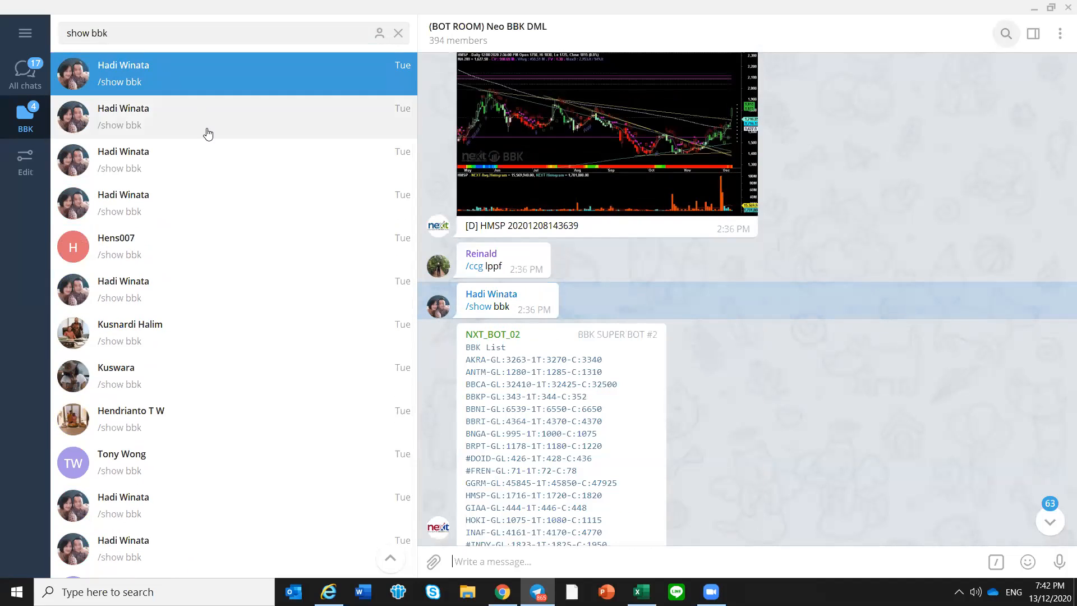
{"action": "scroll", "coordinate": [207, 140], "scroll_direction": "up", "scroll_amount": 3}
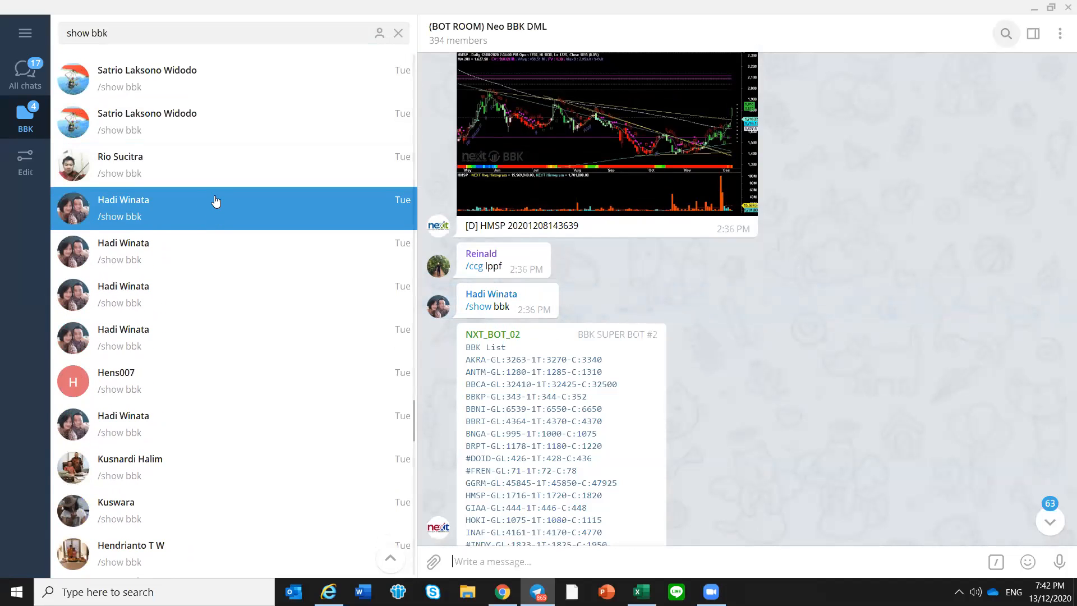
{"action": "scroll", "coordinate": [210, 185], "scroll_direction": "up", "scroll_amount": 1}
{"action": "left_click", "coordinate": [199, 154]}
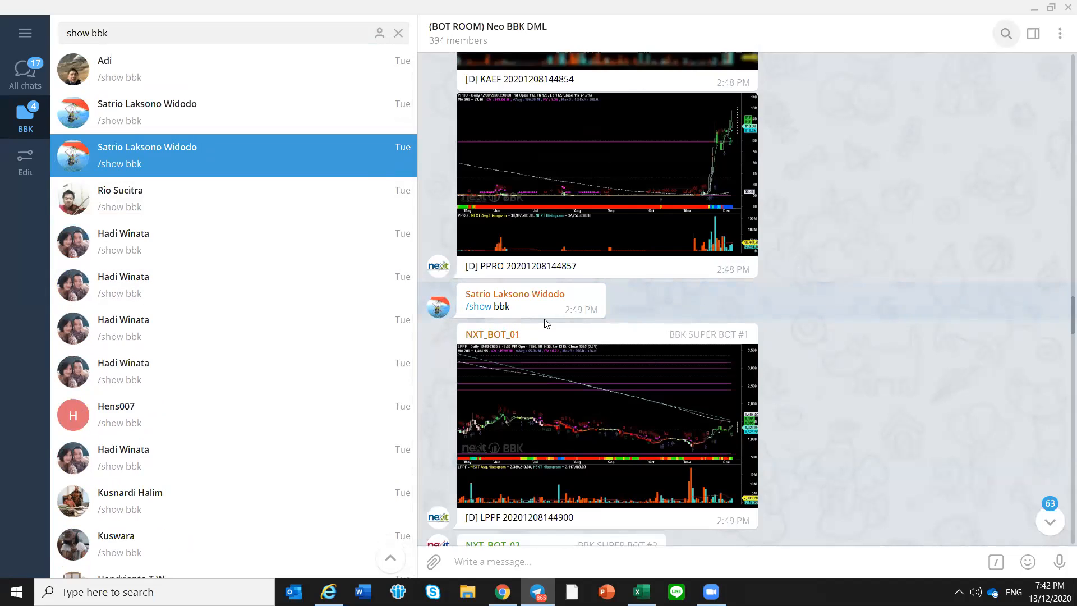
{"action": "left_click", "coordinate": [176, 198]}
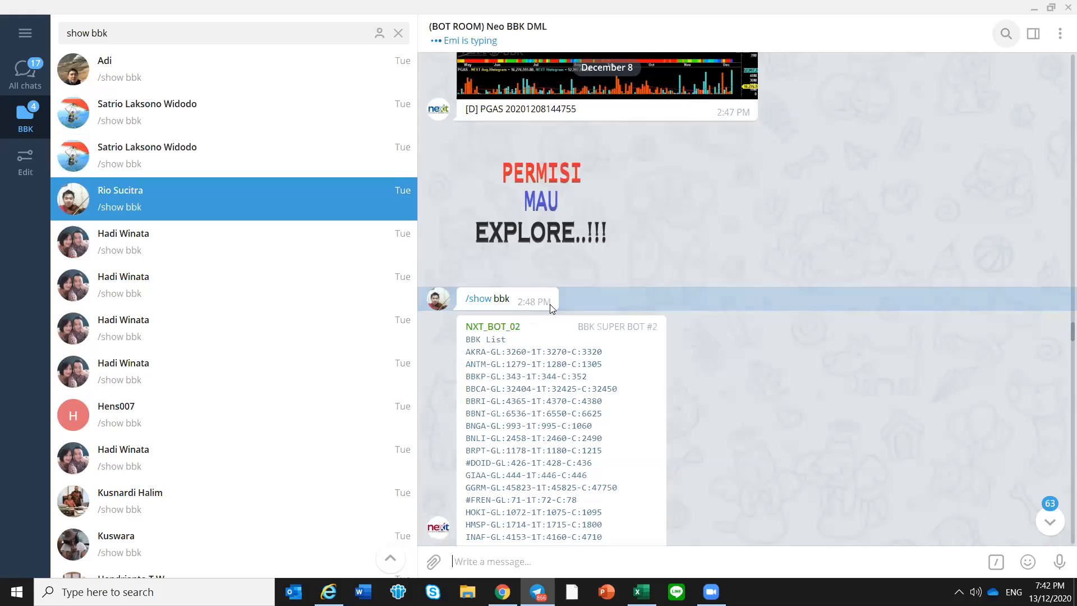
{"action": "left_click", "coordinate": [161, 238]}
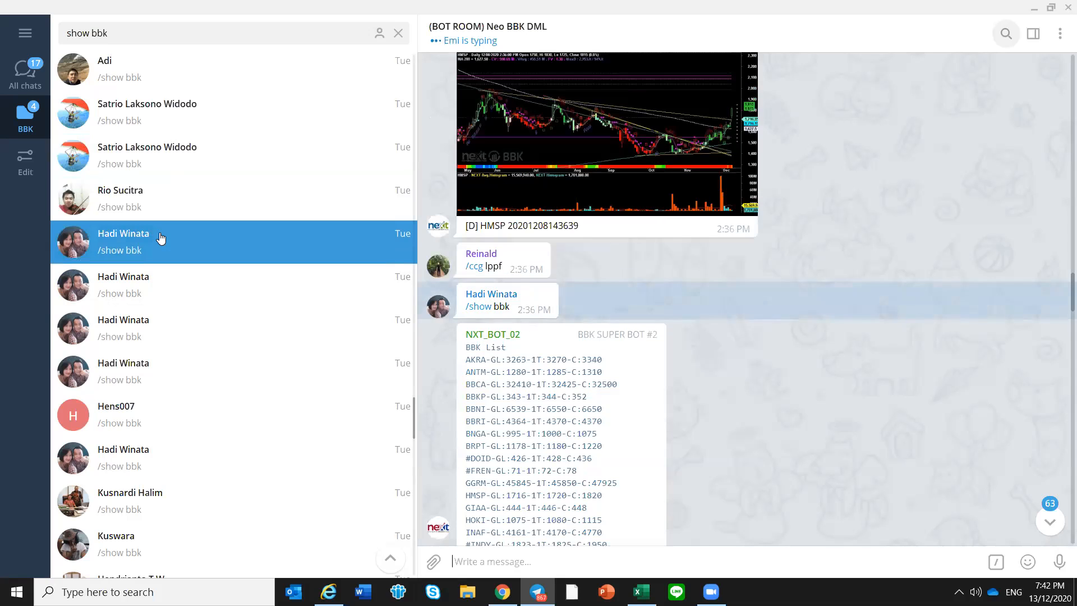
Open the 2:48 PM "show bbk" result from December 8 and copy all ticker lines, AKRA through UNTR, from the bot's reply
{"action": "left_click", "coordinate": [154, 208]}
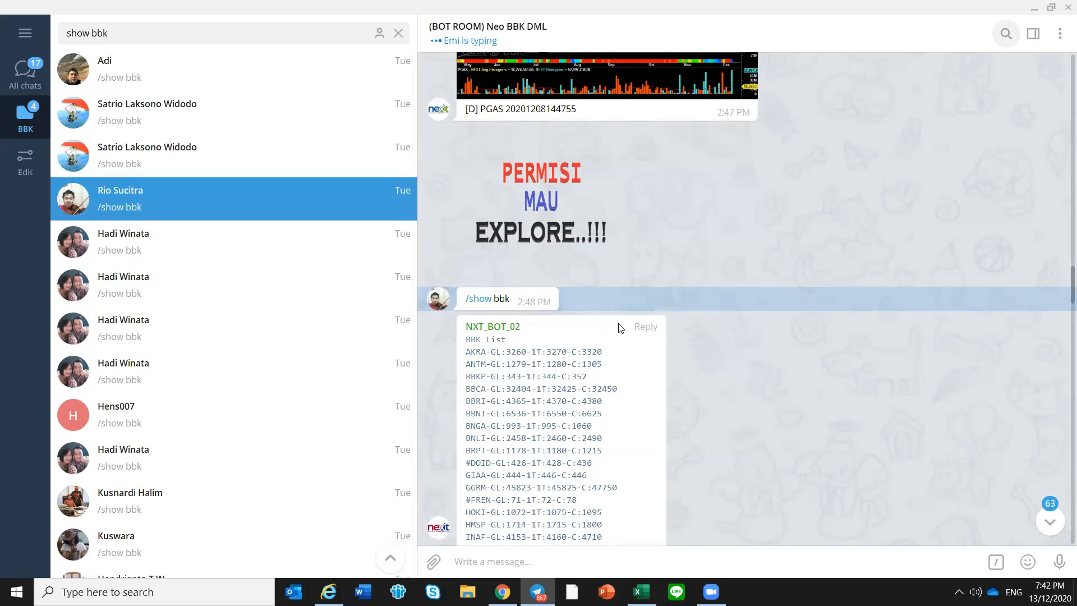
{"action": "scroll", "coordinate": [774, 340], "scroll_direction": "down", "scroll_amount": 1}
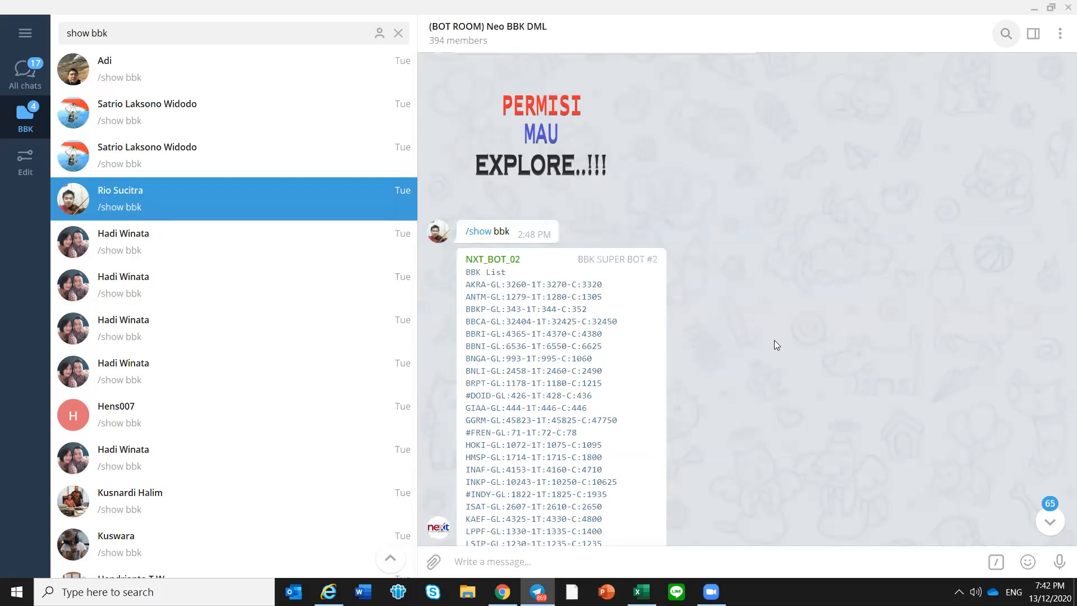
{"action": "scroll", "coordinate": [775, 340], "scroll_direction": "down", "scroll_amount": 1}
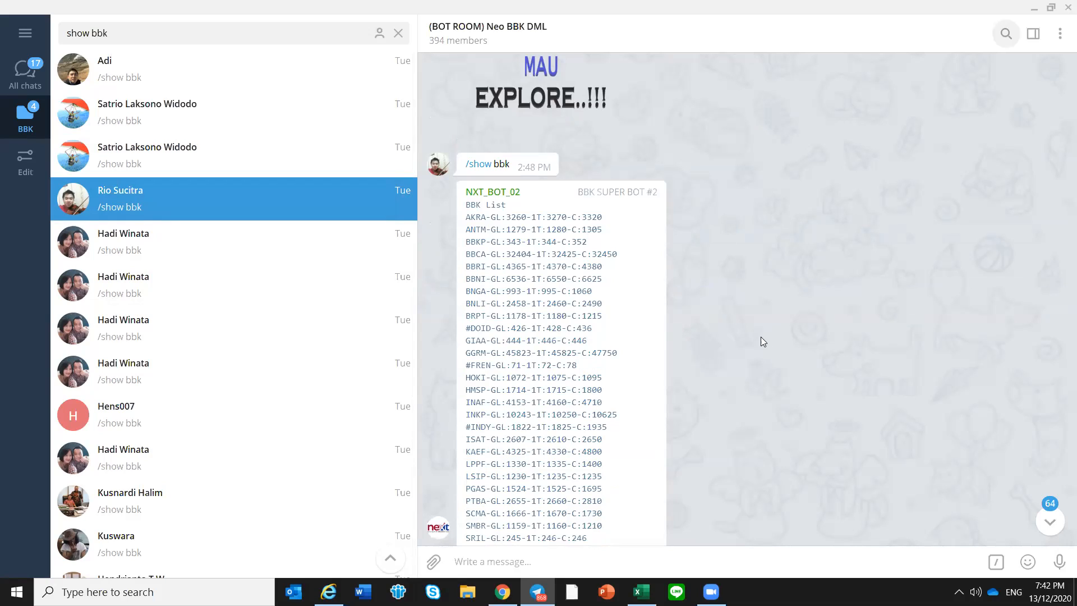
{"action": "scroll", "coordinate": [760, 342], "scroll_direction": "down", "scroll_amount": 1}
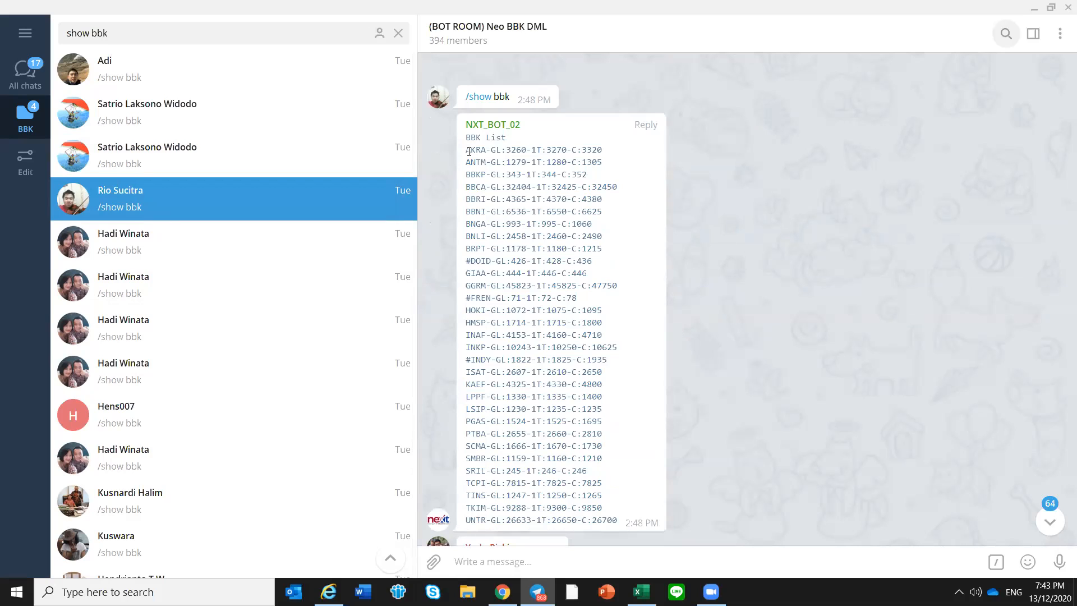
{"action": "left_click_drag", "start_coordinate": [469, 151], "coordinate": [621, 512]}
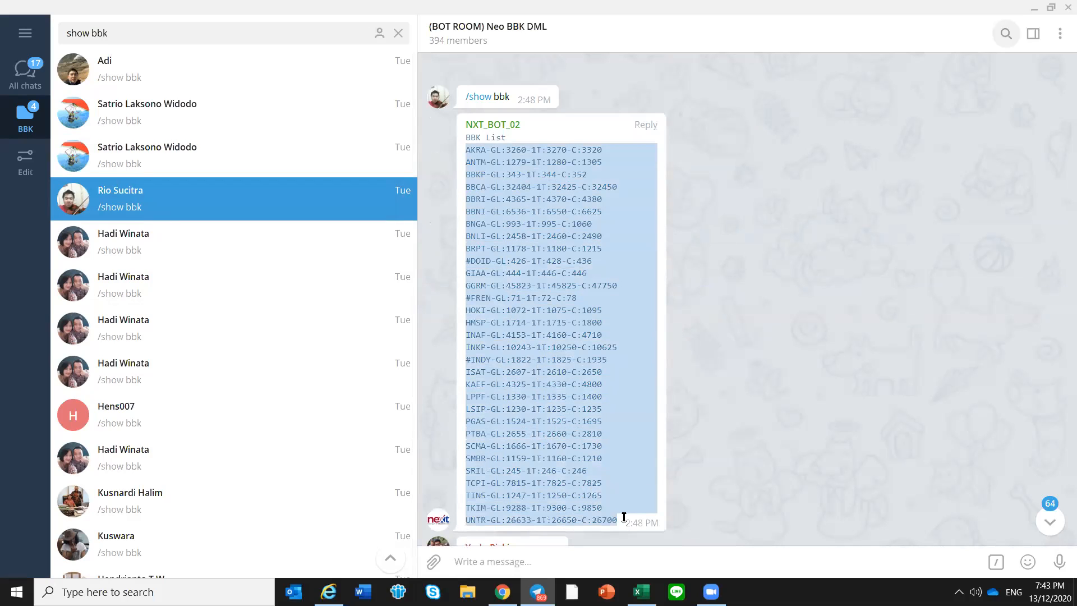
{"action": "scroll", "coordinate": [584, 380], "scroll_direction": "up", "scroll_amount": 1}
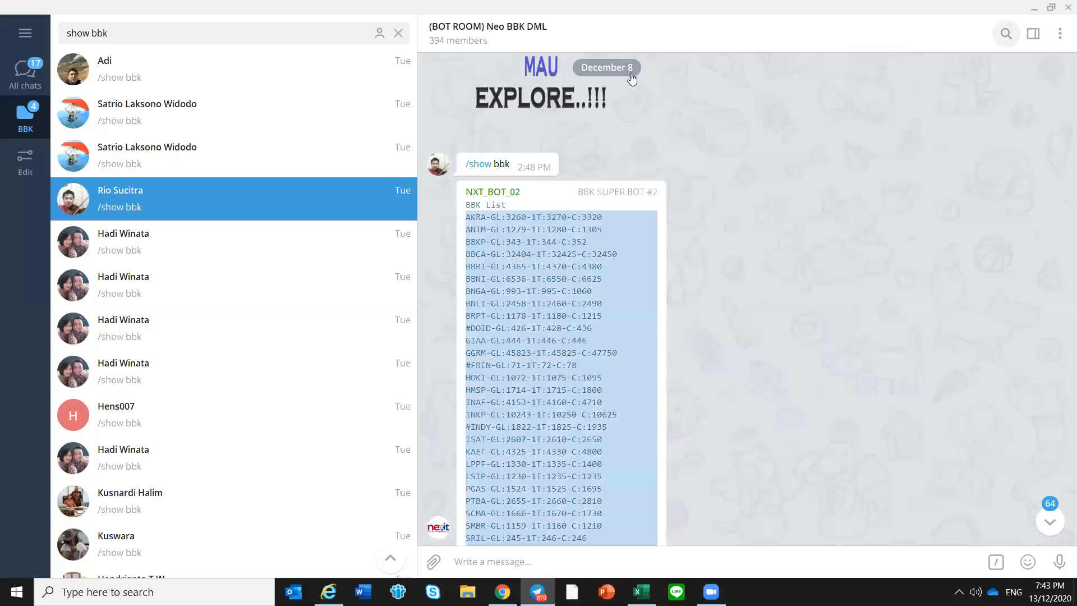
{"action": "right_click", "coordinate": [559, 295]}
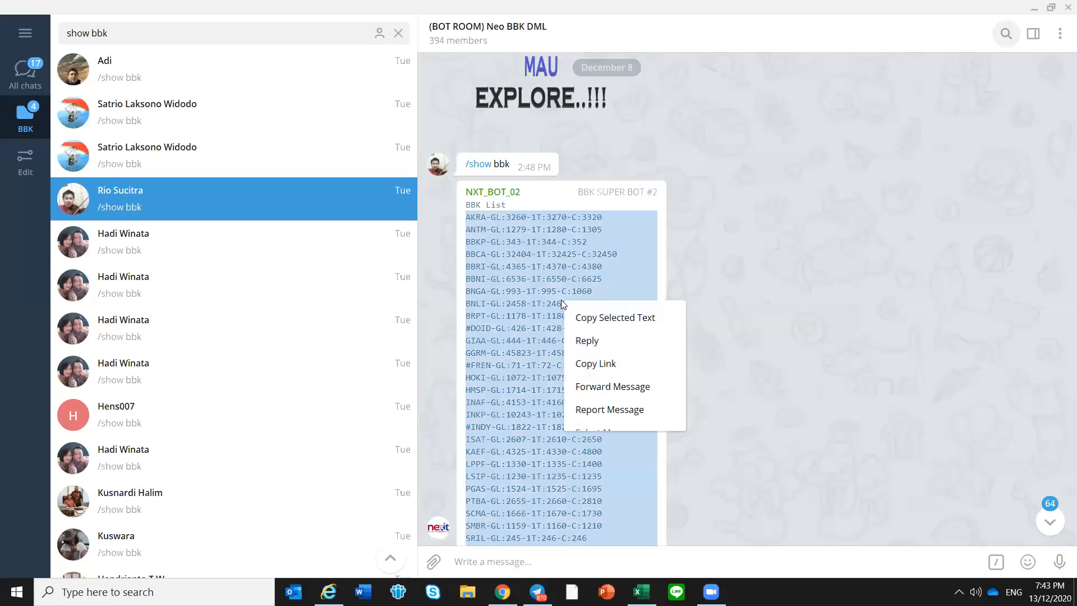
{"action": "left_click", "coordinate": [584, 315]}
Switch to the Excel journal, update the BBK List with the tickers copied from the 2:48 PM reply and check Mode 1's Fresh BBK cells
{"action": "left_click", "coordinate": [642, 591]}
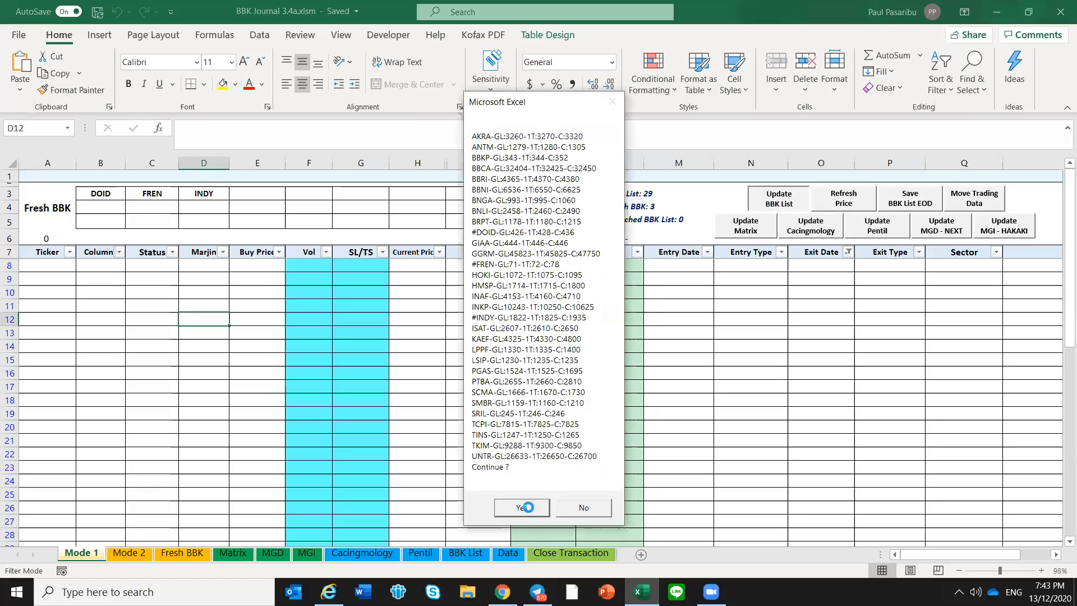
{"action": "left_click", "coordinate": [528, 508]}
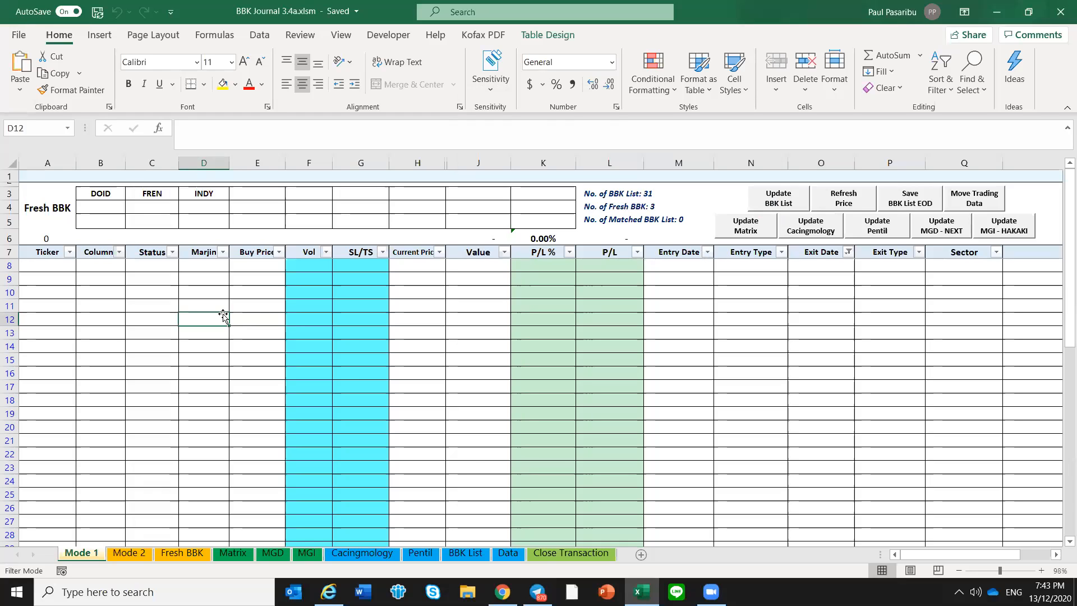
{"action": "left_click", "coordinate": [207, 188]}
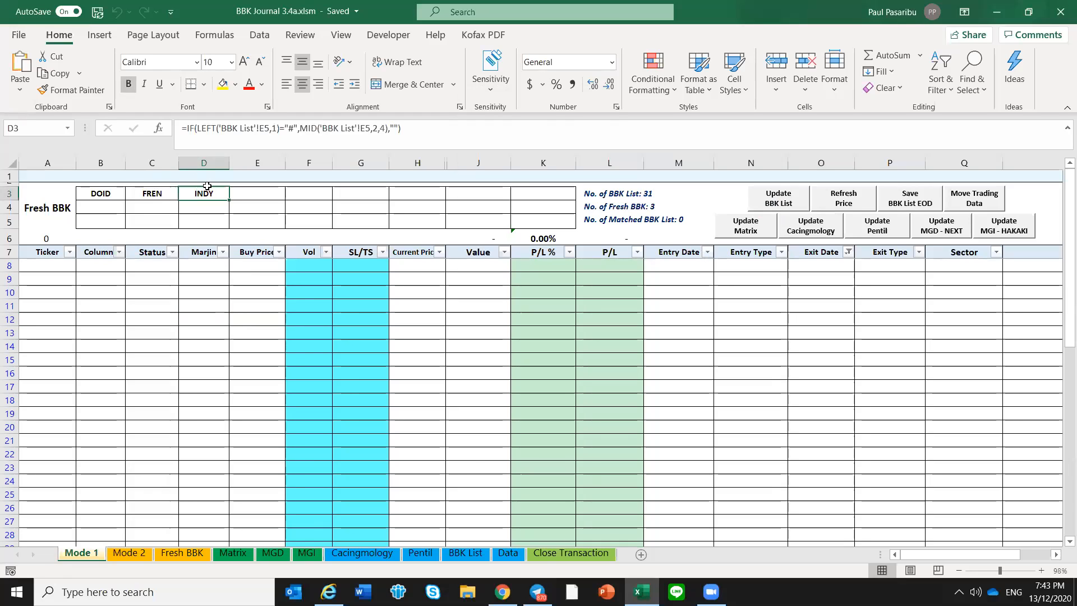
{"action": "left_click", "coordinate": [94, 194]}
{"action": "left_click", "coordinate": [147, 193]}
{"action": "left_click", "coordinate": [193, 193]}
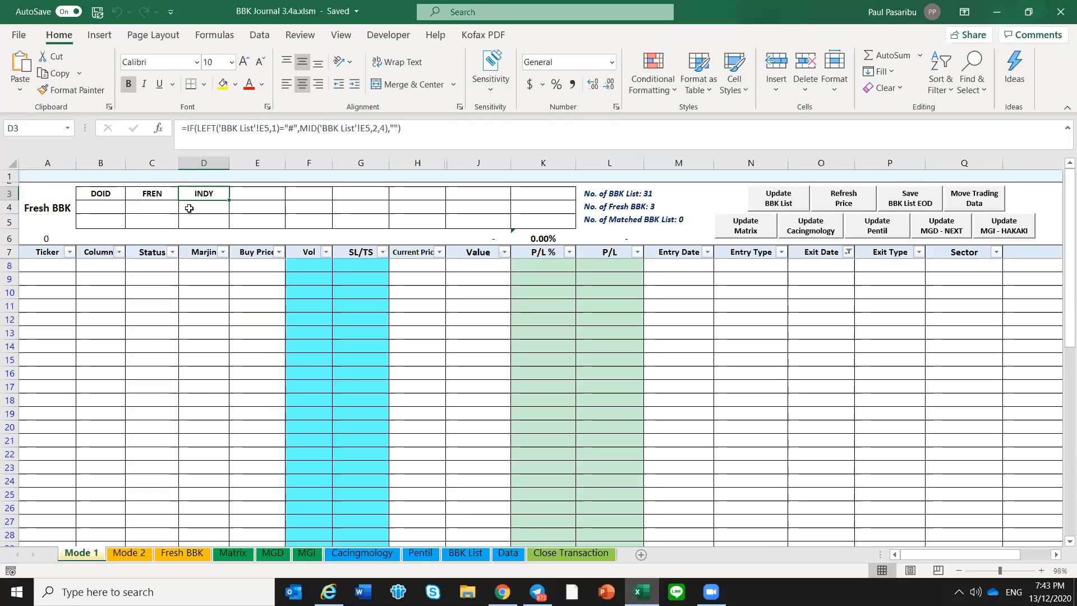
{"action": "left_click_drag", "start_coordinate": [101, 195], "coordinate": [193, 197]}
{"action": "left_click", "coordinate": [201, 221]}
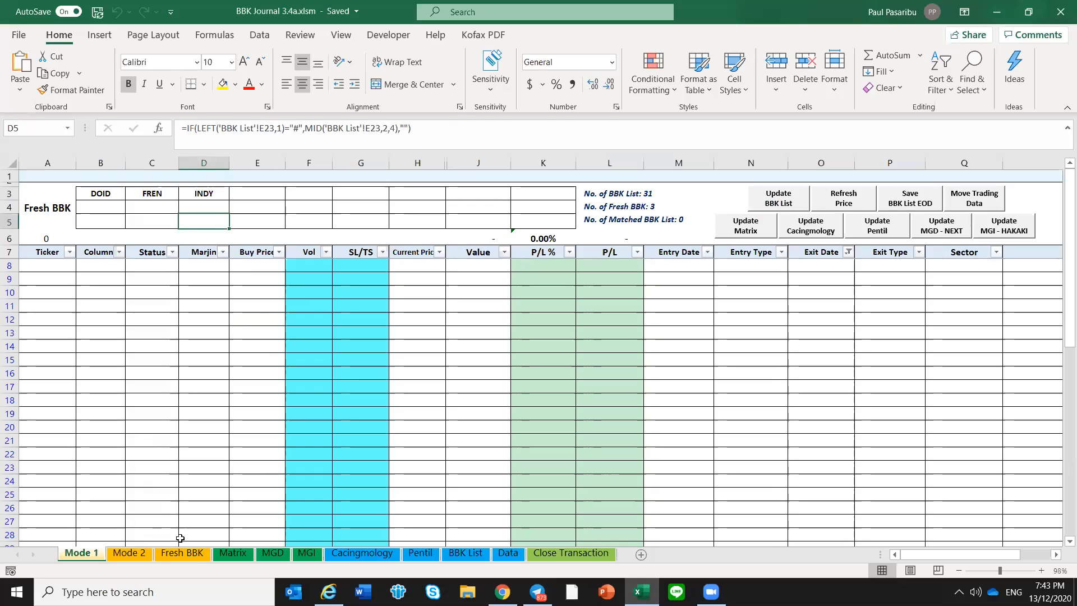
Open the Fresh BBK sheet and examine the Capital, Money Management and Target Price cells, including the Target Price formula
{"action": "left_click", "coordinate": [204, 555]}
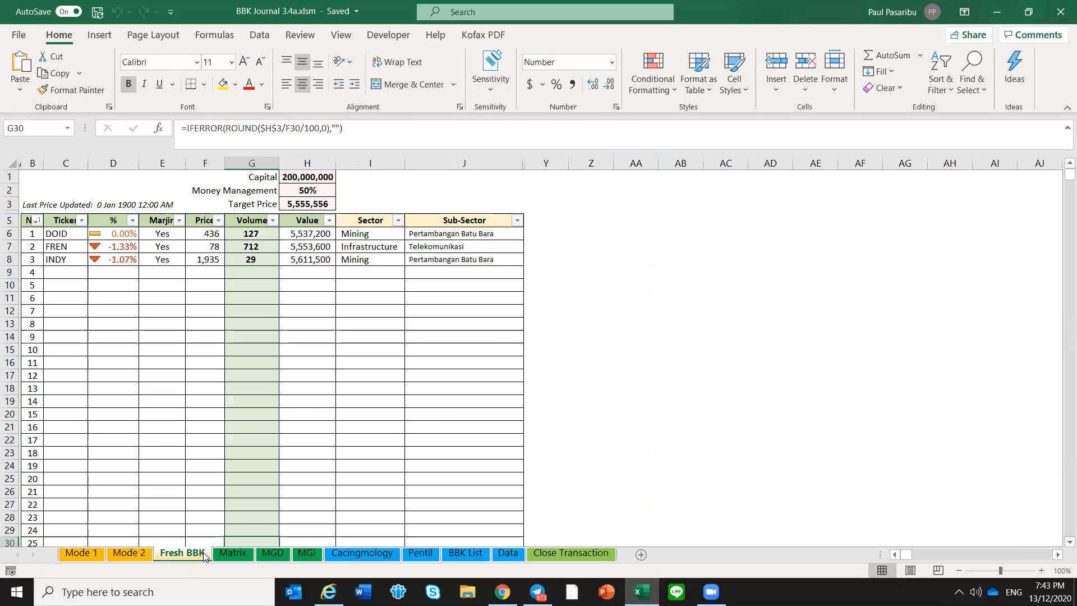
{"action": "left_click", "coordinate": [323, 177]}
{"action": "key", "text": "Down"}
{"action": "key", "text": "Up"}
{"action": "key", "text": "Down"}
{"action": "left_click", "coordinate": [326, 178]}
{"action": "left_click", "coordinate": [326, 189]}
{"action": "left_click", "coordinate": [323, 178]}
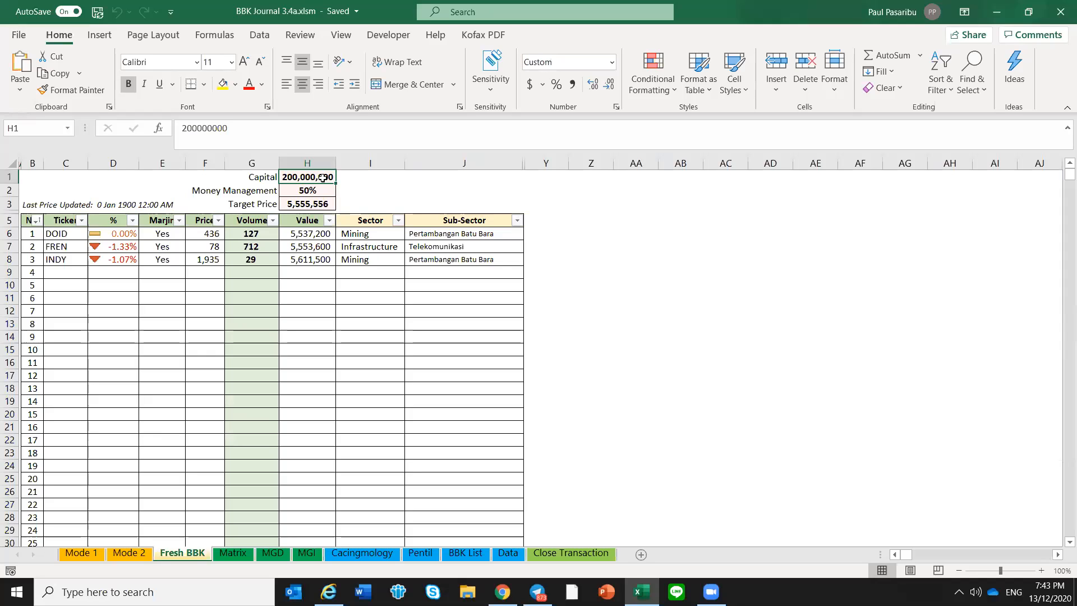
{"action": "left_click", "coordinate": [320, 191]}
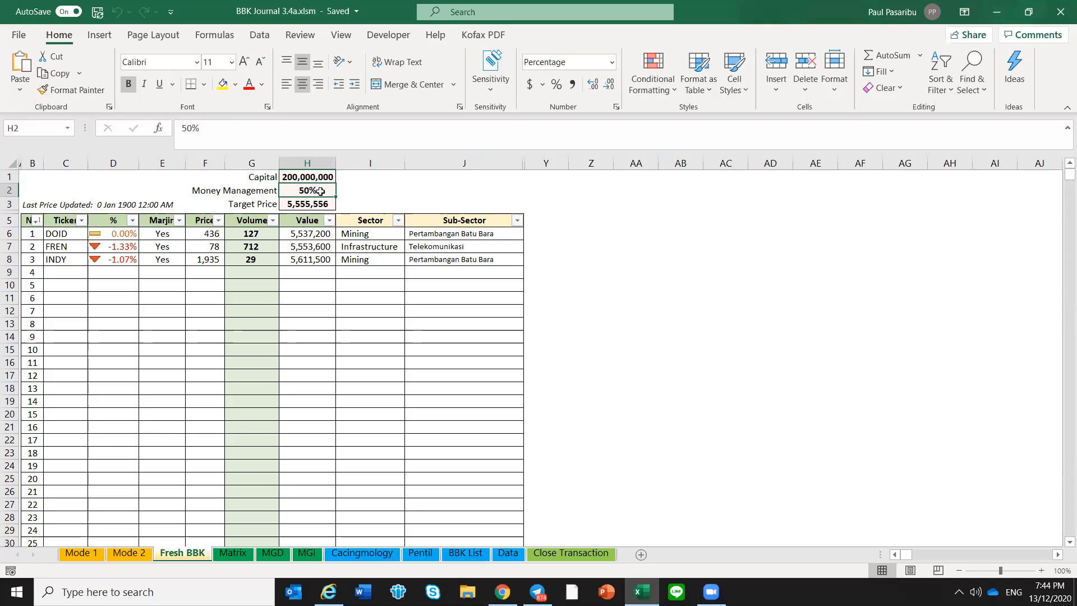
{"action": "left_click", "coordinate": [353, 186]}
{"action": "left_click", "coordinate": [317, 188]}
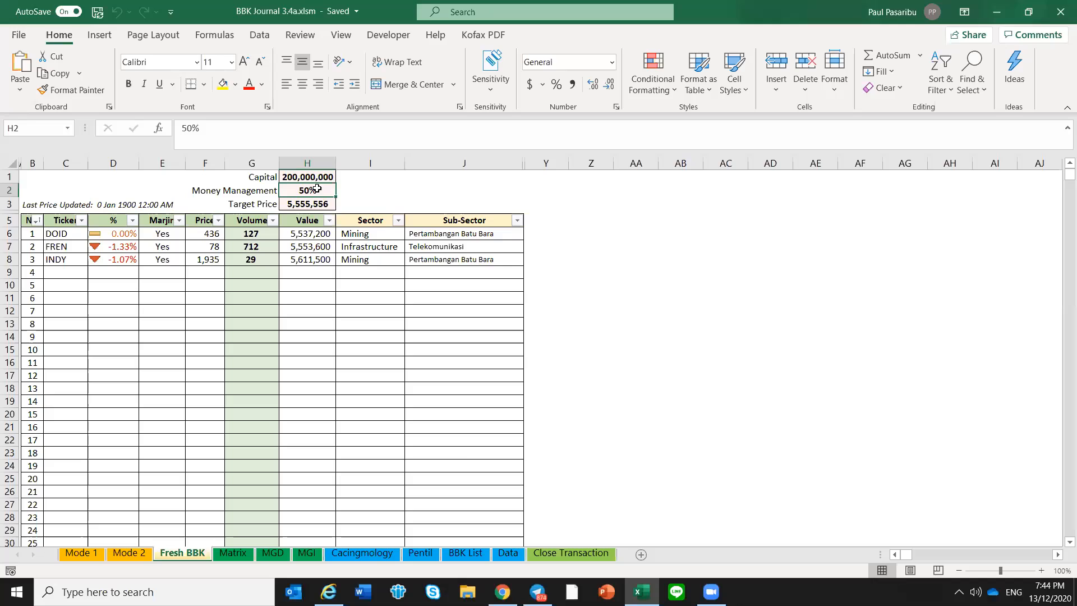
{"action": "left_click", "coordinate": [319, 176]}
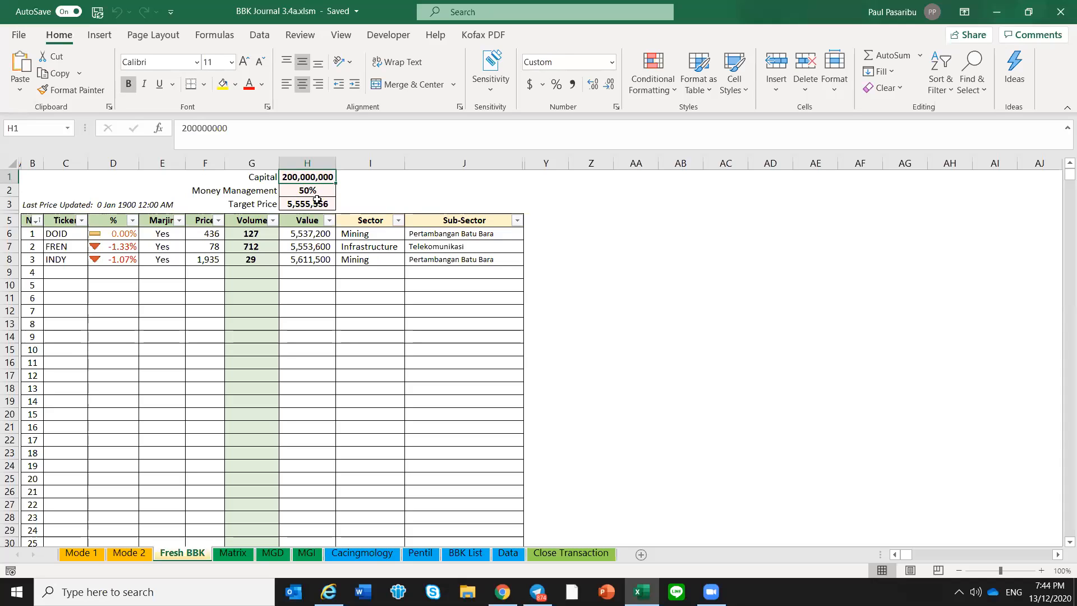
{"action": "left_click", "coordinate": [315, 191]}
{"action": "left_click", "coordinate": [315, 203]}
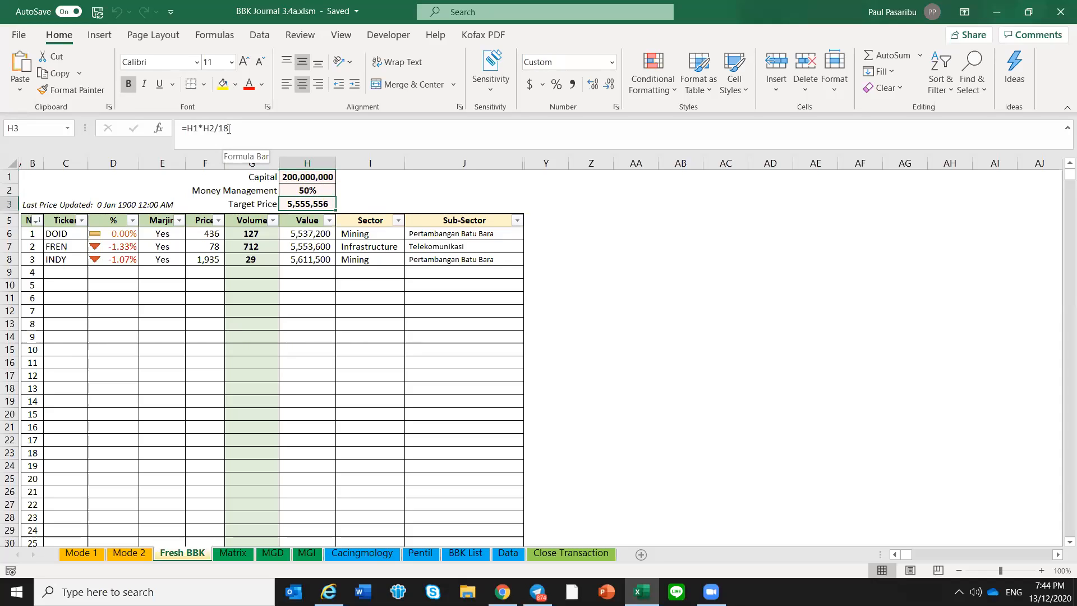
{"action": "left_click", "coordinate": [360, 201]}
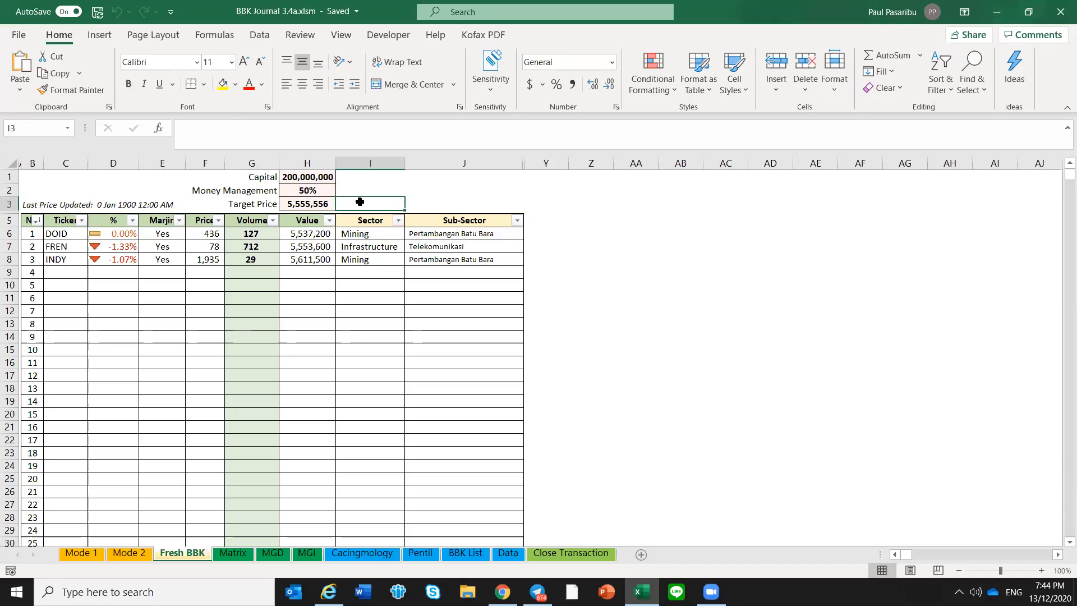
Examine the Price, Volume and Value entries for DOID, FREN and INDY and compare the values with the Target Price
{"action": "left_click_drag", "start_coordinate": [210, 234], "coordinate": [206, 252]}
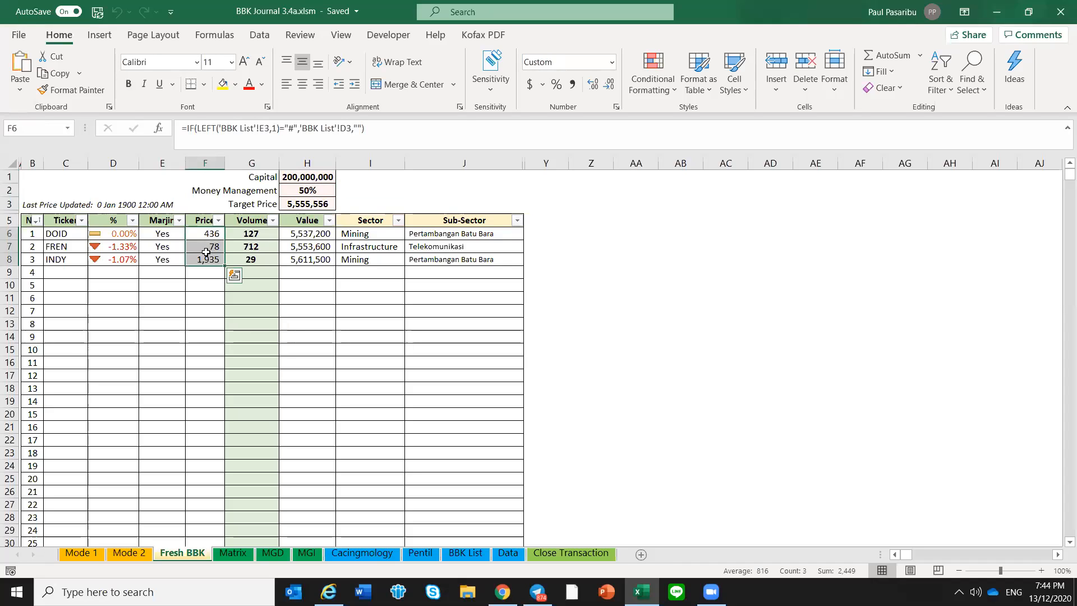
{"action": "left_click", "coordinate": [173, 284]}
{"action": "left_click_drag", "start_coordinate": [256, 239], "coordinate": [252, 259]}
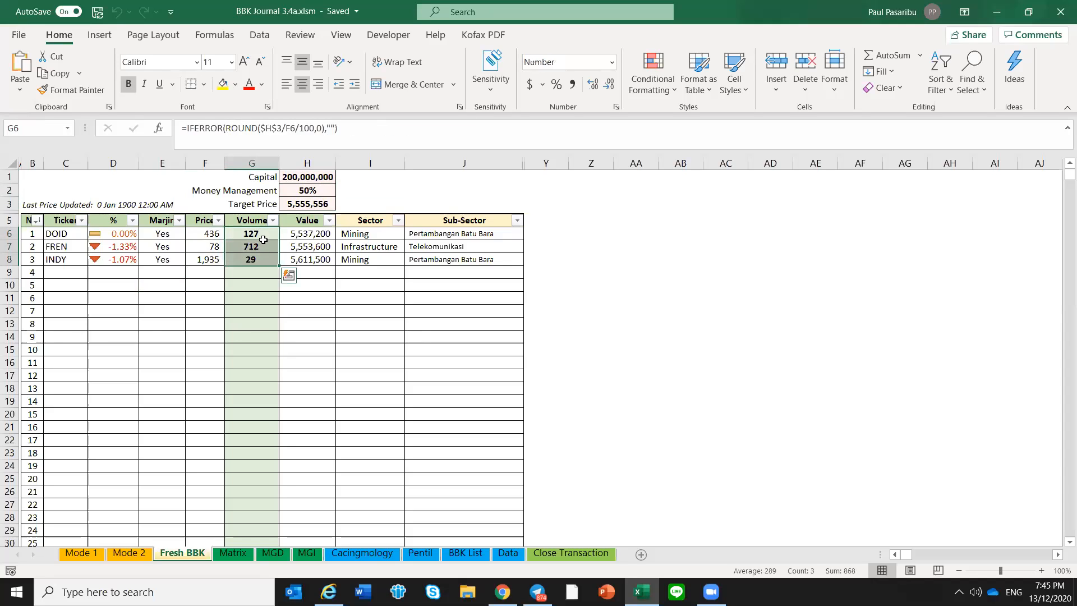
{"action": "left_click", "coordinate": [302, 234]}
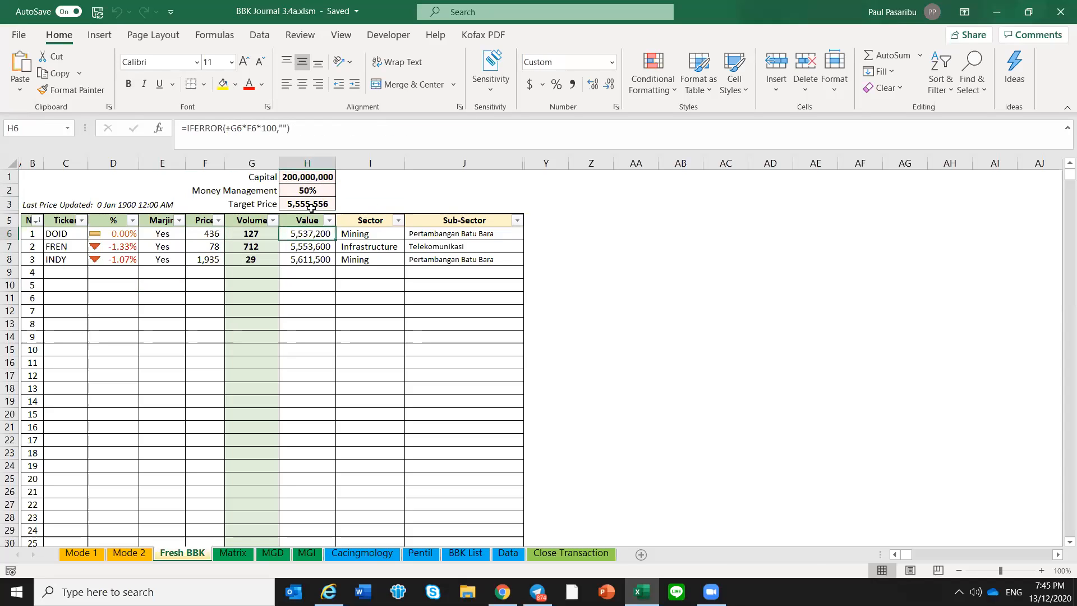
{"action": "left_click", "coordinate": [311, 206]}
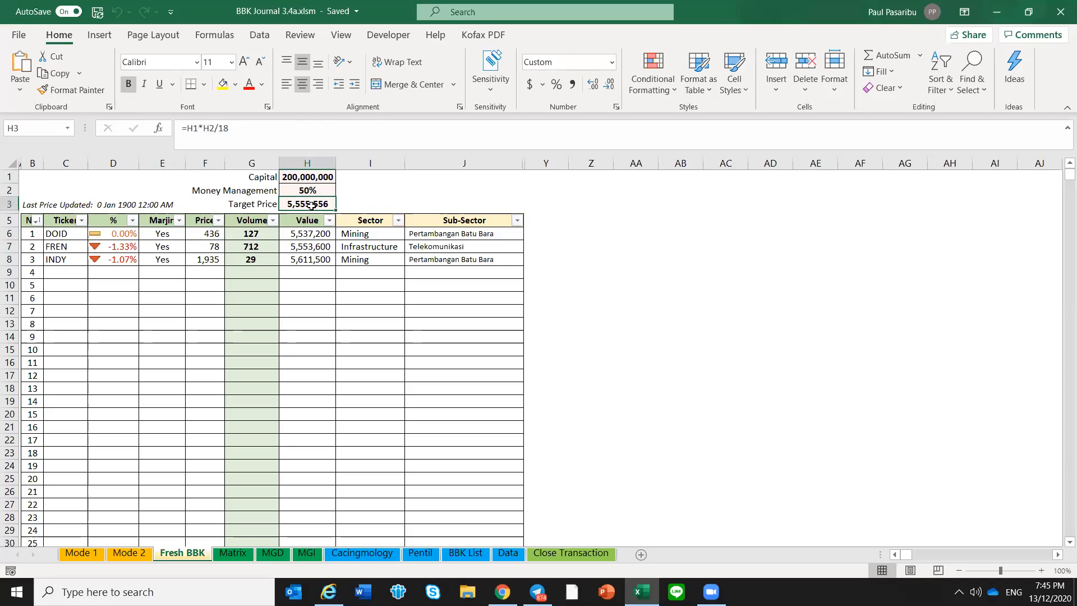
{"action": "left_click", "coordinate": [312, 234]}
{"action": "left_click", "coordinate": [312, 246]}
{"action": "left_click", "coordinate": [312, 257]}
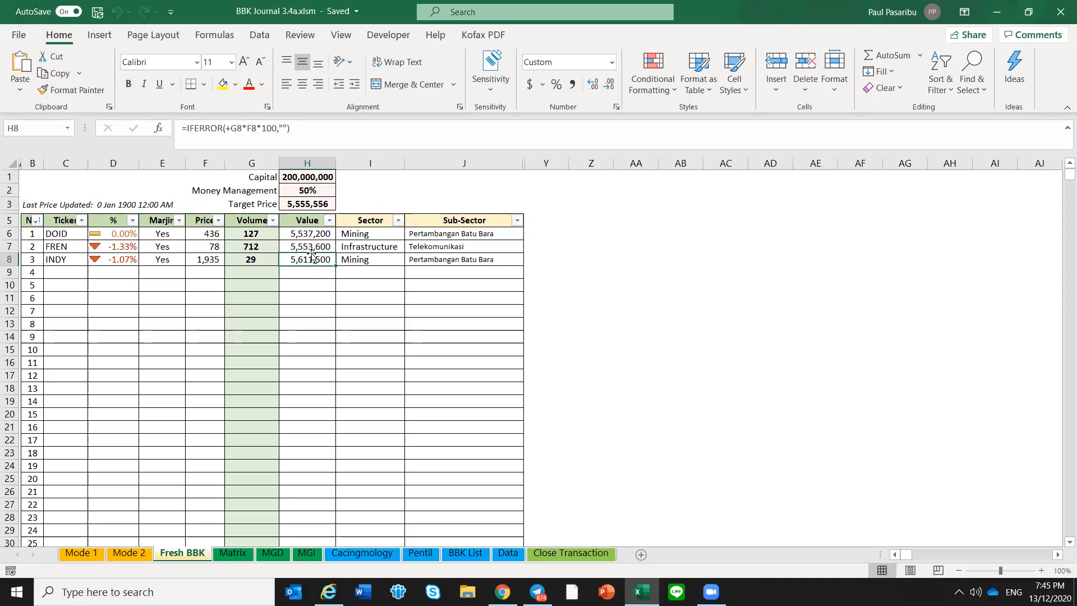
Copy the tickers DOID, FREN and INDY from the Fresh BBK sheet and paste them as values into Mode 1's Ticker column from A8
{"action": "left_click", "coordinate": [314, 280]}
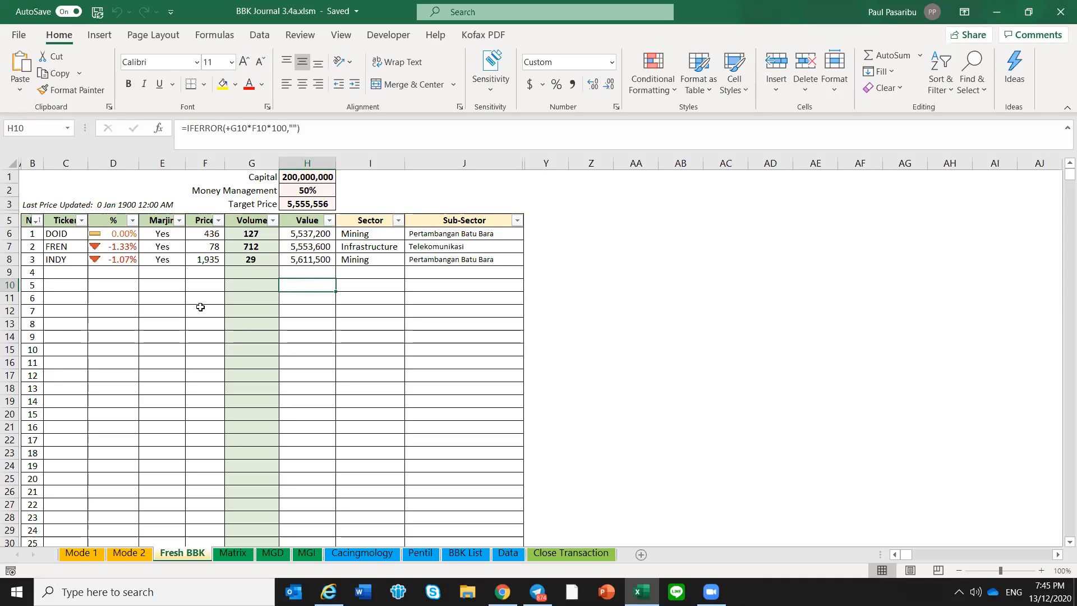
{"action": "left_click_drag", "start_coordinate": [62, 234], "coordinate": [64, 253]}
{"action": "key", "text": "ctrl+c"}
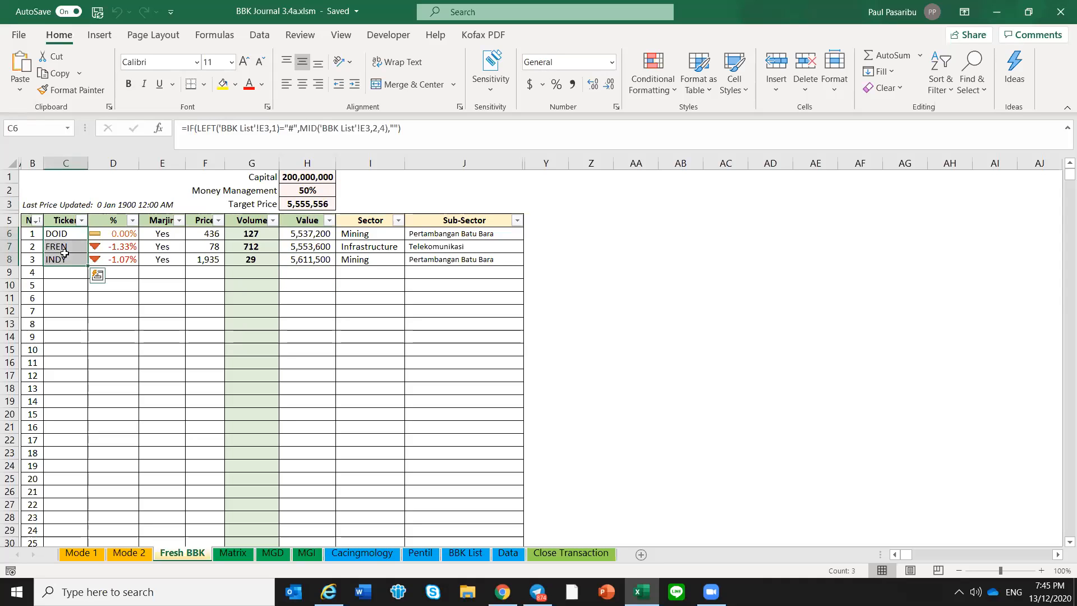
{"action": "left_click", "coordinate": [81, 553]}
{"action": "left_click", "coordinate": [56, 264]}
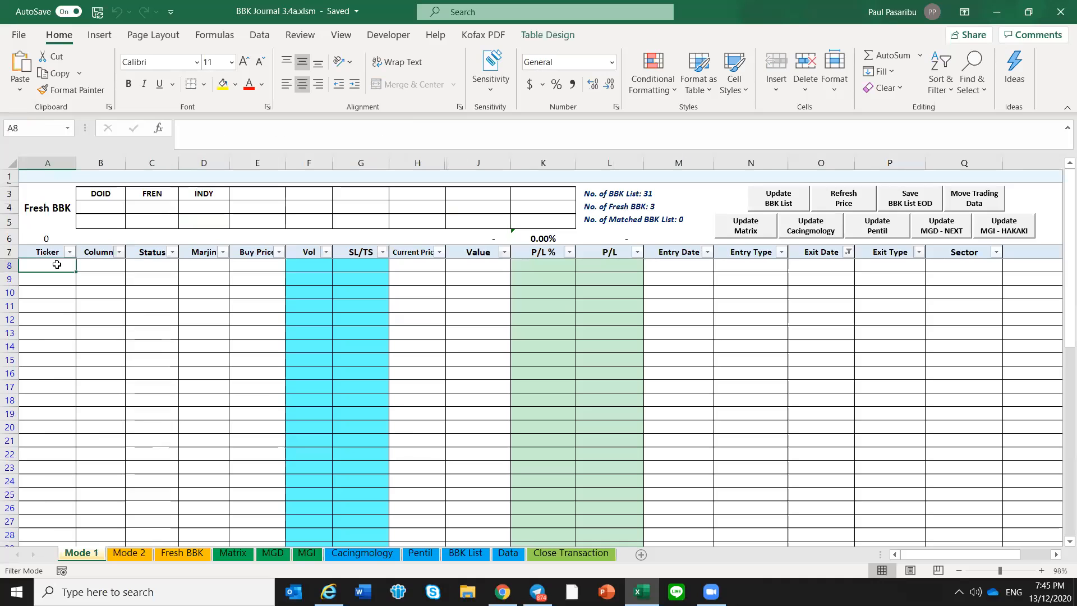
{"action": "left_click", "coordinate": [183, 553]}
{"action": "right_click", "coordinate": [65, 247]}
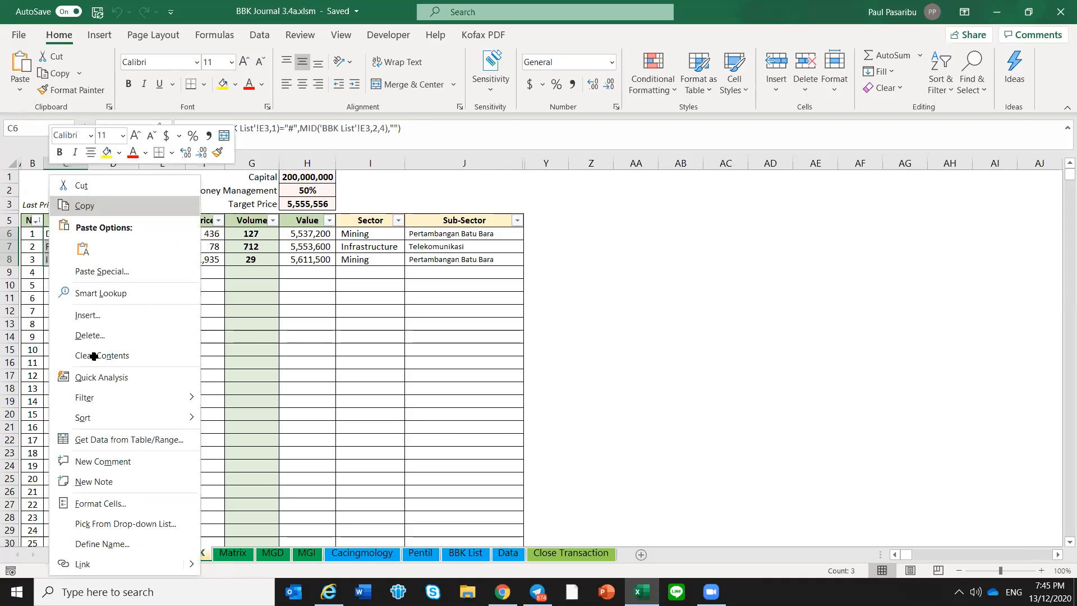
{"action": "left_click", "coordinate": [81, 553]}
{"action": "right_click", "coordinate": [55, 268]}
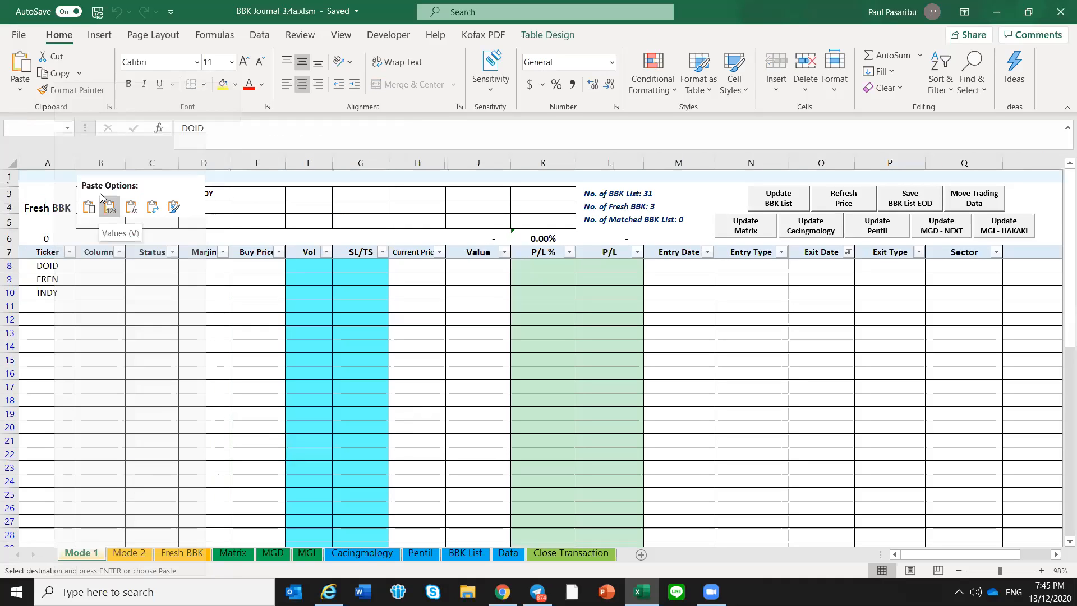
{"action": "left_click", "coordinate": [102, 197]}
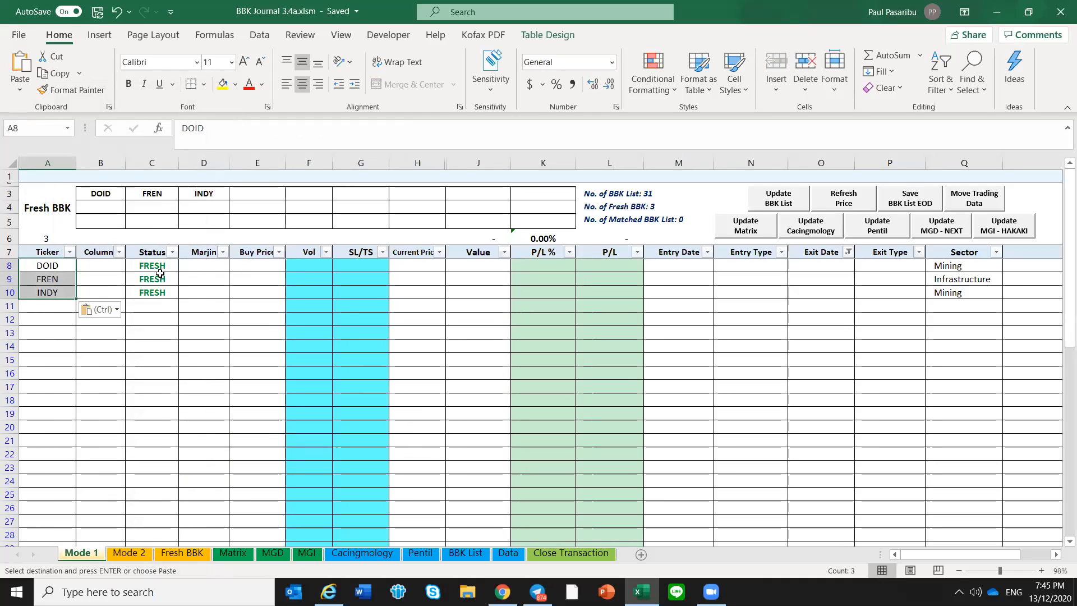
{"action": "left_click", "coordinate": [52, 264]}
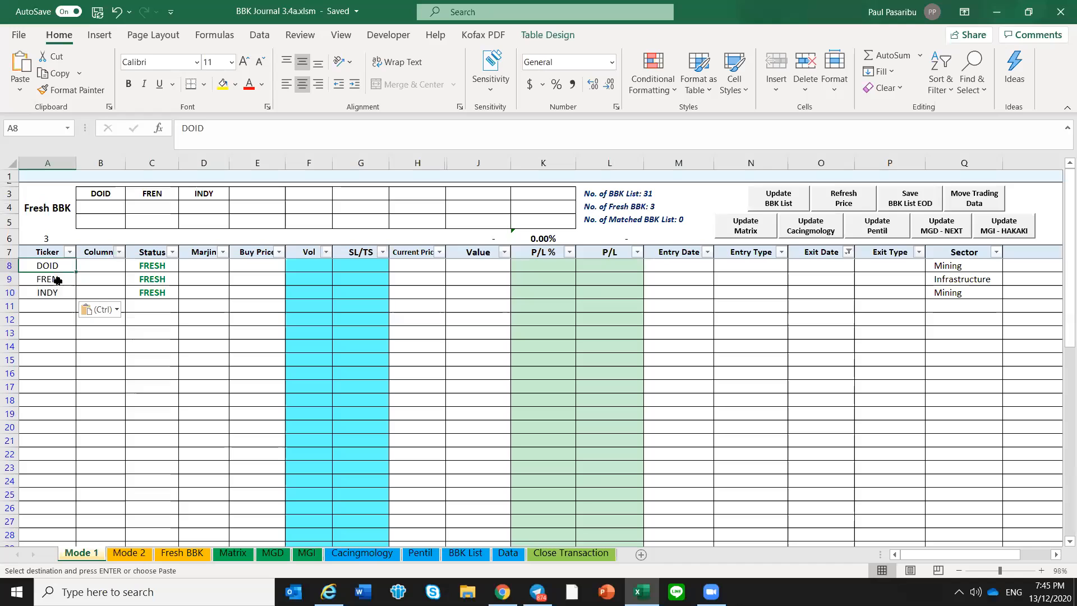
{"action": "left_click_drag", "start_coordinate": [58, 286], "coordinate": [48, 265]}
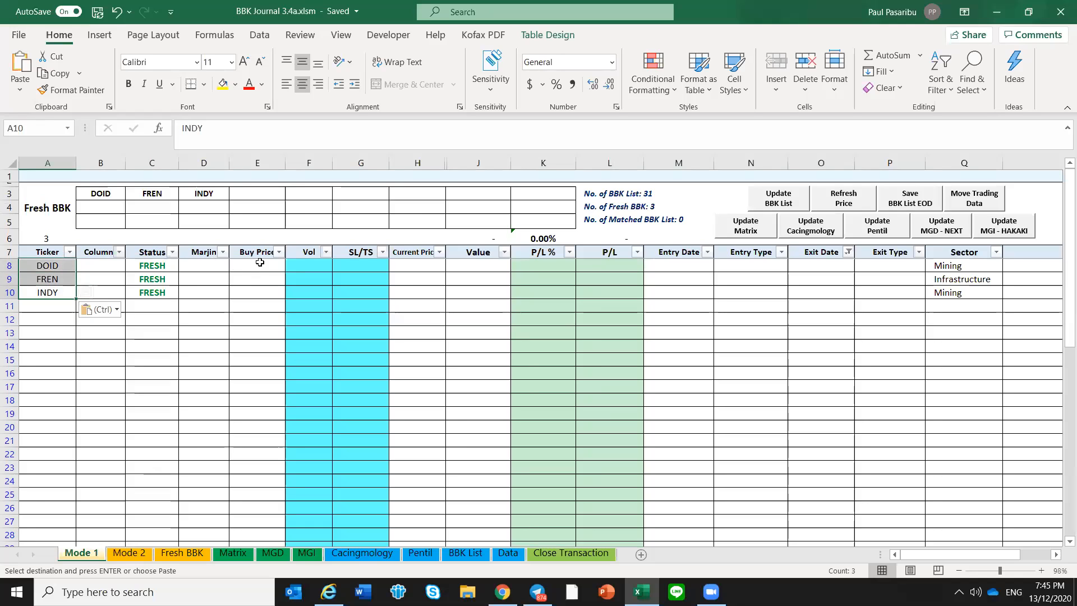
Copy the Price and Volume cells of the three Fresh BBK tickers and paste them as values into Mode 1's Buy Price and Vol columns
{"action": "key", "text": "ctrl+Page_Down"}
{"action": "key", "text": "ctrl+Page_Down"}
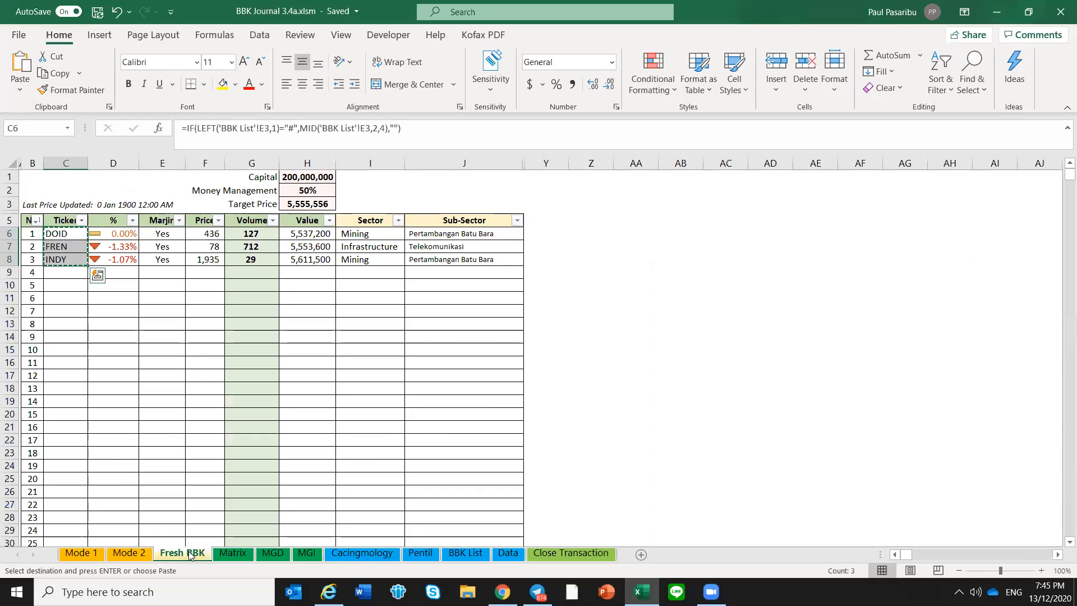
{"action": "left_click", "coordinate": [200, 280]}
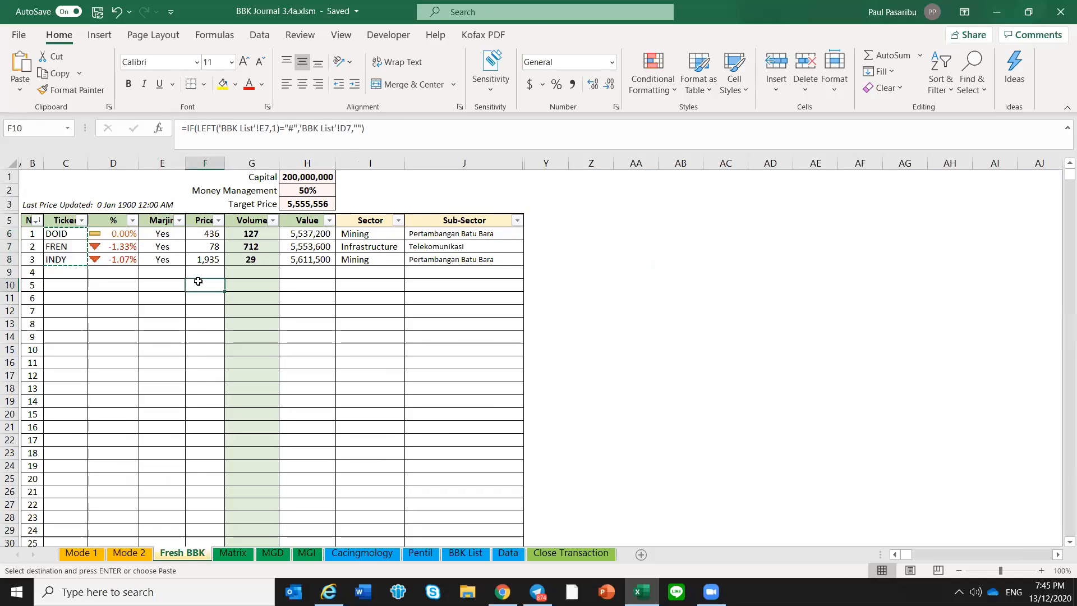
{"action": "left_click_drag", "start_coordinate": [210, 236], "coordinate": [207, 269]}
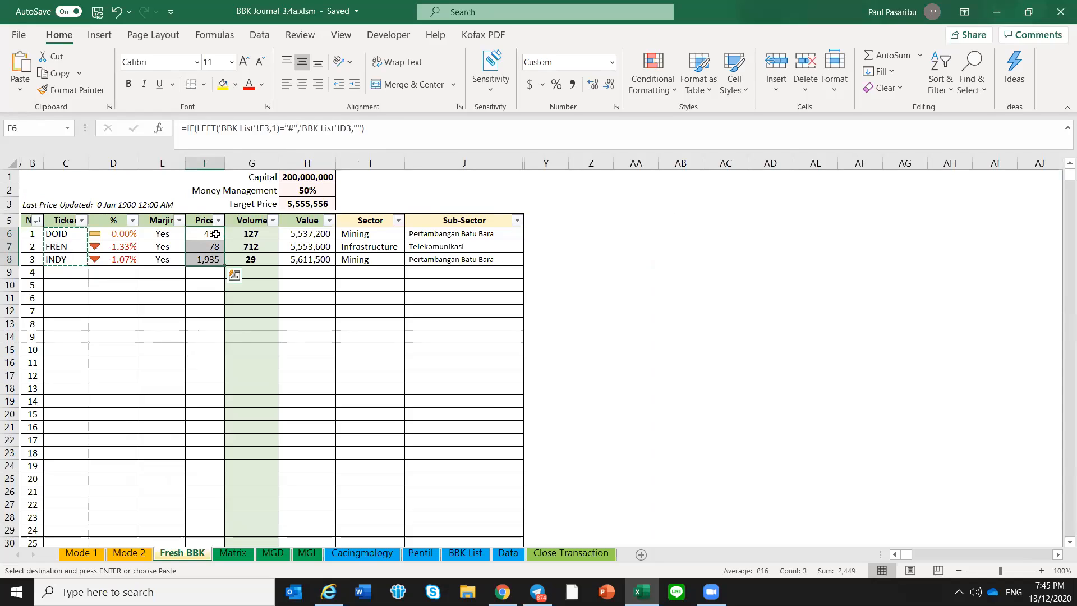
{"action": "left_click_drag", "start_coordinate": [216, 234], "coordinate": [247, 256]}
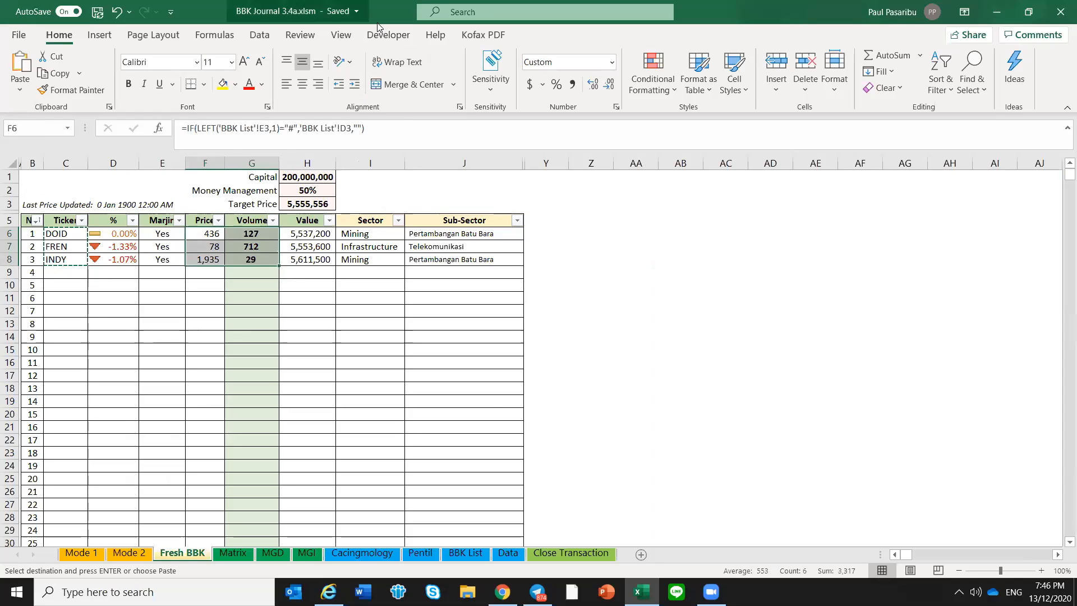
{"action": "right_click", "coordinate": [259, 259]}
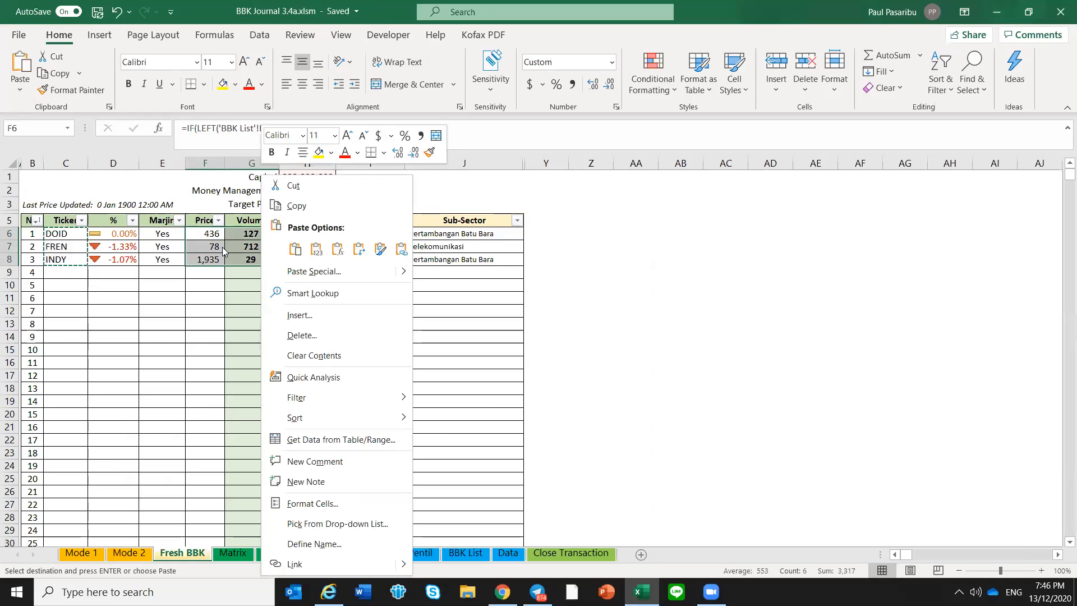
{"action": "left_click", "coordinate": [315, 208]}
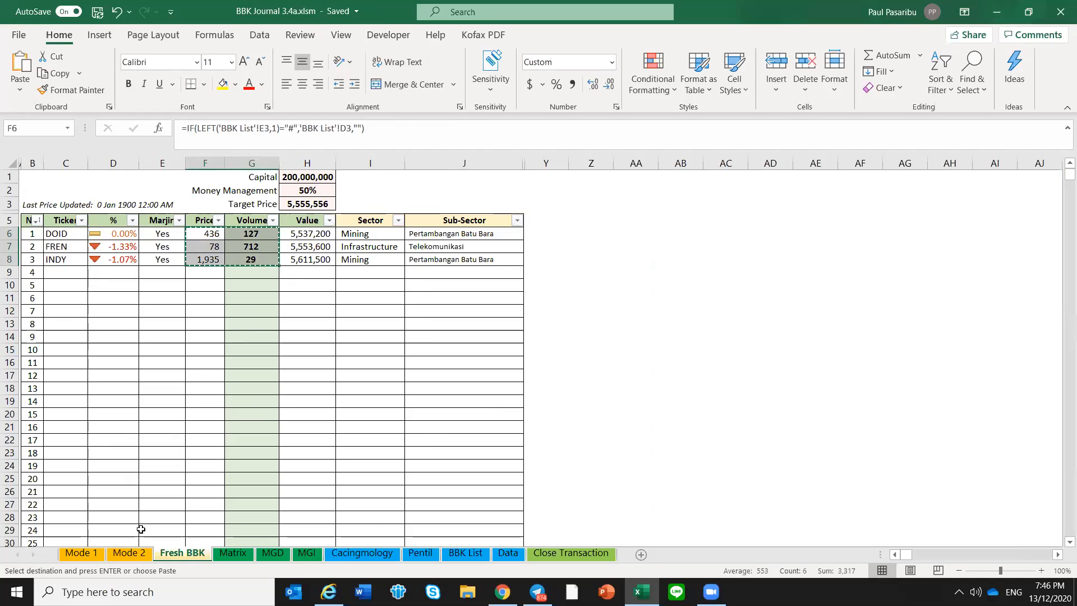
{"action": "left_click", "coordinate": [81, 553]}
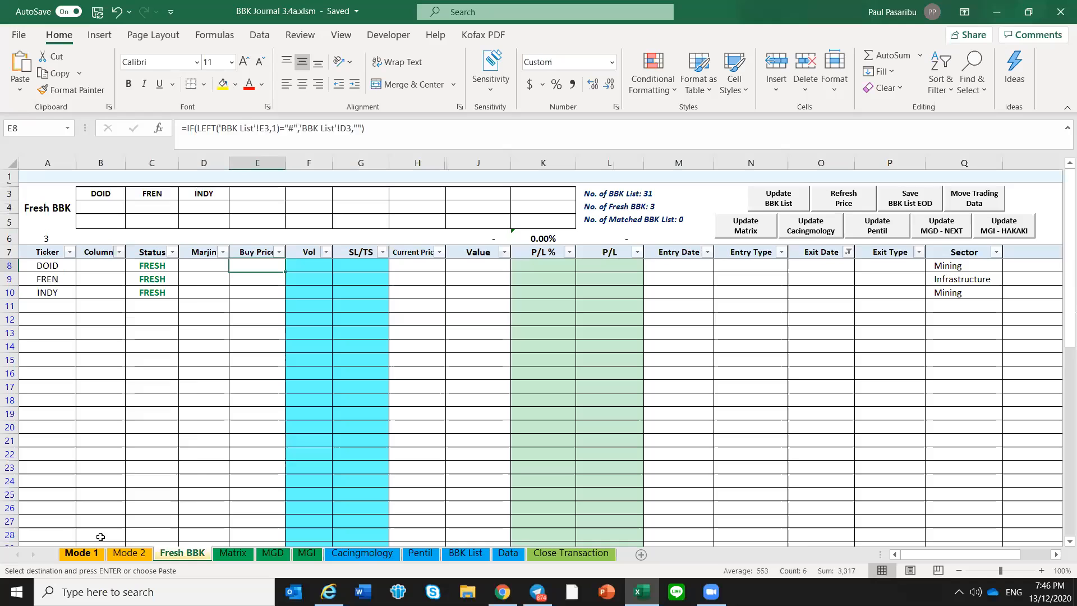
{"action": "right_click", "coordinate": [264, 264]}
{"action": "left_click", "coordinate": [318, 209]}
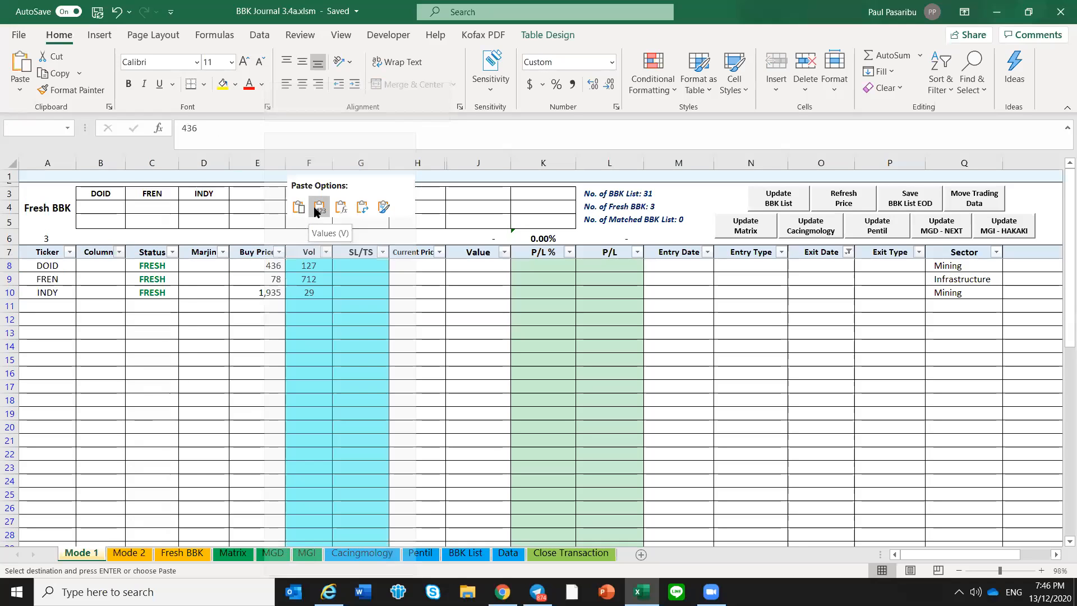
{"action": "left_click", "coordinate": [237, 310]}
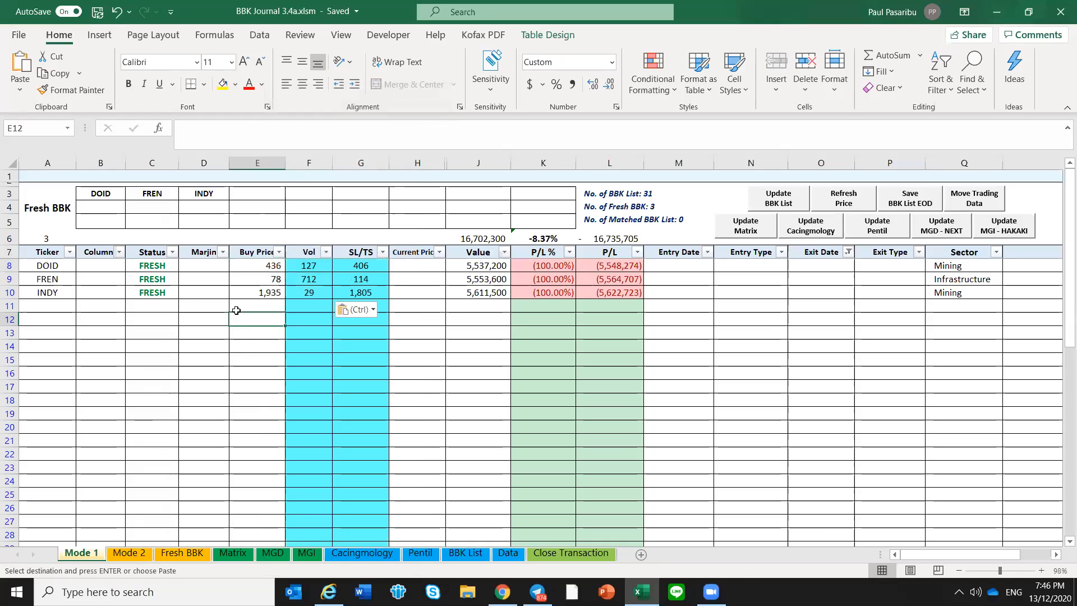
Make the Ticker, Buy Price and Vol entries of DOID, FREN and INDY bold on the Mode 1 sheet
{"action": "left_click", "coordinate": [55, 264]}
{"action": "left_click", "coordinate": [55, 291], "text": "shift"}
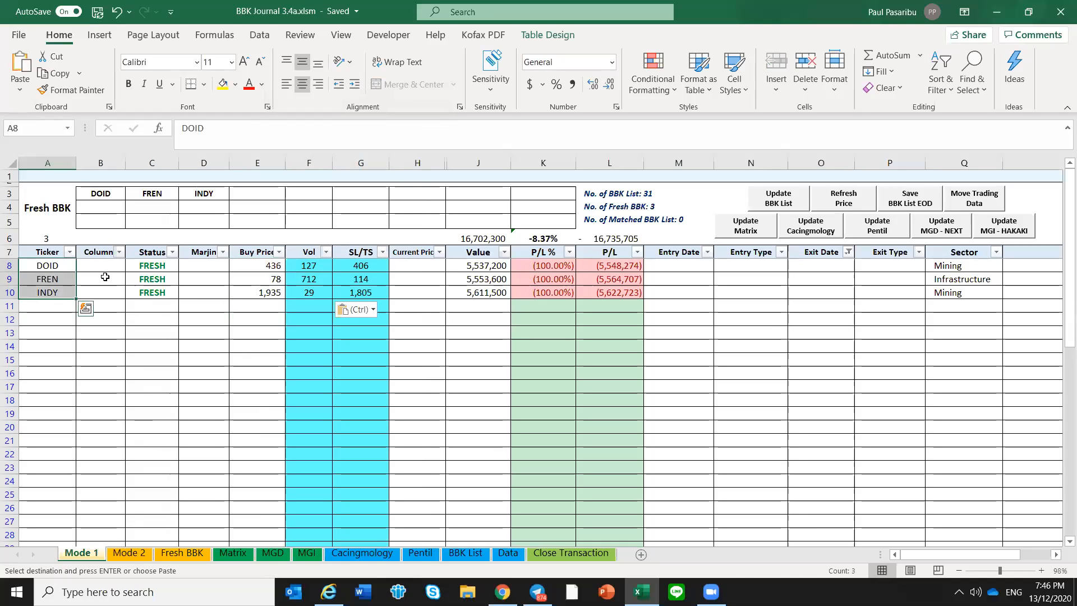
{"action": "key", "text": "ctrl+b"}
{"action": "left_click_drag", "start_coordinate": [251, 264], "coordinate": [303, 292]}
{"action": "left_click", "coordinate": [298, 292]}
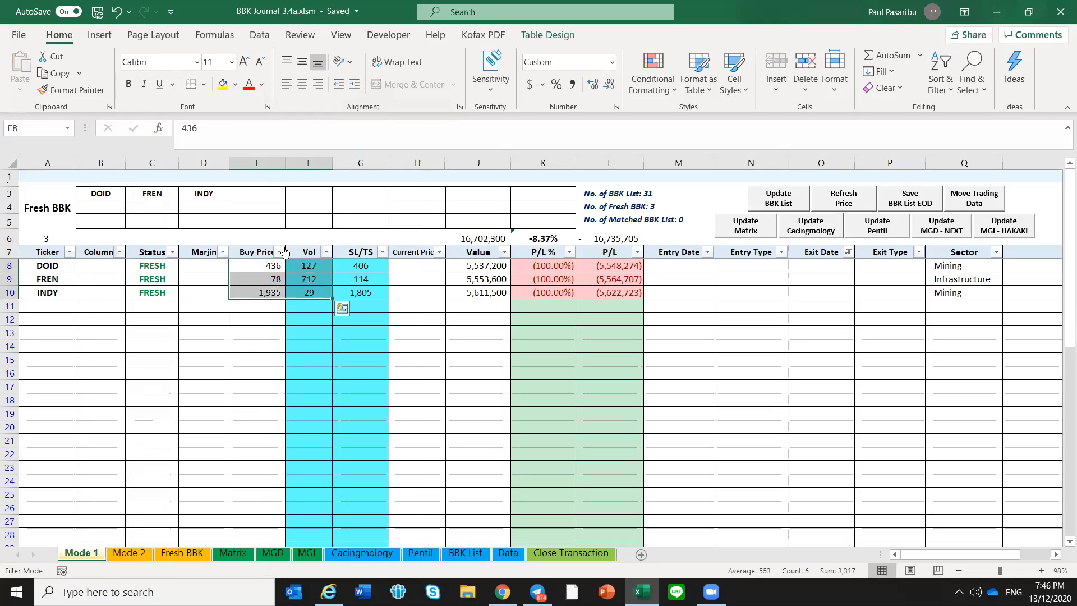
{"action": "left_click", "coordinate": [127, 84]}
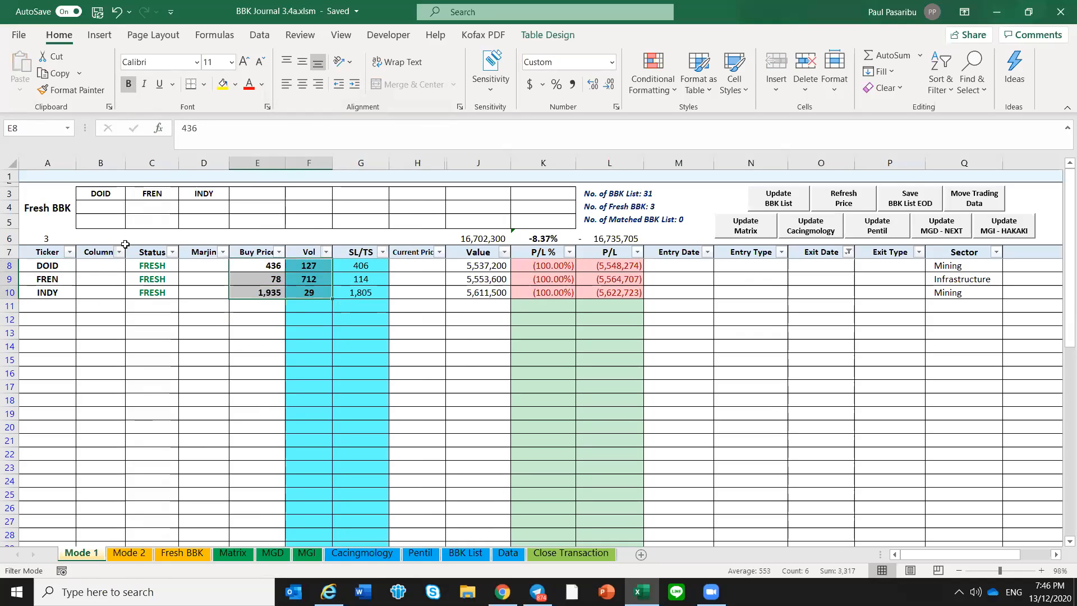
Enter 8 Dec as DOID's Entry Date in M8 and copy the date down to the FREN and INDY rows
{"action": "left_click", "coordinate": [685, 267]}
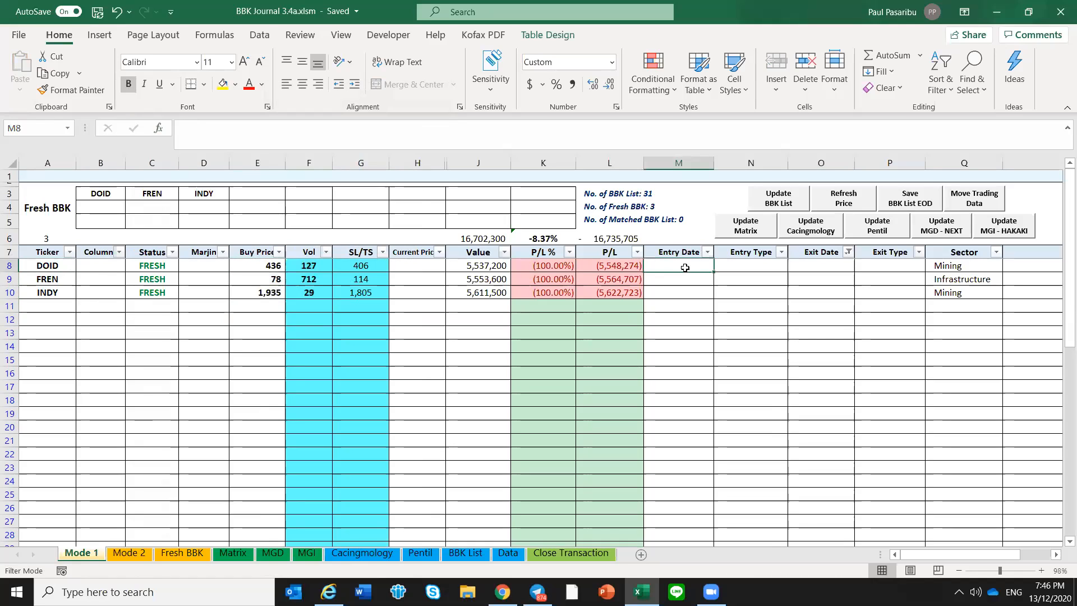
{"action": "type", "text": "8"}
{"action": "type", "text": " da"}
{"action": "key", "text": "BackSpace"}
{"action": "type", "text": "ec"}
{"action": "key", "text": "Return"}
{"action": "key", "text": "Up"}
{"action": "key", "text": "ctrl+c"}
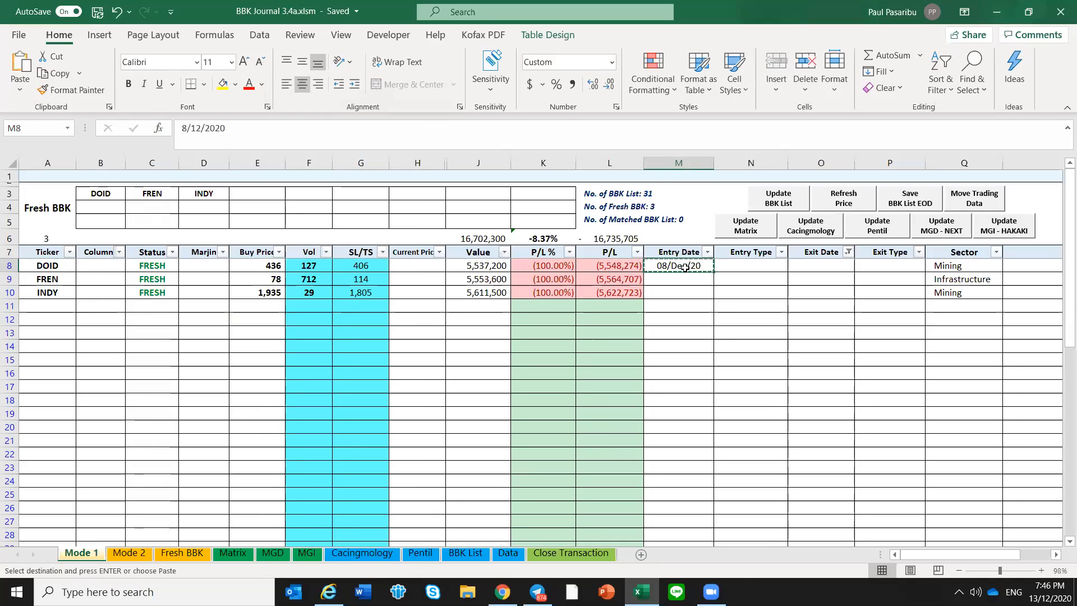
{"action": "key", "text": "shift+Down"}
{"action": "key", "text": "shift+Down"}
{"action": "key", "text": "Return"}
Check DOID's SL/TS formula and set the Entry Type of DOID, FREN and INDY to BBK List
{"action": "key", "text": "Left"}
{"action": "key", "text": "Left"}
{"action": "key", "text": "Left"}
{"action": "key", "text": "Left"}
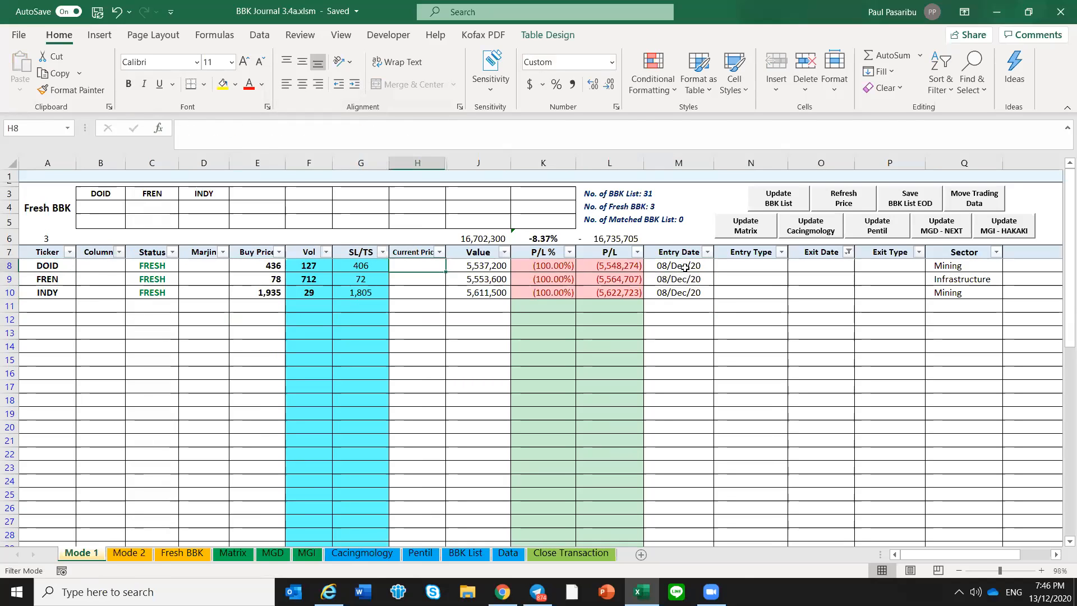
{"action": "key", "text": "Left"}
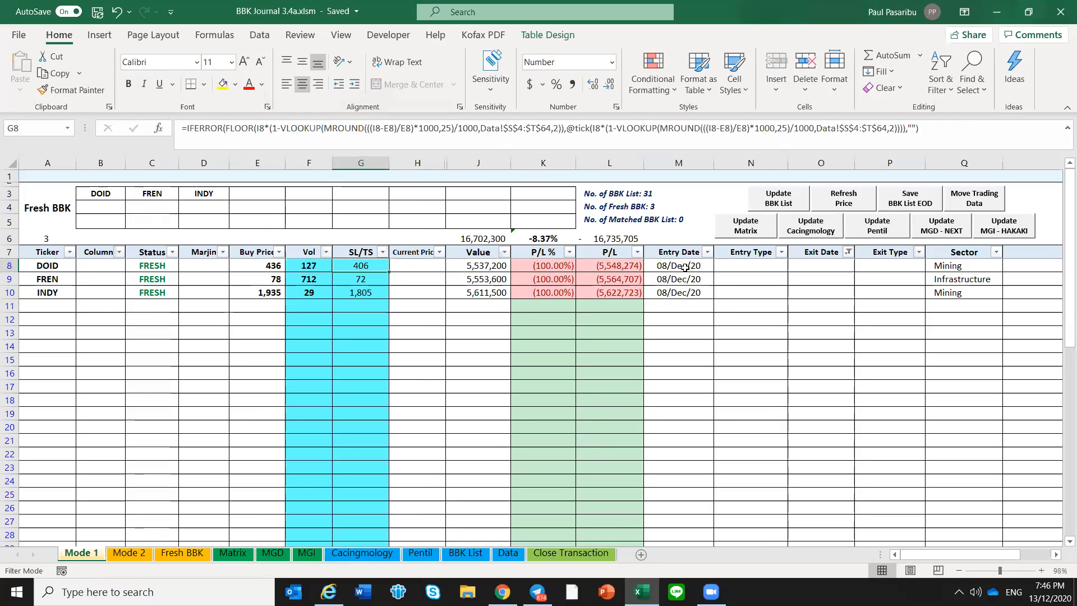
{"action": "key", "text": "Right"}
{"action": "key", "text": "Right"}
{"action": "key", "text": "Right"}
{"action": "key", "text": "Right"}
{"action": "key", "text": "Right"}
{"action": "key", "text": "Right"}
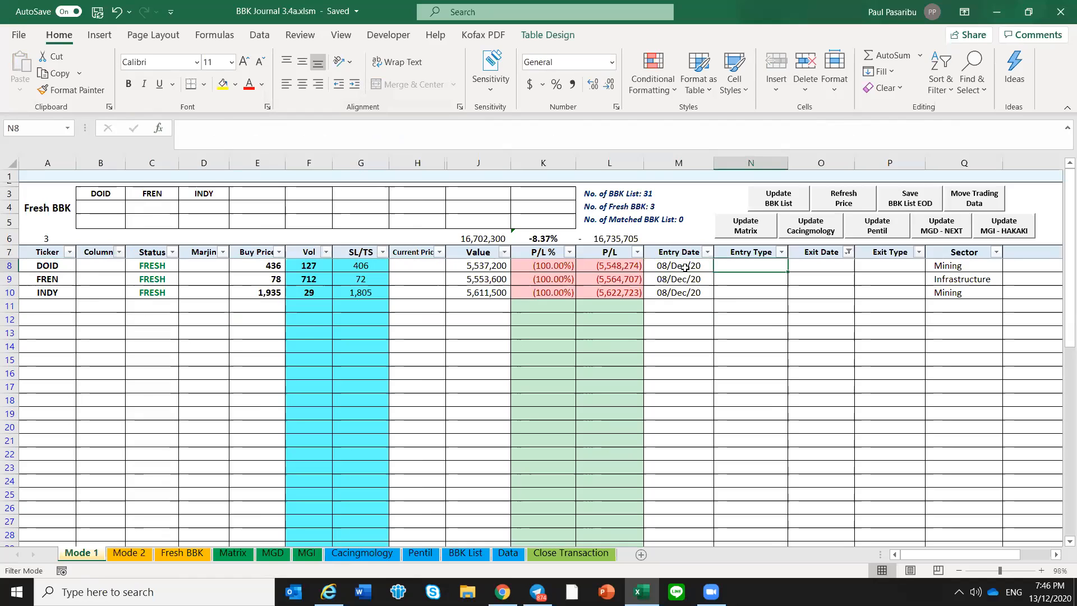
{"action": "type", "text": "BBK"}
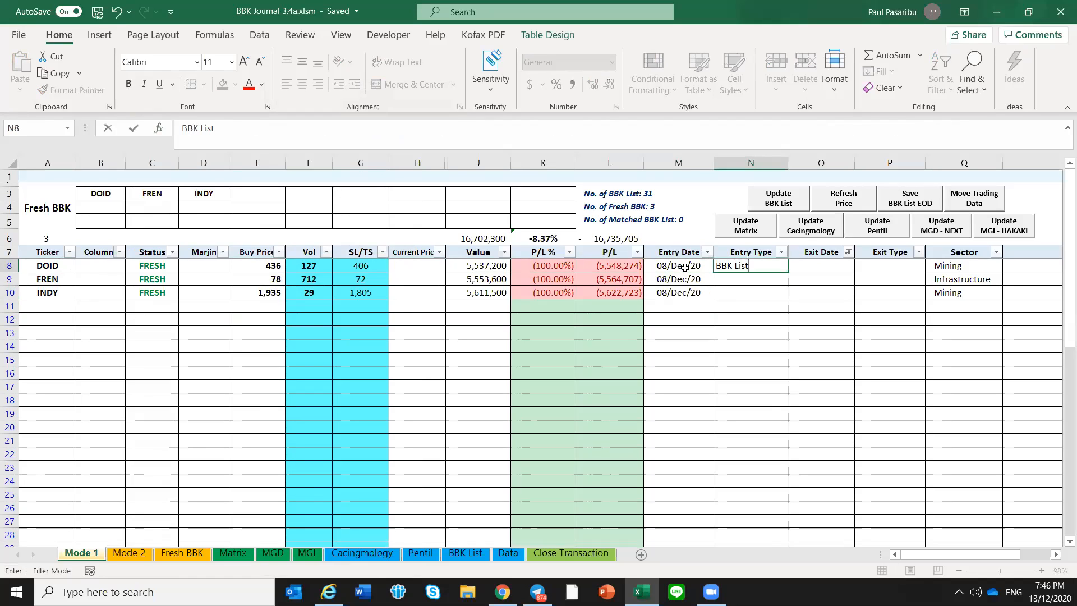
{"action": "type", "text": " List"}
{"action": "key", "text": "ctrl+Return"}
{"action": "key", "text": "ctrl+c"}
{"action": "key", "text": "shift+Down"}
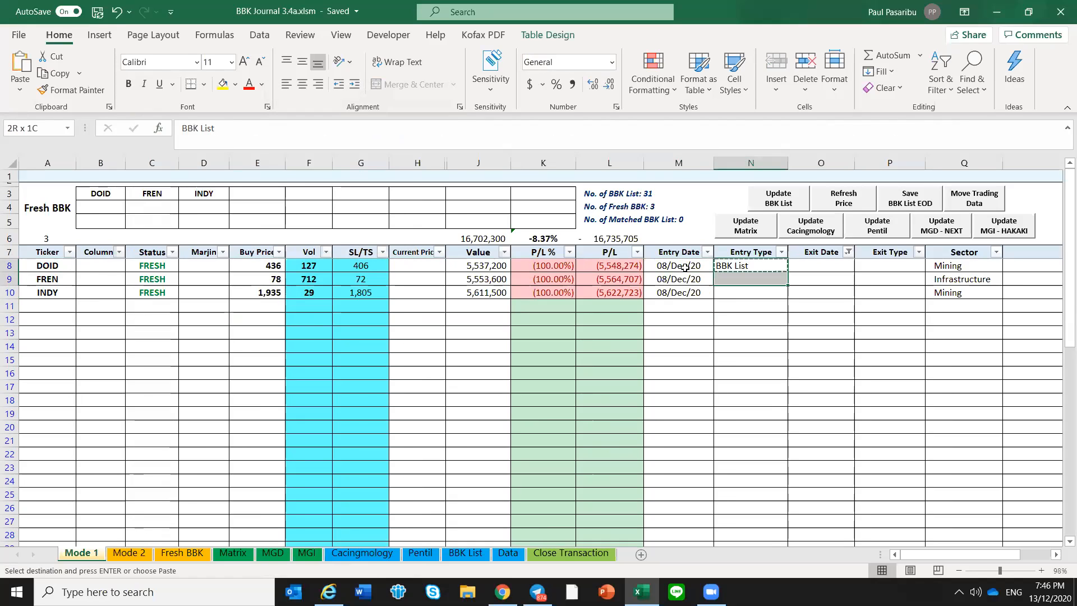
{"action": "key", "text": "shift+Down"}
{"action": "key", "text": "Return"}
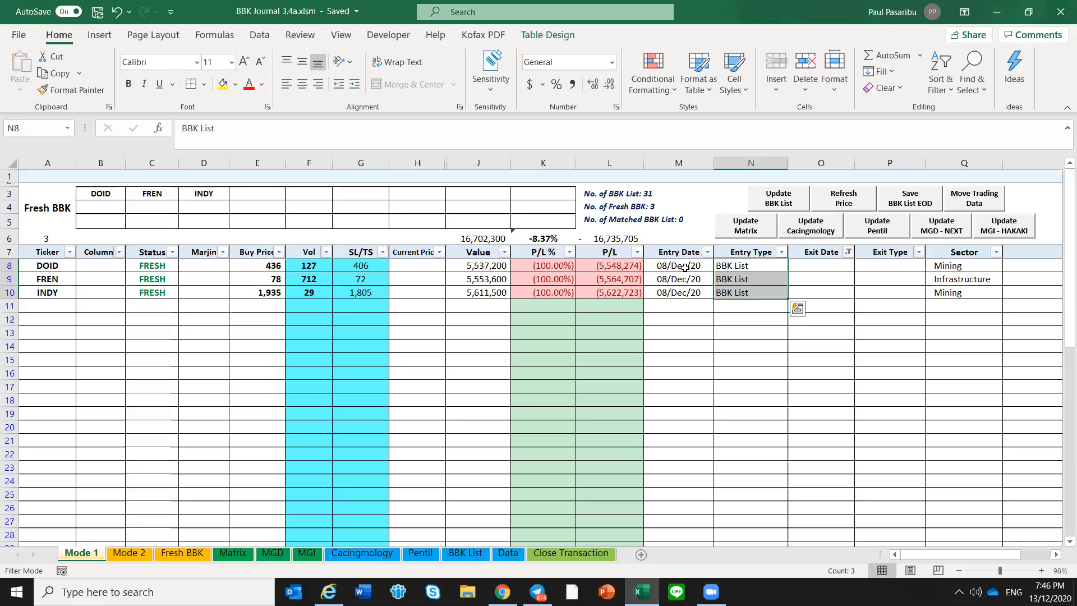
{"action": "left_click", "coordinate": [766, 276]}
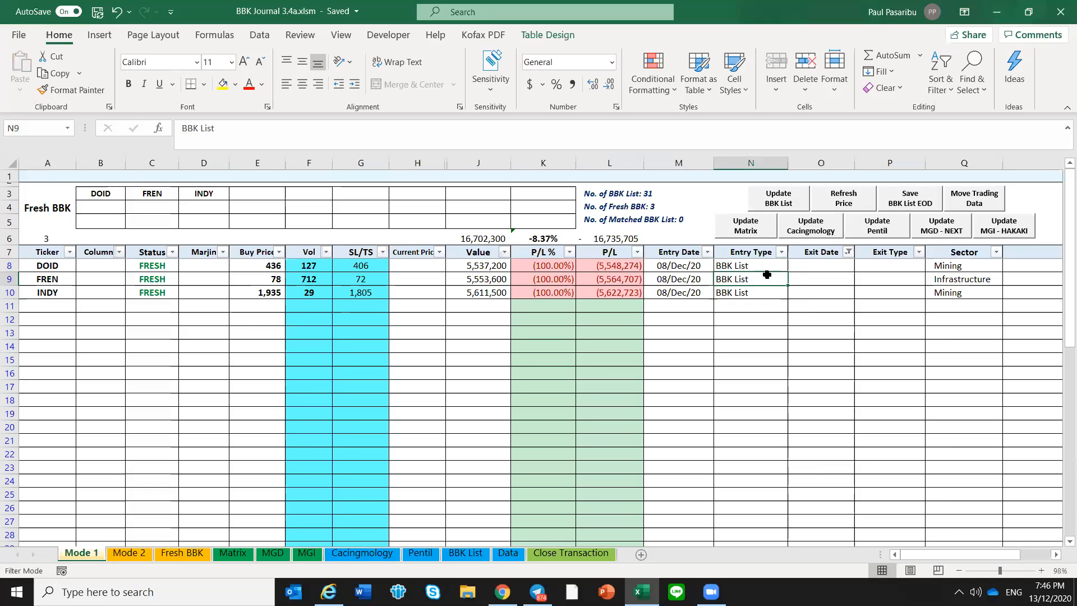
{"action": "left_click_drag", "start_coordinate": [747, 266], "coordinate": [752, 292]}
{"action": "left_click", "coordinate": [740, 318]}
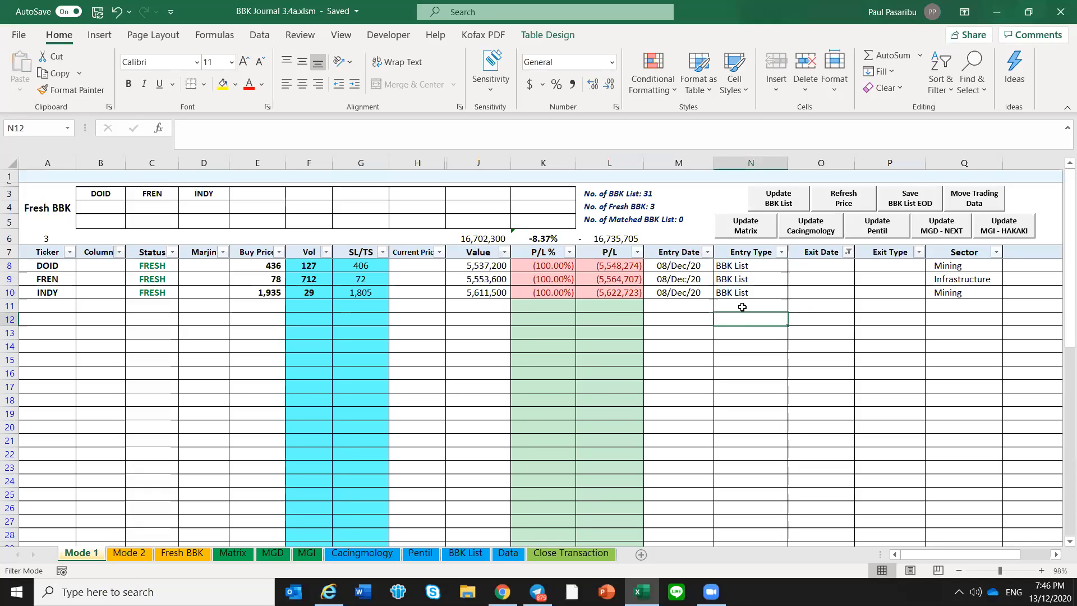
Examine the Current Price, Column and Marjin cells in the DOID, FREN and INDY rows of Mode 1
{"action": "left_click_drag", "start_coordinate": [431, 264], "coordinate": [418, 279]}
{"action": "left_click", "coordinate": [200, 266]}
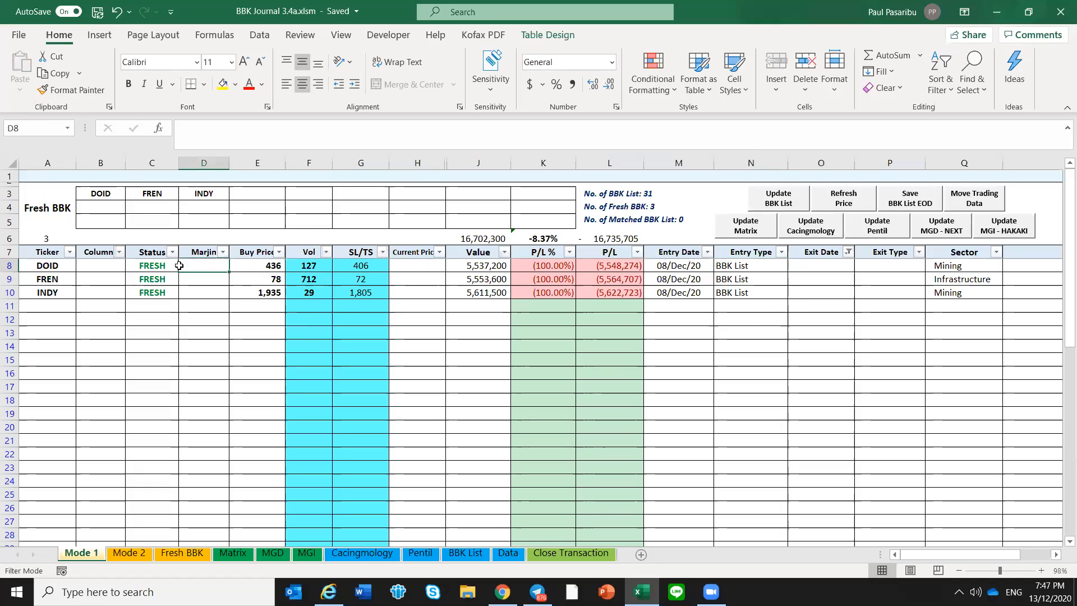
{"action": "left_click", "coordinate": [107, 268]}
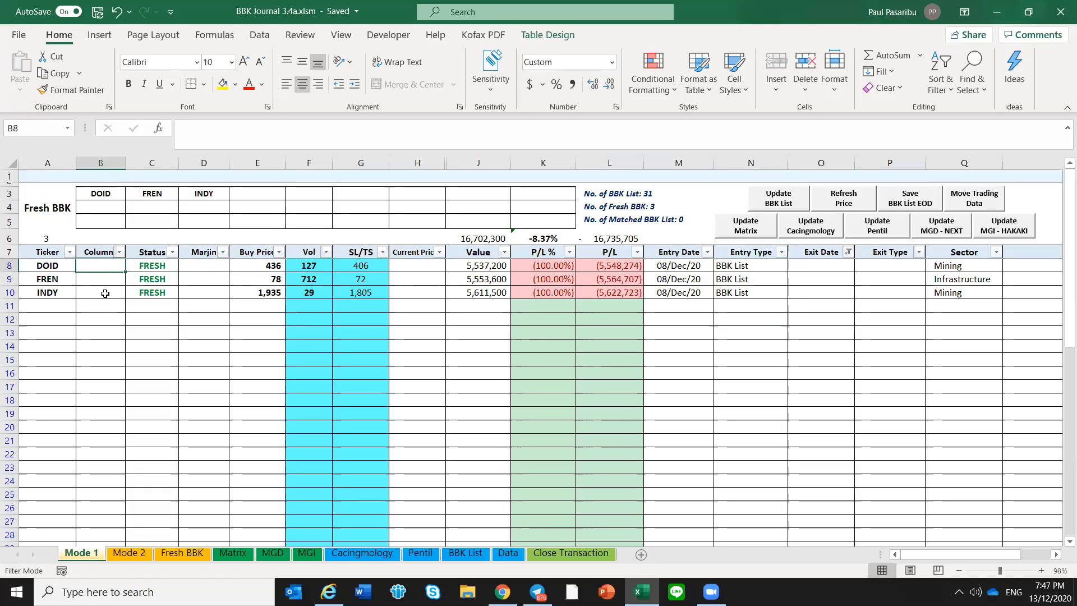
{"action": "left_click", "coordinate": [431, 281]}
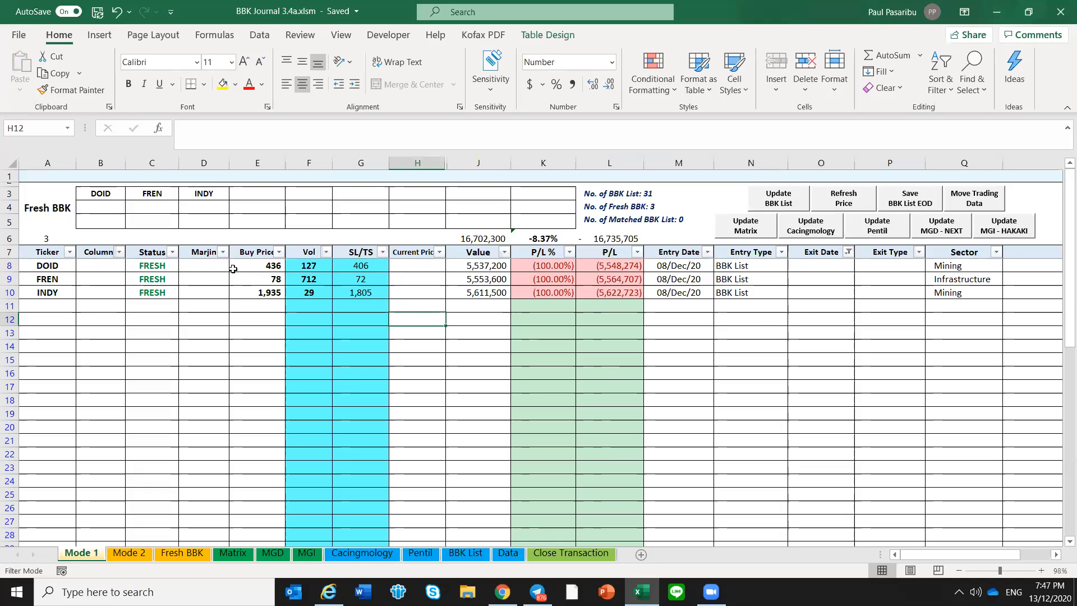
{"action": "left_click", "coordinate": [211, 266]}
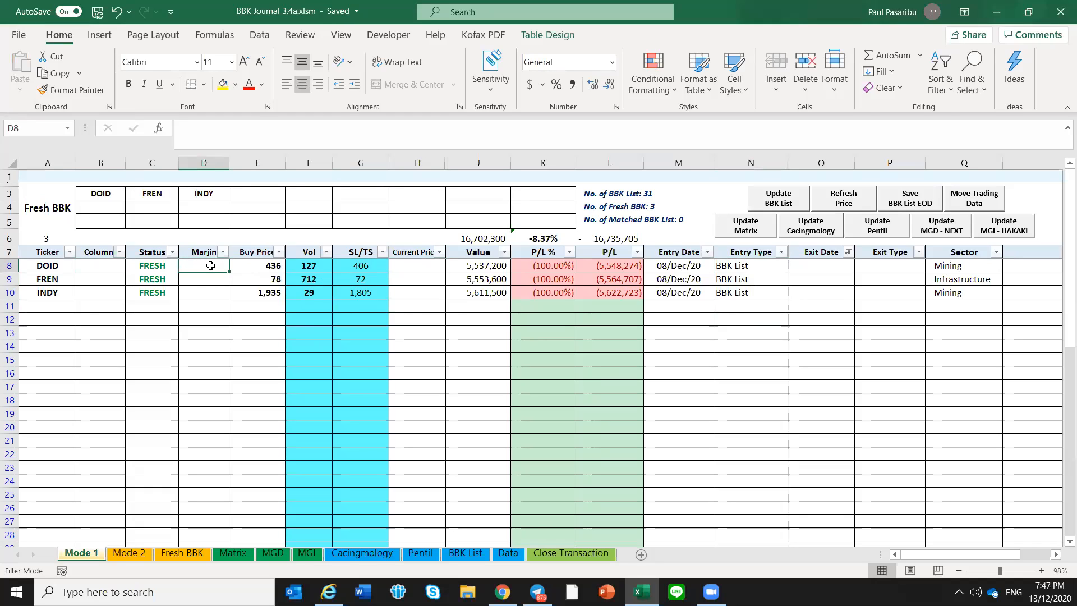
{"action": "key", "text": "Down"}
{"action": "key", "text": "Down"}
{"action": "key", "text": "Down"}
{"action": "key", "text": "Up"}
{"action": "key", "text": "Up"}
{"action": "key", "text": "Up"}
{"action": "key", "text": "Down"}
{"action": "key", "text": "Down"}
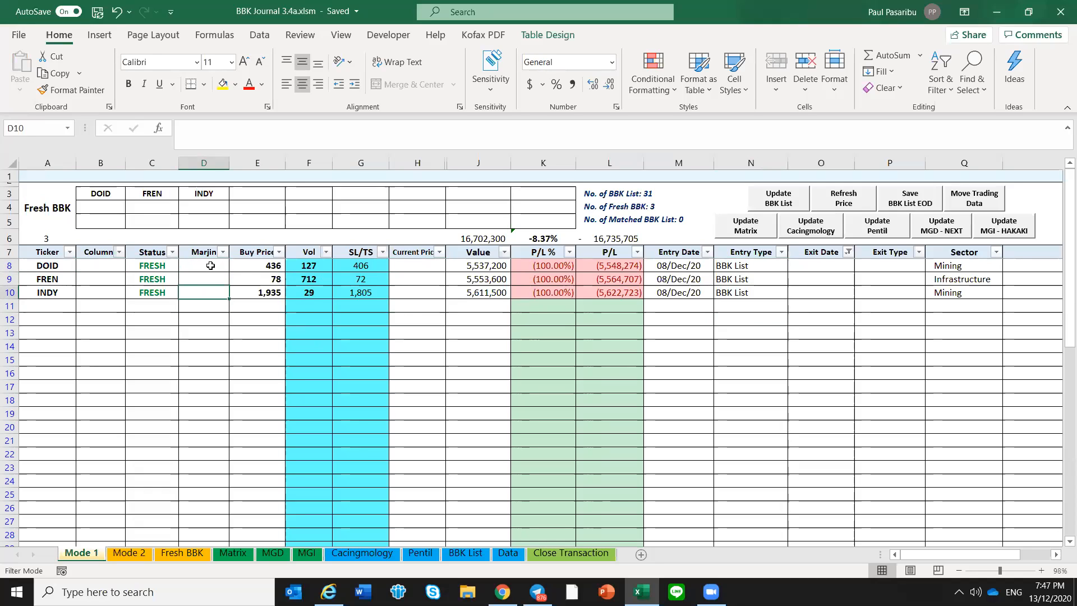
{"action": "key", "text": "Down"}
{"action": "left_click", "coordinate": [210, 265]}
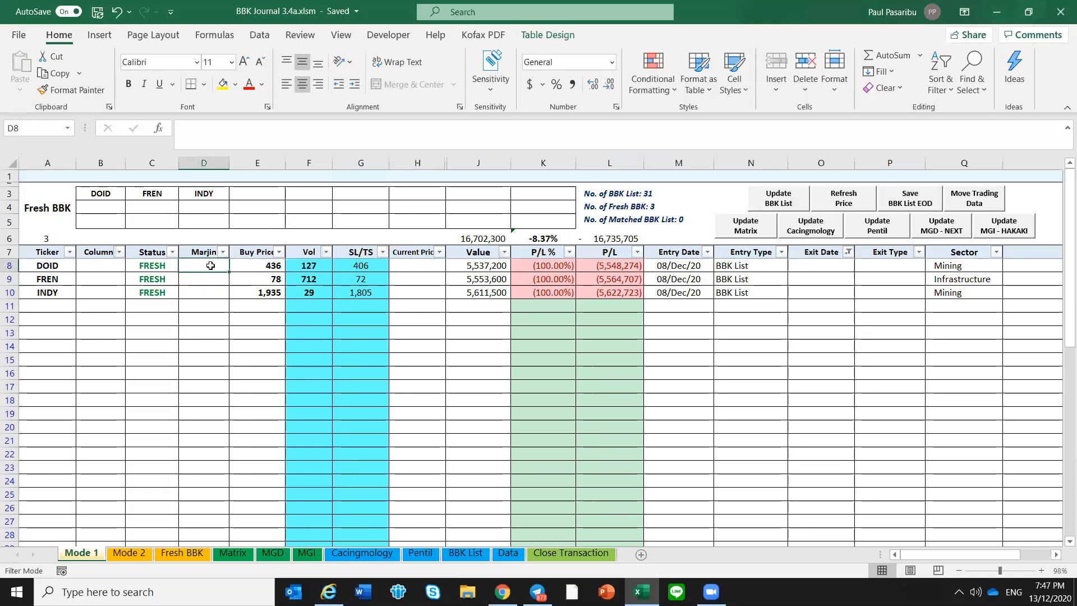
{"action": "left_click_drag", "start_coordinate": [47, 266], "coordinate": [47, 290]}
{"action": "key", "text": "ctrl+v"}
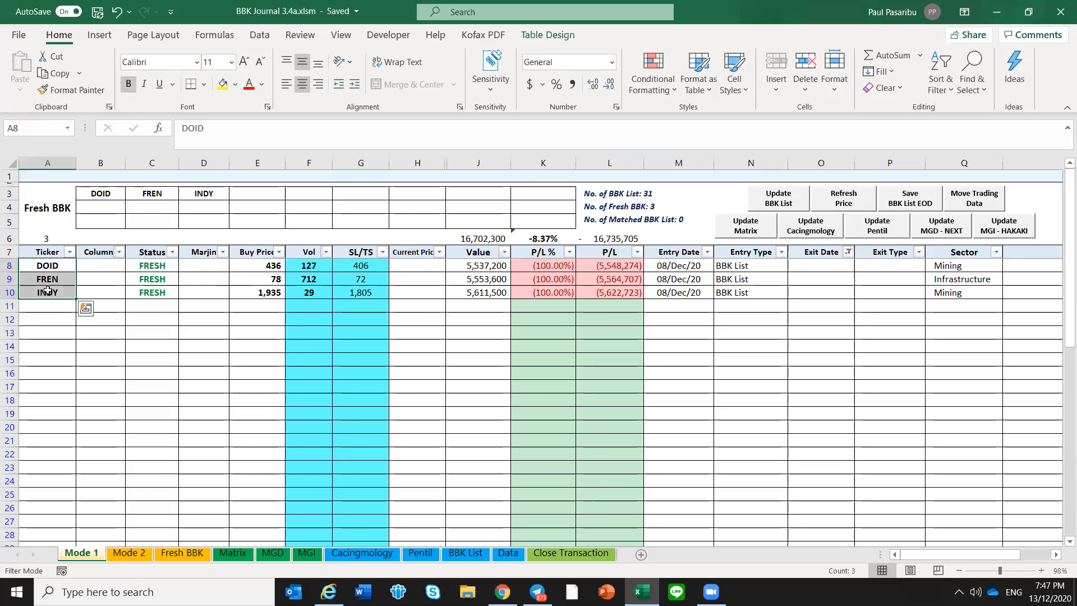
{"action": "left_click", "coordinate": [48, 295]}
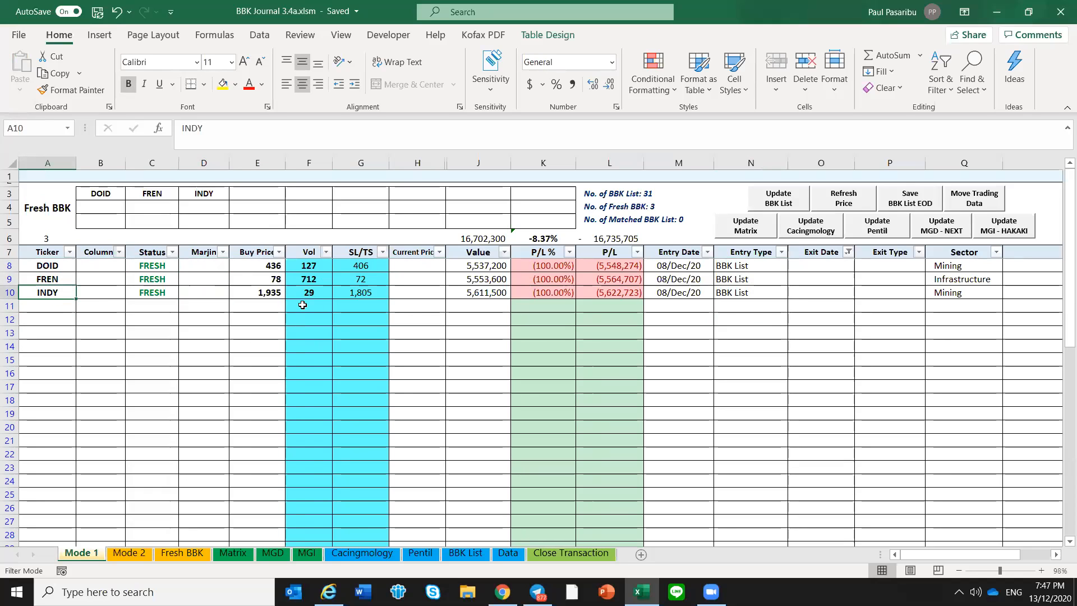
{"action": "left_click", "coordinate": [512, 314]}
{"action": "left_click", "coordinate": [440, 310]}
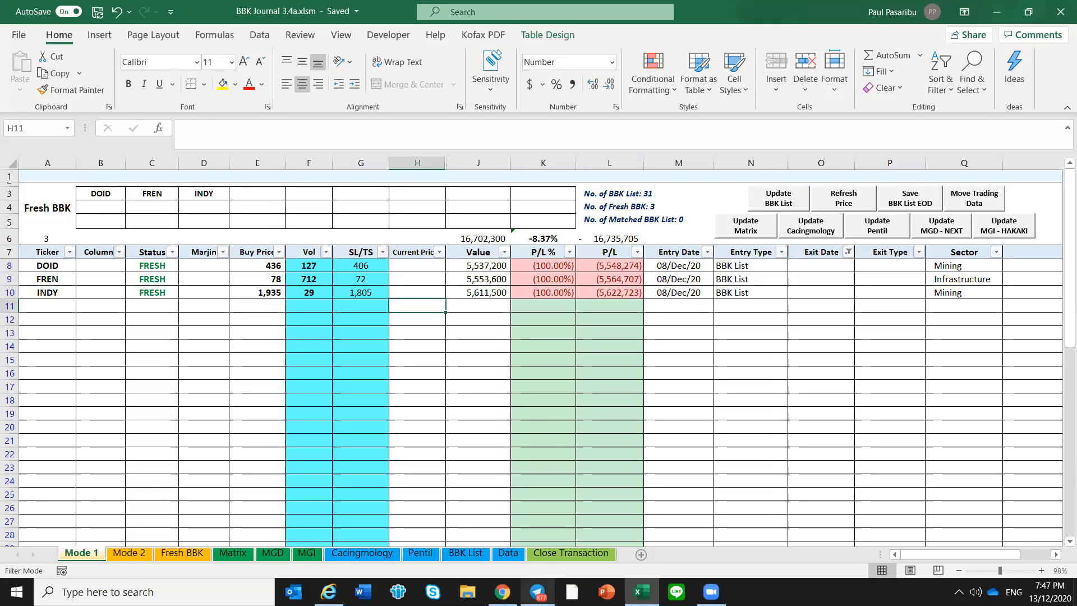
Switch to Telegram, leave the old message search and send "/show data1" in the (BOT ROOM) Neo BBK DML chat
{"action": "left_click", "coordinate": [537, 592]}
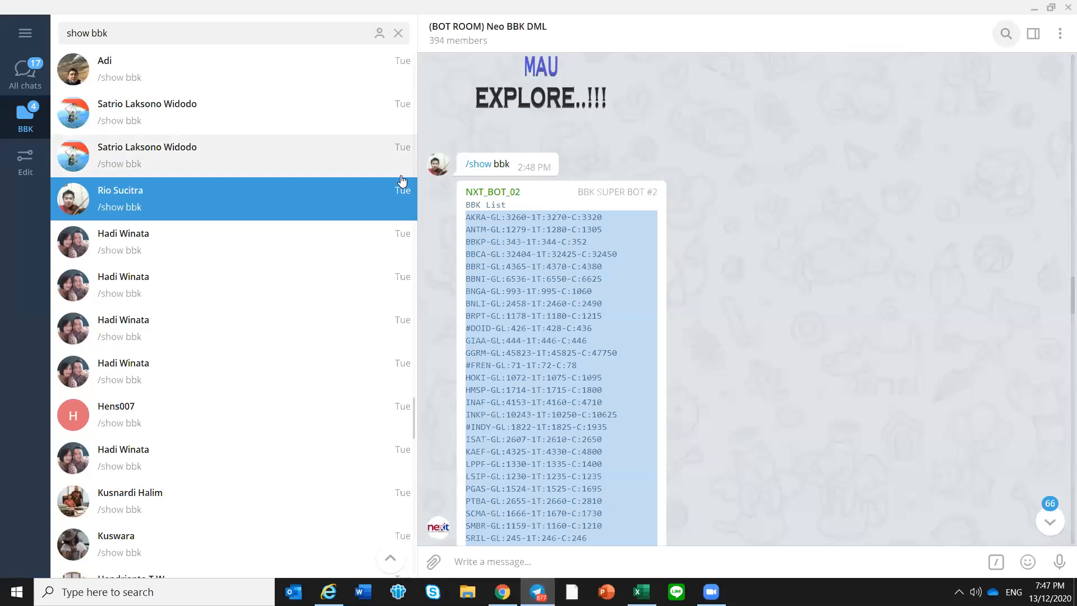
{"action": "left_click", "coordinate": [398, 33]}
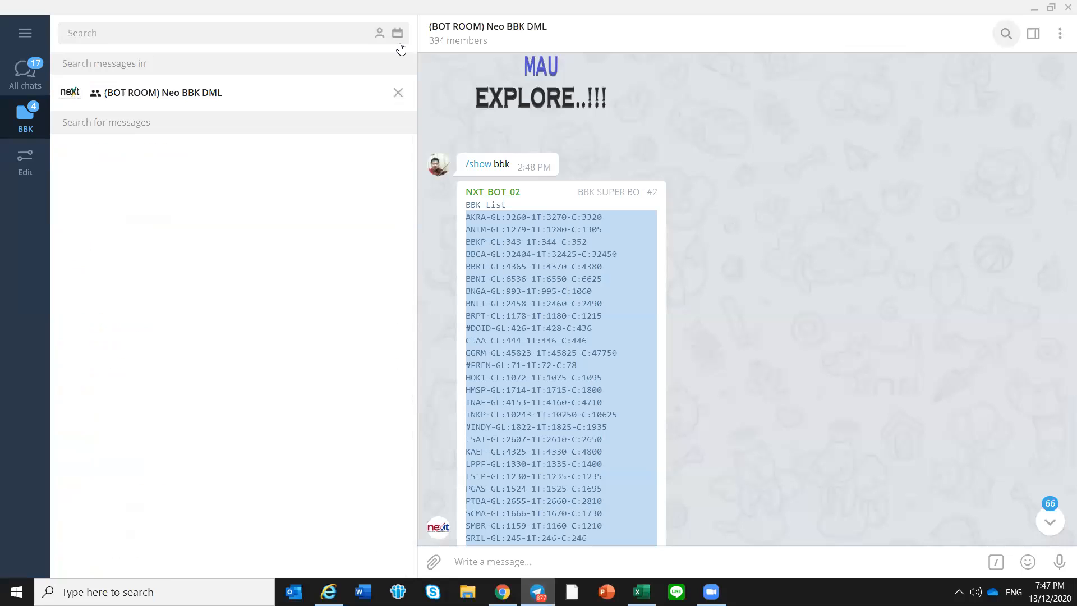
{"action": "left_click", "coordinate": [398, 92]}
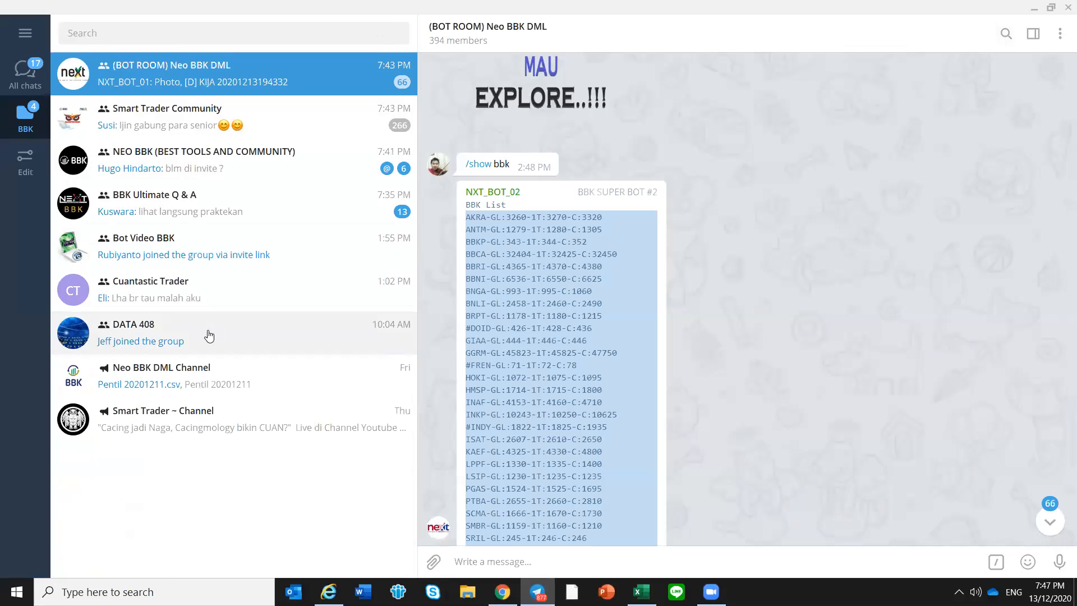
{"action": "left_click", "coordinate": [192, 88]}
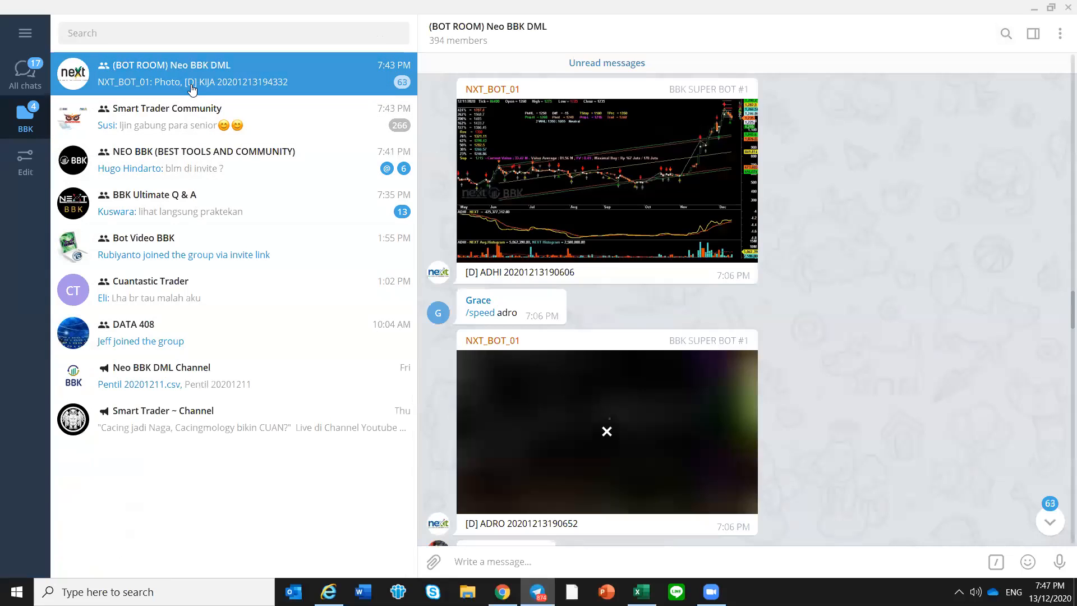
{"action": "left_click", "coordinate": [192, 88]}
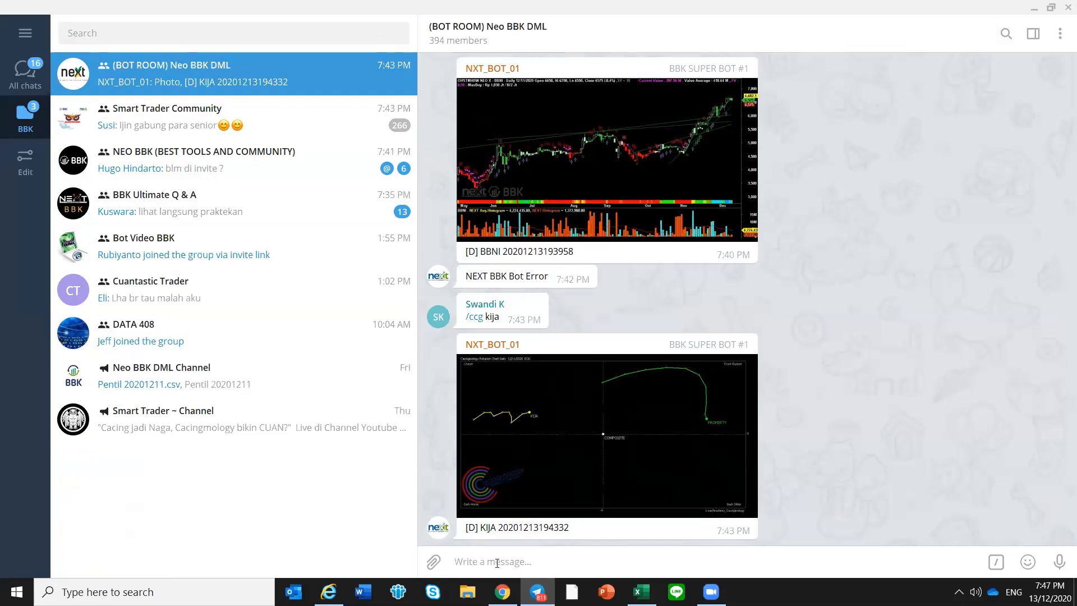
{"action": "type", "text": "/show data1"}
{"action": "key", "text": "Return"}
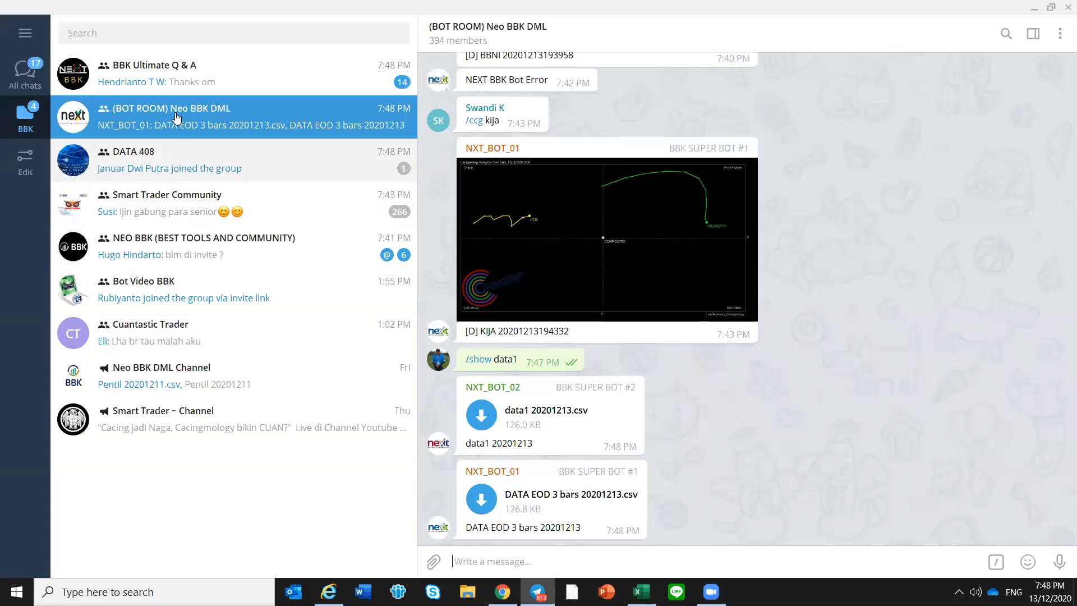
Jump to 9 December 2020 in the DATA 408 group and download the DATA EOD 3 bars 20201208.csv file posted just before it
{"action": "left_click", "coordinate": [160, 179]}
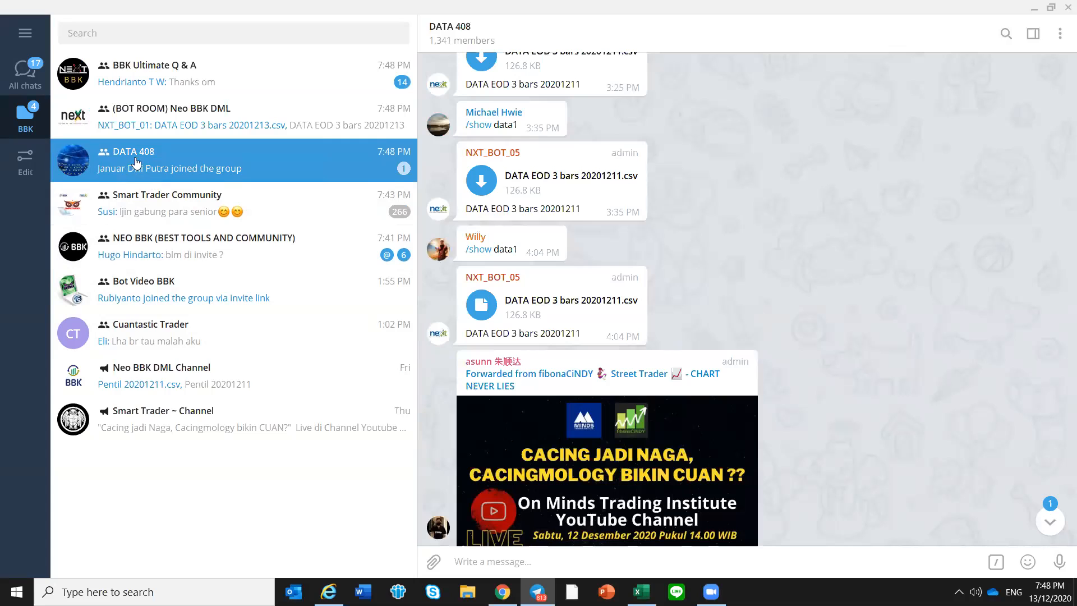
{"action": "left_click", "coordinate": [1006, 35]}
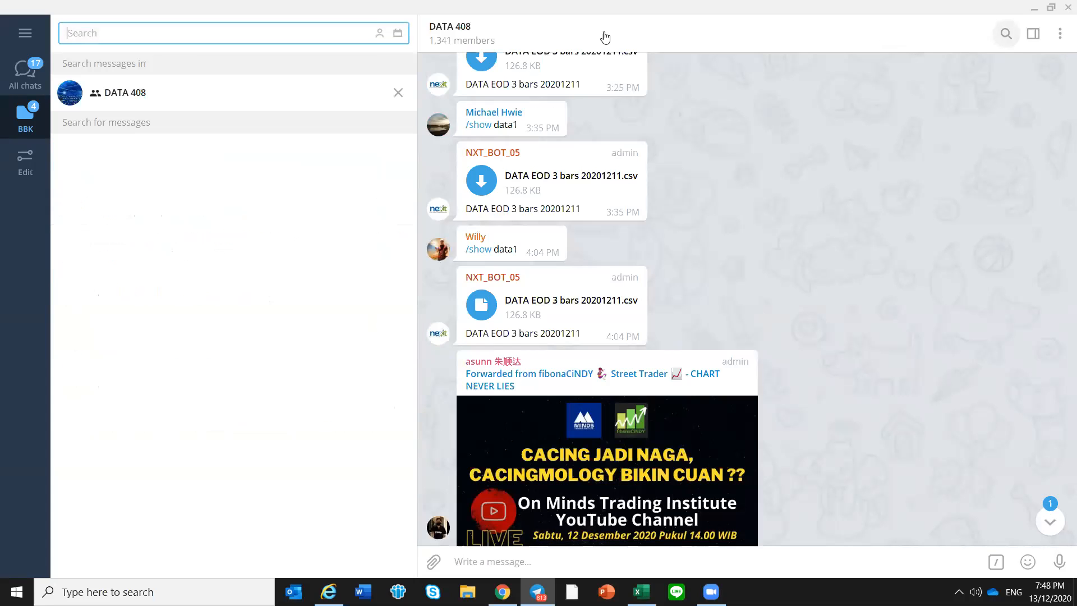
{"action": "left_click", "coordinate": [401, 36]}
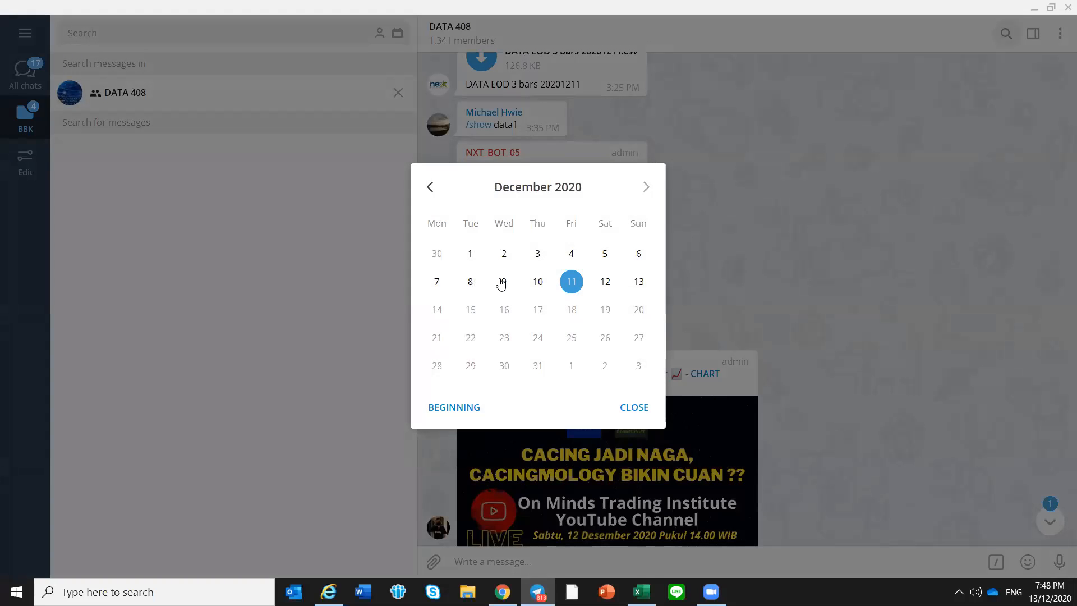
{"action": "left_click", "coordinate": [505, 282]}
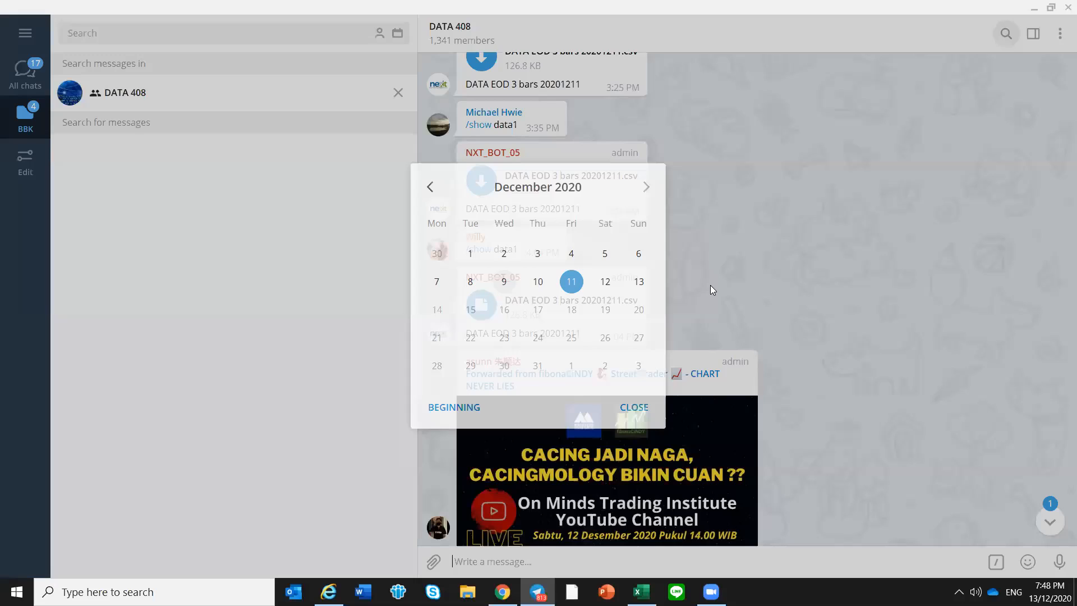
{"action": "scroll", "coordinate": [593, 409], "scroll_direction": "up", "scroll_amount": 3}
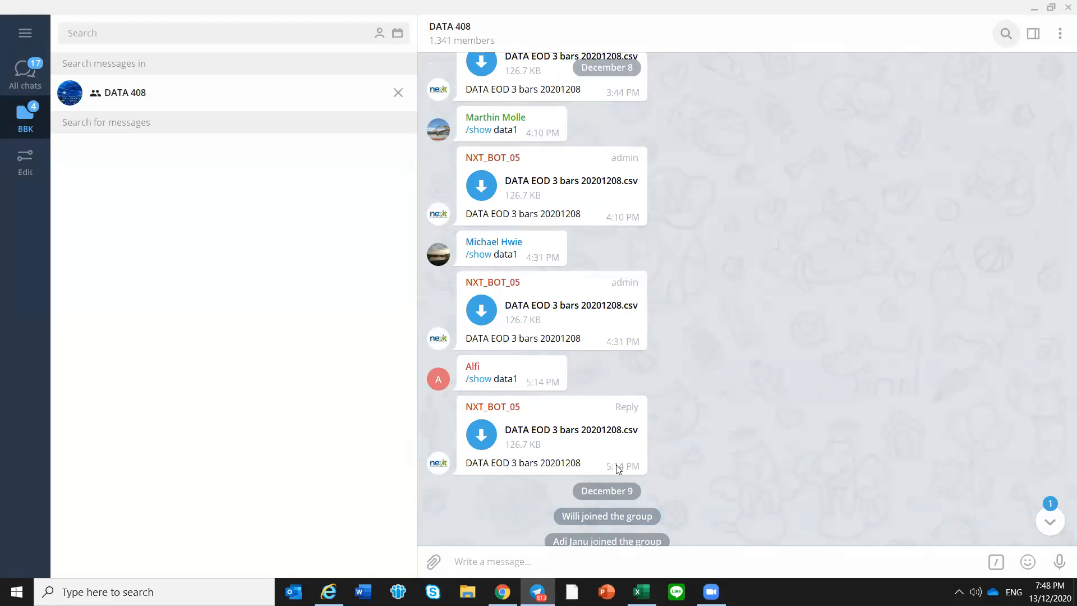
{"action": "mouse_move", "coordinate": [615, 465]}
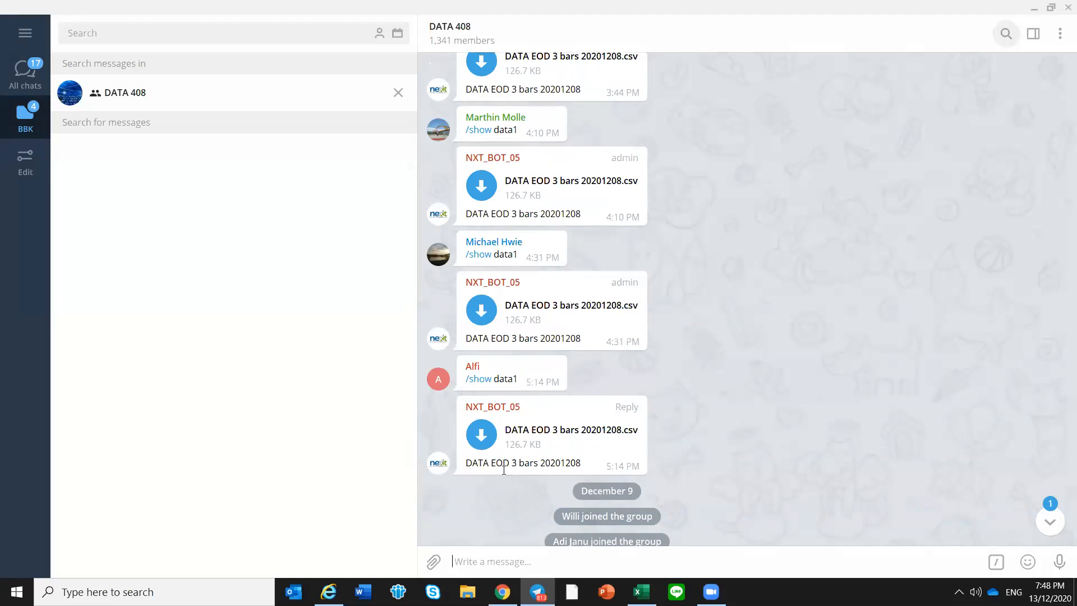
{"action": "left_click", "coordinate": [481, 435]}
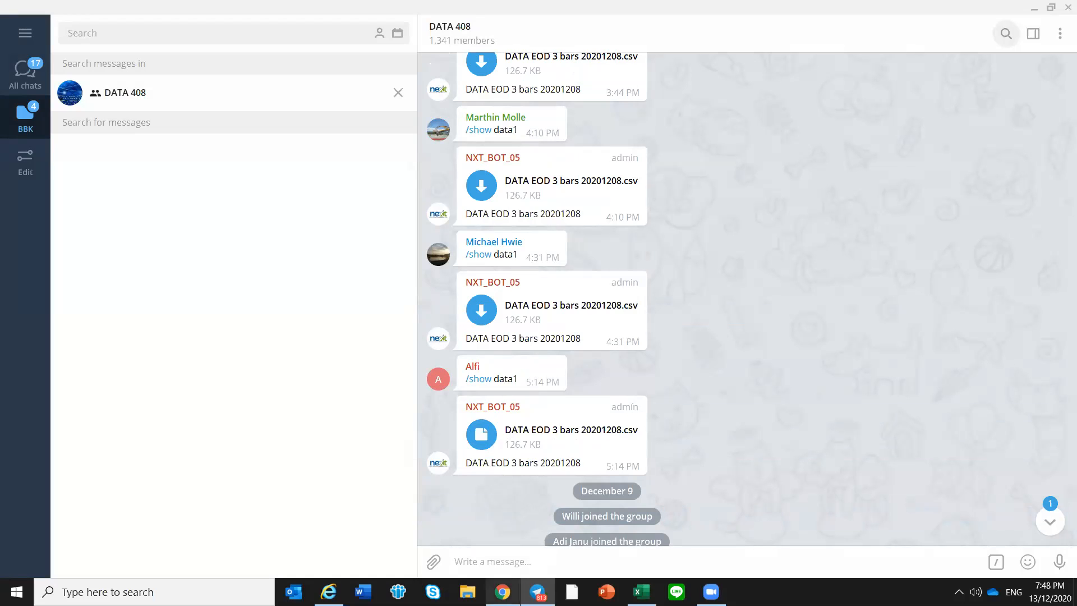
Switch to Excel and refresh the Mode 1 prices from DATA EOD 3 bars 20201208.csv in the Telegram Desktop downloads folder
{"action": "left_click", "coordinate": [641, 592]}
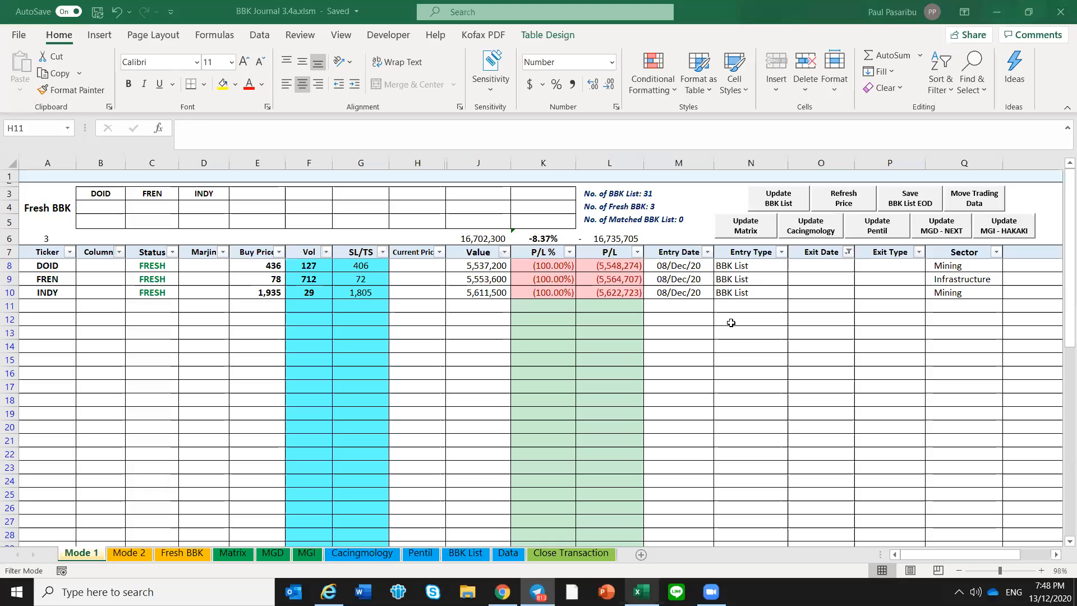
{"action": "left_click", "coordinate": [704, 308]}
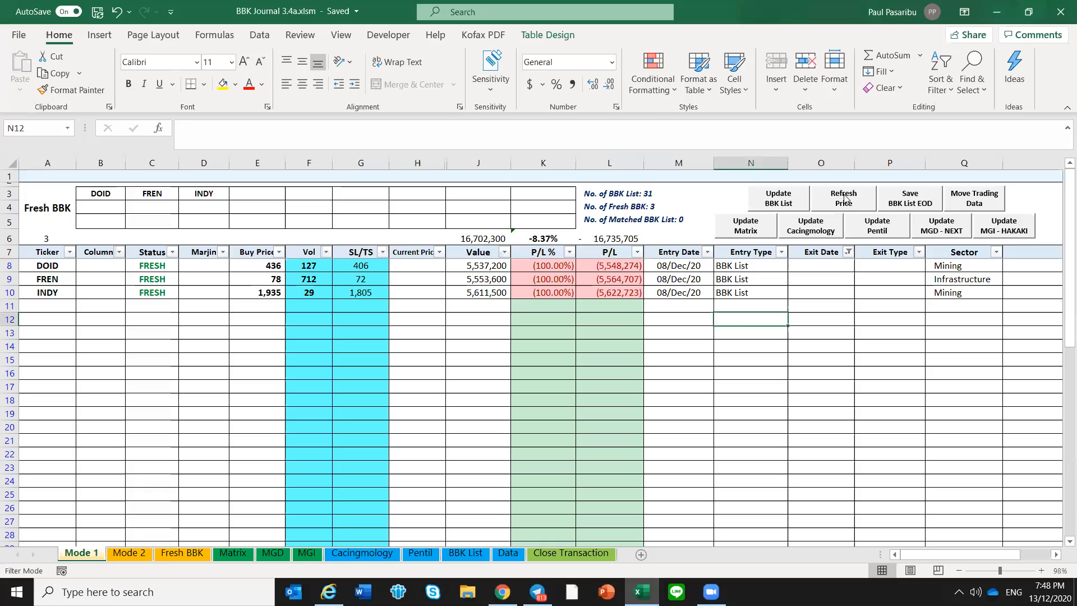
{"action": "left_click", "coordinate": [845, 199]}
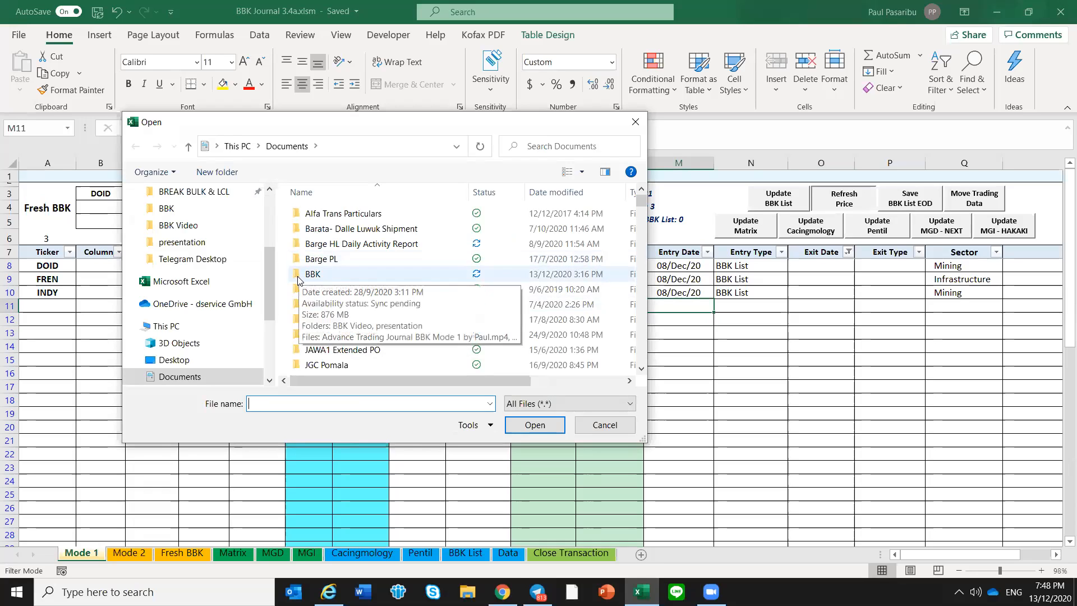
{"action": "left_click", "coordinate": [269, 206]}
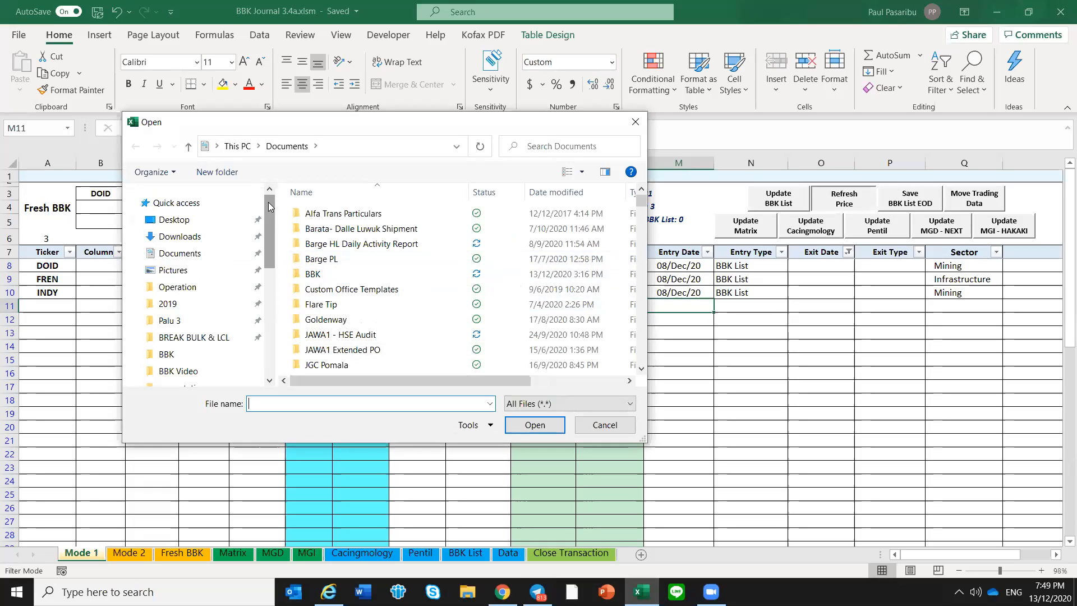
{"action": "left_click", "coordinate": [205, 238]}
{"action": "double_click", "coordinate": [327, 248]}
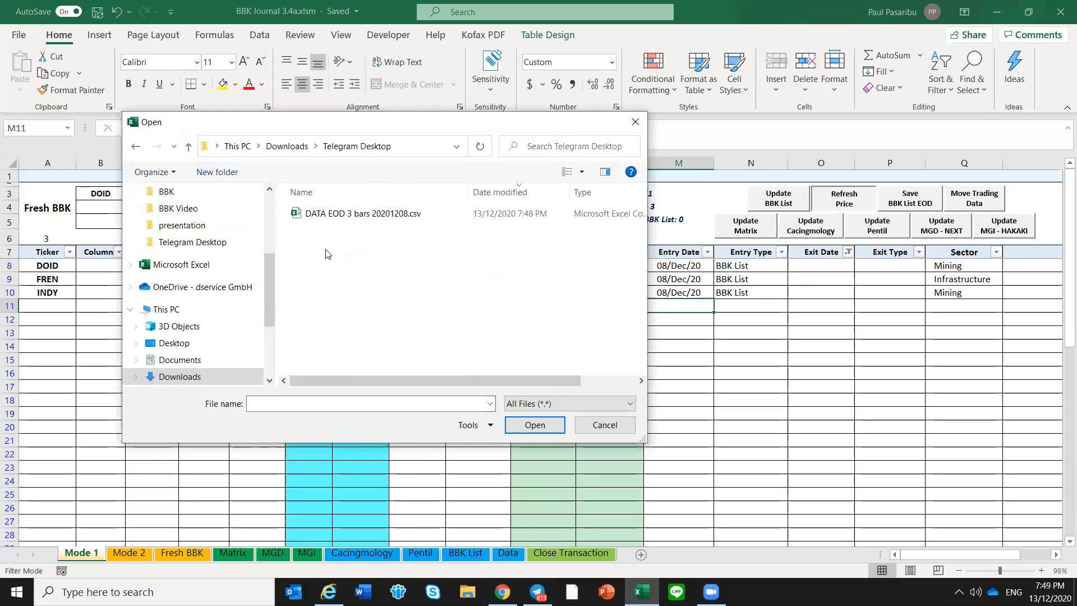
{"action": "left_click", "coordinate": [349, 216]}
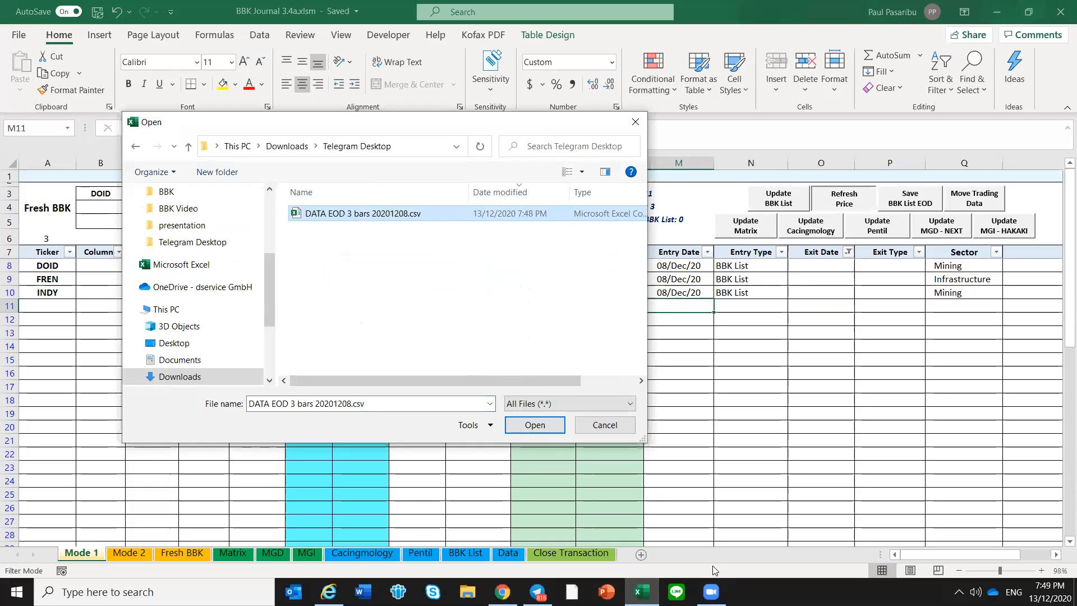
{"action": "key", "text": "Return"}
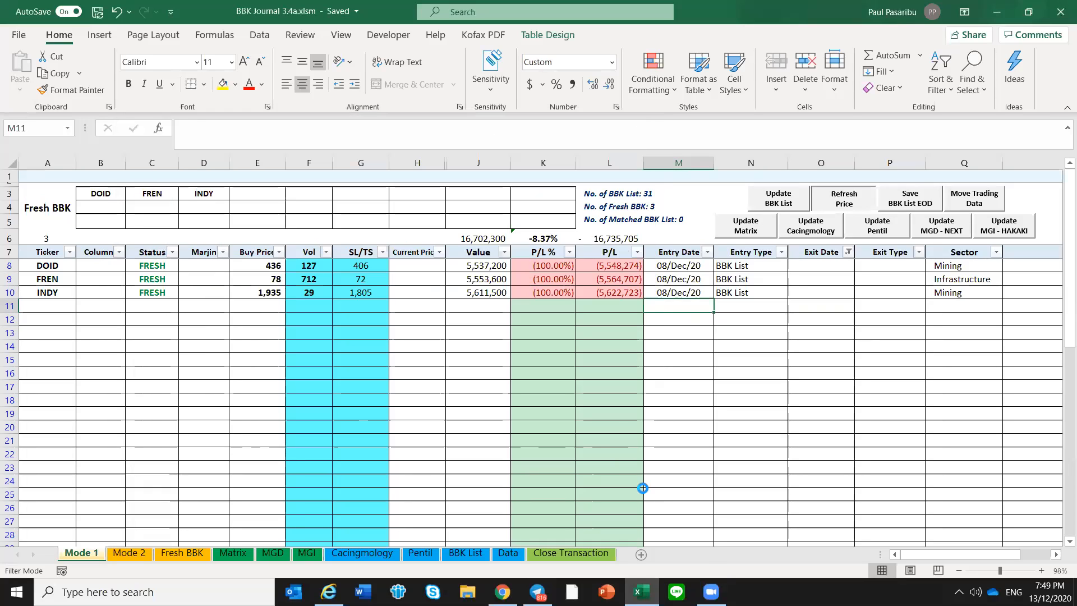
Examine the refreshed Column, Current Price, Value and P/L % figures of DOID, FREN and INDY
{"action": "left_click", "coordinate": [501, 317]}
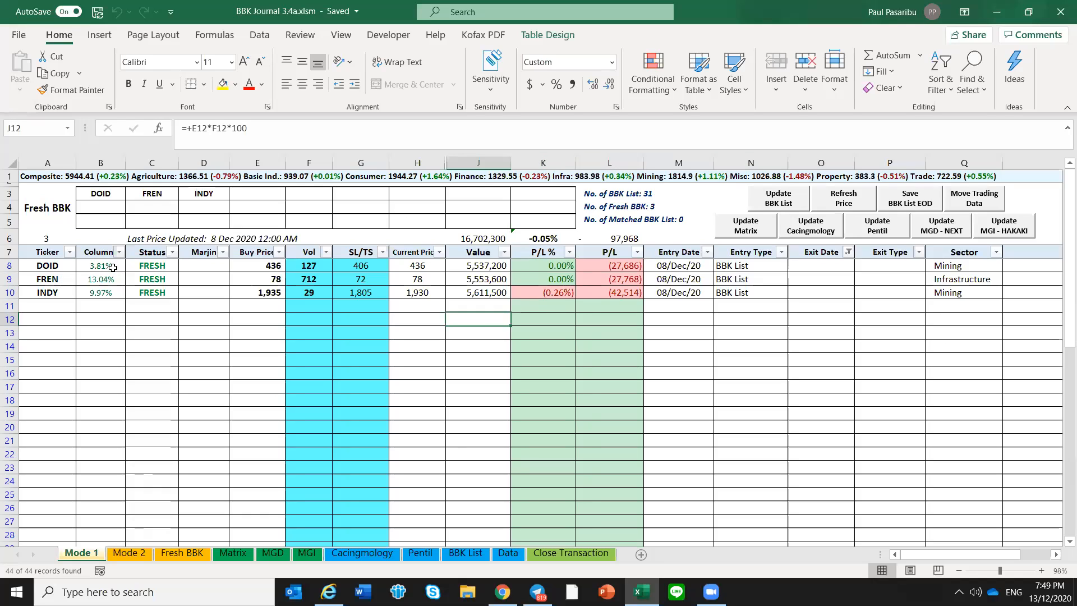
{"action": "left_click_drag", "start_coordinate": [113, 268], "coordinate": [115, 292]}
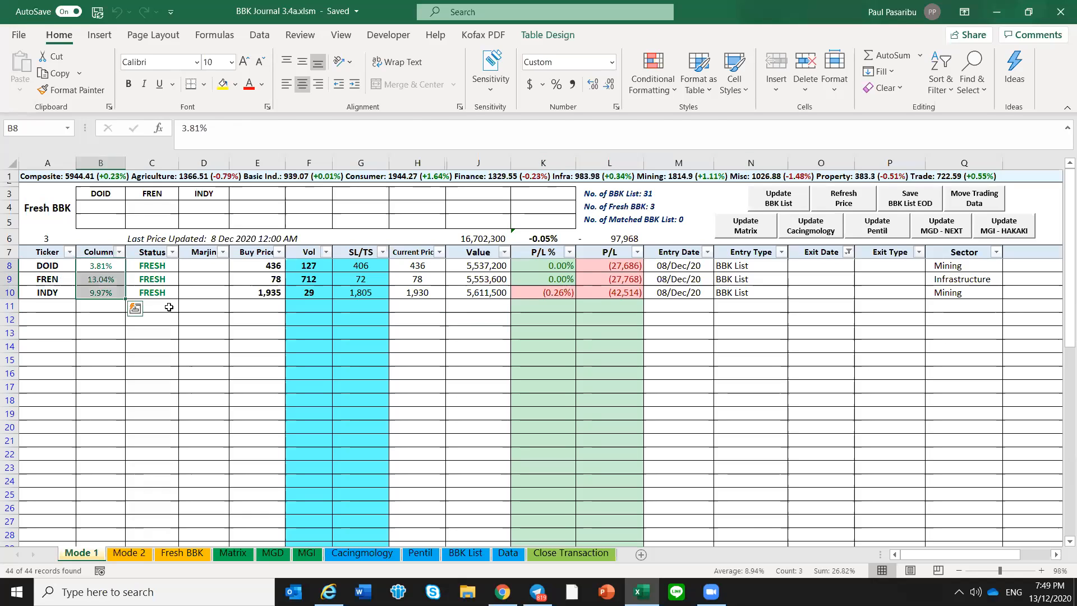
{"action": "left_click", "coordinate": [169, 307]}
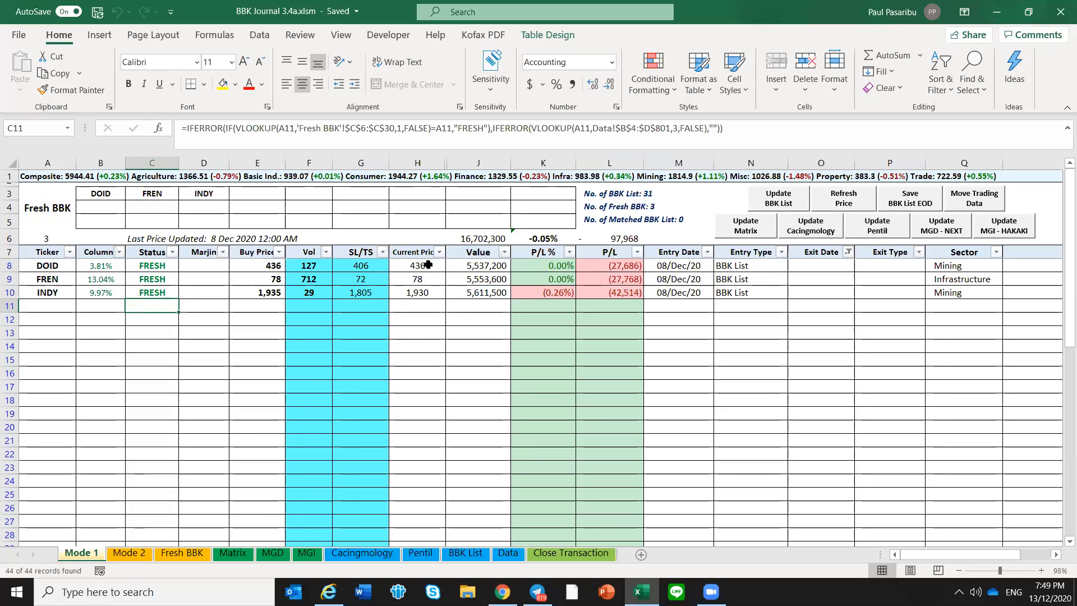
{"action": "left_click_drag", "start_coordinate": [424, 265], "coordinate": [428, 293]}
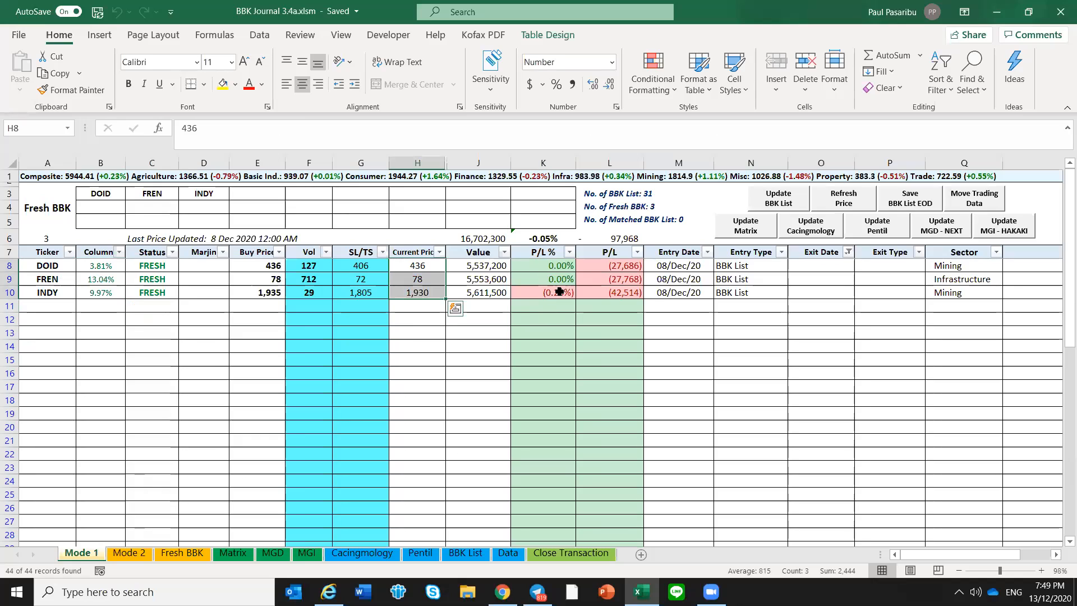
{"action": "left_click", "coordinate": [559, 309]}
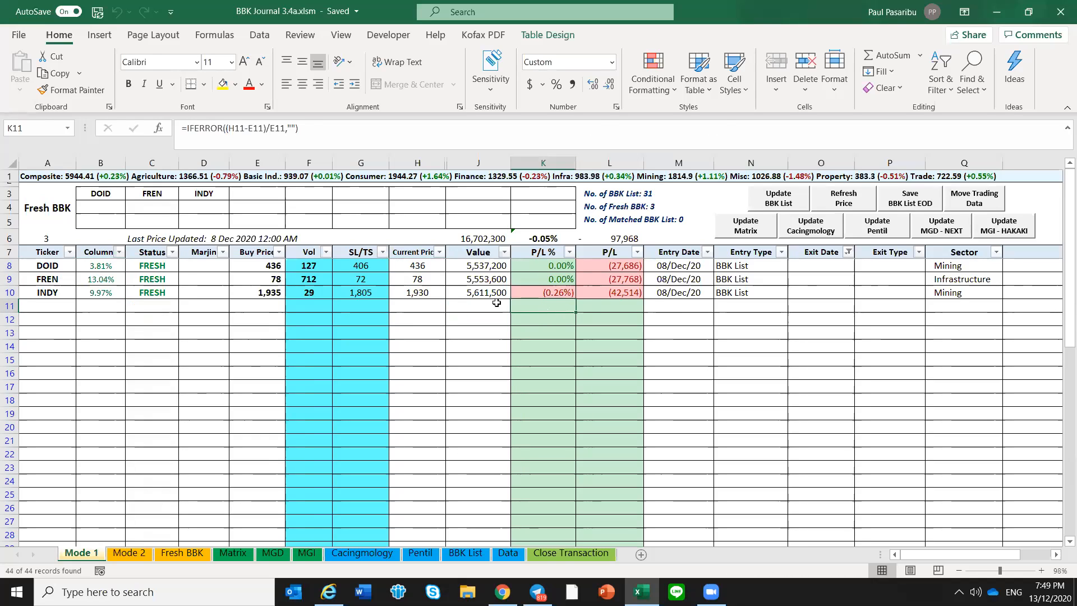
{"action": "left_click", "coordinate": [496, 303]}
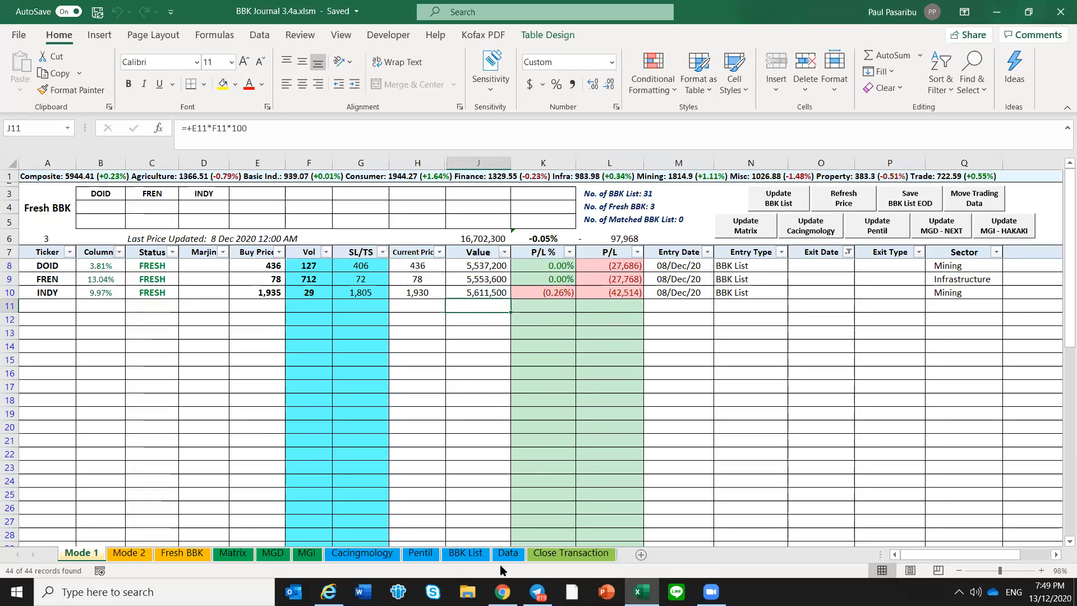
Switch to Telegram, leave the DATA 408 message search and find the December 8 BBK List of 5:00 PM in the Neo BBK DML Channel
{"action": "left_click", "coordinate": [537, 592]}
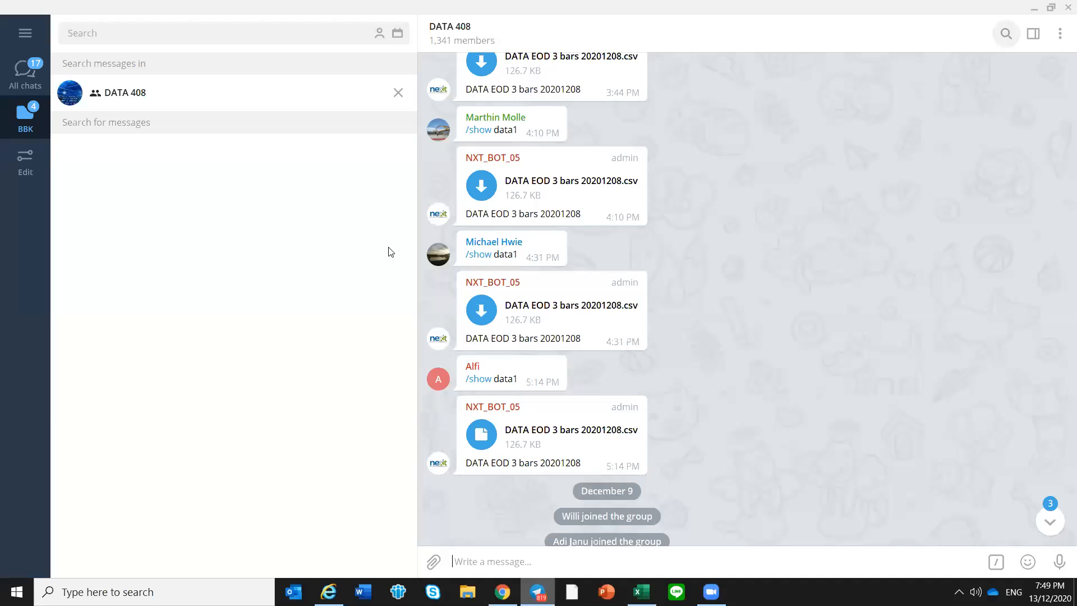
{"action": "left_click", "coordinate": [400, 100]}
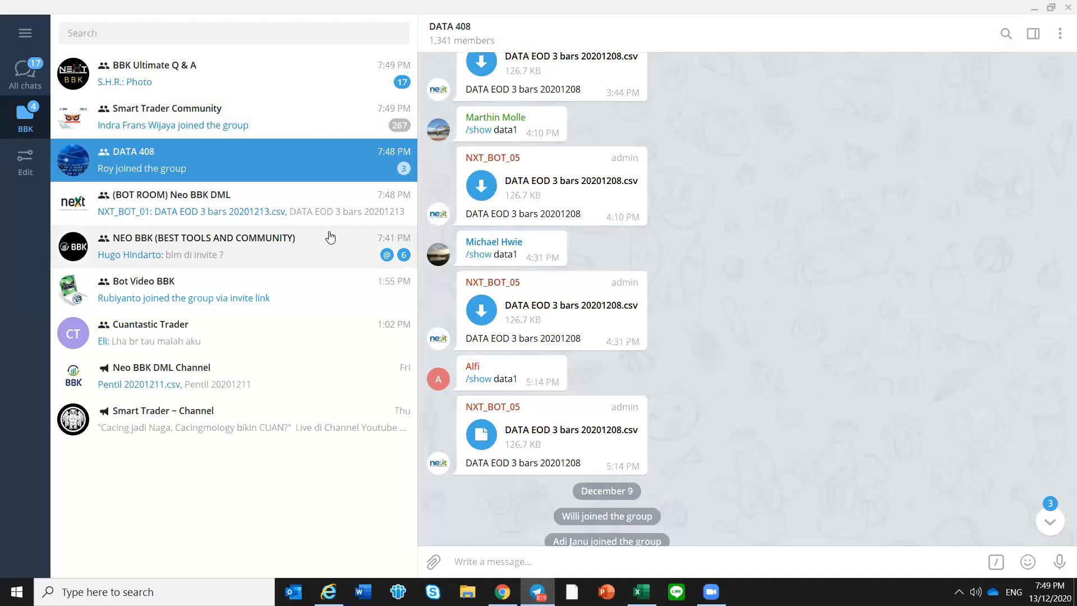
{"action": "left_click", "coordinate": [243, 377]}
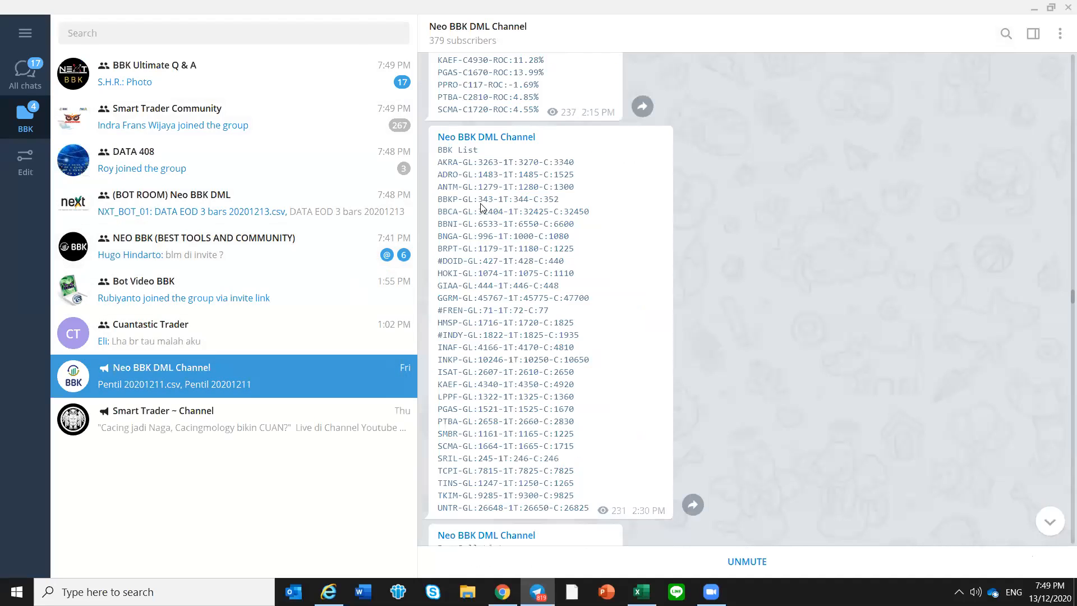
{"action": "left_click", "coordinate": [1006, 33]}
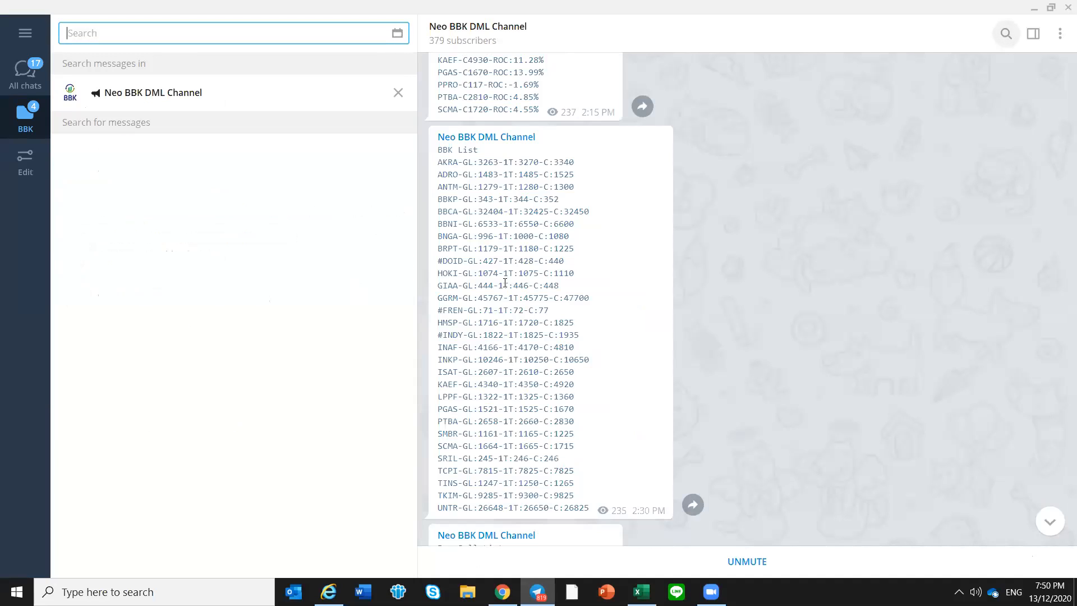
{"action": "left_click", "coordinate": [397, 33]}
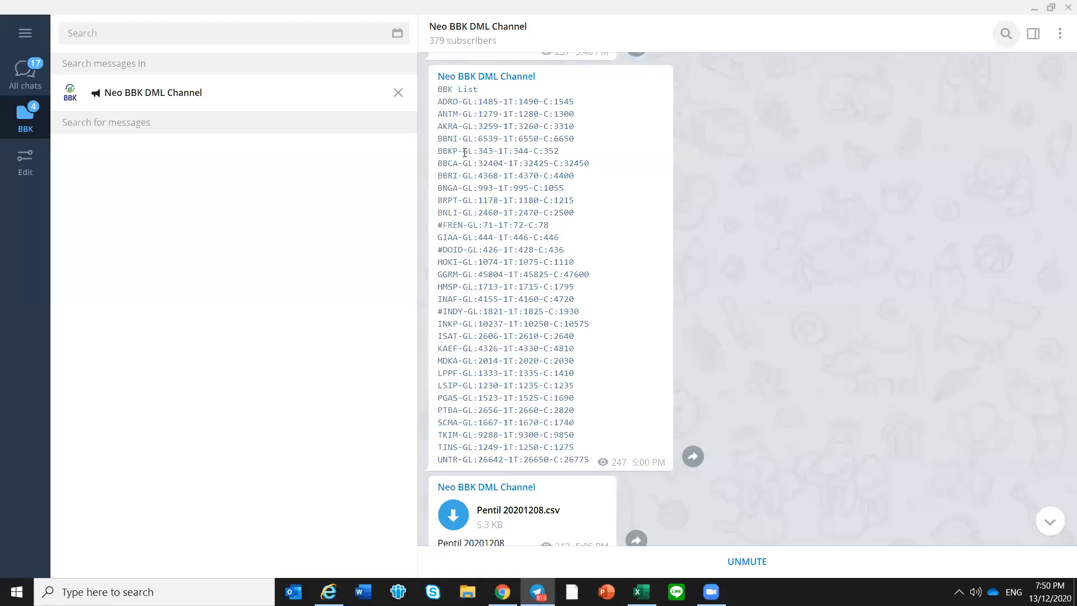
Copy all the ticker lines of the 5:00 PM BBK List message, from ADRO to UNTR
{"action": "left_click_drag", "start_coordinate": [502, 261], "coordinate": [572, 416]}
{"action": "left_click_drag", "start_coordinate": [587, 461], "coordinate": [503, 105]}
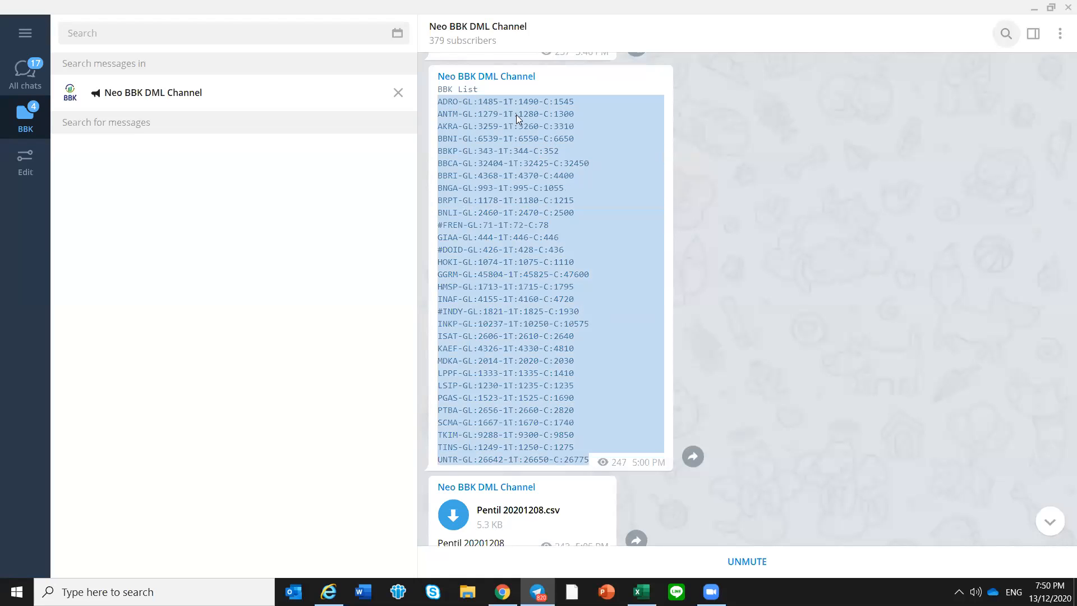
{"action": "right_click", "coordinate": [516, 115]}
{"action": "left_click", "coordinate": [524, 121]}
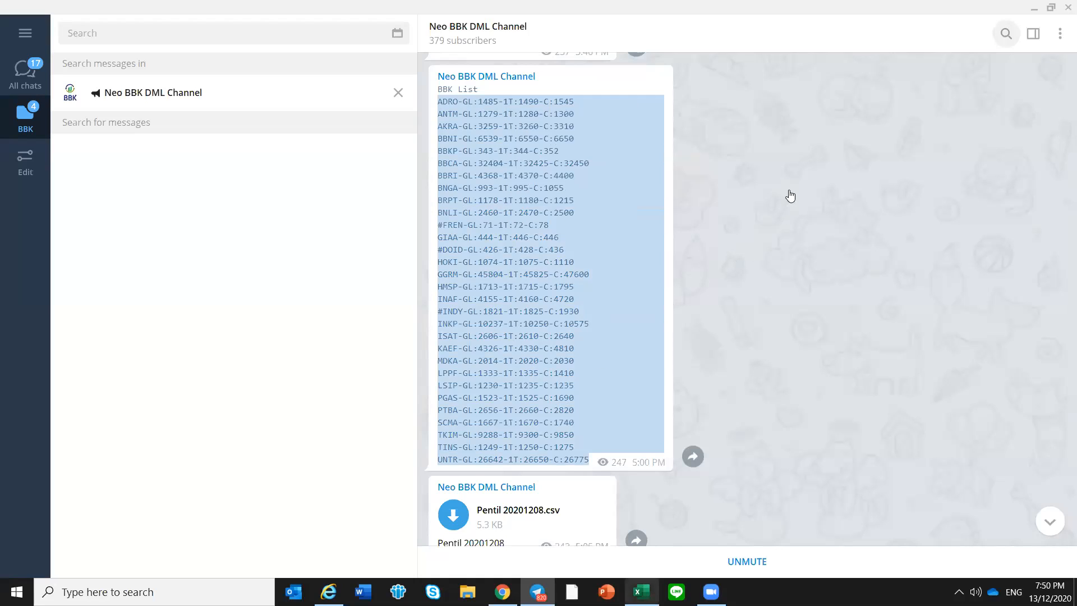
Switch to Excel and update the journal's BBK List with the copied ticker lines, then check the Fresh BBK cells on Mode 1
{"action": "key", "text": "alt+Tab"}
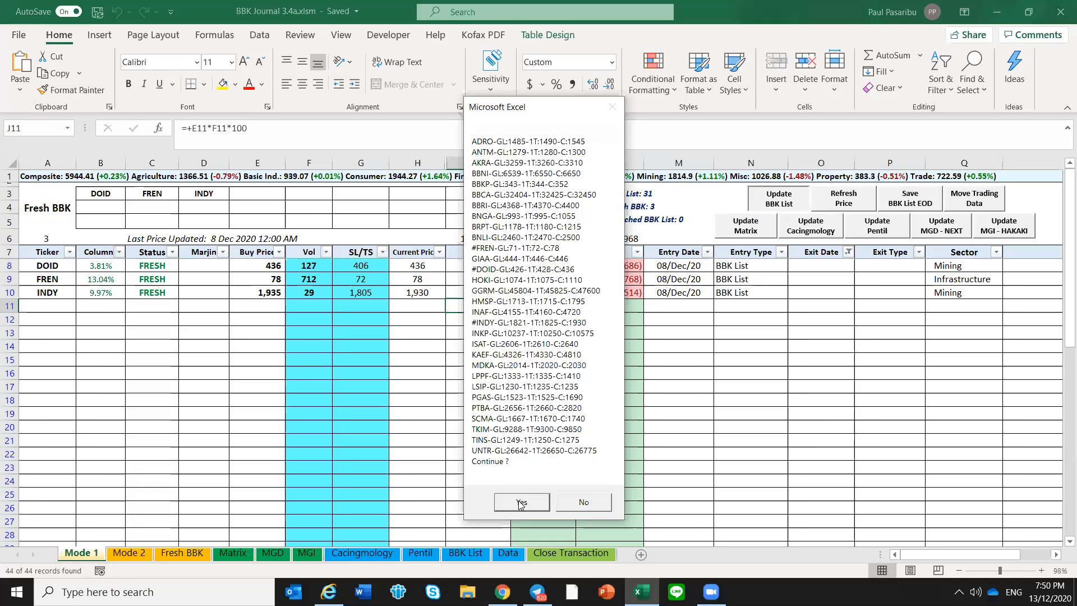
{"action": "left_click", "coordinate": [521, 502]}
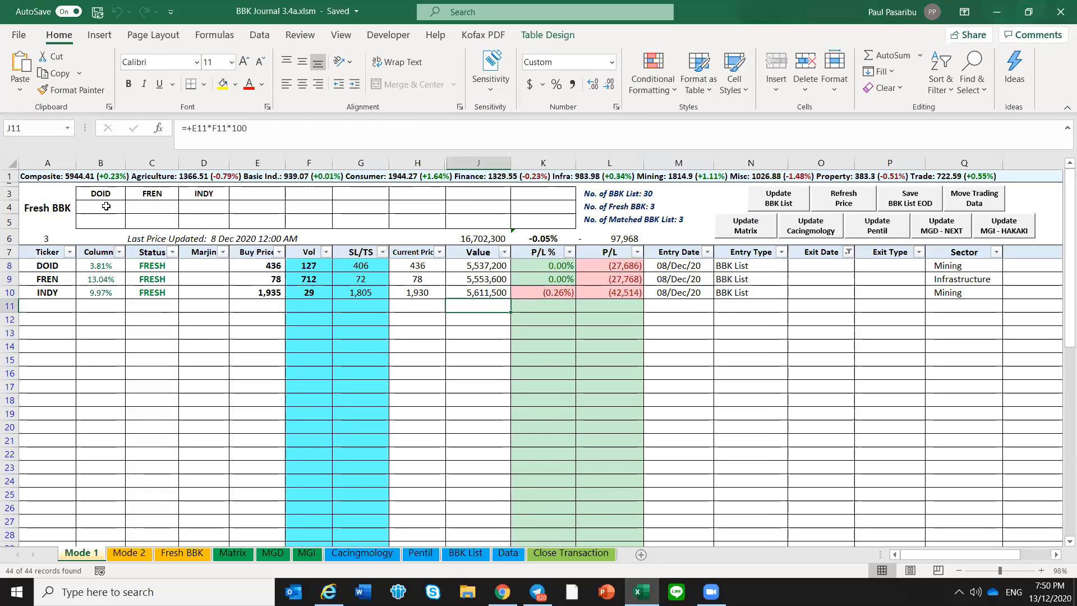
{"action": "left_click_drag", "start_coordinate": [106, 207], "coordinate": [135, 206]}
{"action": "left_click", "coordinate": [106, 207]}
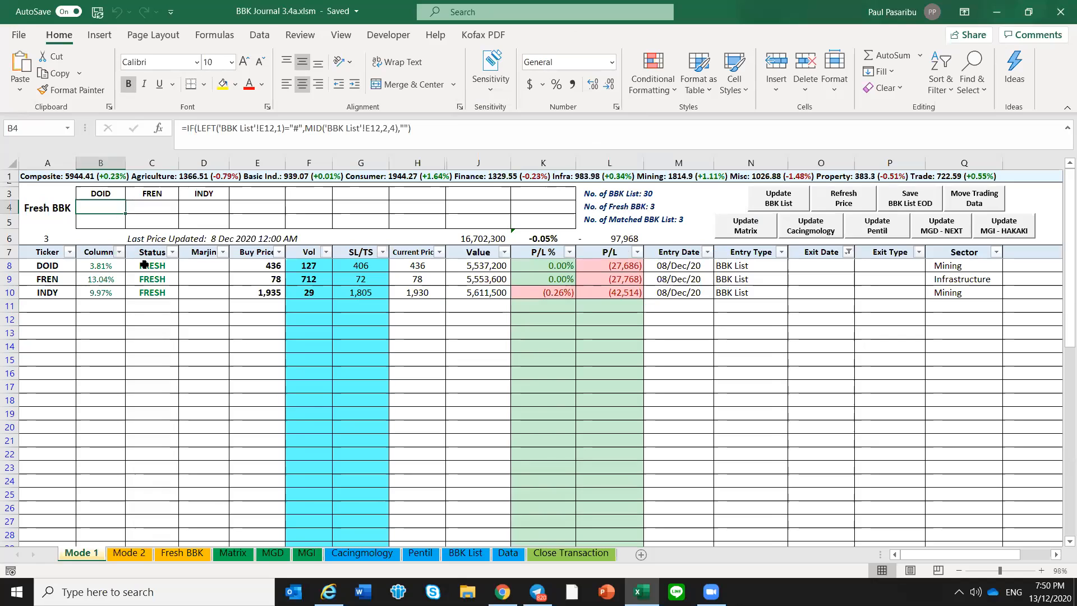
{"action": "left_click", "coordinate": [790, 344]}
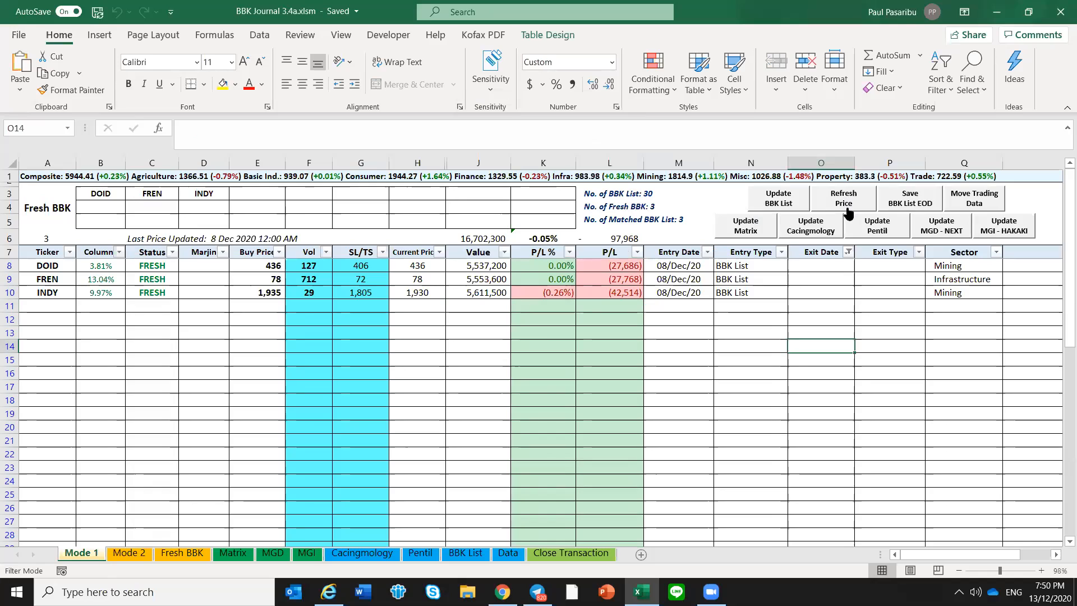
Save the BBK List EOD data using DATA EOD 3 bars 20201208.csv from the Telegram Desktop downloads folder
{"action": "left_click", "coordinate": [920, 202]}
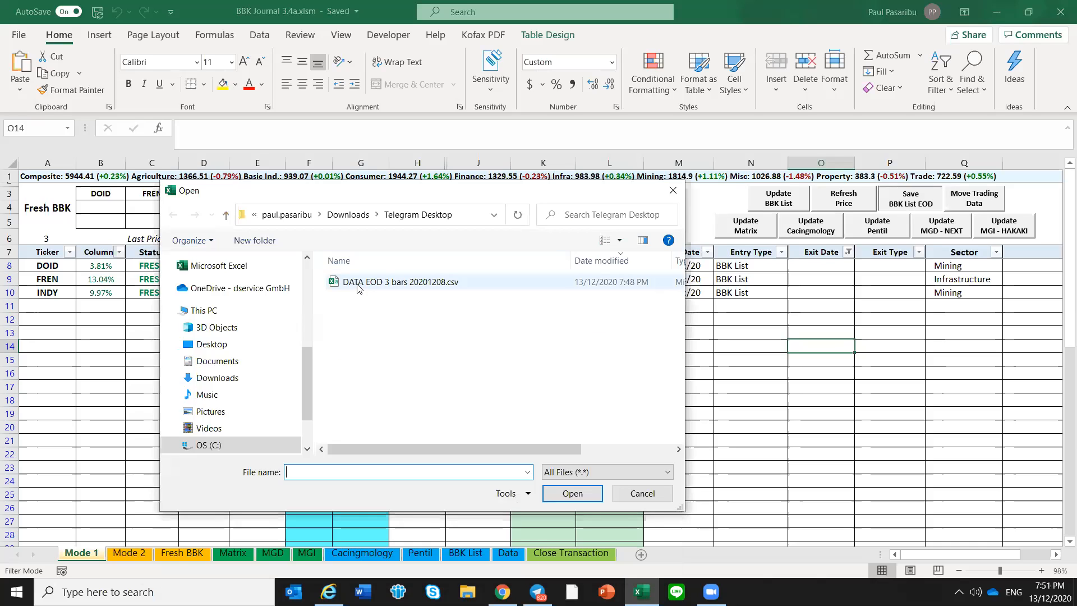
{"action": "left_click", "coordinate": [357, 285]}
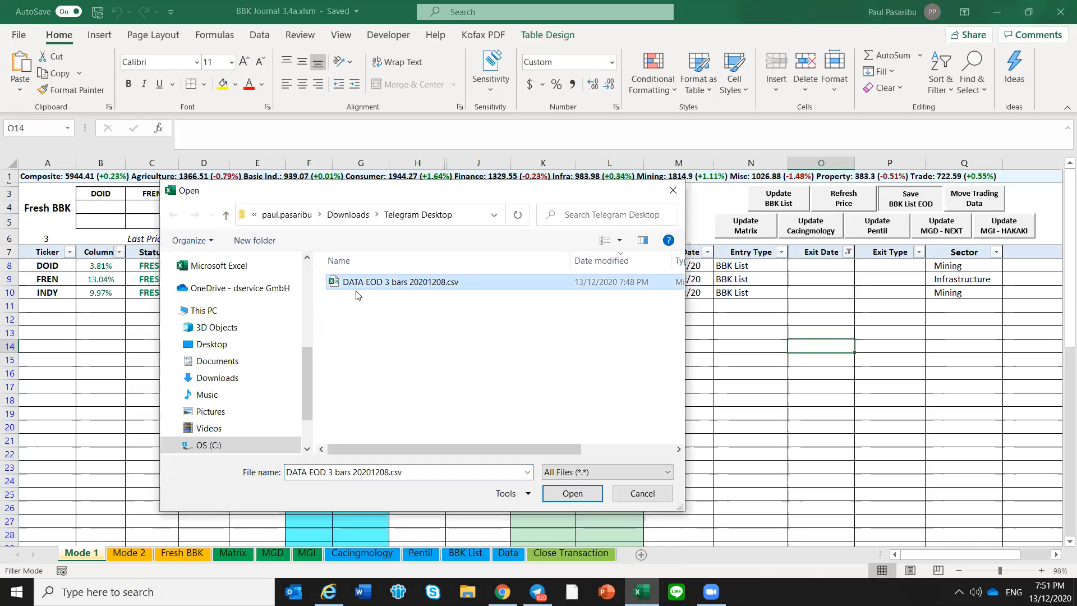
{"action": "left_click", "coordinate": [561, 493]}
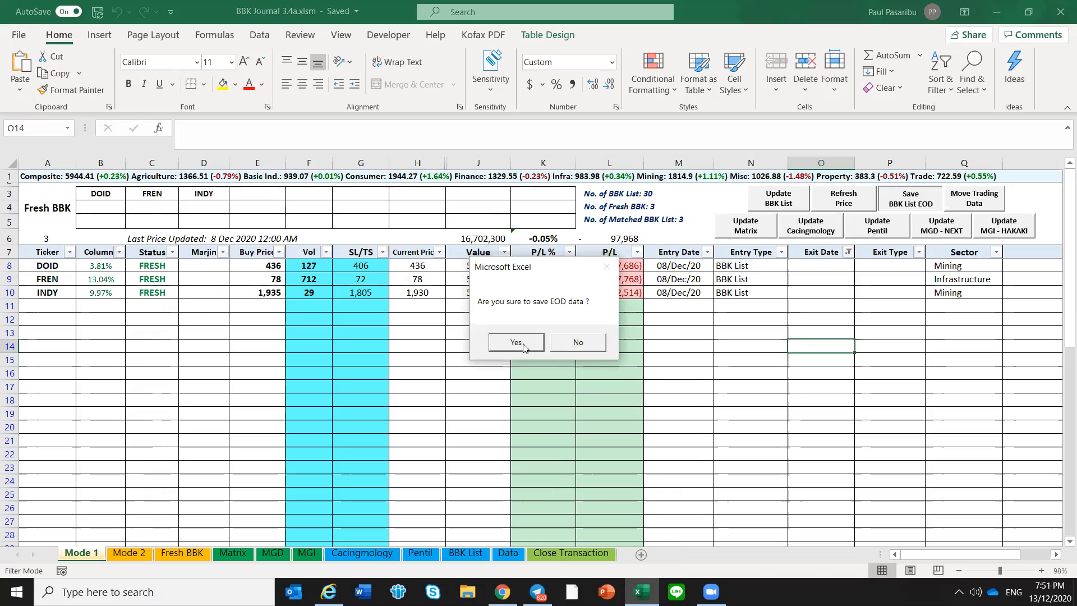
{"action": "left_click", "coordinate": [519, 343]}
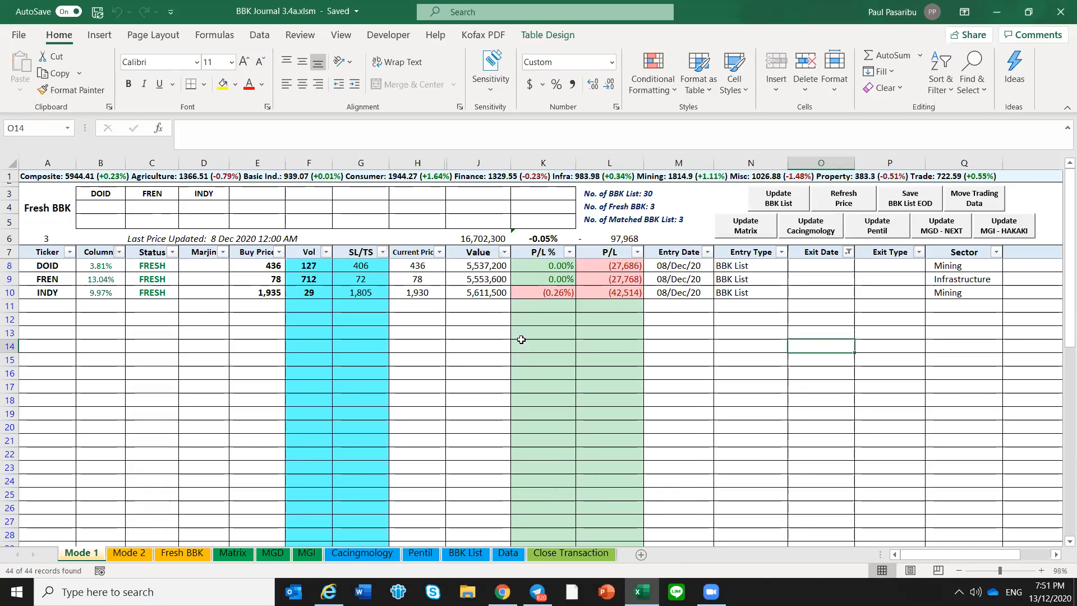
Examine the Date column on the BBK List sheet, comparing the current list at the top with the newly saved rows at the end
{"action": "left_click", "coordinate": [464, 554]}
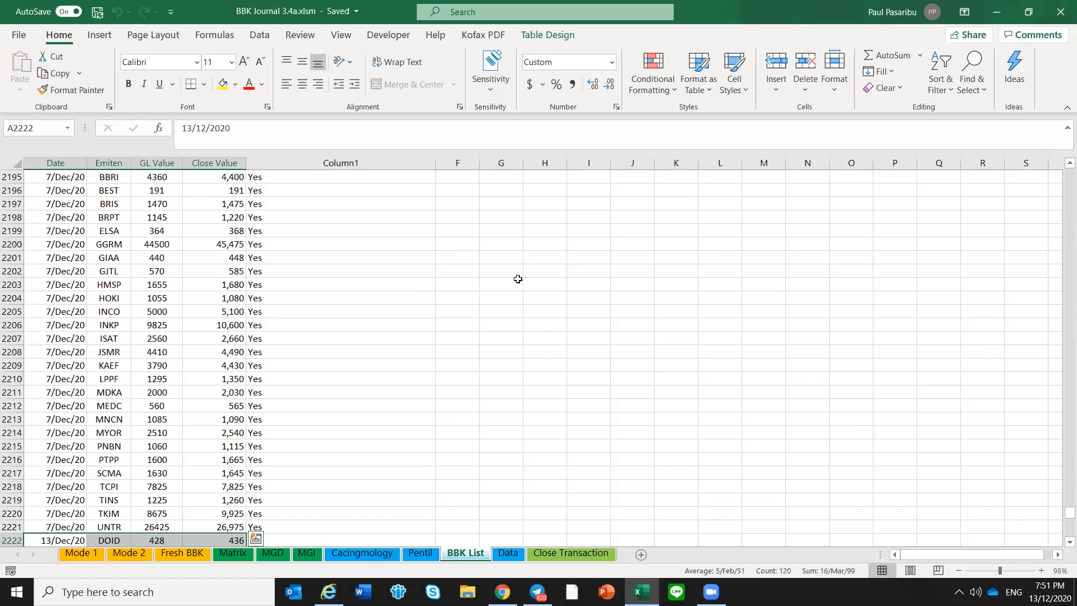
{"action": "scroll", "coordinate": [44, 206], "scroll_direction": "up", "scroll_amount": 20}
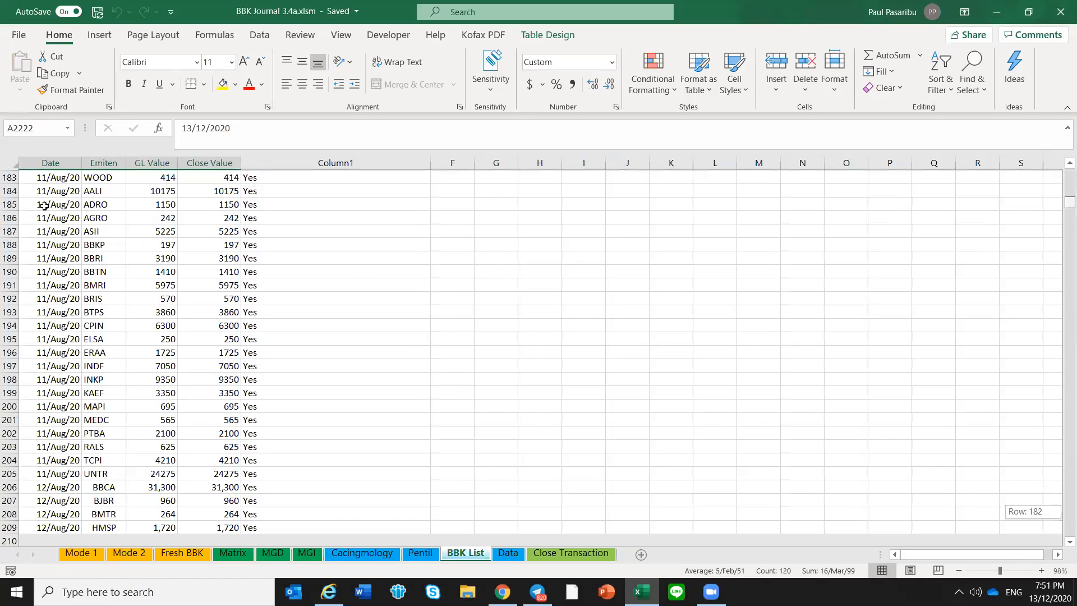
{"action": "scroll", "coordinate": [45, 206], "scroll_direction": "up", "scroll_amount": 20}
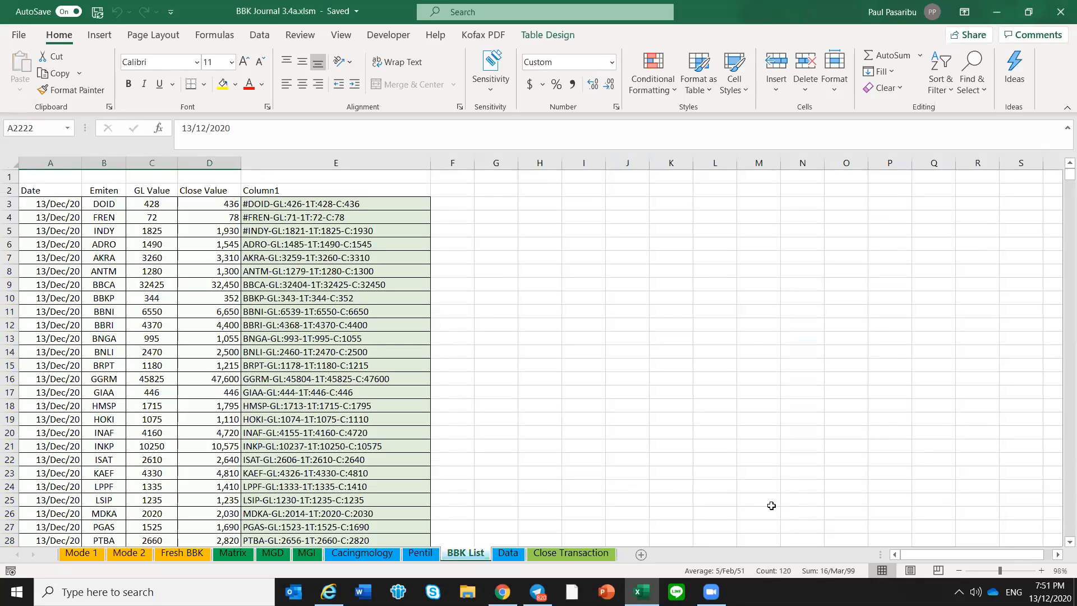
{"action": "left_click", "coordinate": [56, 206]}
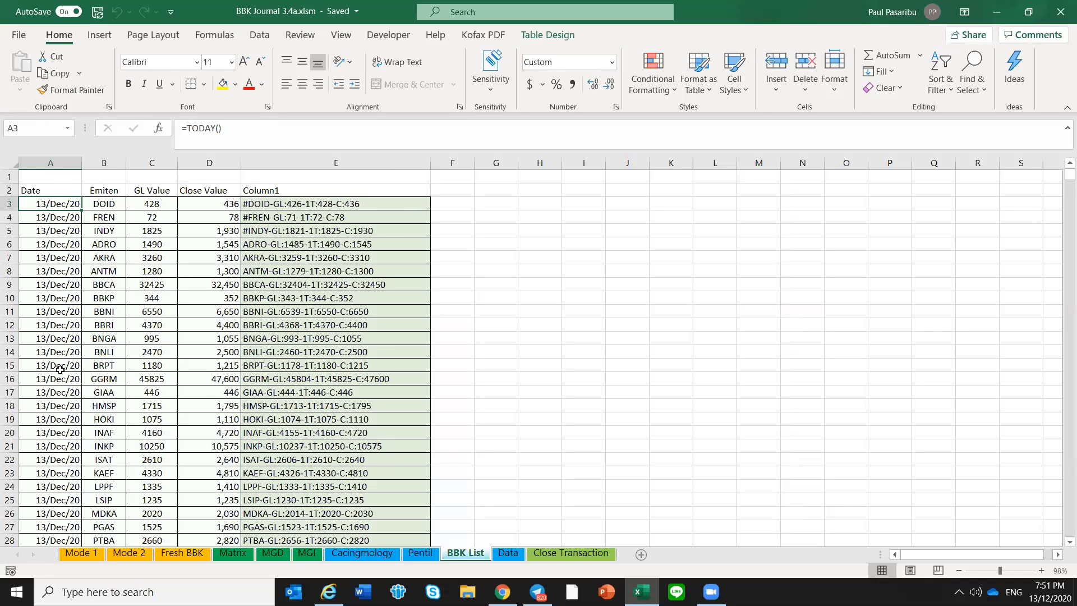
{"action": "scroll", "coordinate": [62, 364], "scroll_direction": "down", "scroll_amount": 17}
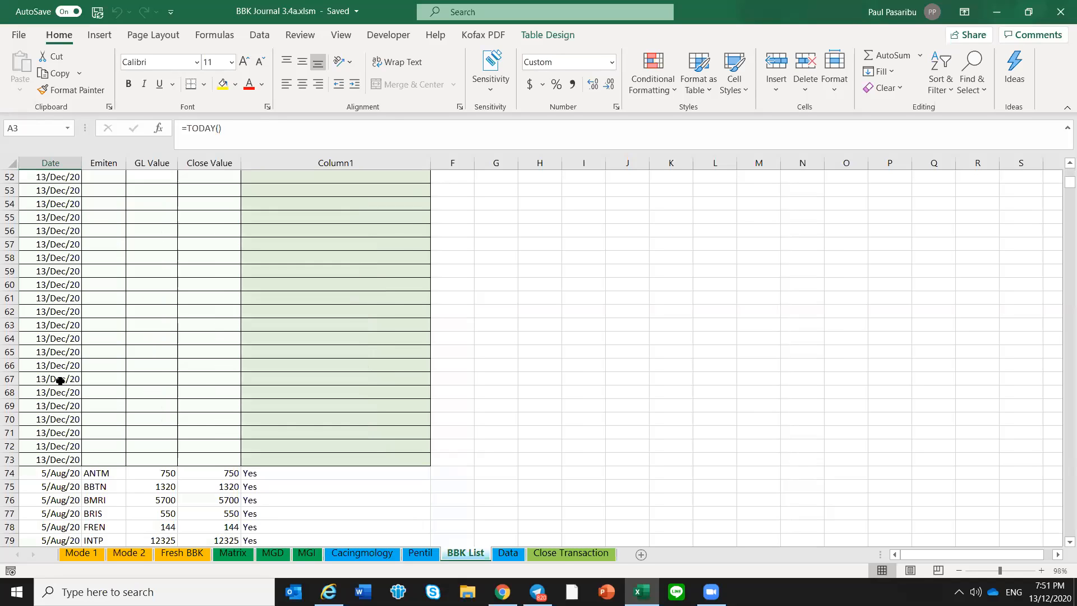
{"action": "key", "text": "ctrl+Down"}
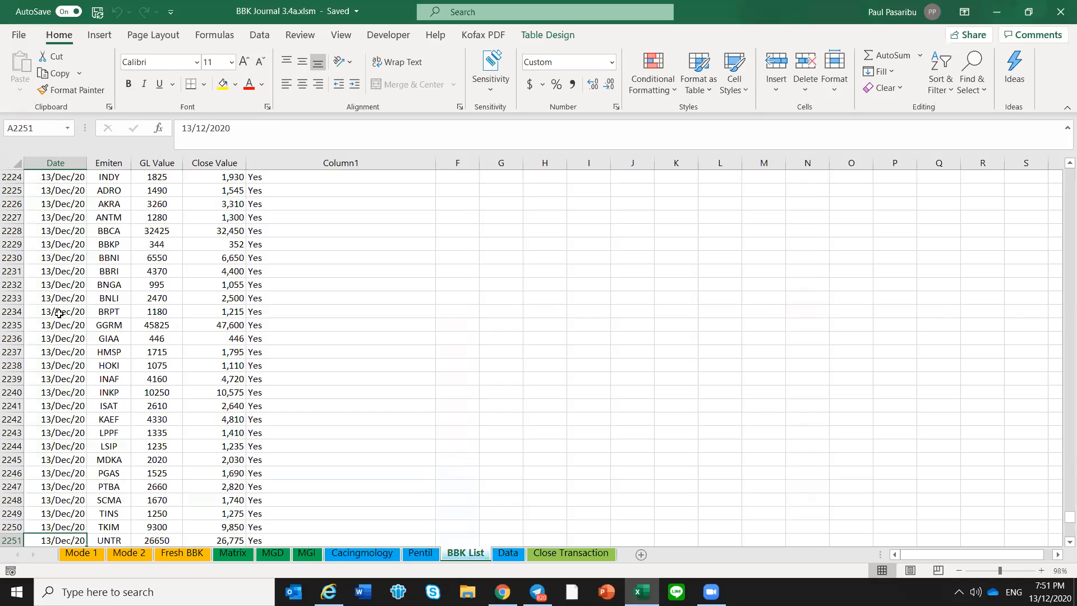
{"action": "scroll", "coordinate": [59, 314], "scroll_direction": "up", "scroll_amount": 4}
{"action": "left_click_drag", "start_coordinate": [58, 314], "coordinate": [67, 525]}
{"action": "left_click_drag", "start_coordinate": [76, 483], "coordinate": [85, 378]}
{"action": "scroll", "coordinate": [87, 370], "scroll_direction": "up", "scroll_amount": 4}
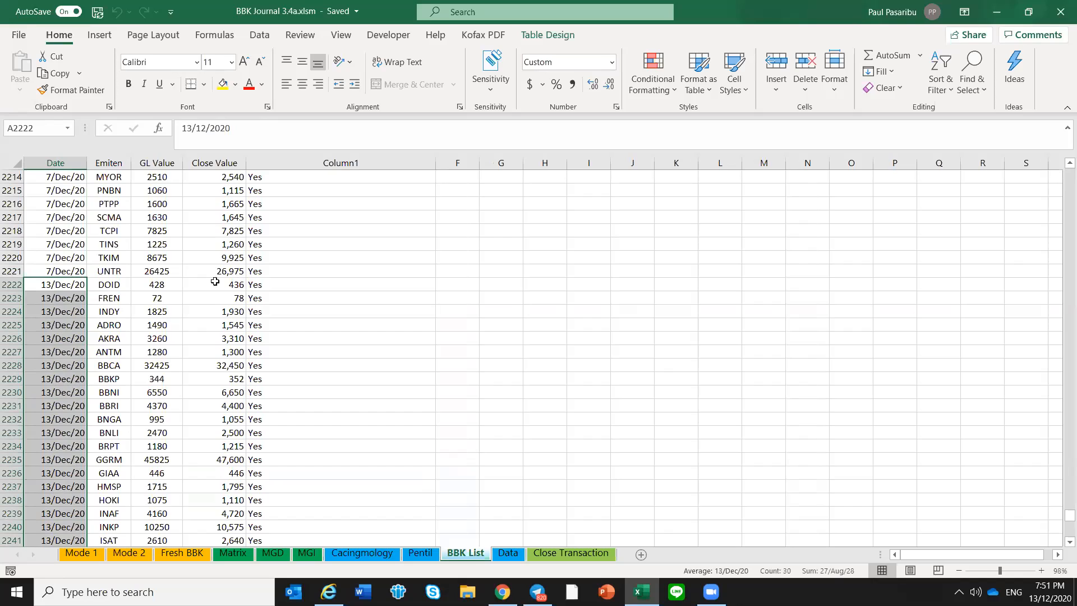
Set the Date of the newly saved BBK List rows, A2222 to A2251, to 8/12/2020
{"action": "left_click", "coordinate": [52, 283]}
{"action": "left_click_drag", "start_coordinate": [192, 128], "coordinate": [171, 132]}
{"action": "type", "text": "8"}
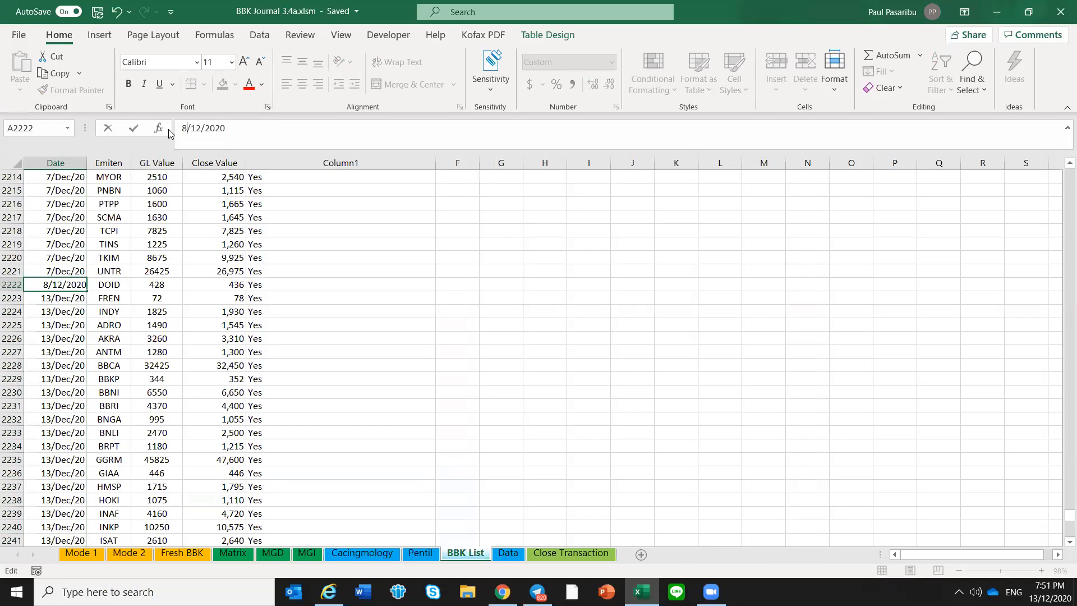
{"action": "key", "text": "Return"}
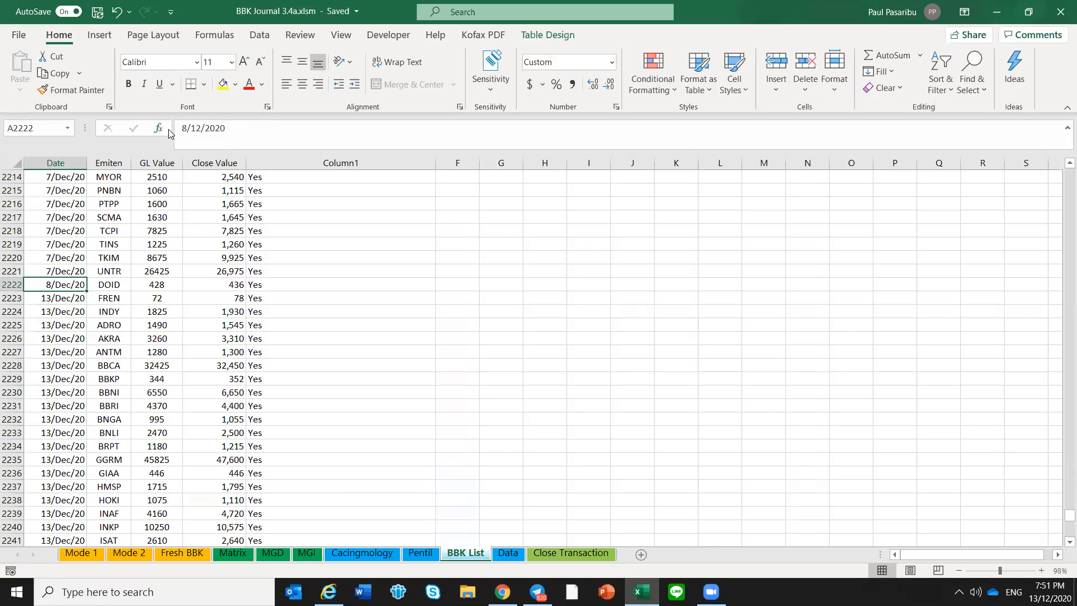
{"action": "key", "text": "ctrl+c"}
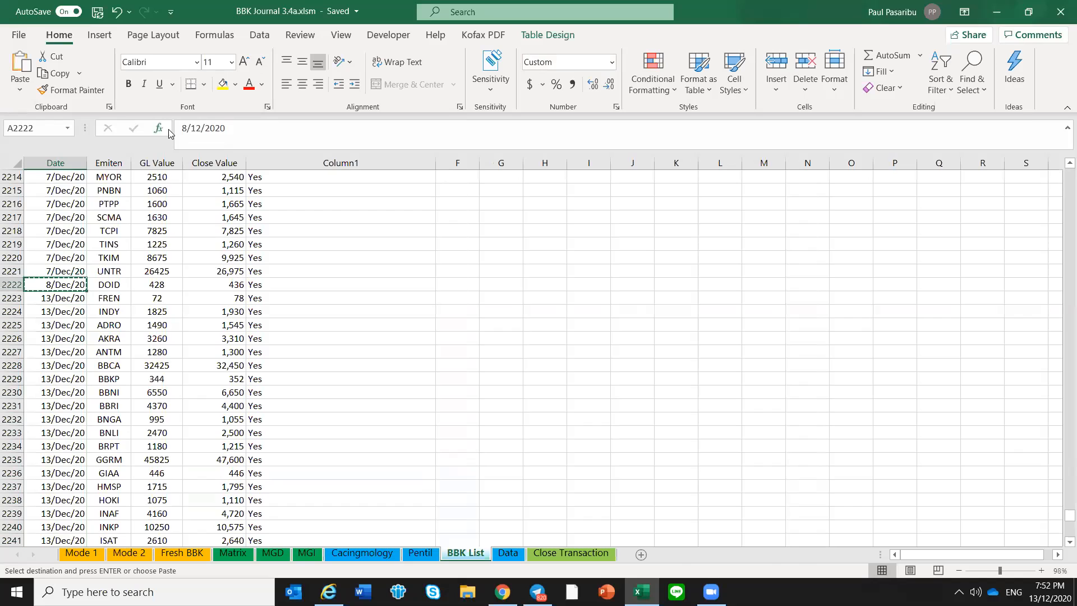
{"action": "key", "text": "ctrl+shift+Down"}
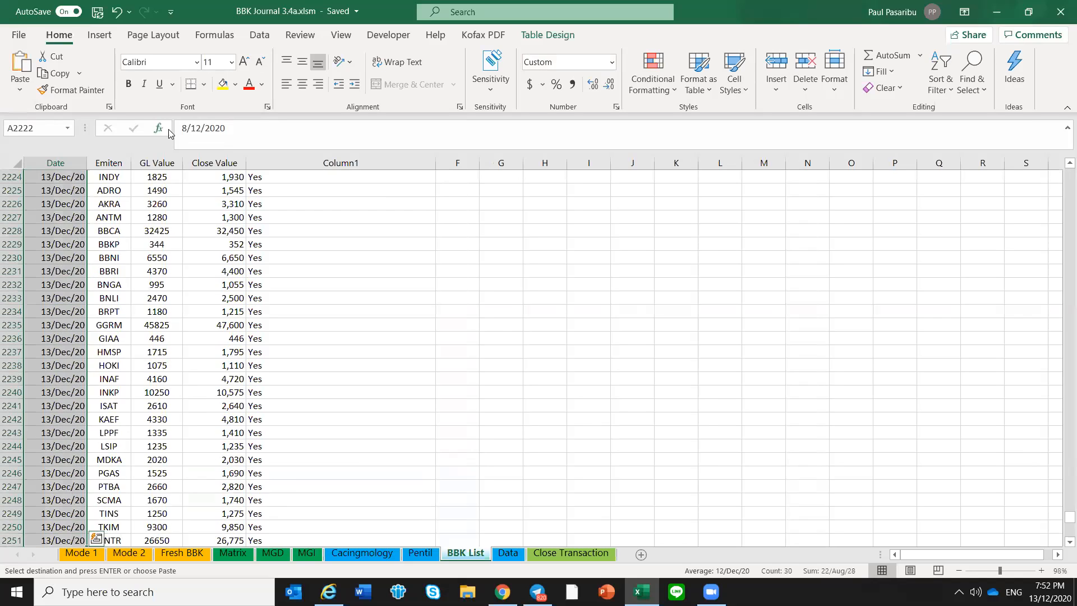
{"action": "key", "text": "Return"}
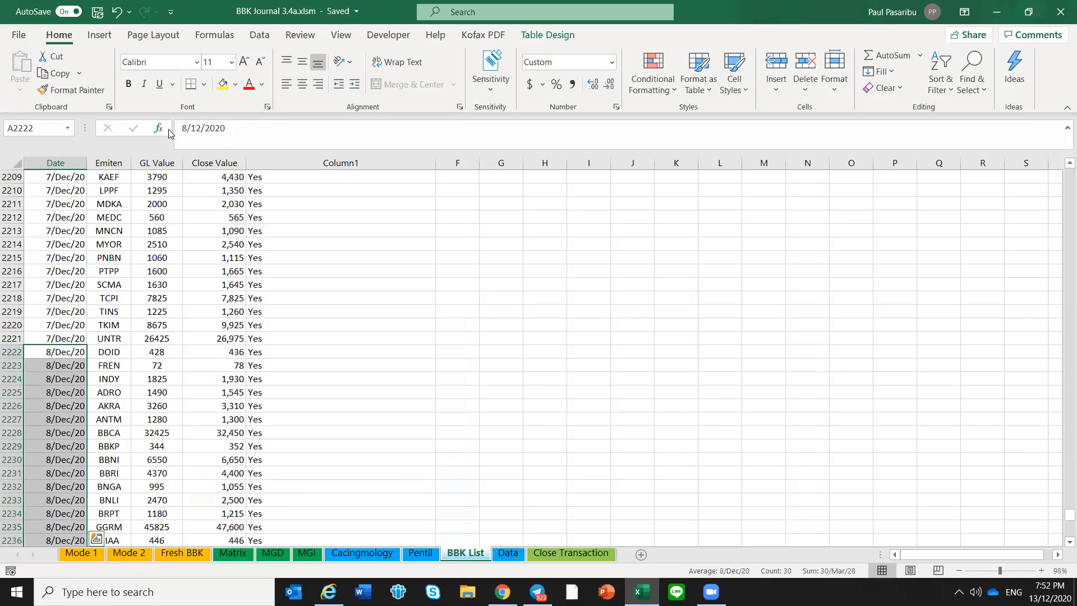
{"action": "left_click", "coordinate": [25, 379]}
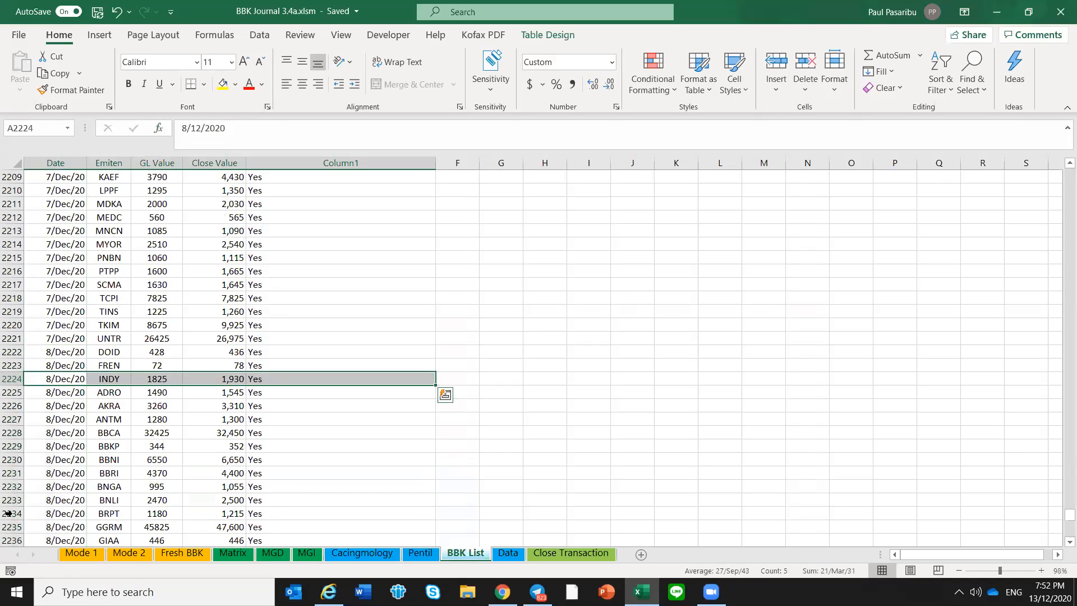
{"action": "left_click", "coordinate": [194, 393]}
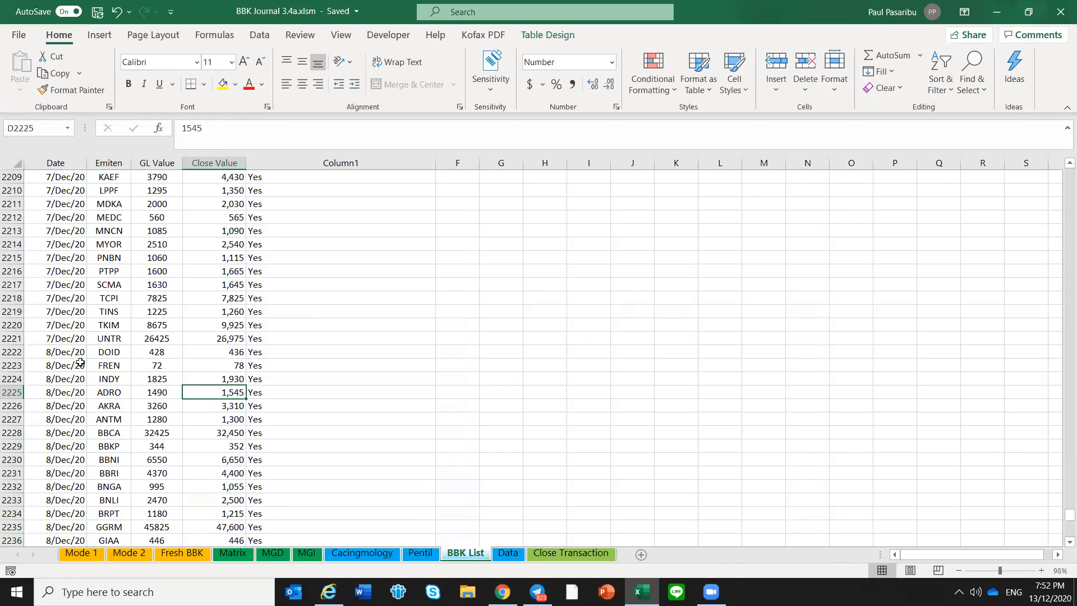
{"action": "left_click", "coordinate": [42, 353]}
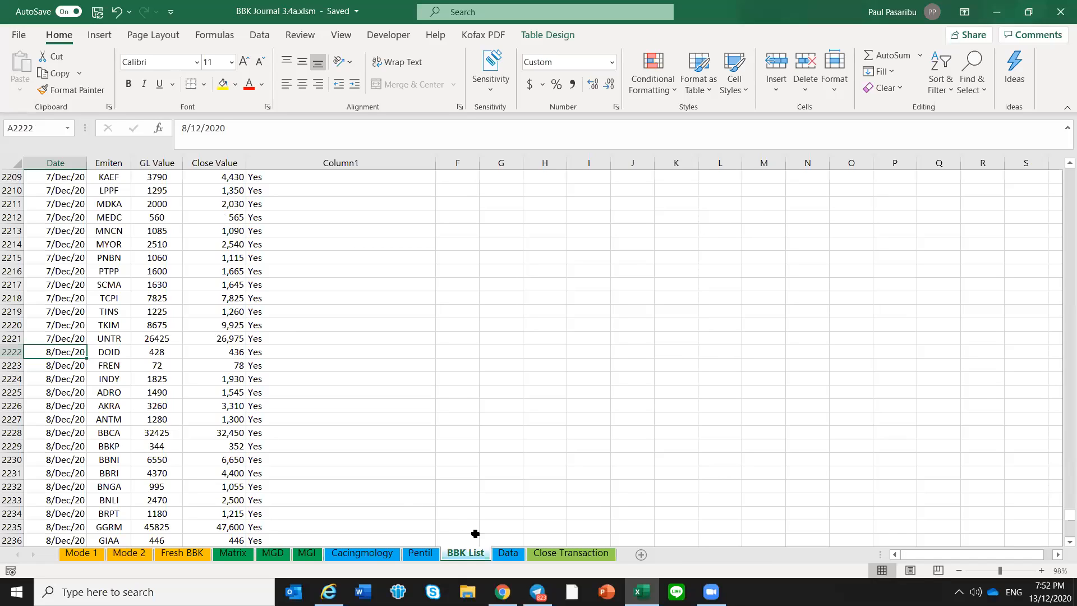
Examine the Data sheet's ticker list down to its last entry and the empty table rows below it
{"action": "left_click", "coordinate": [503, 555]}
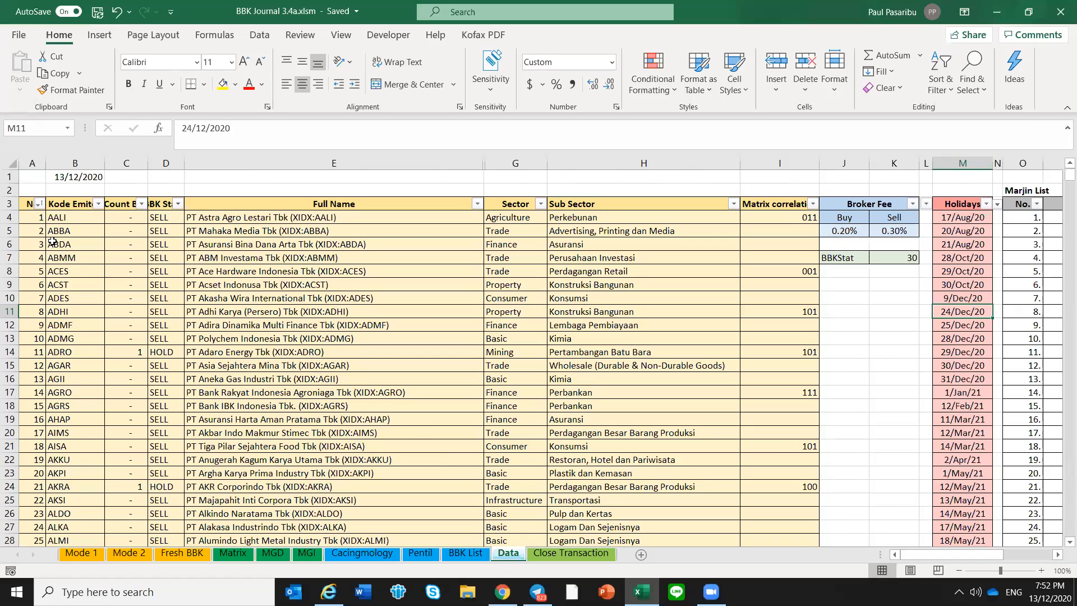
{"action": "left_click", "coordinate": [33, 217]}
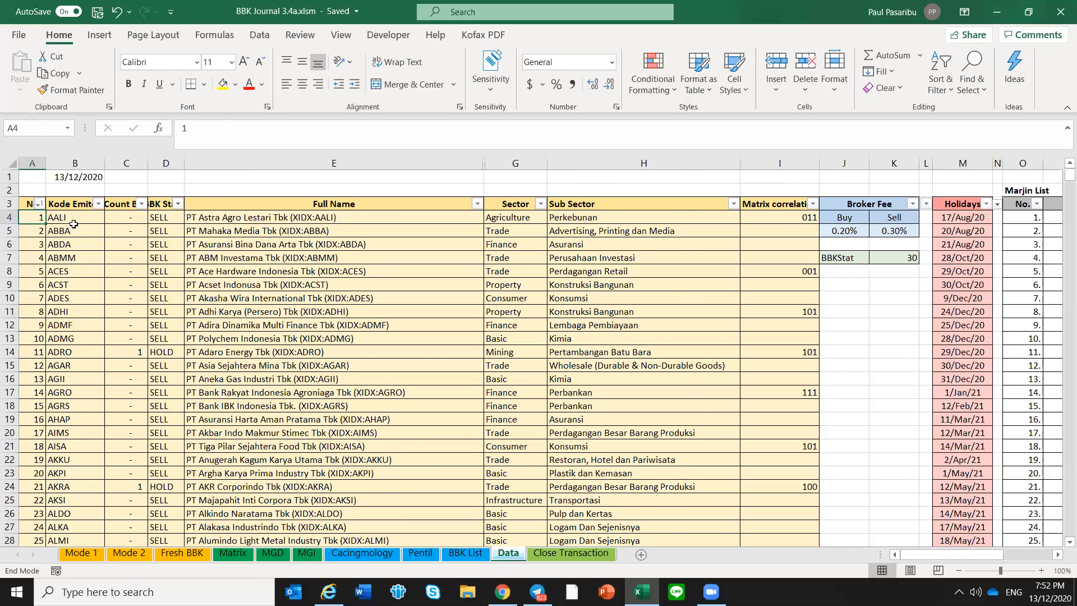
{"action": "key", "text": "ctrl+Down"}
{"action": "scroll", "coordinate": [74, 224], "scroll_direction": "down", "scroll_amount": 1}
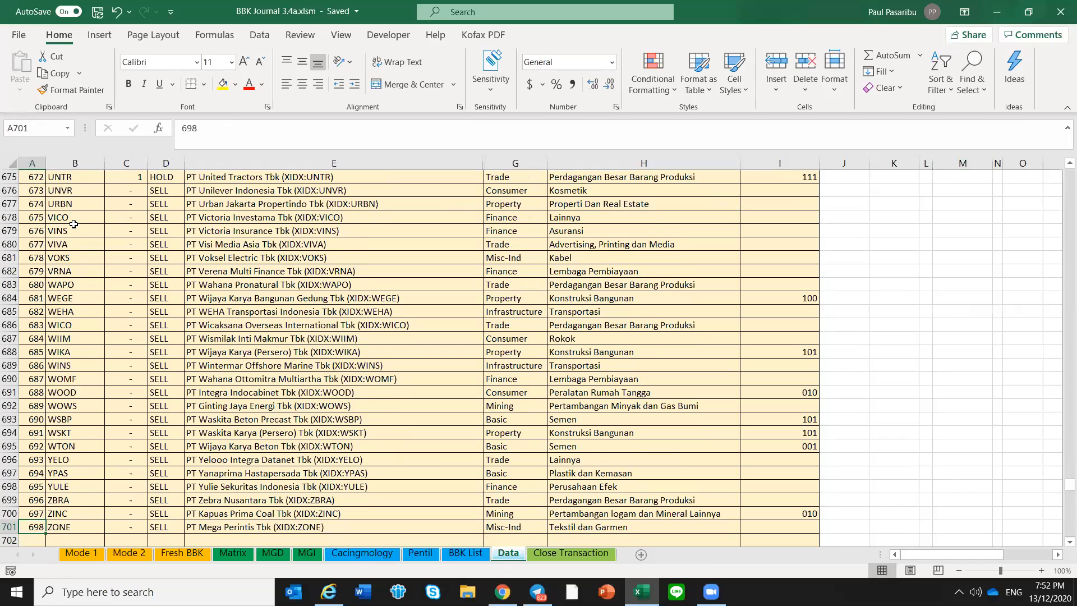
{"action": "key", "text": "Down"}
{"action": "key", "text": "Down"}
{"action": "key", "text": "Down"}
{"action": "scroll", "coordinate": [74, 223], "scroll_direction": "down", "scroll_amount": 2}
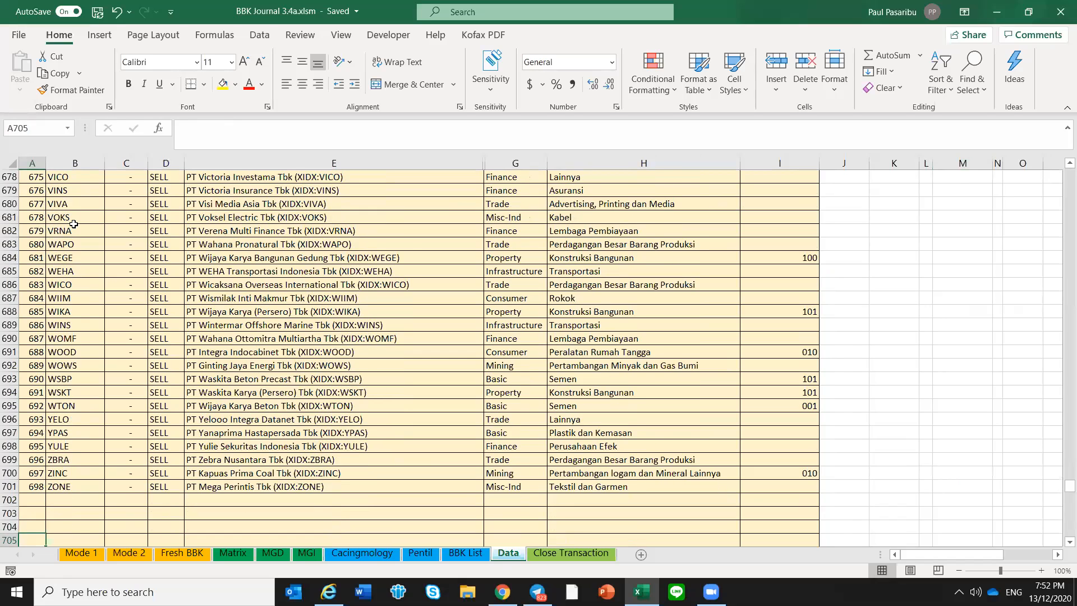
{"action": "key", "text": "Up"}
{"action": "key", "text": "Up"}
{"action": "key", "text": "Up"}
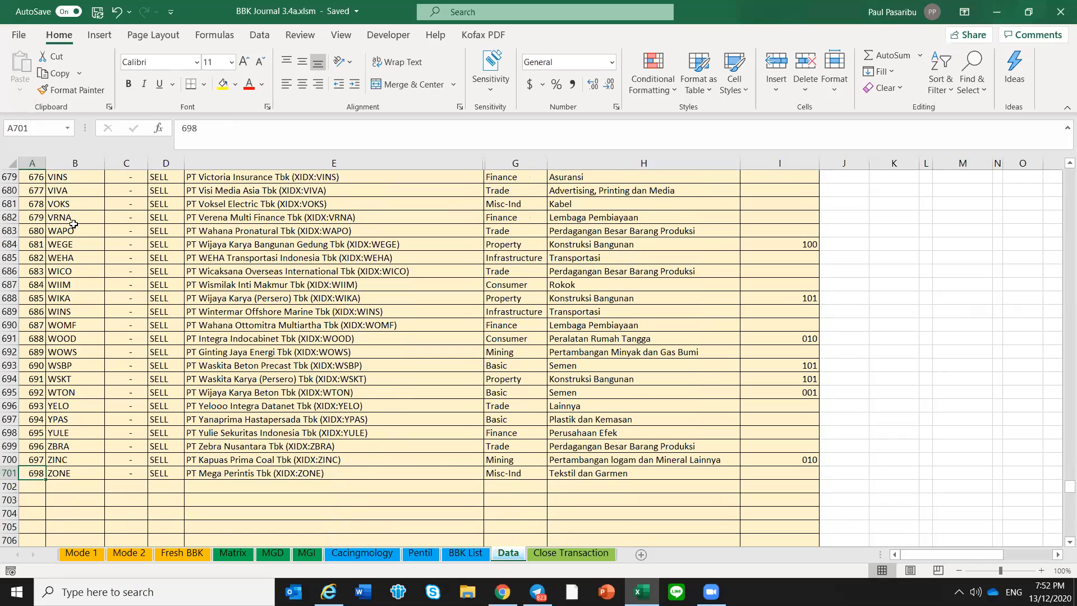
Inspect the Count BBK formula for the first ticker, AALI, on the Data sheet
{"action": "key", "text": "End"}
{"action": "key", "text": "Up"}
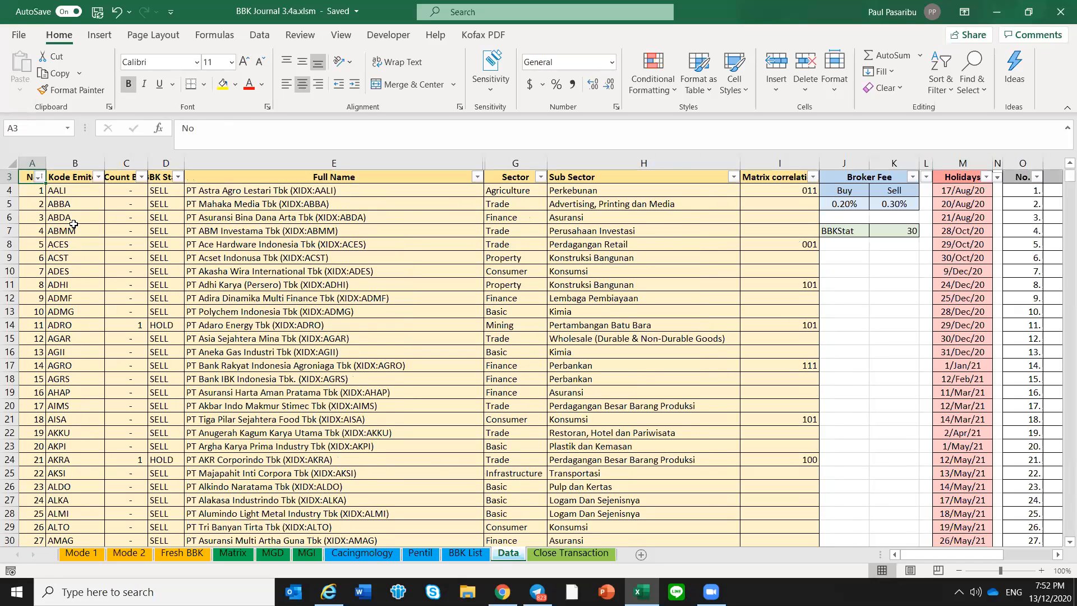
{"action": "key", "text": "Down"}
{"action": "key", "text": "Right"}
{"action": "key", "text": "Right"}
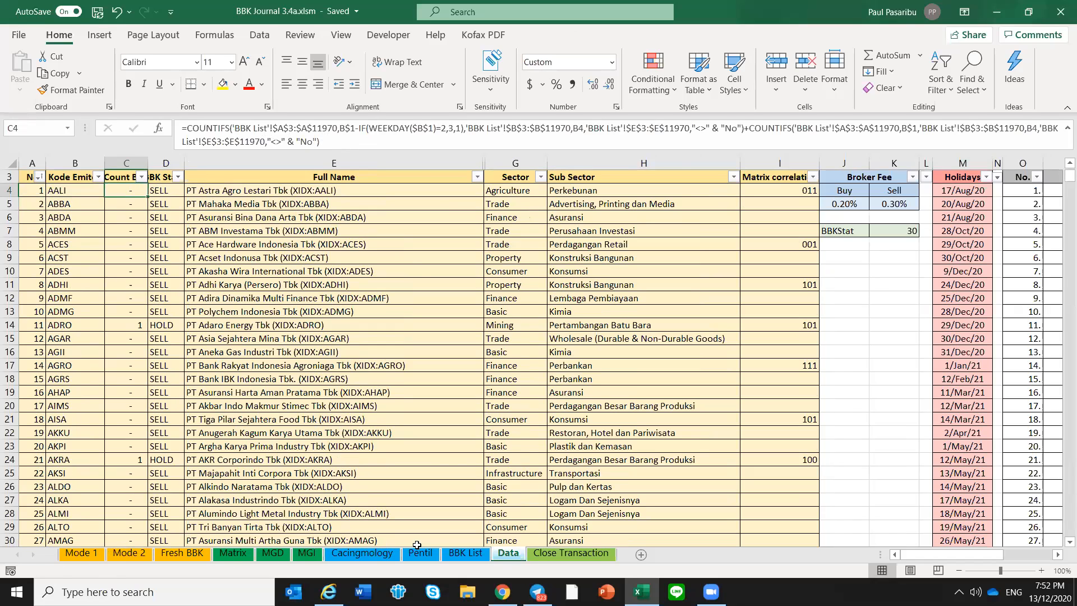
Compare the open positions on the Mode 1 sheet with the 8 December rows on the BBK List sheet
{"action": "left_click", "coordinate": [83, 552]}
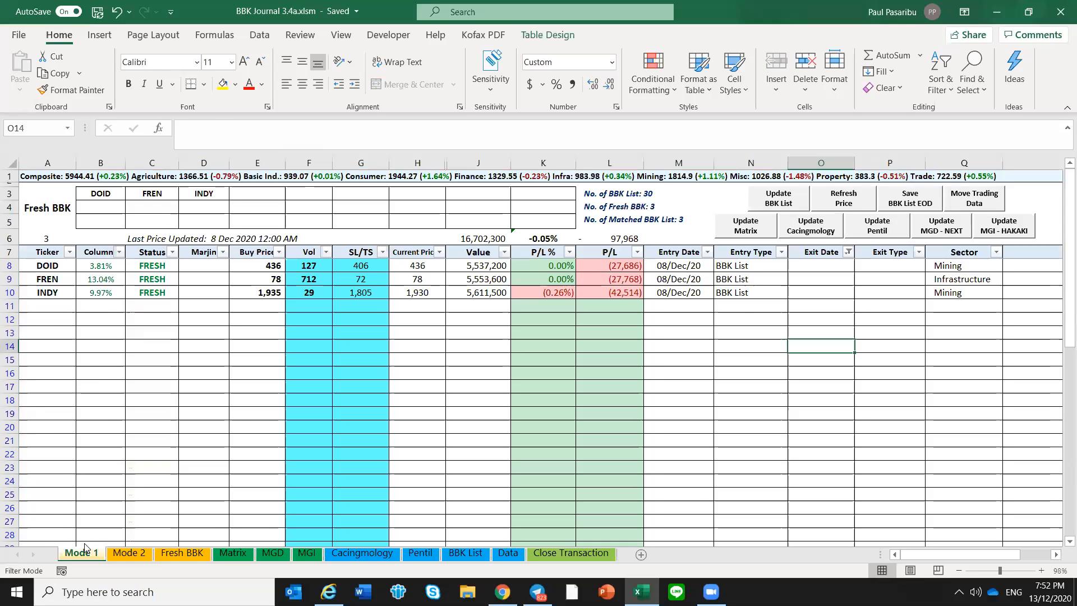
{"action": "left_click", "coordinate": [465, 553]}
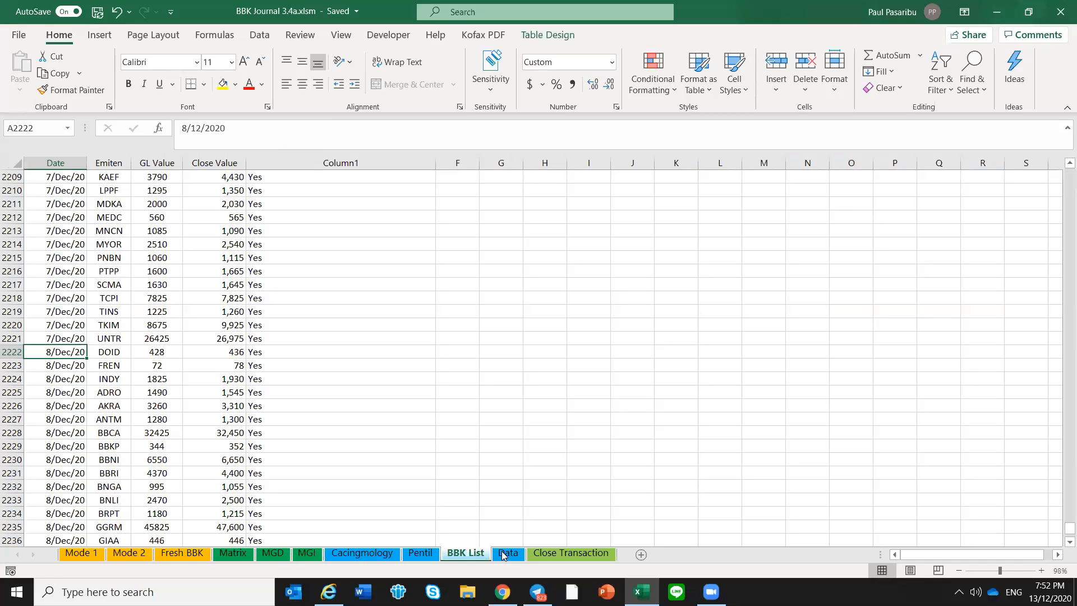
{"action": "key", "text": "ctrl+Page_Down"}
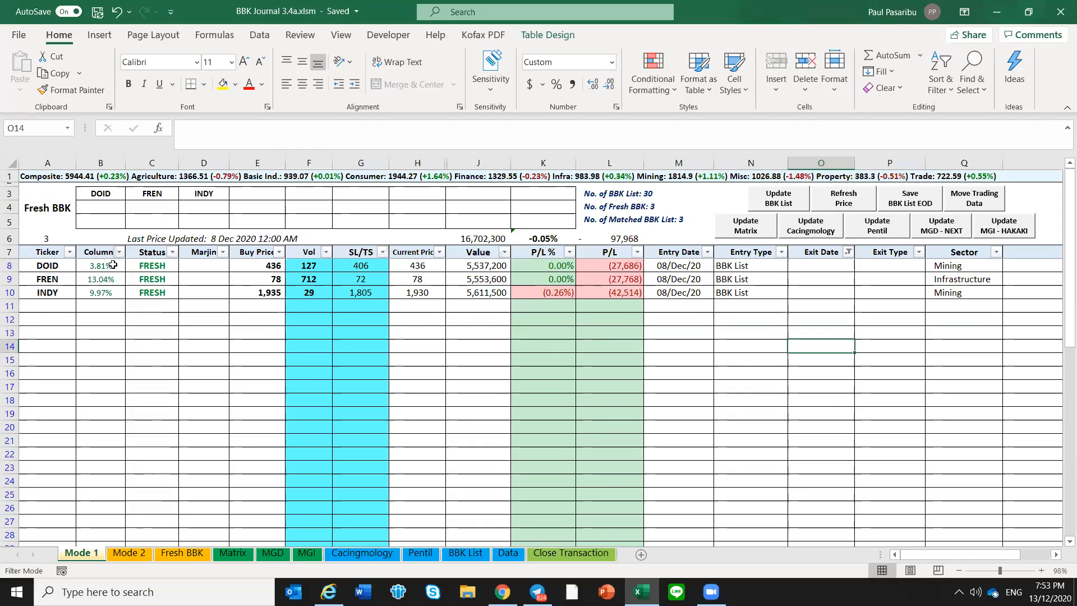
{"action": "left_click", "coordinate": [162, 371]}
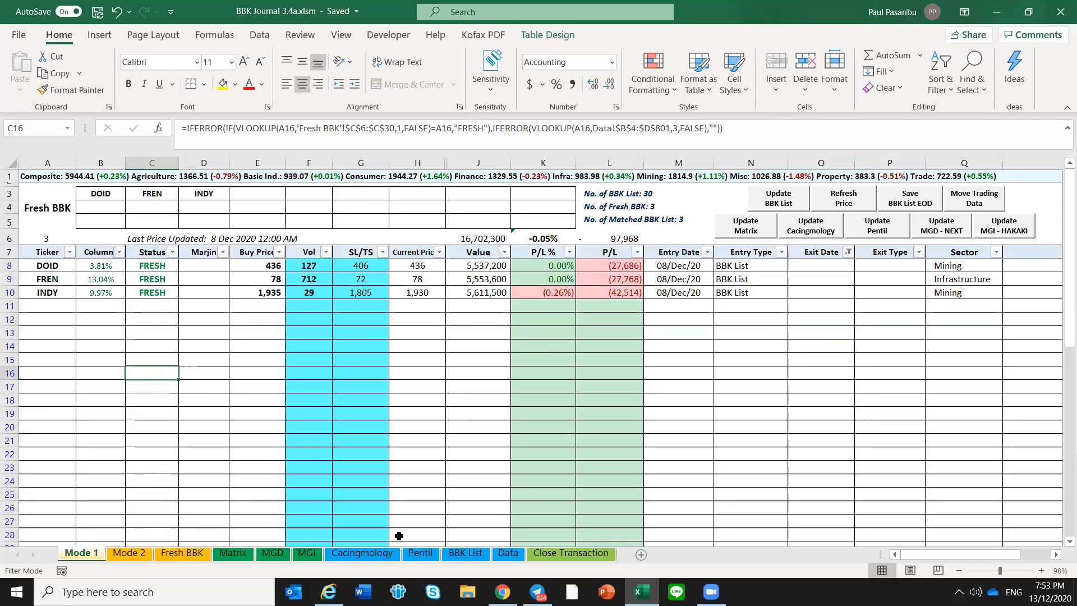
{"action": "left_click", "coordinate": [464, 553]}
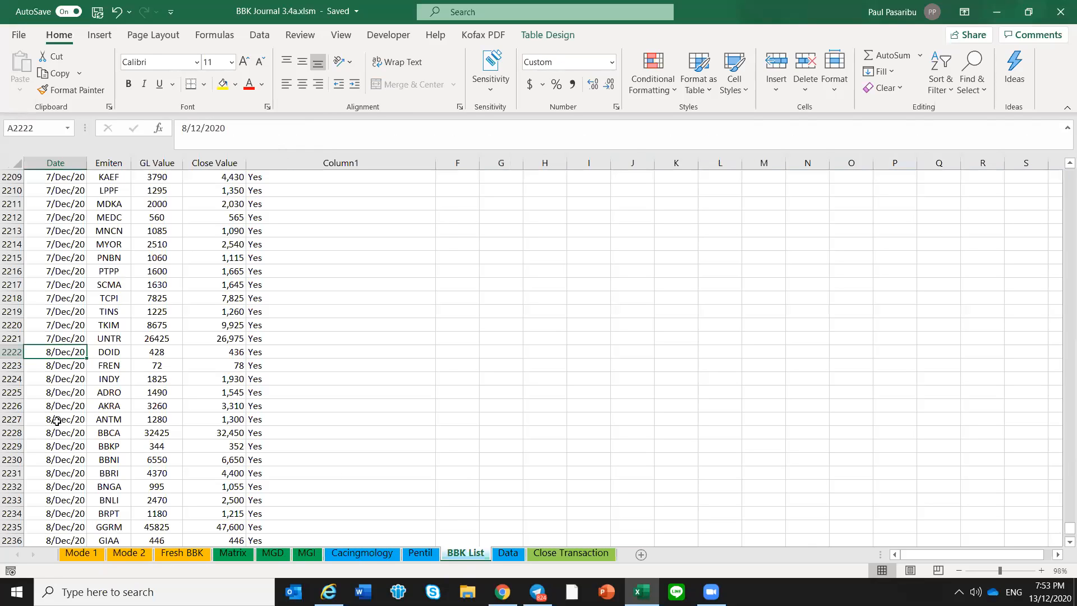
{"action": "mouse_move", "coordinate": [70, 353]}
{"action": "left_mouse_down"}
{"action": "mouse_move", "coordinate": [70, 501]}
{"action": "mouse_move", "coordinate": [70, 419]}
{"action": "left_mouse_up"}
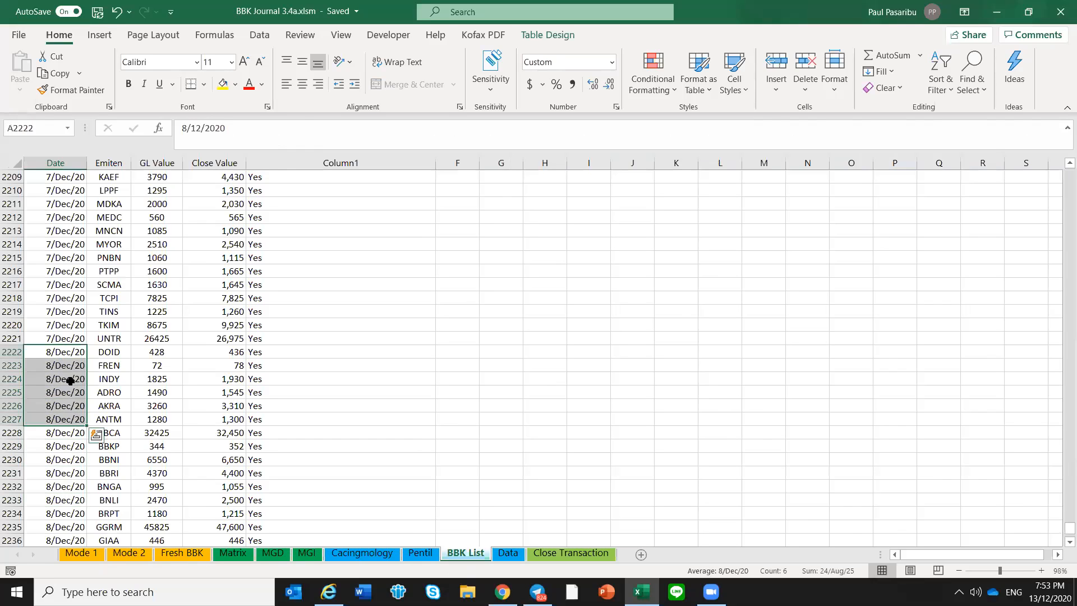
{"action": "left_click", "coordinate": [70, 380]}
{"action": "left_click", "coordinate": [81, 554]}
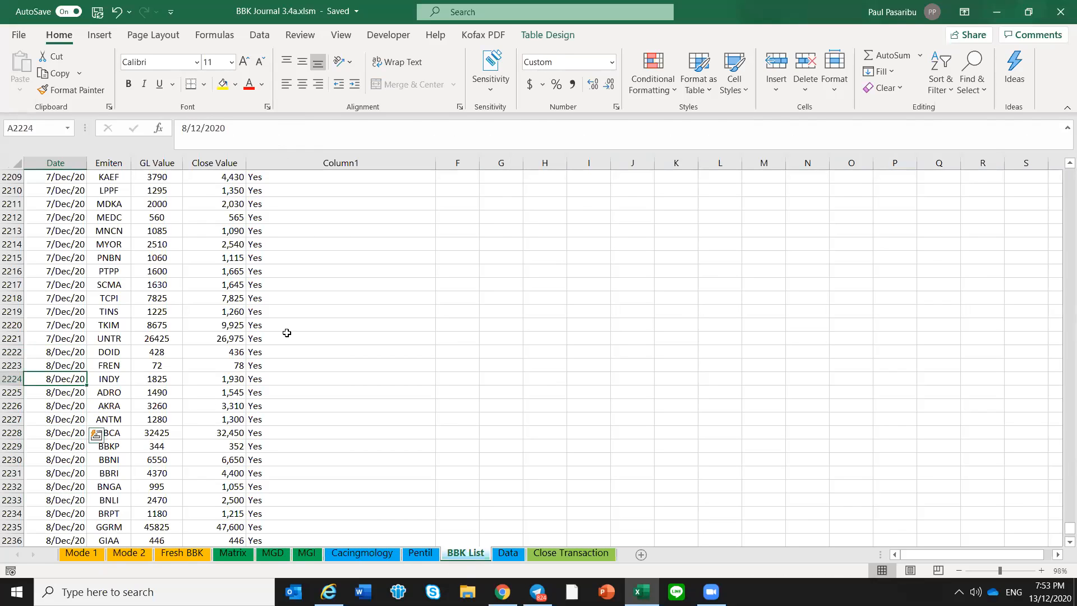
Examine the SL/TS formulas for DOID, FREN and INDY on the Mode 1 sheet
{"action": "left_click_drag", "start_coordinate": [364, 277], "coordinate": [373, 292]}
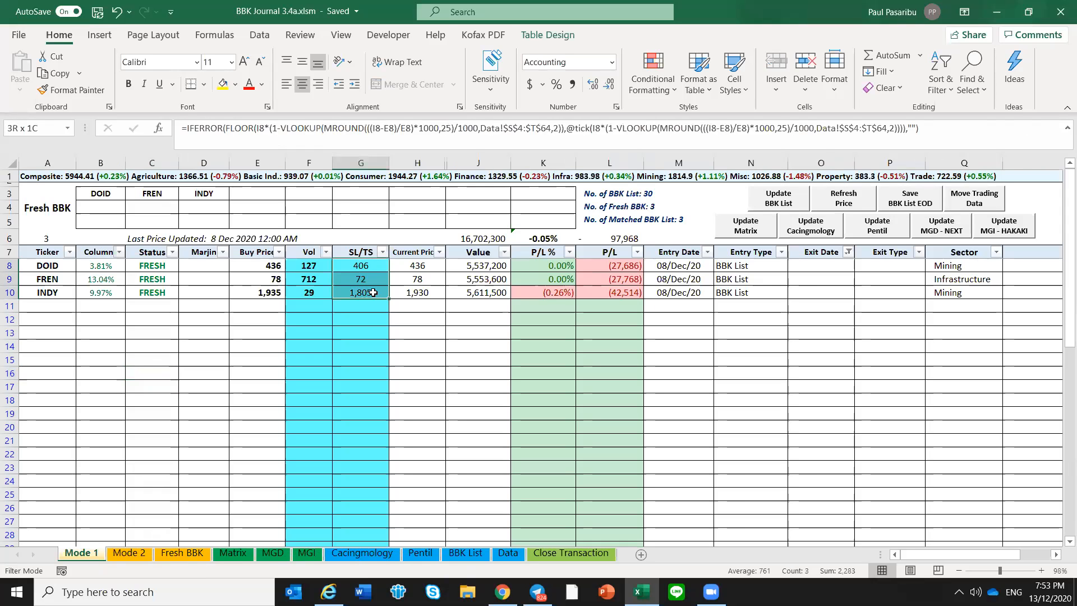
{"action": "left_click", "coordinate": [373, 291]}
{"action": "left_click", "coordinate": [376, 280]}
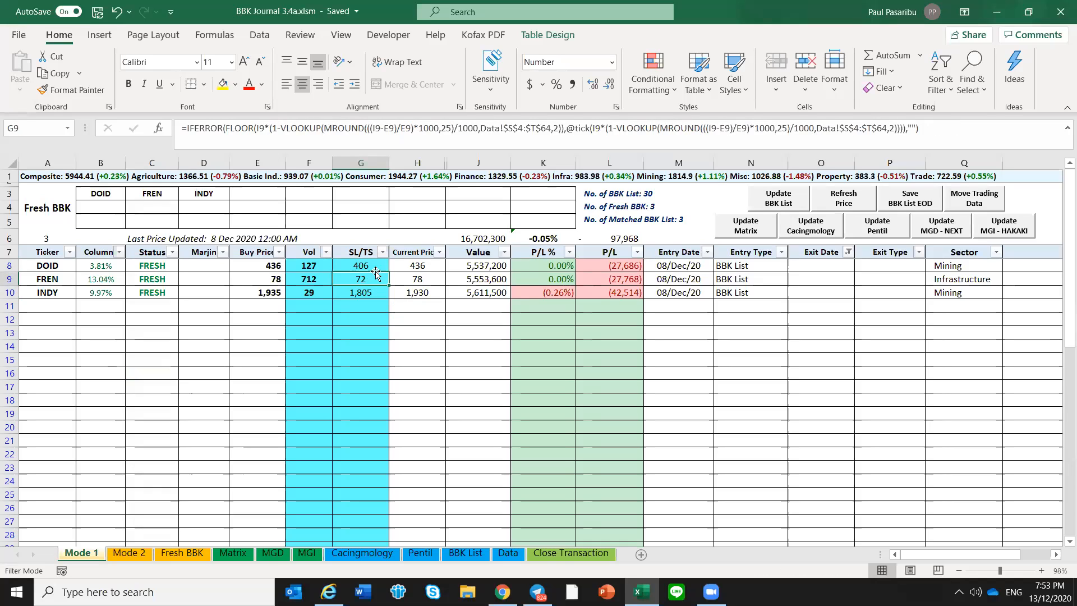
{"action": "left_click", "coordinate": [376, 269]}
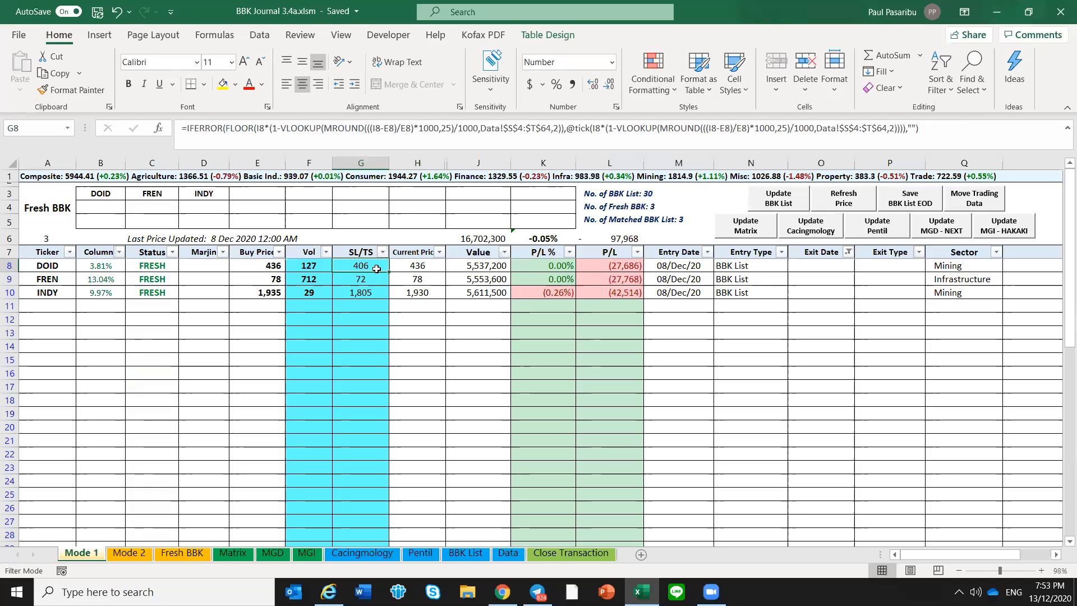
{"action": "left_click", "coordinate": [369, 282]}
{"action": "left_click", "coordinate": [372, 290]}
{"action": "left_click", "coordinate": [376, 269]}
{"action": "left_click", "coordinate": [371, 291]}
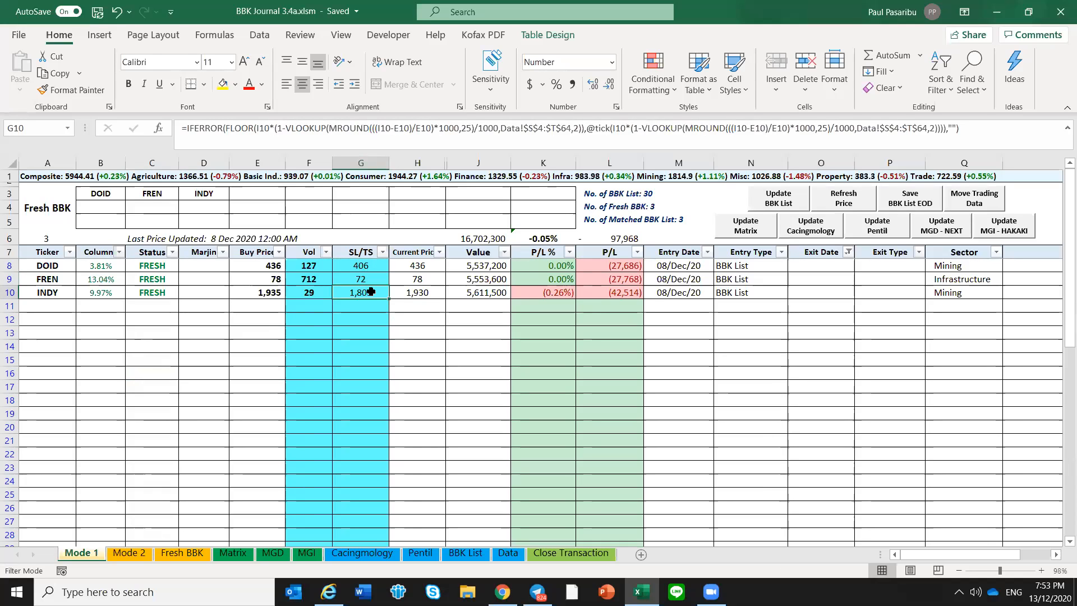
{"action": "left_click", "coordinate": [371, 265]}
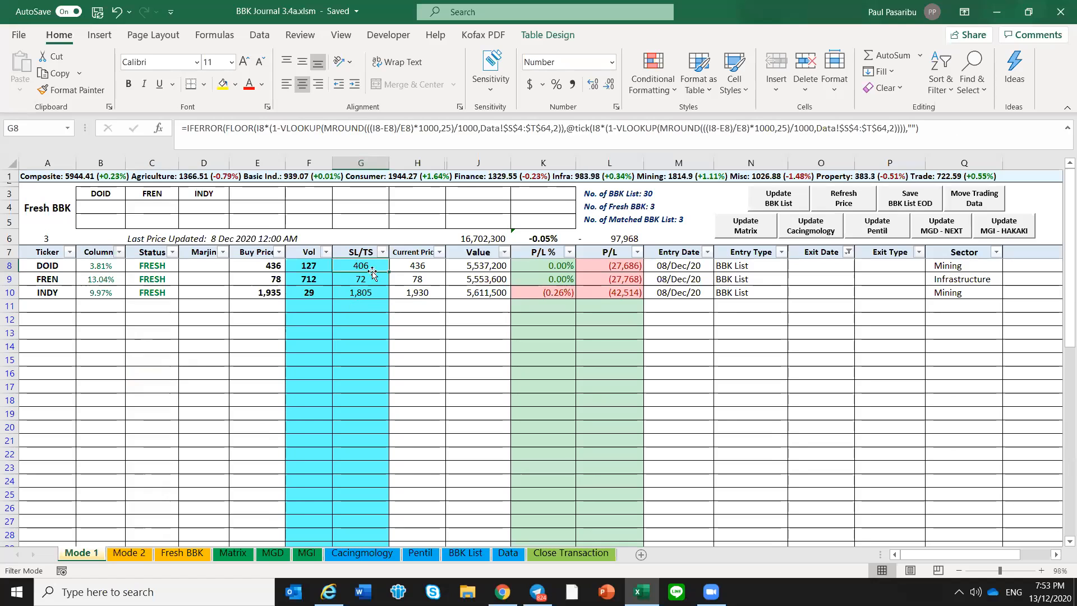
{"action": "left_click", "coordinate": [370, 290]}
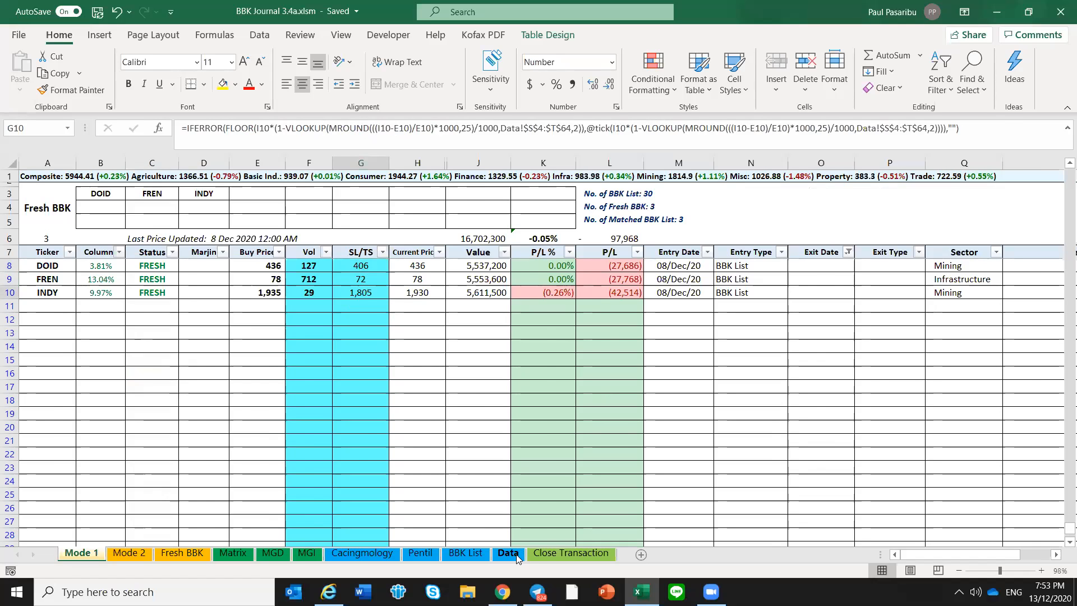
Find the Profit and SL/TS lookup table on the Data sheet and examine its stop-loss percentages
{"action": "left_click", "coordinate": [515, 557]}
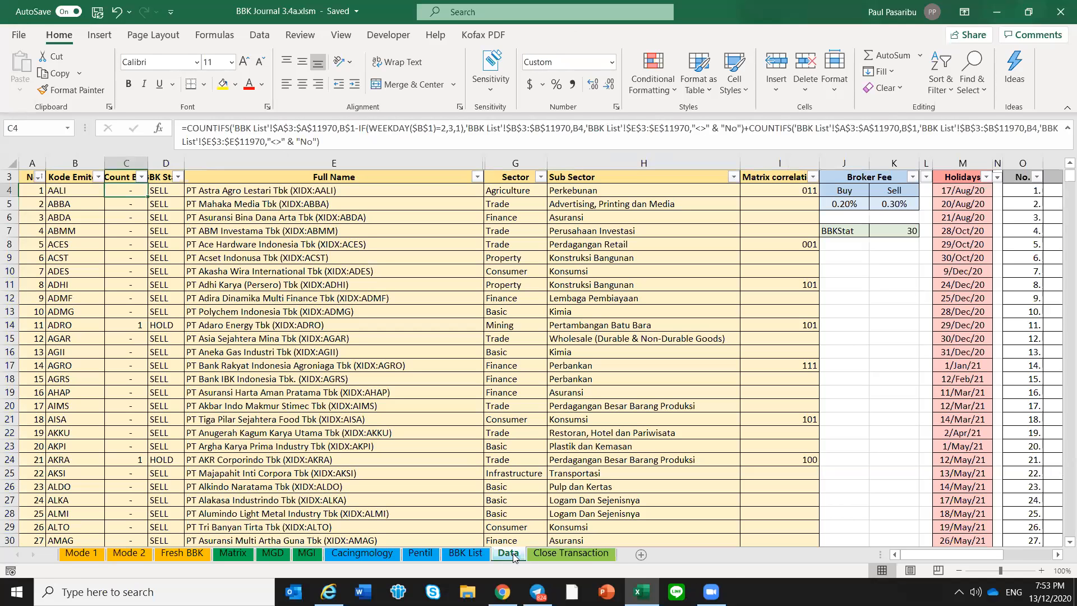
{"action": "left_click_drag", "start_coordinate": [924, 554], "coordinate": [977, 553]}
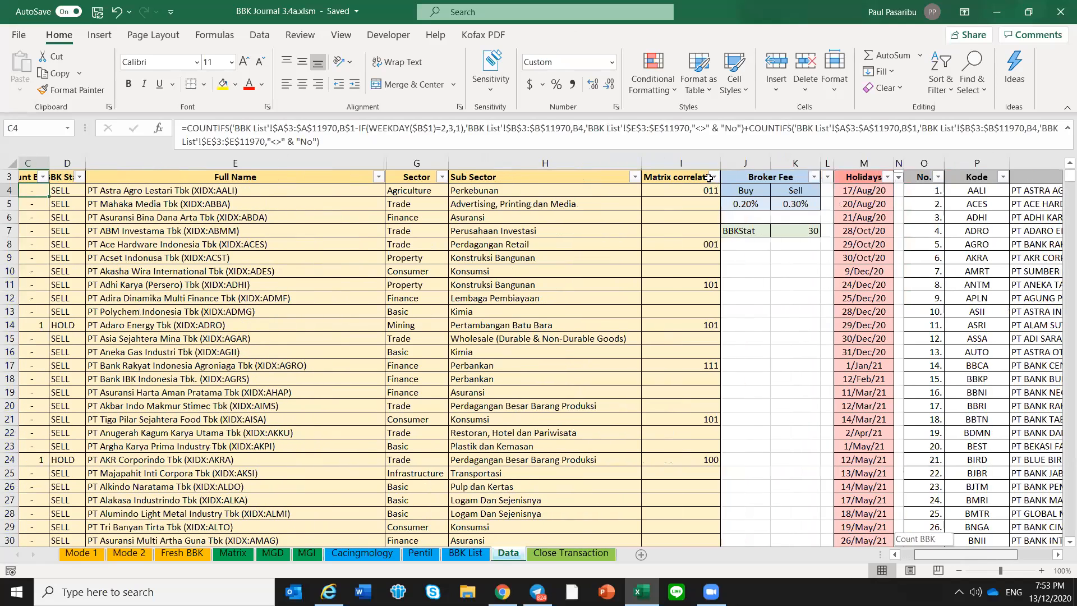
{"action": "scroll", "coordinate": [704, 189], "scroll_direction": "right", "scroll_amount": 1}
{"action": "scroll", "coordinate": [665, 196], "scroll_direction": "right", "scroll_amount": 1}
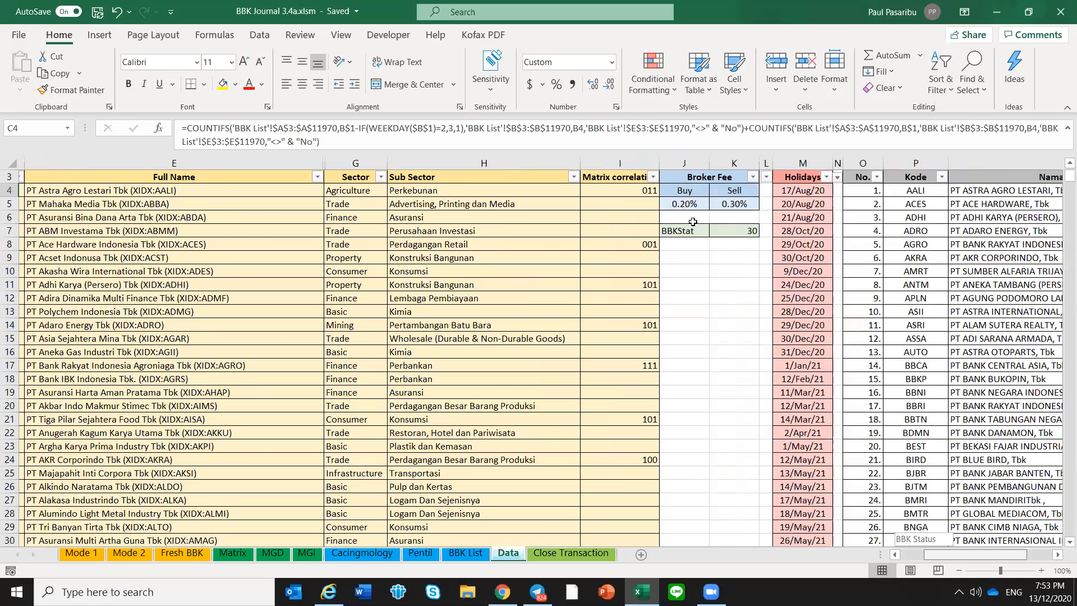
{"action": "scroll", "coordinate": [709, 303], "scroll_direction": "right", "scroll_amount": 1}
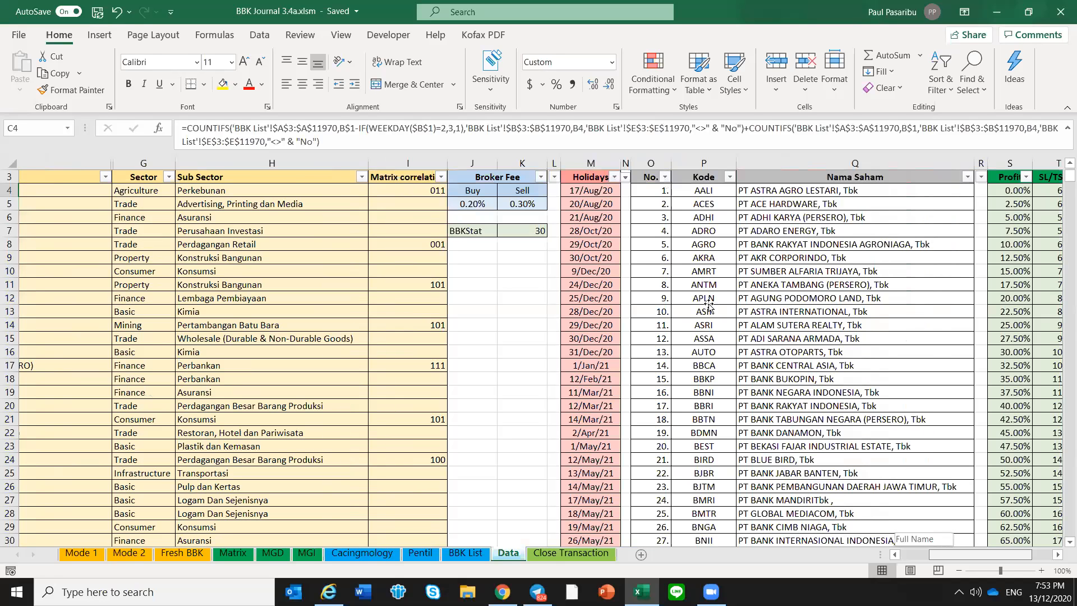
{"action": "scroll", "coordinate": [709, 306], "scroll_direction": "right", "scroll_amount": 1}
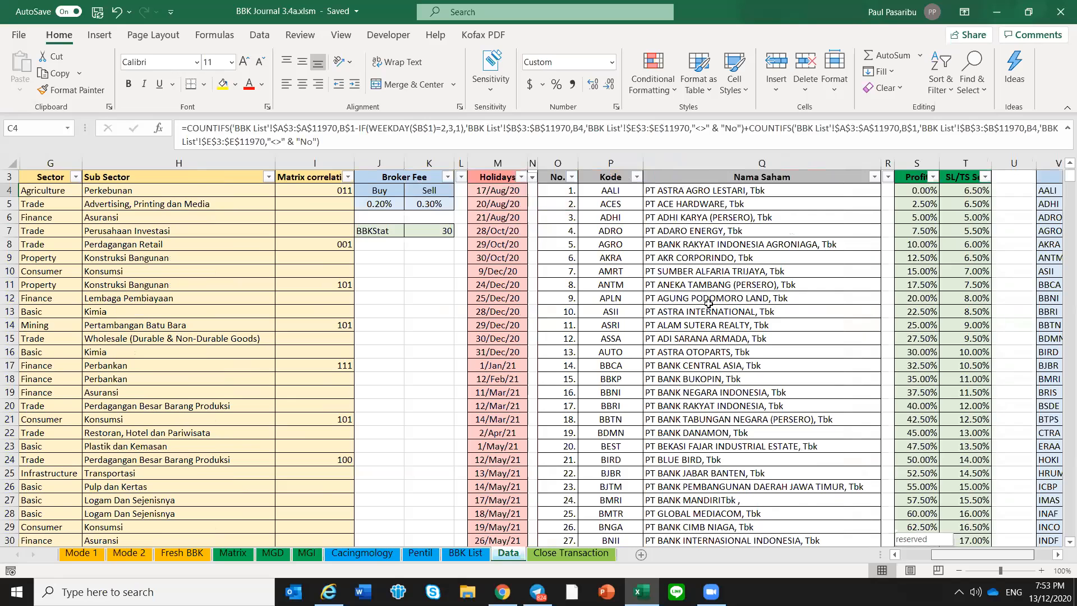
{"action": "scroll", "coordinate": [708, 304], "scroll_direction": "right", "scroll_amount": 1}
{"action": "left_click", "coordinate": [709, 304]}
{"action": "key", "text": "Down"}
{"action": "key", "text": "Down"}
{"action": "key", "text": "Down"}
{"action": "key", "text": "Down"}
{"action": "key", "text": "Down"}
{"action": "key", "text": "Down"}
{"action": "key", "text": "Down"}
{"action": "key", "text": "Down"}
{"action": "key", "text": "Down"}
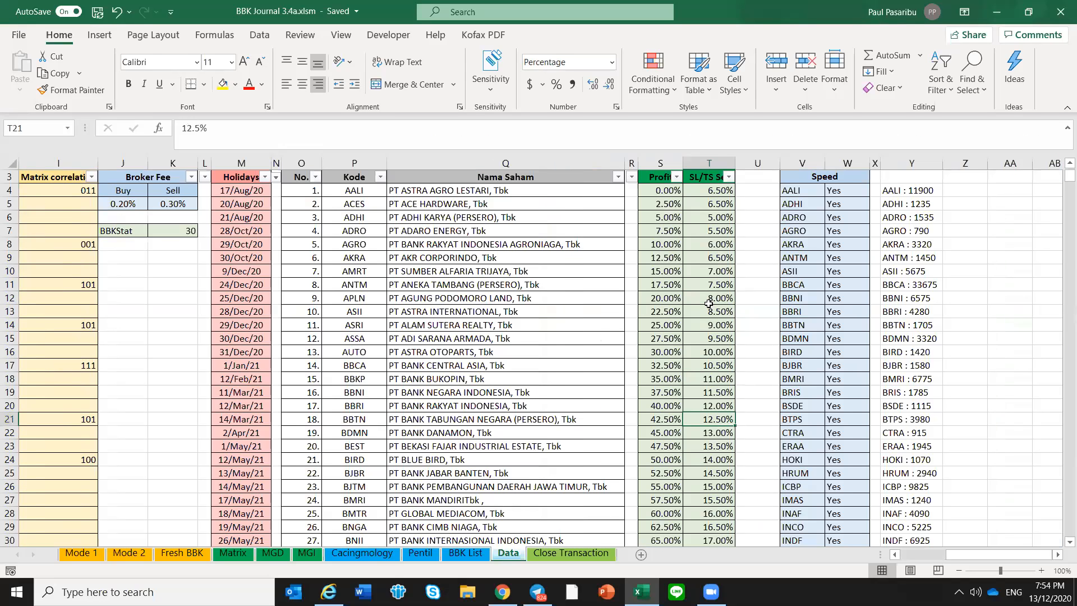
{"action": "key", "text": "Up"}
{"action": "key", "text": "Up"}
{"action": "key", "text": "Up"}
{"action": "key", "text": "Up"}
{"action": "key", "text": "Up"}
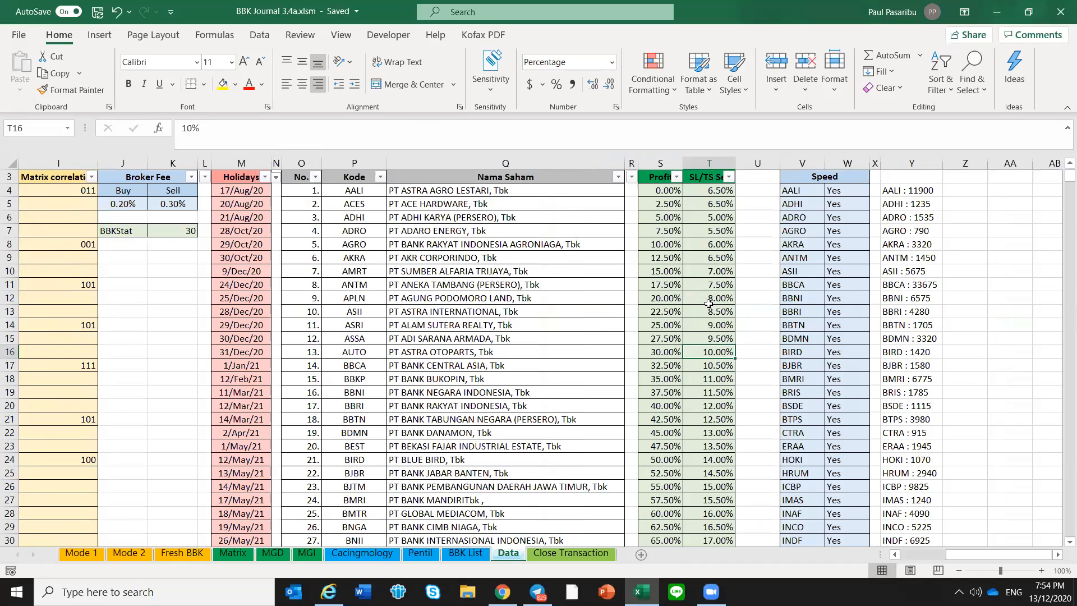
{"action": "key", "text": "Down"}
{"action": "key", "text": "Down"}
{"action": "left_click", "coordinate": [709, 303]}
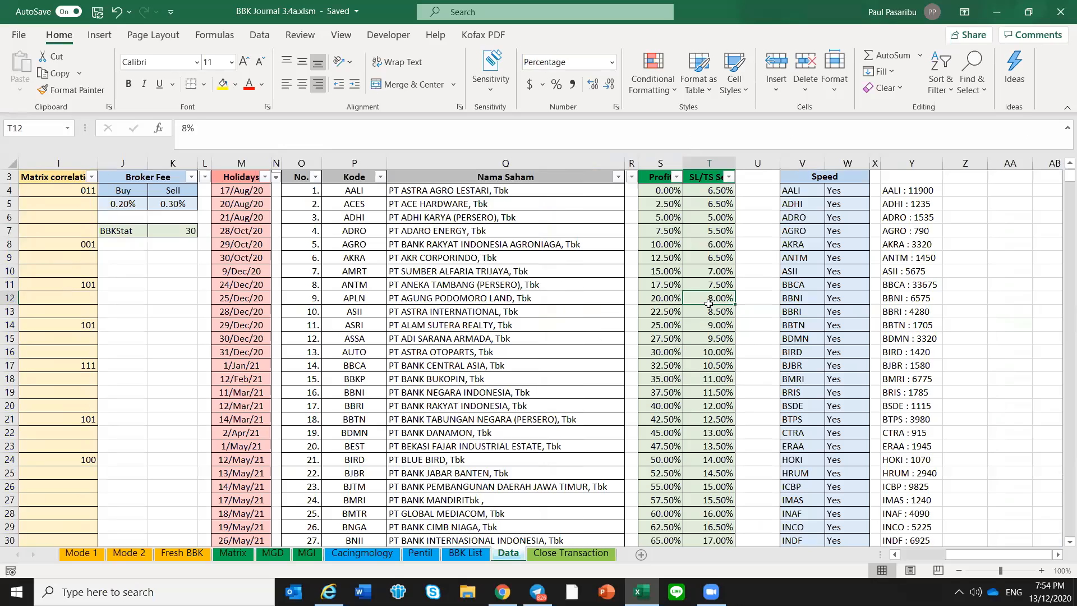
Read the SL/TS percentages row by row from the table's first entry to row 35, and return to cell T4
{"action": "key", "text": "ctrl+Up"}
{"action": "key", "text": "Down"}
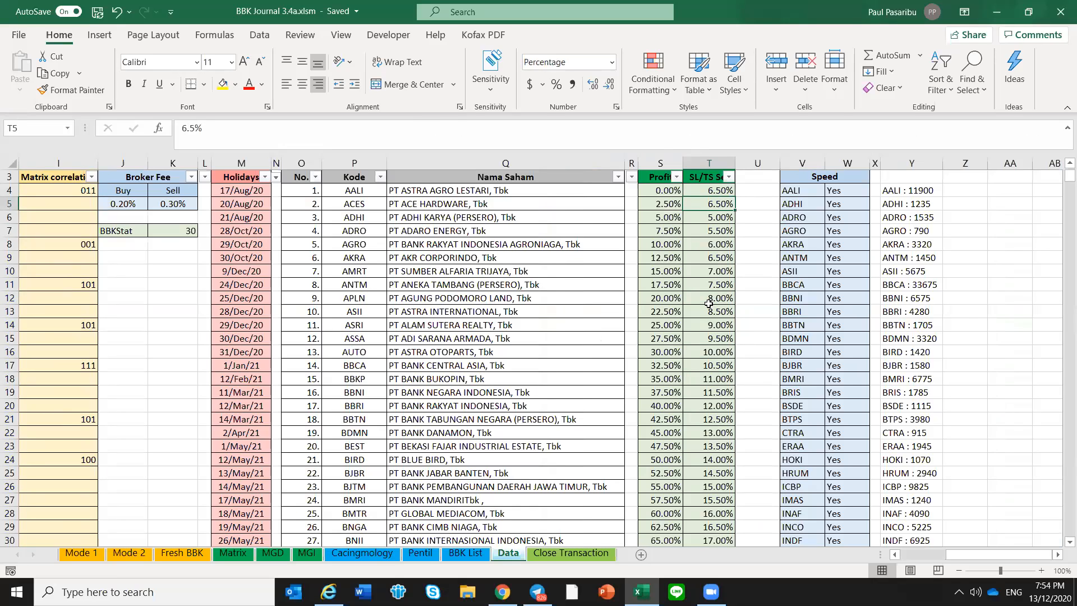
{"action": "key", "text": "Down"}
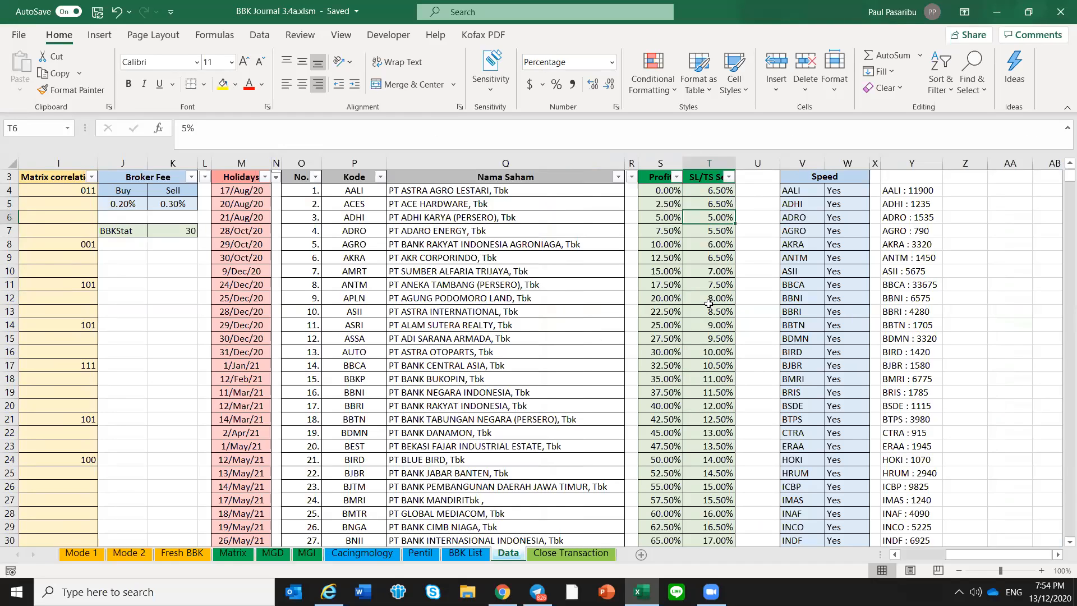
{"action": "key", "text": "Down"}
{"action": "key", "text": "Down"}
{"action": "key", "text": "Down"}
{"action": "key", "text": "Down"}
{"action": "key", "text": "Down"}
{"action": "key", "text": "Down"}
{"action": "key", "text": "Down"}
{"action": "key", "text": "Down"}
{"action": "key", "text": "Down"}
{"action": "key", "text": "Down"}
{"action": "key", "text": "Down"}
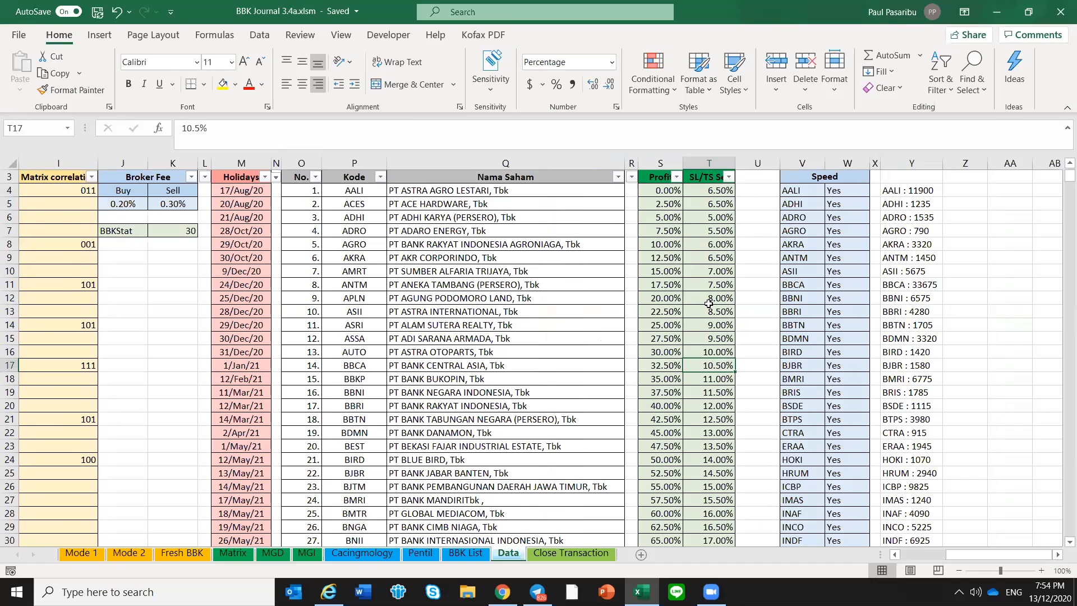
{"action": "key", "text": "Down"}
{"action": "key", "text": "Down"}
{"action": "key", "text": "Down"}
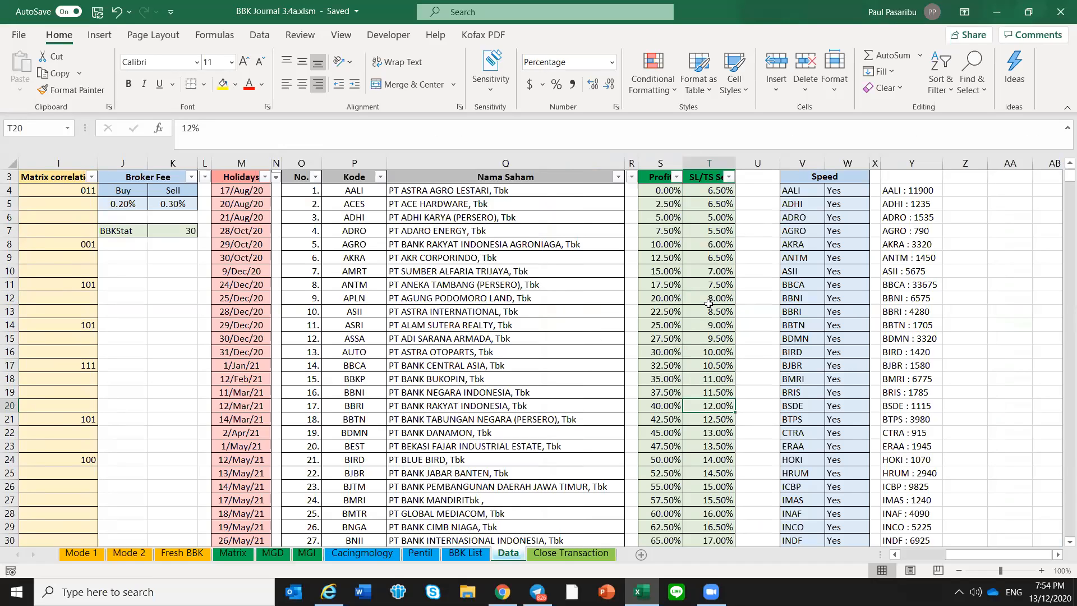
{"action": "key", "text": "Down"}
{"action": "key", "text": "Down"}
{"action": "key", "text": "Down"}
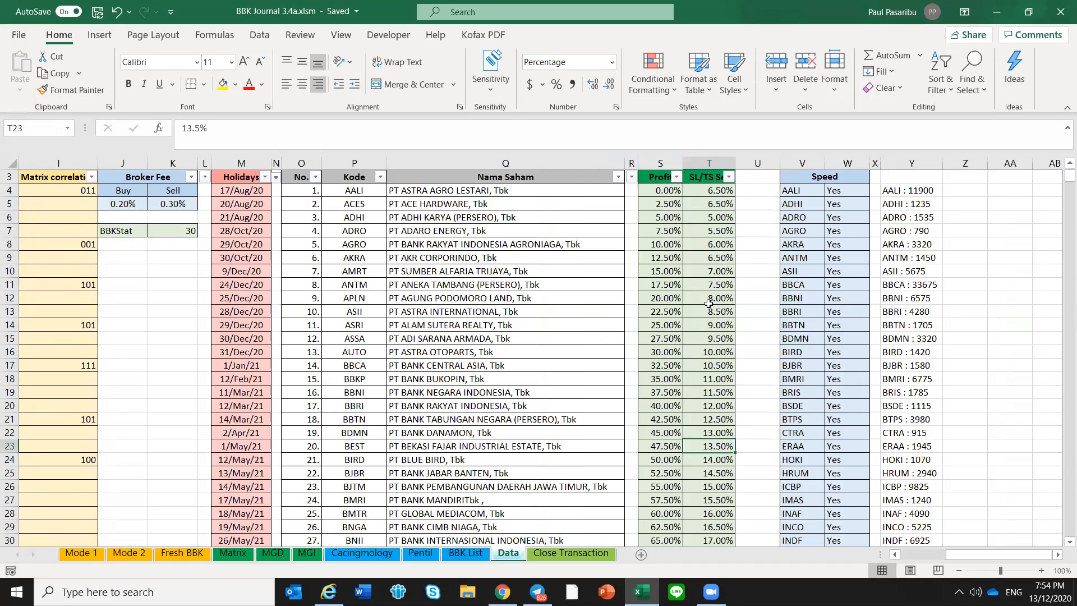
{"action": "key", "text": "Down"}
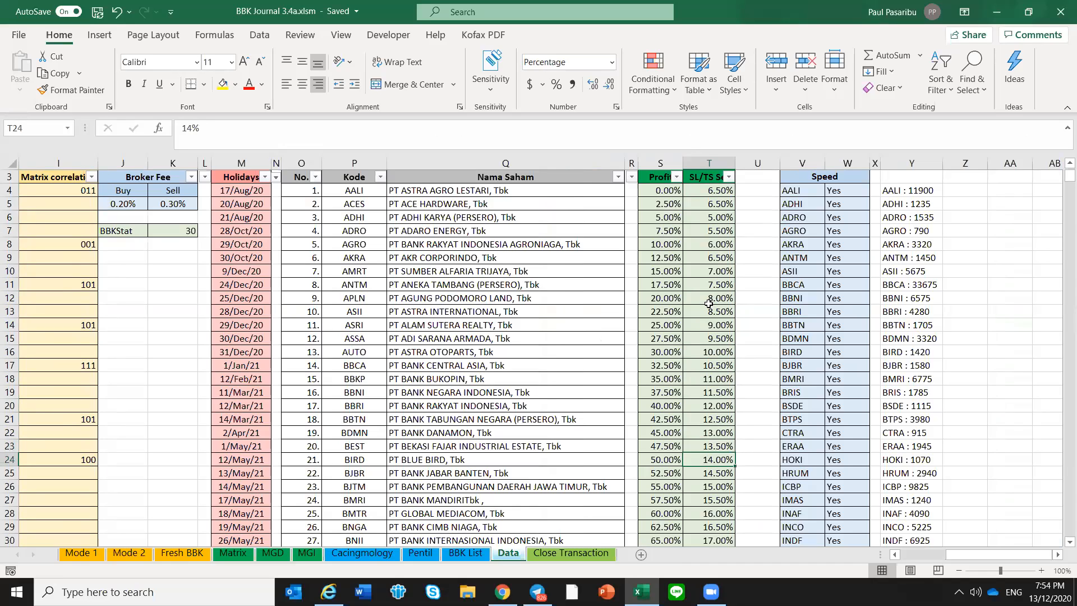
{"action": "key", "text": "Down"}
{"action": "key", "text": "Down"}
{"action": "key", "text": "Down"}
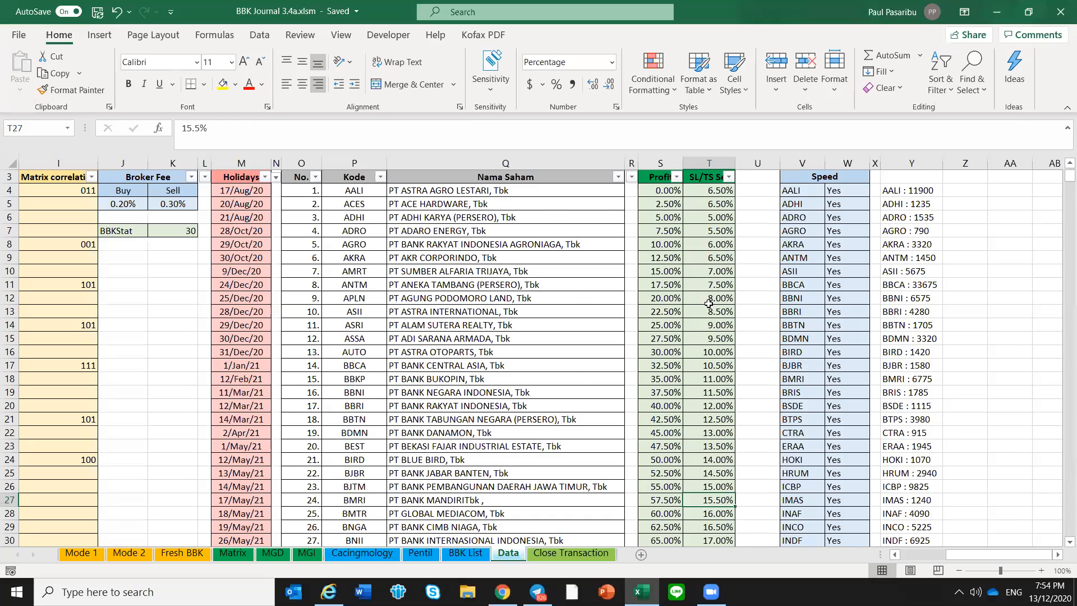
{"action": "key", "text": "Down"}
{"action": "key", "text": "Down"}
{"action": "key", "text": "Down"}
{"action": "key", "text": "Down"}
{"action": "key", "text": "Down"}
{"action": "key", "text": "Down"}
{"action": "key", "text": "Down"}
{"action": "key", "text": "Down"}
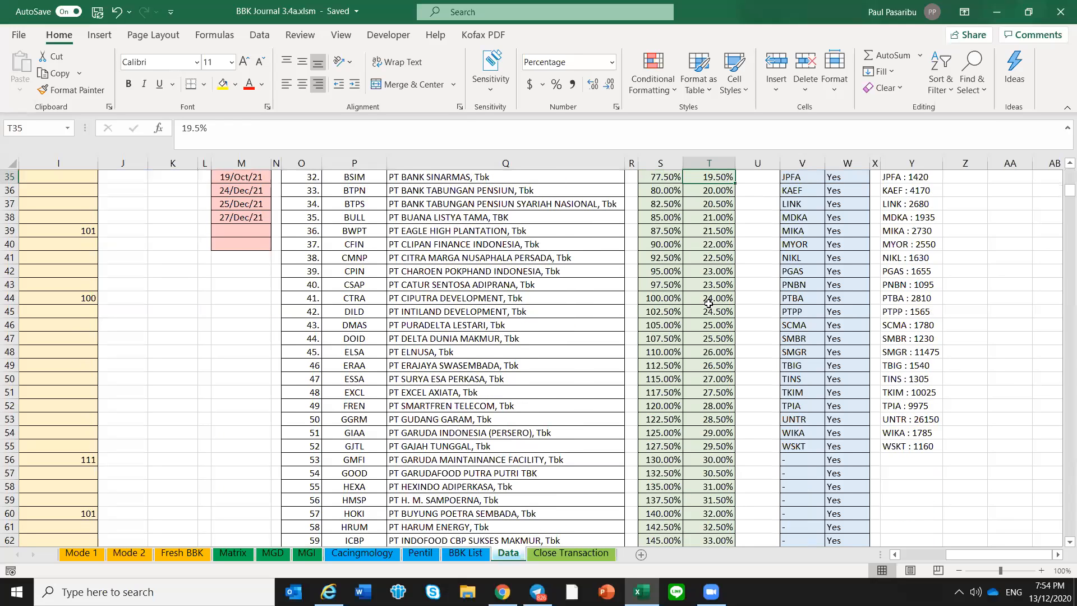
{"action": "key", "text": "ctrl+Up"}
{"action": "key", "text": "ctrl+Up"}
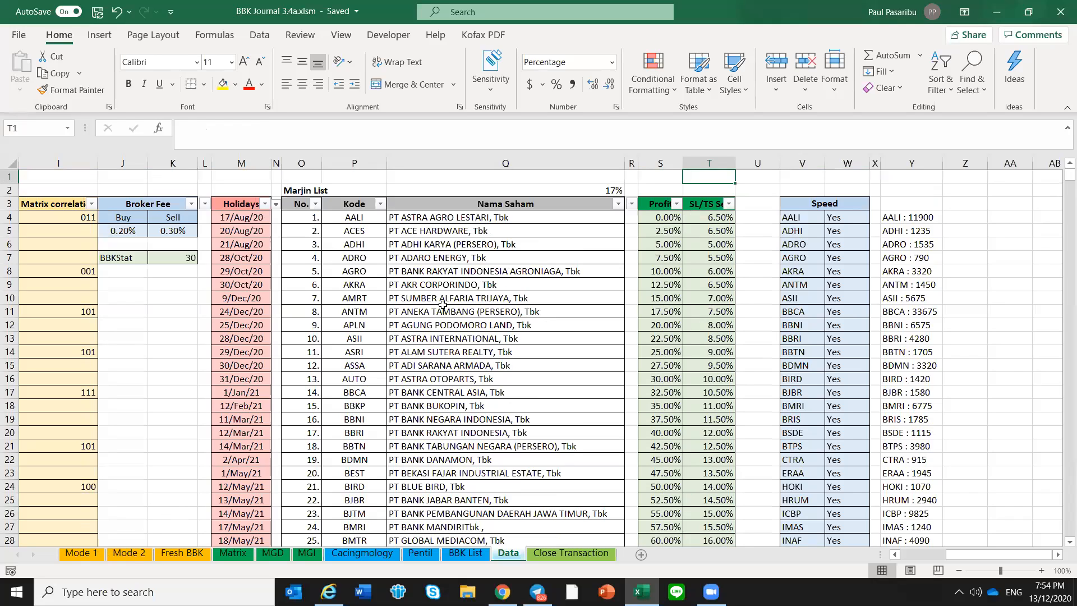
{"action": "key", "text": "Down"}
{"action": "key", "text": "Down"}
{"action": "key", "text": "Down"}
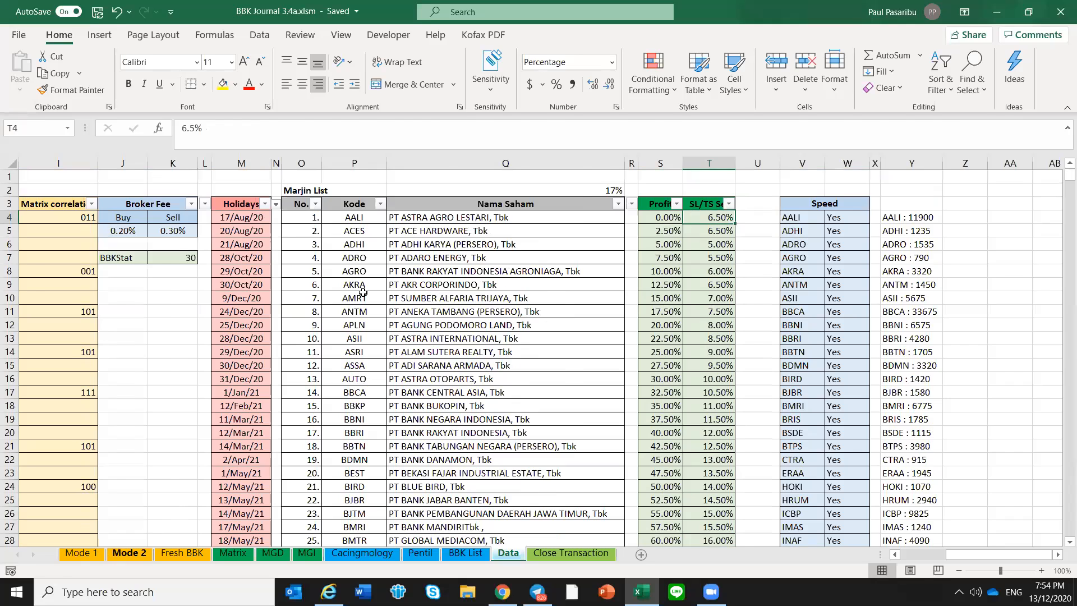
Review the Mode 1 positions again and return to the 8 December rows on the BBK List sheet
{"action": "key", "text": "ctrl+Page_Up"}
{"action": "key", "text": "ctrl+Page_Up"}
{"action": "key", "text": "ctrl+Page_Up"}
{"action": "key", "text": "ctrl+Page_Up"}
{"action": "key", "text": "ctrl+Page_Up"}
{"action": "key", "text": "ctrl+Page_Up"}
{"action": "key", "text": "ctrl+Page_Up"}
{"action": "key", "text": "ctrl+Page_Up"}
{"action": "key", "text": "ctrl+Page_Up"}
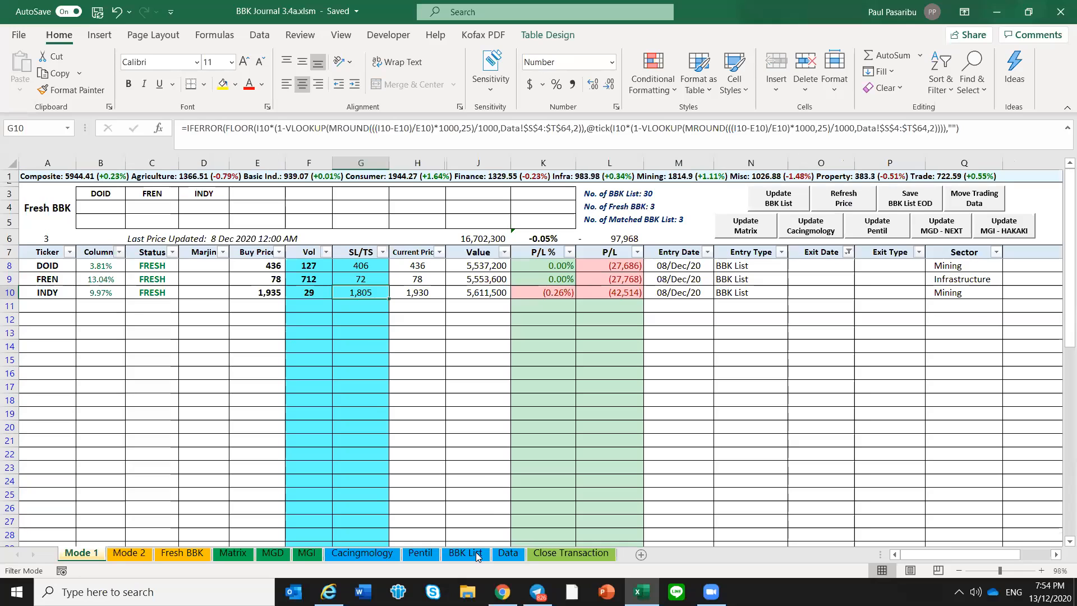
{"action": "key", "text": "ctrl+Page_Down"}
{"action": "key", "text": "ctrl+Page_Down"}
{"action": "key", "text": "ctrl+Page_Down"}
{"action": "key", "text": "ctrl+Page_Down"}
{"action": "key", "text": "ctrl+Page_Down"}
{"action": "key", "text": "ctrl+Page_Down"}
{"action": "key", "text": "ctrl+Page_Down"}
{"action": "key", "text": "ctrl+Page_Down"}
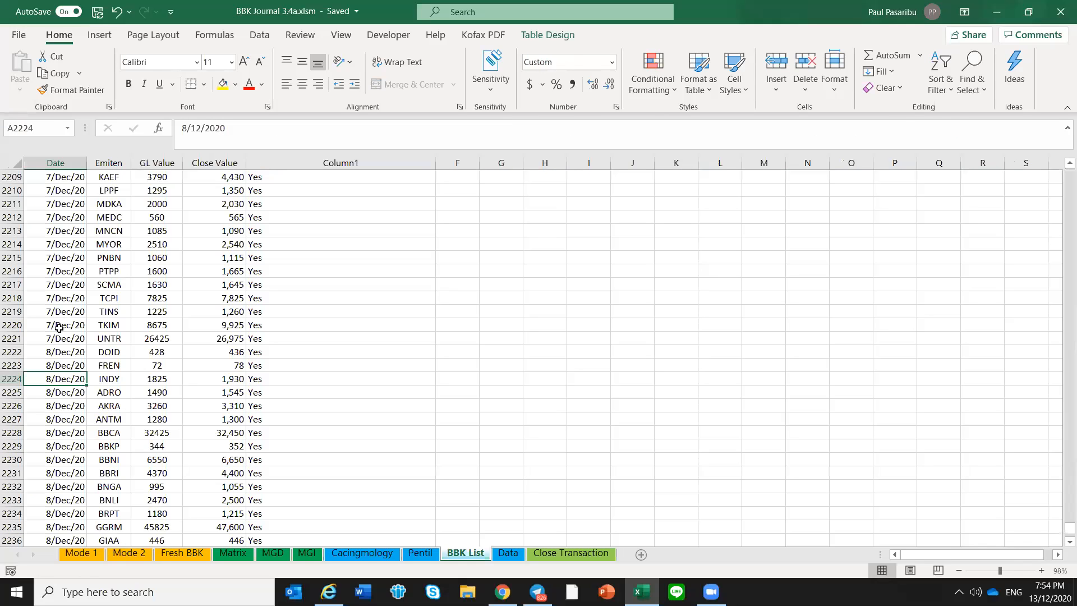
Review the 8 December rows on the BBK List sheet down to the last entry, UNTR, and select the first empty row
{"action": "left_click_drag", "start_coordinate": [60, 325], "coordinate": [61, 338]}
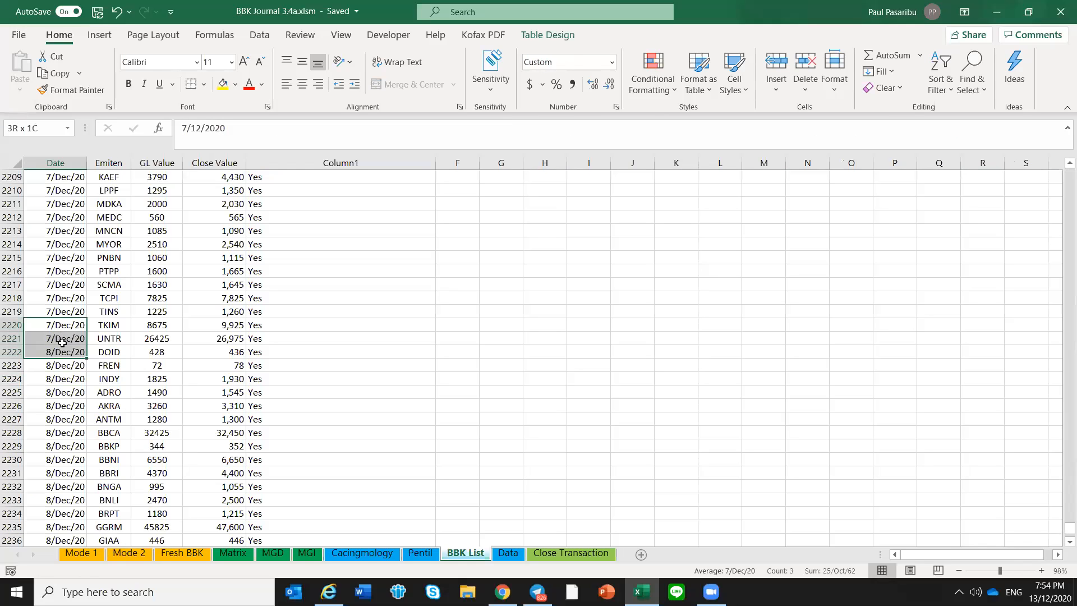
{"action": "scroll", "coordinate": [64, 362], "scroll_direction": "down", "scroll_amount": 8}
{"action": "scroll", "coordinate": [70, 384], "scroll_direction": "down", "scroll_amount": 1}
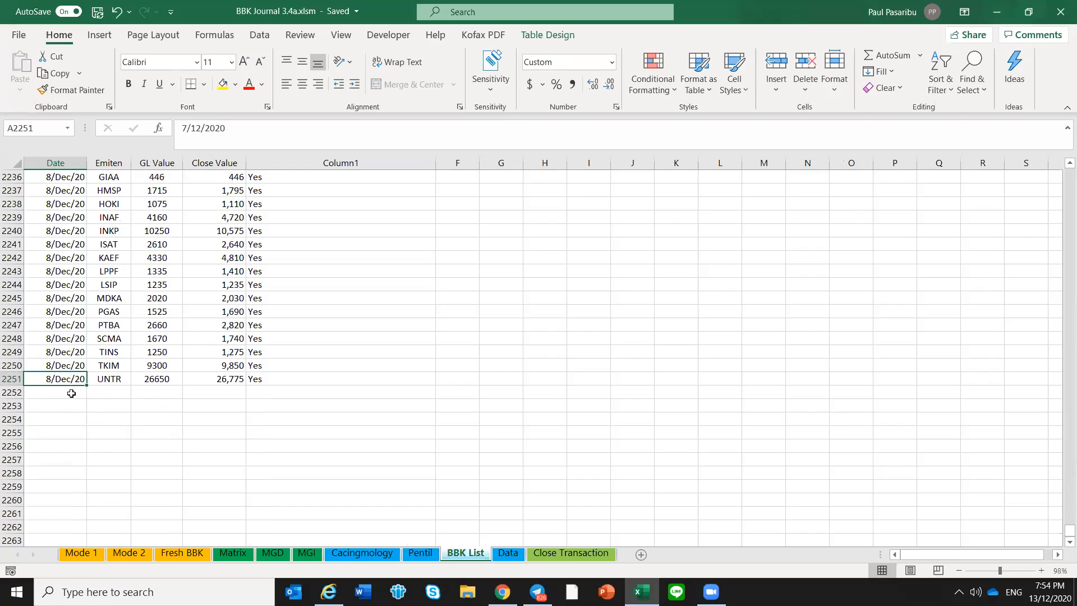
{"action": "left_click", "coordinate": [71, 391]}
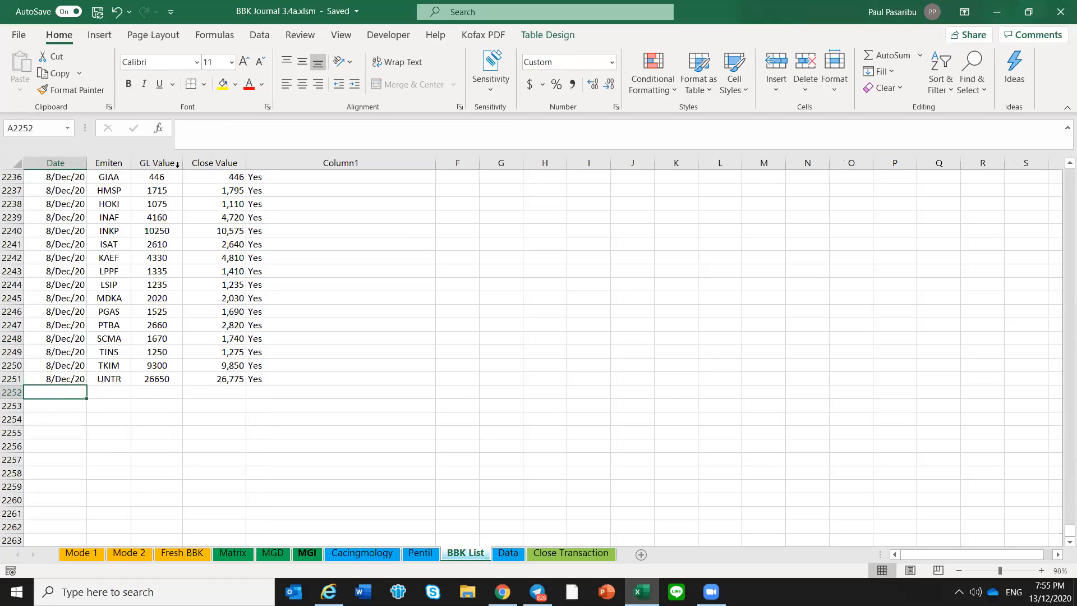
Replace the TODAY formula in cell B1 of the Data sheet with the date 8-Dec
{"action": "key", "text": "ctrl+Page_Down"}
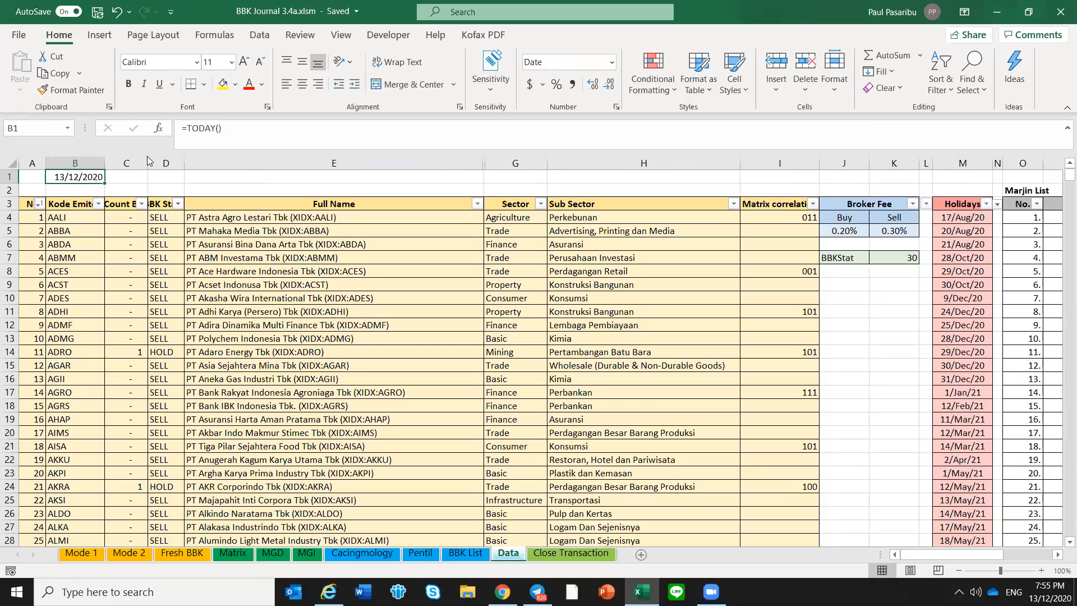
{"action": "left_click_drag", "start_coordinate": [228, 129], "coordinate": [167, 133]}
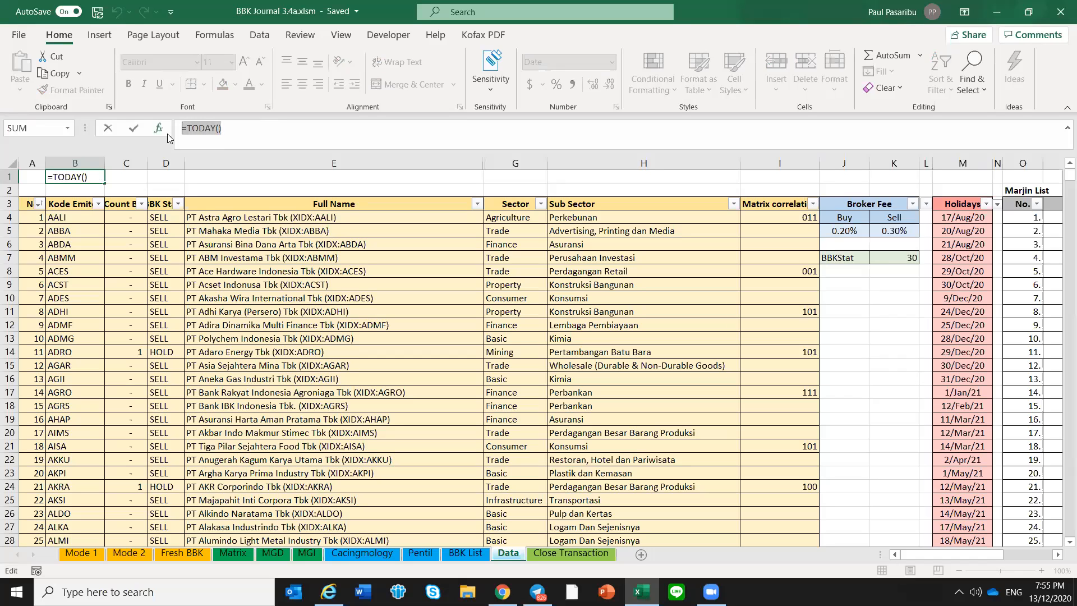
{"action": "type", "text": "8-dec"}
{"action": "key", "text": "Return"}
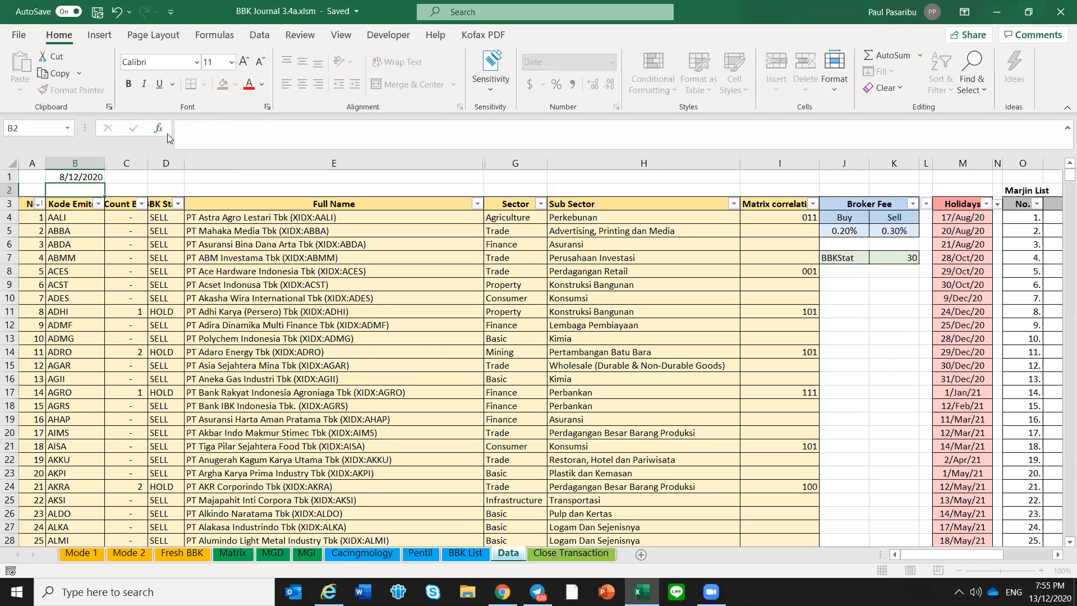
{"action": "left_click", "coordinate": [176, 226]}
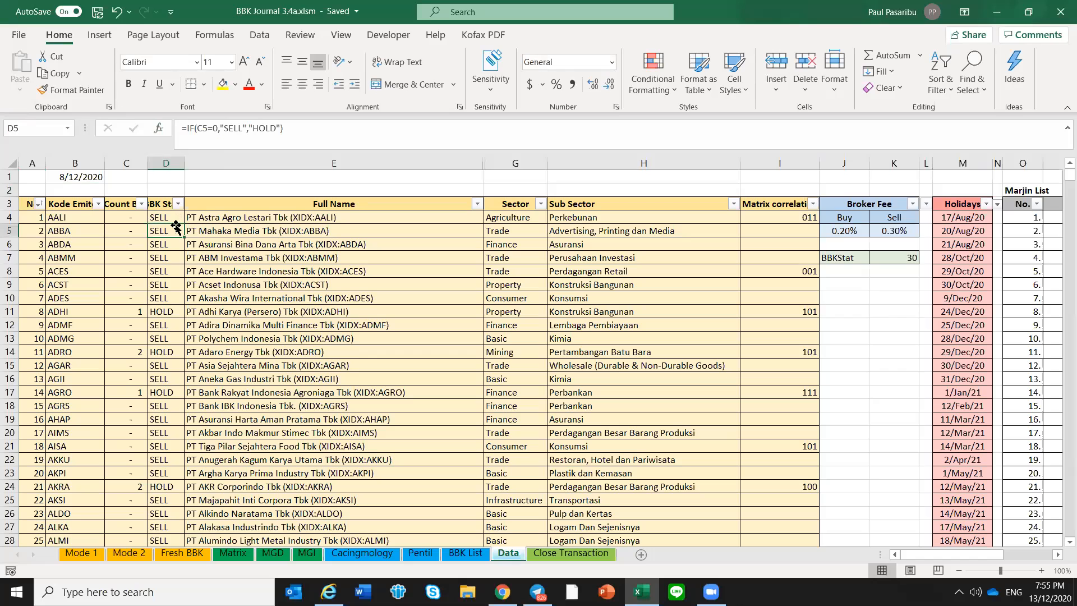
Review the DOID, FREN and INDY positions and their SL/TS values on the Mode 1 sheet
{"action": "left_click", "coordinate": [99, 555]}
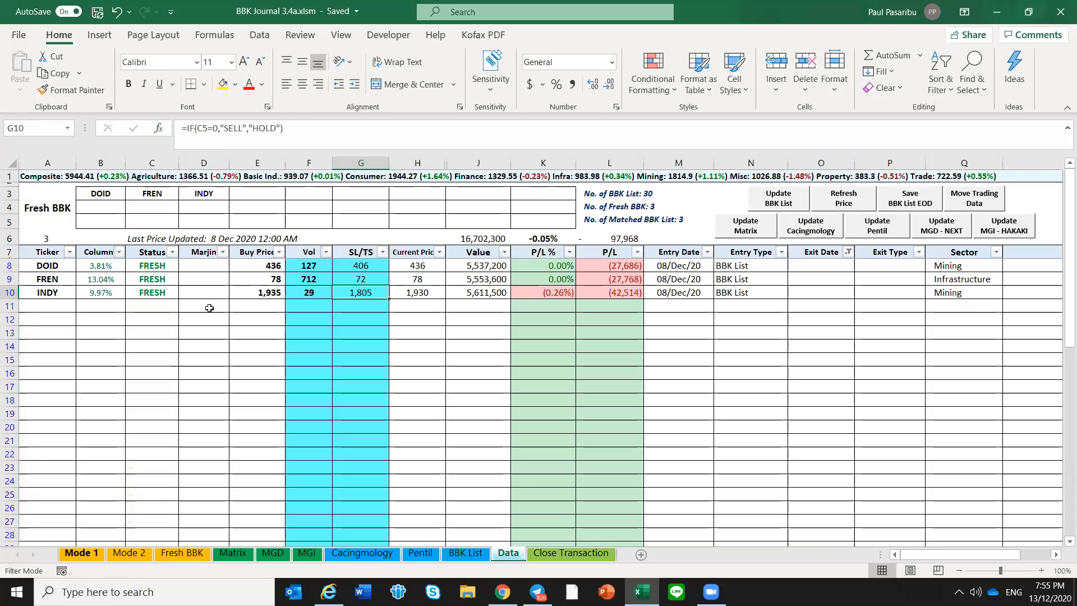
{"action": "left_click", "coordinate": [178, 310]}
{"action": "left_click", "coordinate": [236, 303]}
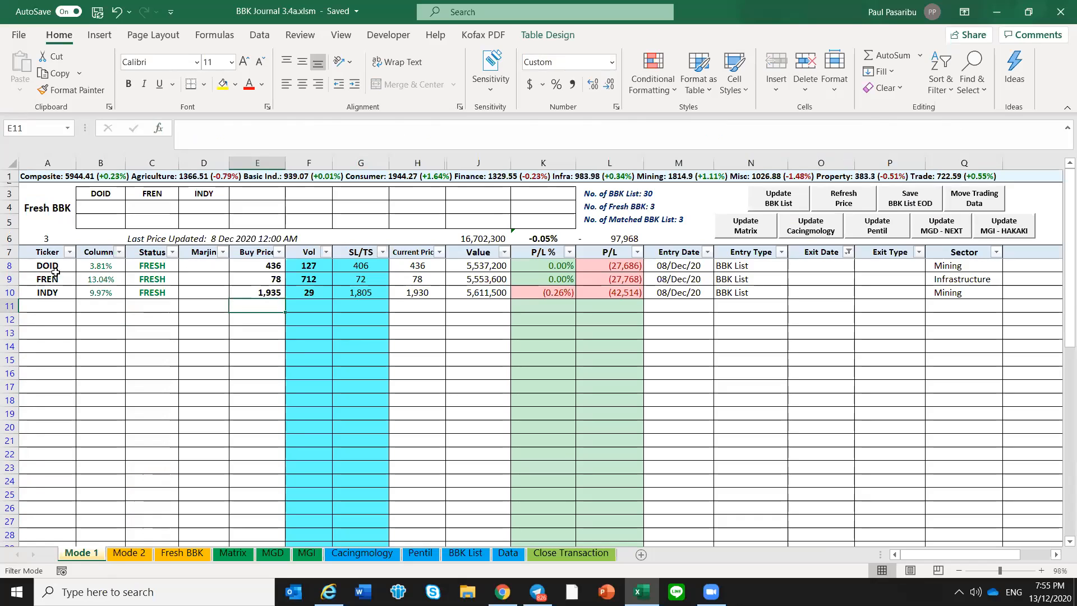
{"action": "left_click_drag", "start_coordinate": [54, 264], "coordinate": [52, 288]}
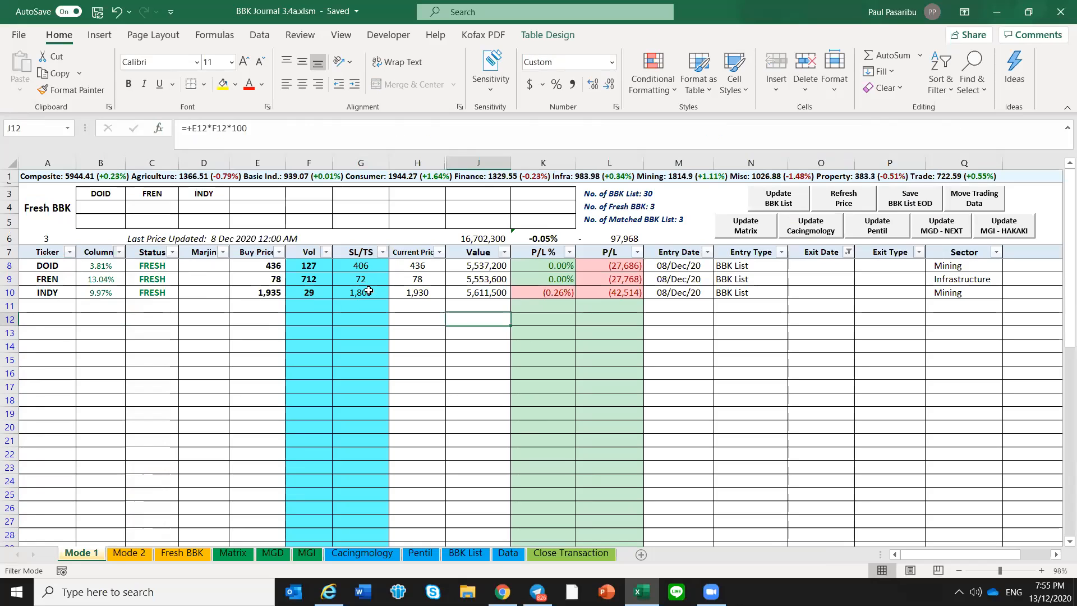
{"action": "left_click_drag", "start_coordinate": [360, 265], "coordinate": [369, 291]}
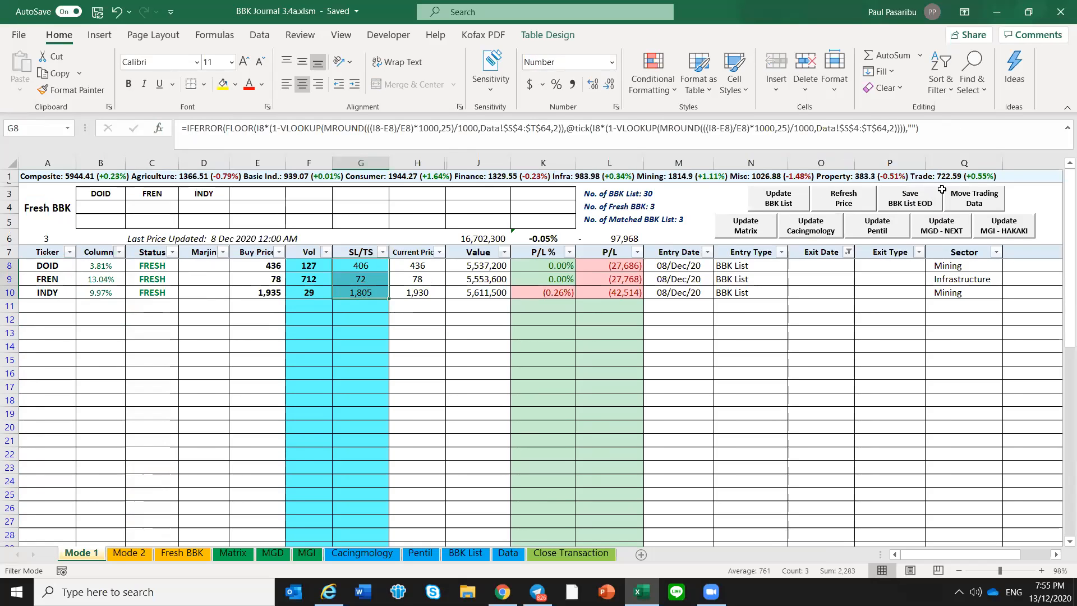
{"action": "left_click", "coordinate": [183, 319]}
{"action": "left_click", "coordinate": [145, 320]}
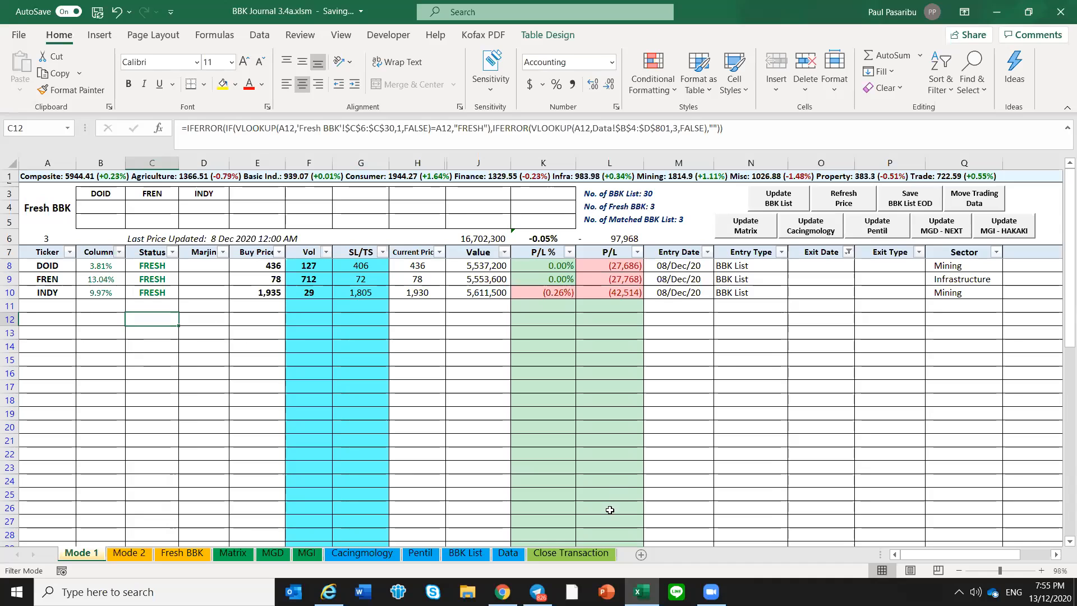
{"action": "key", "text": "Right"}
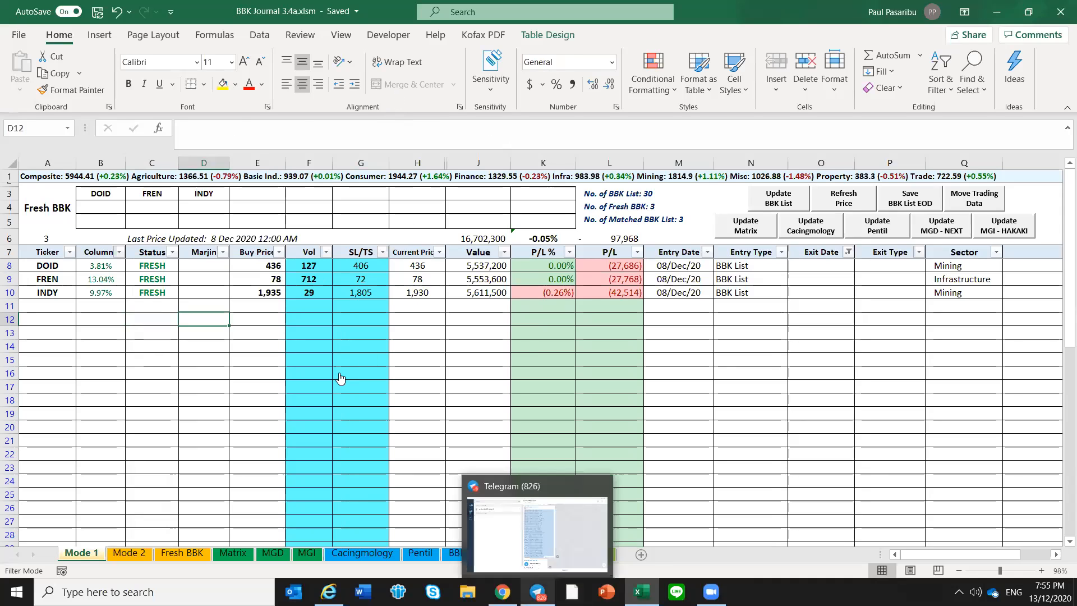
Switch to Telegram and jump to the 9 December 2020 messages in the Neo BBK DML Channel
{"action": "key", "text": "alt+Tab"}
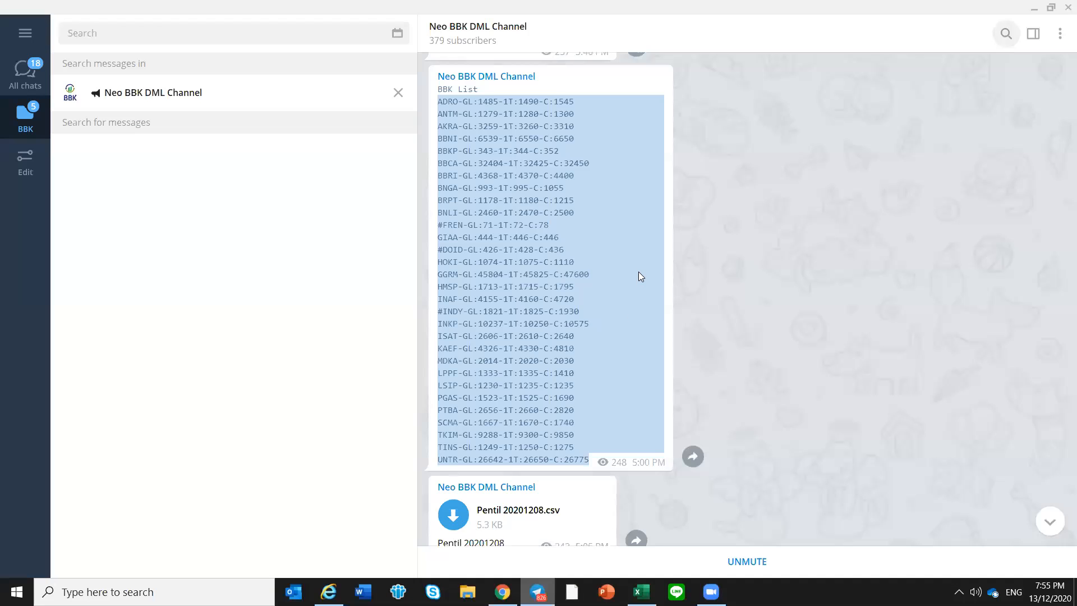
{"action": "left_click", "coordinate": [1007, 35]}
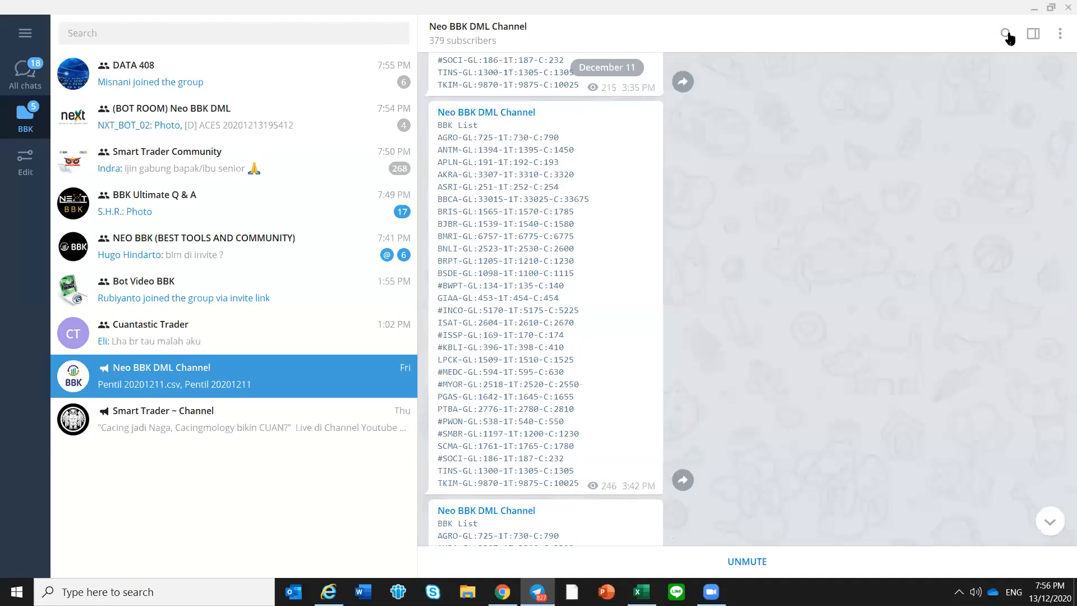
{"action": "left_click", "coordinate": [1007, 35]}
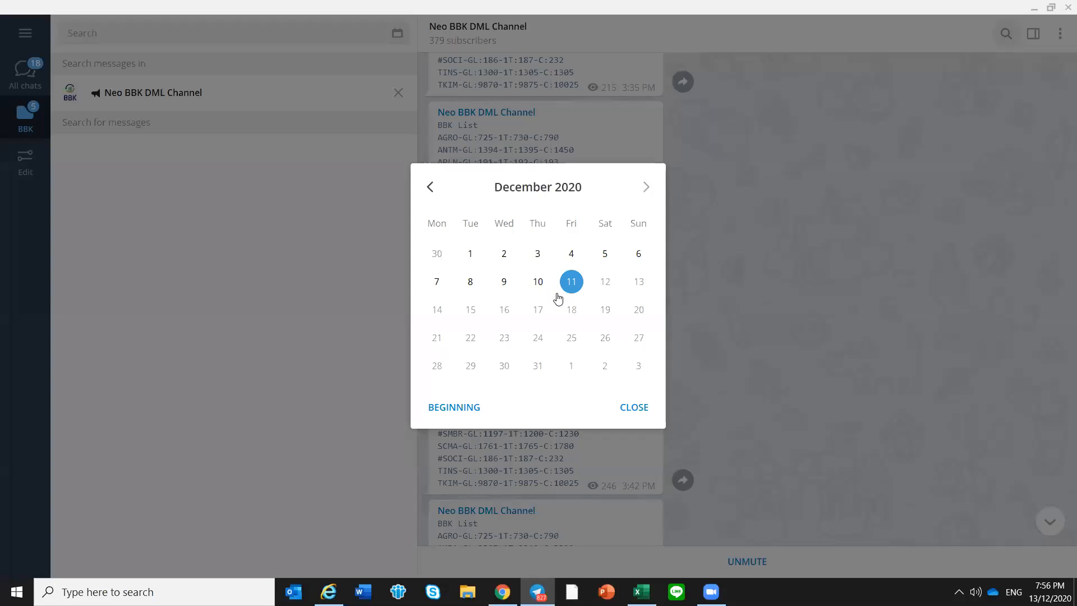
{"action": "left_click", "coordinate": [504, 282]}
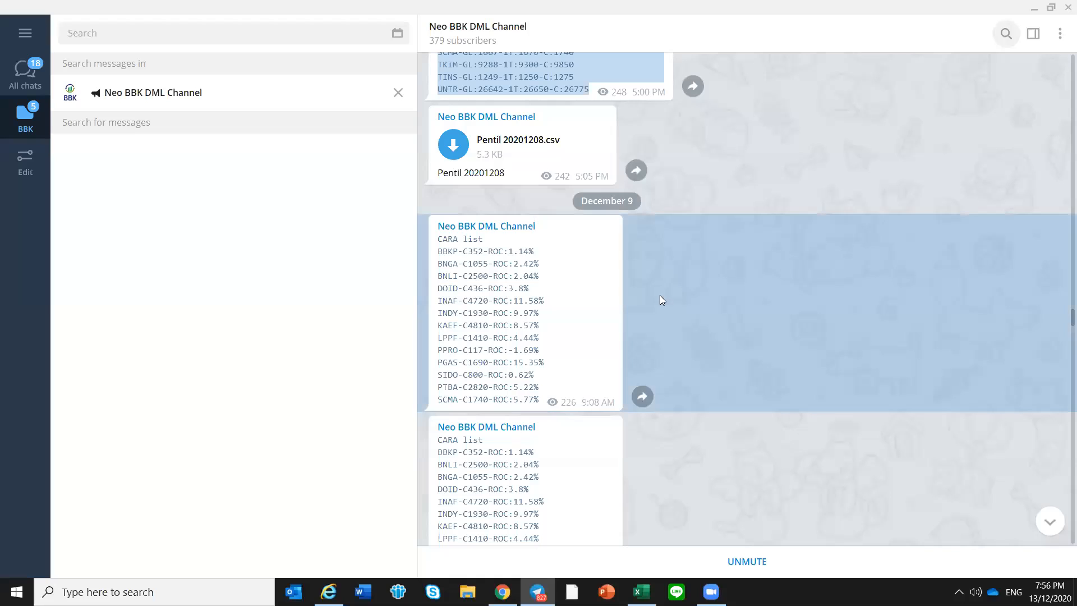
Find the 9:30 AM BBK List message, copy its entries from ADRO to UNTR, and return to the Mode 1 sheet in Excel
{"action": "scroll", "coordinate": [533, 300], "scroll_direction": "down", "scroll_amount": 5}
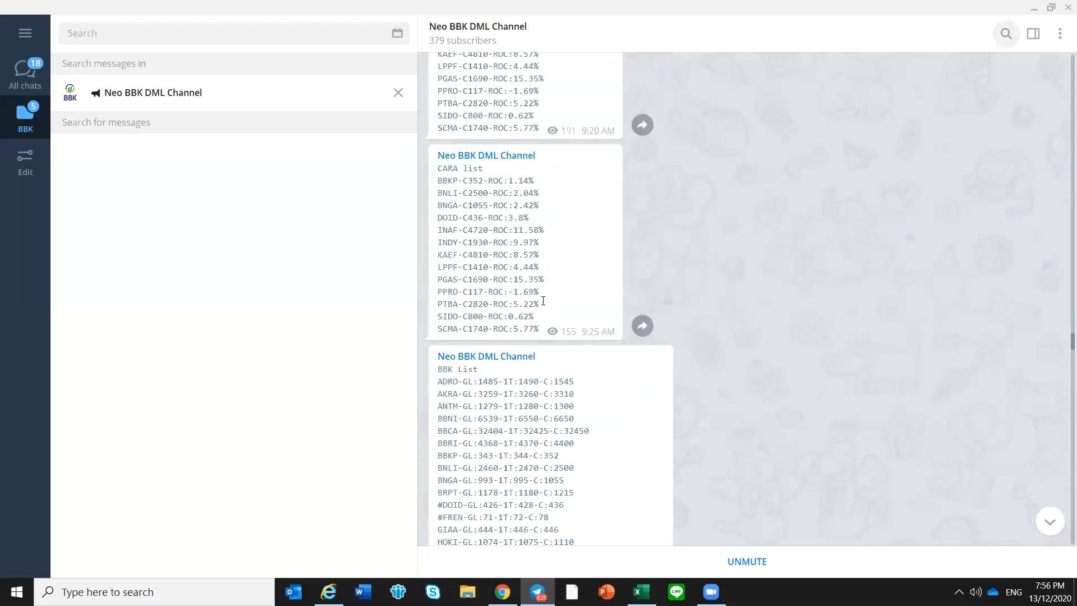
{"action": "scroll", "coordinate": [490, 285], "scroll_direction": "down", "scroll_amount": 3}
{"action": "scroll", "coordinate": [439, 254], "scroll_direction": "down", "scroll_amount": 1}
{"action": "left_click_drag", "start_coordinate": [438, 247], "coordinate": [494, 432]}
{"action": "left_click_drag", "start_coordinate": [509, 530], "coordinate": [590, 495]}
{"action": "scroll", "coordinate": [548, 493], "scroll_direction": "down", "scroll_amount": 2}
{"action": "right_click", "coordinate": [565, 376]}
{"action": "left_click", "coordinate": [580, 390]}
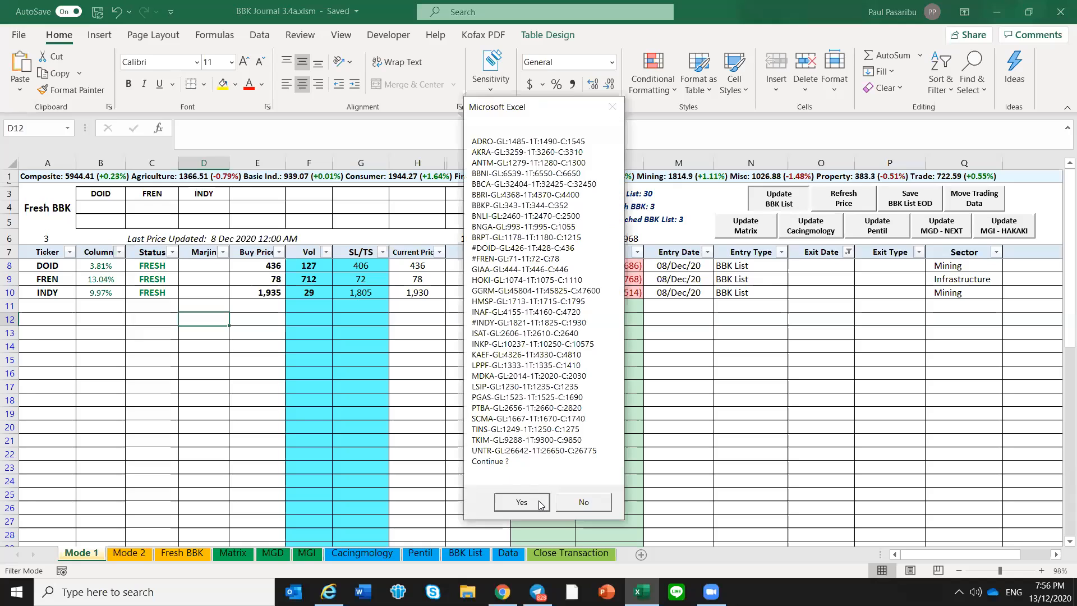
{"action": "left_click", "coordinate": [539, 499]}
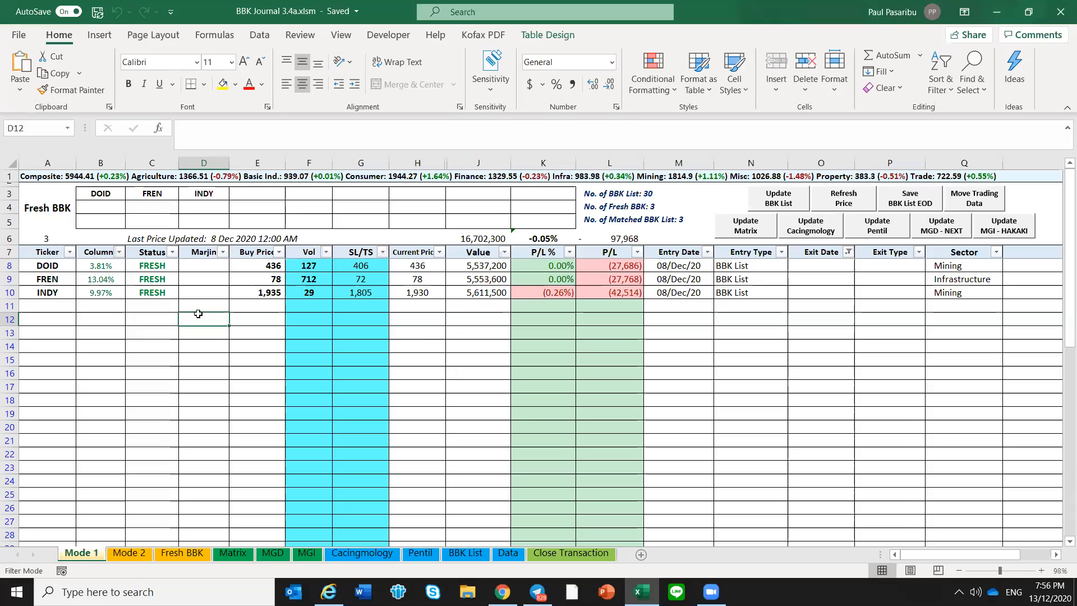
{"action": "left_click", "coordinate": [104, 306]}
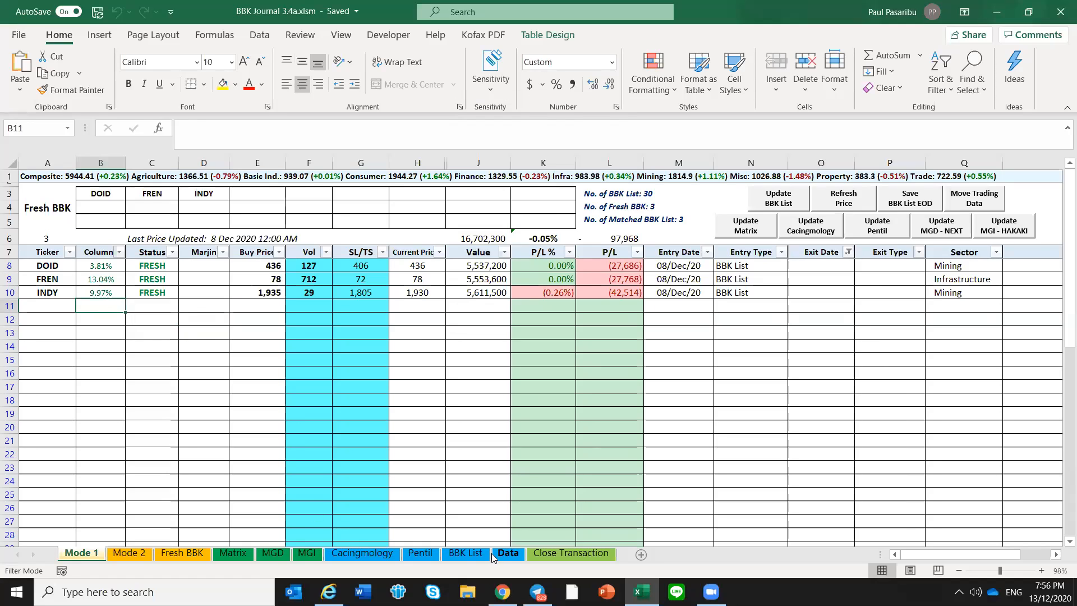
Set the date in cell B1 of the Data sheet to 9/12/2020 and return to the Mode 1 sheet
{"action": "left_click", "coordinate": [508, 554]}
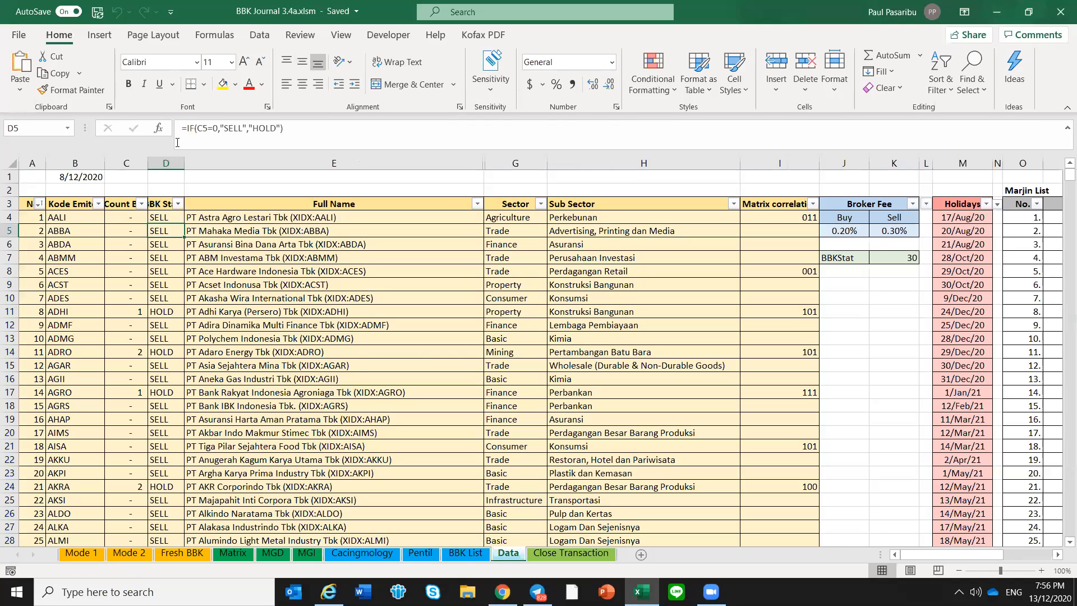
{"action": "left_click", "coordinate": [81, 176]}
{"action": "type", "text": "9/12/2020"}
{"action": "key", "text": "Return"}
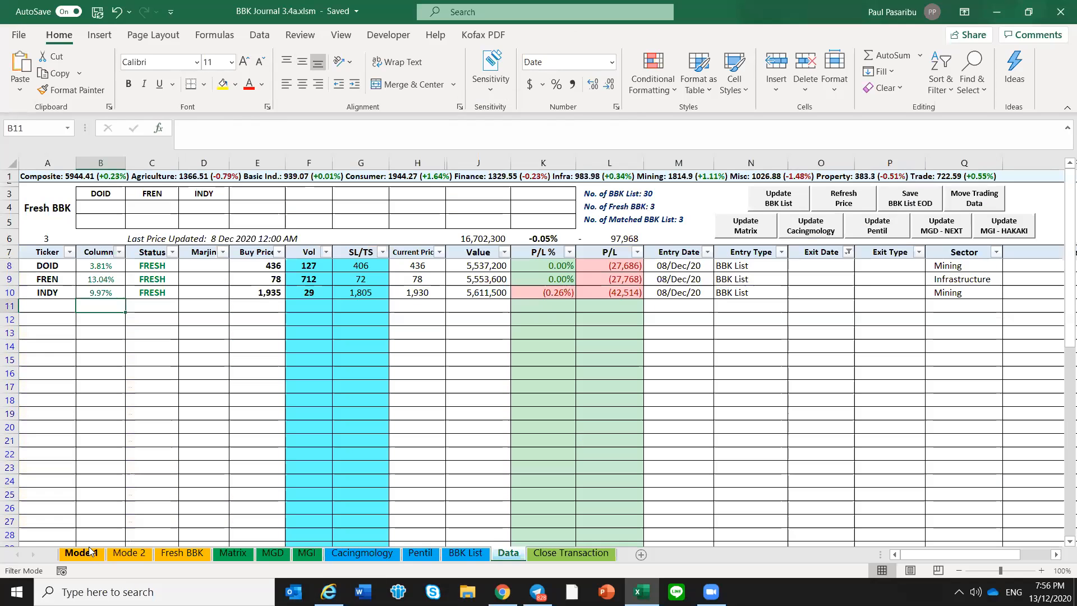
{"action": "left_click", "coordinate": [202, 344]}
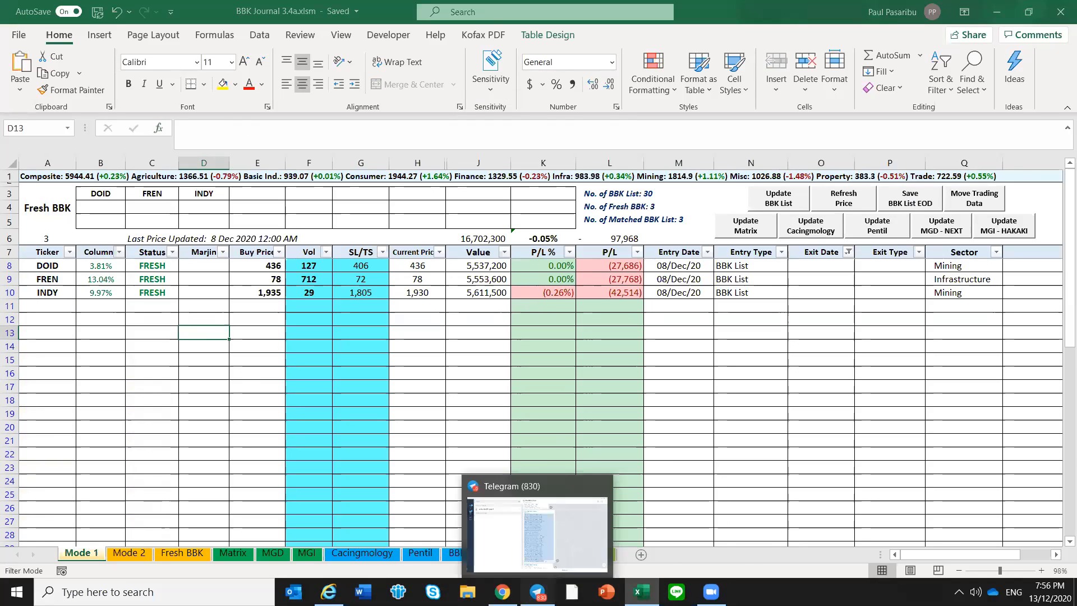
Switch to Telegram, copy the selected 9:30 AM BBK List entries again, and switch back to the Mode 1 sheet in Excel
{"action": "left_click", "coordinate": [538, 592]}
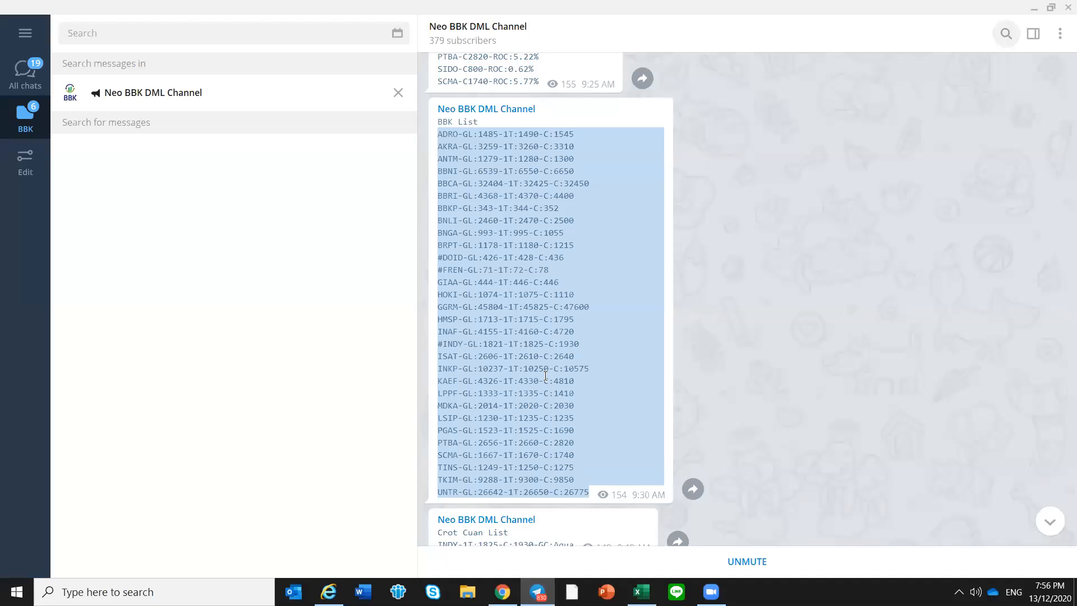
{"action": "scroll", "coordinate": [546, 370], "scroll_direction": "up", "scroll_amount": 3}
{"action": "scroll", "coordinate": [546, 370], "scroll_direction": "down", "scroll_amount": 2}
{"action": "scroll", "coordinate": [546, 370], "scroll_direction": "down", "scroll_amount": 1}
{"action": "scroll", "coordinate": [546, 370], "scroll_direction": "up", "scroll_amount": 1}
{"action": "right_click", "coordinate": [546, 316]}
{"action": "left_click", "coordinate": [568, 334]}
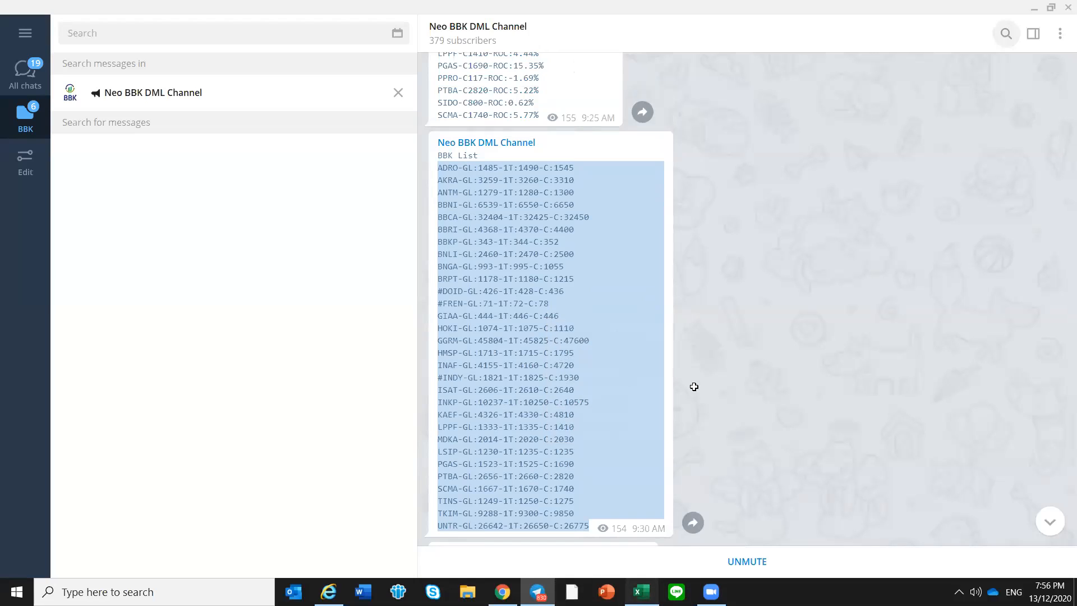
{"action": "key", "text": "alt+Tab"}
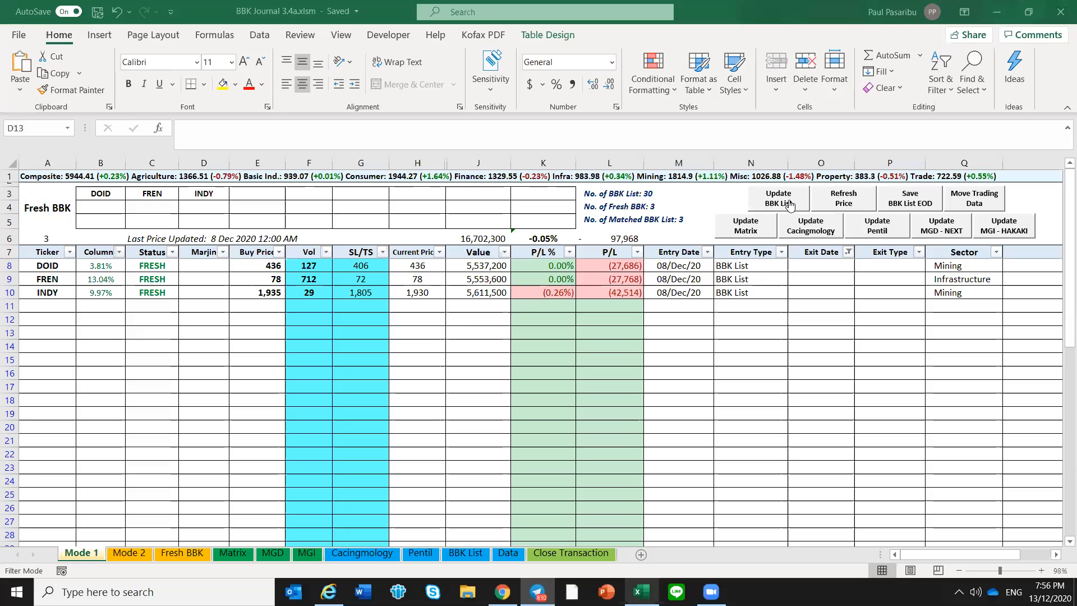
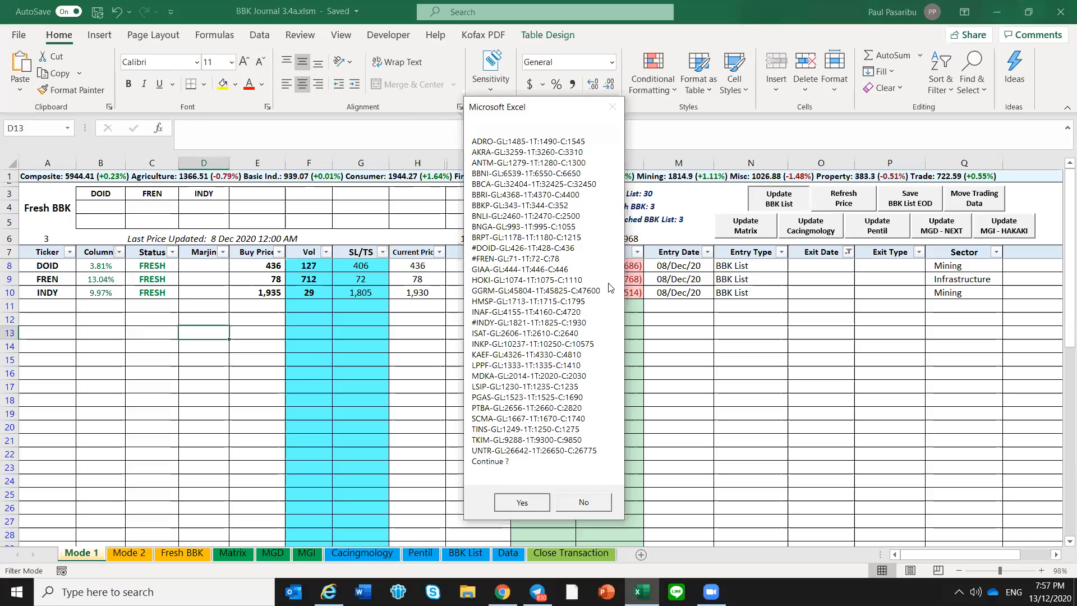
Confirm the pending BBK List update, examine the fresh entries in Telegram's December 9, 9:30 AM BBK List, and return to Excel
{"action": "key", "text": "Return"}
{"action": "key", "text": "alt+Tab"}
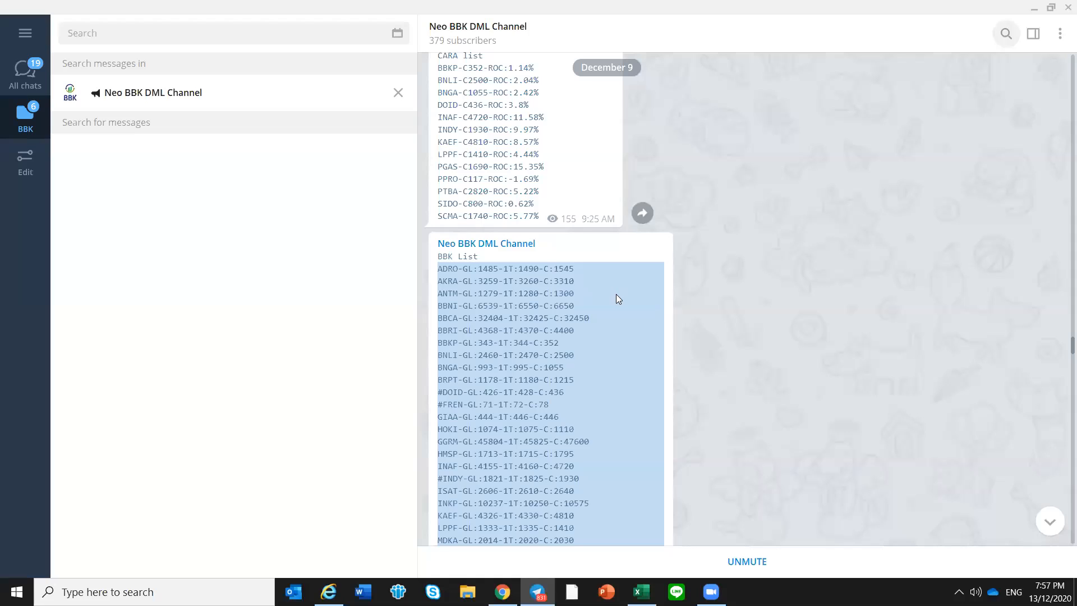
{"action": "scroll", "coordinate": [618, 299], "scroll_direction": "down", "scroll_amount": 1}
{"action": "scroll", "coordinate": [442, 224], "scroll_direction": "down", "scroll_amount": 4}
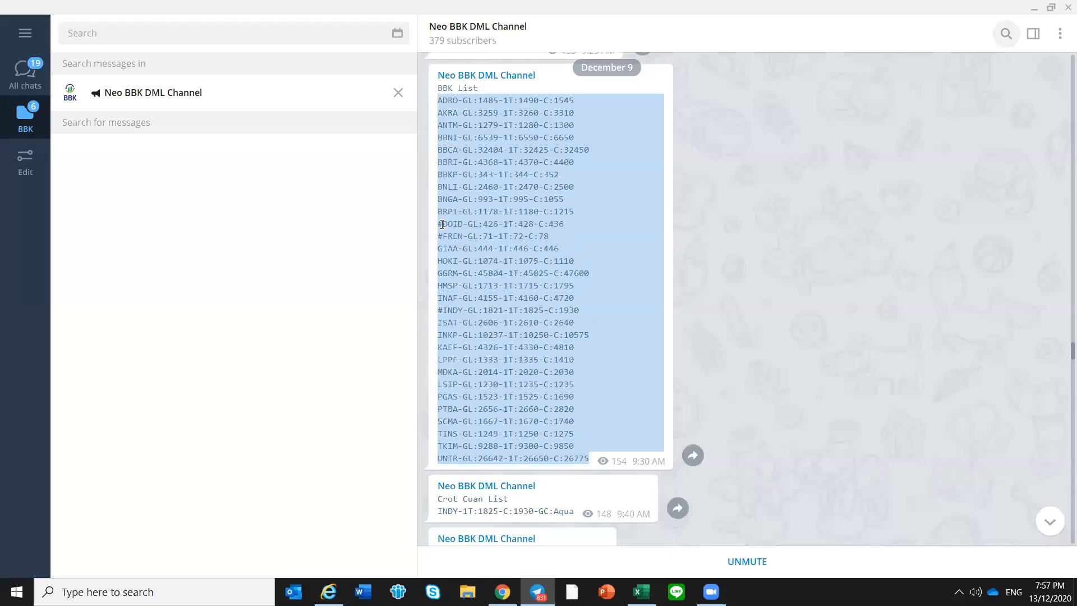
{"action": "left_click_drag", "start_coordinate": [442, 224], "coordinate": [448, 235]}
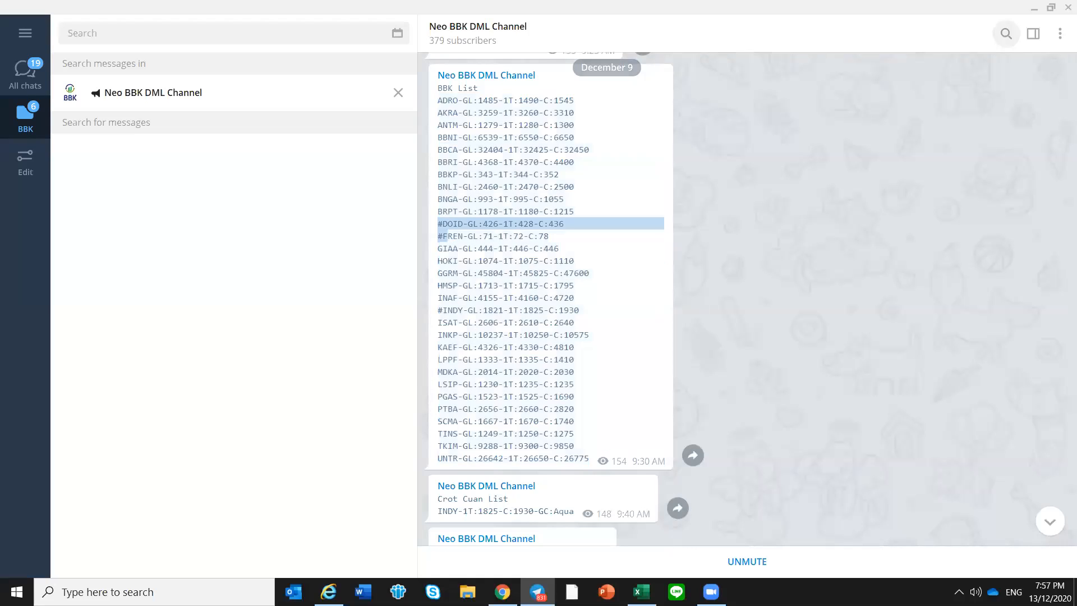
{"action": "left_click", "coordinate": [642, 592]}
{"action": "left_click", "coordinate": [642, 592]}
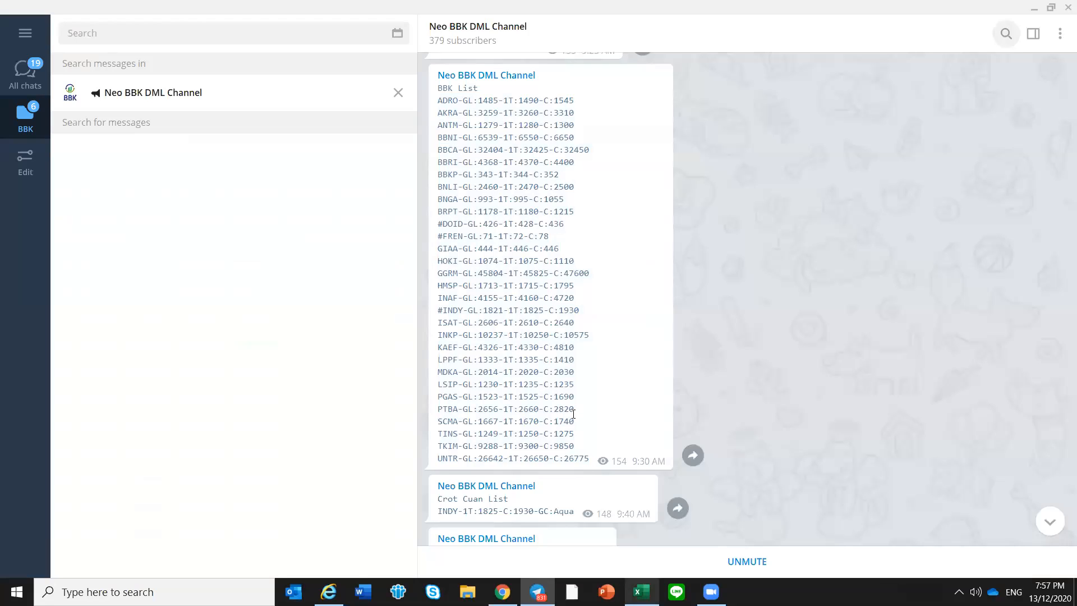
{"action": "scroll", "coordinate": [574, 415], "scroll_direction": "up", "scroll_amount": 1}
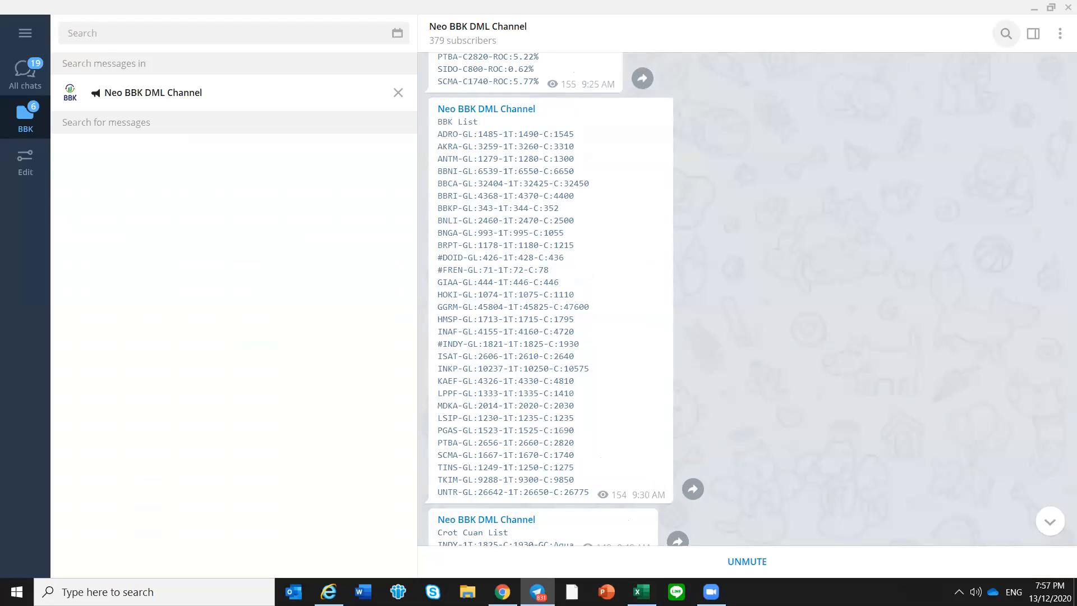
{"action": "left_click", "coordinate": [642, 592]}
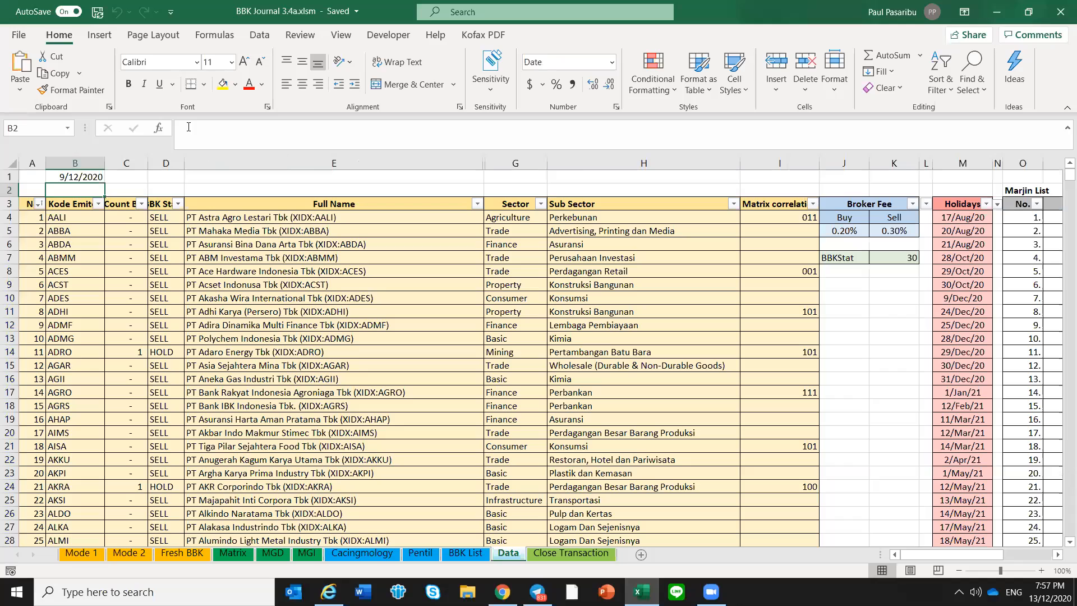
Set the date in cell B1 of the Data sheet to 10/12/2020
{"action": "key", "text": "Up"}
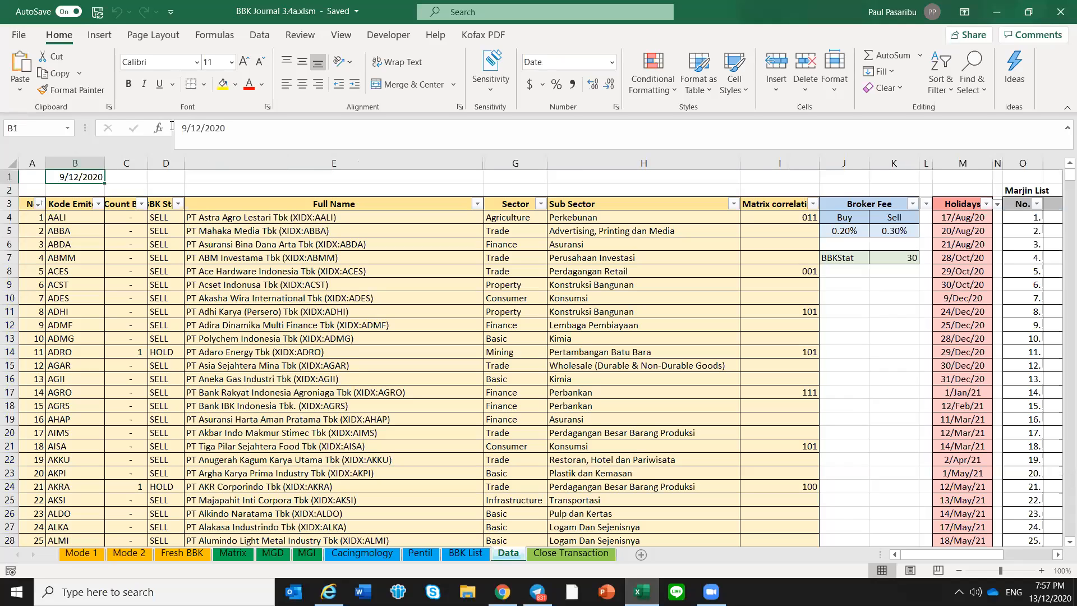
{"action": "left_click", "coordinate": [171, 125]}
{"action": "key", "text": "BackSpace"}
{"action": "type", "text": "10"}
{"action": "left_click", "coordinate": [371, 297]}
Switch to Telegram and jump to the 10 December 2020 messages in the Neo BBK DML Channel
{"action": "left_click", "coordinate": [538, 592]}
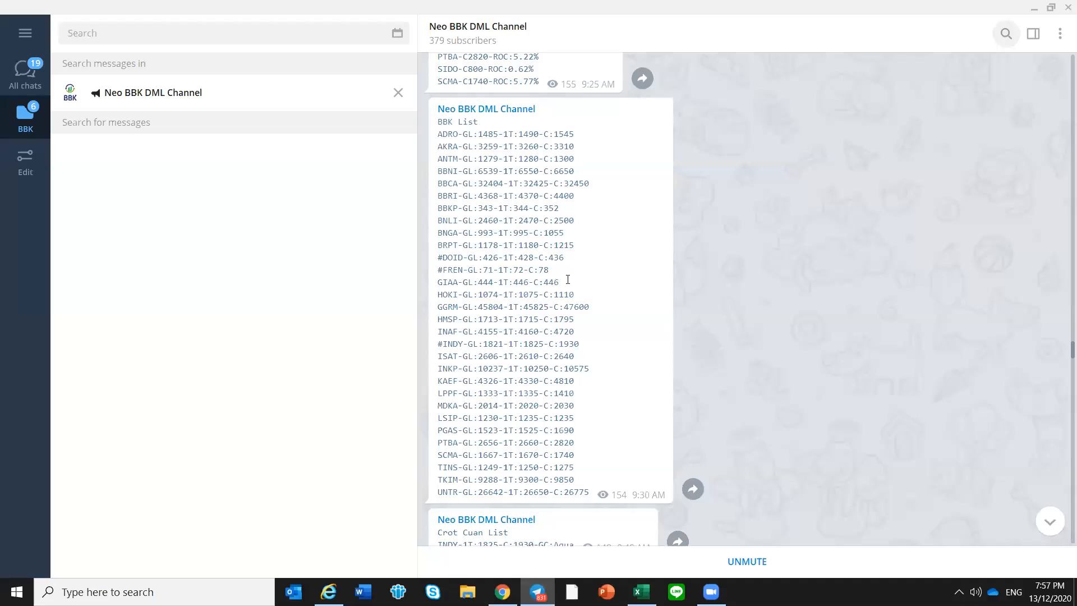
{"action": "scroll", "coordinate": [580, 282], "scroll_direction": "down", "scroll_amount": 4}
{"action": "scroll", "coordinate": [599, 258], "scroll_direction": "down", "scroll_amount": 1}
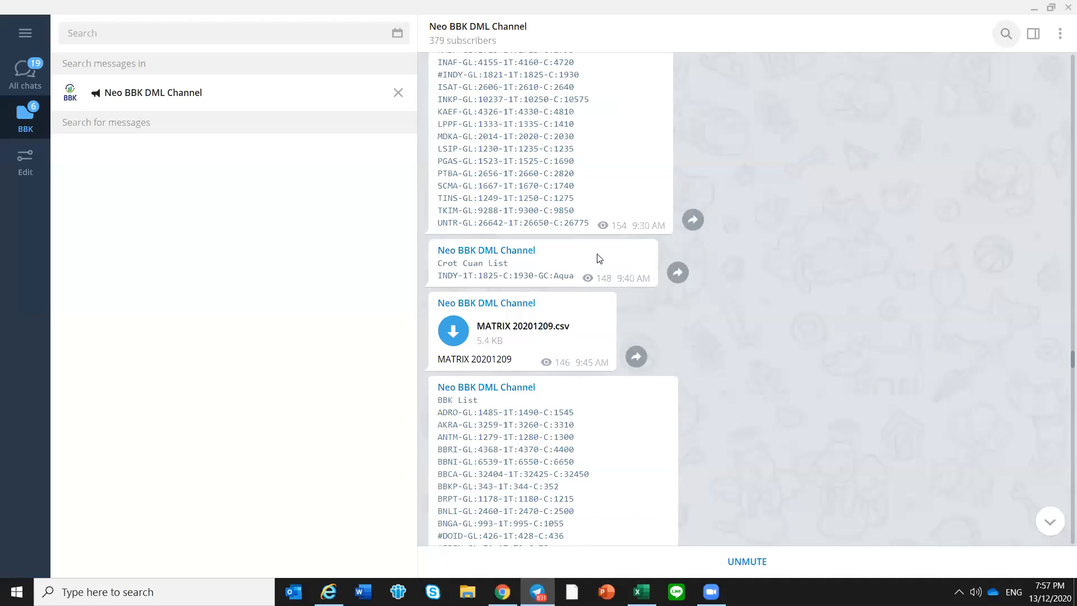
{"action": "scroll", "coordinate": [609, 272], "scroll_direction": "down", "scroll_amount": 5}
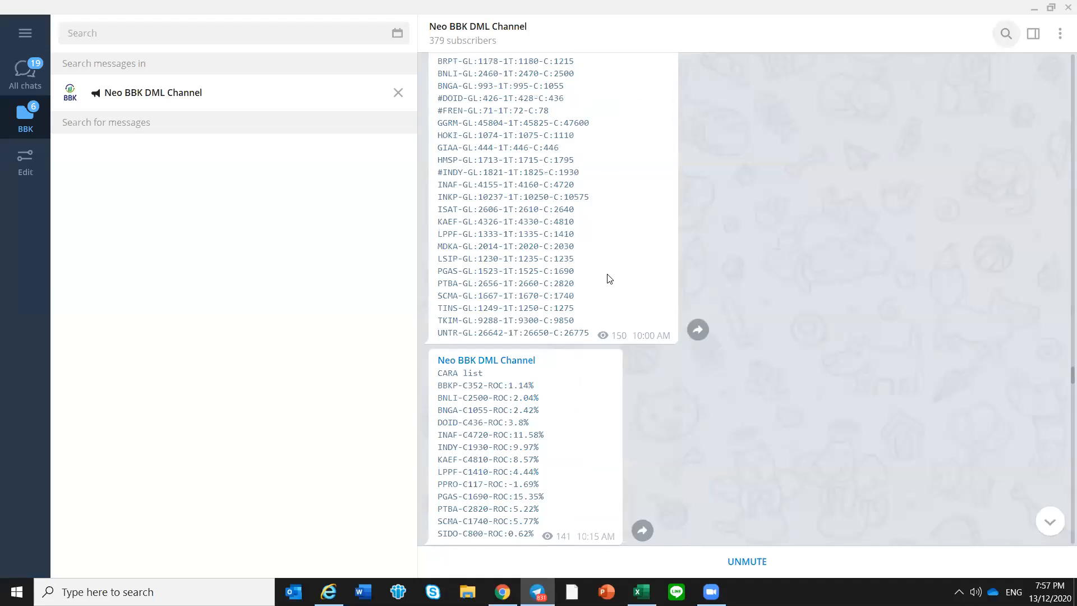
{"action": "scroll", "coordinate": [609, 279], "scroll_direction": "down", "scroll_amount": 5}
{"action": "scroll", "coordinate": [609, 283], "scroll_direction": "down", "scroll_amount": 7}
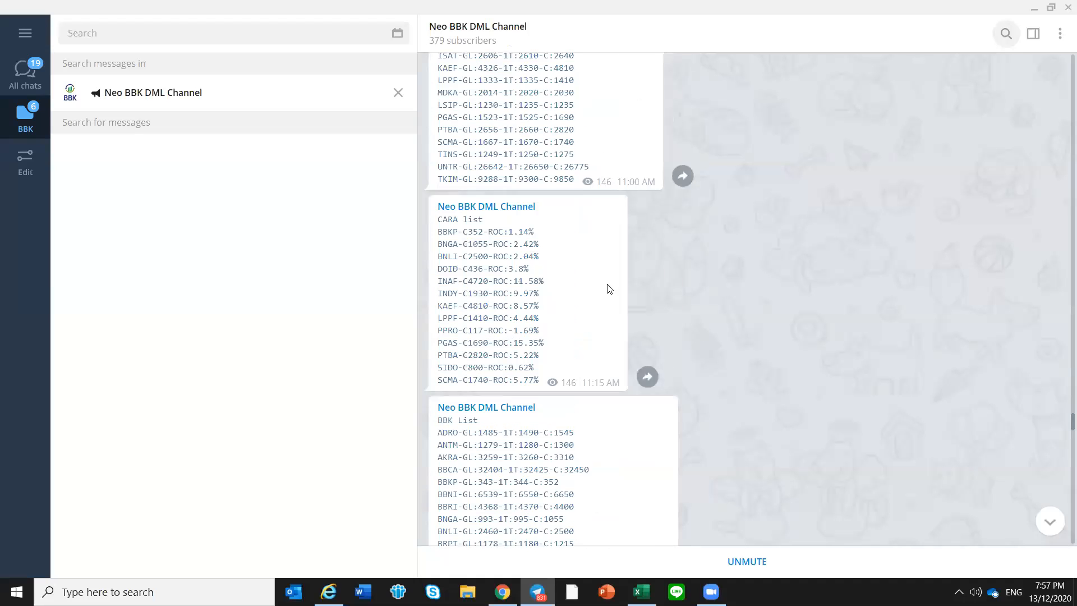
{"action": "scroll", "coordinate": [611, 287], "scroll_direction": "down", "scroll_amount": 8}
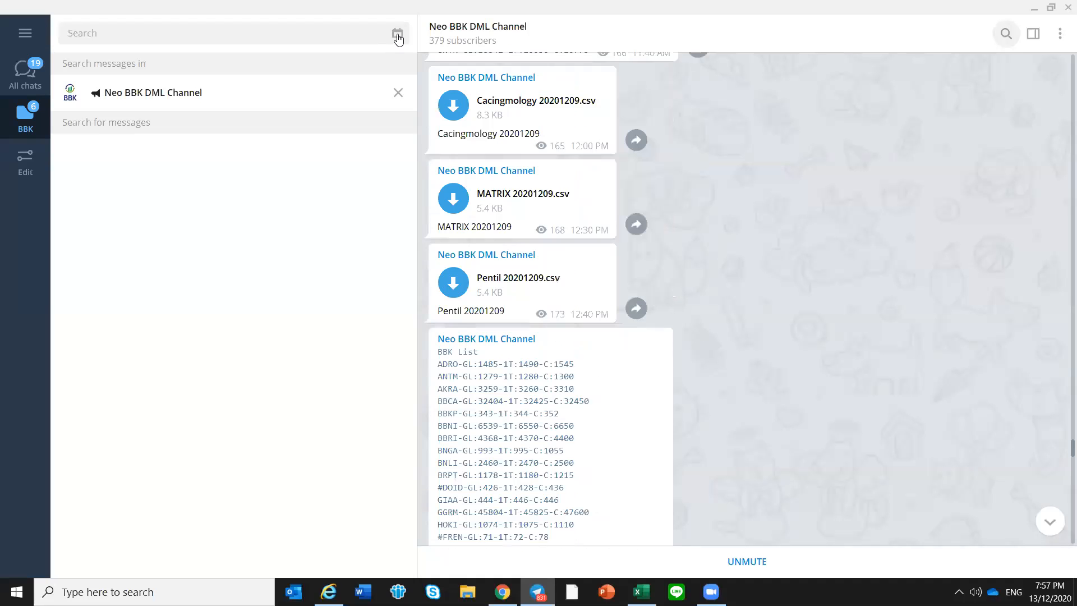
{"action": "left_click", "coordinate": [398, 34]}
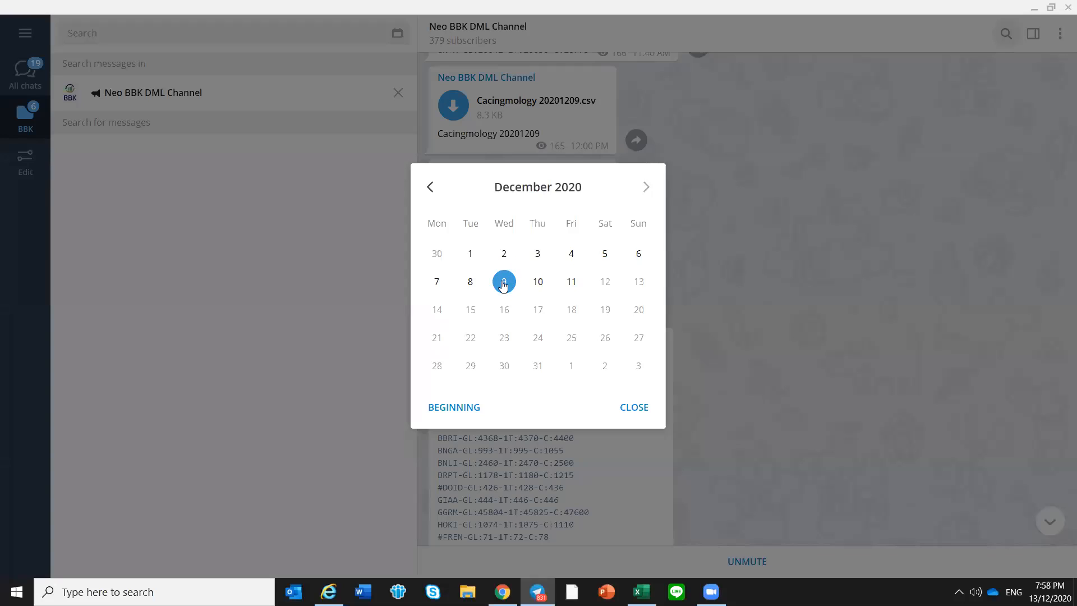
{"action": "left_click", "coordinate": [539, 281]}
Copy the 9:30 AM BBK List entries from ADRO to UNTR and switch back to Excel
{"action": "scroll", "coordinate": [446, 275], "scroll_direction": "down", "scroll_amount": 3}
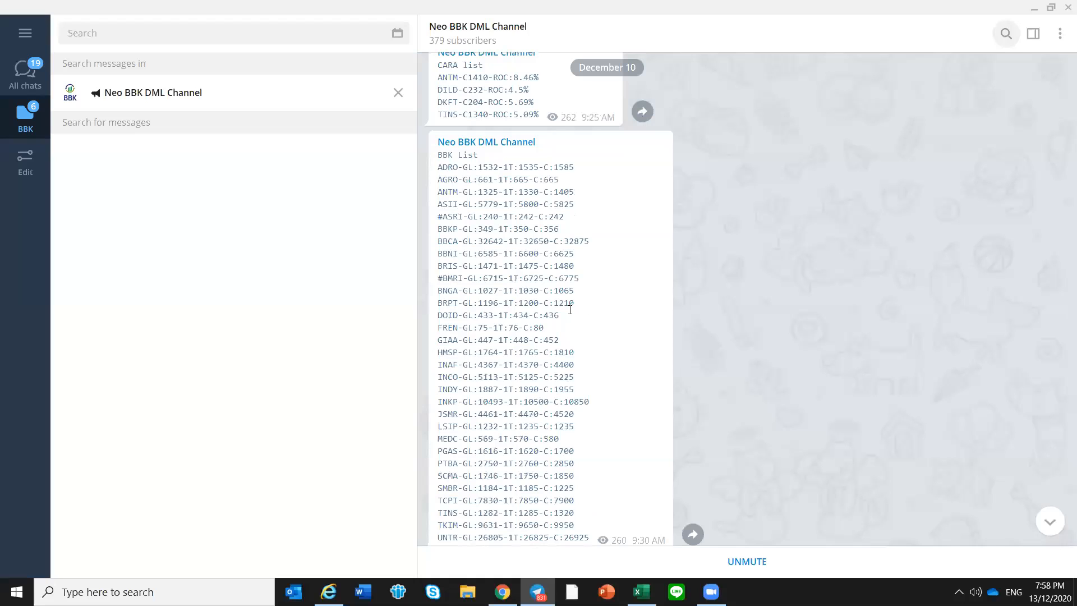
{"action": "left_click_drag", "start_coordinate": [438, 167], "coordinate": [589, 538]}
{"action": "right_click", "coordinate": [540, 295]}
{"action": "left_click", "coordinate": [589, 308]}
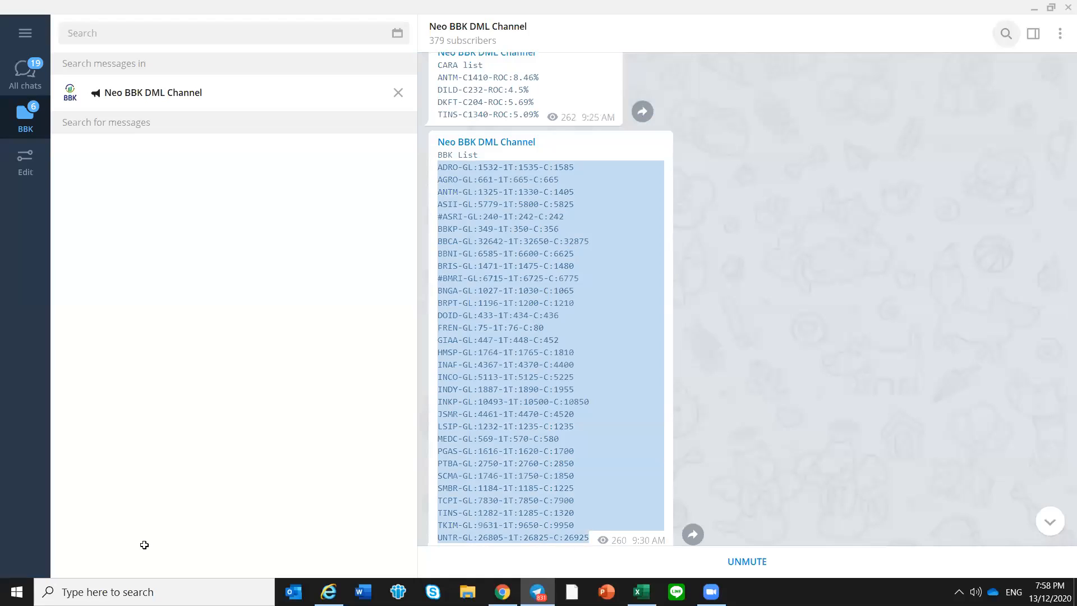
{"action": "key", "text": "alt+Tab"}
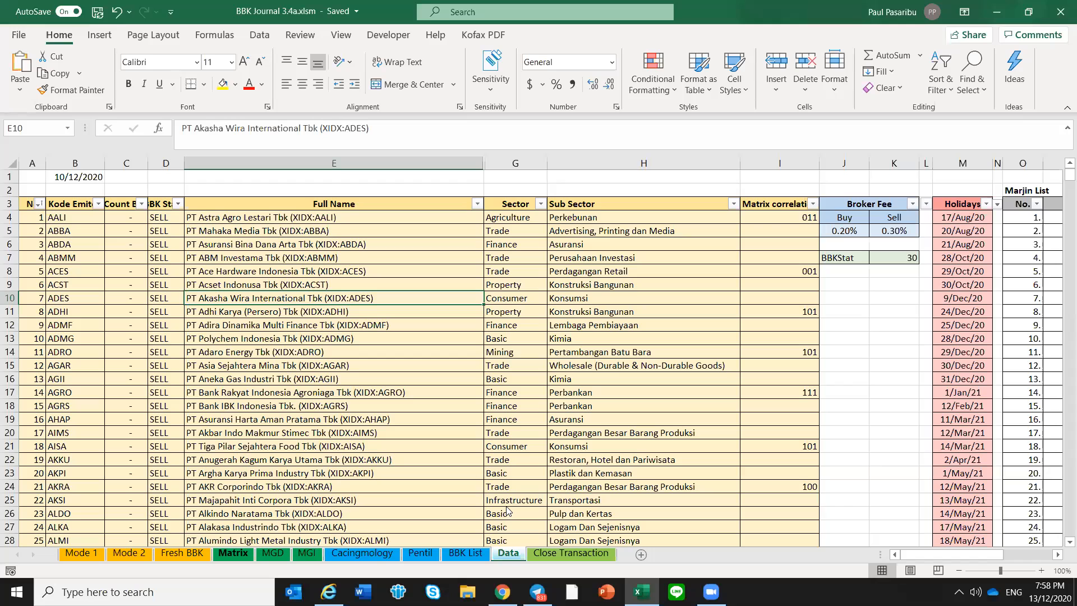
Update the BBK List from the Mode 1 sheet with the copied December 10 entries
{"action": "left_click", "coordinate": [81, 553]}
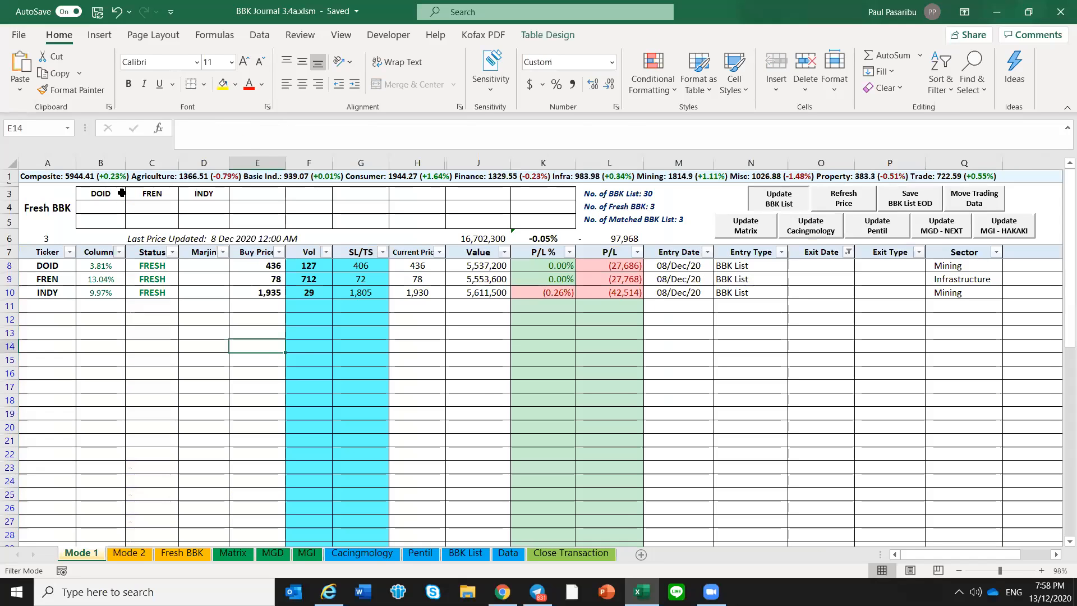
{"action": "key", "text": "Return"}
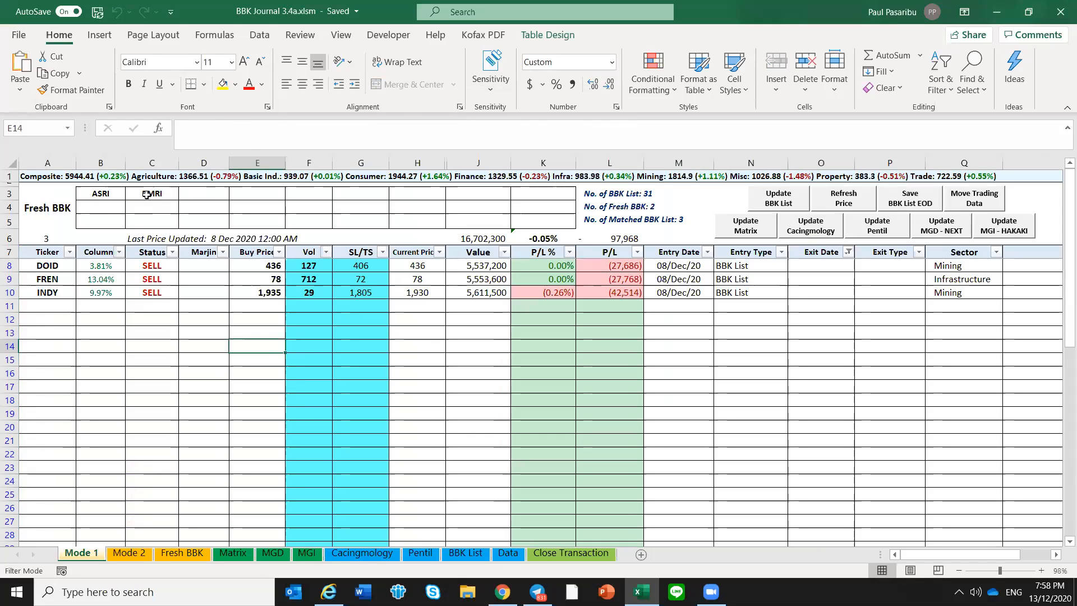
{"action": "left_click", "coordinate": [105, 197]}
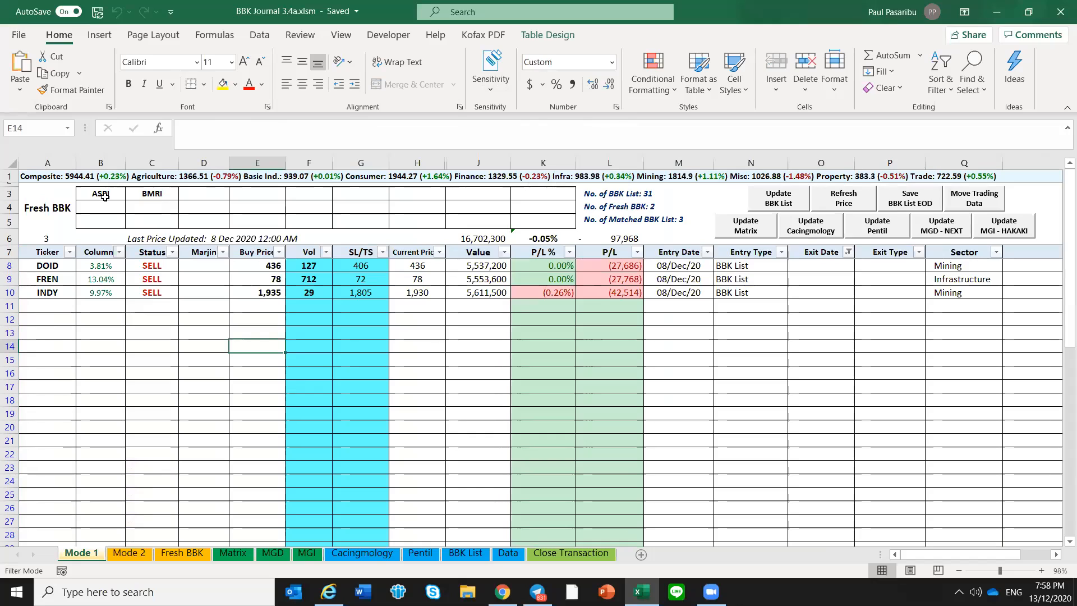
{"action": "left_click", "coordinate": [151, 321]}
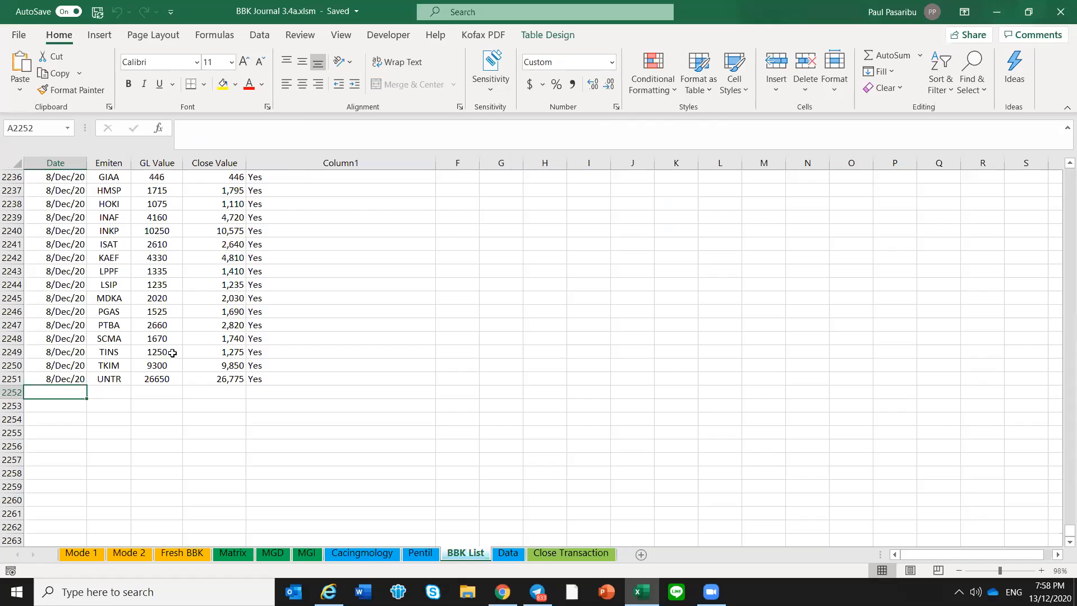
Duplicate the 8/Dec/20 rows 2222 to 2251 of the BBK List sheet below the data, starting at cell A2252
{"action": "scroll", "coordinate": [261, 559], "scroll_direction": "up", "scroll_amount": 8}
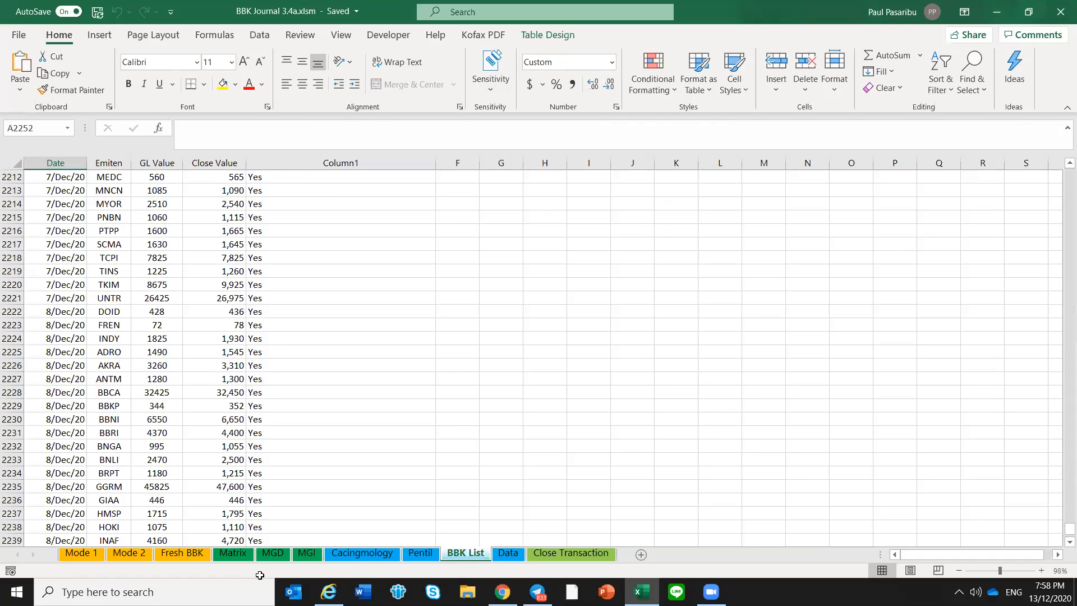
{"action": "left_click_drag", "start_coordinate": [55, 312], "coordinate": [274, 464]}
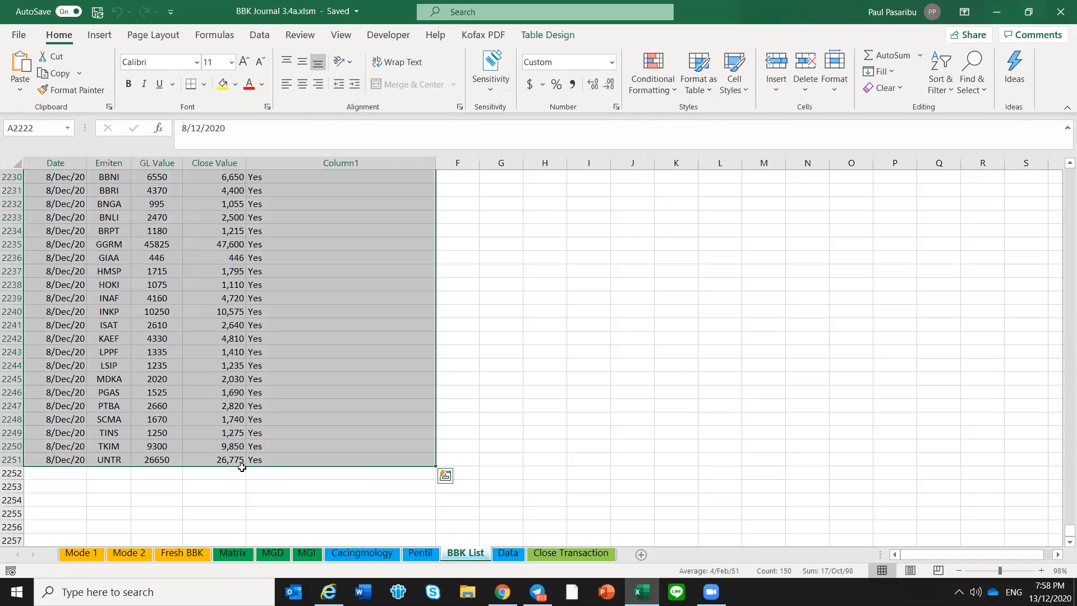
{"action": "key", "text": "ctrl+c"}
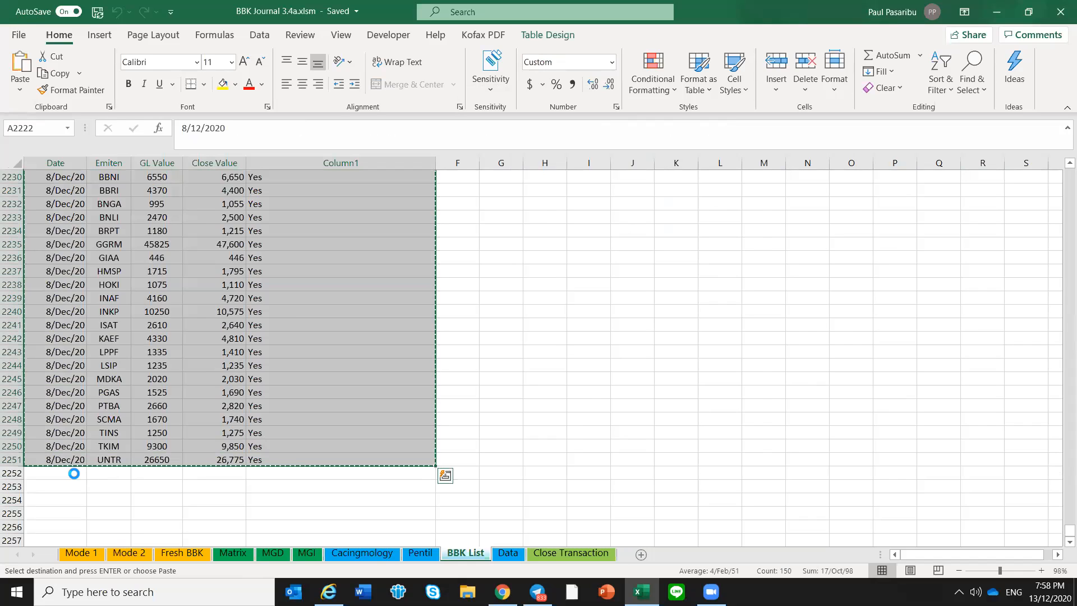
{"action": "left_click", "coordinate": [73, 473]}
{"action": "key", "text": "Return"}
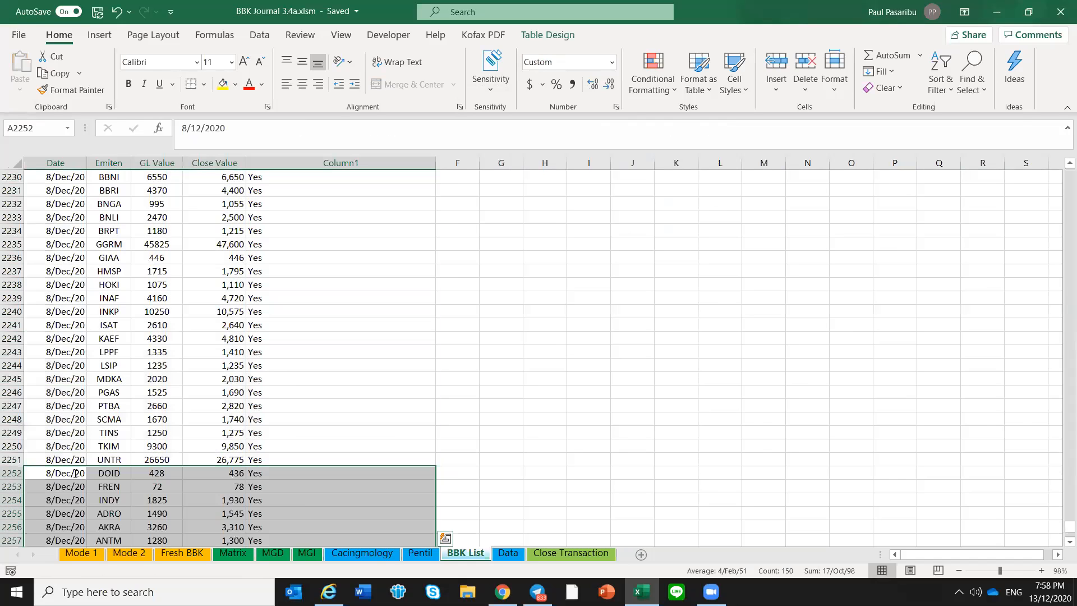
Change the date of the duplicated rows to 9/12, filling it down the Date column from A2252 to the last row
{"action": "left_click", "coordinate": [74, 473]}
{"action": "type", "text": "9/12"}
{"action": "key", "text": "Return"}
{"action": "left_click", "coordinate": [73, 473]}
{"action": "key", "text": "ctrl+c"}
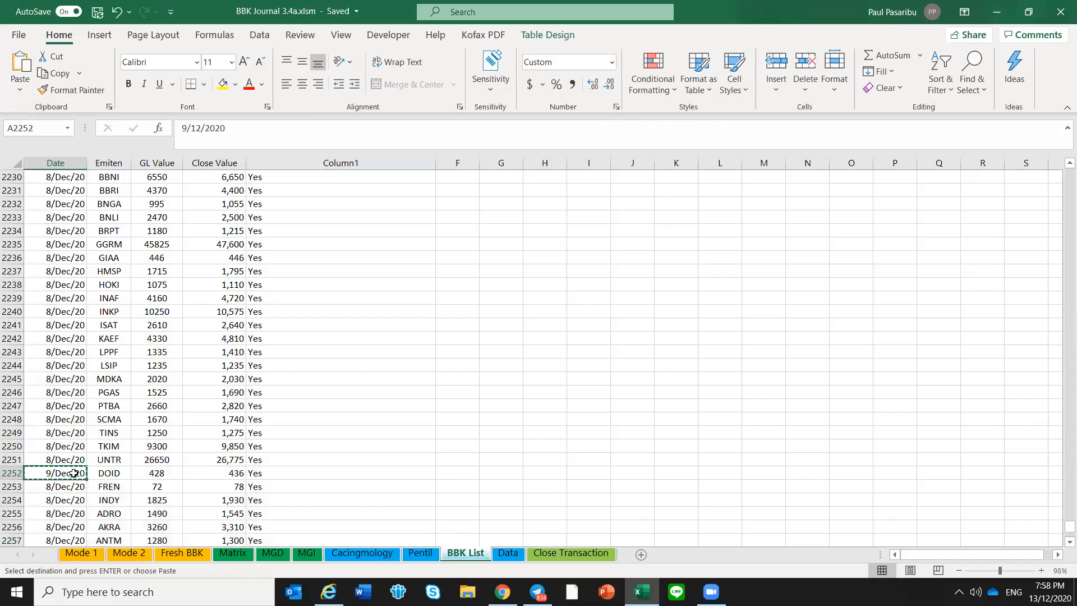
{"action": "key", "text": "ctrl+shift+Down"}
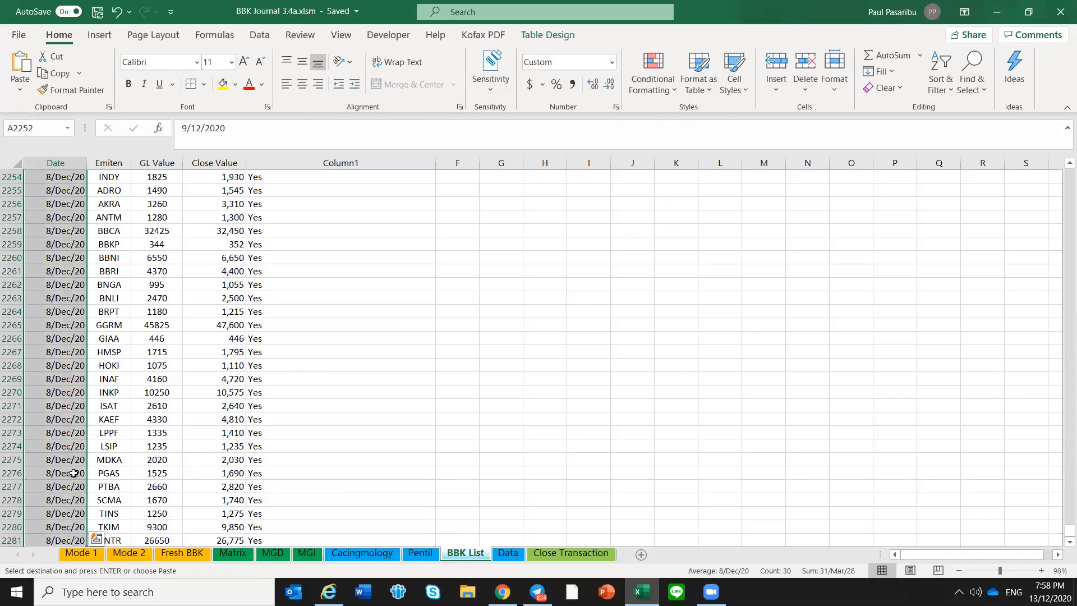
{"action": "key", "text": "Return"}
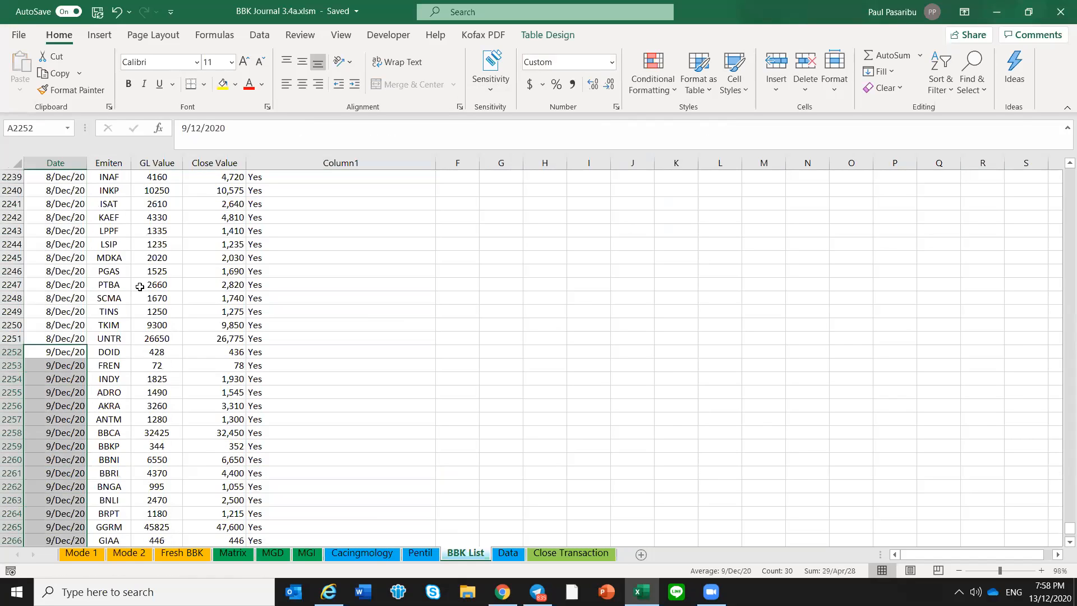
Check the newly dated rows on the BBK List sheet and examine the Status of DOID, FREN and INDY on the Mode 1 sheet
{"action": "left_click", "coordinate": [138, 286]}
{"action": "left_click", "coordinate": [47, 337]}
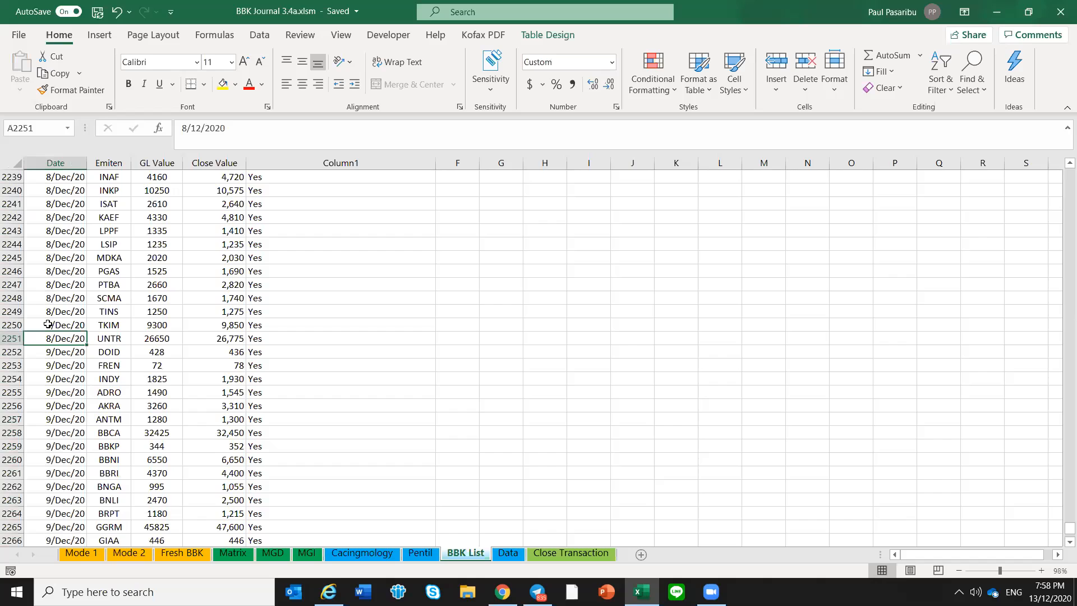
{"action": "left_click", "coordinate": [109, 392]}
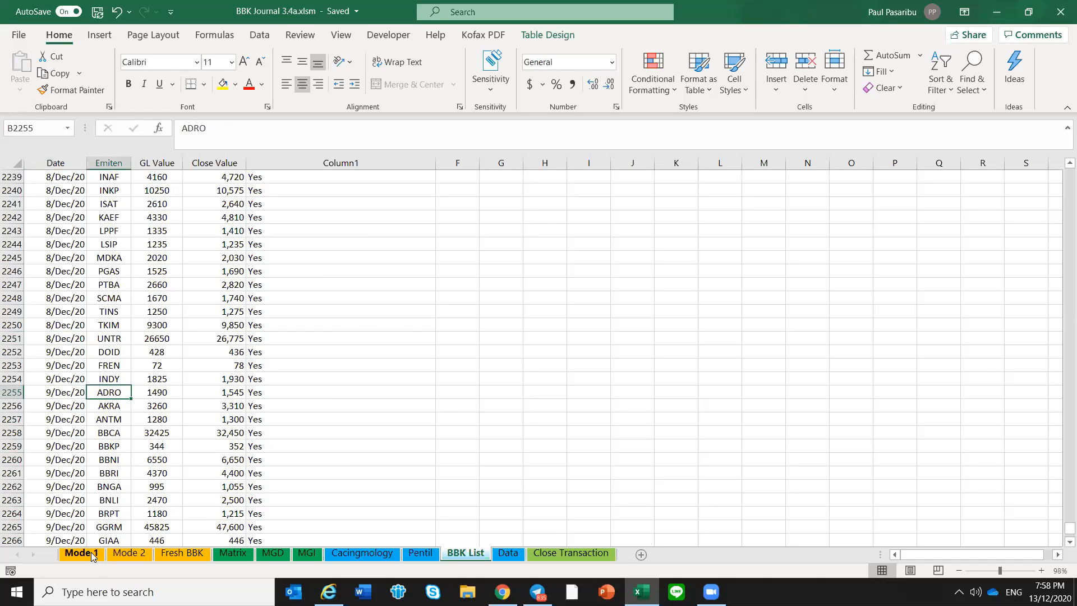
{"action": "left_click", "coordinate": [81, 553]}
{"action": "left_click", "coordinate": [184, 291]}
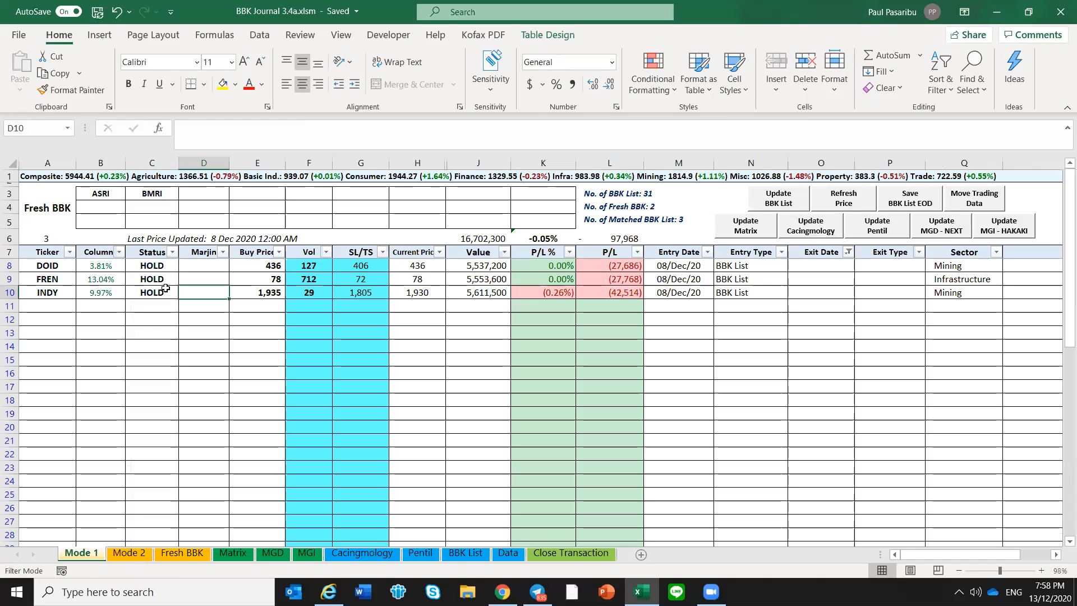
{"action": "left_click_drag", "start_coordinate": [163, 269], "coordinate": [164, 292]}
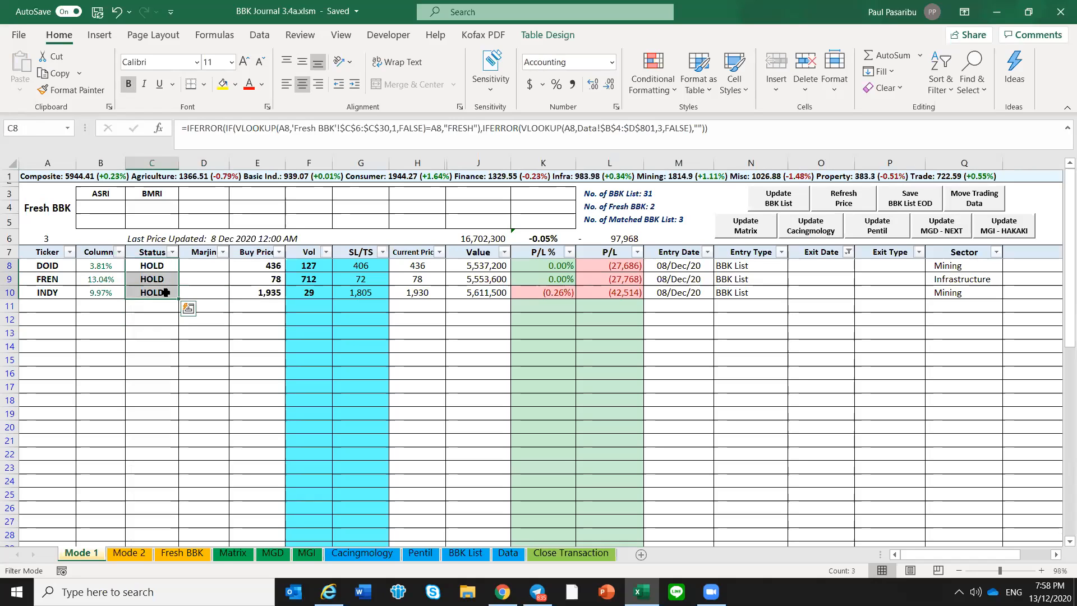
{"action": "left_click", "coordinate": [165, 292]}
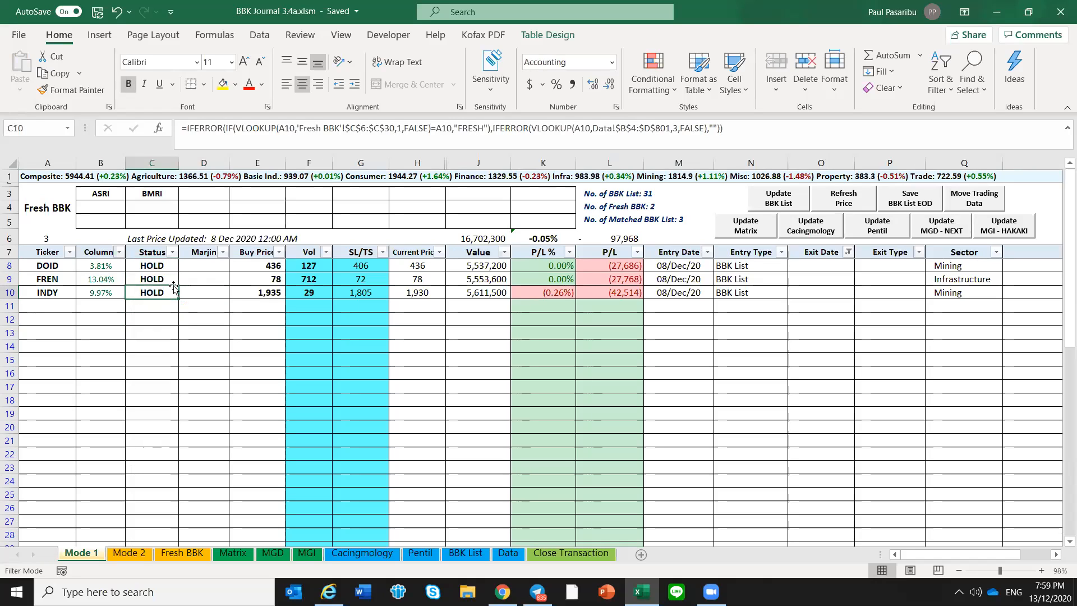
{"action": "left_click", "coordinate": [189, 316]}
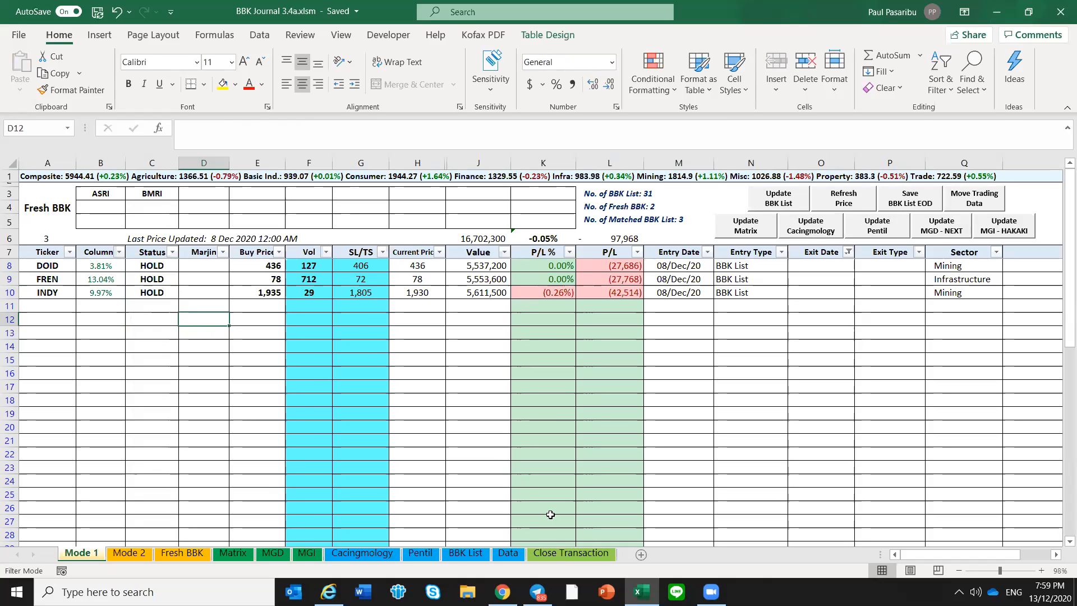
Switch to Telegram, open the (BOT ROOM) Neo BBK DML group and search its messages for "show bbk"
{"action": "left_click", "coordinate": [537, 592]}
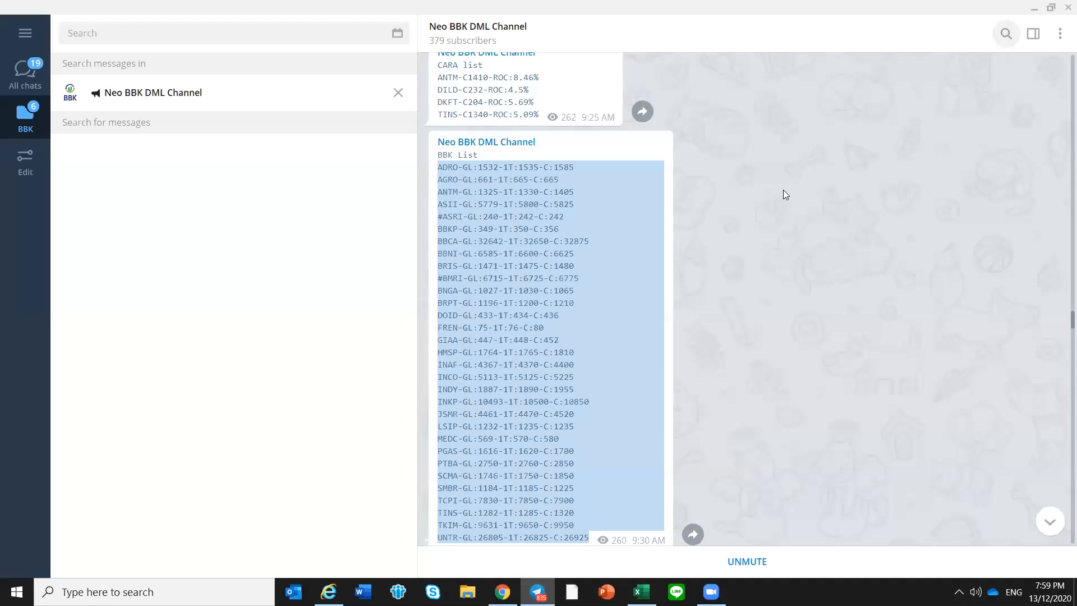
{"action": "left_click", "coordinate": [399, 93]}
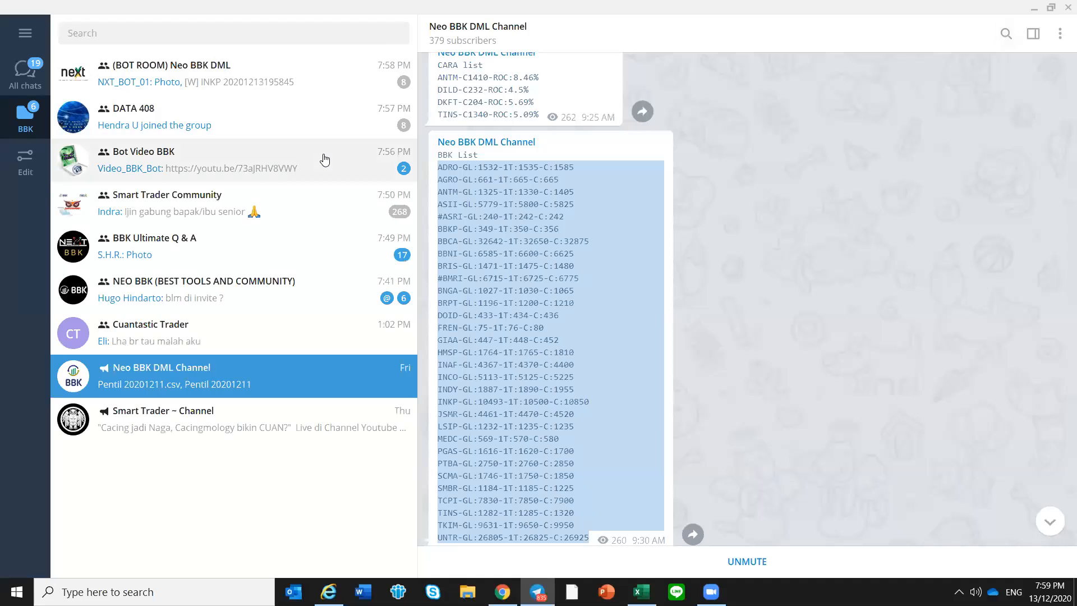
{"action": "left_click", "coordinate": [334, 76]}
{"action": "left_click", "coordinate": [998, 35]}
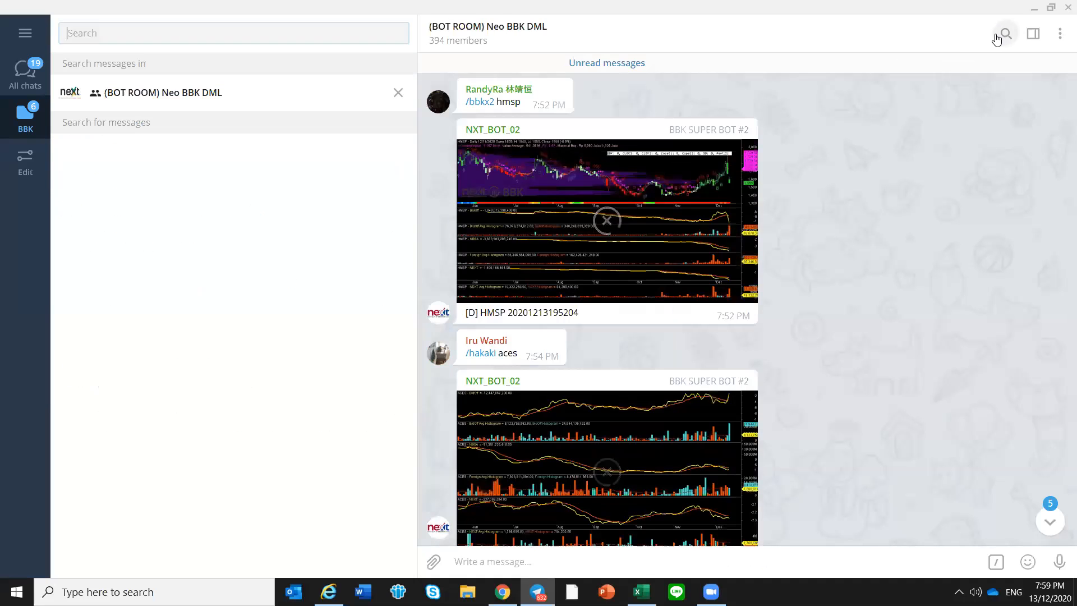
{"action": "type", "text": "show "}
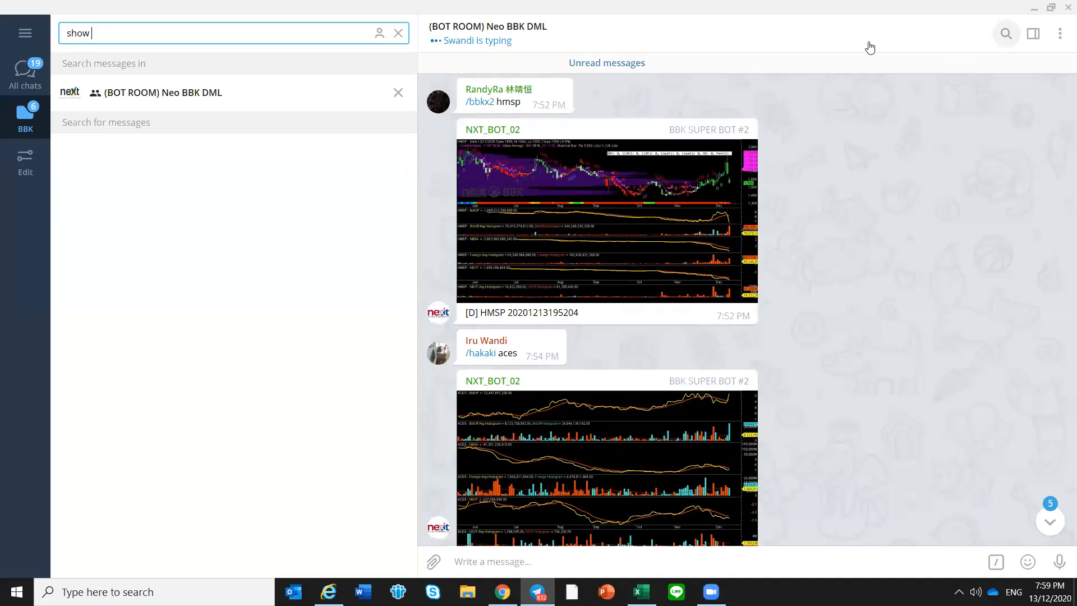
{"action": "type", "text": "bbk"}
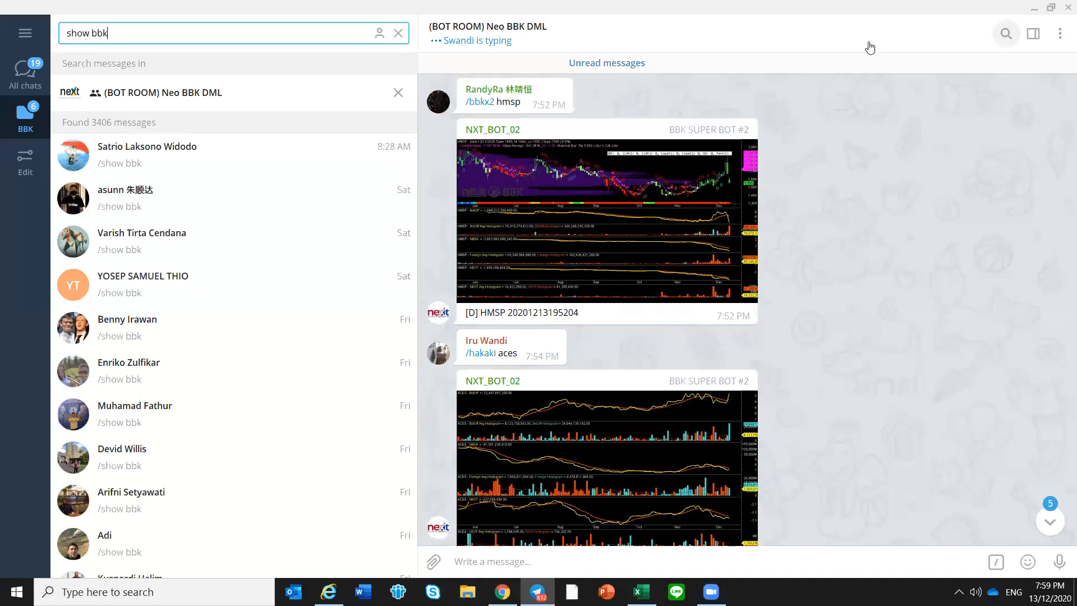
Check the calendar and find Thursday December 10's "/show bbk" request posted at 2:40 PM among the search results
{"action": "left_click", "coordinate": [1048, 592]}
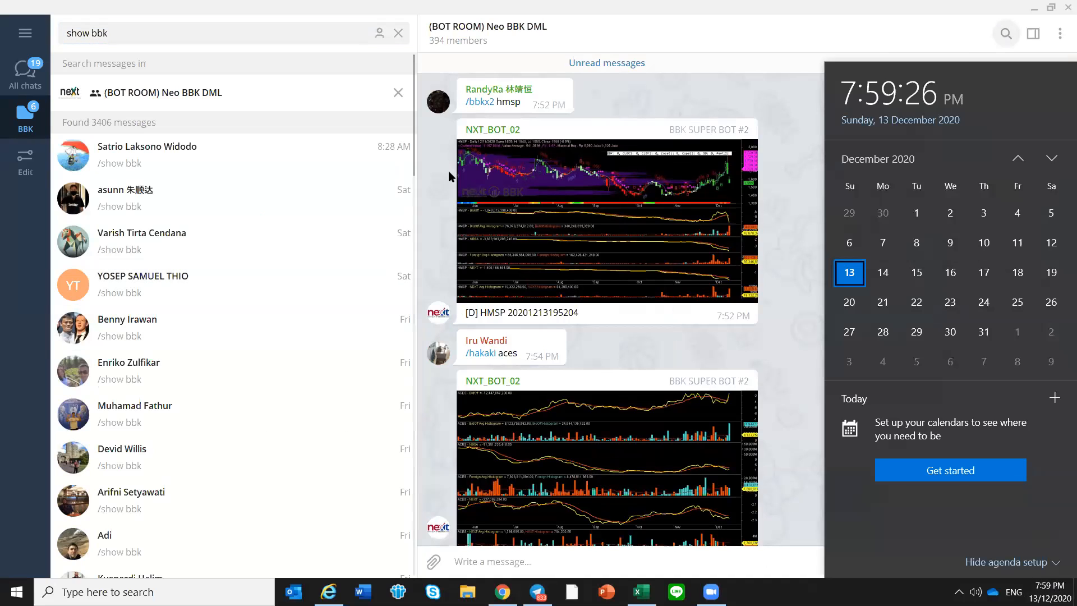
{"action": "left_click_drag", "start_coordinate": [414, 120], "coordinate": [428, 369]}
{"action": "scroll", "coordinate": [174, 247], "scroll_direction": "down", "scroll_amount": 3}
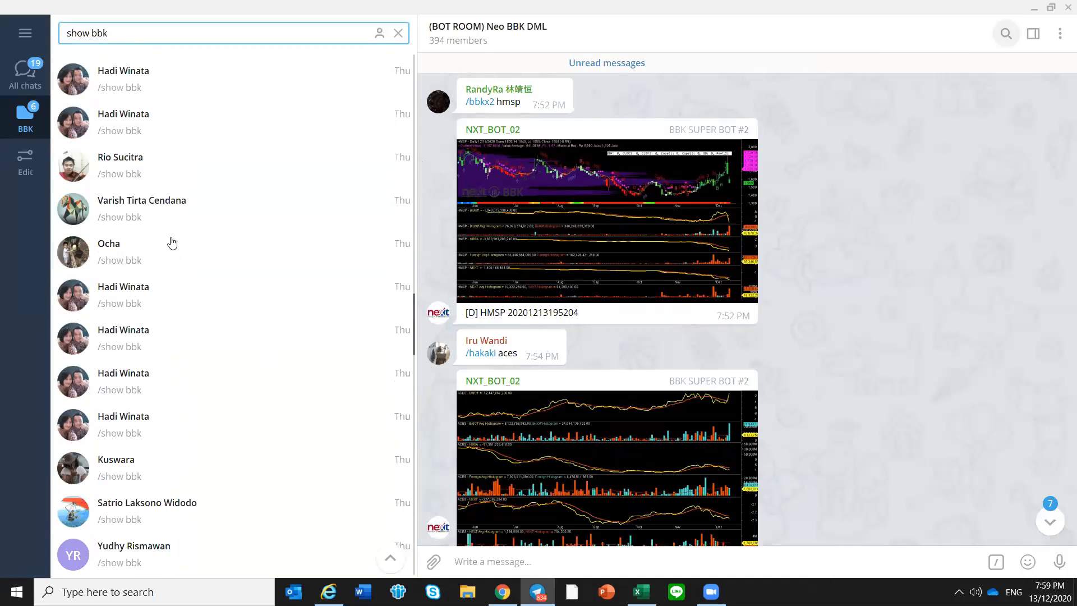
{"action": "key", "text": "Down"}
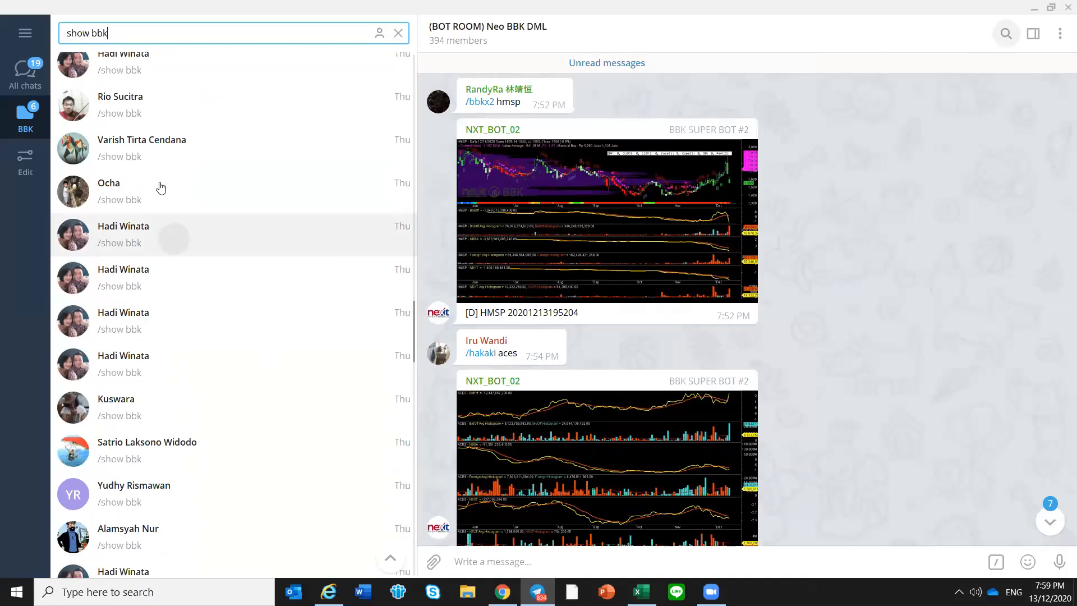
{"action": "key", "text": "Return"}
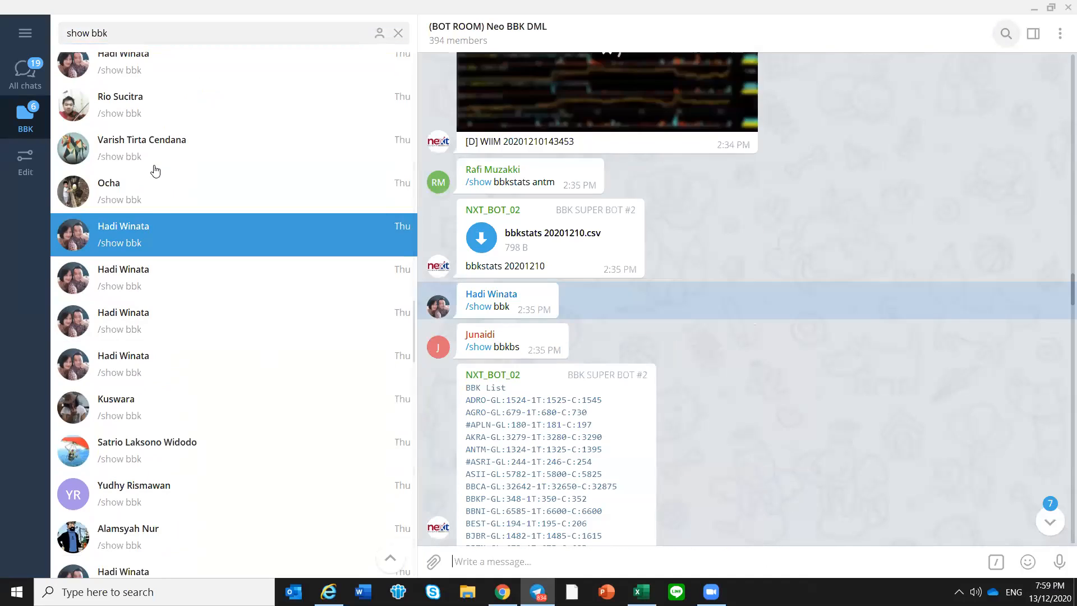
{"action": "key", "text": "Up"}
{"action": "key", "text": "Return"}
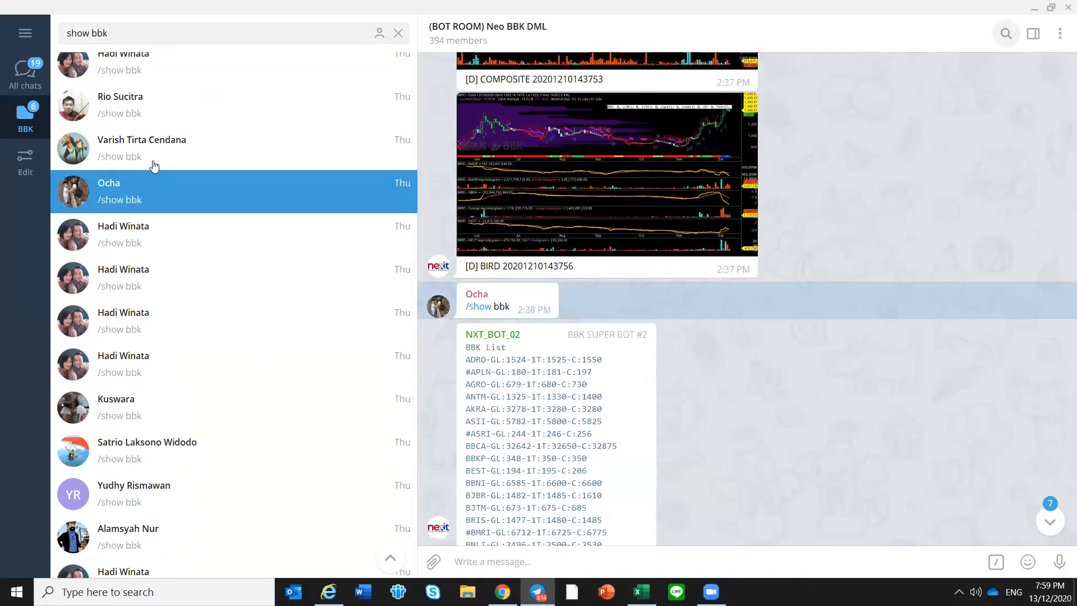
{"action": "left_click", "coordinate": [154, 166]}
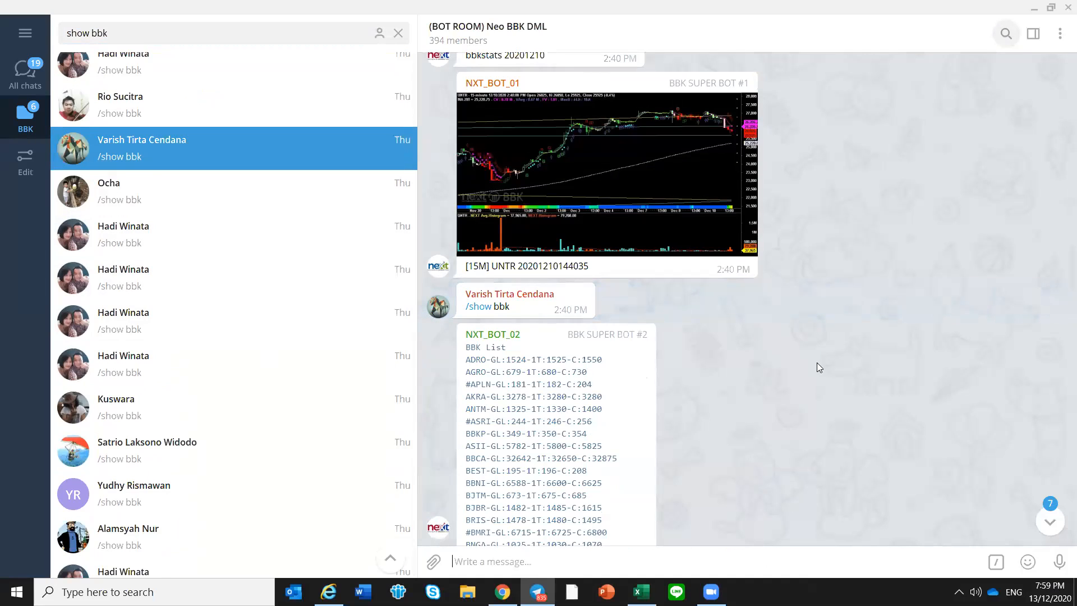
Copy all BBK List entries from ADRO to TKIM in the bot's 2:40 PM reply of December 10
{"action": "scroll", "coordinate": [731, 243], "scroll_direction": "down", "scroll_amount": 1}
{"action": "scroll", "coordinate": [731, 243], "scroll_direction": "up", "scroll_amount": 3}
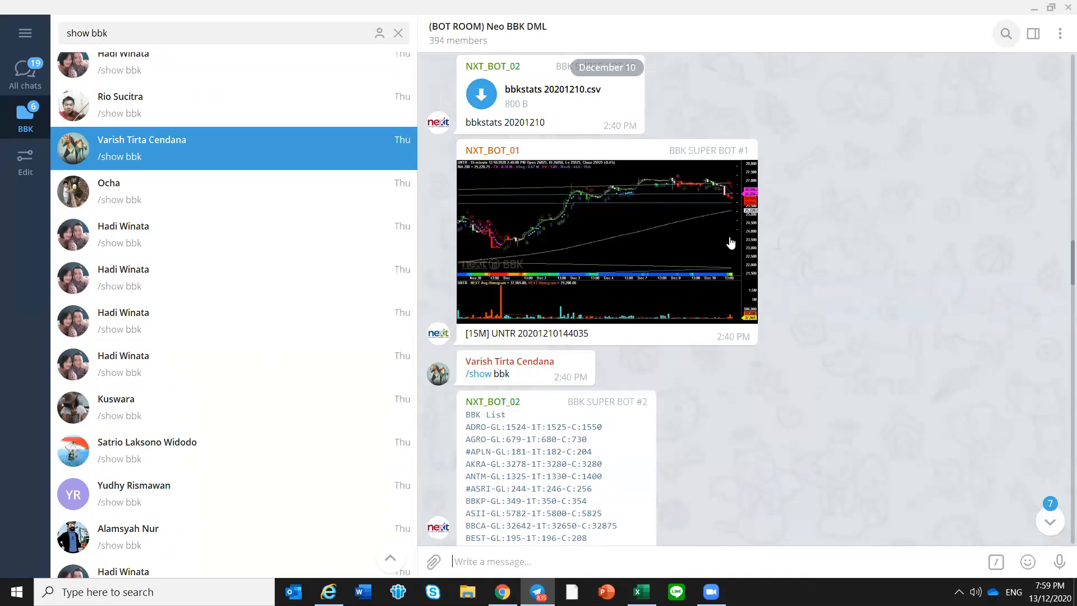
{"action": "scroll", "coordinate": [731, 242], "scroll_direction": "up", "scroll_amount": 1}
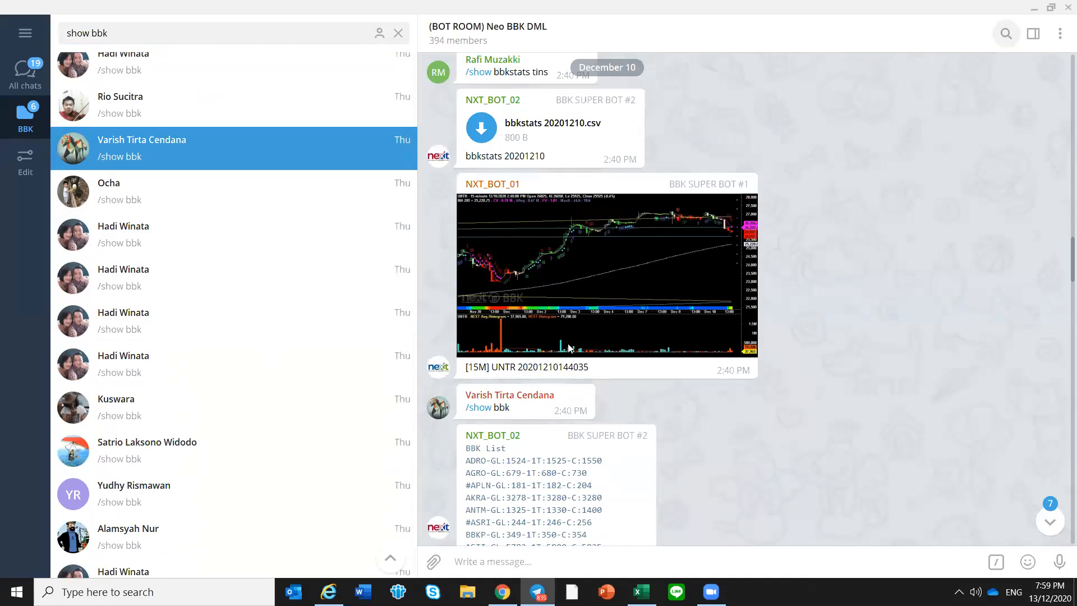
{"action": "scroll", "coordinate": [680, 359], "scroll_direction": "down", "scroll_amount": 3}
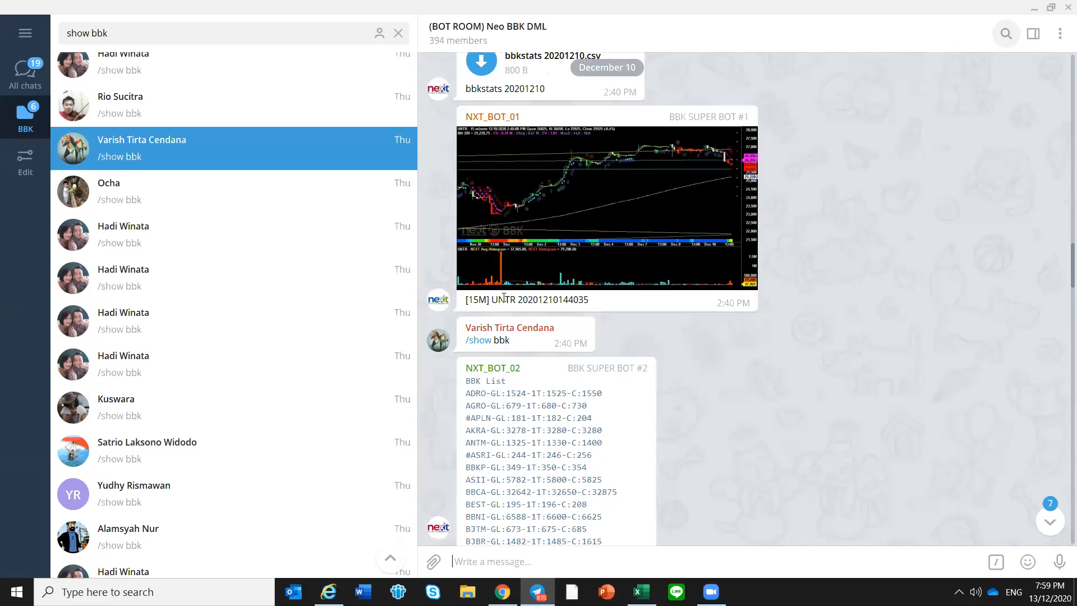
{"action": "scroll", "coordinate": [469, 296], "scroll_direction": "down", "scroll_amount": 2}
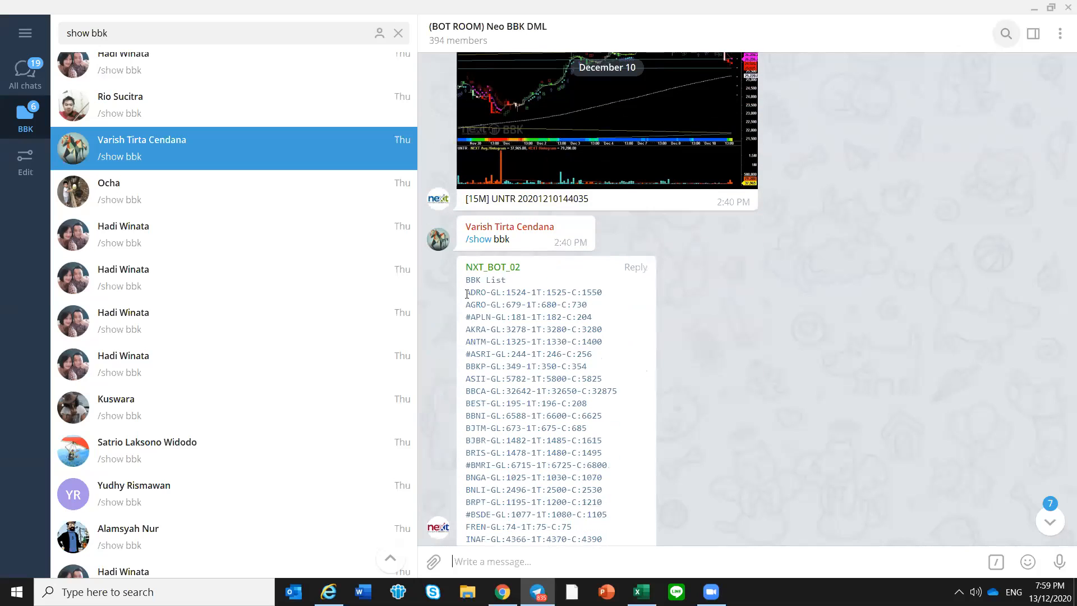
{"action": "left_click_drag", "start_coordinate": [538, 491], "coordinate": [580, 261]}
{"action": "right_click", "coordinate": [564, 251]}
{"action": "left_click", "coordinate": [615, 267]}
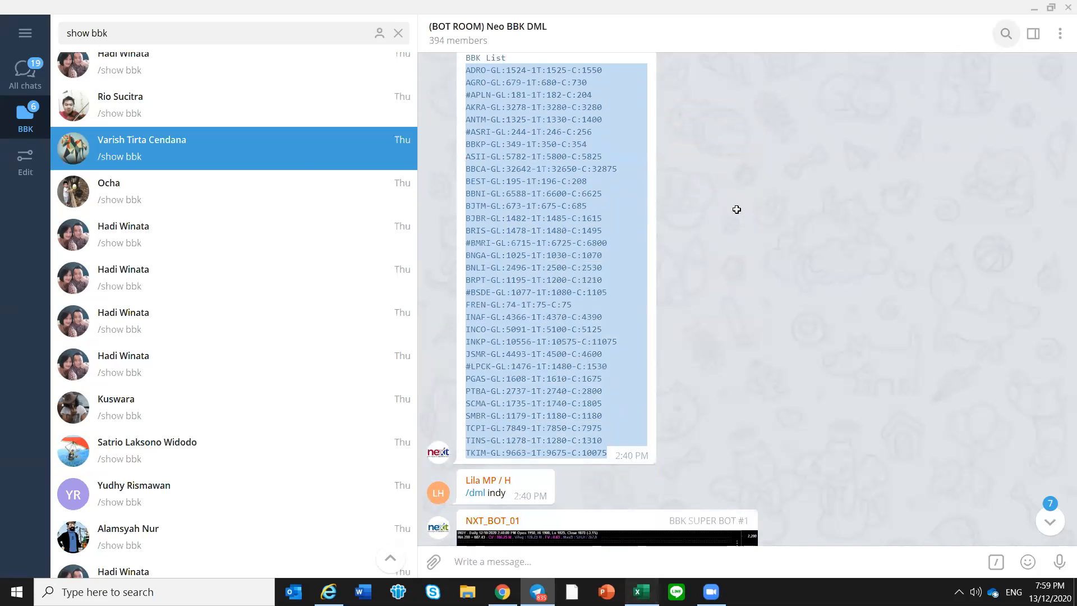
Switch to Excel and update the BBK List from the Mode 1 sheet with the copied 2:40 PM entries
{"action": "key", "text": "alt+Tab"}
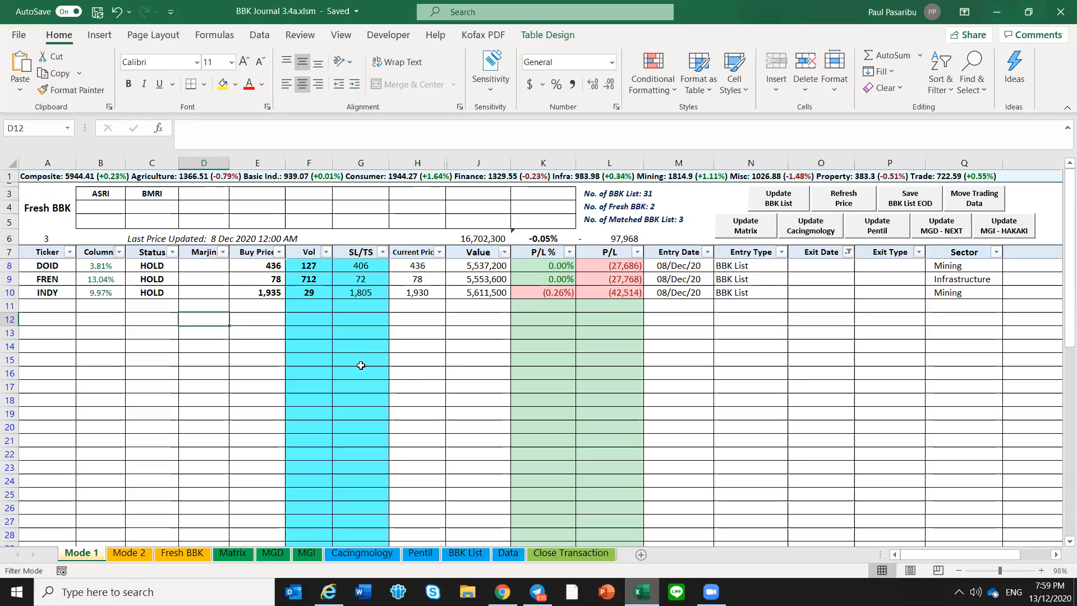
{"action": "left_click", "coordinate": [155, 267]}
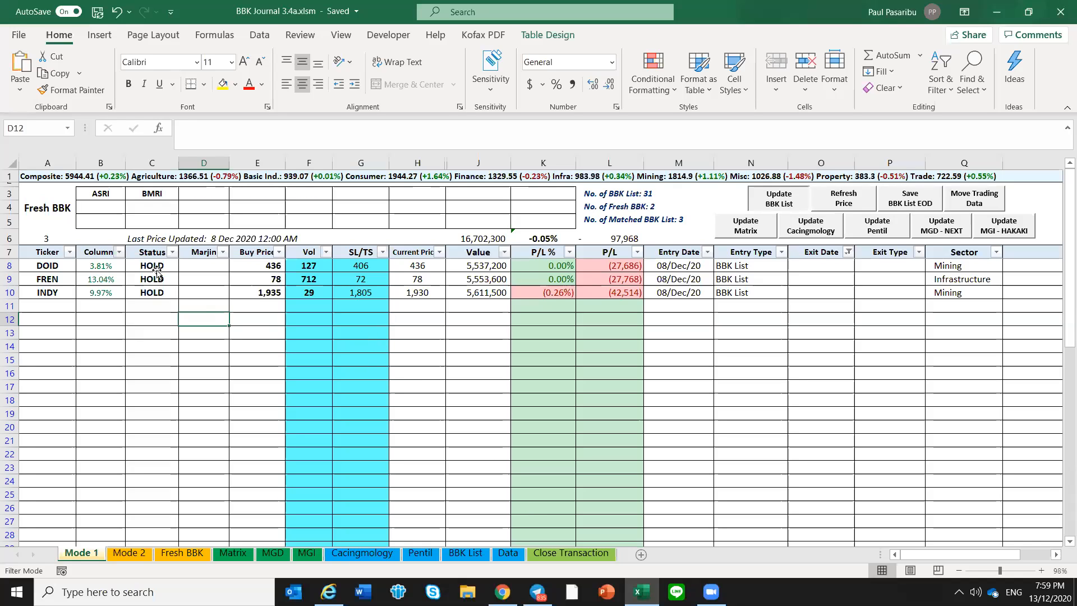
{"action": "left_click", "coordinate": [160, 293]}
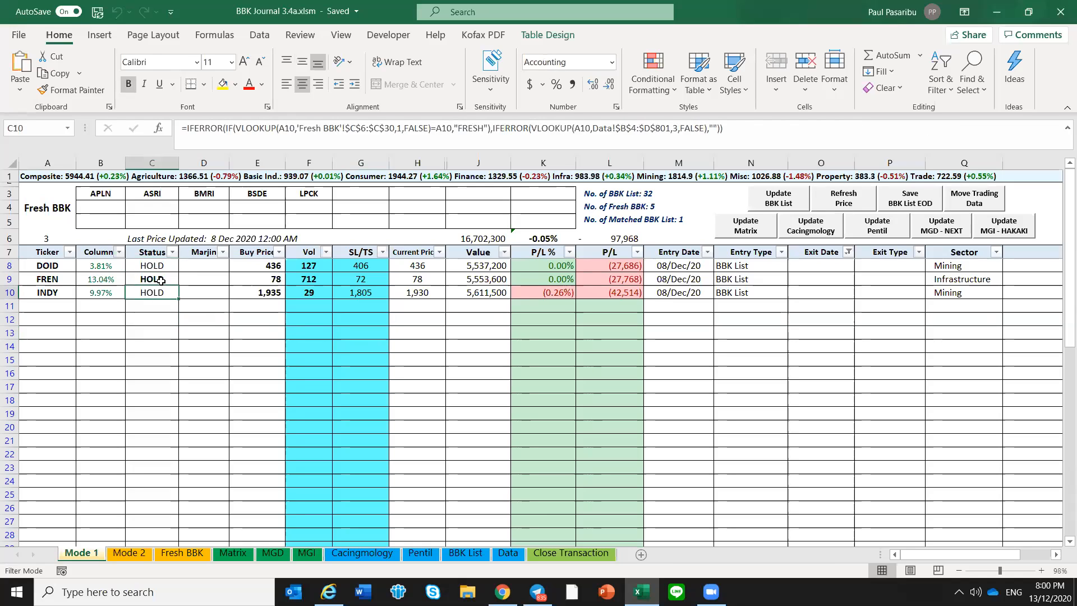
Examine the Status formatting and formulas of FREN and DOID on the Mode 1 sheet against the updated list
{"action": "left_click", "coordinate": [161, 280]}
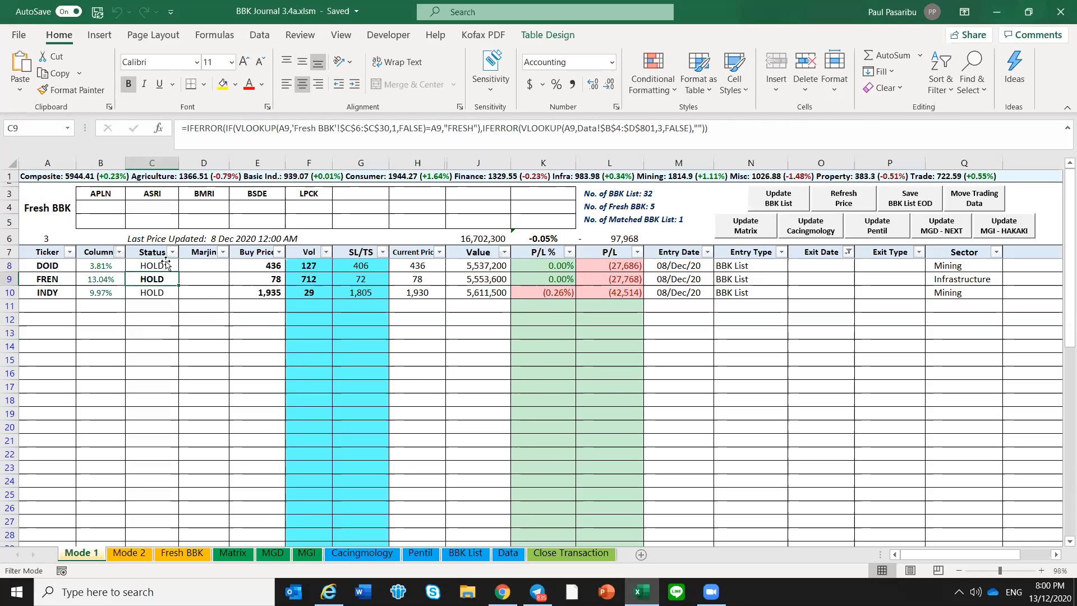
{"action": "left_click", "coordinate": [166, 263]}
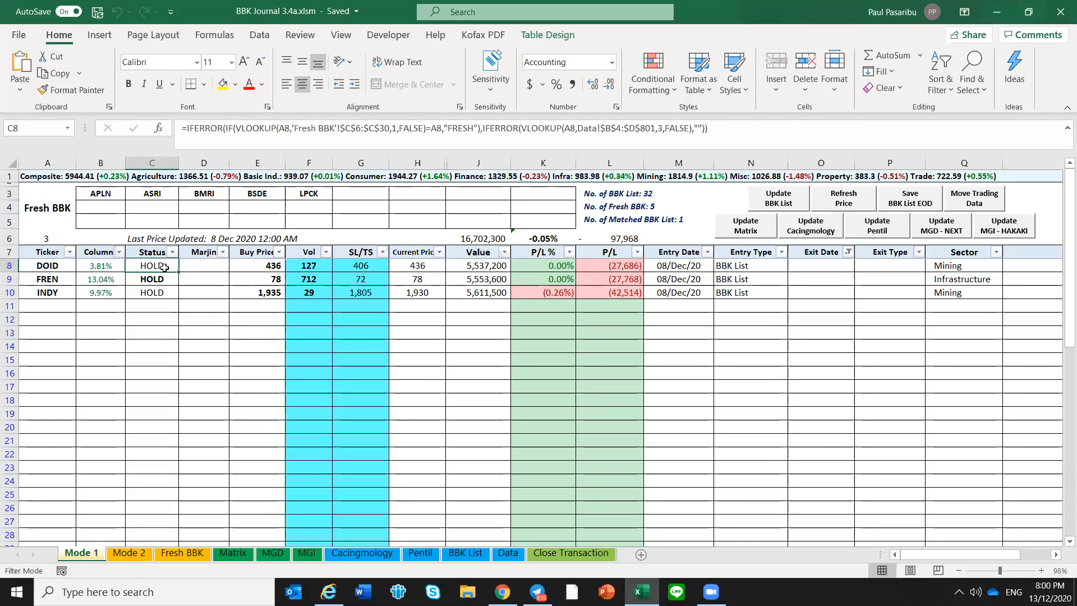
{"action": "left_click", "coordinate": [163, 283]}
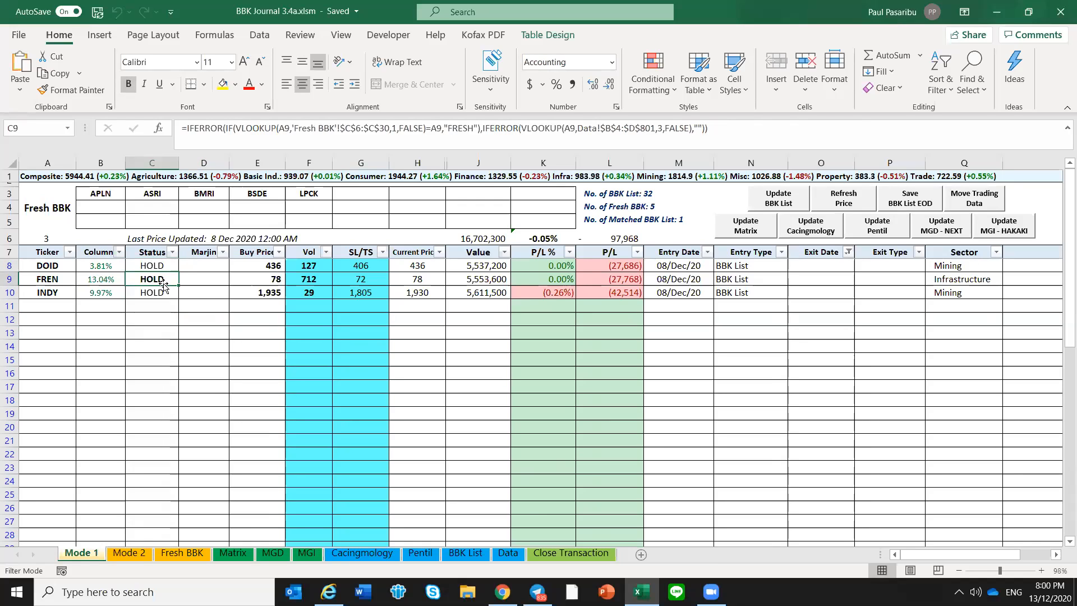
{"action": "left_click", "coordinate": [166, 265]}
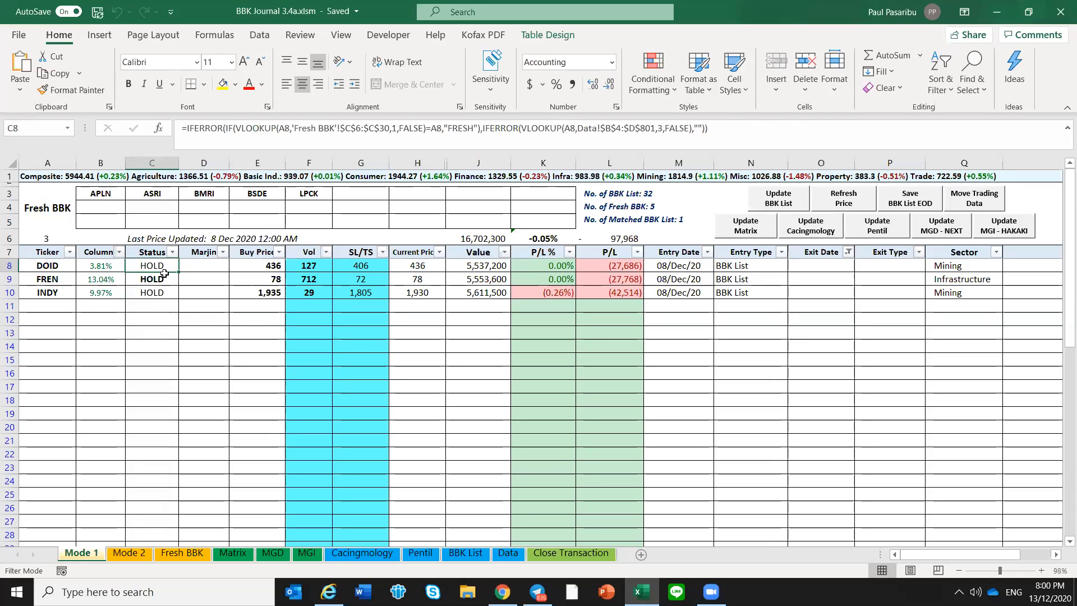
{"action": "left_click", "coordinate": [135, 329]}
{"action": "left_click", "coordinate": [150, 316]}
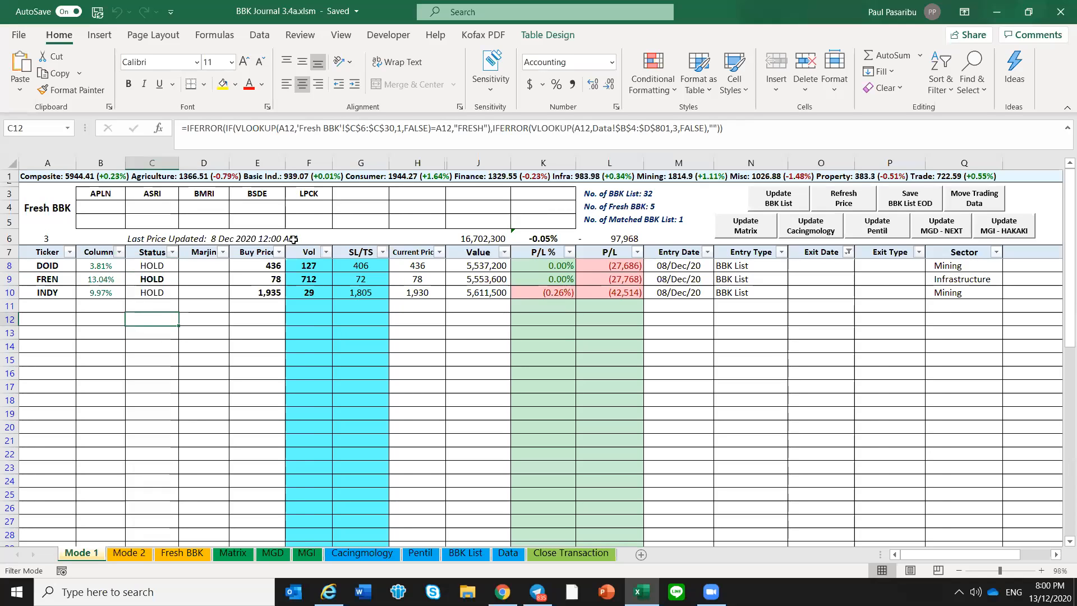
Review the tickers APLN to LPCK on the Fresh BBK sheet and compare them with the open positions on Mode 1
{"action": "left_click", "coordinate": [135, 554]}
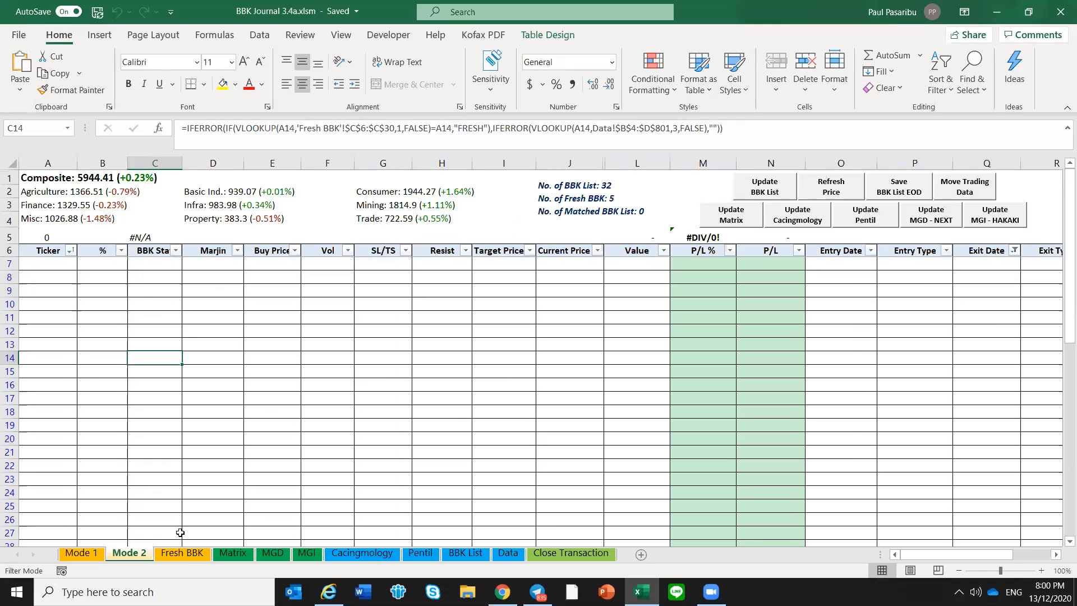
{"action": "left_click", "coordinate": [183, 554]}
{"action": "left_click", "coordinate": [192, 368]}
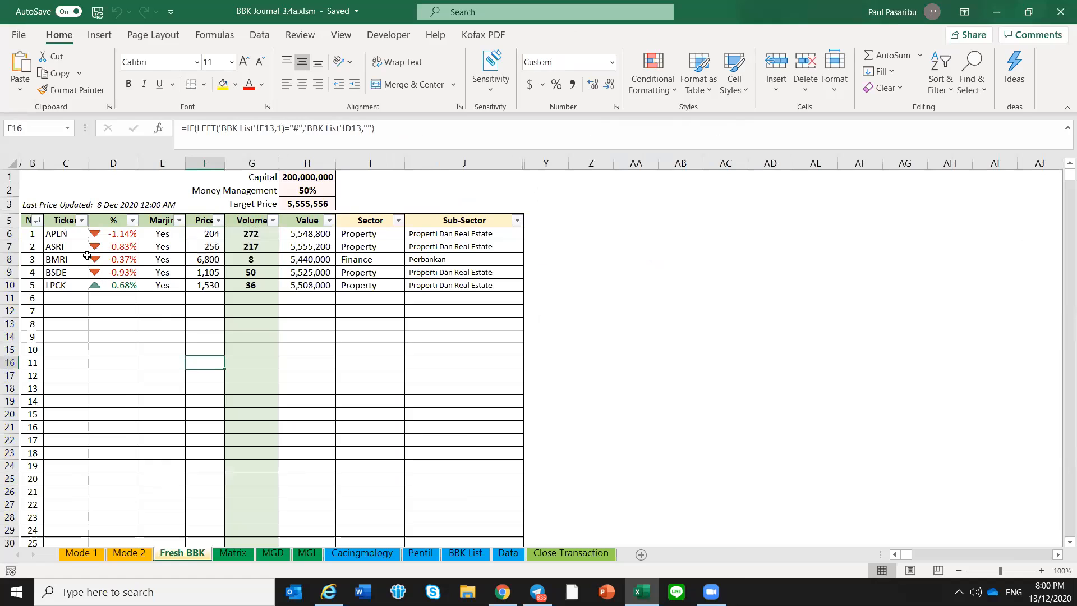
{"action": "left_click_drag", "start_coordinate": [70, 233], "coordinate": [70, 286]}
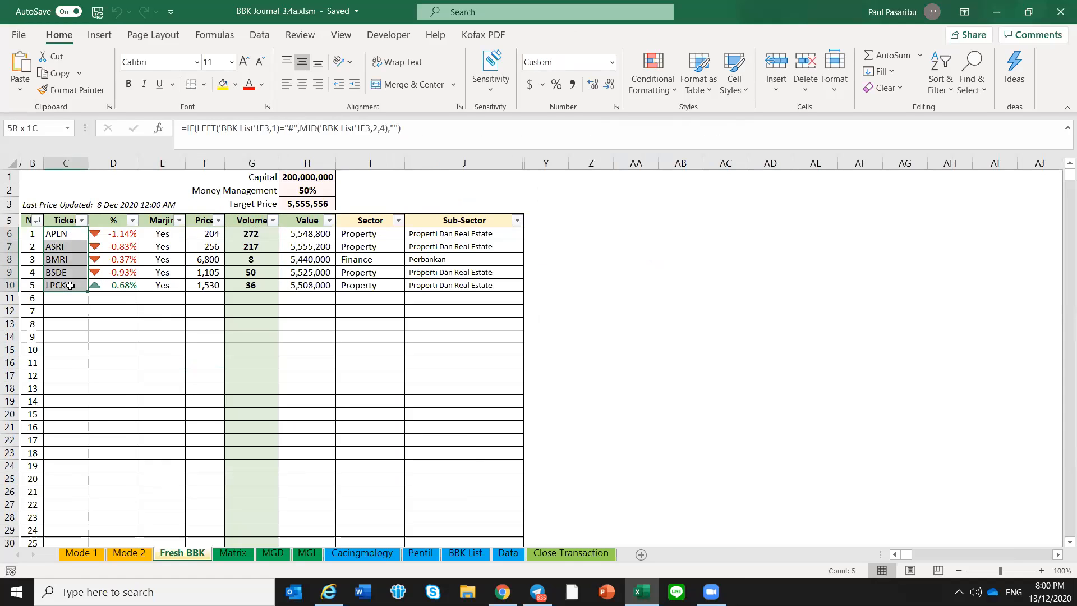
{"action": "left_click", "coordinate": [81, 554]}
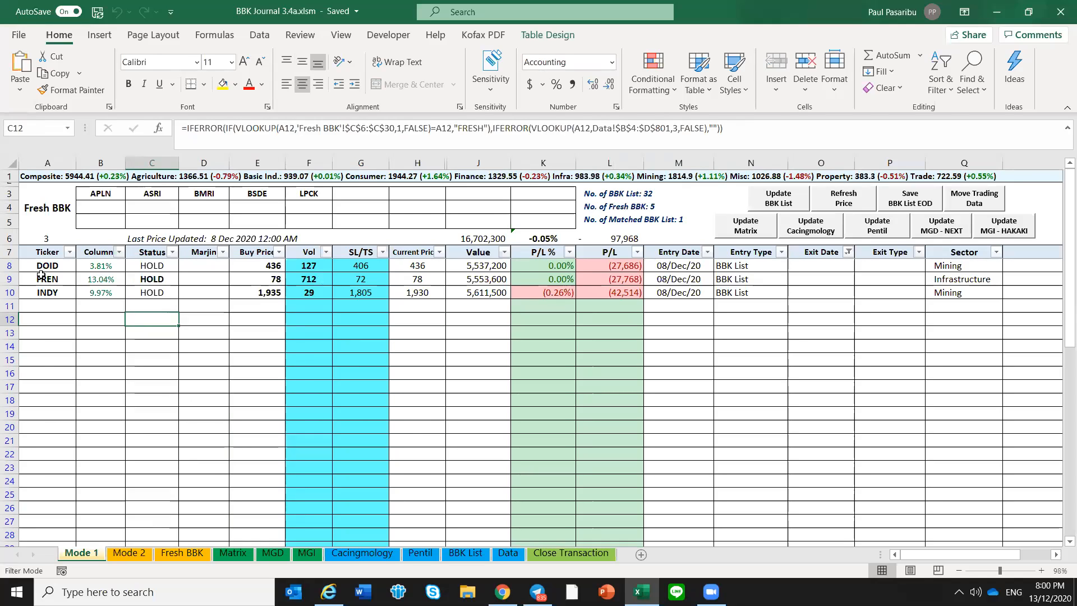
{"action": "left_click", "coordinate": [182, 552]}
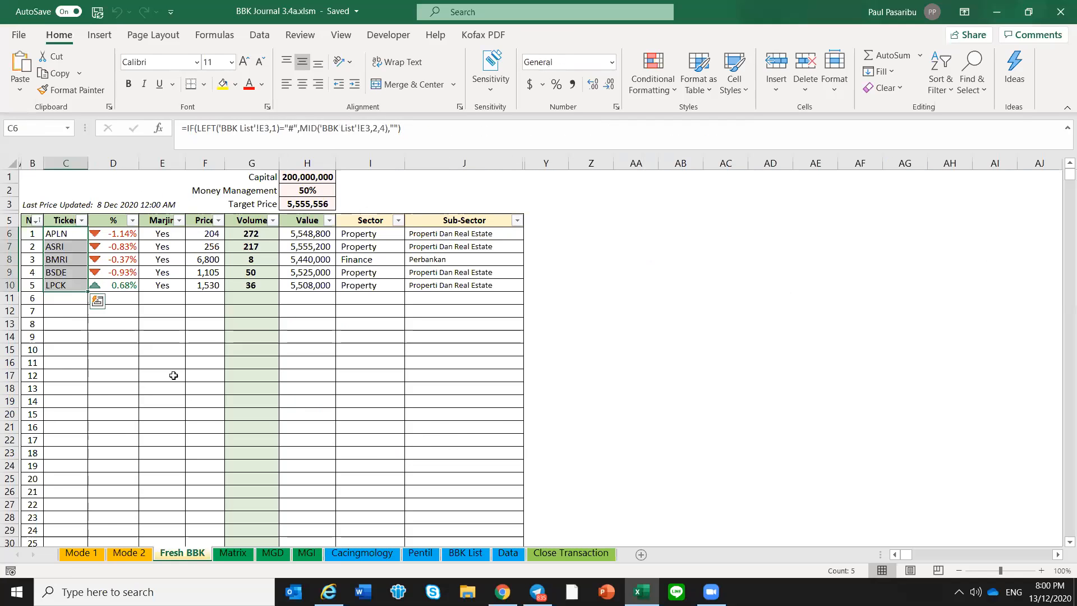
Copy the tickers APLN, ASRI, BMRI, BSDE and LPCK from Fresh BBK into Mode 1's Ticker column as values, starting at A11
{"action": "left_click", "coordinate": [115, 336]}
{"action": "left_click", "coordinate": [66, 233]}
{"action": "left_click_drag", "start_coordinate": [66, 245], "coordinate": [67, 284]}
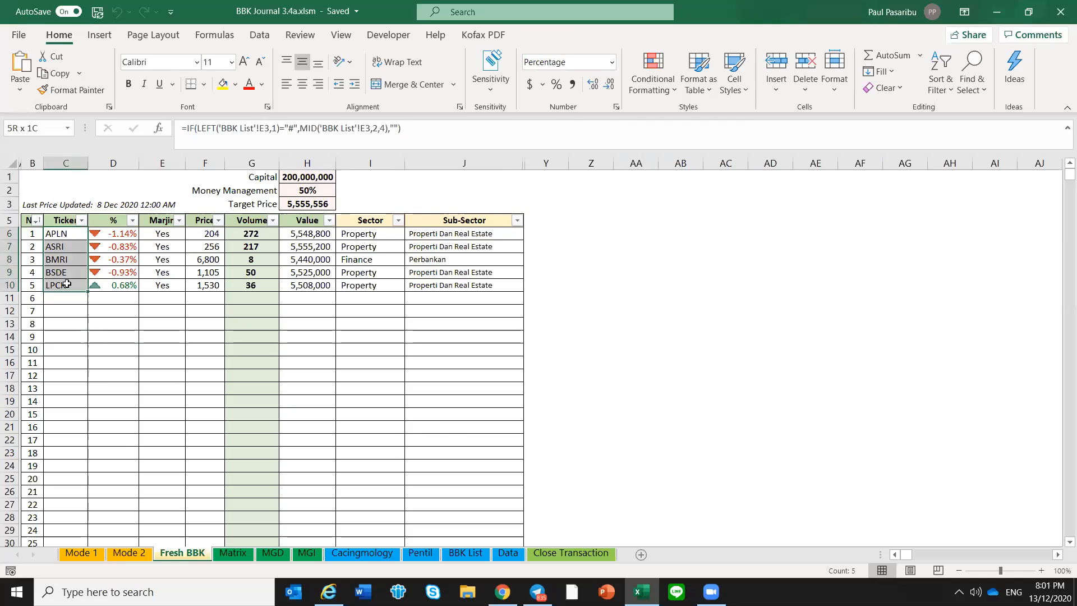
{"action": "key", "text": "ctrl+c"}
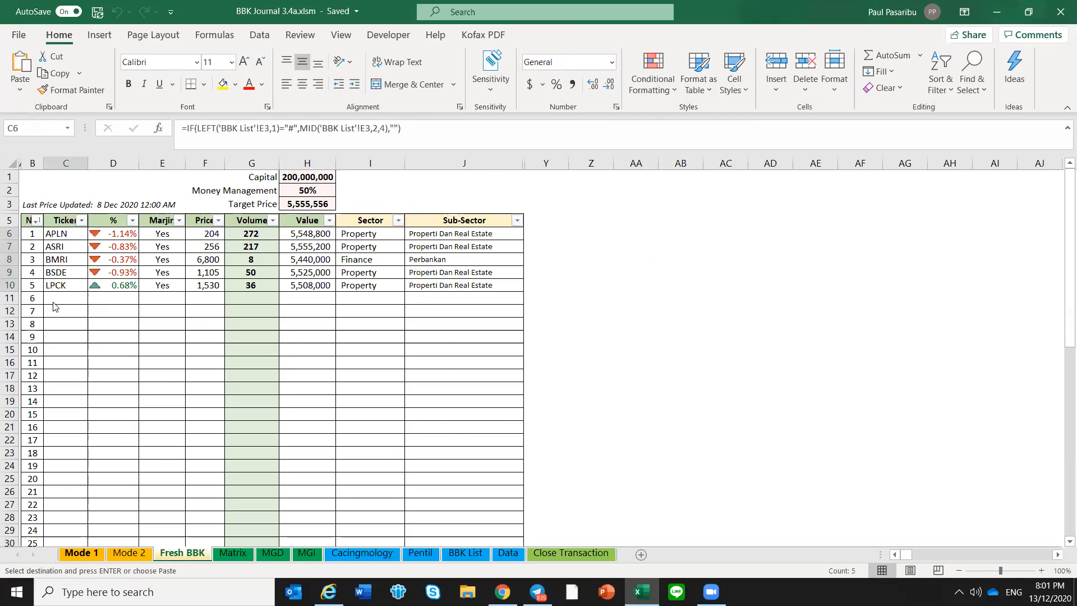
{"action": "key", "text": "ctrl+Page_Up"}
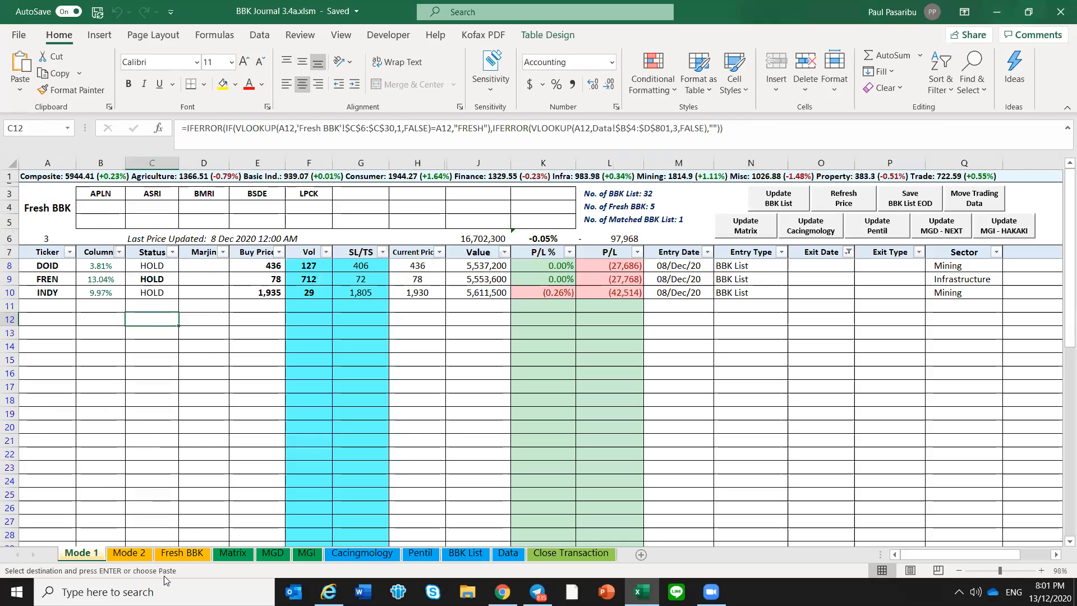
{"action": "right_click", "coordinate": [54, 306]}
{"action": "key", "text": "Escape"}
Copy the five fresh tickers' Price and Volume from Fresh BBK into Mode 1's Buy Price and Vol columns as values, starting at E11
{"action": "key", "text": "ctrl+Page_Down"}
{"action": "left_click_drag", "start_coordinate": [212, 233], "coordinate": [244, 285]}
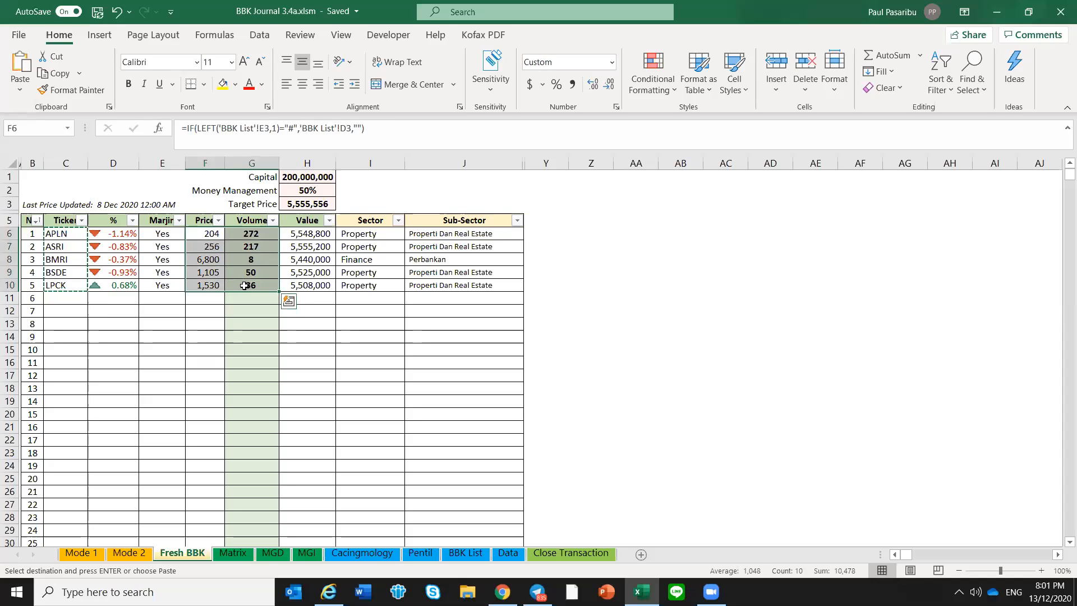
{"action": "key", "text": "ctrl+c"}
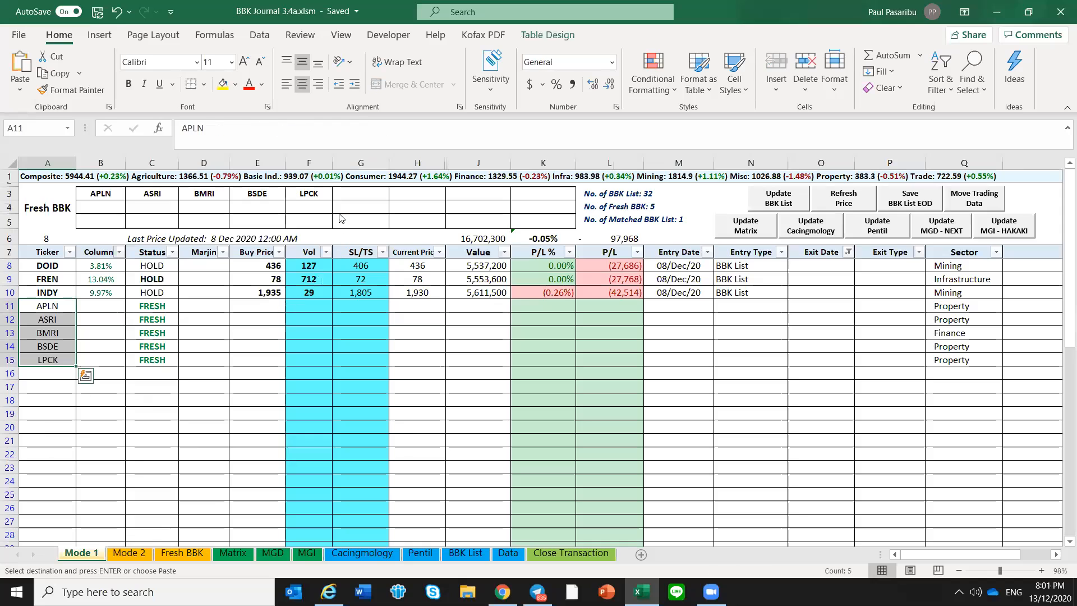
{"action": "right_click", "coordinate": [275, 308]}
{"action": "left_click", "coordinate": [333, 208]}
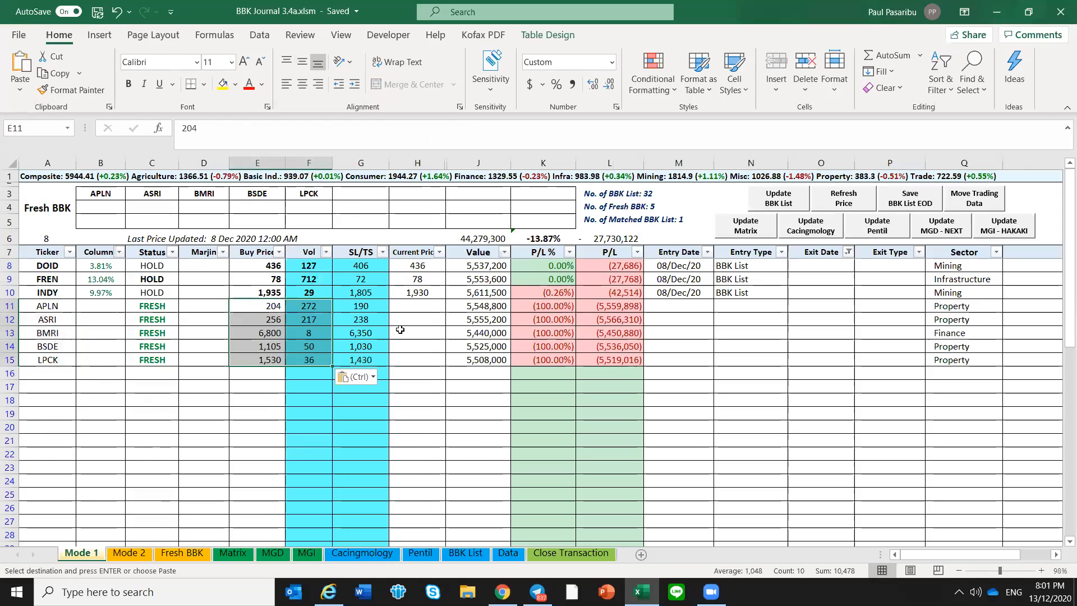
Enter 10 Dec as the Entry Date and BBK List as the Entry Type for APLN in row 11
{"action": "left_click", "coordinate": [690, 304]}
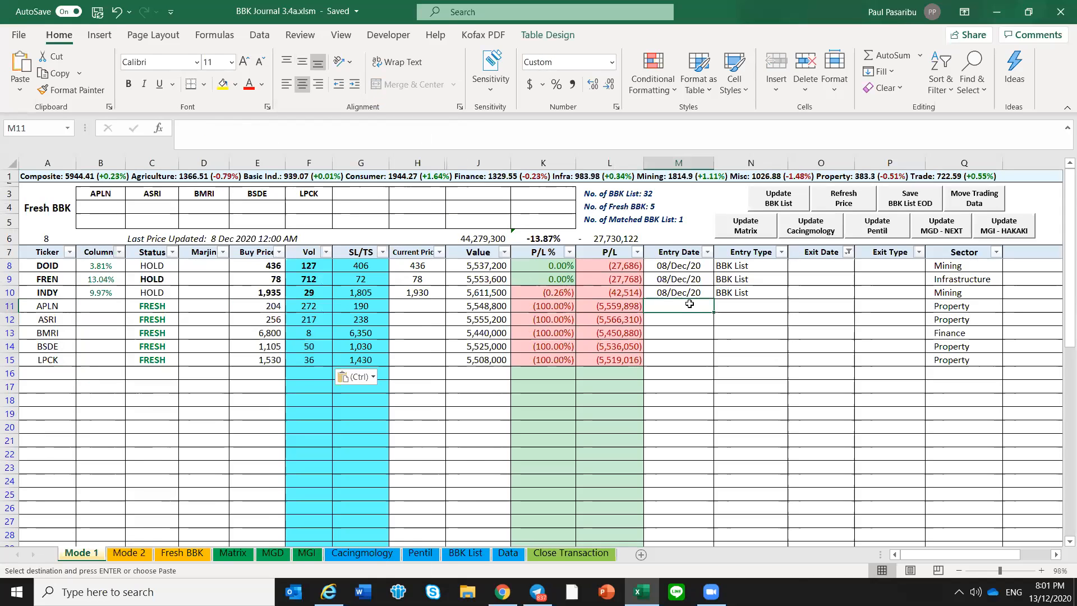
{"action": "type", "text": "10 dec"}
{"action": "key", "text": "Return"}
{"action": "key", "text": "Up"}
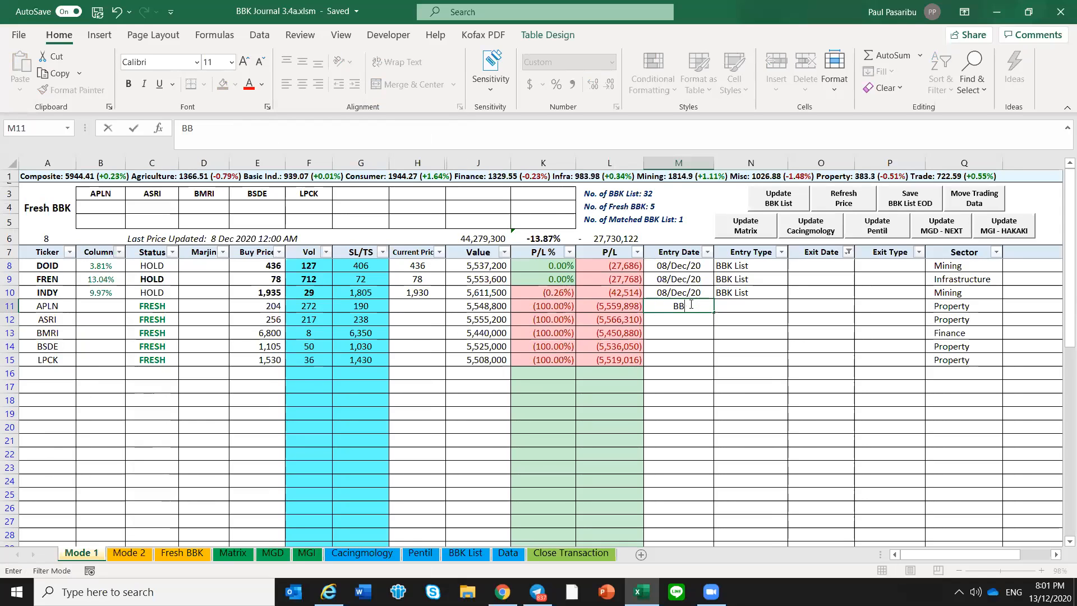
{"action": "key", "text": "Tab"}
{"action": "type", "text": "B"}
{"action": "key", "text": "Return"}
Copy APLN's Entry Date and Entry Type down to the ASRI, BMRI, BSDE and LPCK rows
{"action": "left_click", "coordinate": [690, 304]}
{"action": "key", "text": "shift+Right"}
{"action": "key", "text": "ctrl+c"}
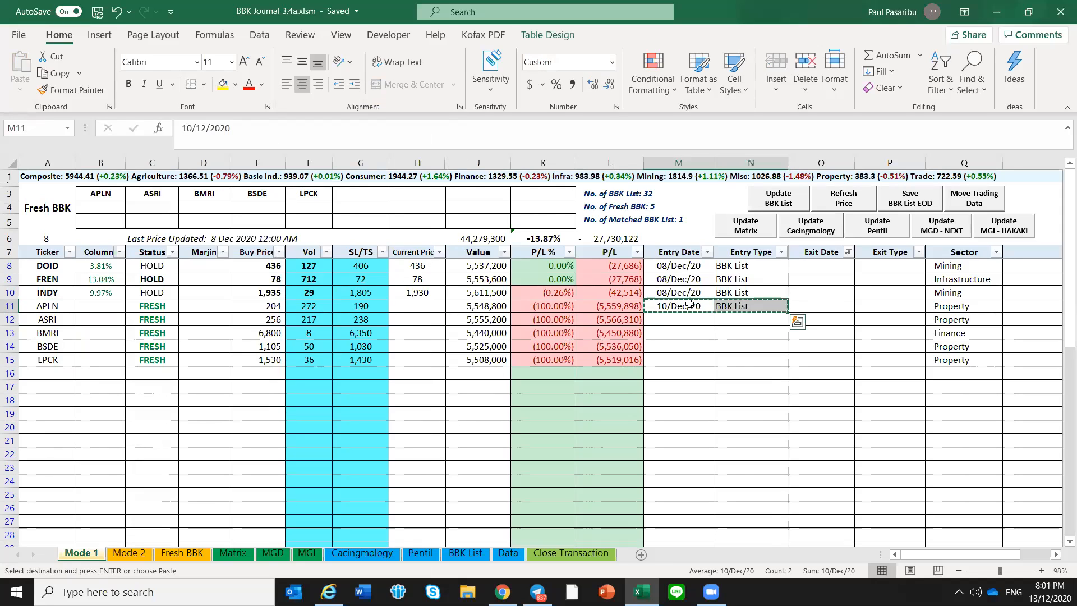
{"action": "key", "text": "shift+Down"}
{"action": "key", "text": "shift+Down"}
{"action": "key", "text": "shift+Down"}
{"action": "key", "text": "shift+Down"}
{"action": "key", "text": "Return"}
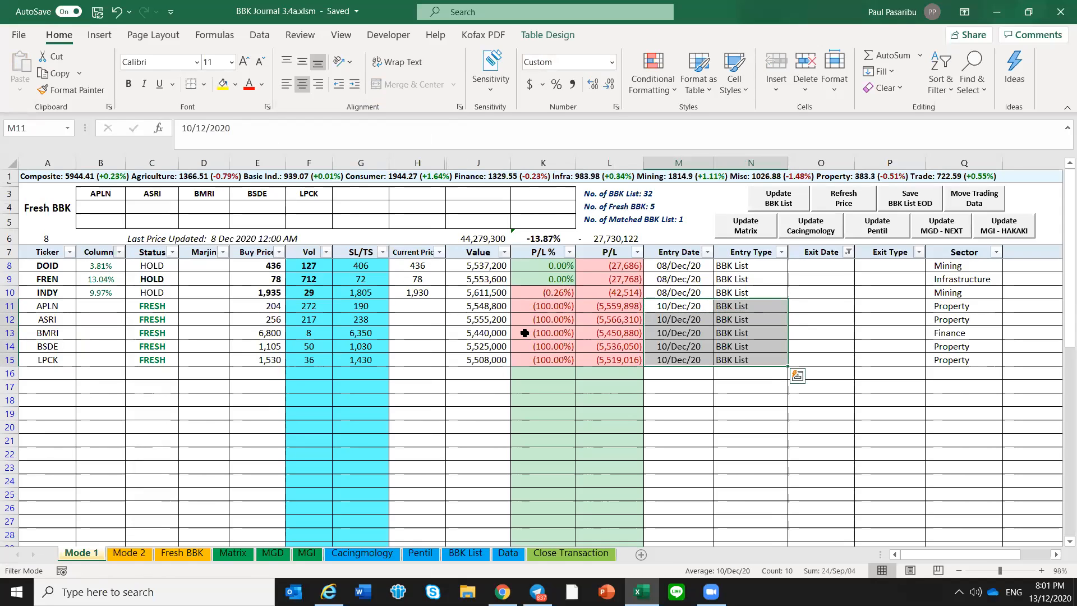
{"action": "left_click", "coordinate": [422, 323]}
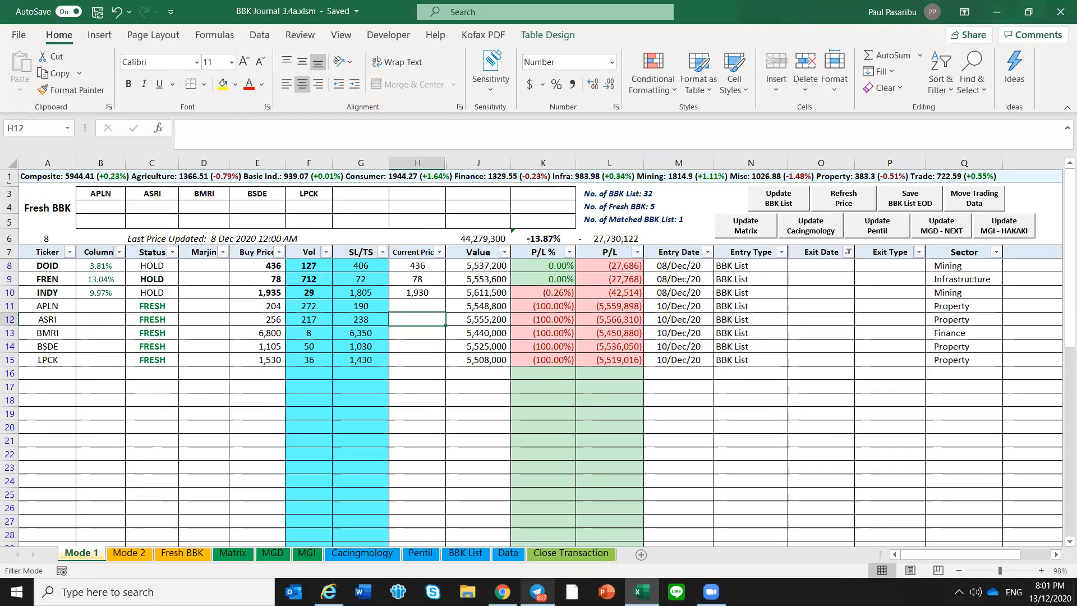
Switch to Telegram and close the message search in the (BOT ROOM) Neo BBK DML group
{"action": "left_click", "coordinate": [538, 590]}
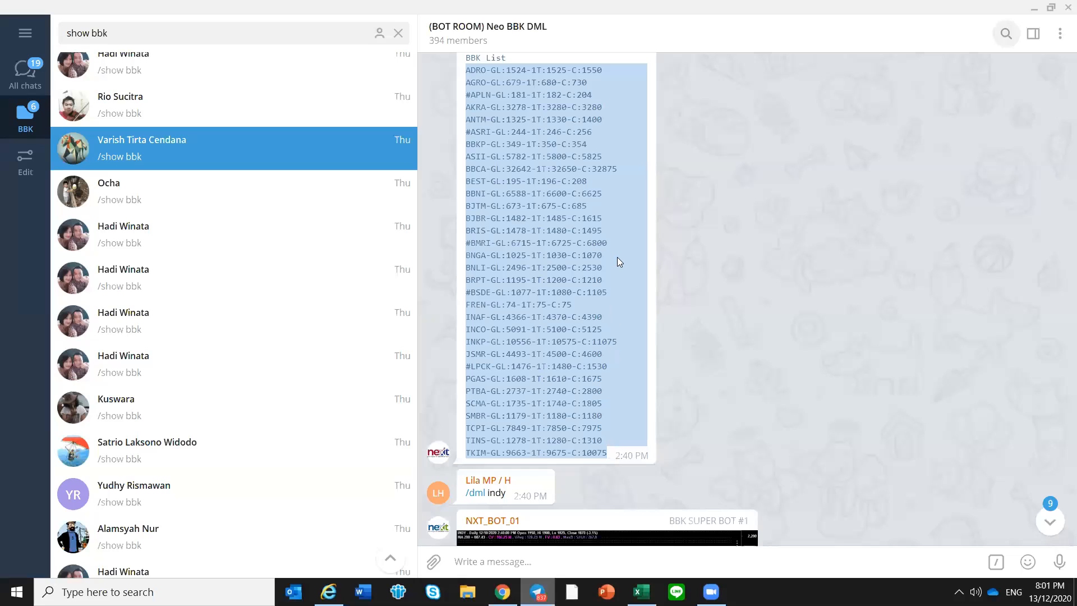
{"action": "left_click", "coordinate": [873, 82]}
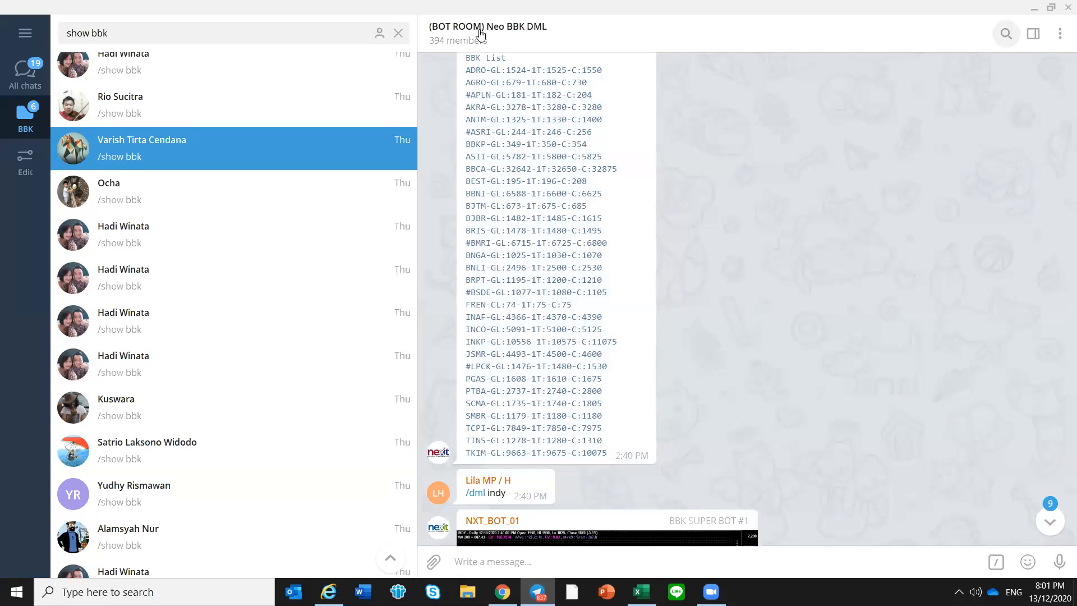
{"action": "key", "text": "Escape"}
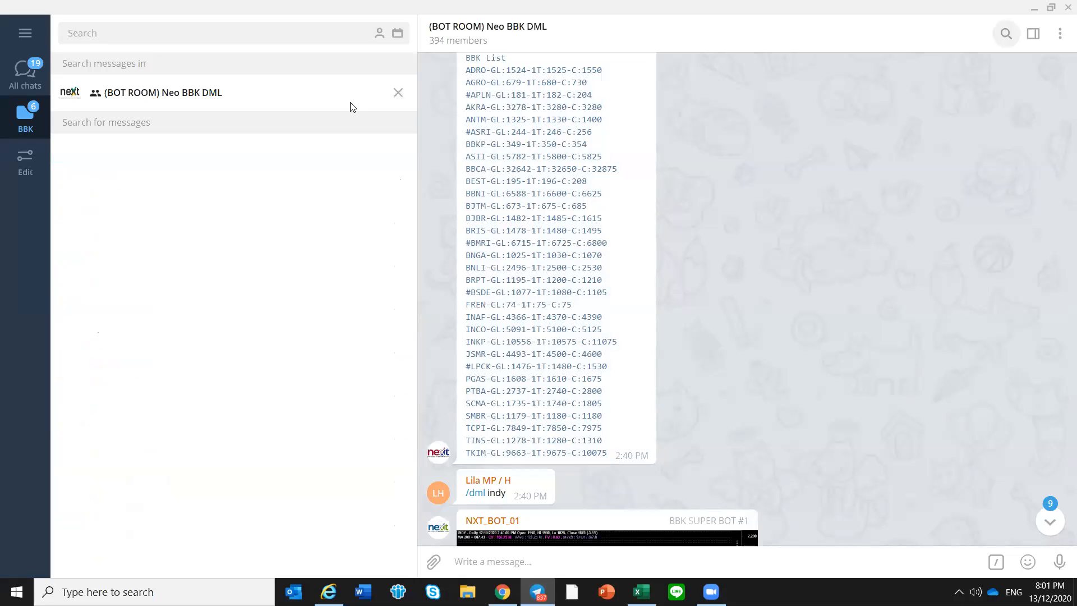
{"action": "left_click", "coordinate": [400, 95]}
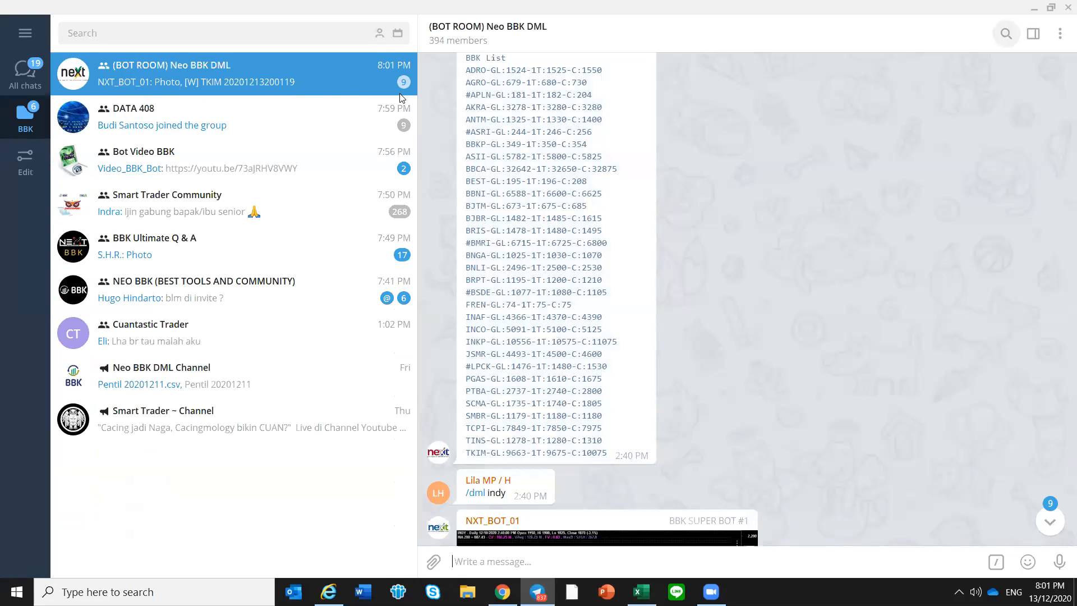
Open the DATA 408 group, jump to 11 December 2020 and locate the DATA EOD 3 bars 20201210.csv file
{"action": "left_click", "coordinate": [180, 120]}
{"action": "left_click", "coordinate": [1006, 34]}
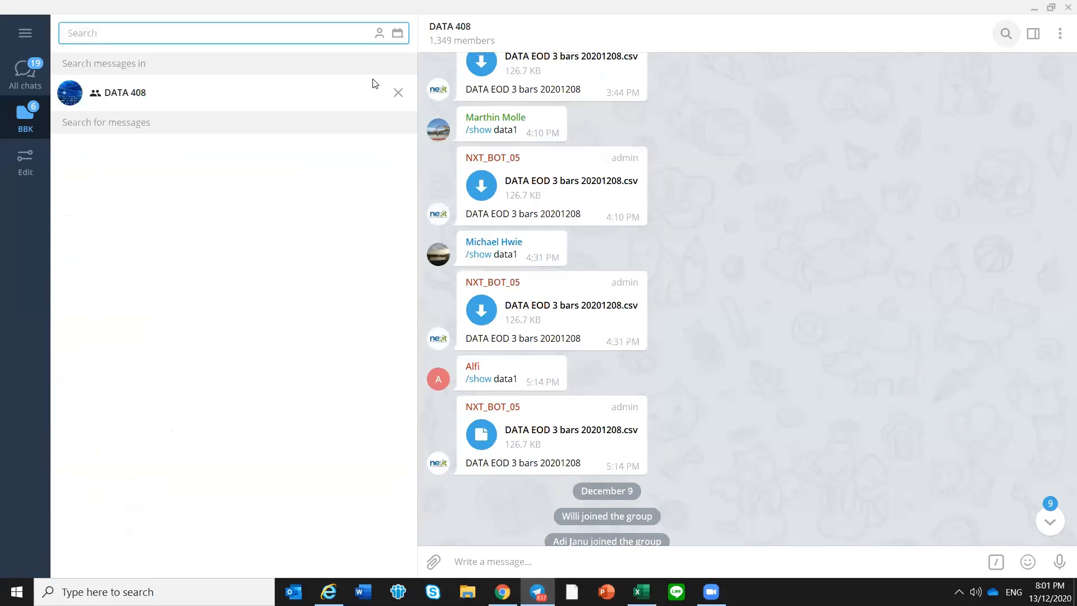
{"action": "left_click", "coordinate": [798, 144]}
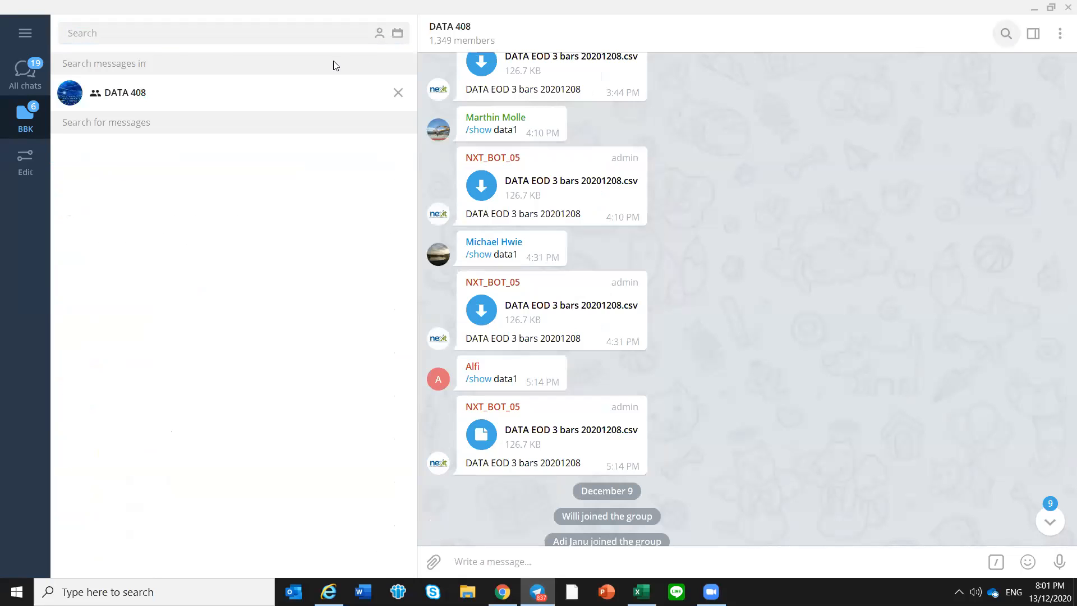
{"action": "left_click", "coordinate": [398, 32]}
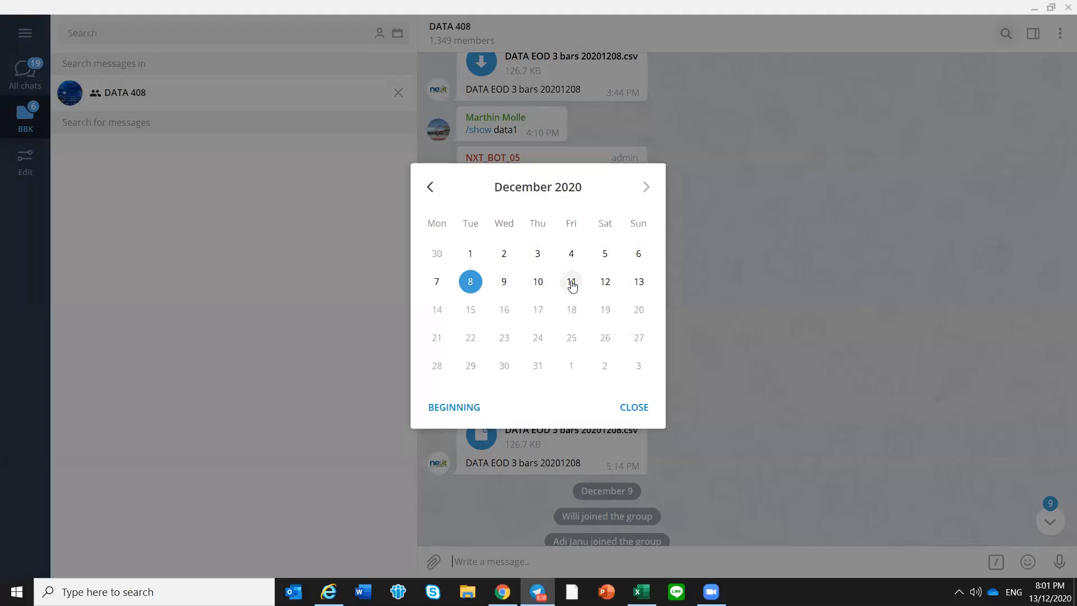
{"action": "left_click", "coordinate": [571, 282]}
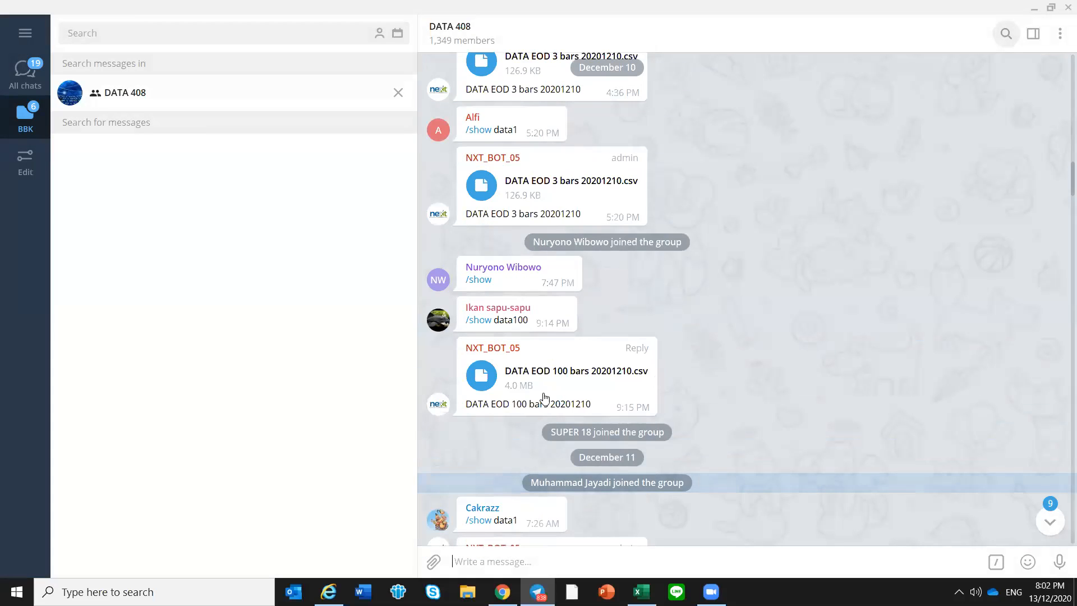
{"action": "scroll", "coordinate": [681, 317], "scroll_direction": "up", "scroll_amount": 1}
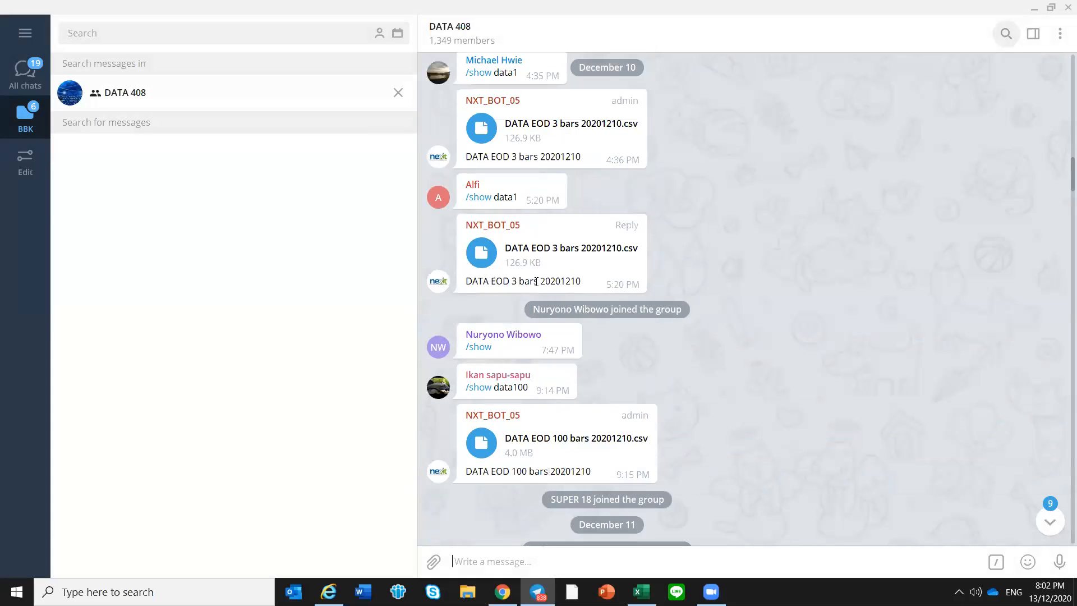
{"action": "scroll", "coordinate": [488, 256], "scroll_direction": "up", "scroll_amount": 1}
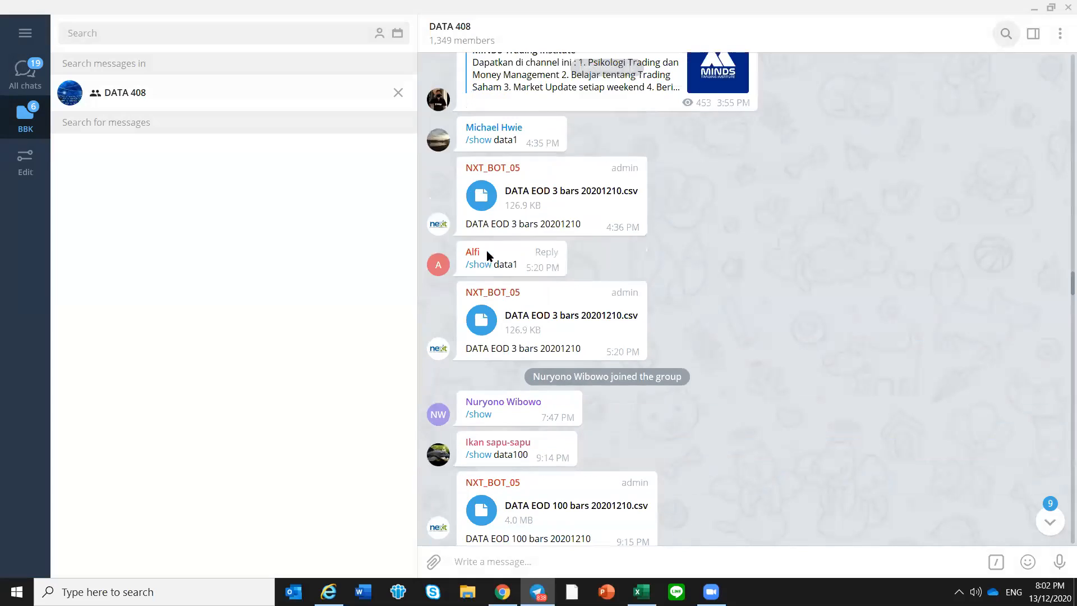
{"action": "scroll", "coordinate": [565, 339], "scroll_direction": "up", "scroll_amount": 1}
{"action": "scroll", "coordinate": [562, 340], "scroll_direction": "down", "scroll_amount": 1}
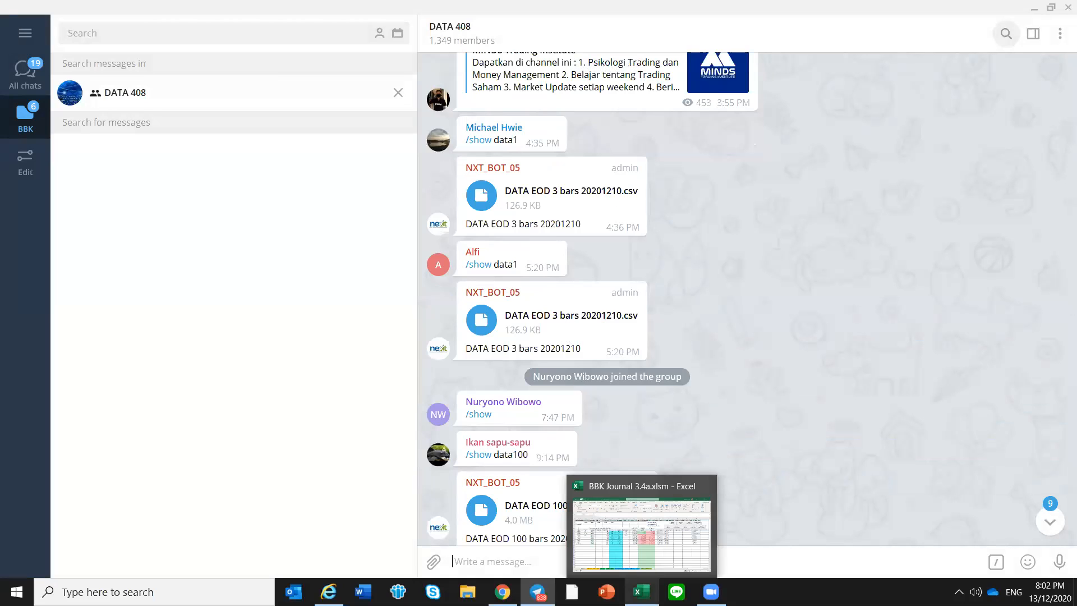
{"action": "left_click", "coordinate": [641, 591]}
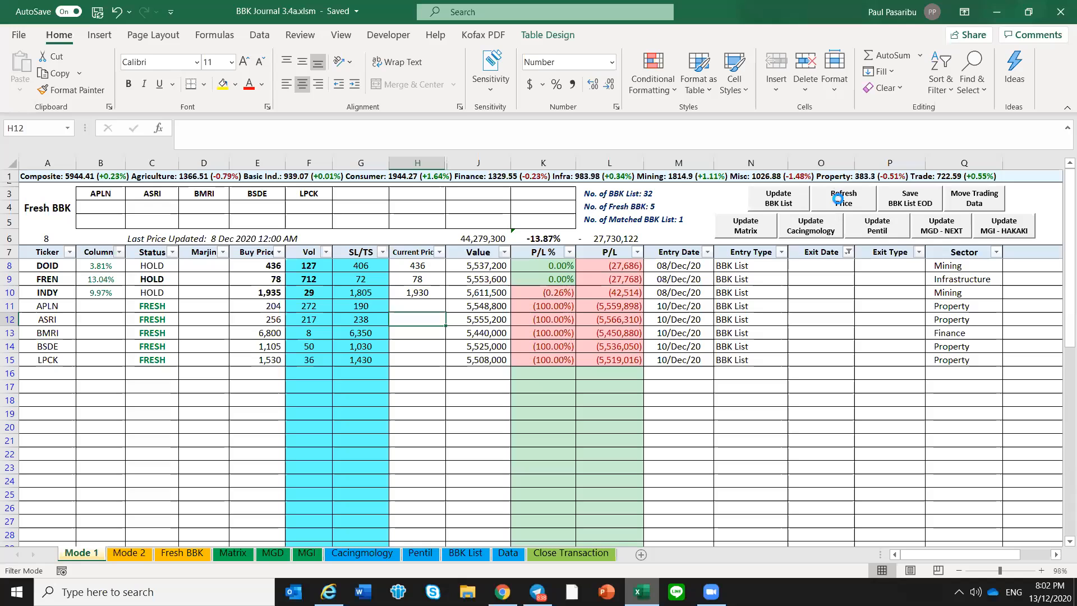
{"action": "left_click", "coordinate": [840, 203]}
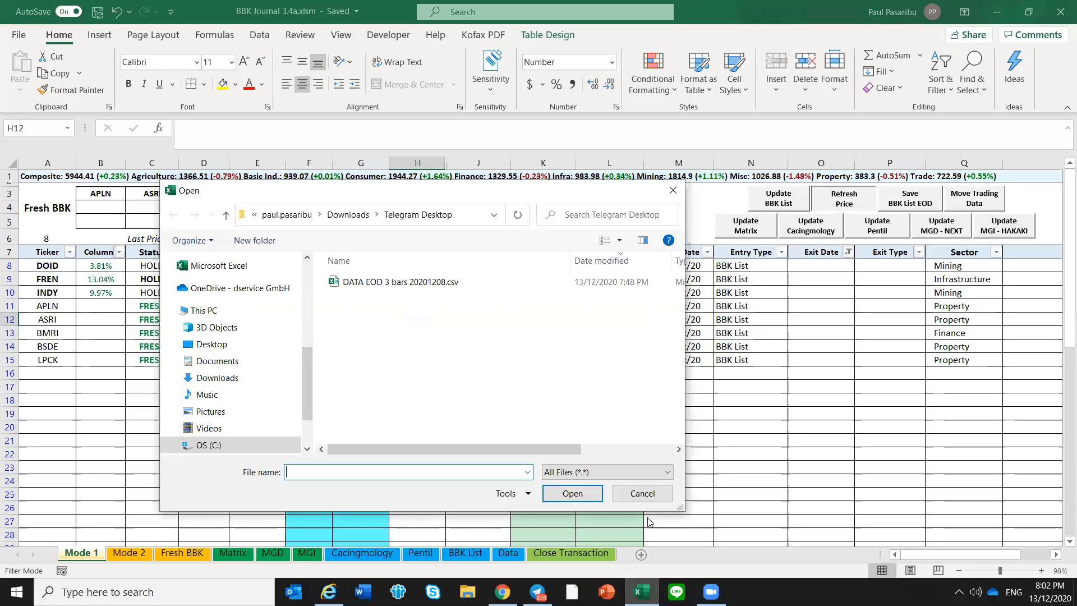
{"action": "left_click", "coordinate": [642, 493]}
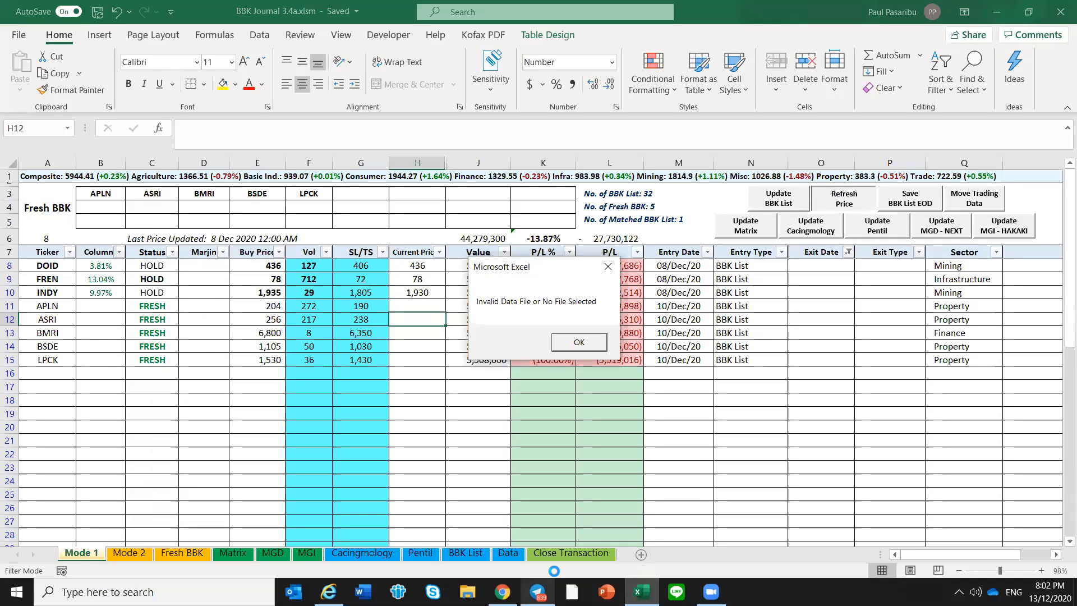
{"action": "key", "text": "Return"}
Download DATA EOD 3 bars 20201210.csv from DATA 408, switch to Excel and refresh the journal's prices with that file
{"action": "left_click", "coordinate": [537, 592]}
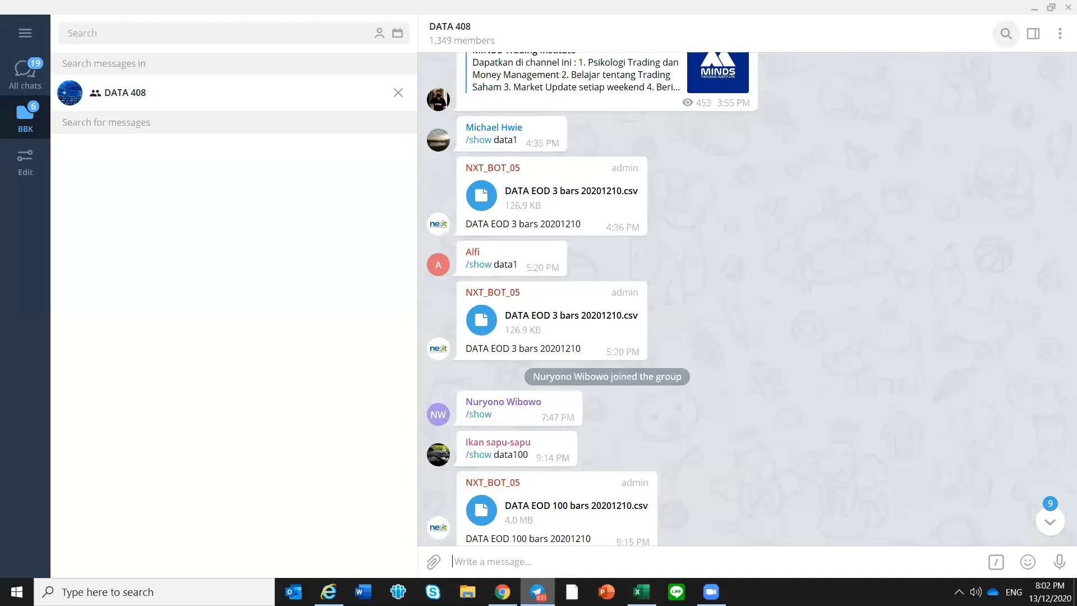
{"action": "left_click", "coordinate": [480, 322]}
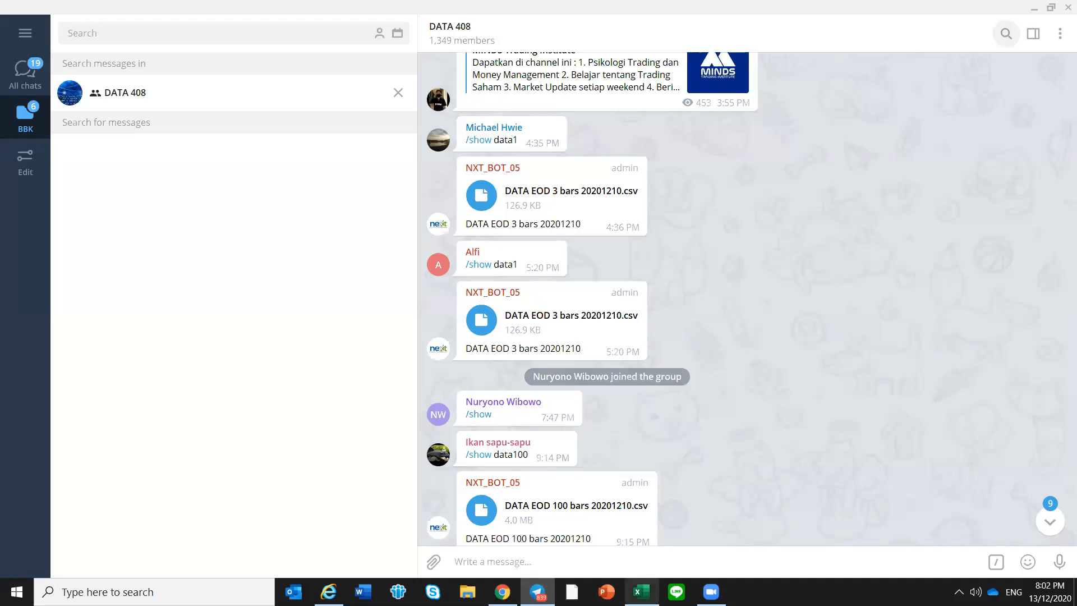
{"action": "left_click", "coordinate": [642, 591]}
{"action": "left_click", "coordinate": [858, 205]}
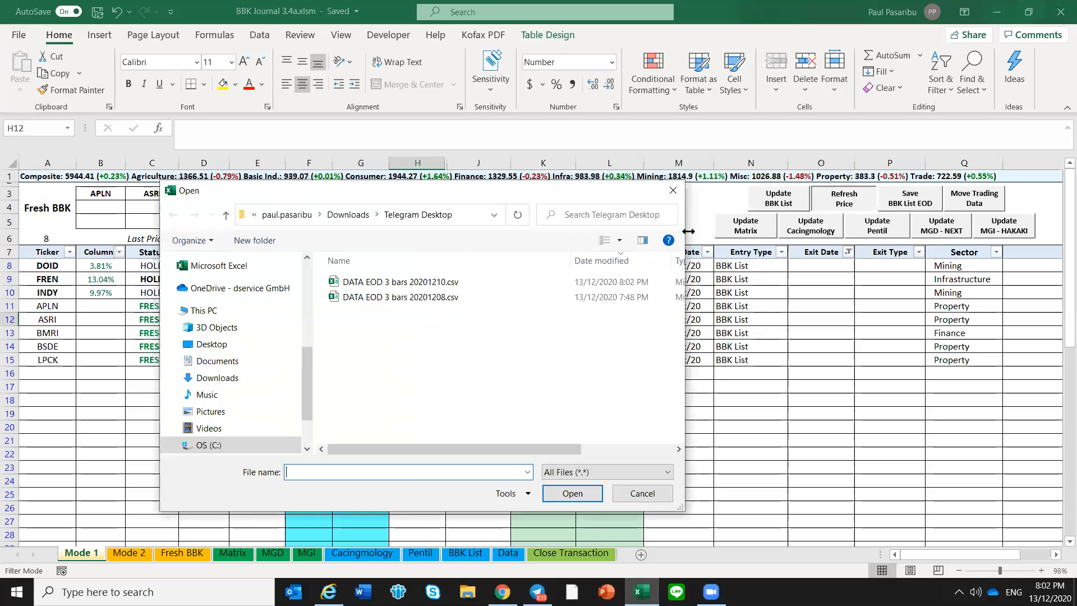
{"action": "left_click", "coordinate": [443, 284]}
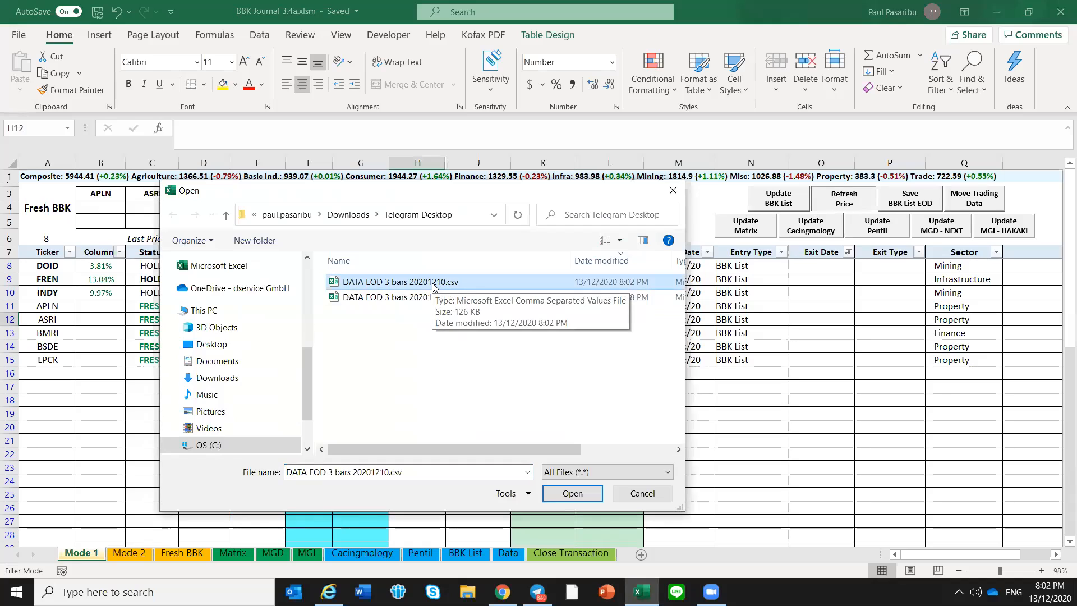
{"action": "double_click", "coordinate": [432, 285]}
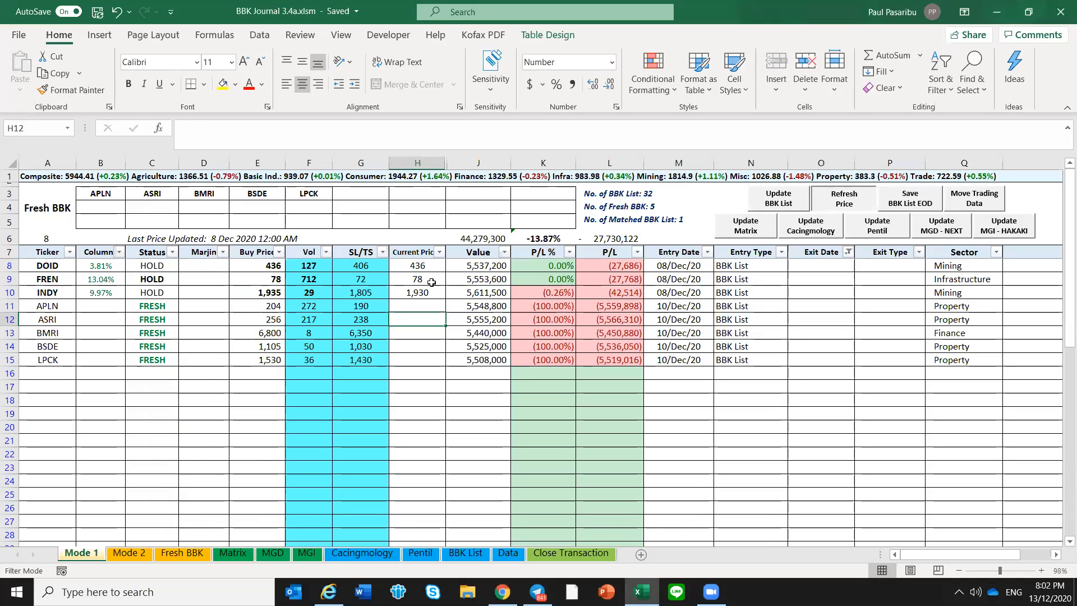
Review the Status and Column values of the fresh positions and the P/L % of all open positions on Mode 1
{"action": "left_click", "coordinate": [248, 373]}
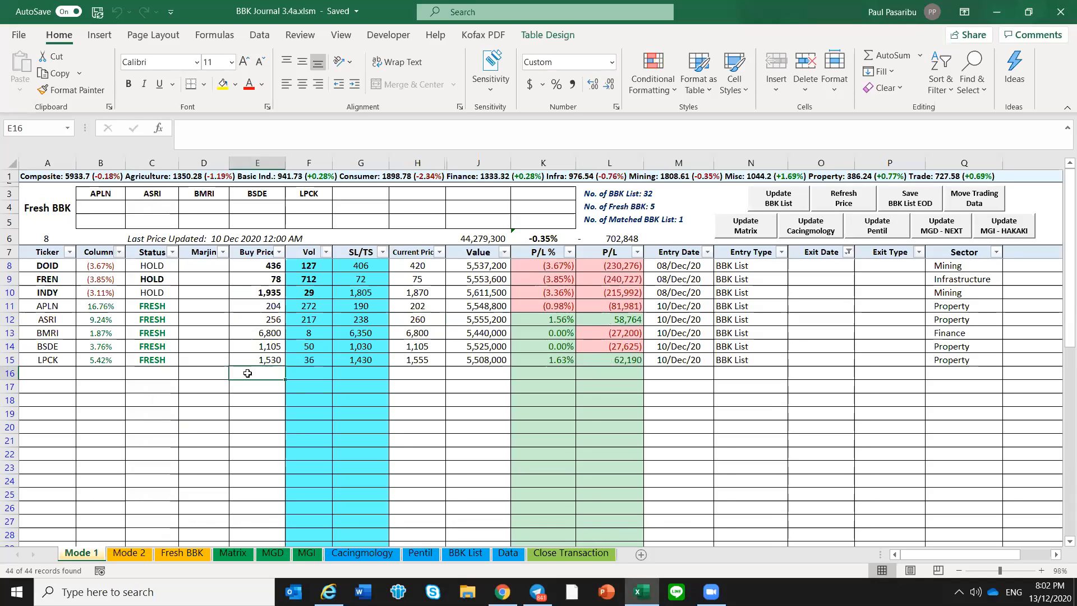
{"action": "left_click_drag", "start_coordinate": [165, 307], "coordinate": [164, 349]}
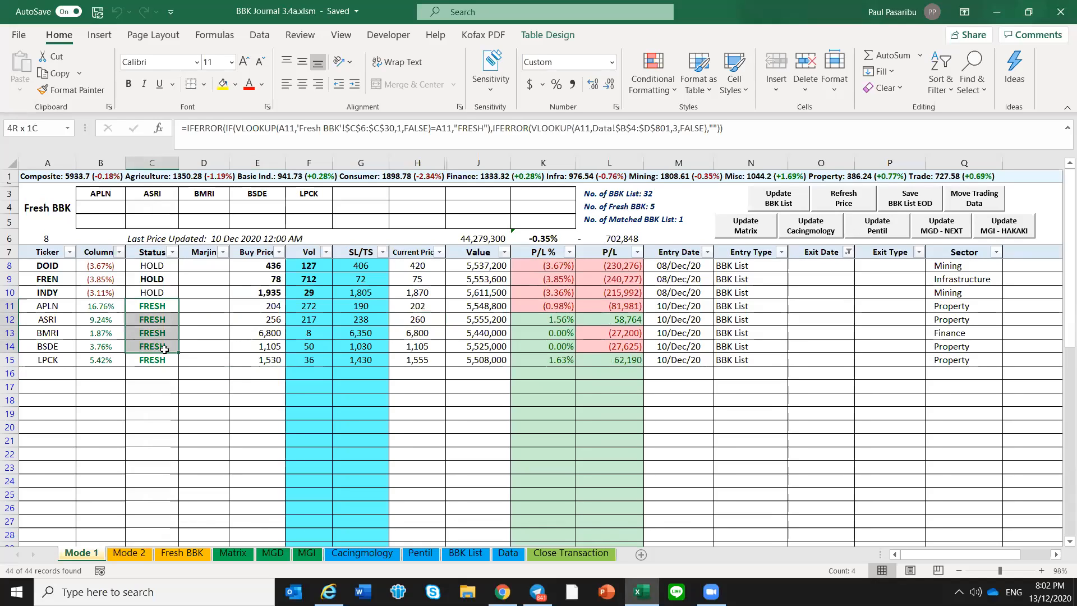
{"action": "key", "text": "ctrl+v"}
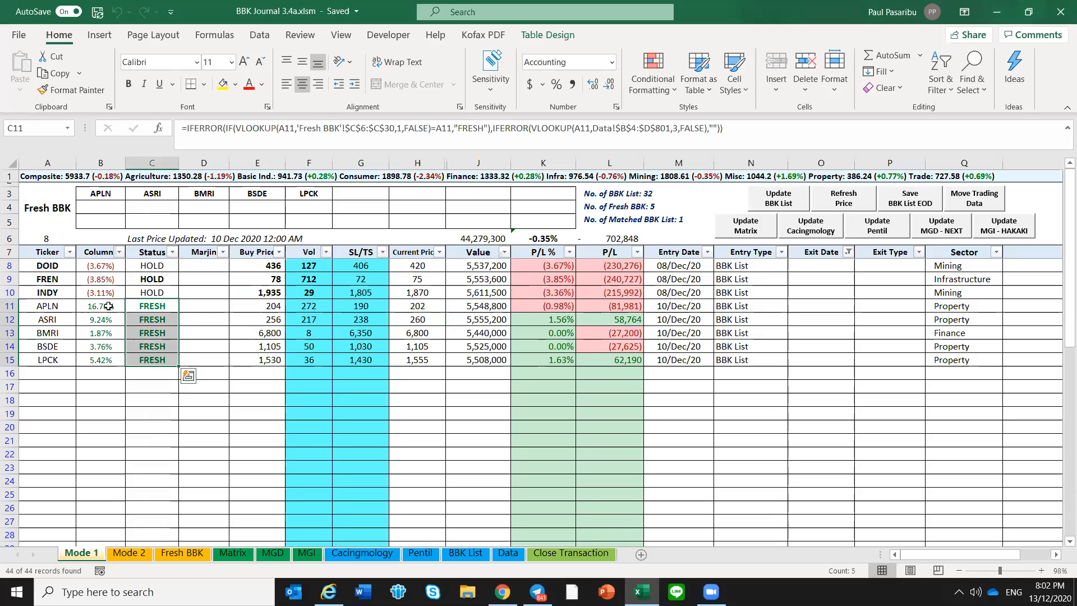
{"action": "left_click", "coordinate": [108, 307]}
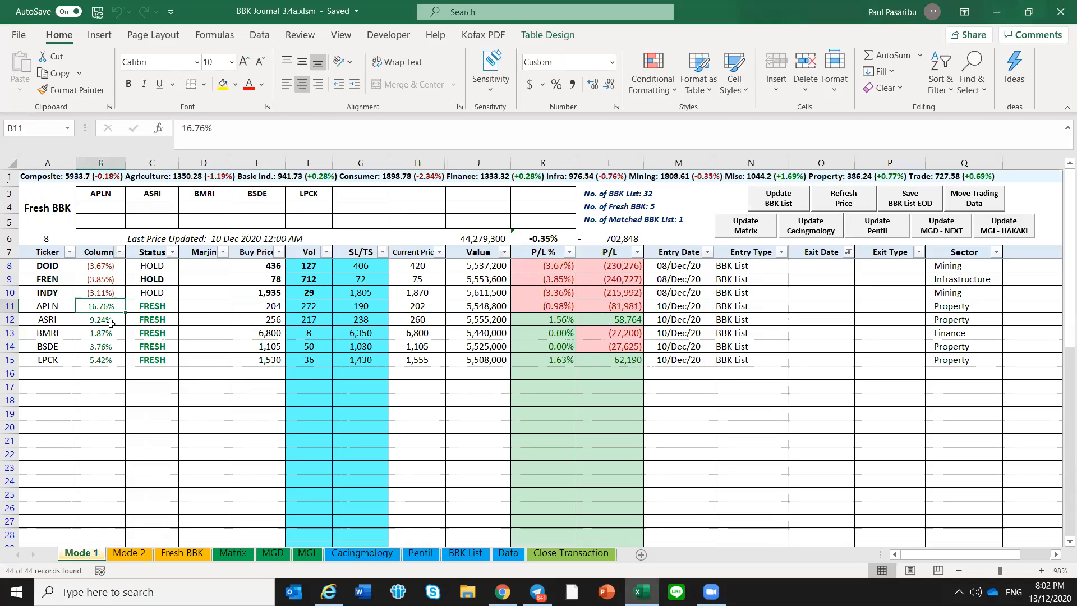
{"action": "key", "text": "Down"}
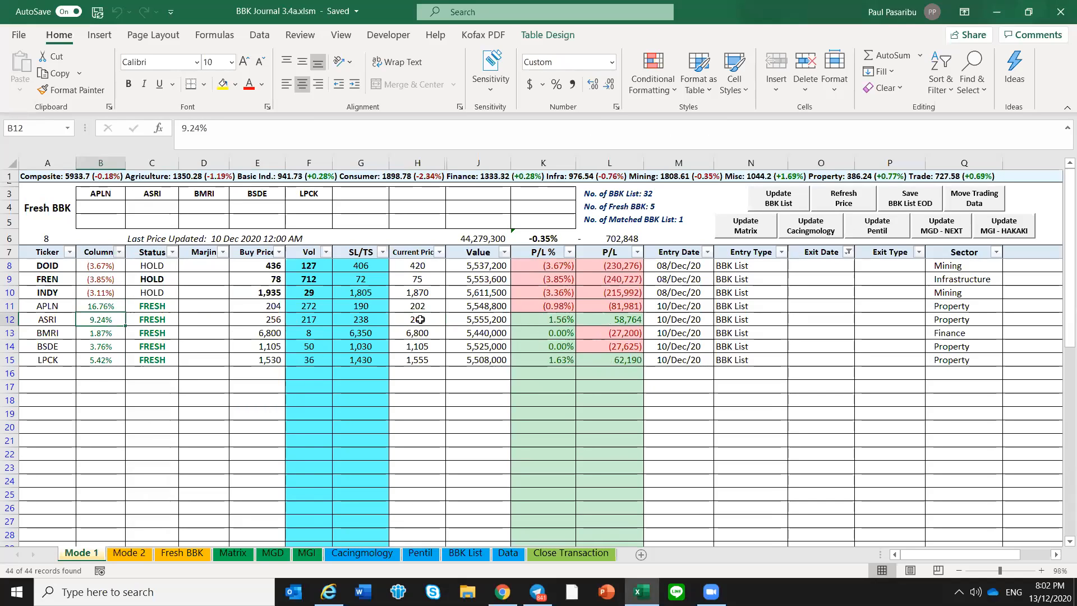
{"action": "left_click", "coordinate": [575, 320]}
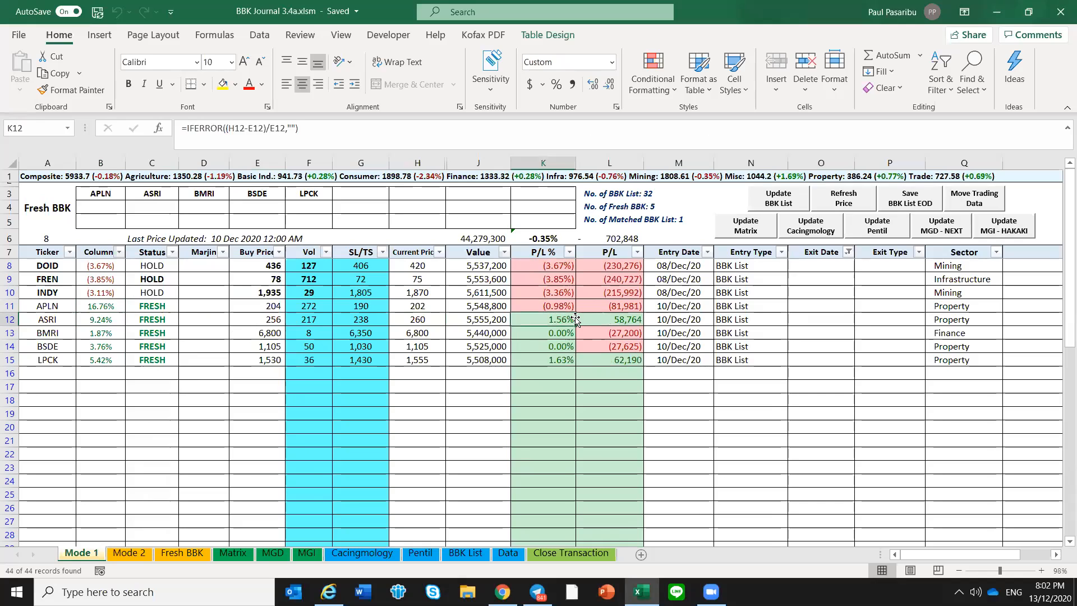
{"action": "left_click", "coordinate": [564, 361]}
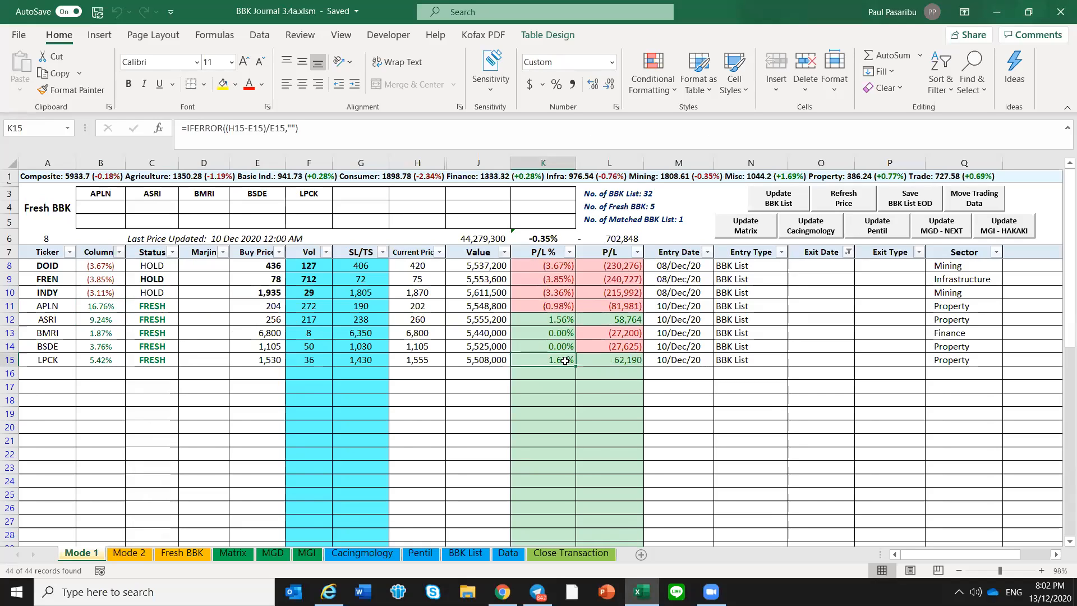
{"action": "left_click_drag", "start_coordinate": [561, 292], "coordinate": [564, 267]}
{"action": "left_click", "coordinate": [565, 280]}
{"action": "left_click", "coordinate": [563, 295]}
{"action": "left_click", "coordinate": [548, 378]}
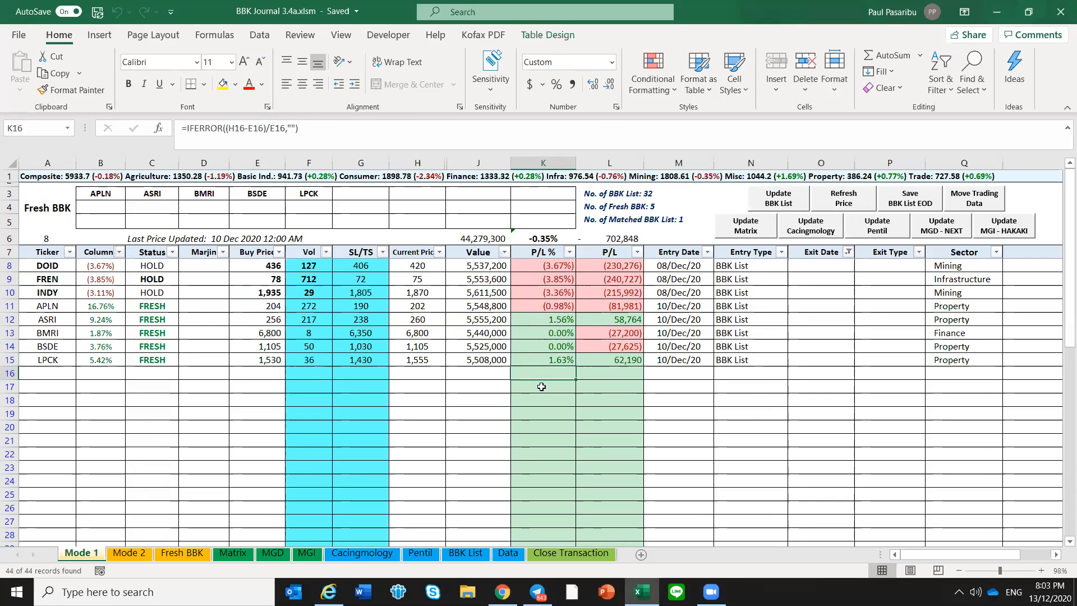
{"action": "left_click", "coordinate": [55, 377]}
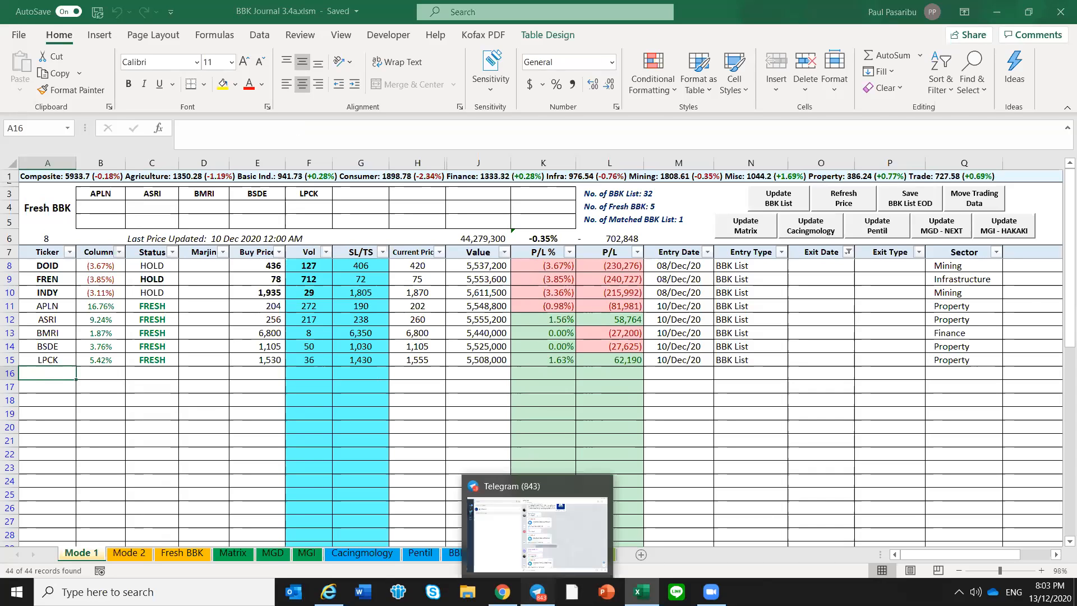
Switch to Telegram, close the DATA 408 message search and open the Neo BBK DML Channel
{"action": "left_click", "coordinate": [537, 592]}
{"action": "left_click", "coordinate": [399, 91]}
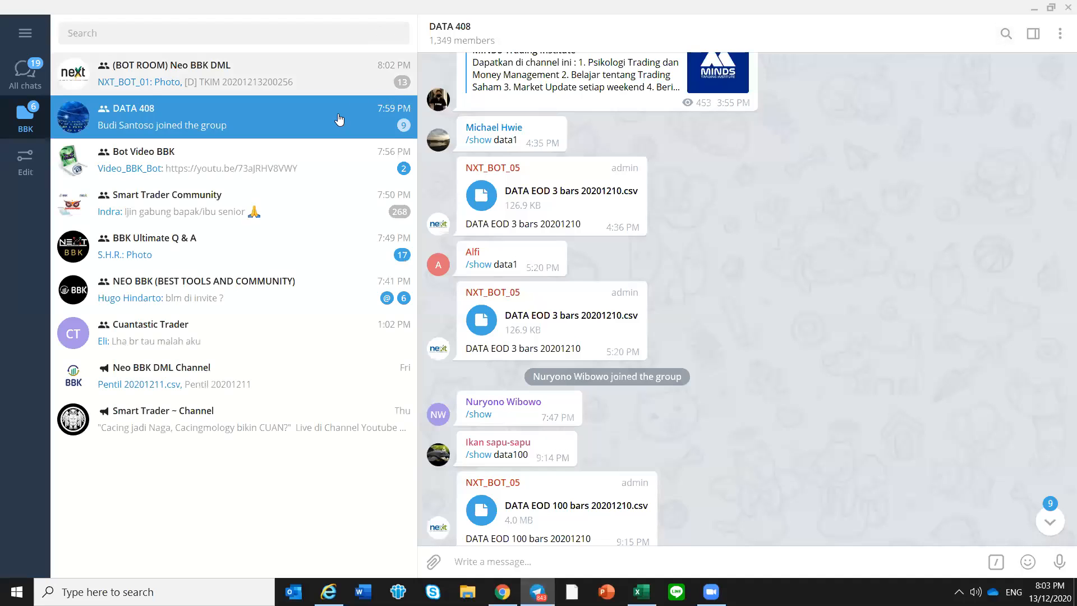
{"action": "left_click", "coordinate": [261, 373]}
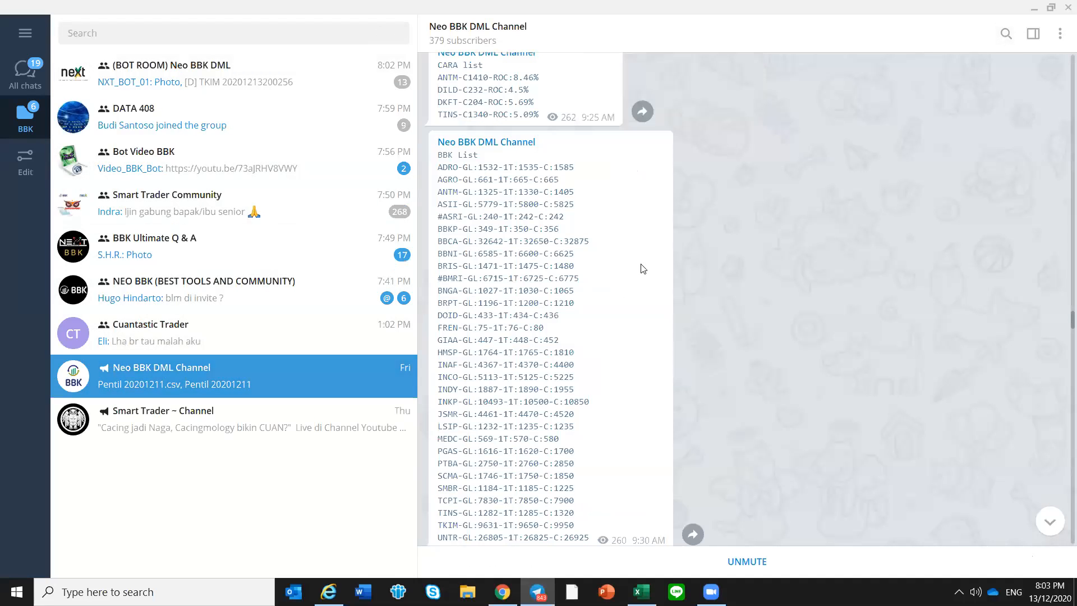
Jump to 11 December 2020 in the Neo BBK DML Channel and locate December 10's final BBK List, posted at 5:00 PM
{"action": "left_click", "coordinate": [1006, 34]}
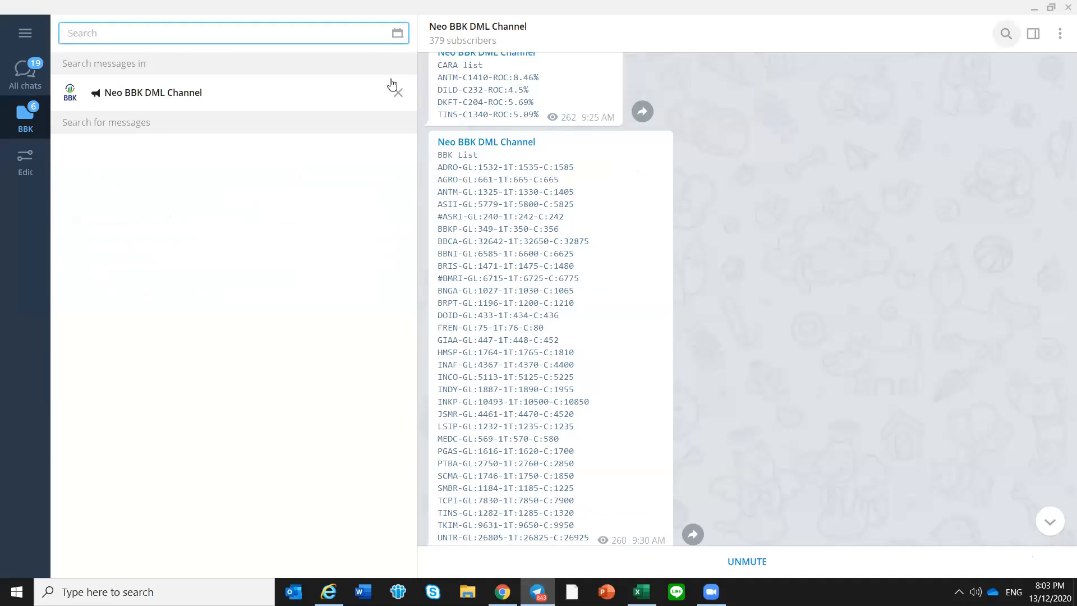
{"action": "left_click", "coordinate": [397, 33]}
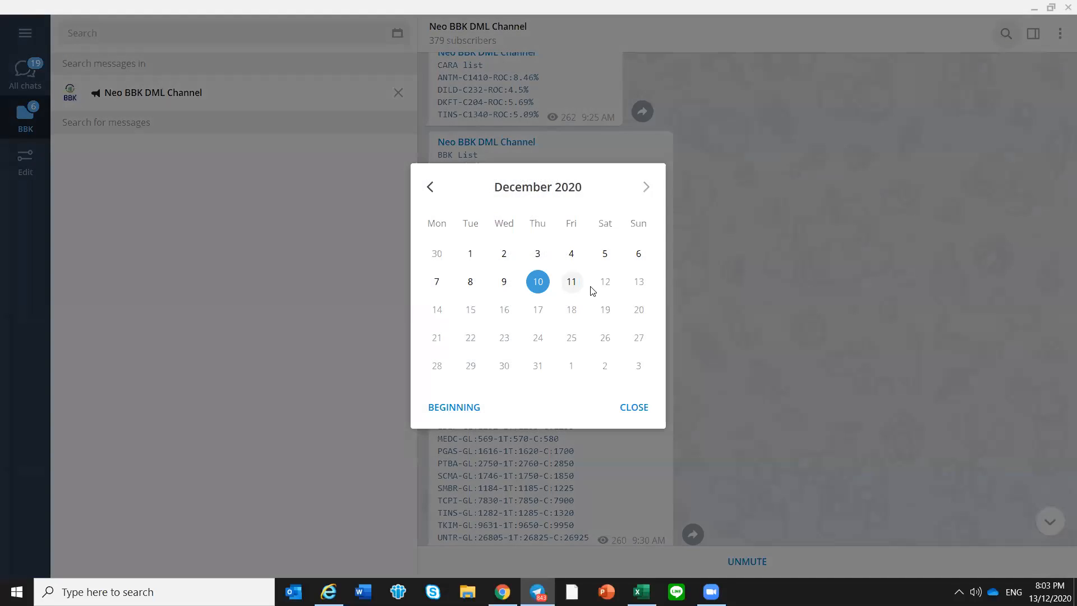
{"action": "left_click", "coordinate": [591, 288]}
{"action": "scroll", "coordinate": [731, 268], "scroll_direction": "up", "scroll_amount": 3}
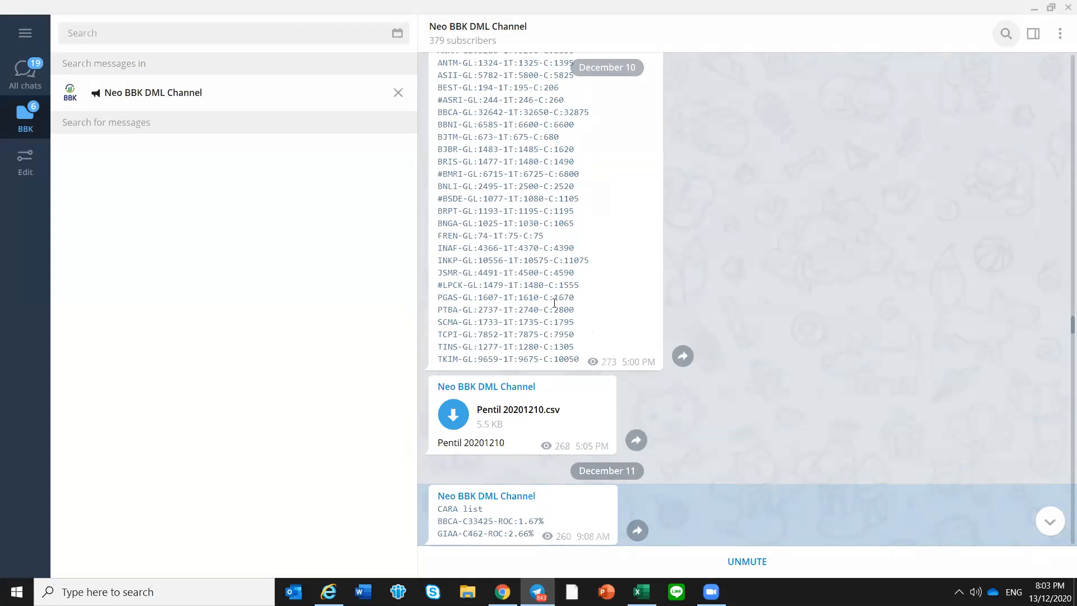
{"action": "scroll", "coordinate": [554, 303], "scroll_direction": "up", "scroll_amount": 4}
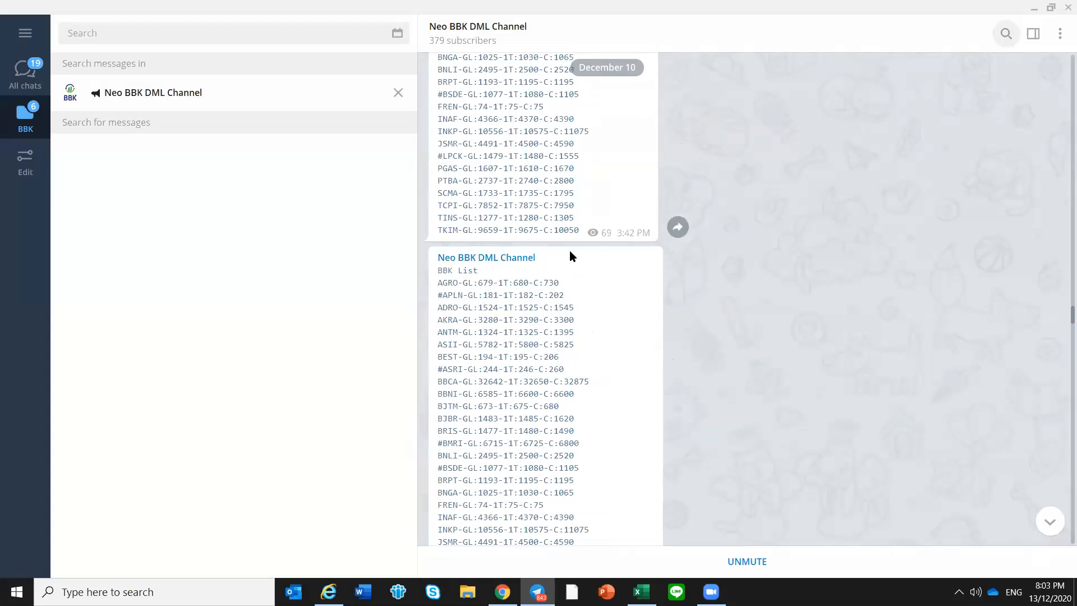
{"action": "scroll", "coordinate": [567, 204], "scroll_direction": "up", "scroll_amount": 10}
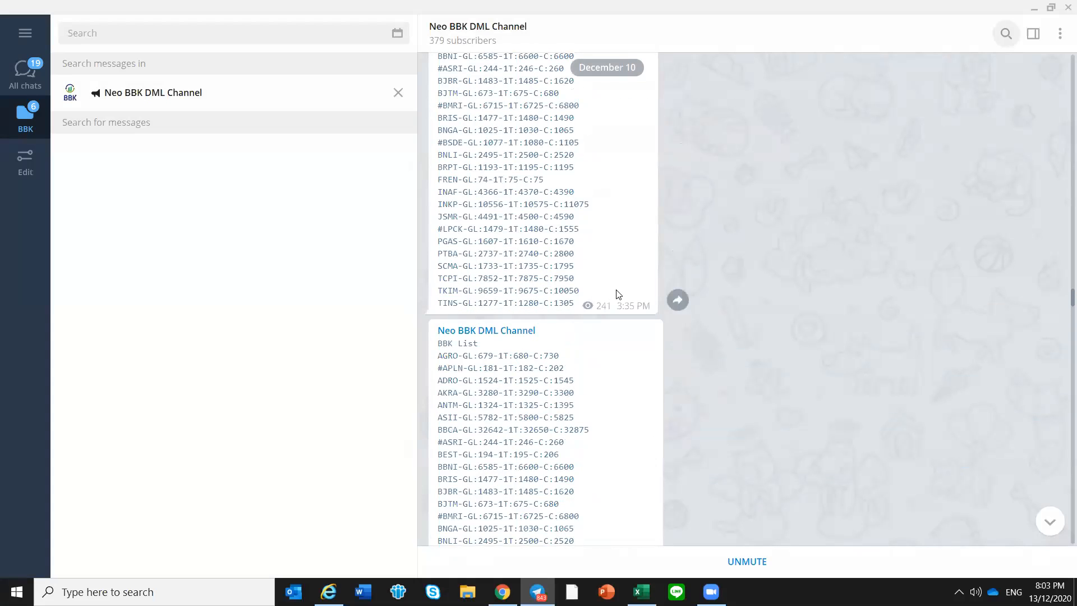
{"action": "scroll", "coordinate": [581, 202], "scroll_direction": "down", "scroll_amount": 10}
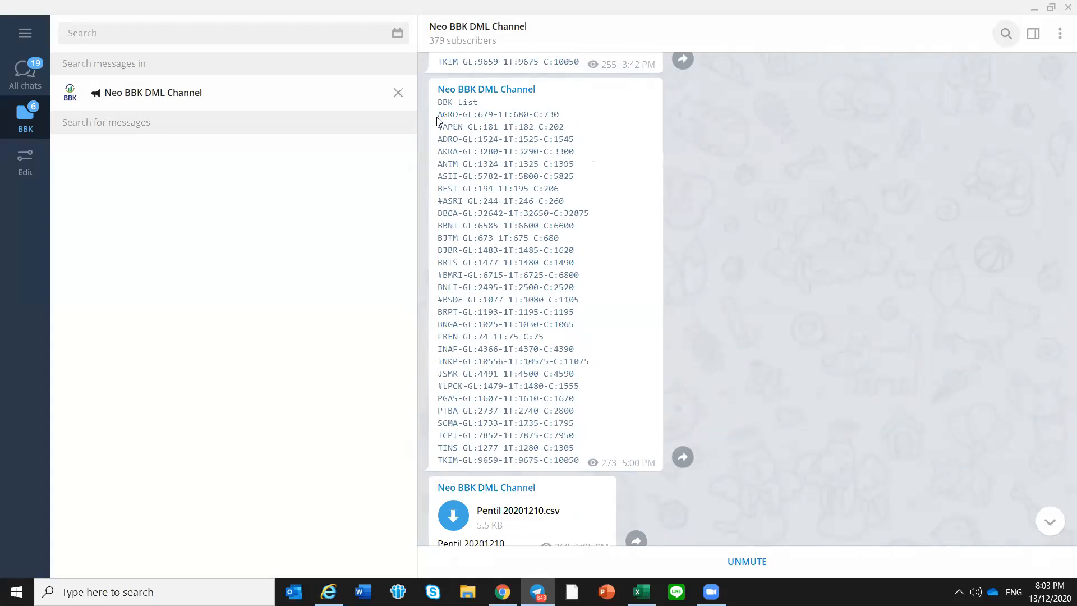
Copy all ticker lines of the 5:00 PM BBK List, from AGRO through TKIM
{"action": "left_click_drag", "start_coordinate": [438, 115], "coordinate": [585, 462]}
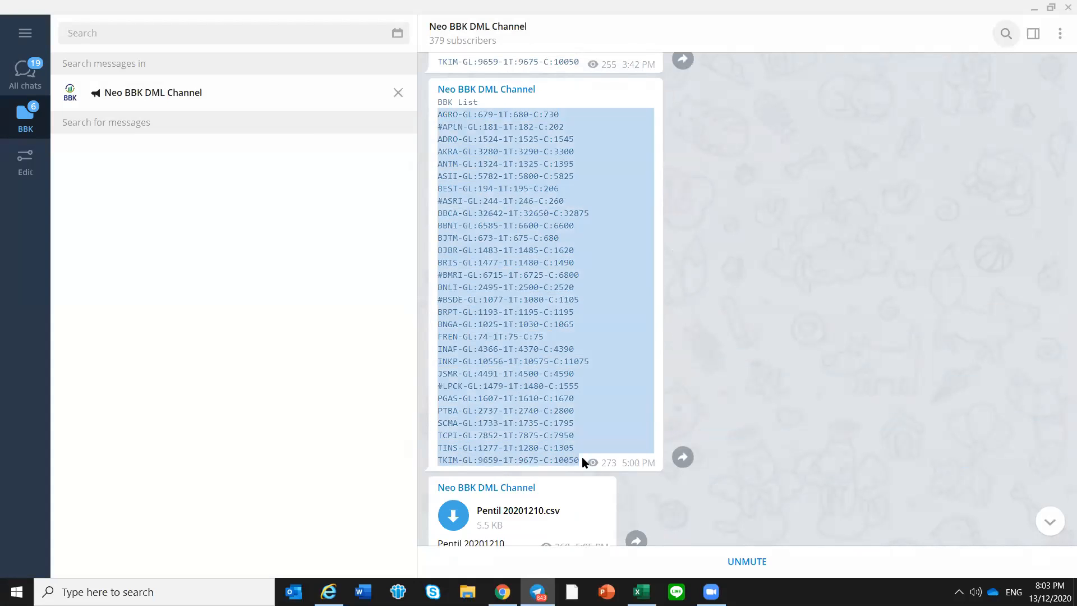
{"action": "right_click", "coordinate": [512, 307]}
{"action": "left_click", "coordinate": [561, 324]}
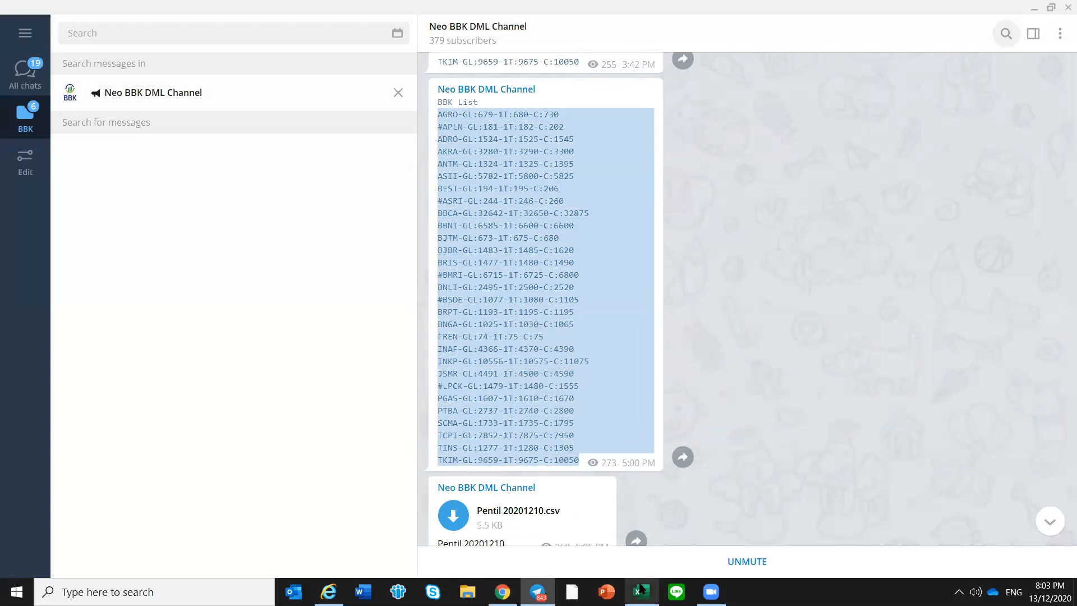
Switch to Excel and save the BBK List EOD data using the DATA EOD 3 bars 20201210.csv file
{"action": "key", "text": "alt+Tab"}
{"action": "key", "text": "Return"}
{"action": "left_click", "coordinate": [508, 494]}
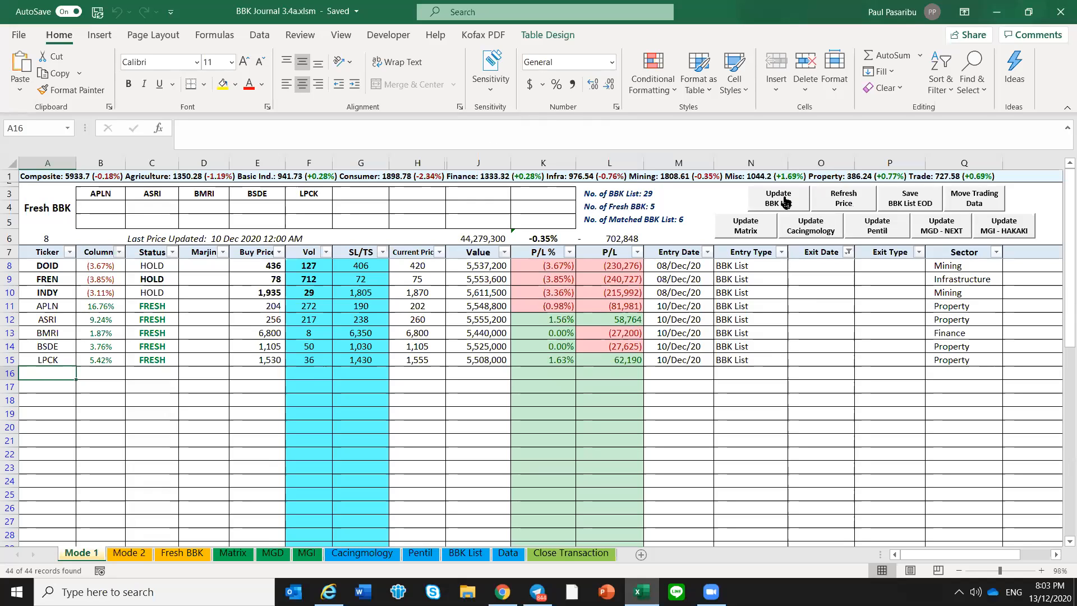
{"action": "left_click", "coordinate": [920, 204]}
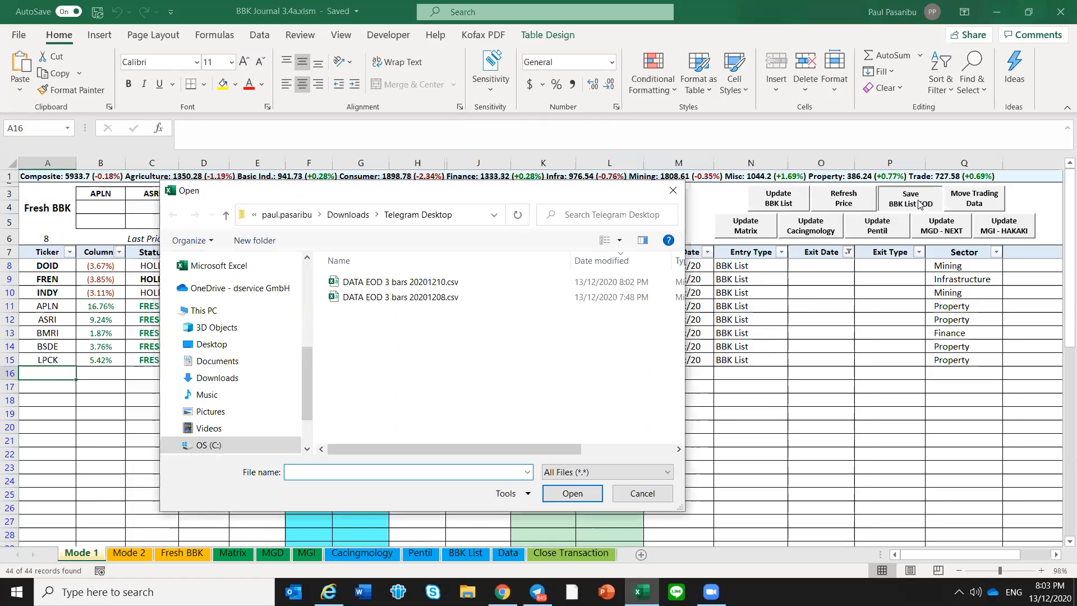
{"action": "left_click", "coordinate": [448, 288]}
{"action": "left_click", "coordinate": [563, 495]}
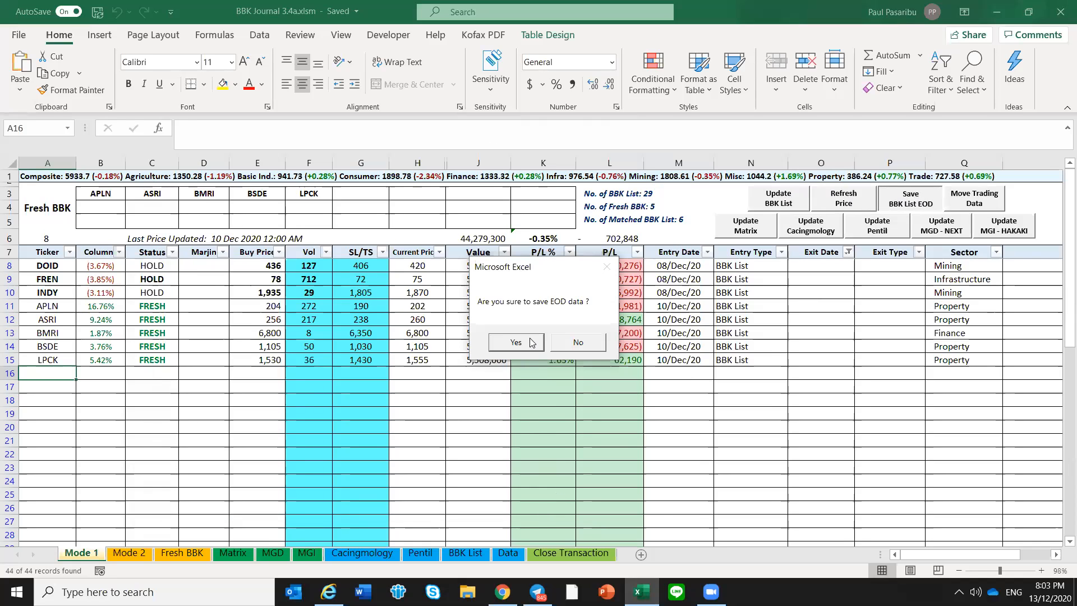
{"action": "left_click", "coordinate": [516, 342]}
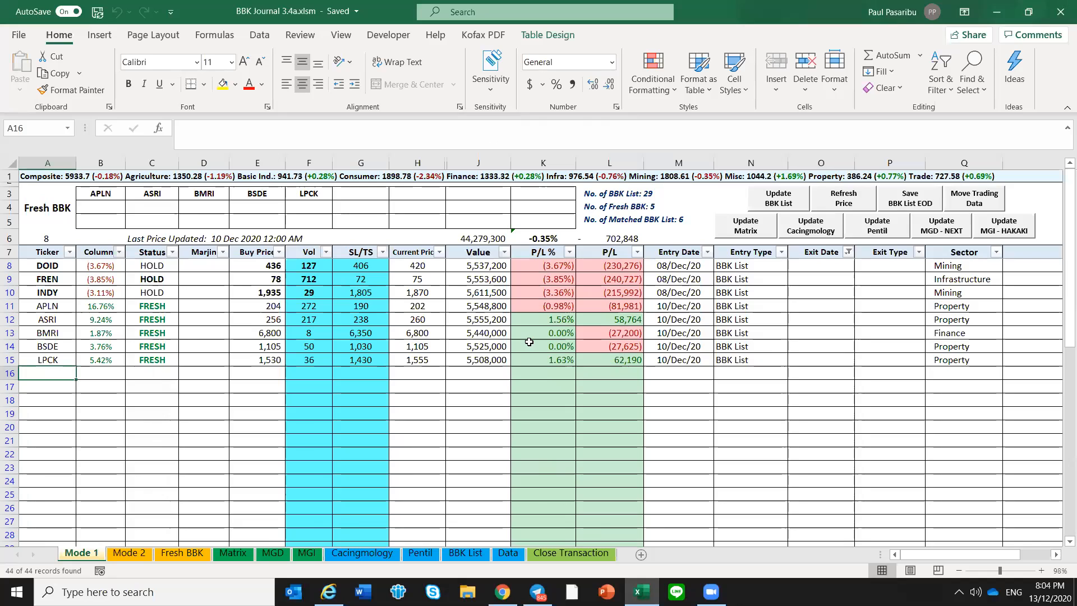
On the BBK List sheet, set the date of the newly saved APLN entry in row 2282 to 10/12/2020
{"action": "left_click", "coordinate": [430, 401]}
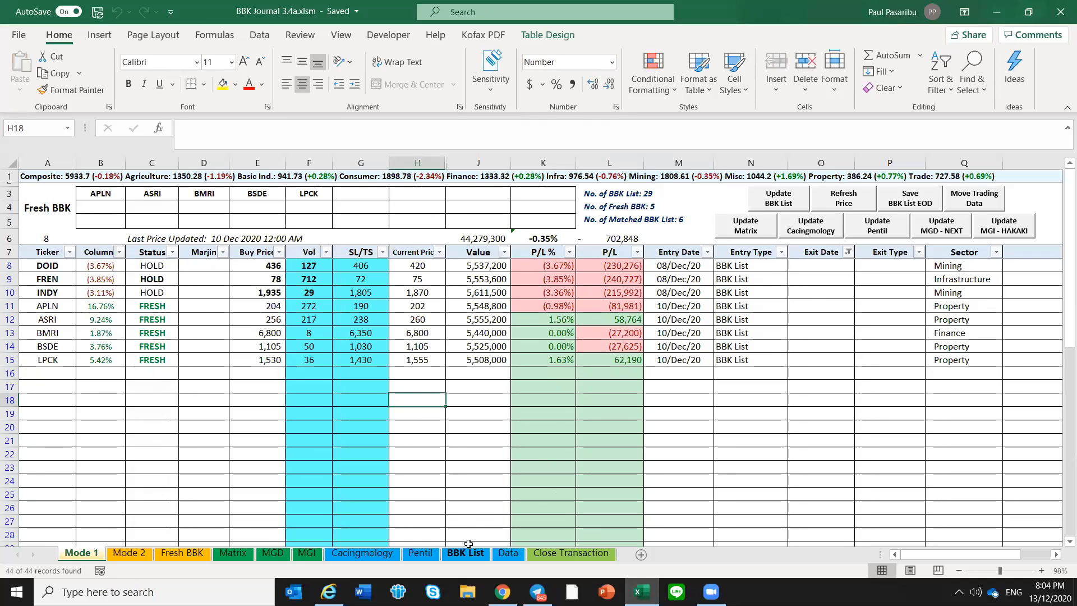
{"action": "left_click", "coordinate": [465, 553]}
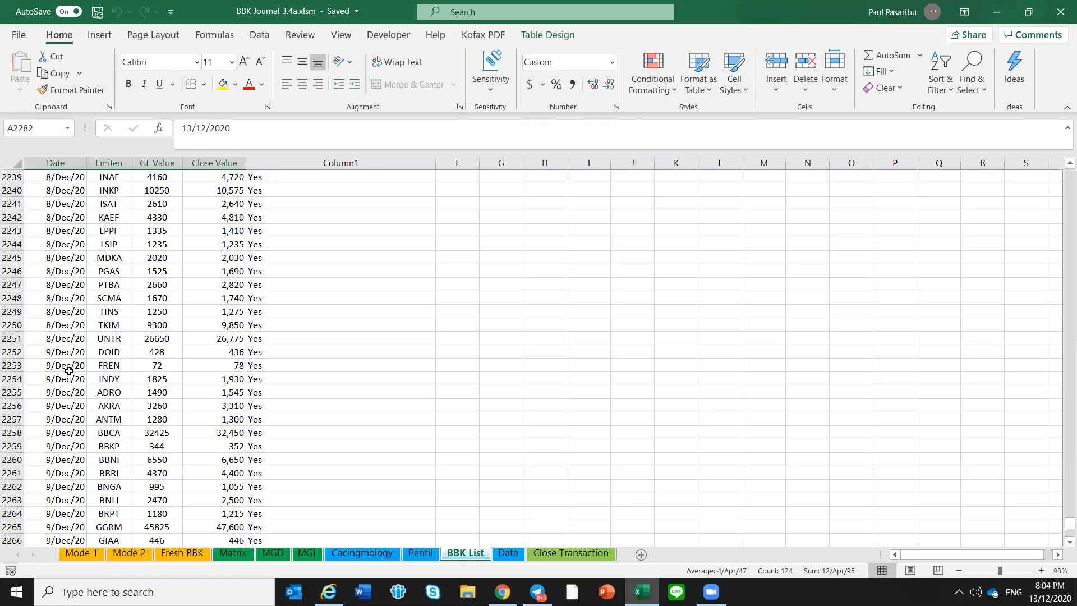
{"action": "scroll", "coordinate": [68, 420], "scroll_direction": "down", "scroll_amount": 9}
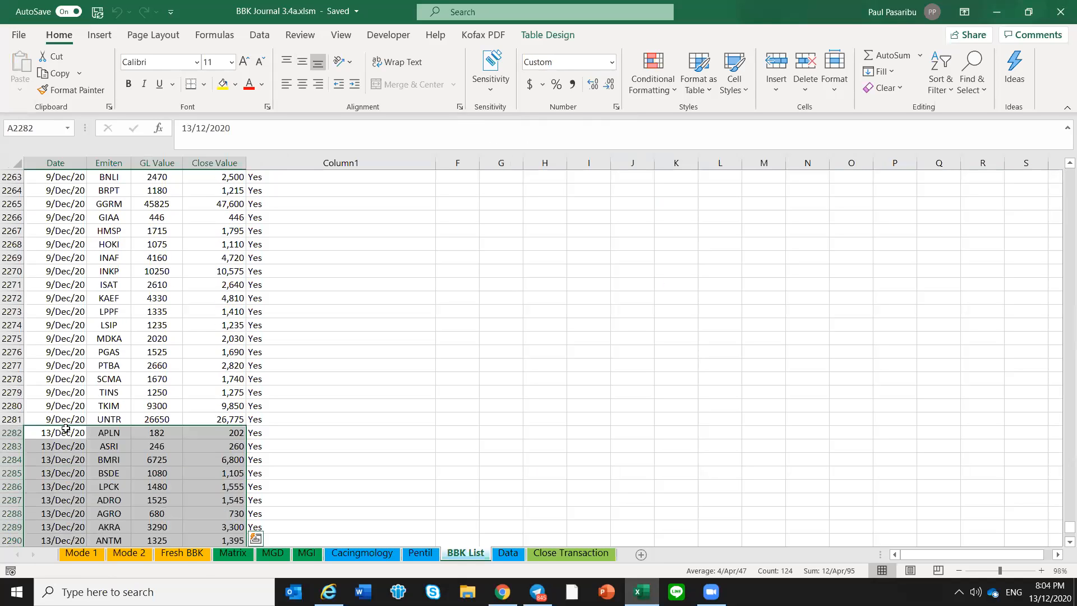
{"action": "left_click", "coordinate": [54, 355]}
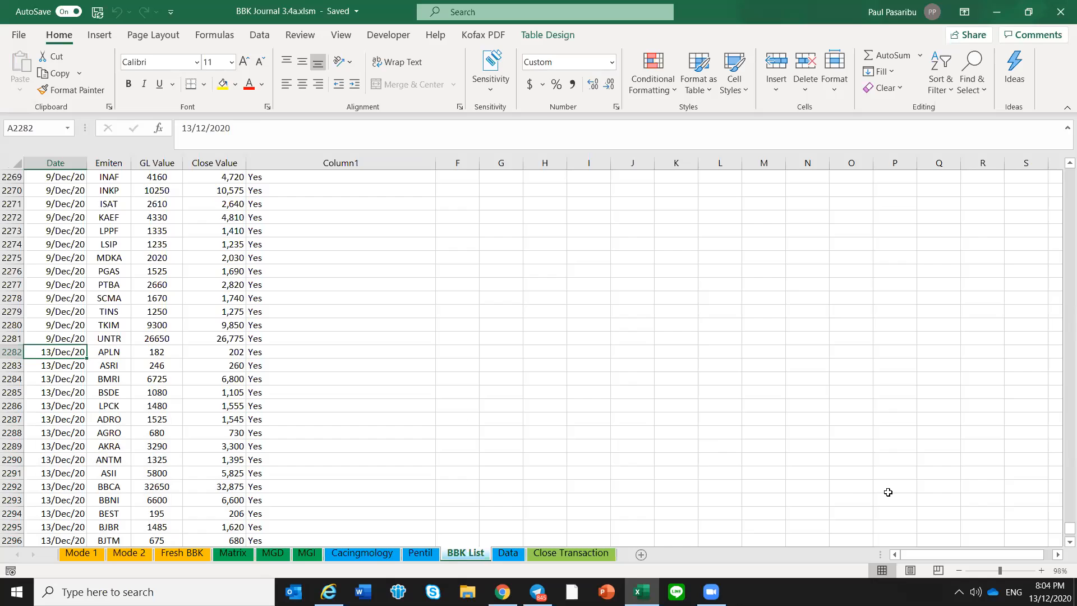
{"action": "type", "text": "10"}
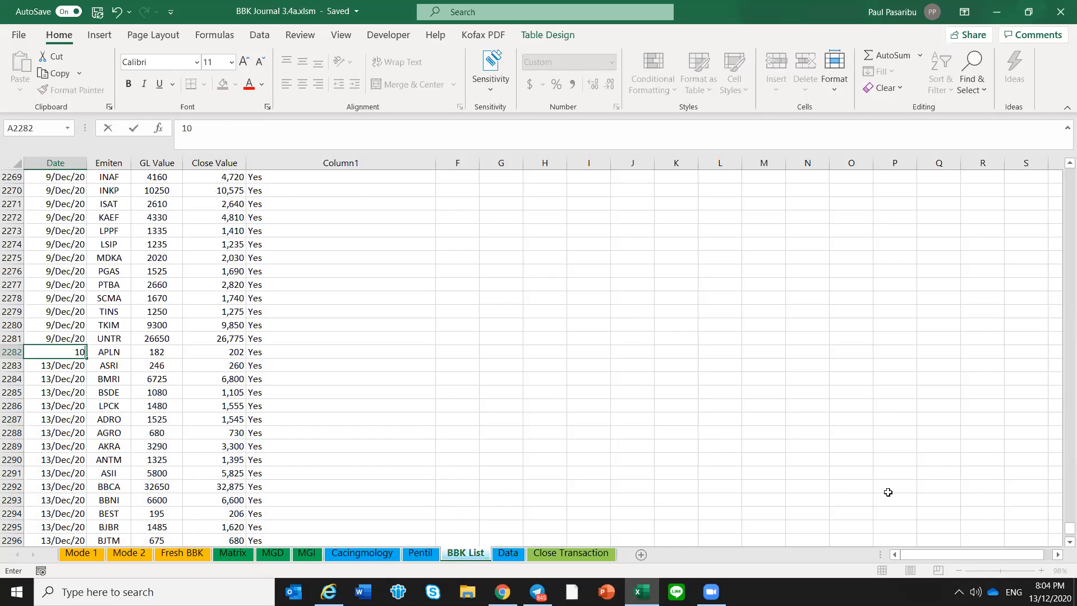
{"action": "key", "text": "Escape"}
Copy the corrected APLN date over all the other newly saved entries dated 13/Dec/20
{"action": "key", "text": "ctrl+c"}
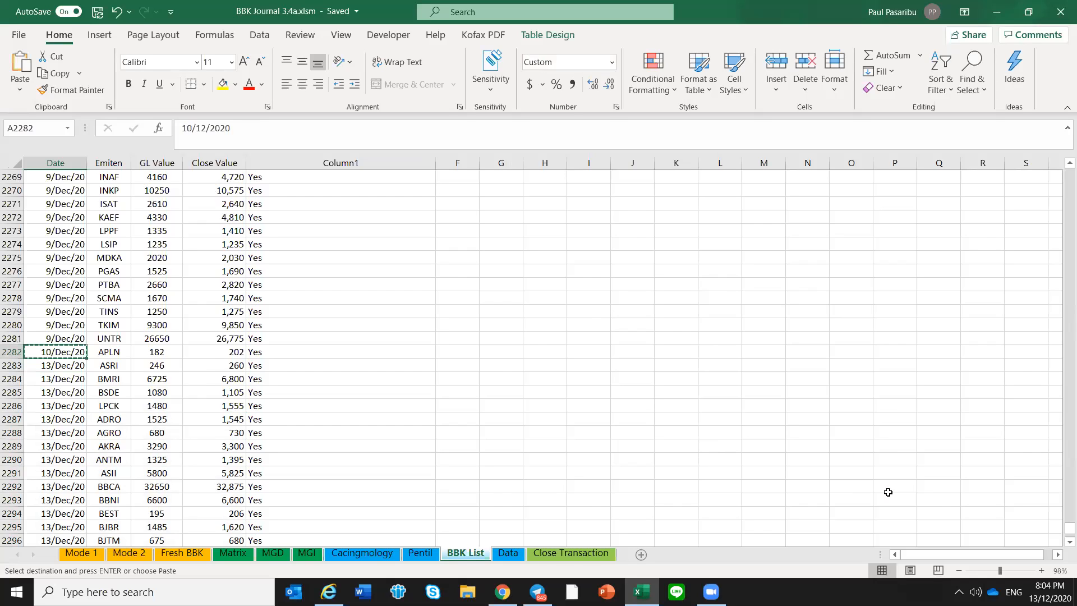
{"action": "key", "text": "ctrl+shift+Down"}
{"action": "key", "text": "shift+Up"}
{"action": "key", "text": "shift+Down"}
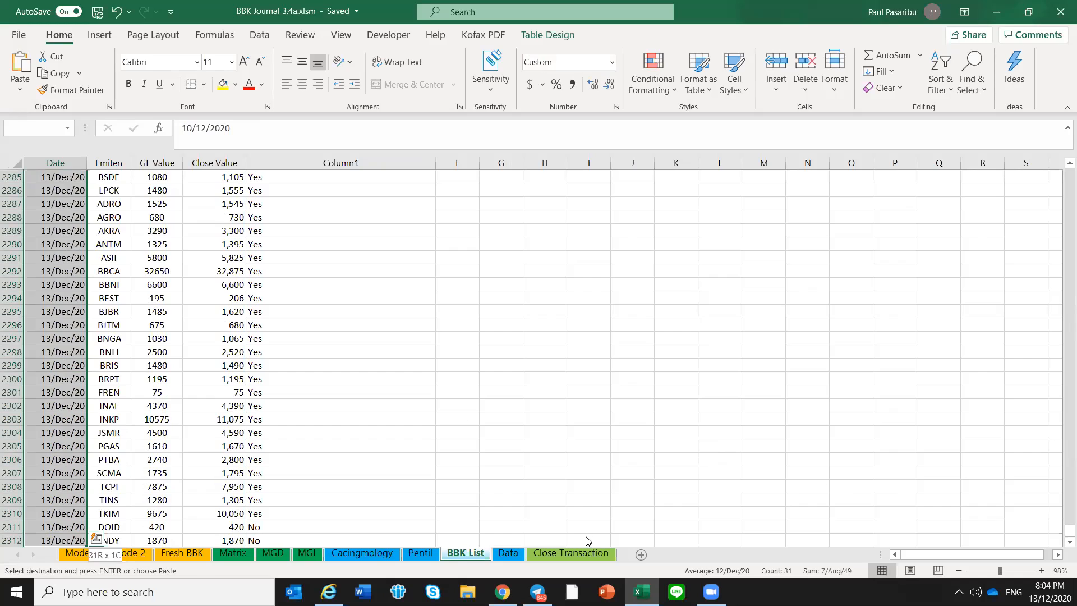
{"action": "key", "text": "Return"}
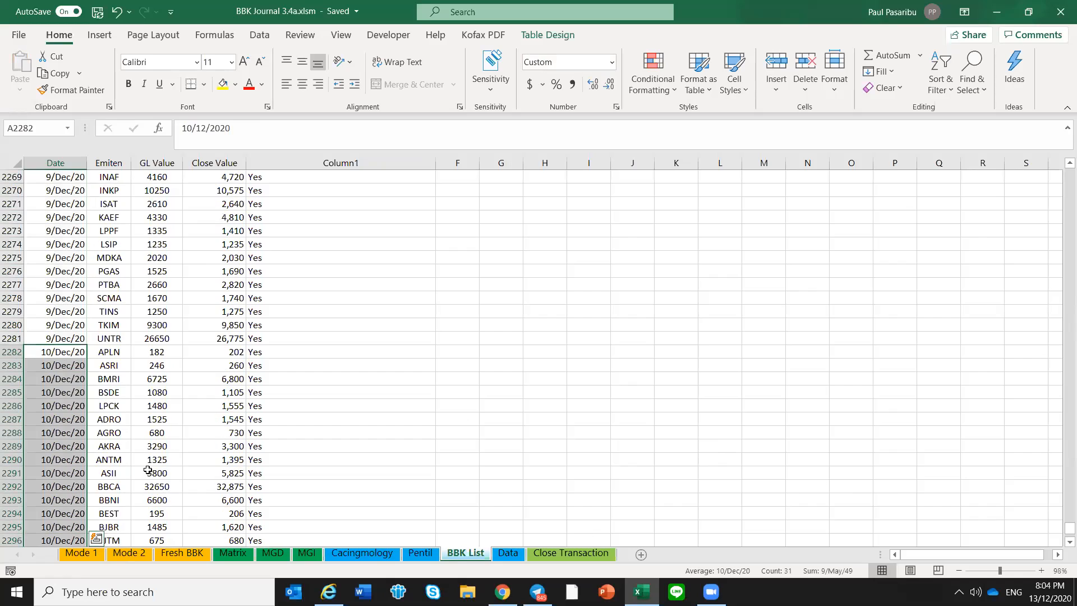
{"action": "left_click", "coordinate": [69, 392]}
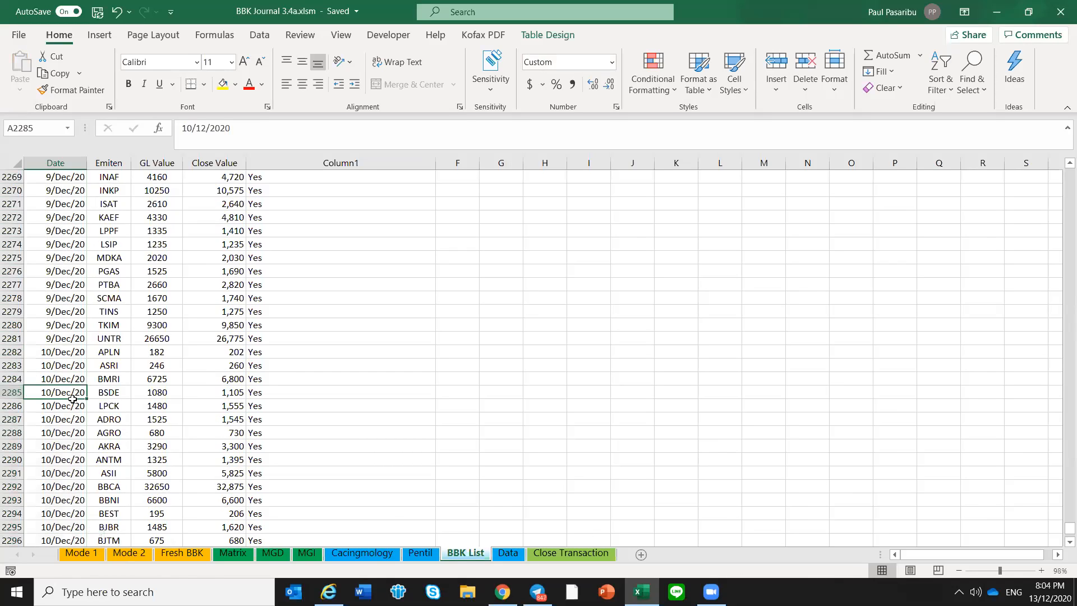
Check the date on the Data sheet and review the SL/TS values of all open positions on Mode 1
{"action": "left_click", "coordinate": [520, 555]}
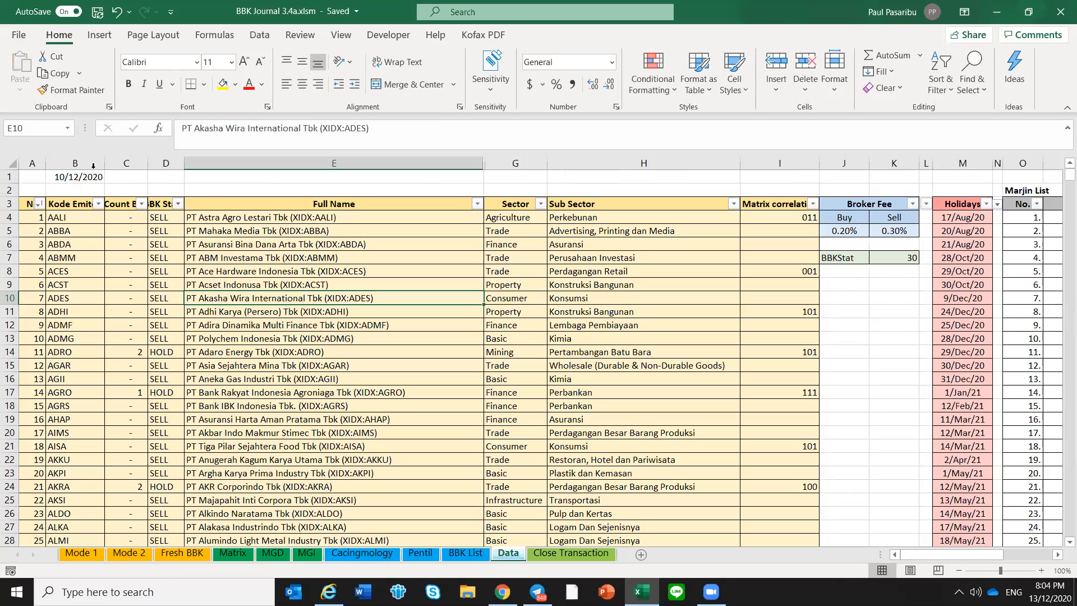
{"action": "left_click", "coordinate": [80, 555]}
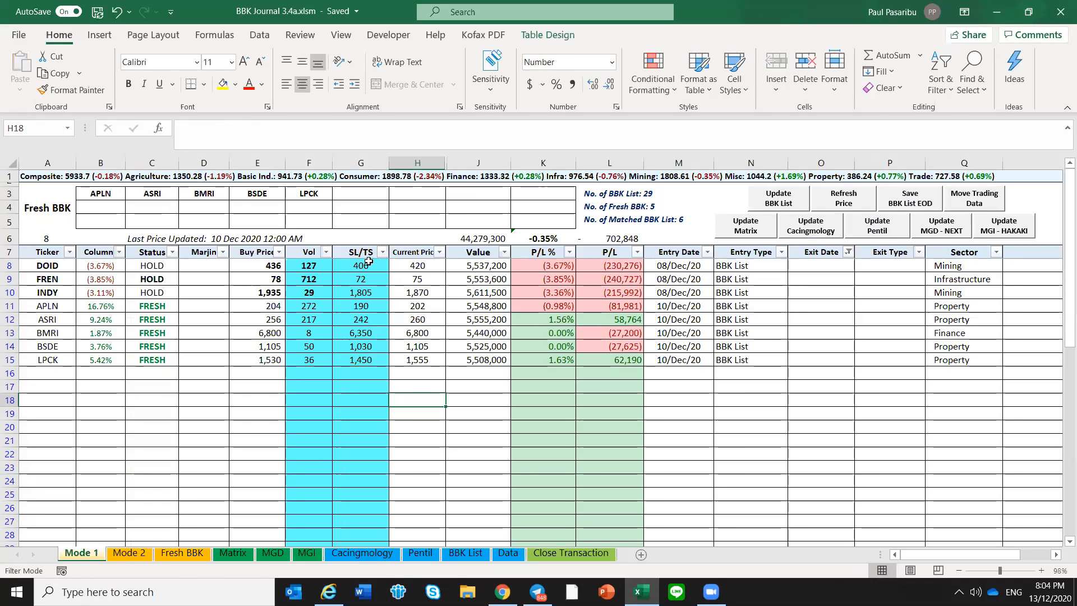
{"action": "left_click_drag", "start_coordinate": [365, 260], "coordinate": [371, 363]}
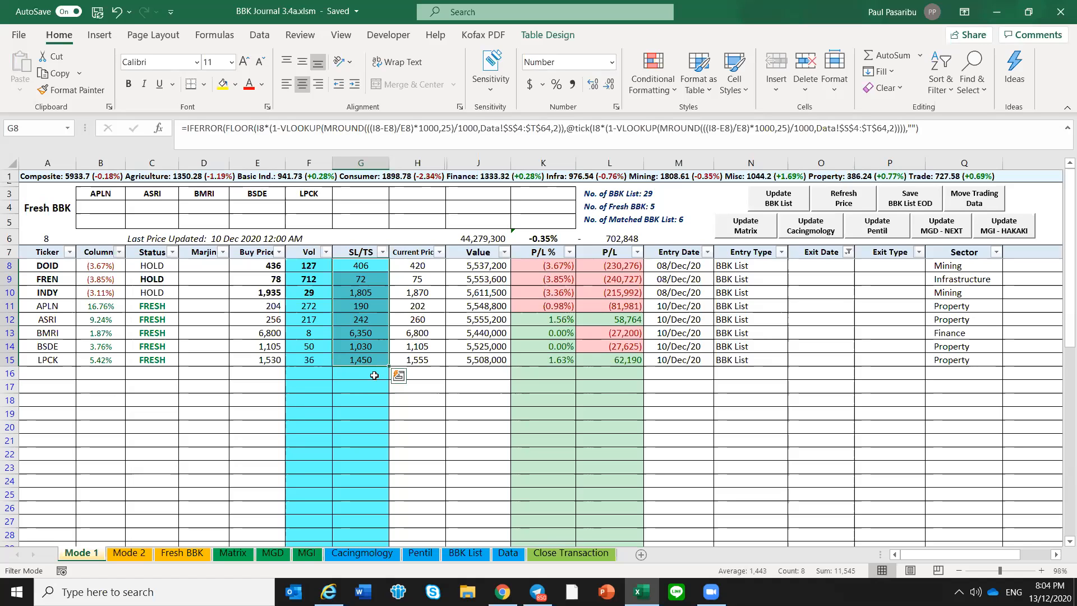
{"action": "left_click", "coordinate": [374, 375]}
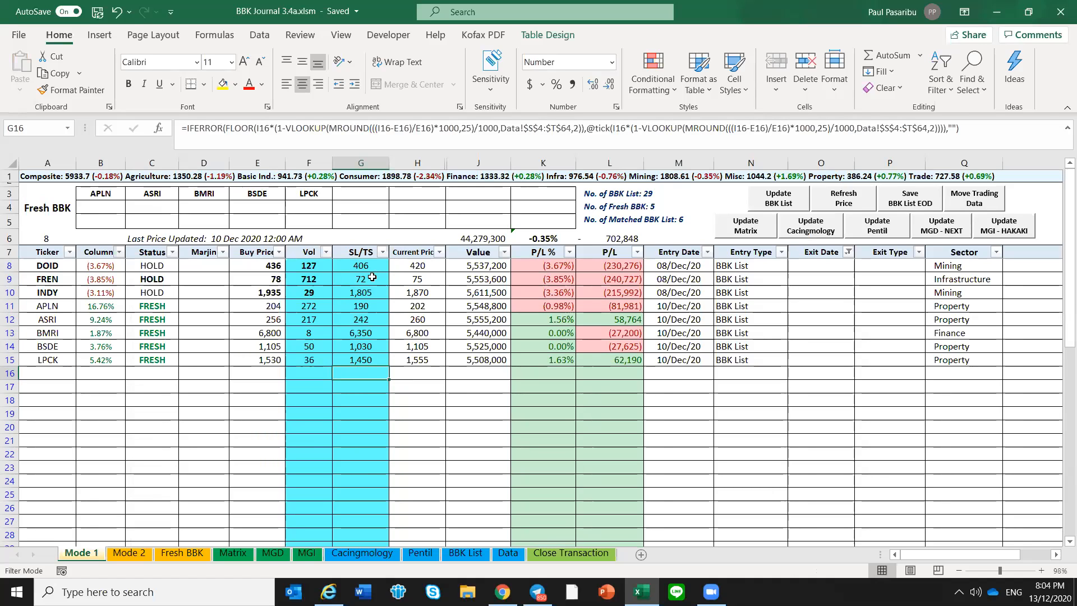
{"action": "left_click_drag", "start_coordinate": [375, 265], "coordinate": [365, 359]}
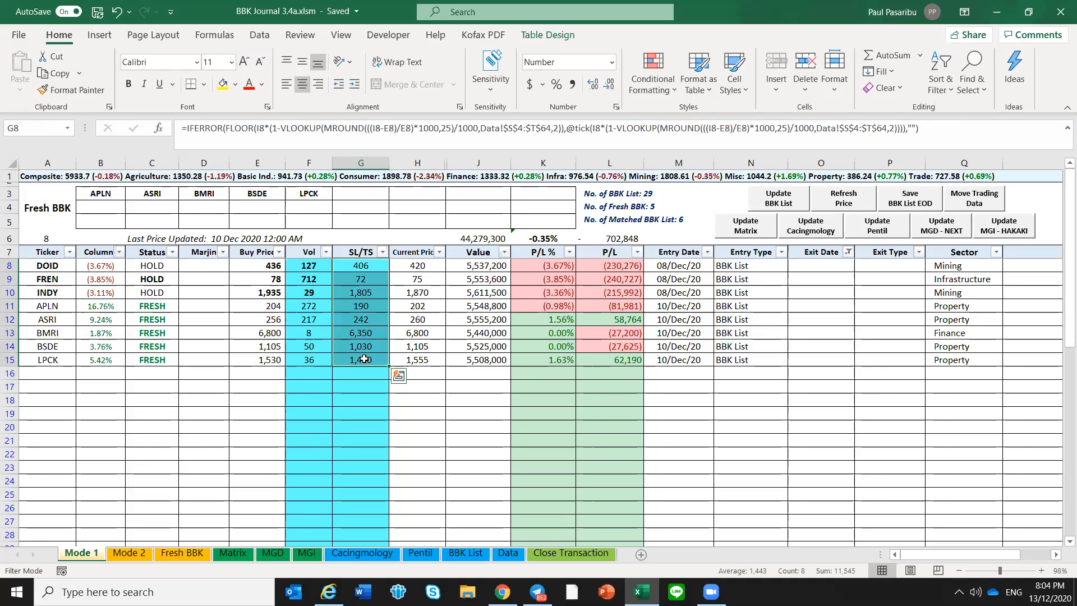
{"action": "left_click", "coordinate": [364, 359]}
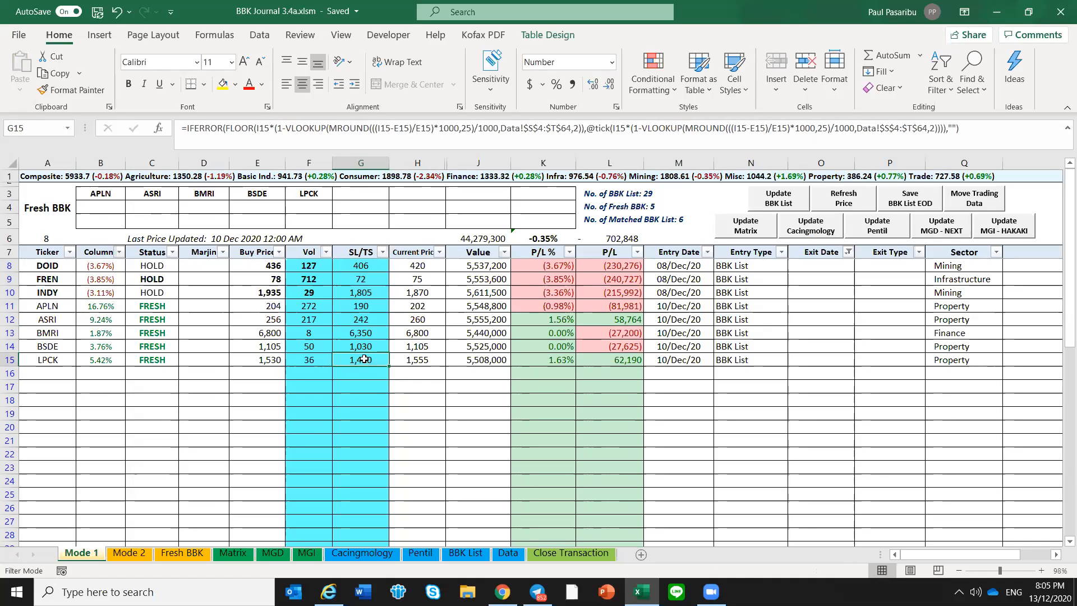
{"action": "left_click", "coordinate": [382, 332]}
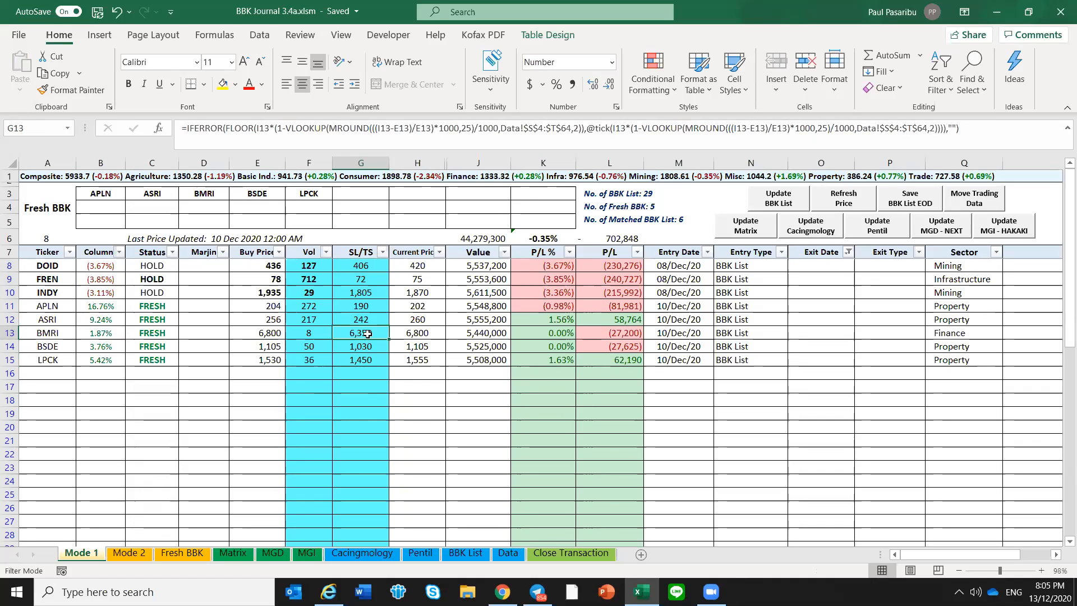
{"action": "left_click_drag", "start_coordinate": [369, 267], "coordinate": [376, 354]}
{"action": "left_click", "coordinate": [376, 355]}
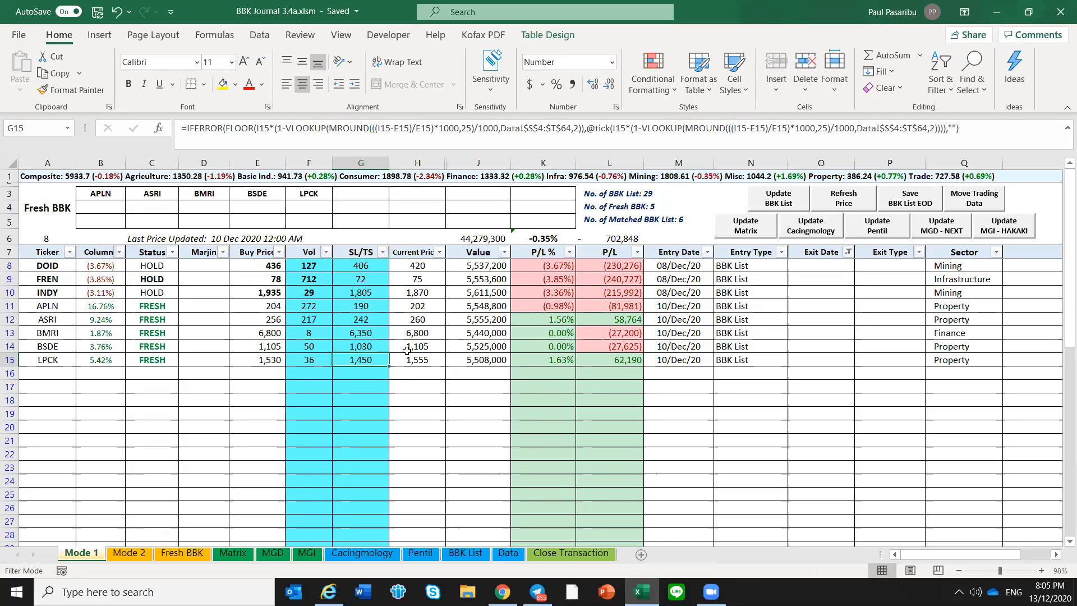
{"action": "left_click", "coordinate": [366, 370]}
{"action": "left_click_drag", "start_coordinate": [365, 364], "coordinate": [375, 271]}
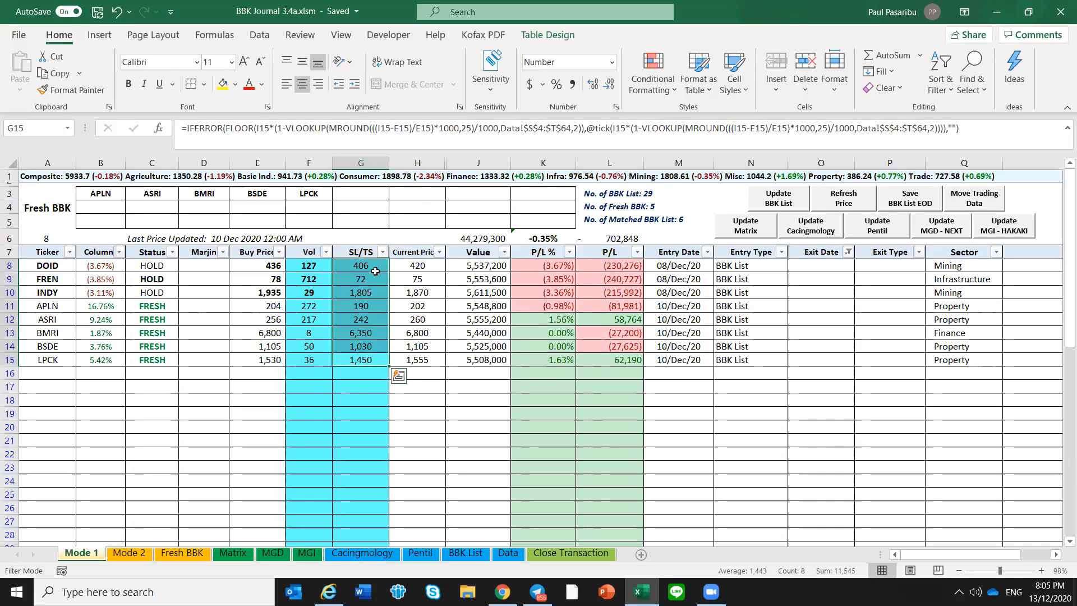
{"action": "left_click", "coordinate": [375, 270]}
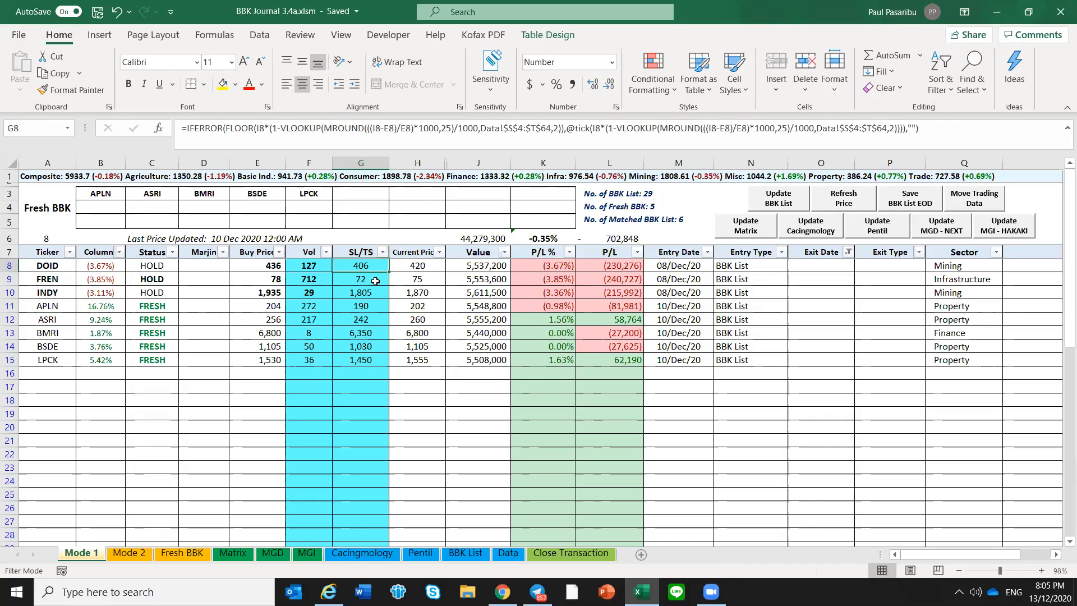
{"action": "left_click_drag", "start_coordinate": [370, 361], "coordinate": [376, 265]}
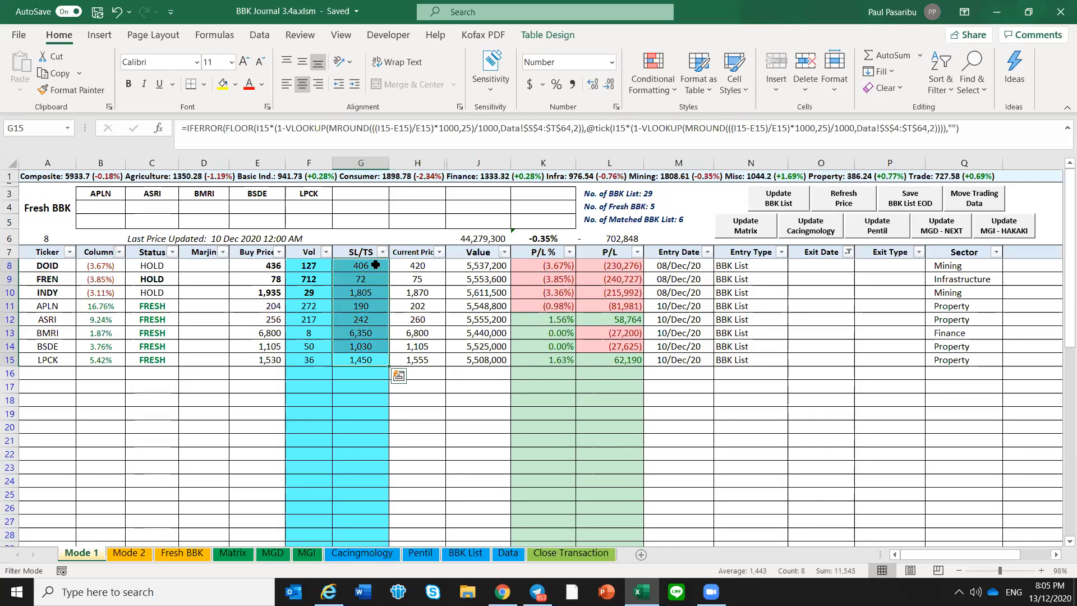
{"action": "left_click", "coordinate": [361, 385]}
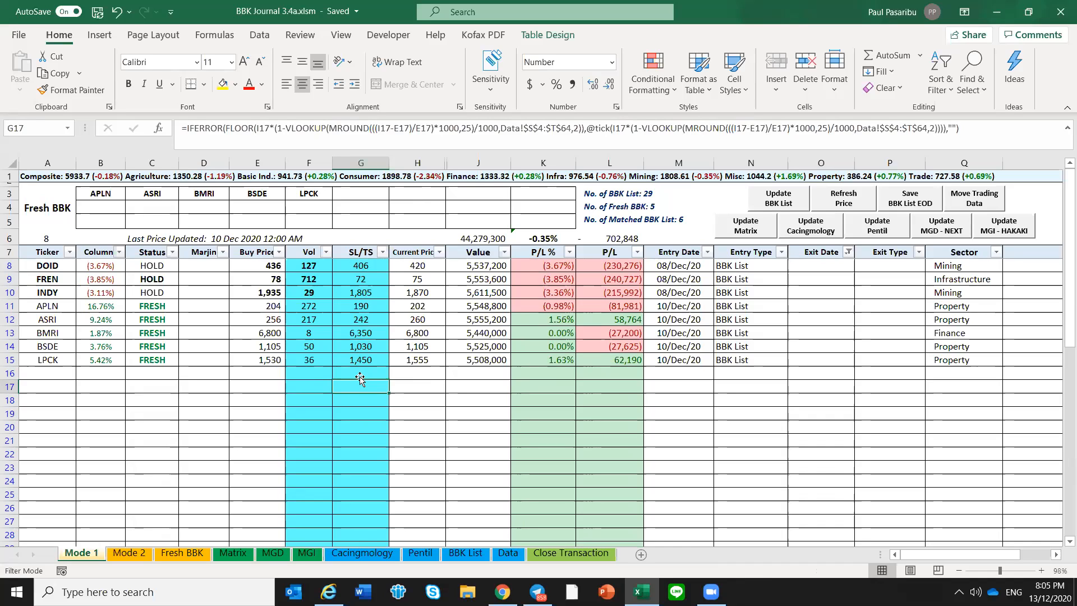
{"action": "left_click", "coordinate": [189, 387]}
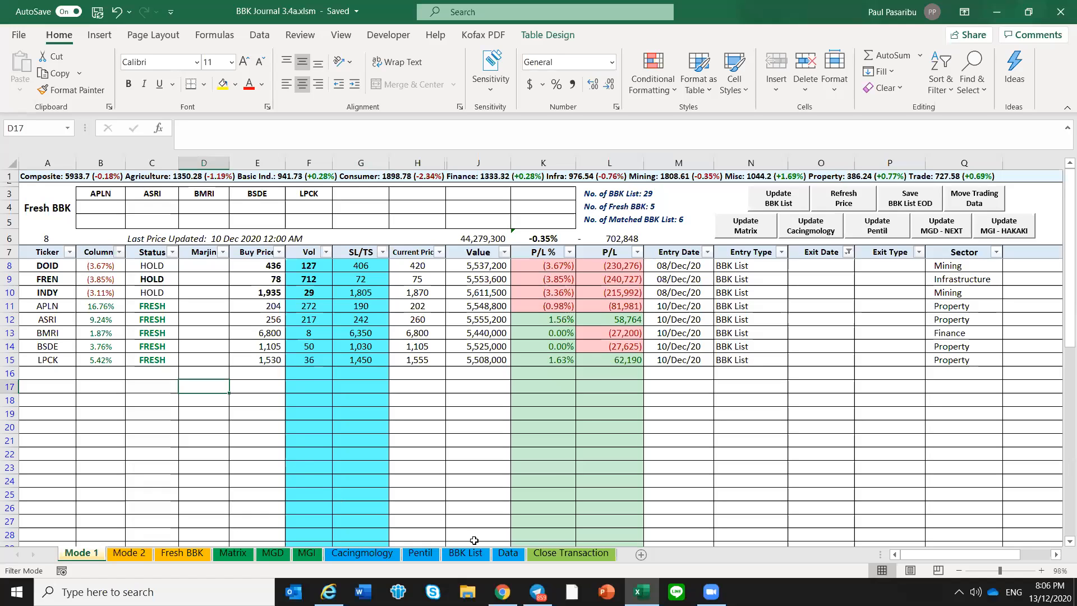
Set the date in cell B1 of the Data sheet to 11/12/2020
{"action": "left_click", "coordinate": [505, 555]}
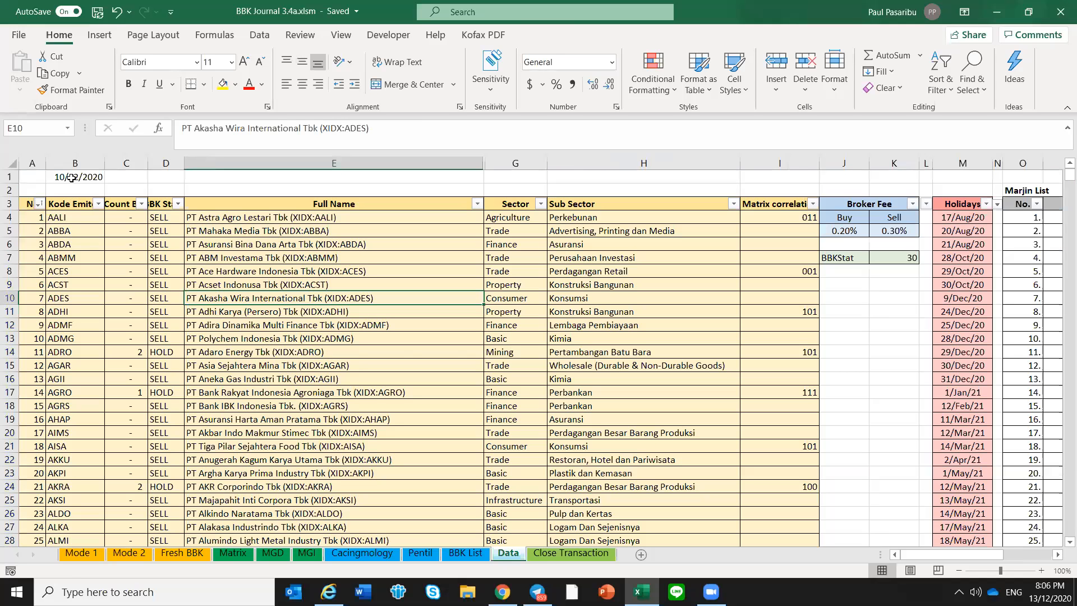
{"action": "double_click", "coordinate": [72, 178]}
{"action": "key", "text": "BackSpace"}
{"action": "type", "text": "1"}
{"action": "key", "text": "Return"}
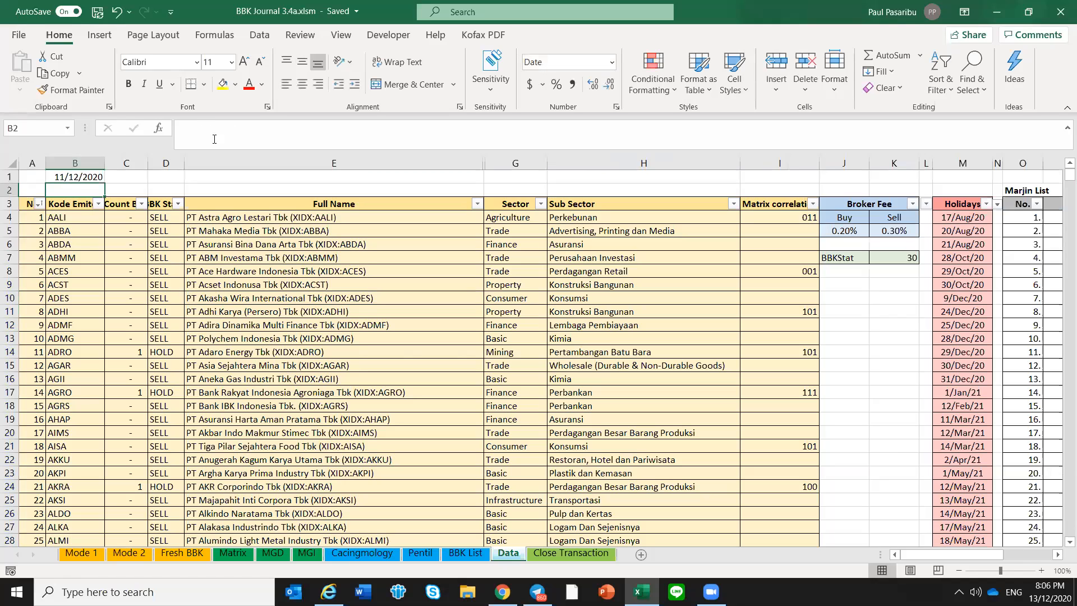
{"action": "left_click", "coordinate": [243, 332]}
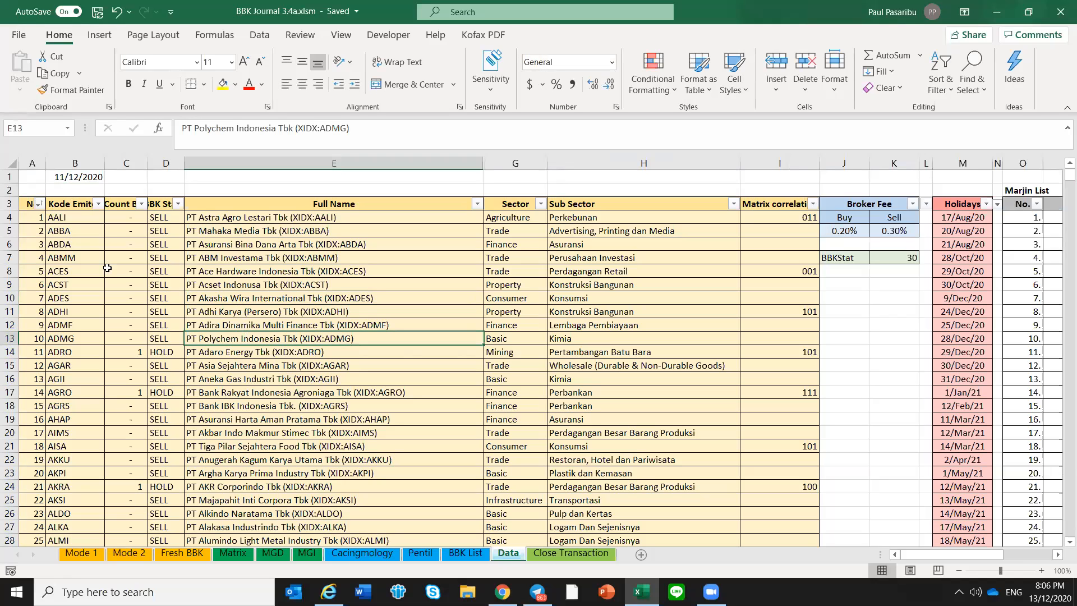
{"action": "left_click", "coordinate": [90, 176]}
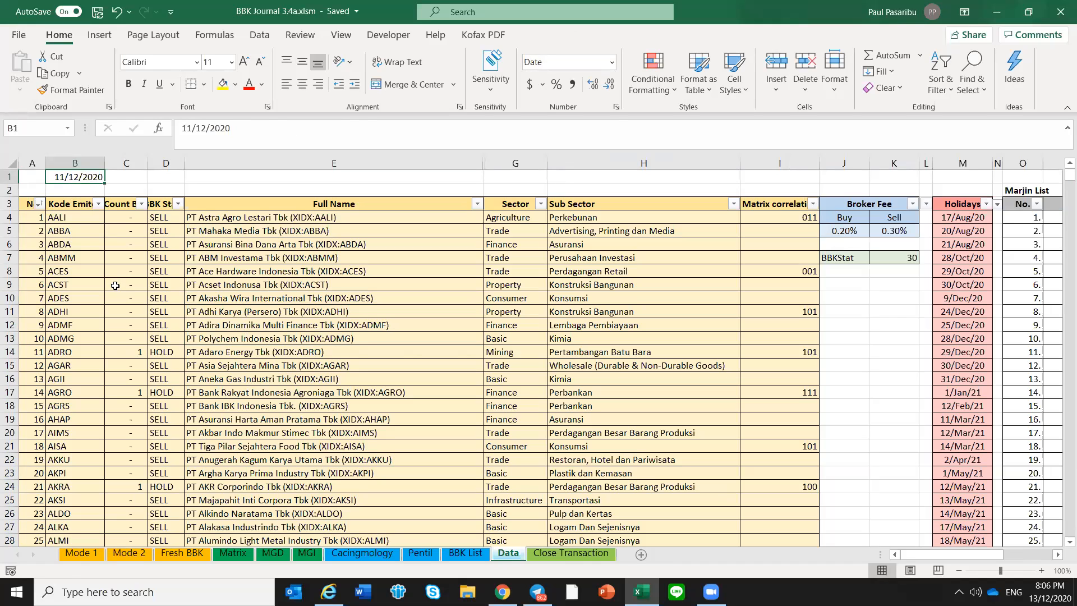
Return to the Mode 1 sheet and check the positions' Status and SL/TS values for the new date
{"action": "left_click", "coordinate": [83, 557]}
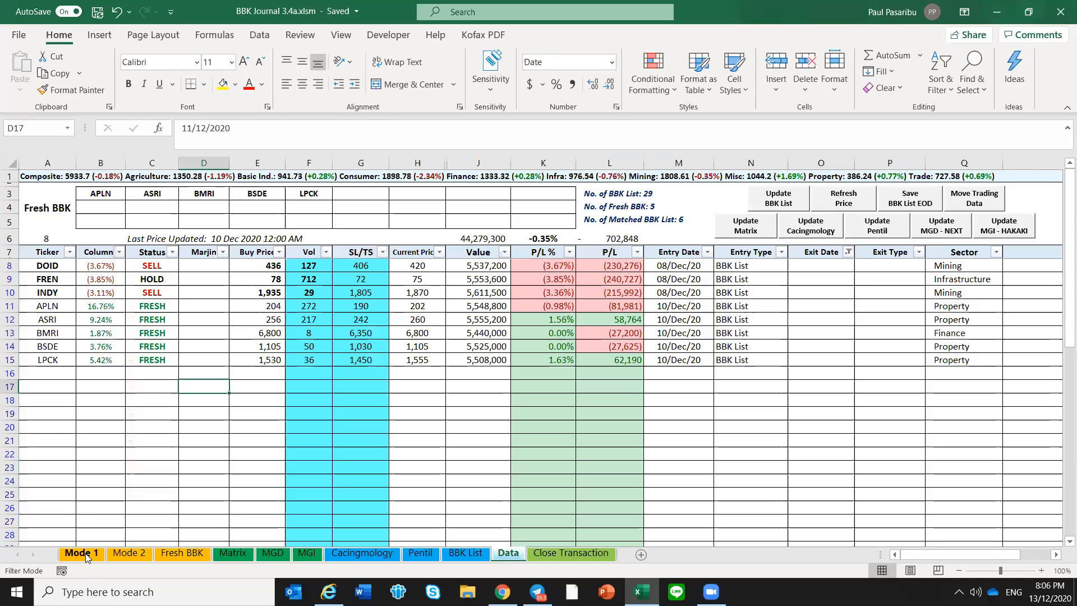
{"action": "left_click", "coordinate": [296, 309]}
{"action": "left_click", "coordinate": [372, 348]}
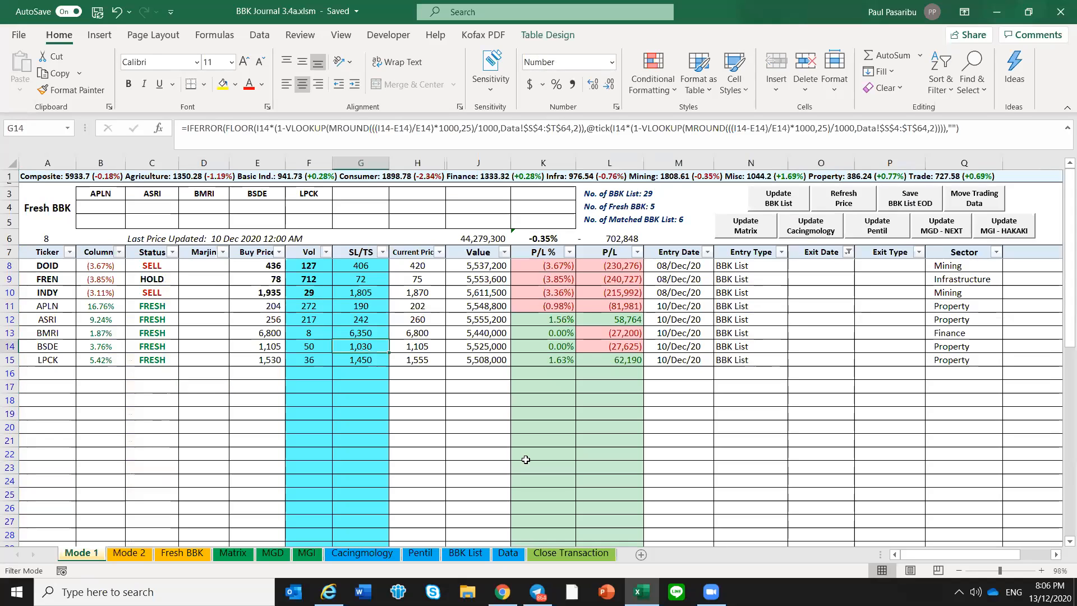
Switch to Telegram, close the message search and reopen the Neo BBK DML Channel at its latest messages
{"action": "left_click", "coordinate": [538, 592]}
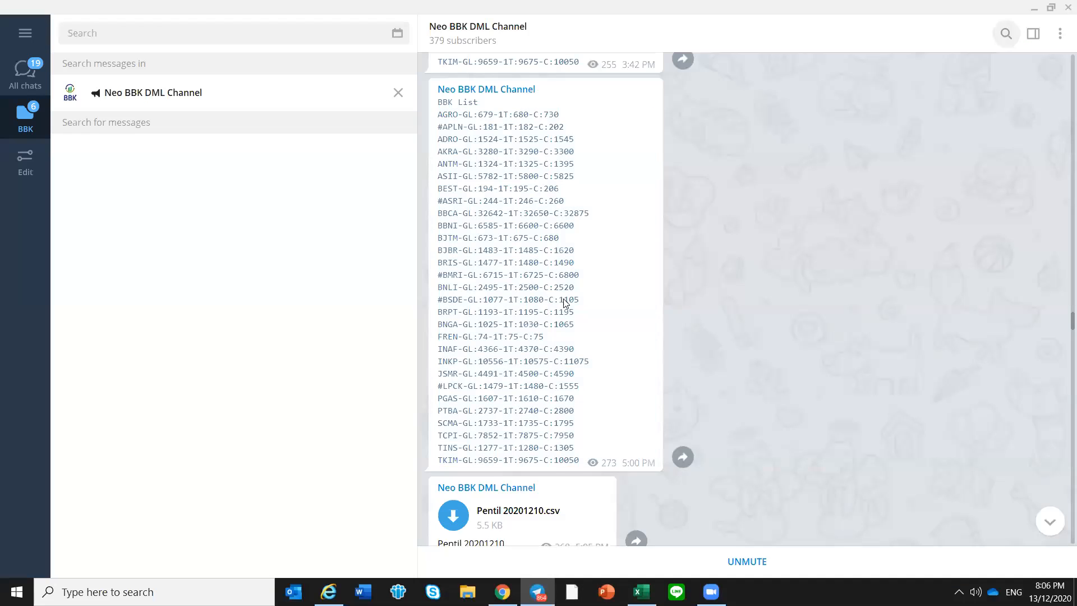
{"action": "left_click", "coordinate": [398, 92]}
{"action": "left_click", "coordinate": [329, 377]}
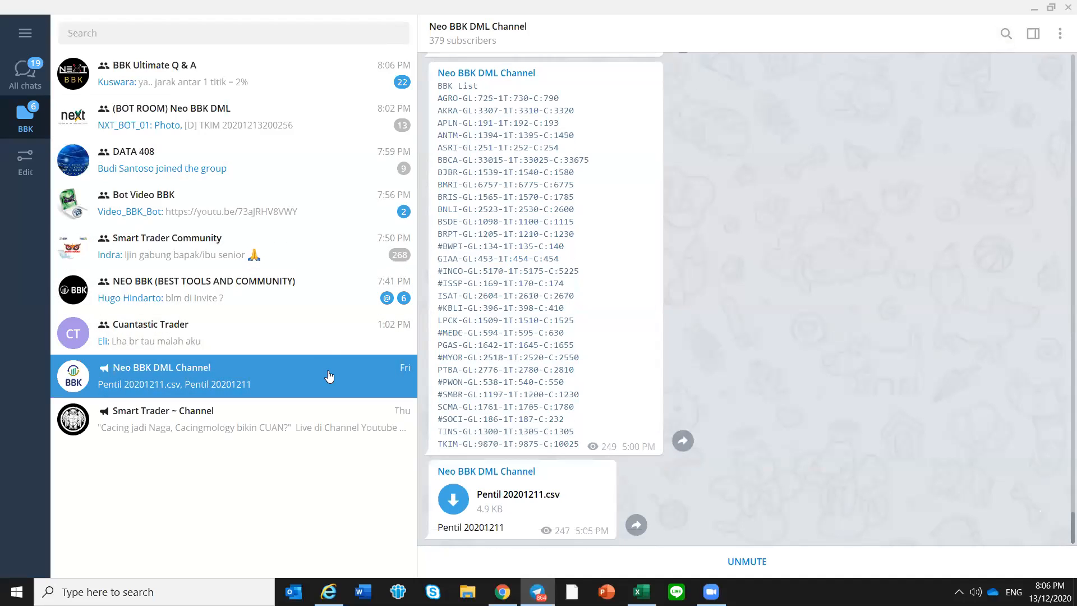
Find the December 11 BBK List posted at 11:00 AM and copy all its entries, from #ACES to TKIM
{"action": "scroll", "coordinate": [648, 414], "scroll_direction": "up", "scroll_amount": 3}
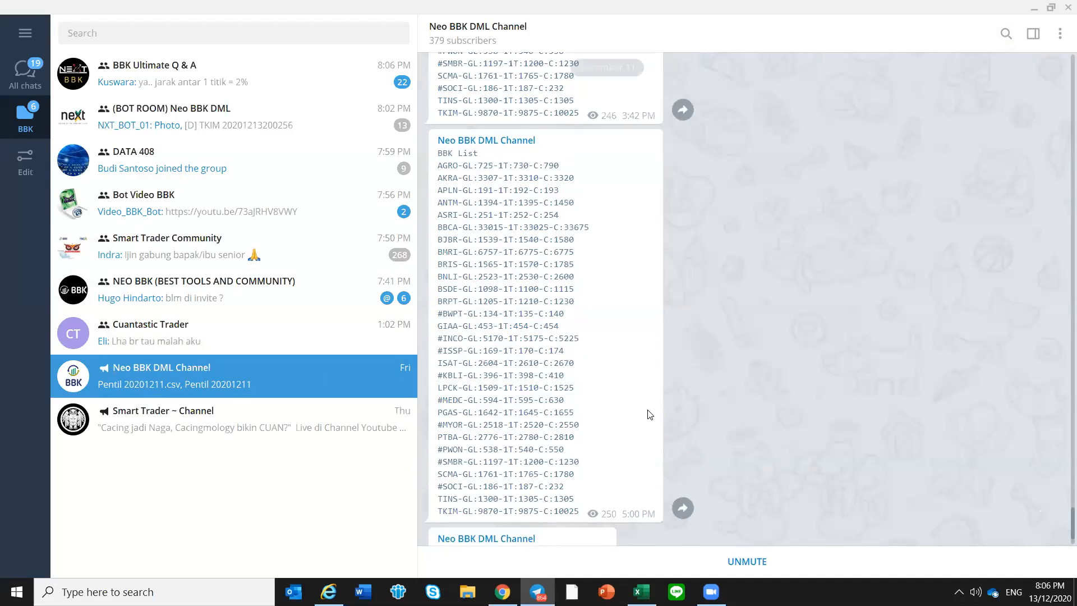
{"action": "scroll", "coordinate": [648, 414], "scroll_direction": "up", "scroll_amount": 3}
{"action": "scroll", "coordinate": [651, 364], "scroll_direction": "down", "scroll_amount": 3}
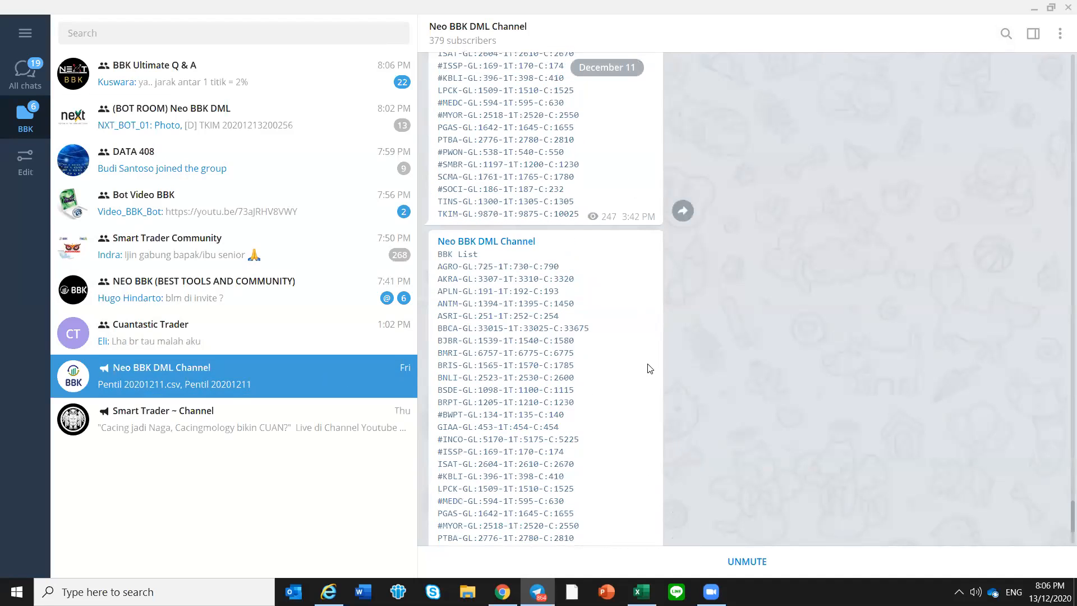
{"action": "scroll", "coordinate": [659, 383], "scroll_direction": "down", "scroll_amount": 3}
{"action": "scroll", "coordinate": [701, 353], "scroll_direction": "up", "scroll_amount": 1}
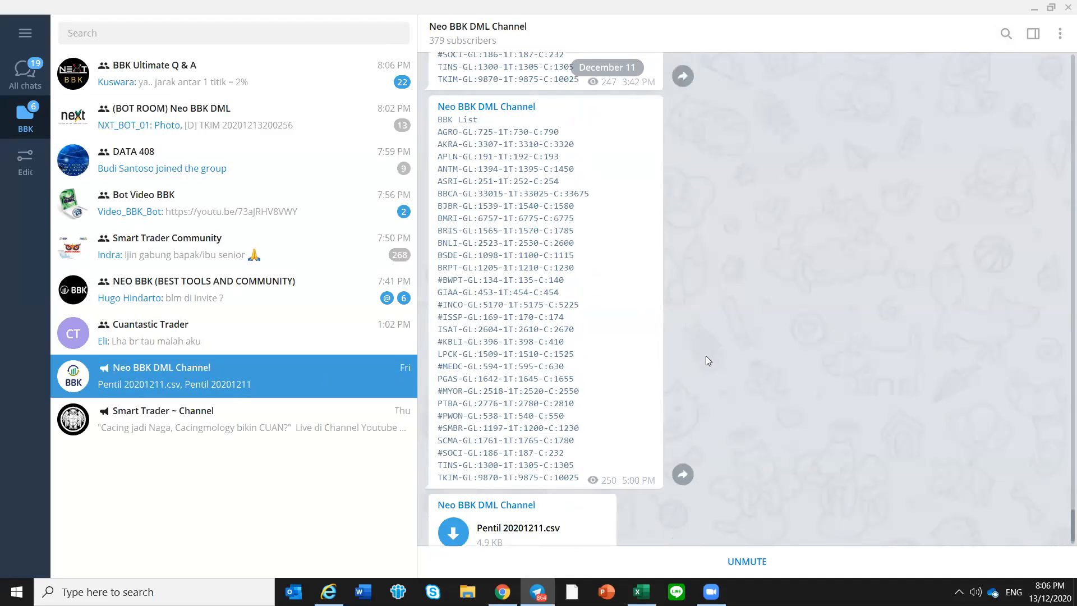
{"action": "scroll", "coordinate": [710, 356], "scroll_direction": "up", "scroll_amount": 5}
{"action": "scroll", "coordinate": [702, 372], "scroll_direction": "up", "scroll_amount": 15}
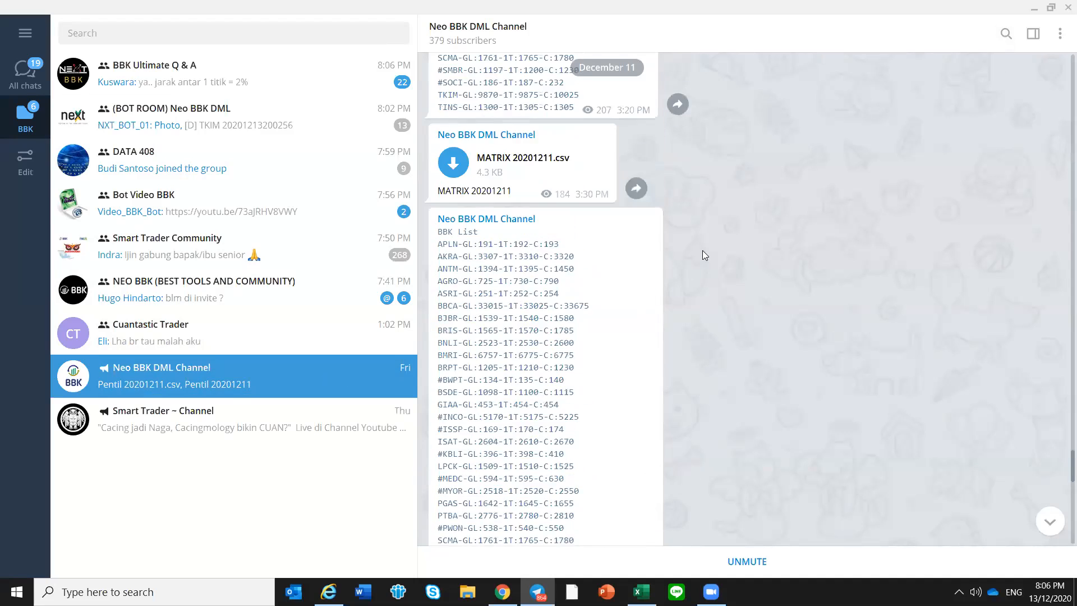
{"action": "scroll", "coordinate": [696, 152], "scroll_direction": "up", "scroll_amount": 5}
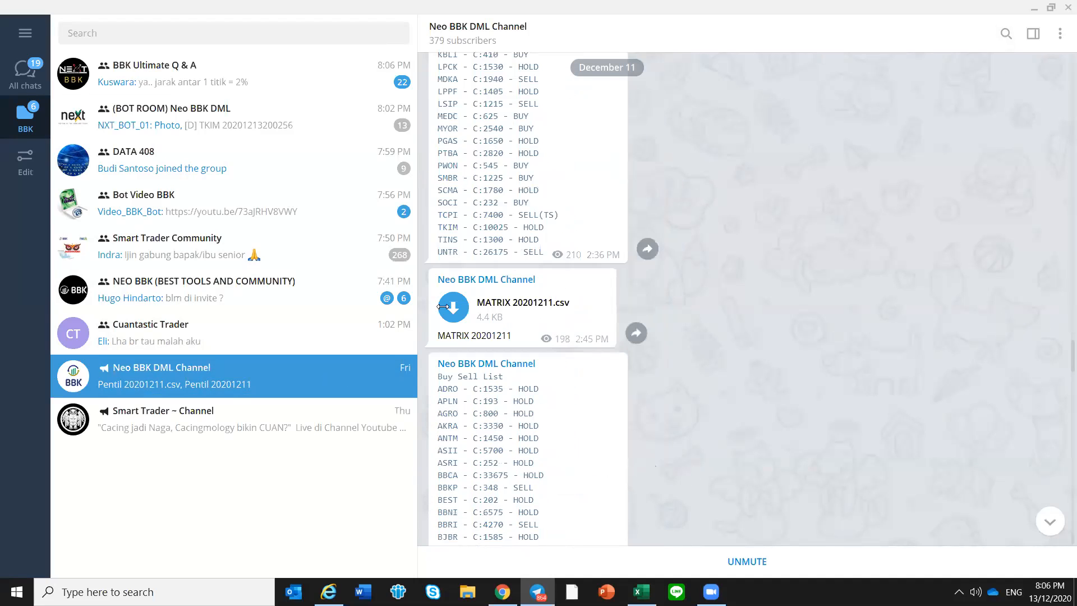
{"action": "scroll", "coordinate": [1061, 308], "scroll_direction": "up", "scroll_amount": 15}
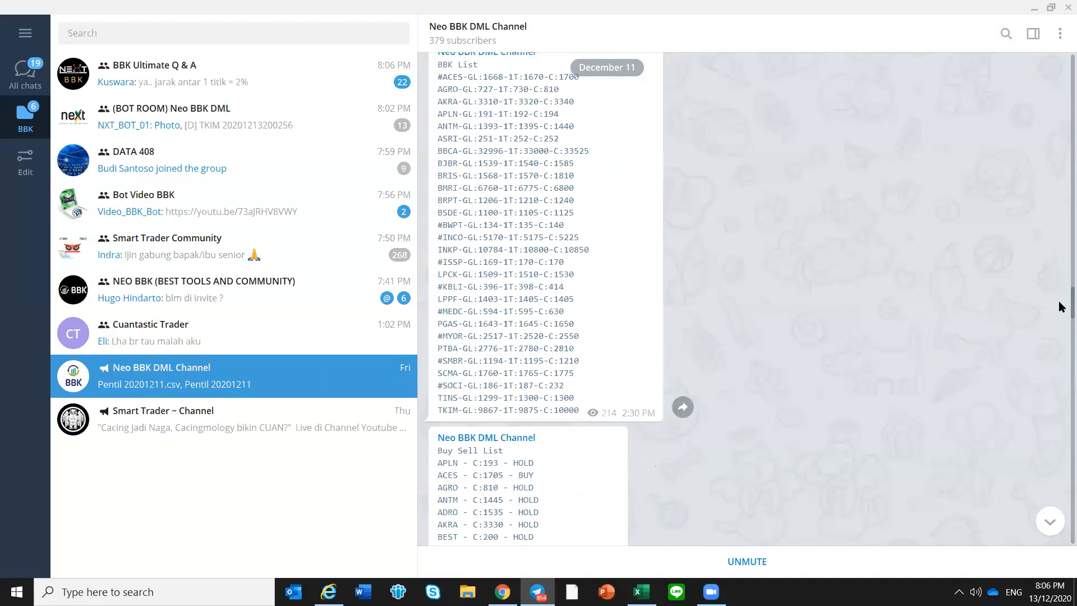
{"action": "scroll", "coordinate": [1060, 202], "scroll_direction": "up", "scroll_amount": 12}
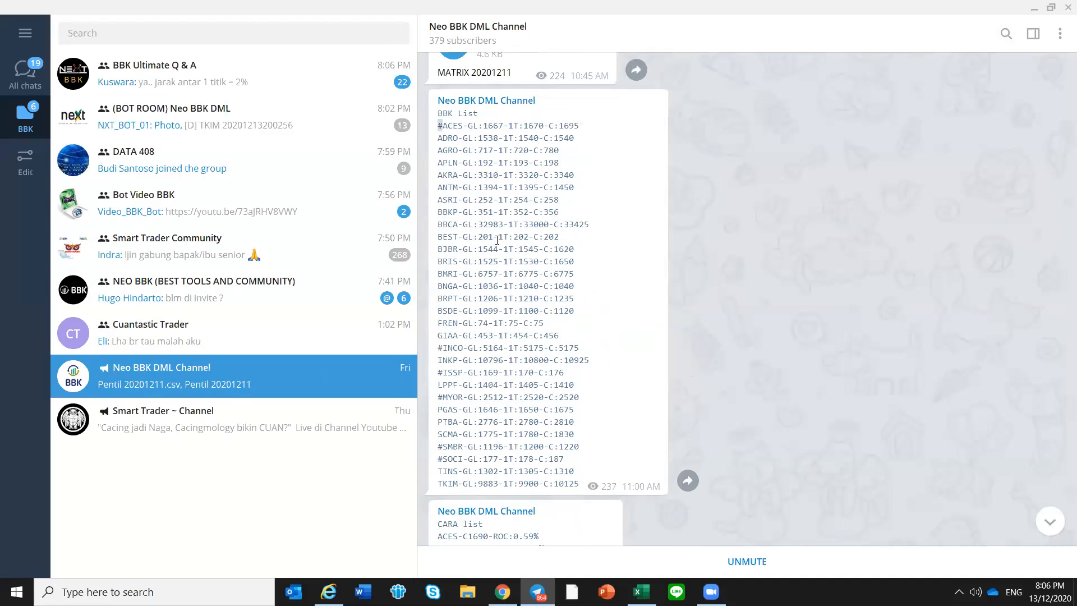
{"action": "left_click_drag", "start_coordinate": [440, 126], "coordinate": [625, 492]}
{"action": "right_click", "coordinate": [535, 325]}
{"action": "left_click", "coordinate": [568, 340]}
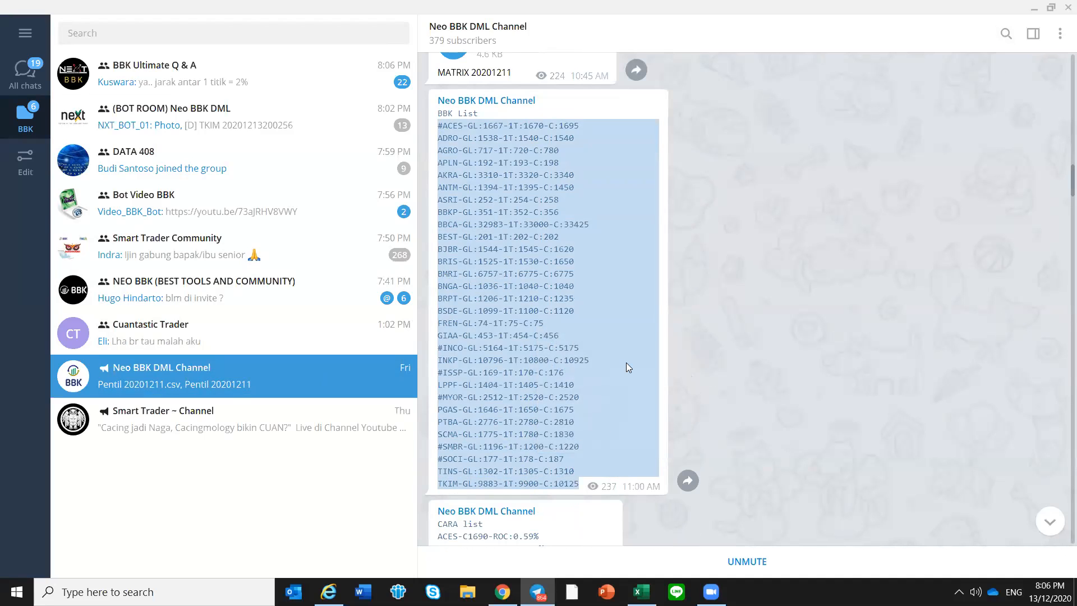
{"action": "scroll", "coordinate": [627, 313], "scroll_direction": "up", "scroll_amount": 1}
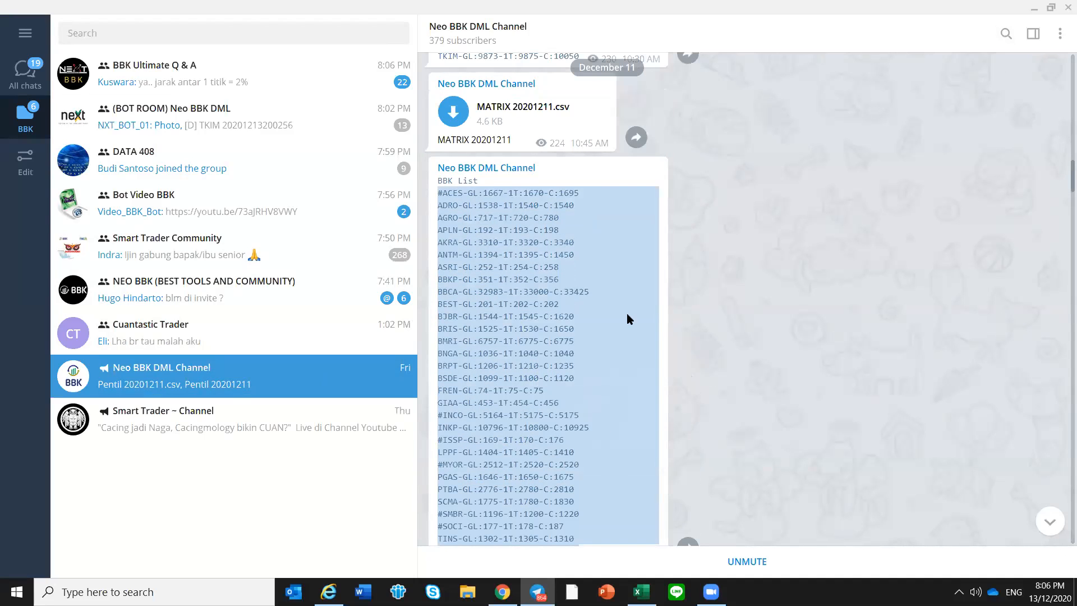
{"action": "scroll", "coordinate": [627, 313], "scroll_direction": "down", "scroll_amount": 2}
Switch to Excel and update the BBK List on Mode 1 with the copied entries
{"action": "left_click", "coordinate": [641, 592]}
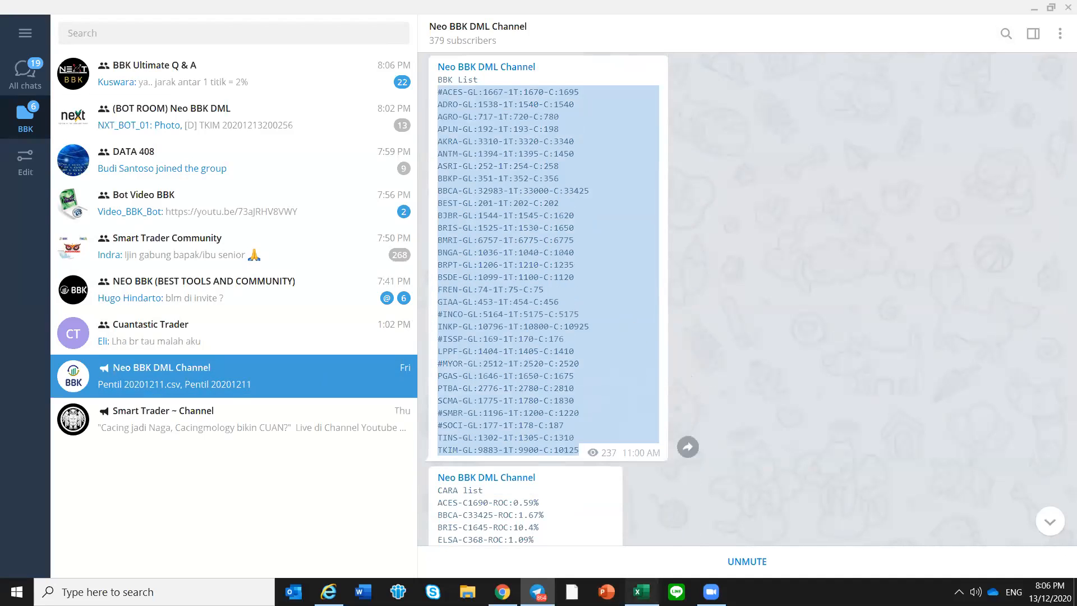
{"action": "left_click", "coordinate": [772, 208]}
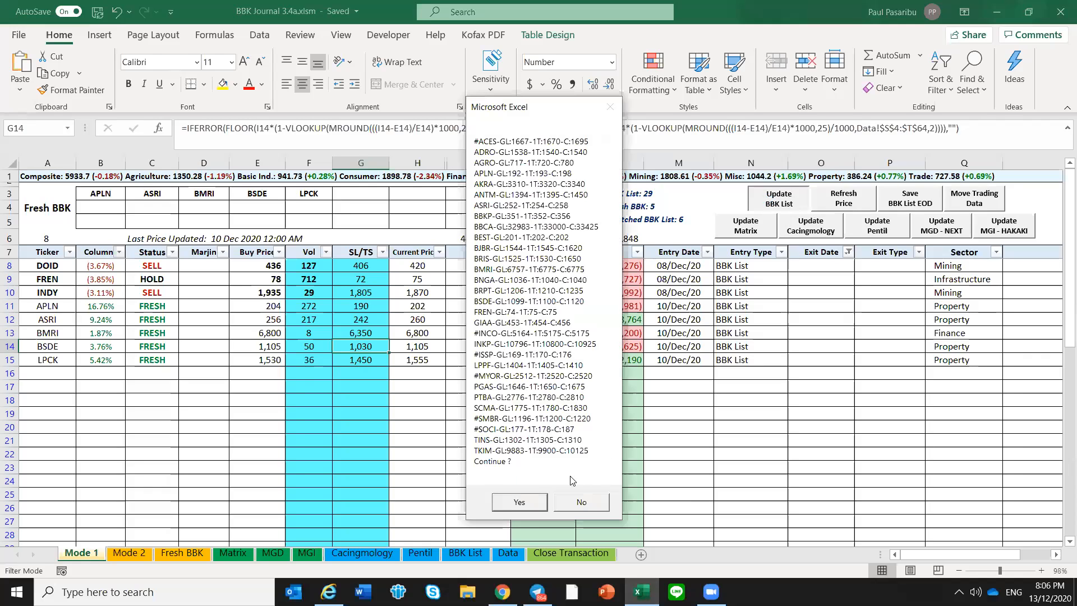
{"action": "left_click", "coordinate": [520, 503]}
{"action": "left_click", "coordinate": [461, 415]}
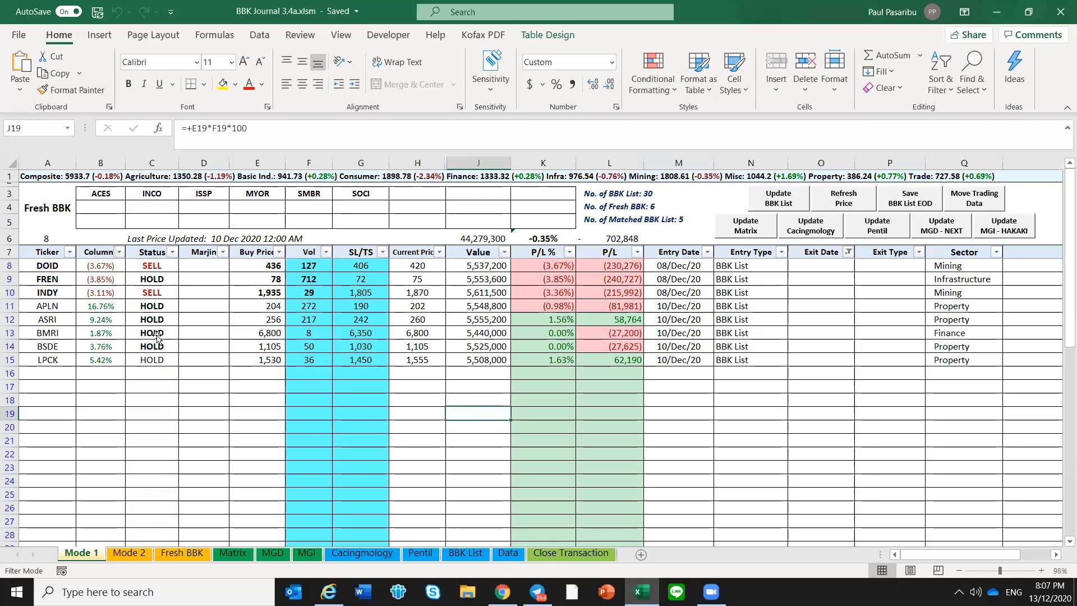
Review the Status of the open positions on Mode 1, including APLN through LPCK and INDY
{"action": "left_click_drag", "start_coordinate": [155, 346], "coordinate": [157, 308]}
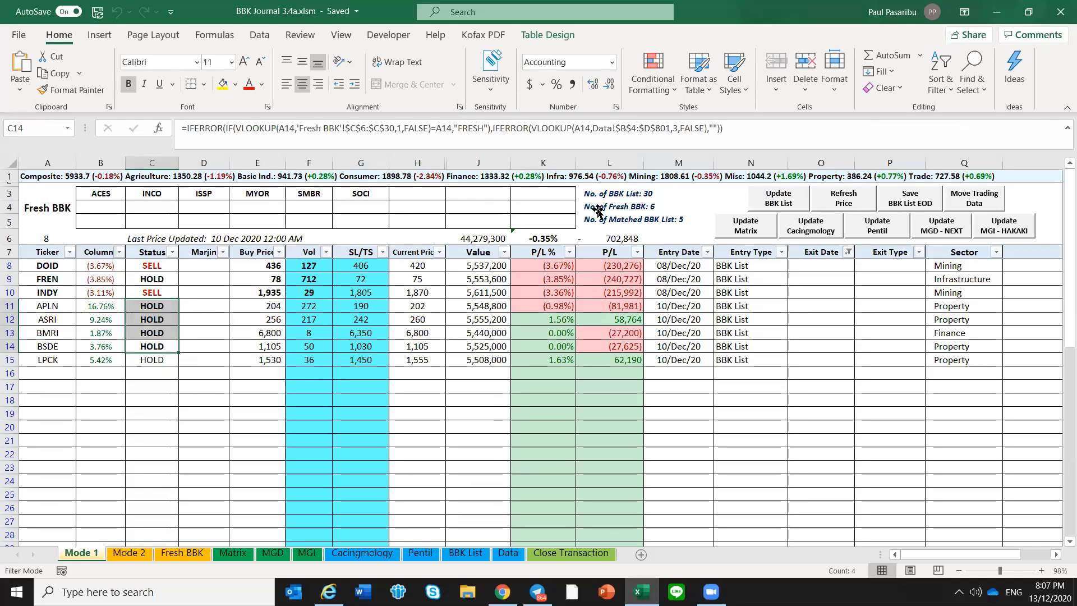
{"action": "key", "text": "ctrl+v"}
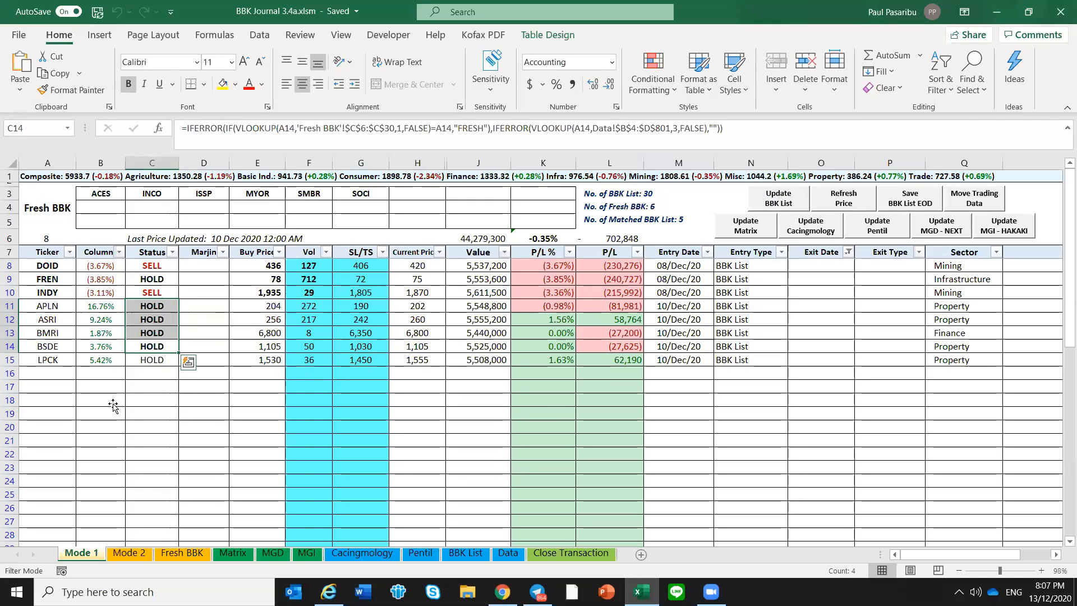
{"action": "left_click", "coordinate": [154, 359]}
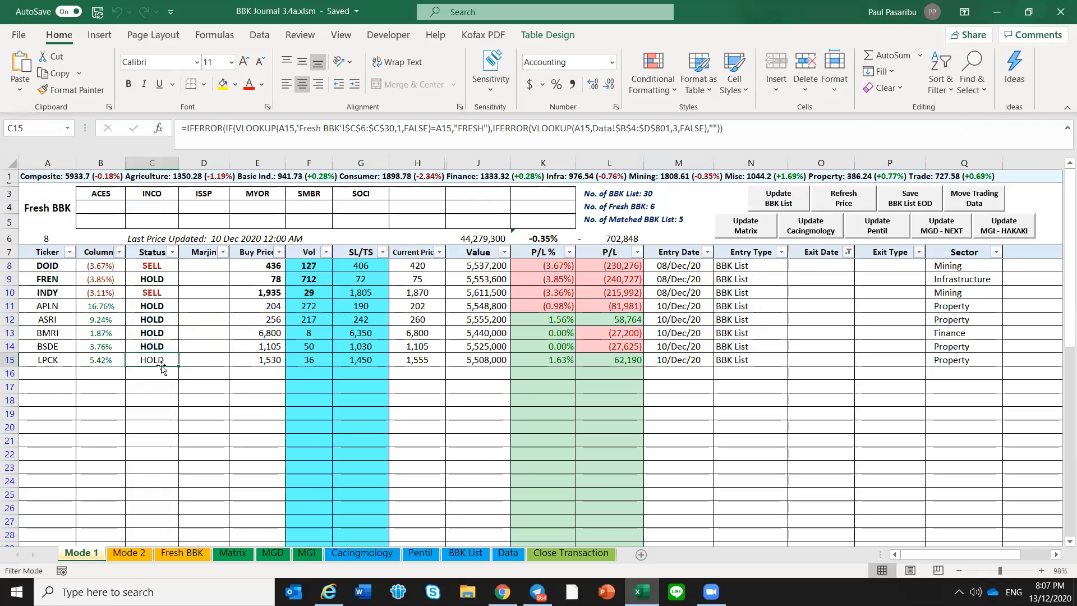
{"action": "left_click", "coordinate": [154, 294]}
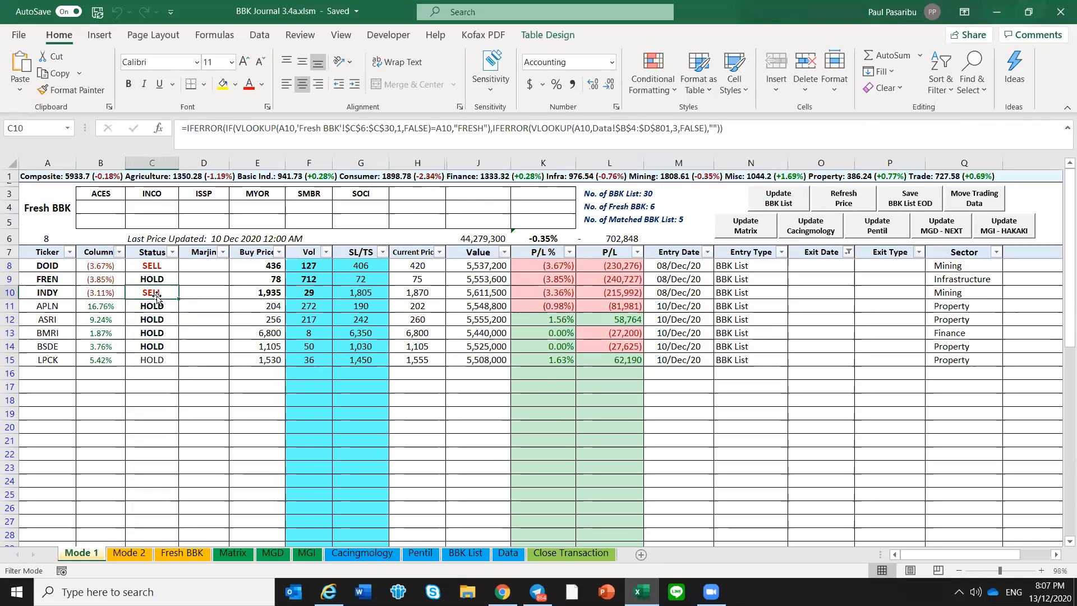
{"action": "left_click", "coordinate": [159, 374]}
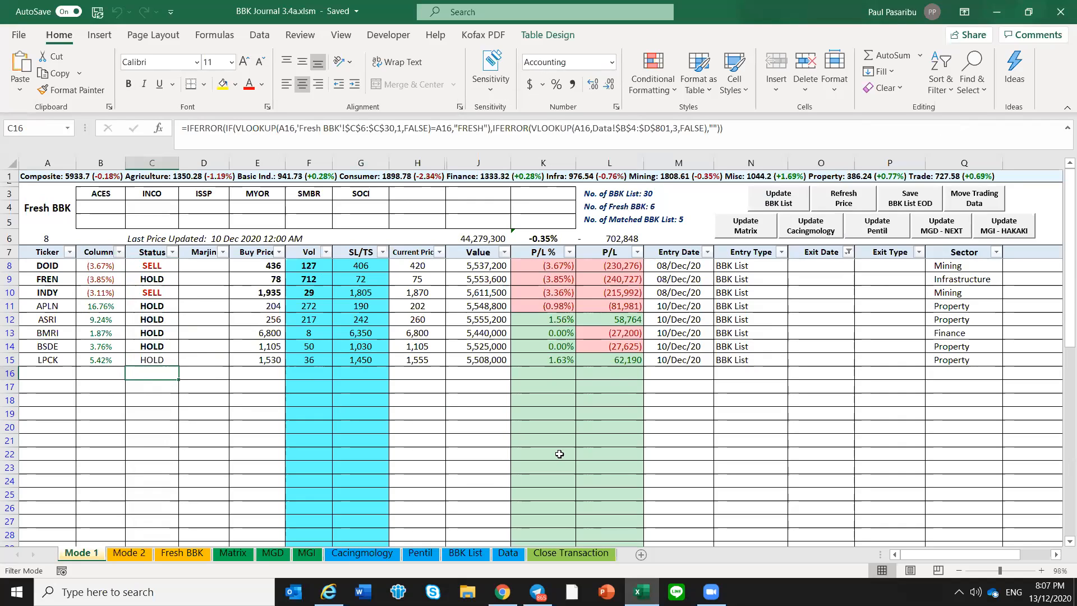
Switch to Telegram and search the (BOT ROOM) Neo BBK DML group's messages for "show bbk"
{"action": "left_click", "coordinate": [538, 592]}
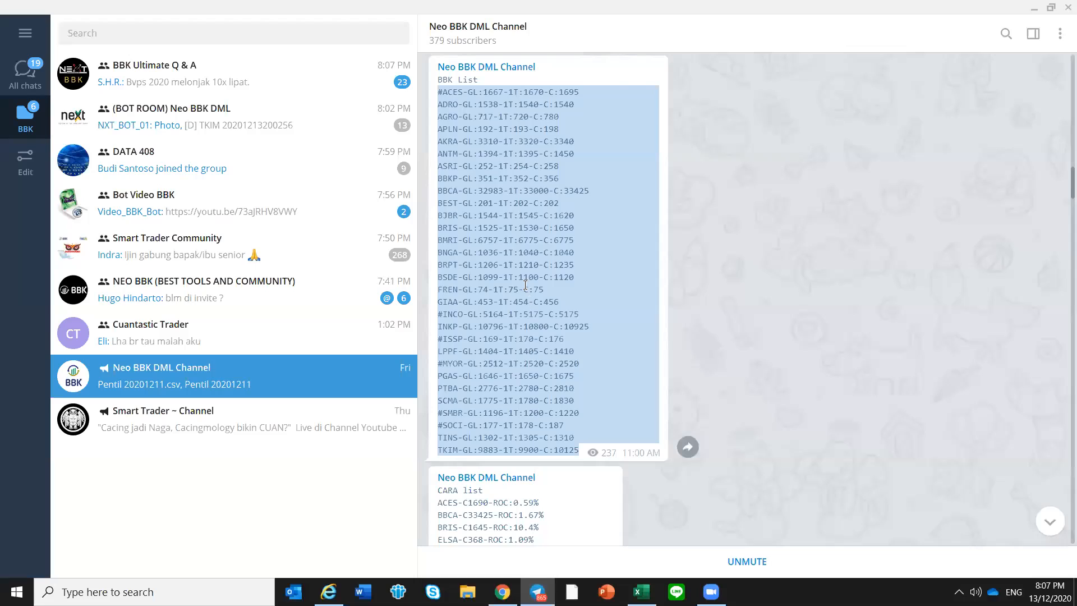
{"action": "left_click", "coordinate": [525, 287]}
{"action": "left_click", "coordinate": [237, 126]}
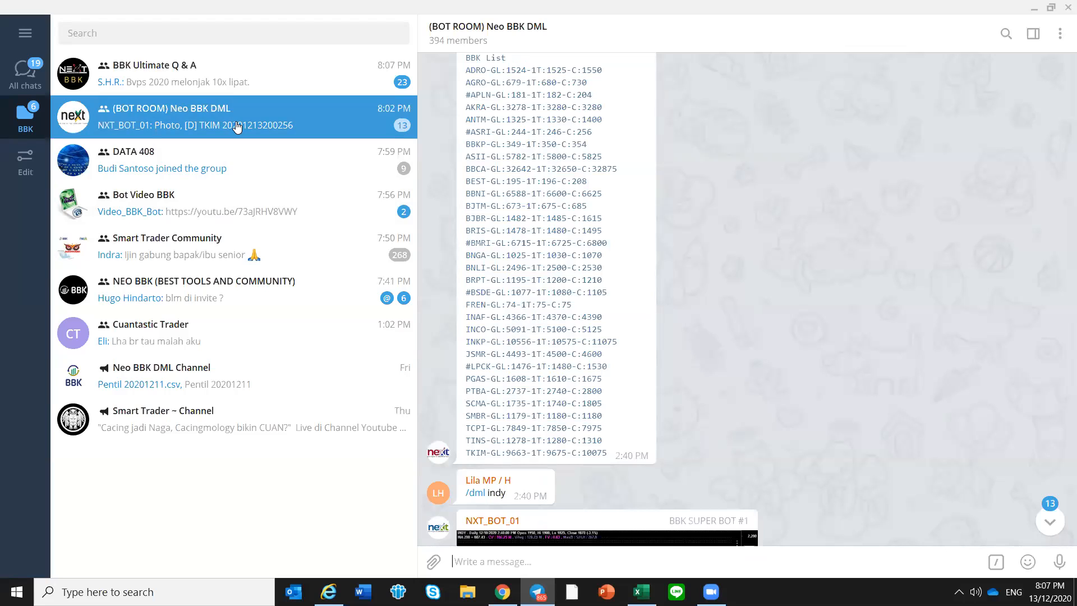
{"action": "left_click", "coordinate": [238, 127]}
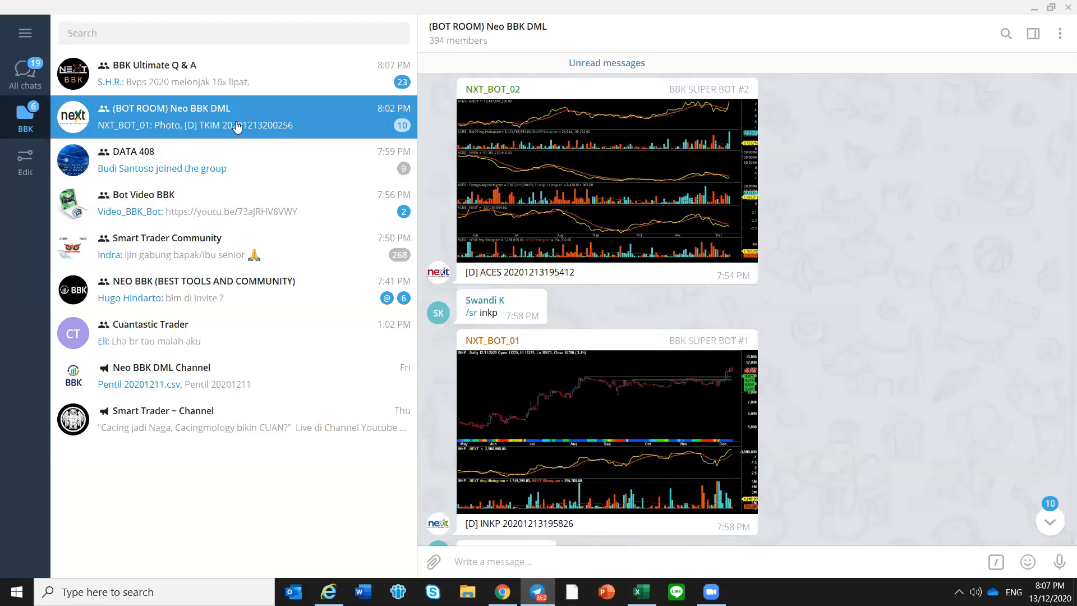
{"action": "left_click", "coordinate": [1006, 34]}
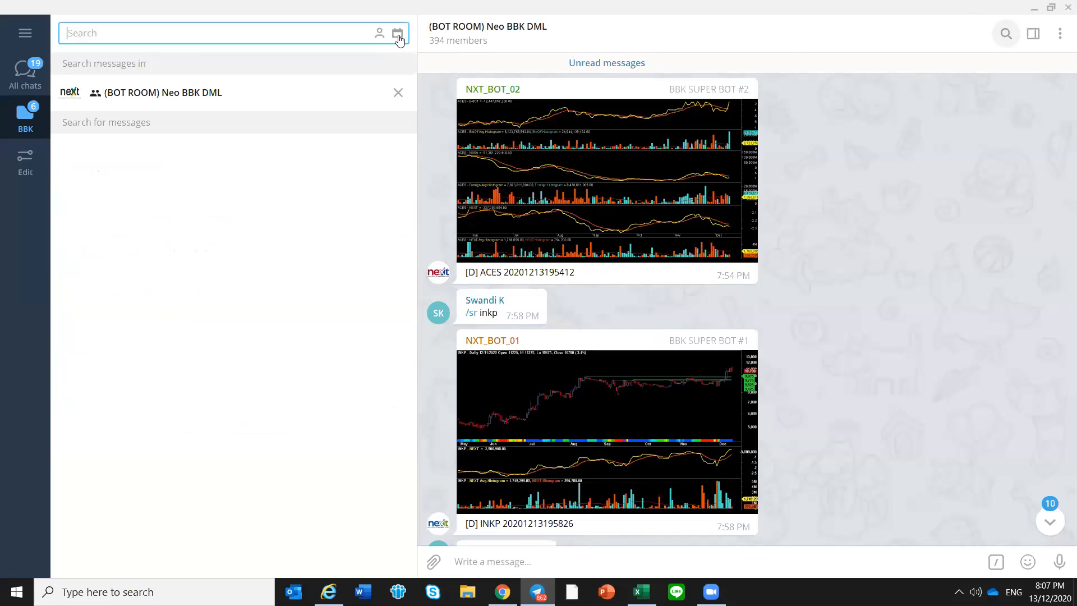
{"action": "type", "text": "show bbk"}
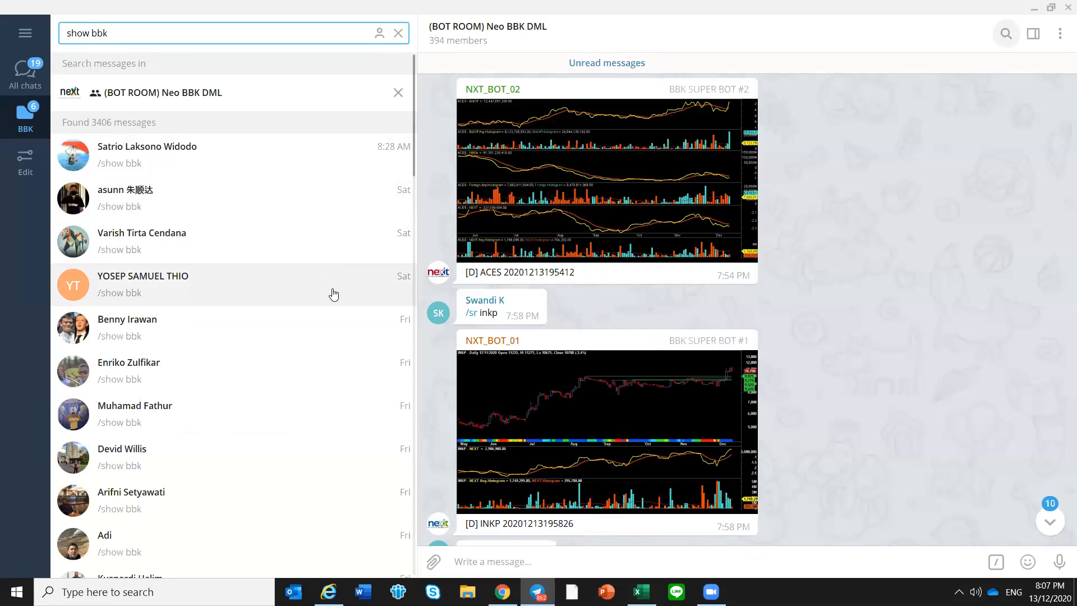
Check the Friday "show bbk" results from 8:50 PM back to 2:47 PM for an afternoon BBK List
{"action": "scroll", "coordinate": [333, 304], "scroll_direction": "down", "scroll_amount": 1}
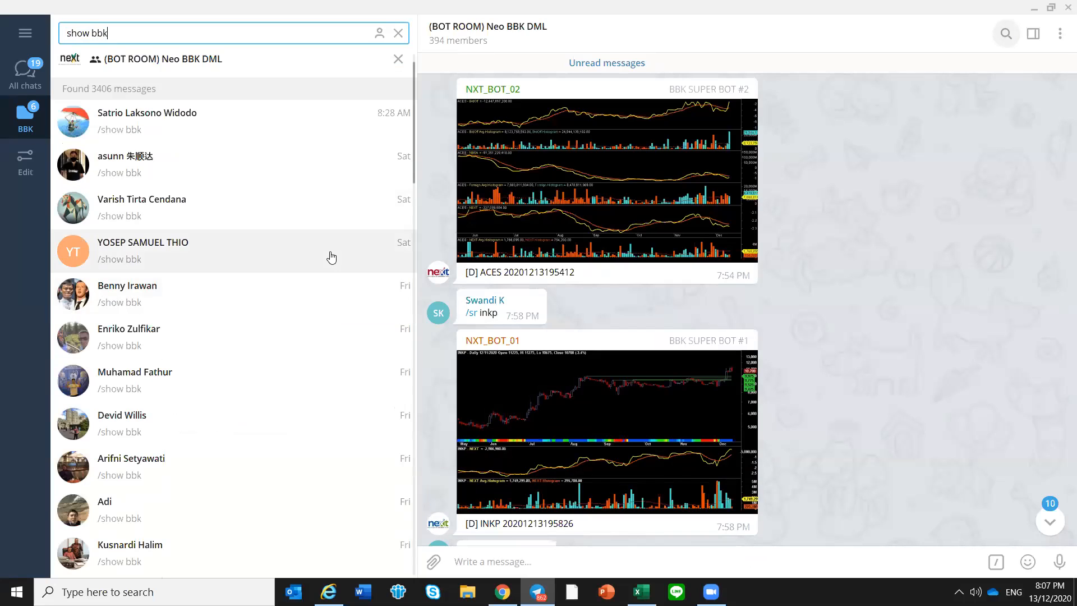
{"action": "left_click", "coordinate": [313, 350]}
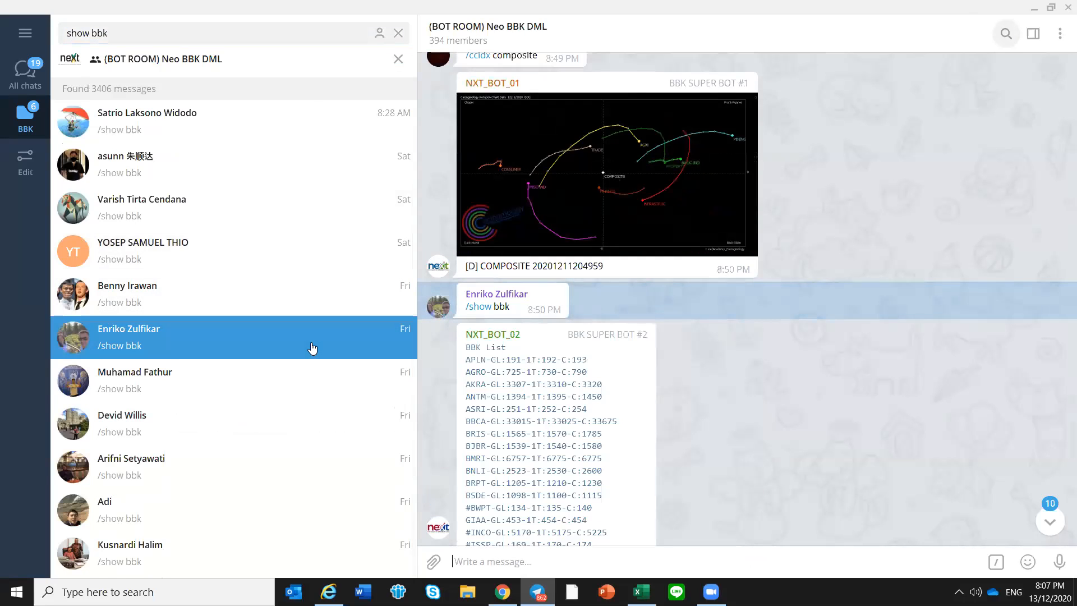
{"action": "scroll", "coordinate": [343, 328], "scroll_direction": "down", "scroll_amount": 3}
{"action": "scroll", "coordinate": [247, 301], "scroll_direction": "down", "scroll_amount": 3}
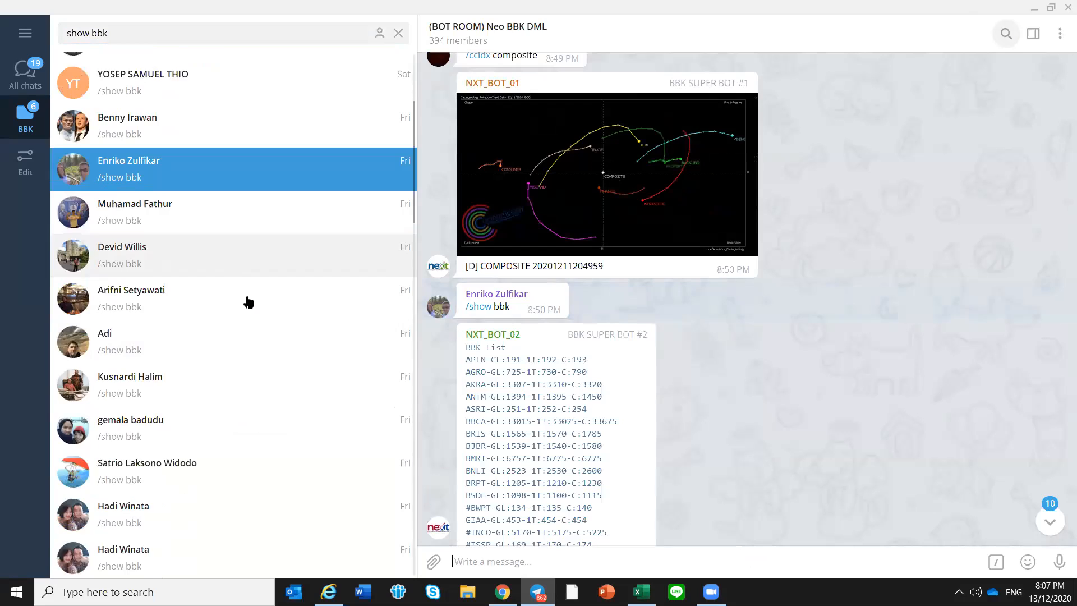
{"action": "left_click", "coordinate": [235, 392]}
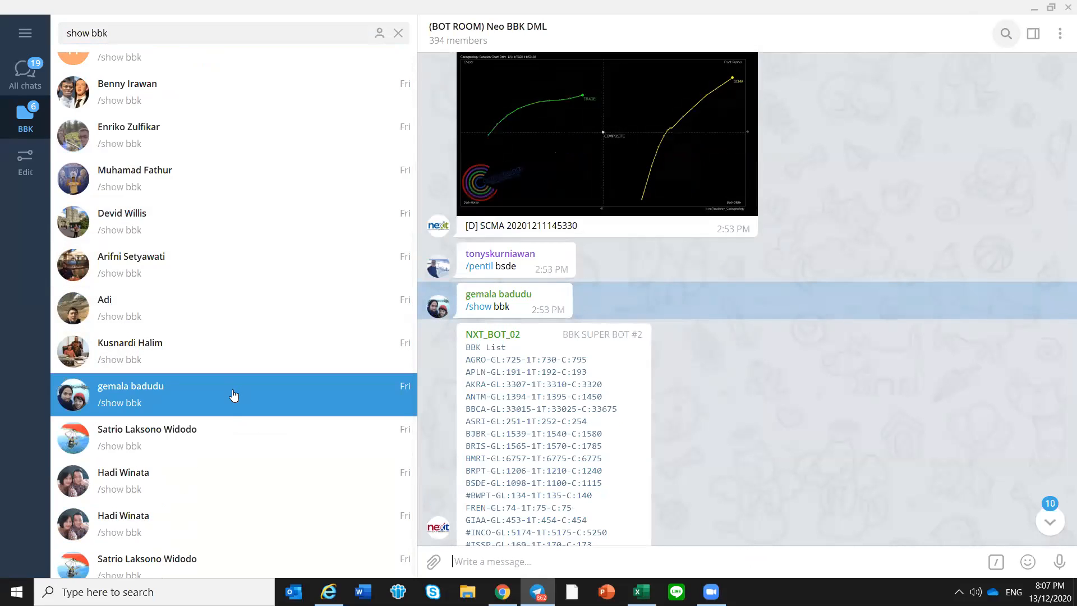
{"action": "left_click", "coordinate": [227, 483]}
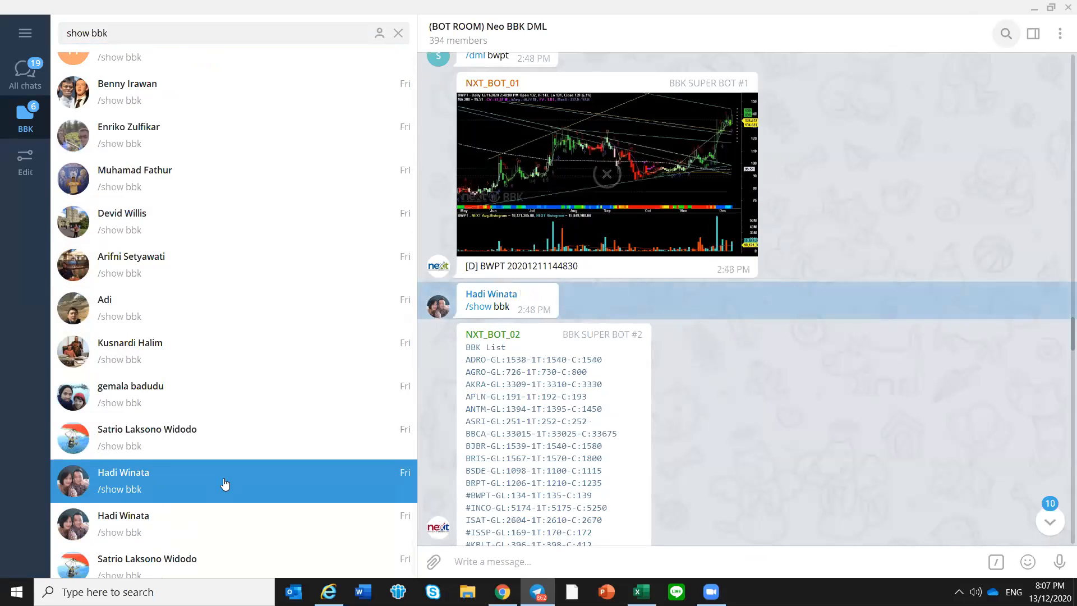
{"action": "scroll", "coordinate": [223, 483], "scroll_direction": "down", "scroll_amount": 1}
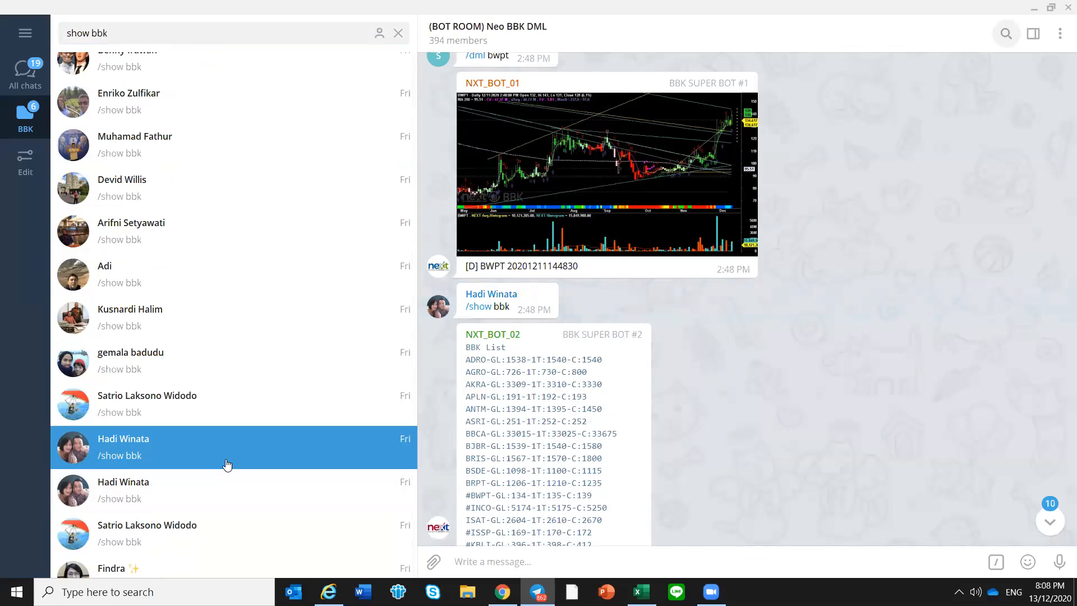
{"action": "left_click", "coordinate": [221, 482]}
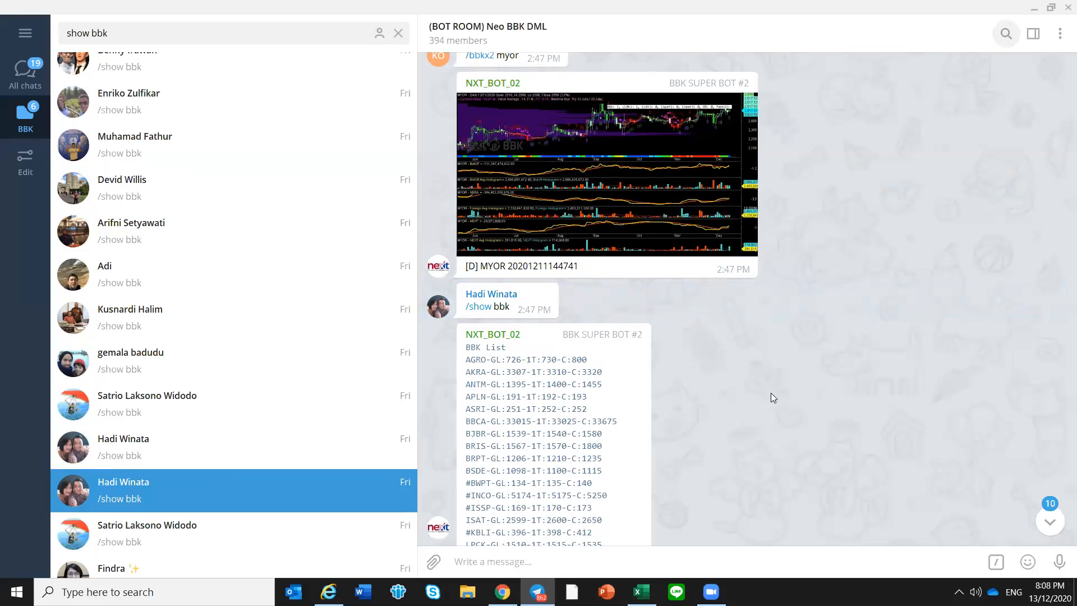
{"action": "scroll", "coordinate": [770, 393], "scroll_direction": "down", "scroll_amount": 3}
{"action": "scroll", "coordinate": [753, 384], "scroll_direction": "down", "scroll_amount": 2}
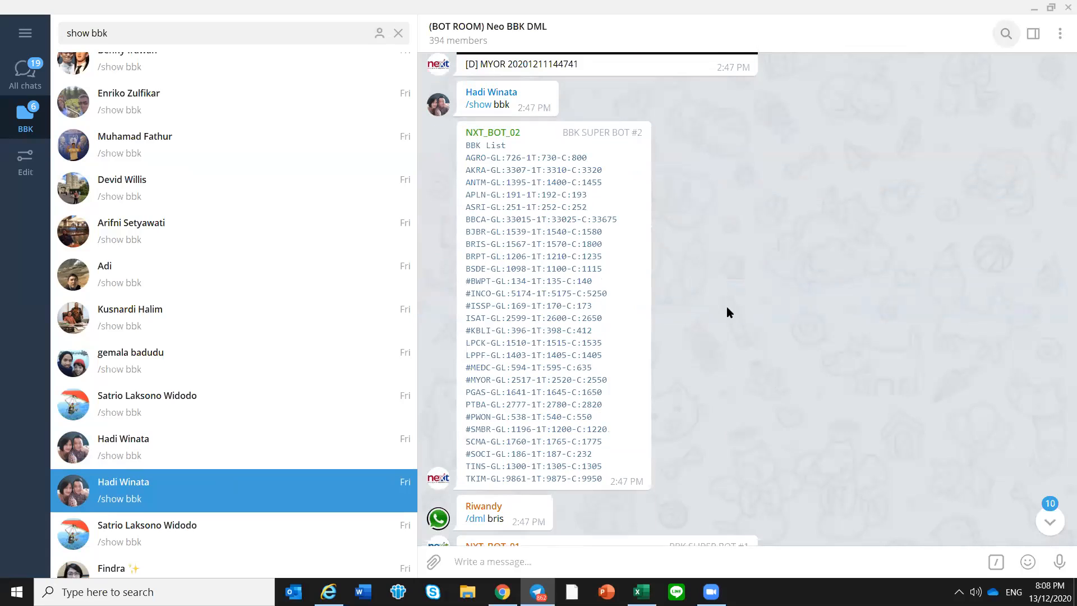
{"action": "scroll", "coordinate": [683, 351], "scroll_direction": "down", "scroll_amount": 2}
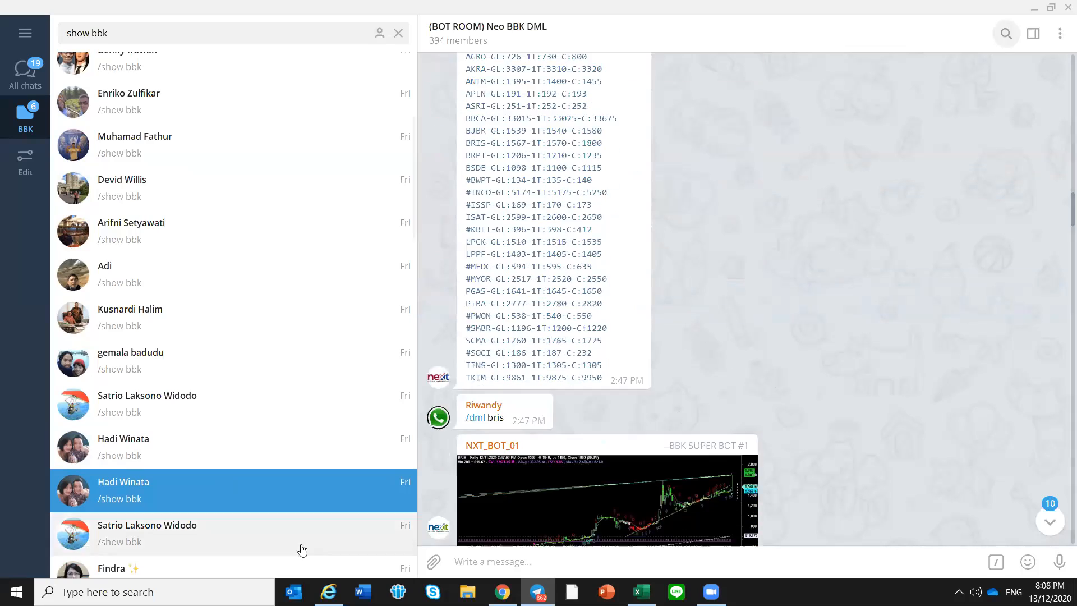
Open the "show bbk" result posted at 2:43 PM and check its full date and the messages around it
{"action": "left_click", "coordinate": [257, 538]}
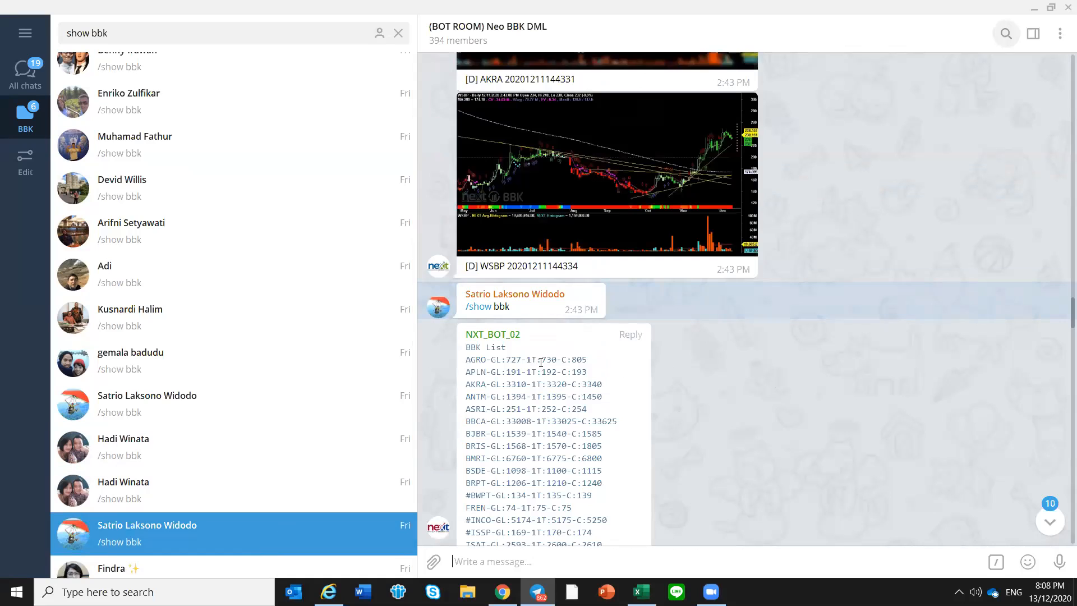
{"action": "scroll", "coordinate": [587, 324], "scroll_direction": "up", "scroll_amount": 2}
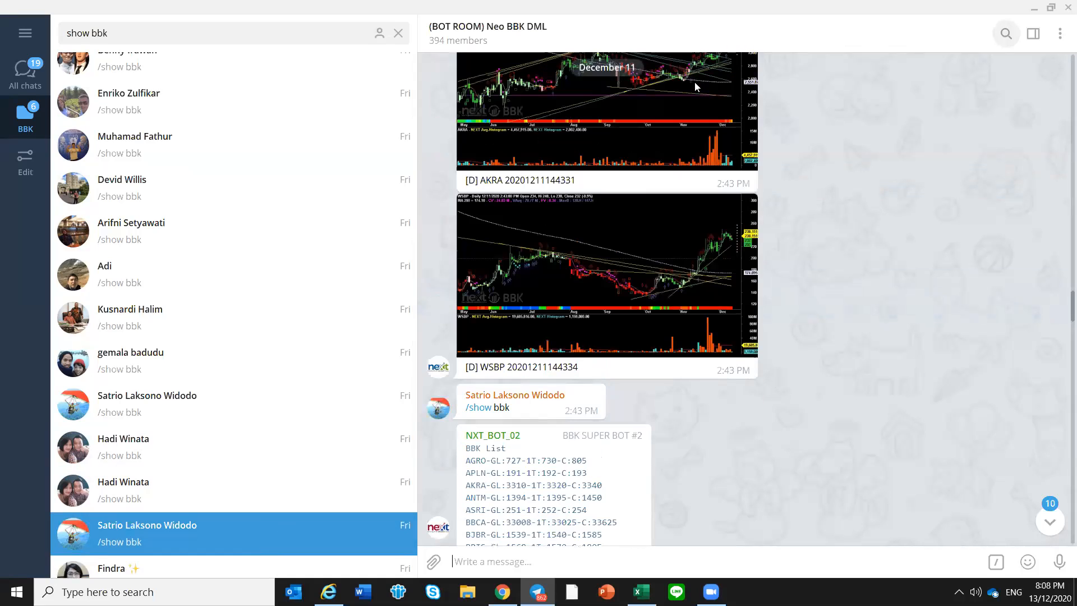
{"action": "scroll", "coordinate": [693, 91], "scroll_direction": "up", "scroll_amount": 7}
{"action": "scroll", "coordinate": [669, 152], "scroll_direction": "down", "scroll_amount": 6}
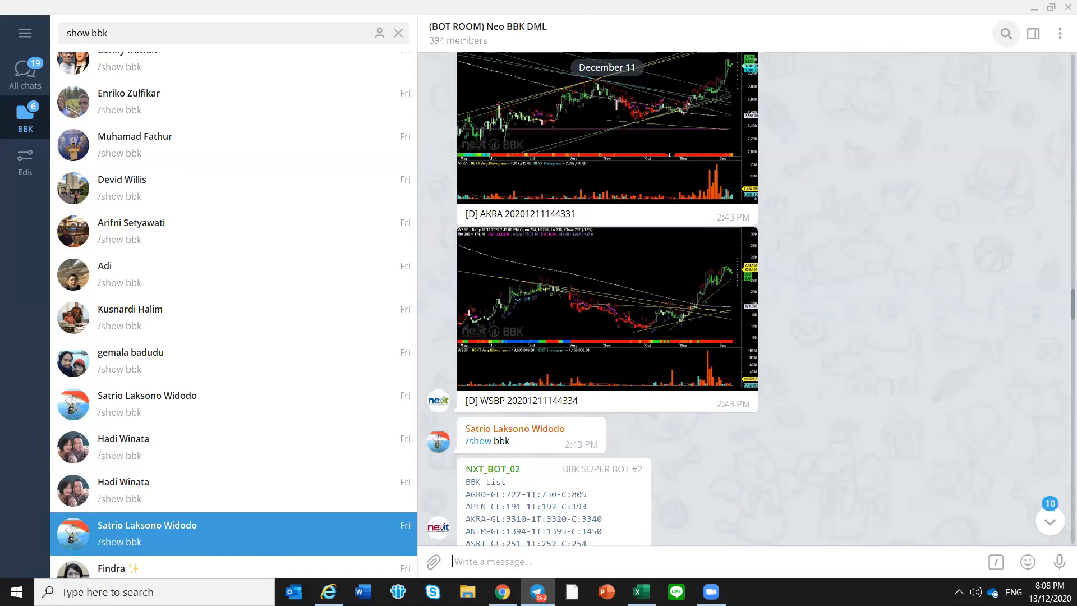
{"action": "scroll", "coordinate": [707, 202], "scroll_direction": "down", "scroll_amount": 5}
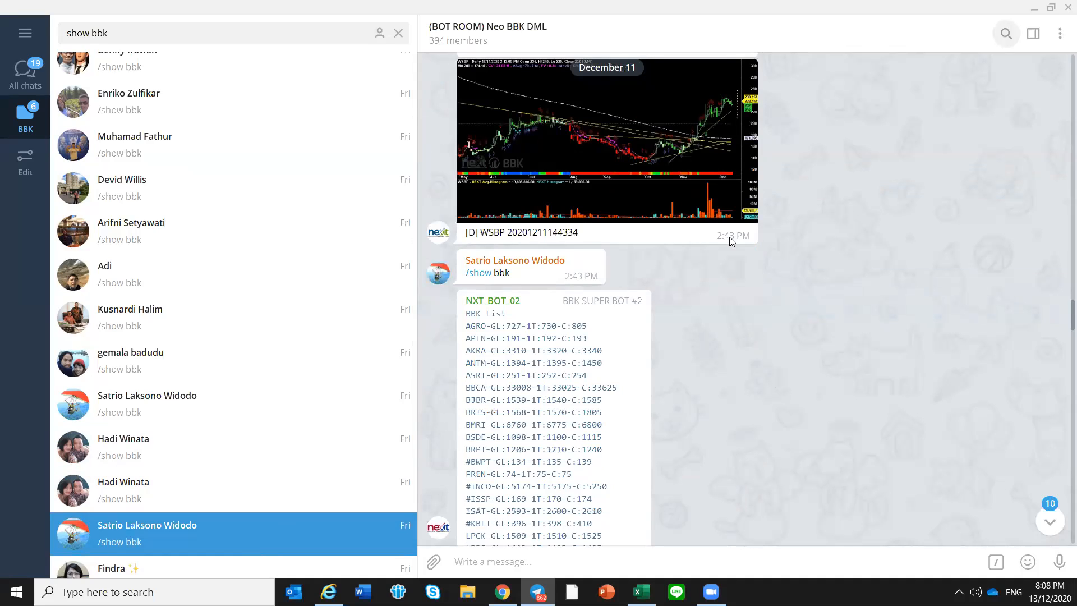
{"action": "mouse_move", "coordinate": [730, 237]}
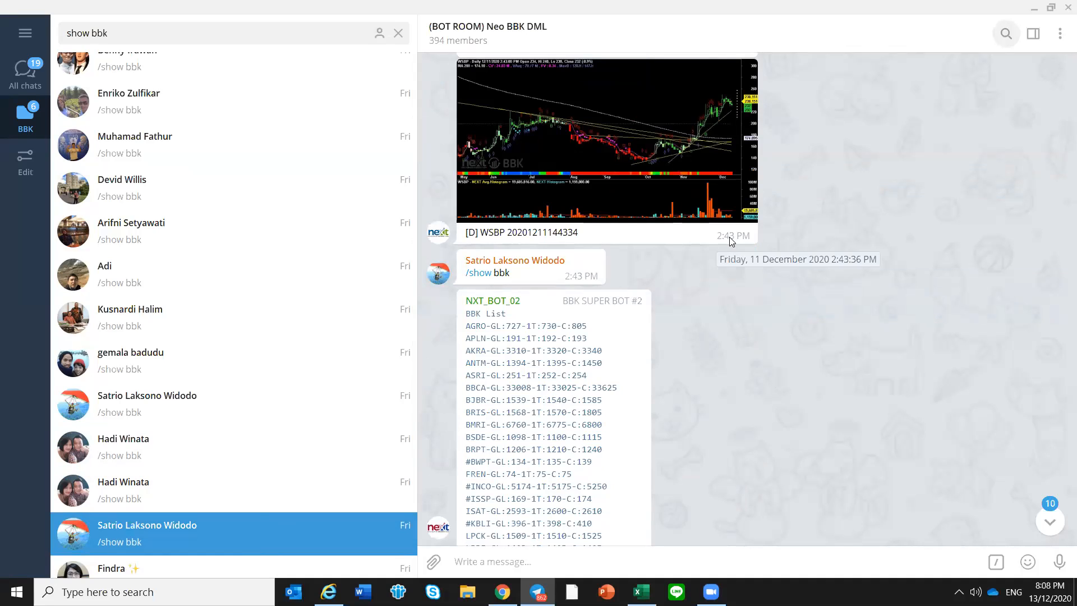
{"action": "scroll", "coordinate": [730, 236], "scroll_direction": "up", "scroll_amount": 5}
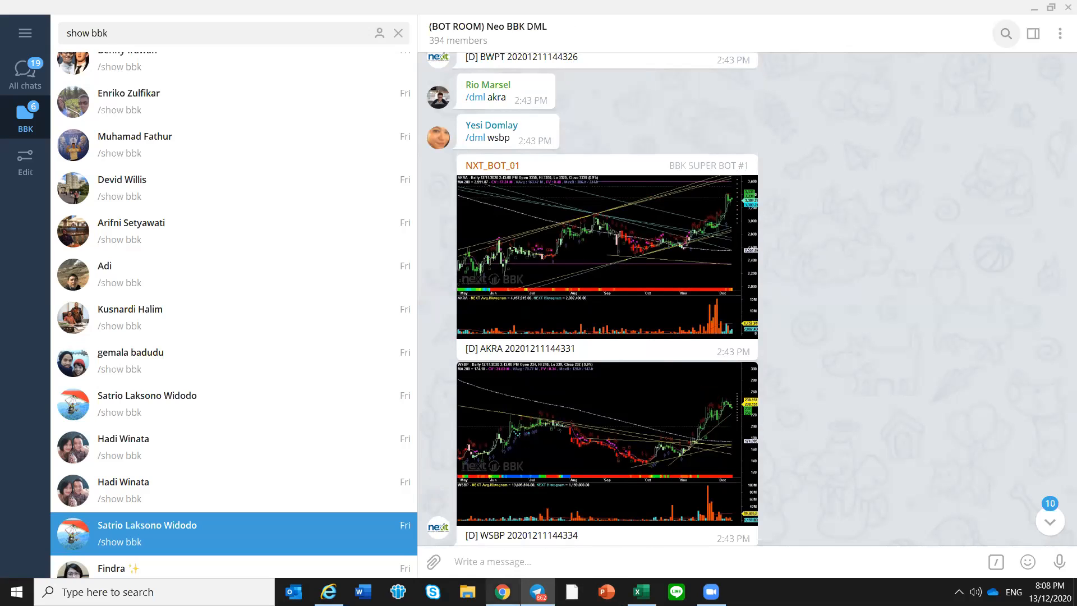
Switch to Excel and review the percentages beside the open positions DOID through LPCK on Mode 1, including APLN
{"action": "left_click", "coordinate": [641, 592]}
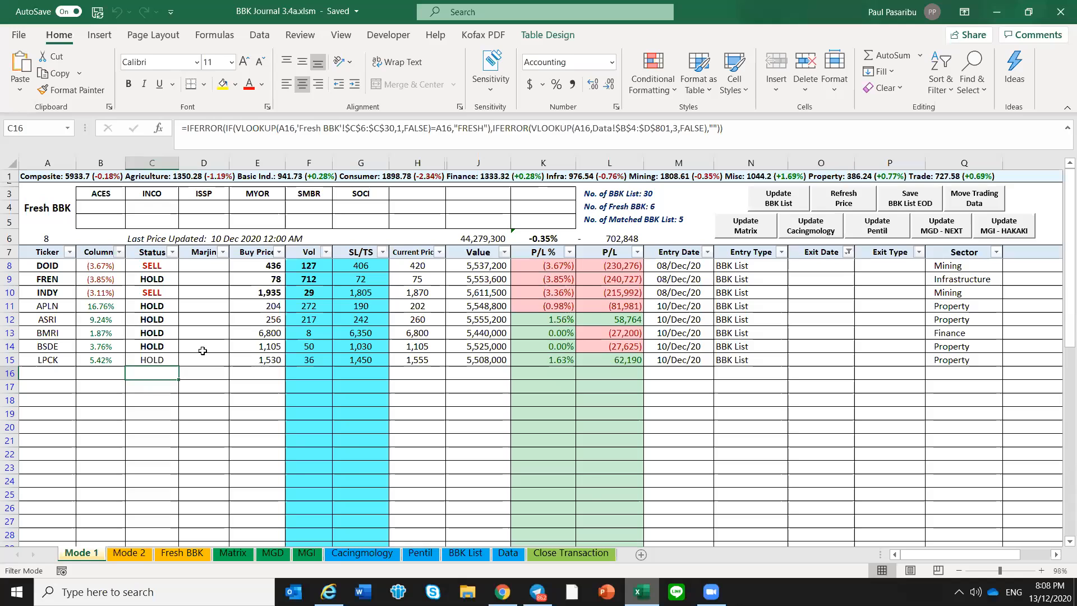
{"action": "left_click_drag", "start_coordinate": [102, 265], "coordinate": [102, 360]}
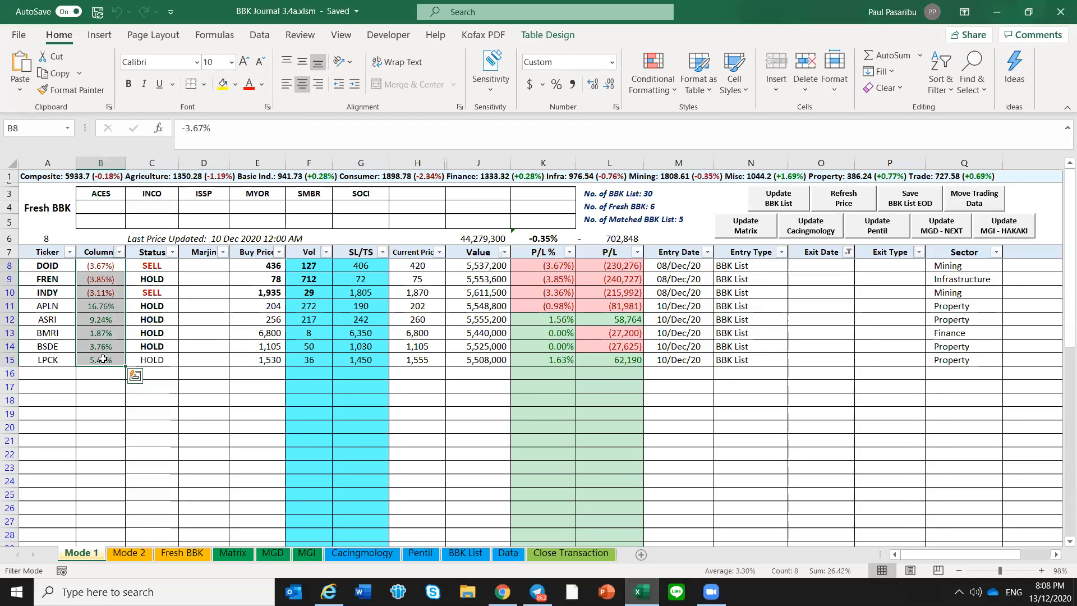
{"action": "left_click", "coordinate": [102, 359]}
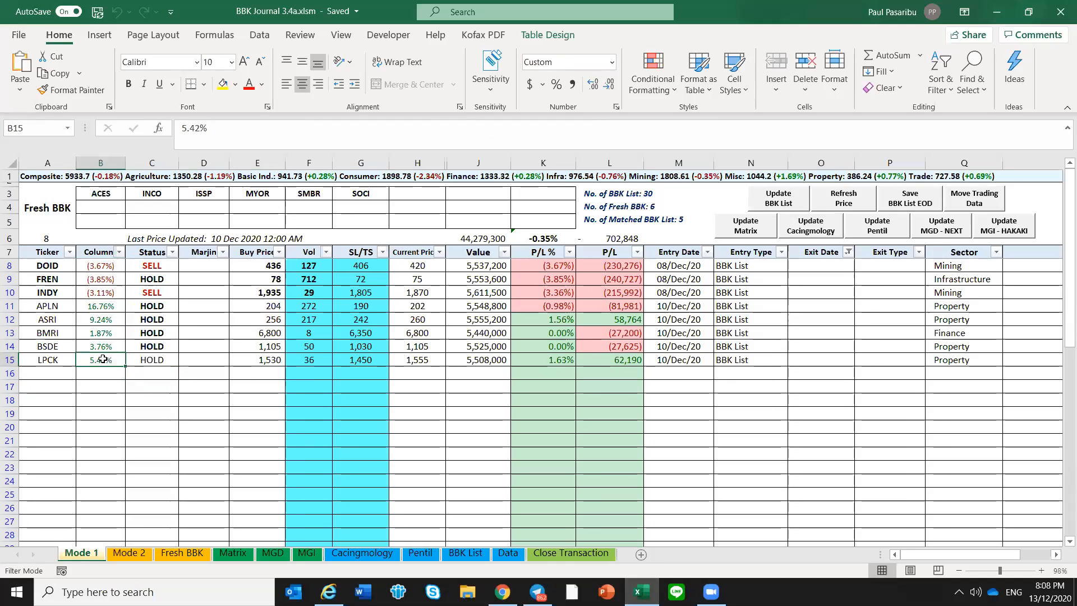
{"action": "left_click", "coordinate": [443, 26]}
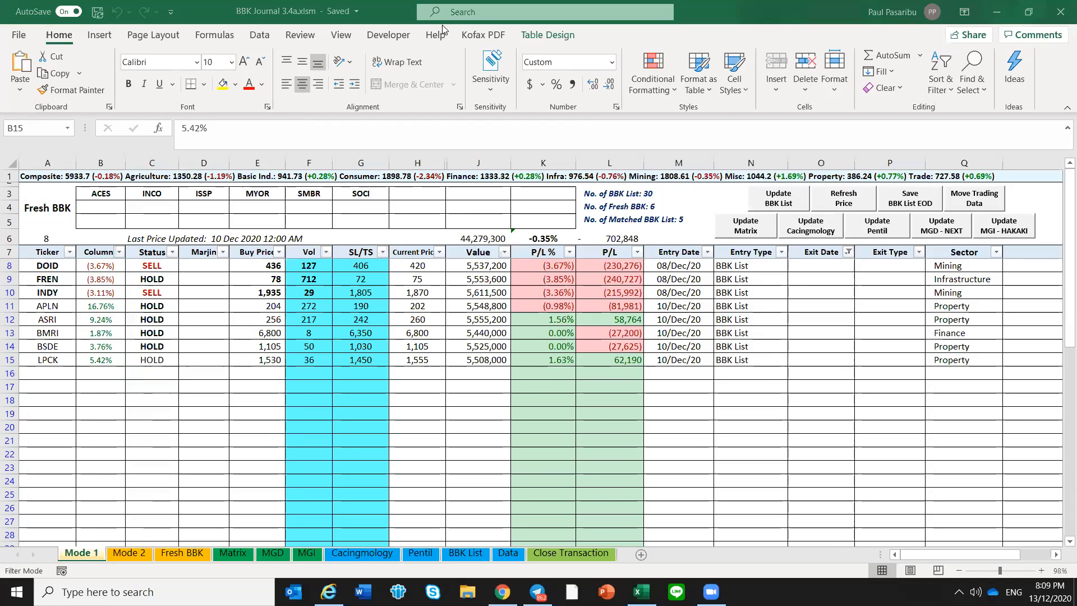
{"action": "left_click", "coordinate": [102, 267]}
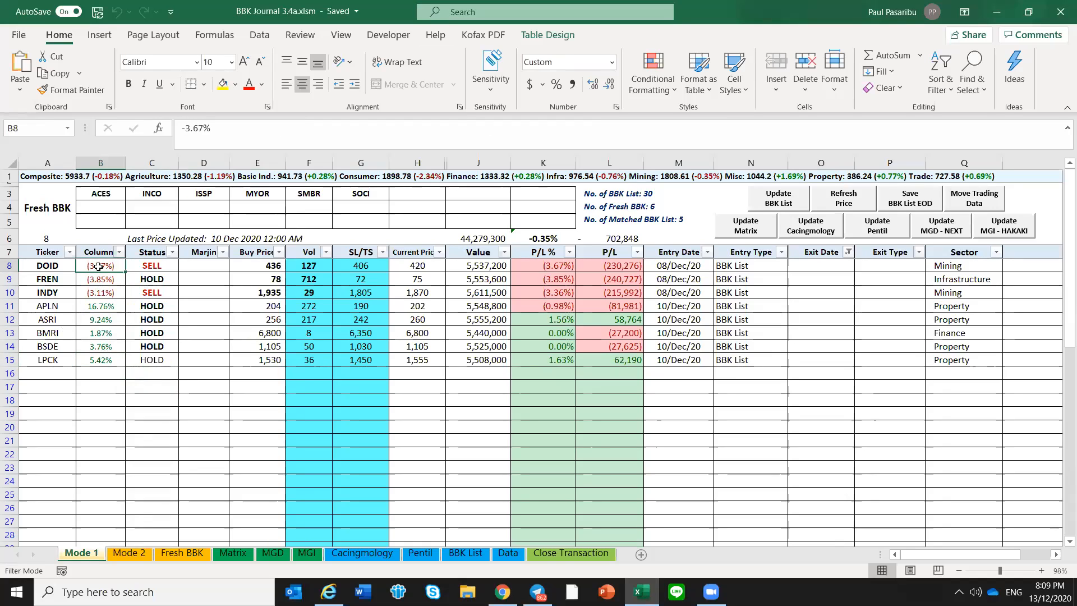
{"action": "left_click", "coordinate": [110, 307]}
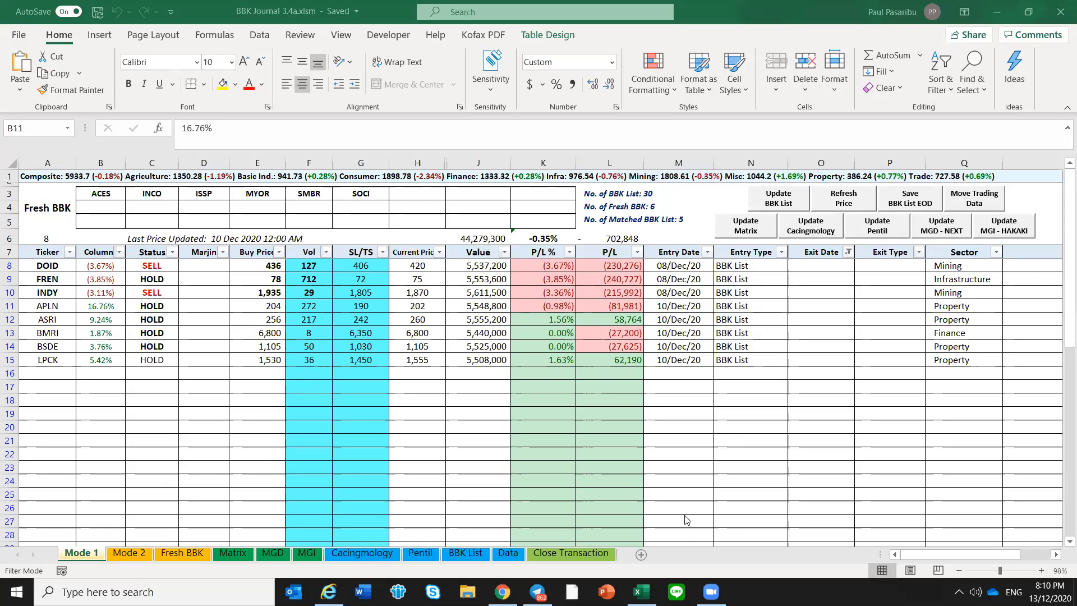
Switch to Telegram and copy all entries of the December 11 BBK List posted at 2:43 PM, from AGRO to TKIM
{"action": "left_click", "coordinate": [537, 592]}
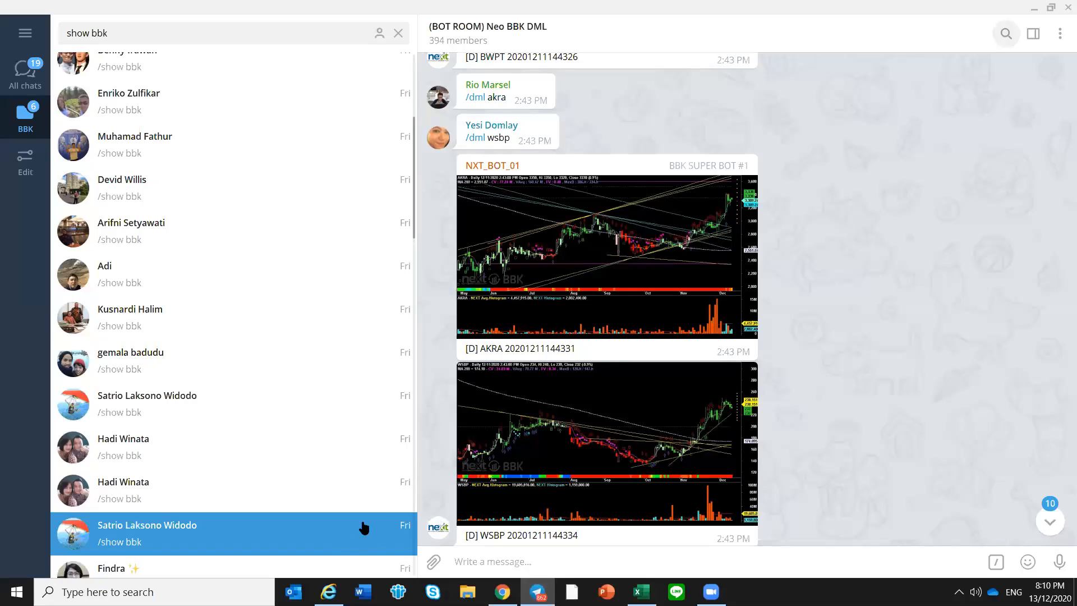
{"action": "left_click", "coordinate": [222, 542]}
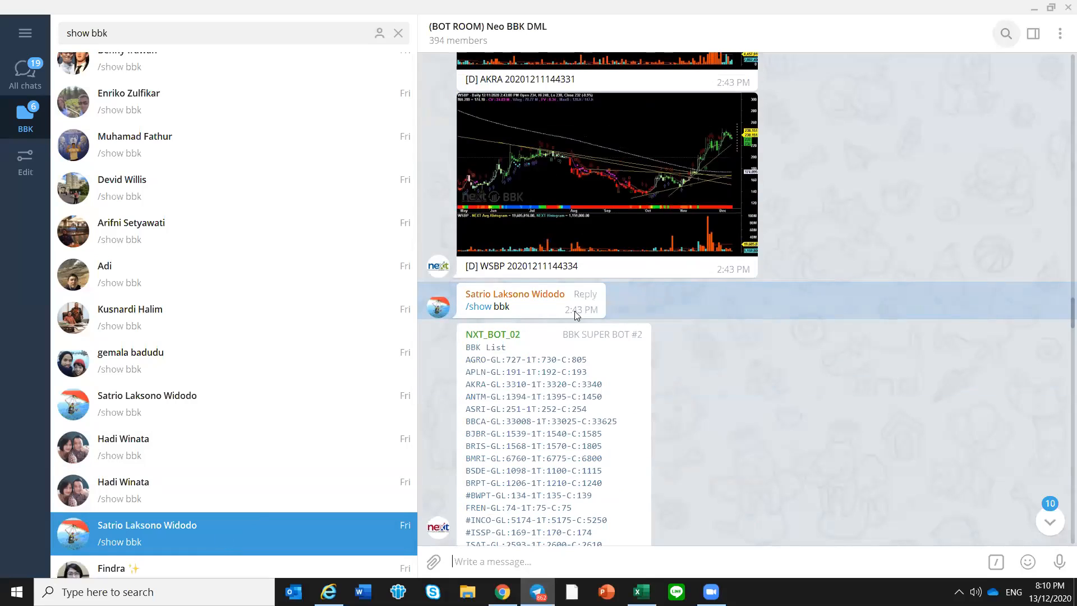
{"action": "scroll", "coordinate": [528, 297], "scroll_direction": "down", "scroll_amount": 1}
{"action": "left_click_drag", "start_coordinate": [470, 292], "coordinate": [605, 455]}
{"action": "scroll", "coordinate": [610, 323], "scroll_direction": "up", "scroll_amount": 1}
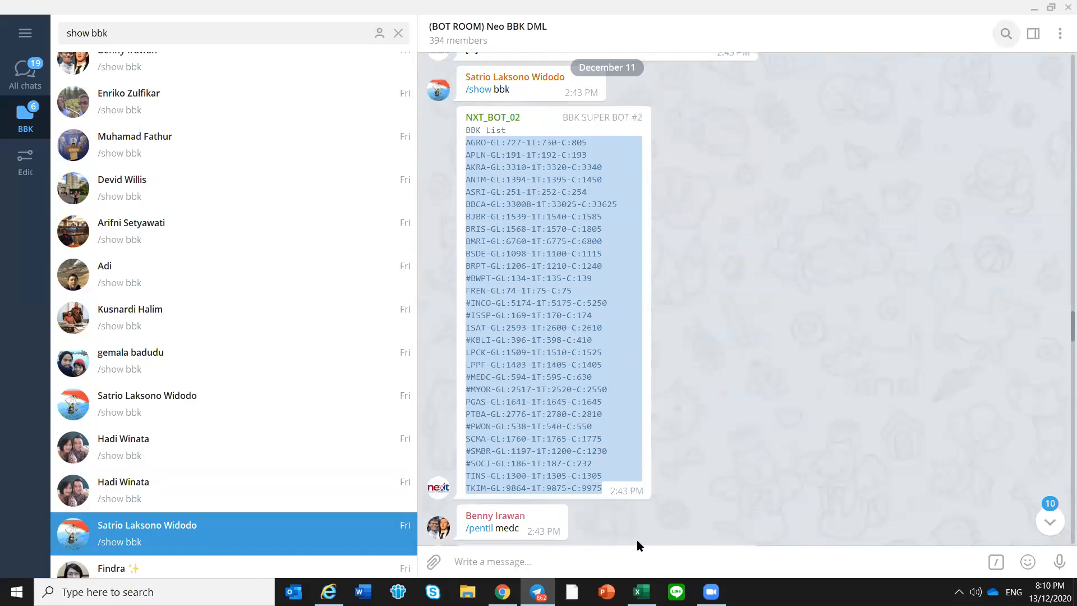
{"action": "right_click", "coordinate": [539, 257]}
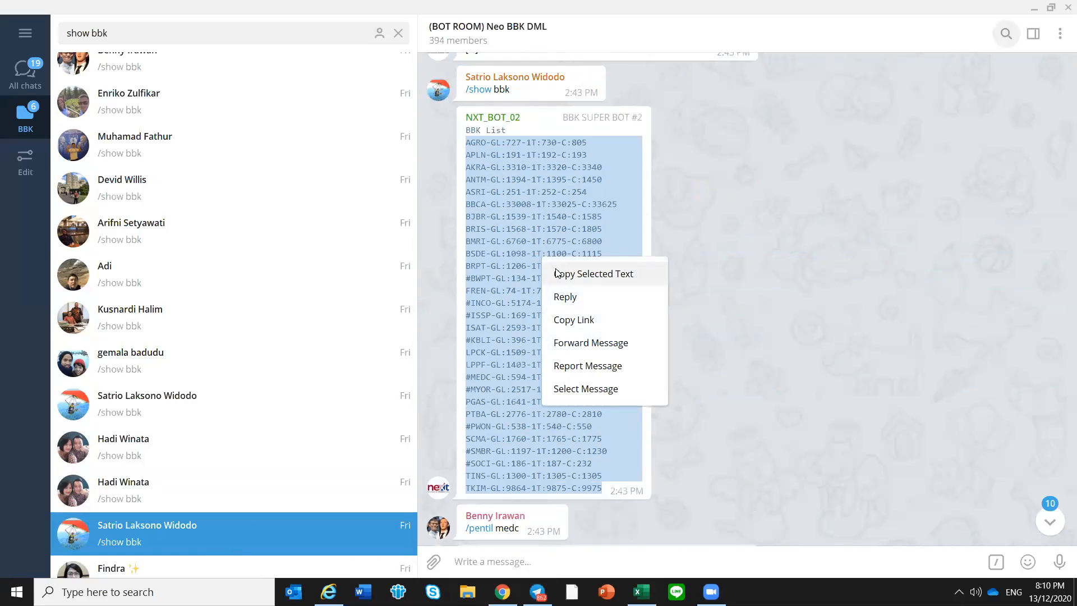
{"action": "left_click", "coordinate": [557, 268]}
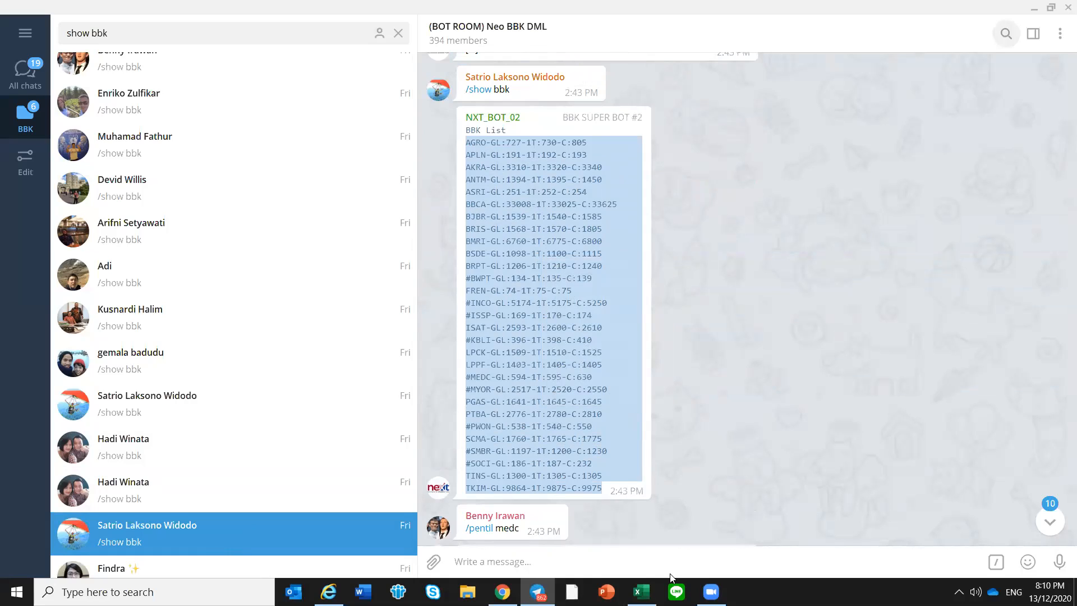
Switch to Excel and update the BBK List on Mode 1 with the copied 2:43 PM entries
{"action": "left_click", "coordinate": [642, 592]}
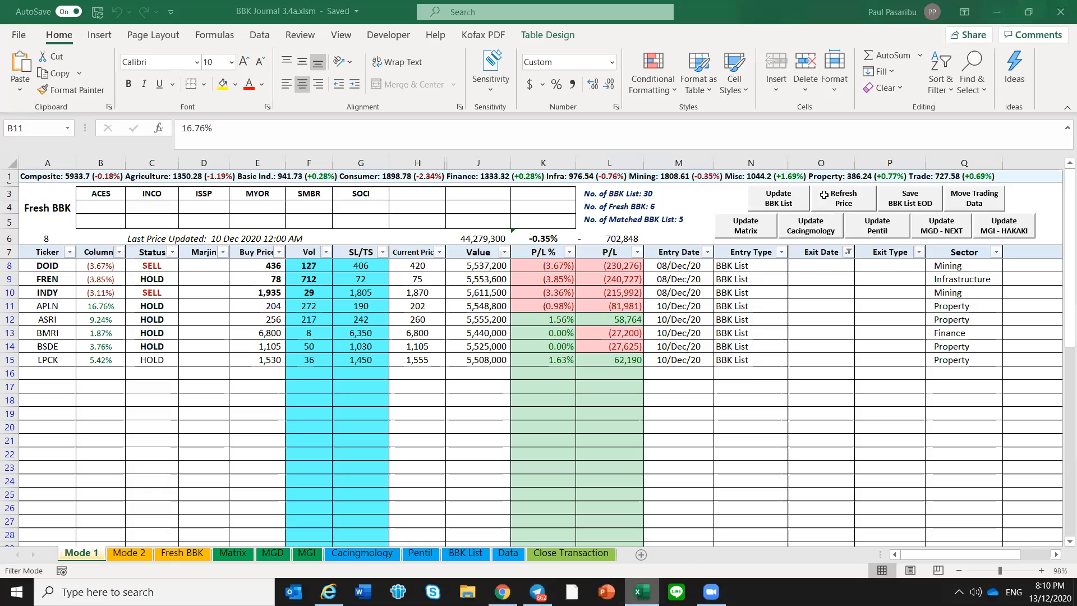
{"action": "left_click", "coordinate": [777, 200]}
{"action": "left_click", "coordinate": [519, 498]}
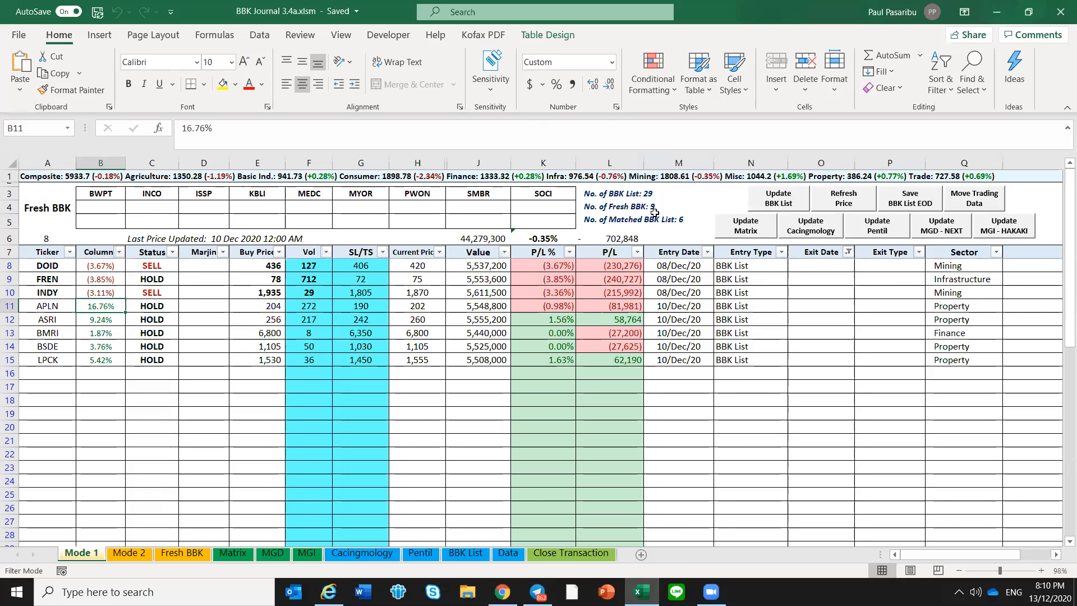
Review the Status of the open positions on Mode 1, especially DOID and INDY, and save the workbook
{"action": "left_click", "coordinate": [187, 413]}
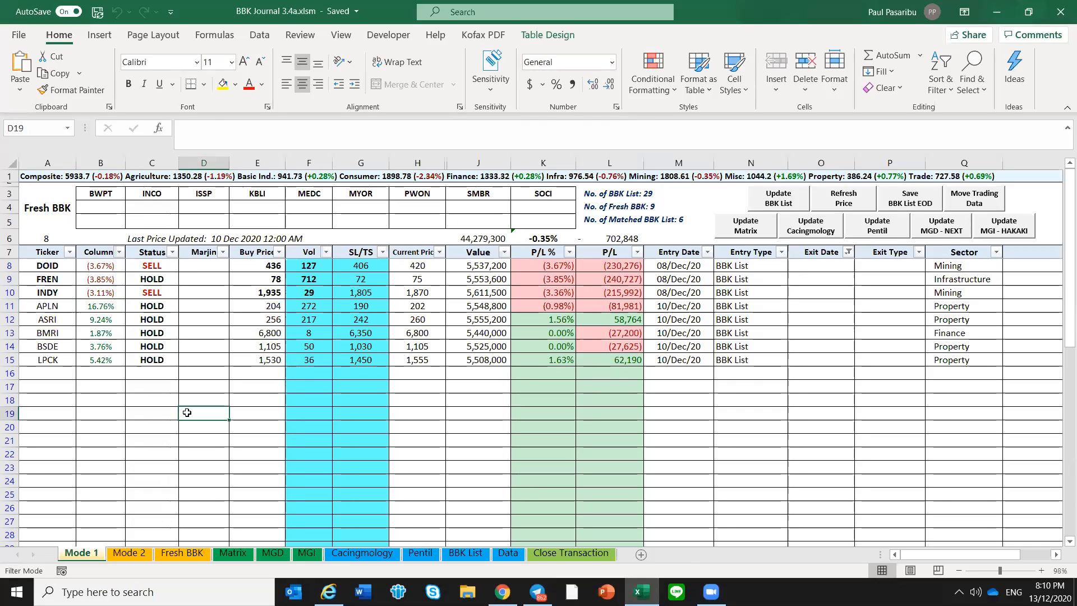
{"action": "left_click", "coordinate": [153, 266]}
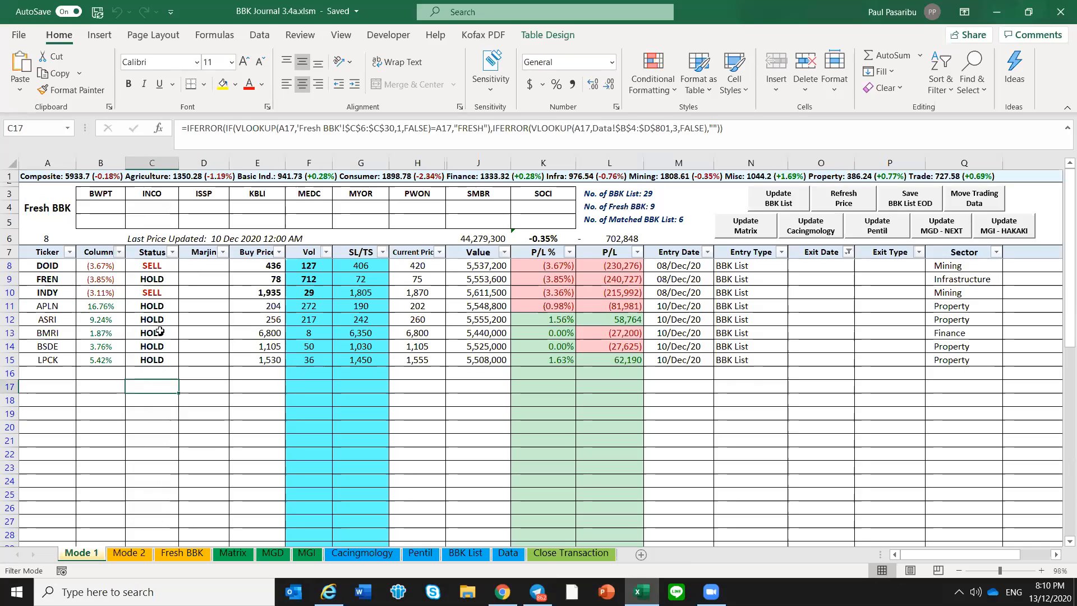
{"action": "left_click", "coordinate": [166, 291]}
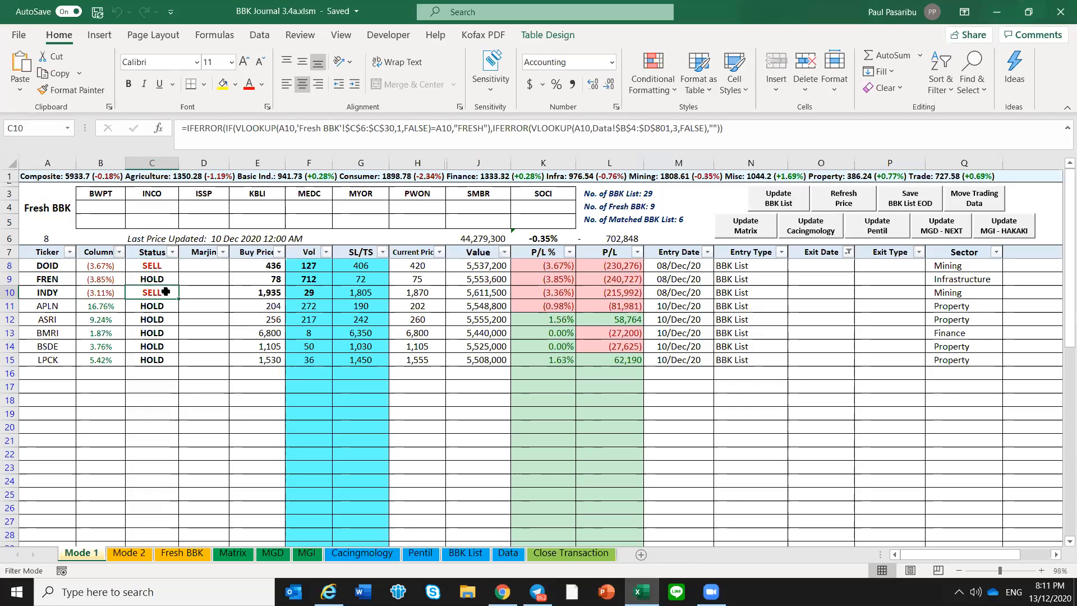
{"action": "key", "text": "ctrl+s"}
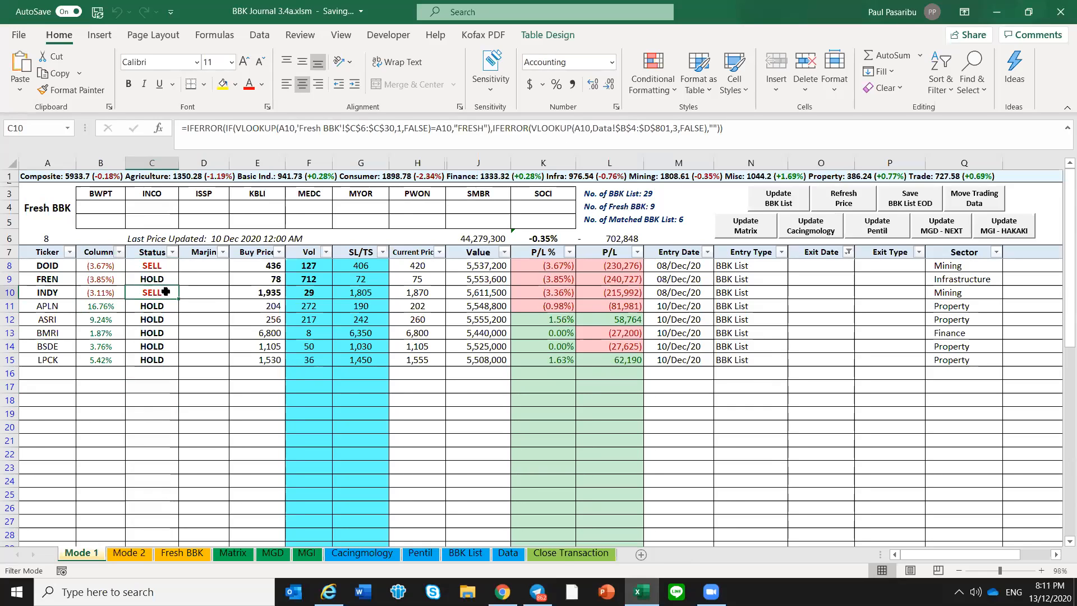
{"action": "left_click", "coordinate": [163, 267]}
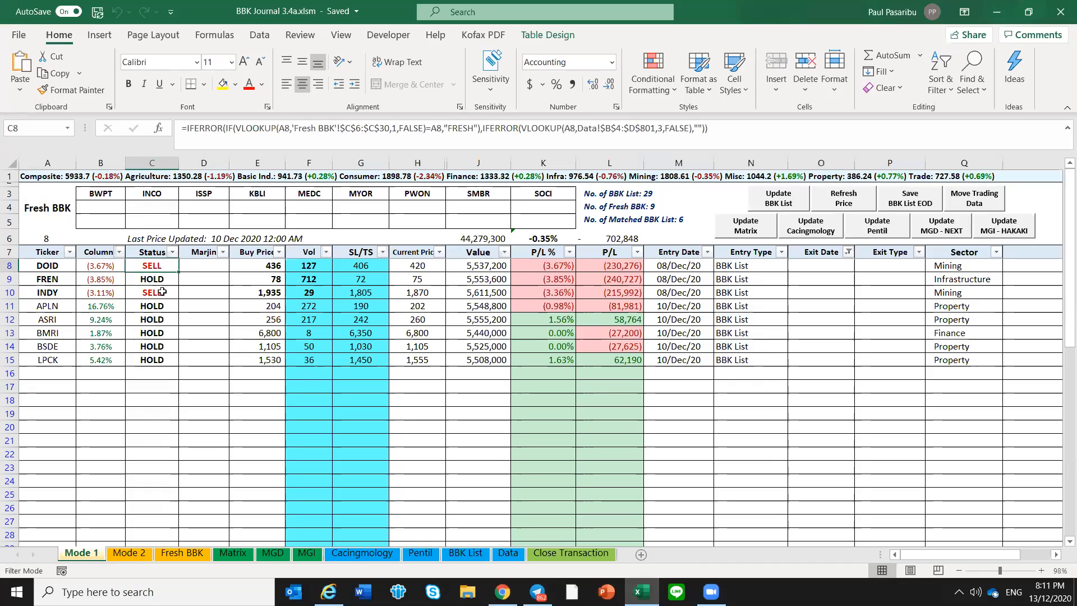
{"action": "left_click", "coordinate": [162, 292]}
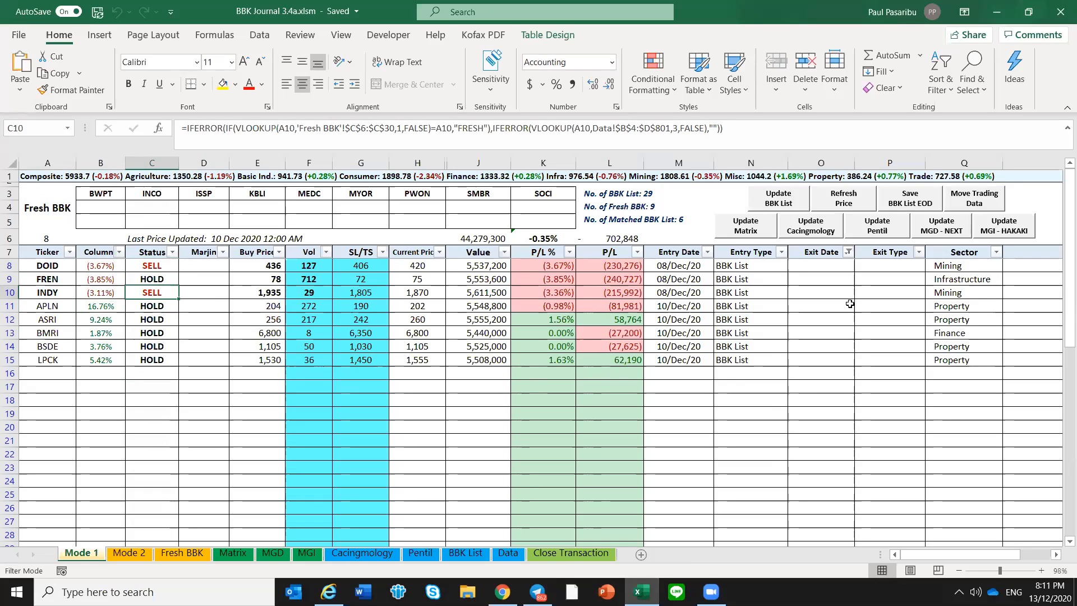
Switch to Telegram, clear the "show bbk" search and open the DATA 408 group
{"action": "left_click", "coordinate": [538, 592]}
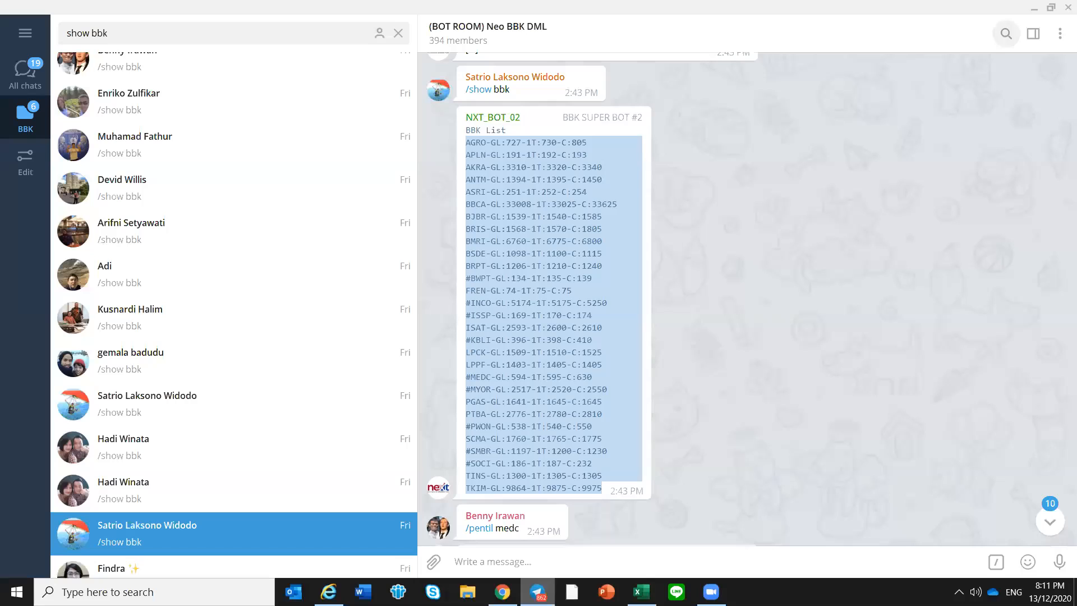
{"action": "left_click", "coordinate": [400, 35]}
{"action": "left_click", "coordinate": [395, 94]}
{"action": "left_click", "coordinate": [284, 157]}
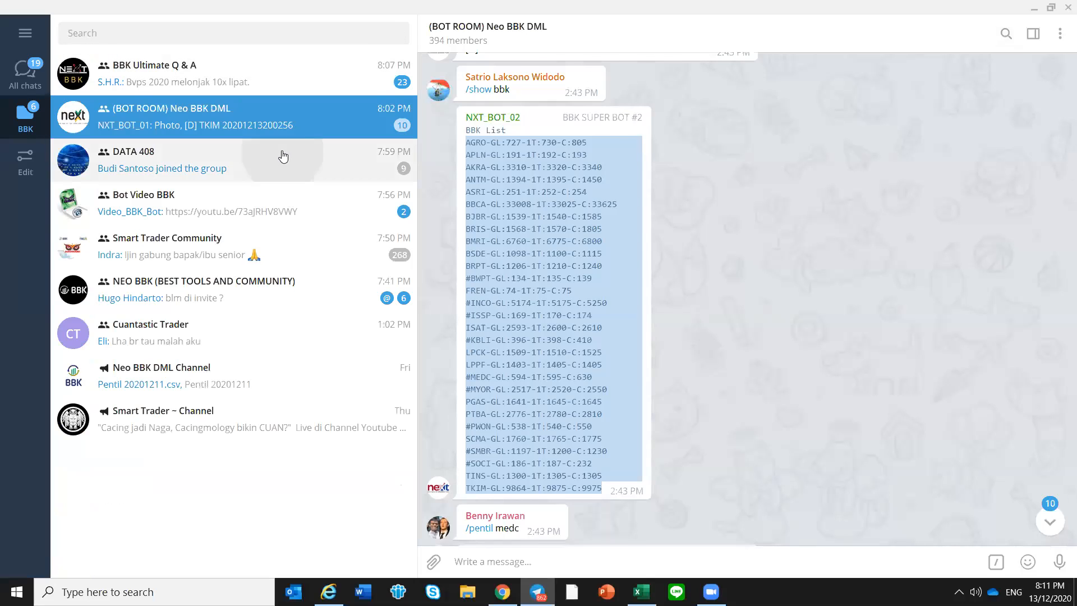
Find the December 11 posts in DATA 408 and download DATA EOD 3 bars 20201211.csv posted at 2:49 PM
{"action": "scroll", "coordinate": [774, 291], "scroll_direction": "up", "scroll_amount": 2}
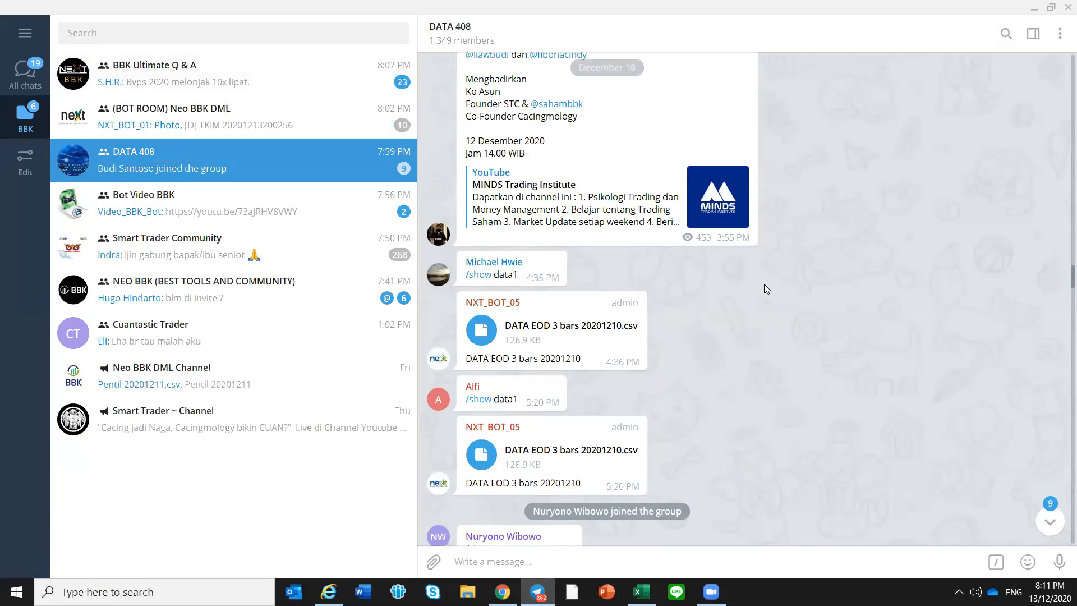
{"action": "scroll", "coordinate": [790, 304], "scroll_direction": "up", "scroll_amount": 1}
{"action": "scroll", "coordinate": [795, 302], "scroll_direction": "down", "scroll_amount": 10}
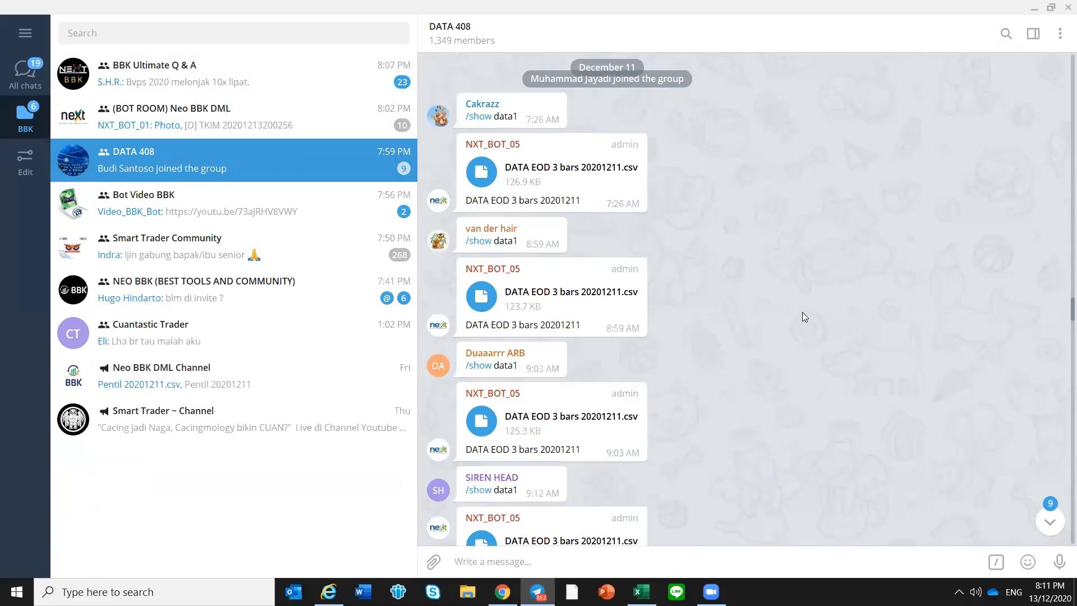
{"action": "scroll", "coordinate": [802, 317], "scroll_direction": "down", "scroll_amount": 12}
{"action": "scroll", "coordinate": [788, 324], "scroll_direction": "down", "scroll_amount": 10}
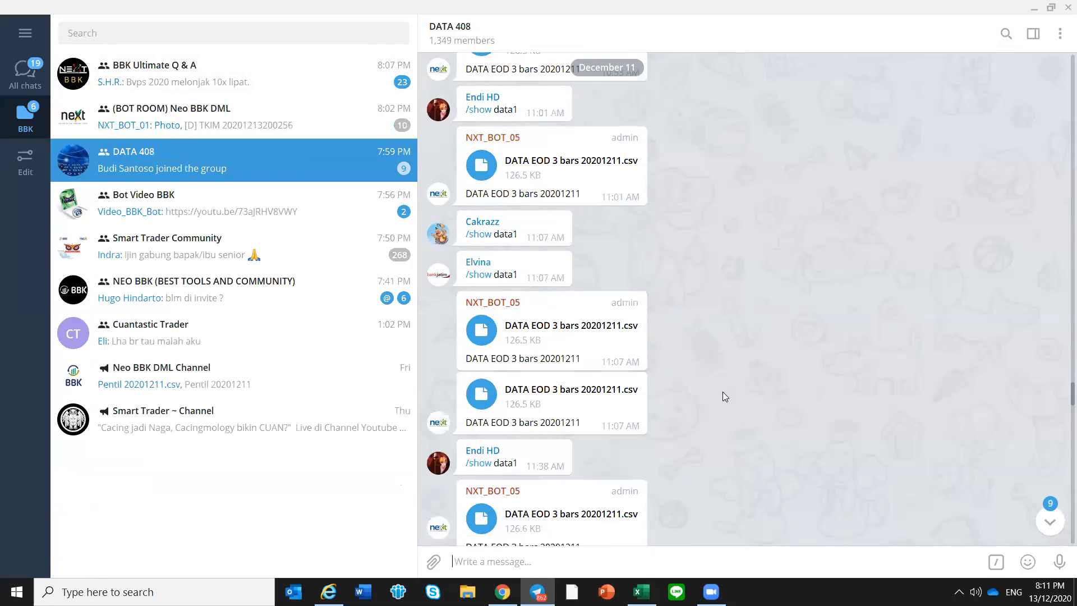
{"action": "scroll", "coordinate": [785, 395], "scroll_direction": "down", "scroll_amount": 7}
{"action": "scroll", "coordinate": [1058, 415], "scroll_direction": "down", "scroll_amount": 4}
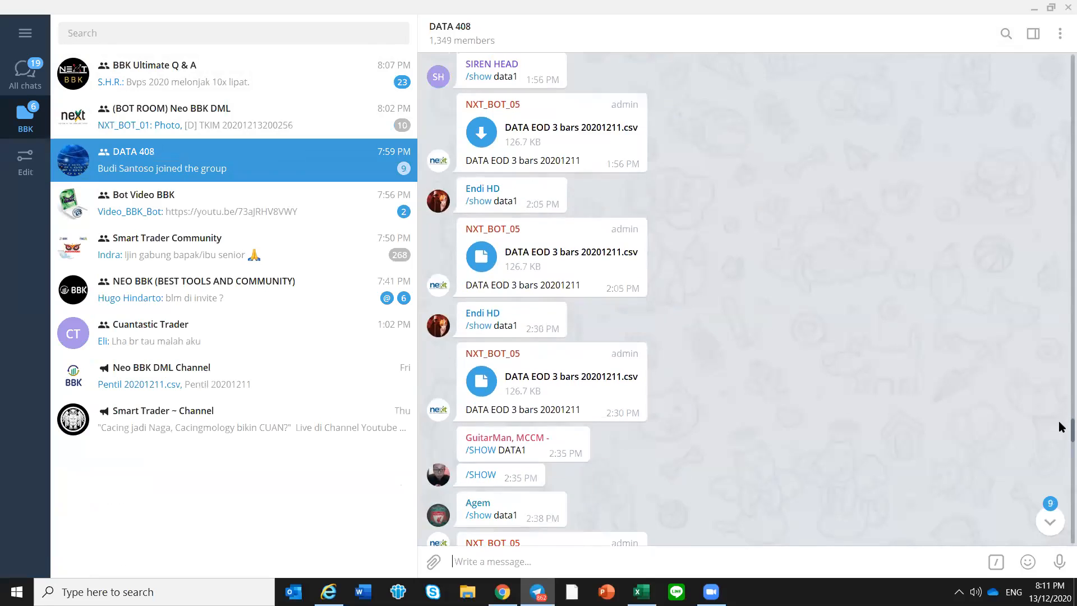
{"action": "scroll", "coordinate": [1058, 438], "scroll_direction": "down", "scroll_amount": 3}
{"action": "scroll", "coordinate": [805, 347], "scroll_direction": "down", "scroll_amount": 4}
{"action": "scroll", "coordinate": [746, 311], "scroll_direction": "up", "scroll_amount": 3}
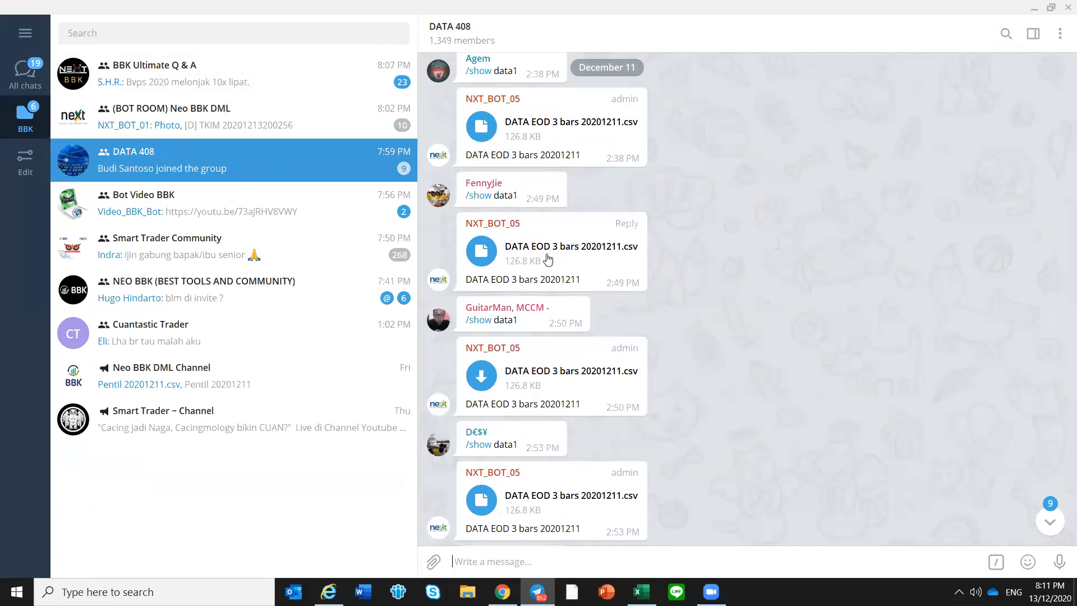
{"action": "scroll", "coordinate": [555, 266], "scroll_direction": "up", "scroll_amount": 1}
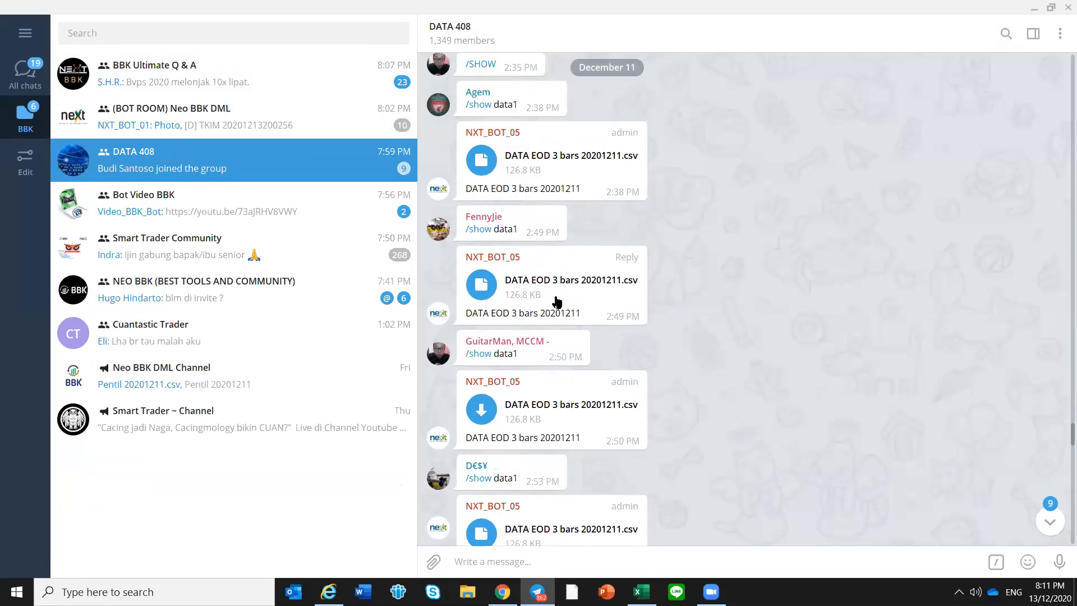
{"action": "left_click", "coordinate": [486, 286]}
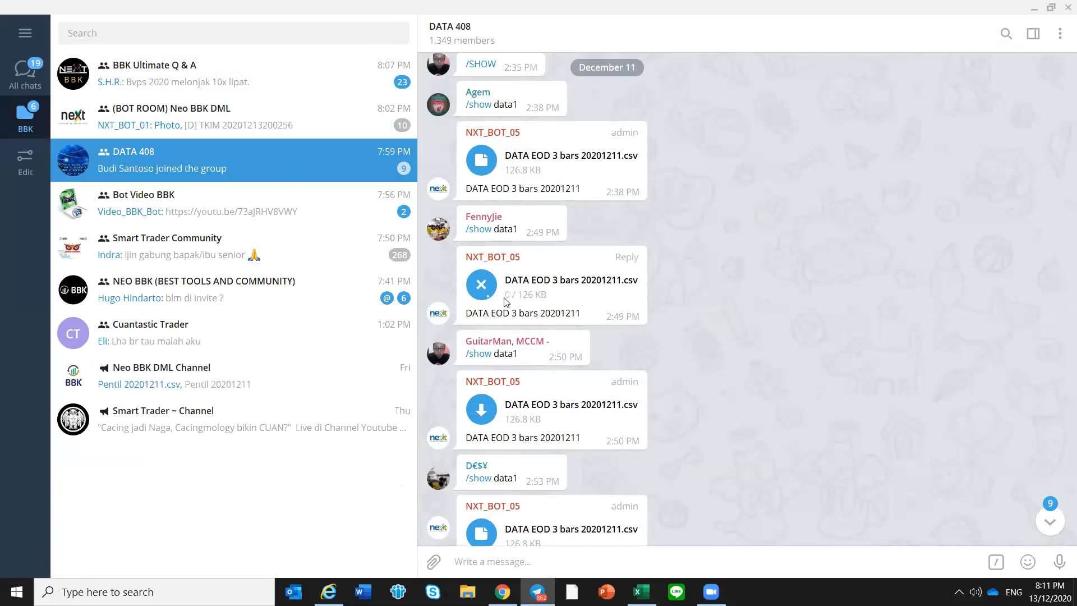
Switch to Excel and refresh the prices on Mode 1 from DATA EOD 3 bars 20201211.csv in the Telegram Desktop folder
{"action": "left_click", "coordinate": [641, 592]}
{"action": "left_click", "coordinate": [844, 205]}
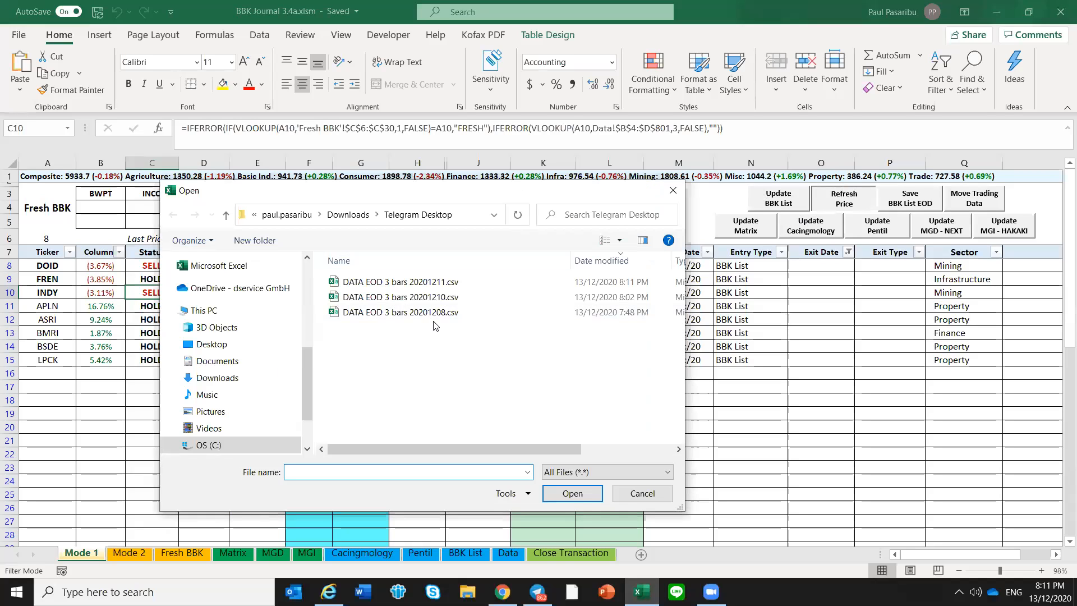
{"action": "left_click", "coordinate": [463, 283]}
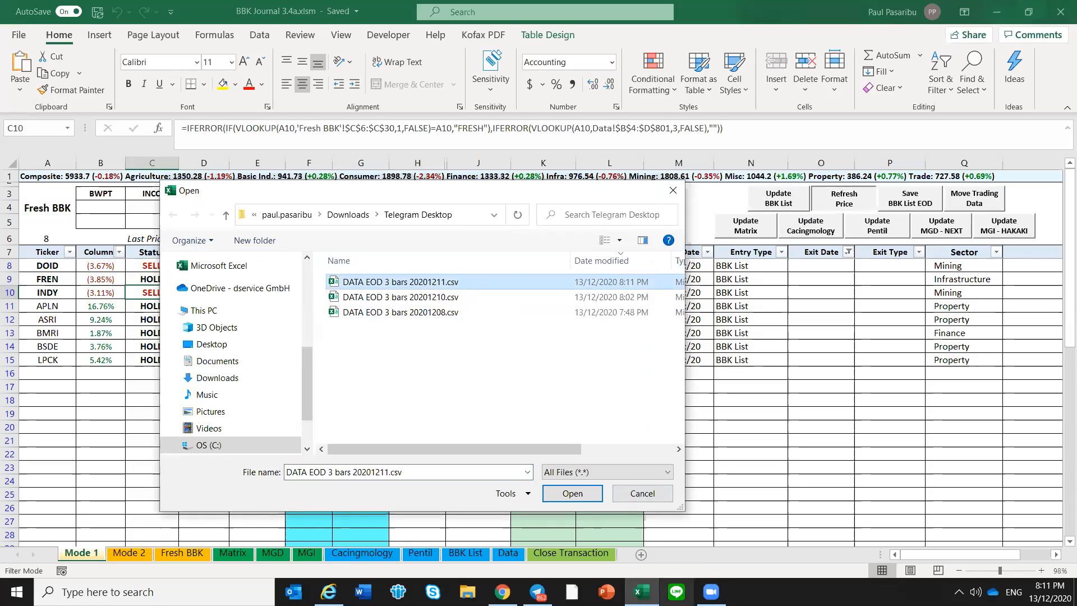
{"action": "left_click", "coordinate": [537, 592]}
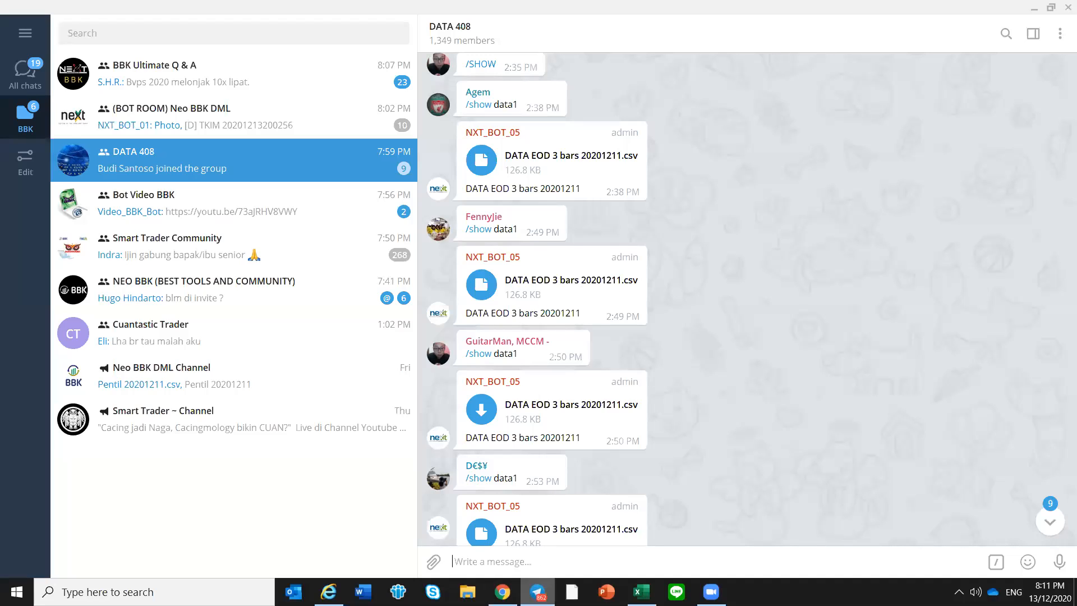
{"action": "key", "text": "alt+Tab"}
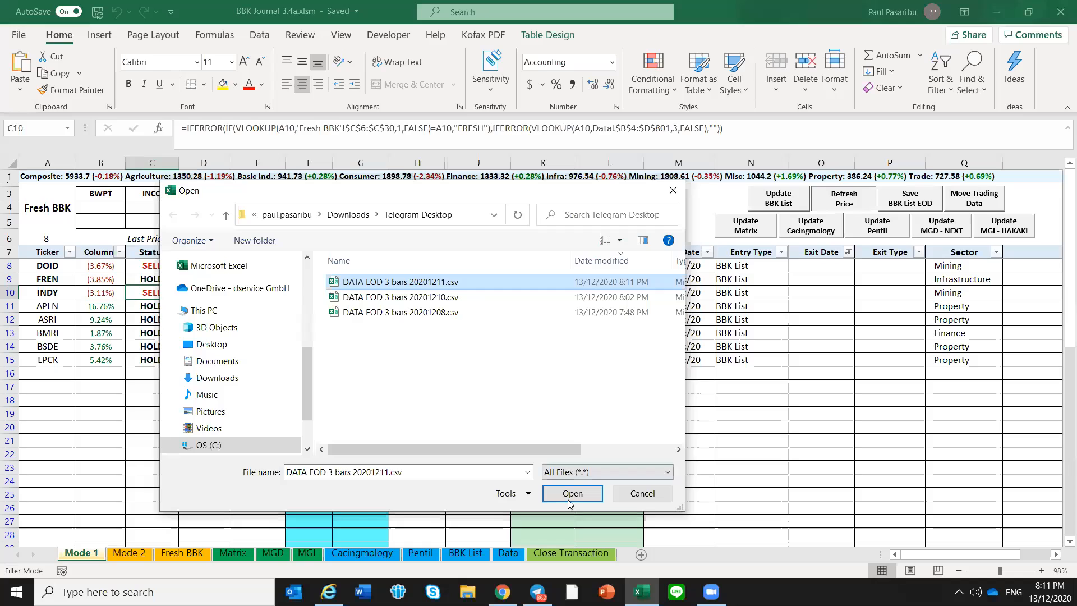
{"action": "double_click", "coordinate": [450, 285]}
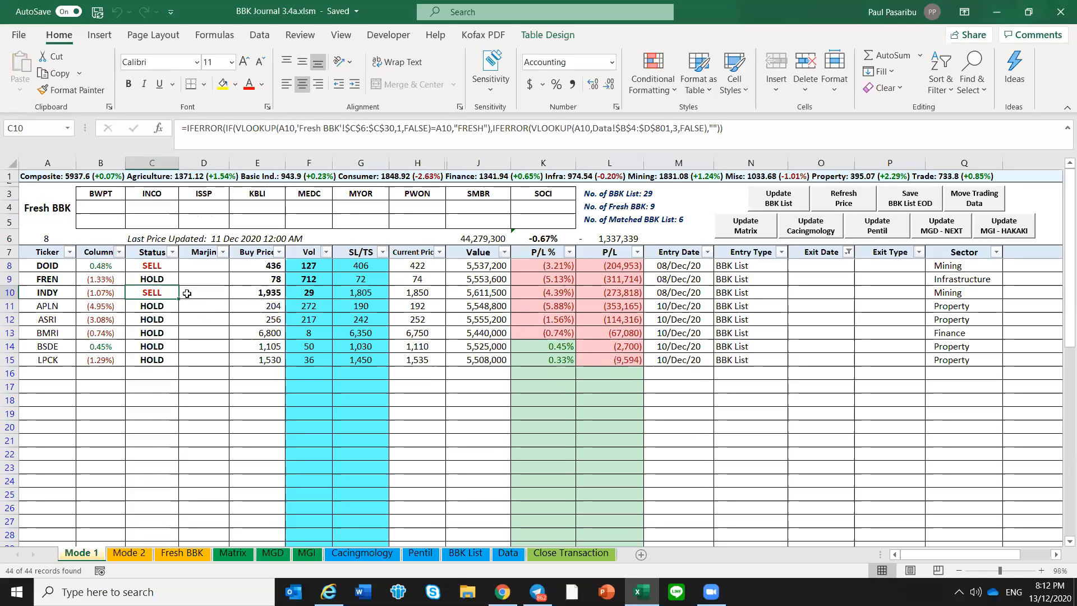
Set the current price of INDY to 1900 and that of DOID to 420 on Mode 1
{"action": "left_click", "coordinate": [419, 293]}
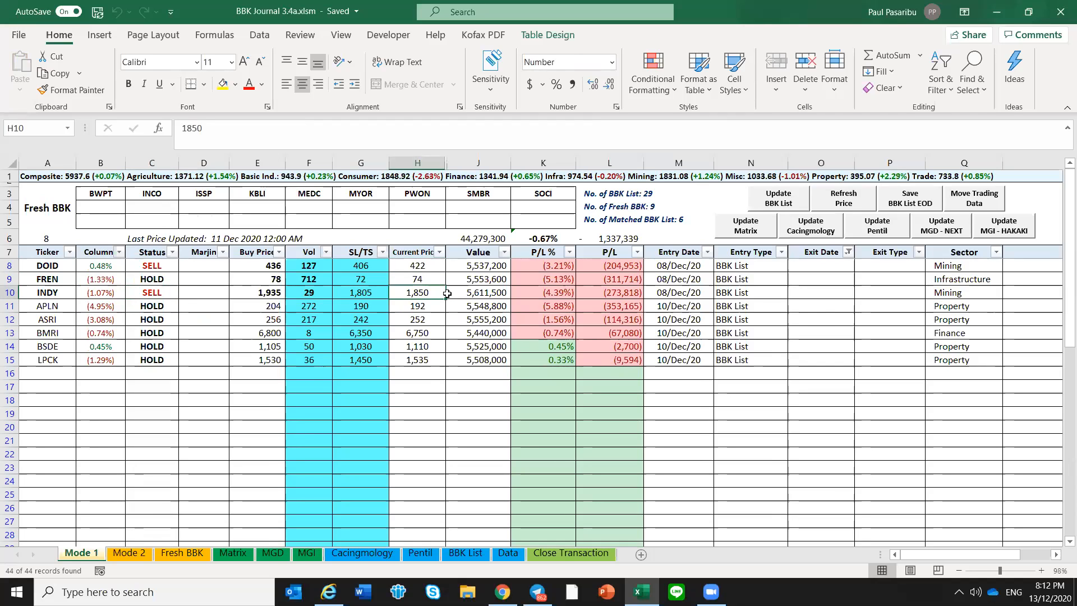
{"action": "type", "text": "1900"}
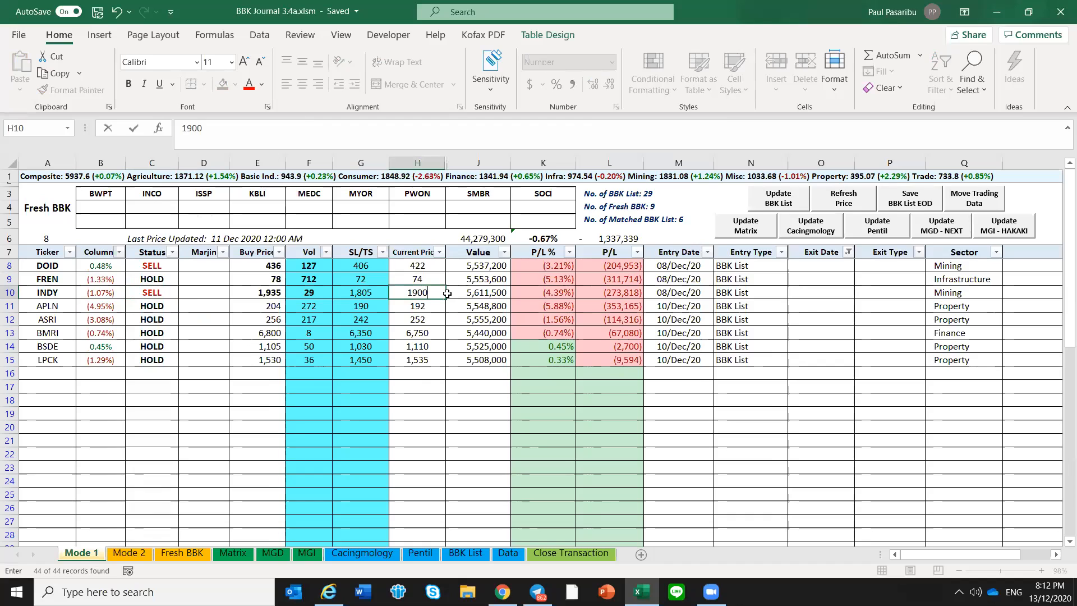
{"action": "key", "text": "Return"}
{"action": "key", "text": "Up"}
{"action": "key", "text": "Up"}
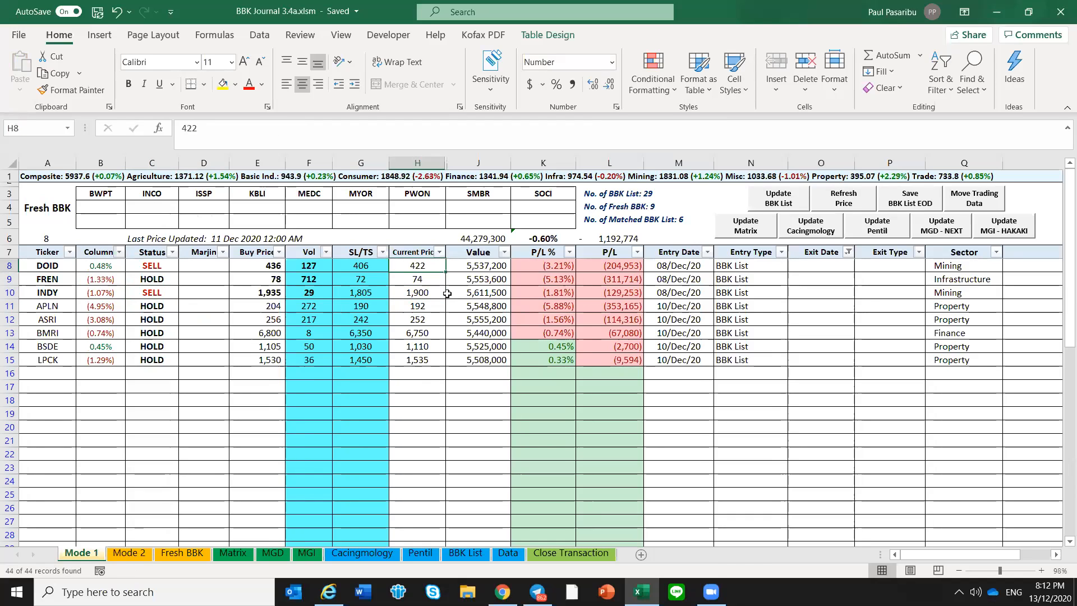
{"action": "type", "text": "420"}
{"action": "key", "text": "Return"}
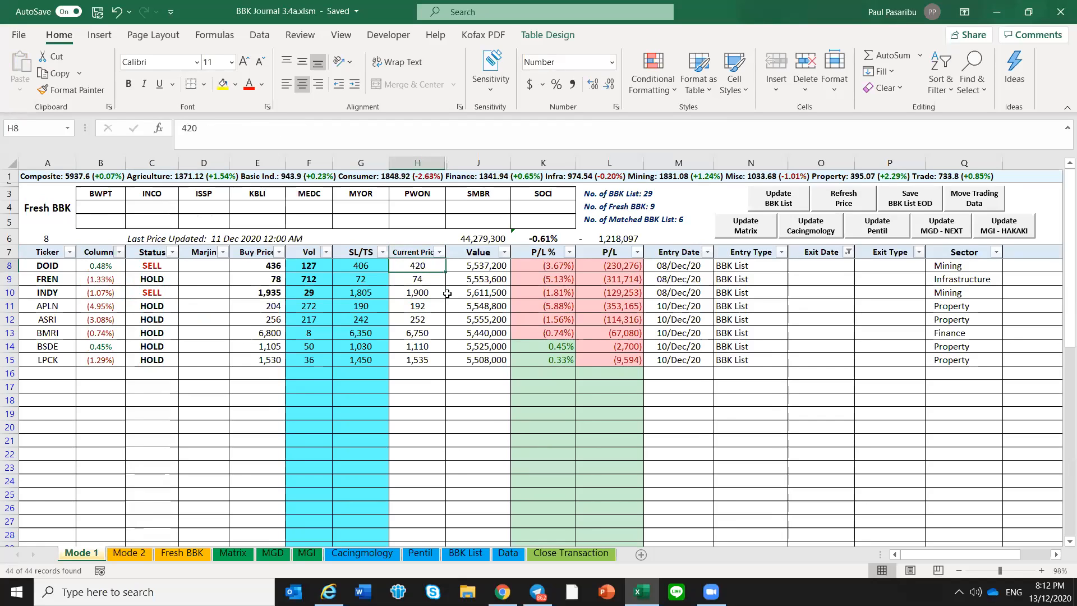
Enter 11 Dec as the exit date and BBK List as the exit type for DOID
{"action": "key", "text": "Right"}
{"action": "key", "text": "Right"}
{"action": "key", "text": "Right"}
{"action": "key", "text": "Right"}
{"action": "key", "text": "Right"}
{"action": "key", "text": "Right"}
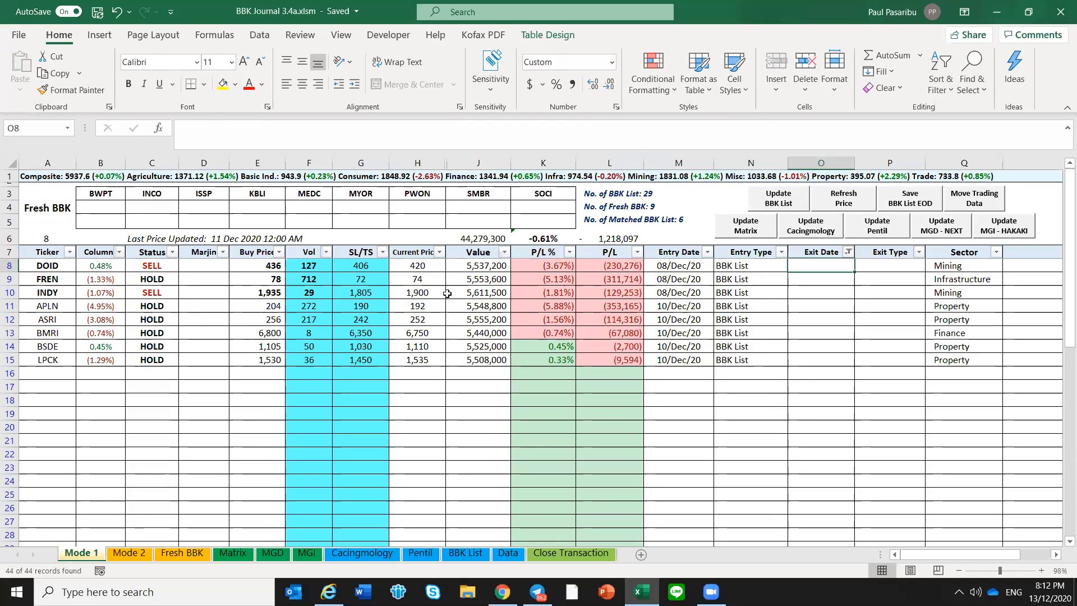
{"action": "type", "text": "11"}
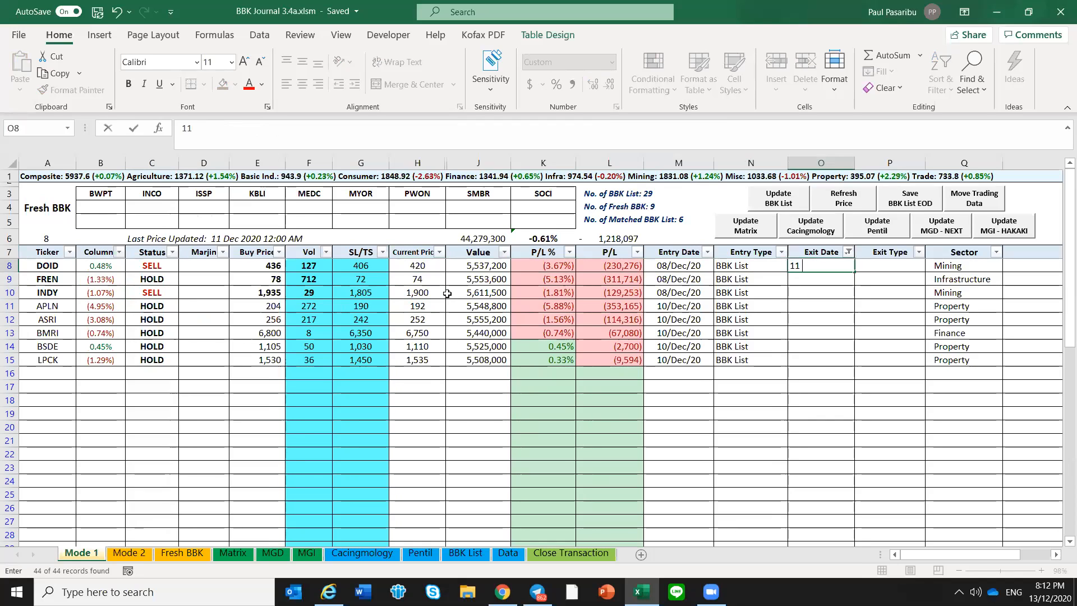
{"action": "type", "text": " dec"}
{"action": "key", "text": "Tab"}
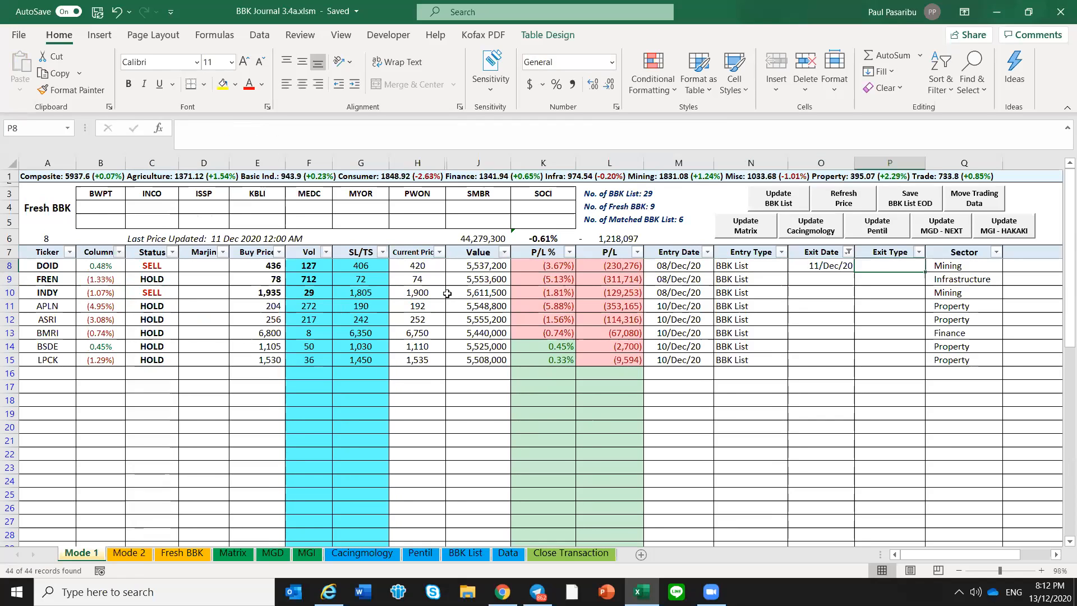
{"action": "type", "text": "BBK"}
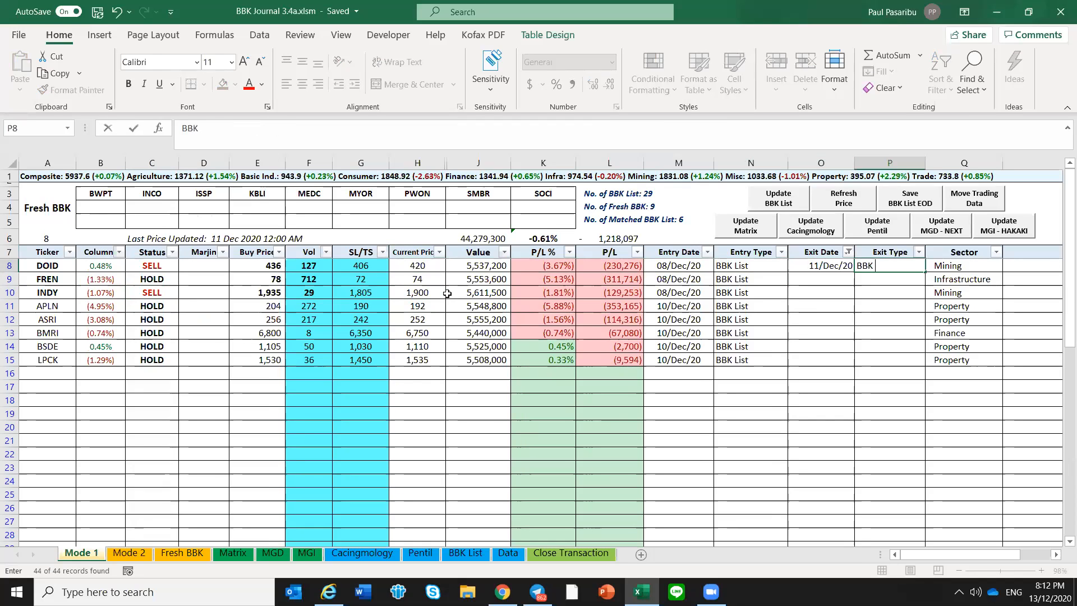
{"action": "type", "text": " List"}
{"action": "key", "text": "Return"}
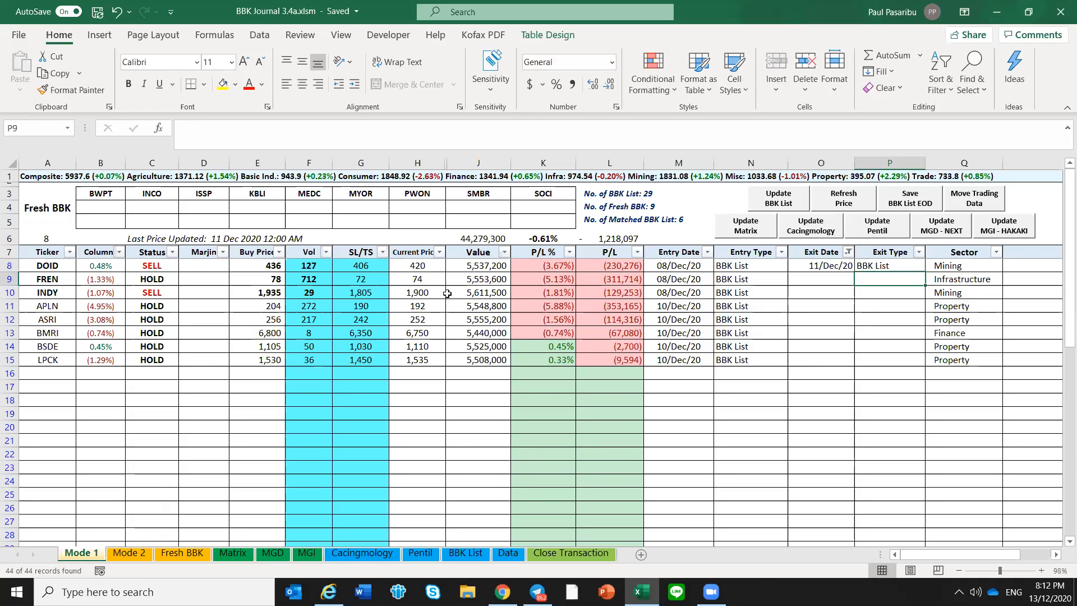
Copy DOID's exit date and exit type to the INDY row
{"action": "key", "text": "Up"}
{"action": "key", "text": "Left"}
{"action": "key", "text": "shift+Right"}
{"action": "key", "text": "ctrl+c"}
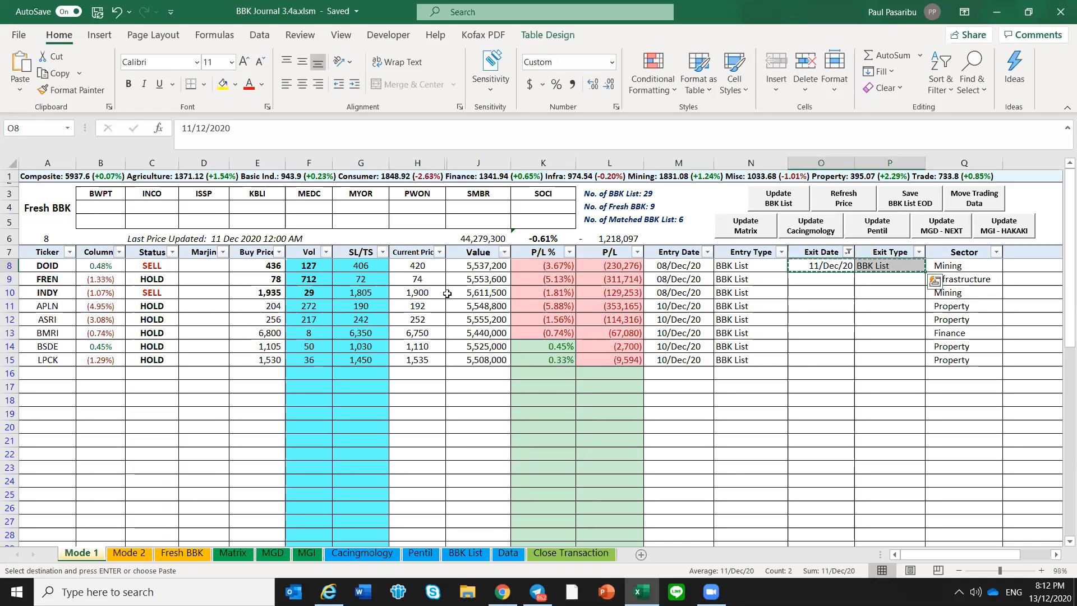
{"action": "key", "text": "Down"}
{"action": "key", "text": "Down"}
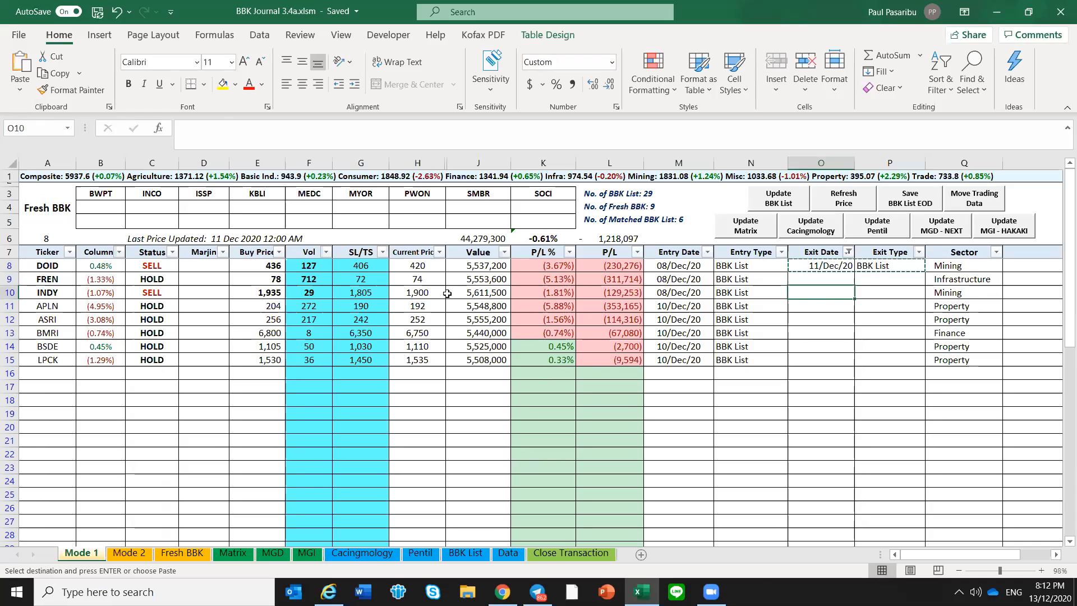
{"action": "key", "text": "Return"}
{"action": "left_click", "coordinate": [60, 294]}
{"action": "left_click", "coordinate": [819, 293]}
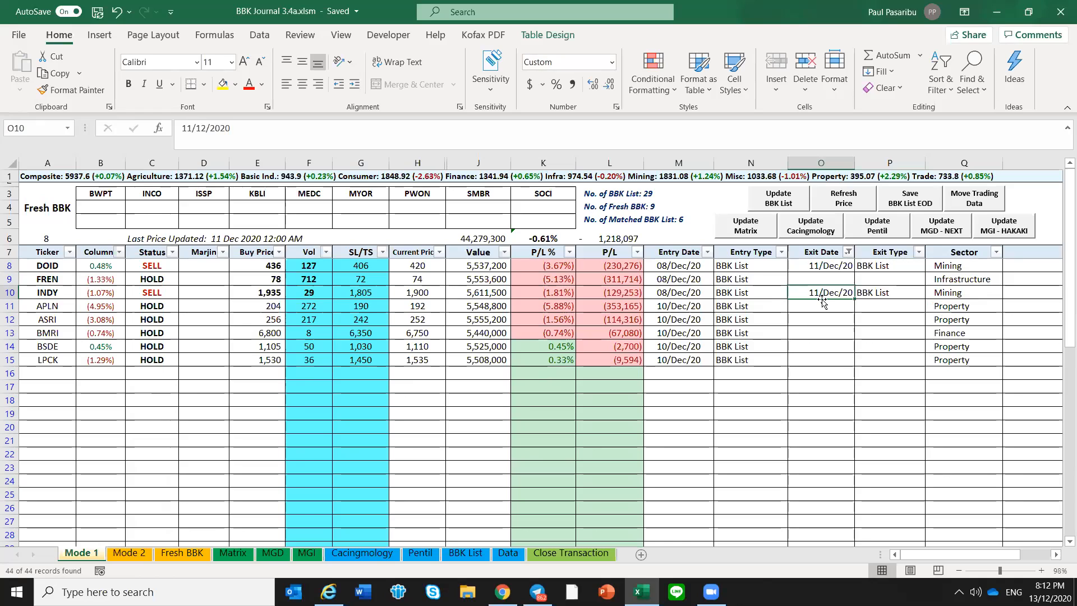
Review DOID's current price, P/L, entry date and exit details on Mode 1
{"action": "key", "text": "Left"}
{"action": "key", "text": "Right"}
{"action": "key", "text": "Up"}
{"action": "key", "text": "Up"}
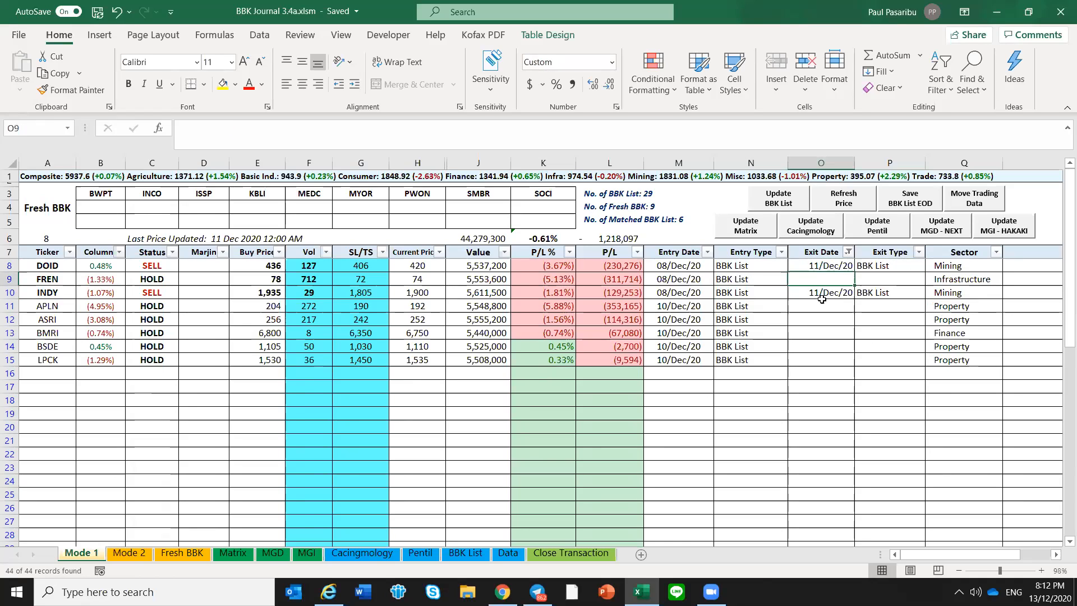
{"action": "key", "text": "Left"}
{"action": "key", "text": "Left"}
{"action": "key", "text": "Left"}
{"action": "key", "text": "Left"}
{"action": "key", "text": "Left"}
{"action": "key", "text": "Left"}
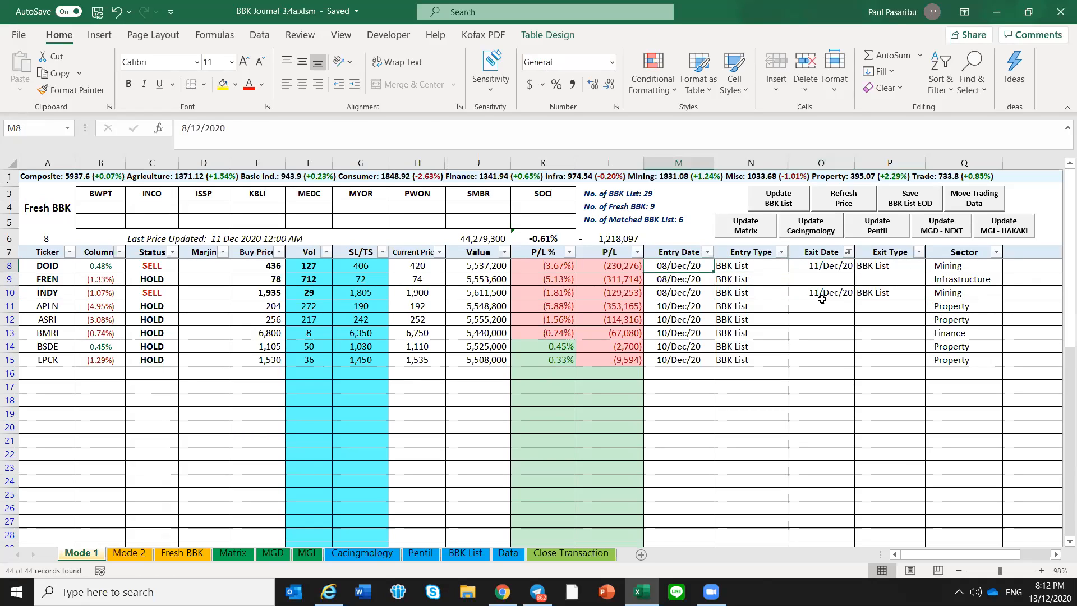
{"action": "key", "text": "Down"}
{"action": "key", "text": "Down"}
{"action": "key", "text": "Up"}
{"action": "key", "text": "Up"}
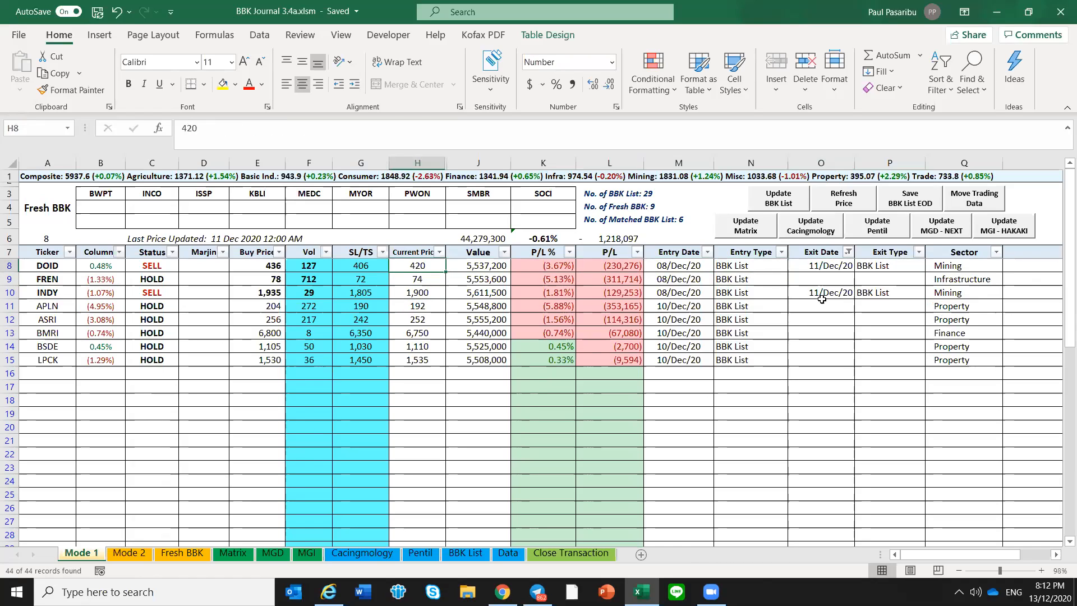
{"action": "key", "text": "Right"}
{"action": "key", "text": "Right"}
{"action": "key", "text": "Right"}
{"action": "key", "text": "Right"}
{"action": "key", "text": "Right"}
{"action": "key", "text": "Right"}
{"action": "key", "text": "Left"}
{"action": "key", "text": "Left"}
{"action": "key", "text": "Left"}
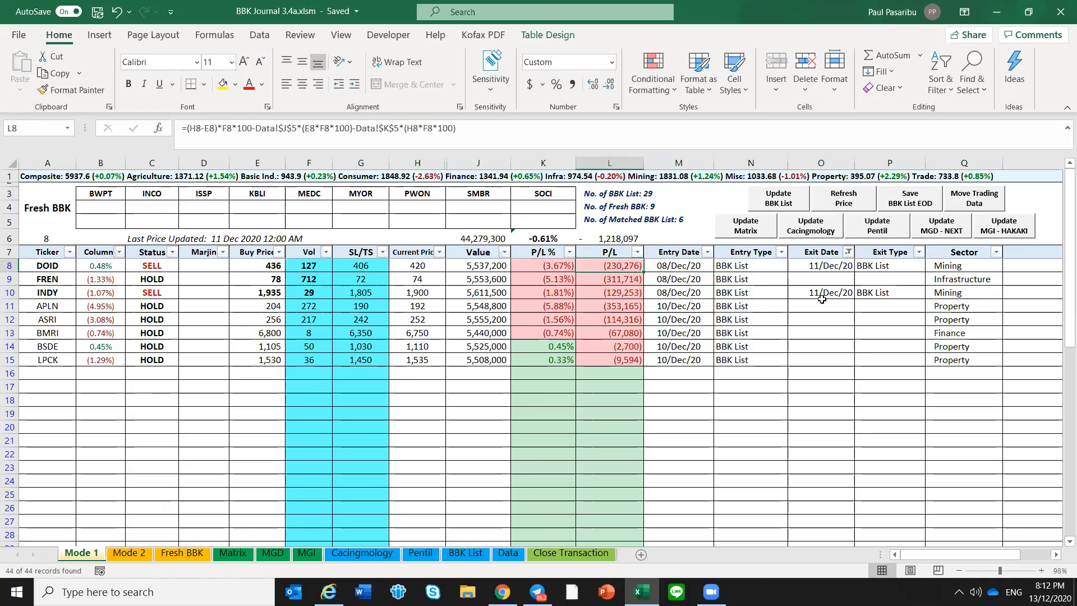
Check INDY's current price, value, P/L and exit type on Mode 1
{"action": "key", "text": "Left"}
{"action": "key", "text": "Left"}
{"action": "key", "text": "Left"}
{"action": "key", "text": "Left"}
{"action": "key", "text": "Down"}
{"action": "key", "text": "Down"}
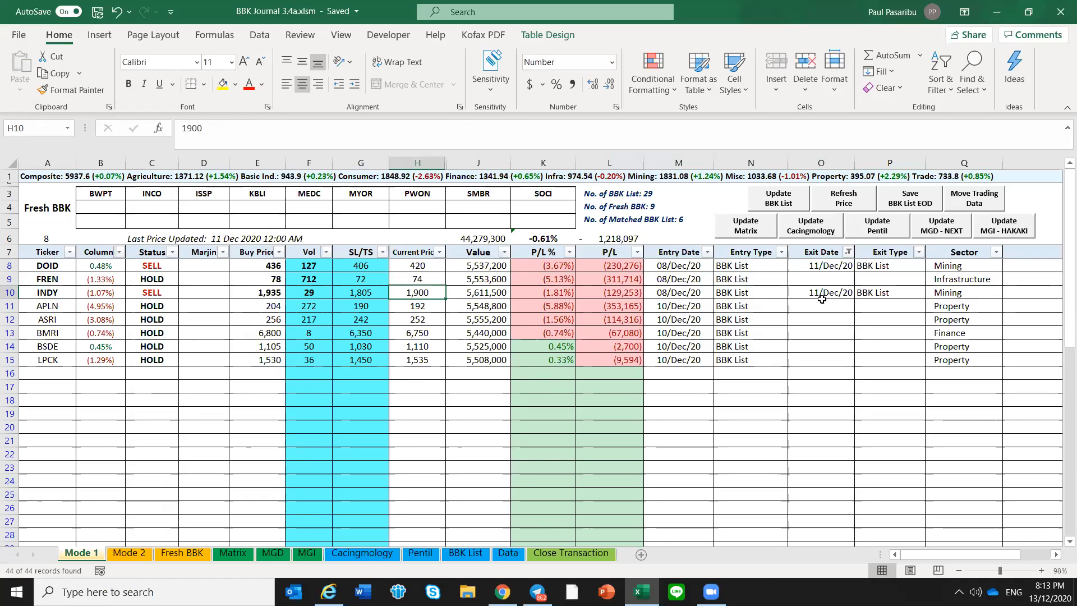
{"action": "key", "text": "Right"}
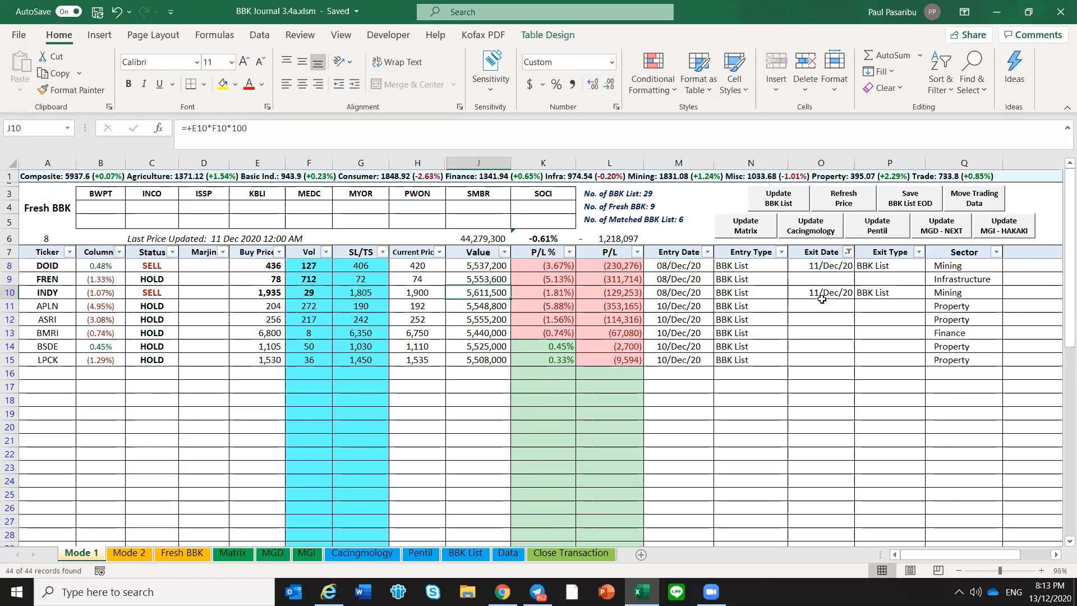
{"action": "key", "text": "Right"}
{"action": "key", "text": "Right"}
{"action": "key", "text": "Right"}
{"action": "key", "text": "Right"}
{"action": "key", "text": "Right"}
{"action": "key", "text": "Right"}
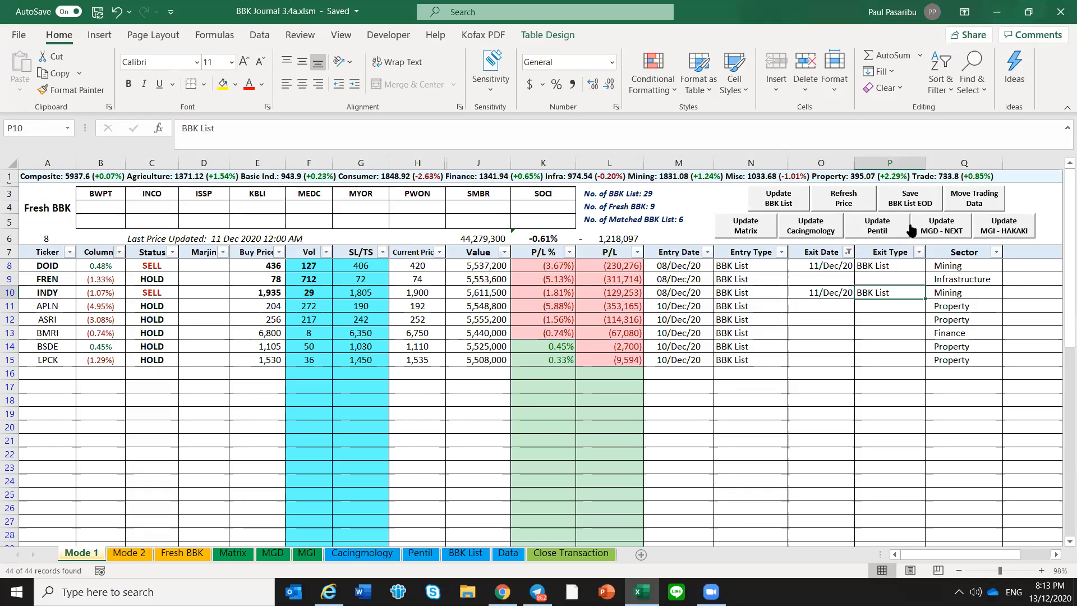
Move the trading data of the exited positions DOID and INDY off Mode 1 and open the Close Transaction sheet
{"action": "left_click", "coordinate": [963, 205]}
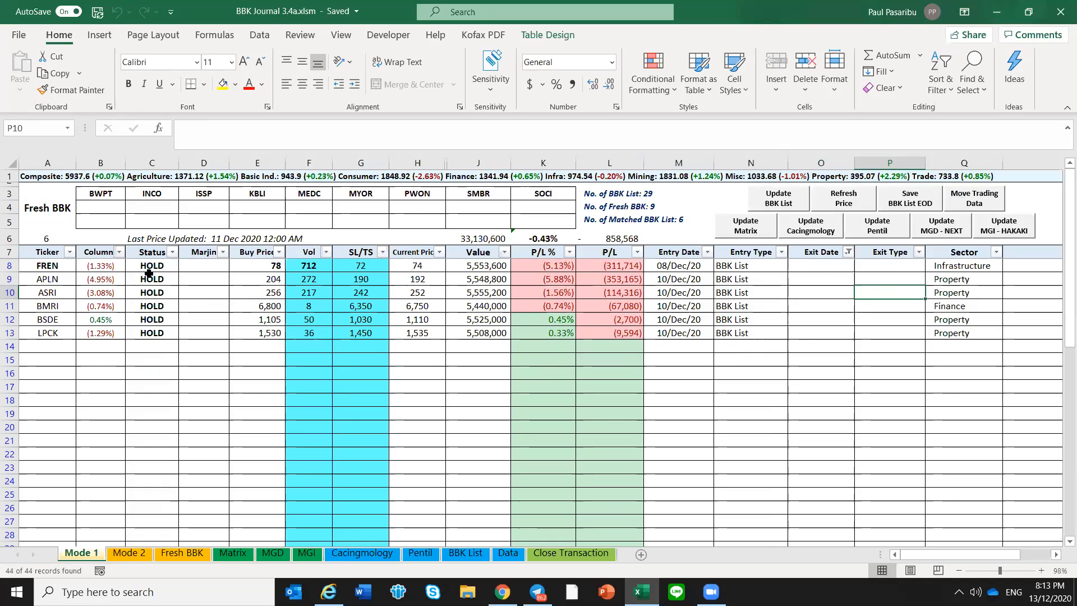
{"action": "left_click", "coordinate": [595, 556]}
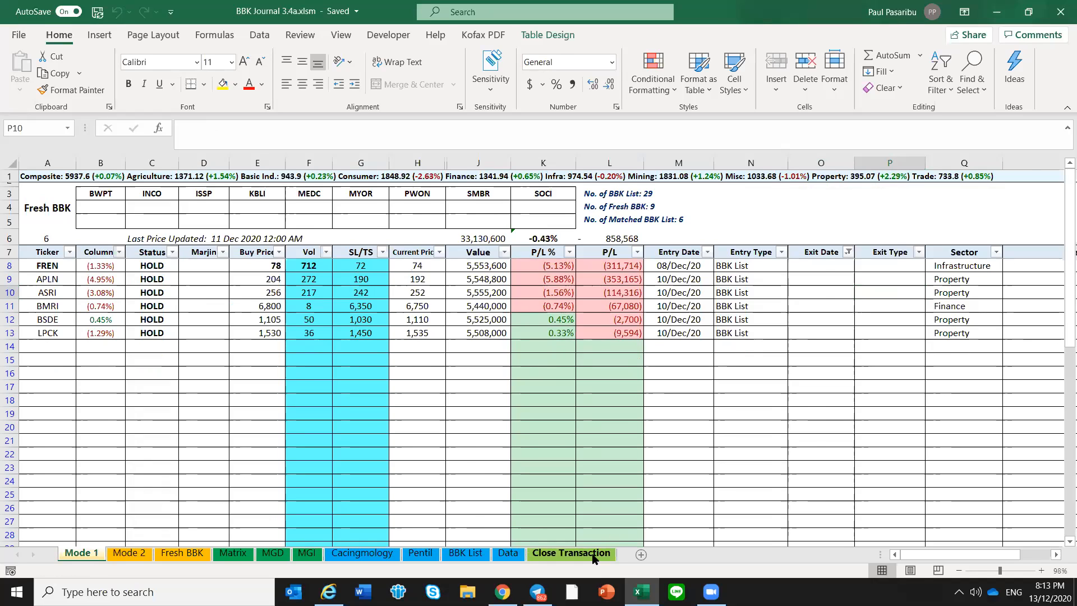
Review the closed DOID and INDY entries on Close Transaction, from ticker through broker fee to exit type and remark
{"action": "left_click_drag", "start_coordinate": [52, 204], "coordinate": [52, 215]}
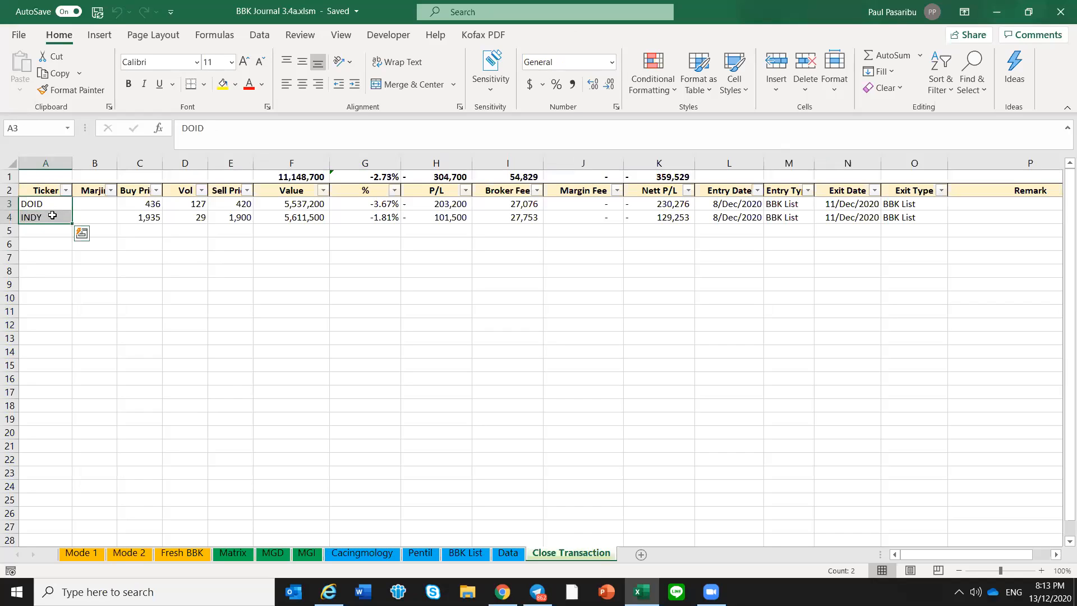
{"action": "key", "text": "Right"}
{"action": "key", "text": "Right"}
{"action": "key", "text": "Right"}
{"action": "key", "text": "Left"}
{"action": "key", "text": "Left"}
{"action": "key", "text": "Left"}
{"action": "key", "text": "Right"}
{"action": "key", "text": "Right"}
{"action": "key", "text": "Right"}
{"action": "key", "text": "Right"}
{"action": "key", "text": "Right"}
{"action": "key", "text": "Right"}
{"action": "key", "text": "Right"}
{"action": "key", "text": "Right"}
{"action": "key", "text": "Right"}
{"action": "key", "text": "Right"}
{"action": "key", "text": "Right"}
{"action": "key", "text": "Right"}
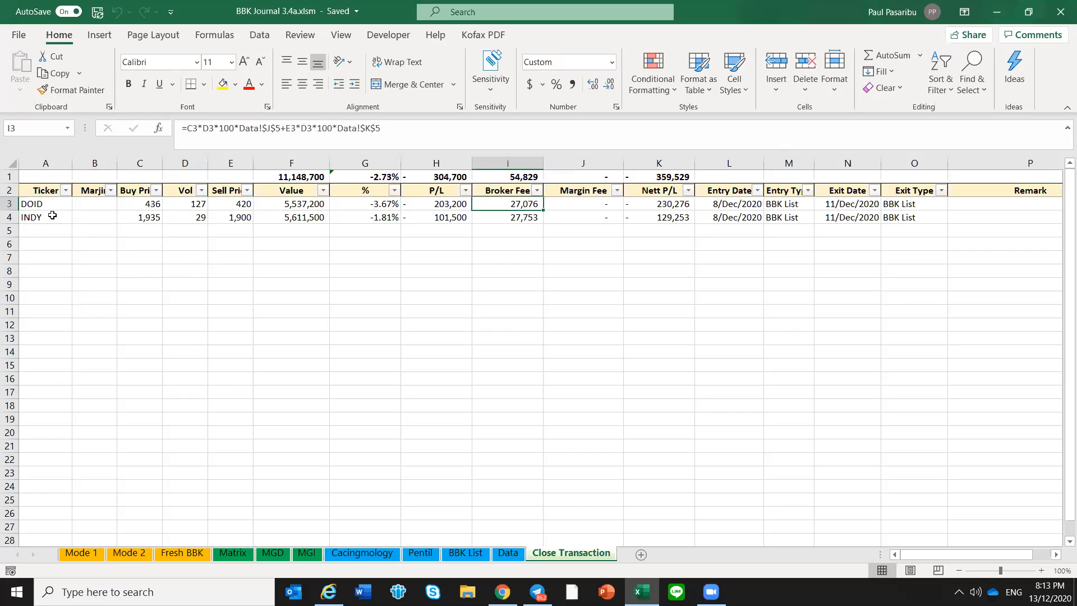
{"action": "key", "text": "Right"}
{"action": "key", "text": "Right"}
{"action": "key", "text": "Right"}
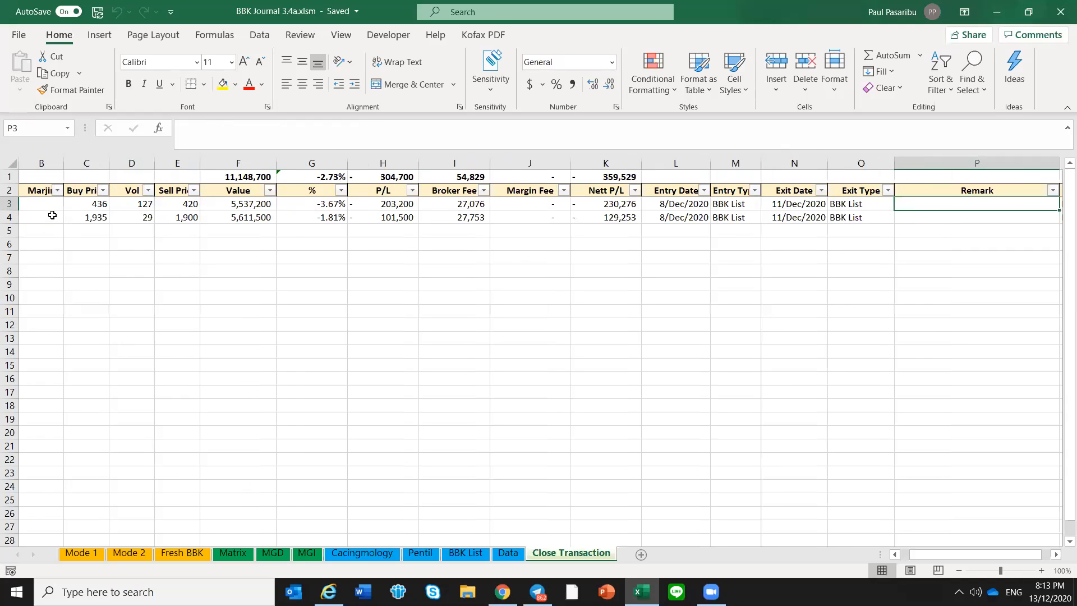
{"action": "key", "text": "Left"}
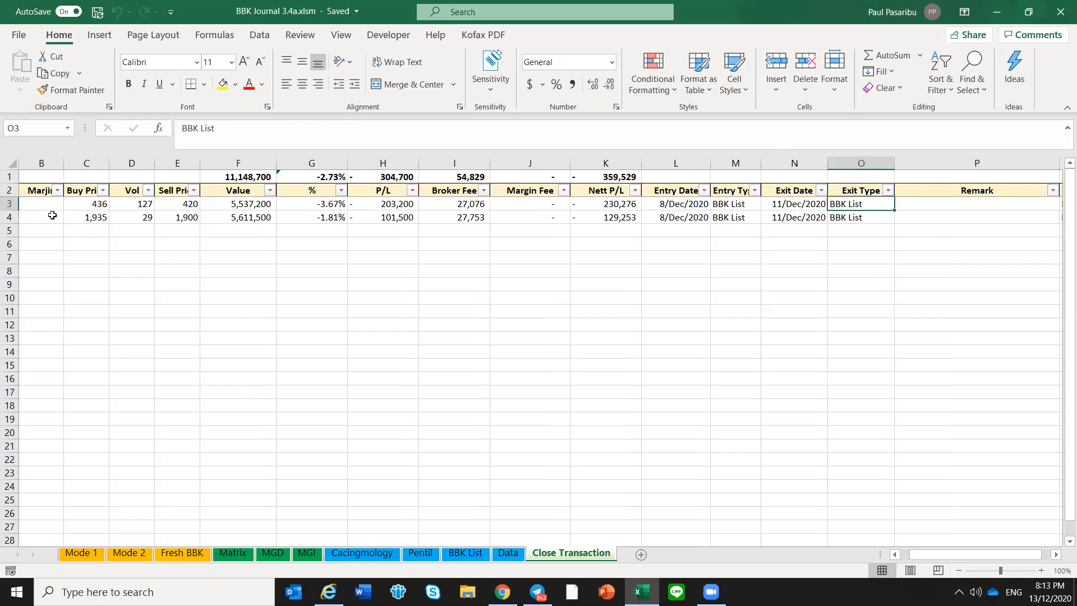
Look over the free ticker rows below INDY on Close Transaction, where further closed positions go
{"action": "key", "text": "Home"}
{"action": "key", "text": "Down"}
{"action": "key", "text": "Down"}
{"action": "key", "text": "Down"}
{"action": "left_click_drag", "start_coordinate": [38, 227], "coordinate": [36, 317]}
{"action": "left_click", "coordinate": [48, 253]}
{"action": "left_click", "coordinate": [54, 228]}
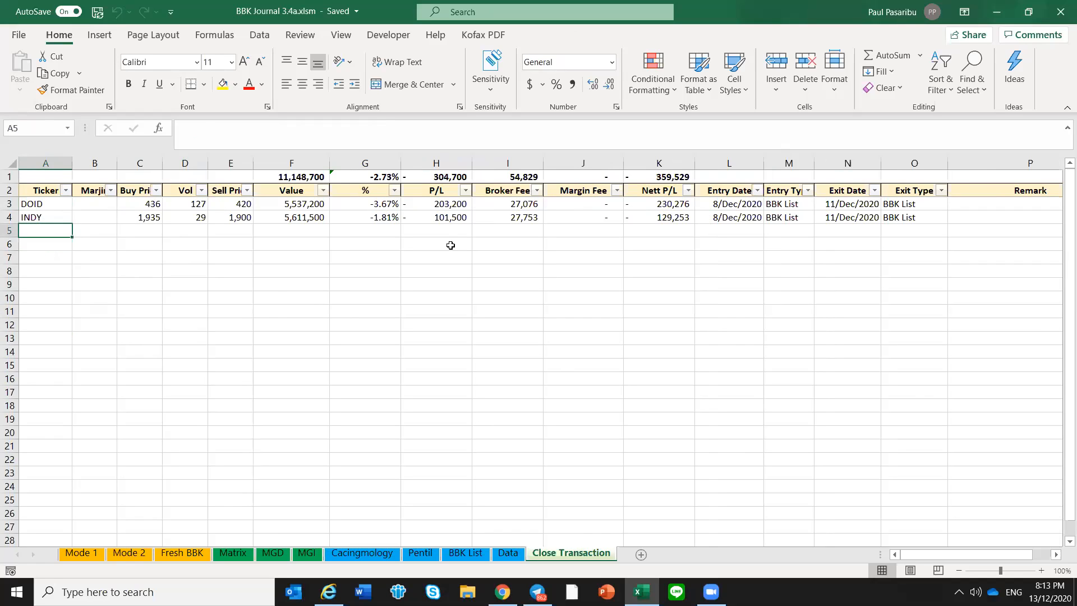
Check the Nett P/L of the closed DOID and INDY positions
{"action": "left_click", "coordinate": [665, 205]}
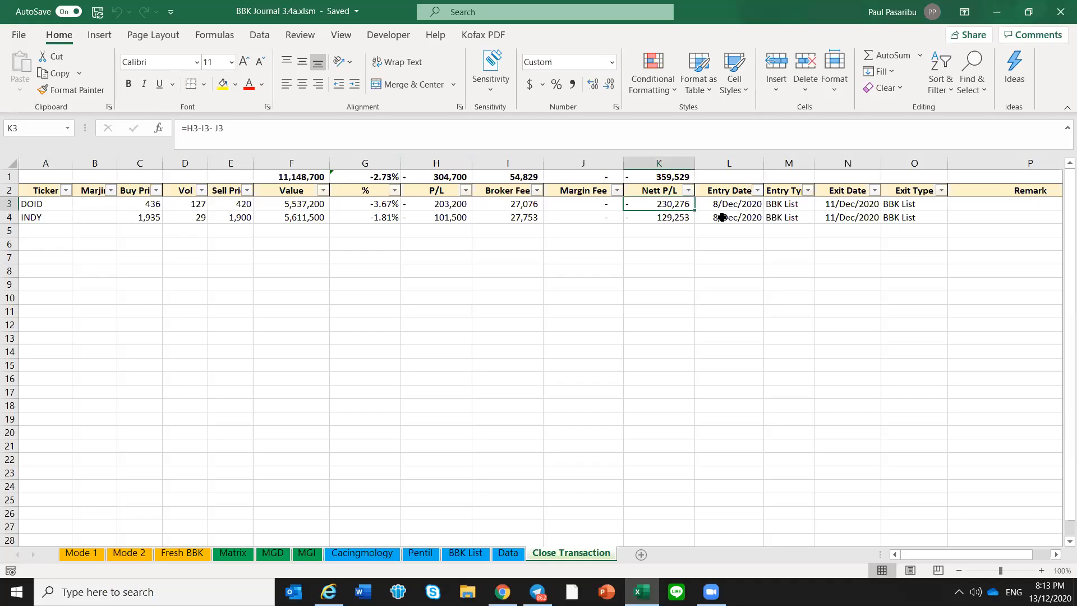
{"action": "key", "text": "Down"}
{"action": "key", "text": "Up"}
{"action": "key", "text": "Down"}
{"action": "key", "text": "Down"}
{"action": "key", "text": "Down"}
{"action": "key", "text": "Up"}
{"action": "key", "text": "Up"}
{"action": "key", "text": "Up"}
{"action": "key", "text": "Down"}
{"action": "key", "text": "Down"}
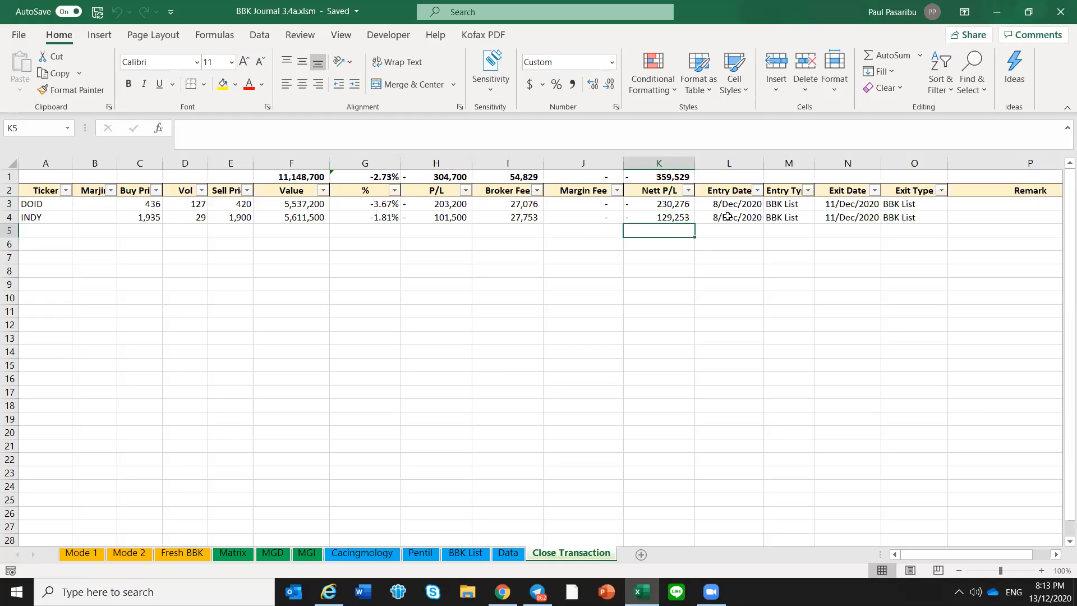
Save the workbook and check the holdings count and the BBK list summary on Mode 1
{"action": "key", "text": "ctrl+s"}
{"action": "left_click", "coordinate": [445, 254]}
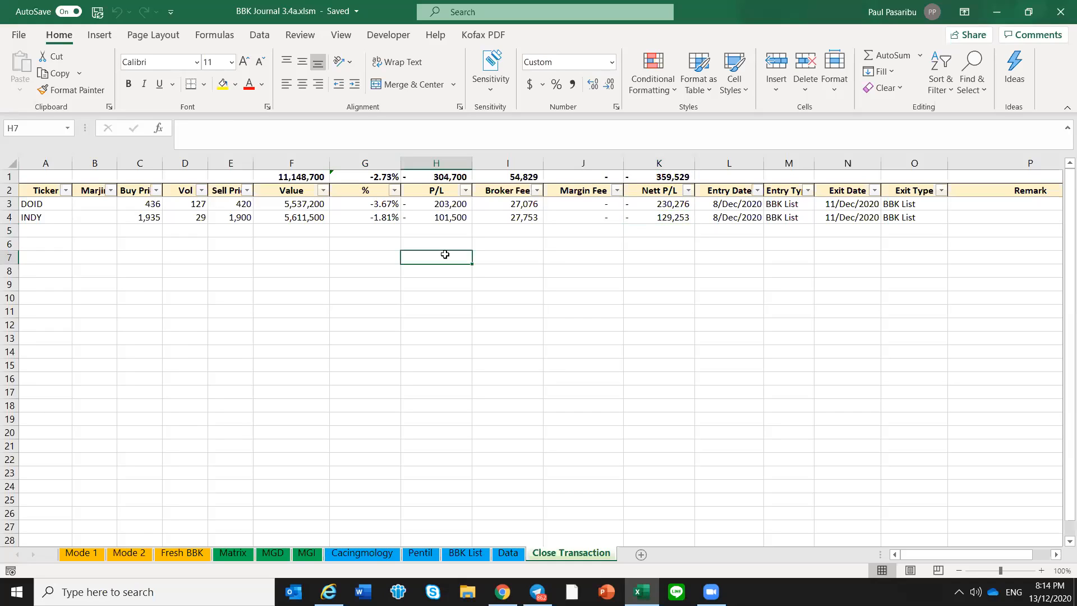
{"action": "left_click", "coordinate": [81, 554]}
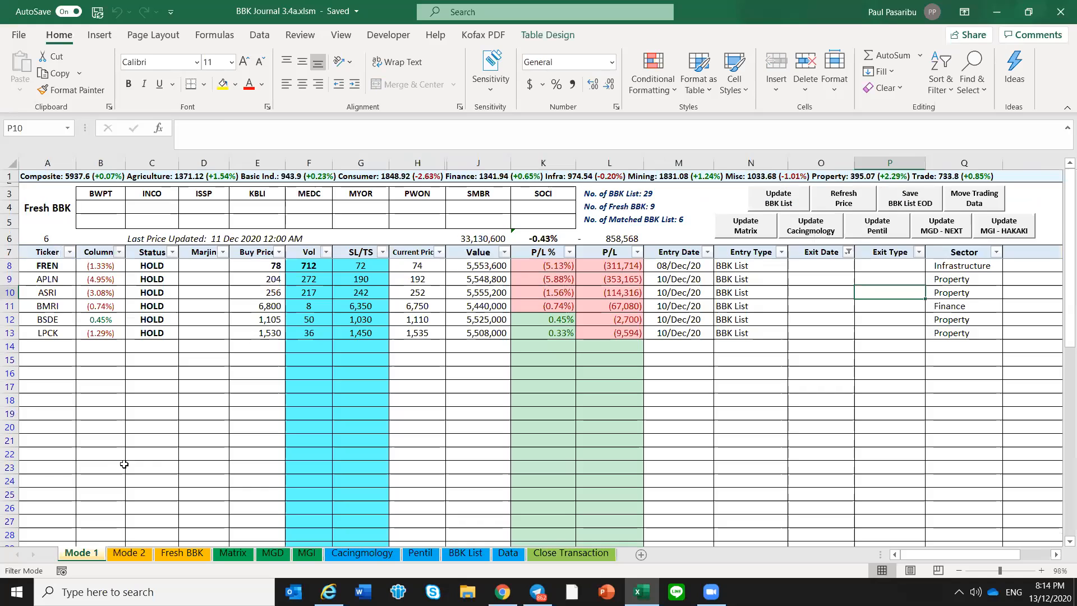
{"action": "left_click", "coordinate": [184, 374]}
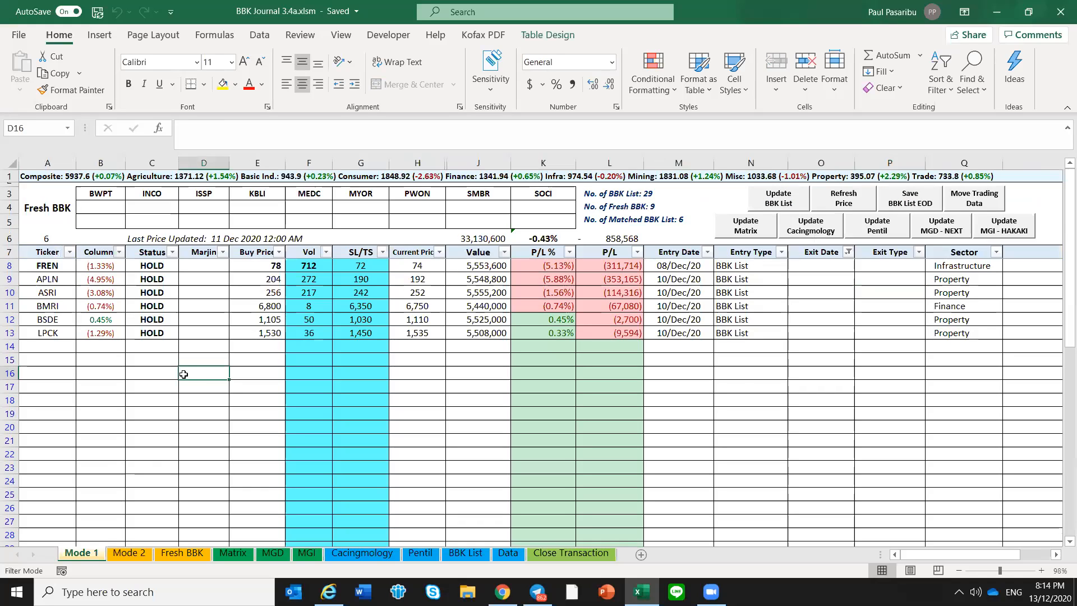
{"action": "left_click", "coordinate": [50, 238]}
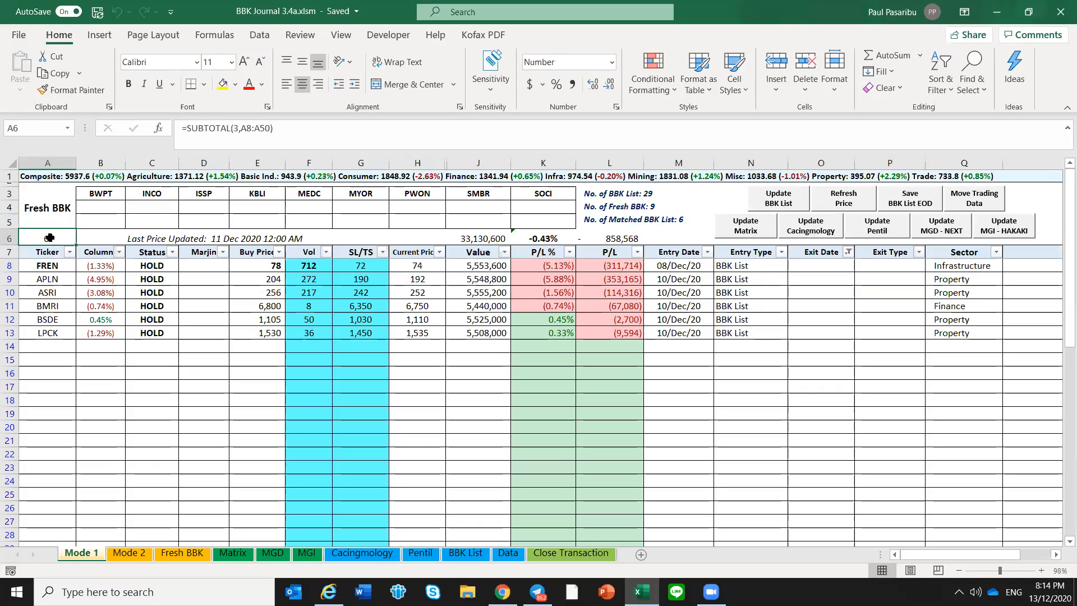
{"action": "left_click", "coordinate": [92, 353]}
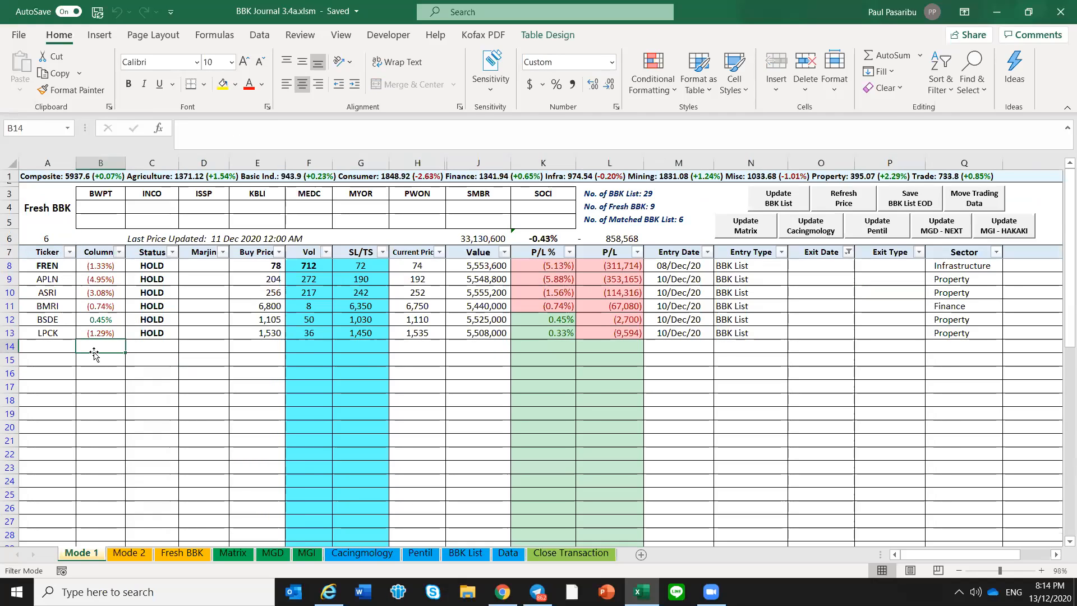
{"action": "left_click", "coordinate": [652, 207]}
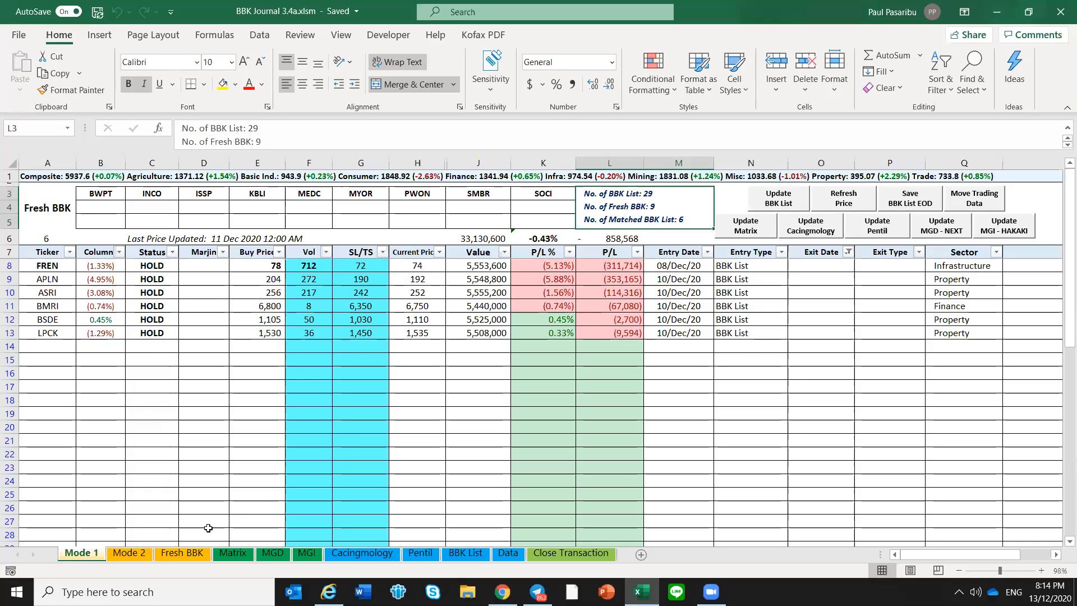
Copy the tickers BWPT to SOCI from Fresh BBK and paste them as values below LPCK on Mode 1
{"action": "left_click", "coordinate": [188, 553]}
{"action": "left_click", "coordinate": [168, 414]}
{"action": "left_click_drag", "start_coordinate": [58, 240], "coordinate": [69, 339]}
{"action": "key", "text": "ctrl+c"}
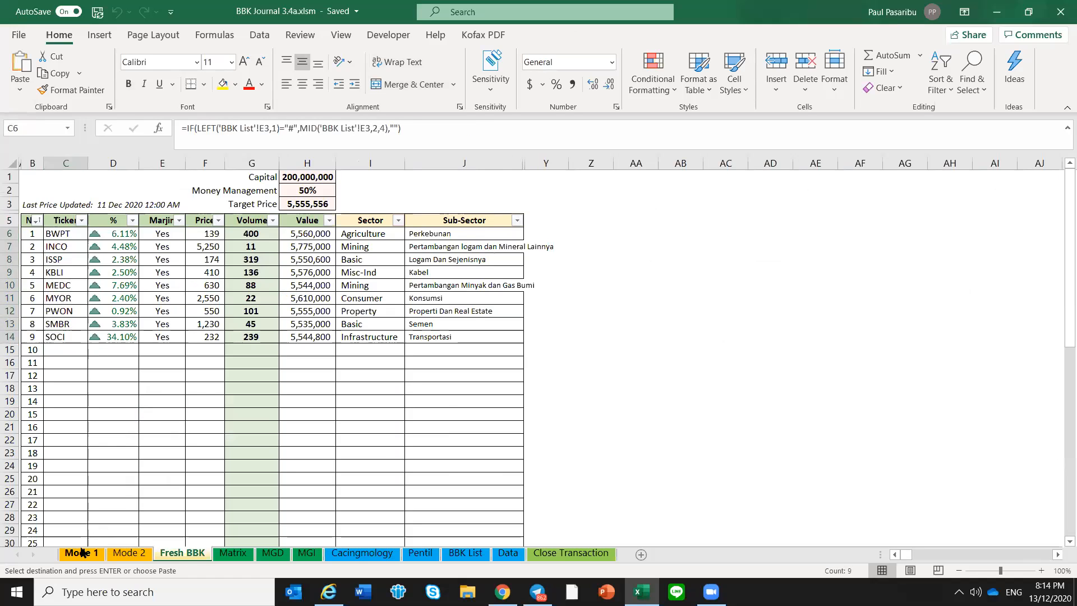
{"action": "left_click", "coordinate": [81, 553]}
{"action": "right_click", "coordinate": [49, 345]}
{"action": "left_click", "coordinate": [110, 207]}
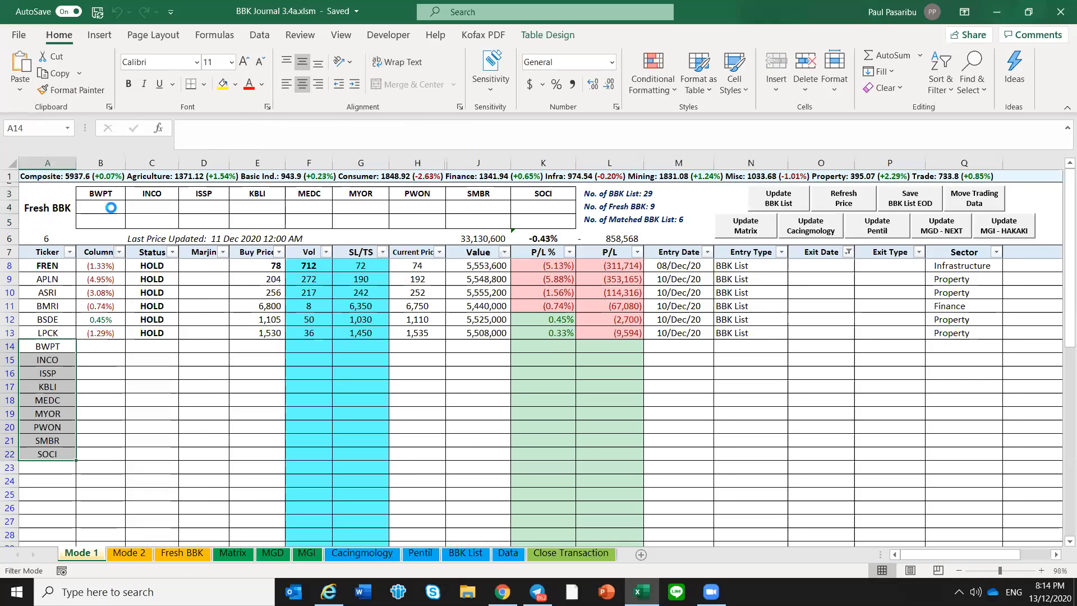
Copy the prices and volumes of BWPT to SOCI from Fresh BBK into their Buy Price and Vol cells on Mode 1 as values
{"action": "left_click", "coordinate": [259, 346]}
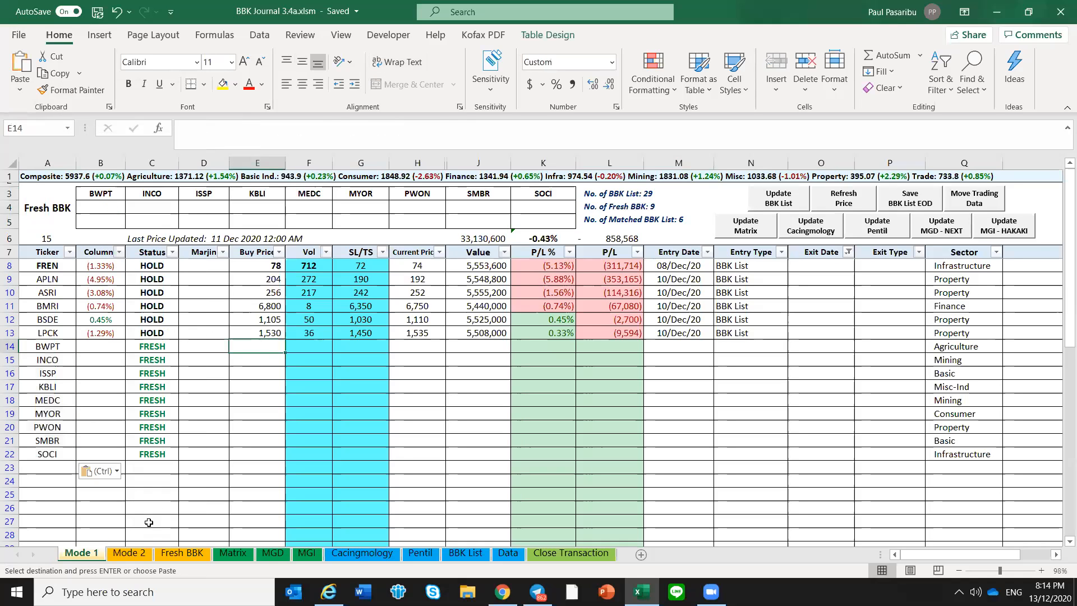
{"action": "left_click", "coordinate": [171, 553]}
{"action": "left_click_drag", "start_coordinate": [202, 238], "coordinate": [264, 336]}
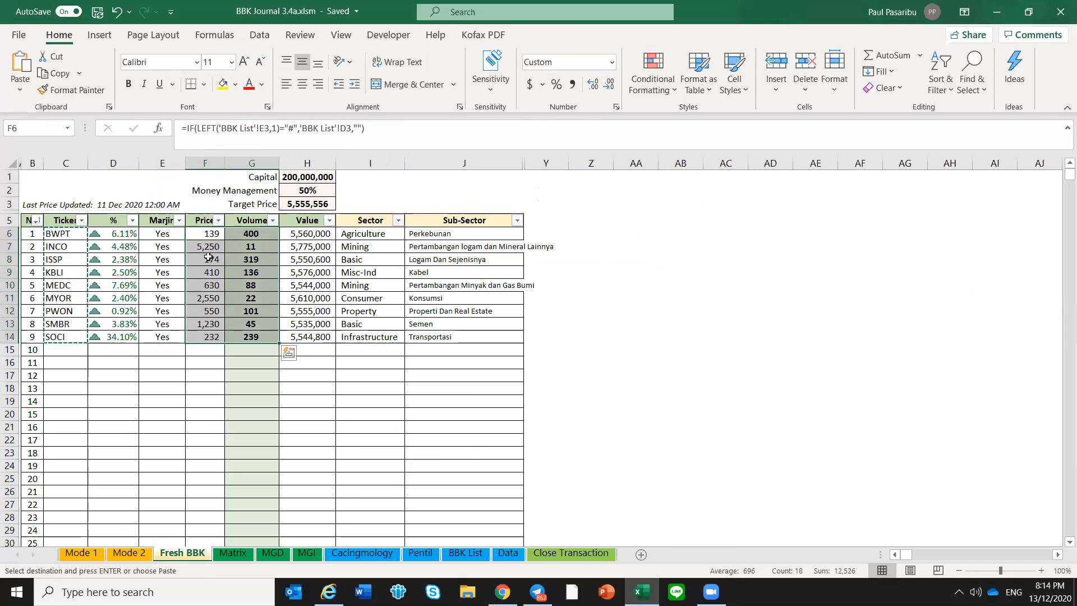
{"action": "key", "text": "ctrl+c"}
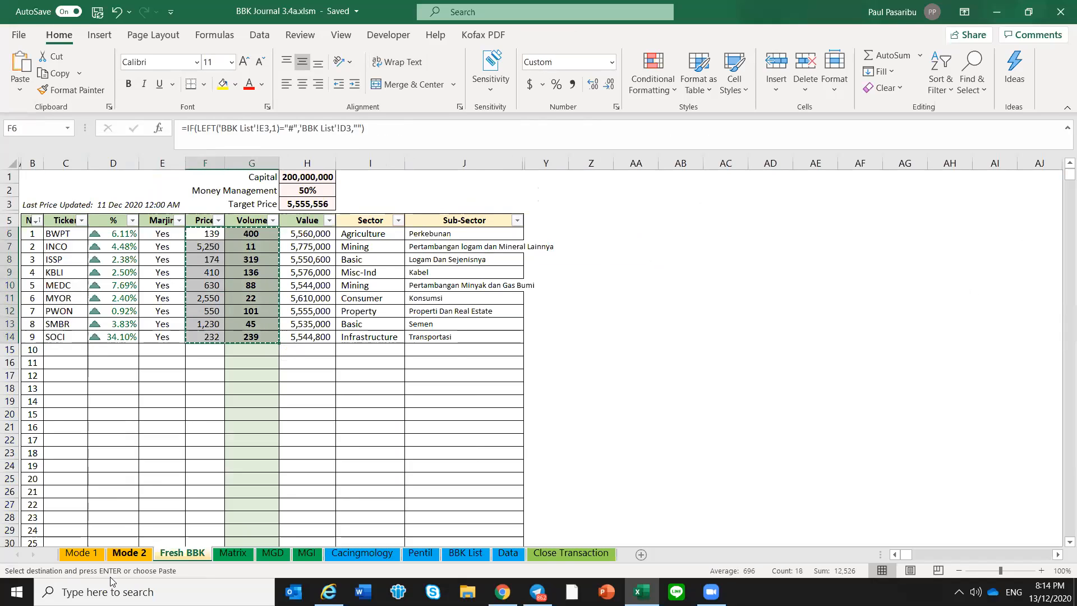
{"action": "left_click", "coordinate": [82, 553]}
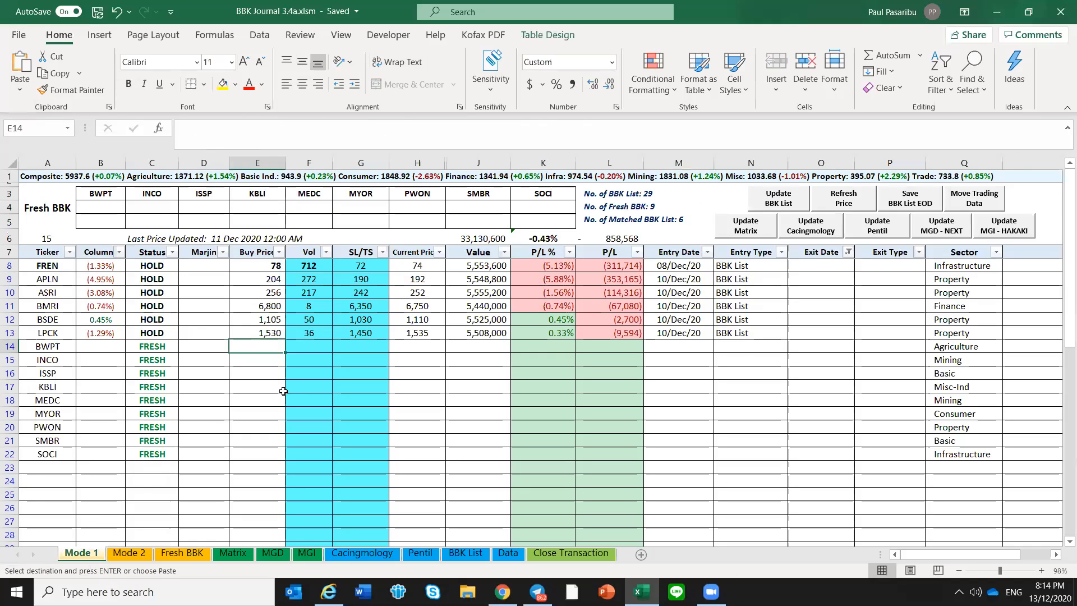
{"action": "right_click", "coordinate": [270, 340]}
{"action": "left_click", "coordinate": [326, 208]}
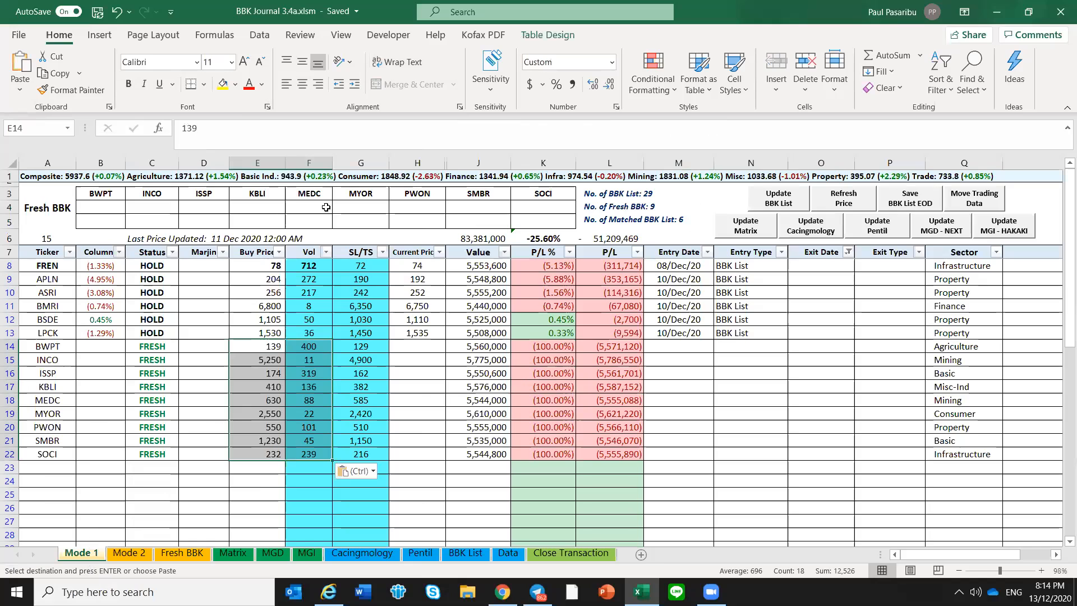
Set BWPT's entry date to 11 Dec and copy the entry type BBK List from the LPCK row
{"action": "left_click", "coordinate": [674, 343]}
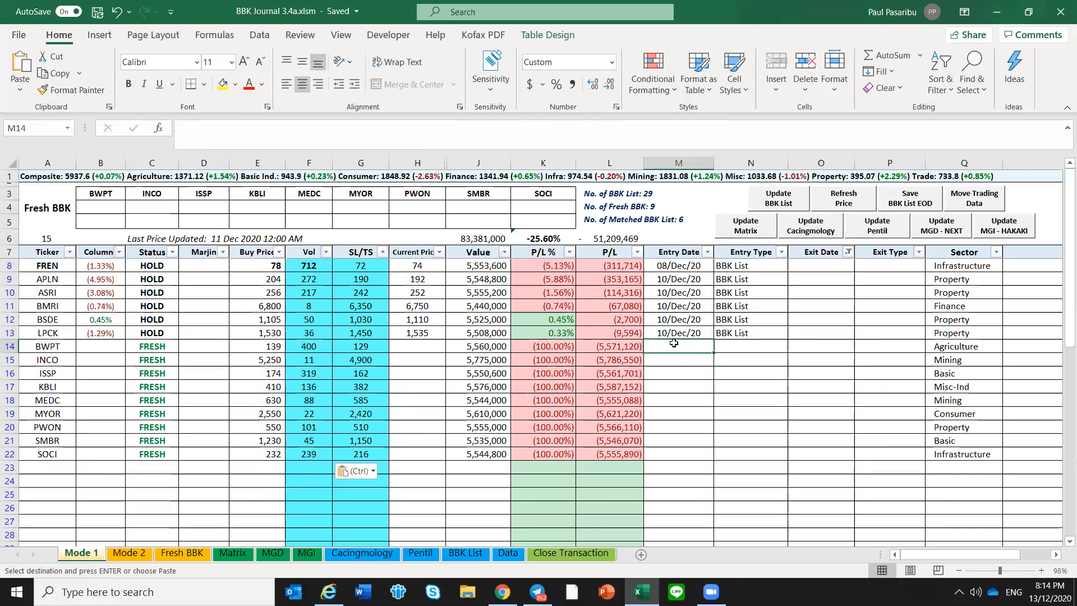
{"action": "type", "text": "11"}
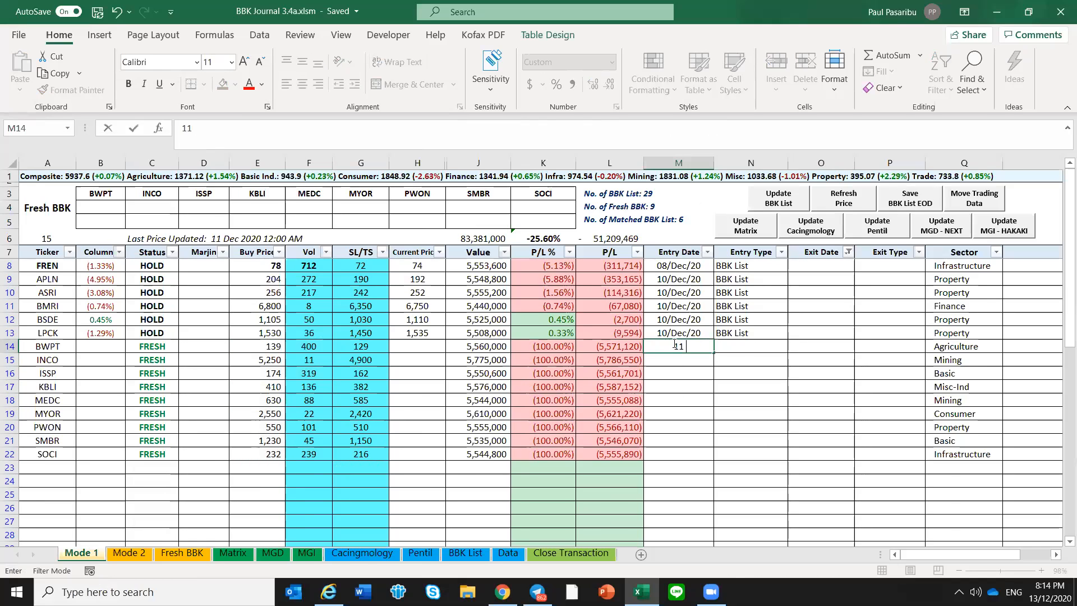
{"action": "type", "text": " dec"}
{"action": "key", "text": "Return"}
{"action": "key", "text": "Up"}
{"action": "key", "text": "Up"}
{"action": "key", "text": "Right"}
{"action": "key", "text": "ctrl+c"}
{"action": "key", "text": "Down"}
{"action": "key", "text": "Return"}
{"action": "key", "text": "Left"}
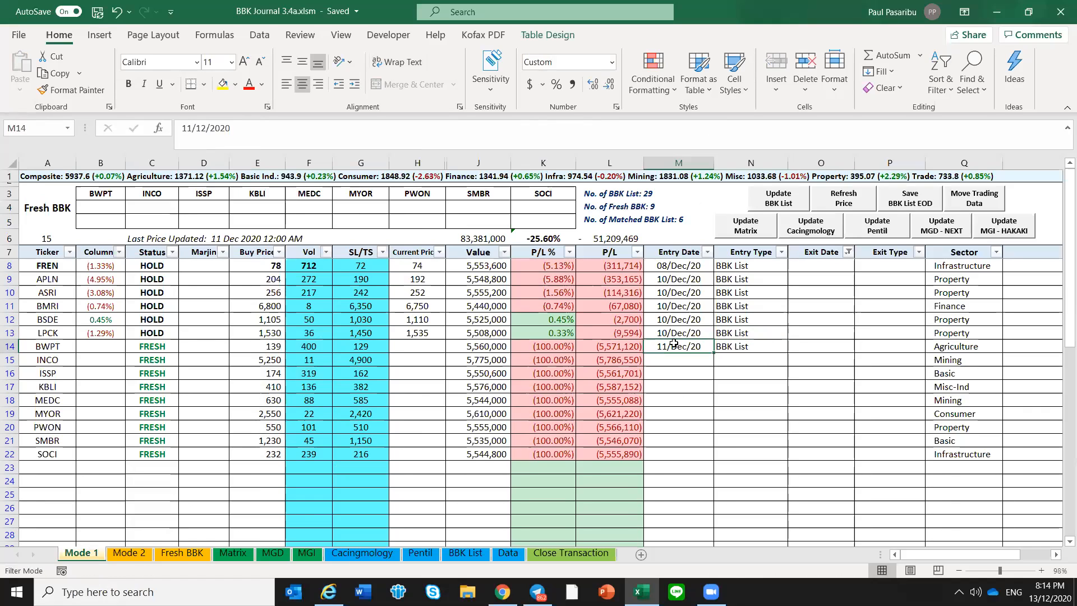
Copy BWPT's entry date and entry type to the other fresh rows, INCO through SOCI
{"action": "key", "text": "shift+Right"}
{"action": "key", "text": "shift+Down"}
{"action": "key", "text": "shift+Down"}
{"action": "key", "text": "shift+Down"}
{"action": "key", "text": "shift+Down"}
{"action": "key", "text": "shift+Down"}
{"action": "key", "text": "shift+Down"}
{"action": "key", "text": "shift+Down"}
{"action": "key", "text": "shift+Down"}
{"action": "key", "text": "ctrl+c"}
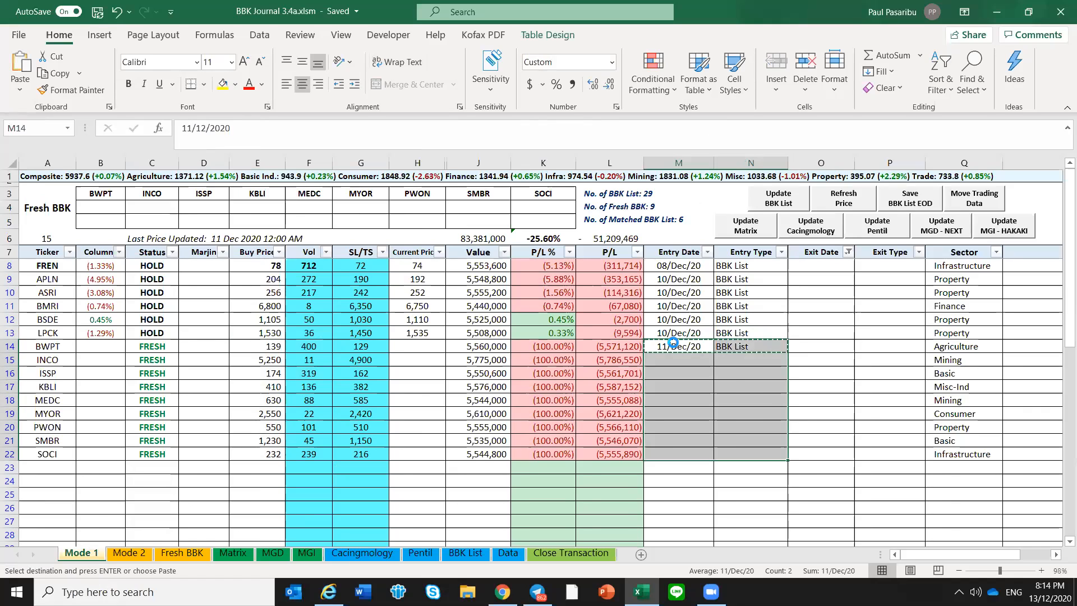
{"action": "key", "text": "Return"}
{"action": "left_click", "coordinate": [667, 346]}
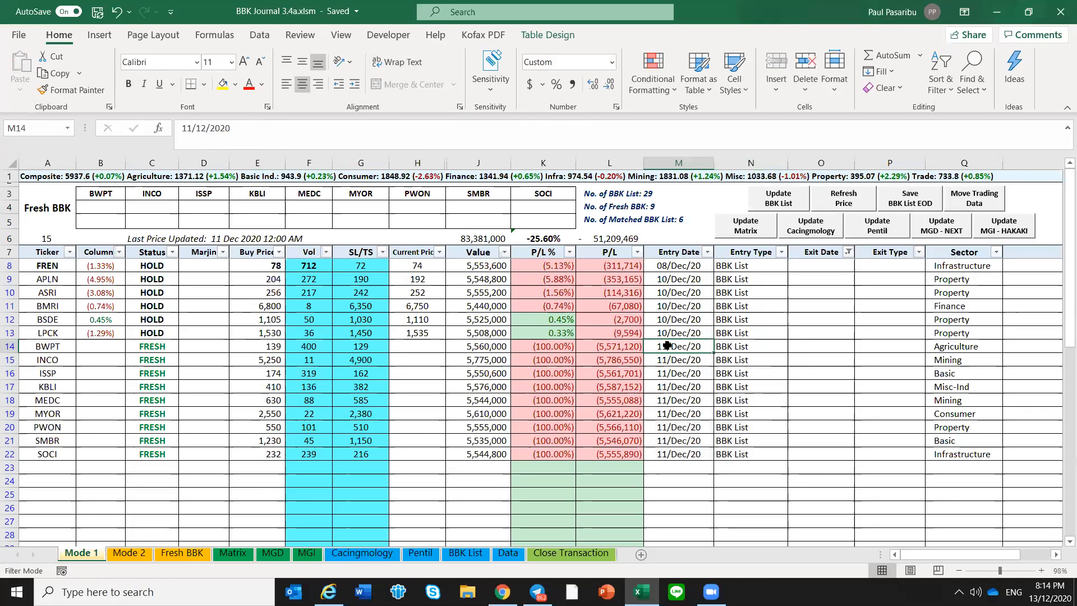
{"action": "left_click", "coordinate": [675, 382]}
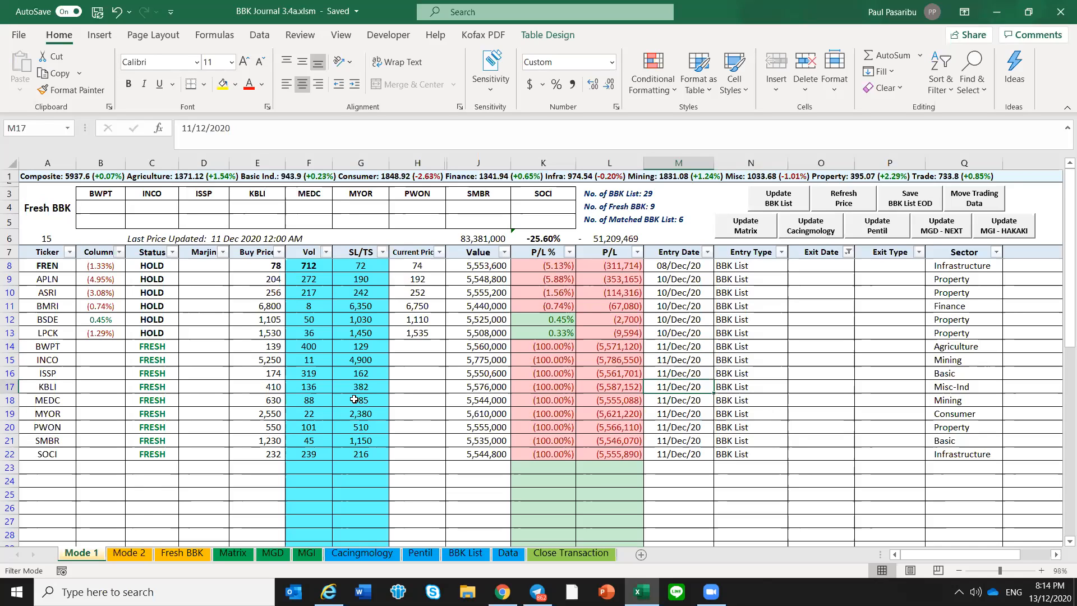
Switch to Telegram and download DATA EOD 3 bars 20201211.csv from the 4:04 PM bot message in the DATA 408 group
{"action": "left_click", "coordinate": [537, 592]}
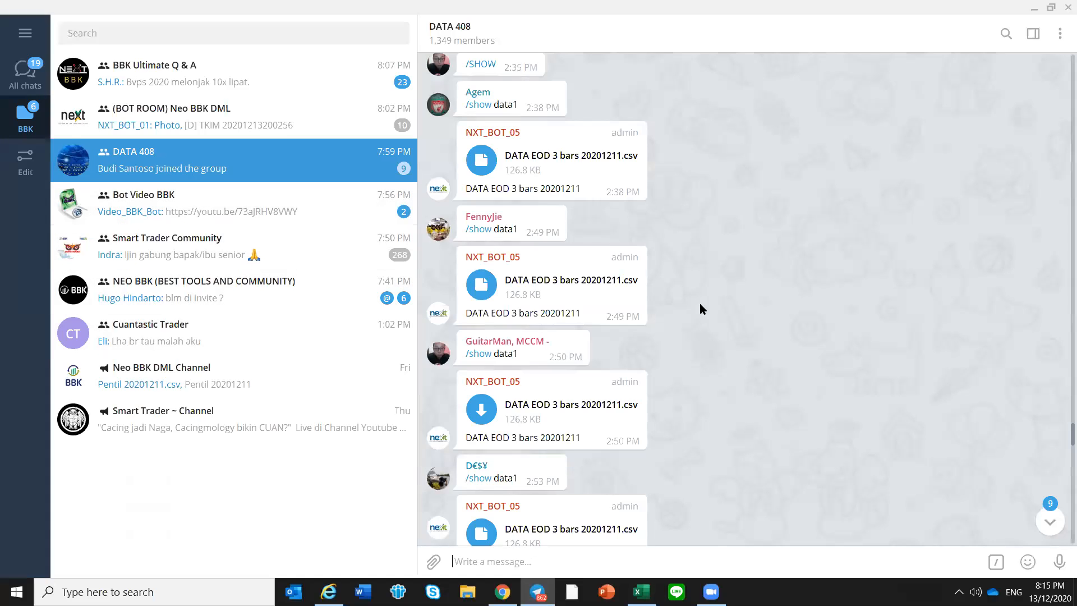
{"action": "scroll", "coordinate": [714, 324], "scroll_direction": "down", "scroll_amount": 3}
{"action": "scroll", "coordinate": [715, 326], "scroll_direction": "down", "scroll_amount": 3}
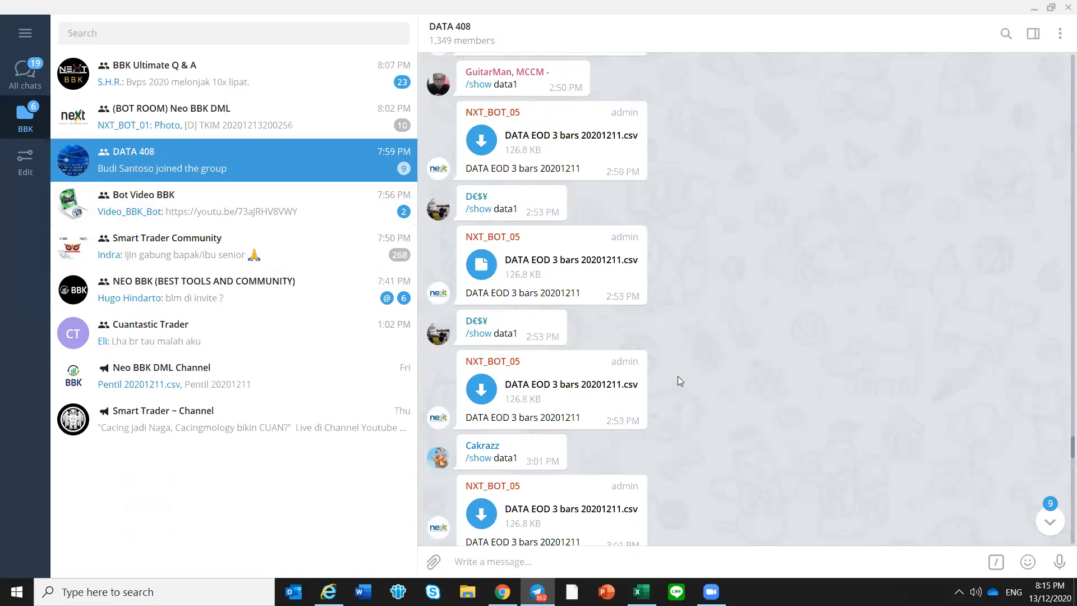
{"action": "scroll", "coordinate": [678, 382], "scroll_direction": "down", "scroll_amount": 12}
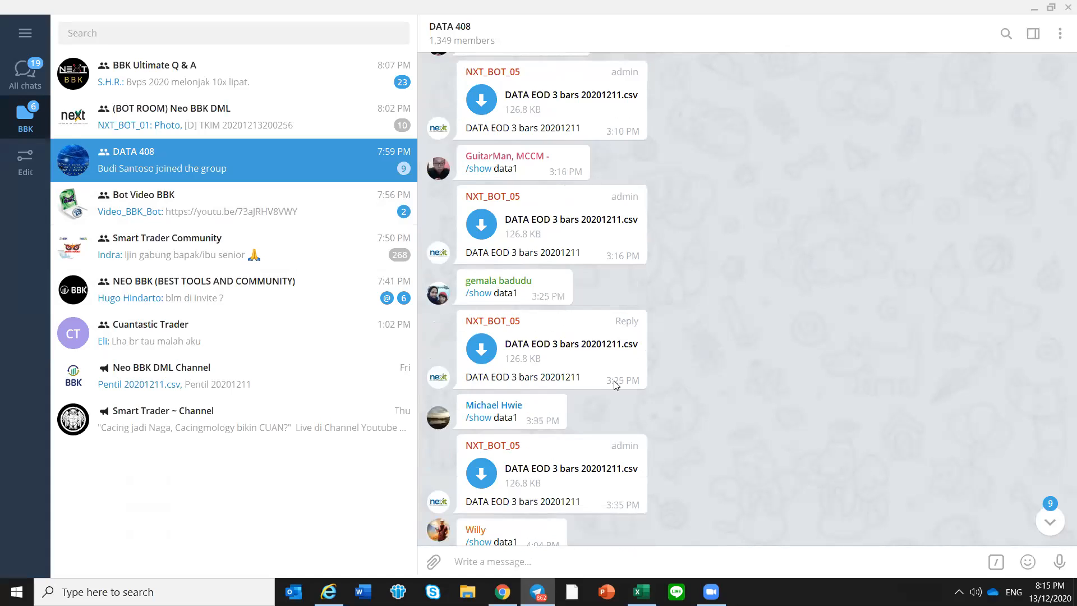
{"action": "scroll", "coordinate": [482, 352], "scroll_direction": "down", "scroll_amount": 2}
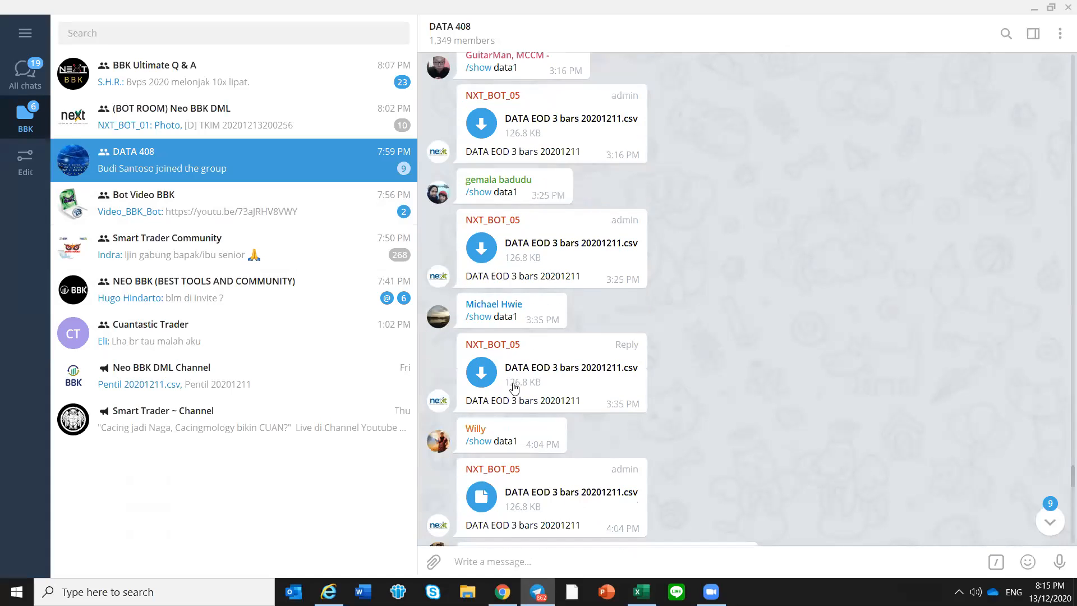
{"action": "scroll", "coordinate": [621, 471], "scroll_direction": "down", "scroll_amount": 1}
{"action": "left_click", "coordinate": [486, 463]}
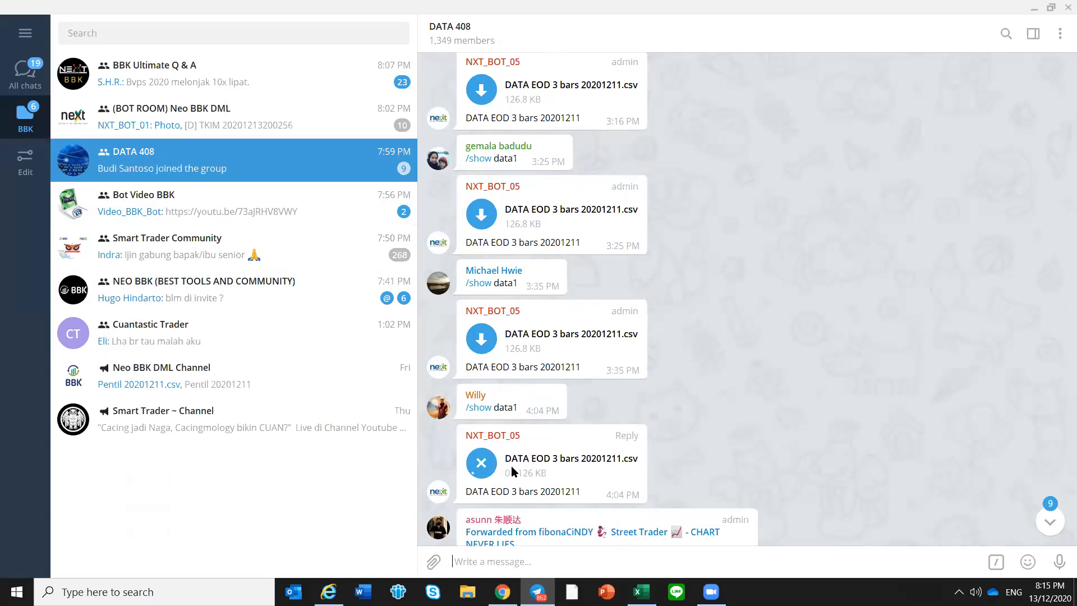
{"action": "left_click", "coordinate": [477, 468]}
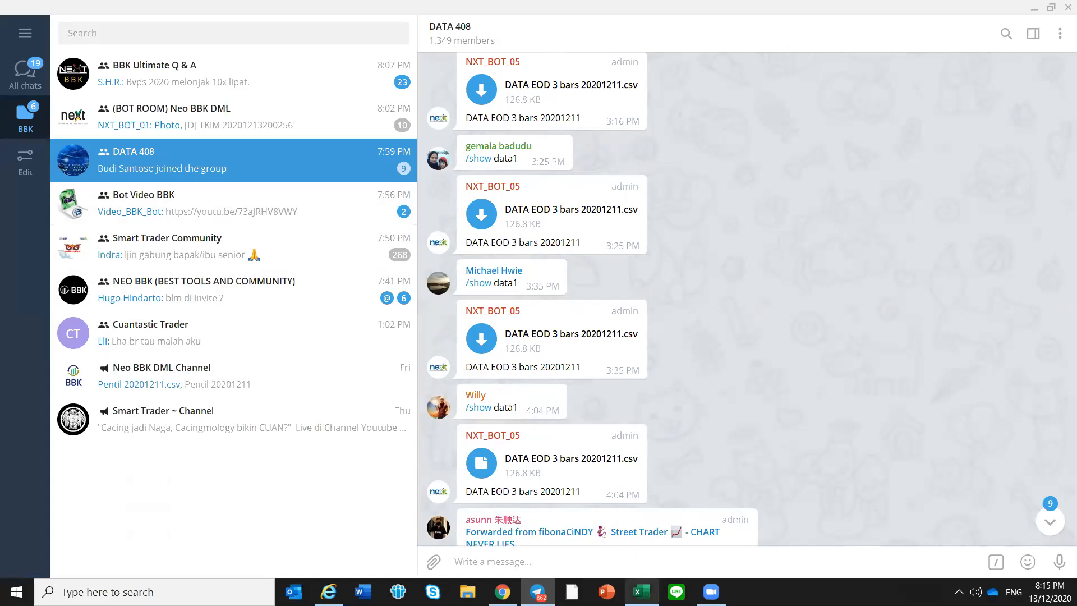
Return to Excel and refresh the Mode 1 prices from DATA EOD 3 bars 20201211 (2).csv
{"action": "left_click", "coordinate": [641, 592]}
{"action": "left_click", "coordinate": [842, 200]}
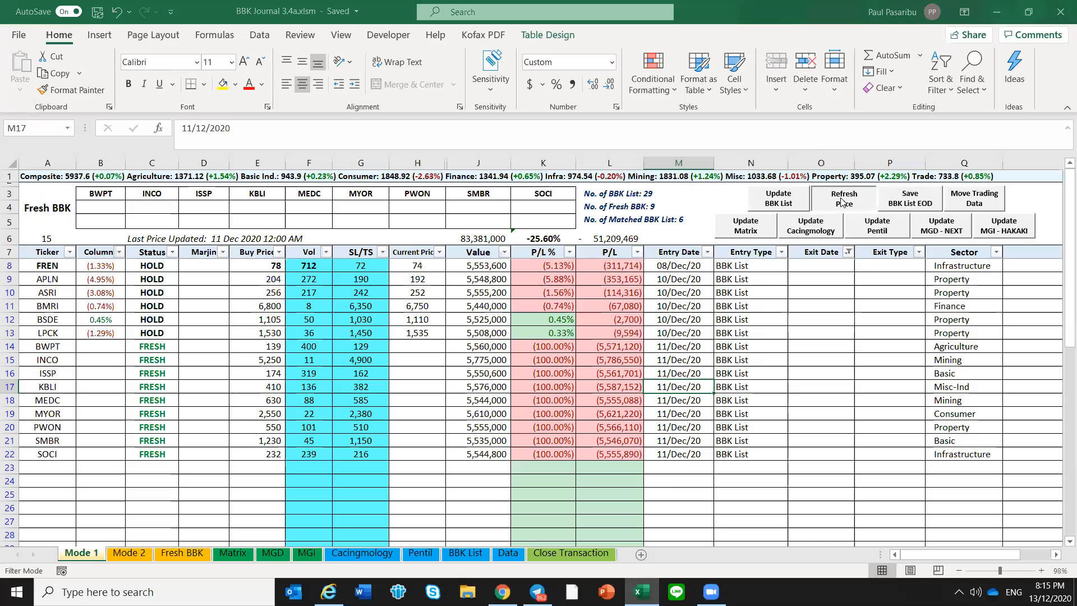
{"action": "left_click", "coordinate": [435, 282]}
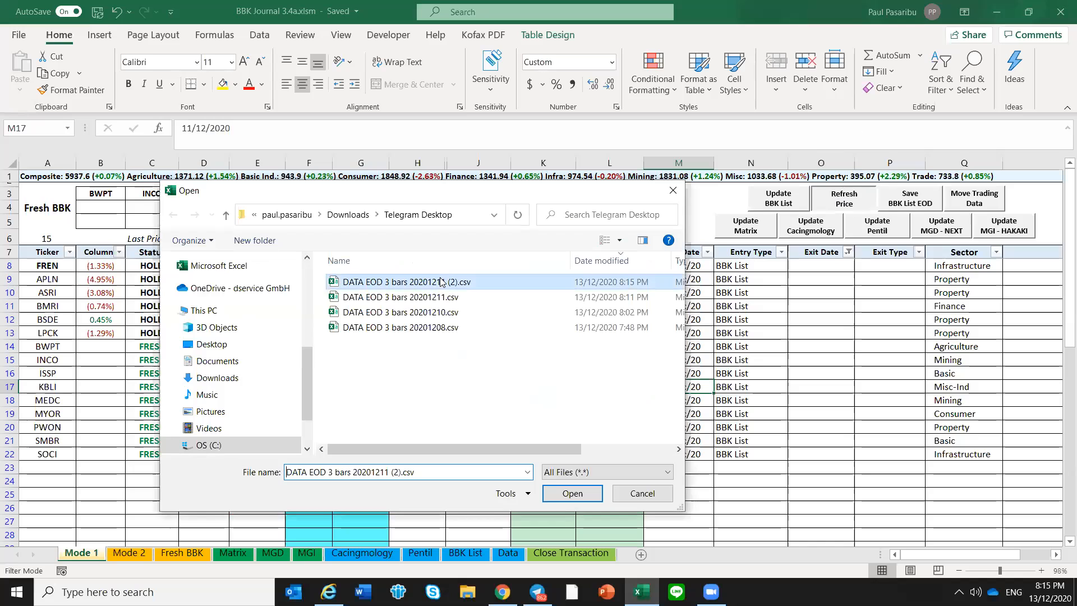
{"action": "double_click", "coordinate": [458, 282]}
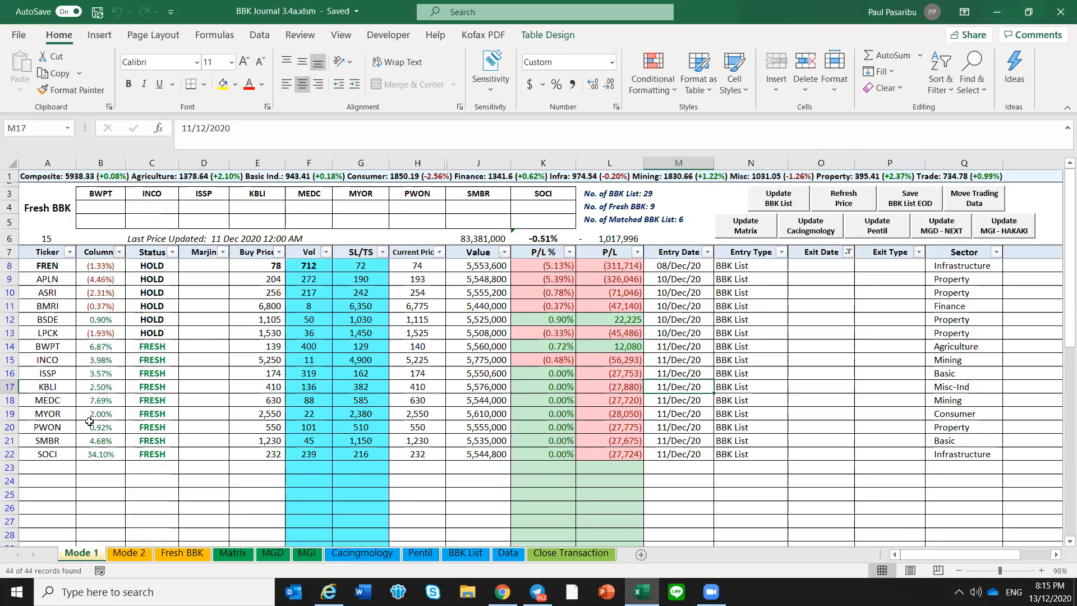
Check the percentage change of SOCI on Mode 1
{"action": "left_click", "coordinate": [102, 455]}
{"action": "left_click", "coordinate": [67, 455]}
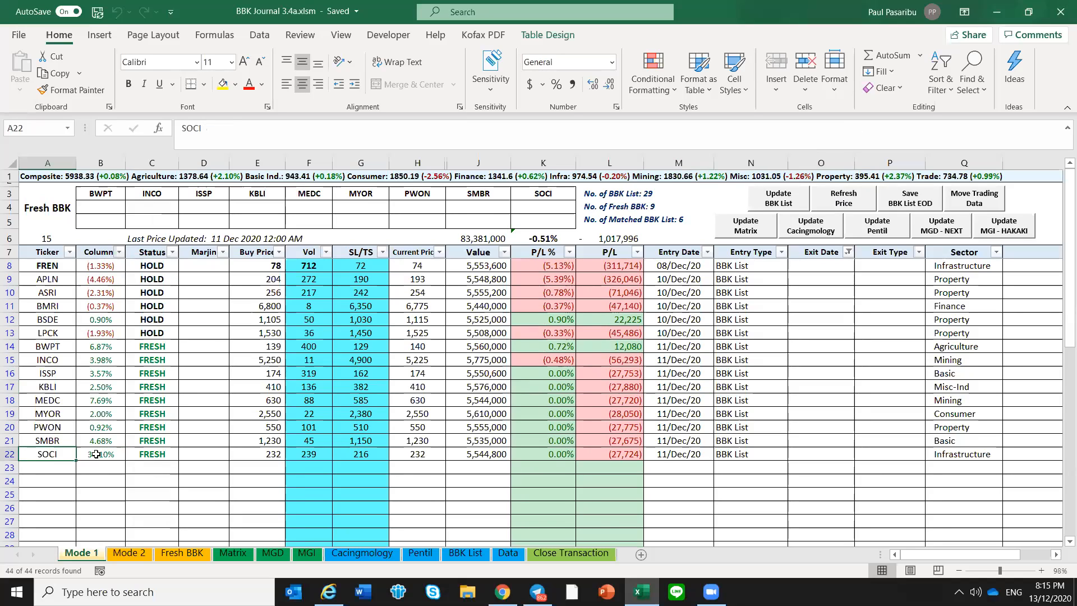
{"action": "left_click", "coordinate": [104, 466]}
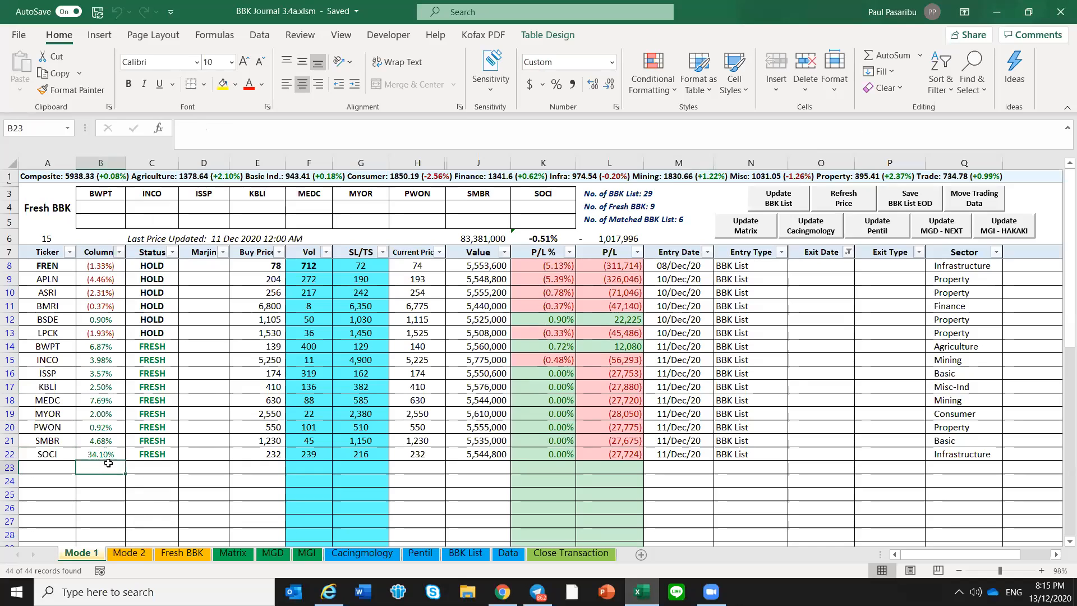
{"action": "left_click", "coordinate": [112, 456]}
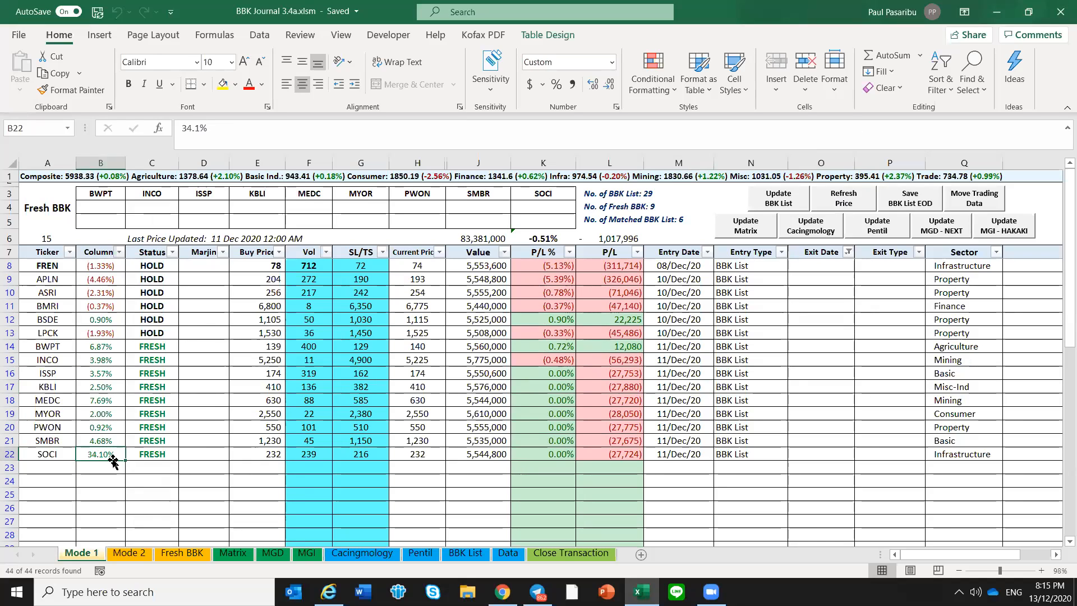
{"action": "left_click", "coordinate": [112, 465]}
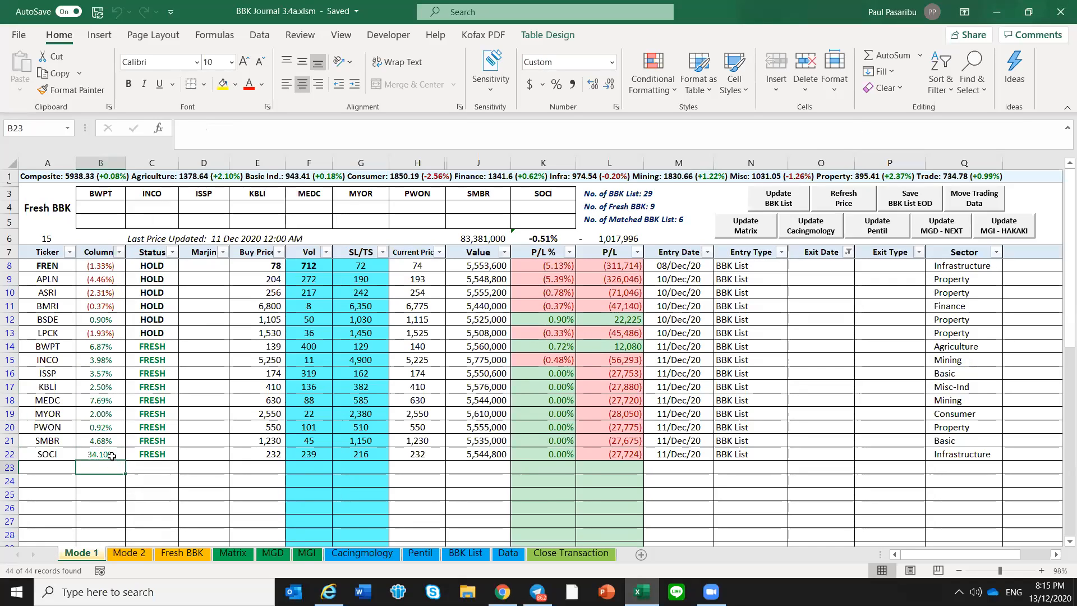
{"action": "left_click", "coordinate": [112, 455]}
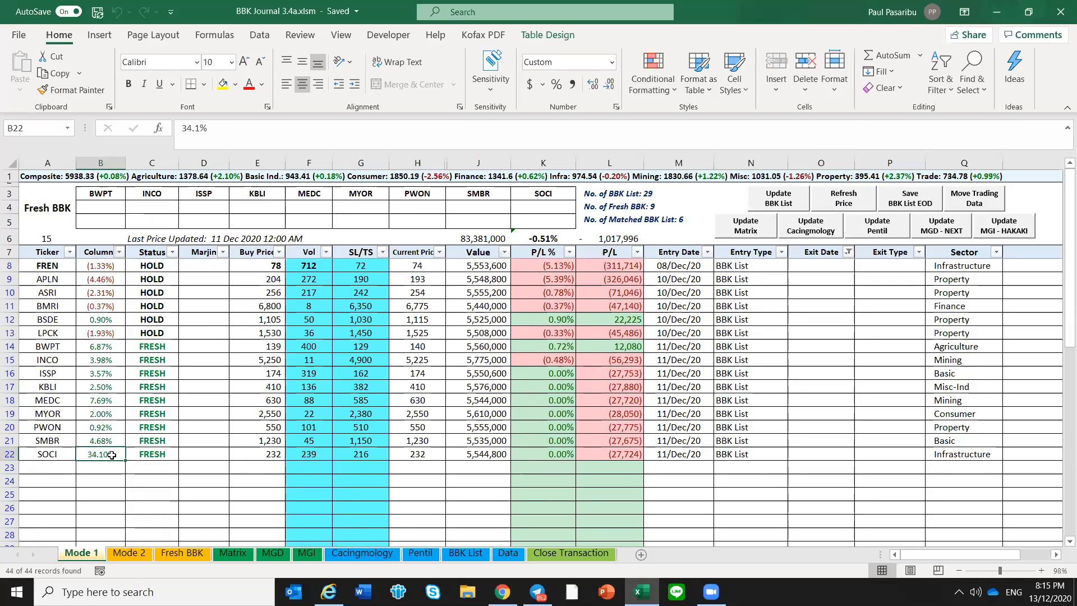
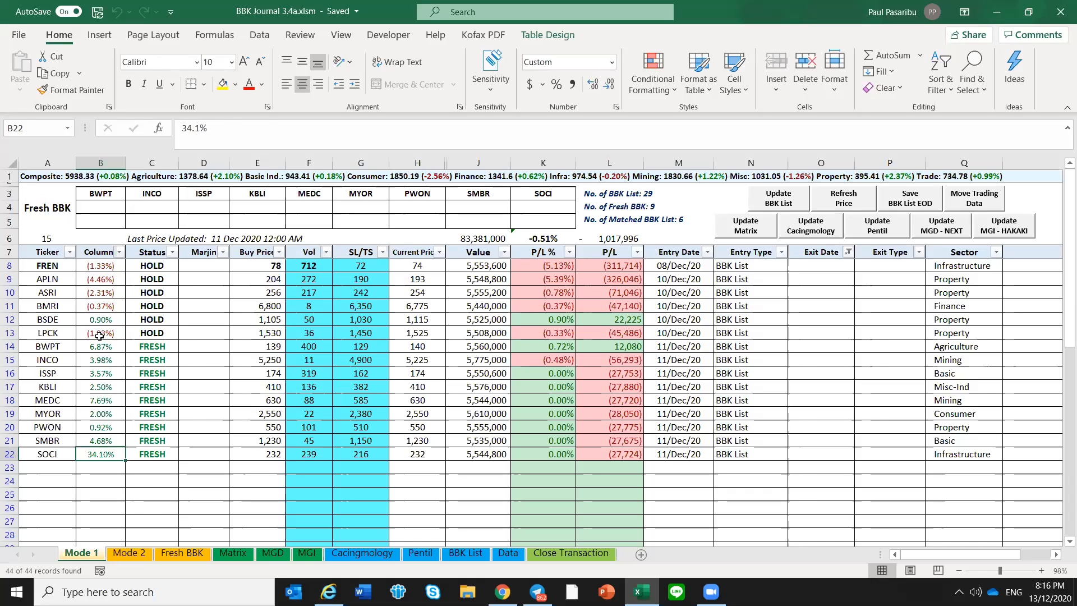
{"action": "left_click", "coordinate": [42, 239]}
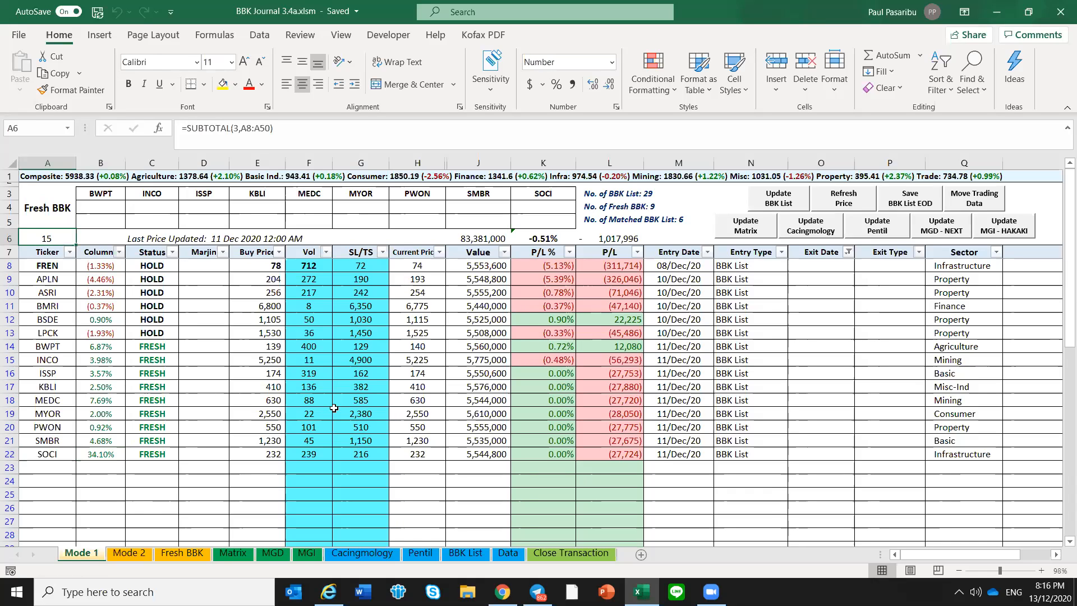
{"action": "left_click", "coordinate": [669, 424]}
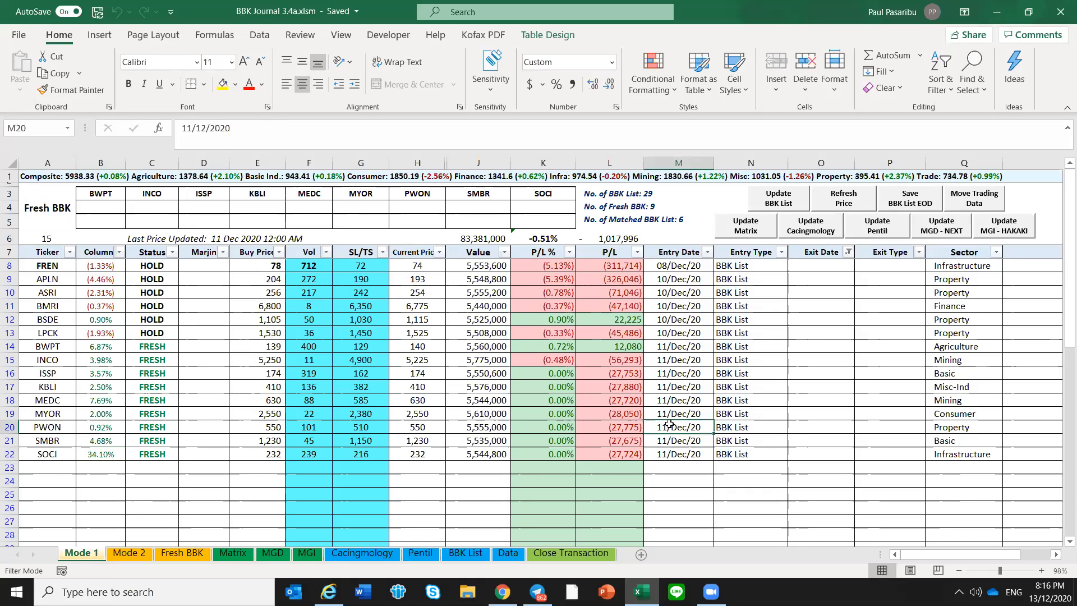
{"action": "left_click", "coordinate": [695, 443]}
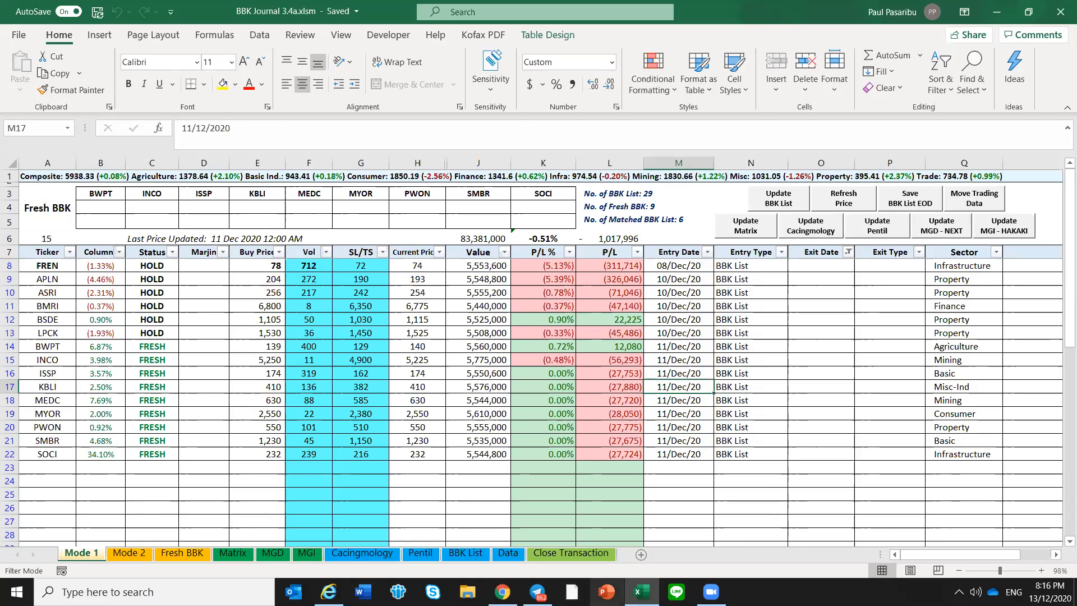
Switch to Telegram and copy all BBK List entries, AGRO through TKIM, from the 3:42 PM message in Neo BBK DML Channel
{"action": "left_click", "coordinate": [537, 592]}
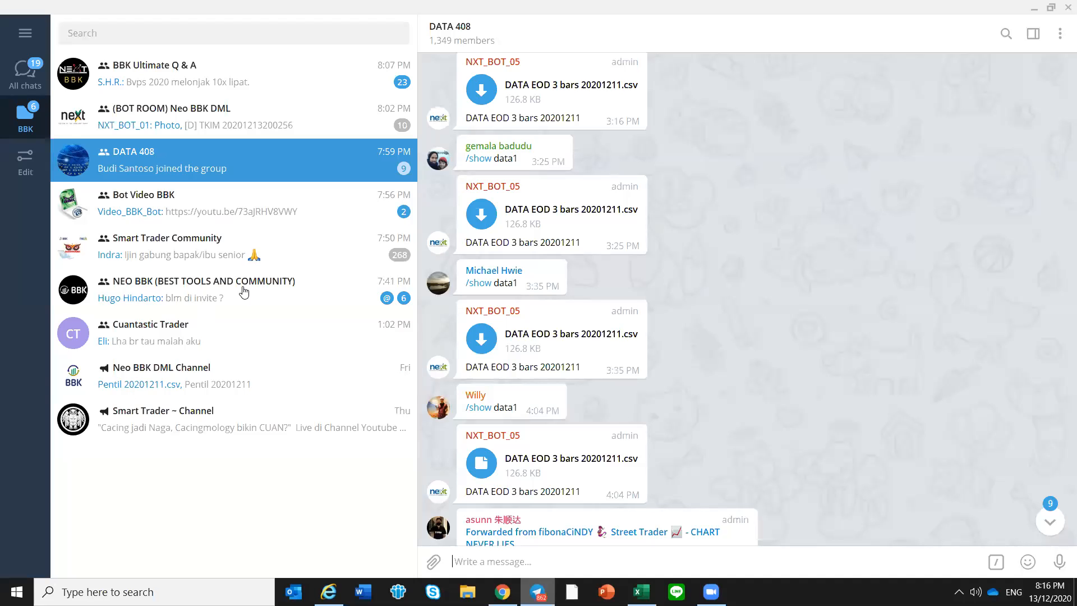
{"action": "left_click", "coordinate": [387, 379]}
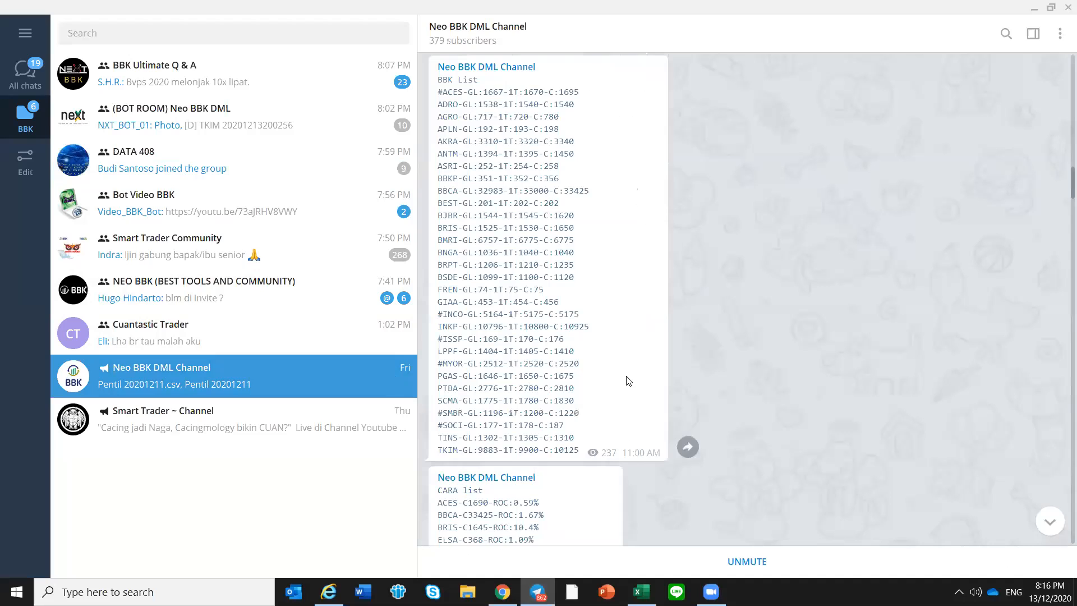
{"action": "scroll", "coordinate": [640, 381], "scroll_direction": "down", "scroll_amount": 10}
{"action": "scroll", "coordinate": [975, 344], "scroll_direction": "down", "scroll_amount": 4}
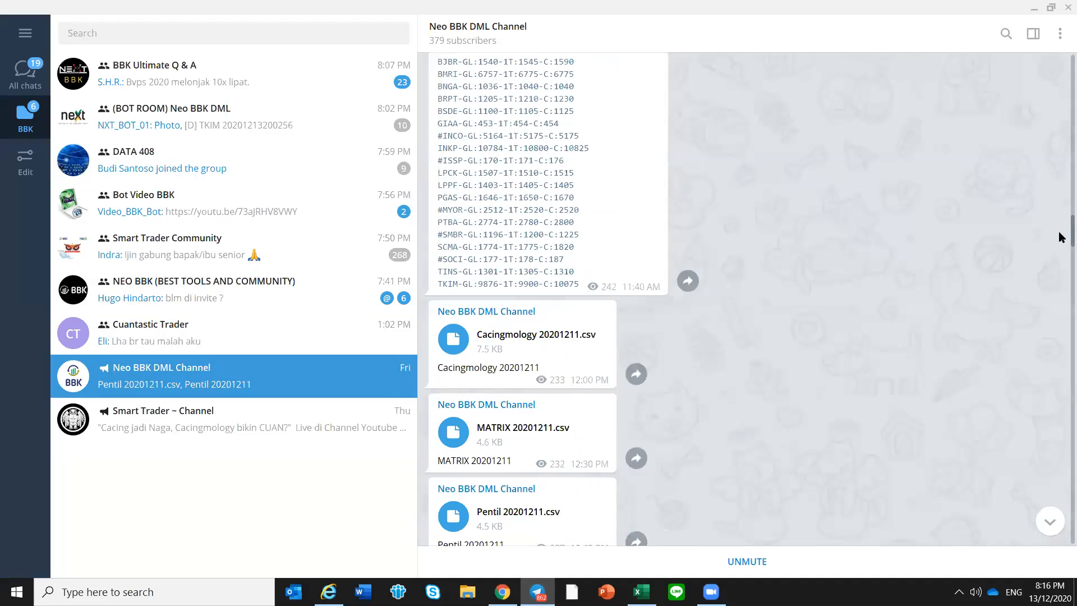
{"action": "scroll", "coordinate": [1058, 301], "scroll_direction": "down", "scroll_amount": 10}
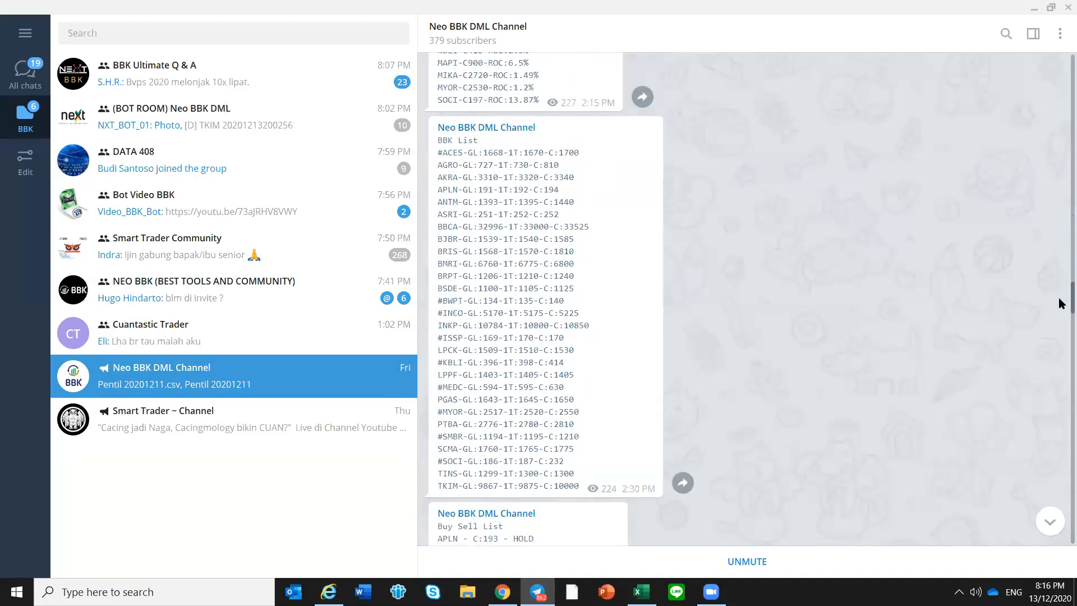
{"action": "scroll", "coordinate": [870, 305], "scroll_direction": "down", "scroll_amount": 15}
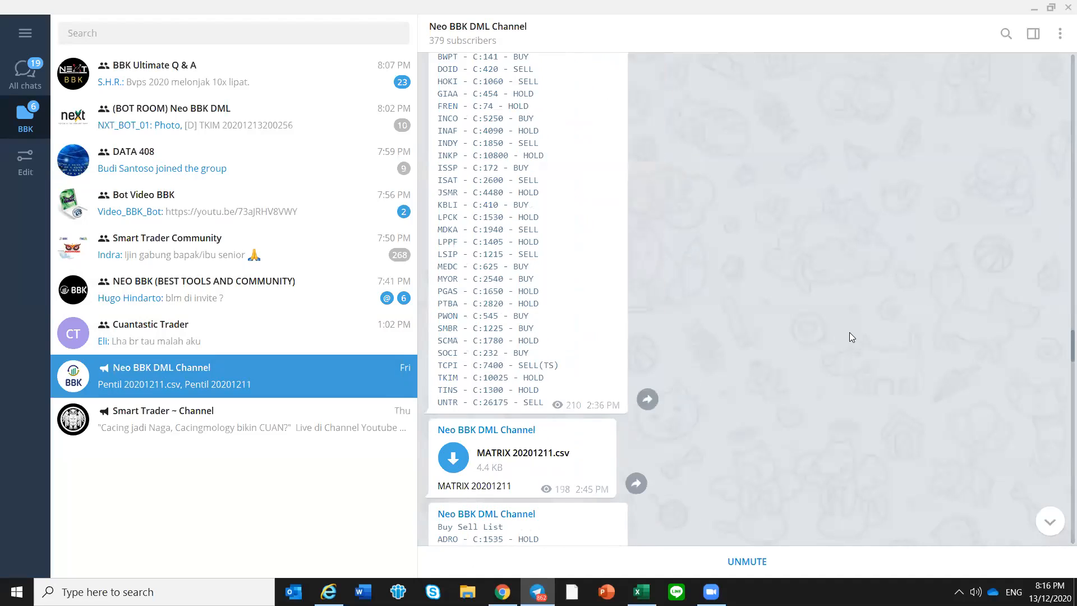
{"action": "left_click_drag", "start_coordinate": [1060, 378], "coordinate": [1058, 486]}
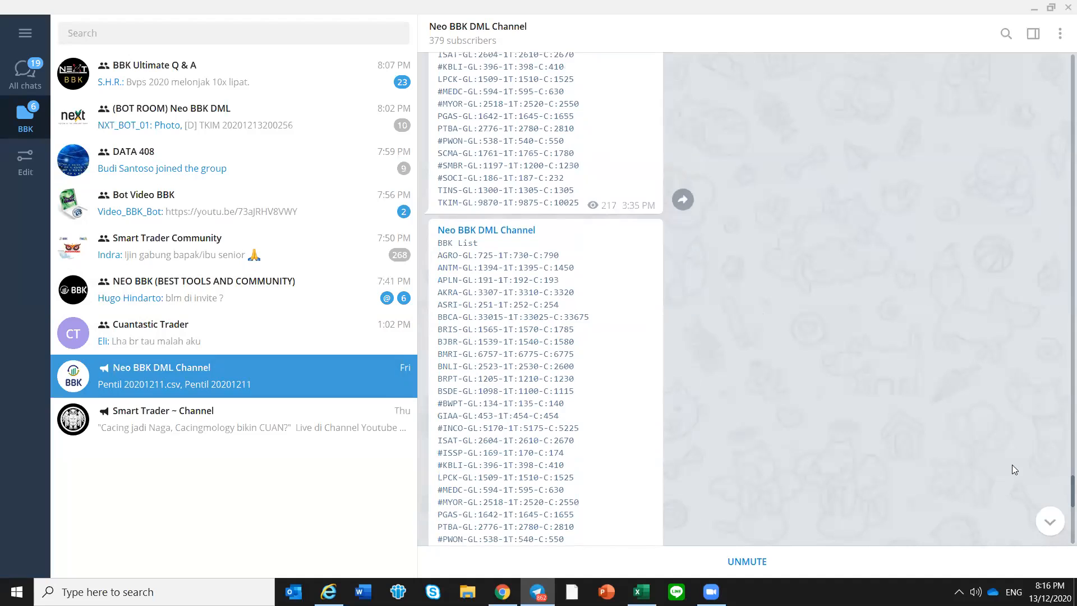
{"action": "scroll", "coordinate": [582, 287], "scroll_direction": "down", "scroll_amount": 3}
{"action": "left_click_drag", "start_coordinate": [446, 94], "coordinate": [612, 433]}
{"action": "right_click", "coordinate": [504, 239]}
{"action": "left_click", "coordinate": [529, 255]}
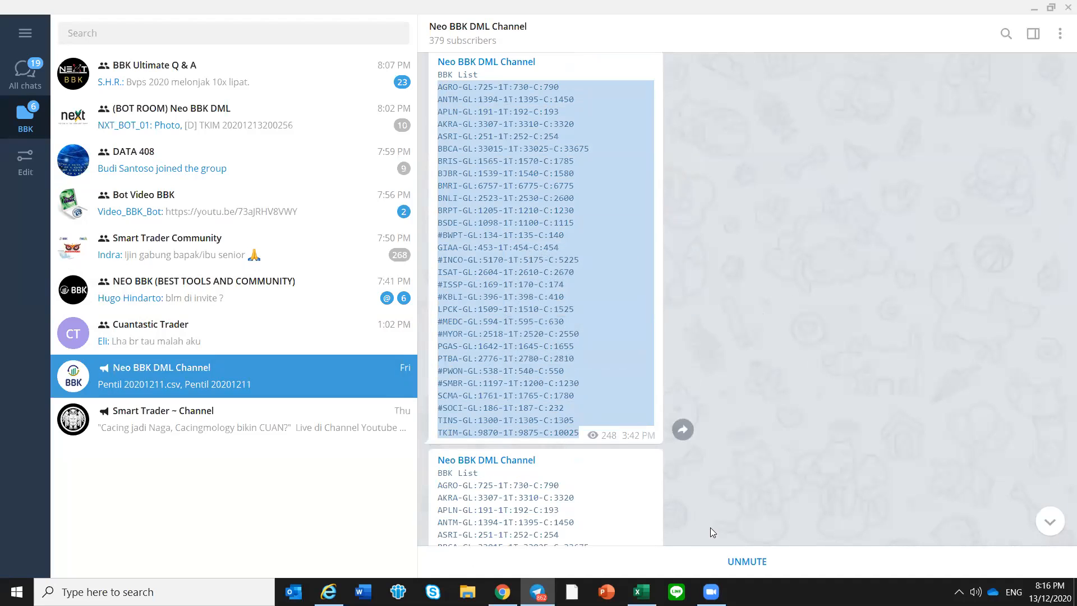
Return to Excel and update the BBK List on Mode 1 with the copied entries
{"action": "left_click", "coordinate": [642, 592]}
{"action": "left_click", "coordinate": [782, 195]}
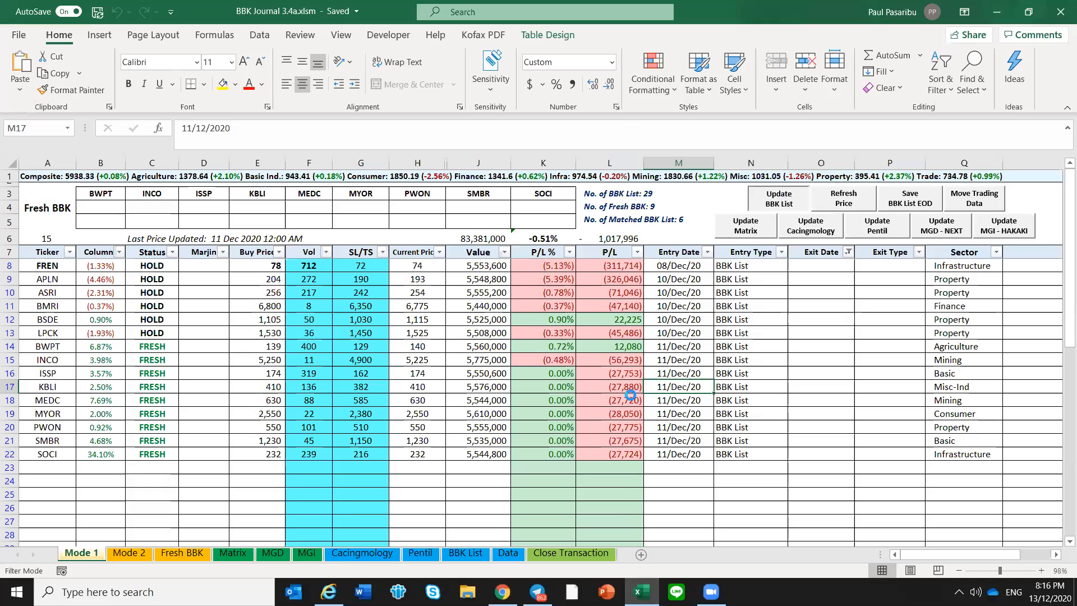
{"action": "left_click", "coordinate": [523, 500]}
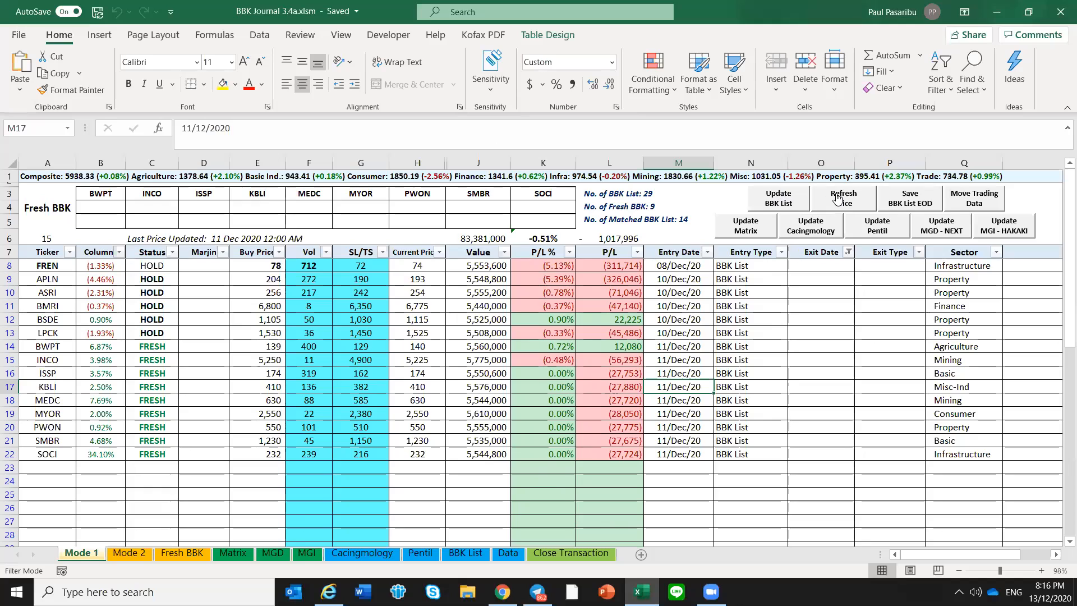
Save the BBK List EOD data using DATA EOD 3 bars 20201211 (2).csv and confirm the save
{"action": "left_click", "coordinate": [911, 200]}
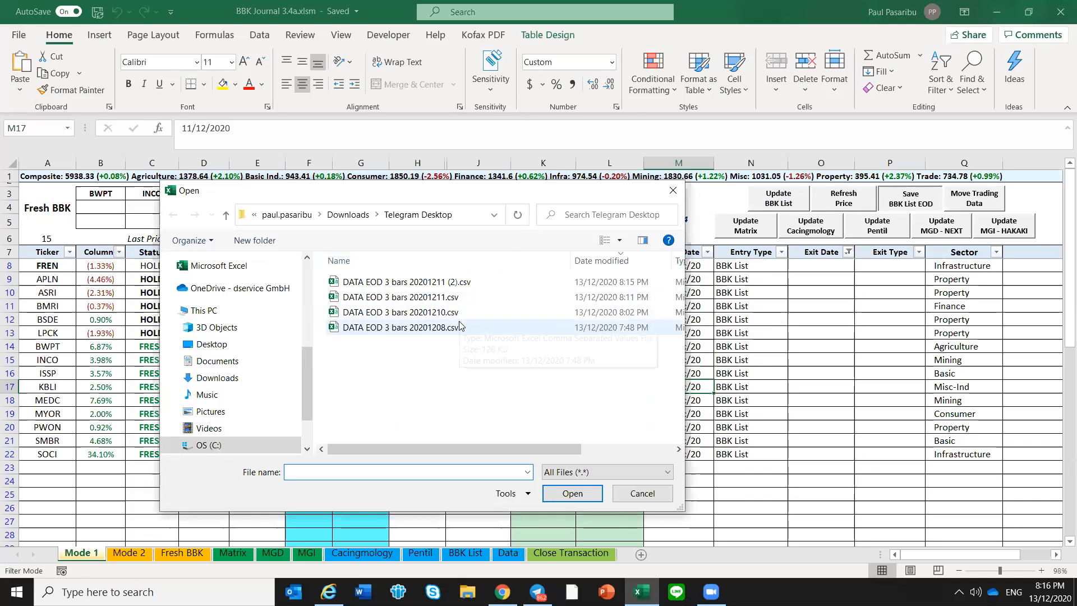
{"action": "left_click", "coordinate": [461, 286]}
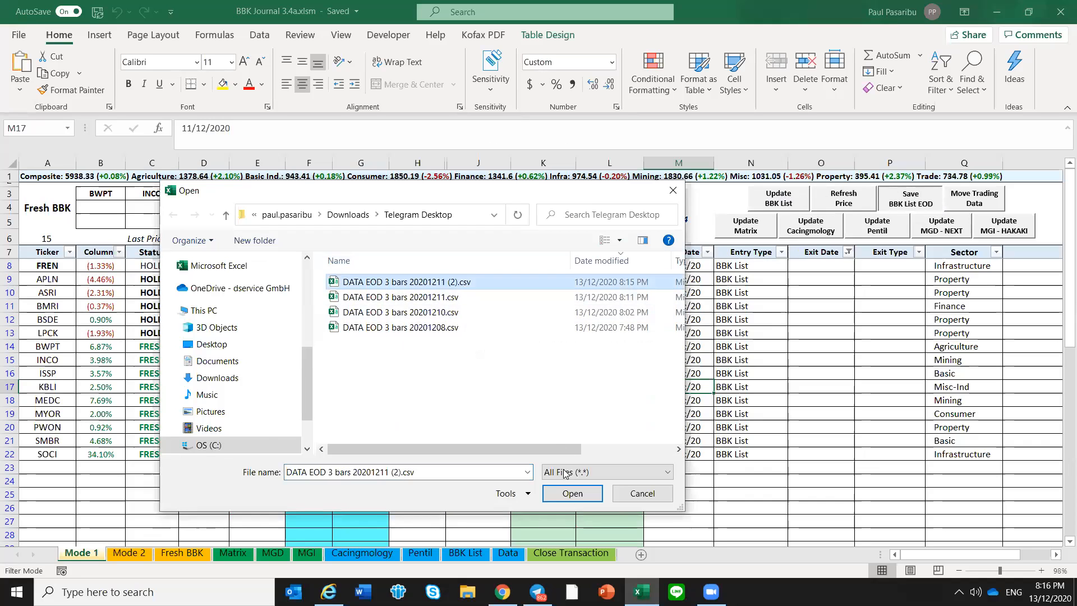
{"action": "left_click", "coordinate": [569, 494]}
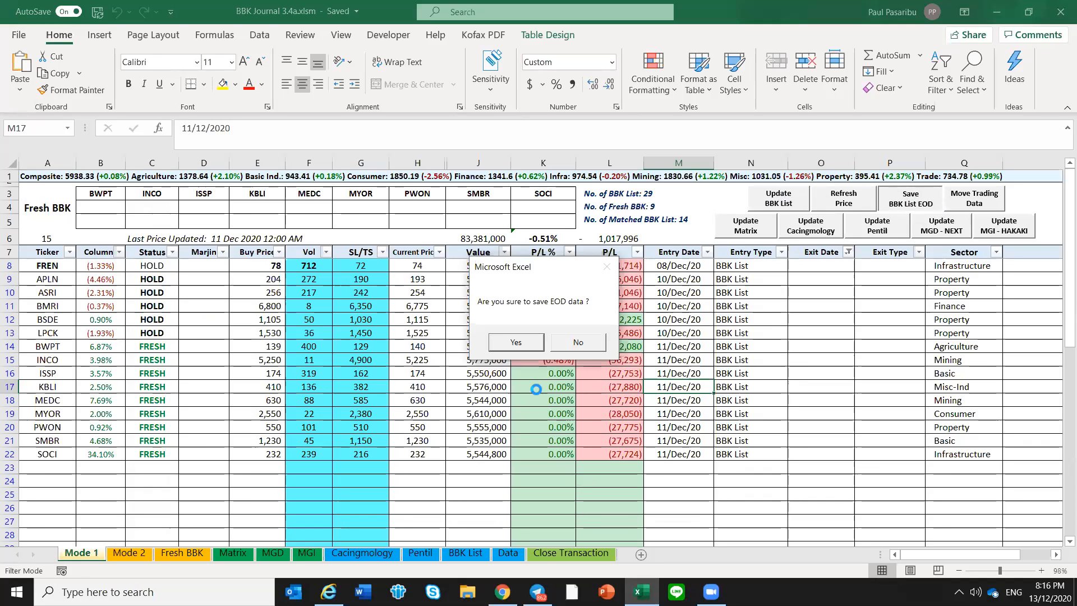
{"action": "left_click", "coordinate": [510, 339]}
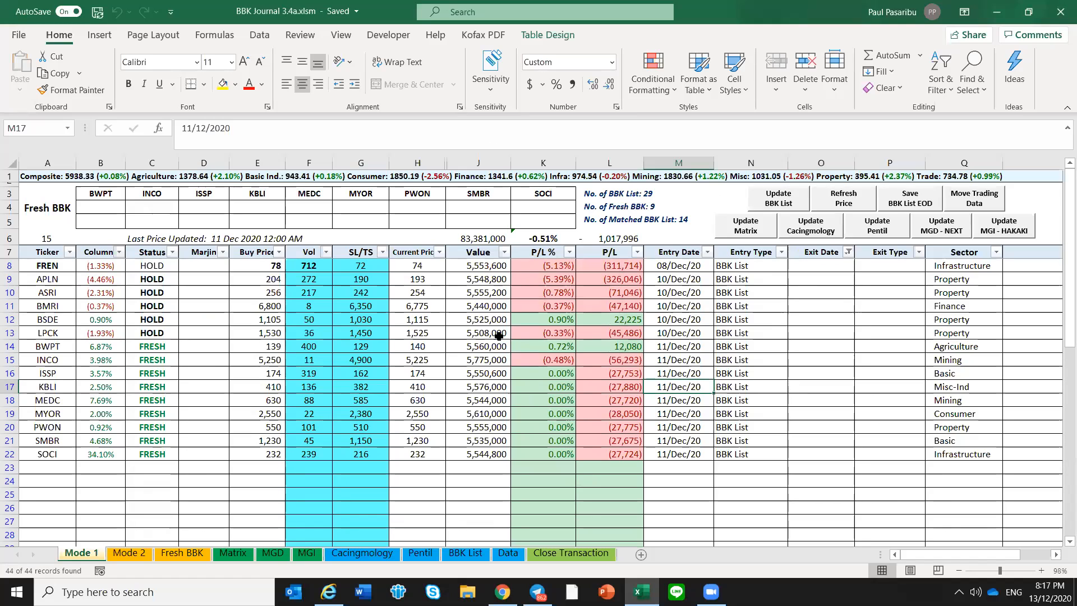
On the BBK List sheet, change the date of the newly saved BWPT row to 11 dec
{"action": "left_click", "coordinate": [466, 553]}
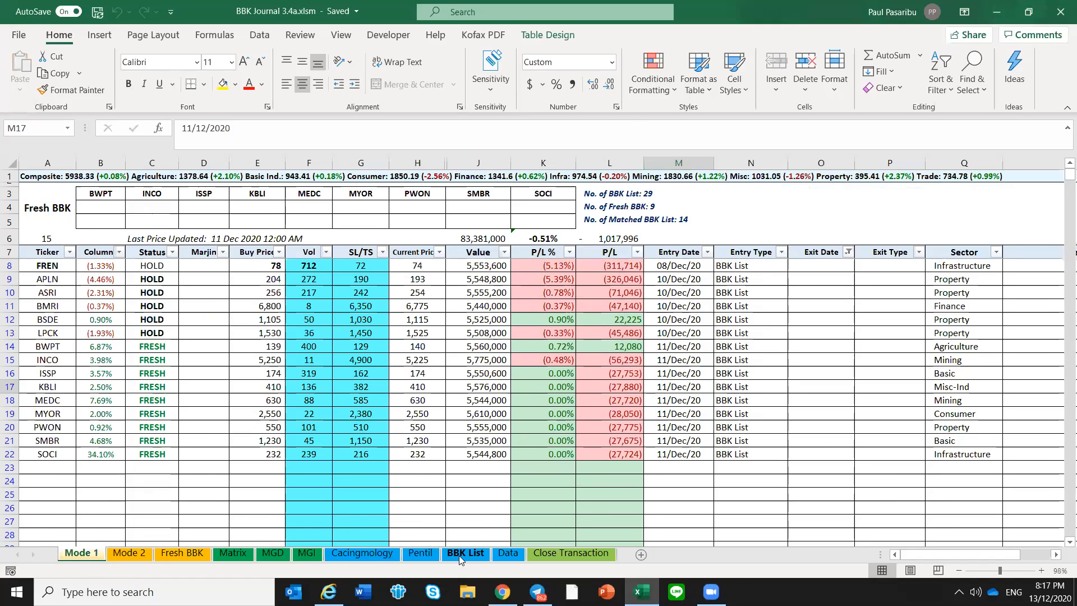
{"action": "scroll", "coordinate": [262, 431], "scroll_direction": "down", "scroll_amount": 11}
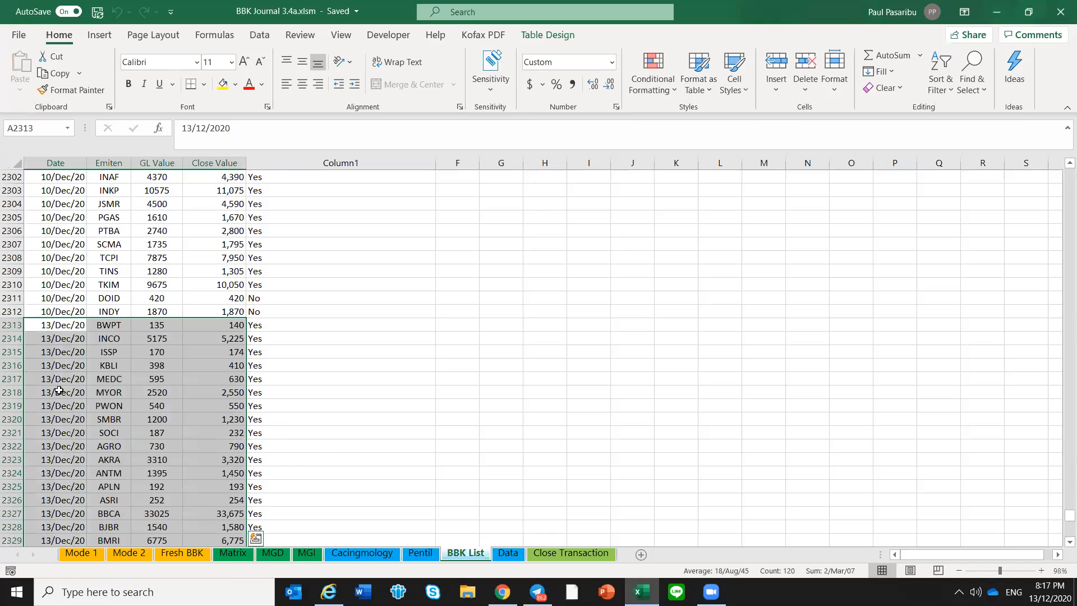
{"action": "left_click", "coordinate": [63, 325]}
{"action": "type", "text": "1"}
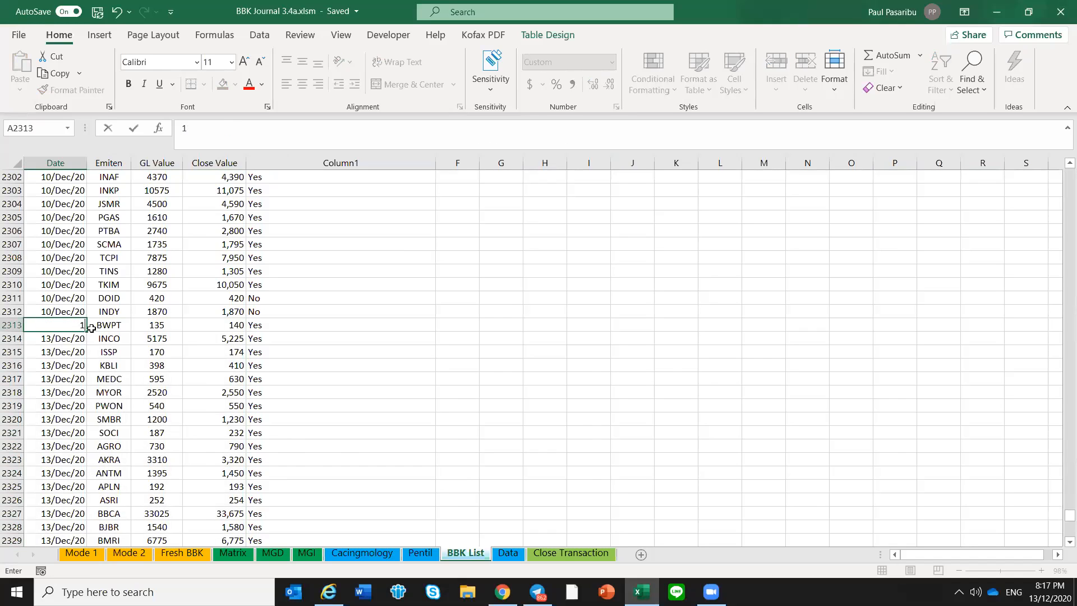
{"action": "type", "text": "1 dec"}
{"action": "key", "text": "ctrl+Return"}
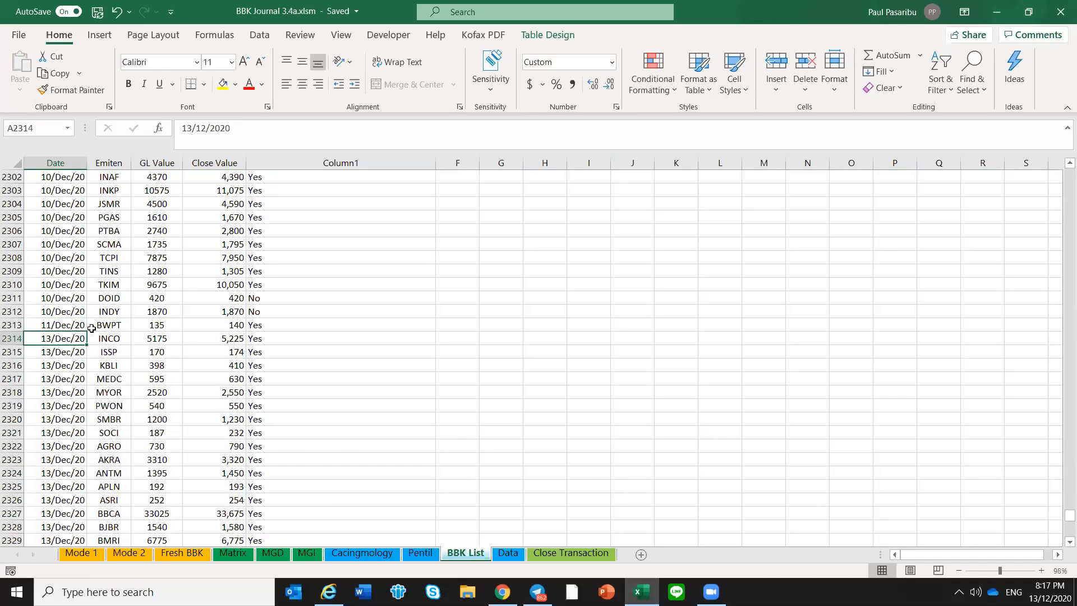
Copy BWPT's 11 December date down to all the other newly saved rows, from INCO onward
{"action": "key", "text": "shift+Right"}
{"action": "key", "text": "ctrl+c"}
{"action": "key", "text": "ctrl+shift+Down"}
{"action": "key", "text": "shift+Left"}
{"action": "key", "text": "Return"}
{"action": "left_click", "coordinate": [91, 329]}
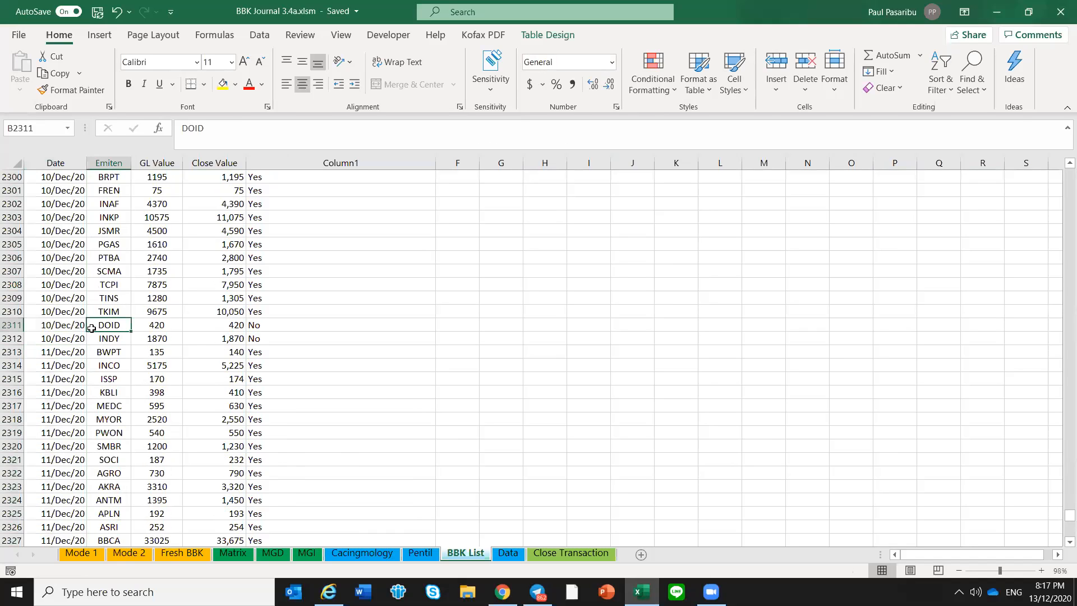
{"action": "left_click", "coordinate": [50, 355]}
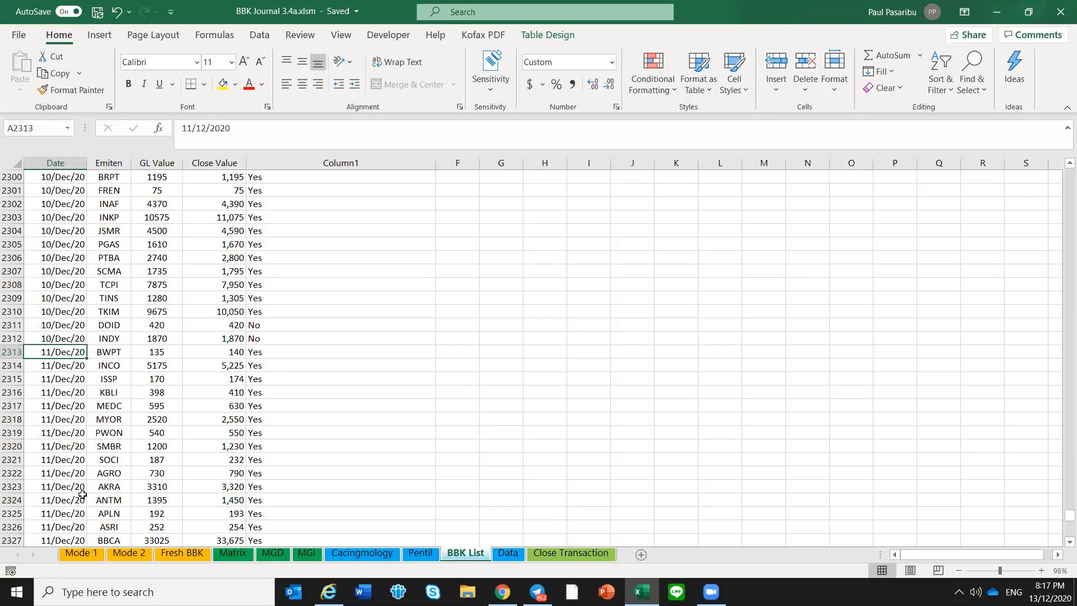
Return to Mode 1 and examine the SL/TS values and formulas of the positions from FREN through SOCI
{"action": "left_click", "coordinate": [99, 554]}
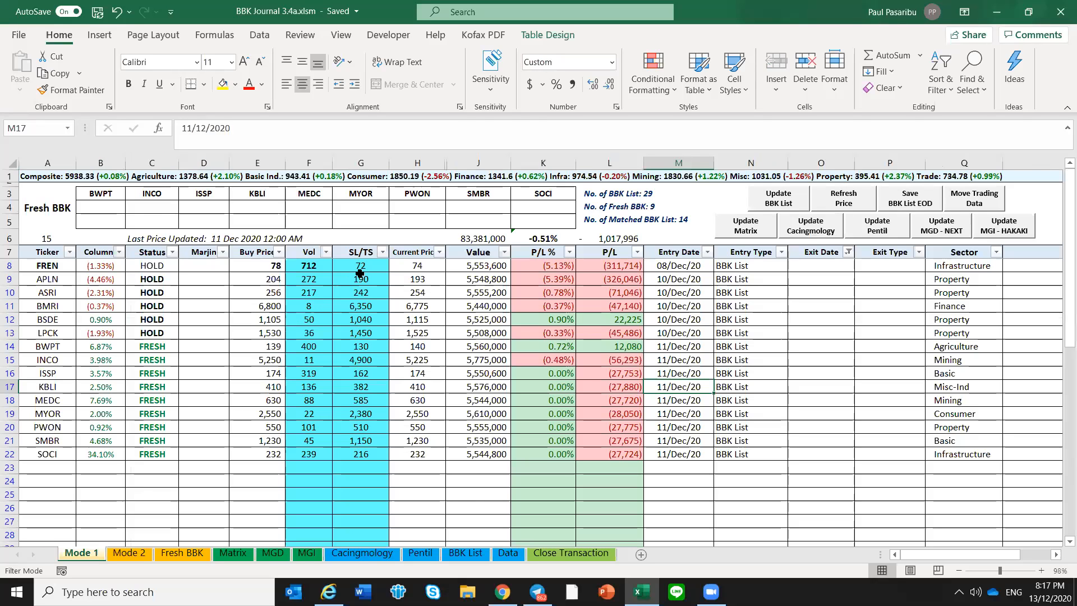
{"action": "left_click_drag", "start_coordinate": [361, 266], "coordinate": [375, 459]}
{"action": "left_click", "coordinate": [378, 455]}
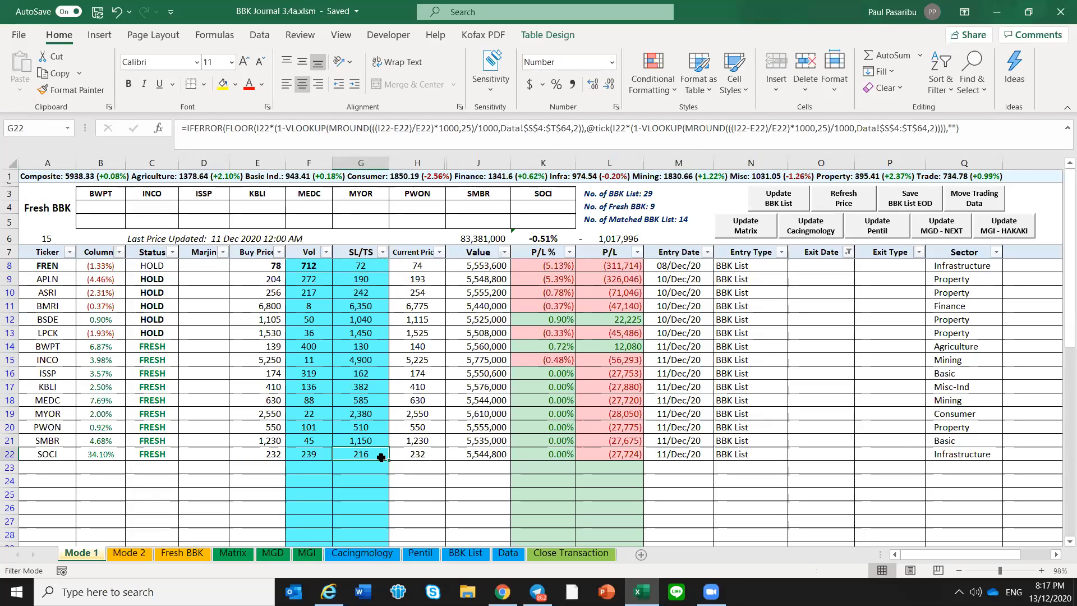
{"action": "key", "text": "Up"}
{"action": "key", "text": "Up"}
{"action": "key", "text": "Up"}
{"action": "key", "text": "Up"}
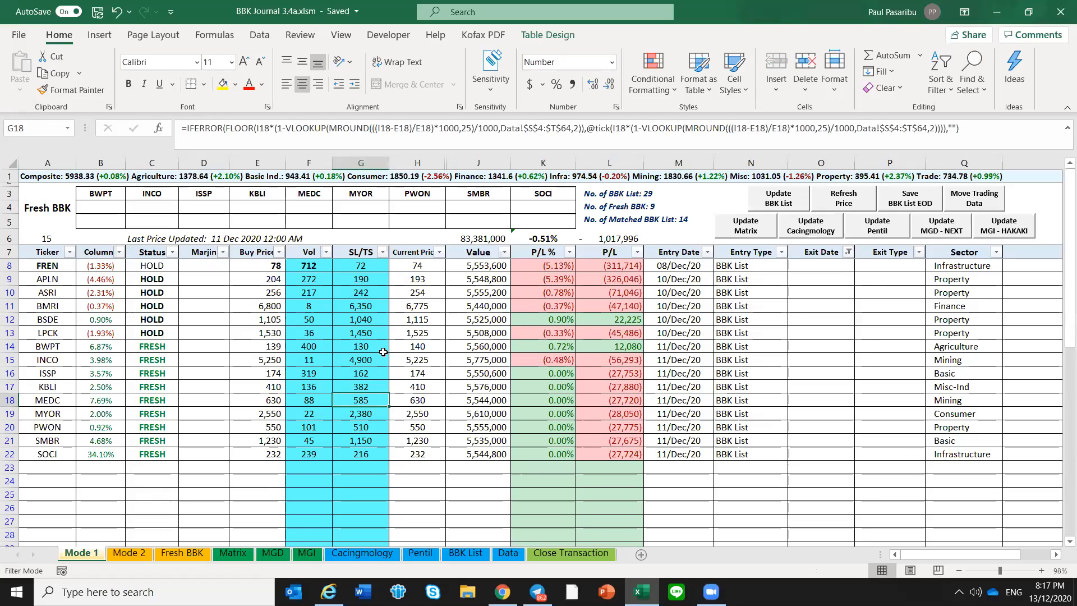
{"action": "left_click", "coordinate": [372, 264]}
{"action": "left_click_drag", "start_coordinate": [376, 292], "coordinate": [364, 462]}
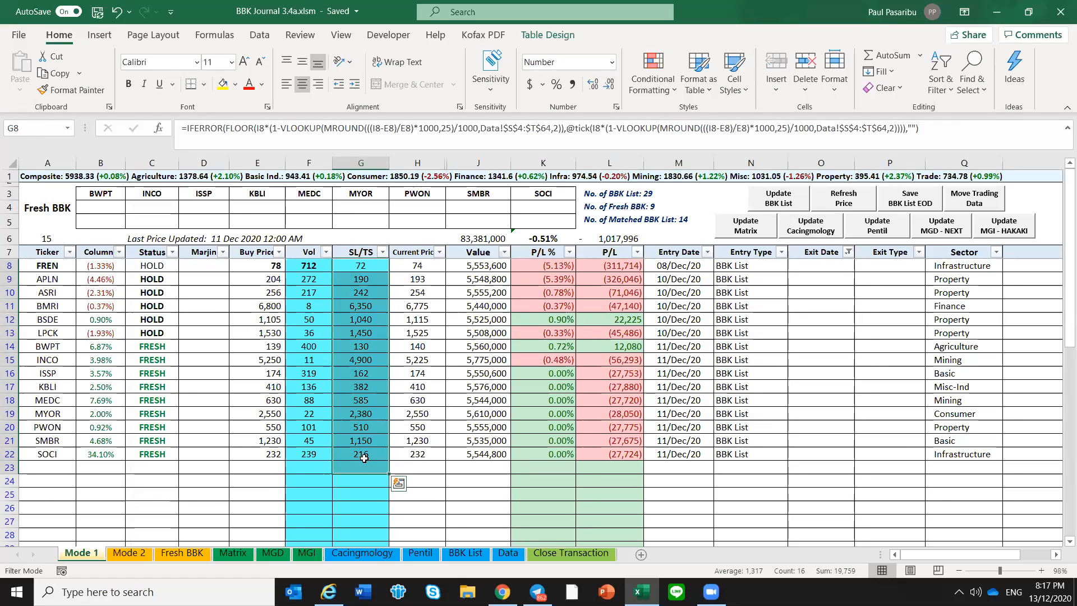
{"action": "left_click", "coordinate": [364, 454]}
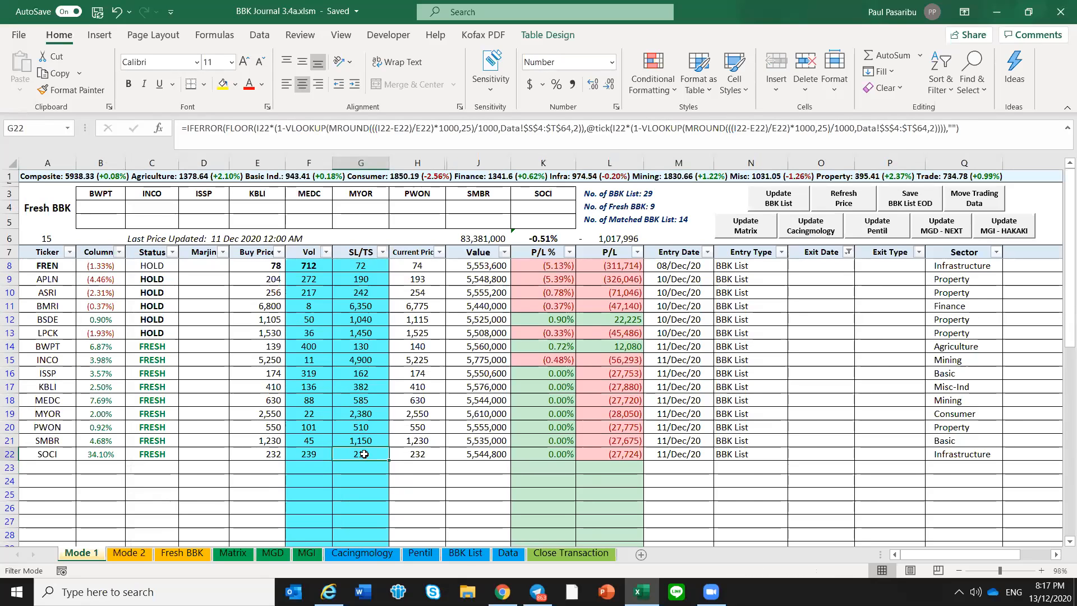
Check the December 2020 calendar, then close it
{"action": "left_click", "coordinate": [499, 465]}
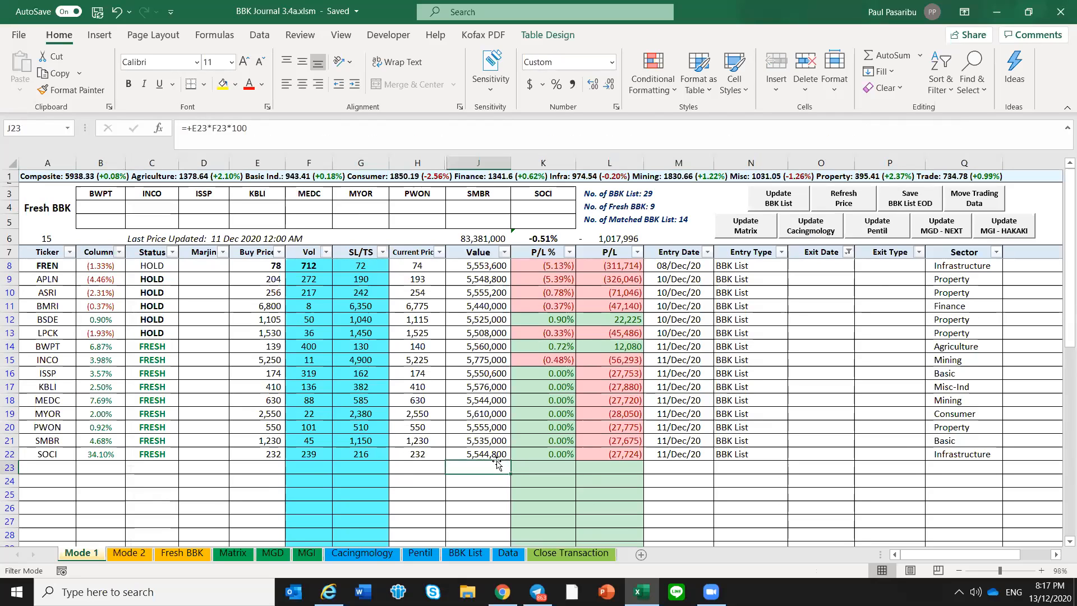
{"action": "left_click", "coordinate": [1043, 591]}
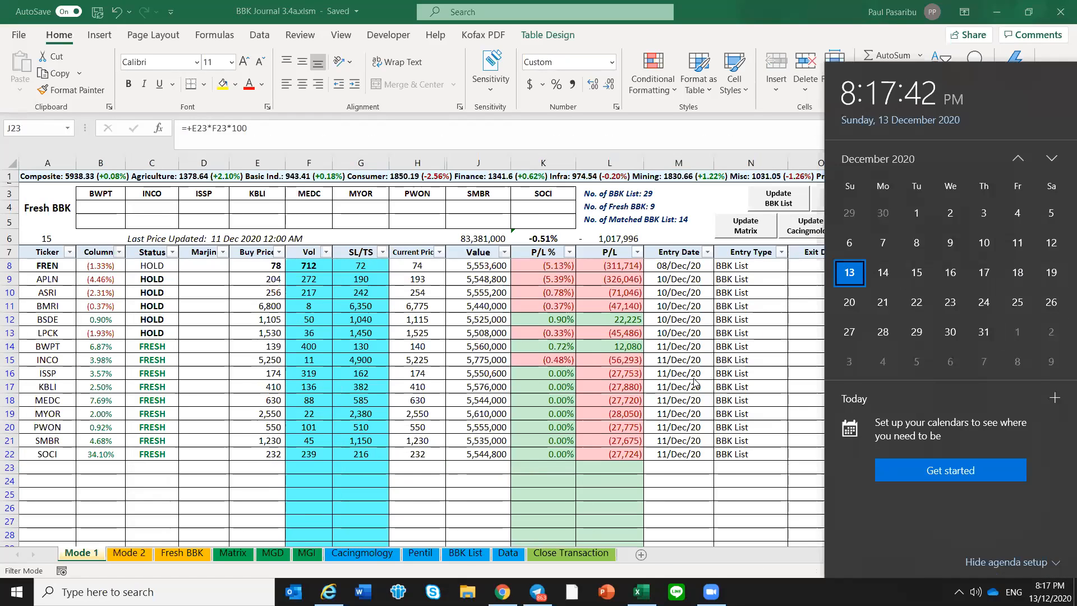
{"action": "left_click", "coordinate": [317, 407]}
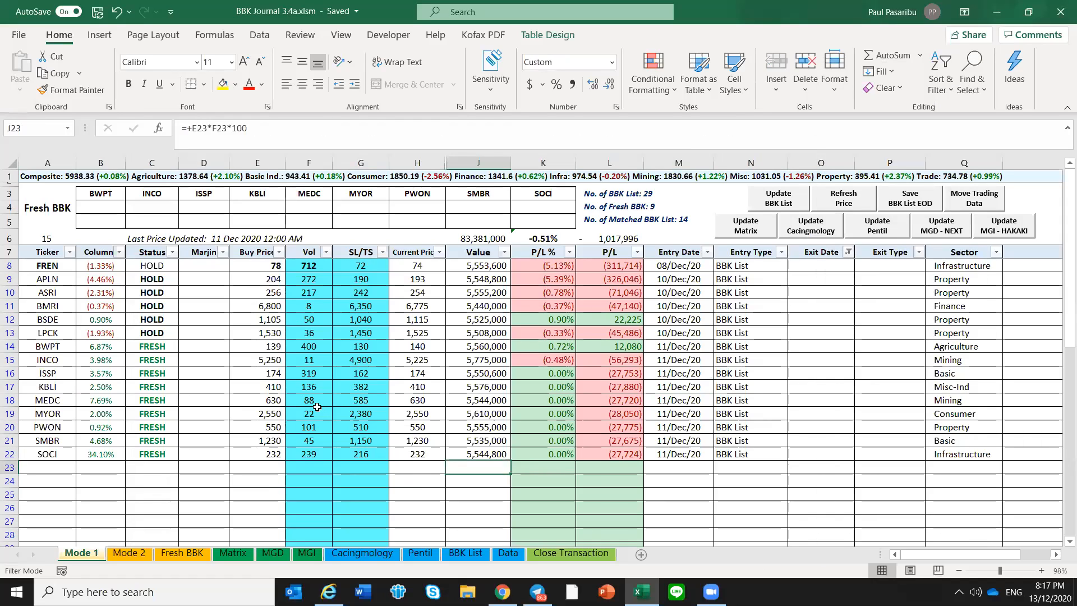
{"action": "left_click", "coordinate": [210, 455]}
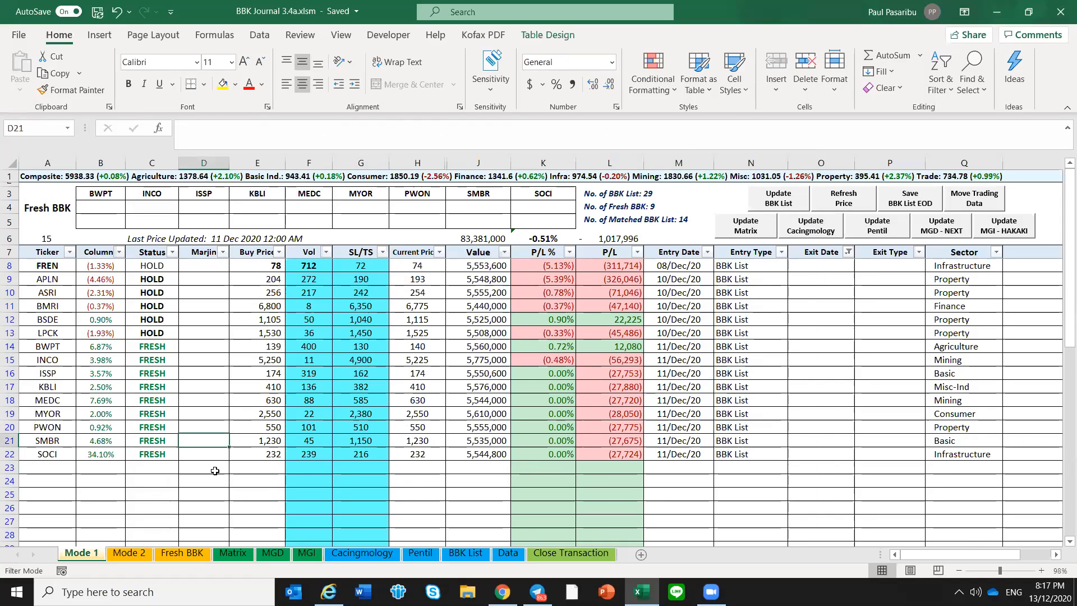
{"action": "left_click", "coordinate": [225, 318]}
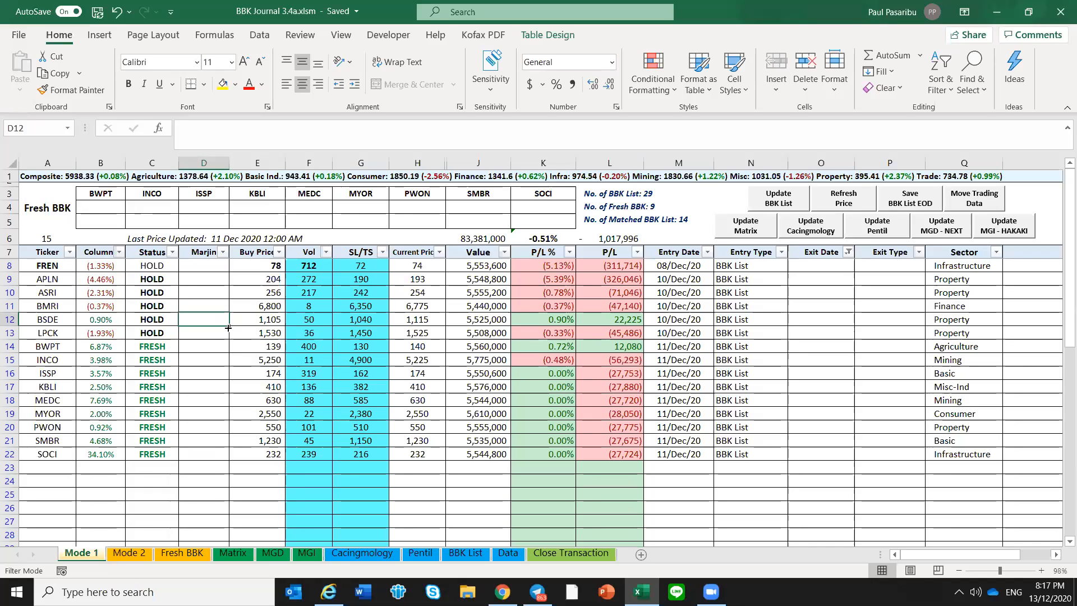
{"action": "left_click", "coordinate": [202, 454]}
{"action": "key", "text": "ctrl+Up"}
{"action": "left_click", "coordinate": [205, 453]}
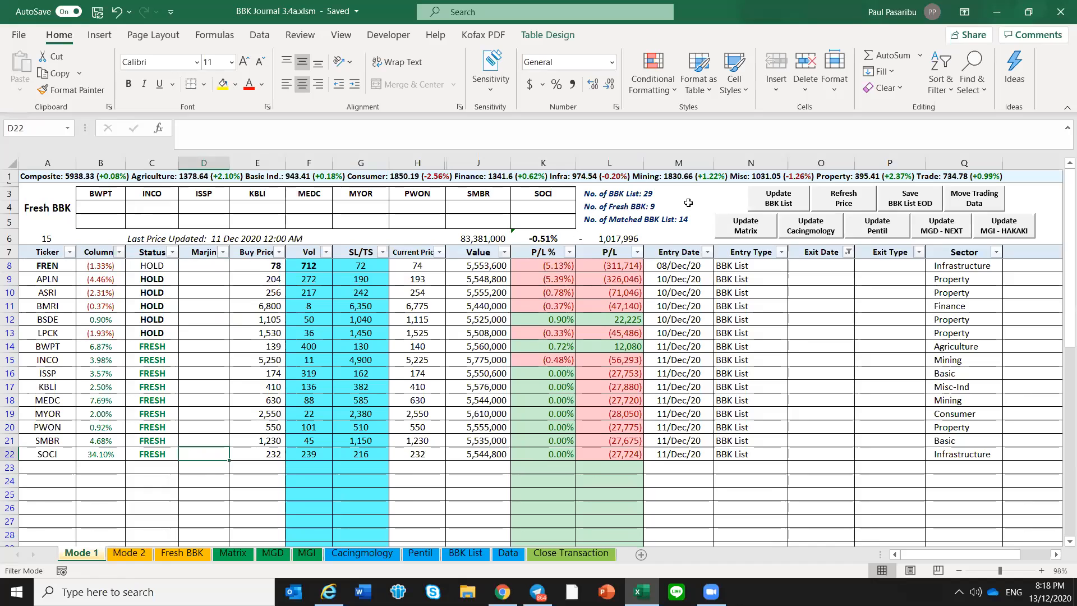
Save the journal workbook
{"action": "key", "text": "ctrl+s"}
Check APLN's SL/TS formula and examine the Profit and SL/TS percentage table it uses on the Data sheet
{"action": "left_click", "coordinate": [365, 278]}
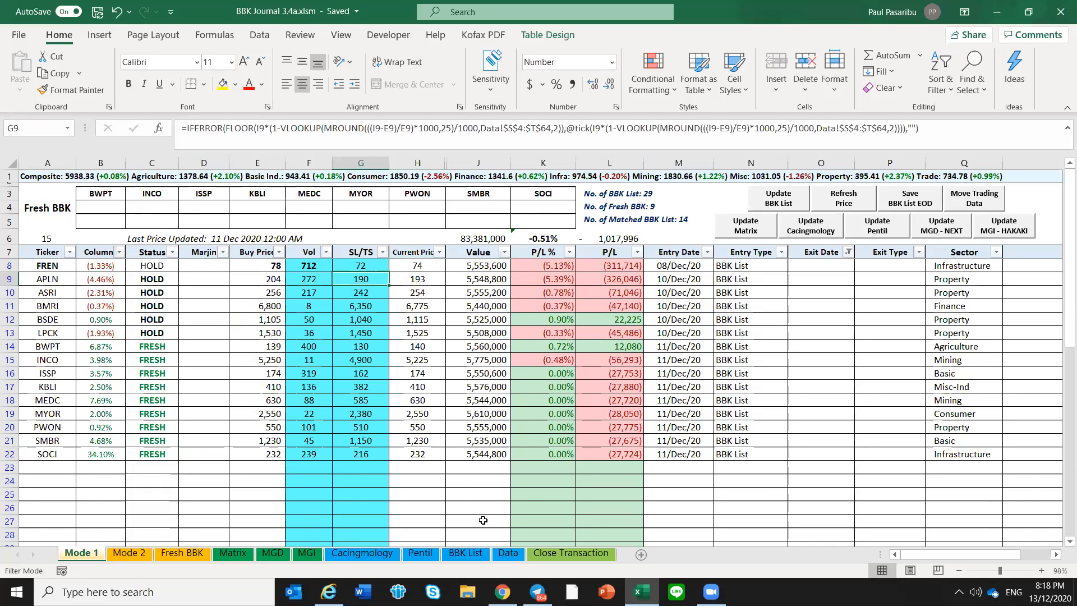
{"action": "left_click", "coordinate": [507, 554]}
{"action": "left_click_drag", "start_coordinate": [935, 555], "coordinate": [991, 551]}
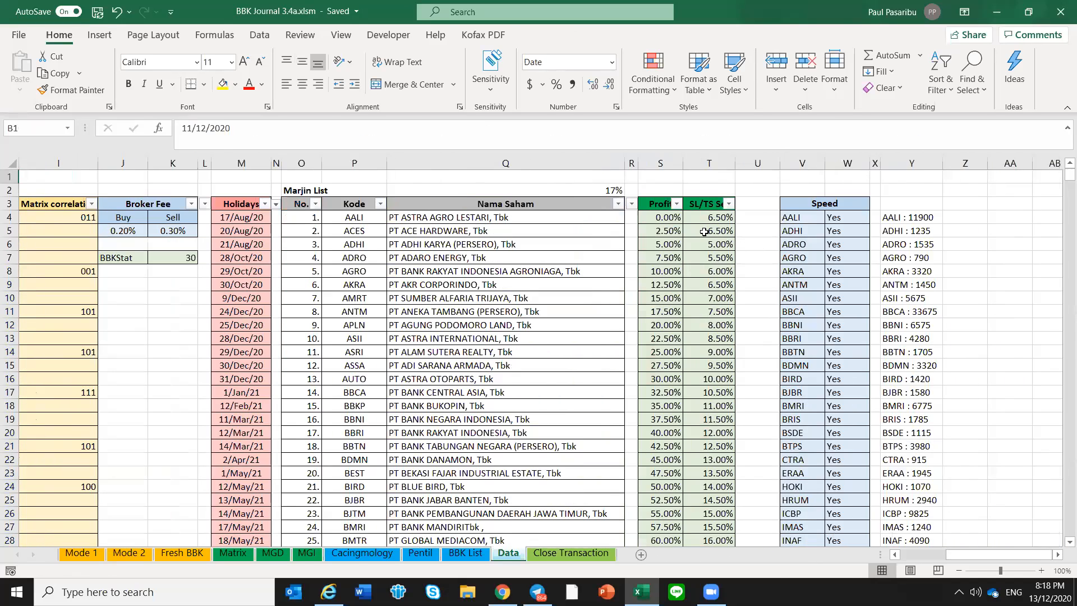
Examine the Data sheet's Profit and SL/TS percentage pairs, including the rows for 0%, 5% and 20% profit
{"action": "left_click", "coordinate": [704, 231]}
{"action": "left_click", "coordinate": [706, 256]}
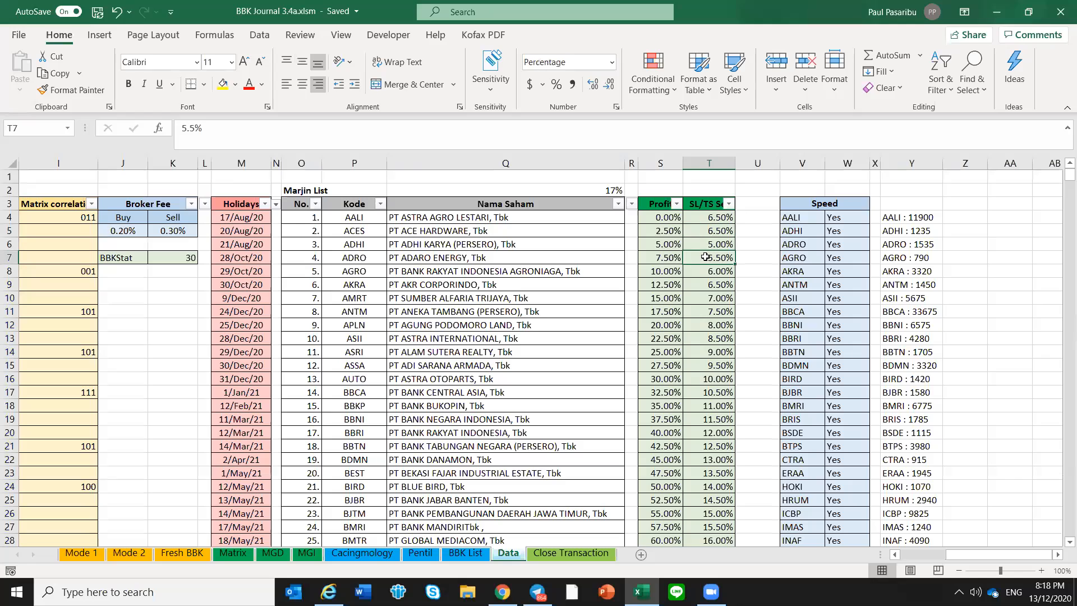
{"action": "left_click", "coordinate": [666, 216]}
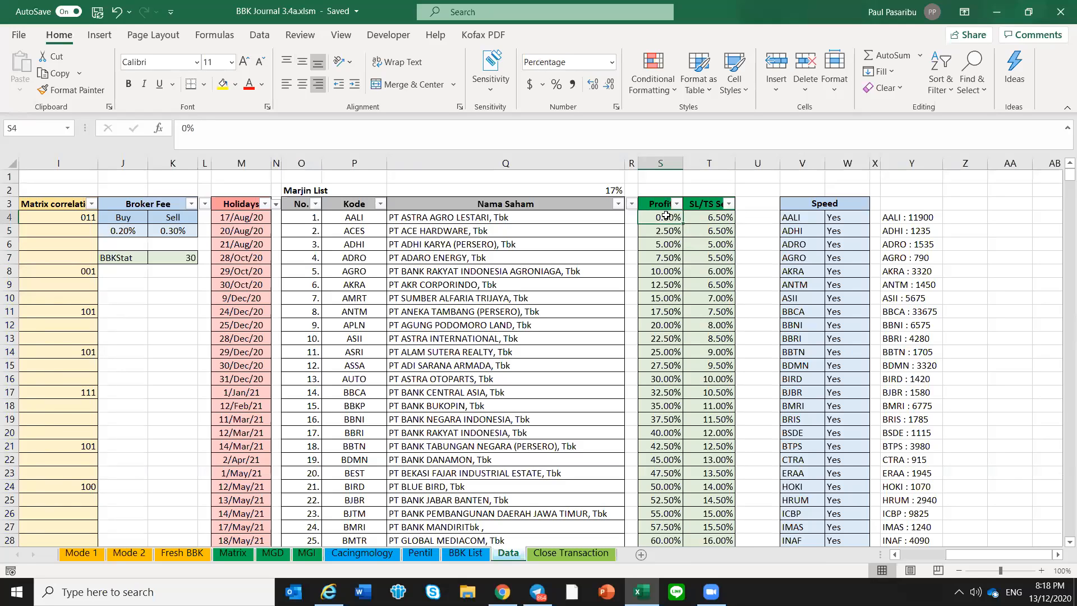
{"action": "left_click", "coordinate": [703, 221]}
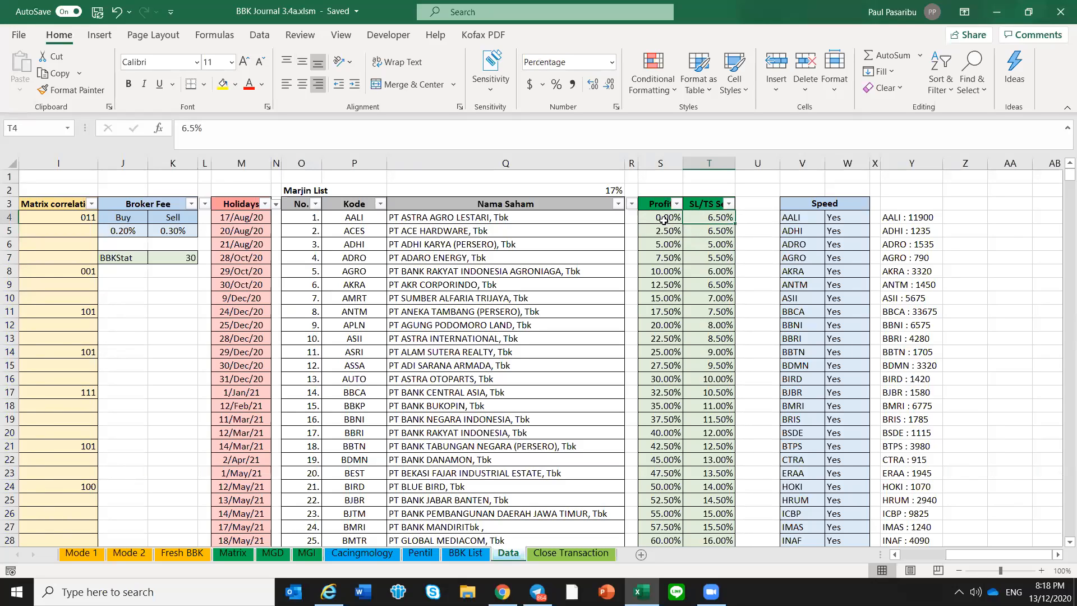
{"action": "left_click", "coordinate": [663, 244]}
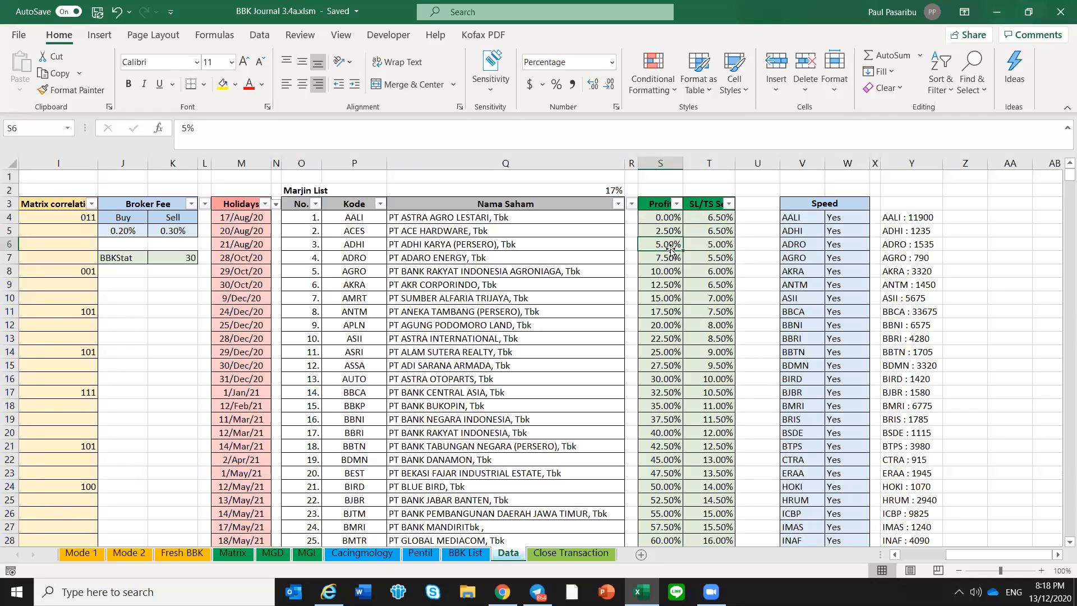
{"action": "left_click", "coordinate": [722, 244]}
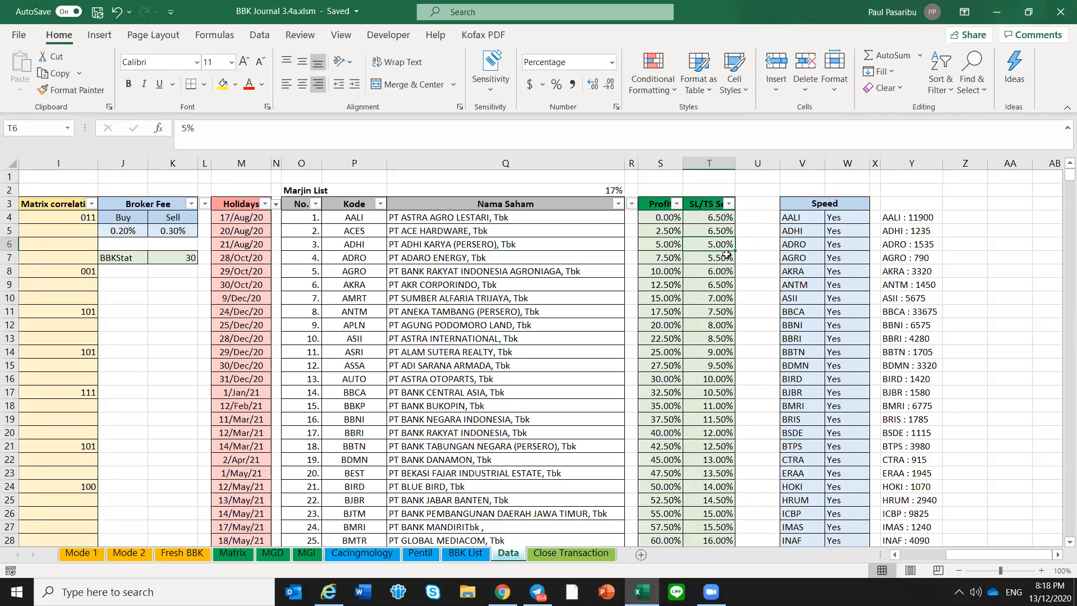
{"action": "left_click", "coordinate": [660, 326]}
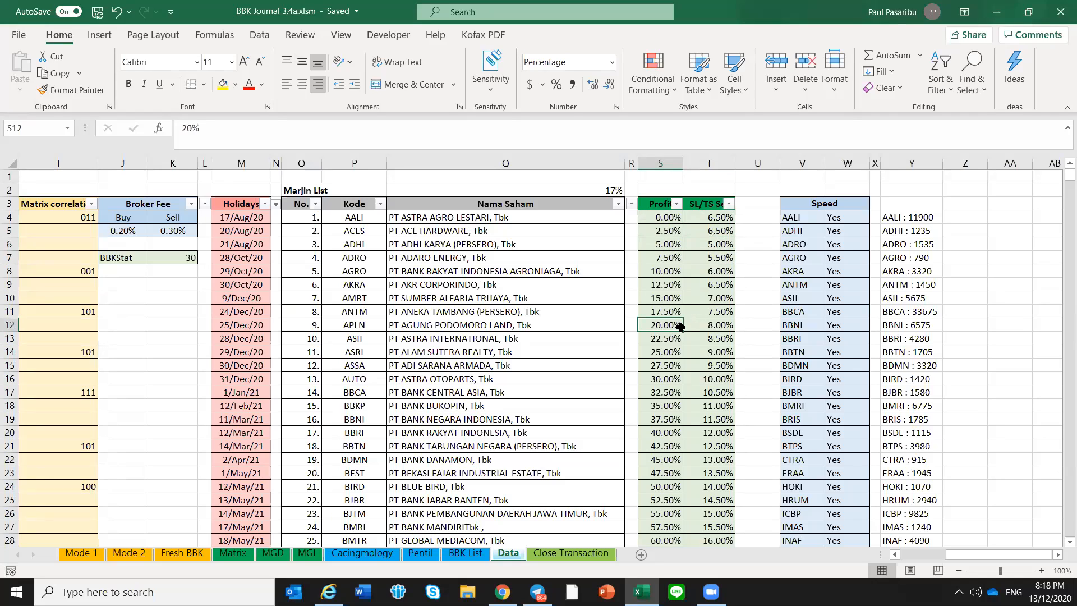
{"action": "left_click", "coordinate": [726, 327]}
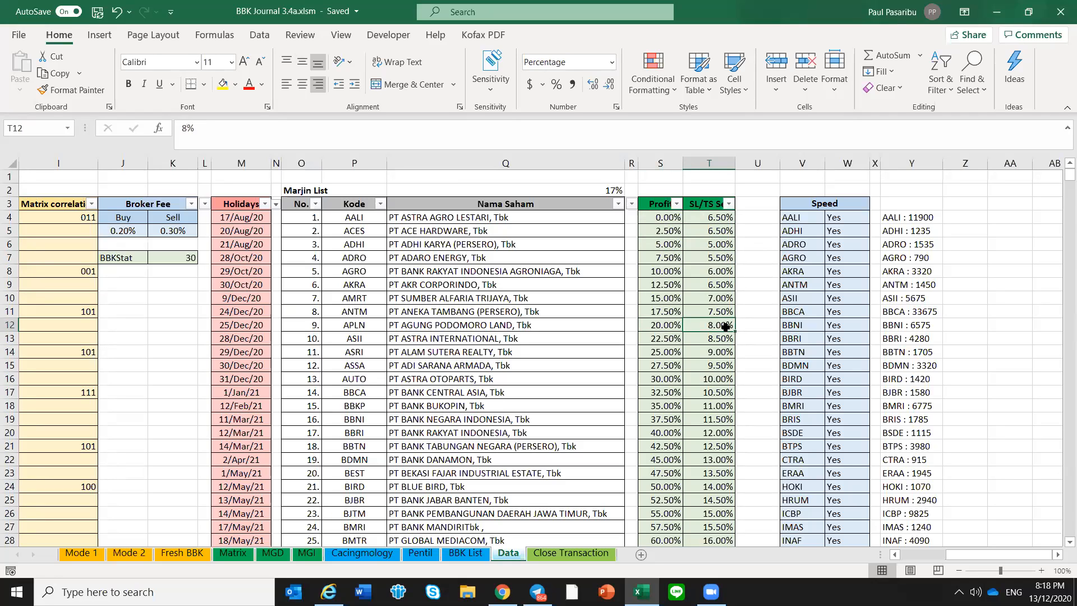
{"action": "scroll", "coordinate": [707, 419], "scroll_direction": "down", "scroll_amount": 1}
{"action": "scroll", "coordinate": [707, 419], "scroll_direction": "up", "scroll_amount": 1}
{"action": "left_click", "coordinate": [701, 425]}
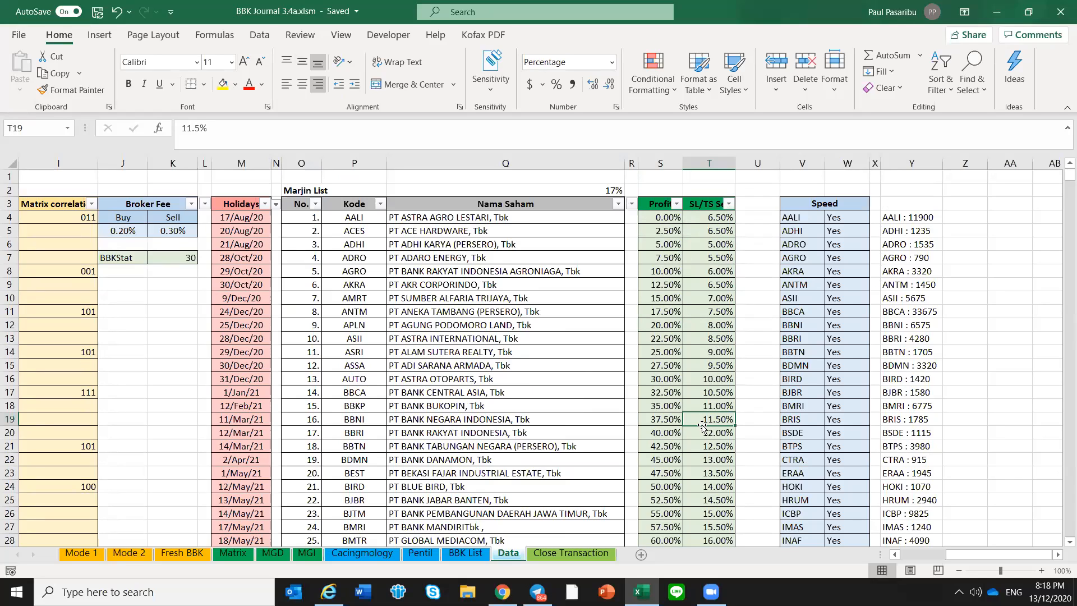
Set the SL/TS percentage for 0% profit to 0%
{"action": "left_click", "coordinate": [730, 219]}
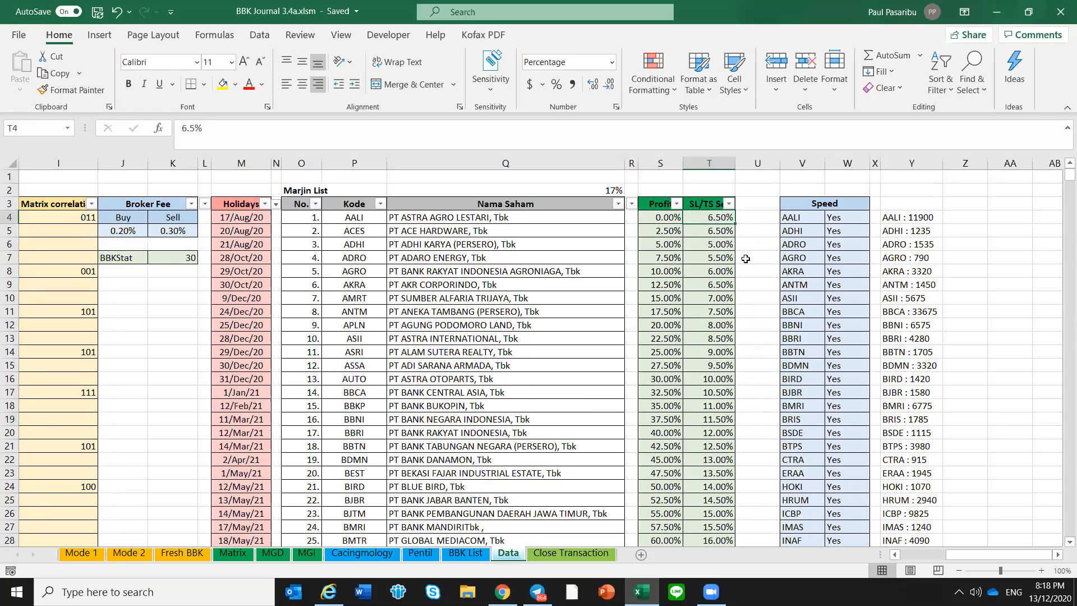
{"action": "type", "text": "0"}
{"action": "key", "text": "Return"}
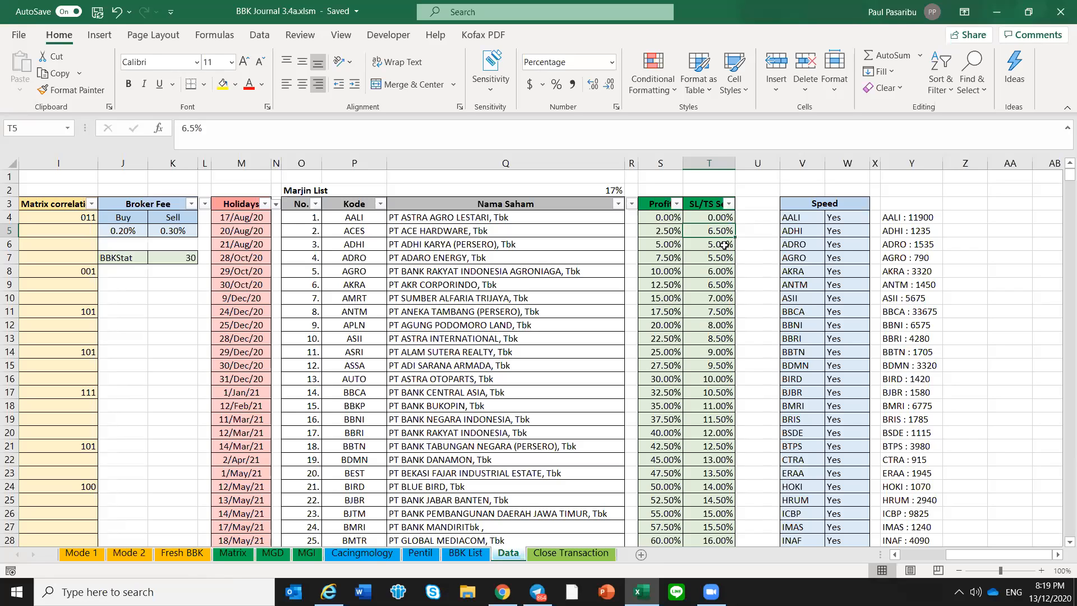
Return to Mode 1 and examine the SL/TS values of FREN and APLN, including FREN's full SL/TS formula
{"action": "left_click", "coordinate": [81, 553]}
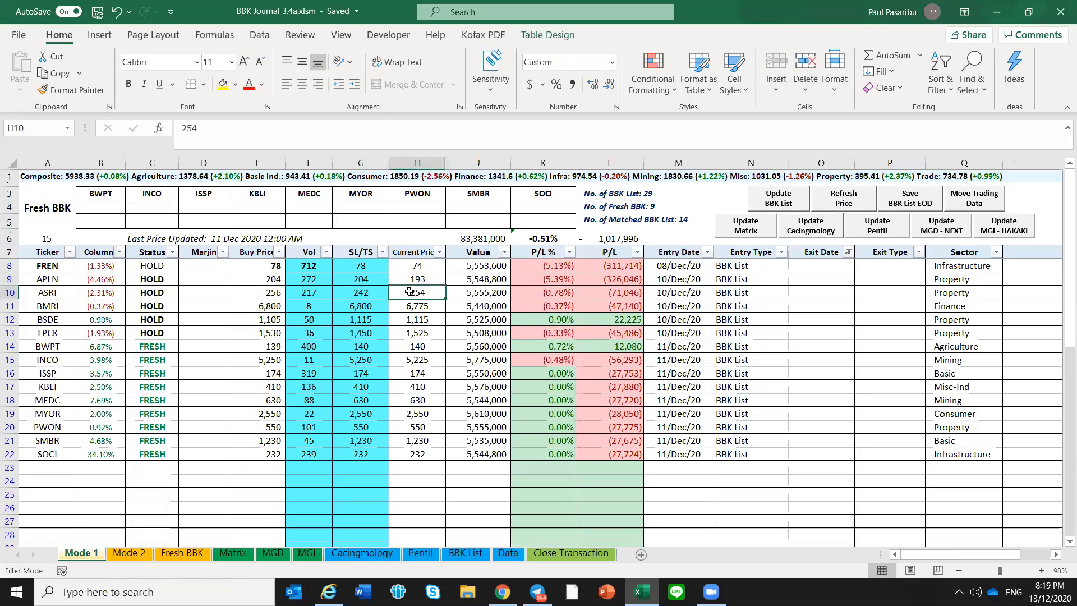
{"action": "left_click", "coordinate": [357, 269]}
{"action": "left_click", "coordinate": [260, 269]}
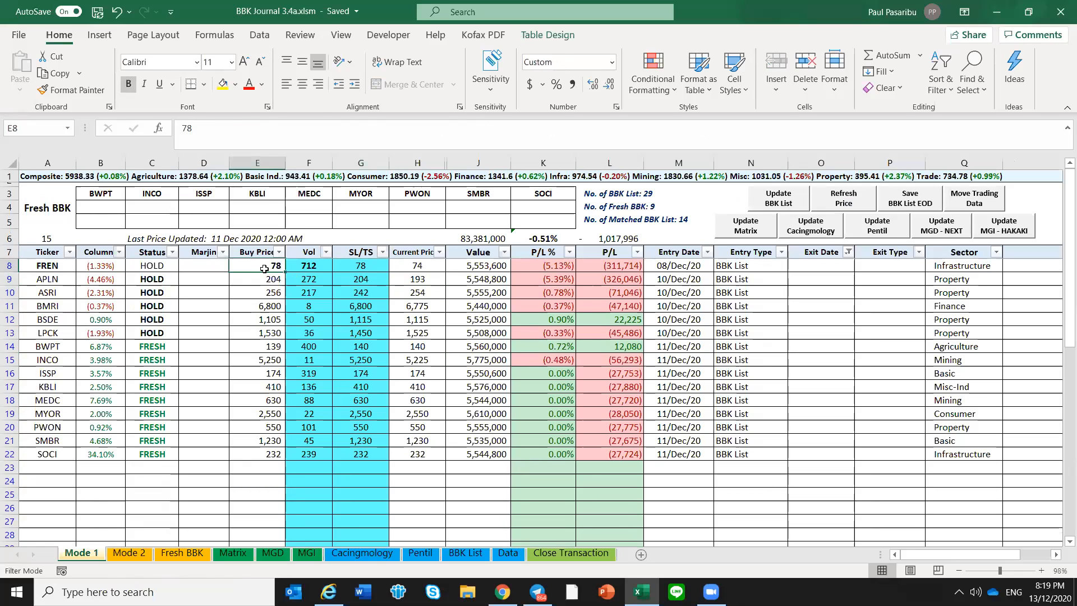
{"action": "left_click", "coordinate": [359, 265]}
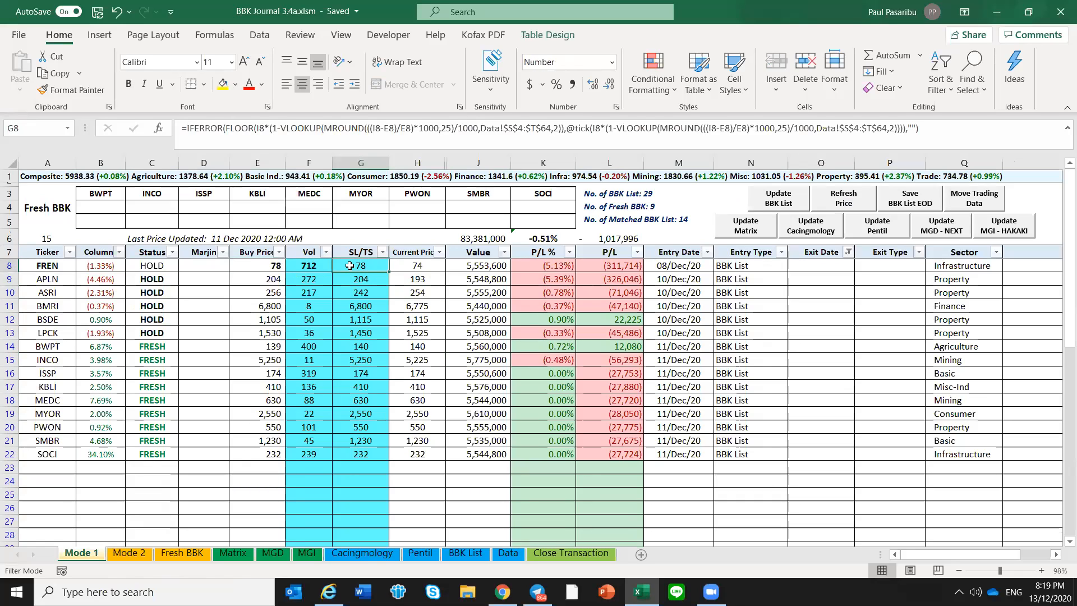
{"action": "left_click", "coordinate": [262, 270]}
{"action": "left_click", "coordinate": [360, 266]}
{"action": "left_click", "coordinate": [360, 277]}
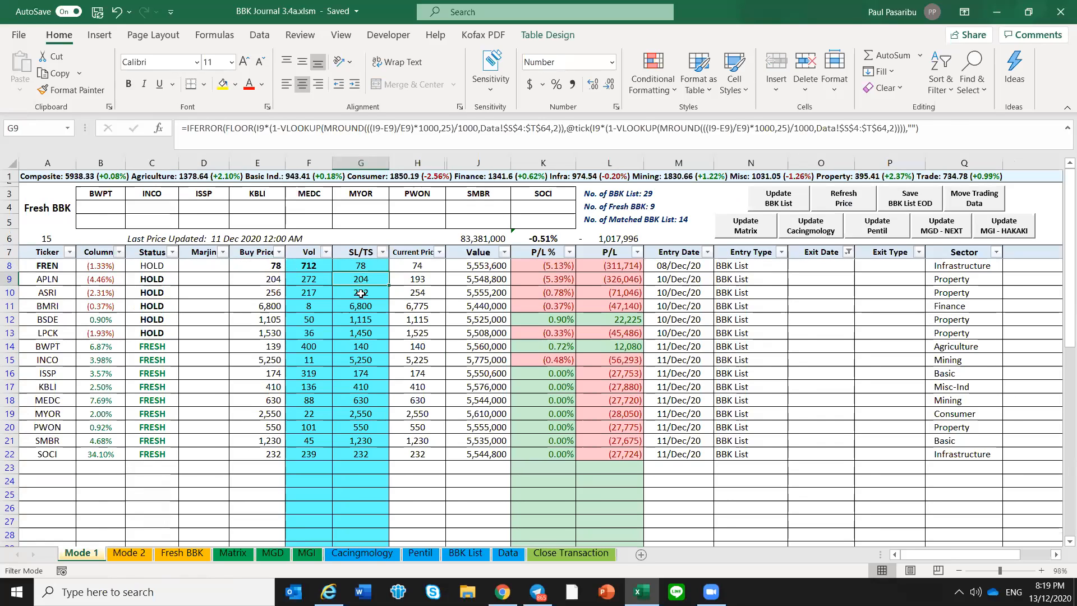
{"action": "left_click", "coordinate": [359, 266]}
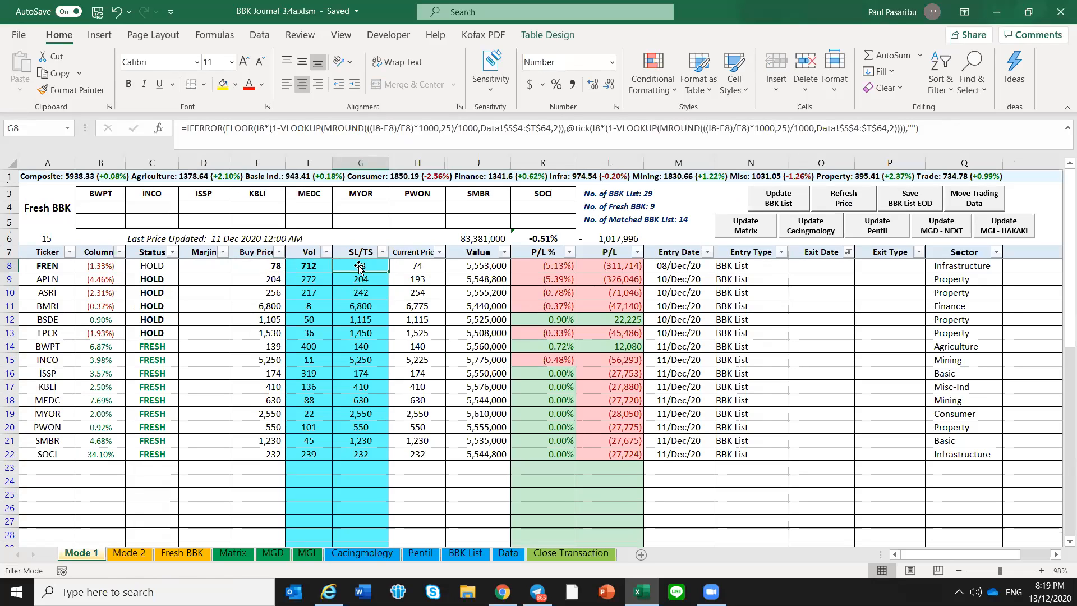
{"action": "left_click_drag", "start_coordinate": [205, 128], "coordinate": [977, 122]}
{"action": "left_click", "coordinate": [977, 122]}
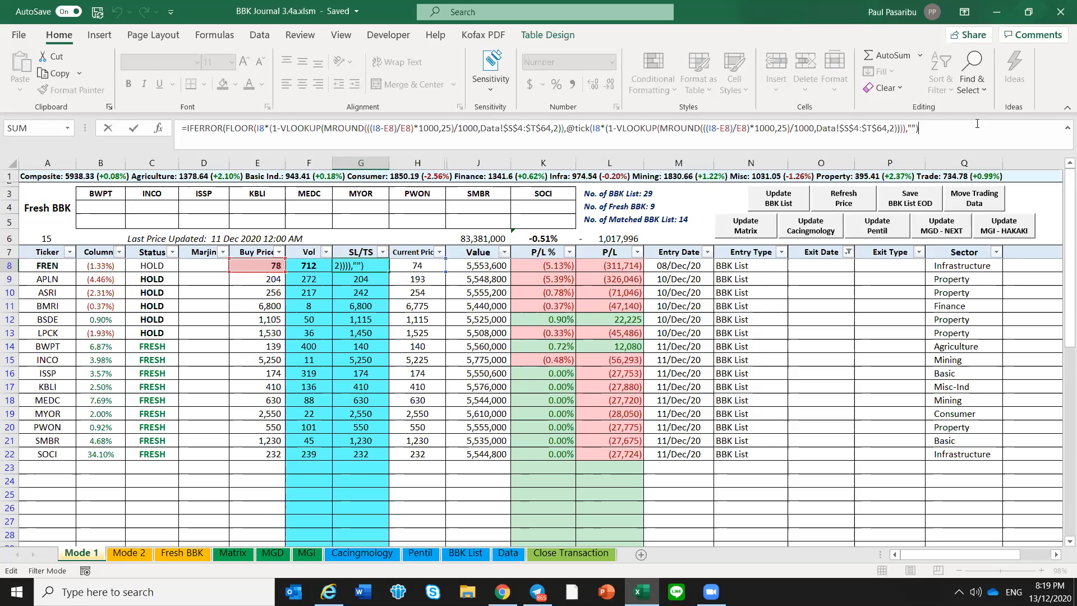
{"action": "key", "text": "Escape"}
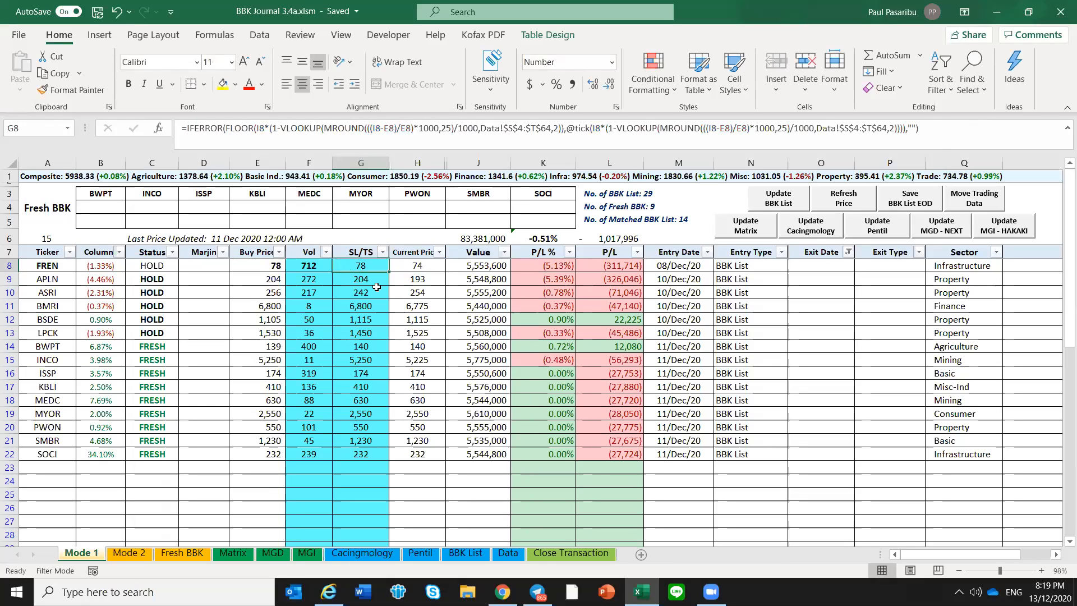
Compare FREN's buy price with its SL/TS level
{"action": "left_click", "coordinate": [260, 268]}
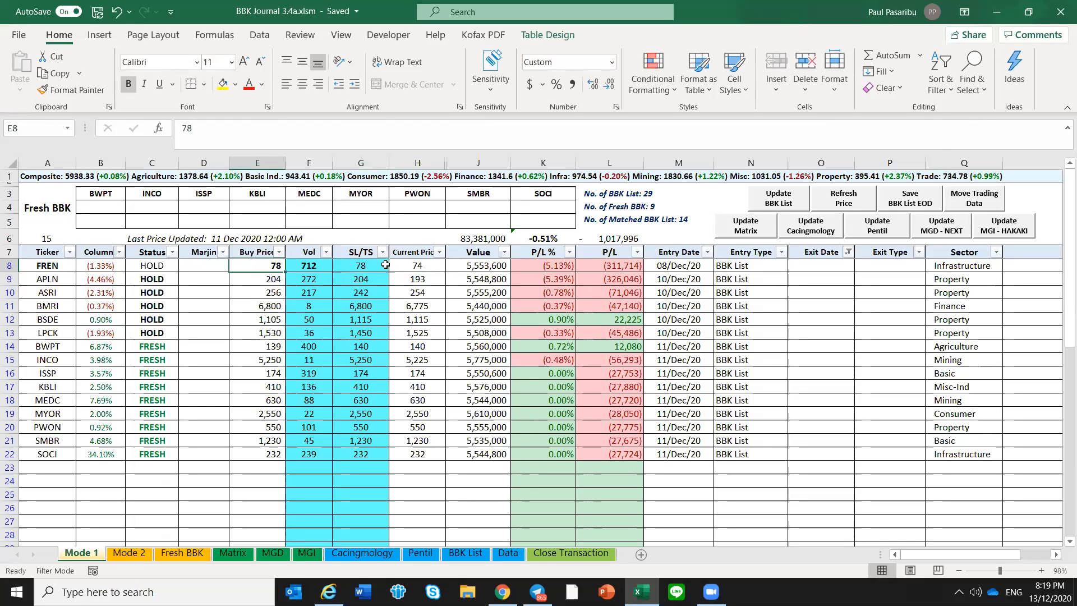
{"action": "left_click", "coordinate": [273, 481]}
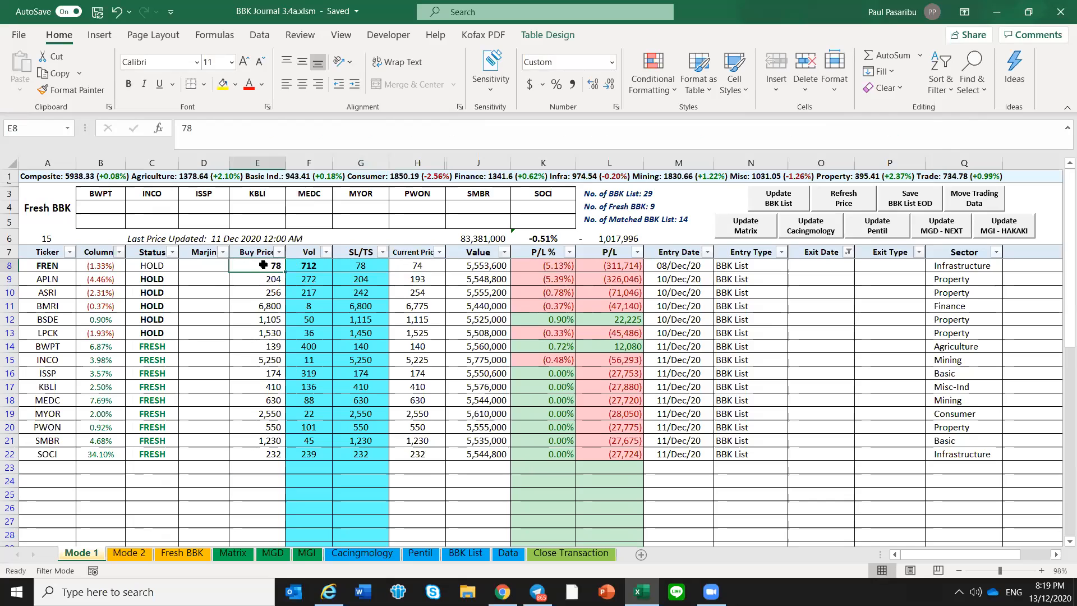
{"action": "left_click", "coordinate": [260, 470], "text": "shift"}
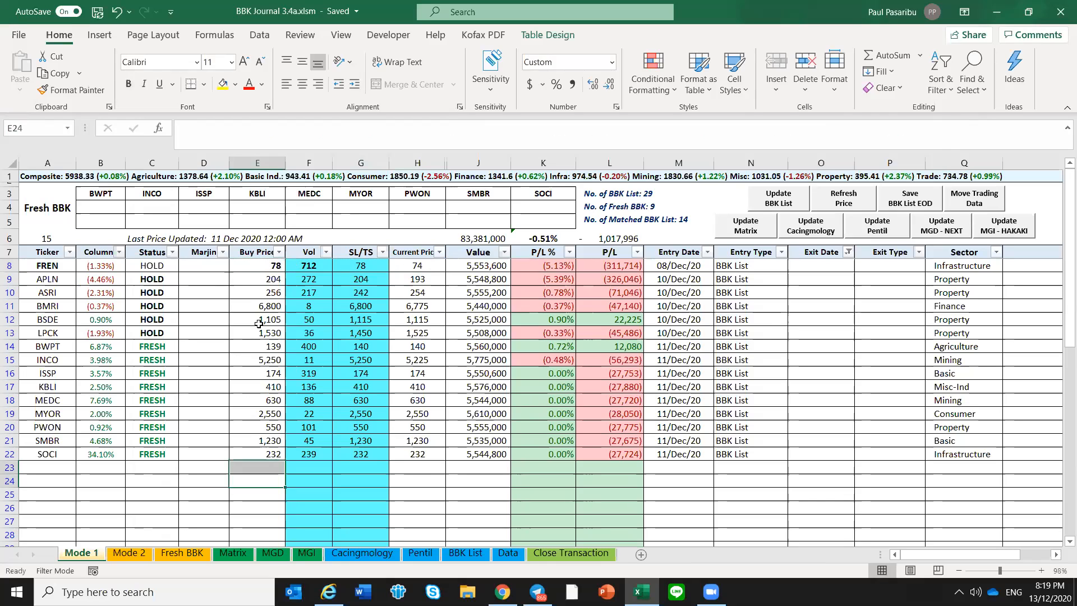
{"action": "left_click", "coordinate": [256, 270]}
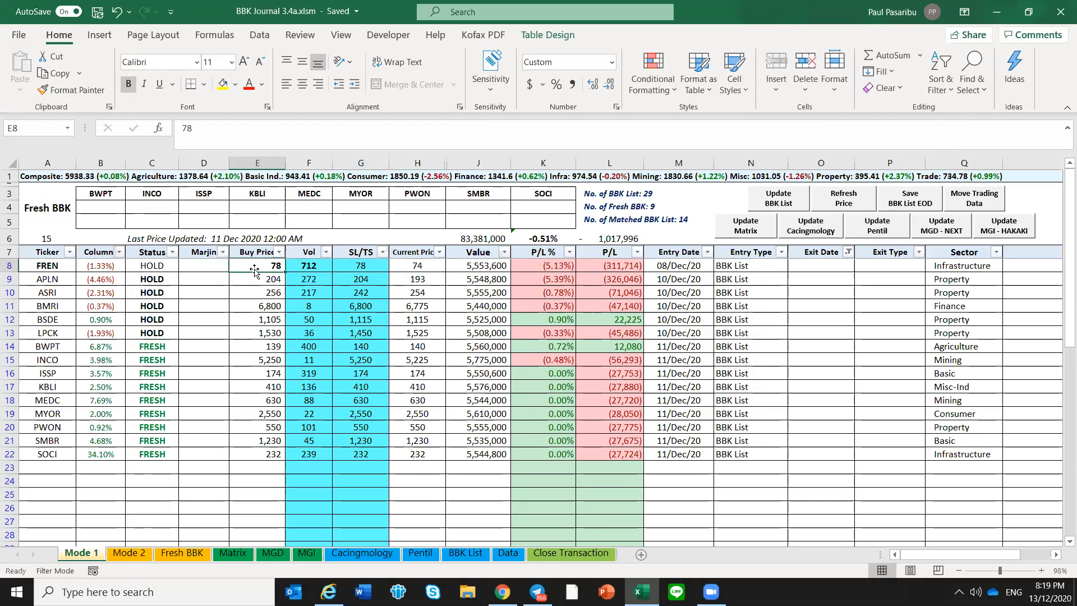
{"action": "left_click", "coordinate": [355, 262]}
{"action": "left_click", "coordinate": [267, 268]}
{"action": "left_click", "coordinate": [376, 263]}
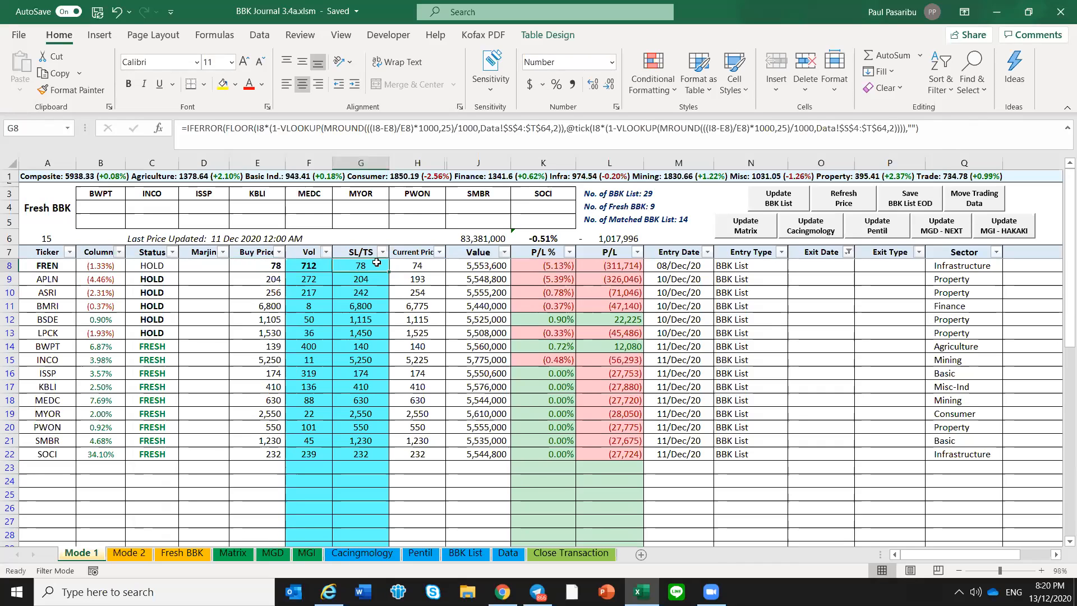
Set the SL/TS percentage for 0% profit to 6.5% on the Data sheet and recheck the SL/TS levels on Mode 1
{"action": "left_click", "coordinate": [718, 218]}
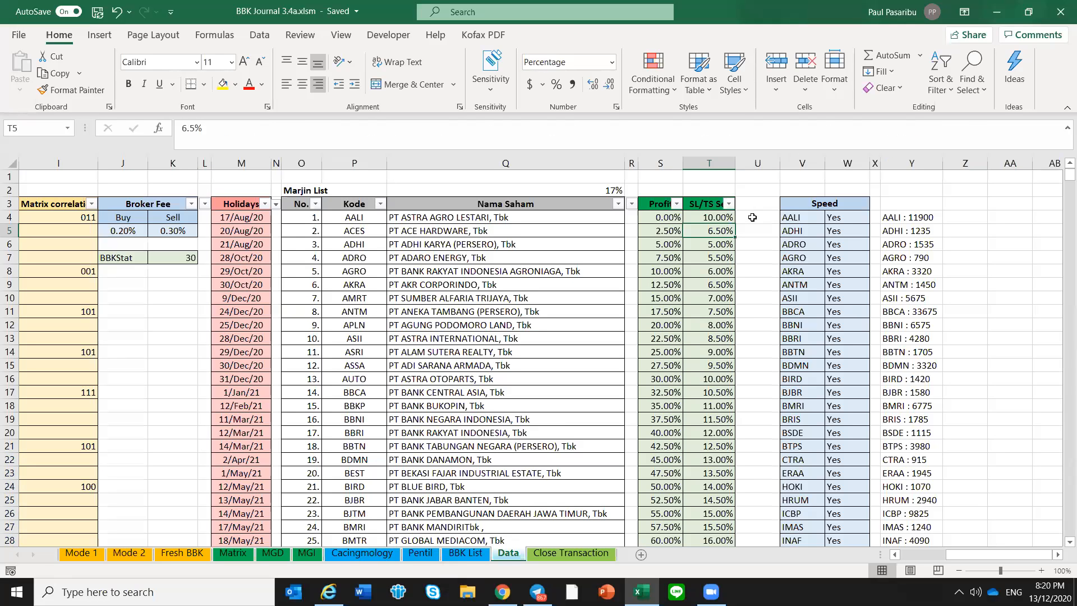
{"action": "key", "text": "Up"}
{"action": "type", "text": "6%"}
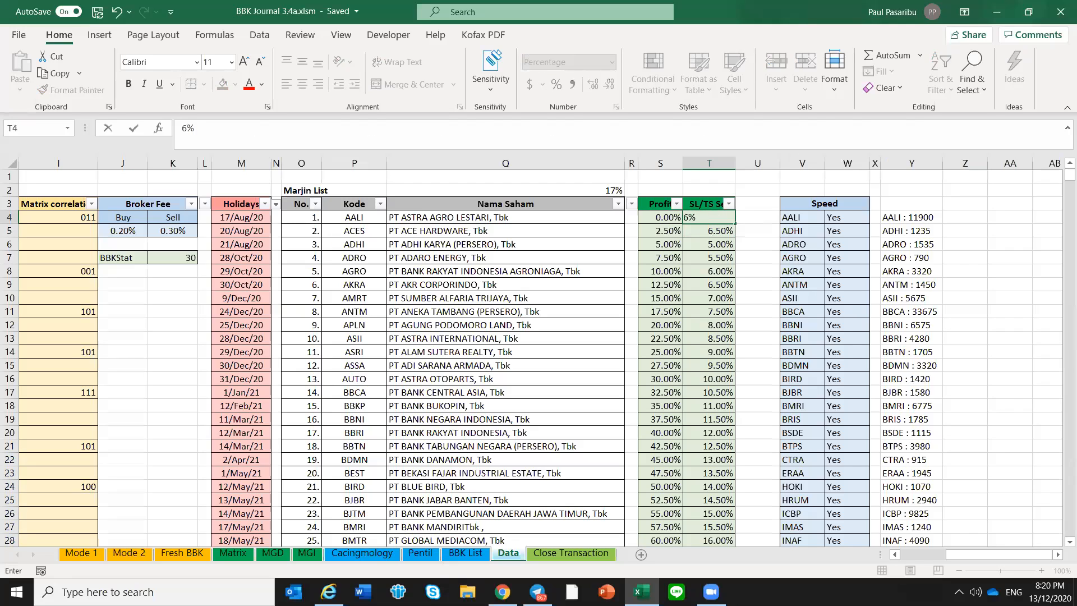
{"action": "type", "text": ".5"}
{"action": "key", "text": "Return"}
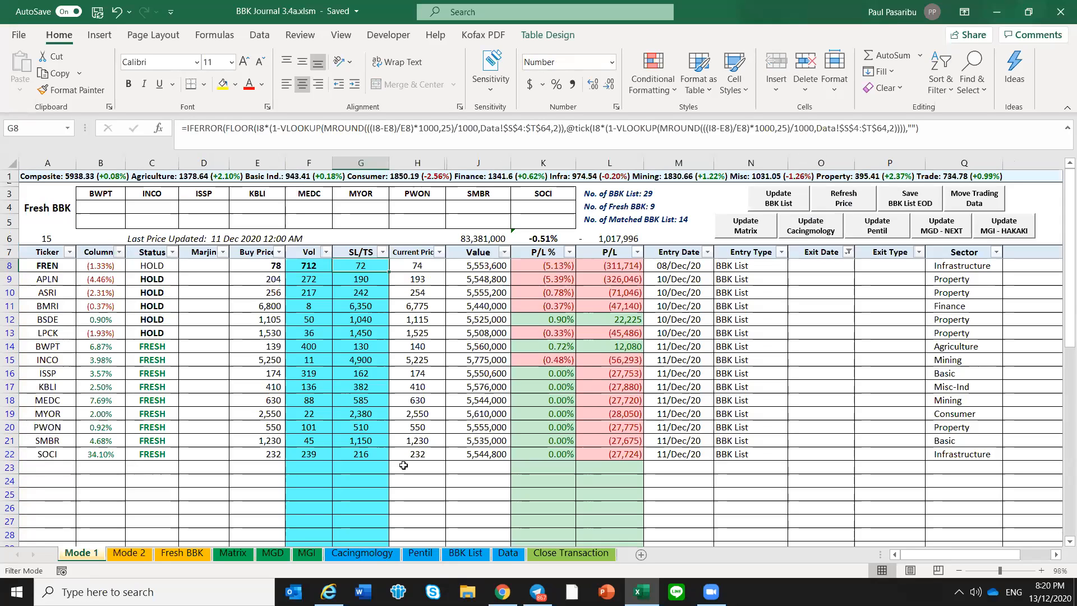
{"action": "left_click", "coordinate": [506, 552]}
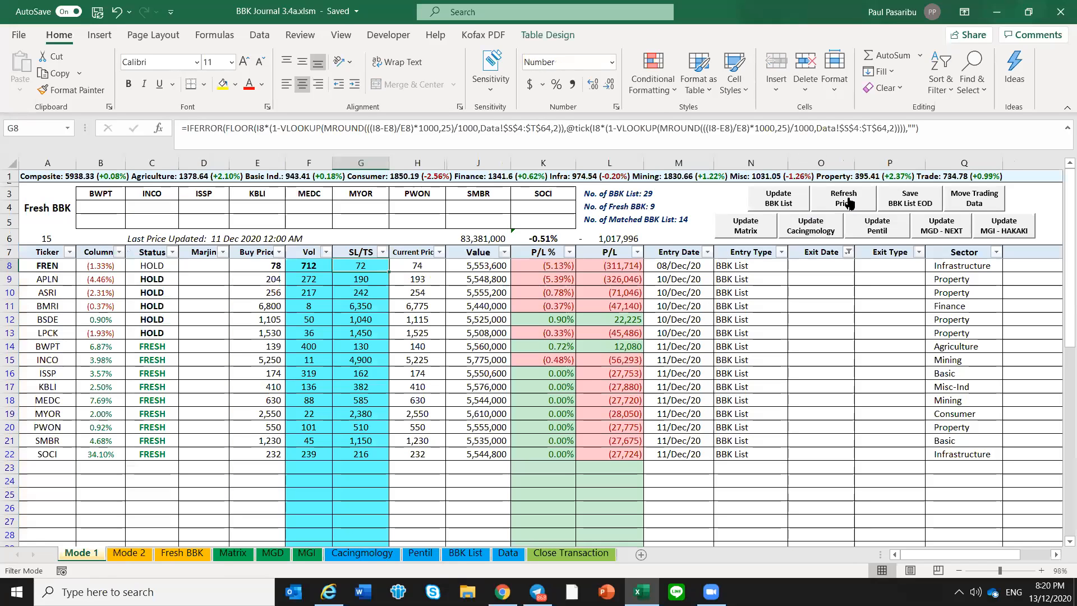
Refresh the prices and check the Current Price values from FREN through SOCI
{"action": "left_click", "coordinate": [847, 205]}
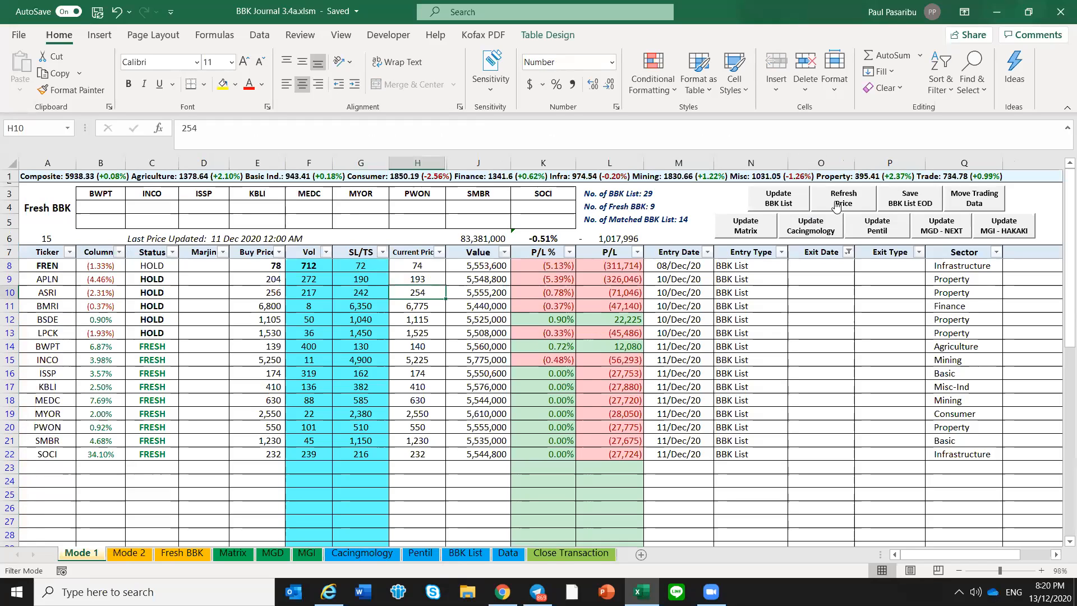
{"action": "left_click_drag", "start_coordinate": [407, 266], "coordinate": [419, 455]}
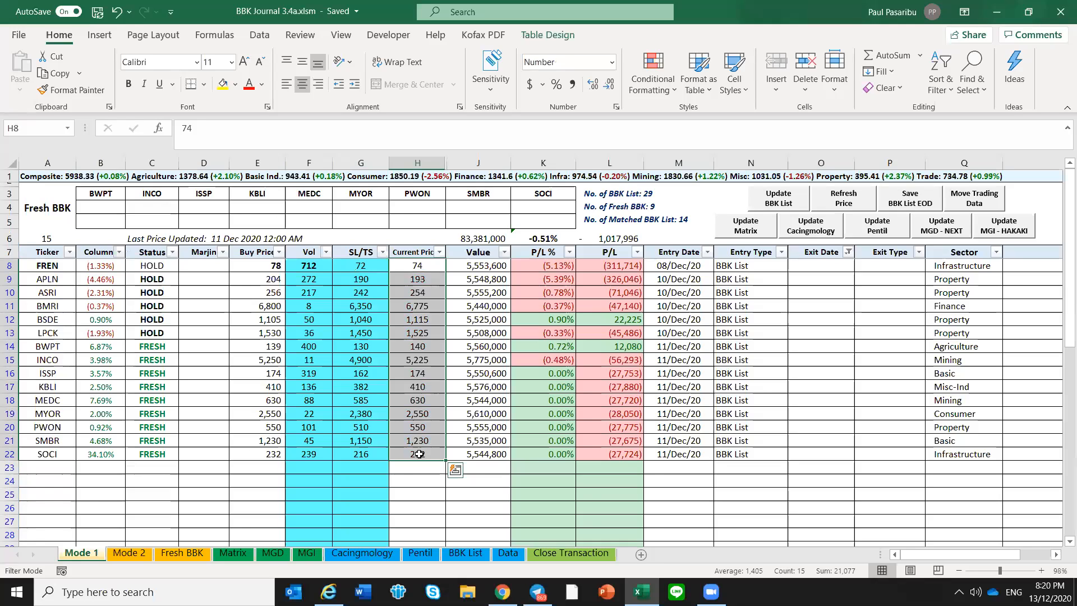
{"action": "left_click", "coordinate": [418, 263]}
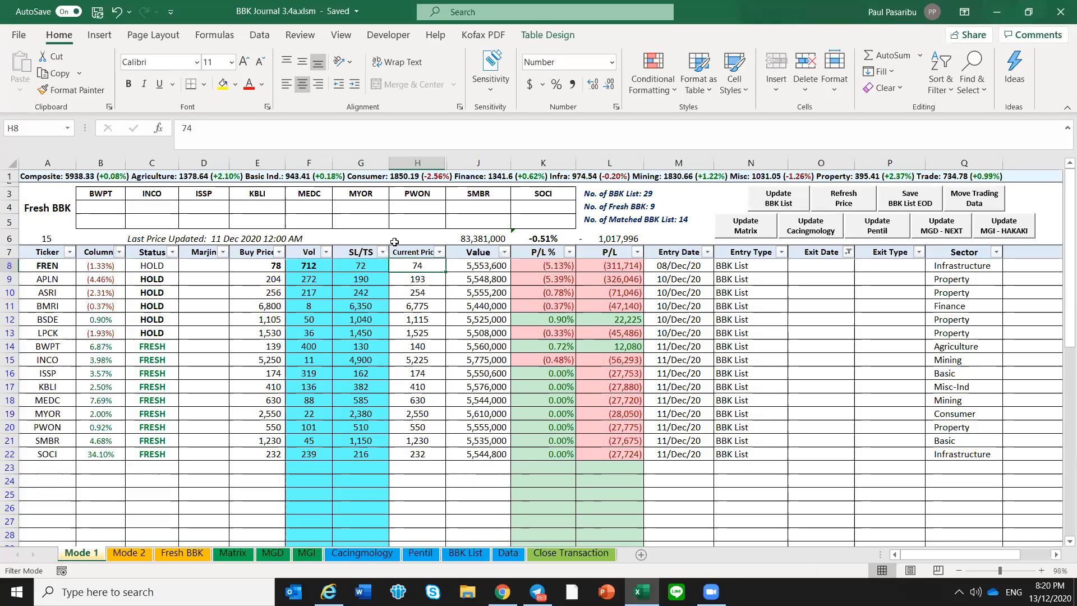
{"action": "left_click", "coordinate": [423, 281]}
{"action": "left_click", "coordinate": [425, 267]}
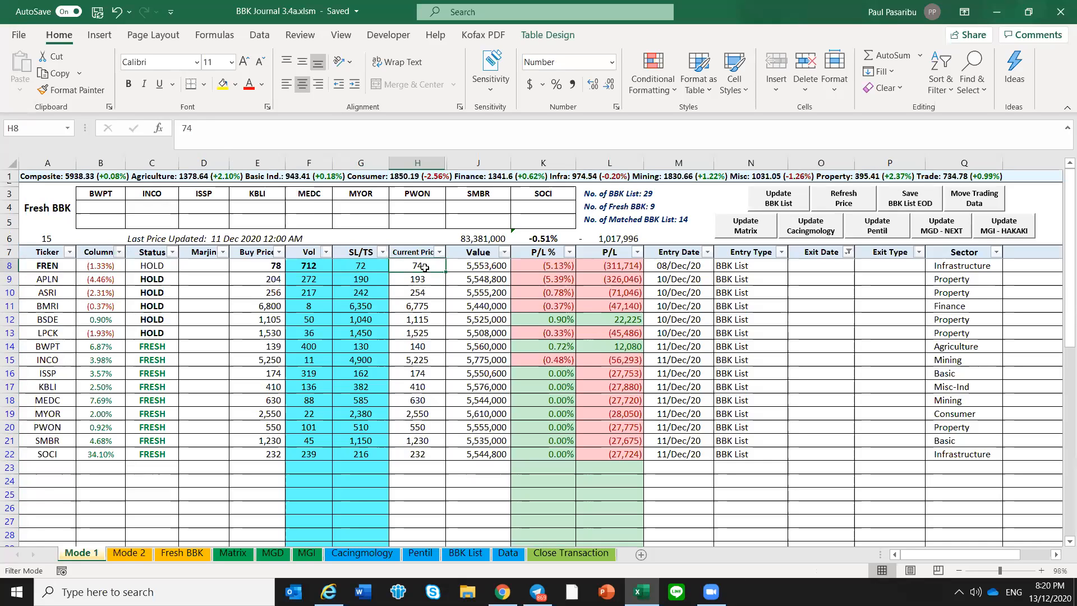
Check FREN's exit date cell, then review the current prices and Status values of the open positions
{"action": "left_click", "coordinate": [835, 266]}
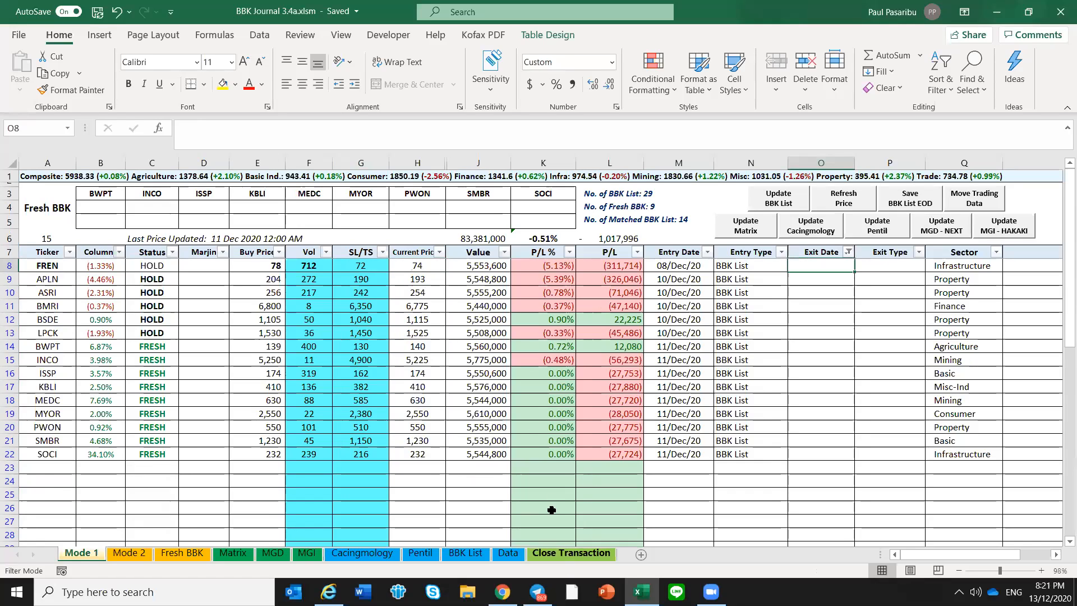
{"action": "left_click", "coordinate": [505, 357]}
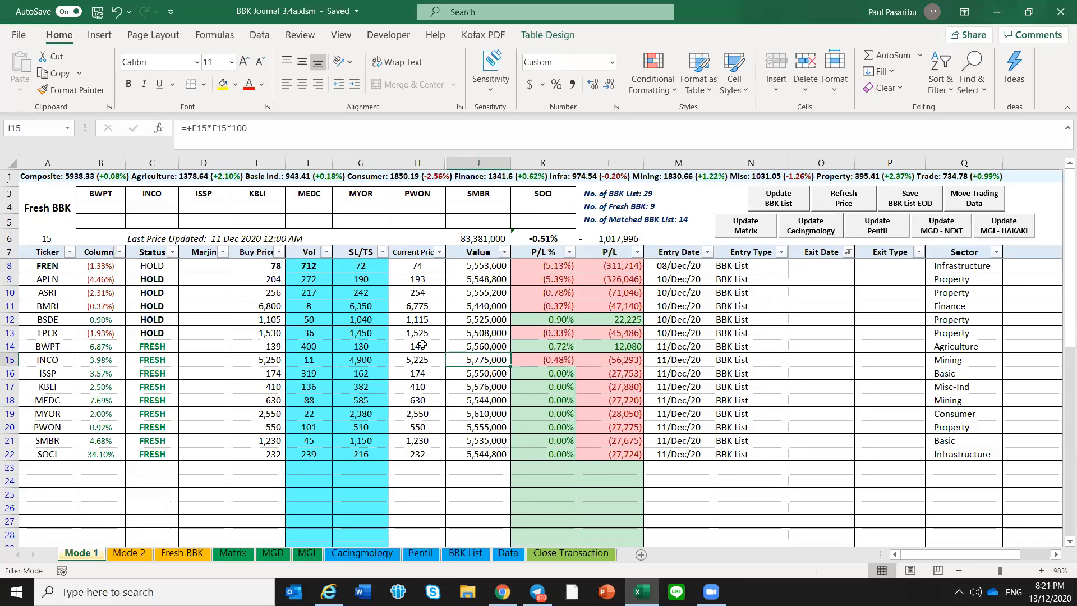
{"action": "left_click_drag", "start_coordinate": [436, 282], "coordinate": [437, 287]}
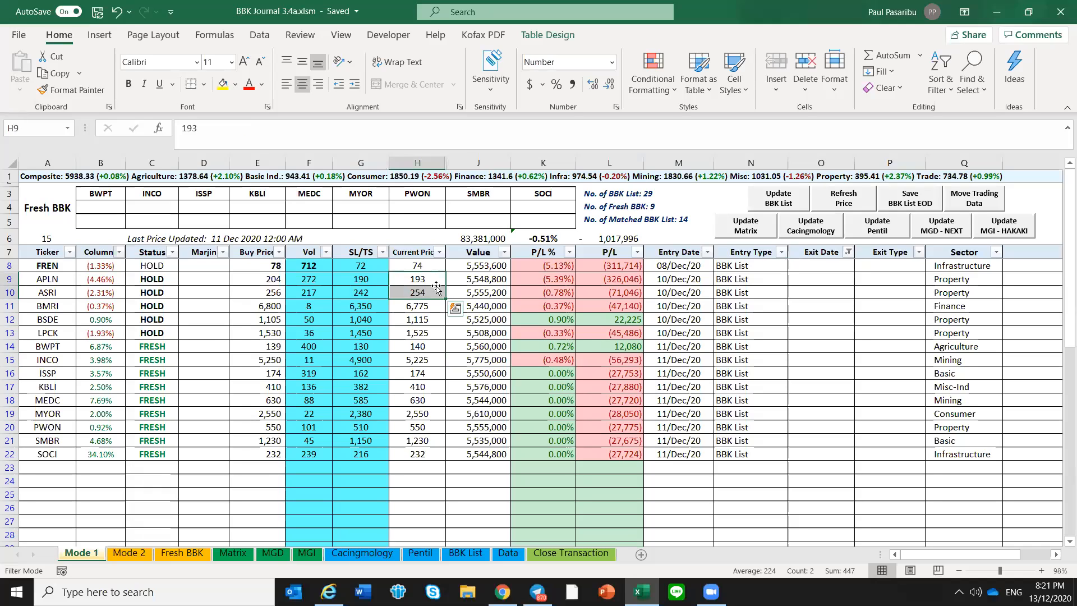
{"action": "left_click_drag", "start_coordinate": [147, 266], "coordinate": [159, 452]}
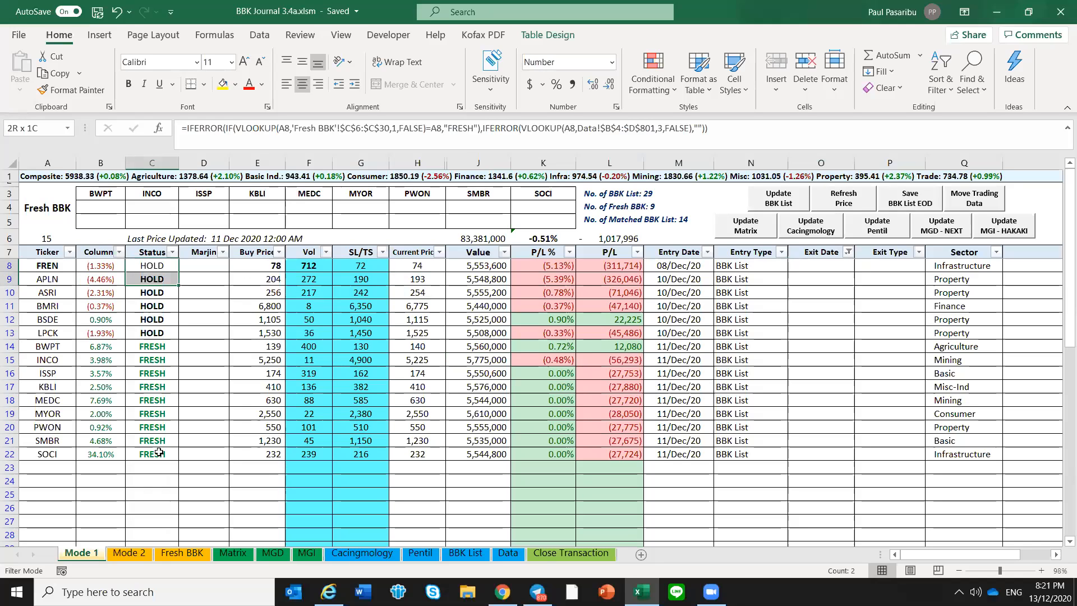
{"action": "left_click", "coordinate": [209, 365]}
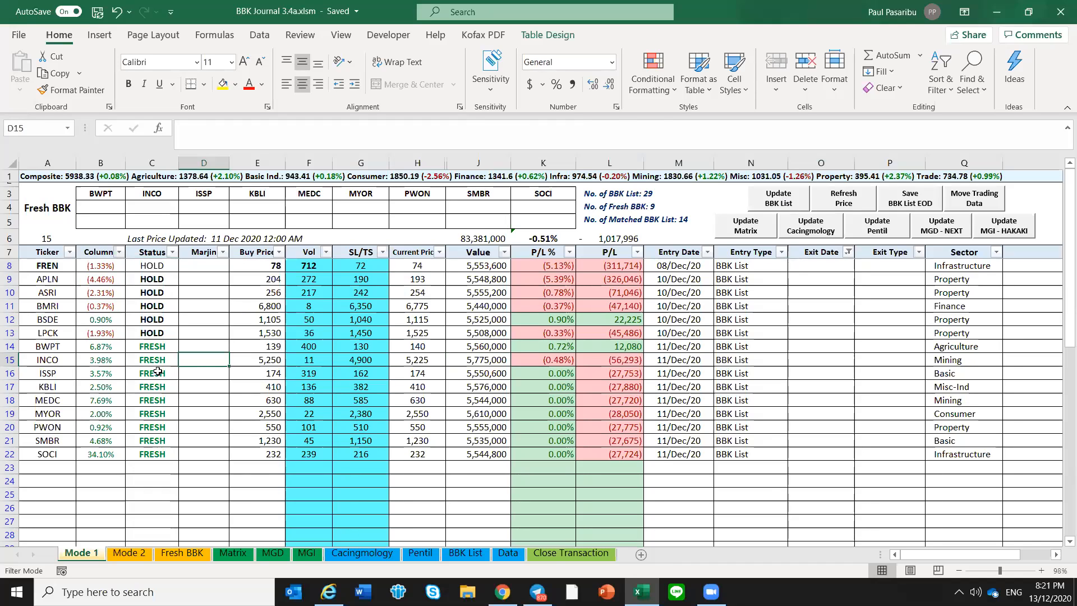
Review the FRESH Status values and tickers from BWPT through SOCI on the Mode 1 sheet
{"action": "left_click_drag", "start_coordinate": [152, 347], "coordinate": [155, 454]}
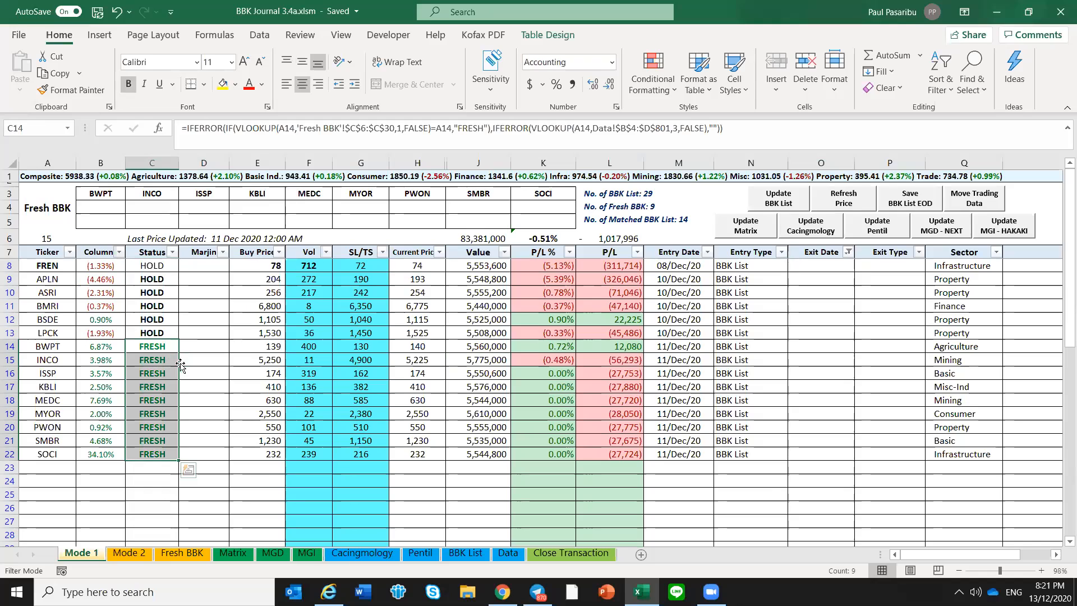
{"action": "left_click", "coordinate": [188, 345]}
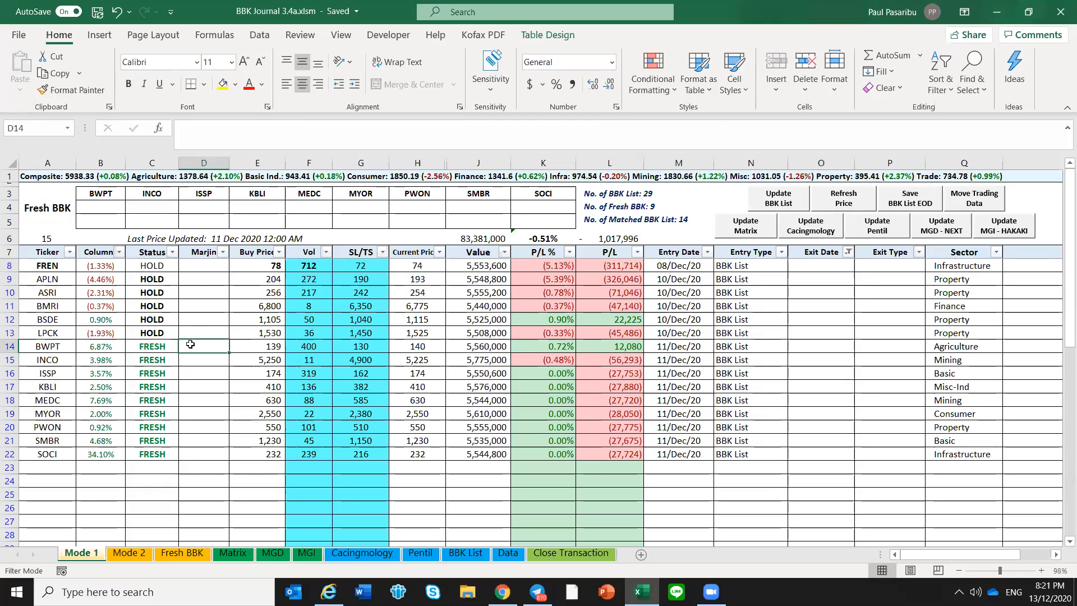
{"action": "left_click_drag", "start_coordinate": [53, 347], "coordinate": [49, 447]}
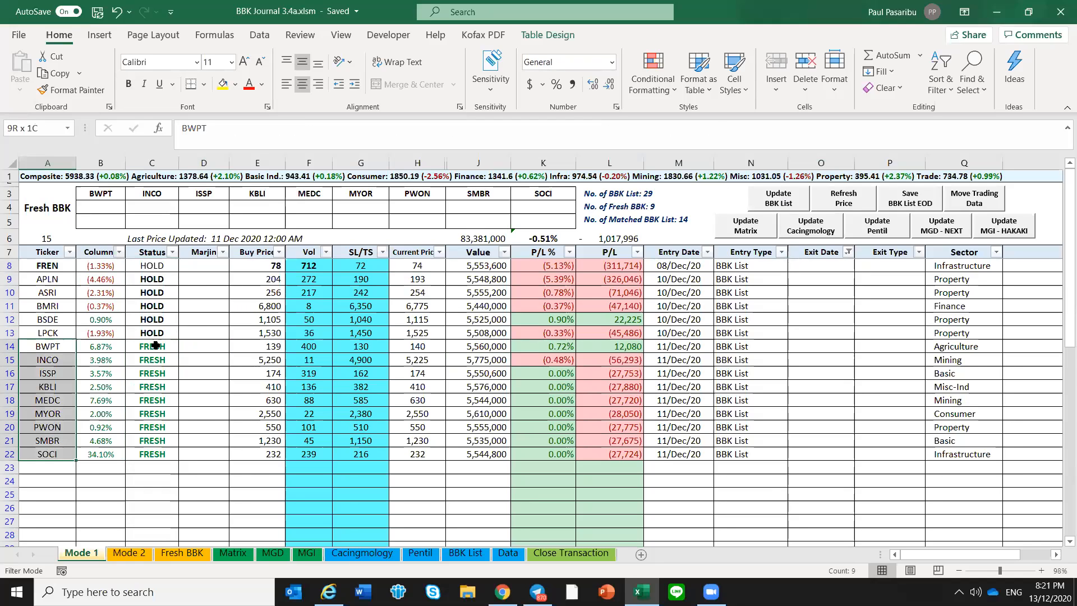
{"action": "left_click", "coordinate": [153, 345]}
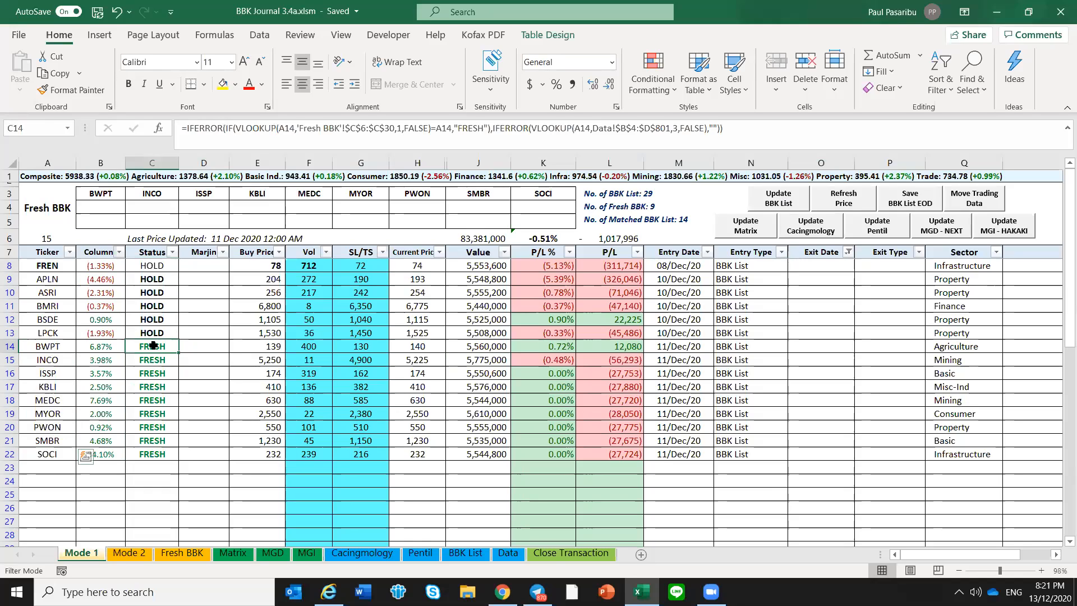
{"action": "left_click", "coordinate": [157, 451], "text": "shift"}
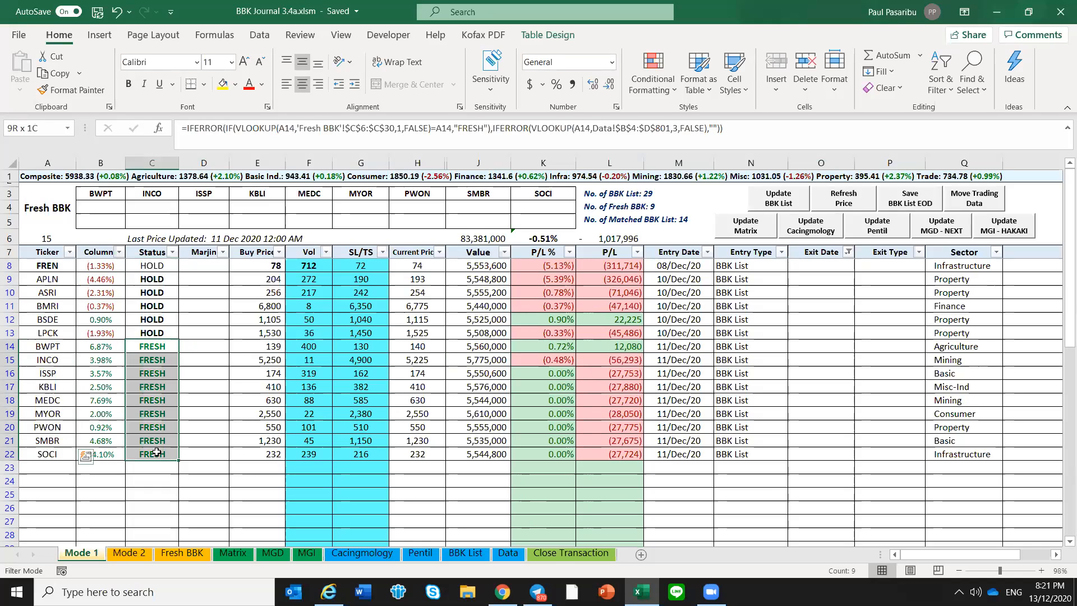
Compare the HOLD Status values from FREN through LPCK with the FRESH ones below them
{"action": "left_click", "coordinate": [168, 331]}
{"action": "left_click", "coordinate": [168, 266], "text": "shift"}
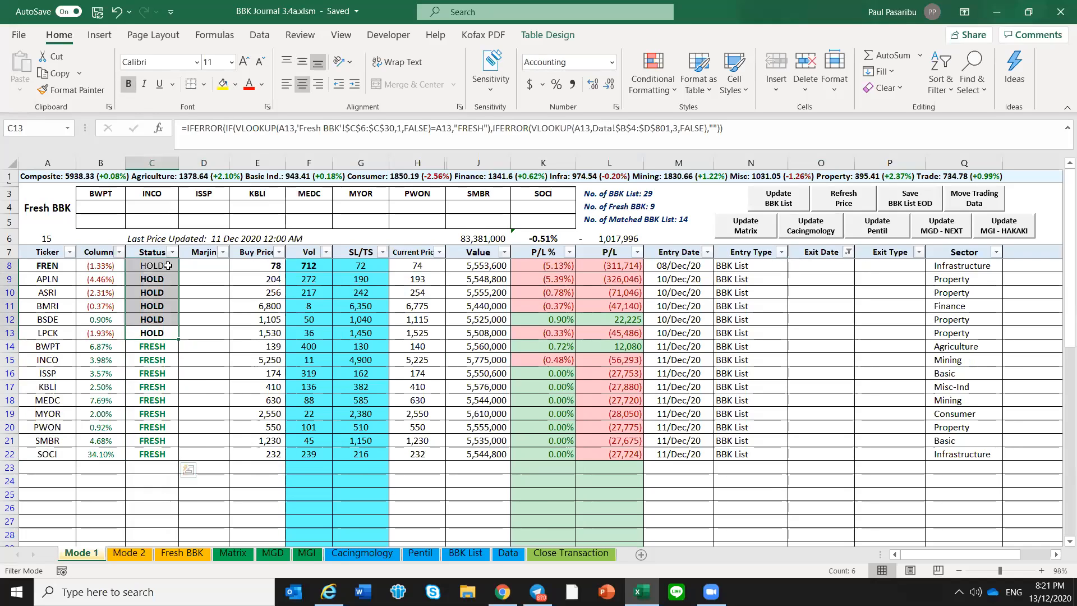
{"action": "left_click", "coordinate": [205, 274]}
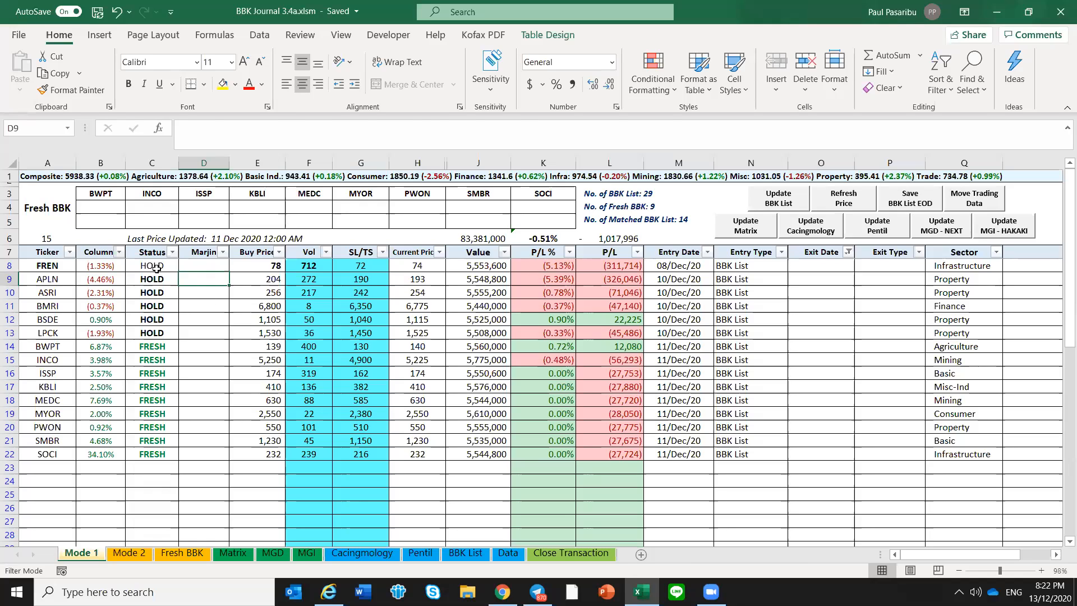
{"action": "left_click", "coordinate": [156, 268]}
{"action": "left_click", "coordinate": [156, 335], "text": "shift"}
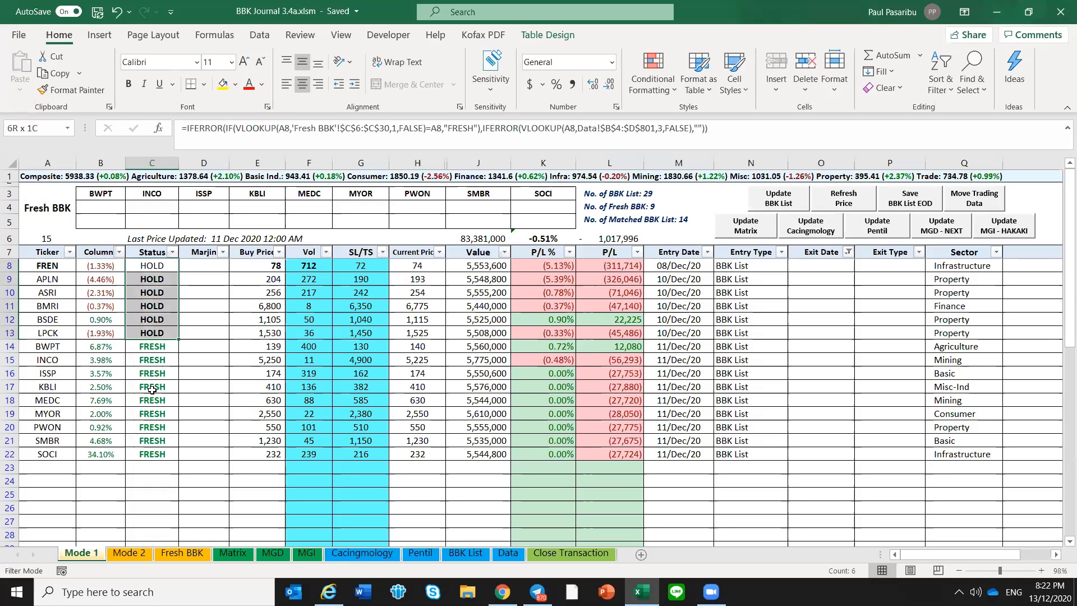
{"action": "left_click", "coordinate": [148, 441], "text": "shift"}
{"action": "left_click", "coordinate": [157, 310]}
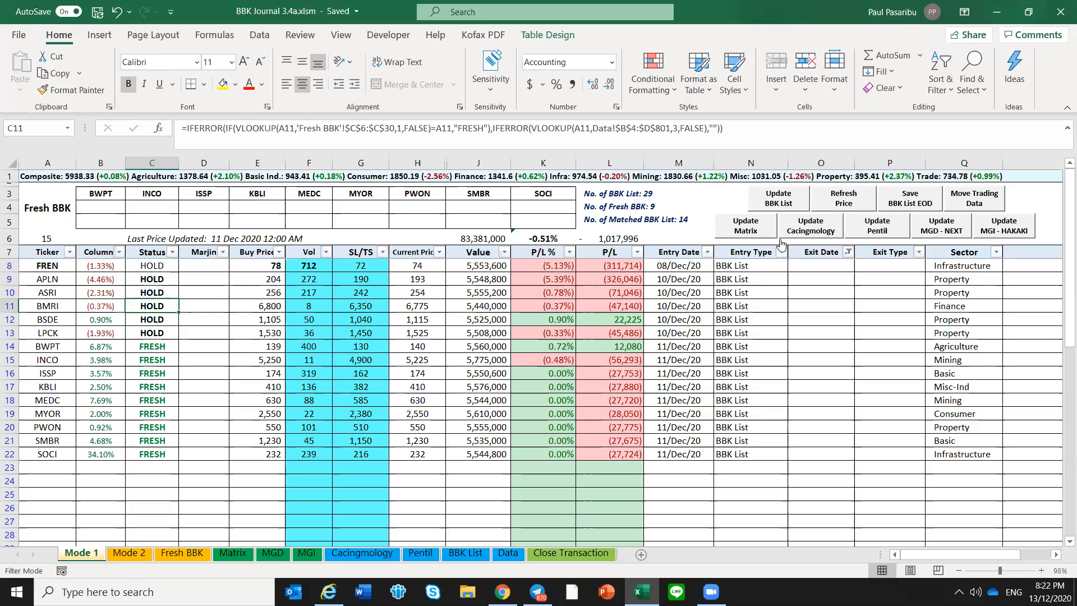
Try to update the BBK List from the Mode 1 sheet
{"action": "left_click", "coordinate": [780, 203]}
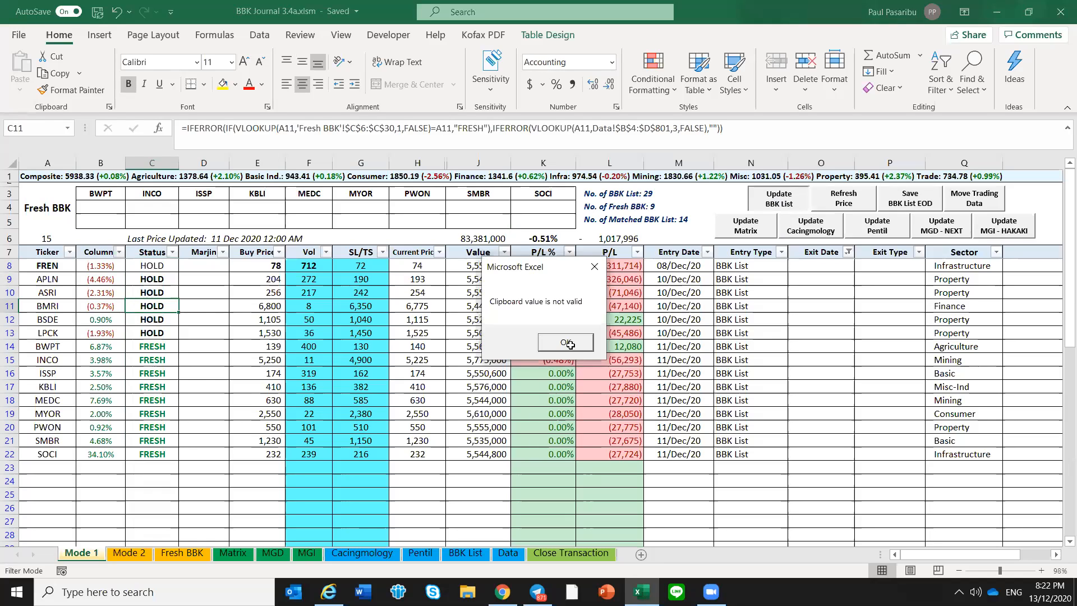
{"action": "left_click", "coordinate": [566, 343]}
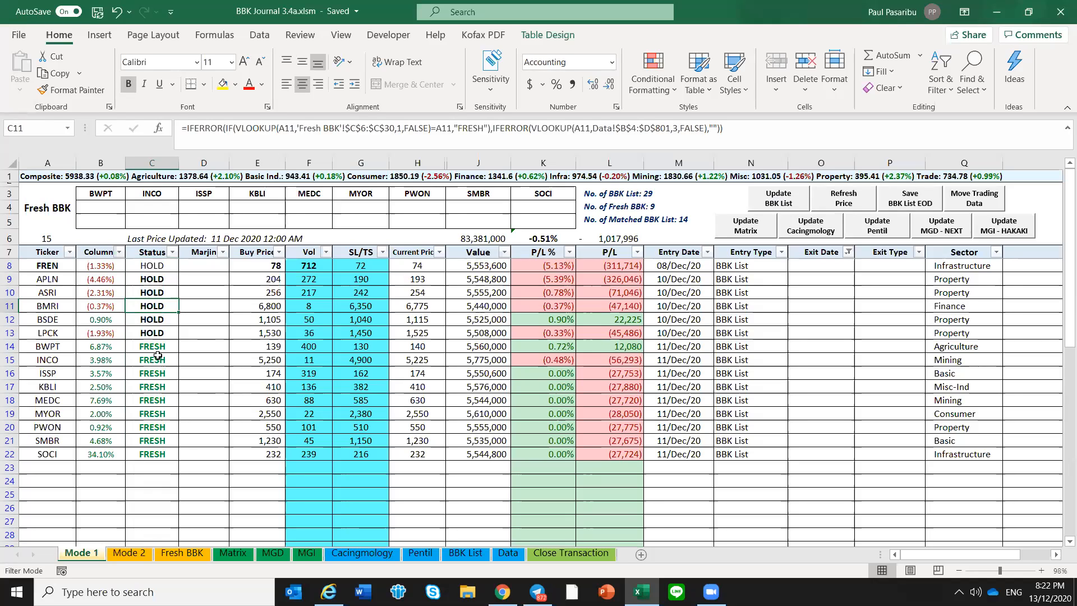
{"action": "left_click", "coordinate": [210, 360]}
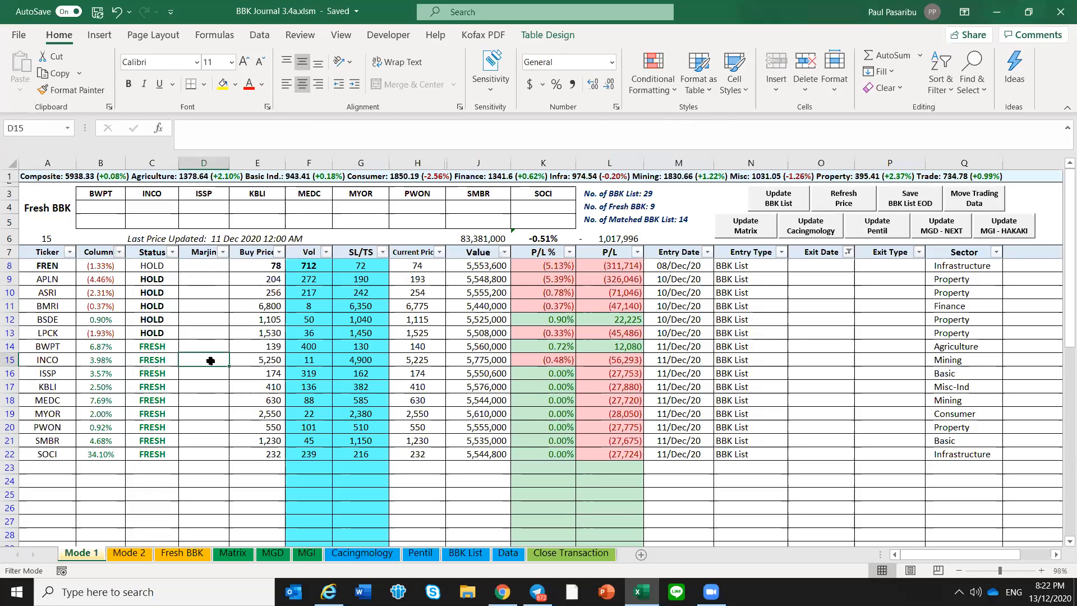
{"action": "left_click", "coordinate": [286, 363]}
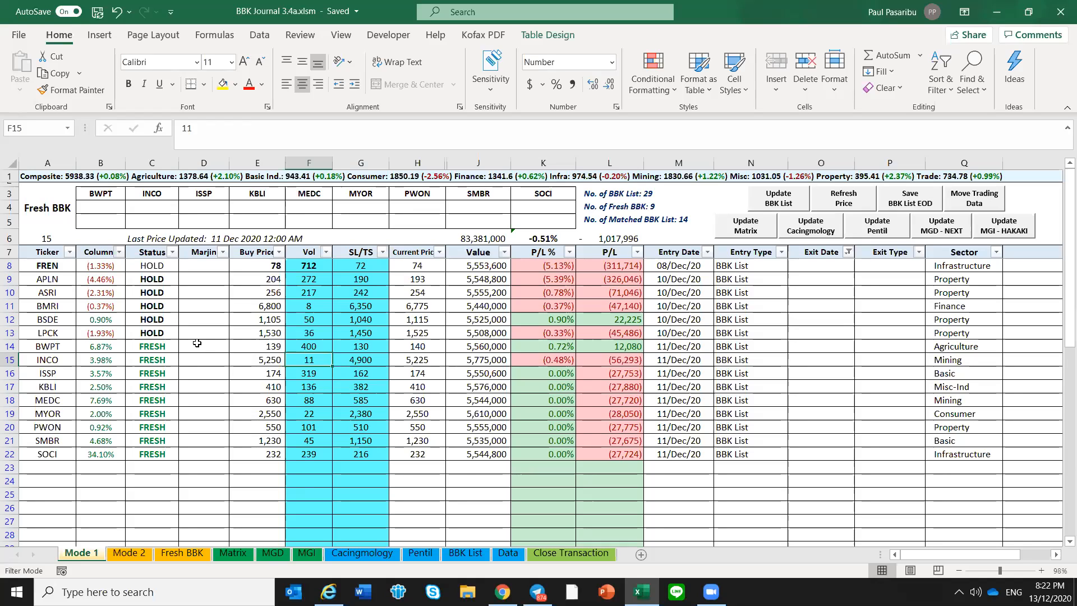
{"action": "left_click", "coordinate": [235, 345]}
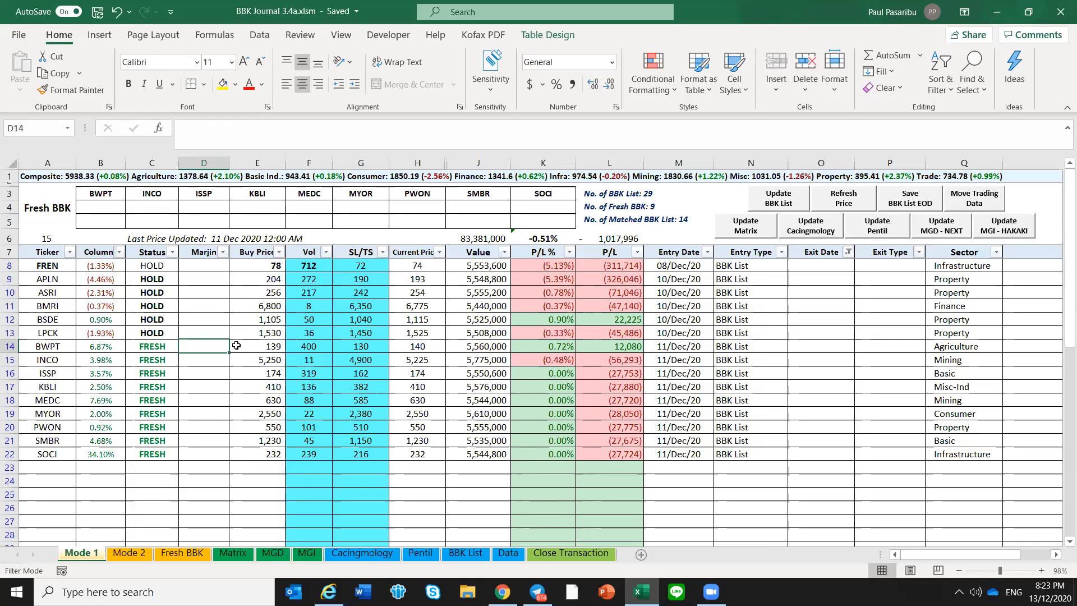
Switch to Telegram and look back through the Neo BBK DML Channel posts from December 11 to December 4
{"action": "left_click", "coordinate": [547, 586]}
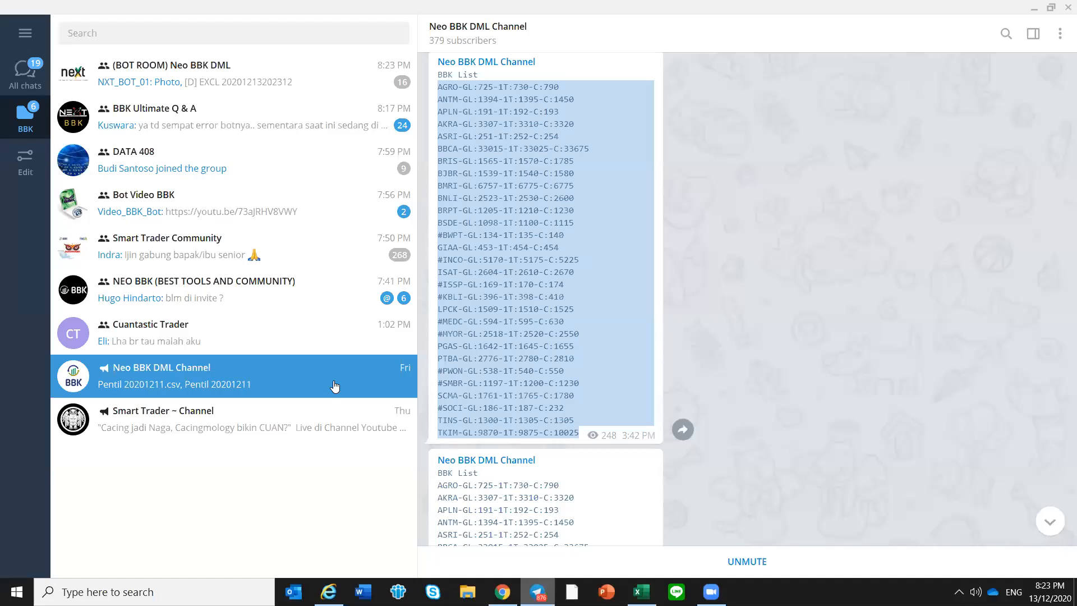
{"action": "scroll", "coordinate": [793, 347], "scroll_direction": "down", "scroll_amount": 5}
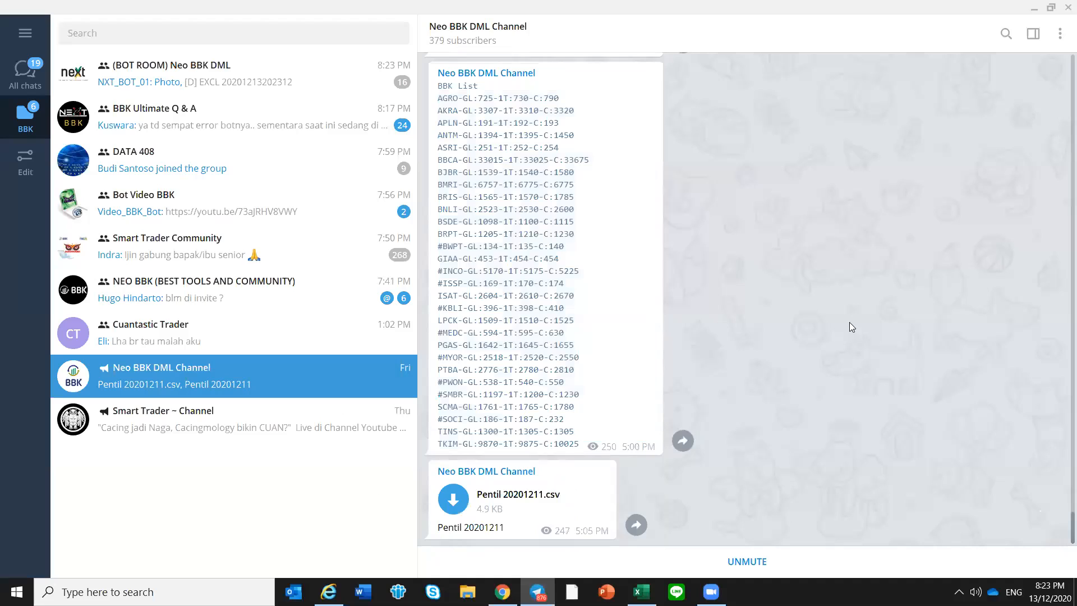
{"action": "scroll", "coordinate": [824, 309], "scroll_direction": "up", "scroll_amount": 5}
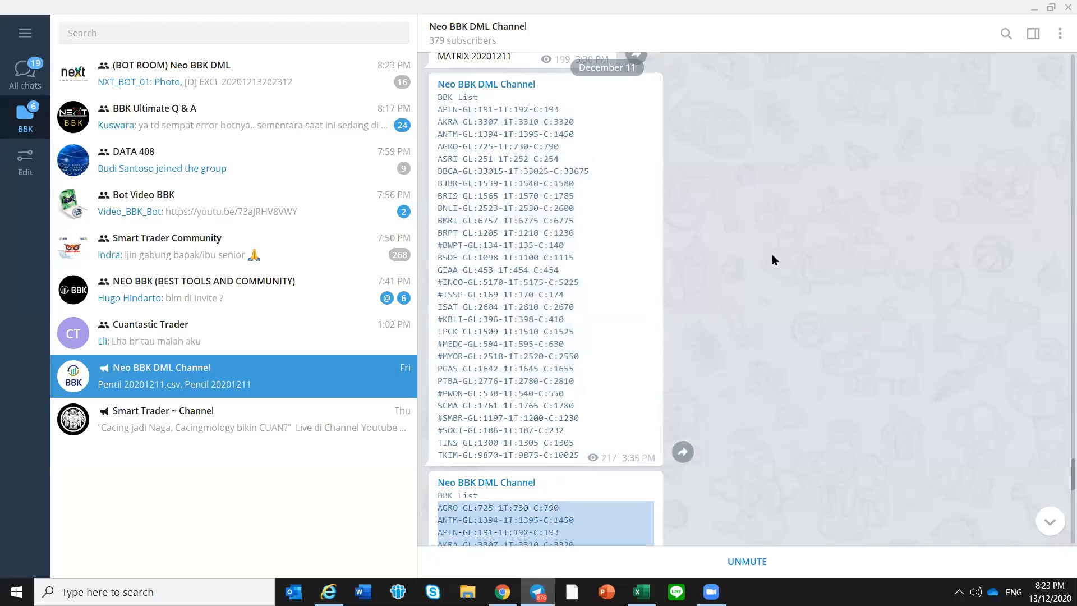
{"action": "scroll", "coordinate": [772, 253], "scroll_direction": "up", "scroll_amount": 6}
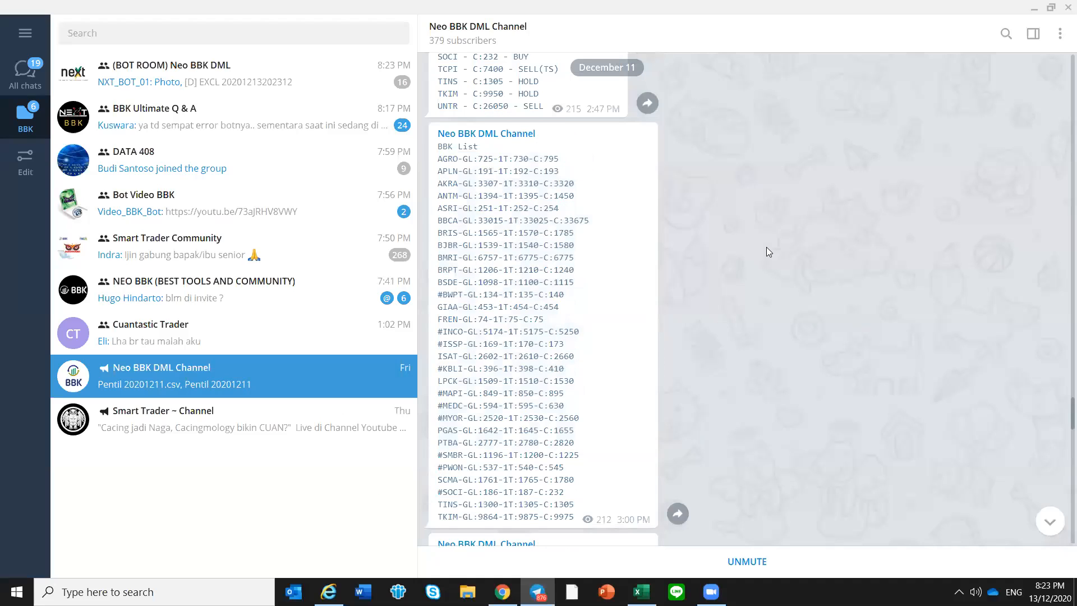
{"action": "scroll", "coordinate": [766, 246], "scroll_direction": "up", "scroll_amount": 4}
{"action": "scroll", "coordinate": [821, 229], "scroll_direction": "up", "scroll_amount": 4}
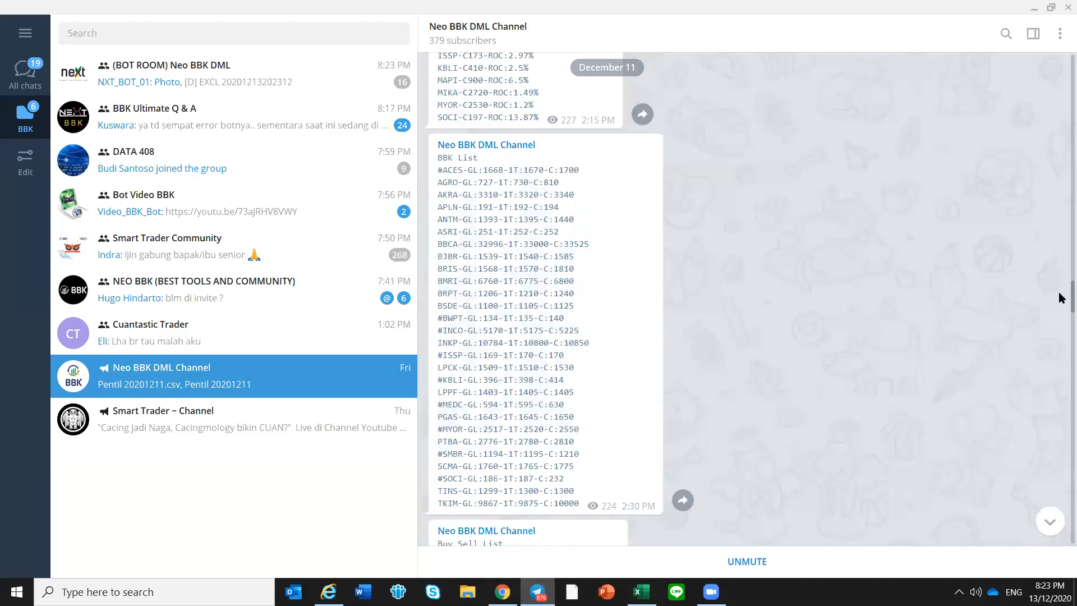
{"action": "scroll", "coordinate": [1060, 241], "scroll_direction": "up", "scroll_amount": 3}
{"action": "scroll", "coordinate": [1060, 230], "scroll_direction": "up", "scroll_amount": 5}
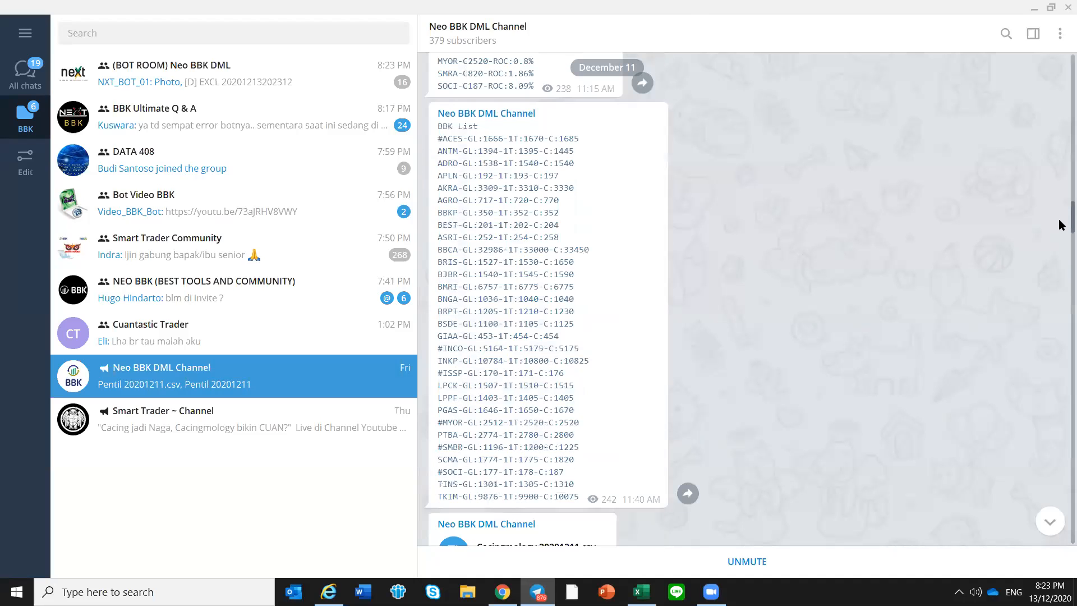
{"action": "left_click_drag", "start_coordinate": [1059, 220], "coordinate": [1059, 219]}
{"action": "scroll", "coordinate": [1052, 157], "scroll_direction": "up", "scroll_amount": 2}
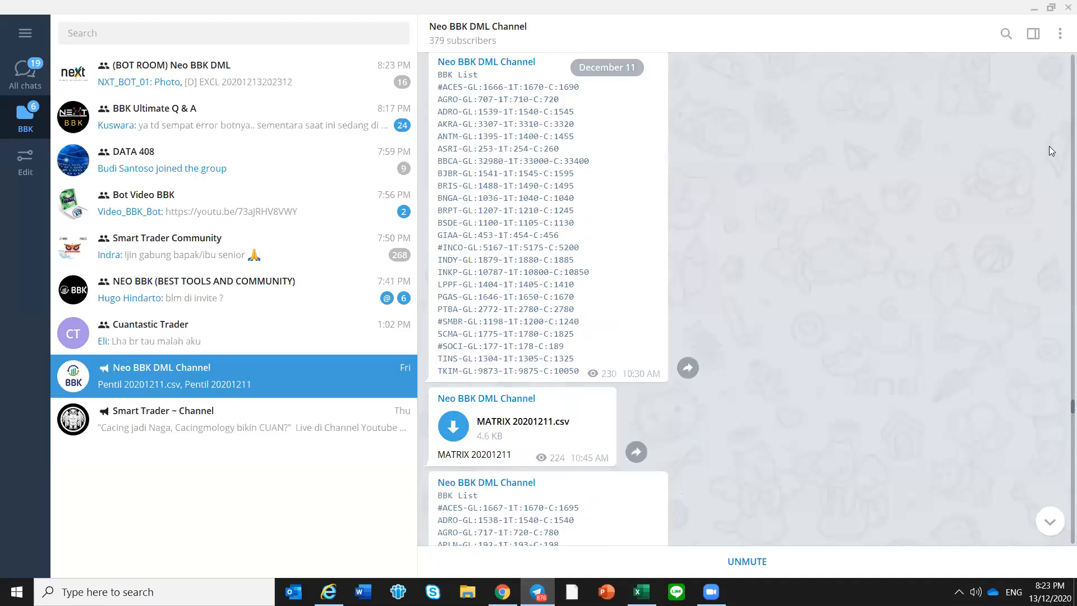
{"action": "scroll", "coordinate": [1049, 143], "scroll_direction": "up", "scroll_amount": 5}
{"action": "scroll", "coordinate": [961, 206], "scroll_direction": "up", "scroll_amount": 10}
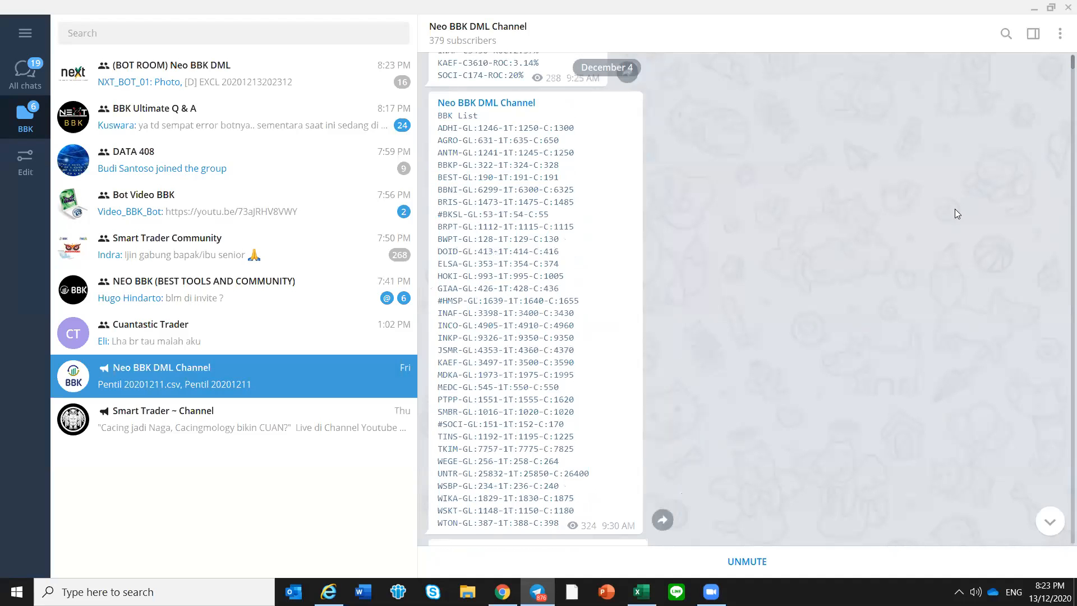
Examine the #BKSL entry in the December 4 BBK List posted at 9:30 AM
{"action": "scroll", "coordinate": [942, 216], "scroll_direction": "up", "scroll_amount": 1}
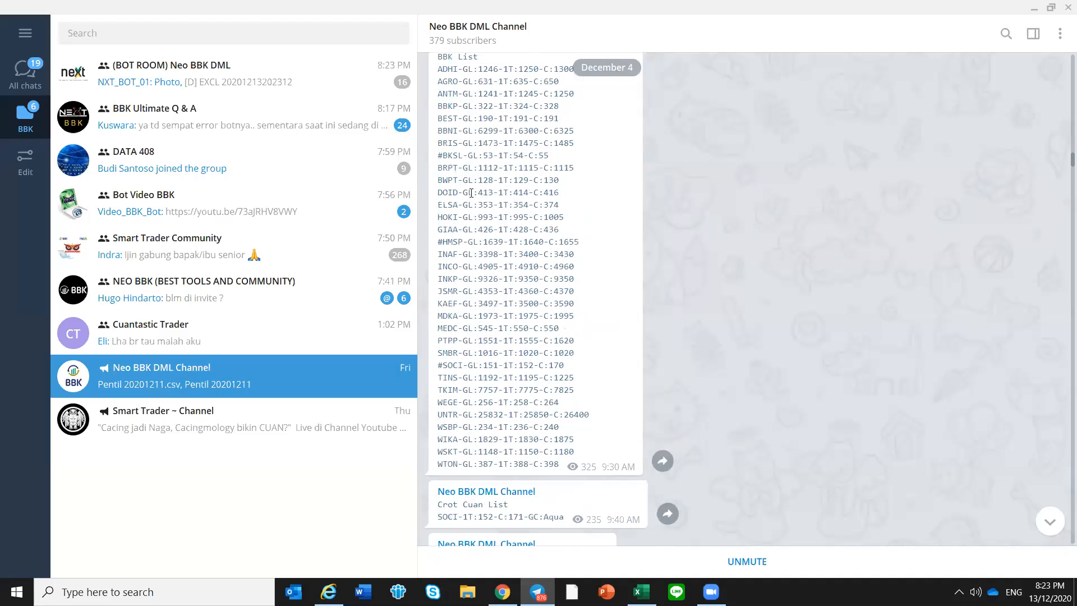
{"action": "scroll", "coordinate": [472, 193], "scroll_direction": "up", "scroll_amount": 1}
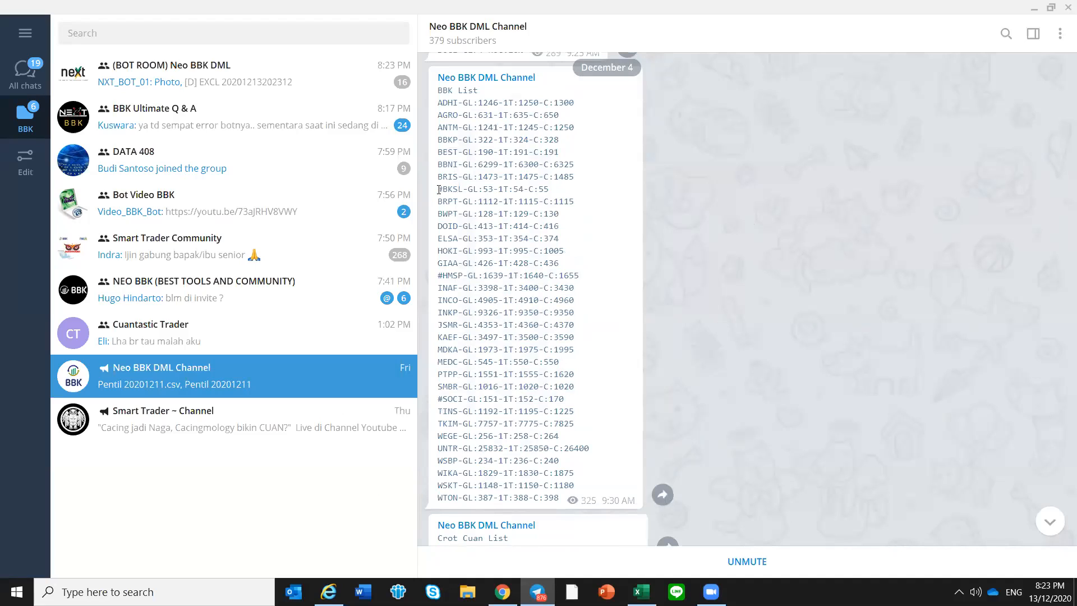
{"action": "left_click_drag", "start_coordinate": [440, 190], "coordinate": [551, 190]}
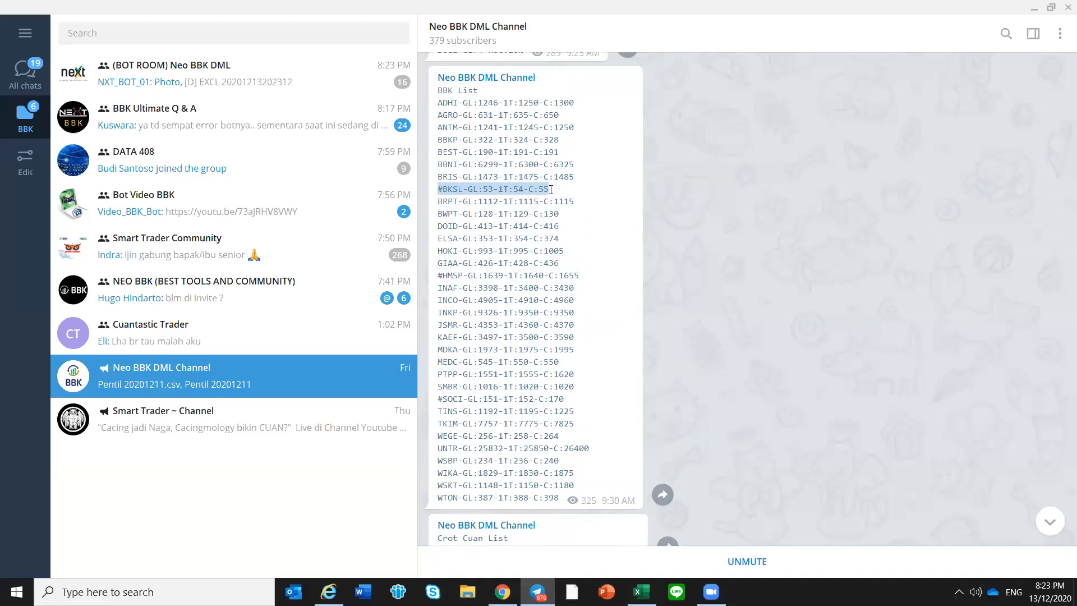
{"action": "left_click", "coordinate": [548, 203]}
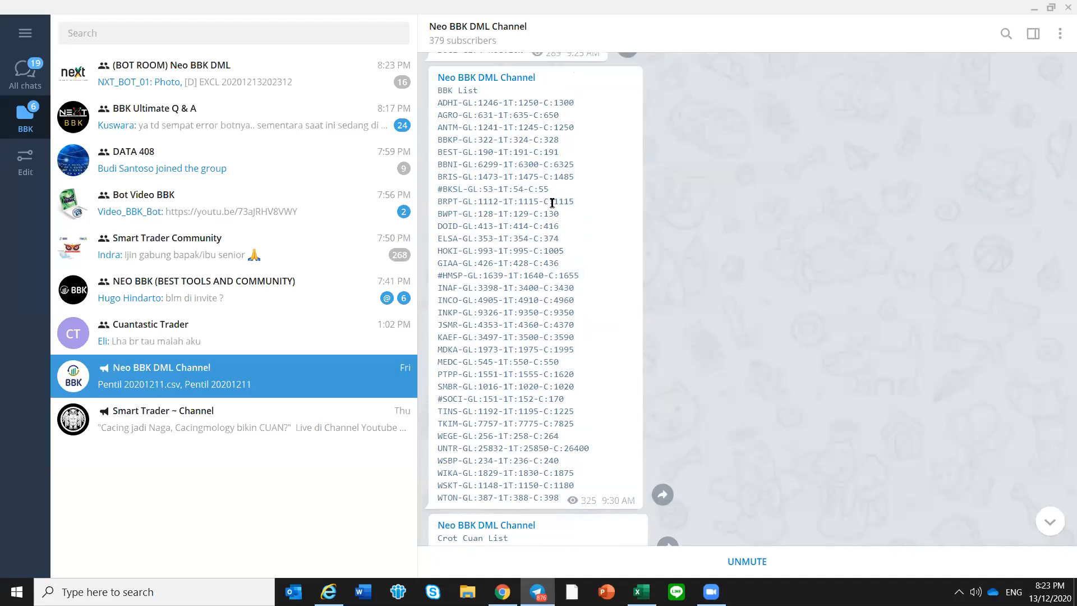
Look through the subsequent December 4 BBK Lists and examine all entries of the one posted at 11:40 AM
{"action": "scroll", "coordinate": [552, 203], "scroll_direction": "down", "scroll_amount": 10}
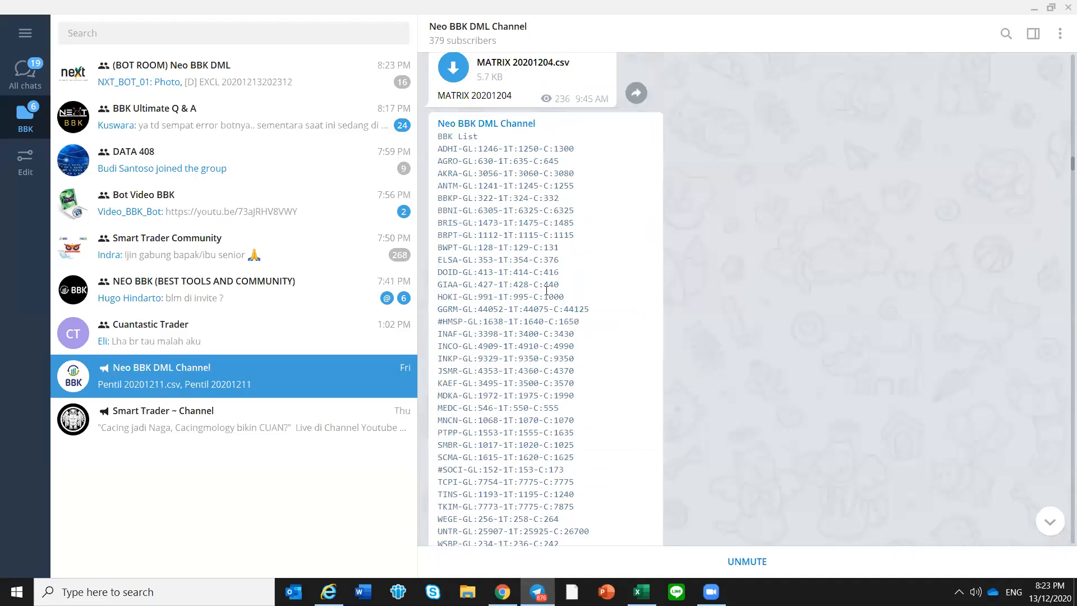
{"action": "scroll", "coordinate": [547, 290], "scroll_direction": "down", "scroll_amount": 15}
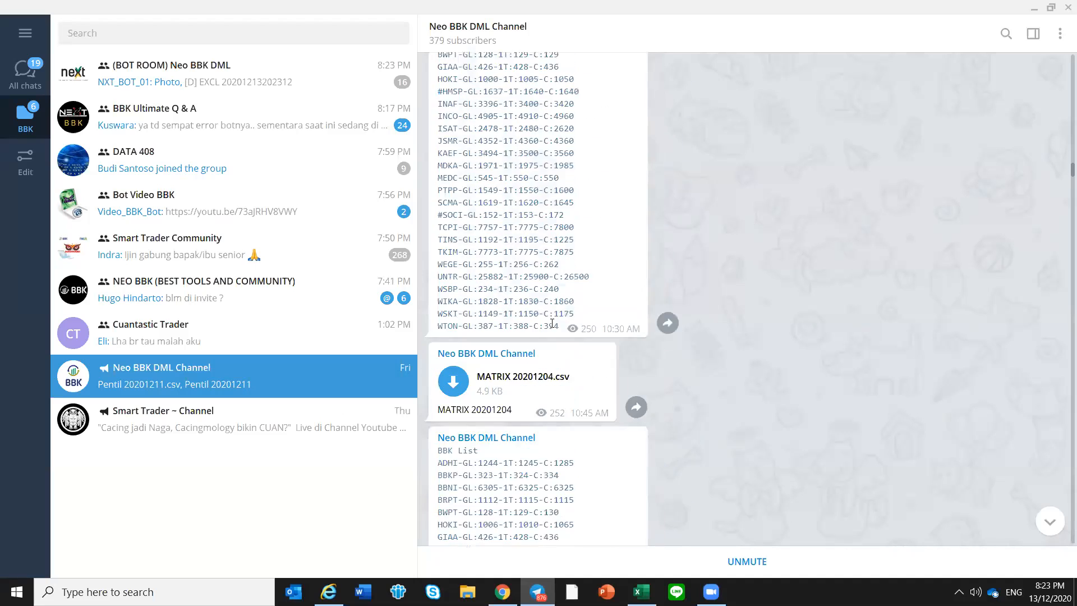
{"action": "scroll", "coordinate": [552, 324], "scroll_direction": "down", "scroll_amount": 12}
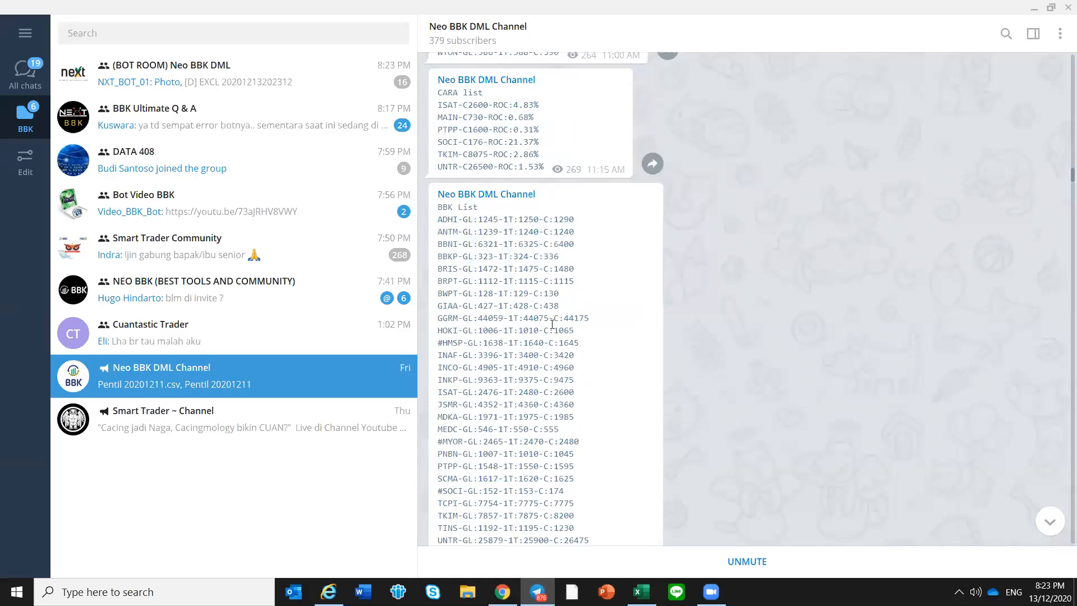
{"action": "scroll", "coordinate": [552, 324], "scroll_direction": "down", "scroll_amount": 2}
{"action": "scroll", "coordinate": [552, 324], "scroll_direction": "up", "scroll_amount": 1}
{"action": "left_click_drag", "start_coordinate": [438, 152], "coordinate": [586, 525]}
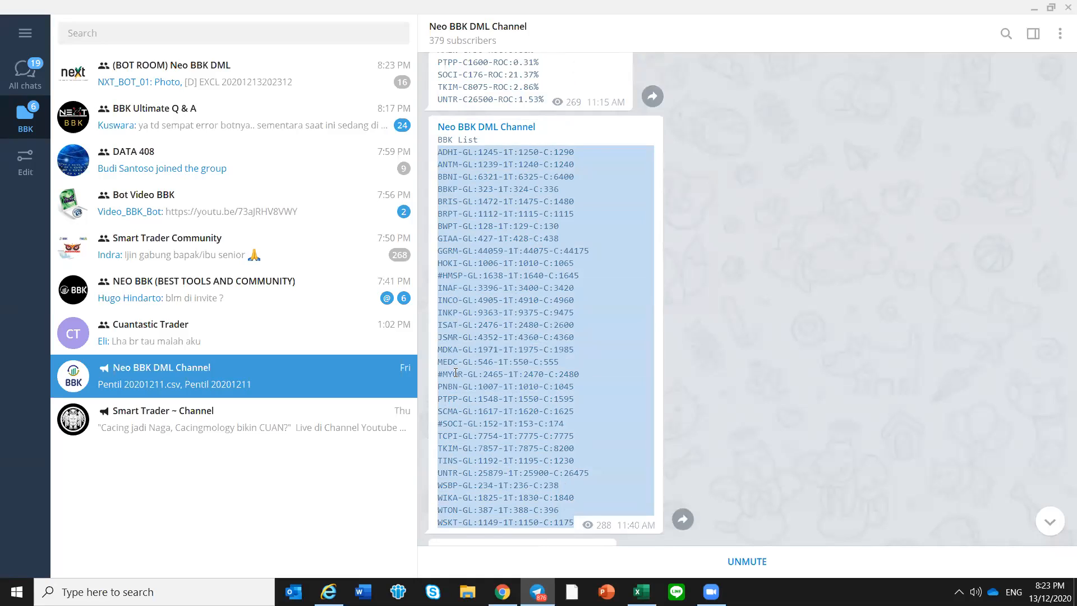
{"action": "left_click", "coordinate": [456, 279]}
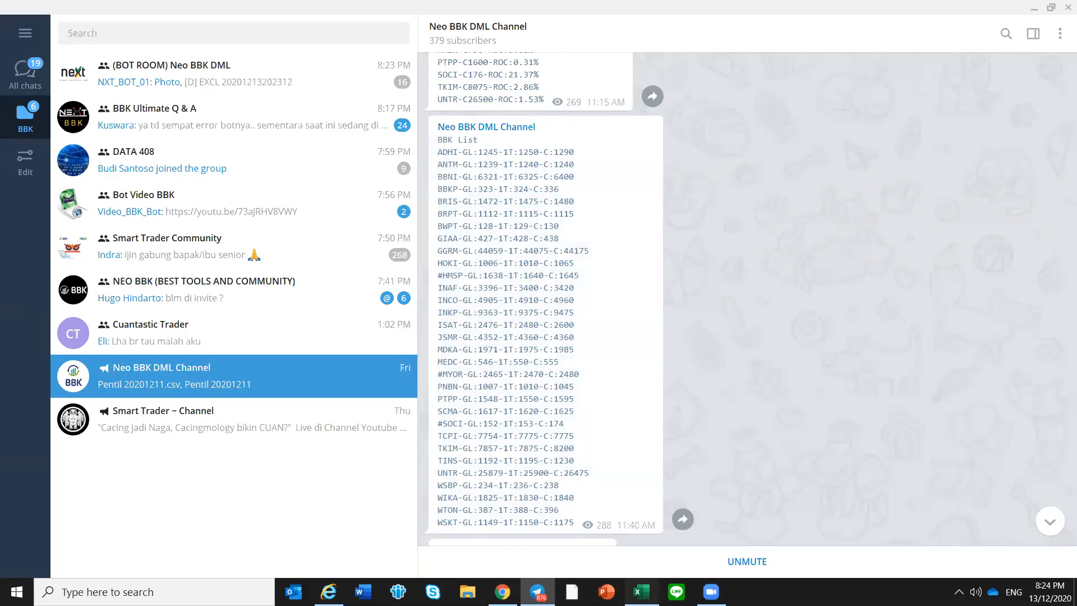
Switch back to the BBK Journal in Excel and review the open positions on Mode 1
{"action": "key", "text": "alt+Tab"}
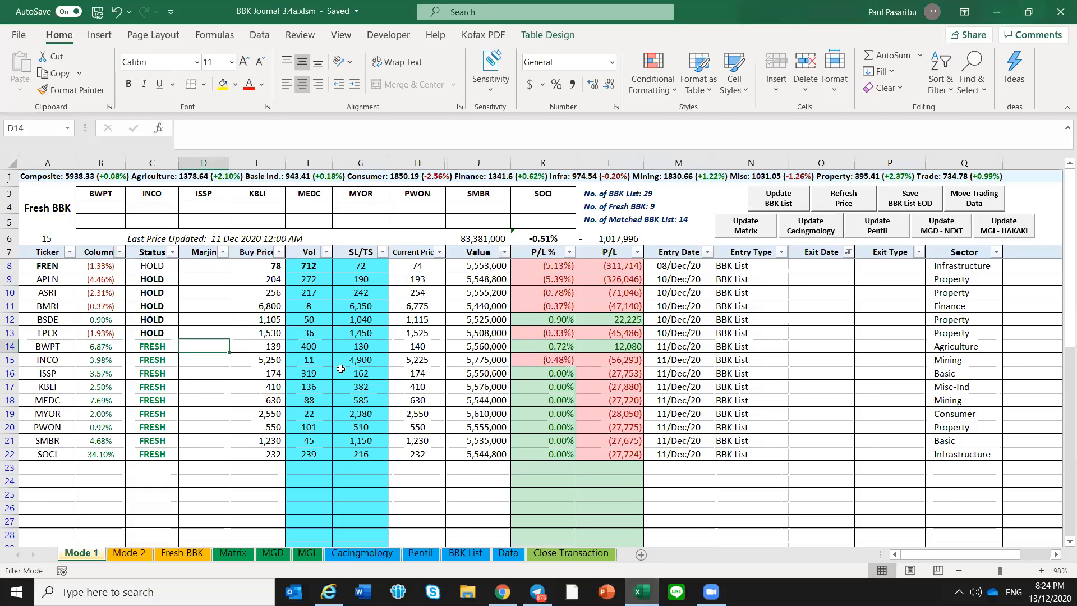
{"action": "left_click", "coordinate": [340, 369]}
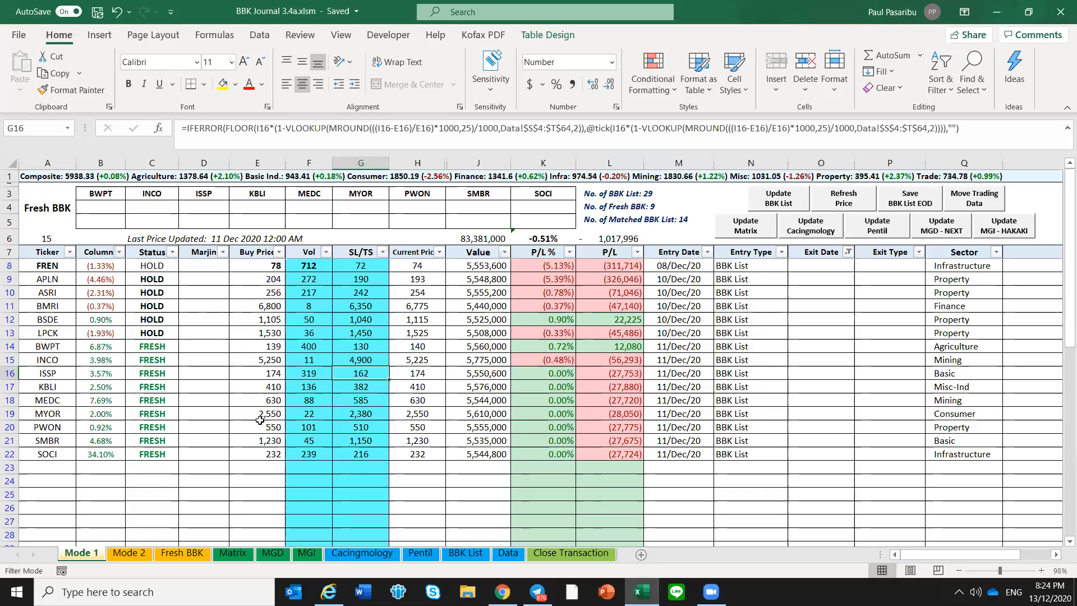
{"action": "left_click", "coordinate": [218, 424]}
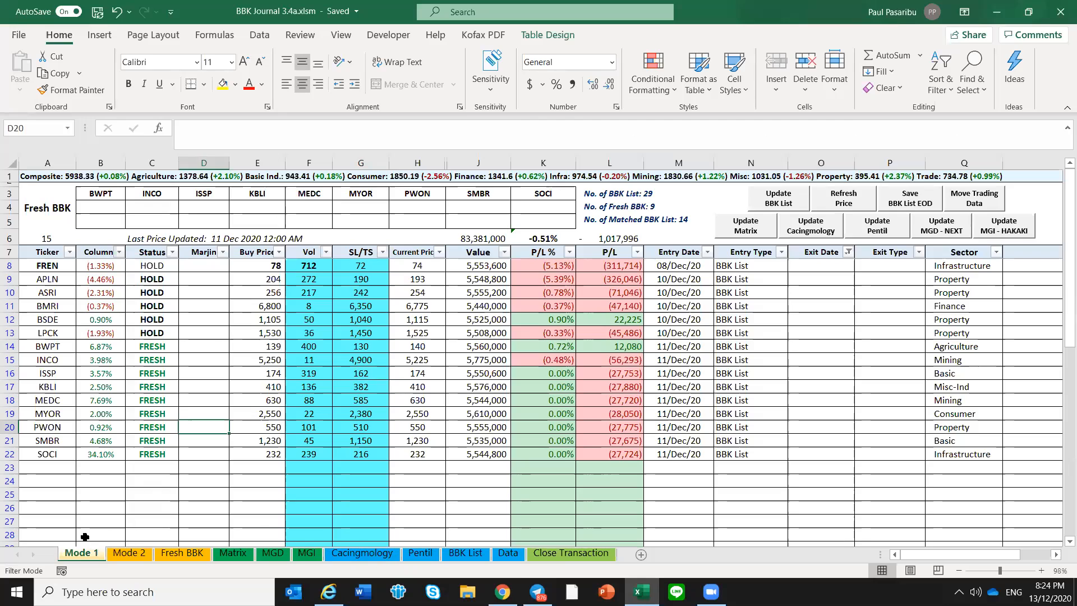
{"action": "left_click", "coordinate": [90, 470]}
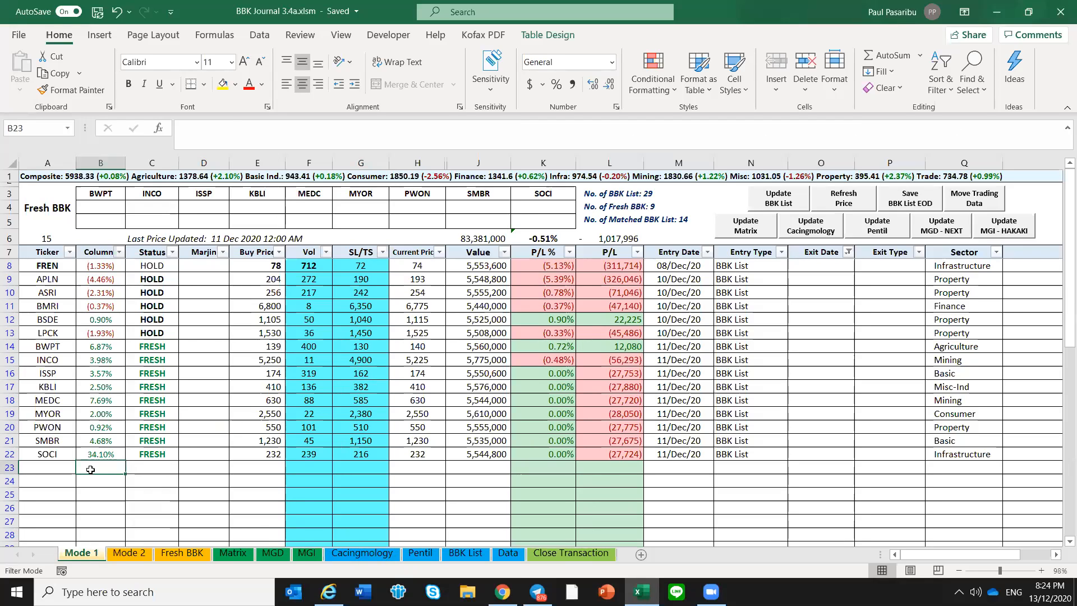
Examine the position count on Mode 1 and the tickers listed on the Fresh BBK sheet
{"action": "left_click", "coordinate": [67, 243]}
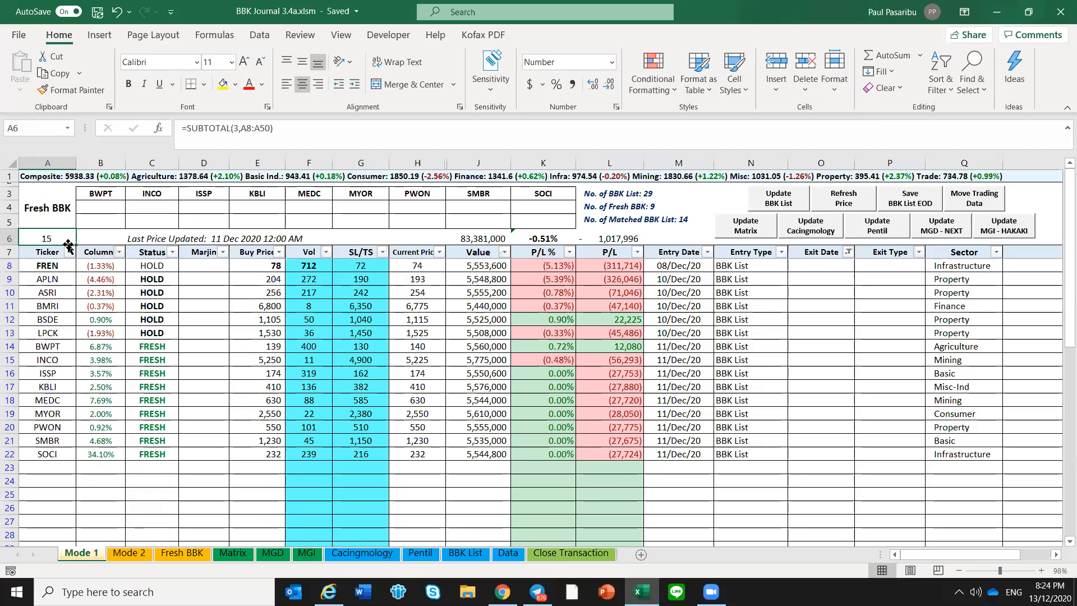
{"action": "left_click", "coordinate": [183, 553]}
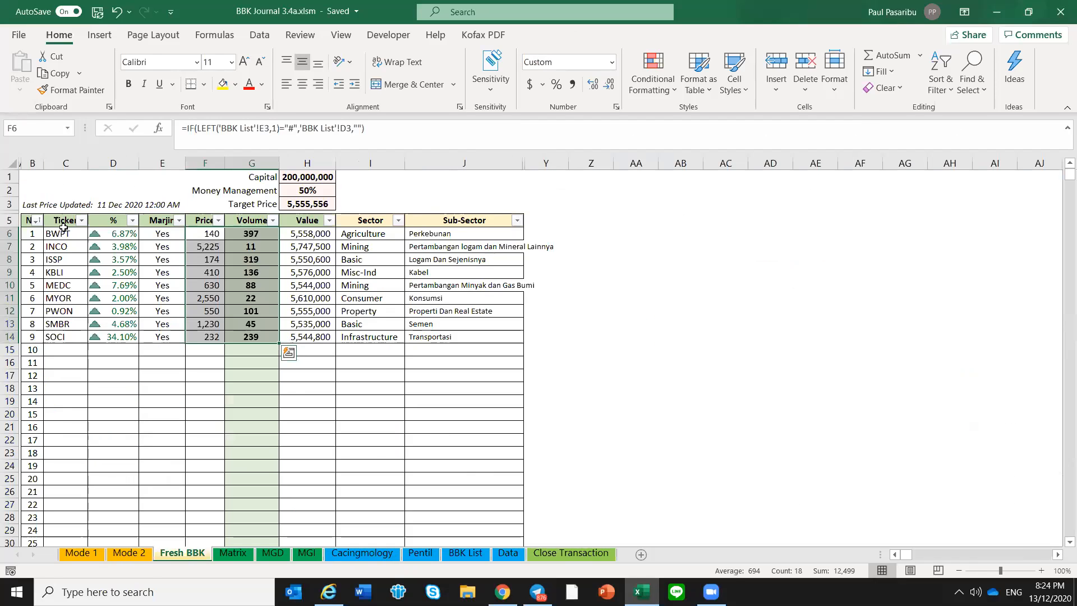
{"action": "left_click_drag", "start_coordinate": [63, 227], "coordinate": [69, 337]}
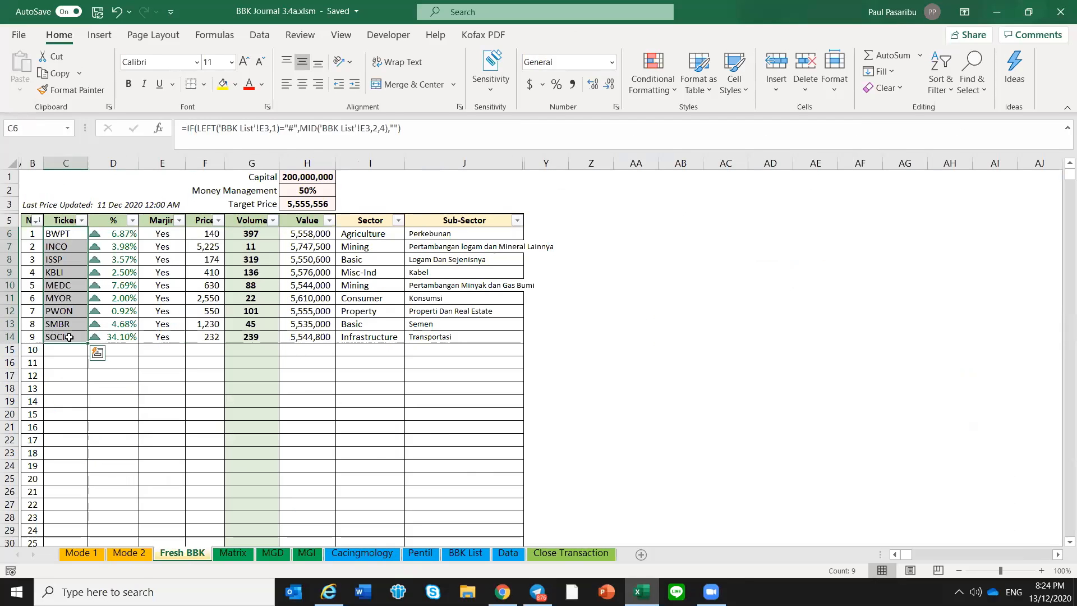
{"action": "left_click", "coordinate": [68, 349]}
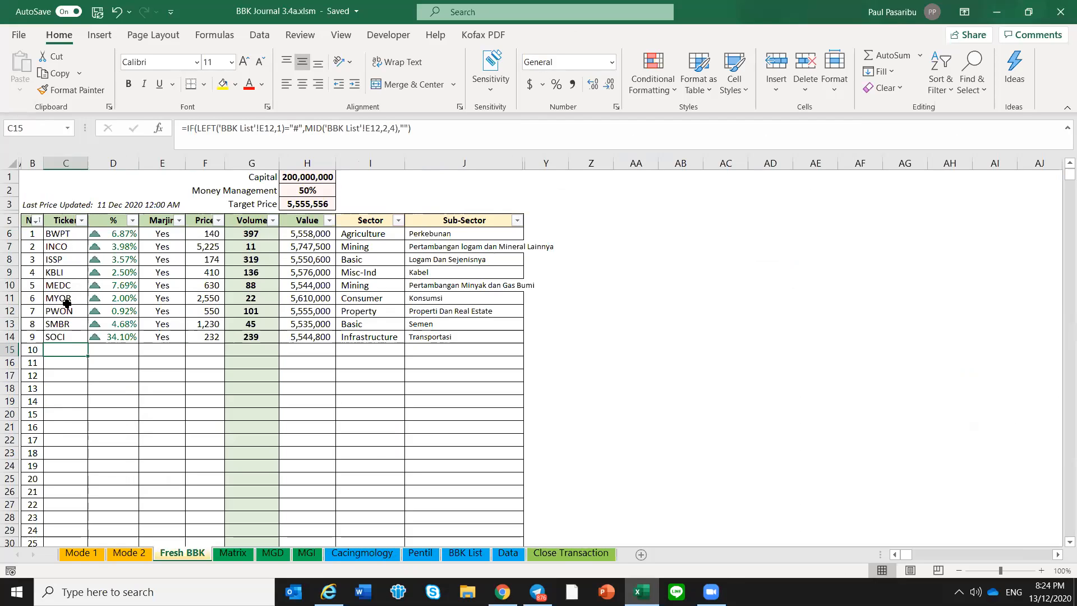
Review the SMBR and SOCI rows on Mode 1 and the closed trades on the Close Transaction sheet
{"action": "left_click", "coordinate": [77, 557]}
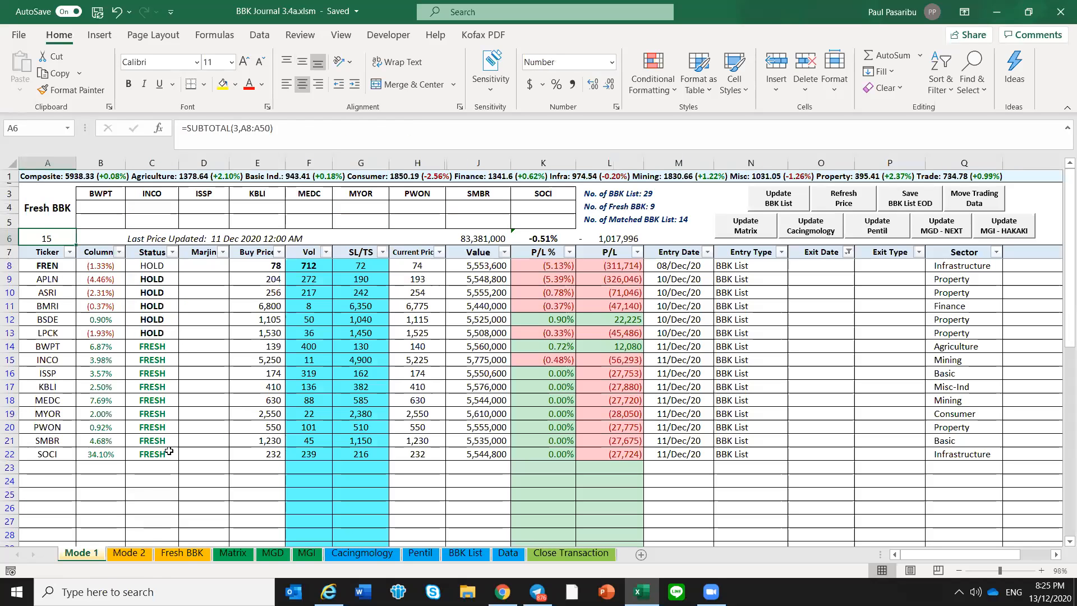
{"action": "left_click", "coordinate": [204, 442]}
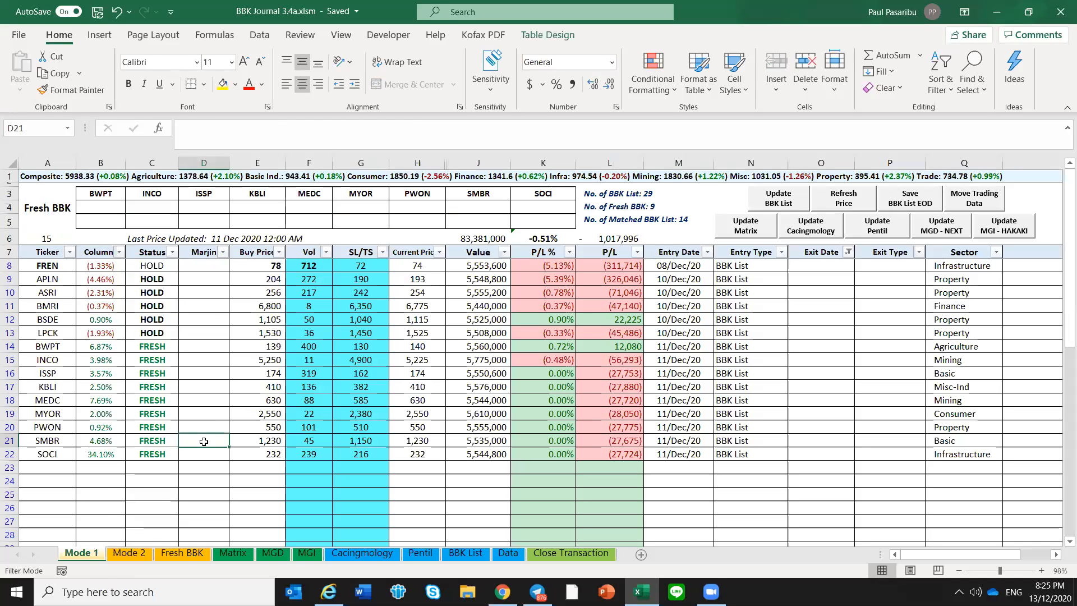
{"action": "left_click", "coordinate": [205, 455]}
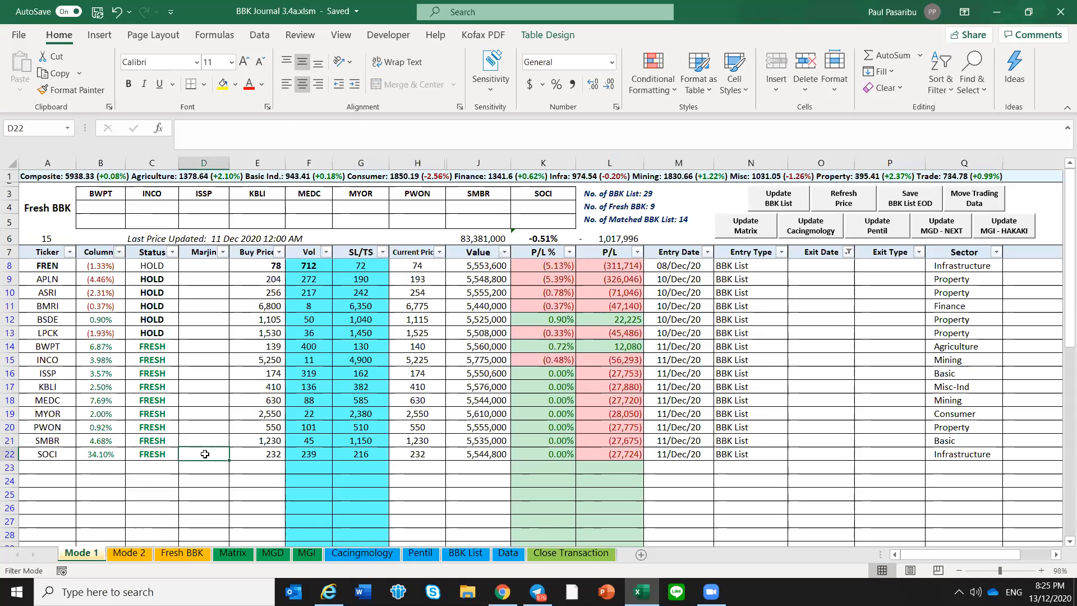
{"action": "left_click", "coordinate": [589, 554]}
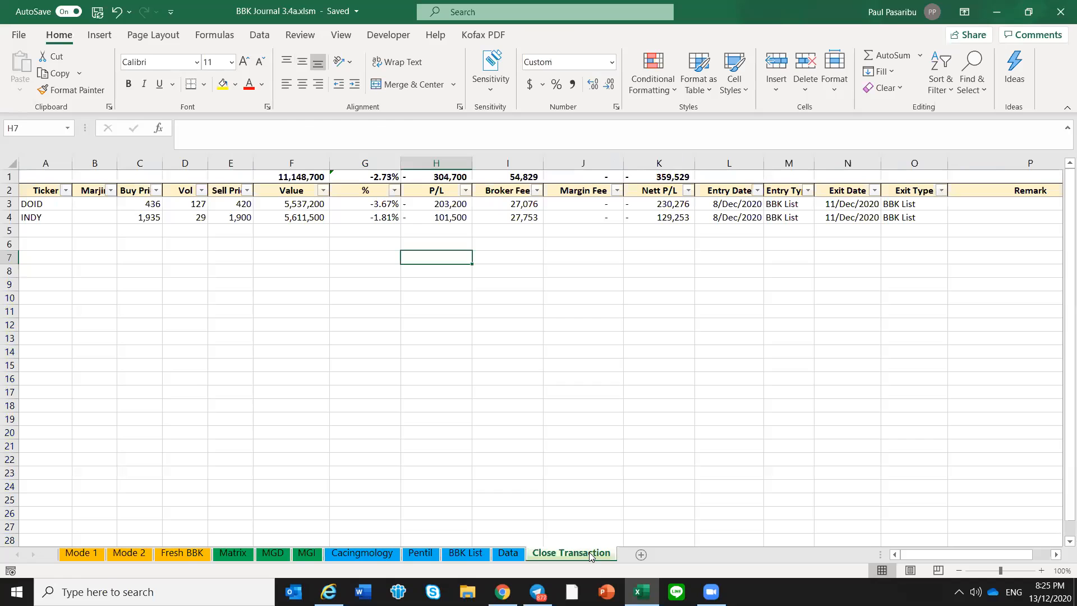
{"action": "left_click", "coordinate": [93, 557]}
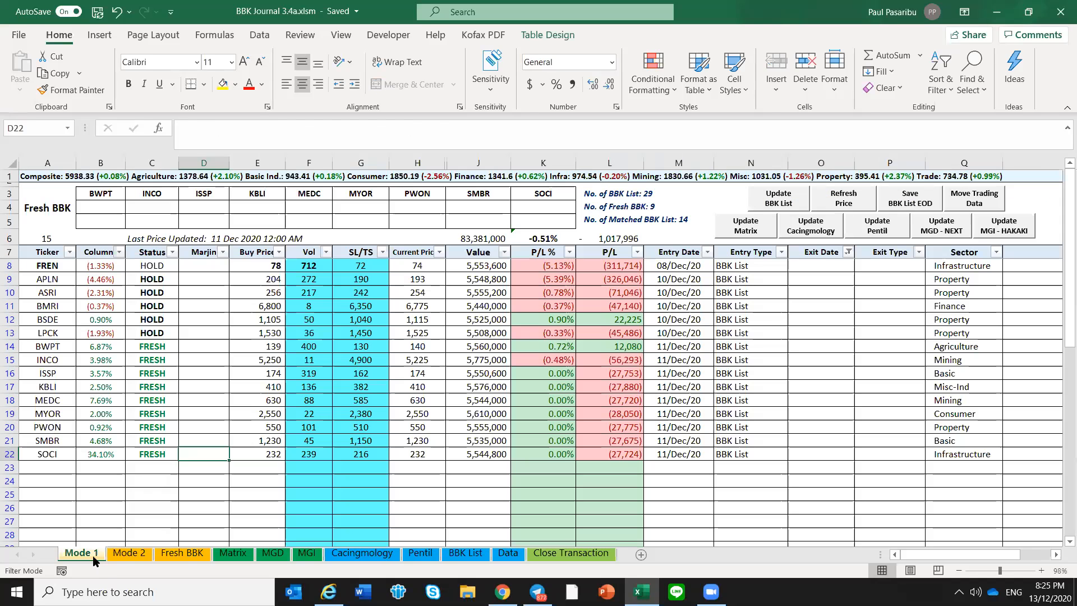
Add the ticker AALI in the first empty row below SOCI on Mode 1
{"action": "left_click", "coordinate": [65, 476]}
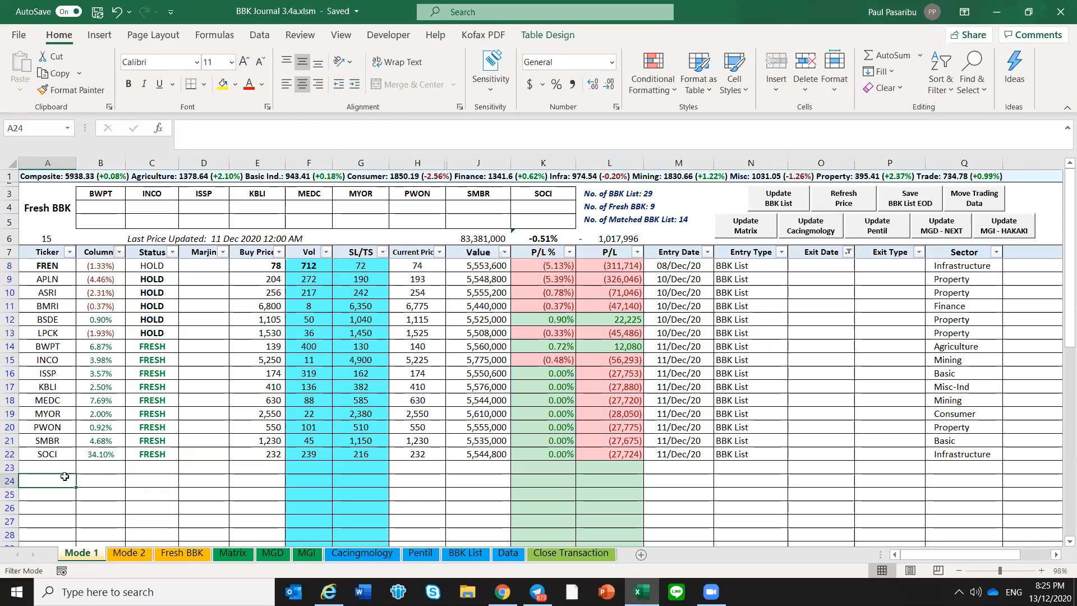
{"action": "key", "text": "Up"}
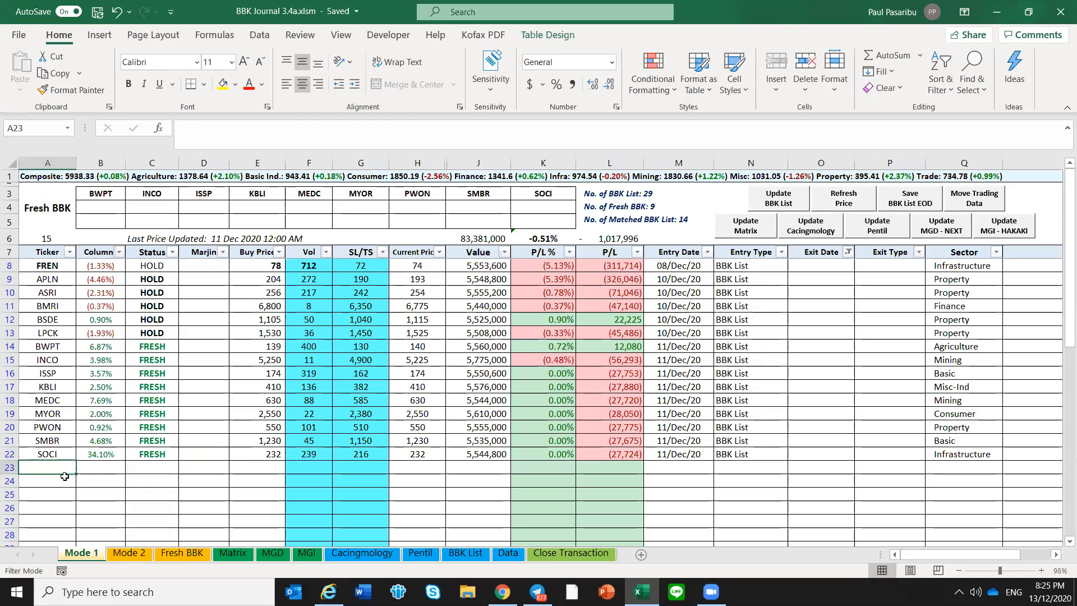
{"action": "type", "text": "AALI"}
{"action": "key", "text": "Tab"}
{"action": "key", "text": "Tab"}
{"action": "key", "text": "Tab"}
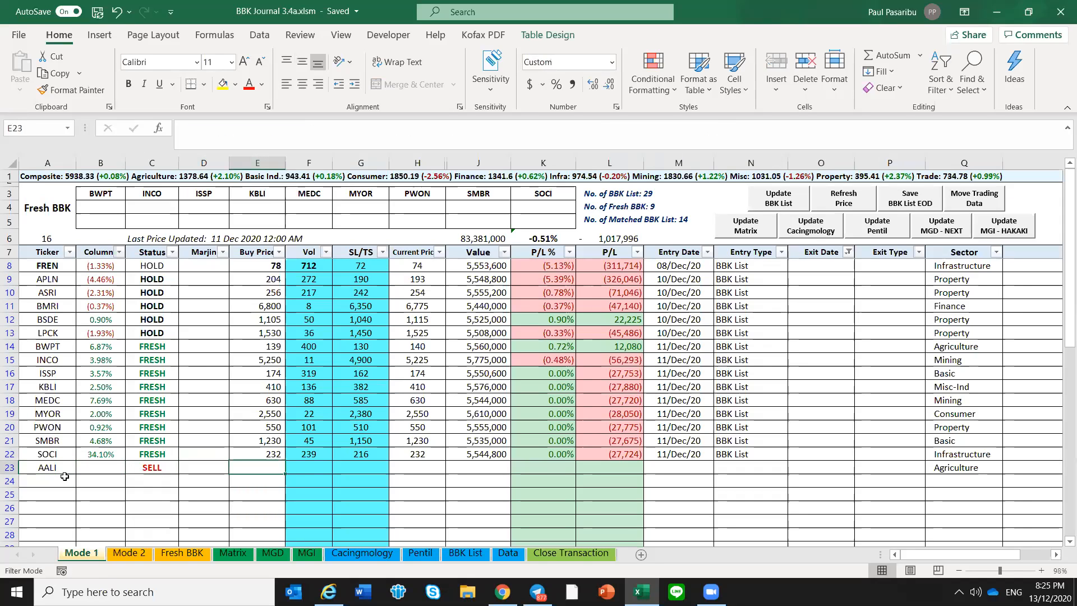
Give AALI a buy price of 100, a volume of 50 and a current price of 120
{"action": "type", "text": "100"}
{"action": "key", "text": "Tab"}
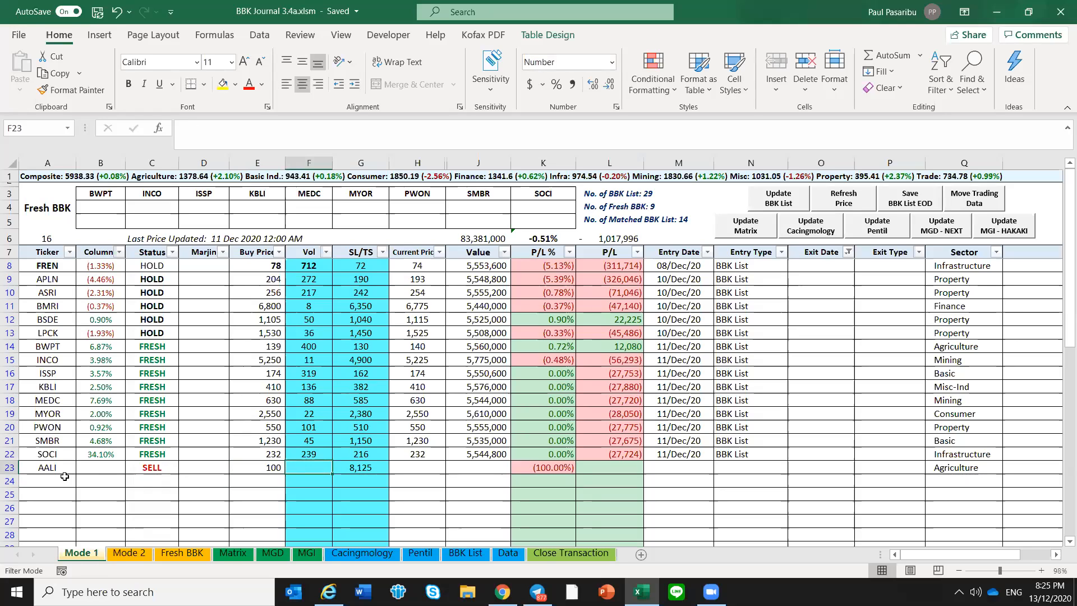
{"action": "type", "text": "50"}
{"action": "key", "text": "Tab"}
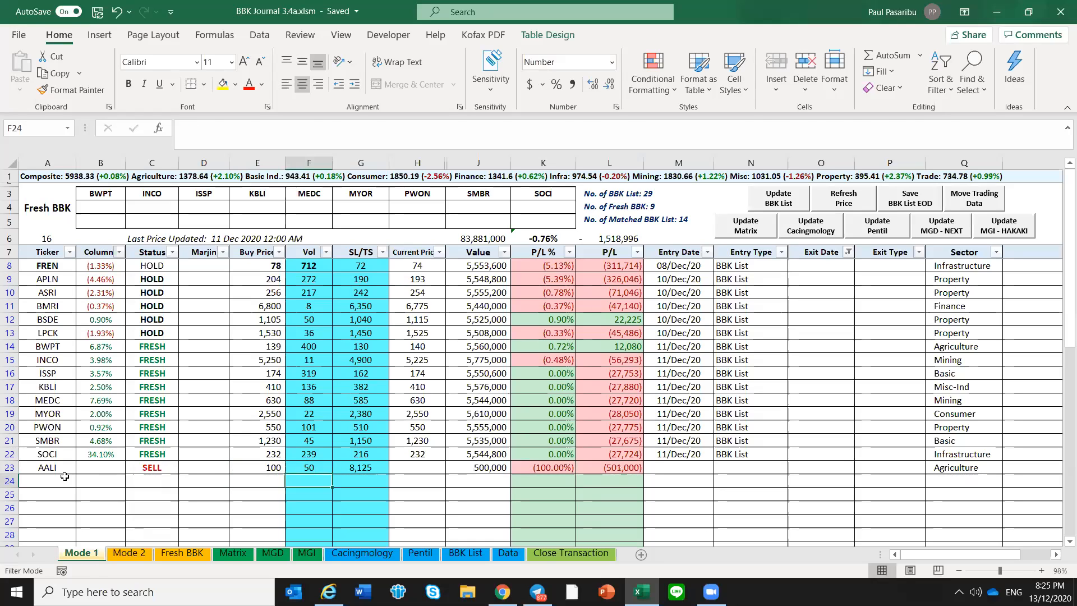
{"action": "key", "text": "Tab"}
{"action": "type", "text": "120"}
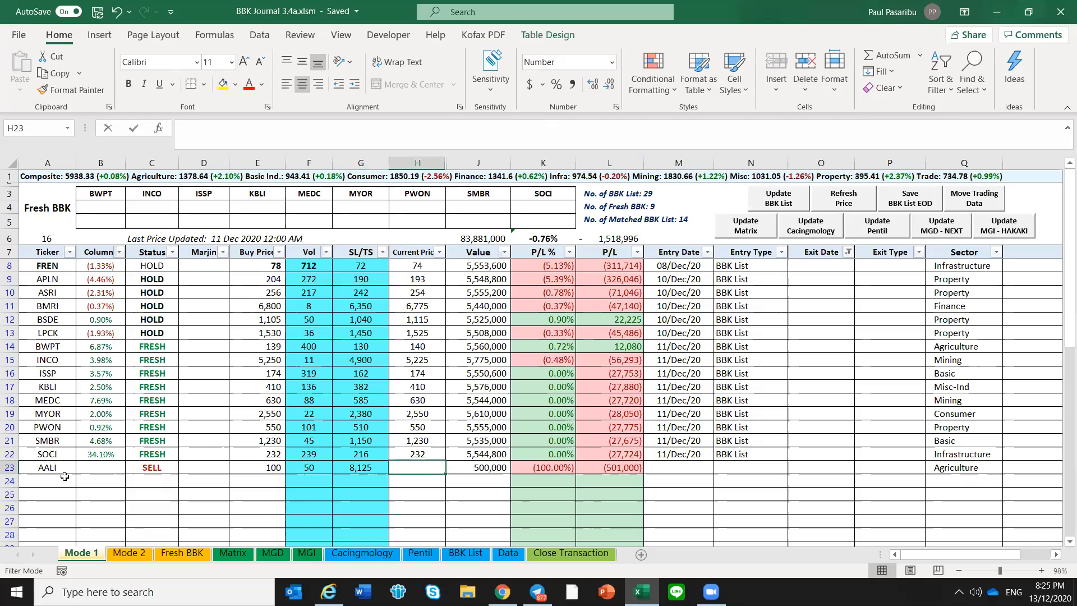
{"action": "key", "text": "Return"}
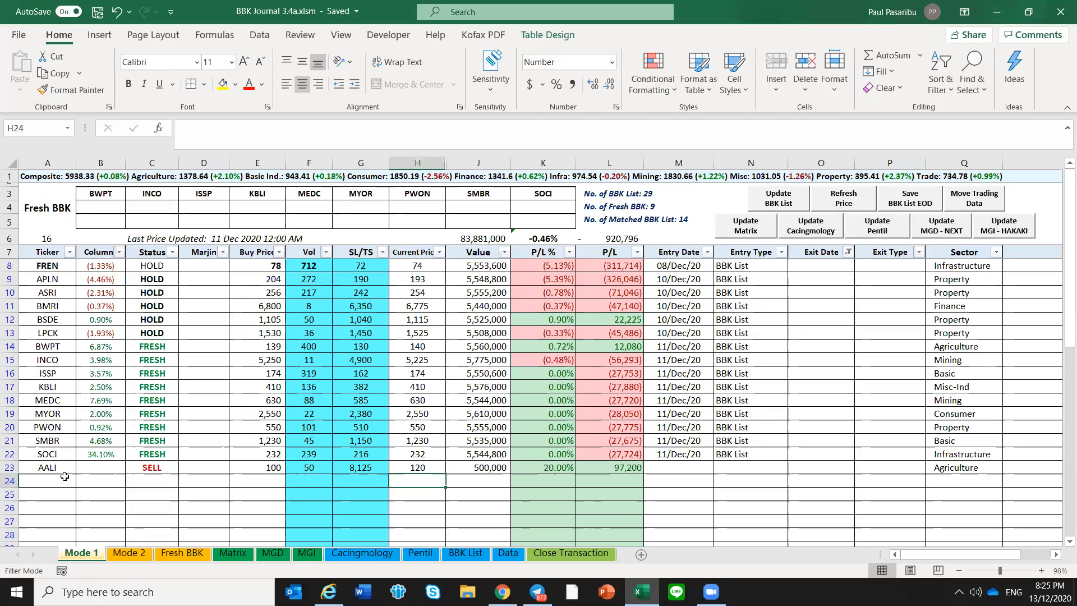
Set AALI's entry date to 8 December
{"action": "key", "text": "Up"}
{"action": "key", "text": "Right"}
{"action": "key", "text": "Right"}
{"action": "key", "text": "Right"}
{"action": "key", "text": "Right"}
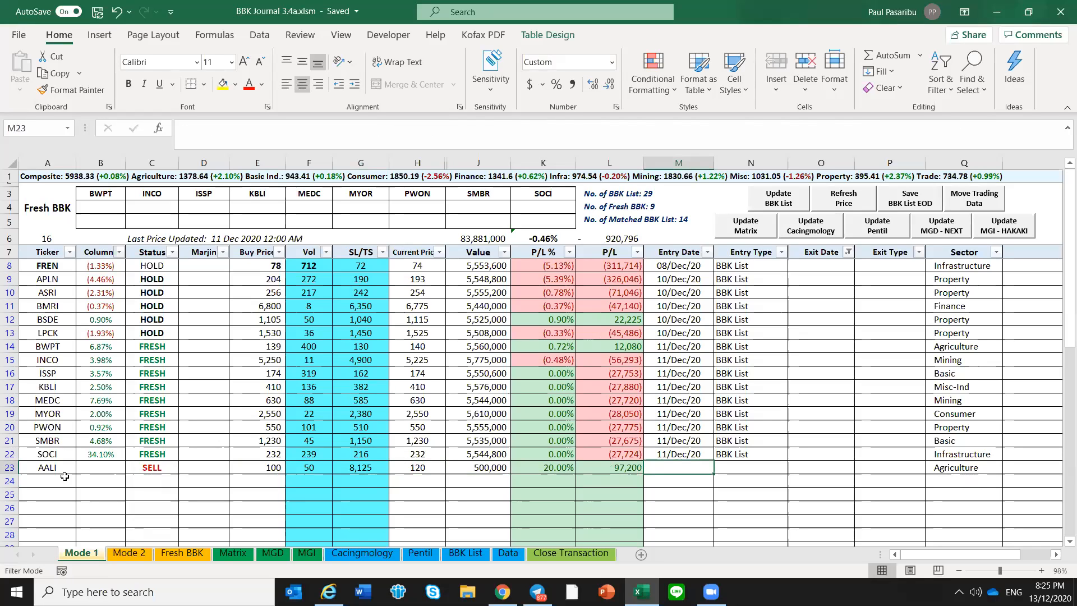
{"action": "type", "text": "8/12/20"}
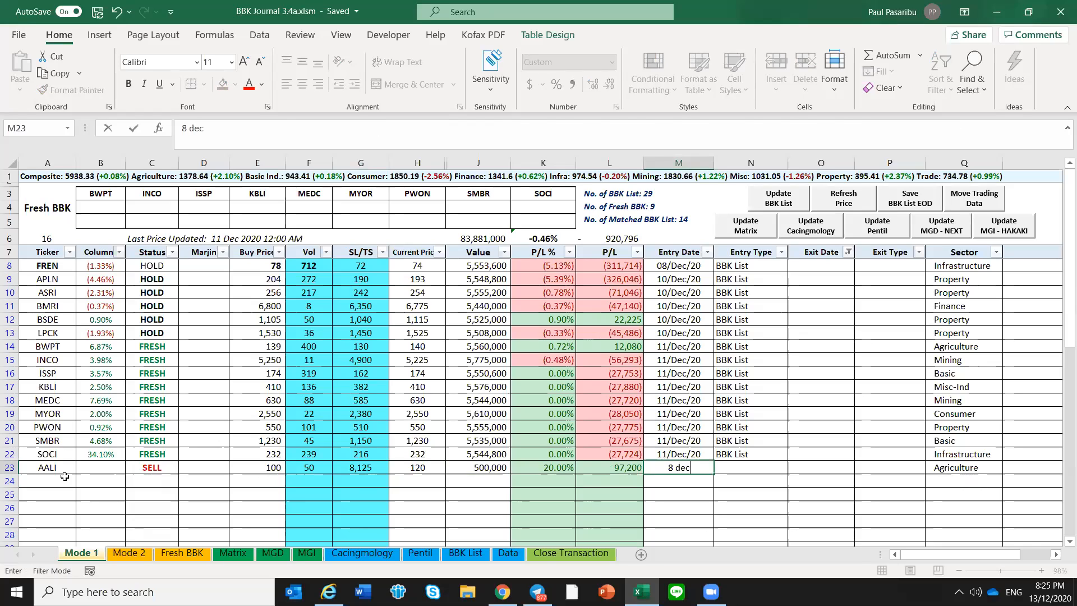
{"action": "key", "text": "Return"}
Copy the BBK List entry type from the SOCI row into the AALI row
{"action": "key", "text": "Up"}
{"action": "key", "text": "Right"}
{"action": "key", "text": "Up"}
{"action": "key", "text": "ctrl+c"}
{"action": "key", "text": "Down"}
{"action": "key", "text": "ctrl+v"}
{"action": "key", "text": "Escape"}
Set AALI's exit date to 11 December and run Move Trading Data to transfer the trade out of Mode 1
{"action": "key", "text": "Right"}
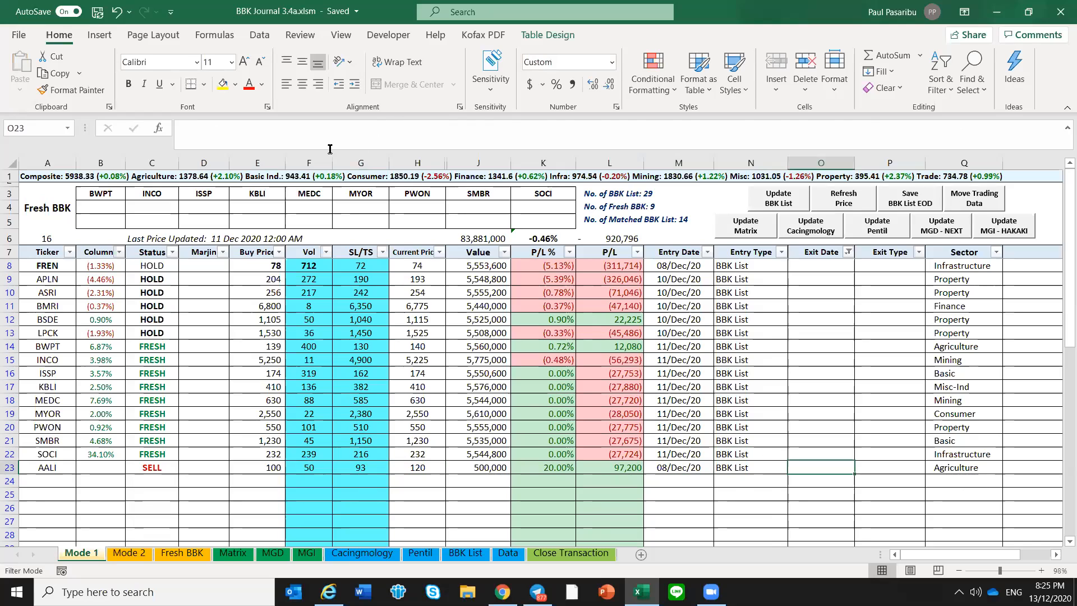
{"action": "left_click", "coordinate": [975, 205]}
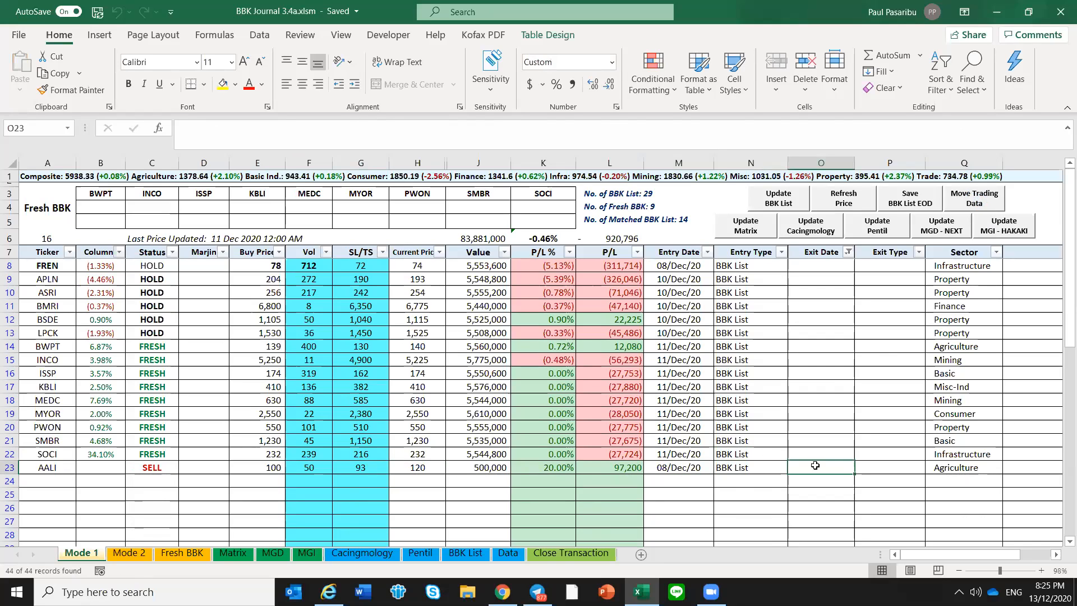
{"action": "type", "text": "11 dec"}
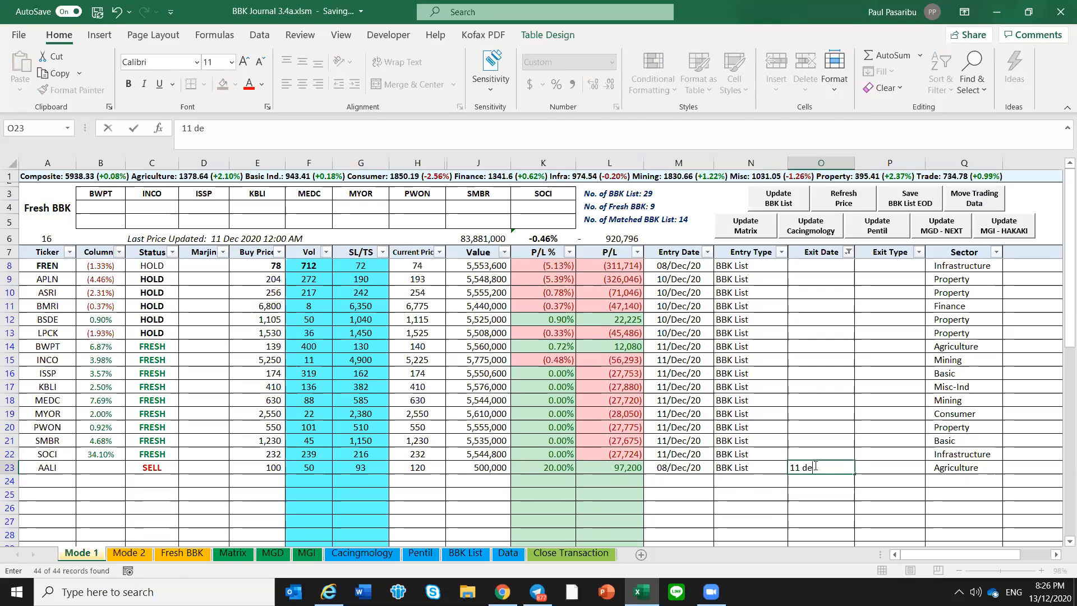
{"action": "key", "text": "Return"}
{"action": "left_click", "coordinate": [815, 466]}
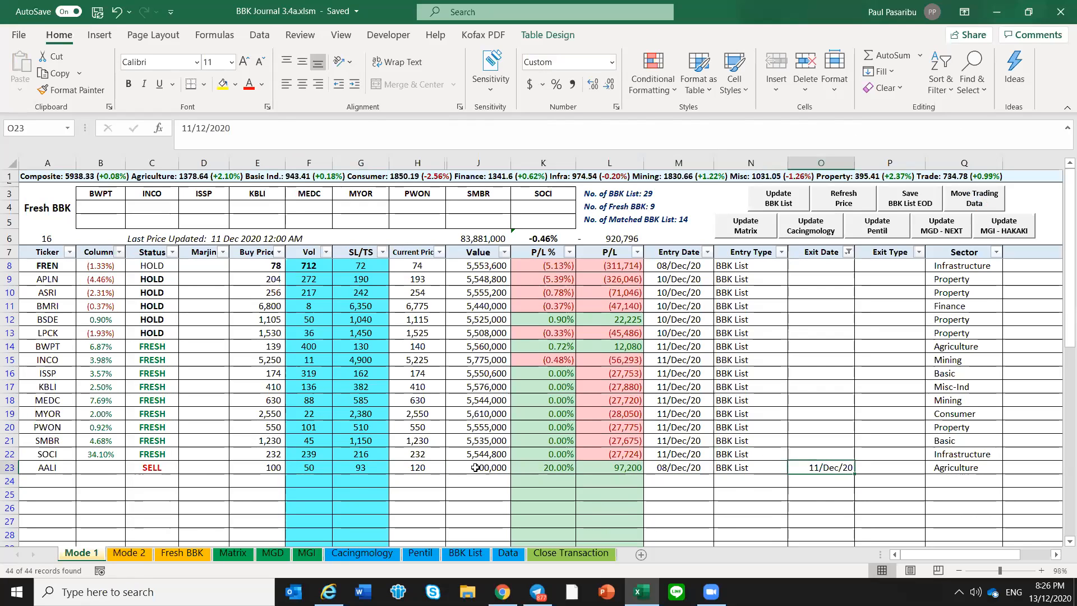
{"action": "left_click", "coordinate": [967, 200]}
Examine the AALI row on the Close Transaction sheet and return to the Mode 1 positions
{"action": "left_click", "coordinate": [578, 552]}
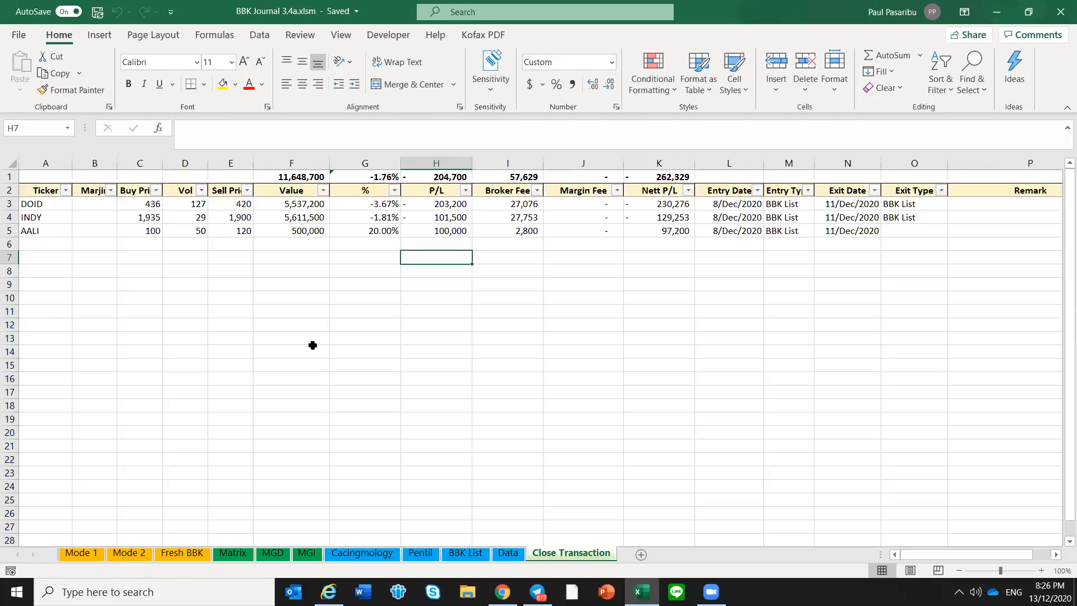
{"action": "left_click_drag", "start_coordinate": [35, 253], "coordinate": [31, 232]}
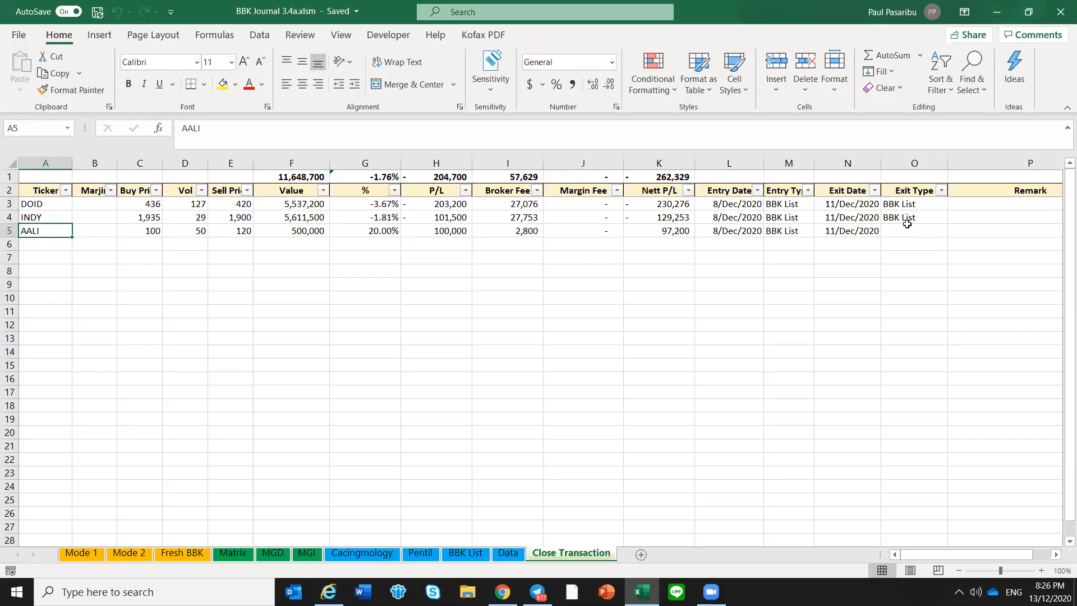
{"action": "left_click", "coordinate": [353, 232]}
{"action": "left_click", "coordinate": [230, 231]}
{"action": "left_click", "coordinate": [185, 231]}
{"action": "left_click", "coordinate": [94, 230]}
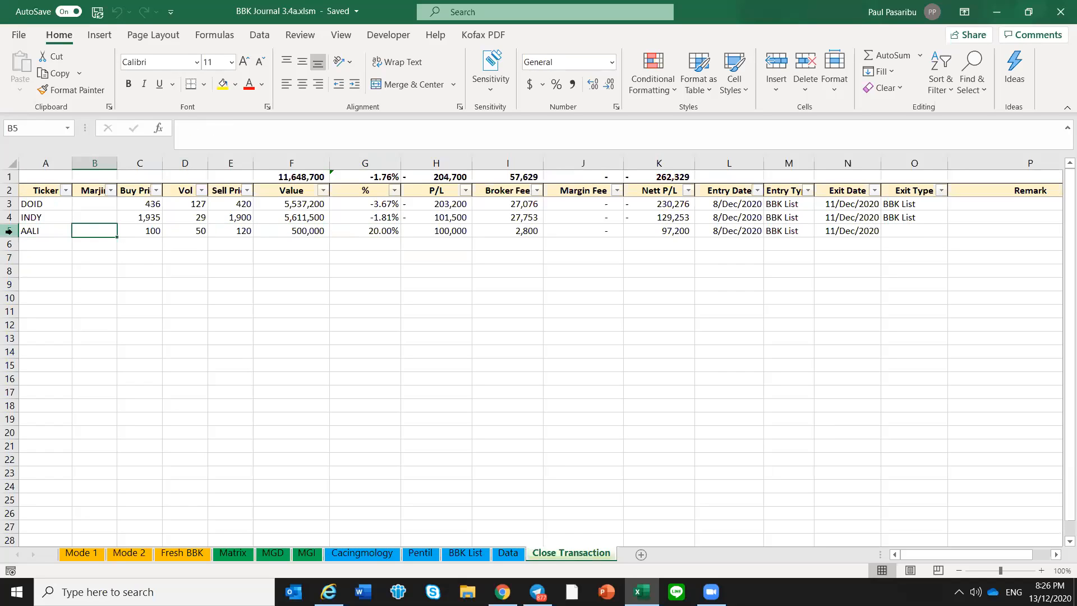
{"action": "left_click", "coordinate": [80, 552]}
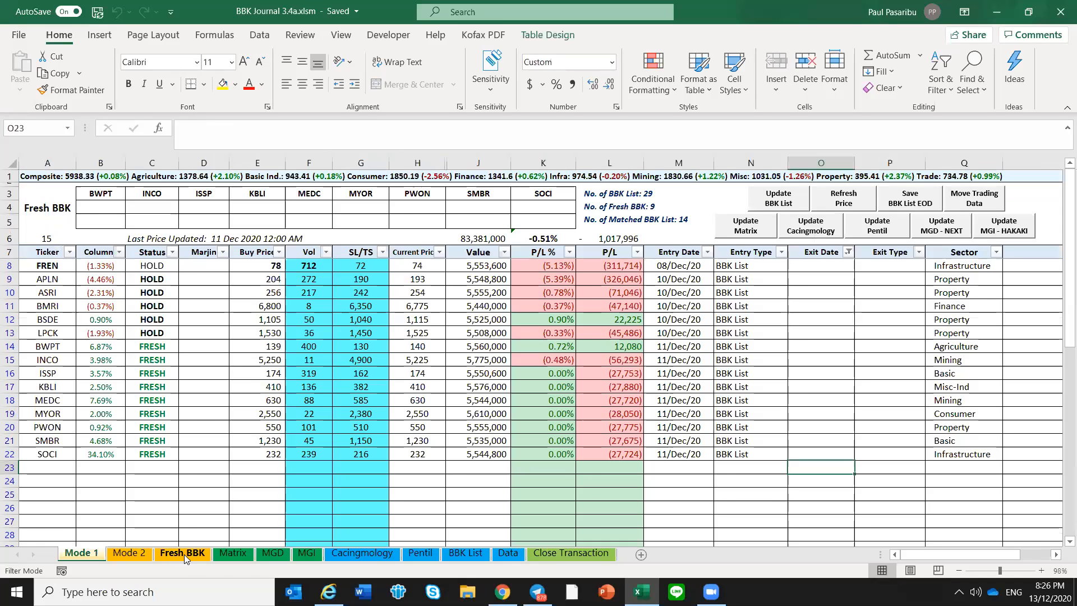
Delete the AALI row from the Close Transaction sheet
{"action": "left_click", "coordinate": [591, 556]}
{"action": "right_click", "coordinate": [9, 230]}
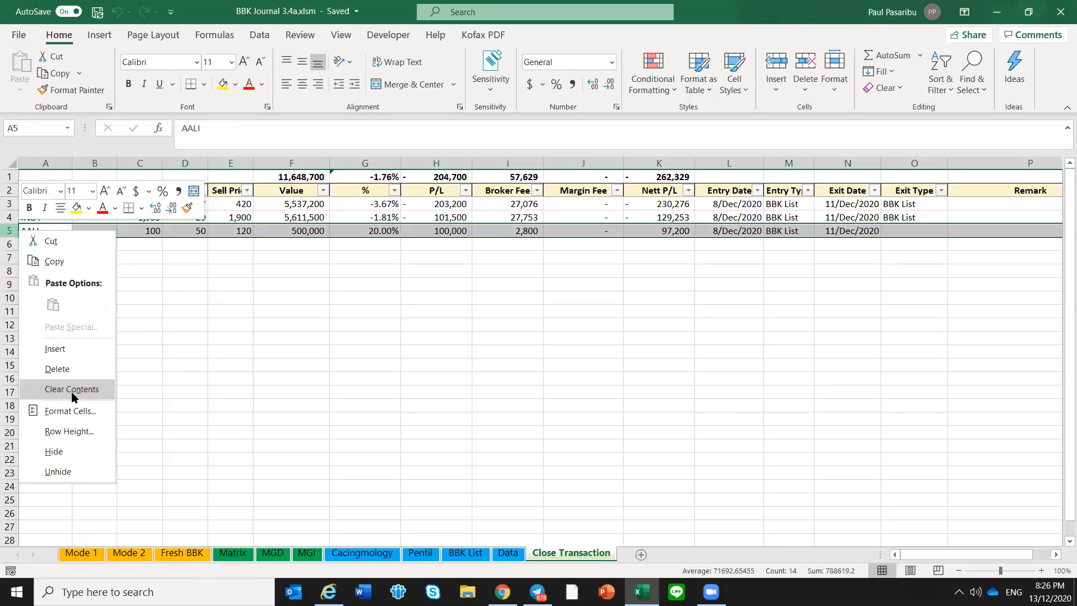
{"action": "left_click", "coordinate": [74, 370]}
{"action": "left_click", "coordinate": [193, 280]}
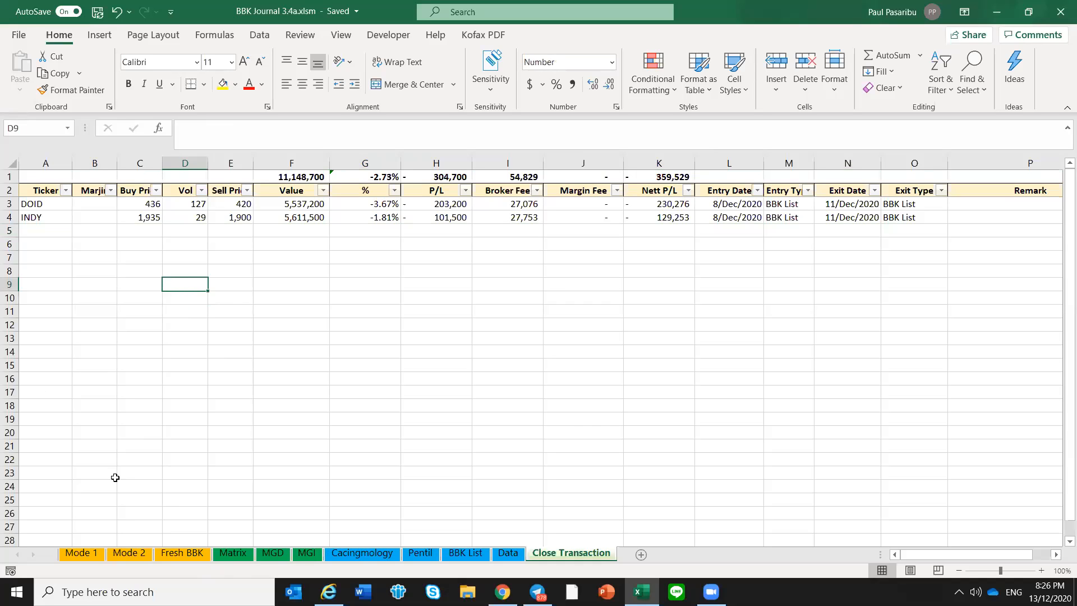
Check the first empty row on Mode 1 against the closed trades on the Close Transaction sheet
{"action": "left_click", "coordinate": [82, 554]}
{"action": "left_click", "coordinate": [72, 467]}
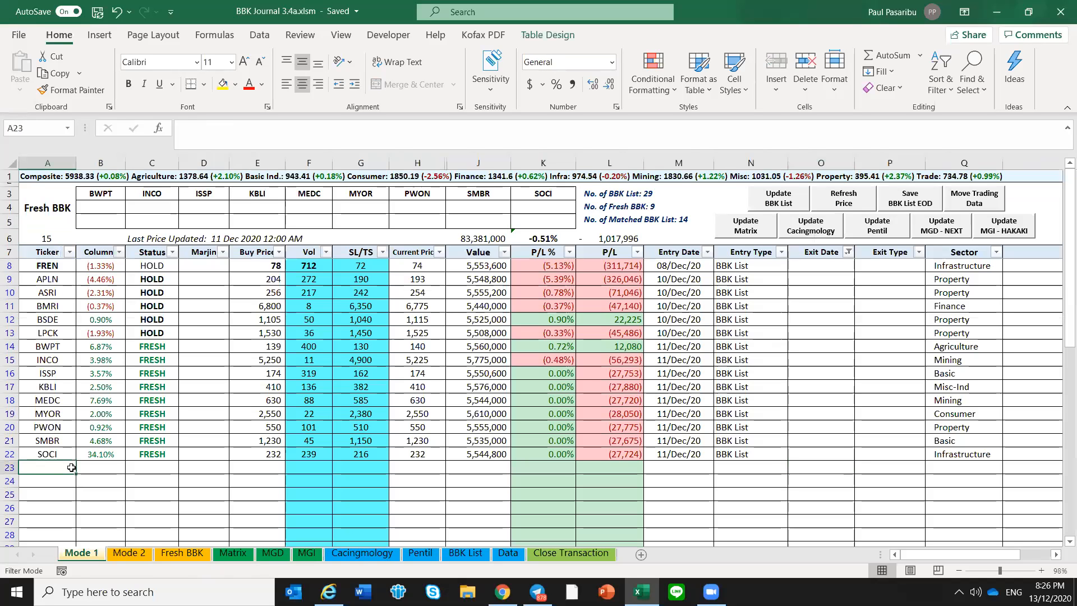
{"action": "left_click", "coordinate": [567, 554]}
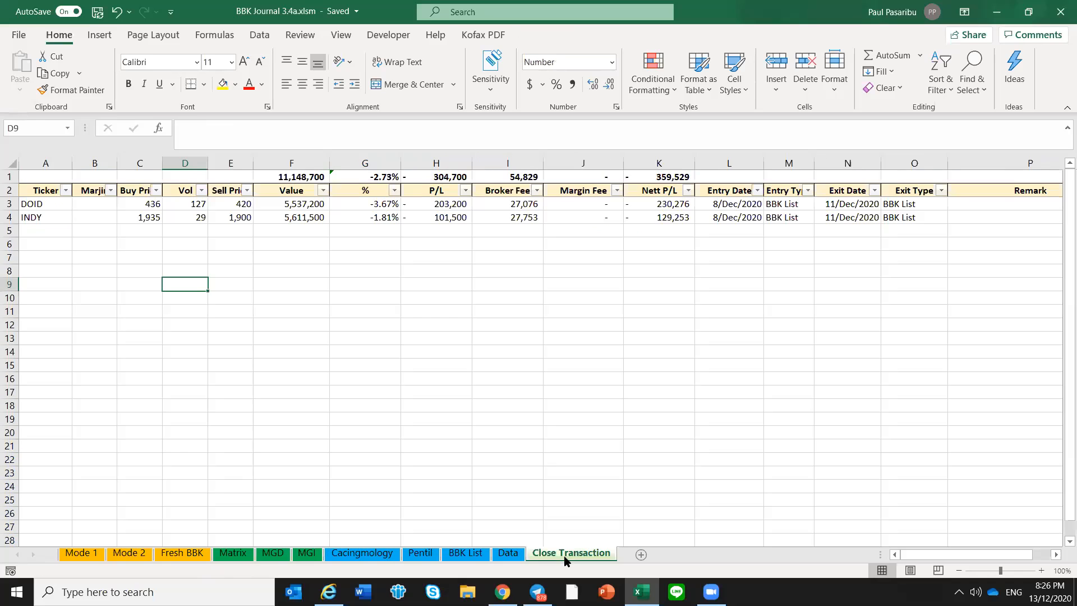
{"action": "left_click", "coordinate": [79, 553]}
Inspect the Status formula and the exit date and ticker cells in the first empty row on Mode 1
{"action": "left_click_drag", "start_coordinate": [101, 468], "coordinate": [140, 455]}
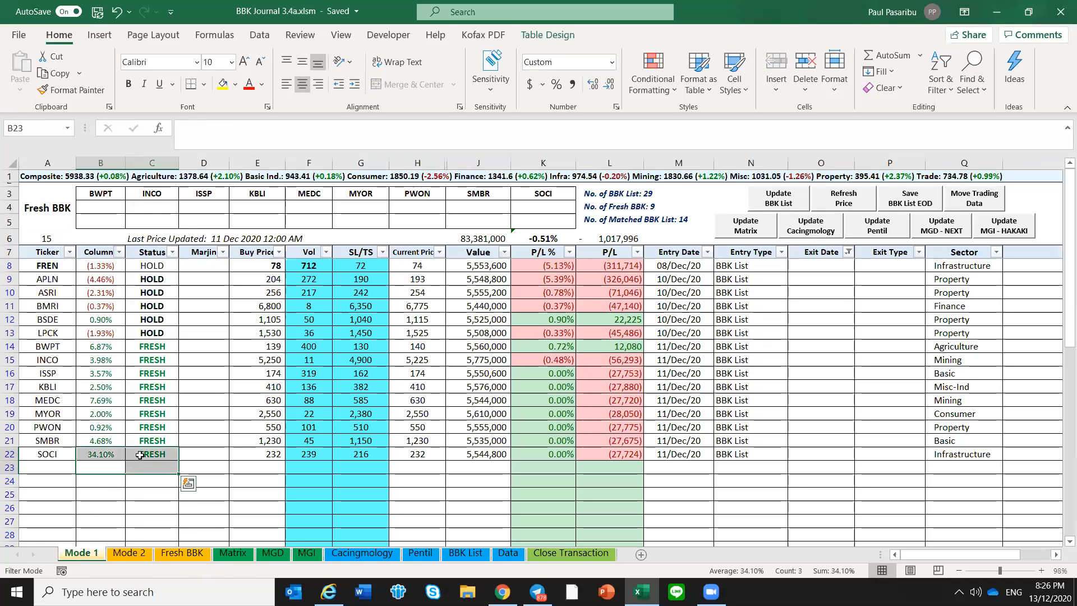
{"action": "left_click", "coordinate": [148, 467]}
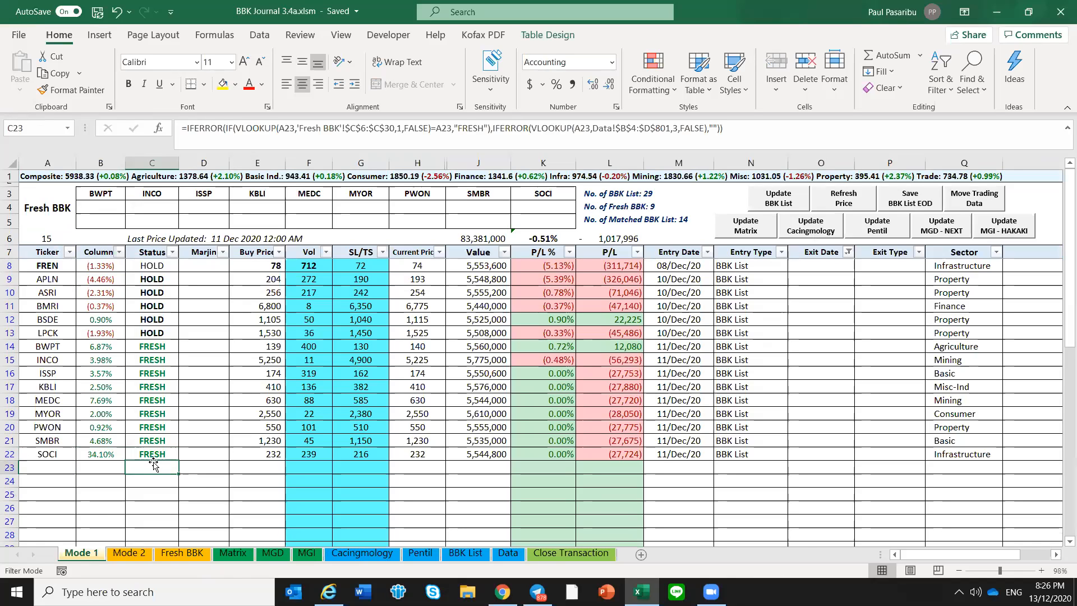
{"action": "left_click", "coordinate": [810, 465]}
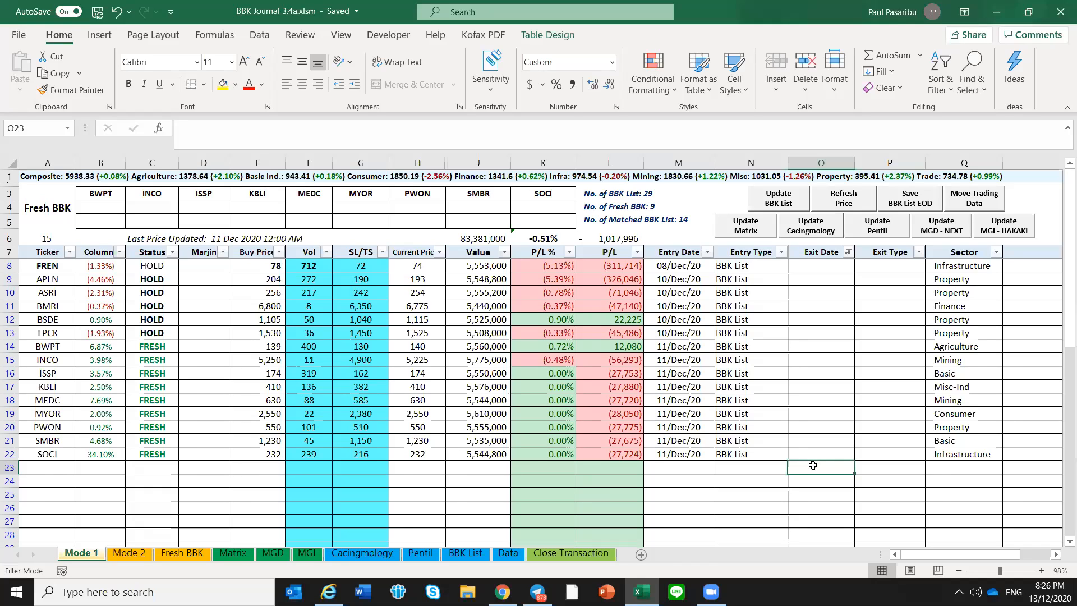
{"action": "left_click", "coordinate": [62, 469]}
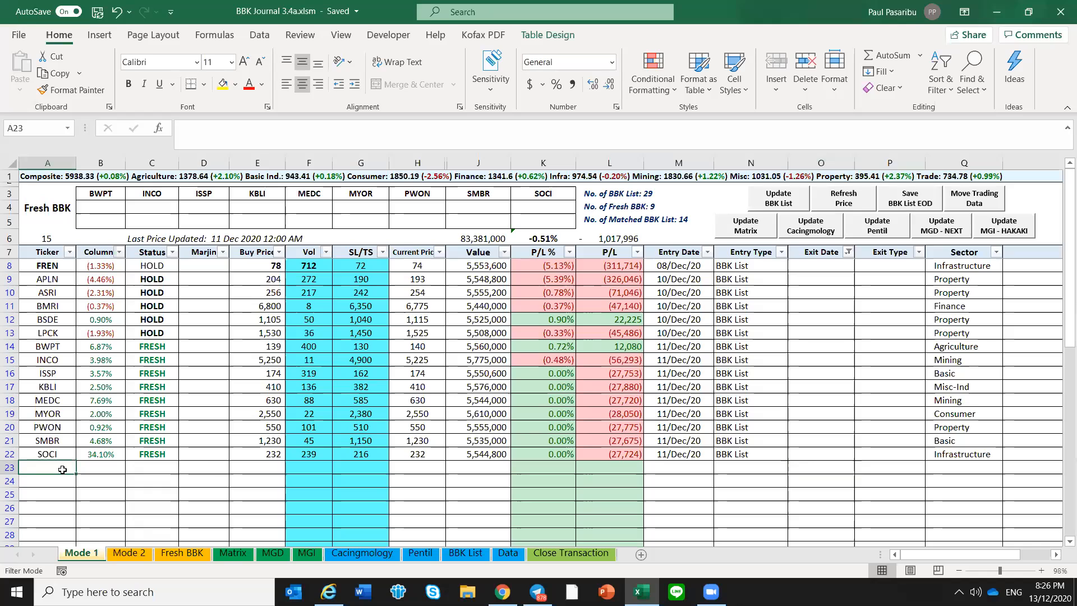
{"action": "left_click", "coordinate": [64, 454]}
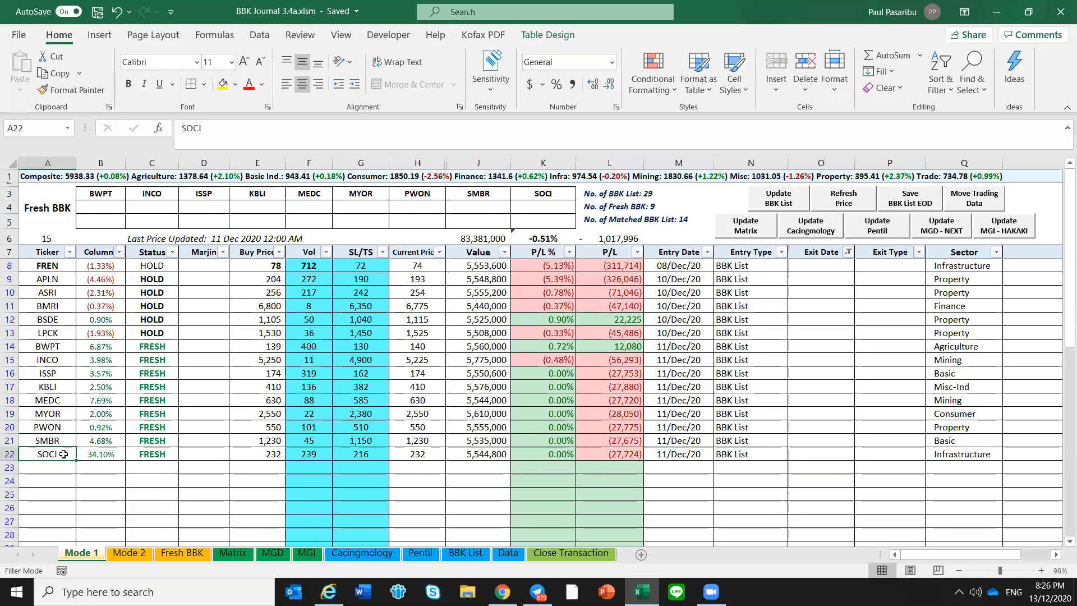
Set SOCI's exit date on Mode 1 to 11 Dec and move the exited trade to Close Transaction
{"action": "left_click", "coordinate": [830, 455]}
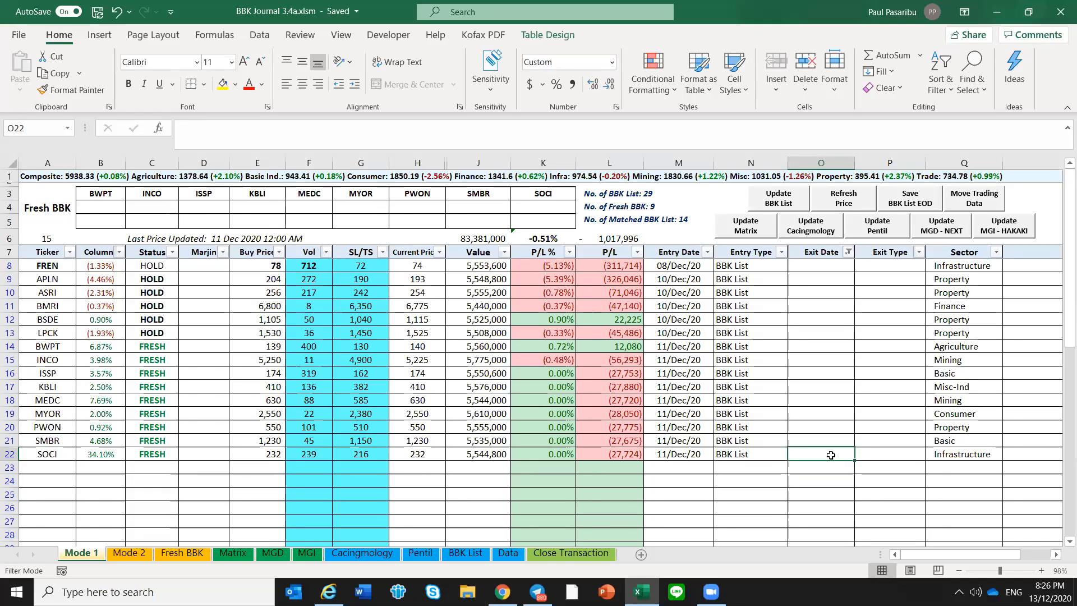
{"action": "type", "text": "11 dec"}
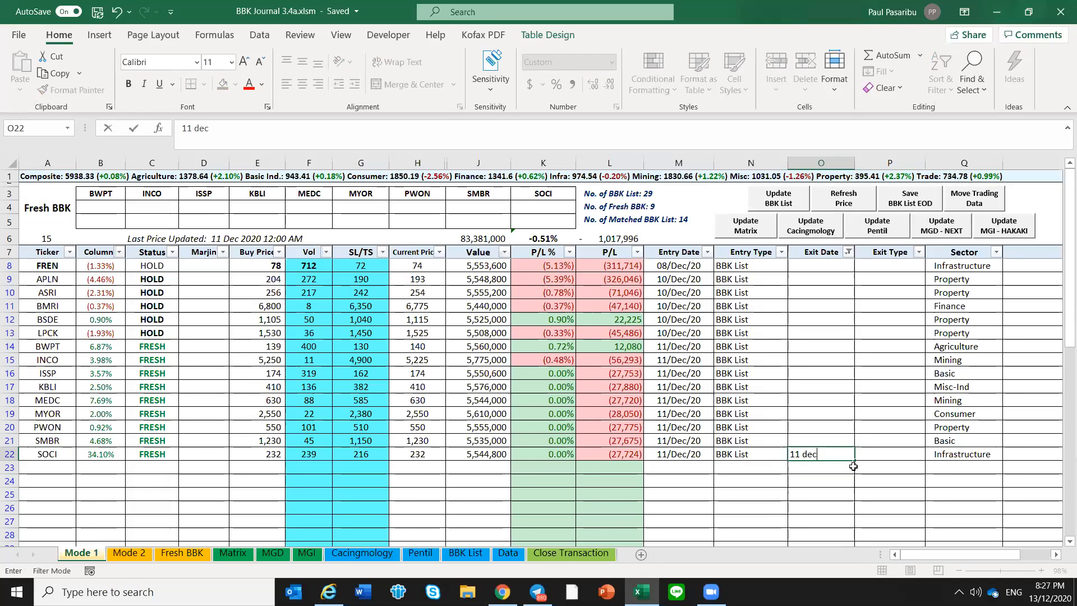
{"action": "key", "text": "Return"}
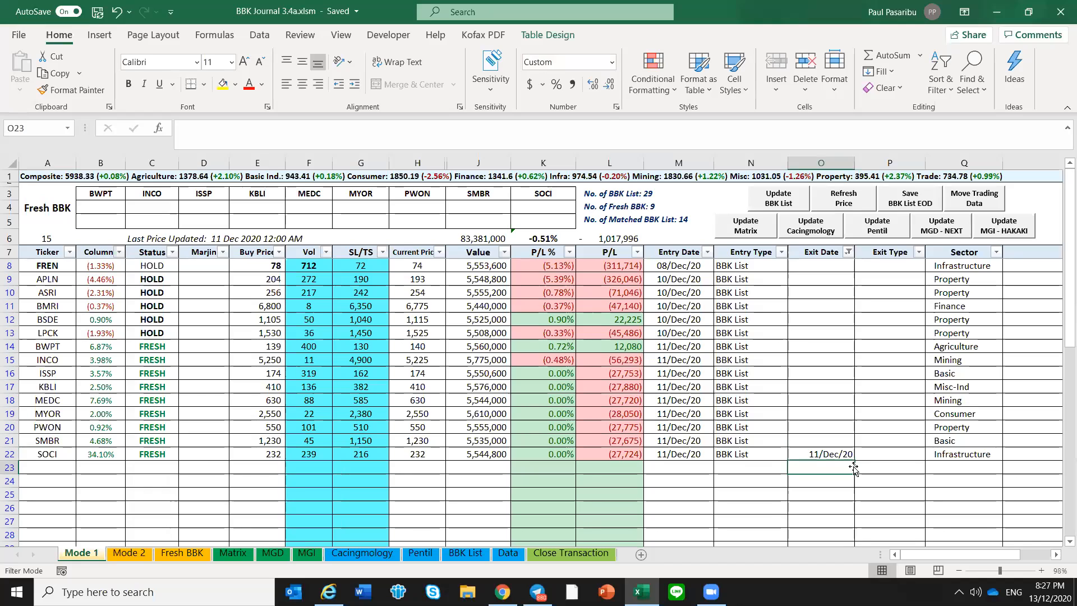
{"action": "left_click", "coordinate": [1002, 199]}
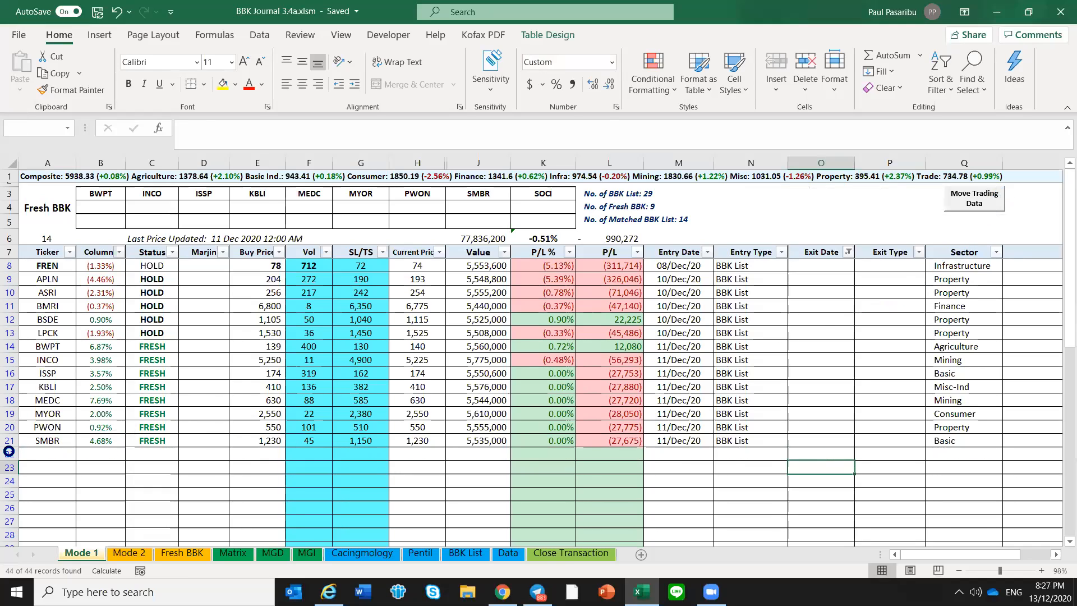
Delete the SOCI row from the Close Transaction sheet
{"action": "left_click", "coordinate": [560, 556]}
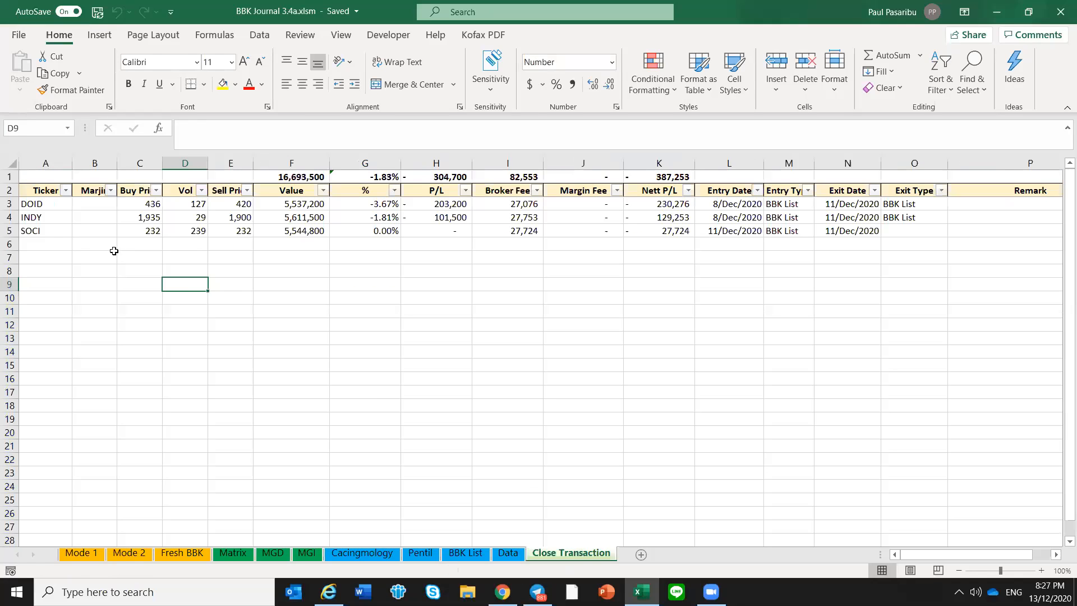
{"action": "left_click", "coordinate": [50, 232]}
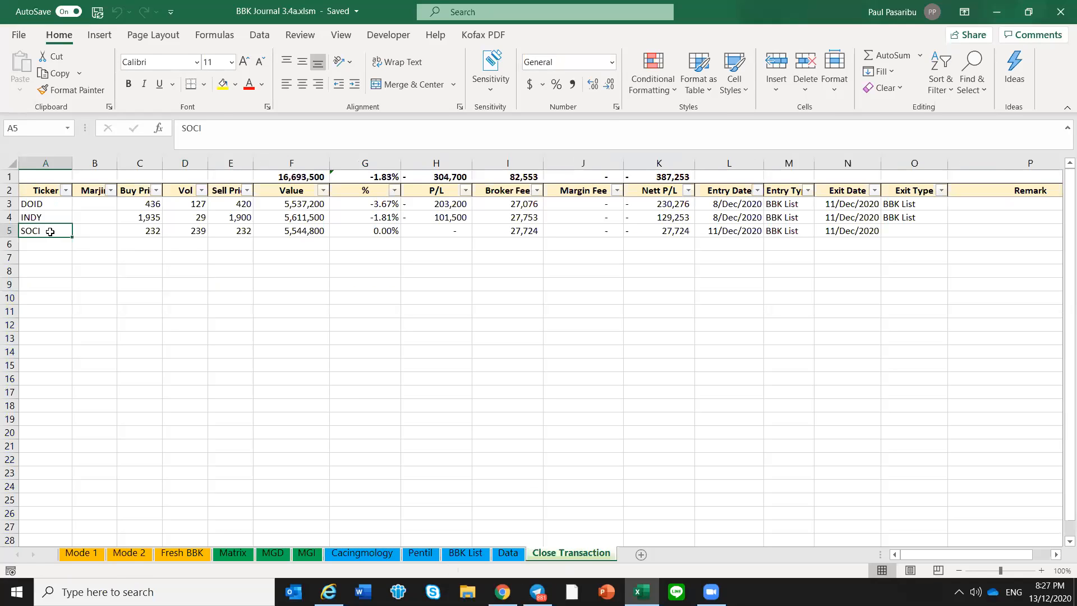
{"action": "right_click", "coordinate": [9, 230]}
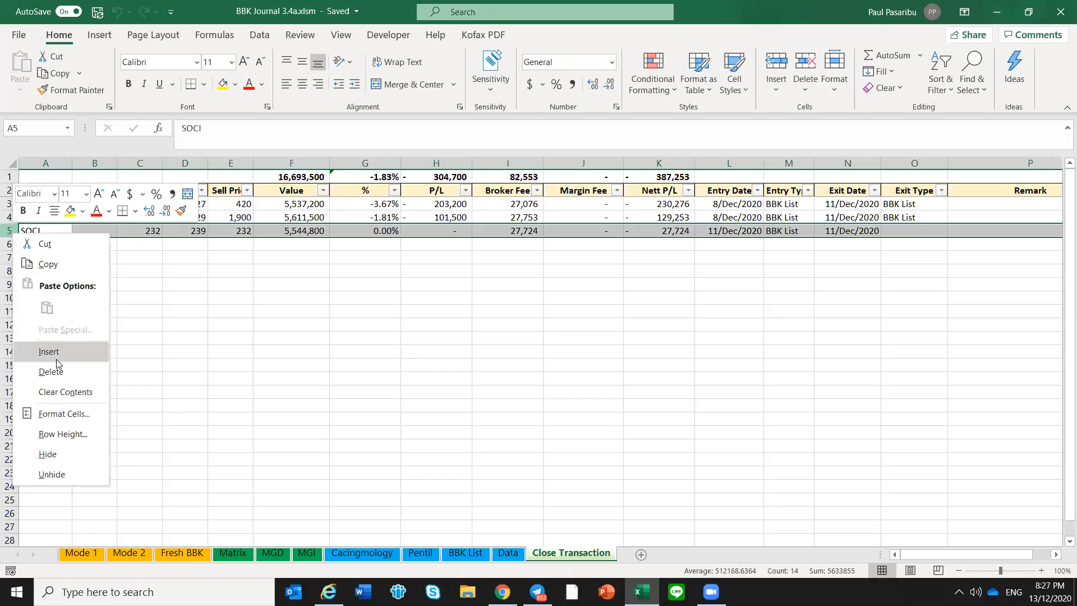
{"action": "left_click", "coordinate": [58, 377]}
{"action": "left_click", "coordinate": [230, 338]}
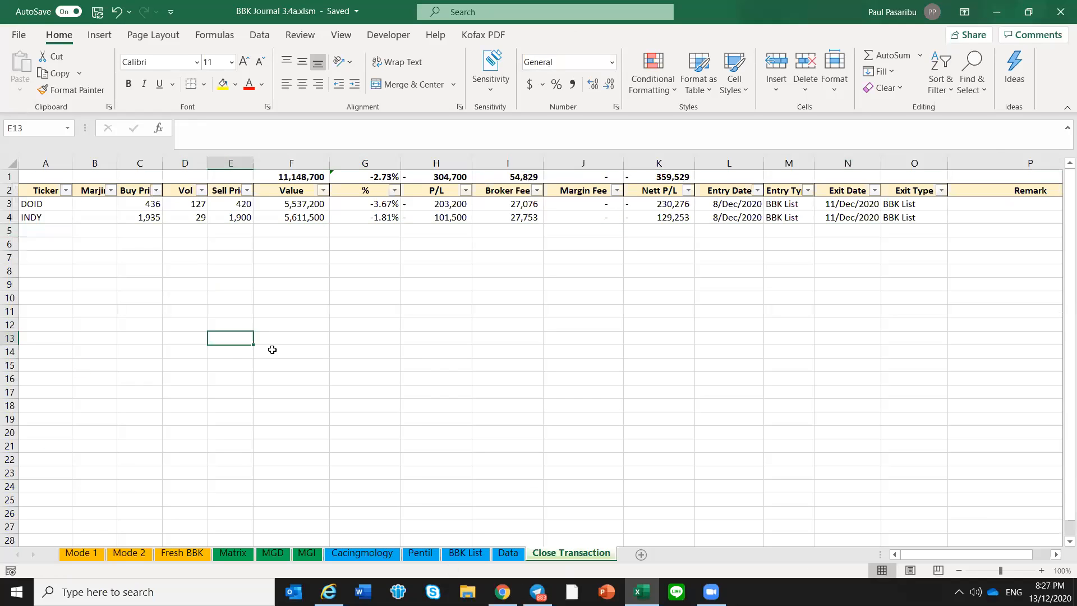
Check the emptied SOCI row on Mode 1 and examine FREN's buy price, volume, SL/TS and current price
{"action": "left_click", "coordinate": [74, 552]}
{"action": "left_click", "coordinate": [54, 458]}
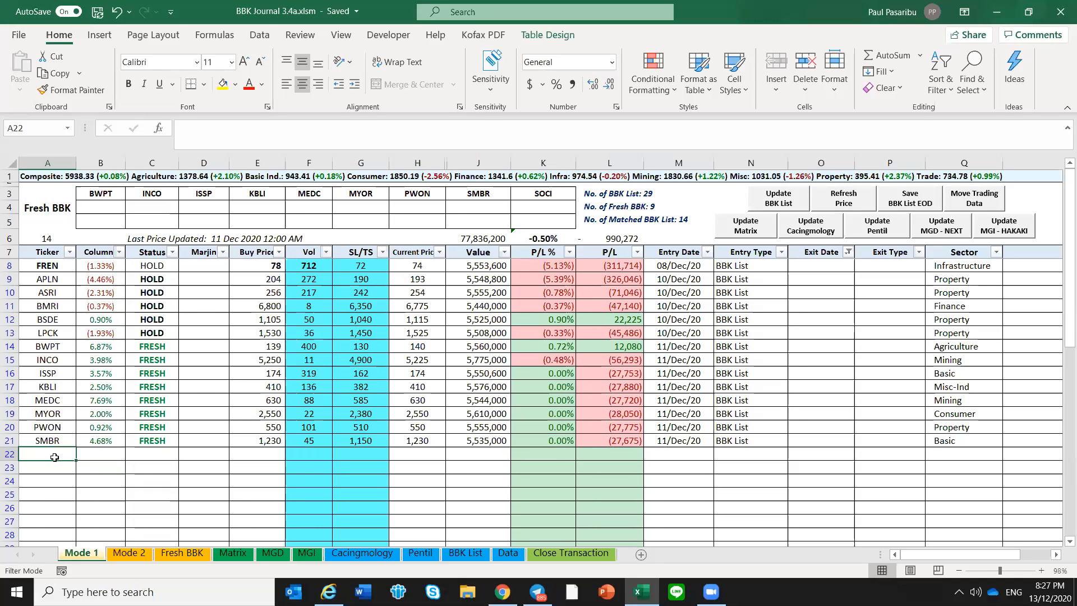
{"action": "left_click", "coordinate": [278, 266]}
{"action": "key", "text": "Right"}
{"action": "key", "text": "Right"}
{"action": "key", "text": "Right"}
{"action": "key", "text": "Left"}
{"action": "key", "text": "Left"}
{"action": "key", "text": "Left"}
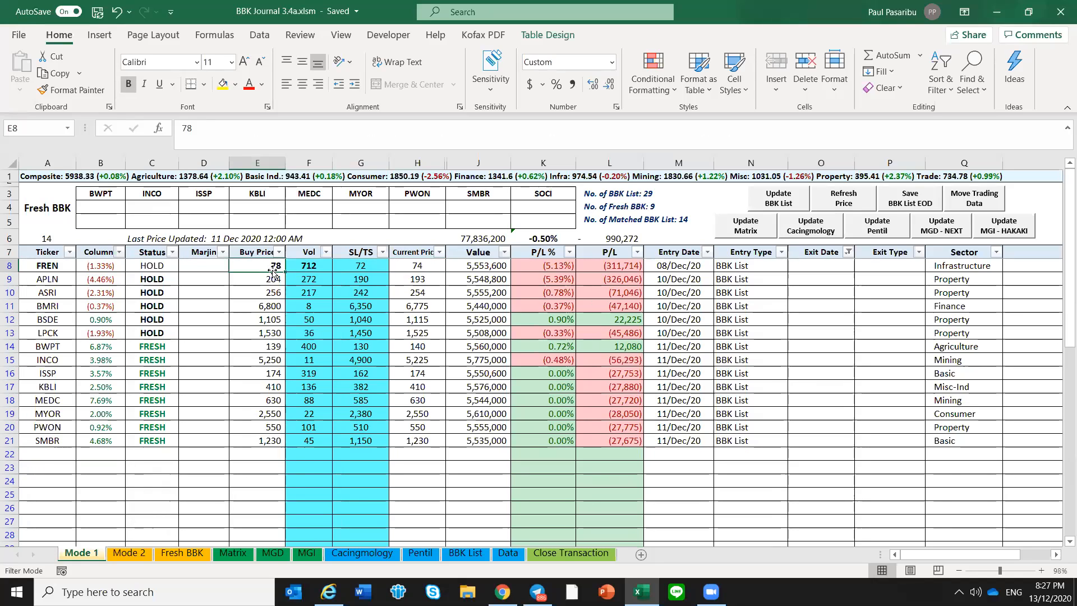
{"action": "left_click", "coordinate": [290, 288]}
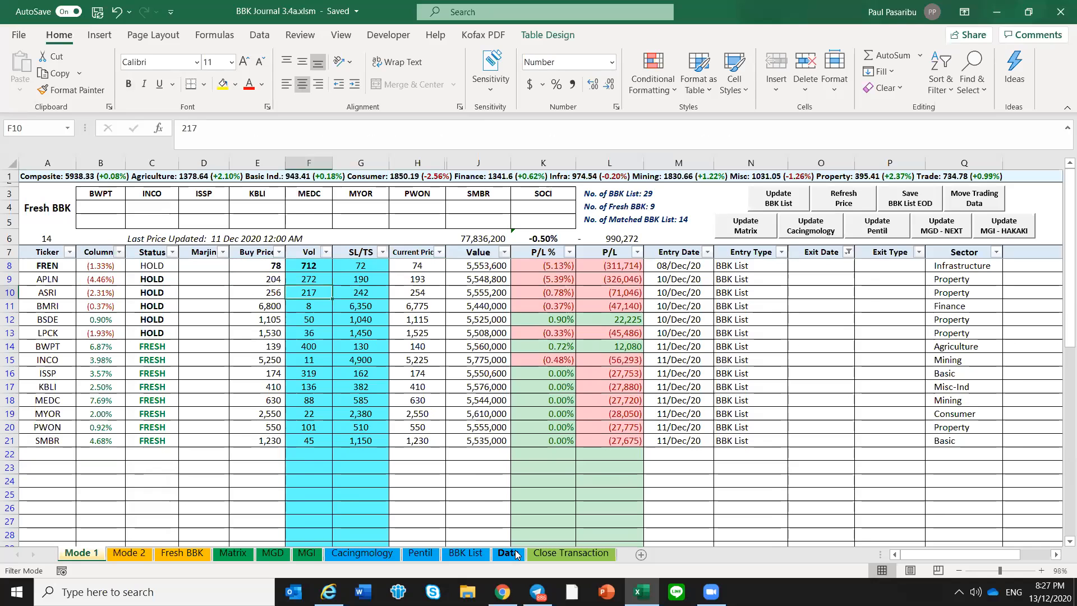
{"action": "left_click", "coordinate": [517, 554]}
{"action": "left_click", "coordinate": [81, 554]}
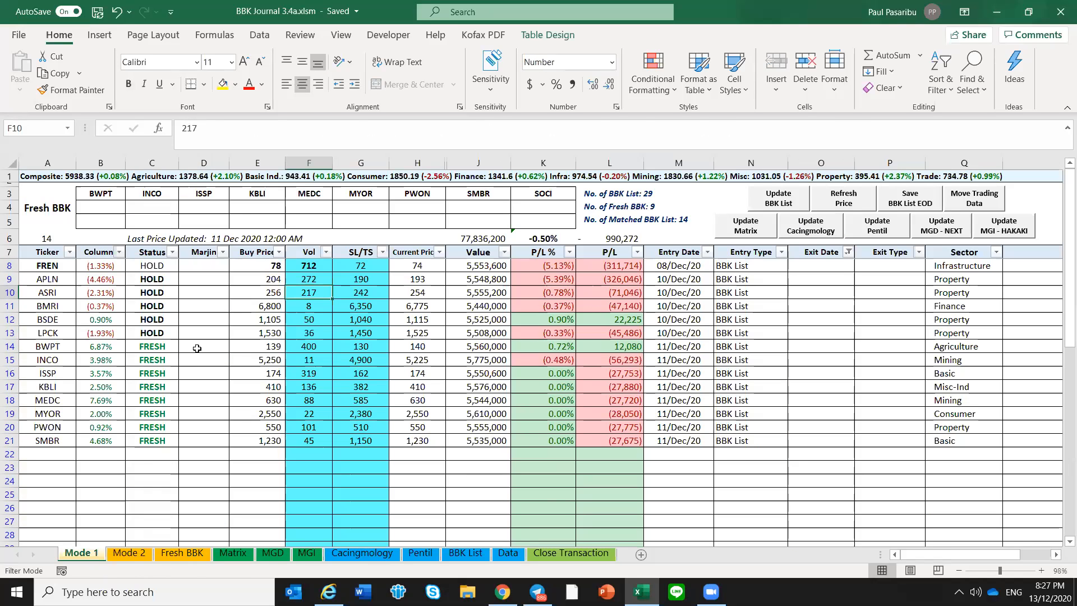
{"action": "left_click", "coordinate": [130, 362]}
{"action": "left_click", "coordinate": [118, 364]}
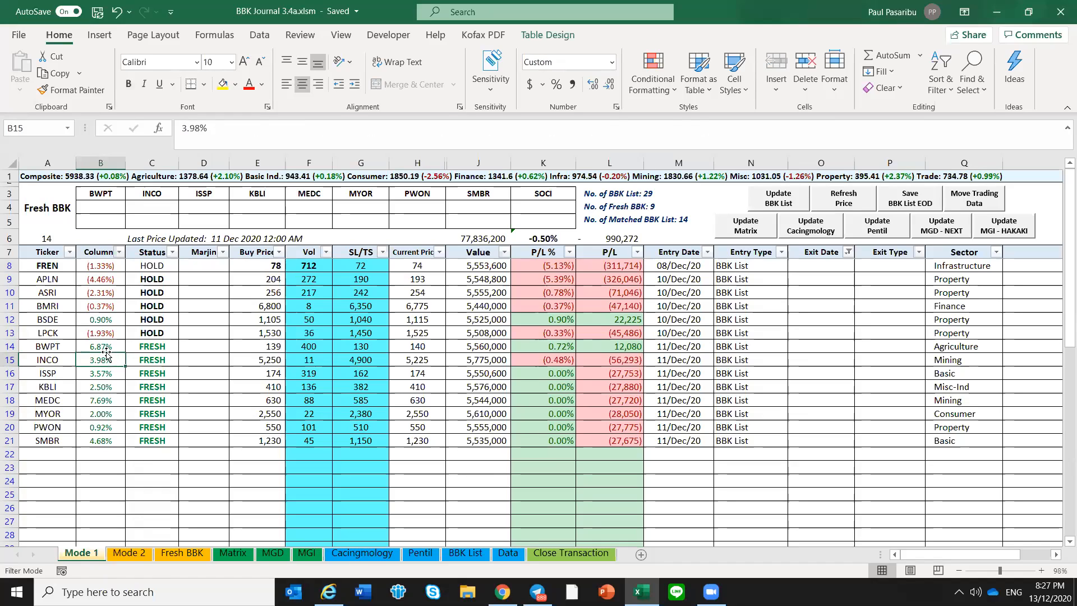
Review the Nett P/L of the closed DOID and INDY trades on the Close Transaction sheet
{"action": "left_click", "coordinate": [581, 554]}
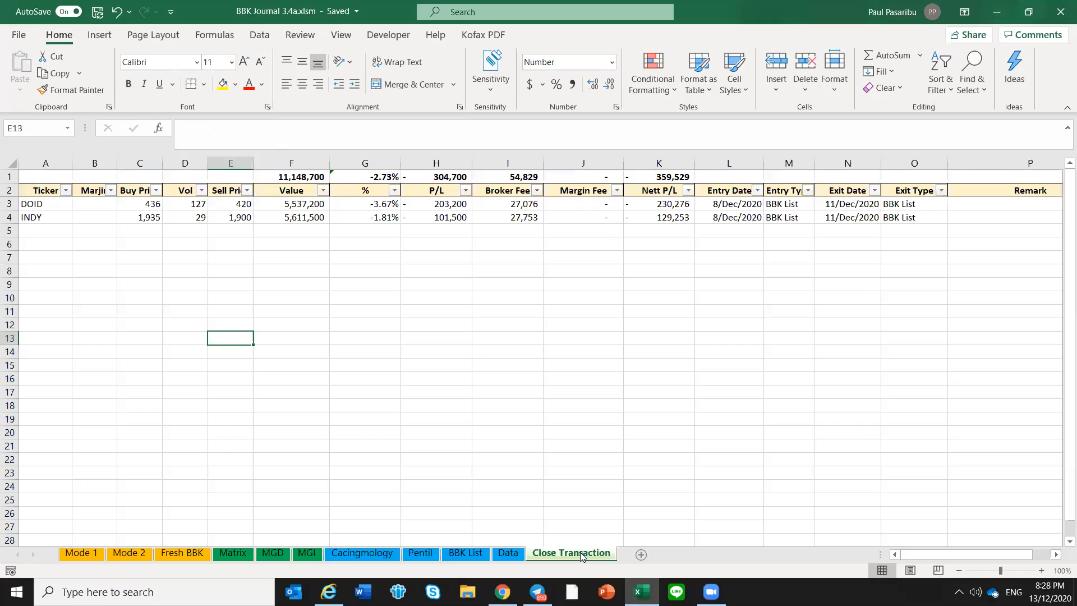
{"action": "left_click", "coordinate": [589, 306]}
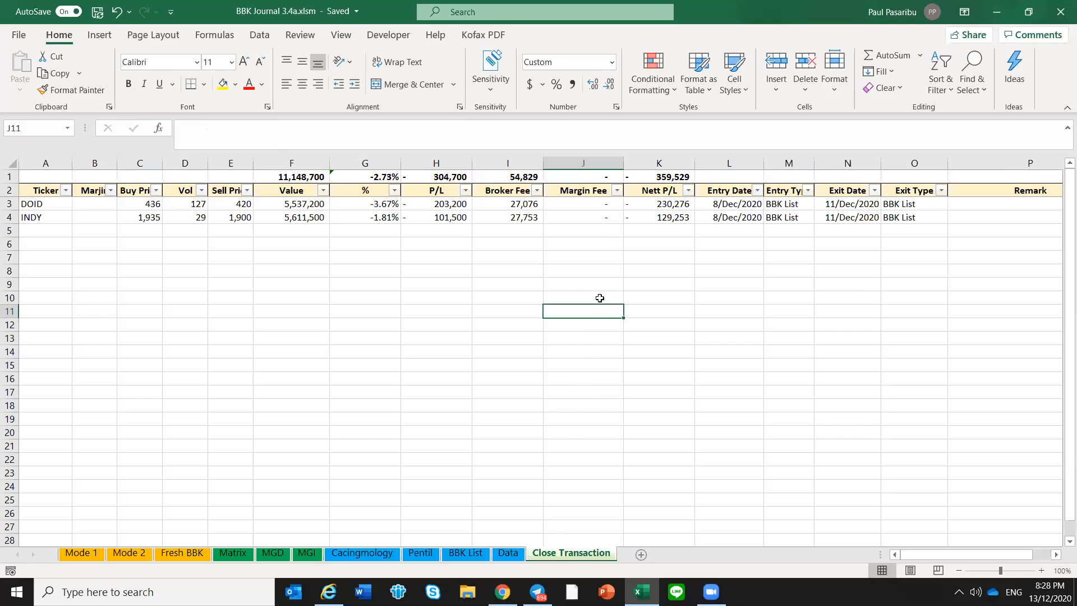
{"action": "left_click", "coordinate": [599, 269]}
{"action": "left_click_drag", "start_coordinate": [672, 204], "coordinate": [675, 212]}
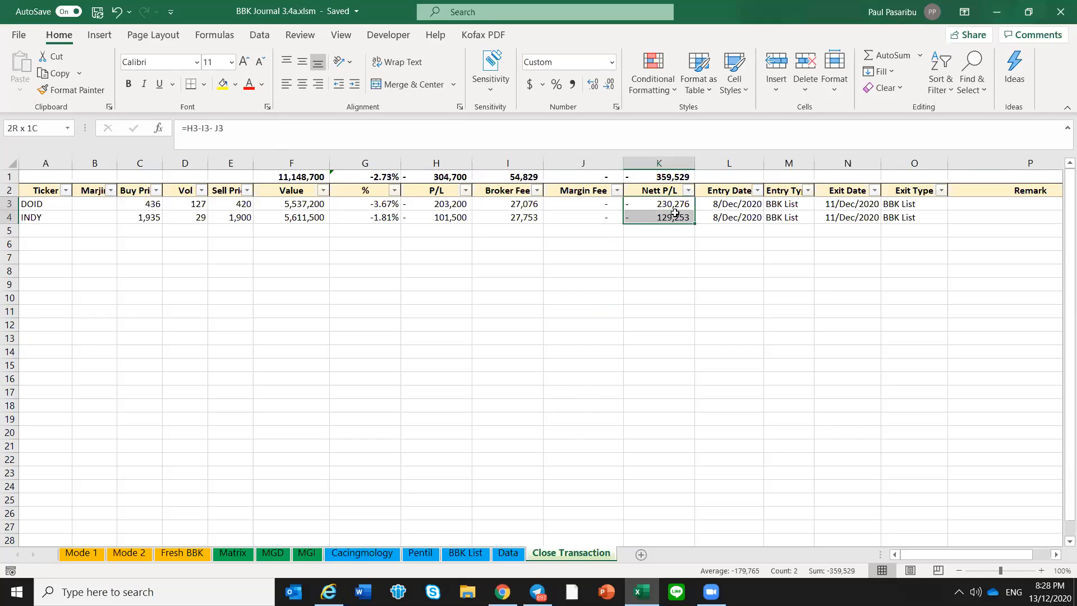
{"action": "left_click", "coordinate": [676, 243]}
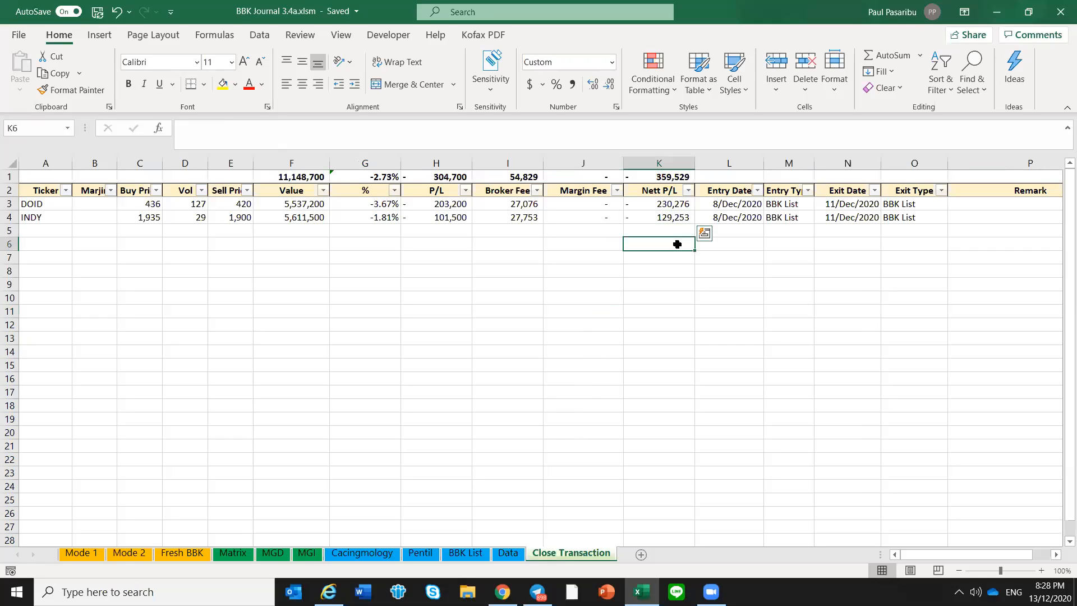
{"action": "left_click", "coordinate": [664, 205]}
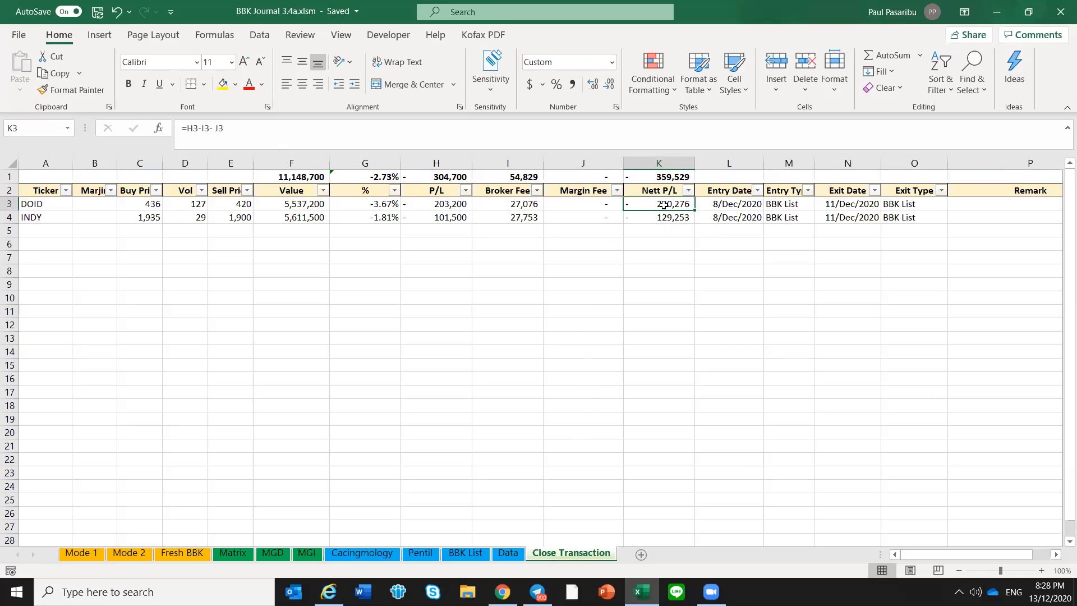
{"action": "left_click", "coordinate": [673, 244]}
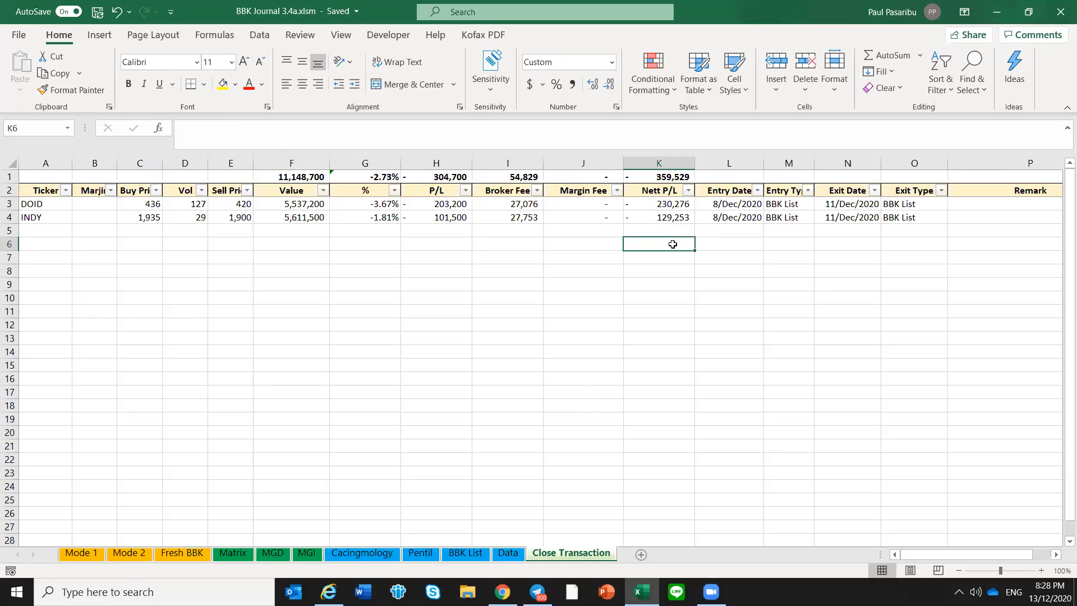
{"action": "left_click", "coordinate": [710, 283]}
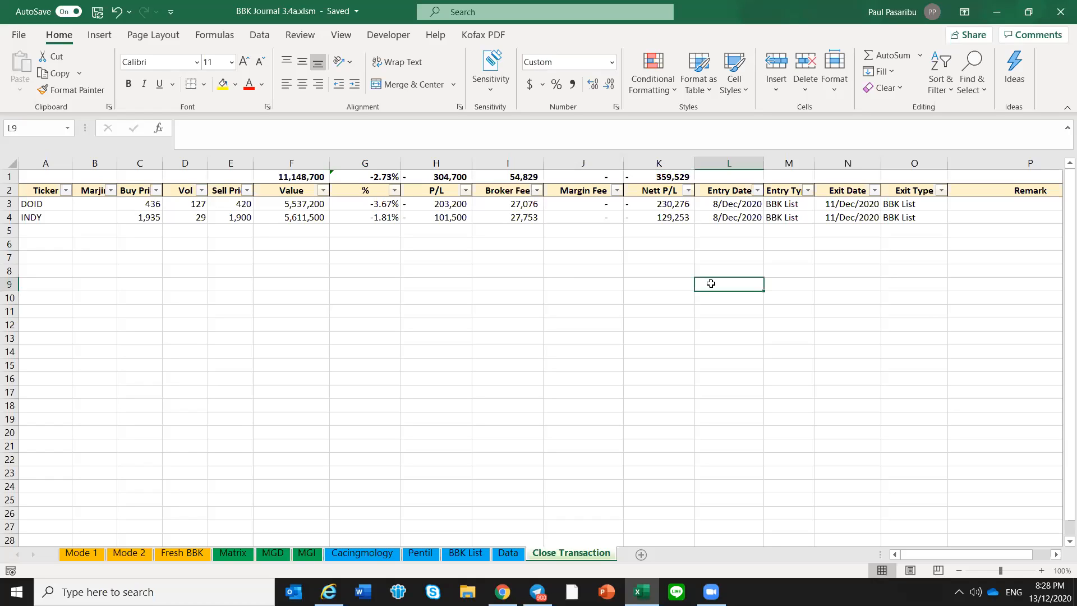
{"action": "left_click", "coordinate": [686, 241]}
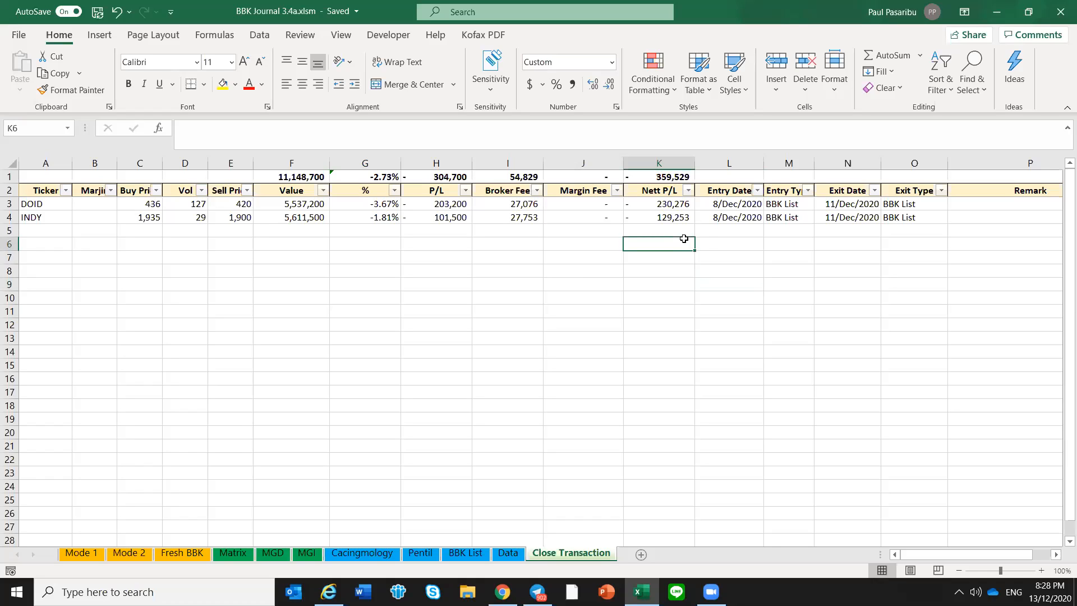
{"action": "left_click", "coordinate": [62, 430]}
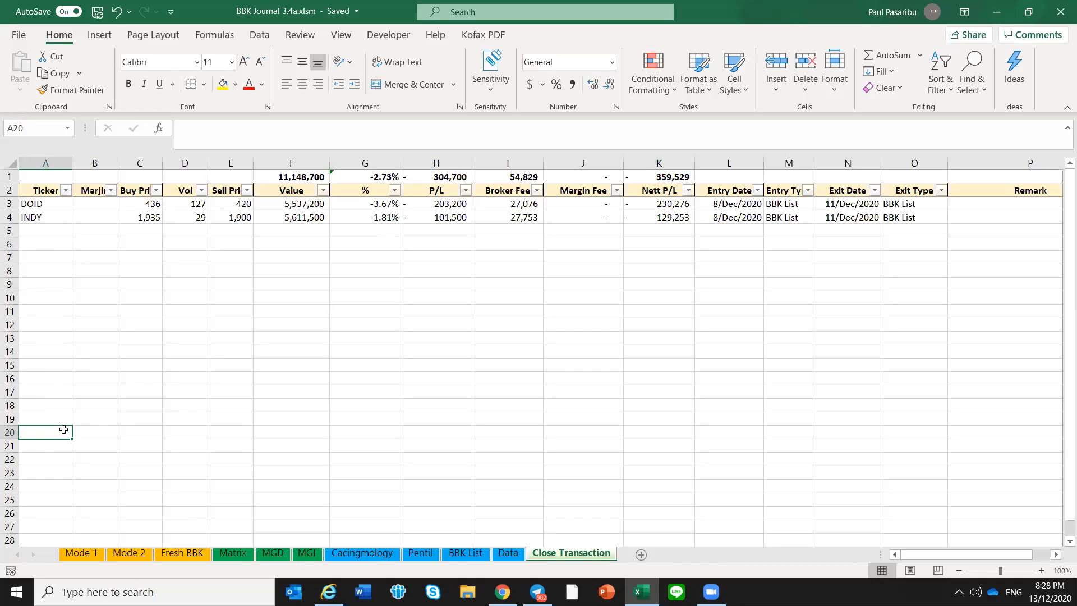
{"action": "left_click", "coordinate": [65, 205]}
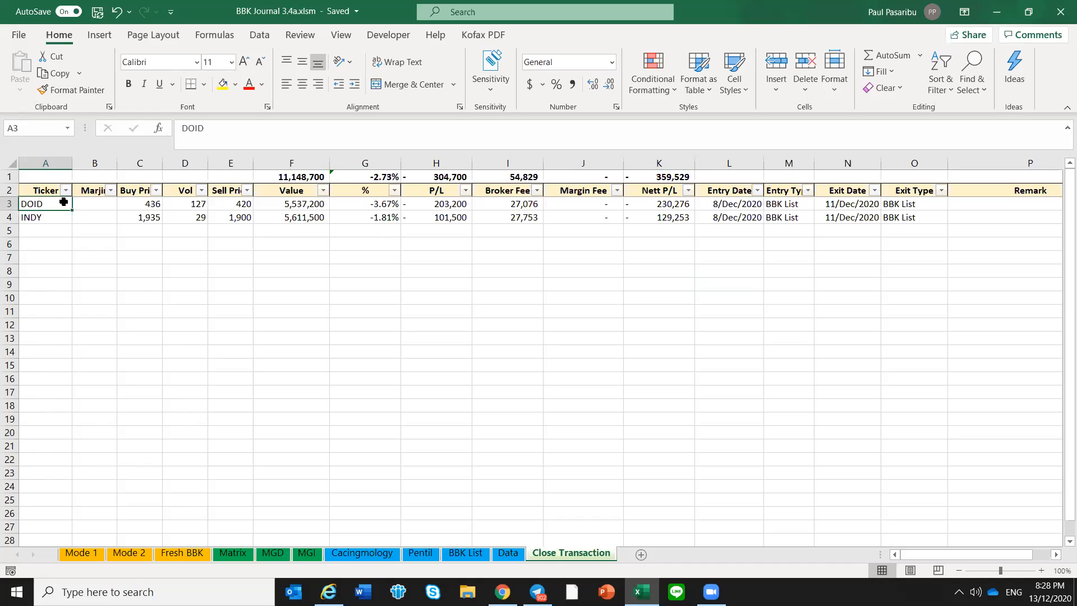
{"action": "left_click", "coordinate": [58, 220]}
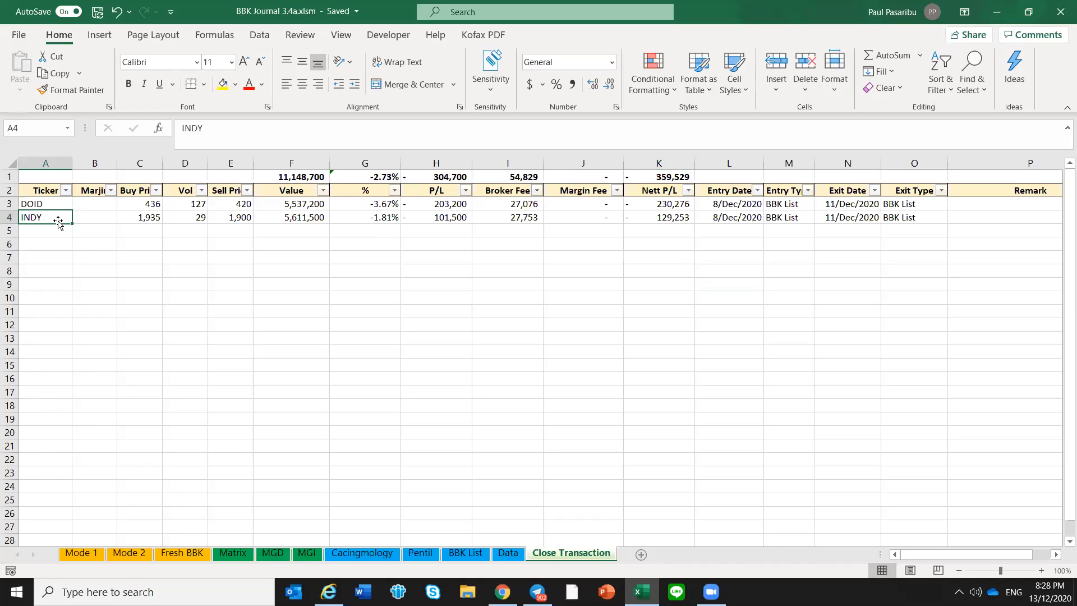
{"action": "left_click", "coordinate": [632, 269]}
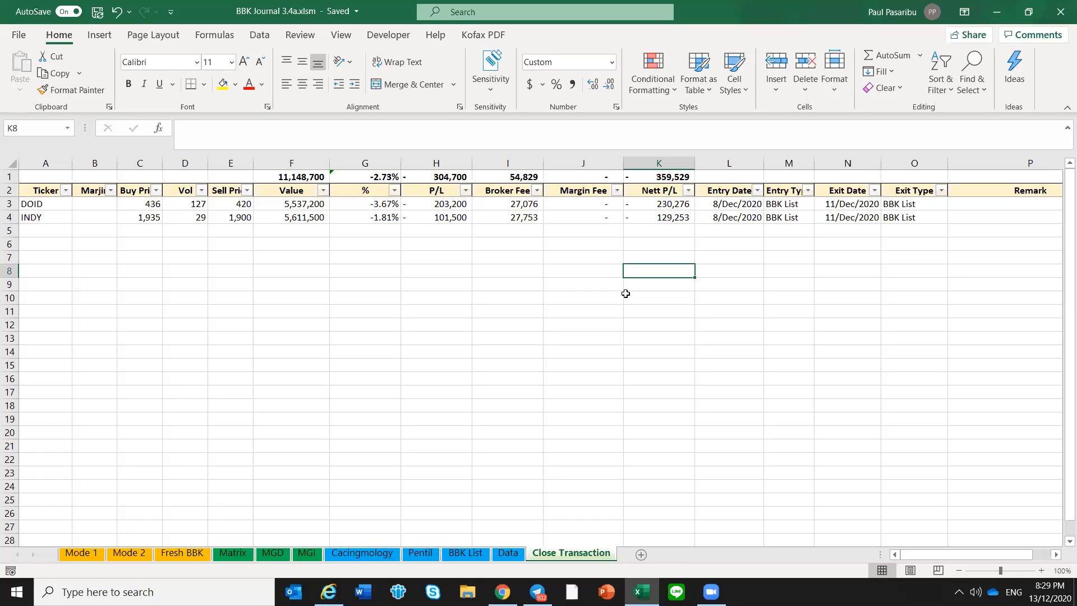
Inspect the SL/TS formulas of FREN and APLN on Mode 1 and compare FREN's level with its buy price
{"action": "left_click", "coordinate": [84, 555]}
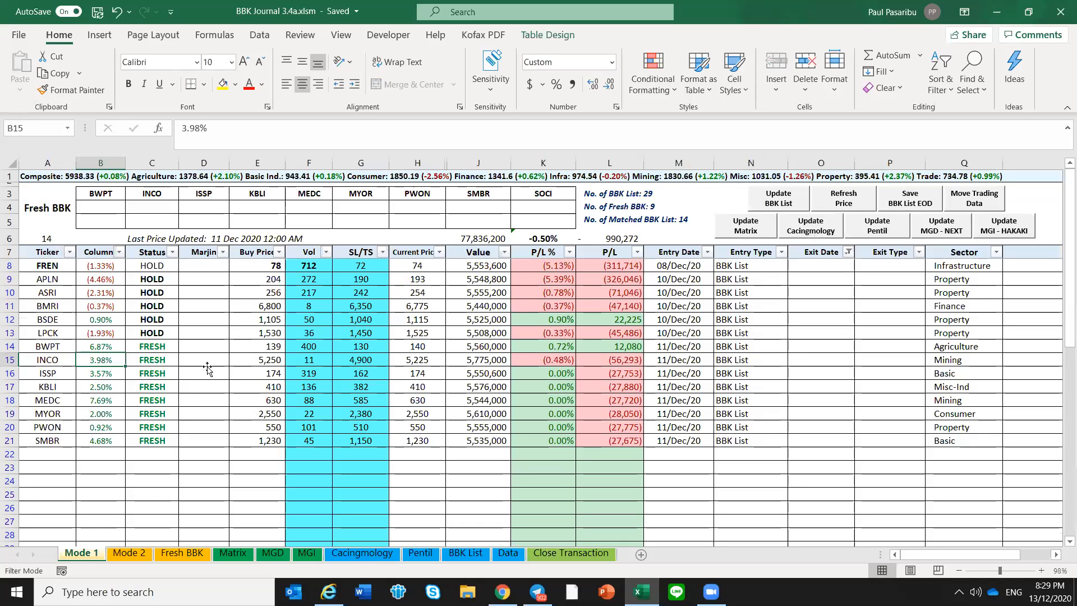
{"action": "left_click", "coordinate": [208, 368]}
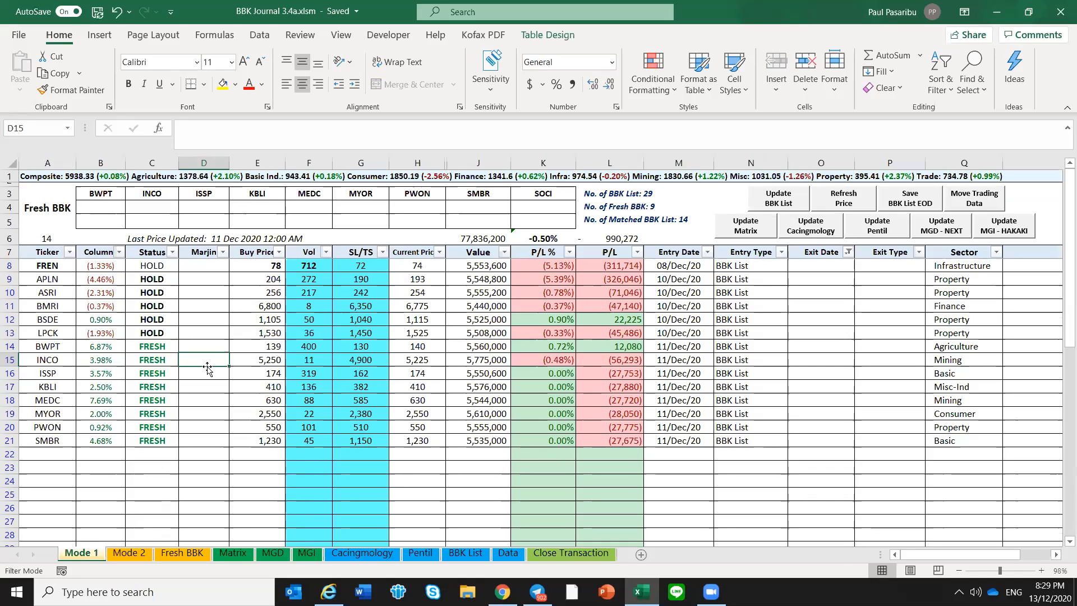
{"action": "left_click", "coordinate": [358, 265]}
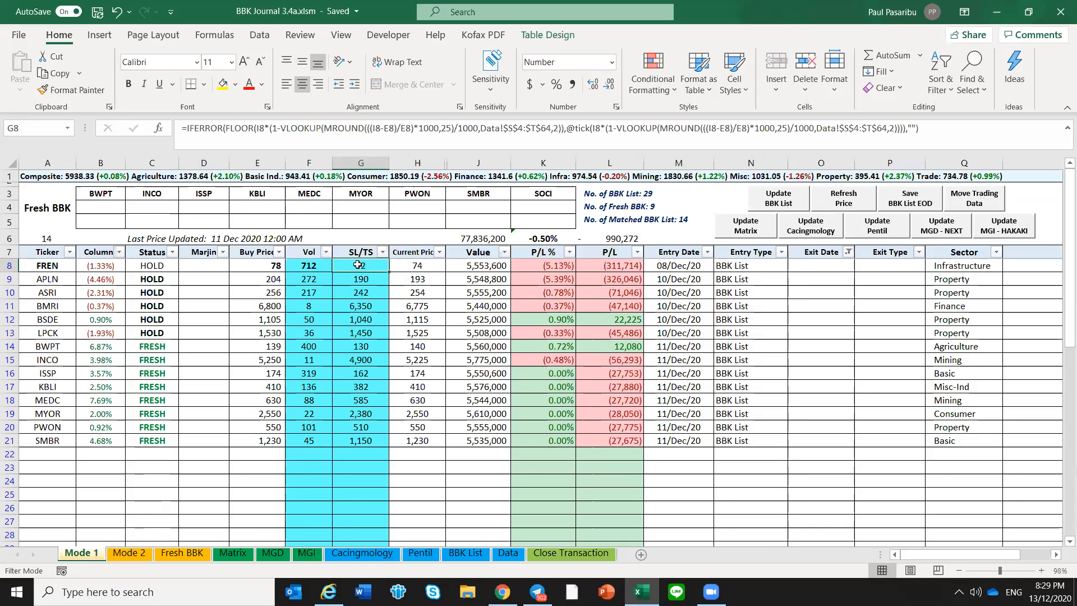
{"action": "left_click", "coordinate": [360, 277]}
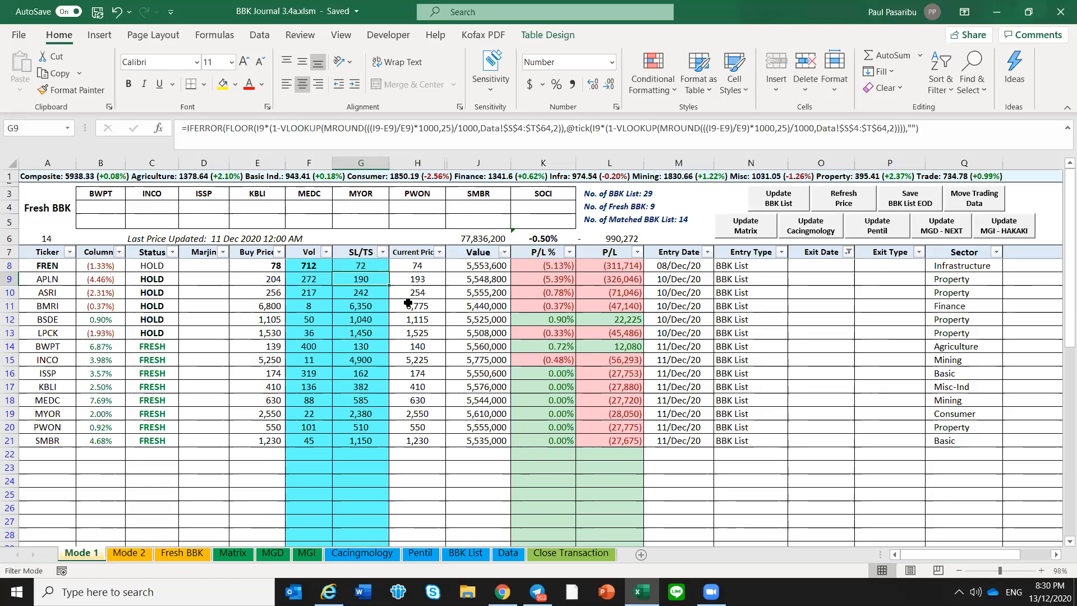
{"action": "left_click", "coordinate": [369, 266]}
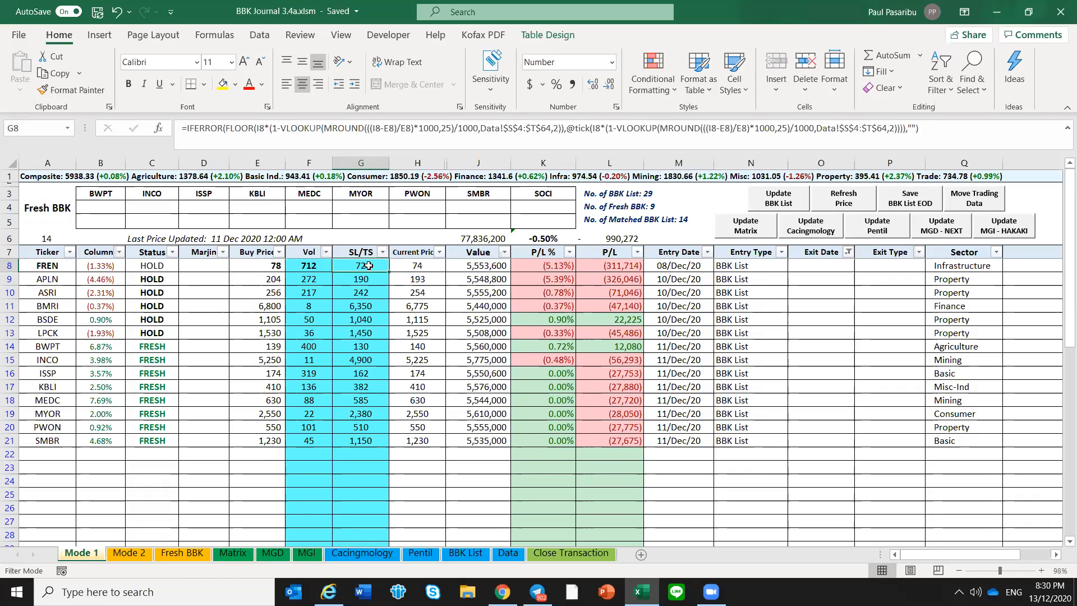
{"action": "left_click", "coordinate": [265, 264]}
{"action": "left_click", "coordinate": [362, 264]}
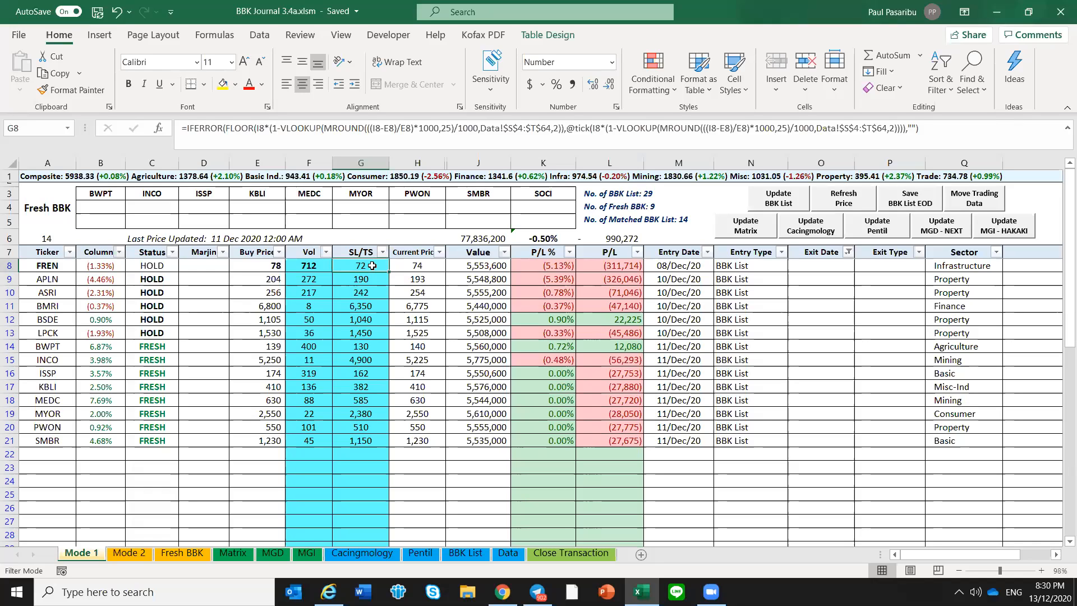
Examine FREN's entry date and exit date cells on Mode 1
{"action": "left_click", "coordinate": [677, 264]}
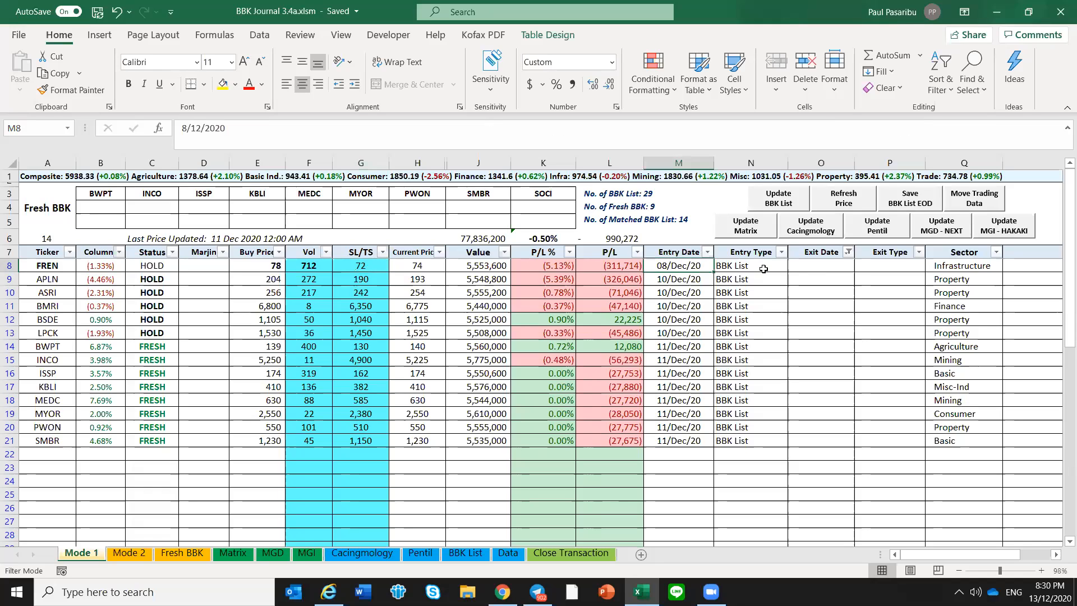
{"action": "left_click", "coordinate": [808, 267]}
{"action": "left_click", "coordinate": [690, 269]}
{"action": "left_click", "coordinate": [802, 261]}
{"action": "left_click", "coordinate": [690, 268]}
{"action": "left_click", "coordinate": [468, 554]}
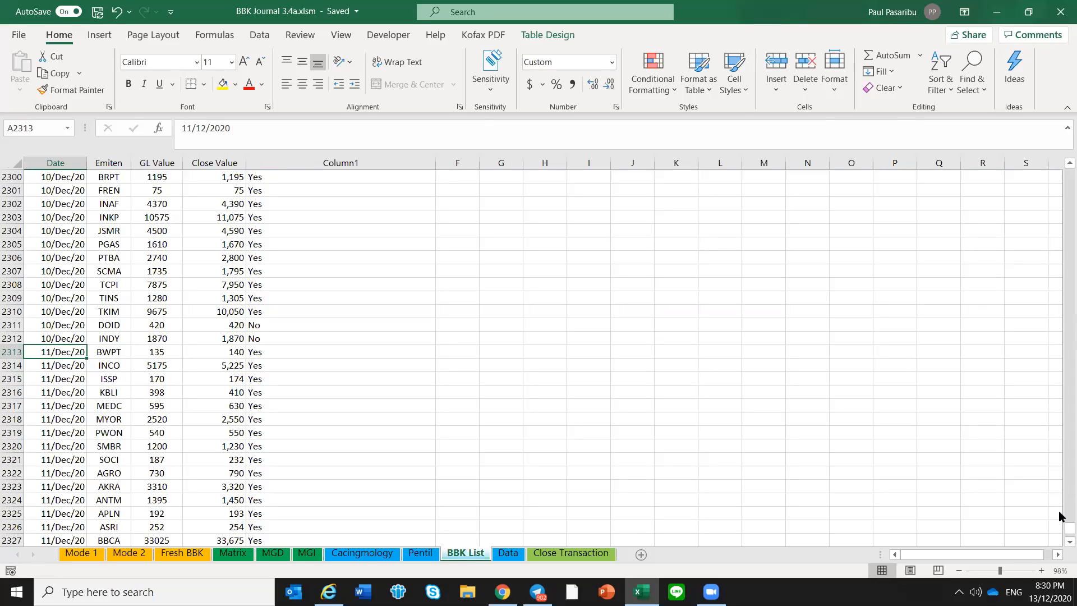
{"action": "left_click", "coordinate": [81, 553]}
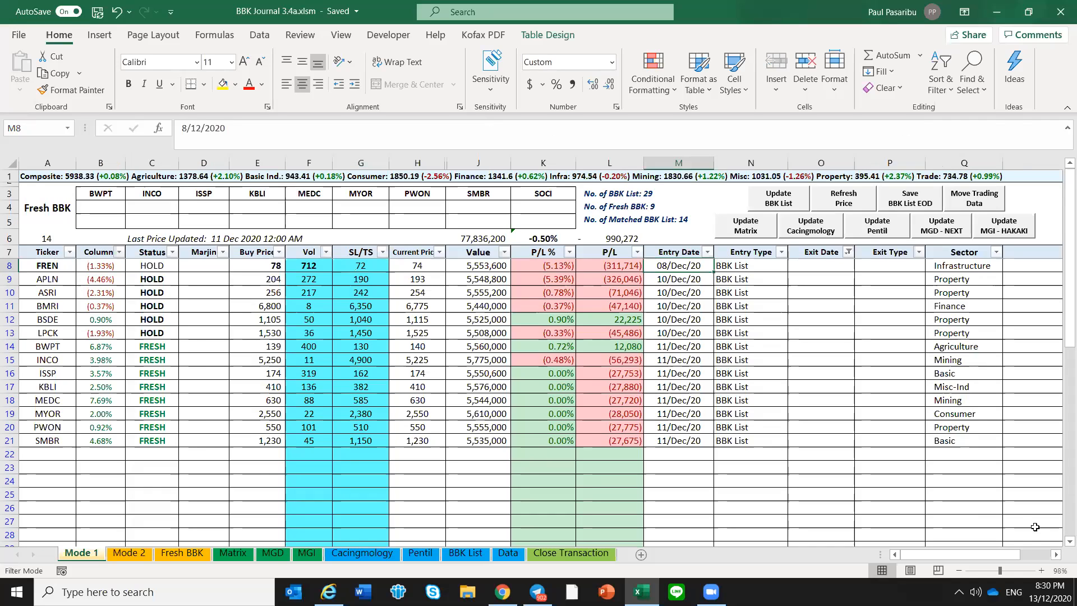
{"action": "left_click", "coordinate": [185, 554]}
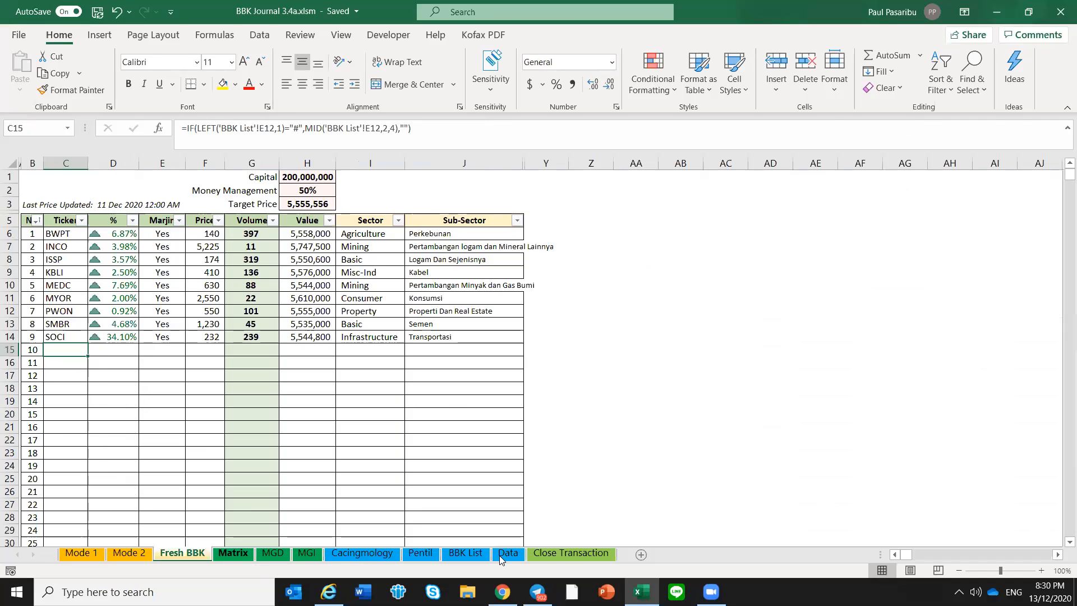
Enable filters on the row 2 headers of the BBK List sheet, covering Date through Column1
{"action": "left_click", "coordinate": [481, 554]}
{"action": "left_click_drag", "start_coordinate": [1062, 531], "coordinate": [1061, 154]}
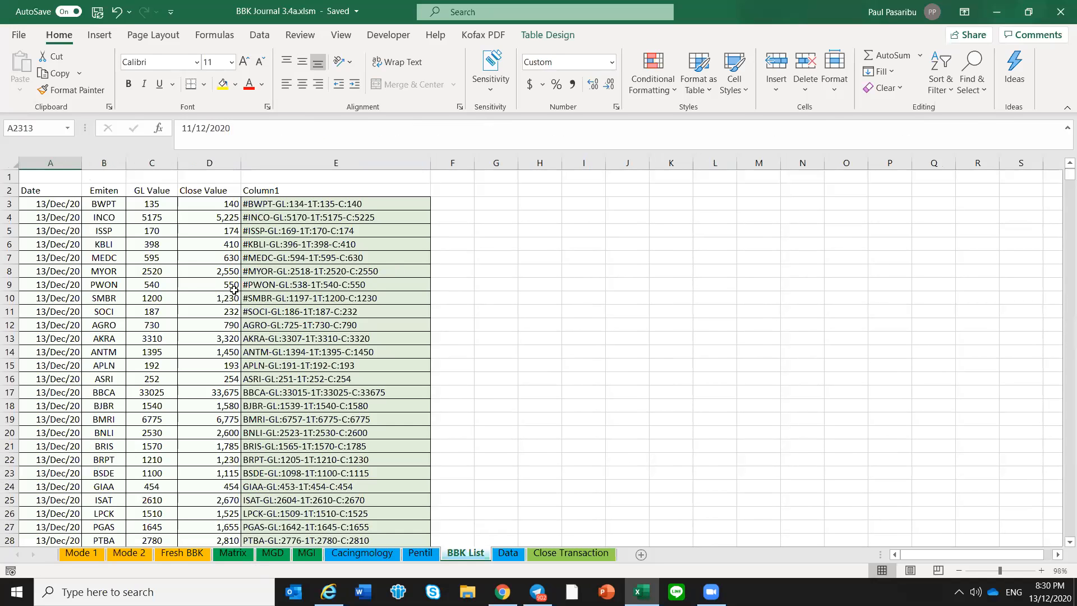
{"action": "left_click", "coordinate": [8, 191]}
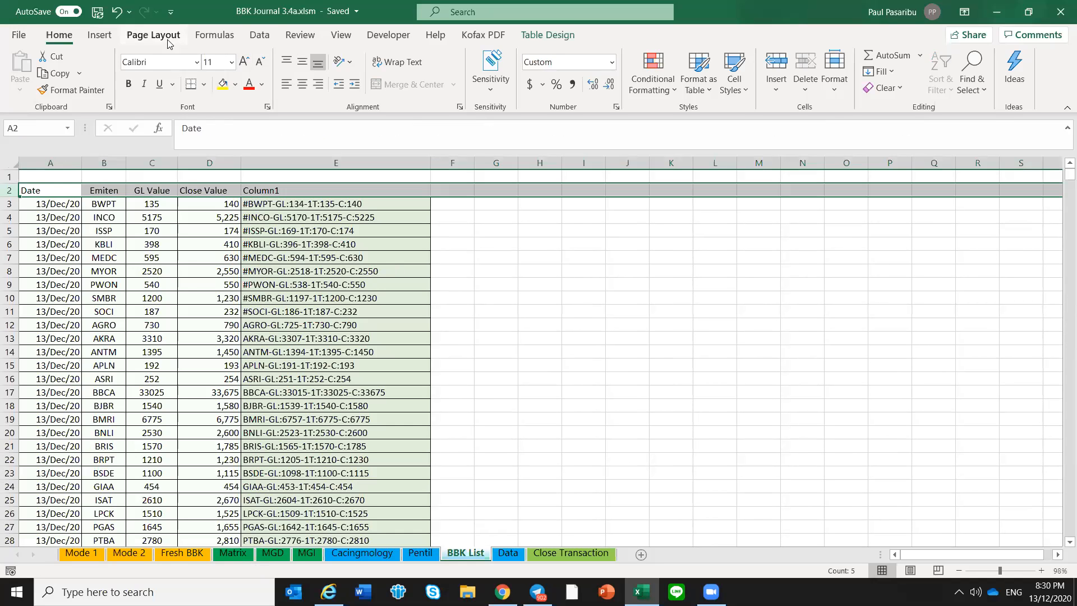
{"action": "left_click", "coordinate": [259, 34]}
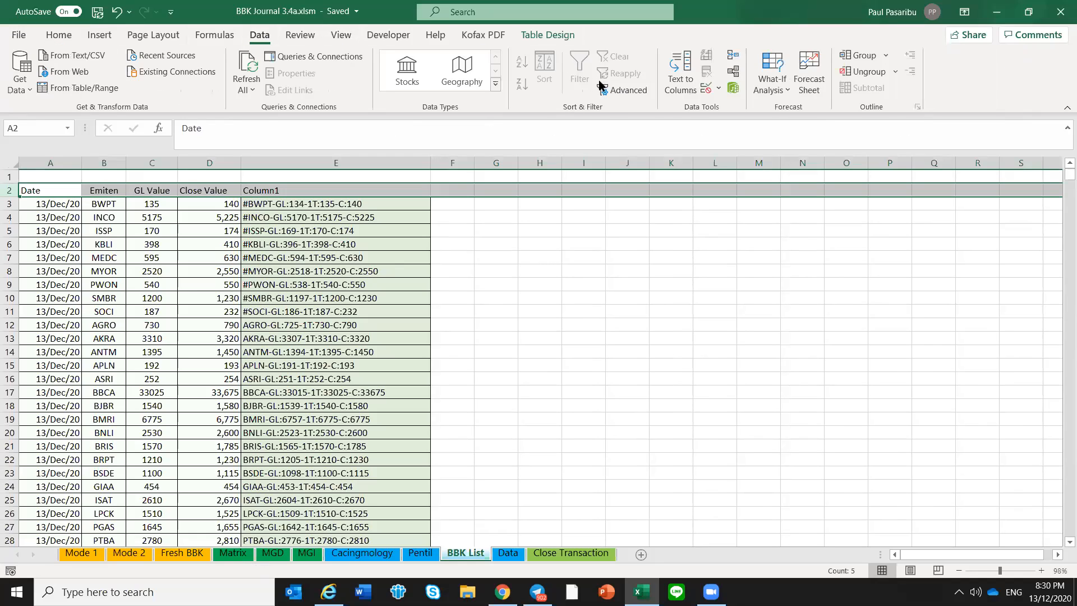
{"action": "left_click", "coordinate": [484, 253]}
{"action": "left_click", "coordinate": [337, 231]}
{"action": "left_click_drag", "start_coordinate": [34, 191], "coordinate": [340, 191]}
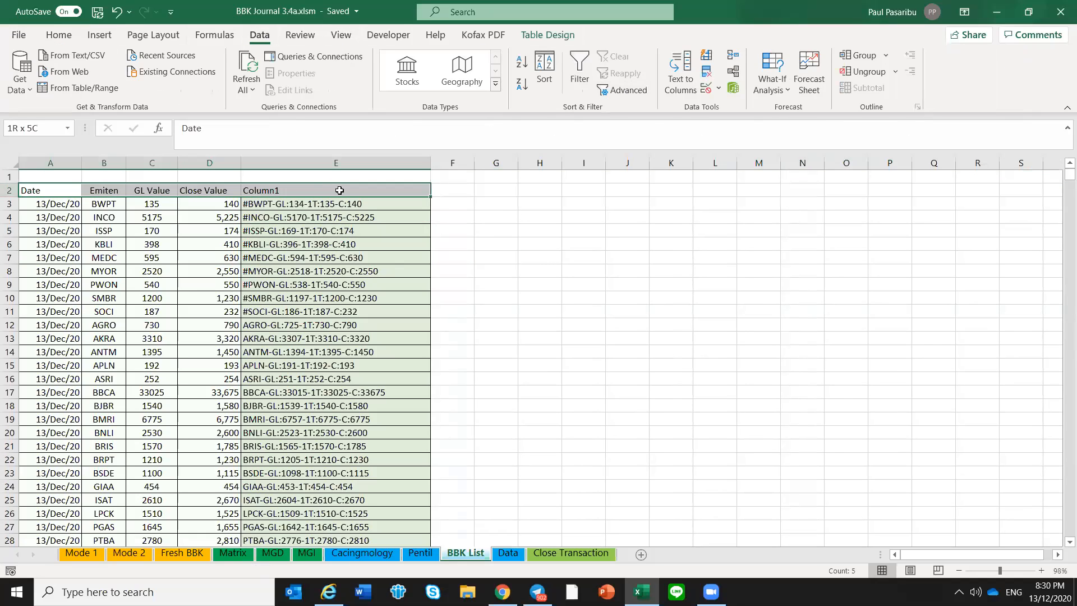
{"action": "left_click", "coordinate": [10, 190]}
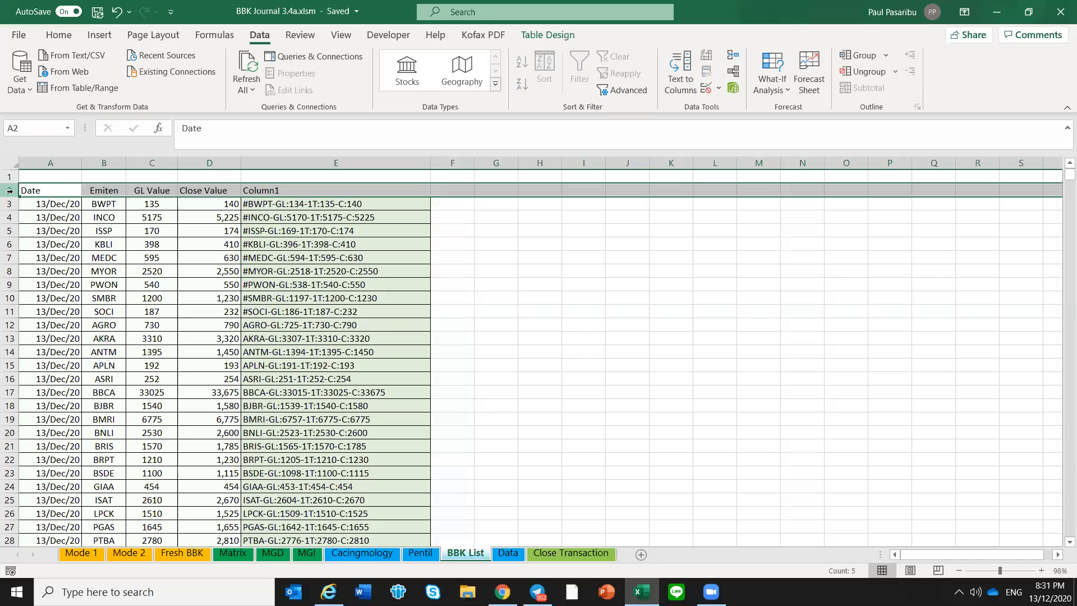
{"action": "left_click", "coordinate": [34, 191]}
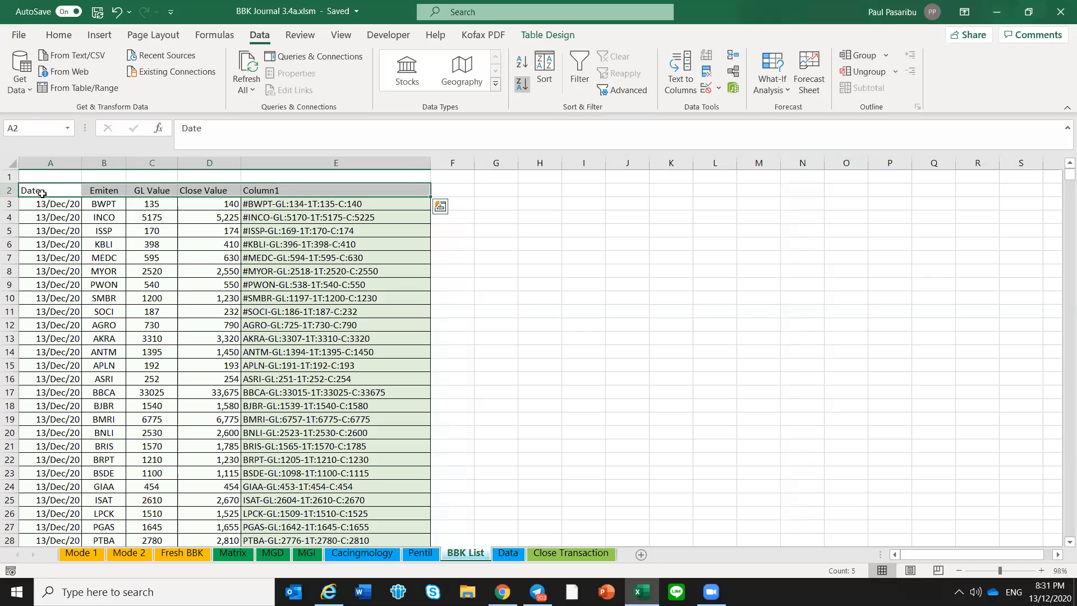
{"action": "left_click", "coordinate": [580, 73]}
{"action": "left_click", "coordinate": [645, 311]}
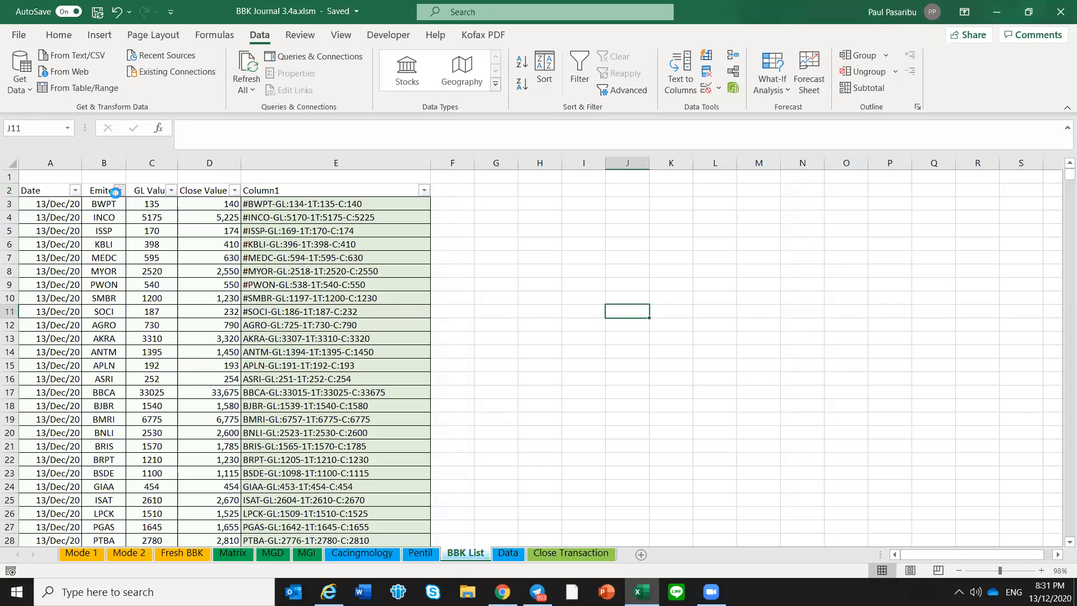
Filter the Emiten column of the BBK List to show only FREN
{"action": "left_click", "coordinate": [119, 191]}
{"action": "left_click", "coordinate": [53, 359]}
{"action": "scroll", "coordinate": [54, 426], "scroll_direction": "down", "scroll_amount": 6}
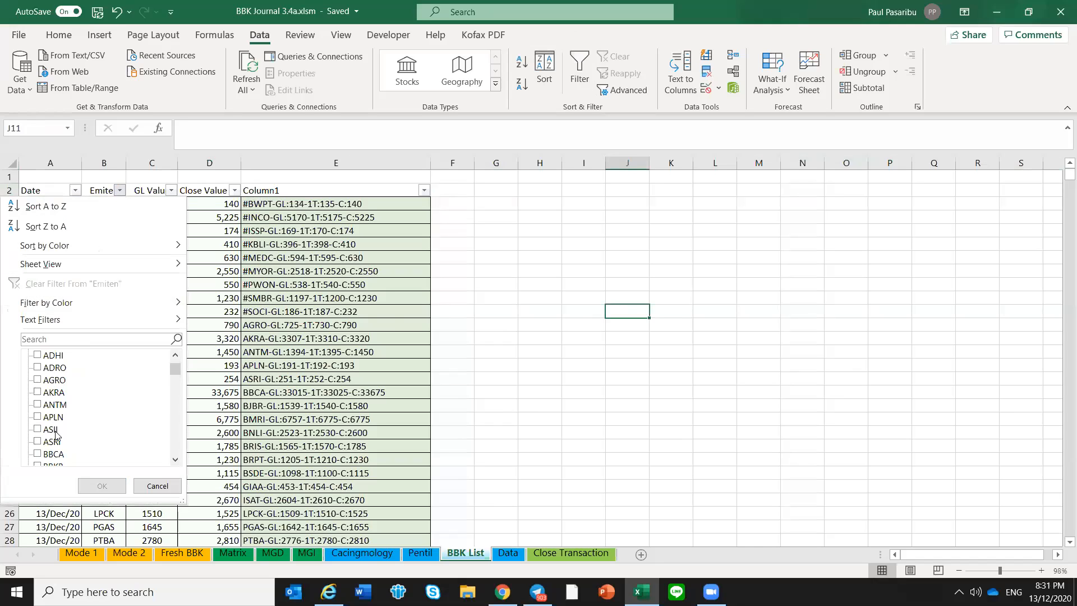
{"action": "scroll", "coordinate": [54, 426], "scroll_direction": "down", "scroll_amount": 3}
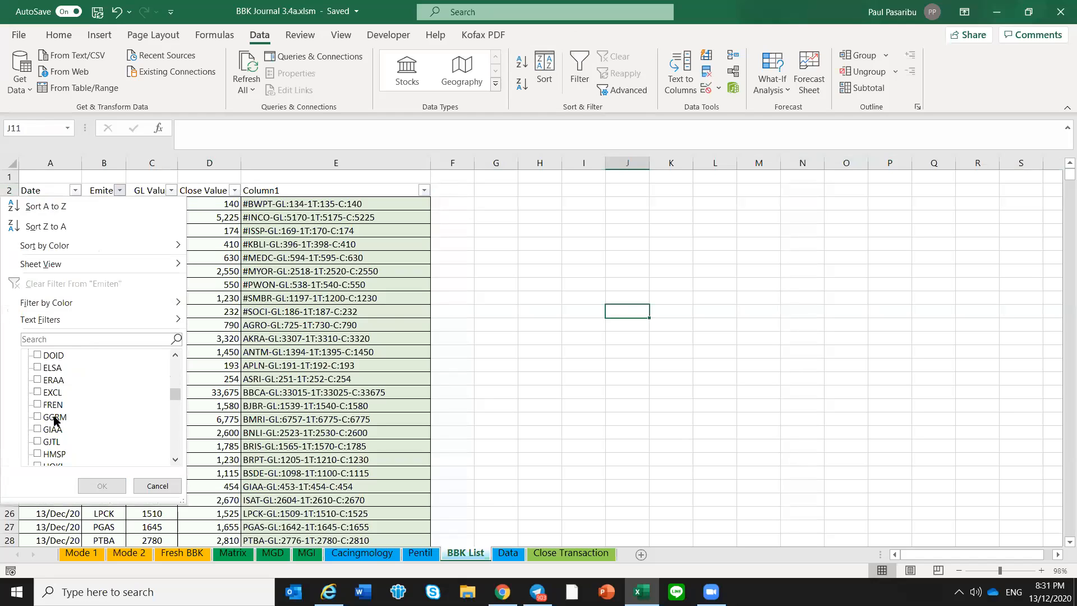
{"action": "left_click", "coordinate": [56, 404]}
{"action": "left_click", "coordinate": [101, 485]}
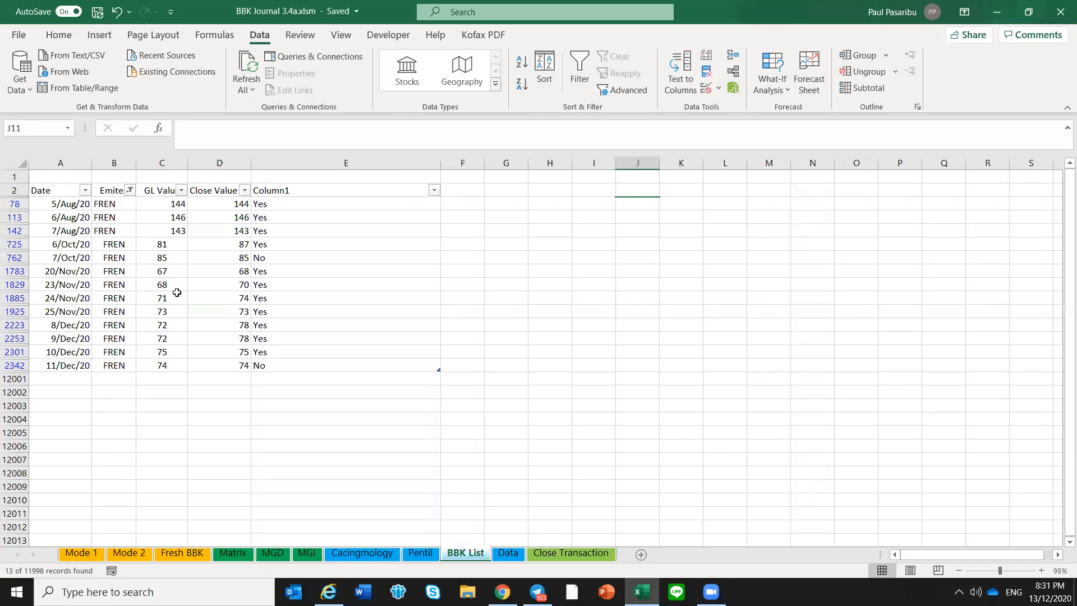
Compare FREN's entry date on Mode 1 with its GL values from 8 to 11 December on the BBK List
{"action": "left_click", "coordinate": [176, 296]}
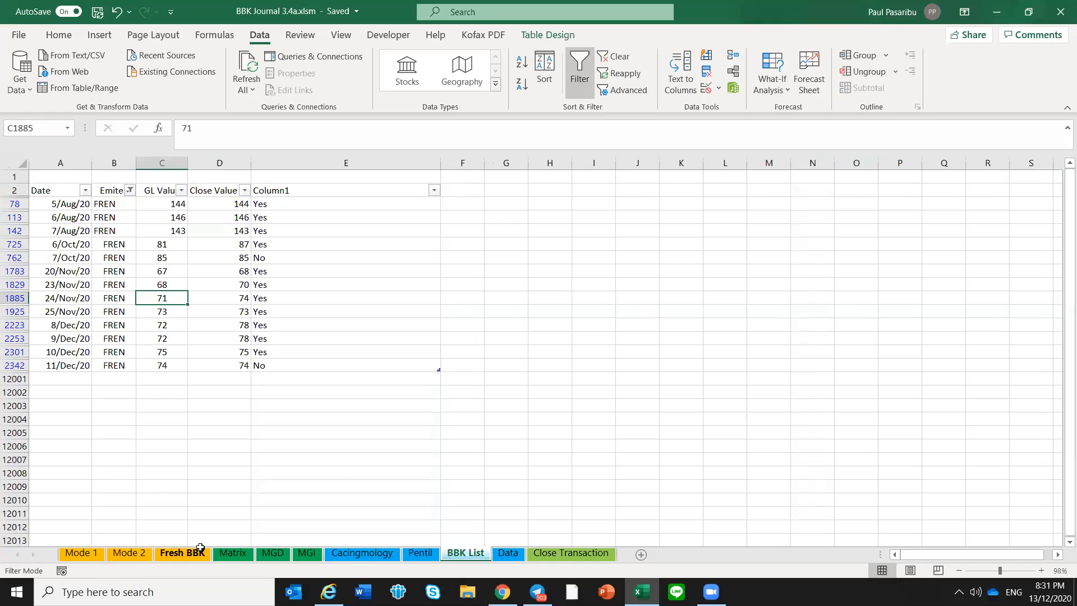
{"action": "left_click", "coordinate": [90, 552]}
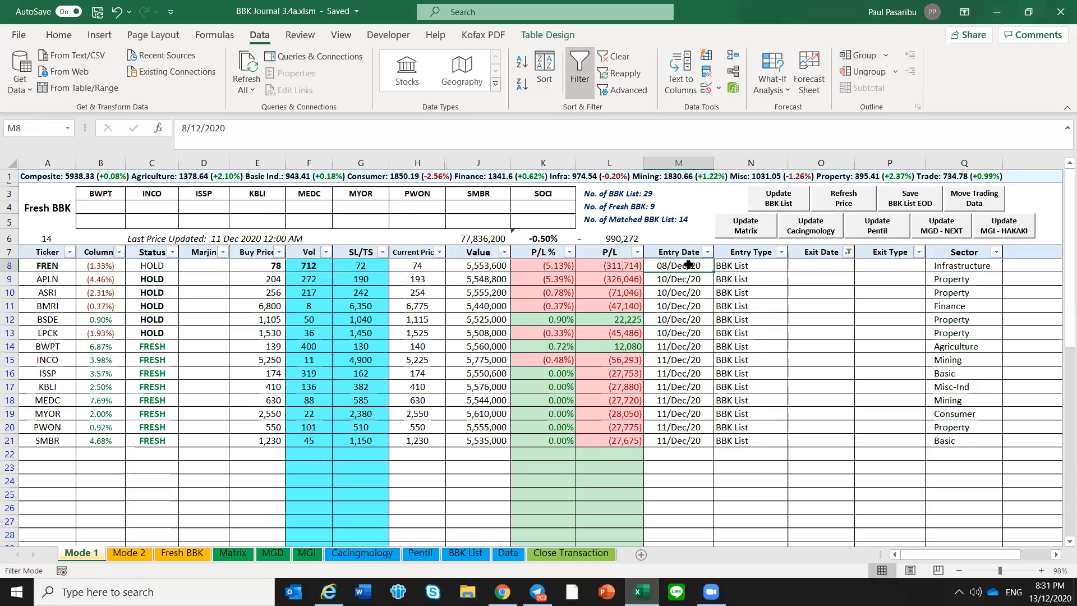
{"action": "left_click", "coordinate": [466, 552]}
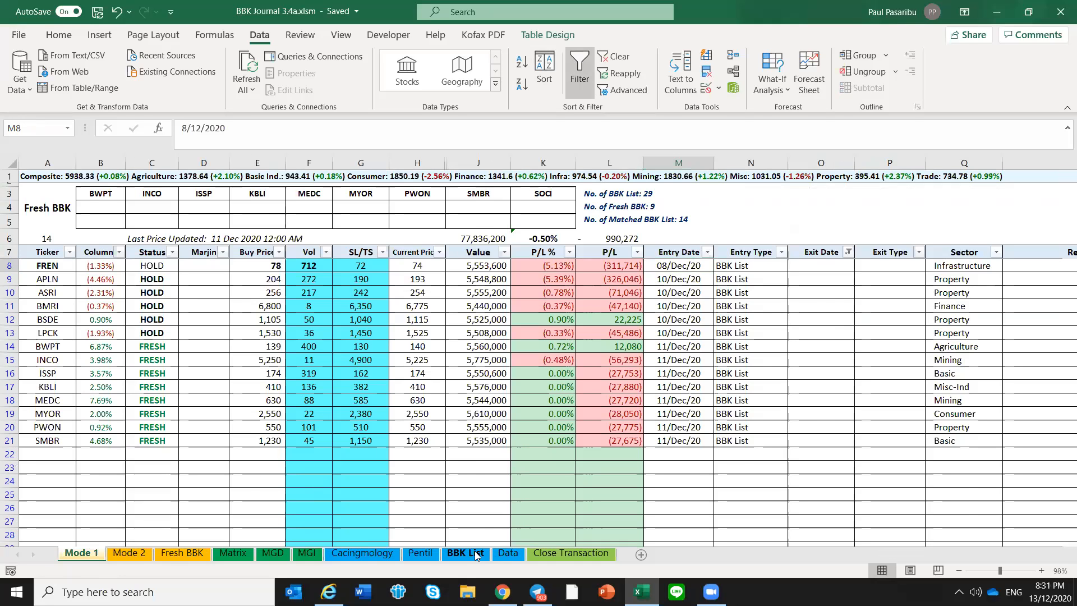
{"action": "left_click", "coordinate": [73, 327]}
{"action": "left_click_drag", "start_coordinate": [160, 326], "coordinate": [162, 365]}
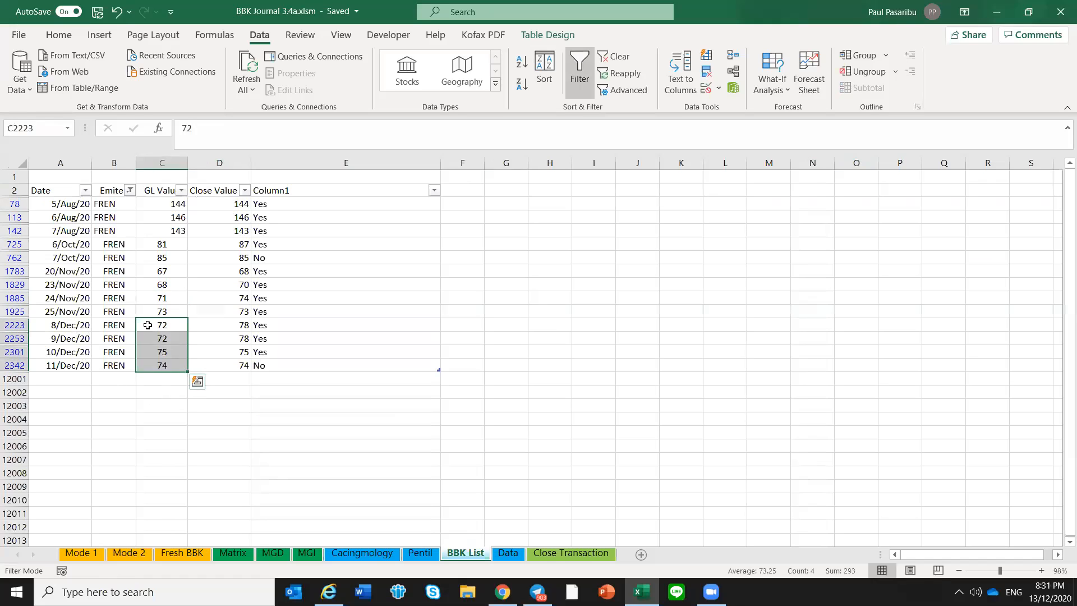
{"action": "left_click", "coordinate": [176, 354]}
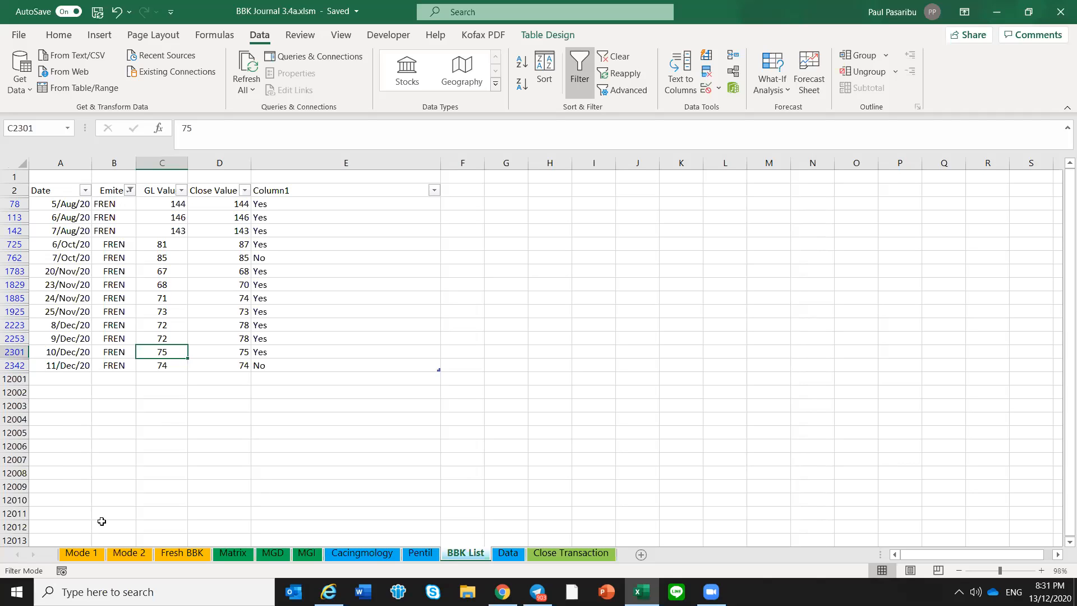
Examine FREN's buy price, SL/TS, entry date and entry type cells on the Mode 1 sheet
{"action": "left_click", "coordinate": [78, 558]}
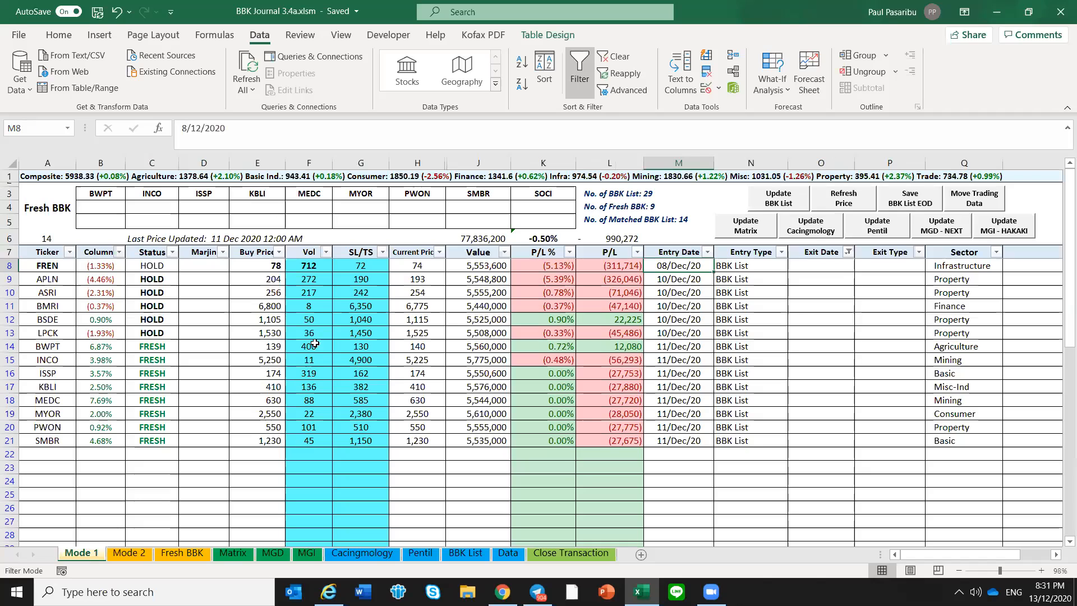
{"action": "left_click", "coordinate": [275, 266]}
{"action": "left_click", "coordinate": [362, 268]}
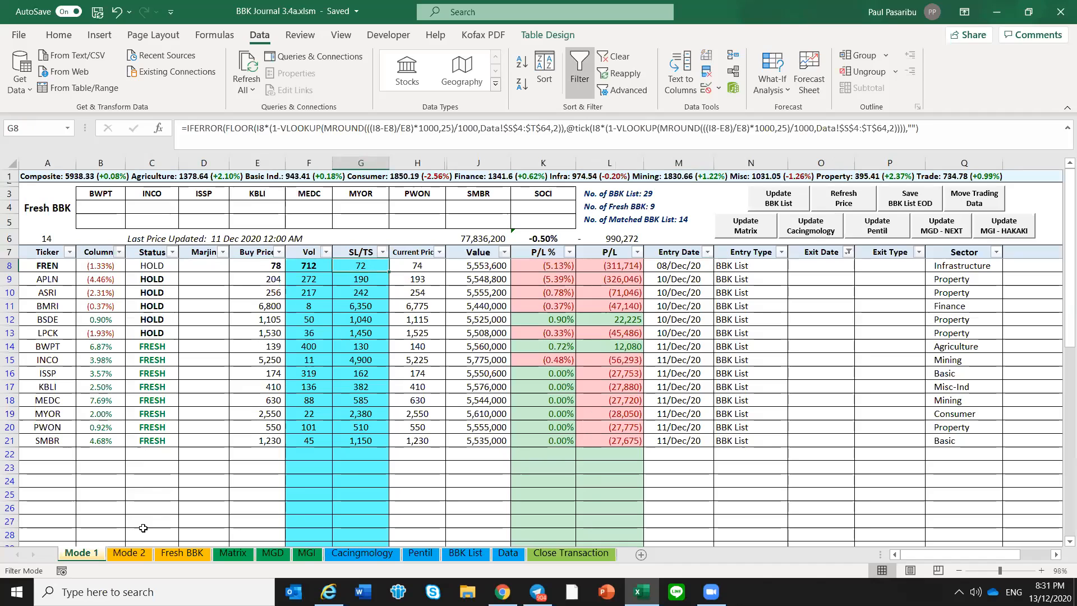
{"action": "left_click", "coordinate": [256, 469]}
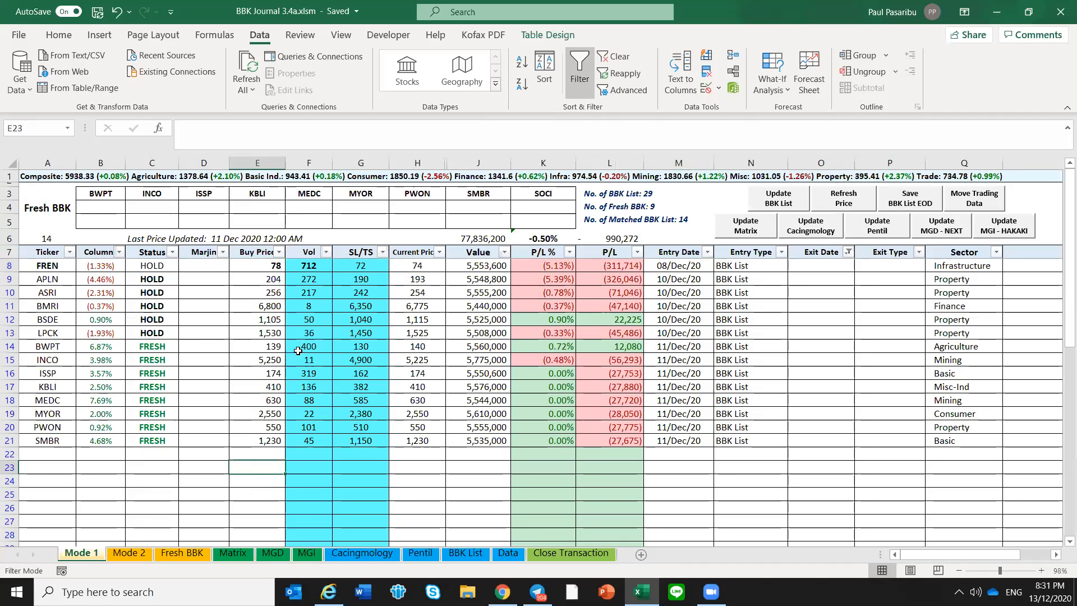
{"action": "left_click", "coordinate": [267, 267]}
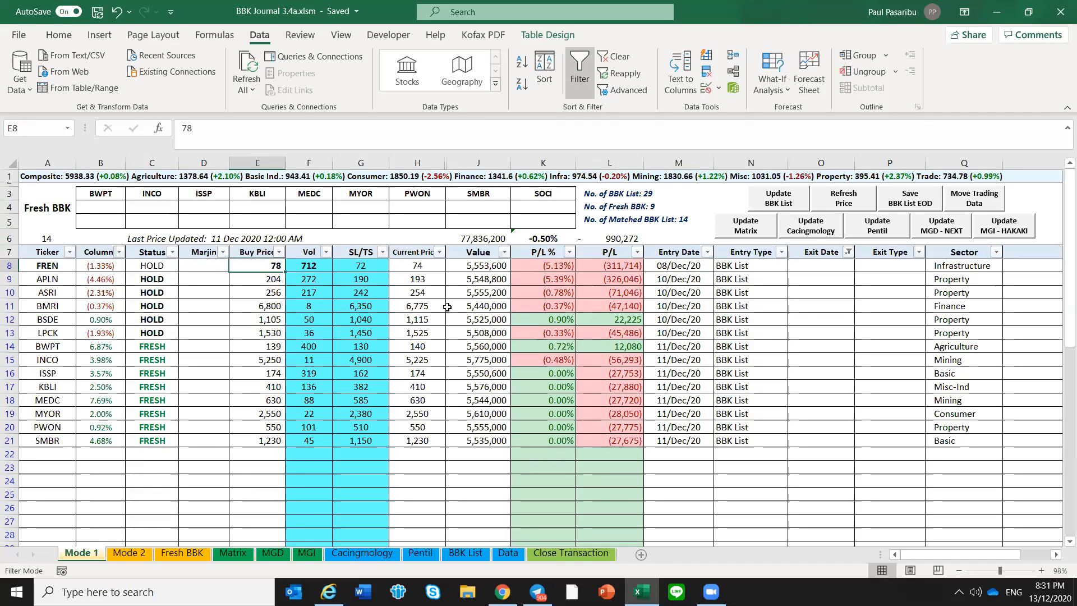
{"action": "left_click", "coordinate": [689, 266]}
{"action": "left_click", "coordinate": [727, 268]}
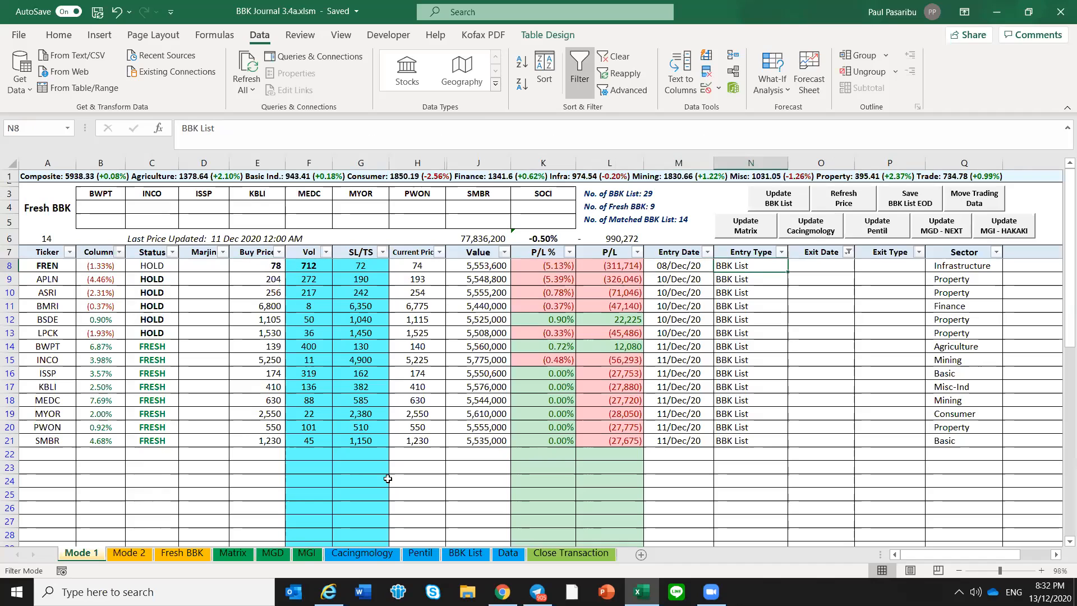
Inspect the SL/TS formulas of FREN and ASRI on Mode 1
{"action": "left_click", "coordinate": [355, 269]}
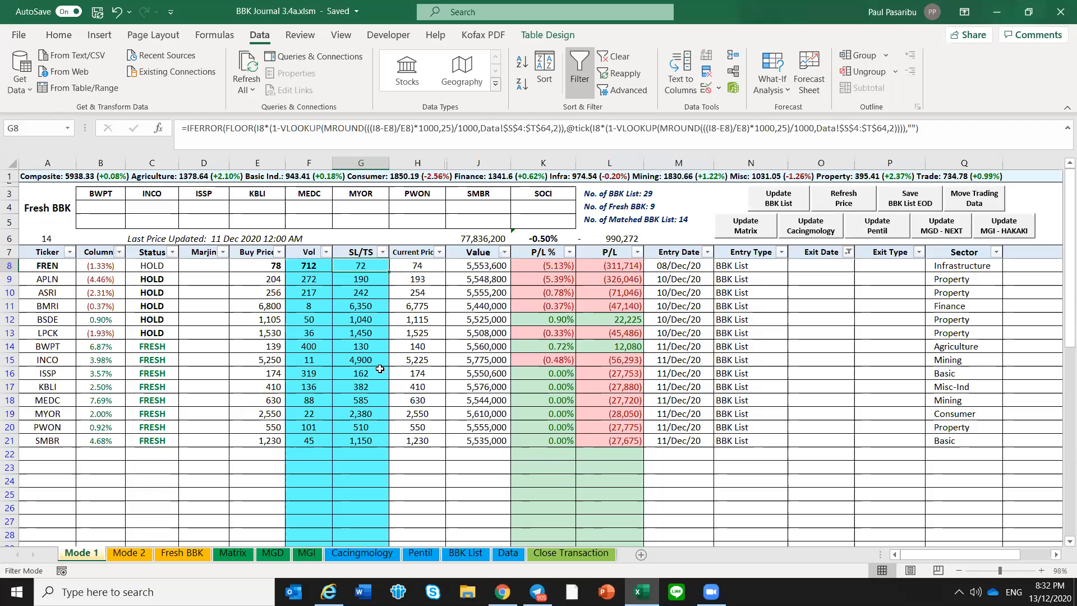
{"action": "left_click", "coordinate": [358, 289]}
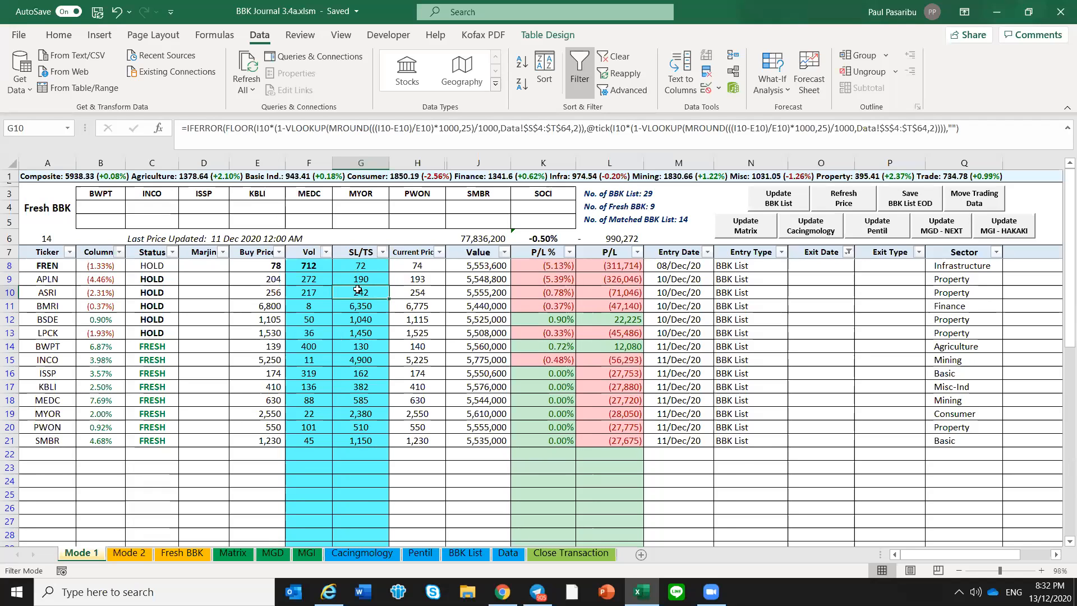
{"action": "left_click", "coordinate": [354, 271]}
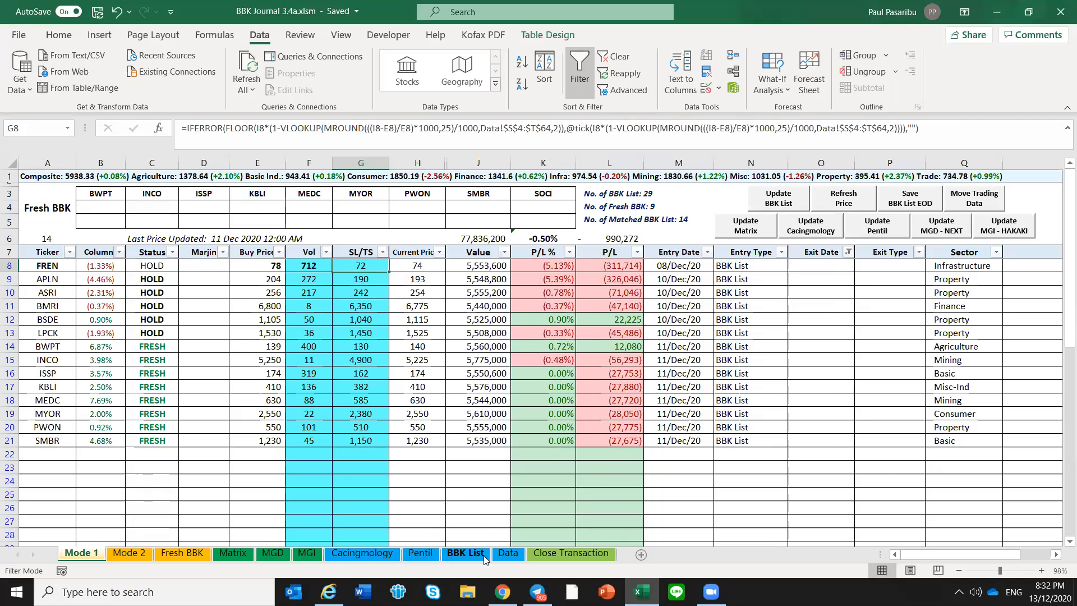
Show all tickers again in the Emiten column of the BBK List
{"action": "left_click", "coordinate": [483, 554]}
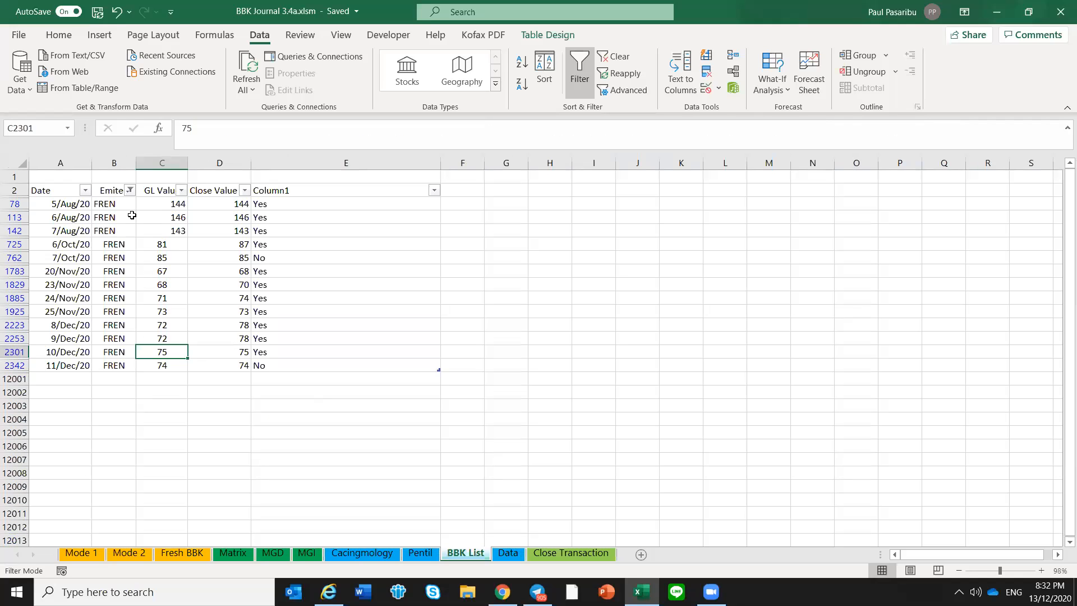
{"action": "left_click", "coordinate": [130, 190]}
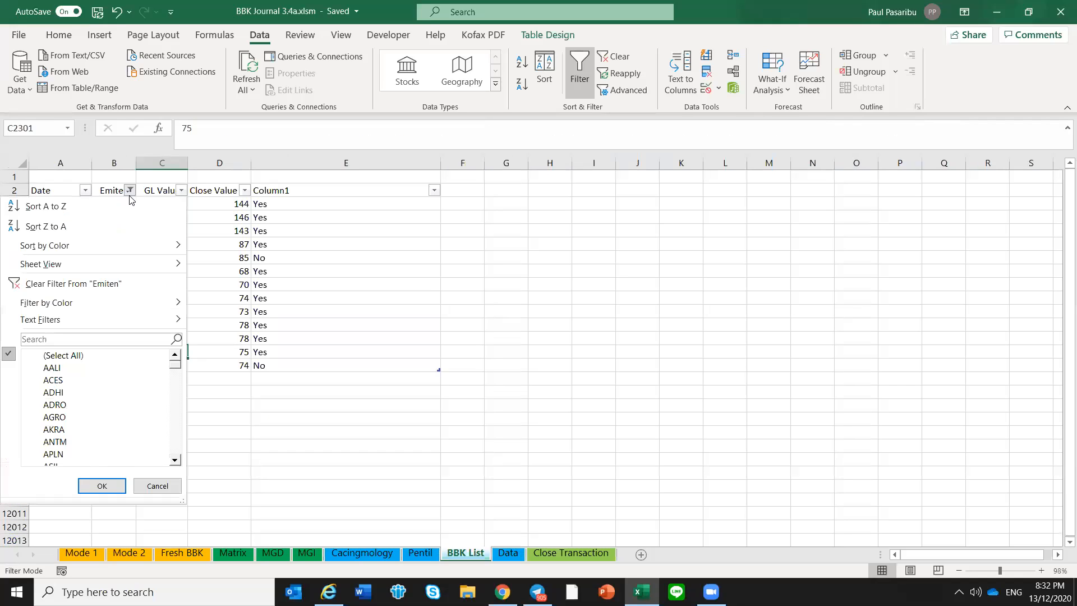
{"action": "left_click", "coordinate": [67, 356]}
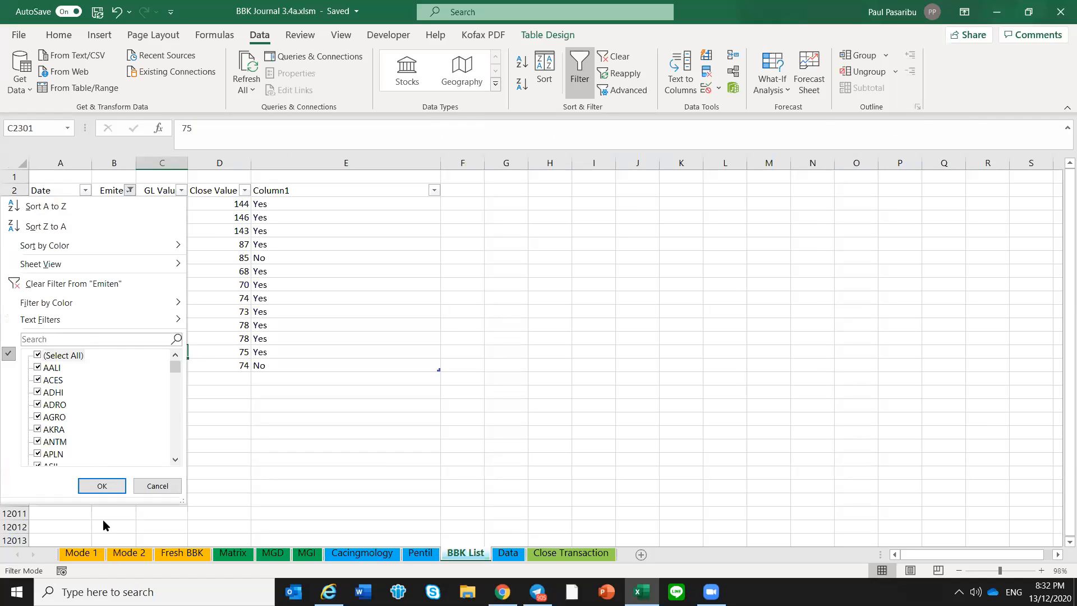
{"action": "left_click", "coordinate": [104, 484]}
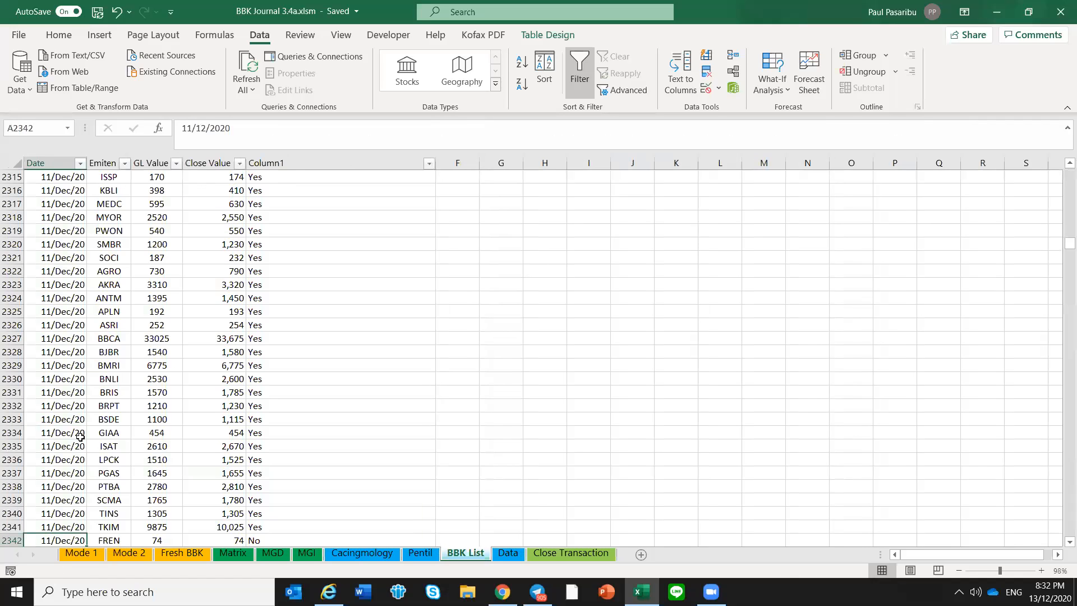
Look through the 10 and 11 December entries in the saved BBK List history
{"action": "scroll", "coordinate": [80, 438], "scroll_direction": "up", "scroll_amount": 8}
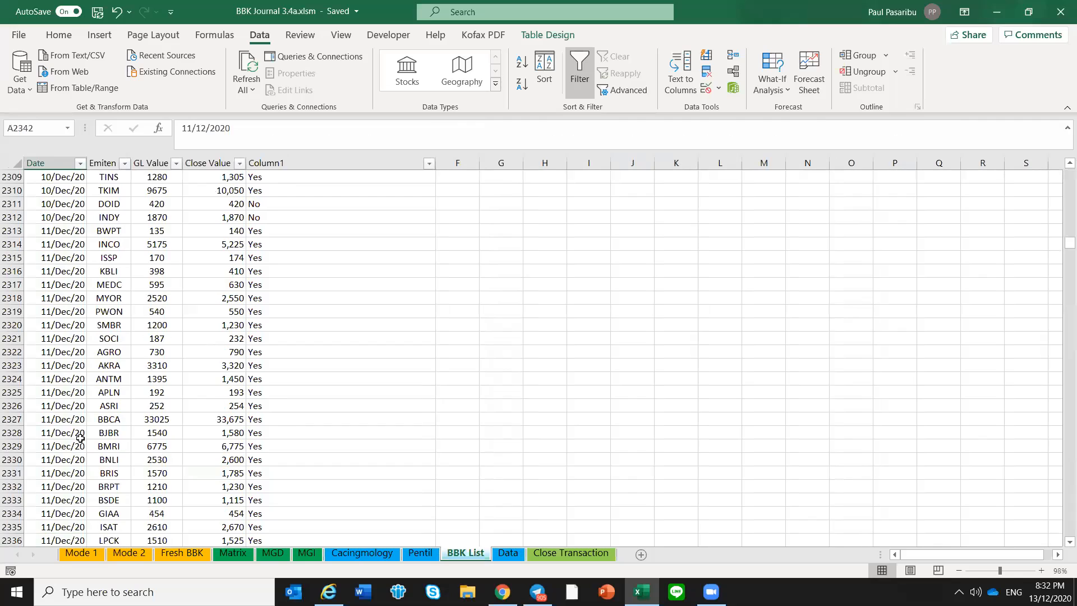
{"action": "scroll", "coordinate": [61, 389], "scroll_direction": "up", "scroll_amount": 1}
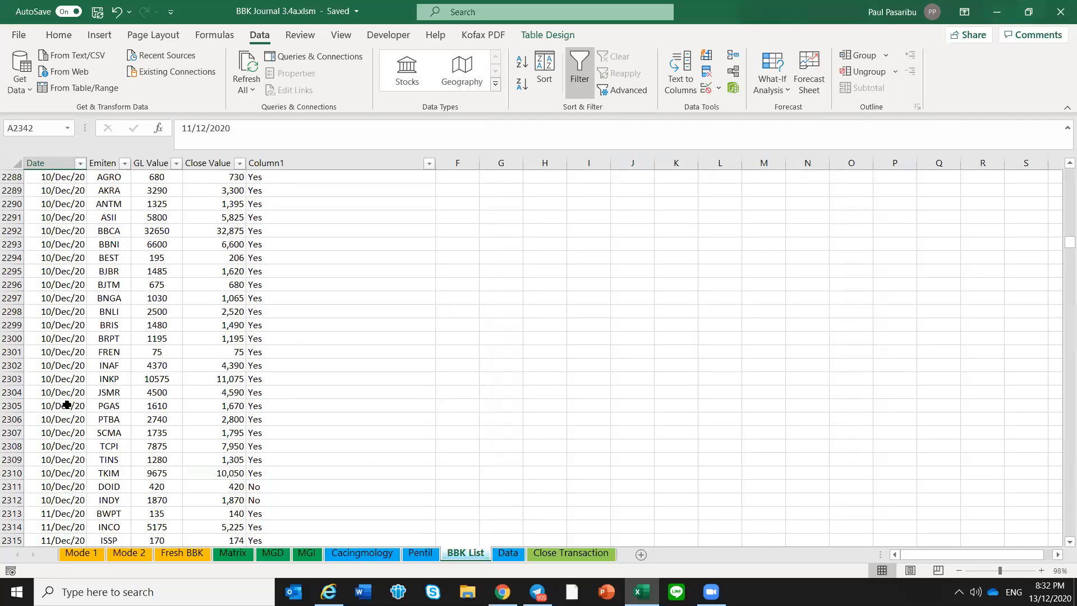
{"action": "scroll", "coordinate": [61, 484], "scroll_direction": "down", "scroll_amount": 2}
{"action": "left_click_drag", "start_coordinate": [47, 411], "coordinate": [53, 463]}
{"action": "left_click", "coordinate": [81, 374]}
Examine the 13 December block at the start of the BBK List and the first saved history entries from 5 August
{"action": "key", "text": "End"}
{"action": "key", "text": "Up"}
{"action": "key", "text": "Down"}
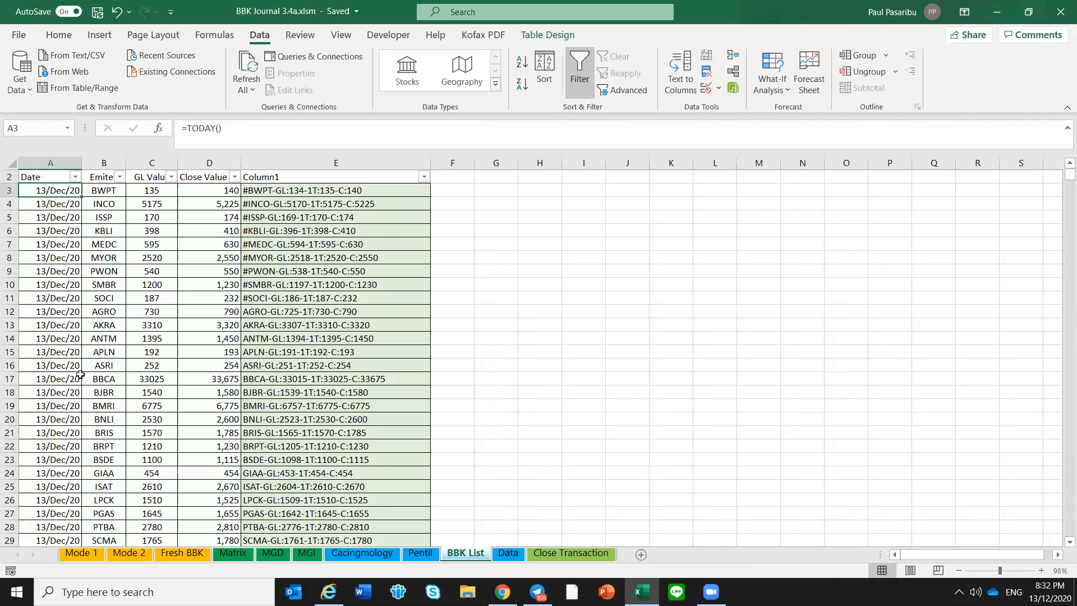
{"action": "key", "text": "Page_Down"}
{"action": "key", "text": "Page_Down"}
{"action": "key", "text": "Page_Down"}
{"action": "key", "text": "Up"}
{"action": "key", "text": "Up"}
{"action": "key", "text": "Up"}
{"action": "key", "text": "Up"}
{"action": "key", "text": "Up"}
{"action": "key", "text": "Up"}
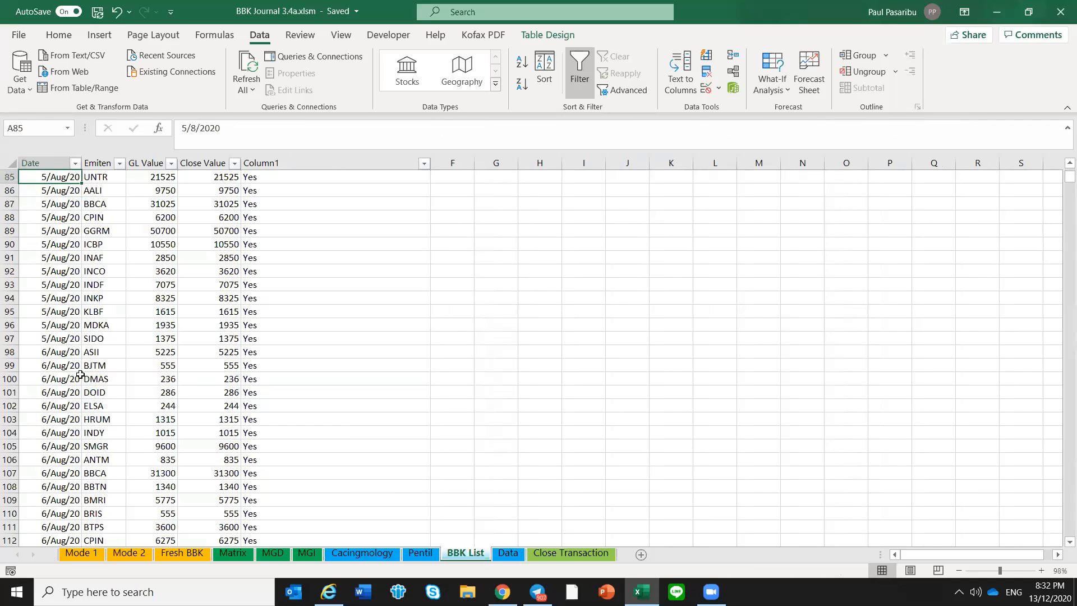
{"action": "key", "text": "Up"}
{"action": "key", "text": "Up"}
{"action": "key", "text": "Up"}
{"action": "key", "text": "Up"}
{"action": "key", "text": "Up"}
{"action": "key", "text": "Up"}
{"action": "key", "text": "Up"}
{"action": "key", "text": "Up"}
{"action": "key", "text": "Up"}
{"action": "key", "text": "Up"}
{"action": "key", "text": "Up"}
{"action": "key", "text": "Up"}
{"action": "key", "text": "Up"}
{"action": "key", "text": "Up"}
{"action": "key", "text": "Up"}
{"action": "key", "text": "Up"}
{"action": "key", "text": "Up"}
{"action": "key", "text": "Up"}
{"action": "key", "text": "Up"}
{"action": "key", "text": "Up"}
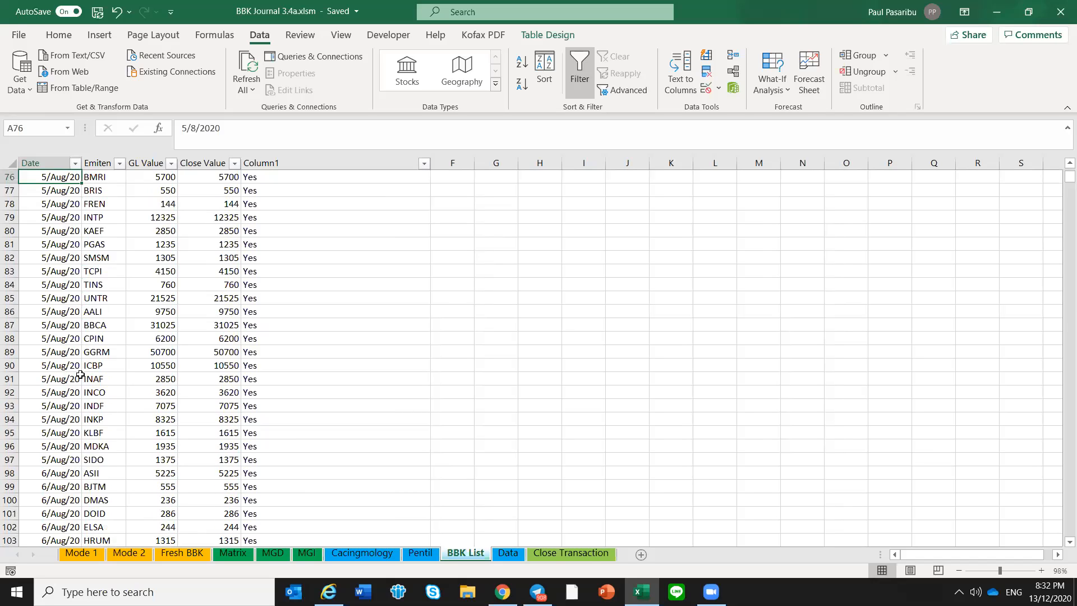
{"action": "key", "text": "Down"}
{"action": "key", "text": "Down"}
{"action": "key", "text": "Down"}
{"action": "key", "text": "Down"}
{"action": "key", "text": "Down"}
{"action": "key", "text": "Down"}
{"action": "key", "text": "Down"}
{"action": "key", "text": "Down"}
{"action": "key", "text": "Down"}
{"action": "key", "text": "Down"}
{"action": "key", "text": "Down"}
{"action": "key", "text": "Down"}
{"action": "key", "text": "Down"}
{"action": "key", "text": "Down"}
{"action": "key", "text": "Down"}
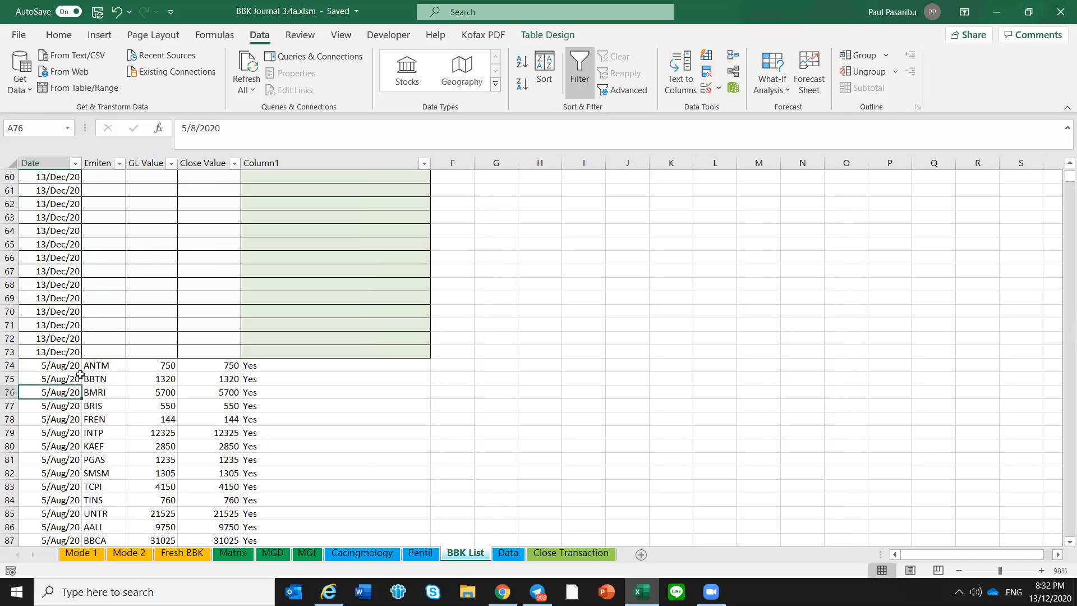
Look through the saved BBK List history from the August entries to the last 11 December entry
{"action": "key", "text": "Page_Down"}
{"action": "key", "text": "Page_Down"}
{"action": "key", "text": "Page_Down"}
{"action": "key", "text": "Page_Down"}
{"action": "key", "text": "Page_Down"}
{"action": "key", "text": "Page_Down"}
{"action": "key", "text": "Page_Down"}
{"action": "key", "text": "Page_Down"}
{"action": "key", "text": "Page_Down"}
{"action": "key", "text": "Page_Down"}
{"action": "key", "text": "Page_Down"}
{"action": "key", "text": "Page_Down"}
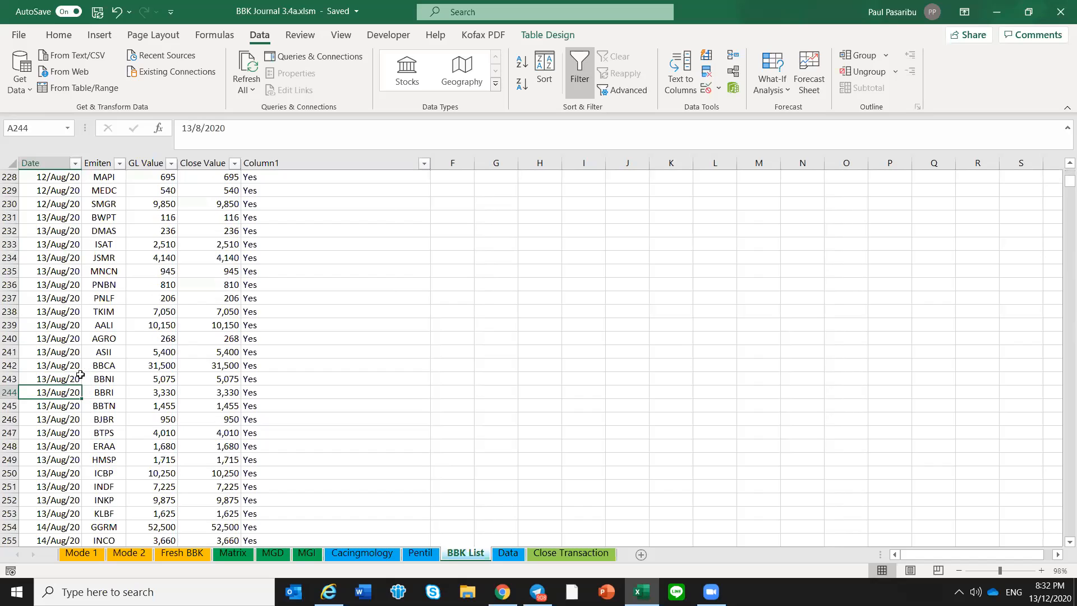
{"action": "key", "text": "Page_Down"}
{"action": "key", "text": "Page_Down"}
{"action": "key", "text": "Page_Down"}
{"action": "key", "text": "Page_Down"}
{"action": "key", "text": "Page_Down"}
{"action": "key", "text": "Page_Down"}
{"action": "key", "text": "Page_Down"}
{"action": "key", "text": "Page_Down"}
{"action": "key", "text": "Page_Down"}
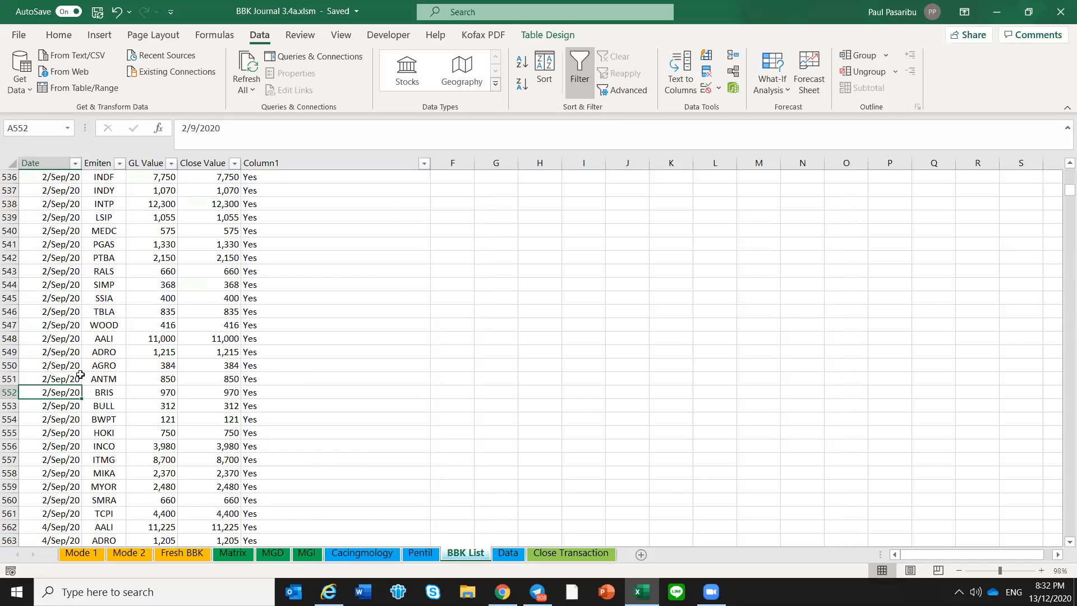
{"action": "key", "text": "End"}
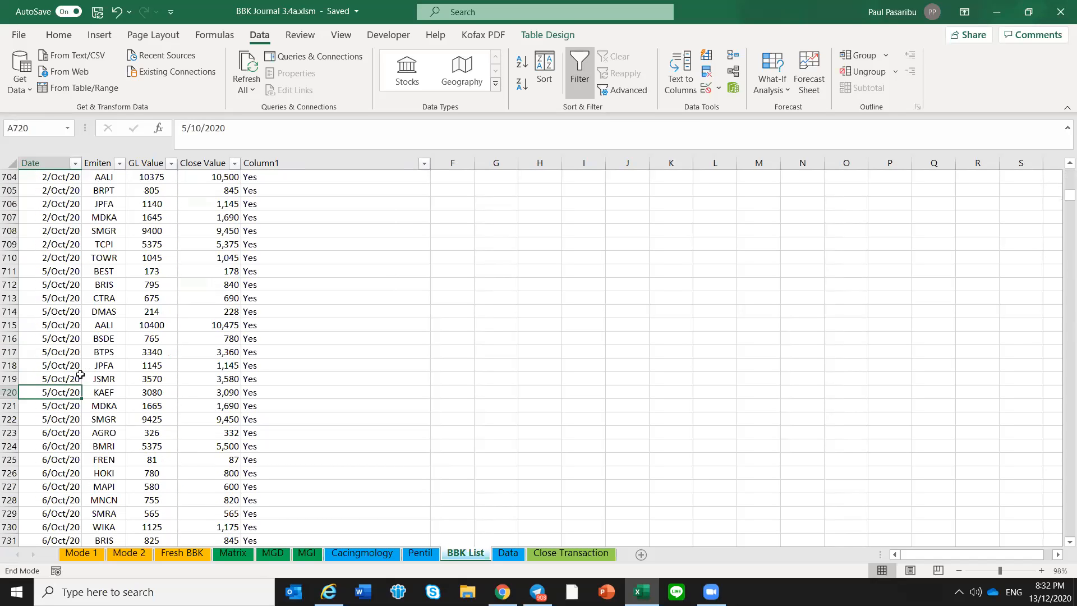
{"action": "key", "text": "Down"}
{"action": "key", "text": "Down"}
{"action": "key", "text": "Down"}
{"action": "key", "text": "Down"}
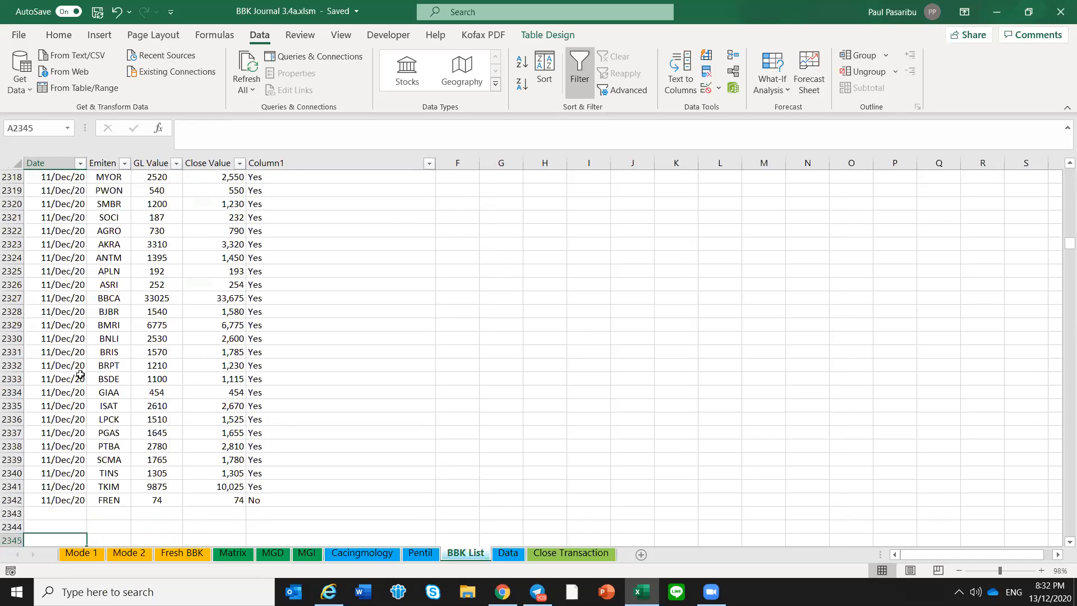
{"action": "left_click", "coordinate": [60, 511]}
{"action": "left_click", "coordinate": [76, 500]}
Inspect the SL/TS values and formulas on the Mode 1 sheet, including those of MYOR and FREN
{"action": "left_click", "coordinate": [84, 553]}
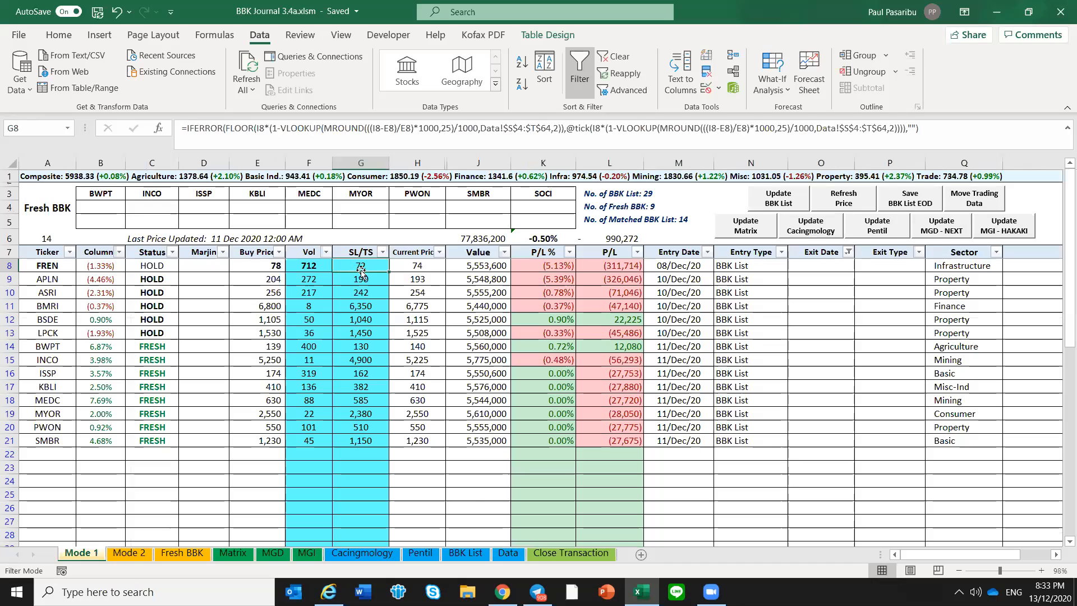
{"action": "left_click_drag", "start_coordinate": [366, 280], "coordinate": [372, 439]}
{"action": "left_click", "coordinate": [372, 437]}
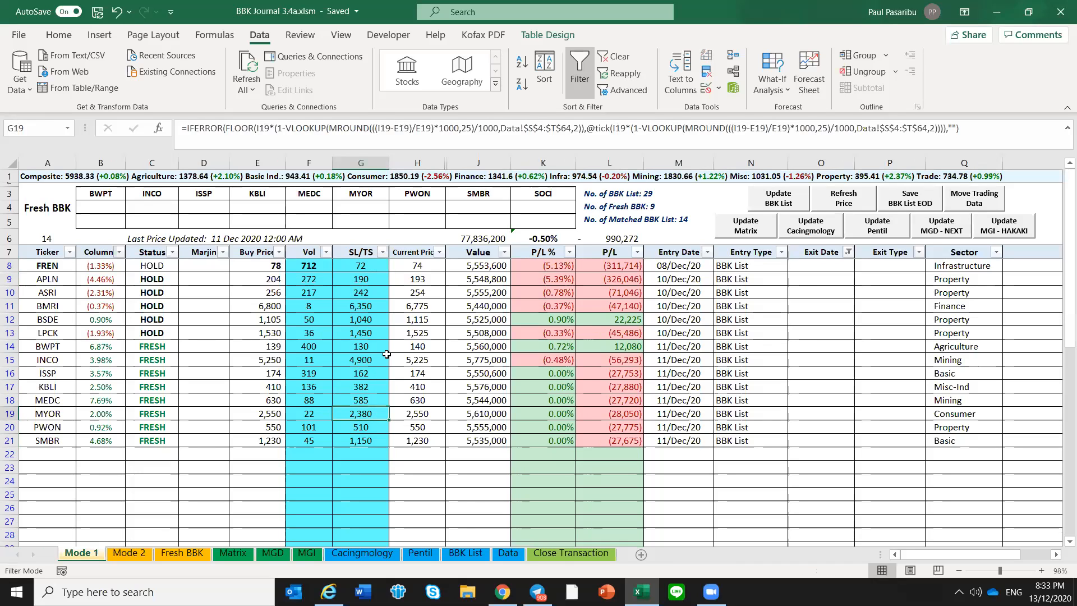
{"action": "left_click", "coordinate": [363, 271]}
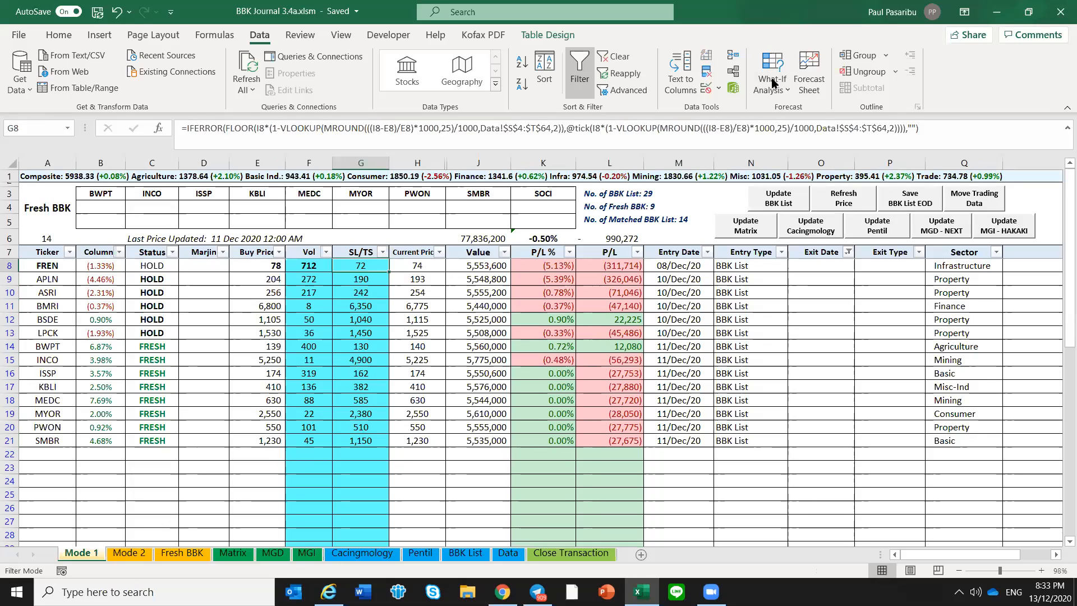
{"action": "left_click_drag", "start_coordinate": [221, 360], "coordinate": [231, 355]}
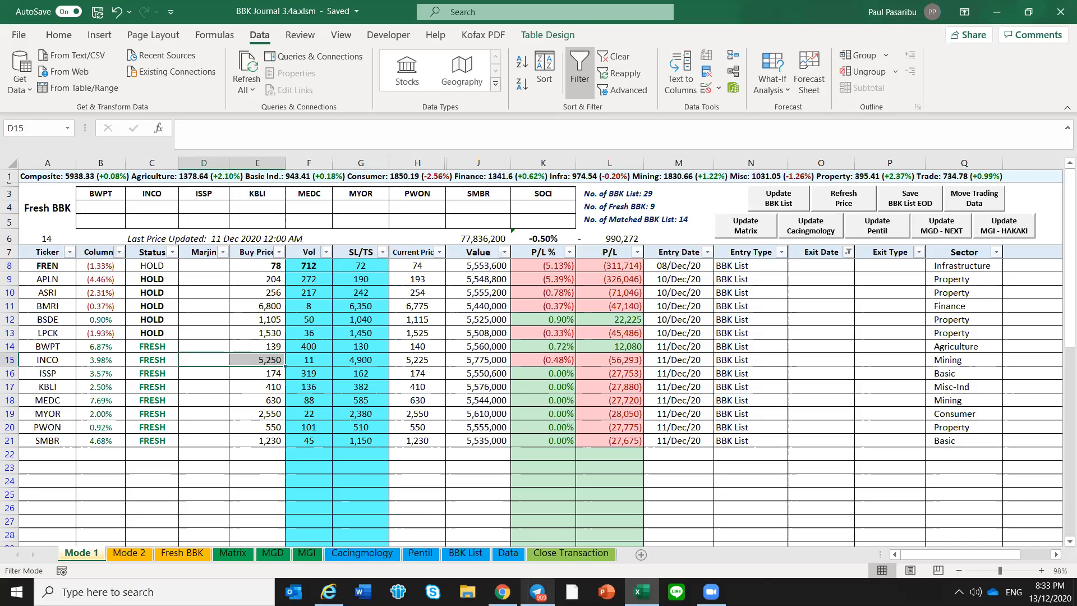
Switch to Telegram and download the Cacingmology, MATRIX and Pentil 20201211.csv files posted on 11 December in the Neo BBK DML Channel
{"action": "left_click", "coordinate": [537, 592]}
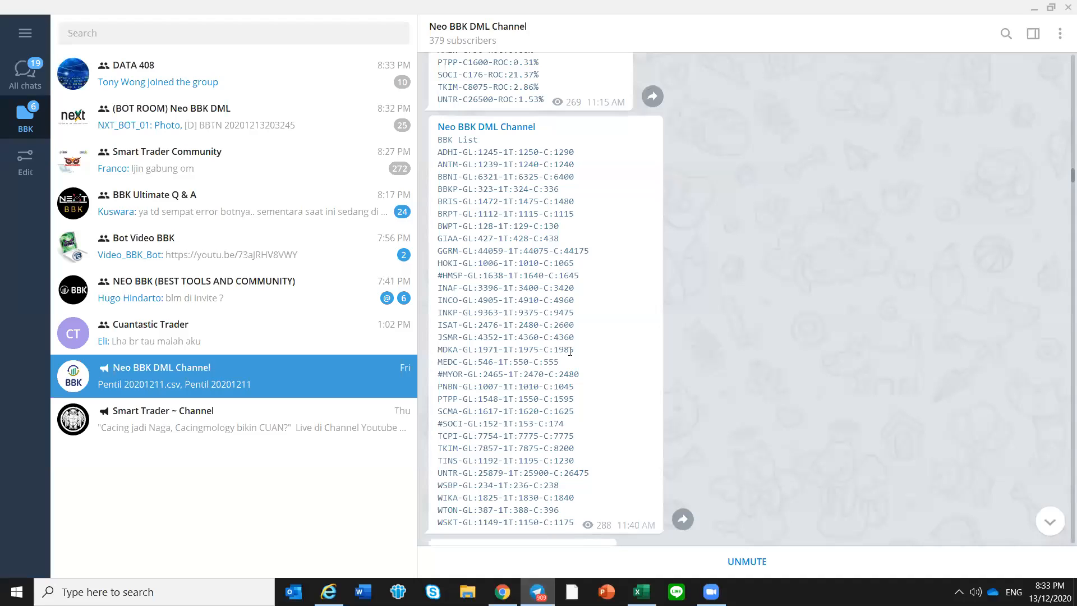
{"action": "left_click", "coordinate": [279, 382]}
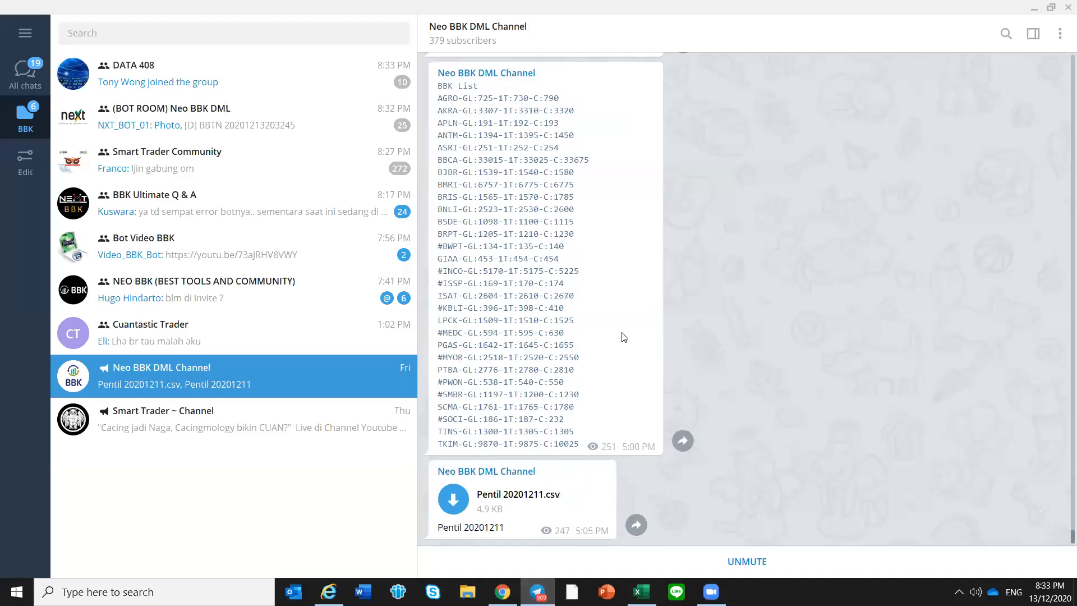
{"action": "scroll", "coordinate": [657, 300], "scroll_direction": "up", "scroll_amount": 5}
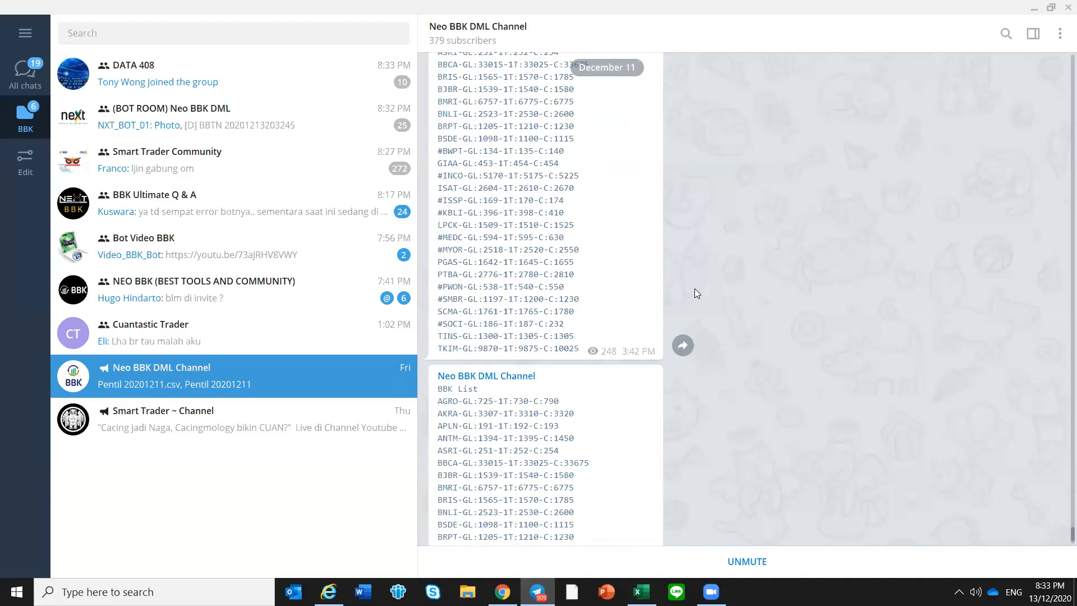
{"action": "scroll", "coordinate": [694, 288], "scroll_direction": "up", "scroll_amount": 5}
{"action": "scroll", "coordinate": [1021, 384], "scroll_direction": "up", "scroll_amount": 5}
{"action": "scroll", "coordinate": [1060, 527], "scroll_direction": "up", "scroll_amount": 5}
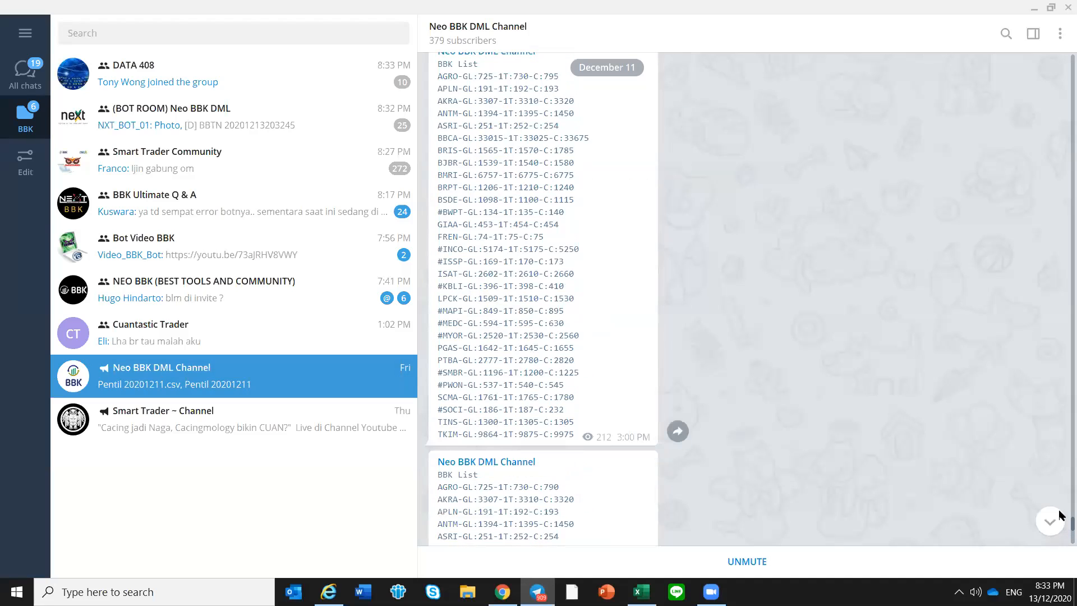
{"action": "scroll", "coordinate": [1057, 515], "scroll_direction": "up", "scroll_amount": 10}
{"action": "scroll", "coordinate": [854, 322], "scroll_direction": "up", "scroll_amount": 10}
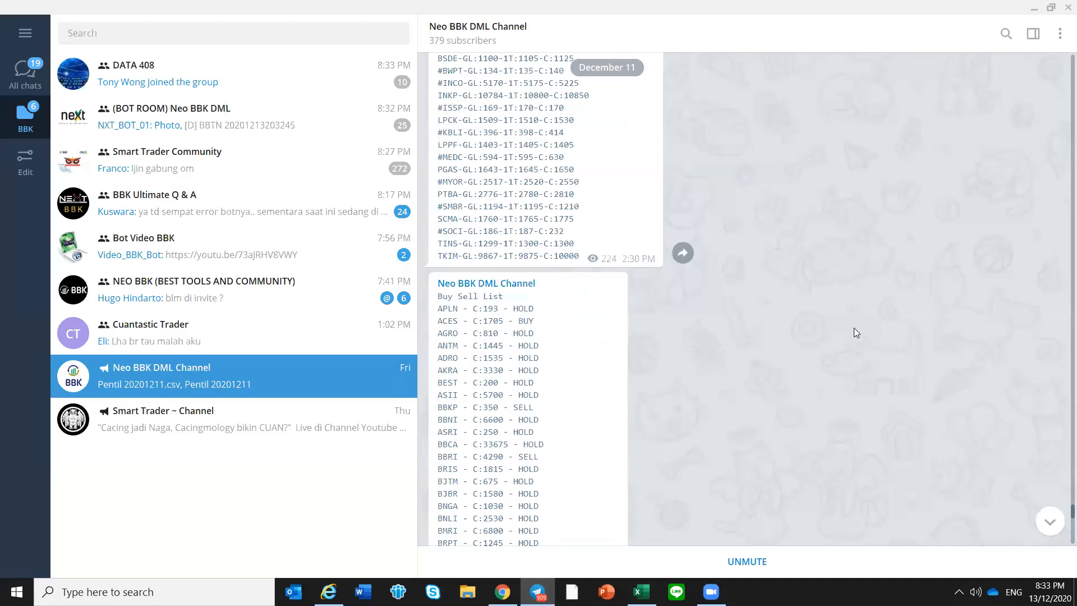
{"action": "scroll", "coordinate": [854, 328], "scroll_direction": "up", "scroll_amount": 10}
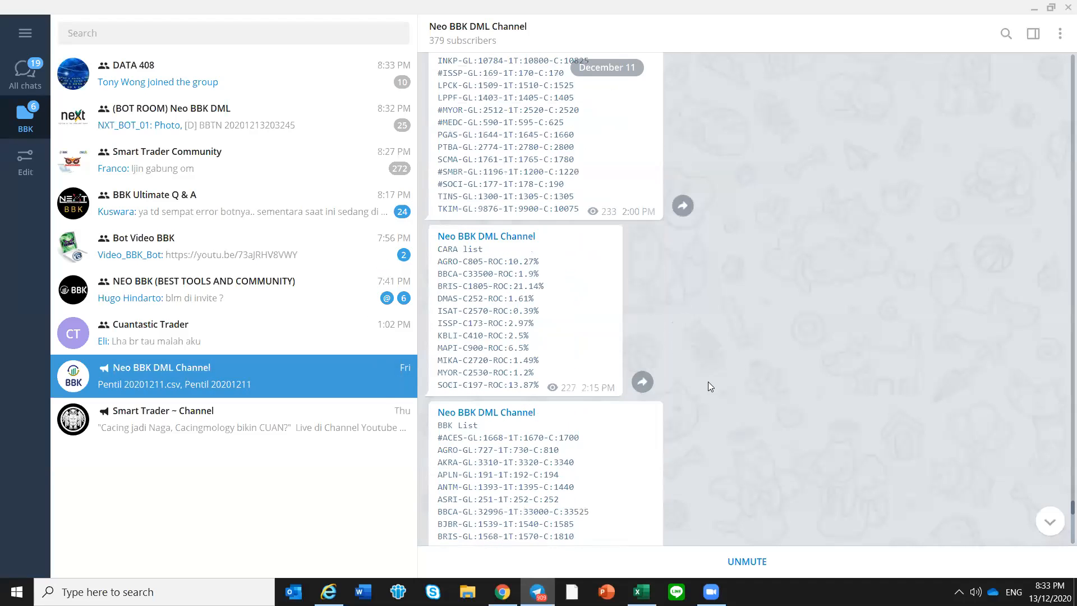
{"action": "scroll", "coordinate": [679, 360], "scroll_direction": "up", "scroll_amount": 10}
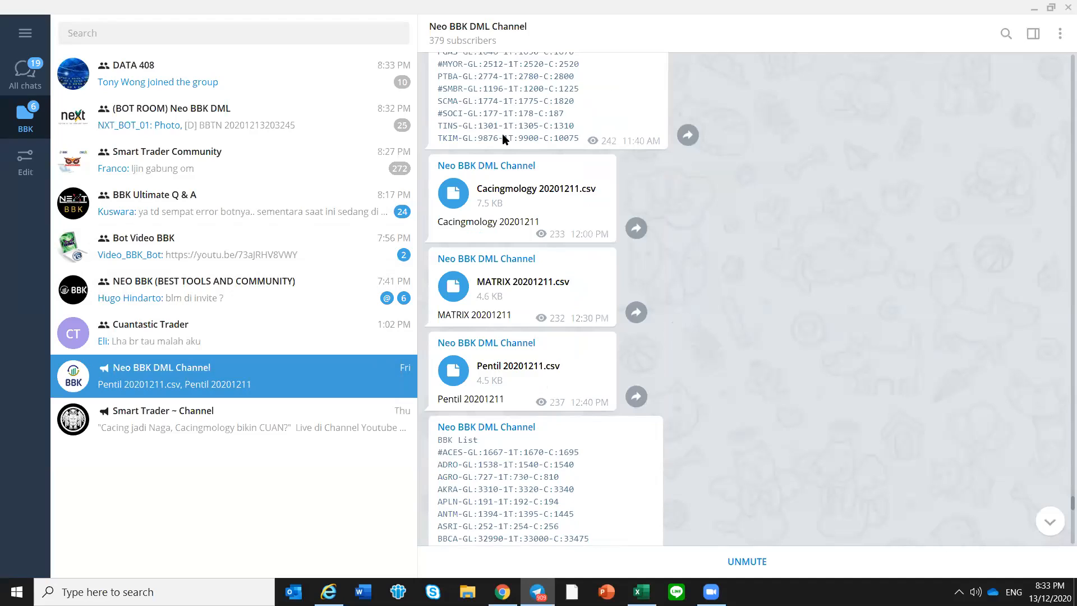
{"action": "left_click", "coordinate": [453, 195]}
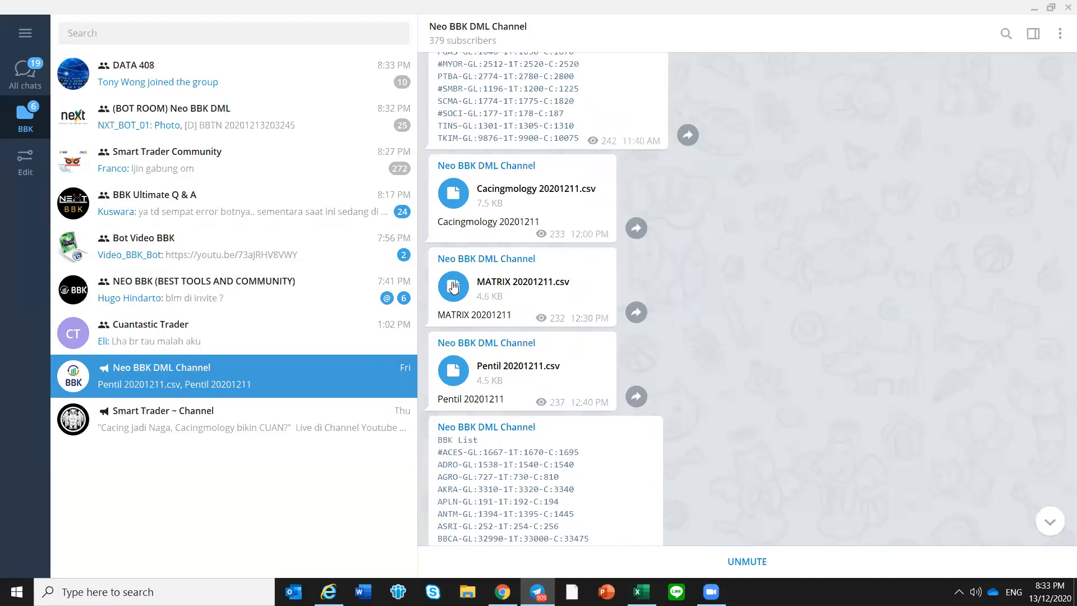
{"action": "left_click", "coordinate": [453, 371]}
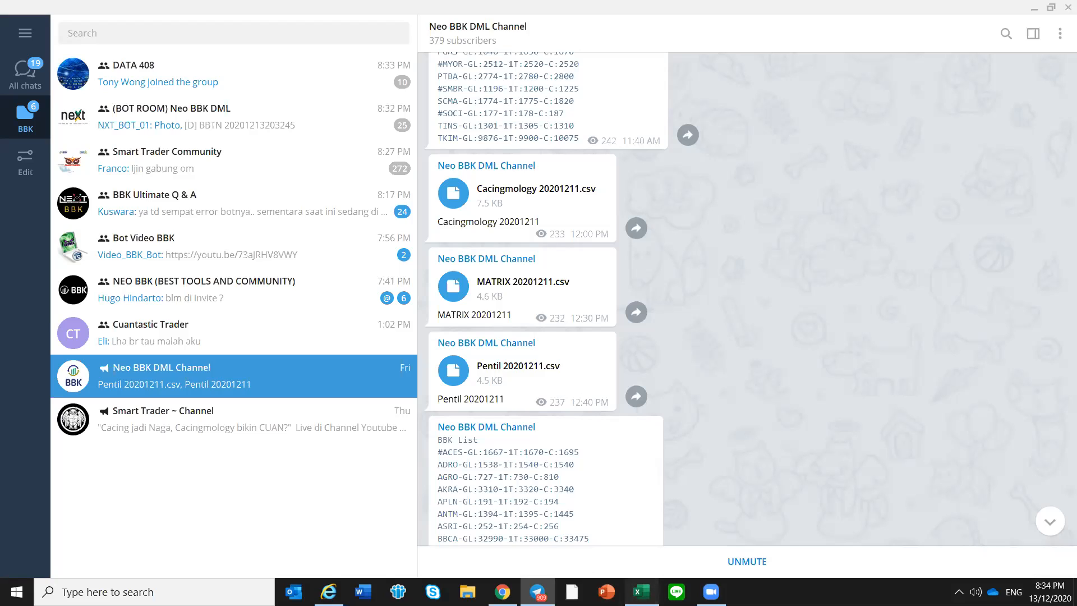
Back in Excel, update the Pentil data from Pentil 20201211.csv and the Cacingmology data from Cacingmology 20201211.csv
{"action": "key", "text": "alt+Tab"}
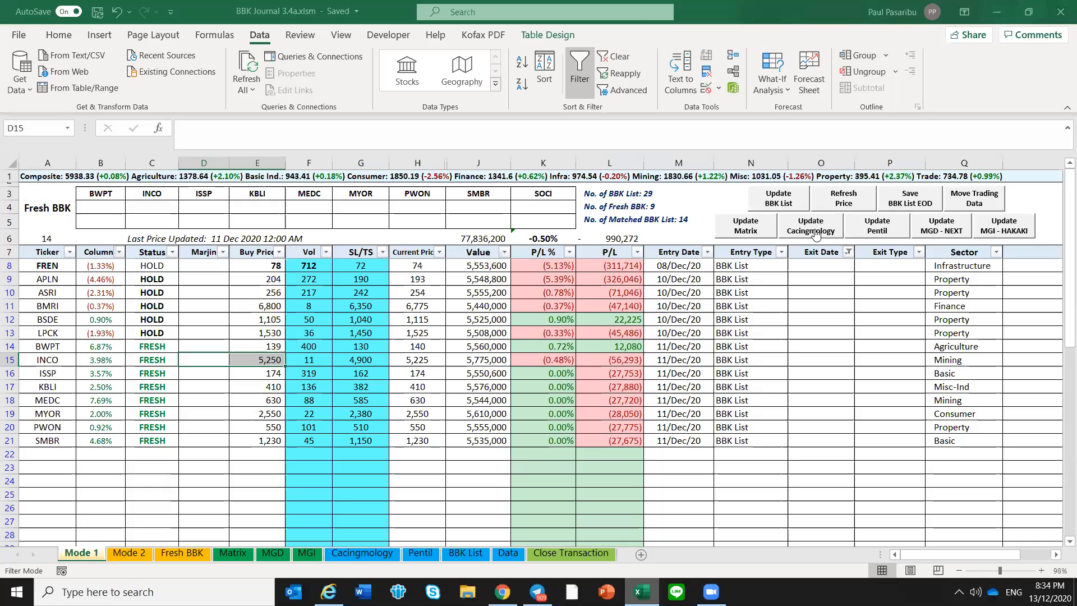
{"action": "left_click", "coordinate": [820, 278]}
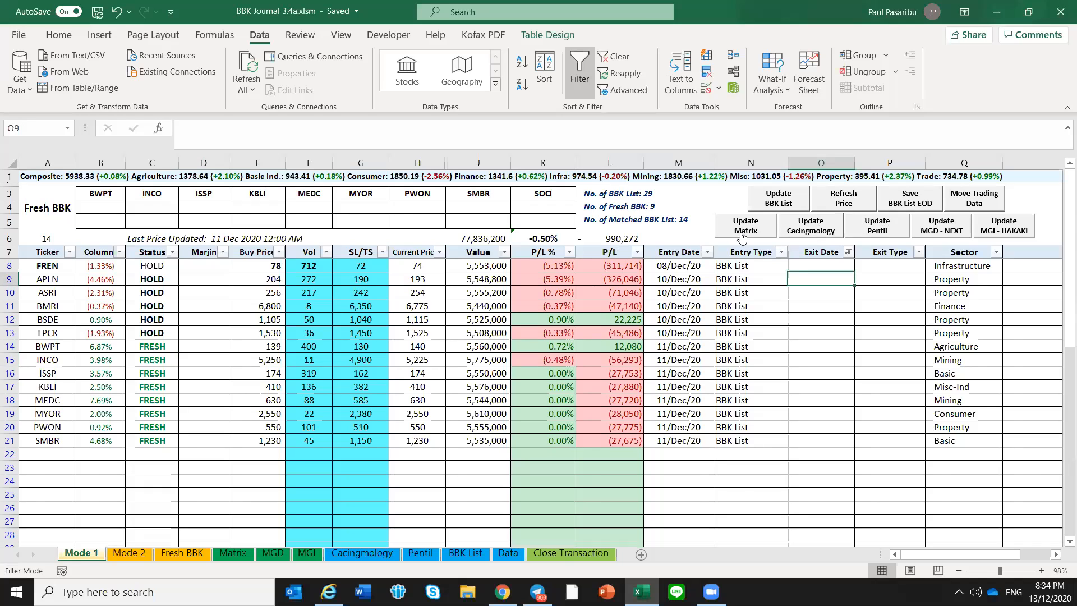
{"action": "left_click", "coordinate": [867, 233]}
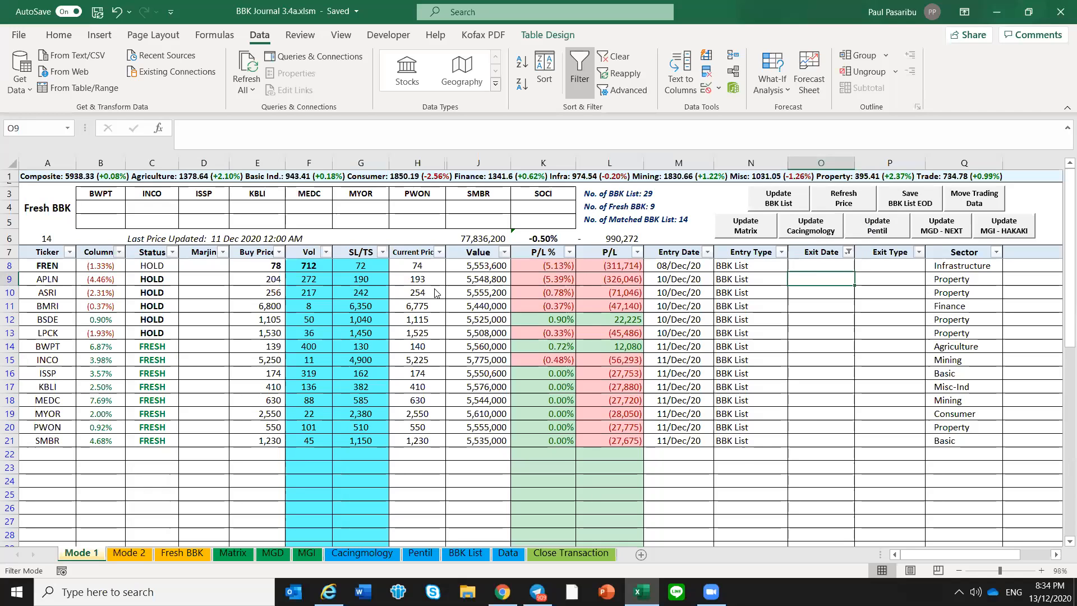
{"action": "left_click", "coordinate": [811, 227]}
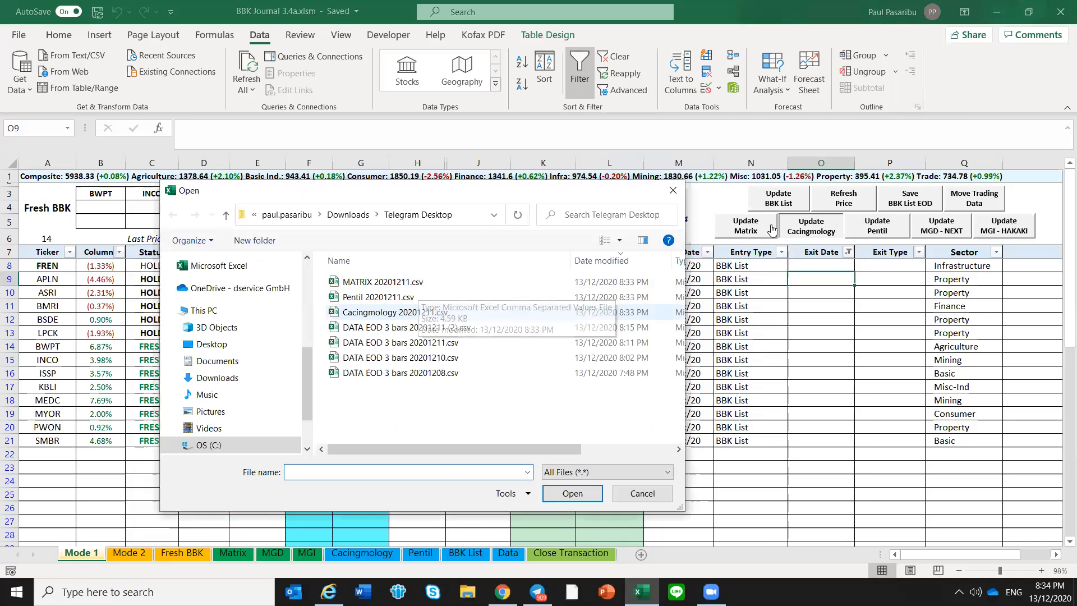
Update the Matrix data by importing MATRIX 20201211.csv
{"action": "left_click", "coordinate": [729, 233]}
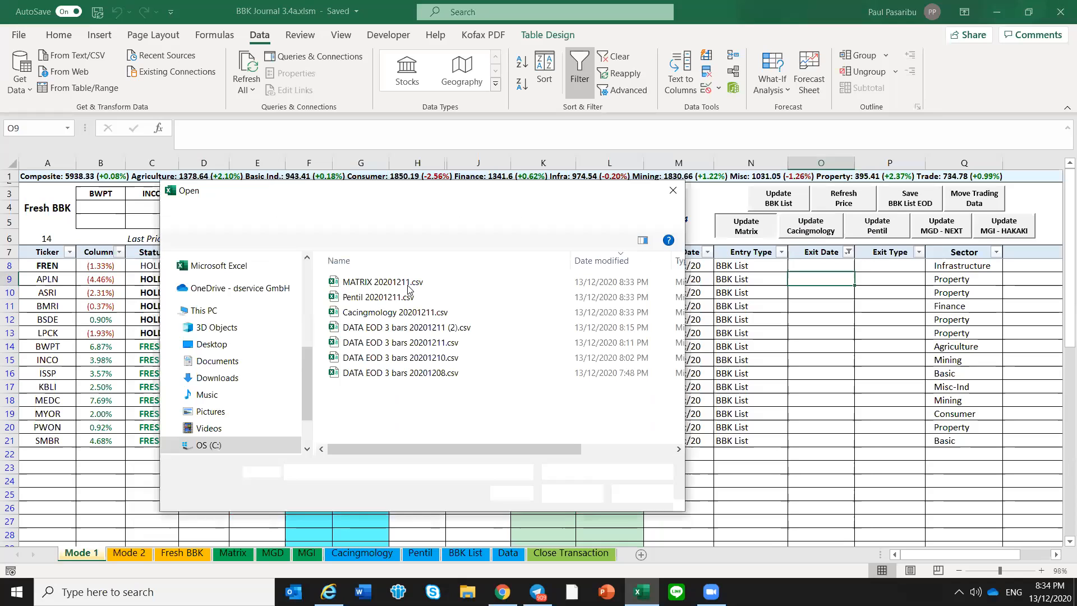
{"action": "left_click", "coordinate": [396, 282]}
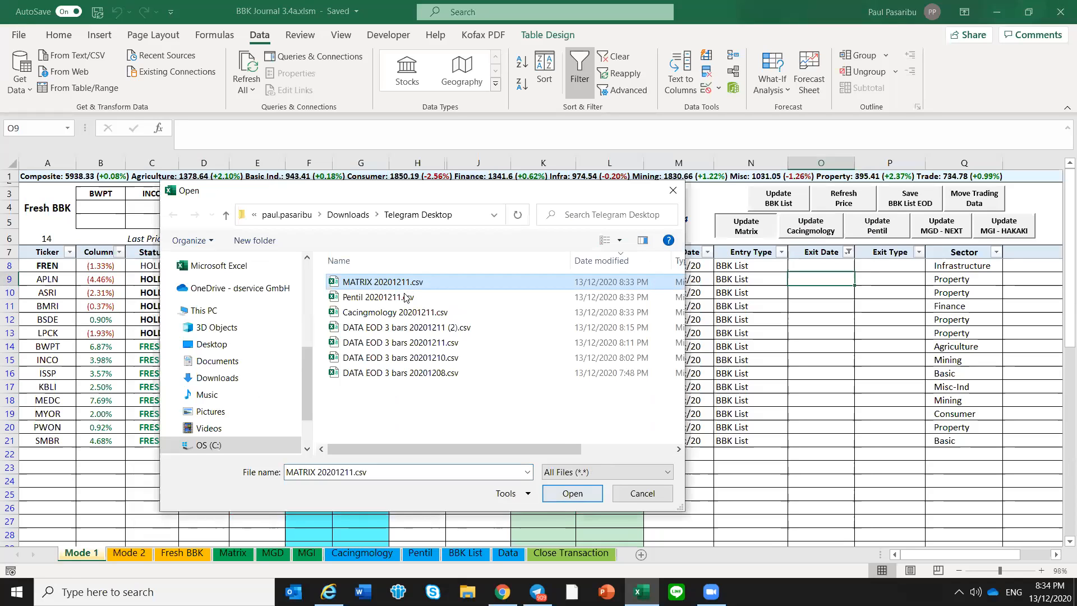
{"action": "double_click", "coordinate": [361, 283]}
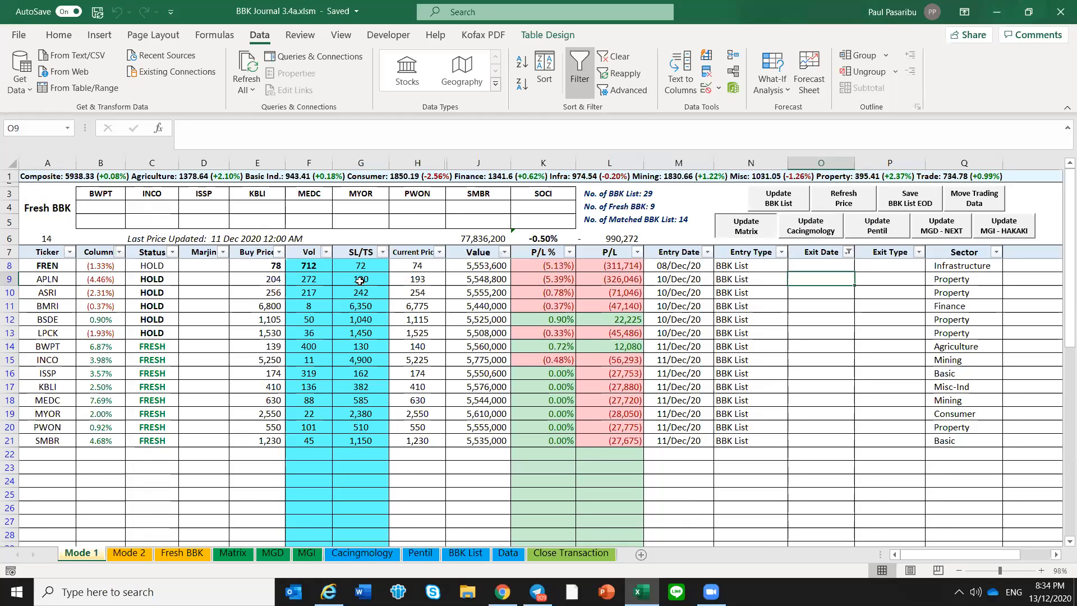
{"action": "left_click", "coordinate": [772, 277]}
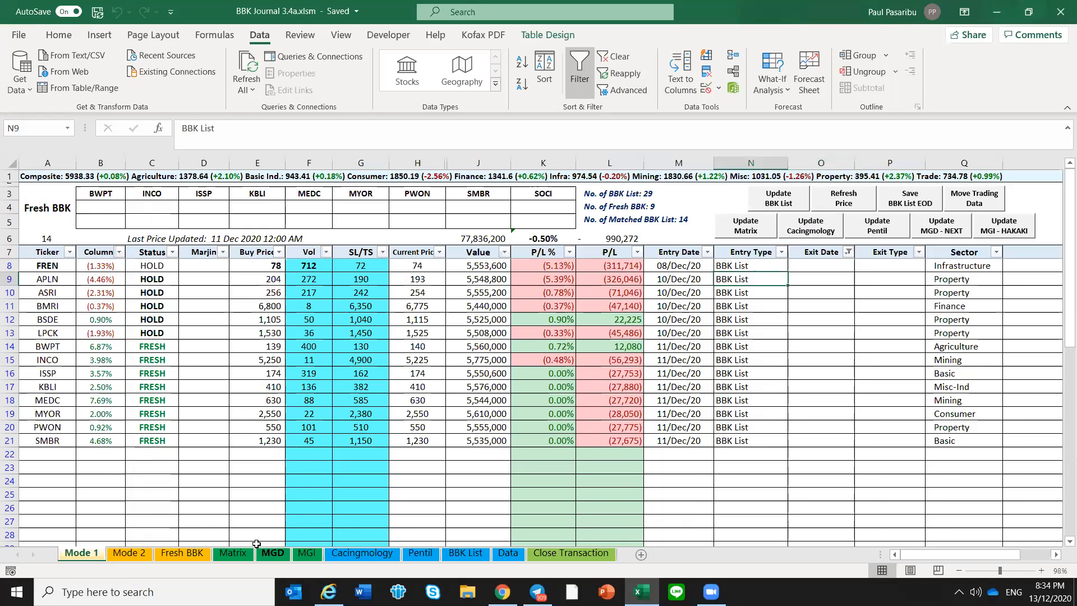
Examine the Matrix sheet's columns from Sector to the last Pentil column, including the first ticker rows
{"action": "left_click", "coordinate": [228, 553]}
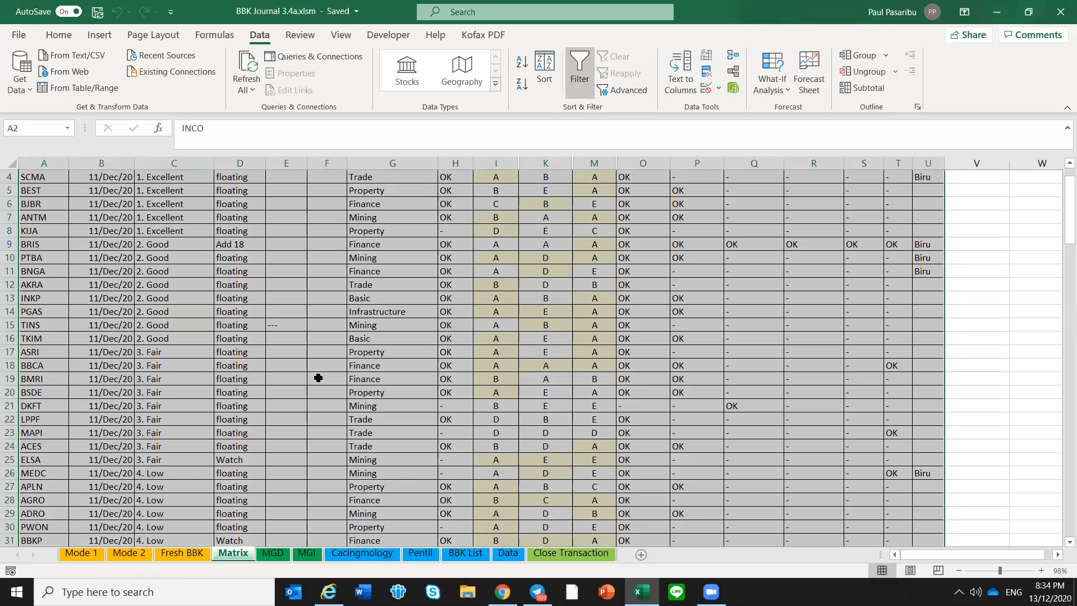
{"action": "left_click", "coordinate": [308, 372]}
{"action": "scroll", "coordinate": [308, 369], "scroll_direction": "up", "scroll_amount": 1}
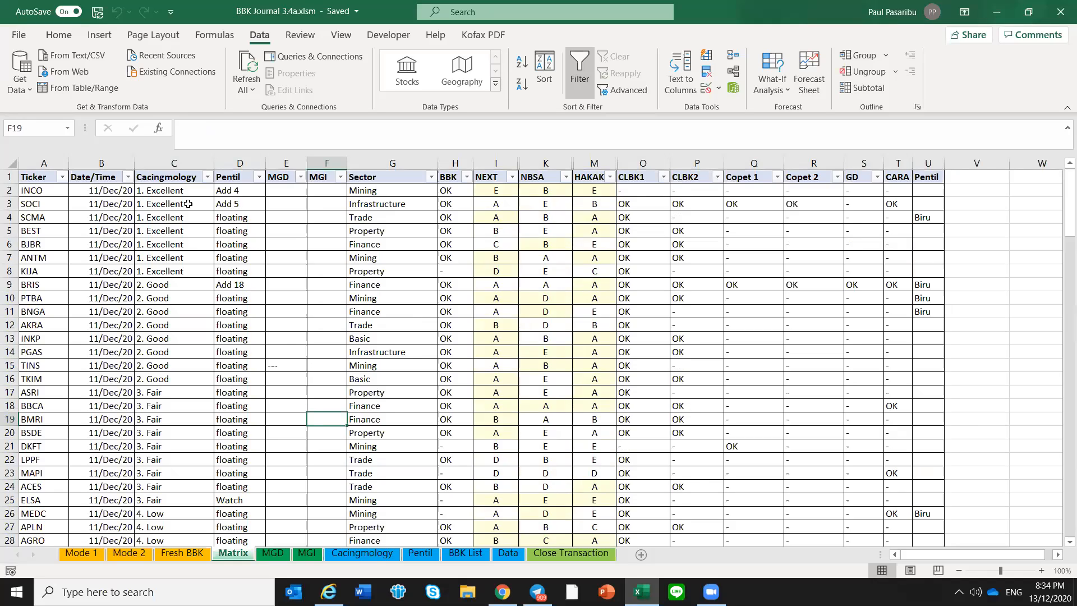
{"action": "left_click", "coordinate": [407, 179]}
{"action": "left_click_drag", "start_coordinate": [404, 176], "coordinate": [930, 180]}
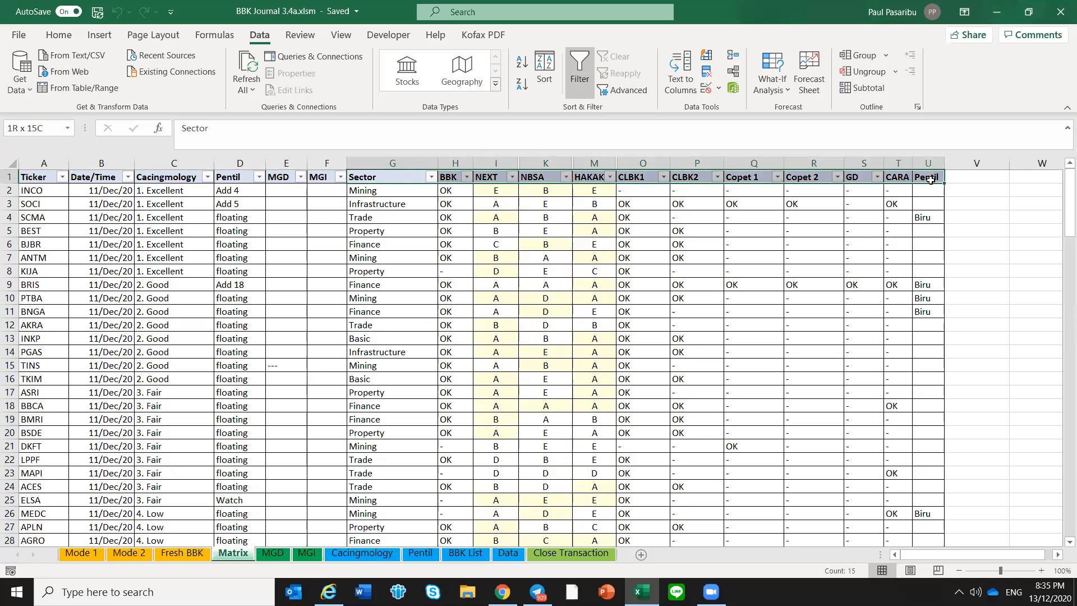
{"action": "left_click_drag", "start_coordinate": [943, 226], "coordinate": [943, 290]}
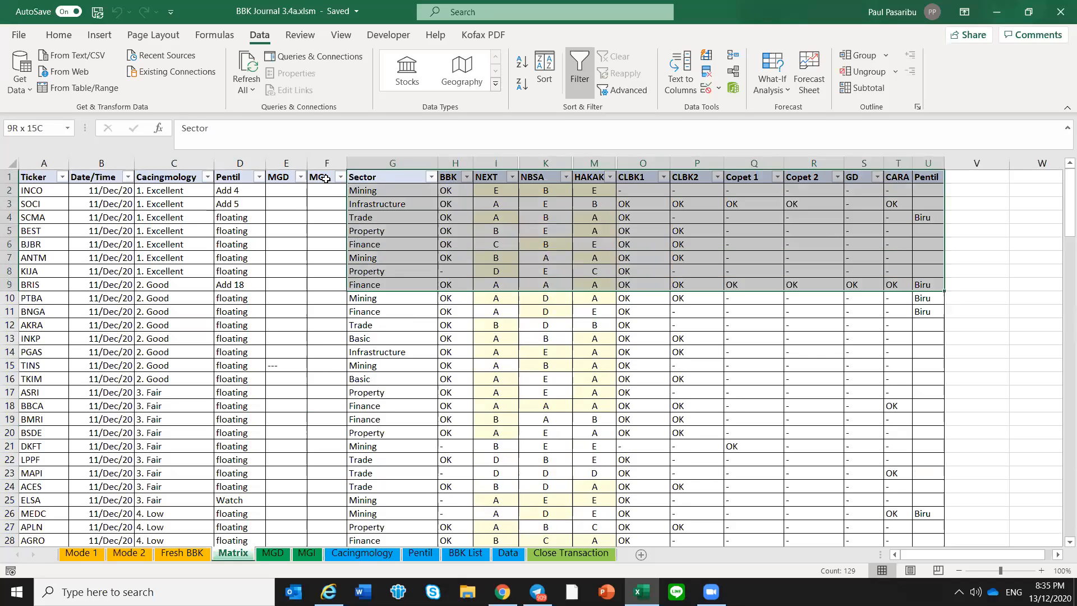
Examine the Matrix sheet's Cacingmology, Pentil, MGD and MGI columns and check INCO's Cacingmology and Pentil entries
{"action": "key", "text": "shift+Down"}
{"action": "key", "text": "shift+Down"}
{"action": "left_click_drag", "start_coordinate": [314, 178], "coordinate": [111, 362]}
{"action": "left_click", "coordinate": [197, 194]}
{"action": "left_click", "coordinate": [223, 193]}
{"action": "left_click", "coordinate": [171, 191]}
{"action": "left_click", "coordinate": [226, 190]}
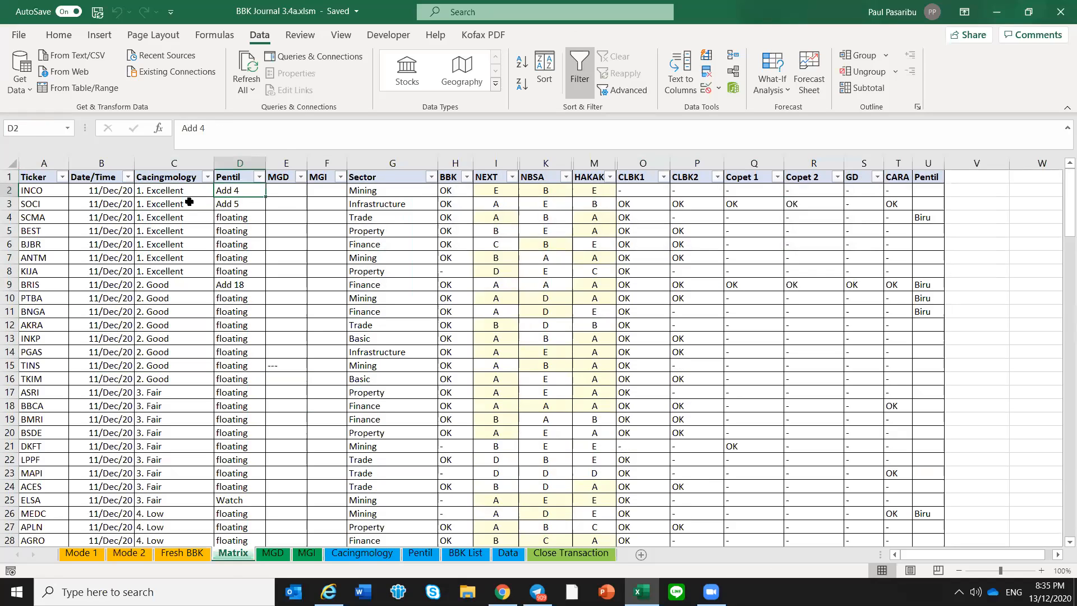
{"action": "left_click", "coordinate": [191, 192]}
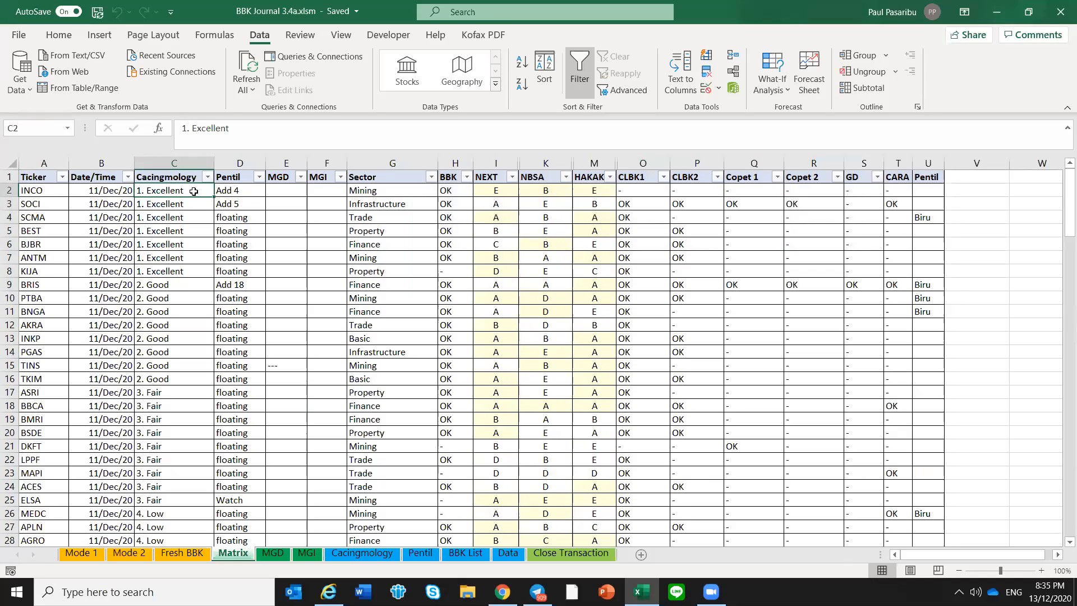
Find INCO in the Cacingmology sheet and check its Strength entry against its Cacingmology rating in the Matrix sheet
{"action": "left_click", "coordinate": [40, 192]}
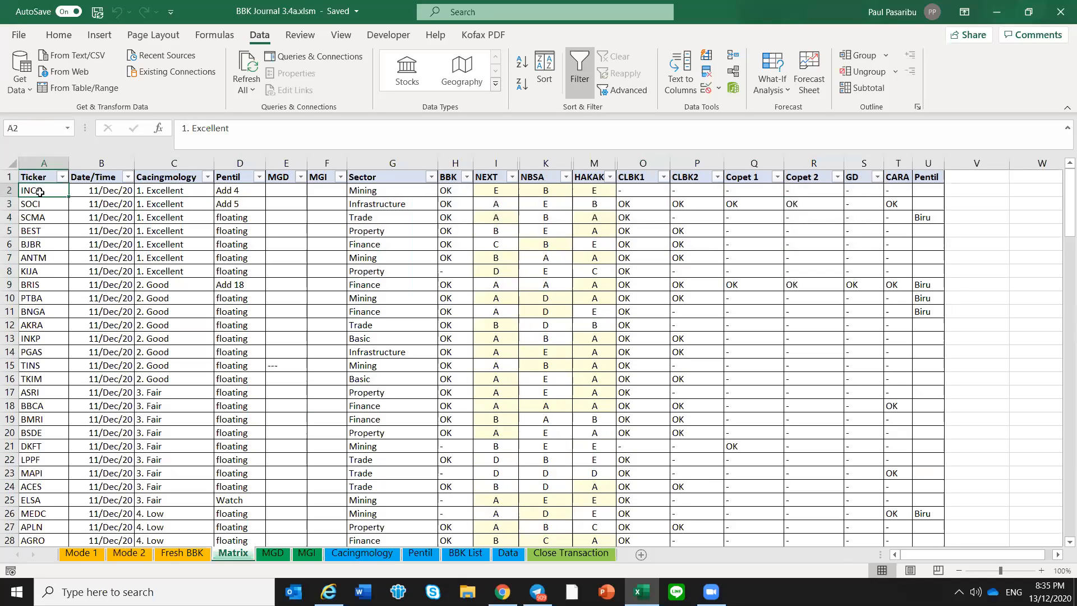
{"action": "left_click", "coordinate": [180, 191]}
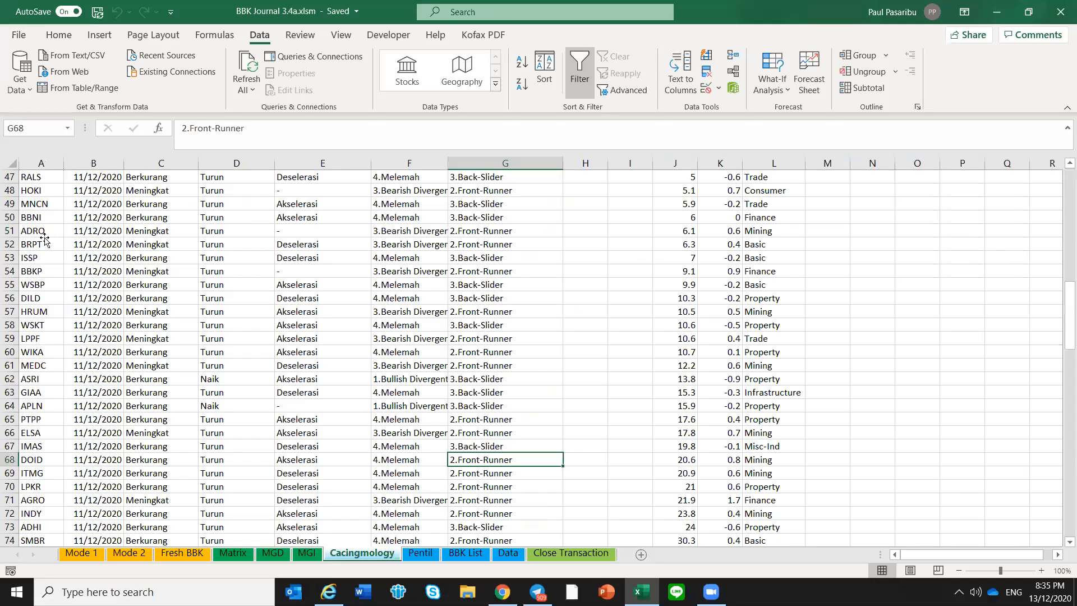
{"action": "scroll", "coordinate": [45, 238], "scroll_direction": "up", "scroll_amount": 16}
{"action": "left_click", "coordinate": [44, 239]}
{"action": "key", "text": "ctrl+f"}
{"action": "type", "text": "in"}
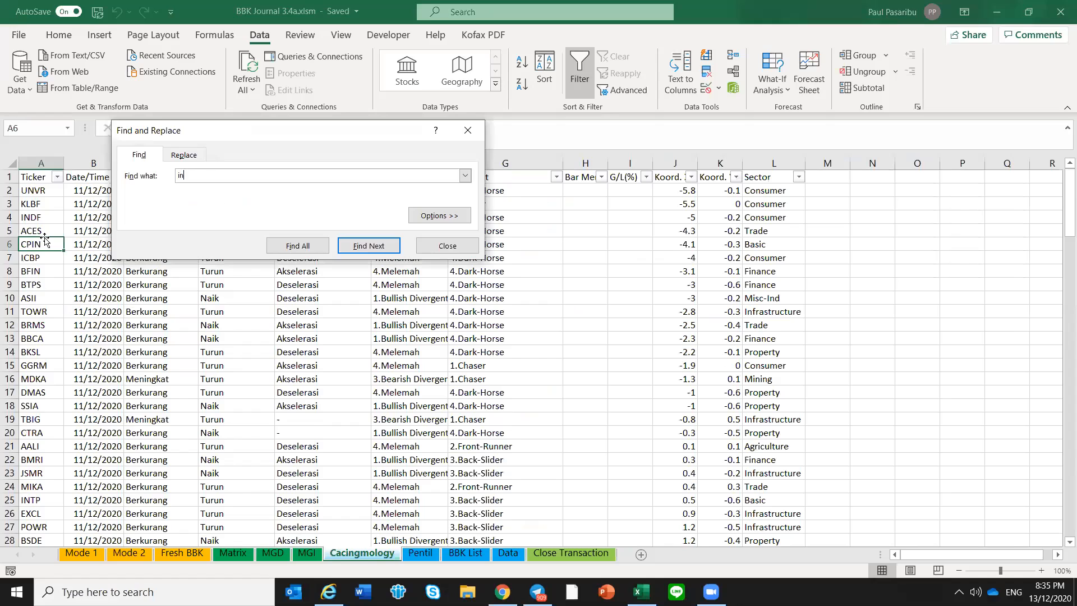
{"action": "type", "text": "co"}
{"action": "key", "text": "Return"}
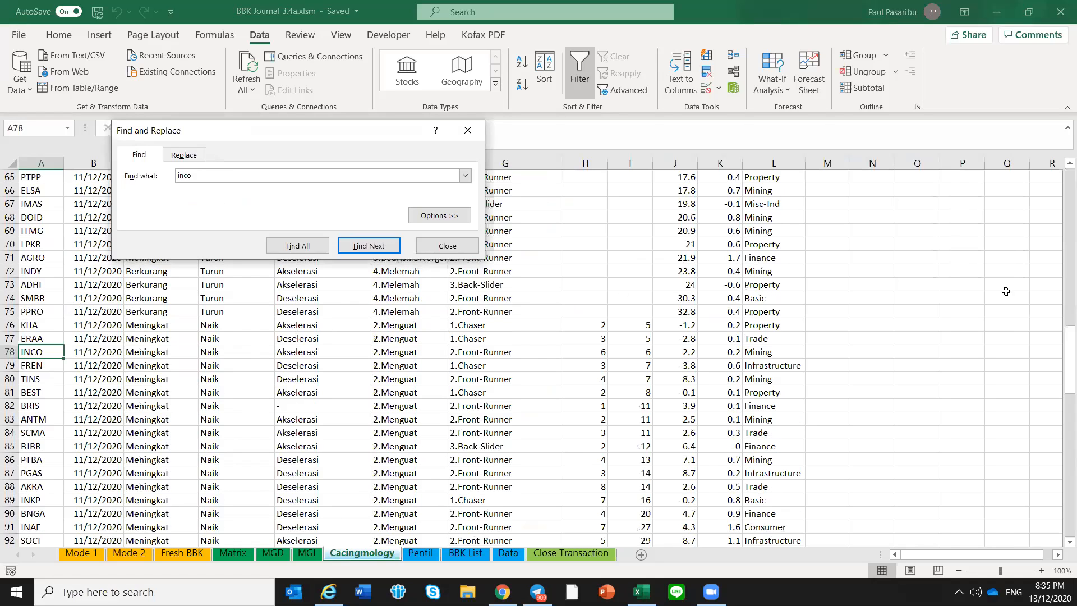
{"action": "key", "text": "Escape"}
{"action": "key", "text": "Right"}
{"action": "key", "text": "Right"}
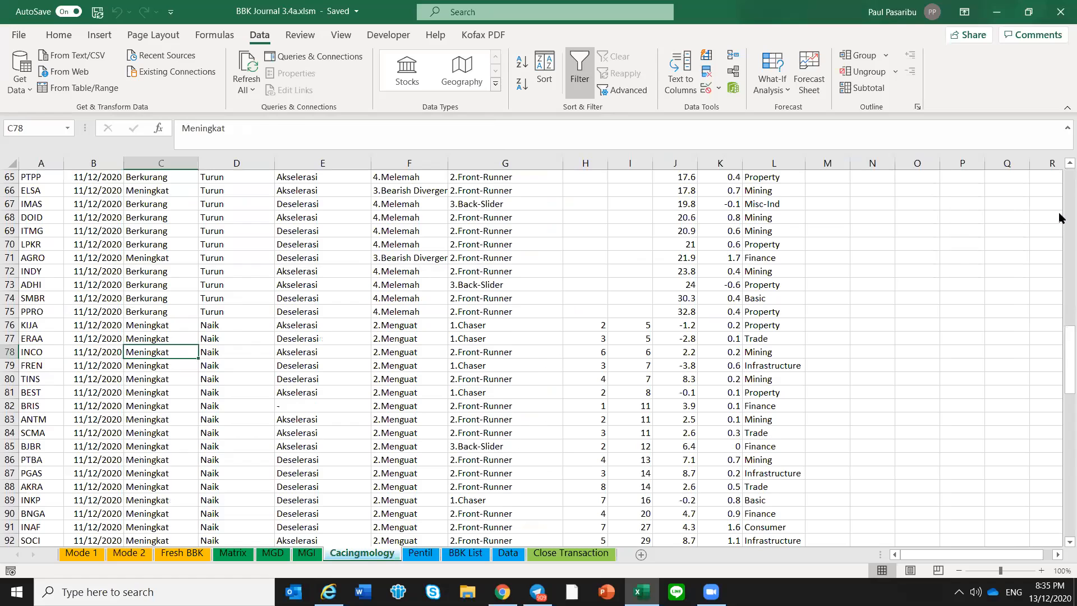
Try to freeze the header row of the Cacingmology sheet and test it by scrolling through the tickers
{"action": "scroll", "coordinate": [9, 182], "scroll_direction": "up", "scroll_amount": 19}
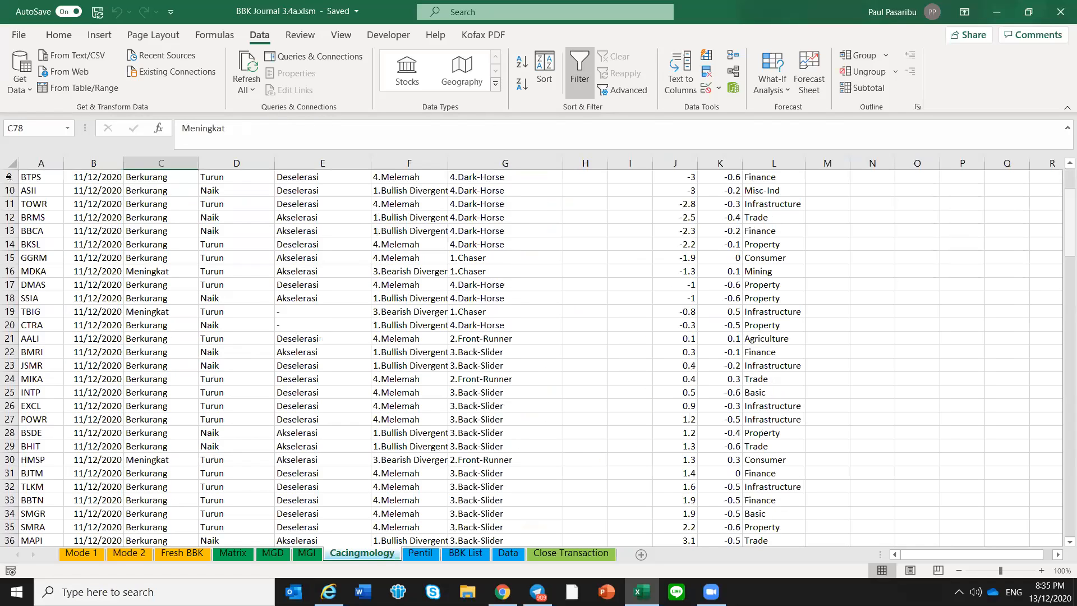
{"action": "scroll", "coordinate": [9, 177], "scroll_direction": "up", "scroll_amount": 3}
{"action": "left_click", "coordinate": [9, 177]}
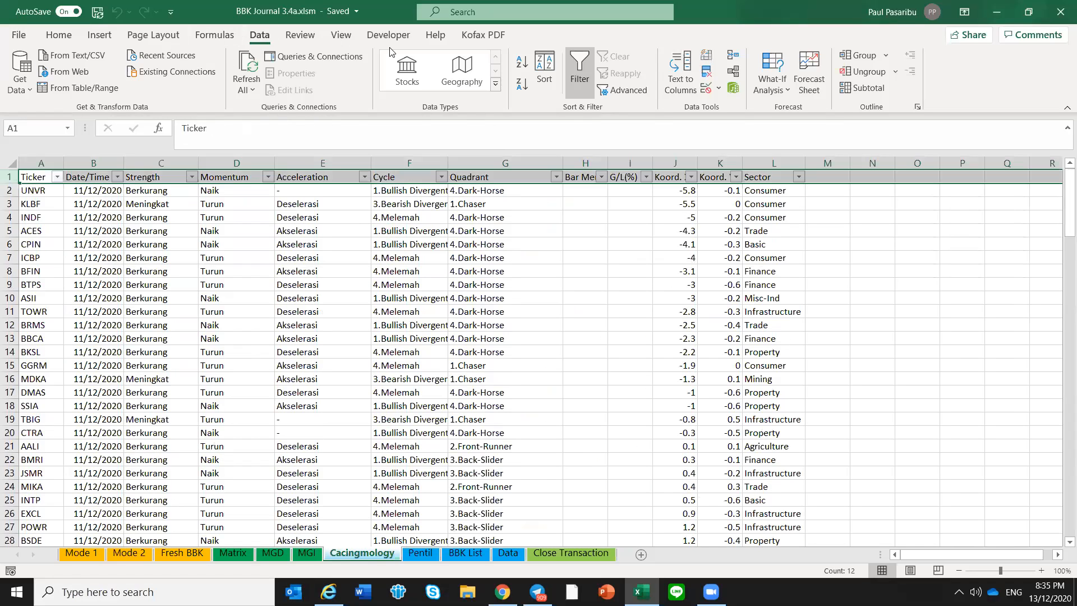
{"action": "left_click", "coordinate": [343, 36]}
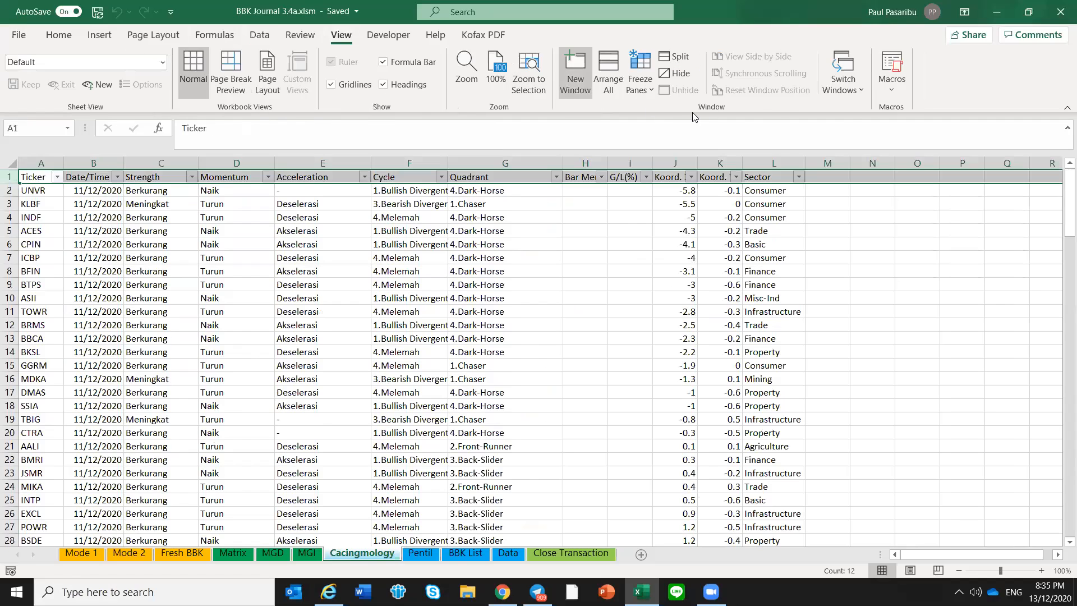
{"action": "left_click", "coordinate": [236, 257]}
{"action": "scroll", "coordinate": [117, 383], "scroll_direction": "down", "scroll_amount": 7}
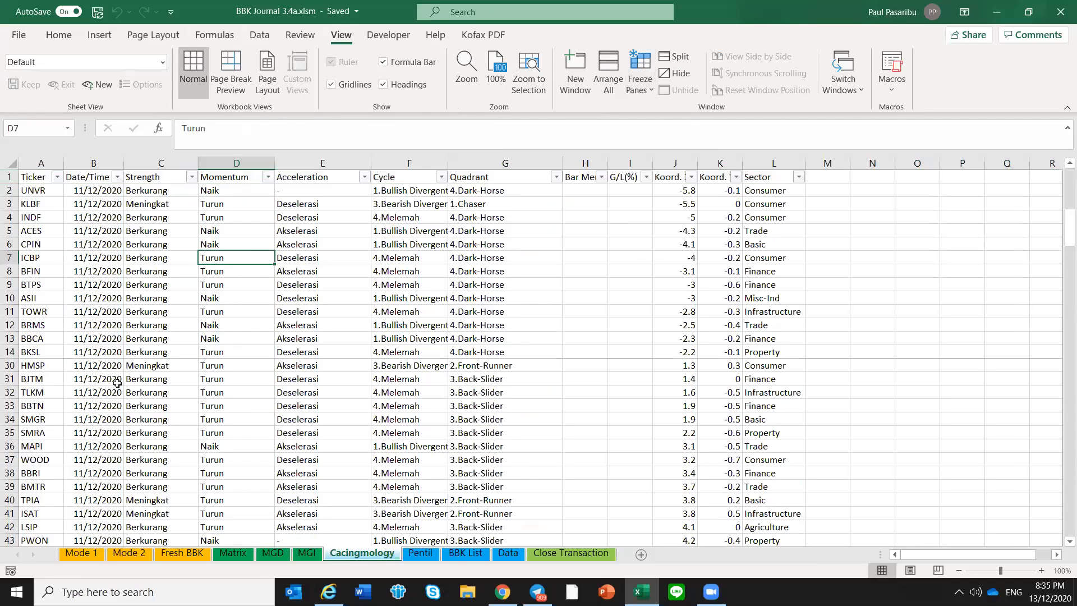
{"action": "scroll", "coordinate": [117, 381], "scroll_direction": "up", "scroll_amount": 7}
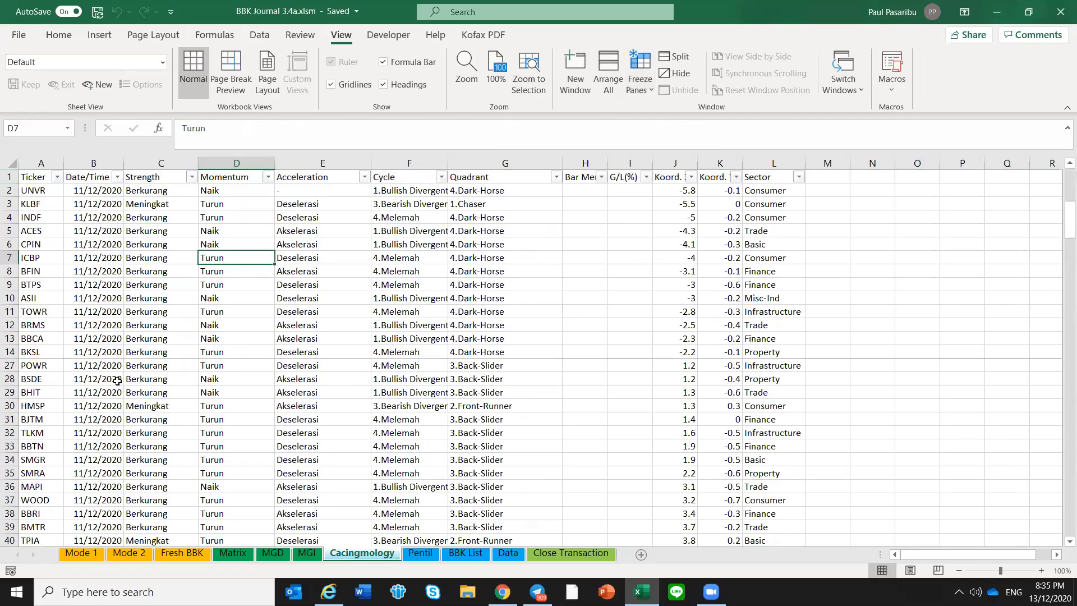
Unfreeze the Cacingmology sheet's panes, freeze them again with cell A1 selected, and test the header while scrolling
{"action": "left_click", "coordinate": [36, 179]}
{"action": "left_click", "coordinate": [632, 77]}
{"action": "left_click", "coordinate": [670, 111]}
{"action": "left_click", "coordinate": [634, 73]}
{"action": "left_click", "coordinate": [671, 112]}
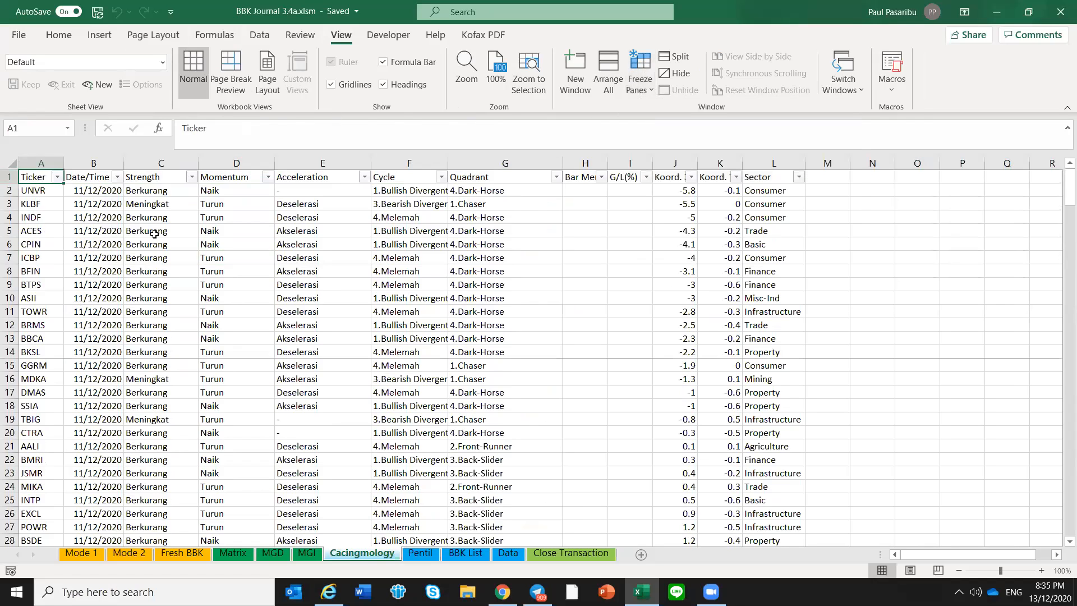
{"action": "scroll", "coordinate": [150, 258], "scroll_direction": "down", "scroll_amount": 4}
{"action": "scroll", "coordinate": [148, 285], "scroll_direction": "up", "scroll_amount": 4}
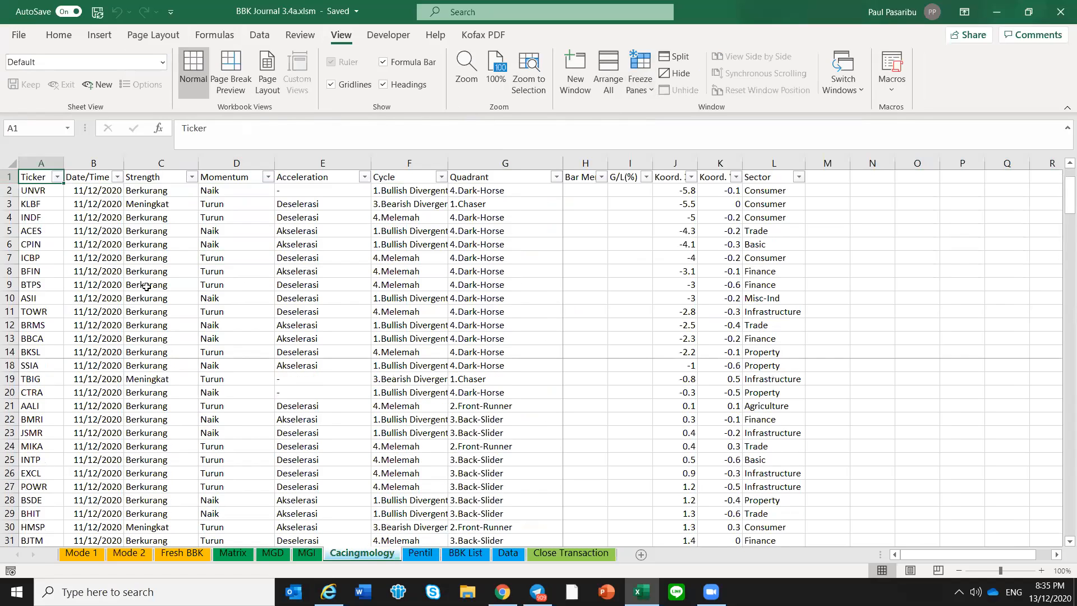
{"action": "left_click", "coordinate": [90, 274]}
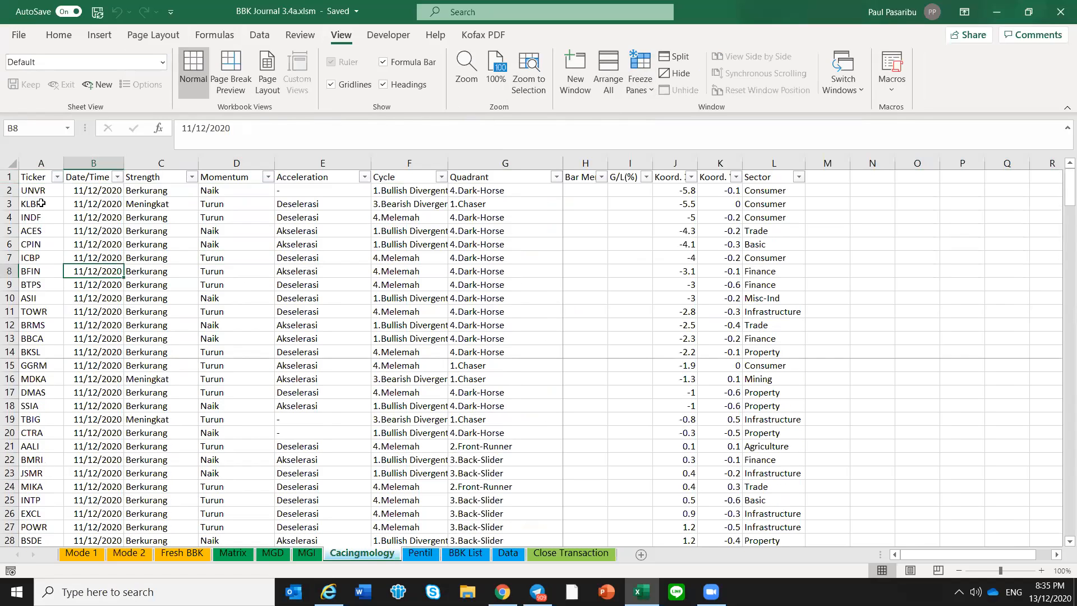
{"action": "scroll", "coordinate": [41, 205], "scroll_direction": "down", "scroll_amount": 2}
{"action": "scroll", "coordinate": [72, 363], "scroll_direction": "up", "scroll_amount": 2}
Find INCO in the Cacingmology sheet again and examine its entries from Strength to Quadrant alongside the Matrix sheet
{"action": "key", "text": "ctrl+f"}
{"action": "type", "text": "inco"}
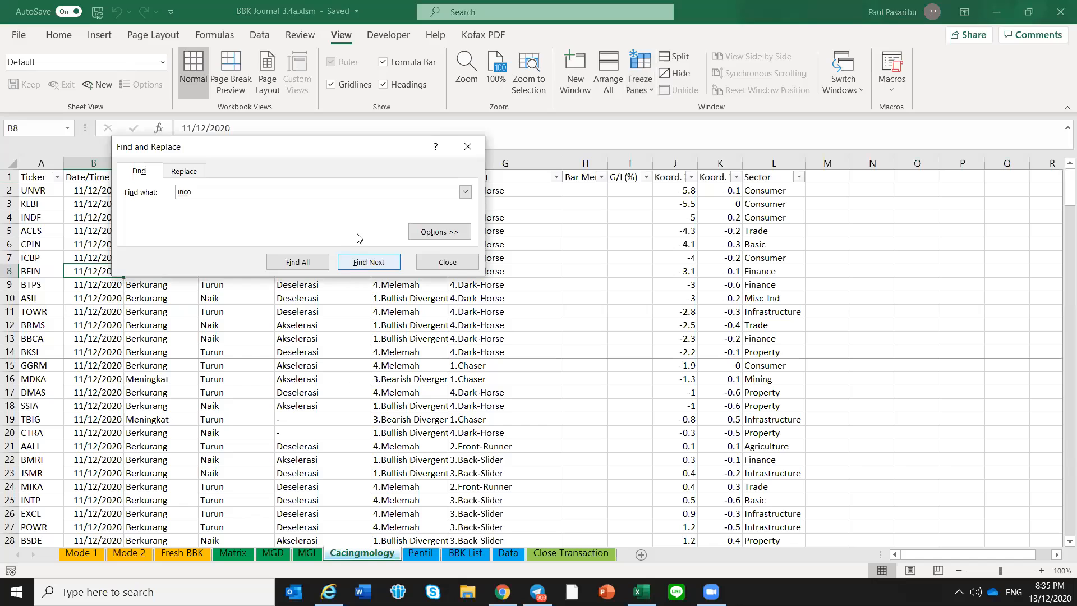
{"action": "left_click", "coordinate": [364, 261]}
{"action": "left_click", "coordinate": [434, 263]}
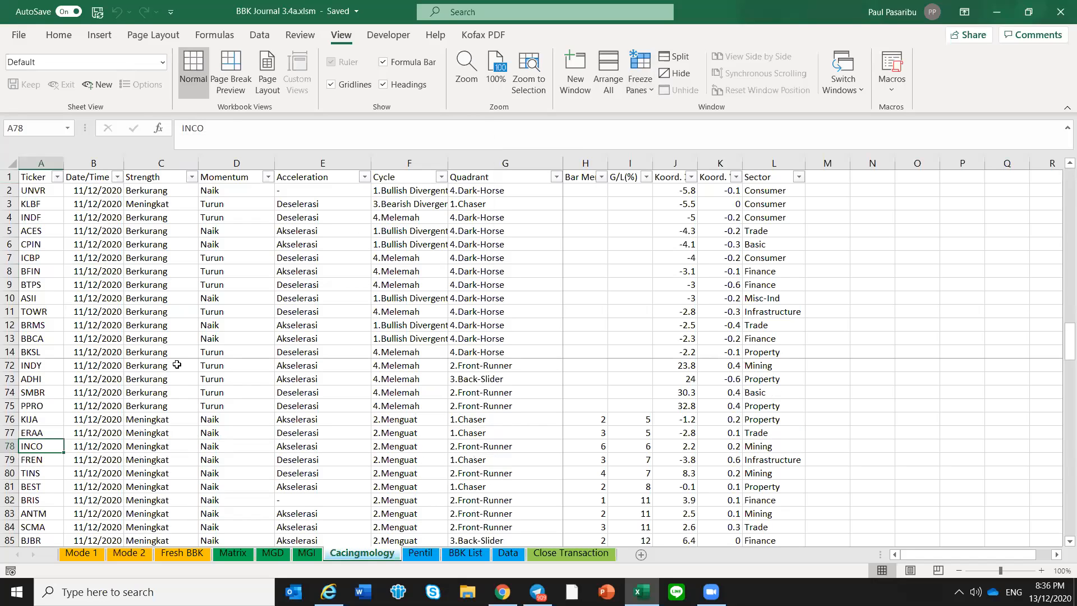
{"action": "left_click", "coordinate": [184, 441]}
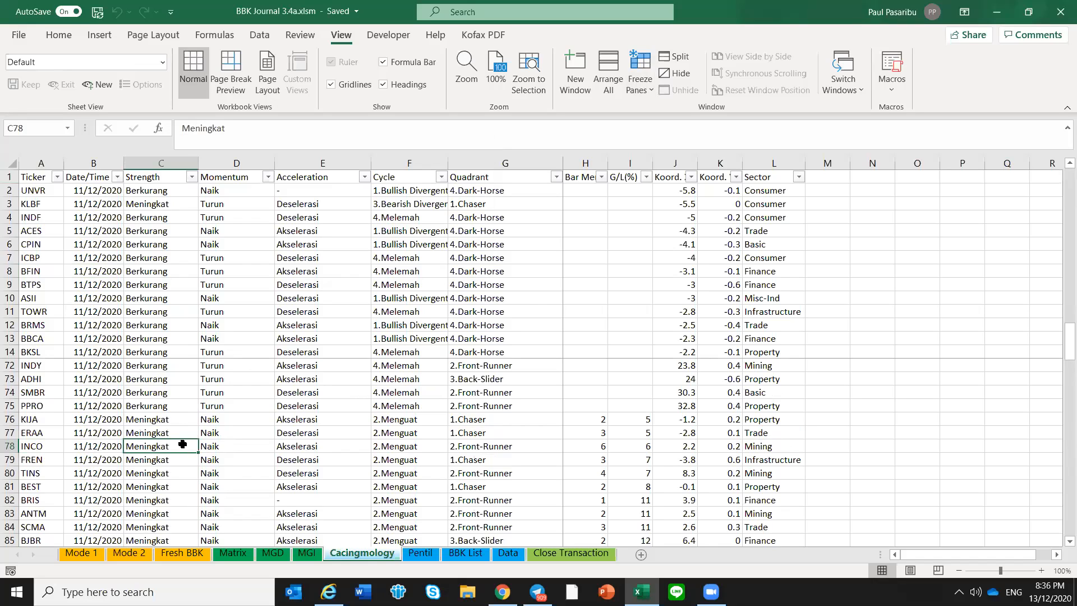
{"action": "left_click_drag", "start_coordinate": [183, 444], "coordinate": [558, 443]}
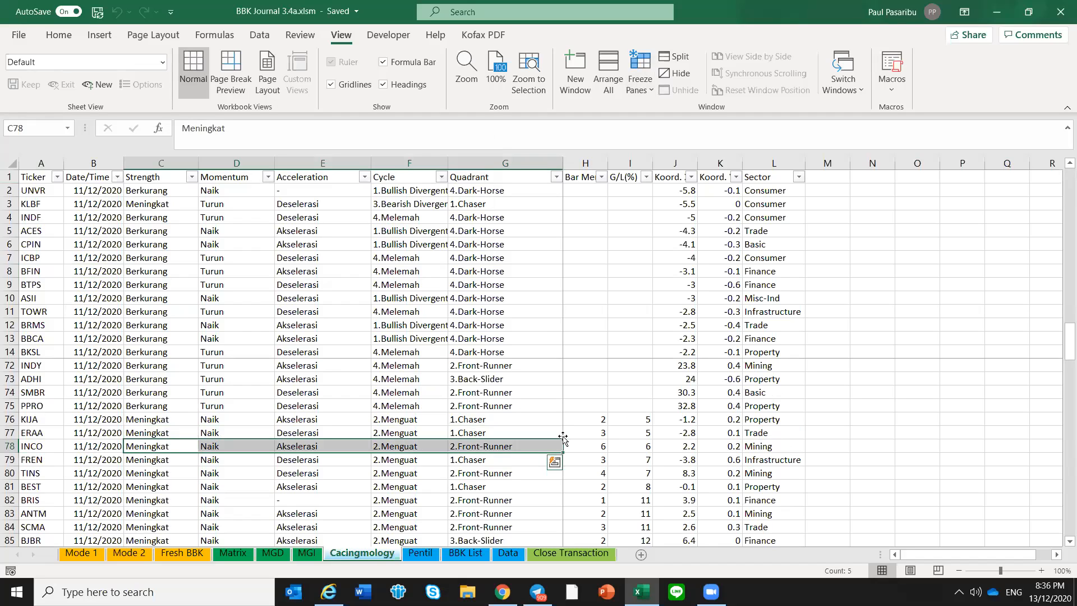
{"action": "left_click", "coordinate": [54, 451]}
{"action": "left_click", "coordinate": [236, 552]}
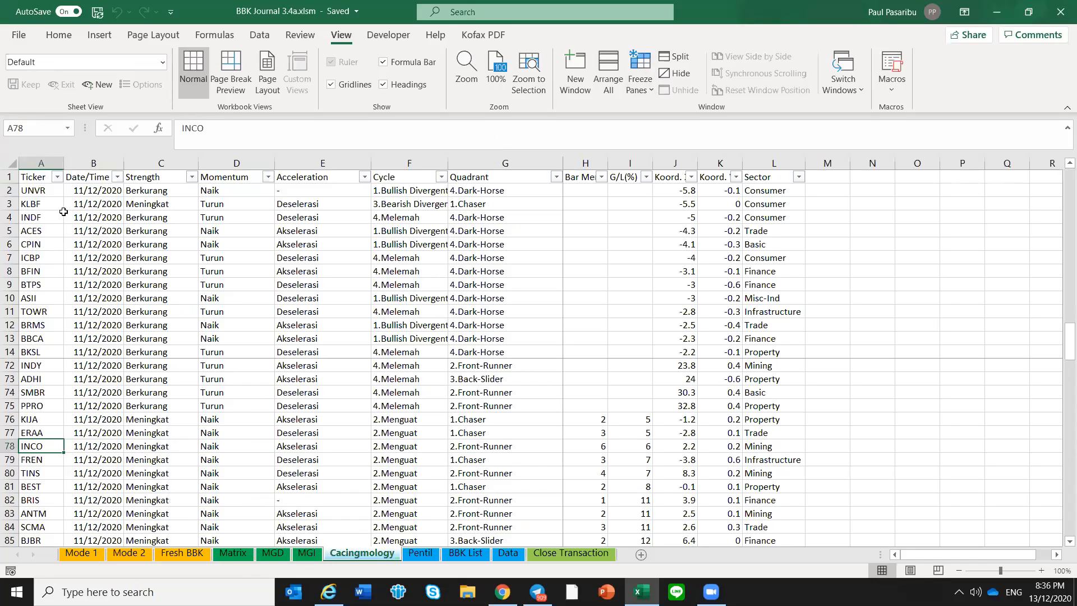
{"action": "key", "text": "Right"}
{"action": "key", "text": "Right"}
{"action": "key", "text": "Right"}
{"action": "key", "text": "Right"}
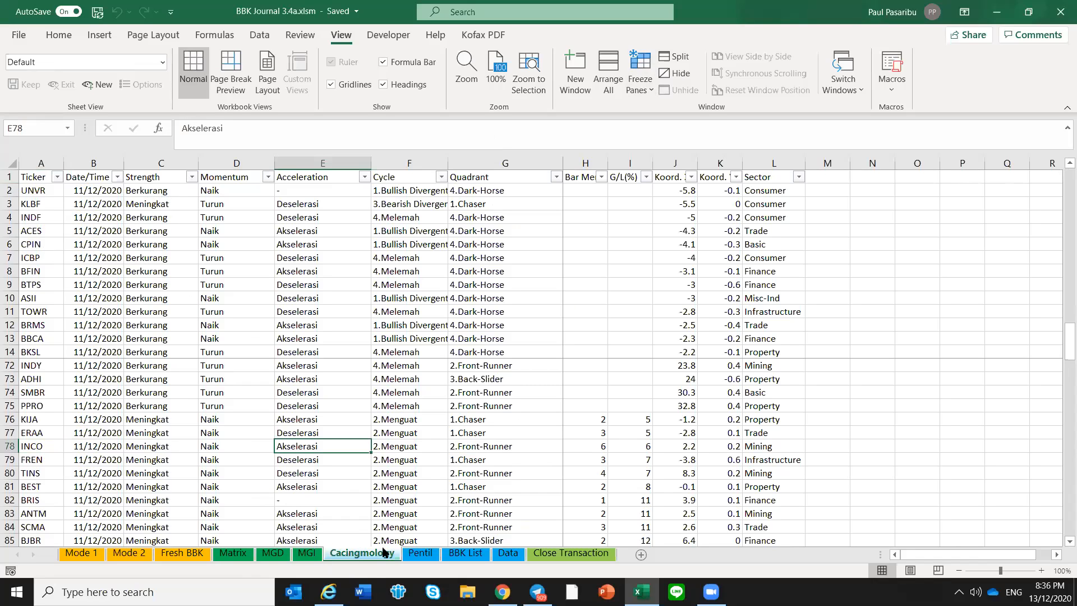
Check SOCI in the Matrix sheet, find it in the Cacingmology sheet, and examine its Cycle and Quadrant entries
{"action": "key", "text": "ctrl+Page_Up"}
{"action": "key", "text": "ctrl+Page_Up"}
{"action": "key", "text": "ctrl+Page_Up"}
{"action": "key", "text": "Left"}
{"action": "key", "text": "Left"}
{"action": "key", "text": "ctrl+Page_Down"}
{"action": "key", "text": "ctrl+Page_Down"}
{"action": "key", "text": "ctrl+Page_Down"}
{"action": "key", "text": "ctrl+f"}
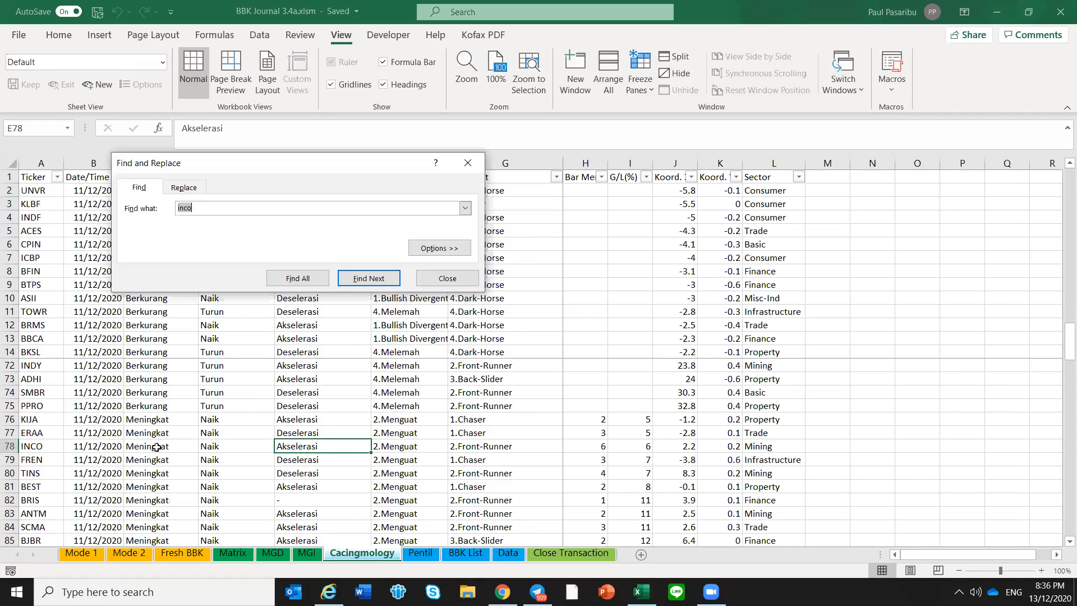
{"action": "type", "text": "soci"}
{"action": "key", "text": "Return"}
{"action": "key", "text": "Escape"}
{"action": "key", "text": "Right"}
{"action": "key", "text": "Right"}
{"action": "key", "text": "Right"}
{"action": "key", "text": "Right"}
{"action": "key", "text": "Right"}
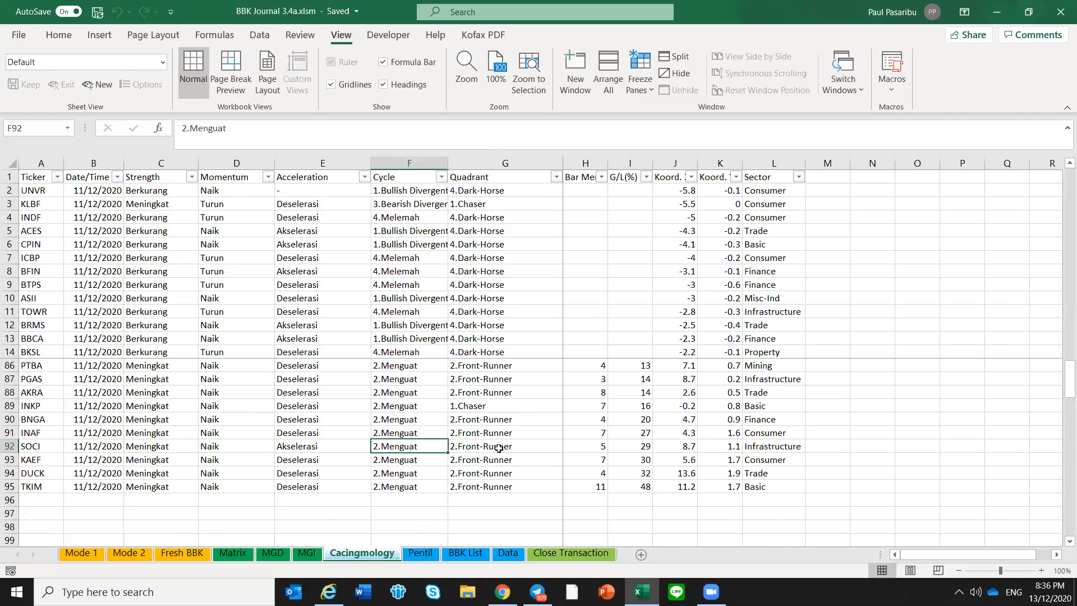
{"action": "left_click", "coordinate": [499, 448]}
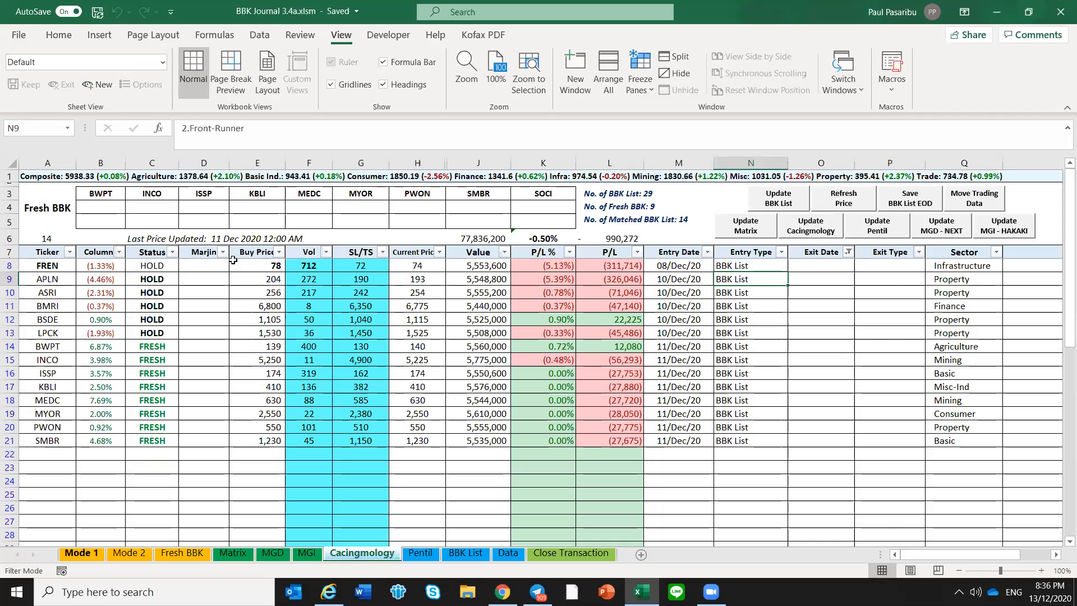
Check BRIS's Cacingmology rating in the Matrix sheet, find BRIS in the Cacingmology sheet, and examine its Acceleration entry
{"action": "left_click", "coordinate": [177, 288]}
{"action": "left_click", "coordinate": [49, 283]}
{"action": "left_click", "coordinate": [183, 287]}
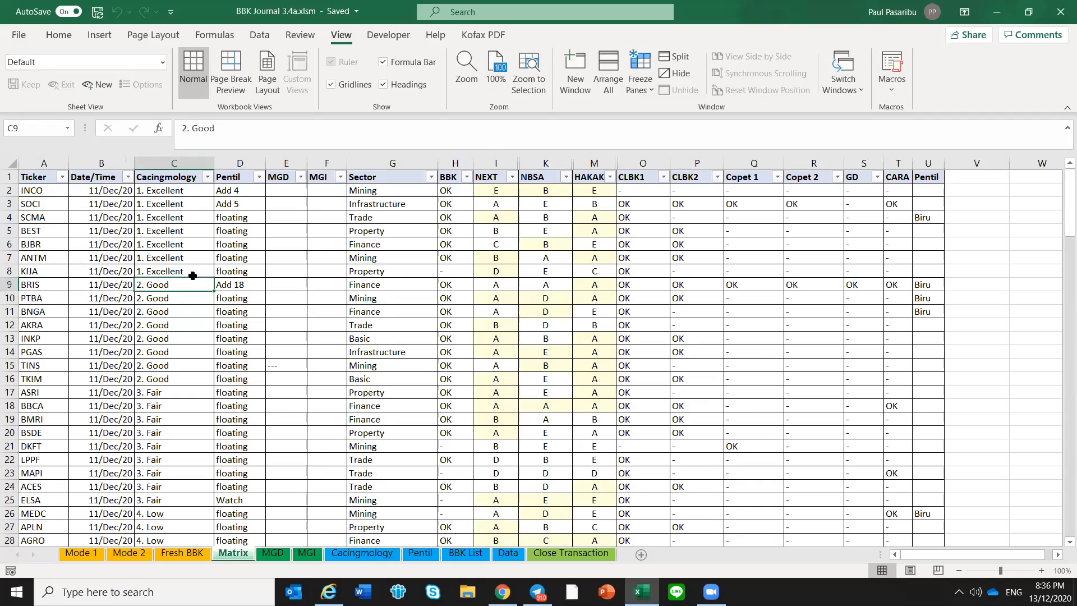
{"action": "key", "text": "Home"}
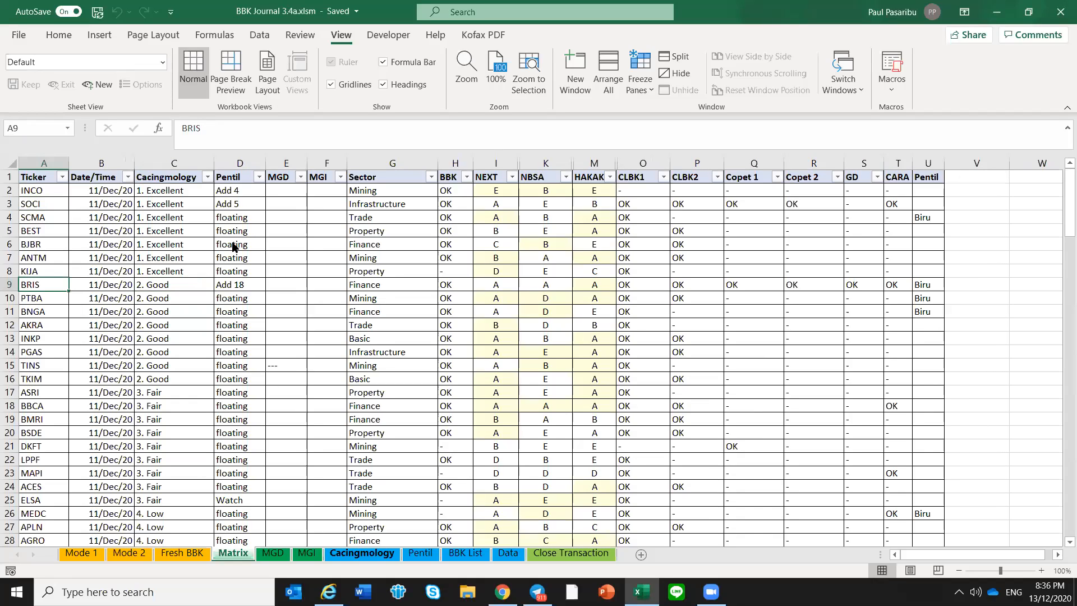
{"action": "key", "text": "ctrl+f"}
{"action": "key", "text": "Return"}
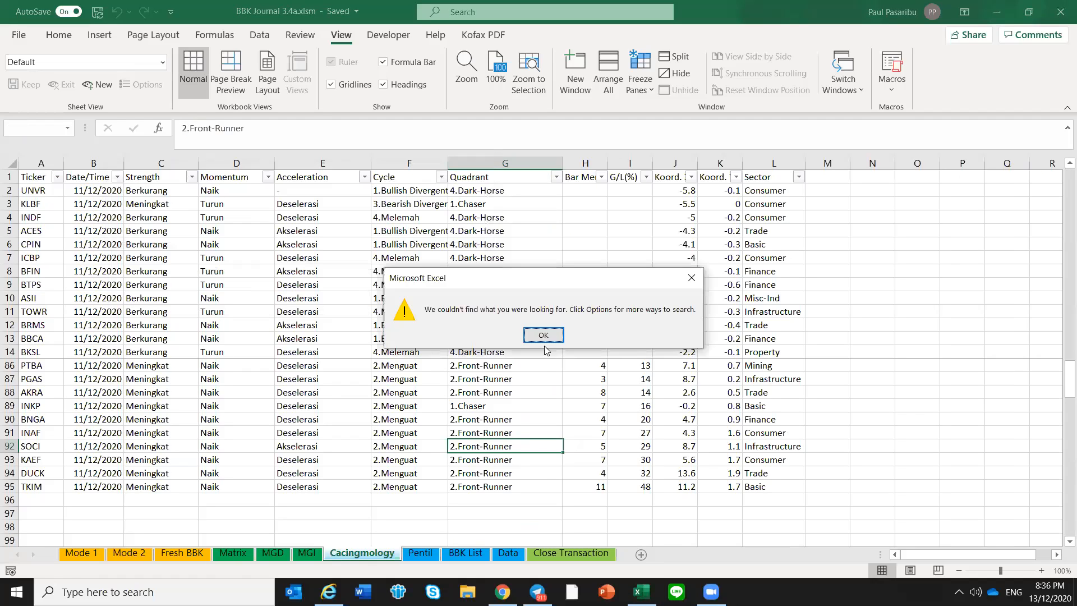
{"action": "left_click", "coordinate": [543, 334]}
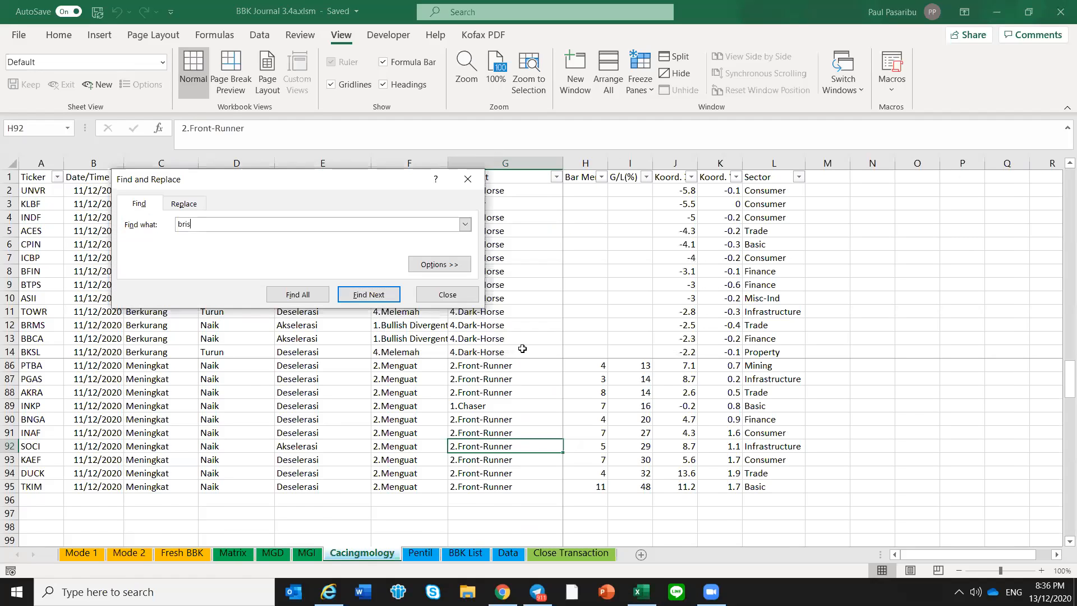
{"action": "key", "text": "Return"}
{"action": "left_click", "coordinate": [437, 296]}
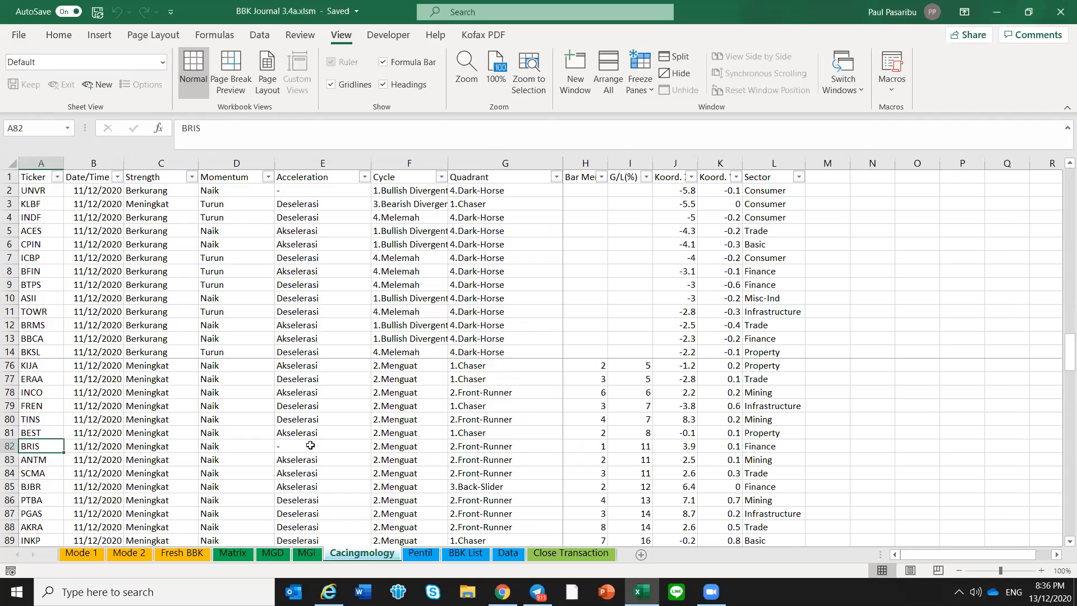
{"action": "left_click", "coordinate": [310, 445]}
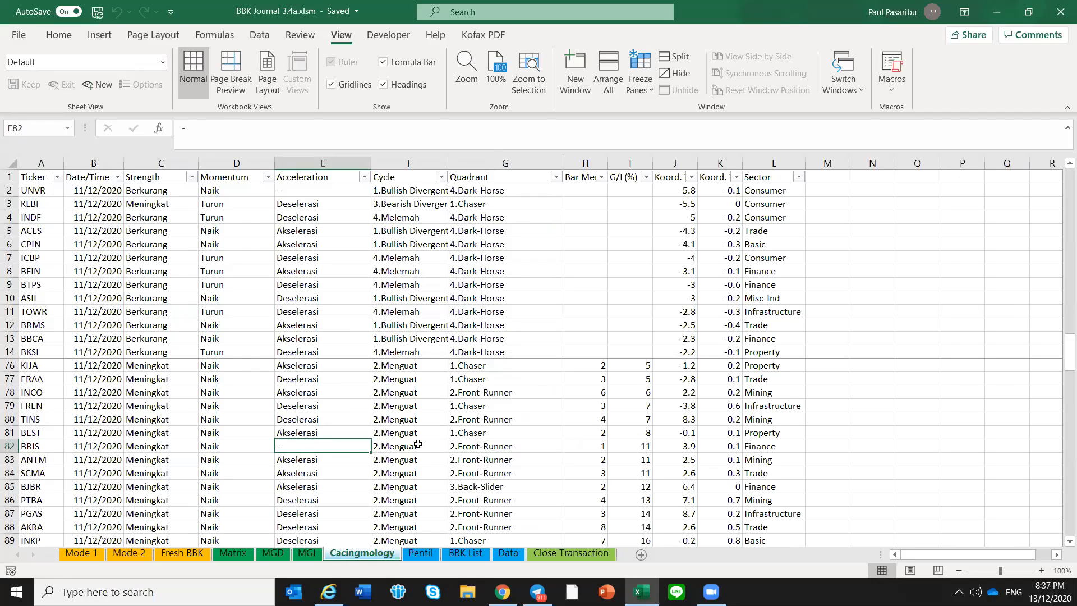
Compare the Matrix sheet's Pentil column with the Status column of the Pentil sheet
{"action": "left_click", "coordinate": [235, 554]}
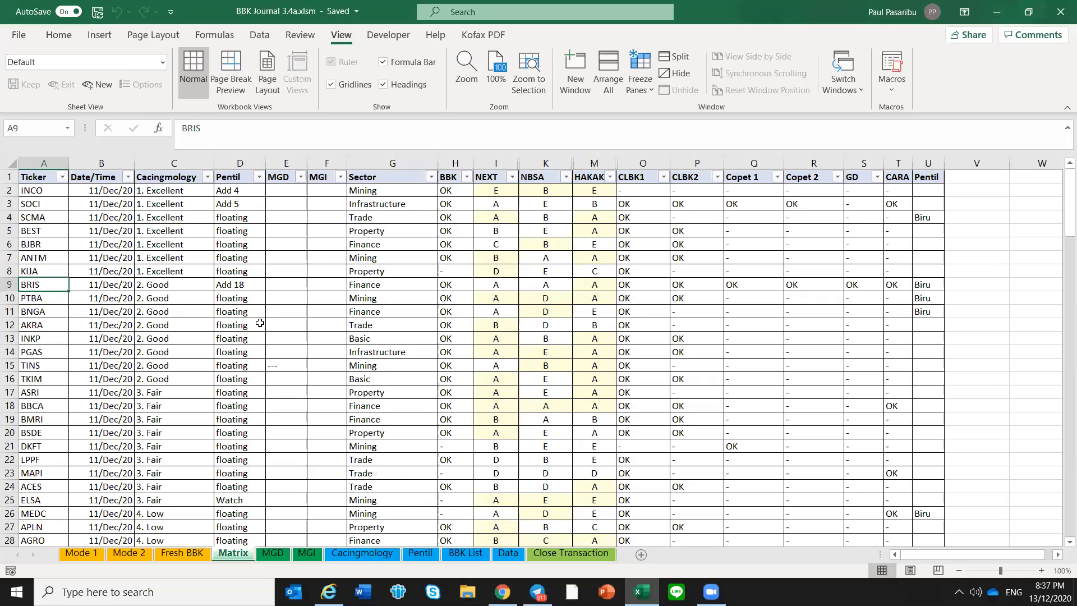
{"action": "left_click", "coordinate": [260, 324]}
{"action": "left_click", "coordinate": [429, 558]}
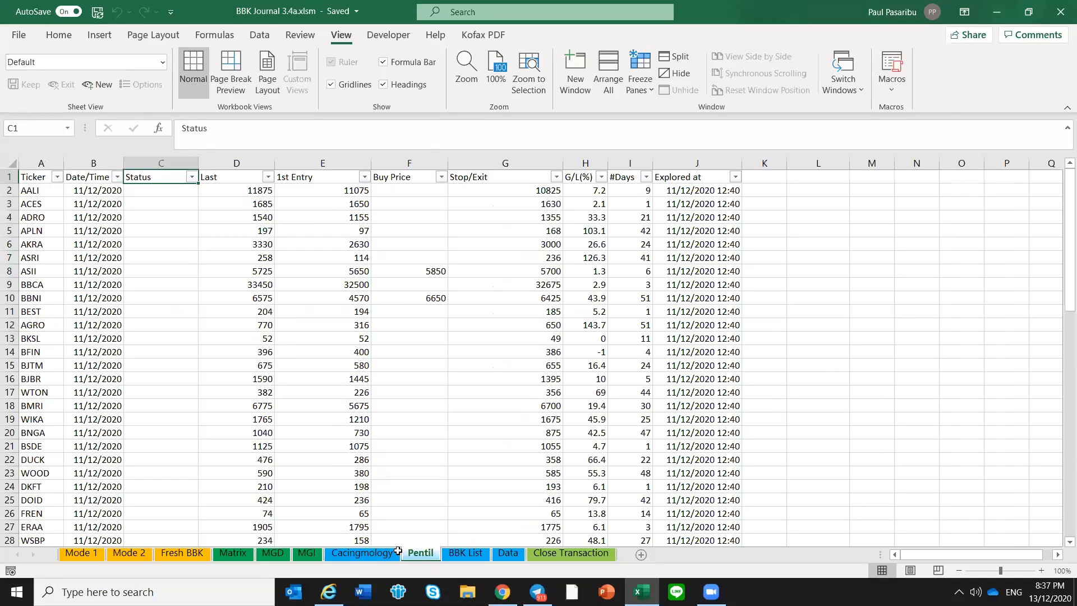
{"action": "left_click", "coordinate": [159, 220]}
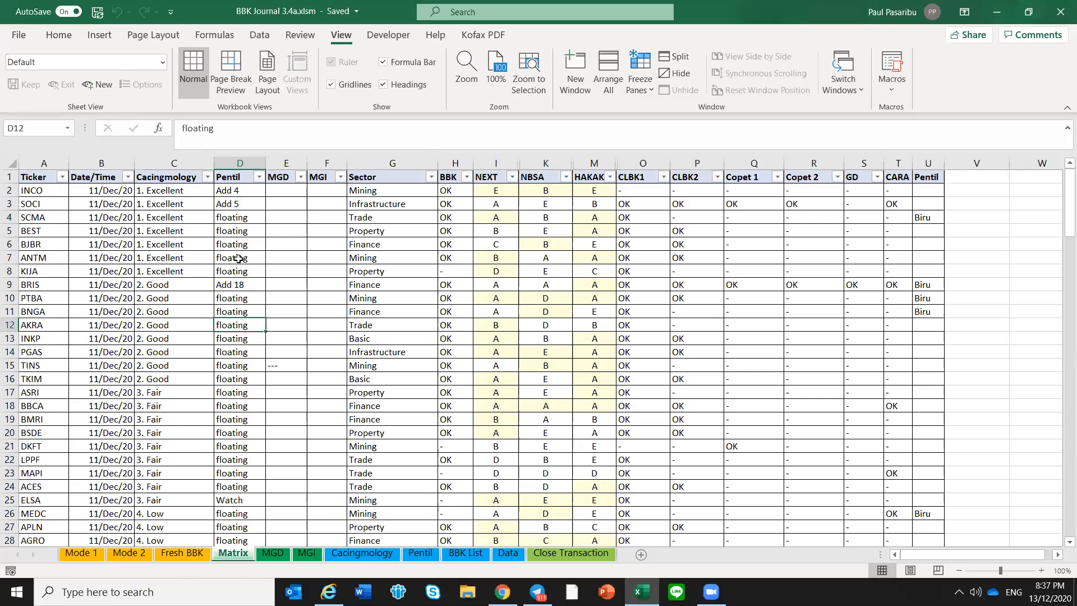
Examine the floating entries and CTRA's entry in the Matrix sheet's Pentil column, comparing them with the Pentil sheet's Status column
{"action": "left_click_drag", "start_coordinate": [240, 217], "coordinate": [243, 258]}
{"action": "scroll", "coordinate": [246, 362], "scroll_direction": "down", "scroll_amount": 6}
{"action": "left_click", "coordinate": [246, 364]}
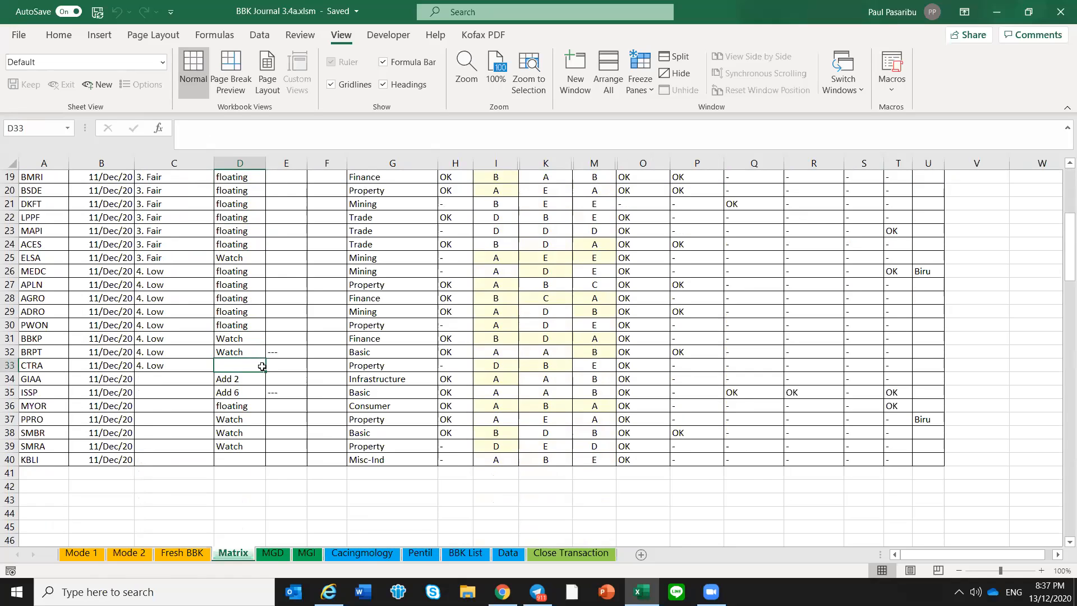
{"action": "left_click", "coordinate": [431, 556]}
{"action": "left_click", "coordinate": [175, 269]}
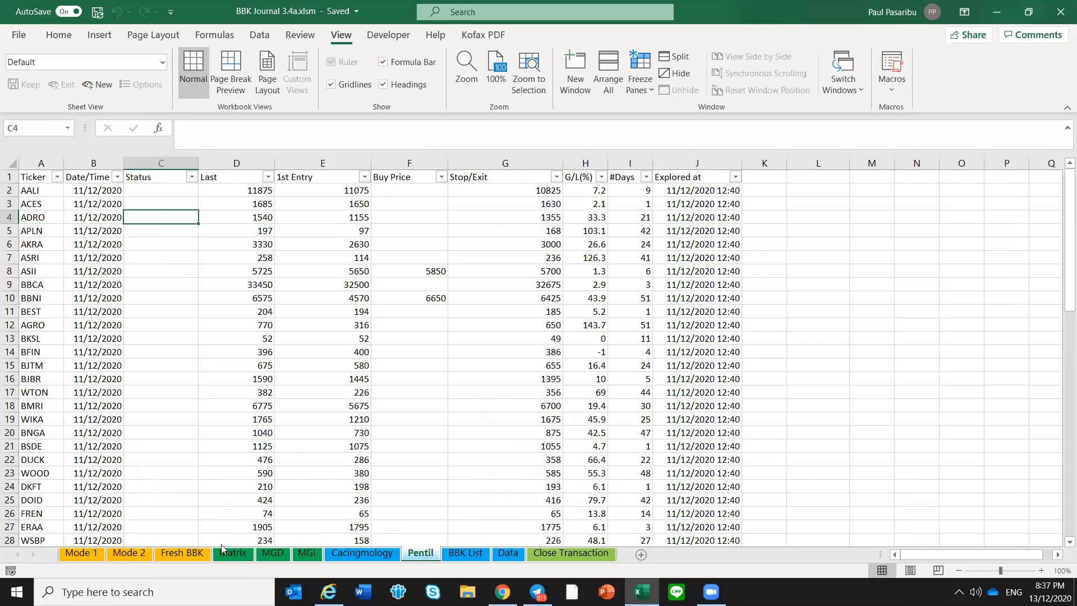
{"action": "left_click", "coordinate": [246, 558]}
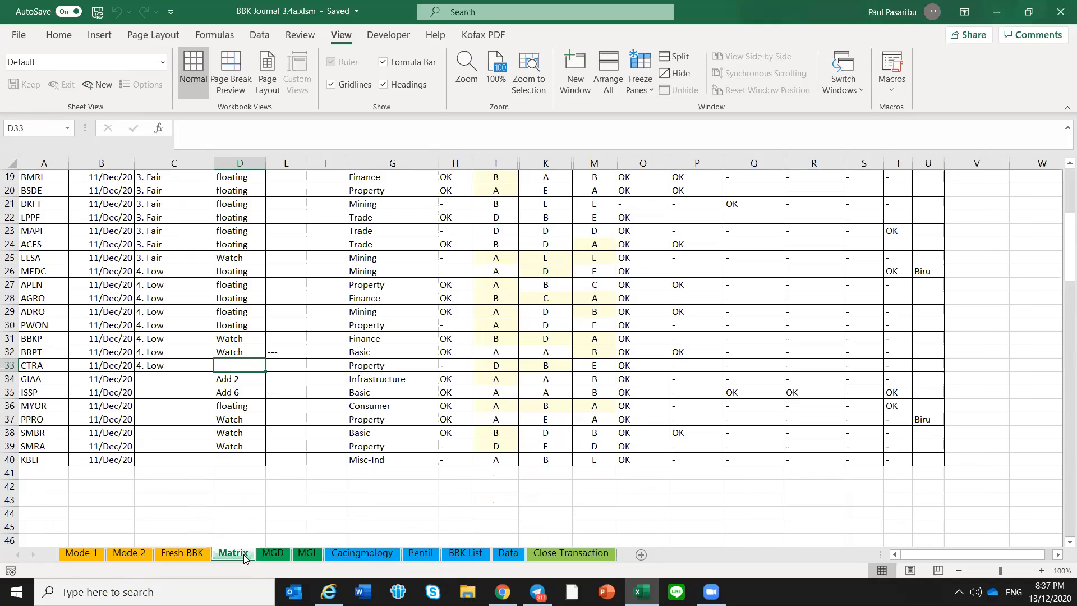
{"action": "left_click", "coordinate": [244, 308]}
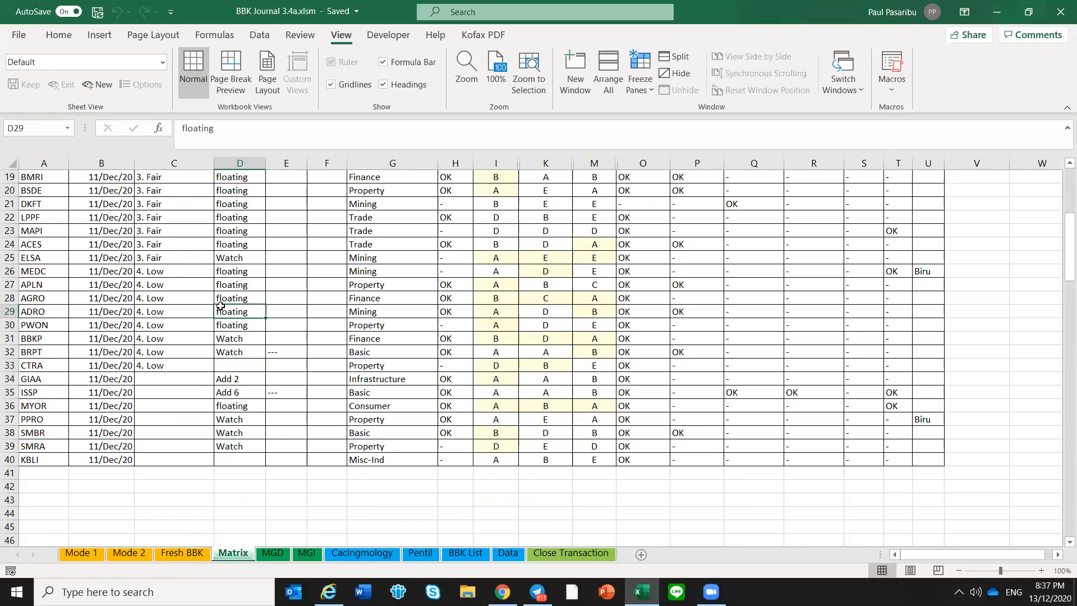
{"action": "scroll", "coordinate": [248, 263], "scroll_direction": "up", "scroll_amount": 2}
{"action": "scroll", "coordinate": [248, 262], "scroll_direction": "up", "scroll_amount": 4}
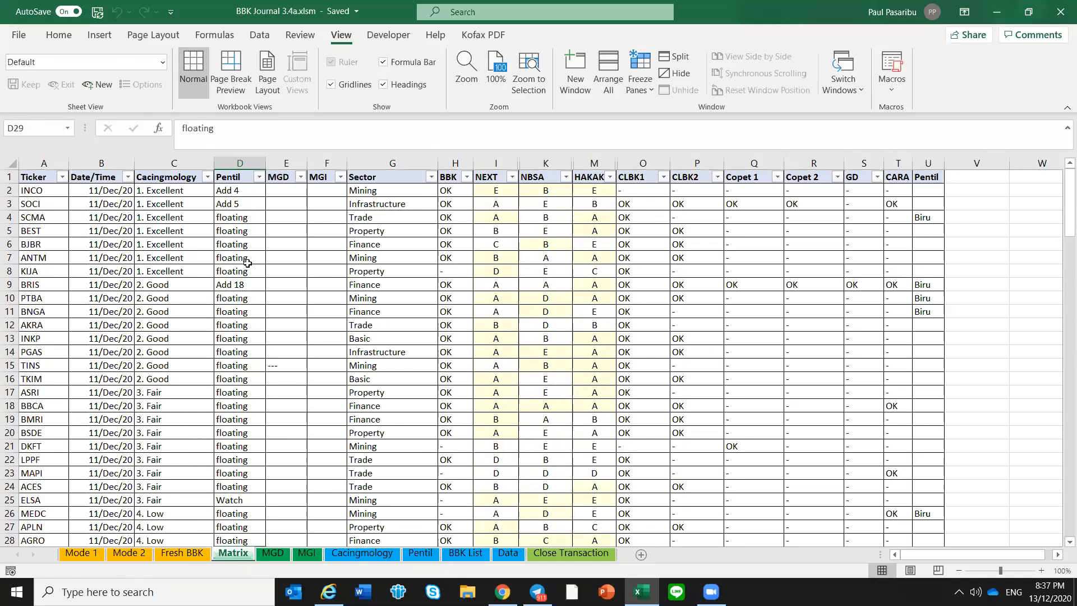
Save the workbook and display INCO's BBK status history from its ticker in the Matrix sheet
{"action": "key", "text": "ctrl+s"}
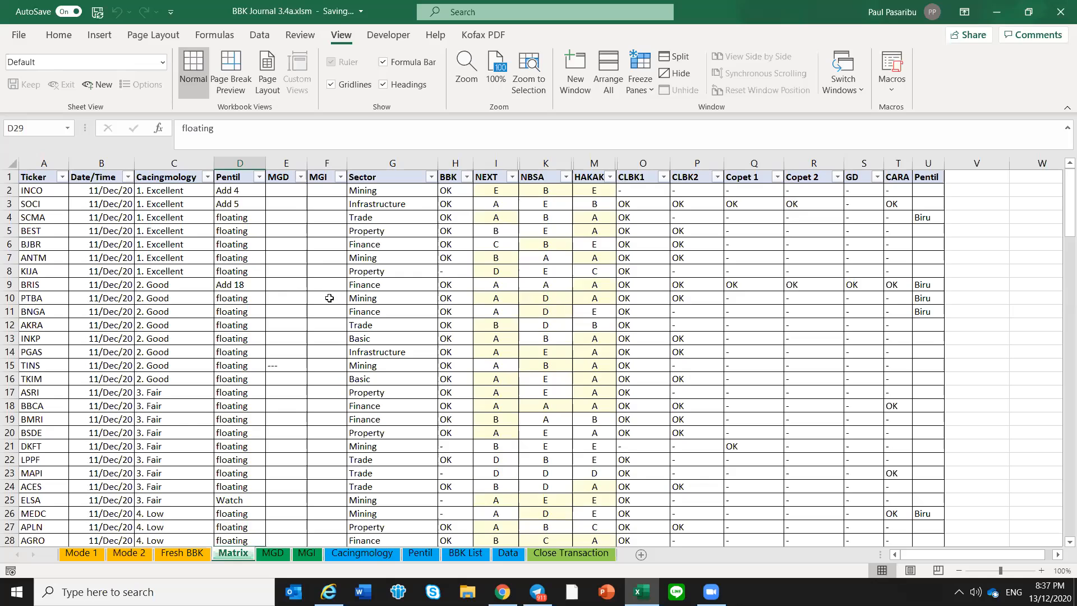
{"action": "left_click", "coordinate": [290, 227]}
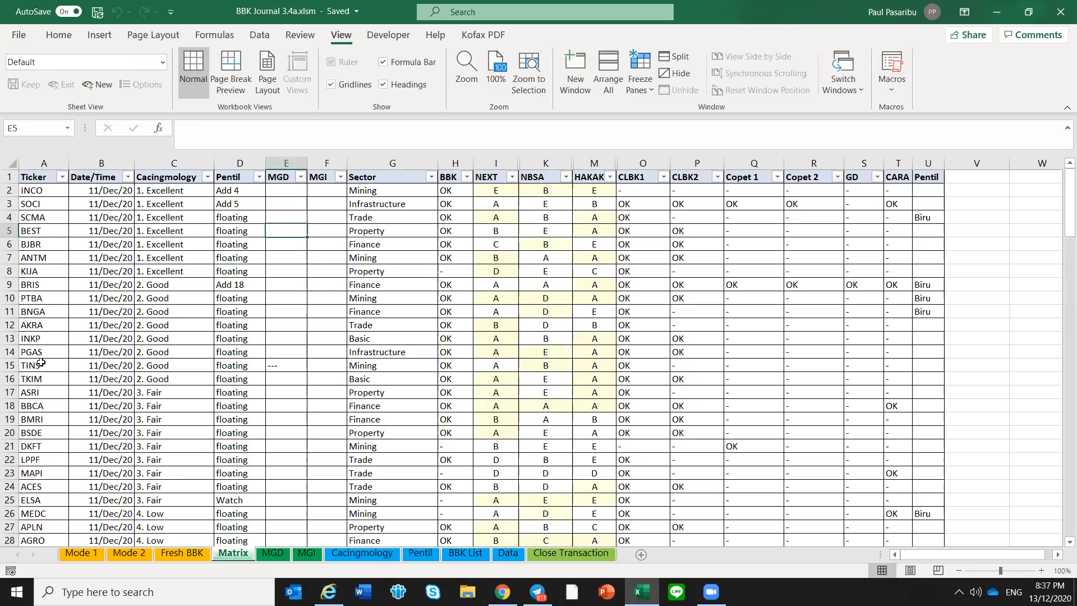
{"action": "left_click", "coordinate": [47, 190]}
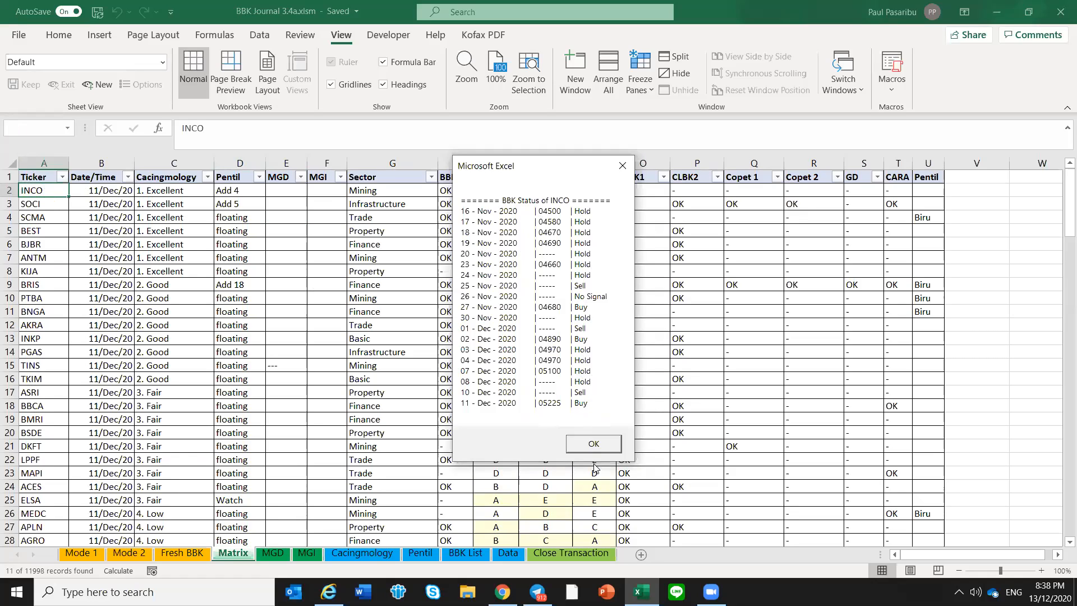
Close the INCO status message and set the BBKStat value on the Data sheet to 10
{"action": "left_click", "coordinate": [594, 443]}
{"action": "left_click", "coordinate": [593, 445]}
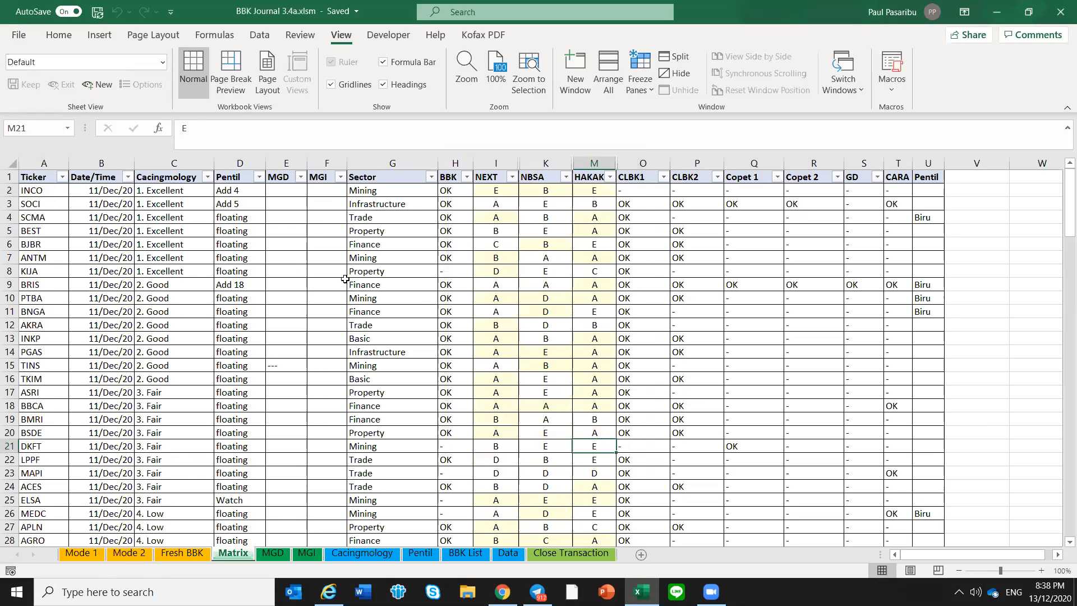
{"action": "left_click", "coordinate": [166, 240]}
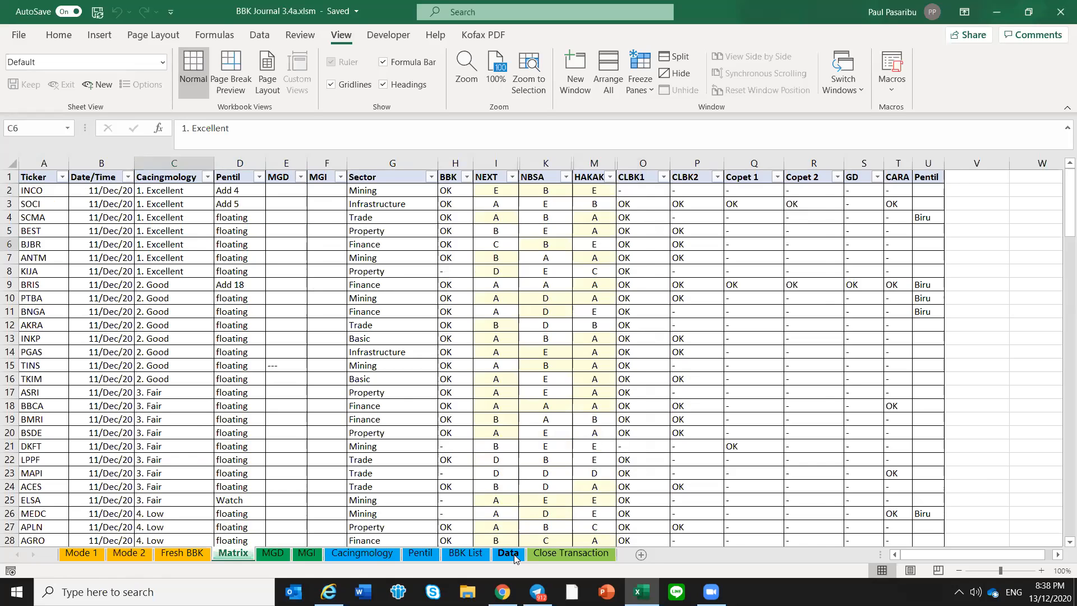
{"action": "left_click", "coordinate": [508, 553]}
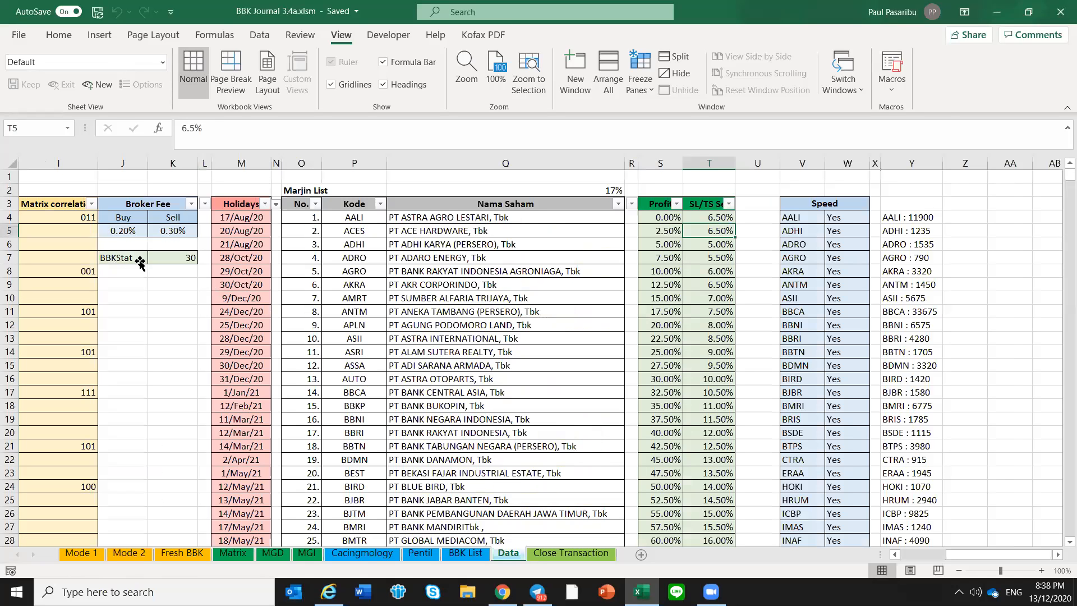
{"action": "left_click", "coordinate": [166, 257]}
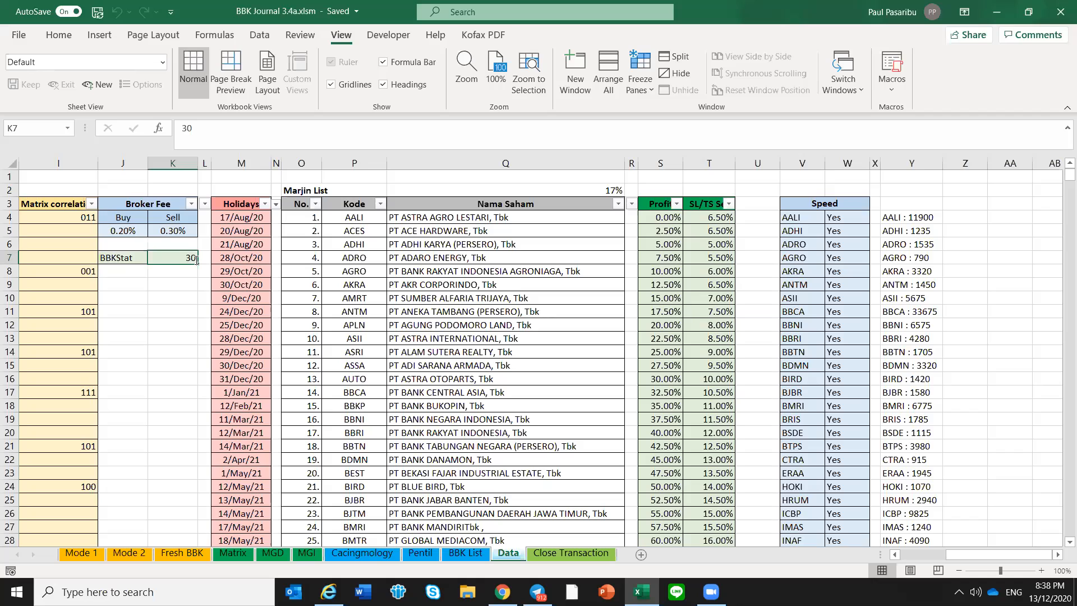
{"action": "type", "text": "10"}
{"action": "key", "text": "Return"}
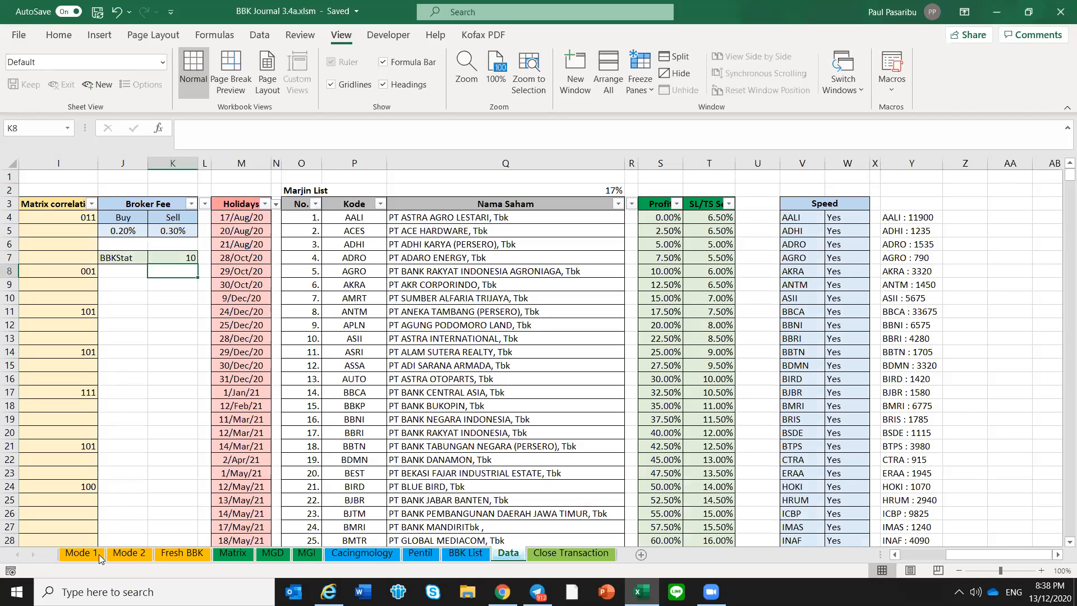
Display the BBK status history of ticker INCO from the Matrix sheet and dismiss it
{"action": "left_click", "coordinate": [236, 553]}
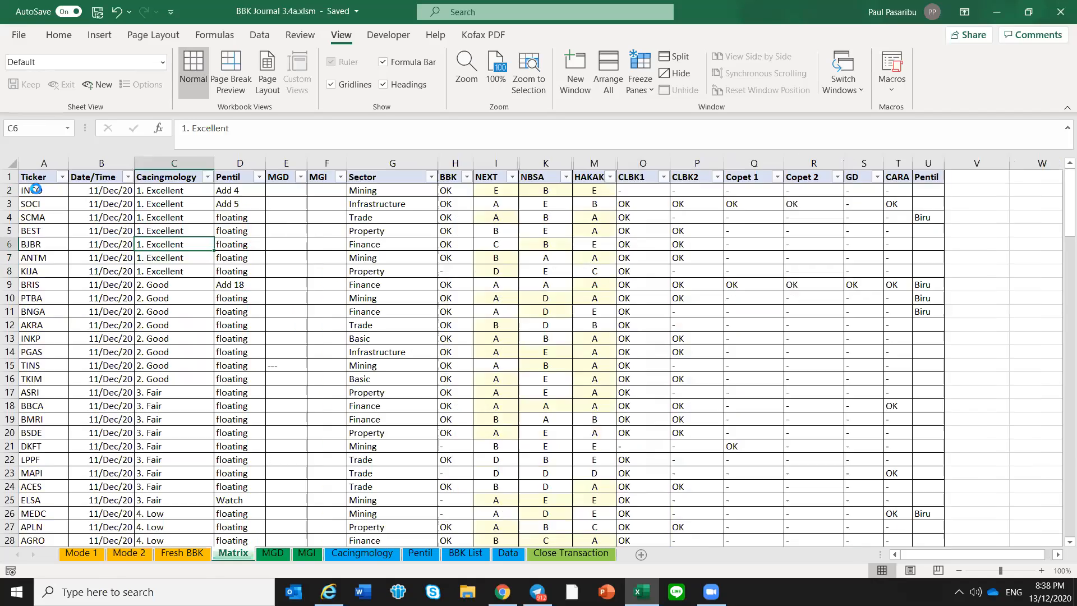
{"action": "double_click", "coordinate": [35, 191]}
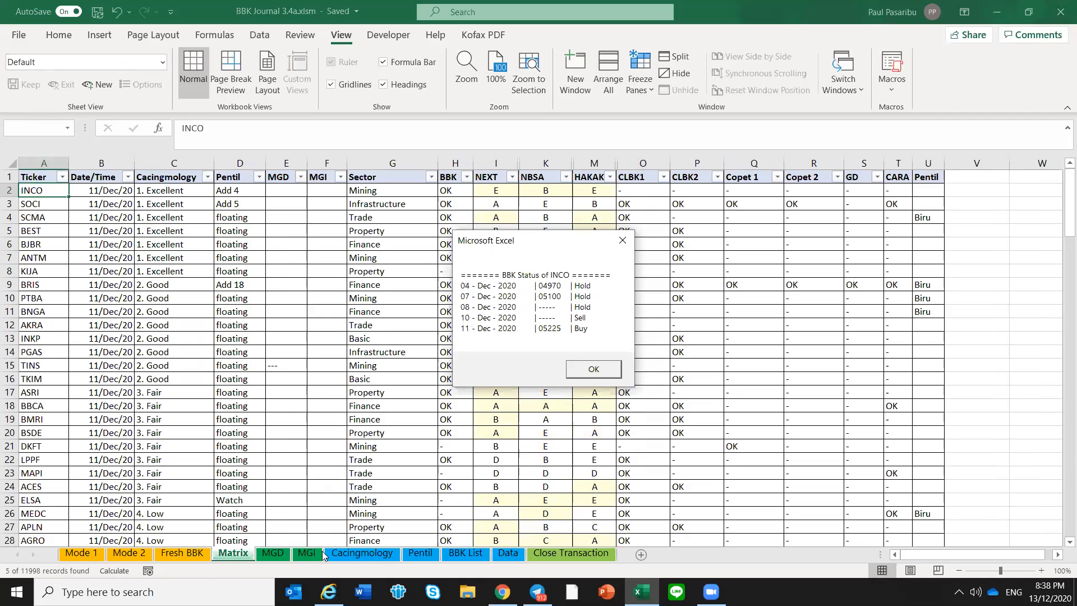
{"action": "key", "text": "Return"}
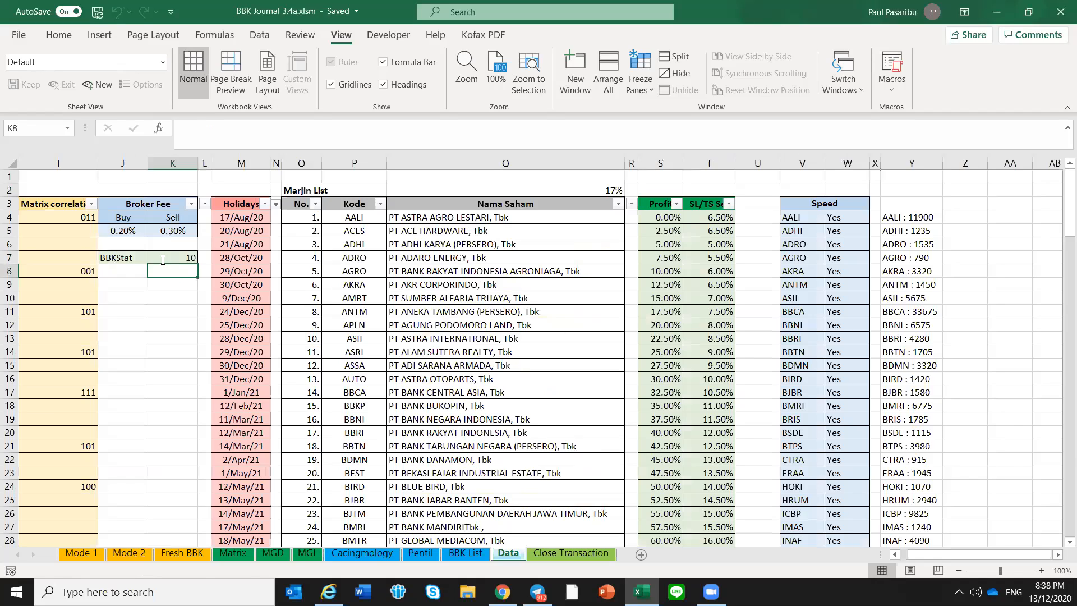
Set BBKStat on the Data sheet to 60 and display INCO's BBK status history again from the Matrix sheet
{"action": "left_click", "coordinate": [163, 259]}
{"action": "type", "text": "50"}
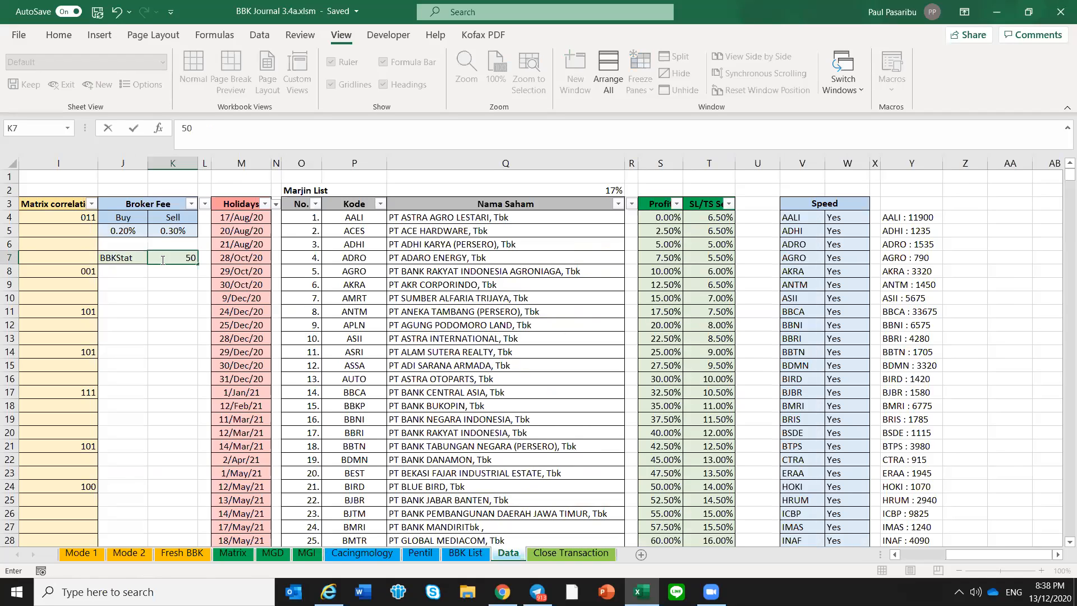
{"action": "left_click", "coordinate": [171, 309]}
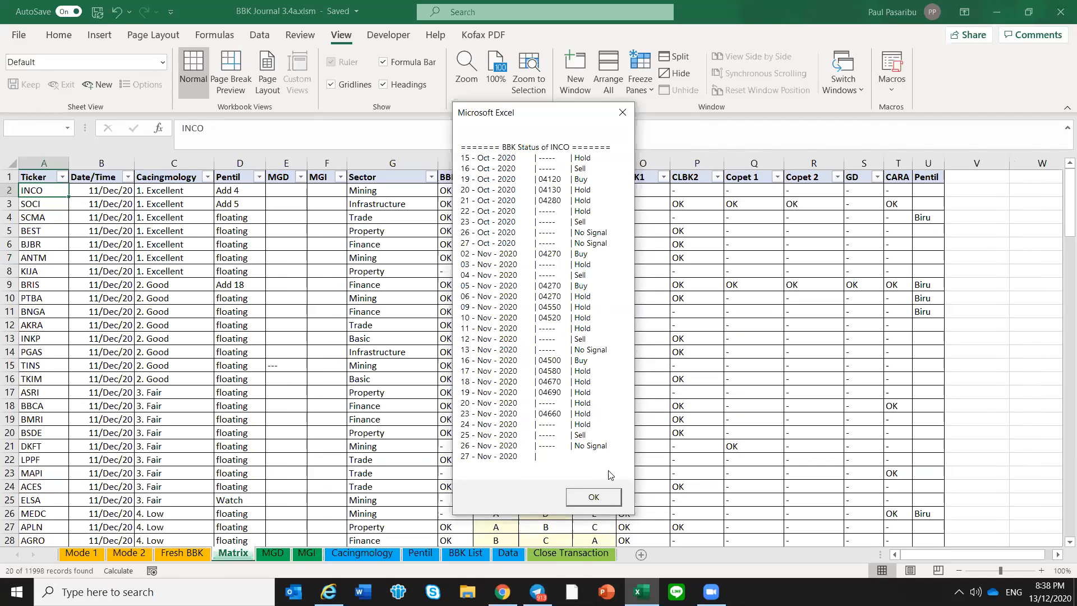
{"action": "left_click", "coordinate": [605, 497]}
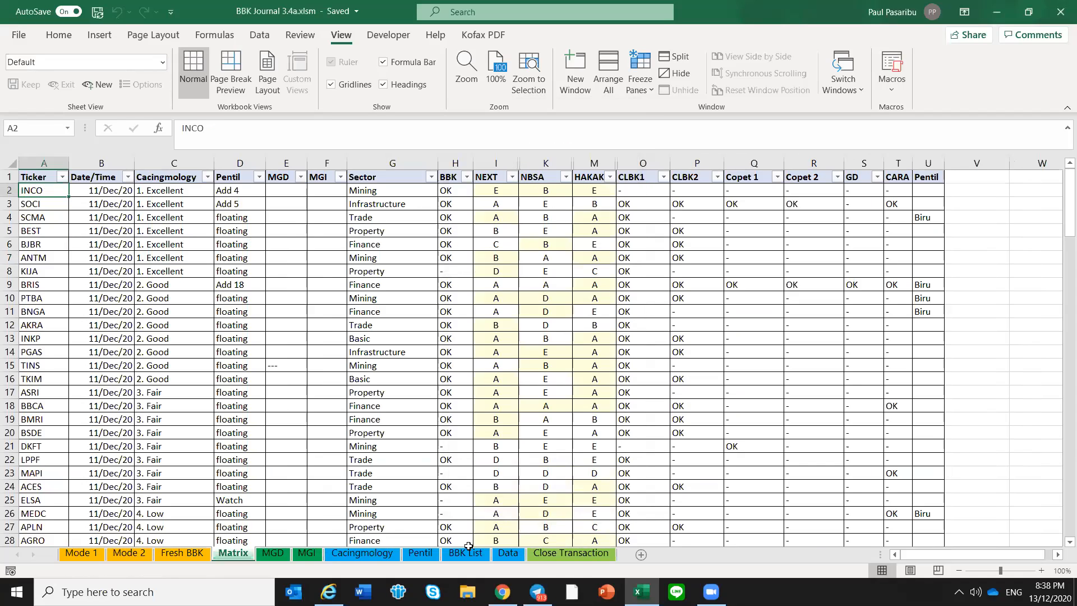
Set BBKStat on the Data sheet to 40 and check INCO's BBK status history on the Matrix sheet
{"action": "left_click", "coordinate": [512, 557]}
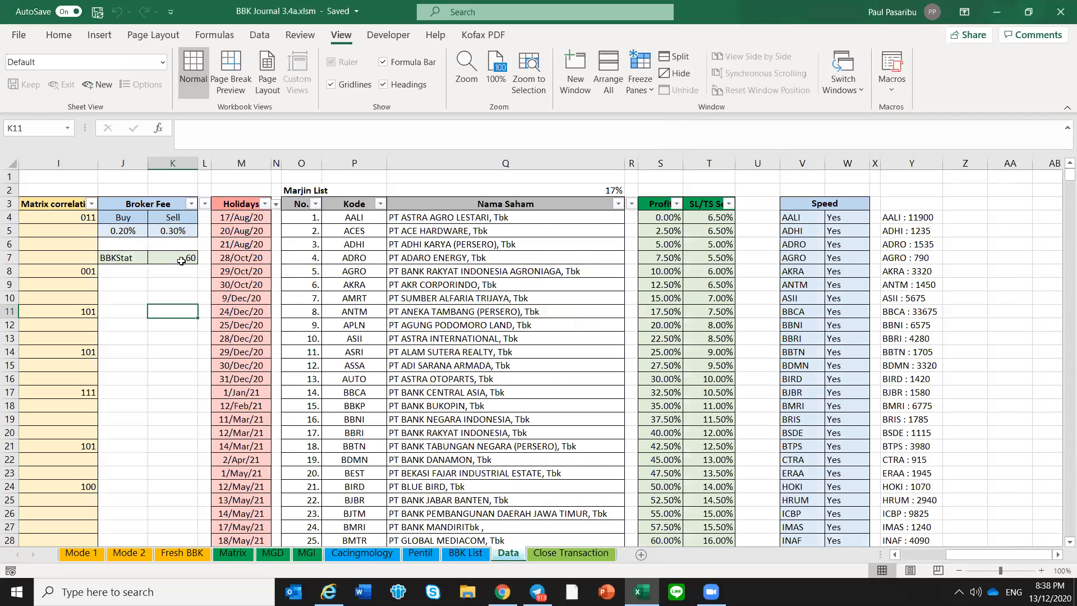
{"action": "left_click", "coordinate": [181, 261]}
{"action": "type", "text": "40"}
{"action": "key", "text": "Return"}
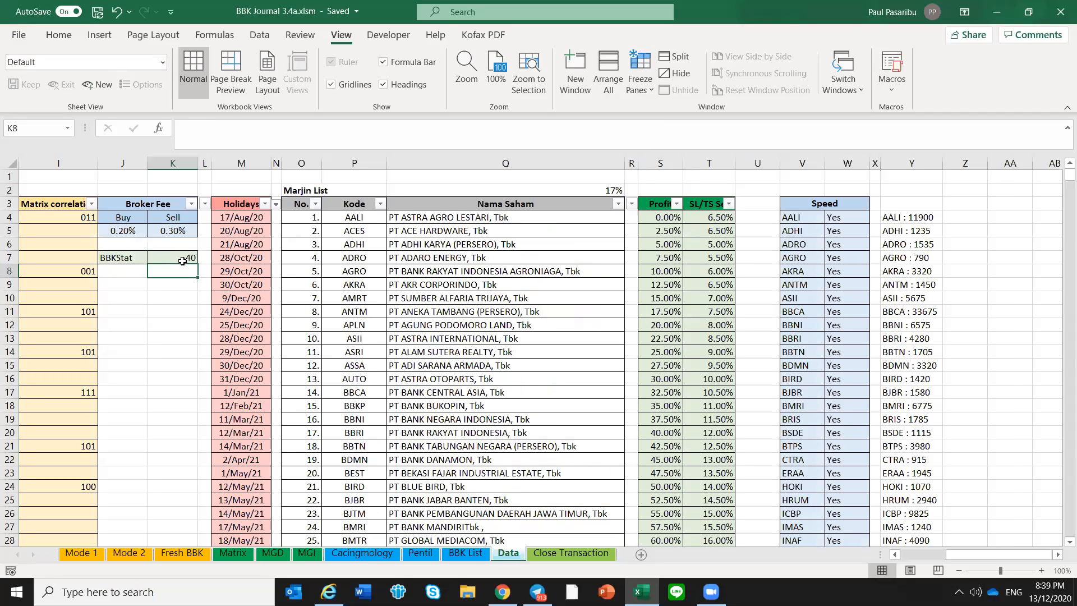
{"action": "left_click", "coordinate": [248, 551]}
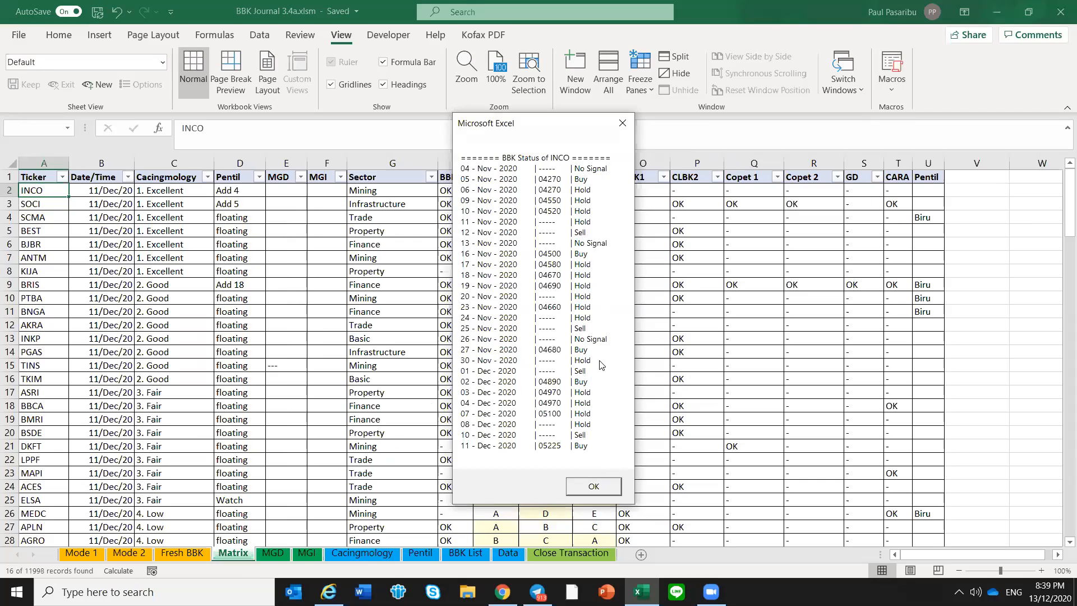
{"action": "left_click", "coordinate": [593, 486]}
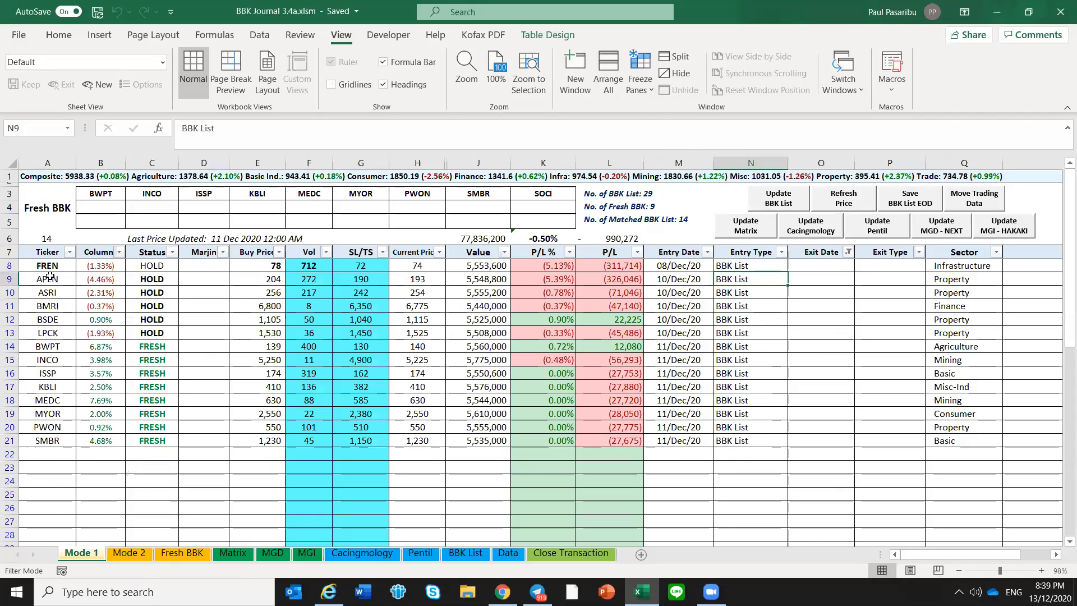
Display the BBK status history of FREN from the Mode 1 sheet, repeating it with BBKStat set to 39
{"action": "left_click", "coordinate": [50, 277]}
{"action": "left_click", "coordinate": [50, 264]}
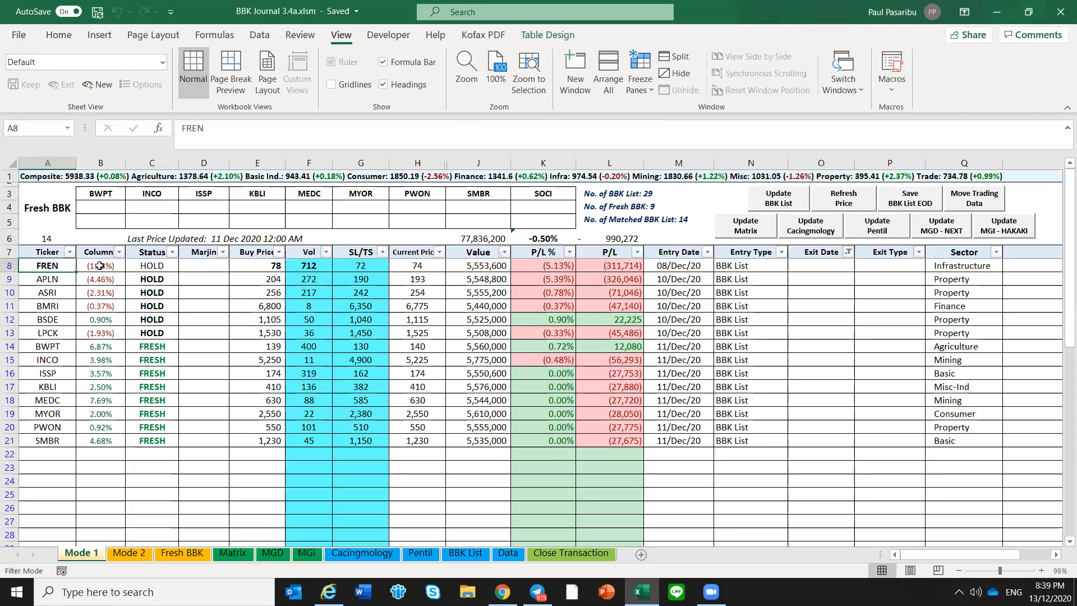
{"action": "left_click", "coordinate": [107, 266]}
{"action": "double_click", "coordinate": [107, 265]}
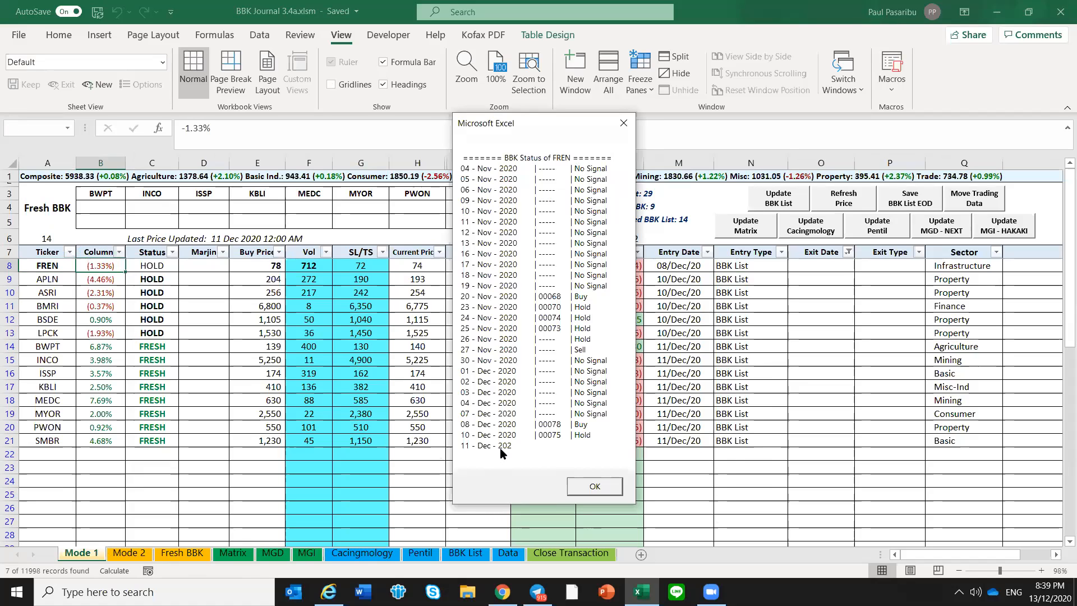
{"action": "left_click", "coordinate": [594, 487]}
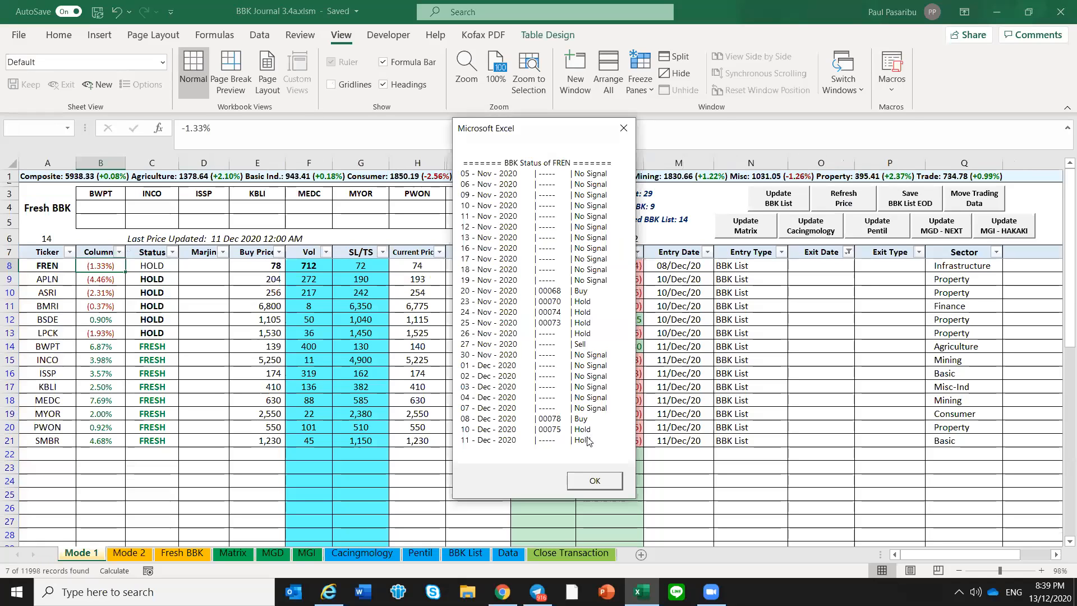
{"action": "left_click", "coordinate": [595, 482]}
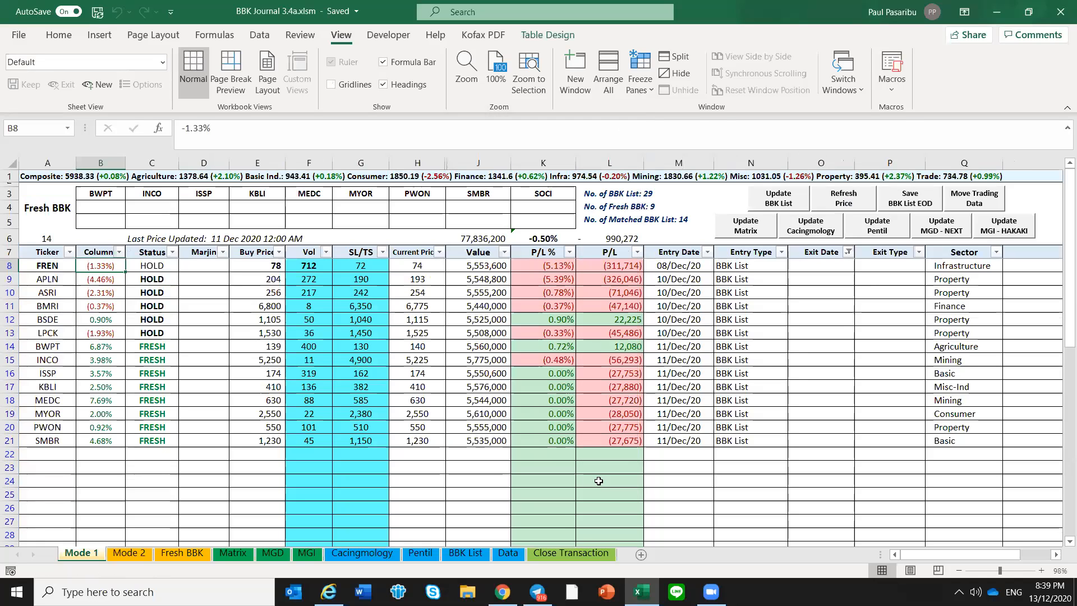
Unhide the columns between J and Y on the Fresh BBK sheet
{"action": "left_click", "coordinate": [337, 467]}
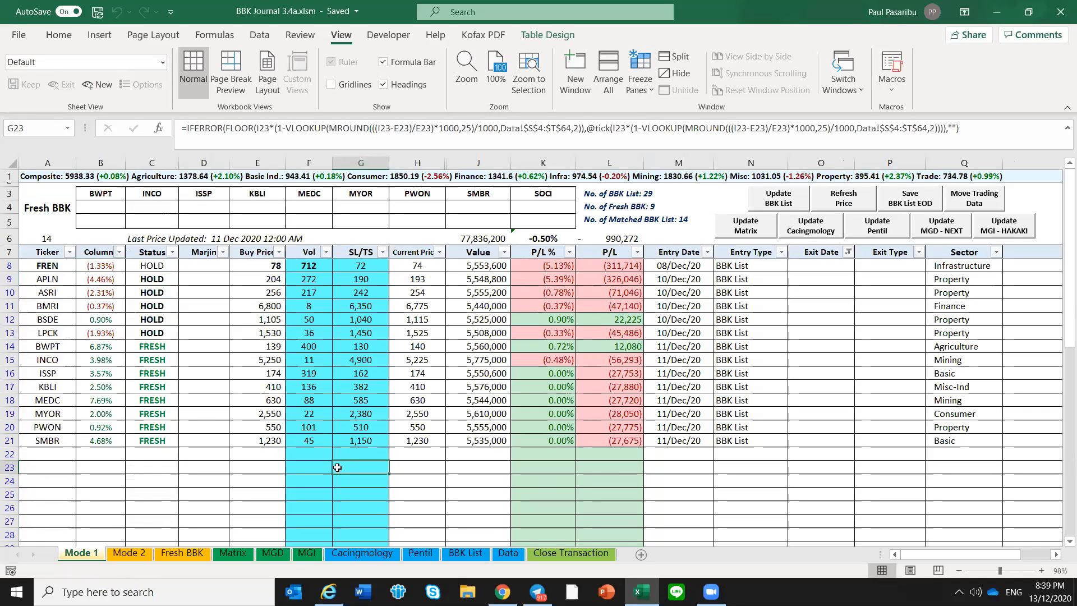
{"action": "left_click", "coordinate": [194, 554]}
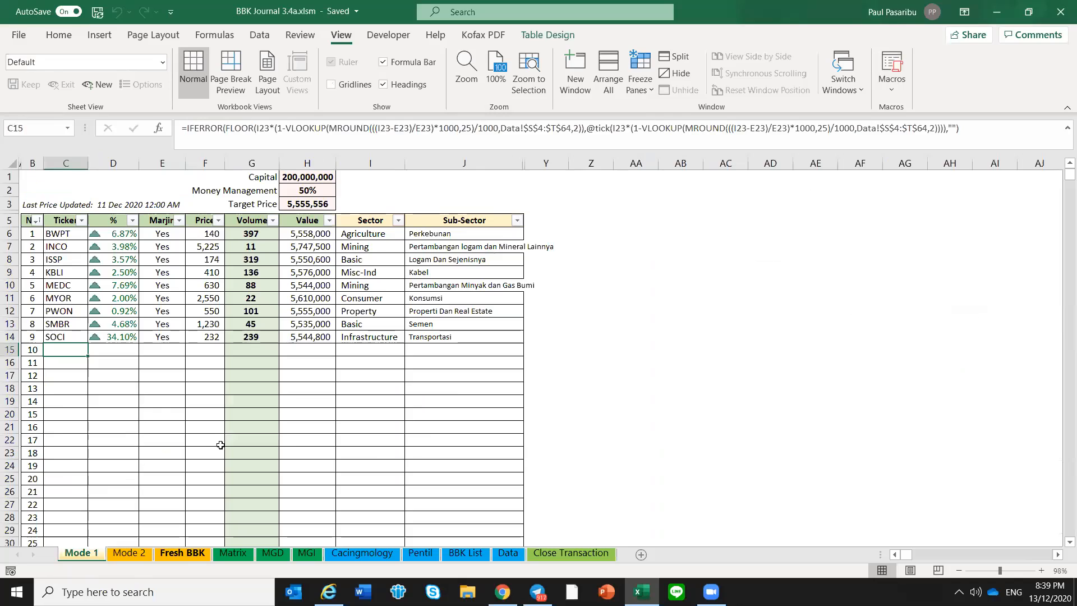
{"action": "left_click", "coordinate": [405, 365]}
{"action": "left_click", "coordinate": [457, 258]}
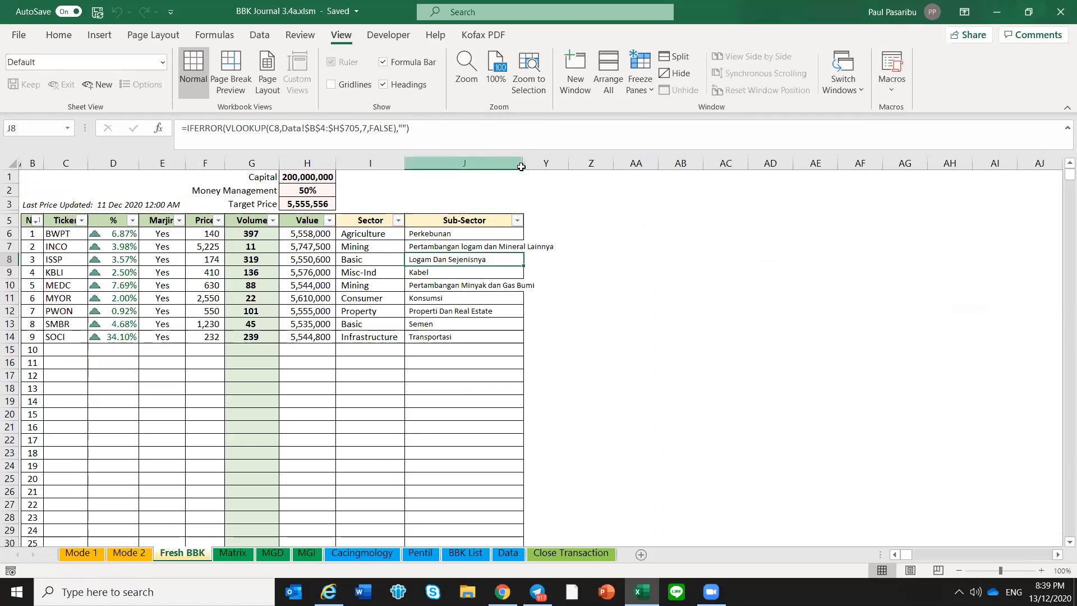
{"action": "left_click_drag", "start_coordinate": [471, 162], "coordinate": [553, 173]}
{"action": "right_click", "coordinate": [553, 173]}
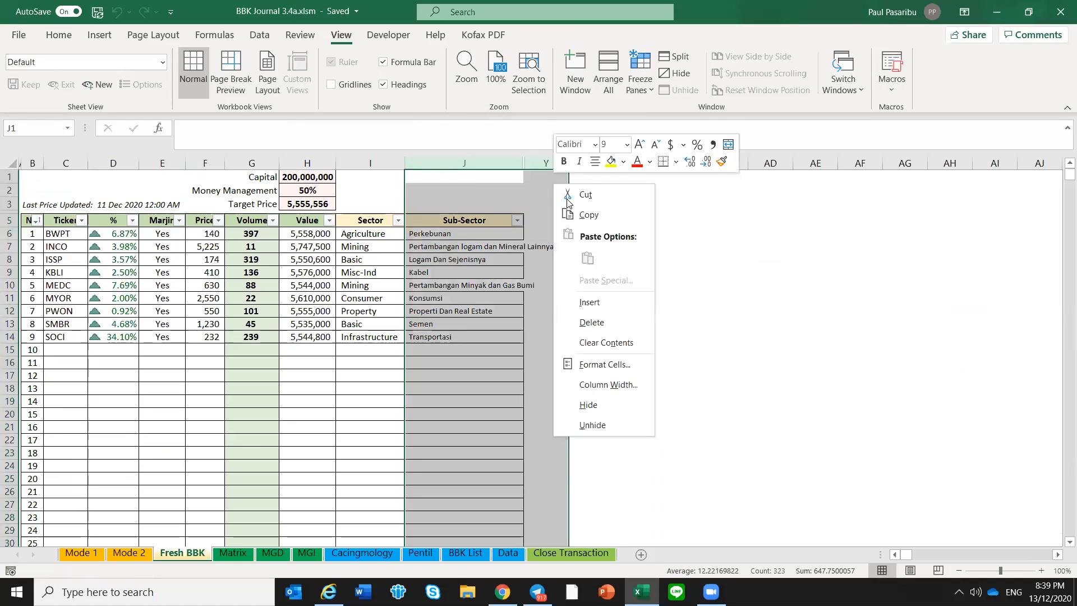
{"action": "left_click", "coordinate": [609, 425]}
{"action": "left_click_drag", "start_coordinate": [604, 426], "coordinate": [604, 417]}
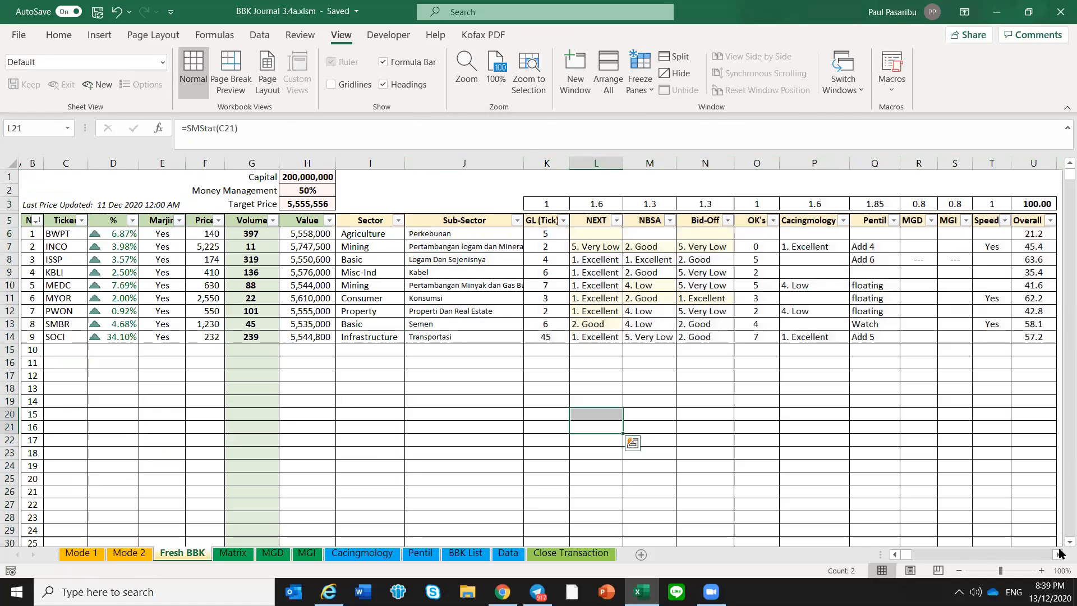
Examine the weighting row and the scoring columns from GL (Tick) to Overall, including the Speed column
{"action": "left_click_drag", "start_coordinate": [557, 162], "coordinate": [968, 280]}
{"action": "left_click", "coordinate": [968, 280]}
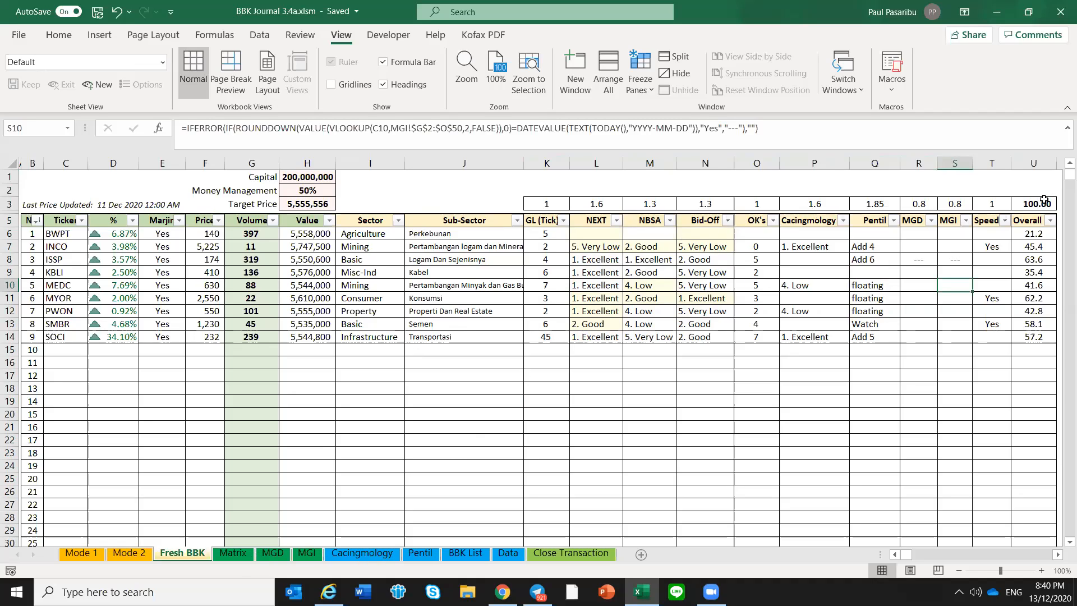
{"action": "left_click_drag", "start_coordinate": [547, 209], "coordinate": [1018, 340]}
{"action": "left_click", "coordinate": [980, 373]}
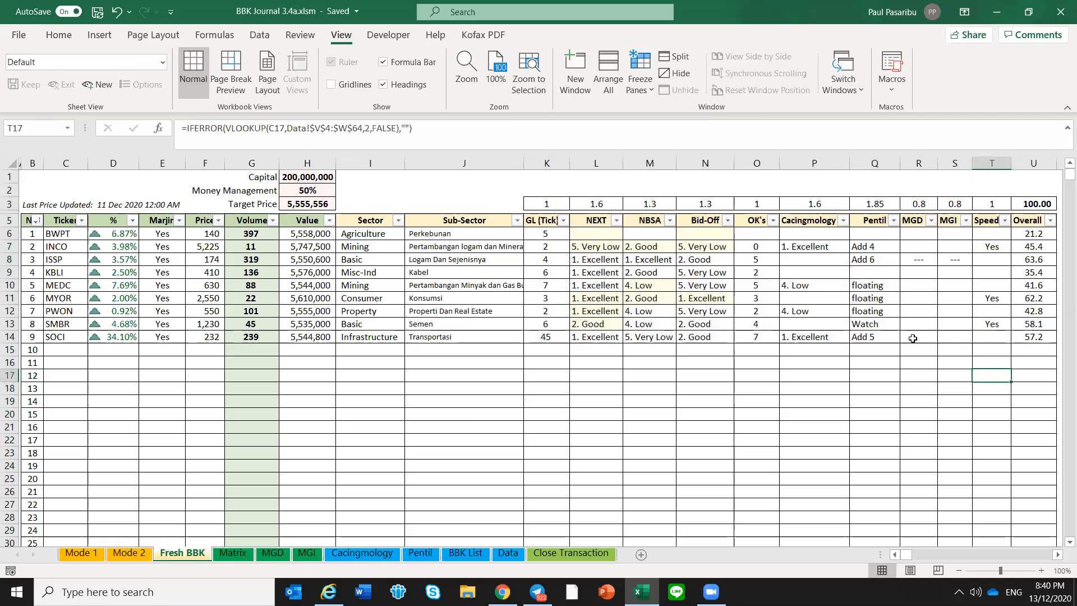
{"action": "left_click", "coordinate": [914, 344]}
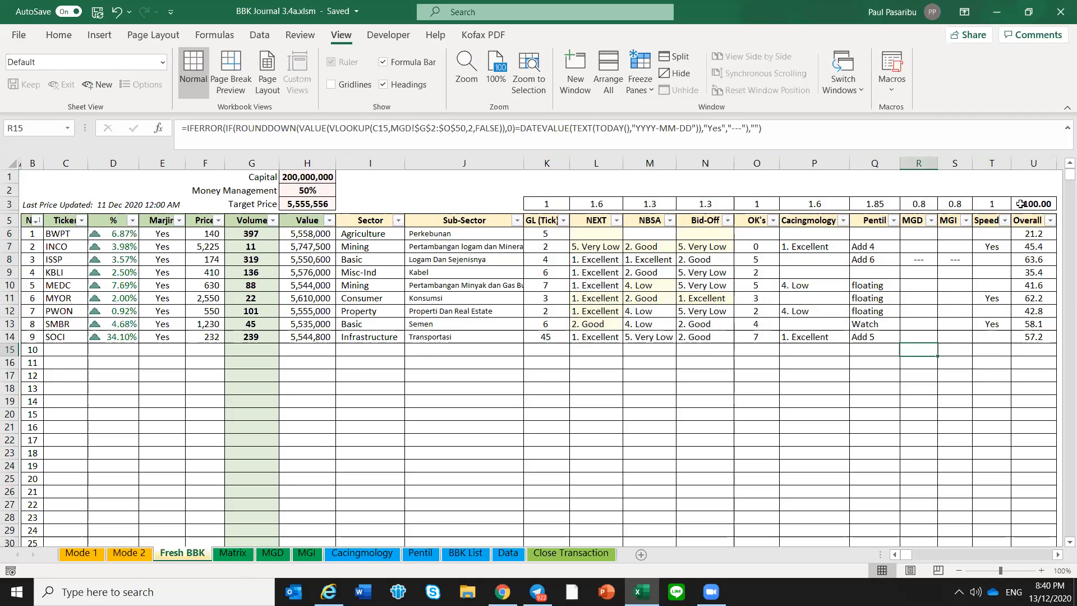
{"action": "left_click_drag", "start_coordinate": [991, 218], "coordinate": [998, 343]}
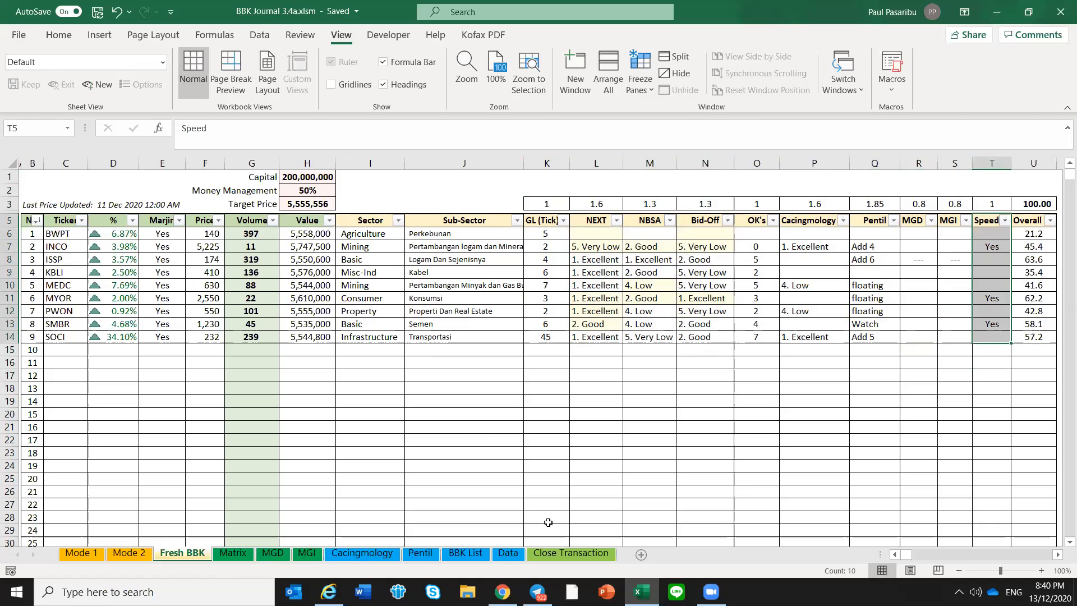
Locate the Speed list on the Data sheet, and in Telegram send "/show speed" to the (BOT ROOM) Neo BBK DML group
{"action": "left_click", "coordinate": [511, 554]}
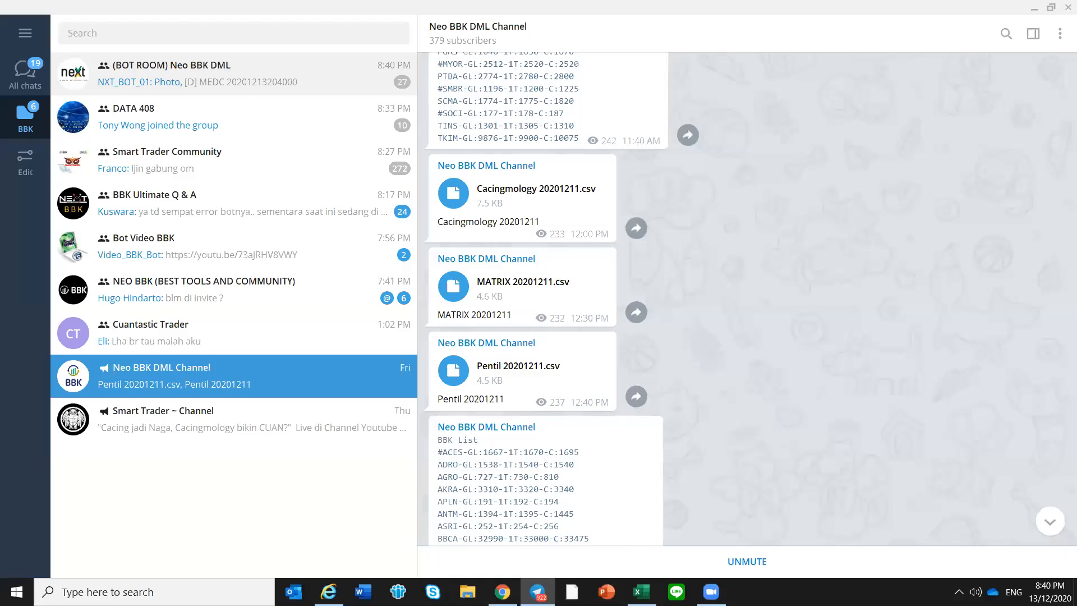
{"action": "left_click", "coordinate": [252, 83]}
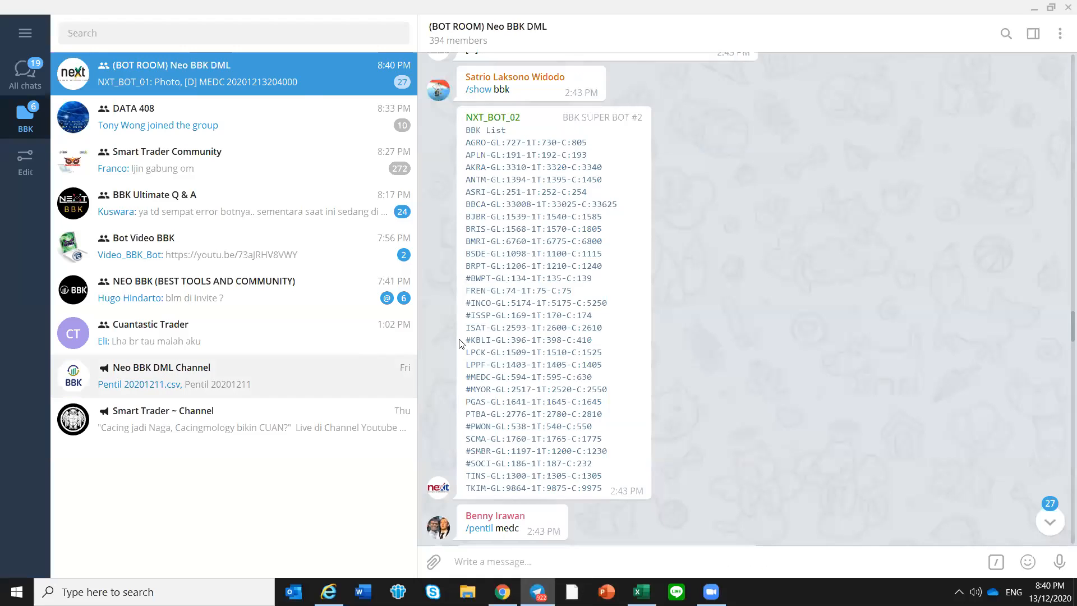
{"action": "left_click", "coordinate": [299, 93]}
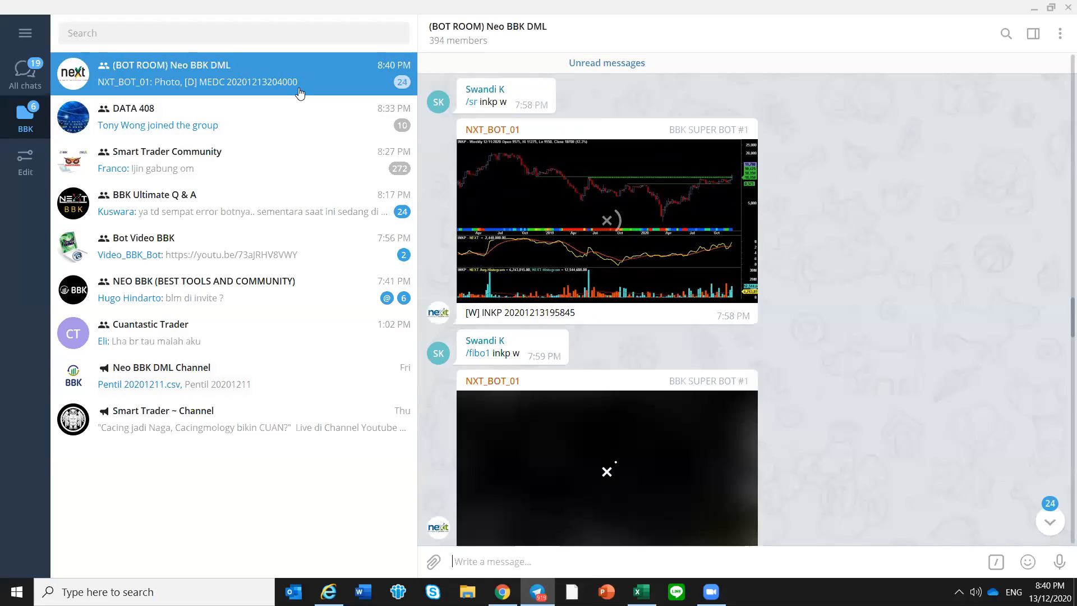
{"action": "left_click", "coordinate": [298, 88]}
{"action": "type", "text": "/shw"}
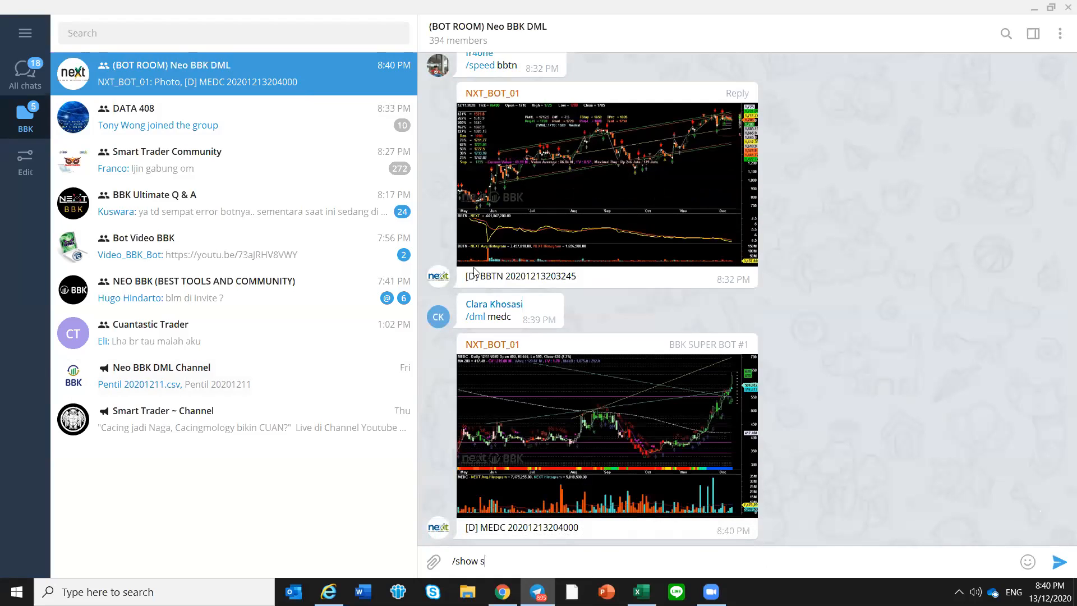
{"action": "key", "text": "Return"}
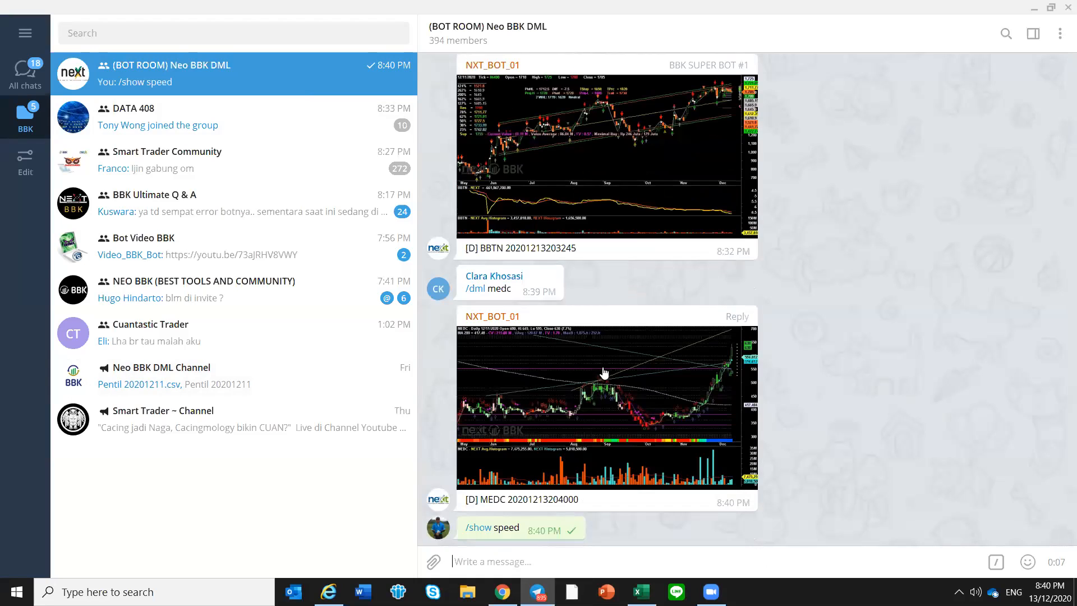
Copy the Speed list from the bot's reply, switch to the Excel workbook and paste it into the Data sheet from cell Y4
{"action": "scroll", "coordinate": [628, 385], "scroll_direction": "up", "scroll_amount": 10}
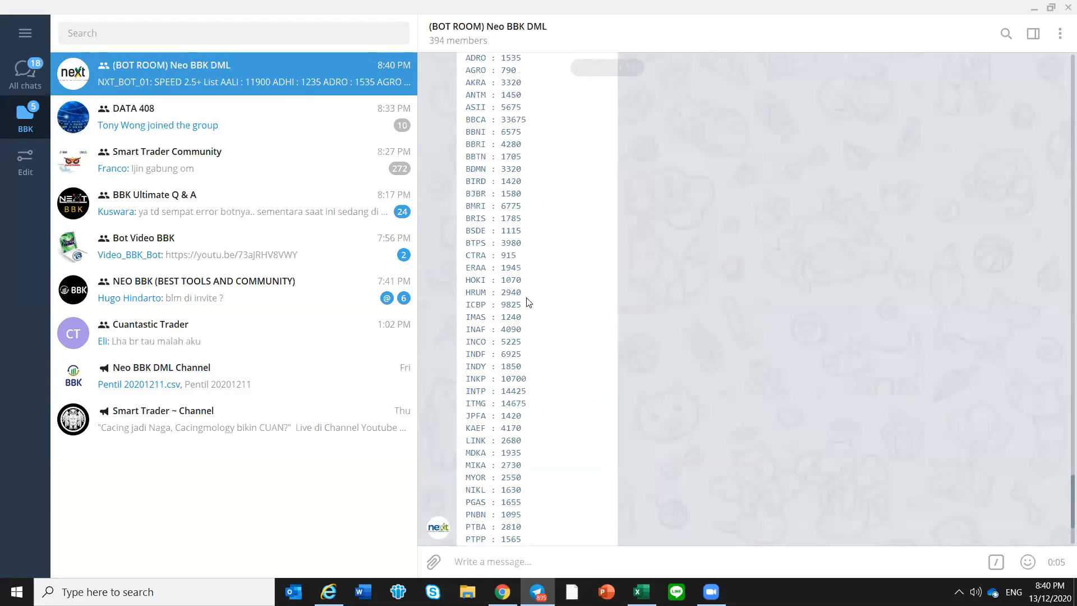
{"action": "left_click_drag", "start_coordinate": [468, 204], "coordinate": [525, 530]}
{"action": "right_click", "coordinate": [507, 264]}
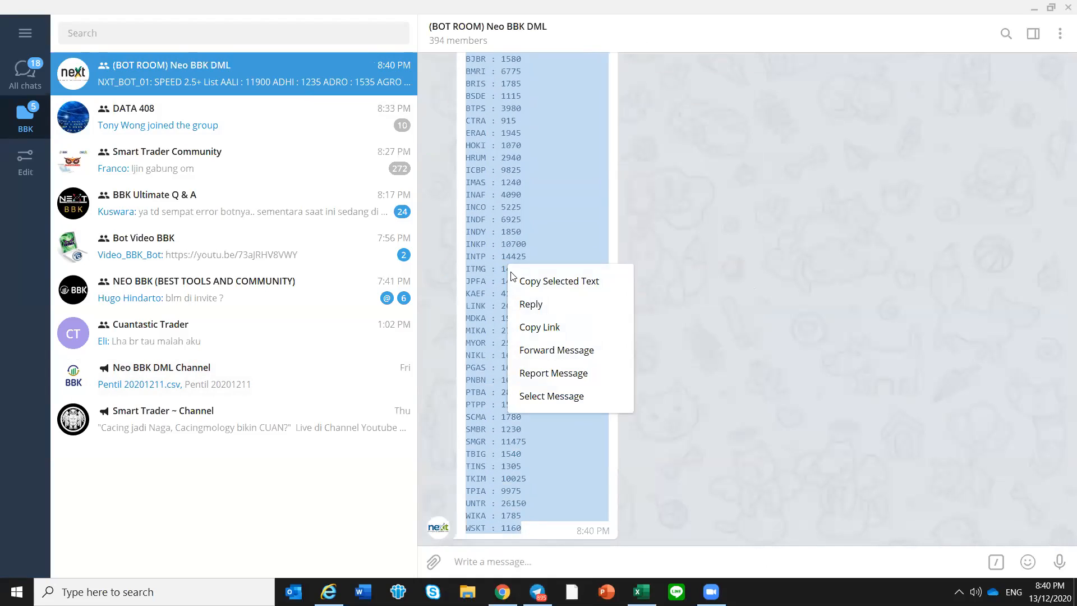
{"action": "left_click", "coordinate": [519, 279]}
{"action": "left_click", "coordinate": [642, 592]}
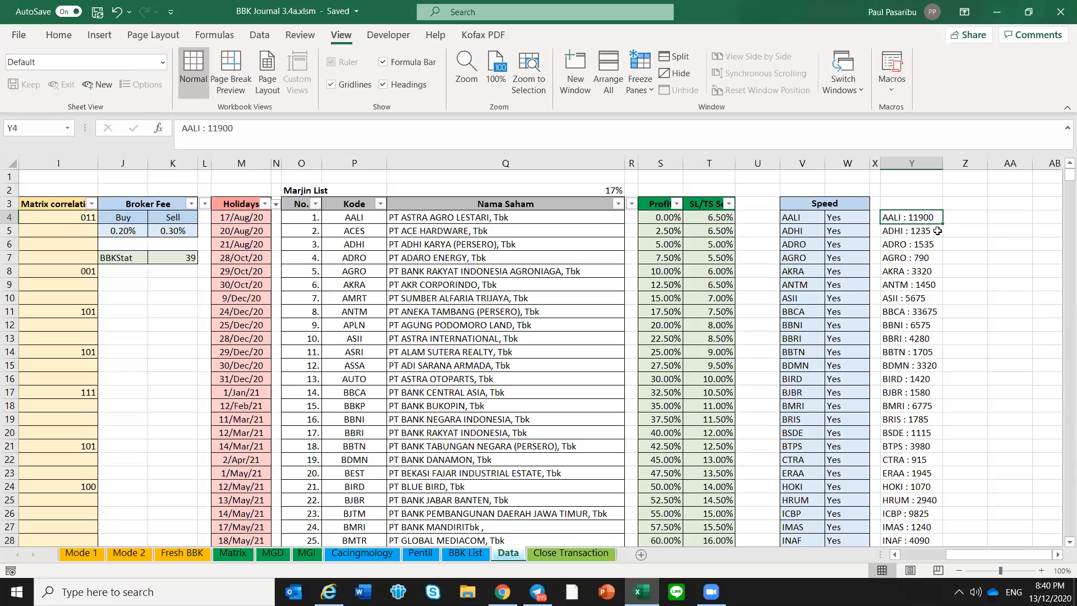
{"action": "key", "text": "ctrl+v"}
Check the tickers and Yes flags in the Data sheet's Speed table against the Speed column on the Fresh BBK sheet
{"action": "left_click", "coordinate": [809, 230]}
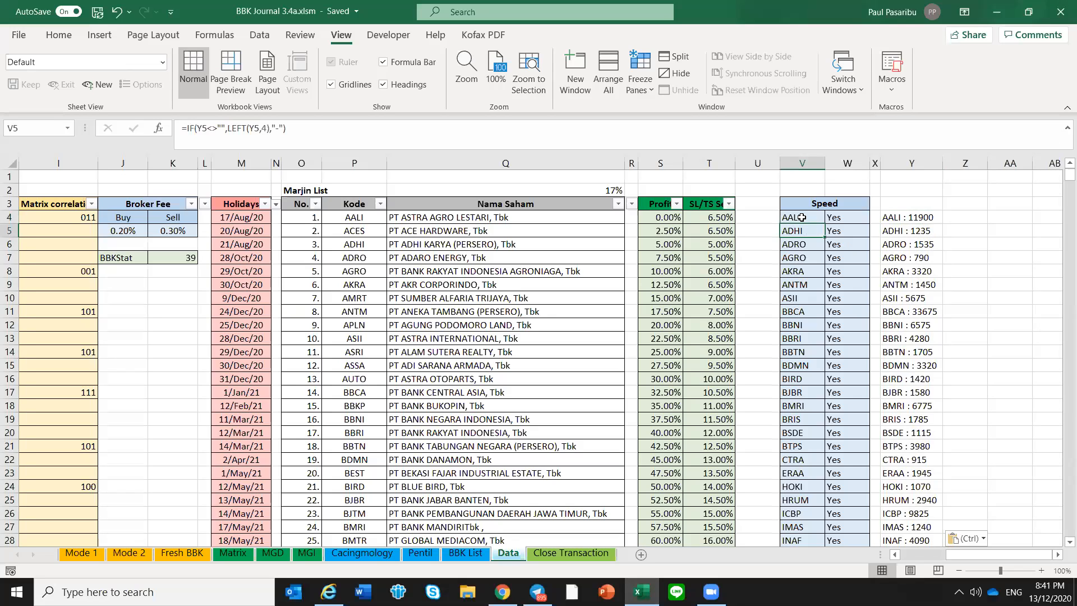
{"action": "left_click_drag", "start_coordinate": [800, 218], "coordinate": [838, 472]}
{"action": "left_click", "coordinate": [836, 473]}
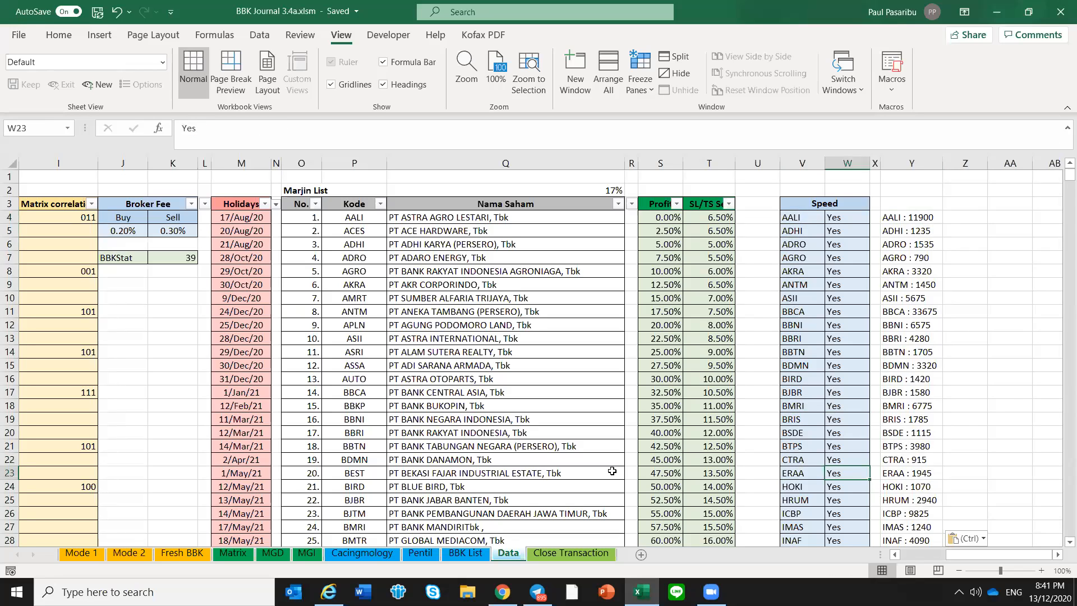
{"action": "left_click", "coordinate": [178, 555]}
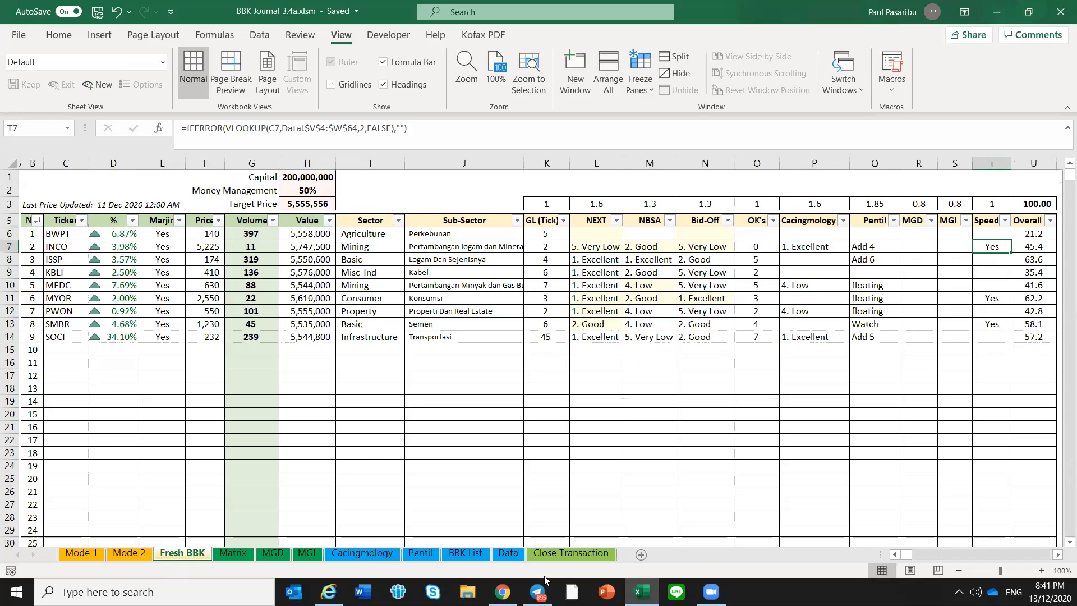
Clear the INCO ticker in cell V29 of the Speed table on the Data sheet
{"action": "left_click", "coordinate": [510, 554]}
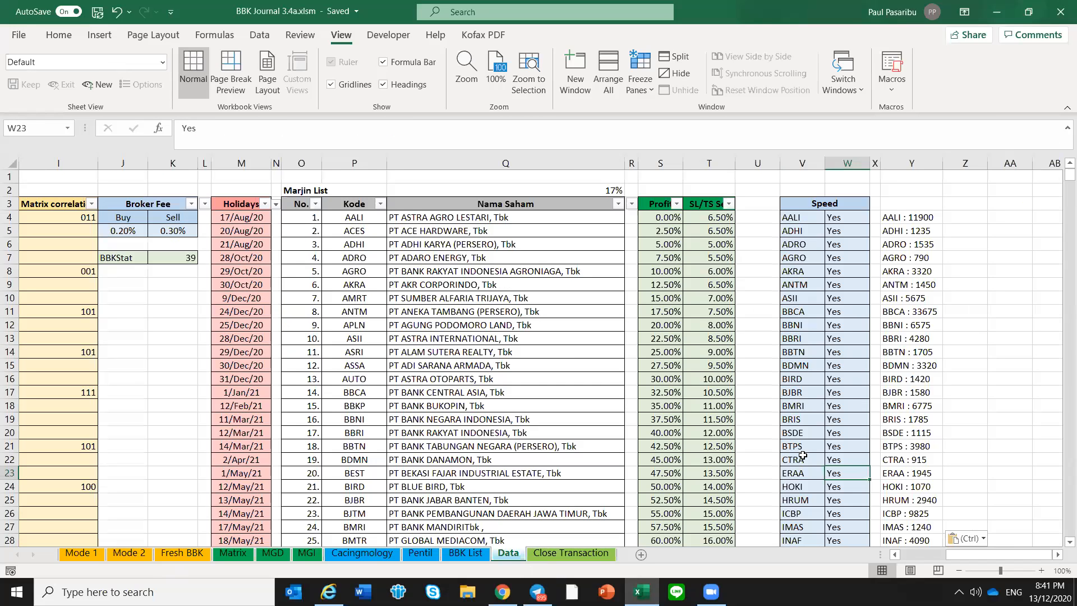
{"action": "scroll", "coordinate": [806, 499], "scroll_direction": "down", "scroll_amount": 2}
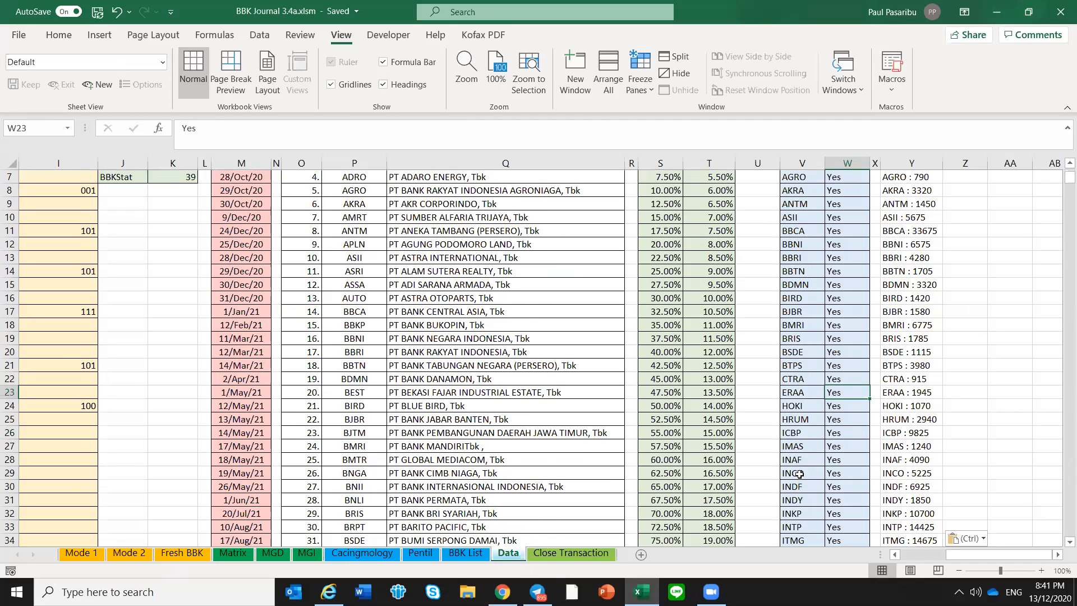
{"action": "left_click", "coordinate": [800, 473]}
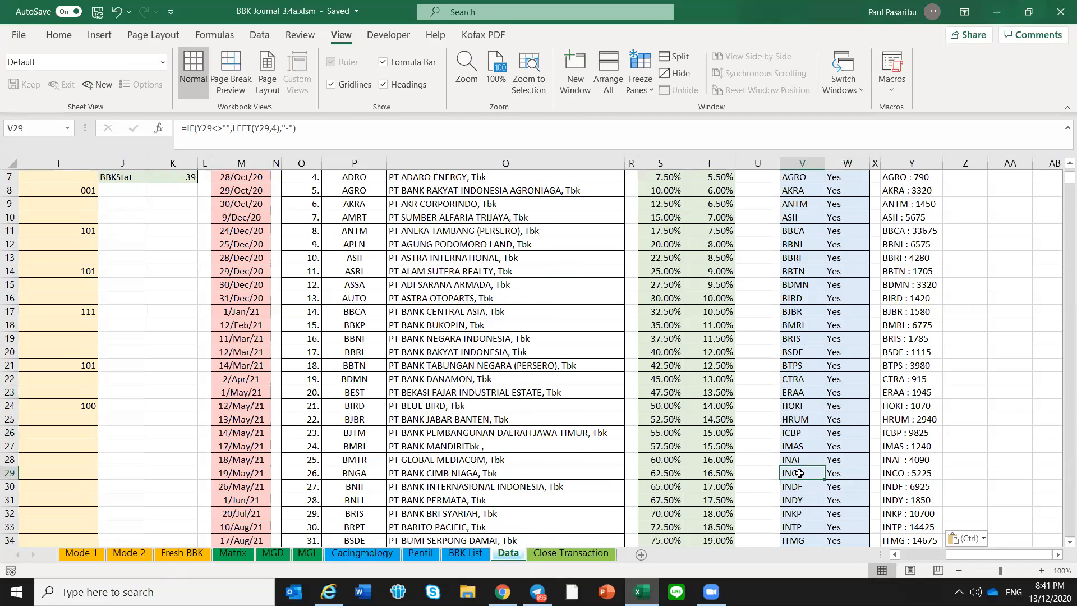
{"action": "key", "text": "Delete"}
{"action": "key", "text": "Down"}
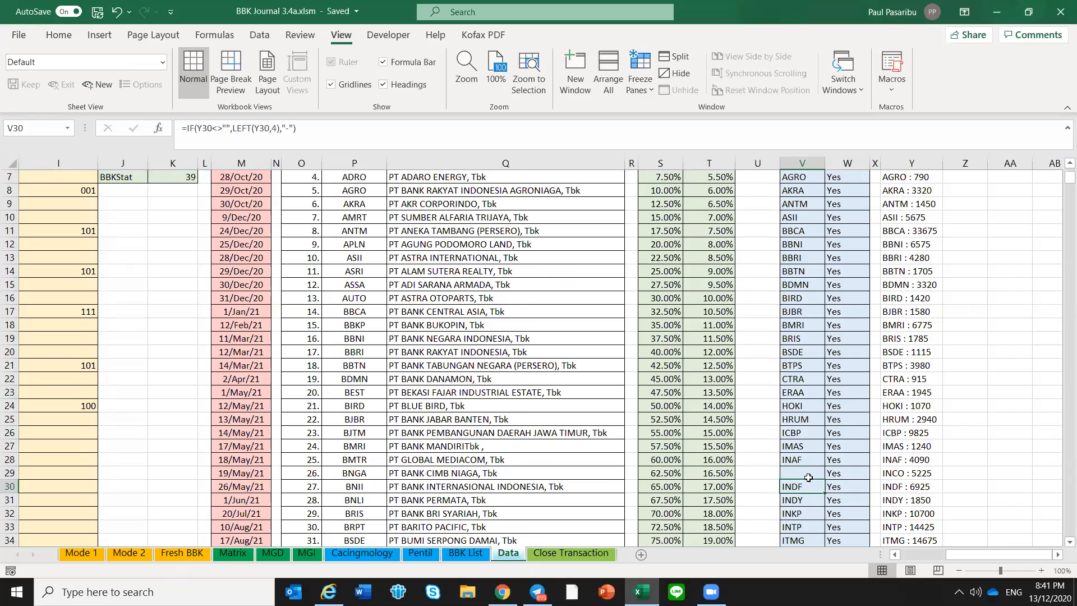
{"action": "key", "text": "Up"}
{"action": "key", "text": "Up"}
{"action": "key", "text": "Down"}
{"action": "key", "text": "Down"}
Check INCO's Speed cell and Overall score on the Fresh BBK sheet
{"action": "left_click", "coordinate": [182, 554]}
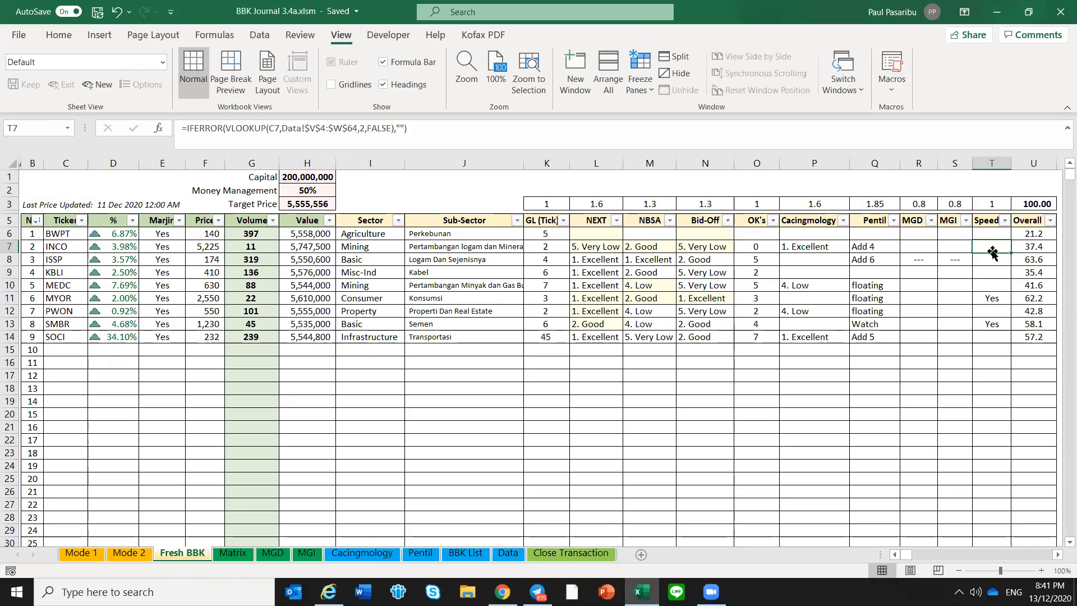
{"action": "left_click", "coordinate": [994, 233]}
{"action": "left_click", "coordinate": [995, 247]}
Undo the clearing of INCO in the Data sheet's Speed table and return to the Fresh BBK sheet
{"action": "left_click", "coordinate": [509, 553]}
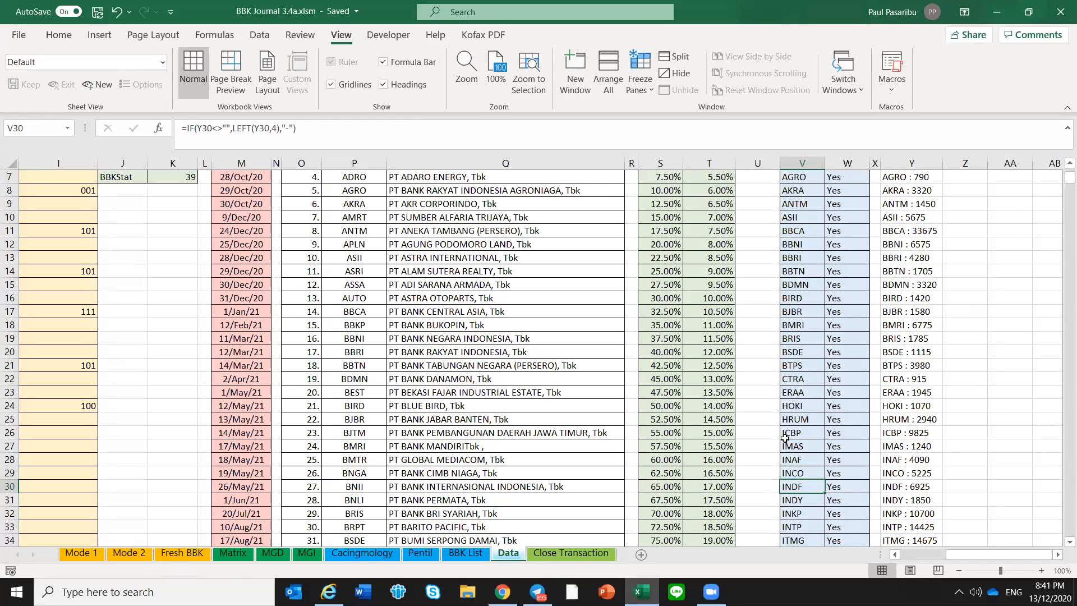
{"action": "left_click", "coordinate": [182, 555]}
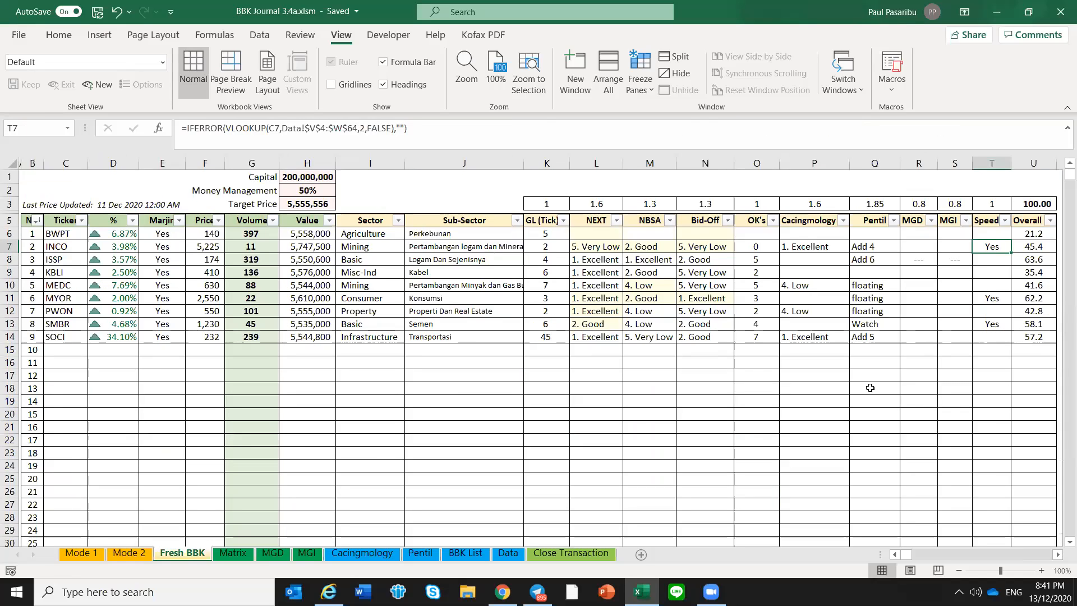
Review the Fresh BBK scoring table and examine the GL (Tick) scores for the tickers from BWPT to SOCI
{"action": "left_click", "coordinate": [851, 355]}
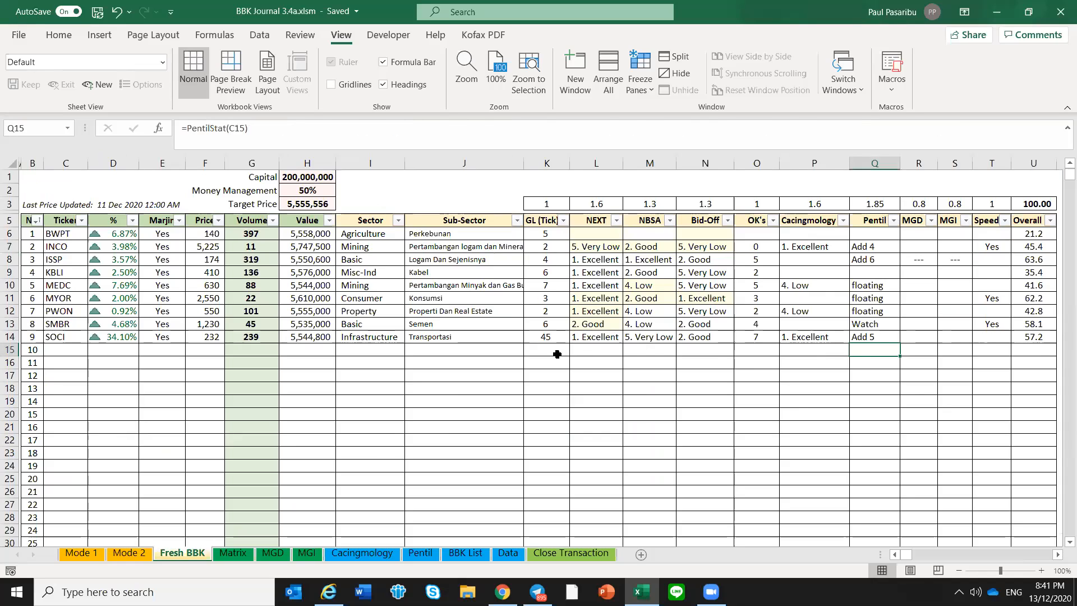
{"action": "left_click", "coordinate": [558, 355]}
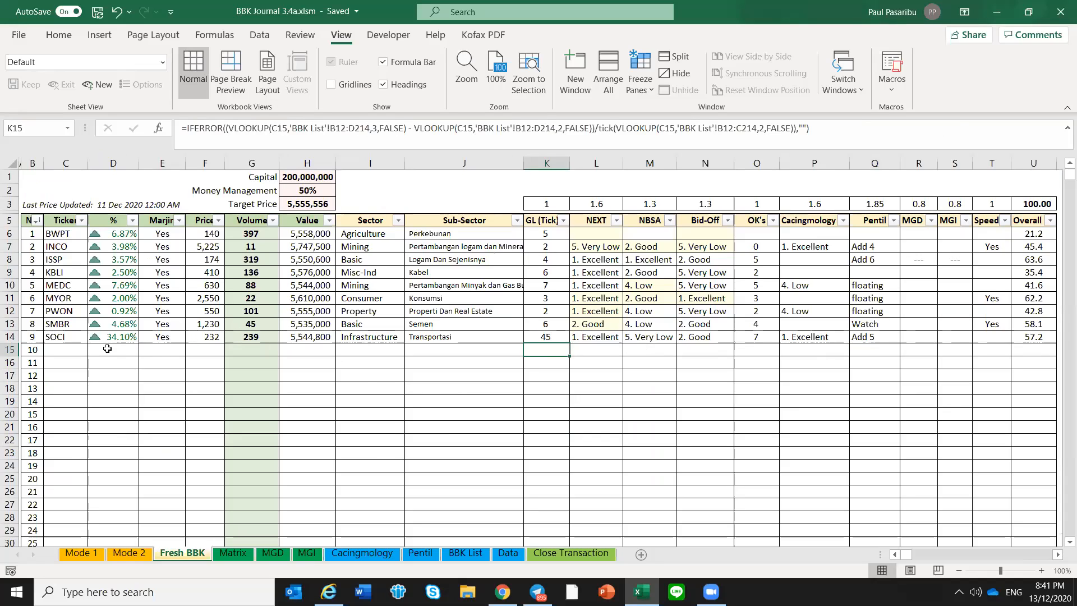
{"action": "left_click", "coordinate": [107, 349]}
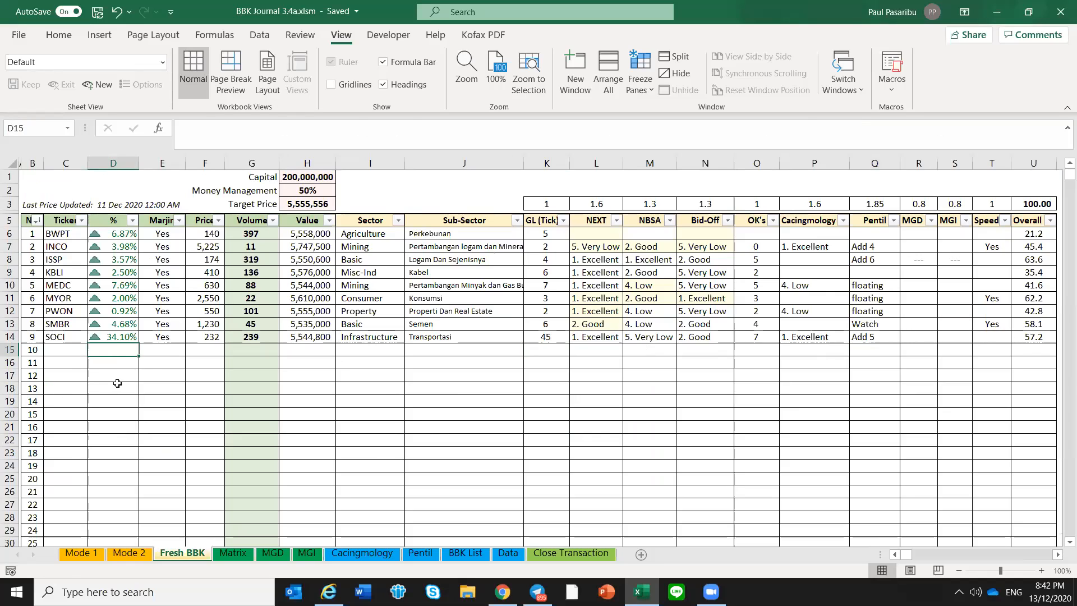
{"action": "left_click", "coordinate": [149, 362]}
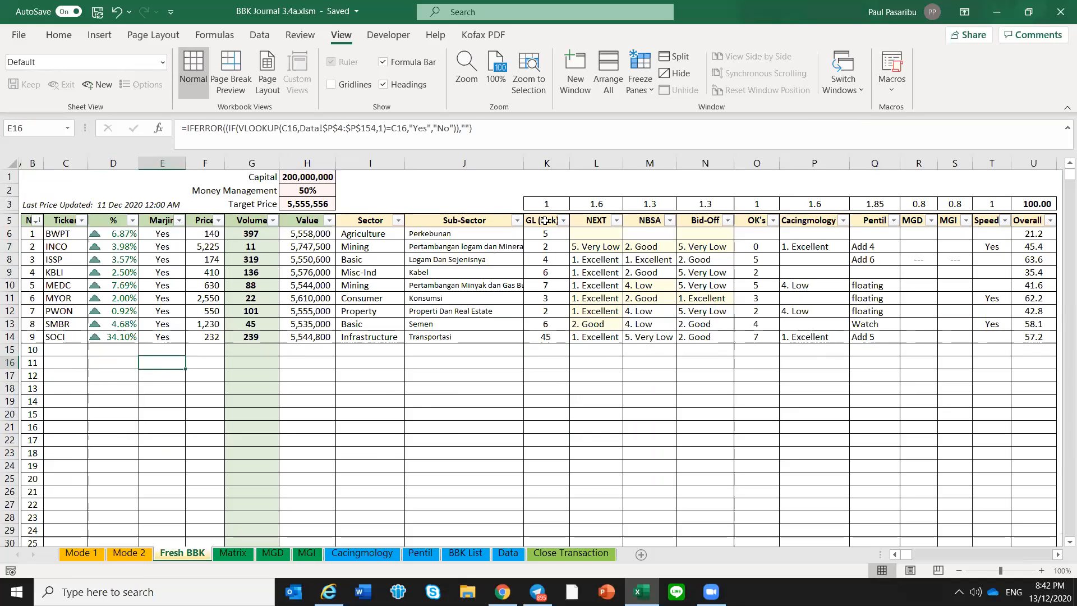
{"action": "left_click_drag", "start_coordinate": [544, 220], "coordinate": [1053, 343]}
{"action": "left_click", "coordinate": [850, 372]}
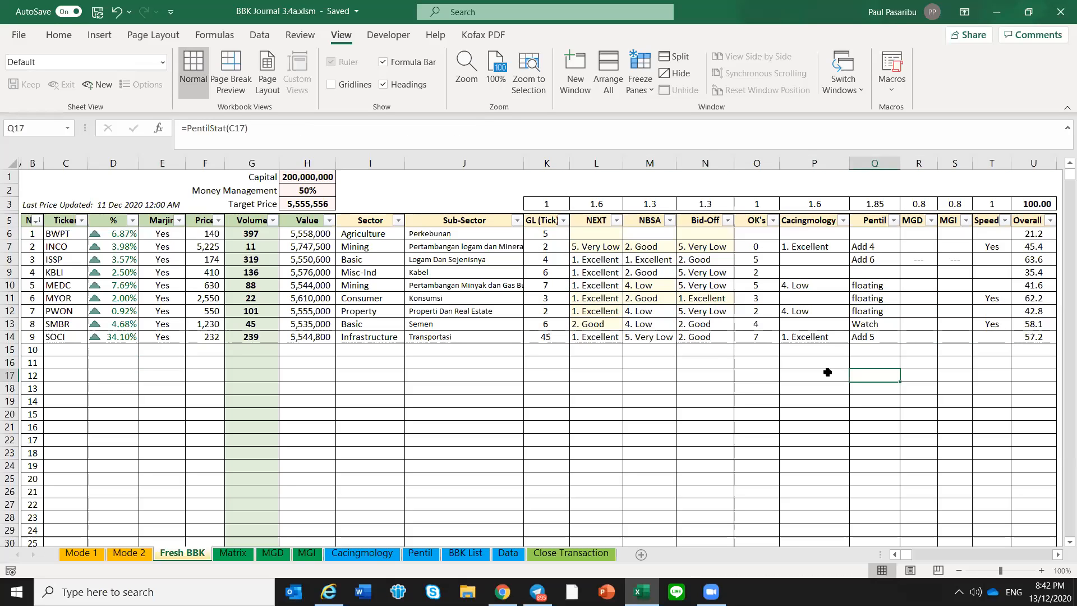
{"action": "left_click", "coordinate": [549, 234]}
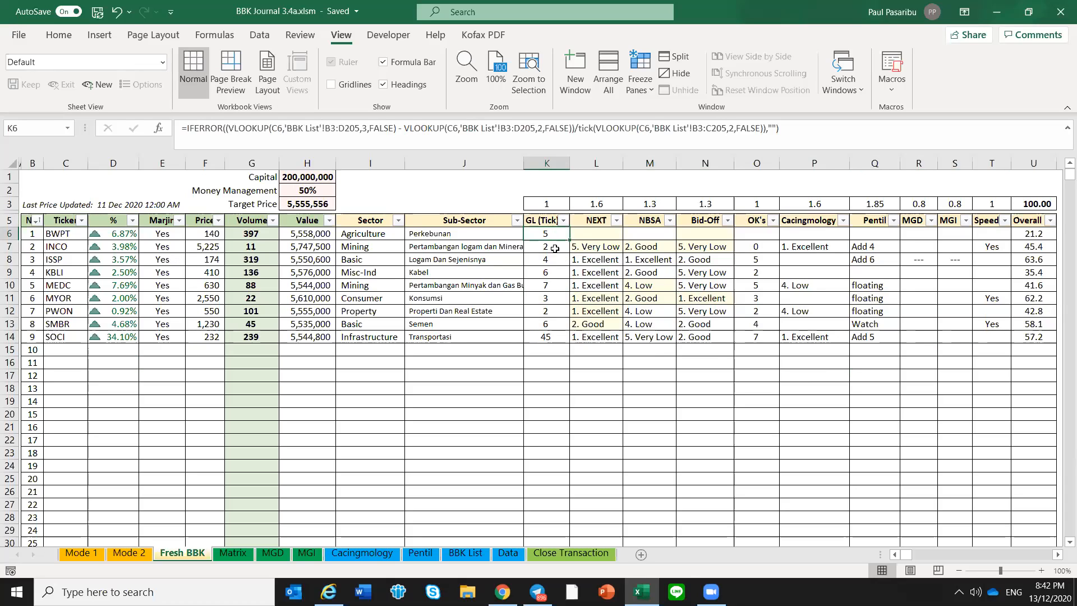
{"action": "left_click", "coordinate": [114, 347]}
{"action": "left_click", "coordinate": [559, 337]}
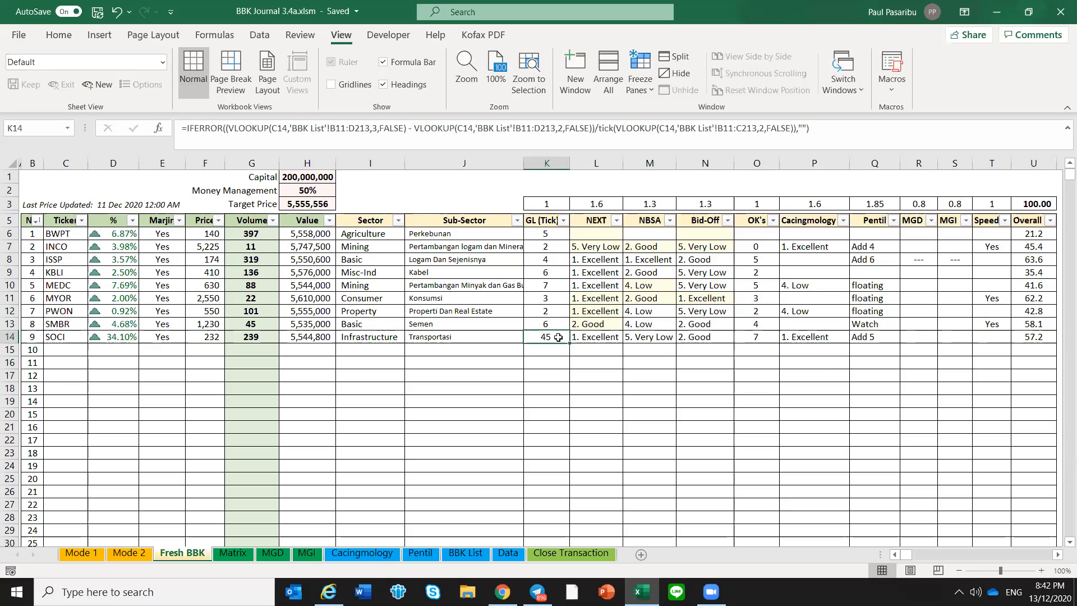
{"action": "left_click_drag", "start_coordinate": [561, 234], "coordinate": [558, 336]}
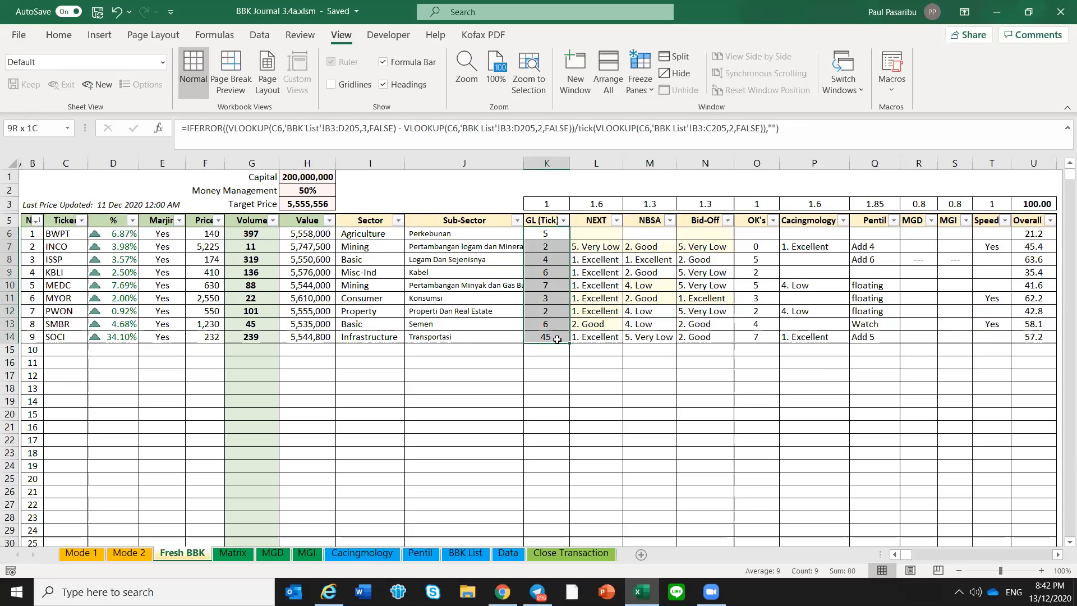
Trace the Fresh BBK NEXT, NBSA and Bid-Off ratings to the NEXT, NBSA and HAKAKI grades on the Matrix sheet
{"action": "left_click", "coordinate": [611, 263]}
{"action": "left_click", "coordinate": [595, 221]}
{"action": "left_click", "coordinate": [698, 219]}
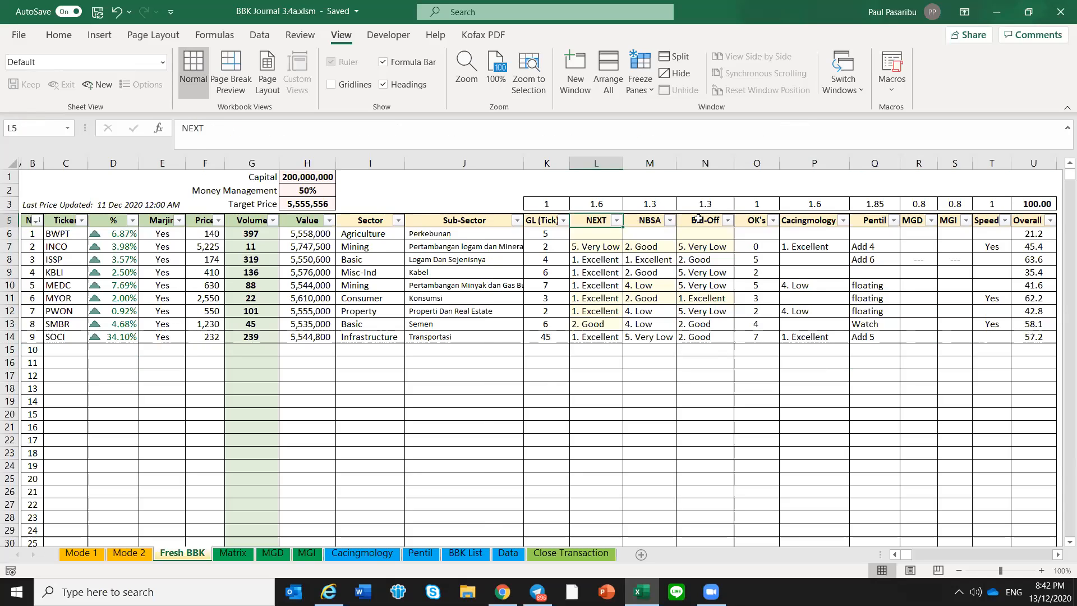
{"action": "left_click", "coordinate": [660, 232]}
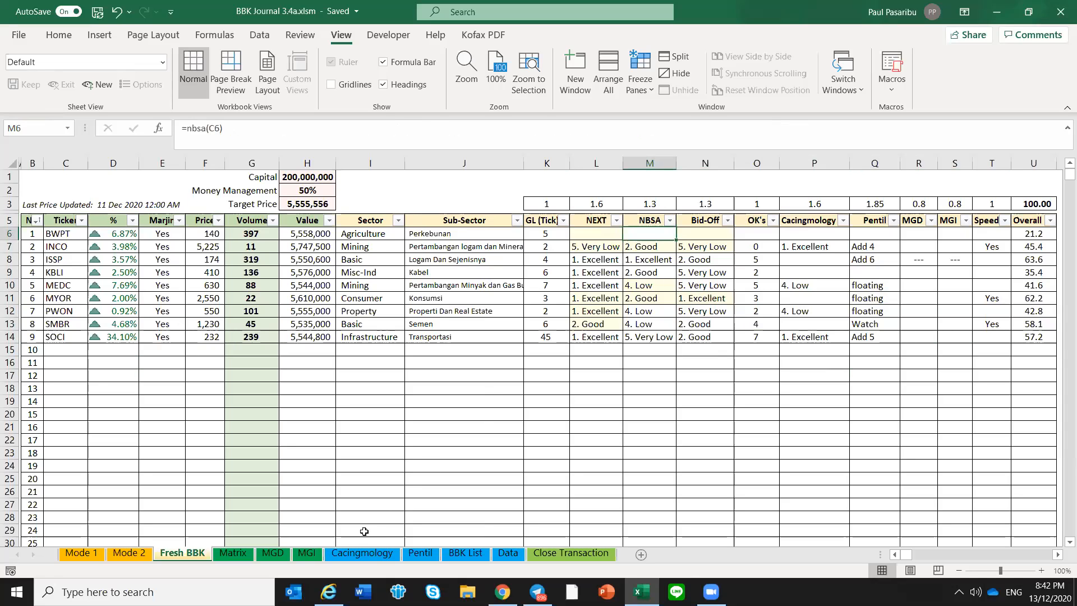
{"action": "left_click", "coordinate": [243, 554]}
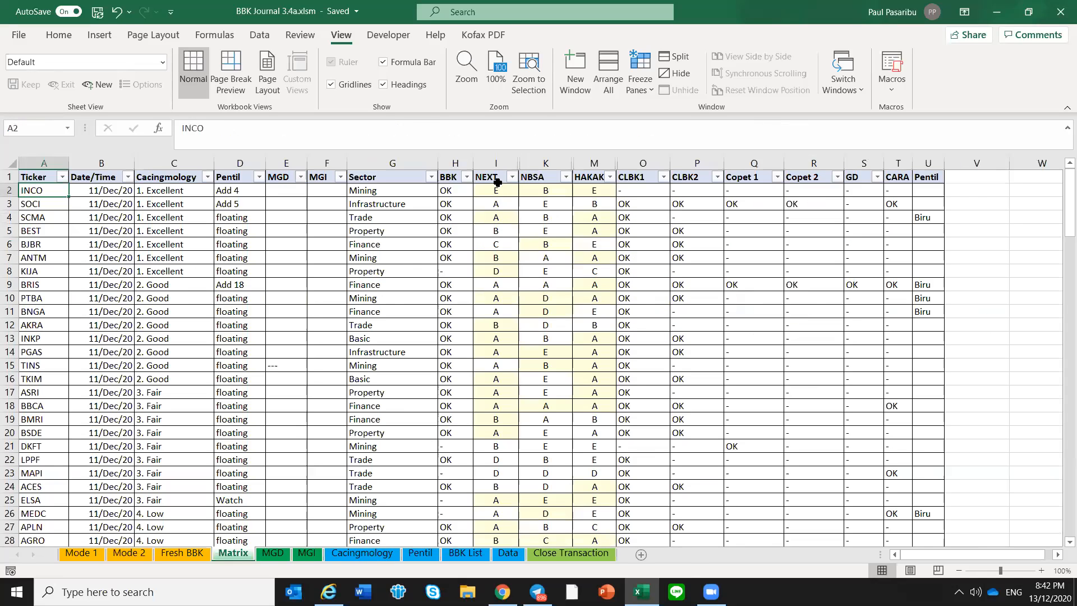
{"action": "left_click", "coordinate": [540, 176]}
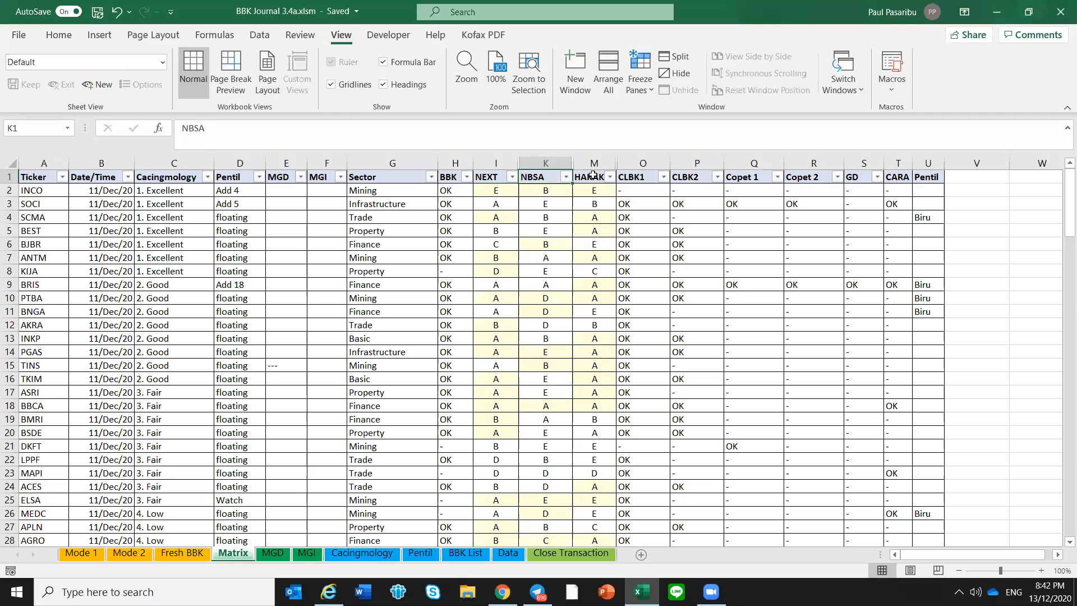
{"action": "left_click", "coordinate": [592, 177]}
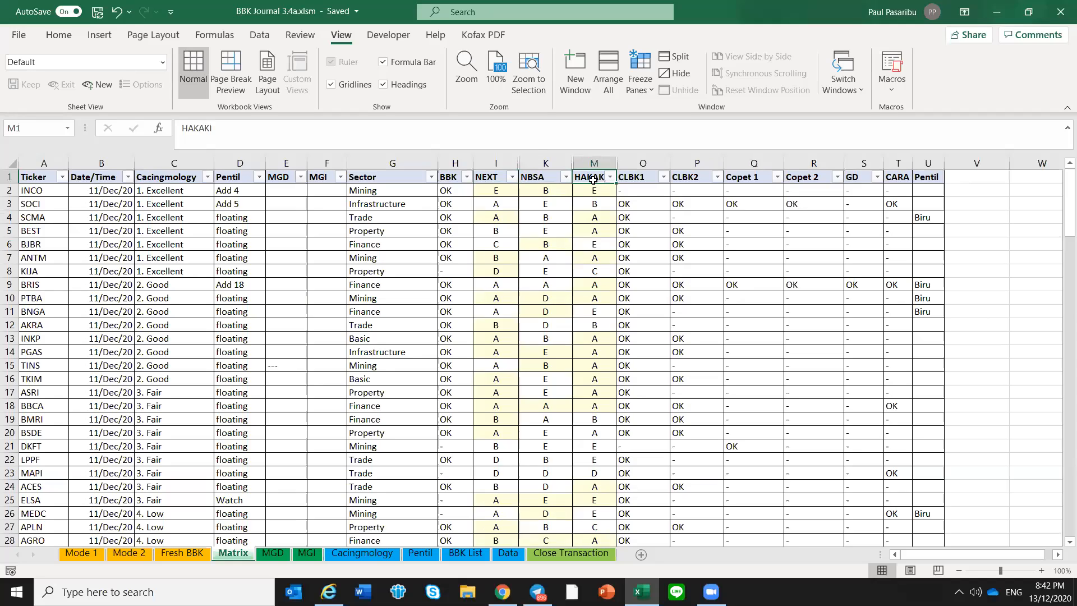
{"action": "left_click", "coordinate": [497, 190]}
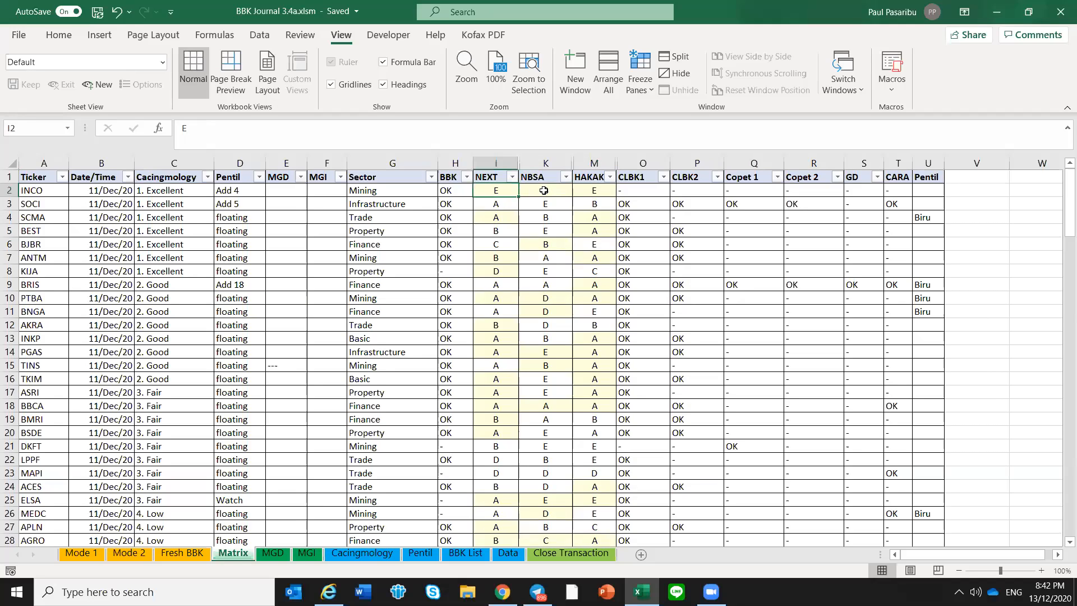
Compare INCO's NEXT grade on the Matrix sheet with its NEXT rating on the Fresh BBK sheet
{"action": "left_click", "coordinate": [191, 556]}
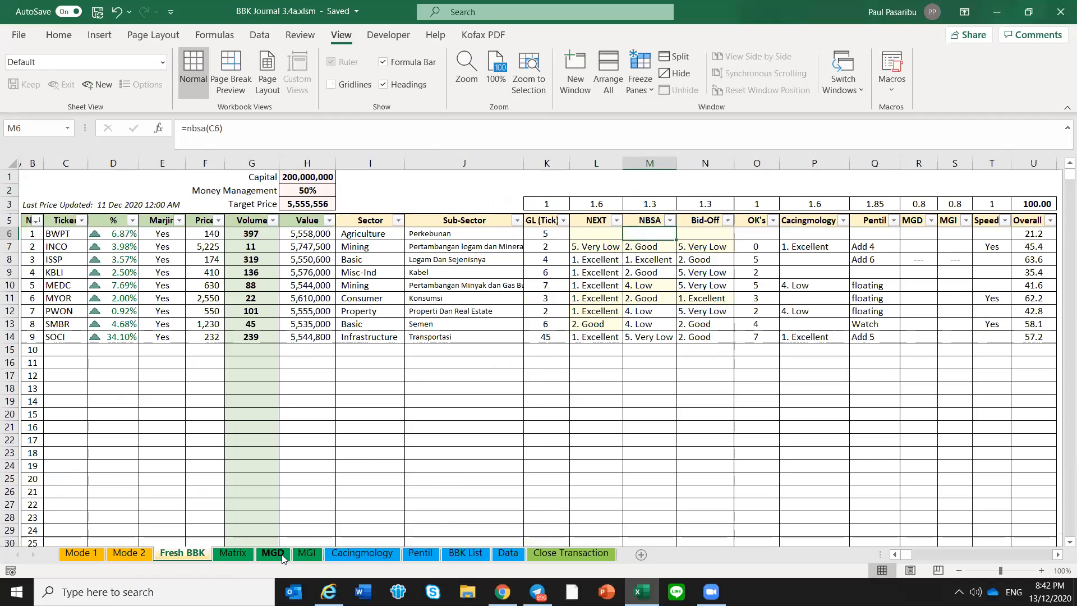
{"action": "left_click", "coordinate": [246, 555]}
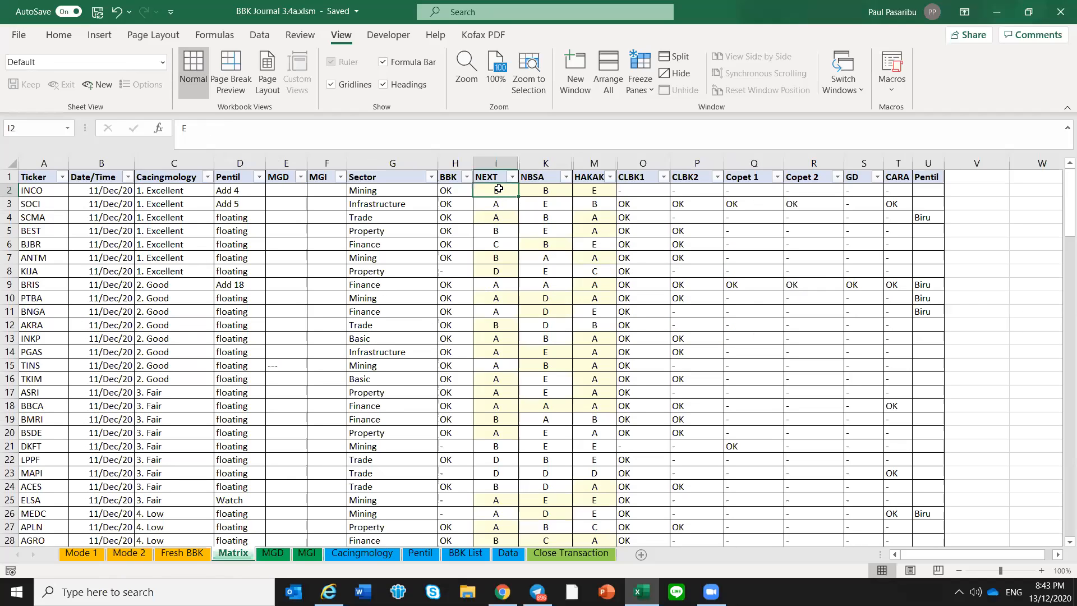
{"action": "left_click", "coordinate": [185, 554]}
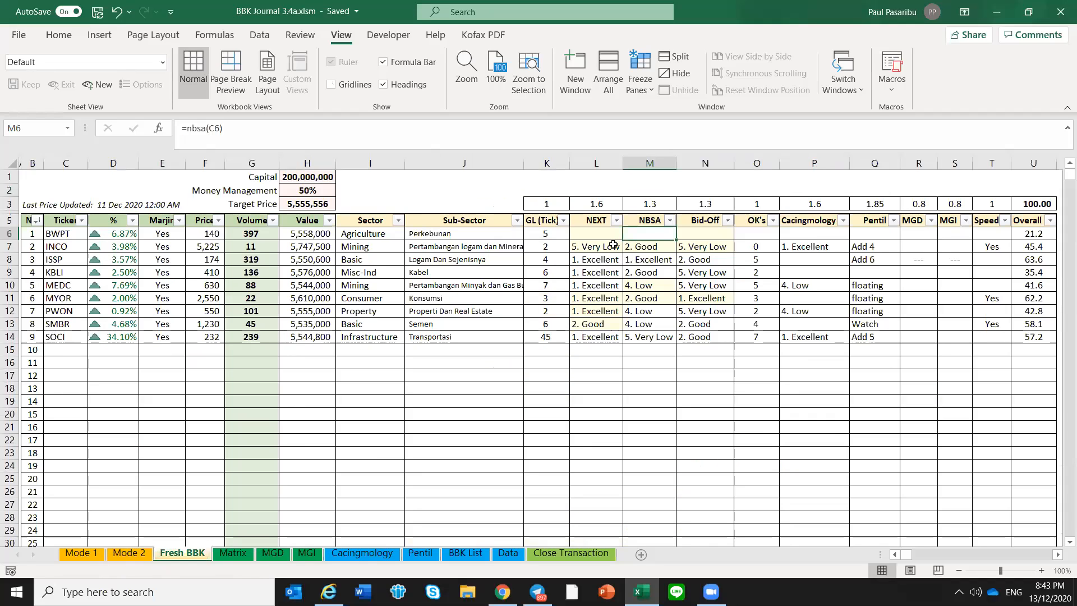
{"action": "left_click", "coordinate": [615, 244]}
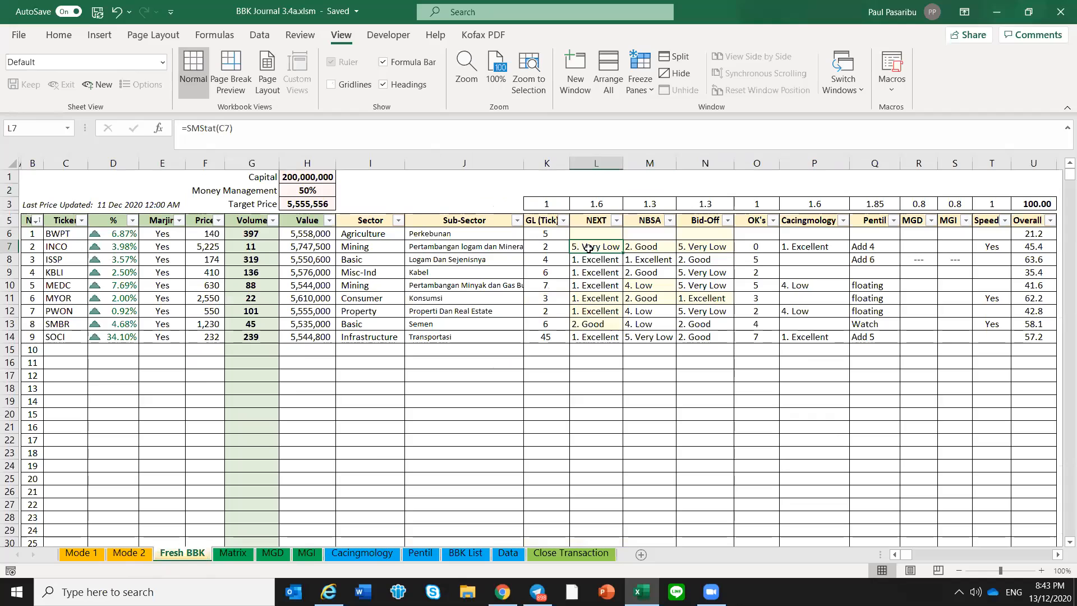
Examine the OK's scores on the Fresh BBK sheet for the tickers from BWPT down to SOCI
{"action": "left_click", "coordinate": [756, 246]}
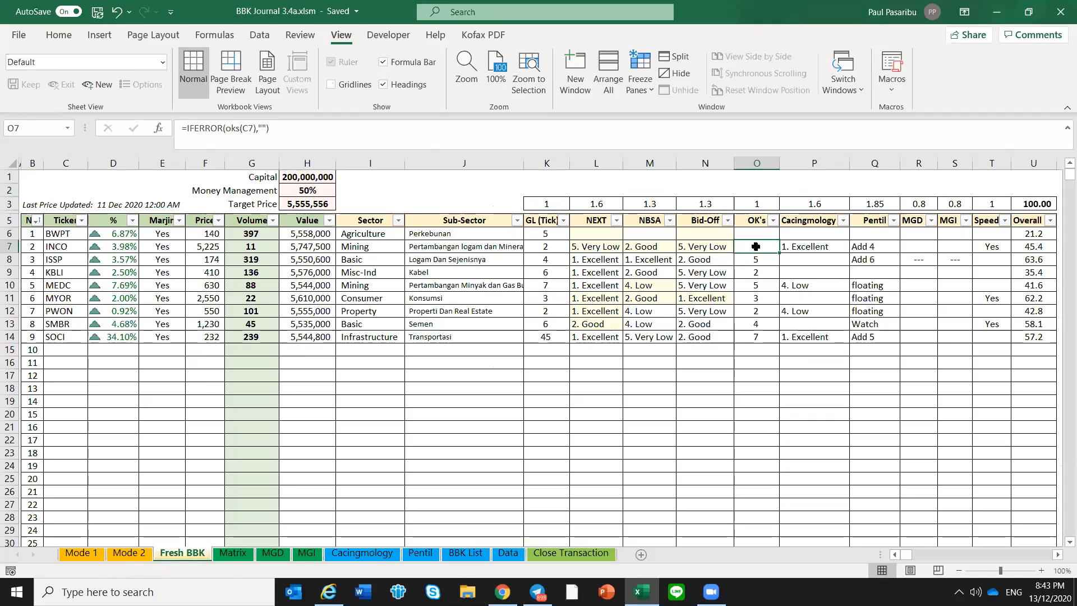
{"action": "left_click_drag", "start_coordinate": [761, 233], "coordinate": [769, 334]}
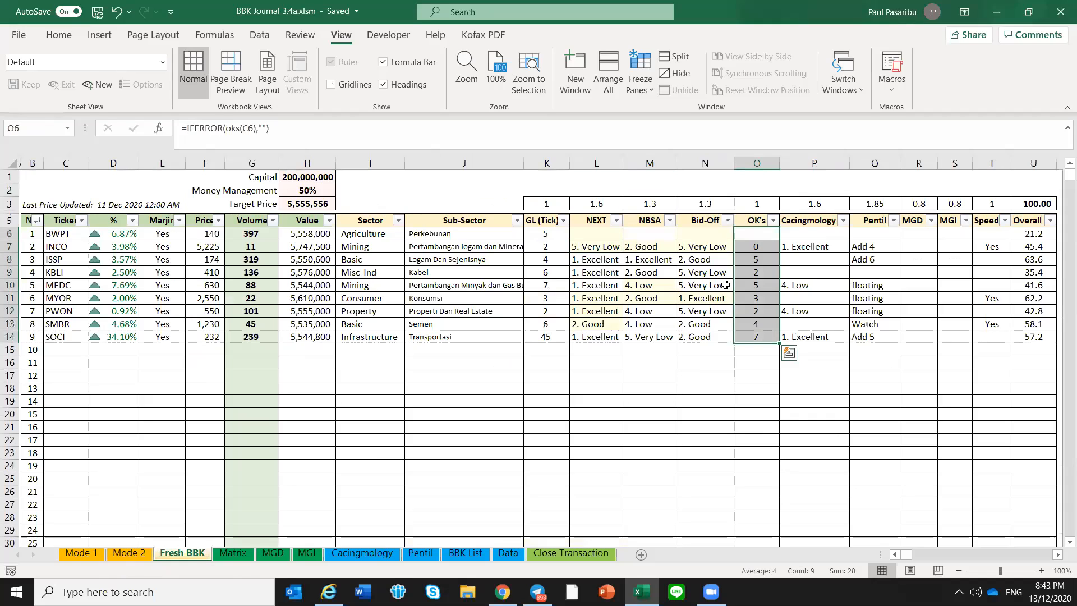
{"action": "left_click", "coordinate": [758, 336]}
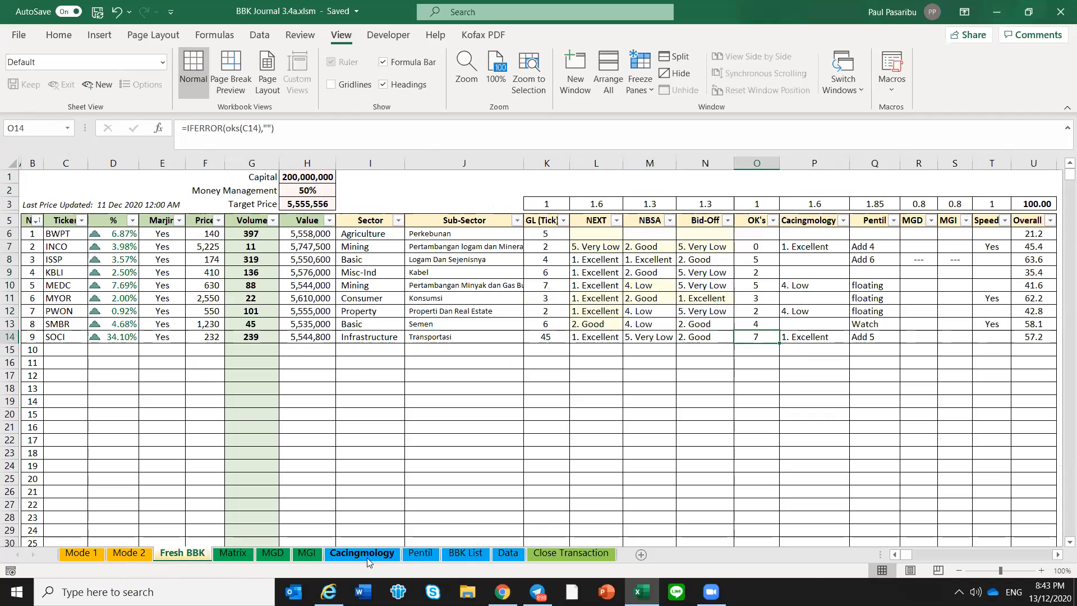
Find the SOCI ticker on the Matrix sheet
{"action": "left_click", "coordinate": [233, 552]}
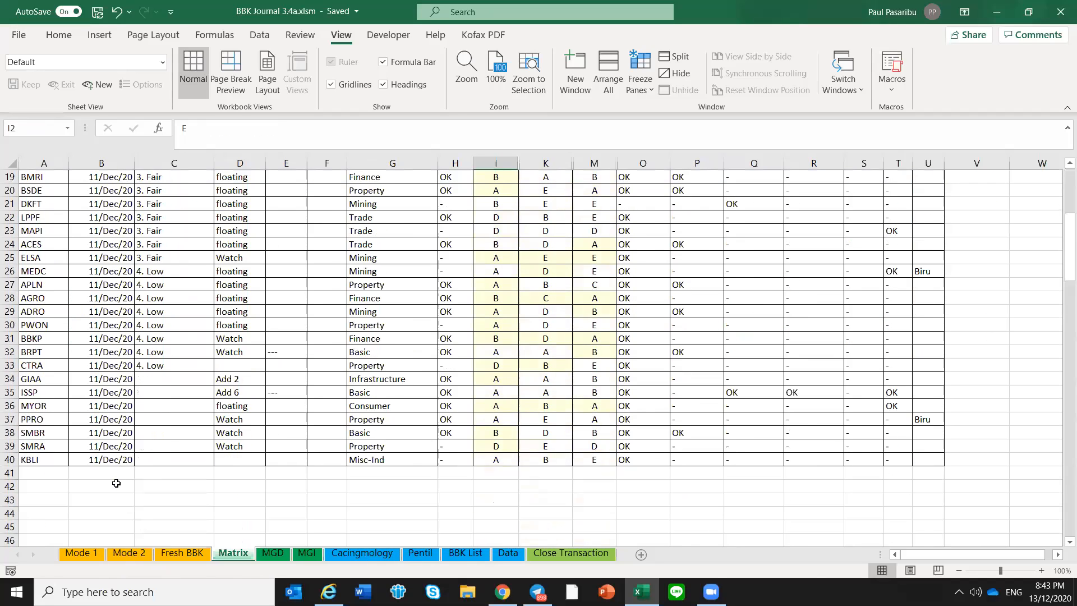
{"action": "scroll", "coordinate": [82, 395], "scroll_direction": "up", "scroll_amount": 4}
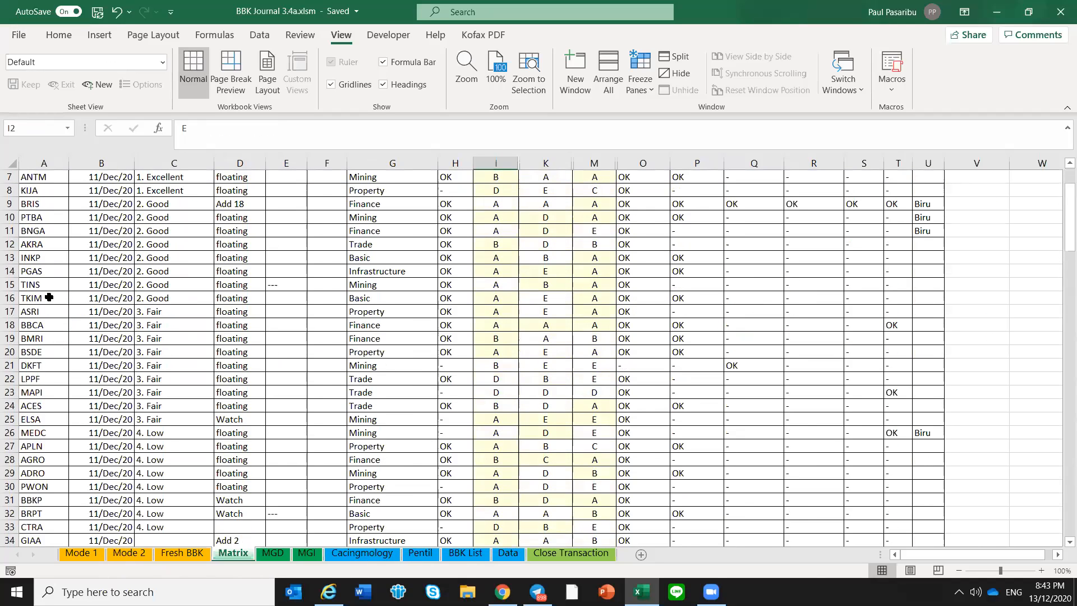
{"action": "left_click", "coordinate": [46, 285]}
{"action": "key", "text": "ctrl+f"}
{"action": "type", "text": "s"}
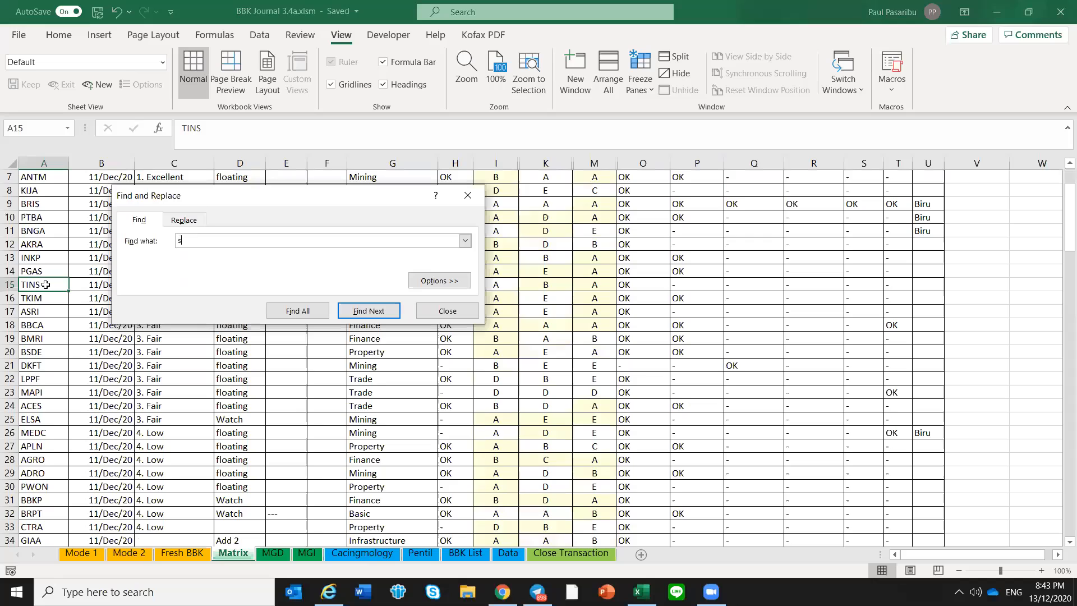
{"action": "type", "text": "oci"}
{"action": "key", "text": "Return"}
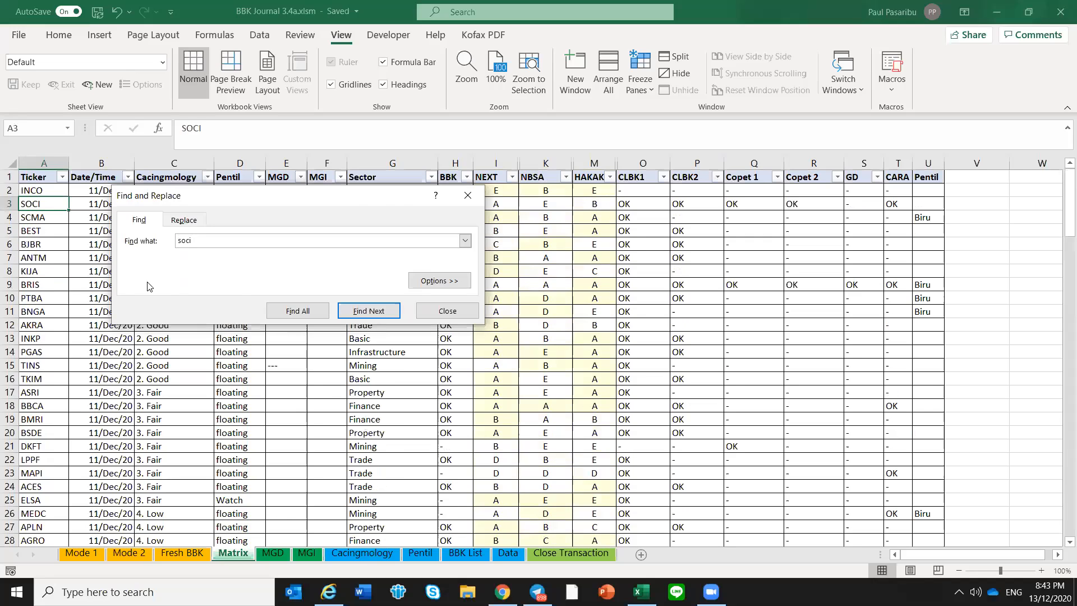
{"action": "left_click", "coordinate": [447, 311]}
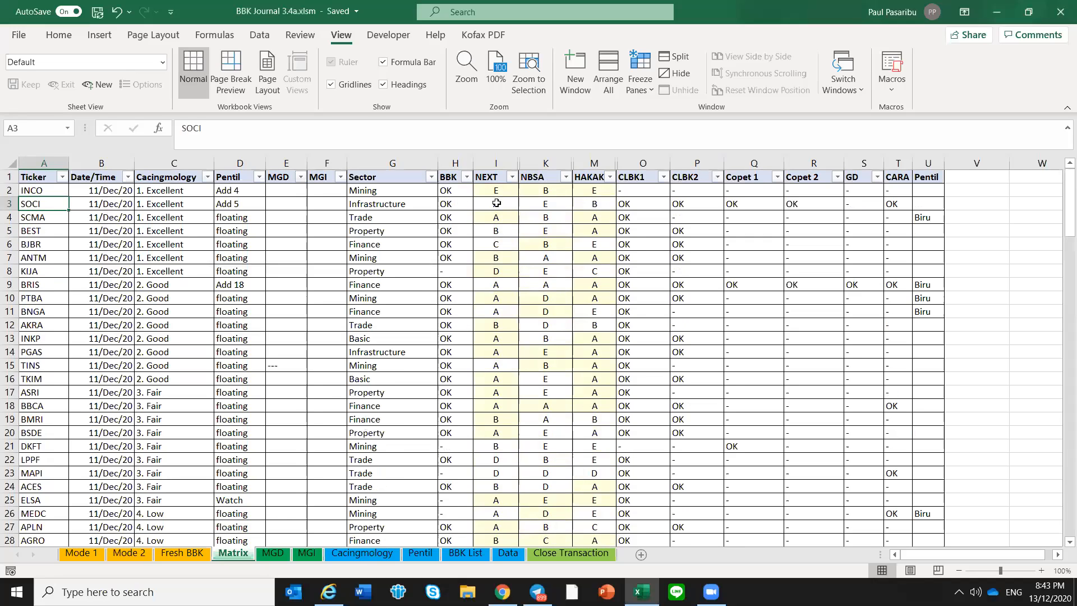
Trace SOCI's OK flags along its Matrix row from BBK through CLBK1, CLBK2, Copet 1 and Copet 2 to CARA
{"action": "left_click", "coordinate": [453, 204]}
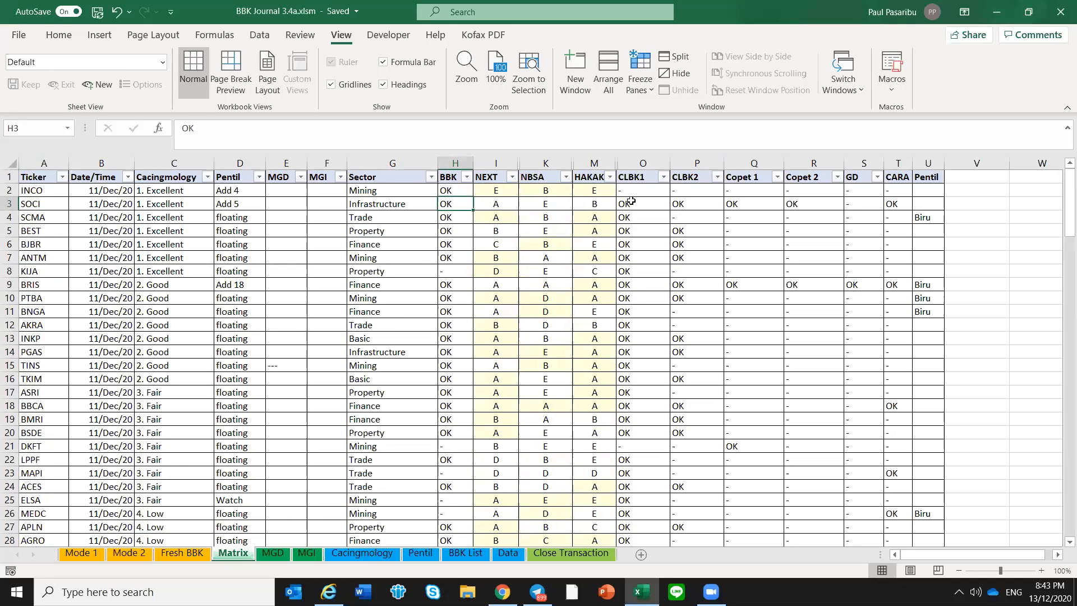
{"action": "key", "text": "Page_Down"}
{"action": "key", "text": "Right"}
{"action": "key", "text": "Right"}
{"action": "key", "text": "Page_Up"}
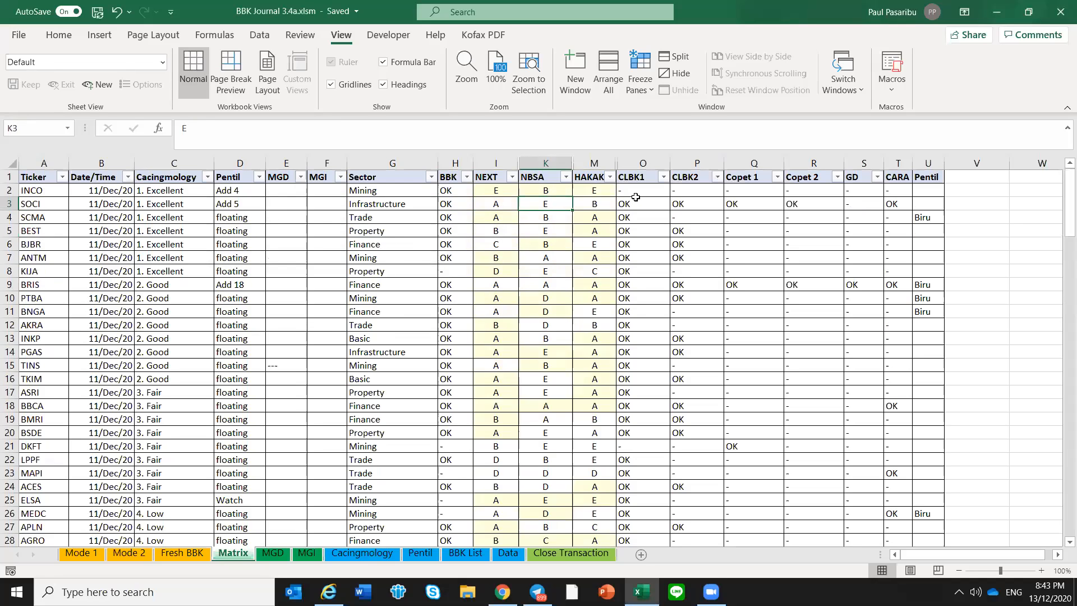
{"action": "left_click", "coordinate": [636, 201]}
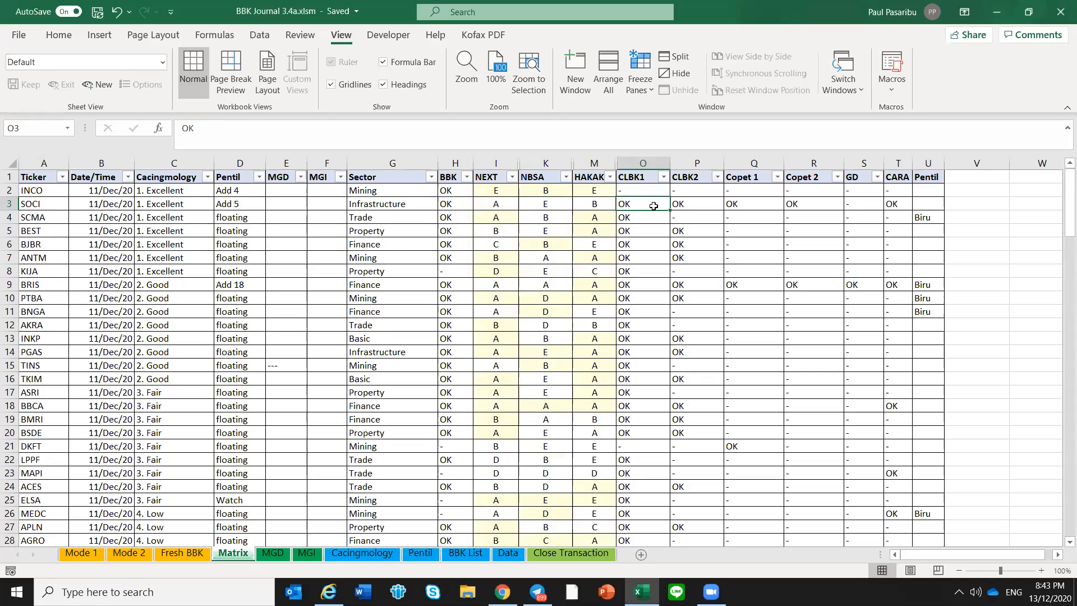
{"action": "key", "text": "Right"}
{"action": "key", "text": "Right"}
{"action": "key", "text": "Right"}
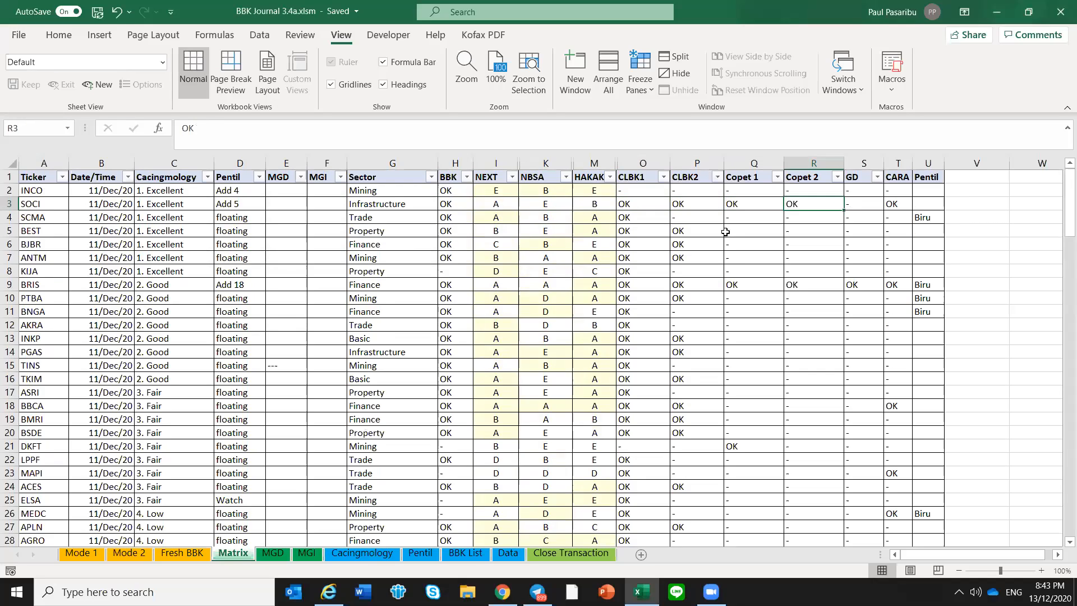
{"action": "key", "text": "Right"}
{"action": "key", "text": "Right"}
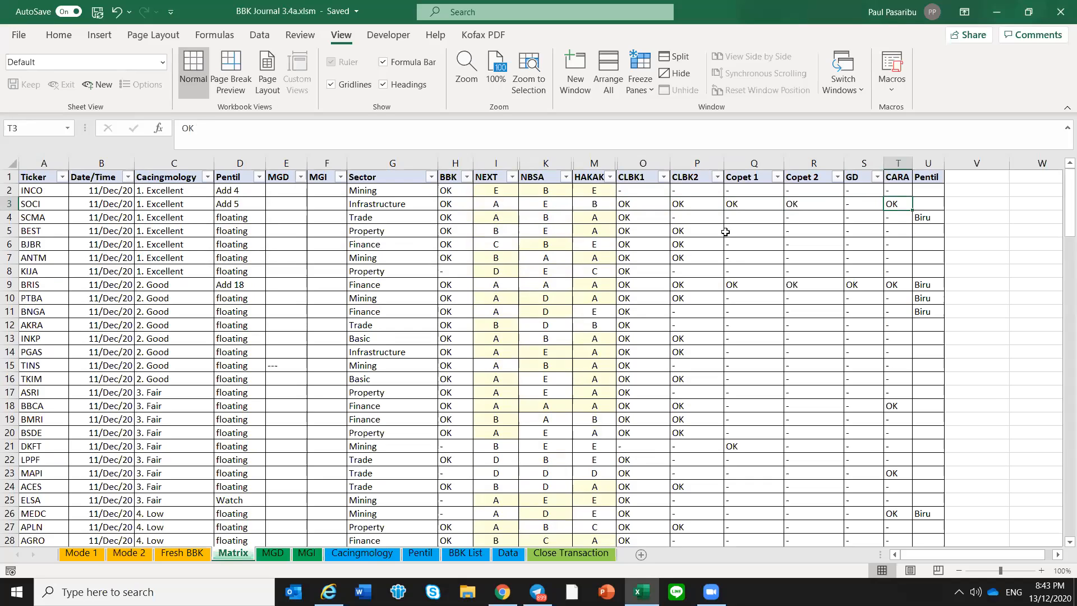
Recheck SOCI's individual flags on the Matrix sheet, comparing CLBK1 with CLBK2 and continuing across to CARA
{"action": "key", "text": "Left"}
{"action": "key", "text": "Left"}
{"action": "key", "text": "Left"}
{"action": "key", "text": "Left"}
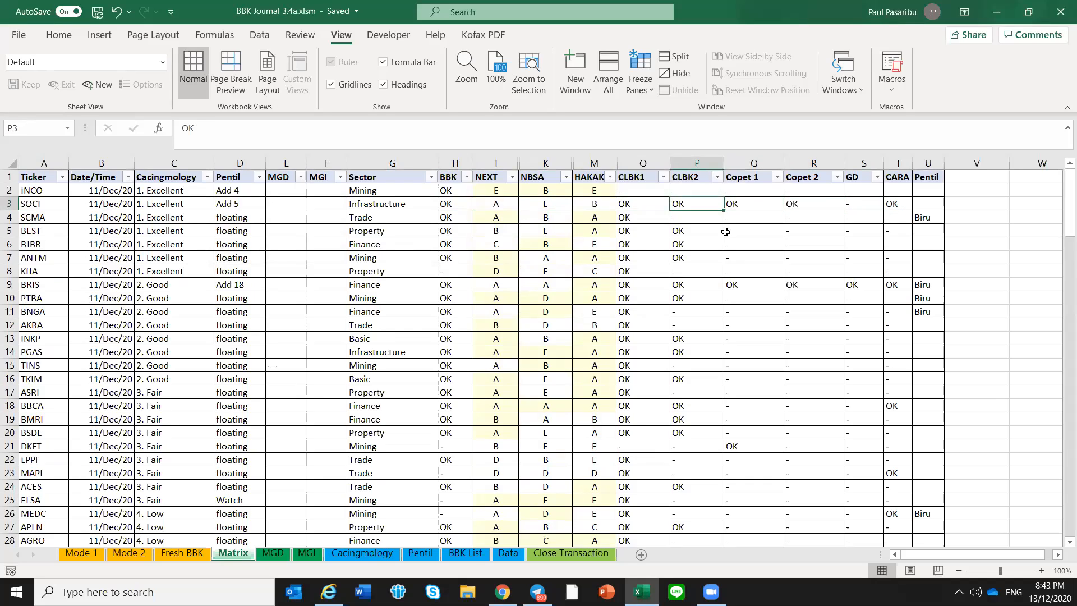
{"action": "key", "text": "Right"}
{"action": "key", "text": "Right"}
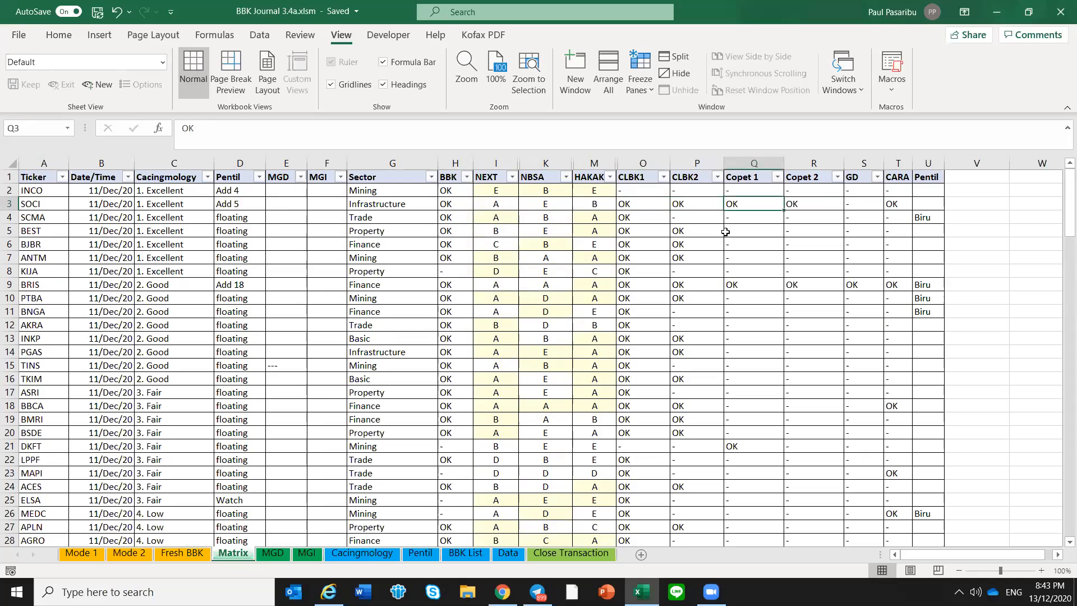
{"action": "key", "text": "Left"}
{"action": "key", "text": "Left"}
{"action": "key", "text": "Left"}
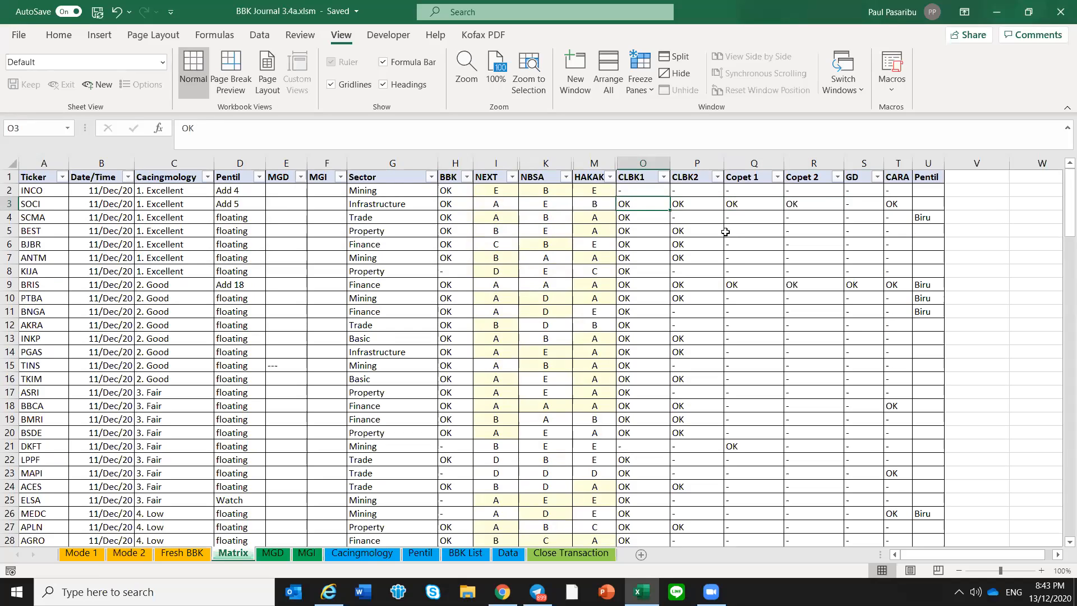
{"action": "key", "text": "Right"}
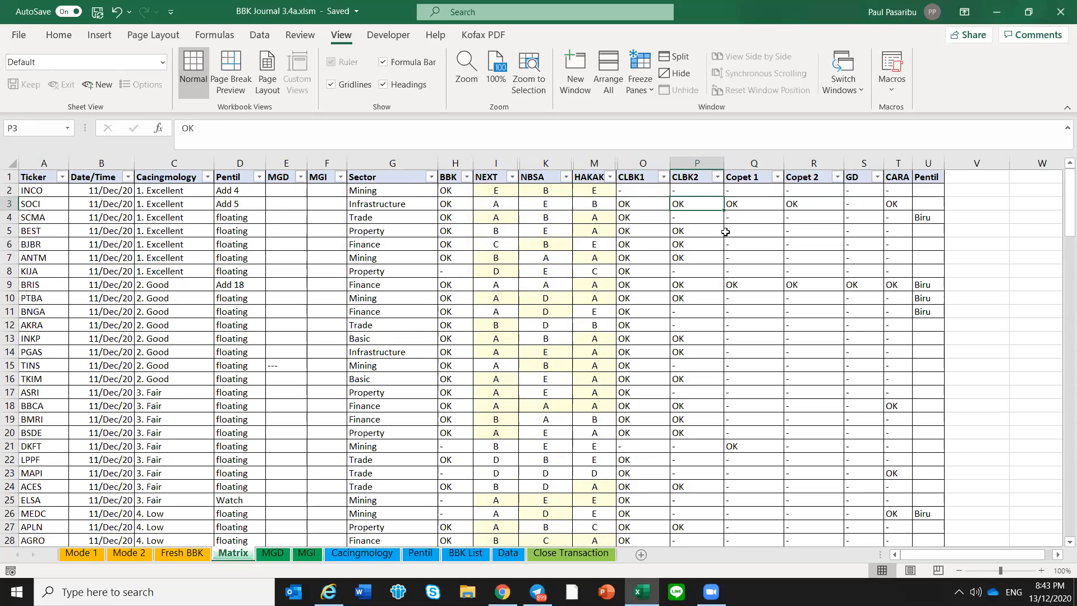
{"action": "key", "text": "Left"}
{"action": "key", "text": "Right"}
{"action": "key", "text": "Left"}
{"action": "key", "text": "Right"}
{"action": "key", "text": "Right"}
{"action": "key", "text": "Right"}
{"action": "key", "text": "Right"}
{"action": "key", "text": "Right"}
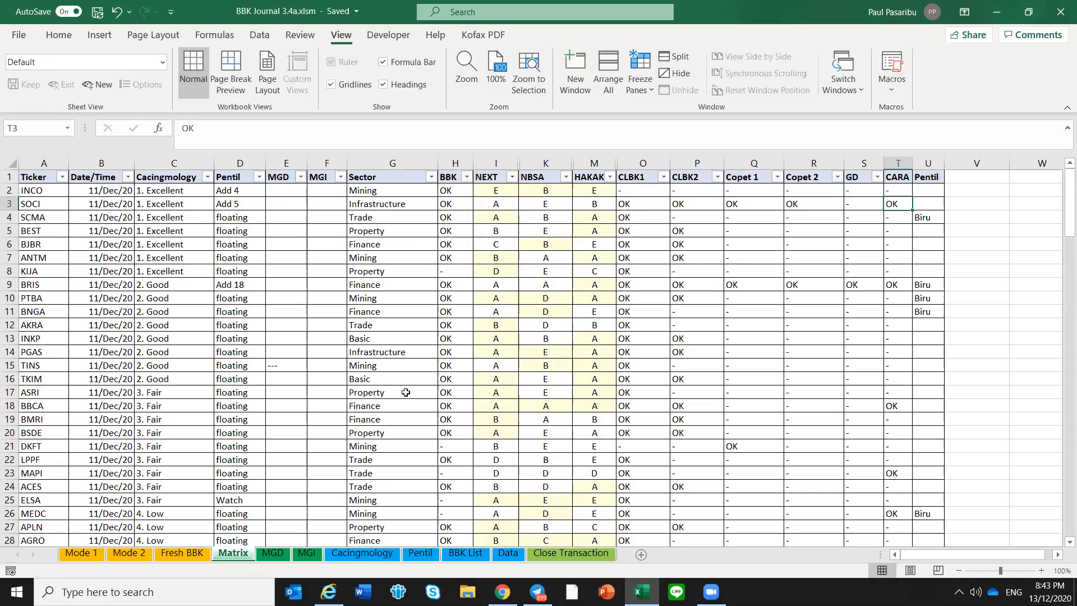
Trace SMBR's OK's score on the Fresh BBK sheet to its CLBK1 and CLBK2 flags on the Matrix sheet
{"action": "left_click", "coordinate": [182, 554]}
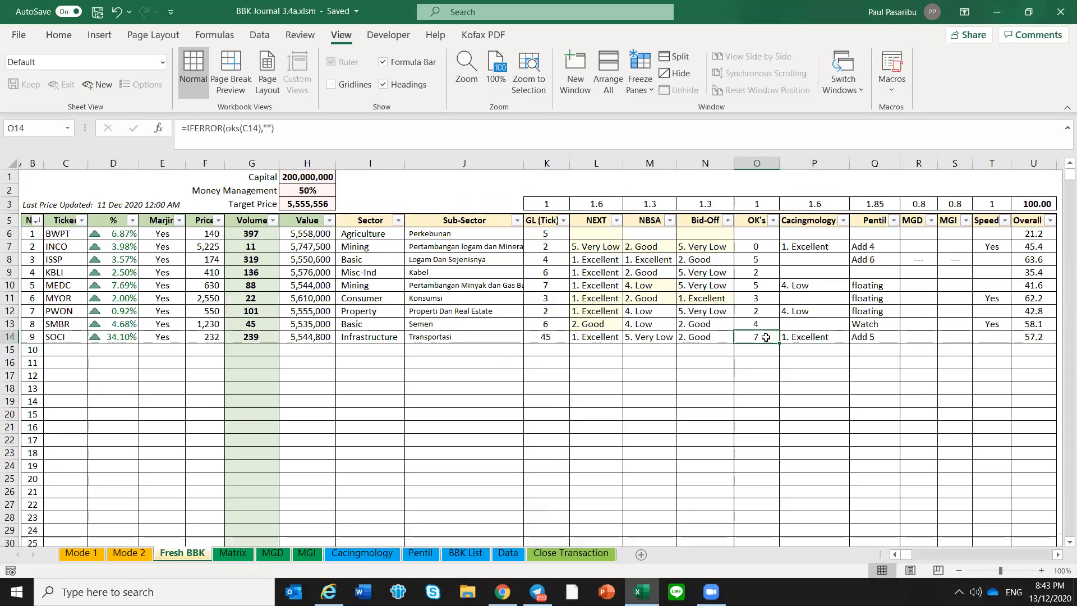
{"action": "left_click", "coordinate": [762, 328]}
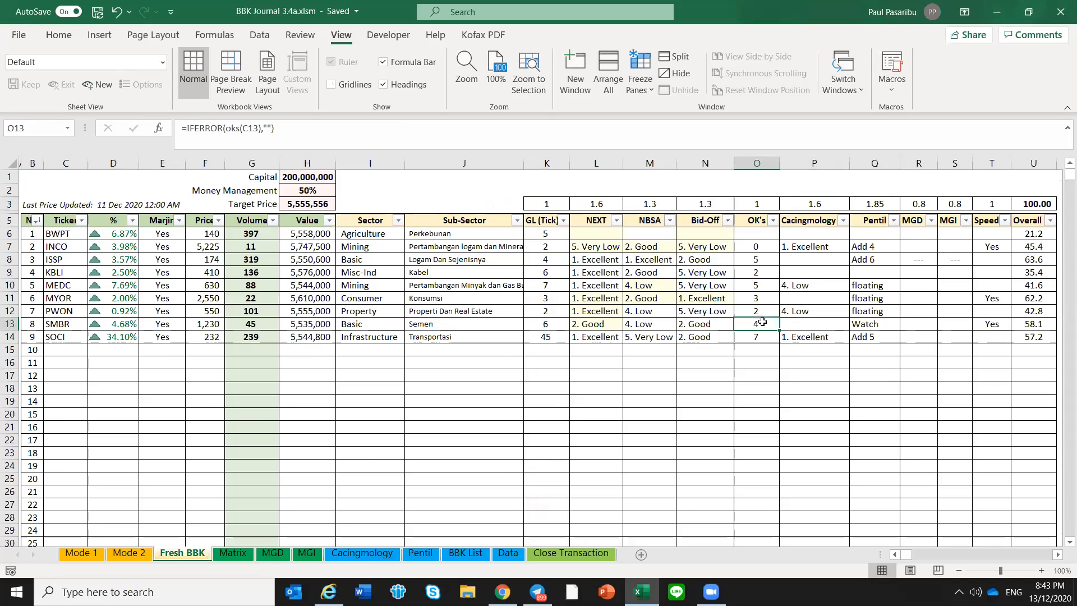
{"action": "left_click", "coordinate": [233, 553]}
{"action": "left_click", "coordinate": [47, 325]}
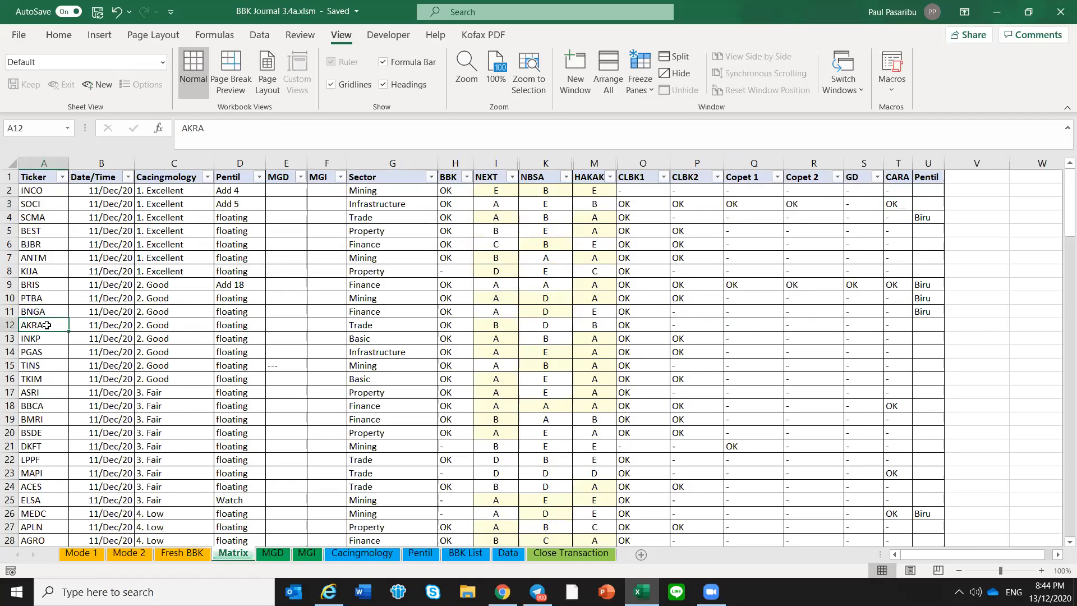
{"action": "key", "text": "ctrl+f"}
{"action": "type", "text": "sm"}
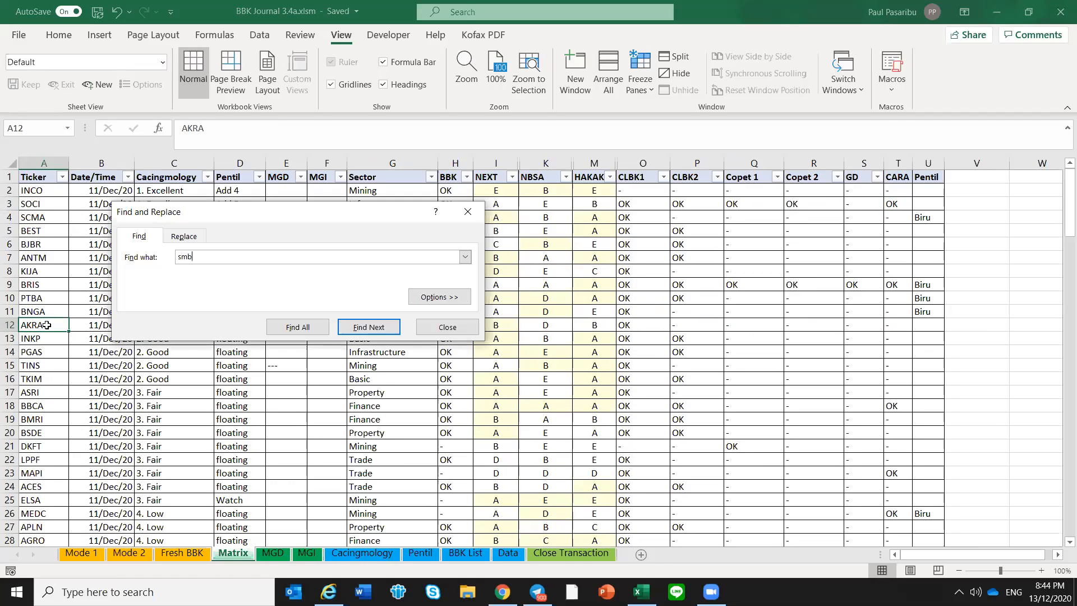
{"action": "type", "text": "b"}
{"action": "key", "text": "Return"}
{"action": "left_click", "coordinate": [476, 328]}
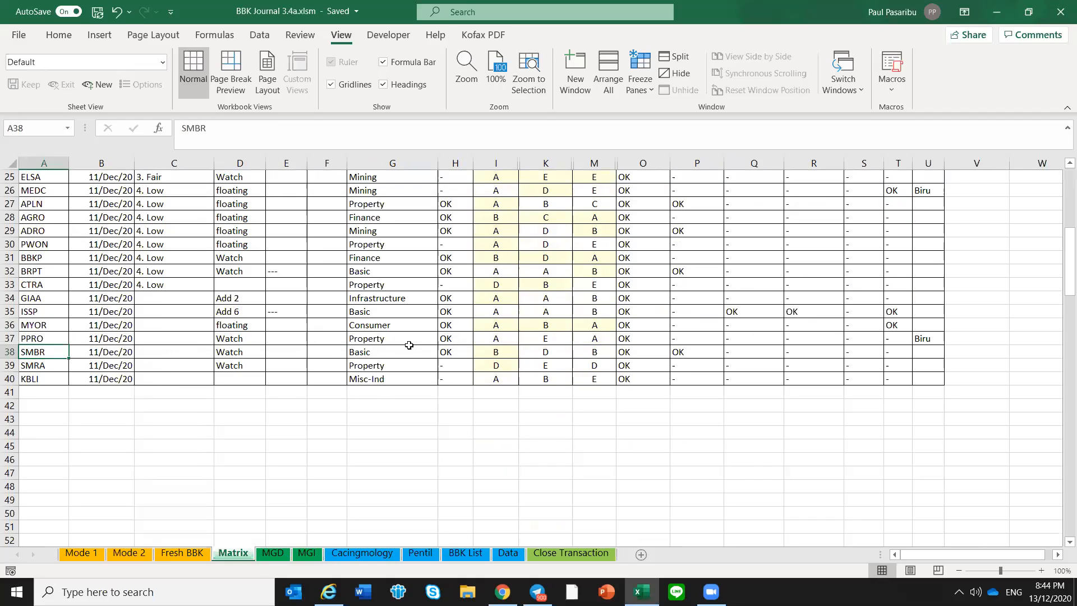
{"action": "left_click", "coordinate": [665, 353]}
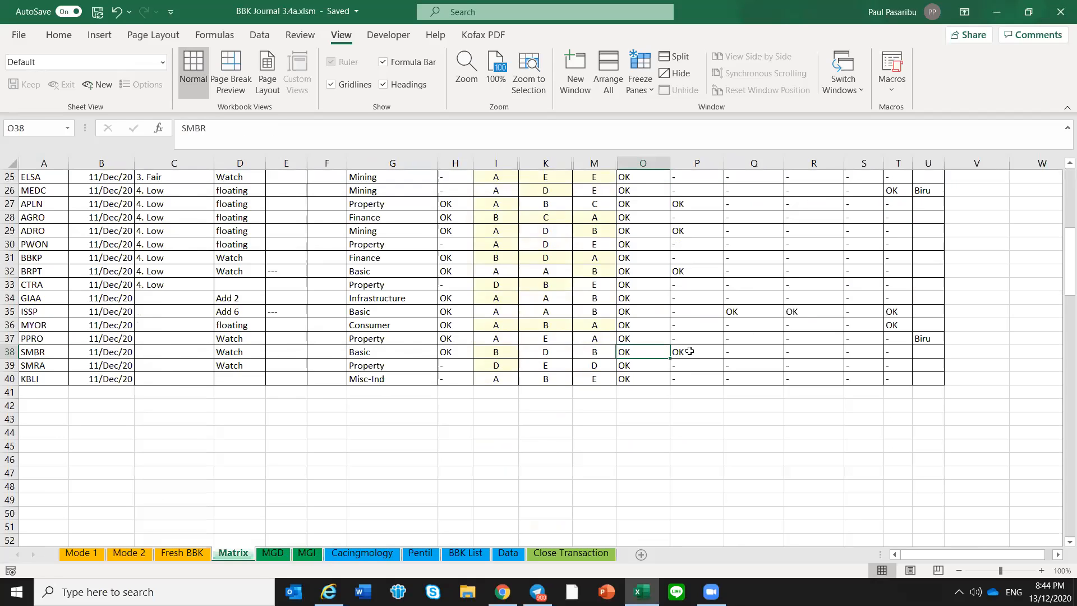
{"action": "left_click_drag", "start_coordinate": [661, 349], "coordinate": [680, 351]}
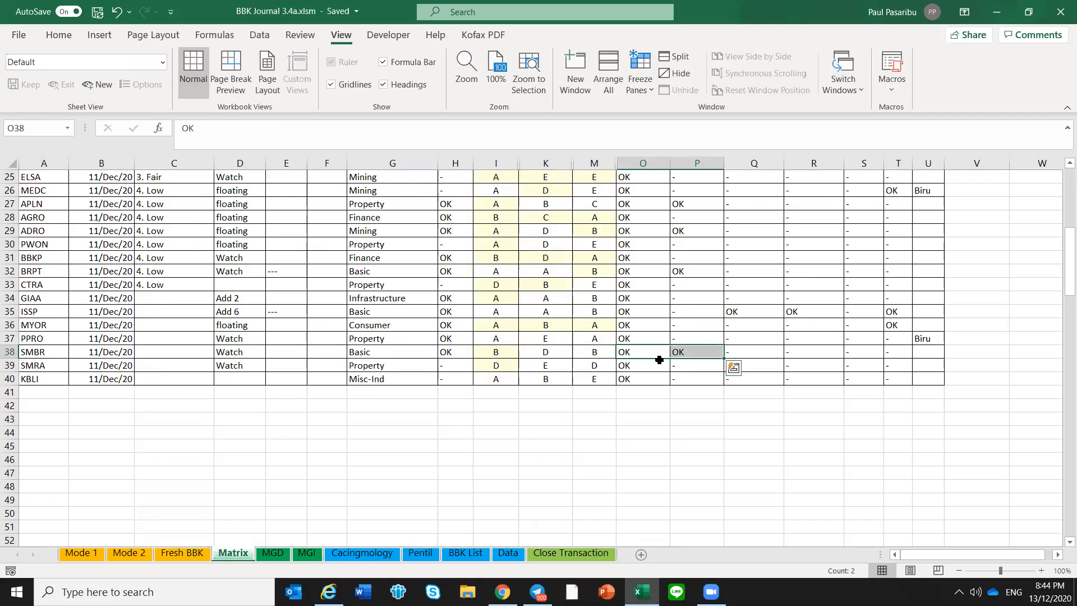
Return to the Fresh BBK sheet and review INCO's Cacingmology and Pentil ratings
{"action": "left_click", "coordinate": [185, 559]}
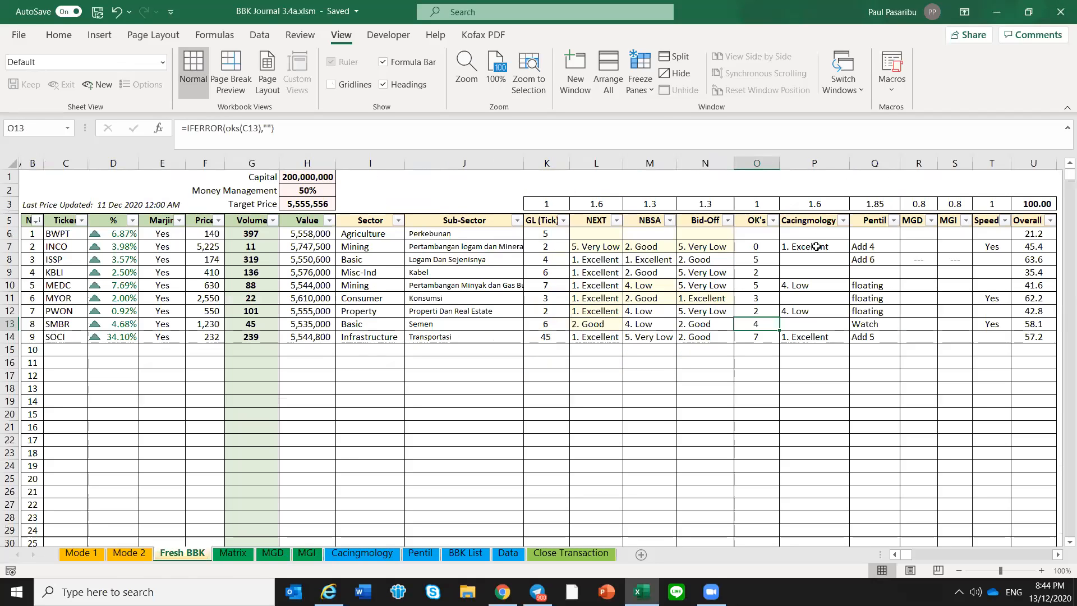
{"action": "left_click", "coordinate": [817, 247]}
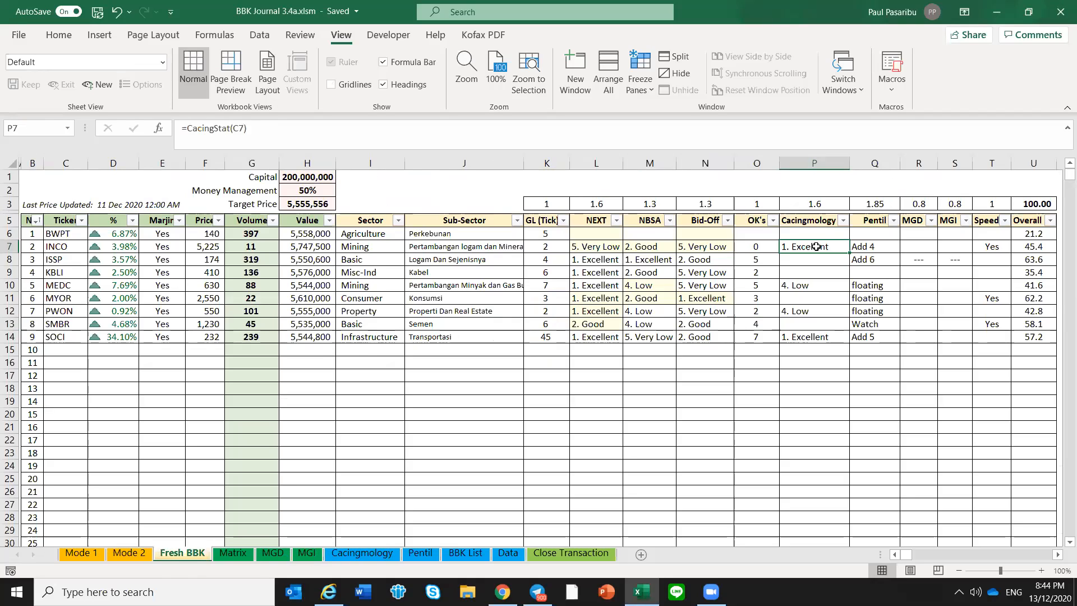
{"action": "left_click", "coordinate": [873, 247]}
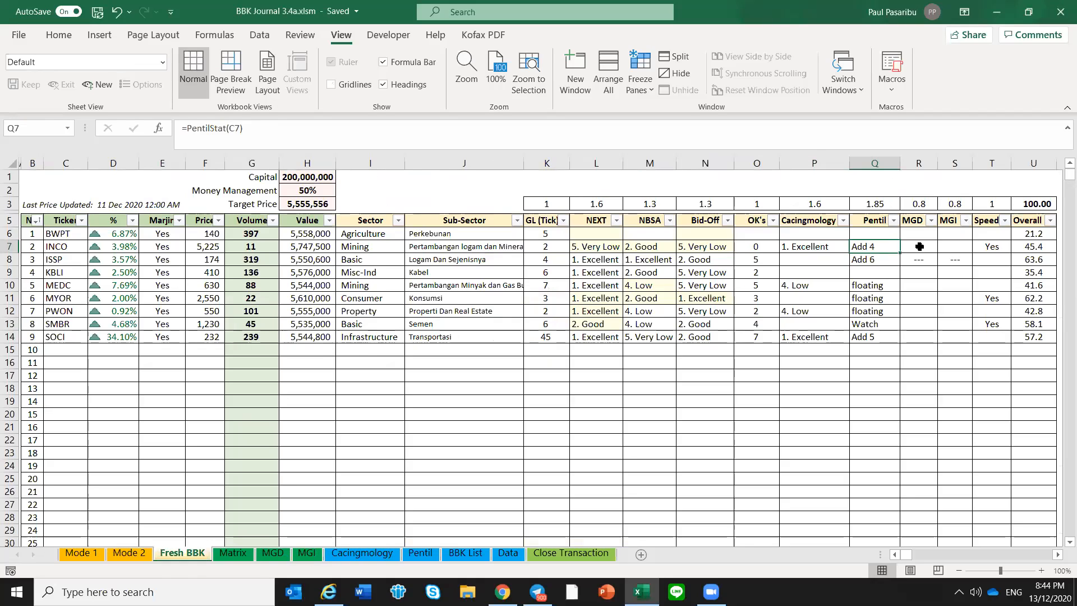
Examine the MGD and MGI columns on the Fresh BBK sheet for the tickers from BWPT to SOCI
{"action": "left_click_drag", "start_coordinate": [919, 247], "coordinate": [944, 341]}
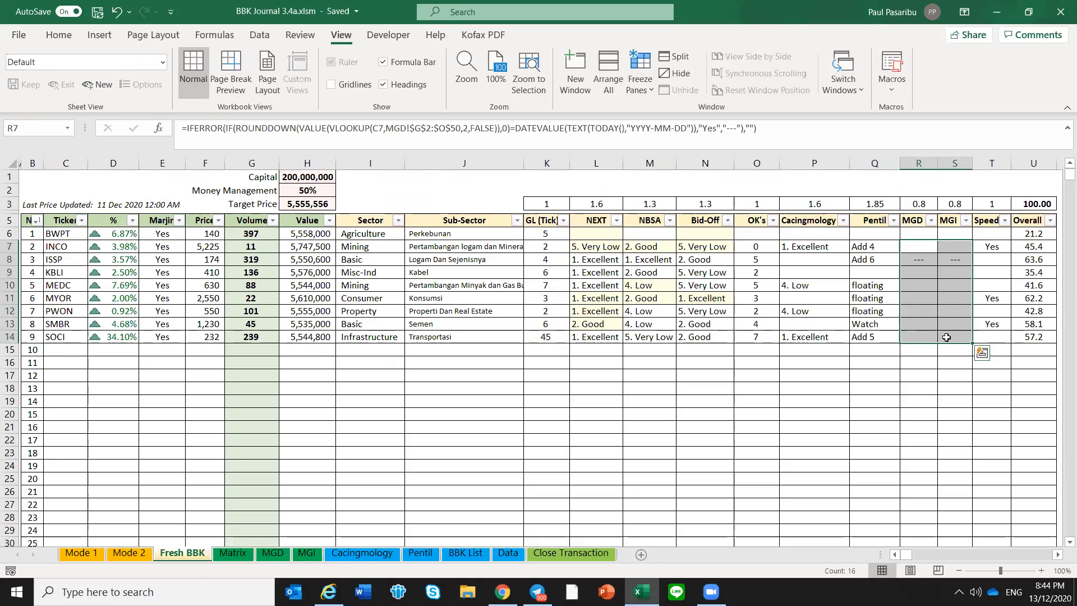
{"action": "left_click", "coordinate": [945, 339]}
{"action": "left_click_drag", "start_coordinate": [922, 236], "coordinate": [937, 332]}
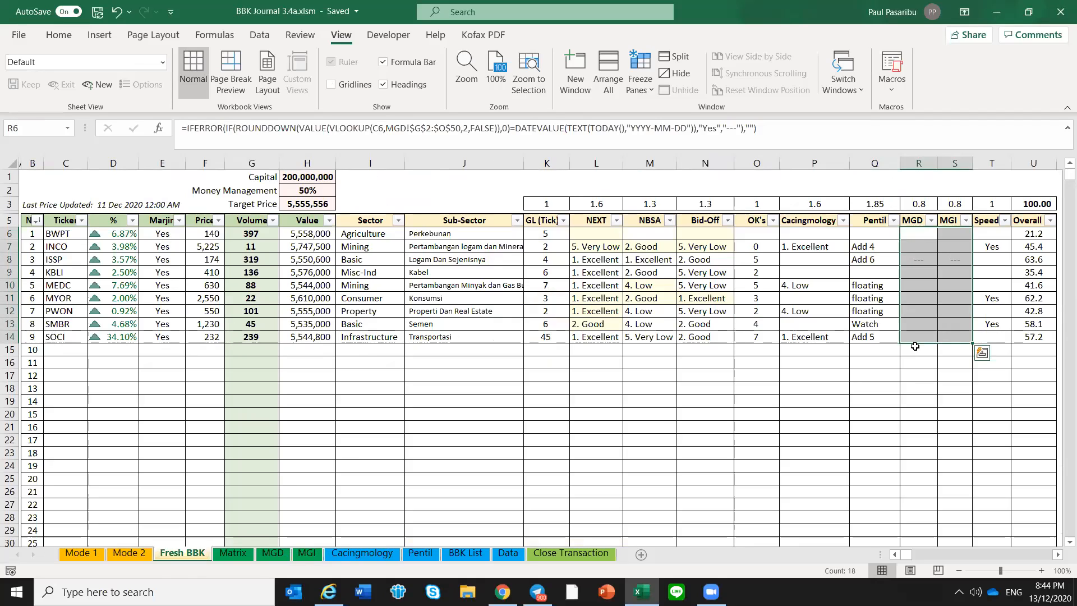
{"action": "left_click", "coordinate": [929, 238]}
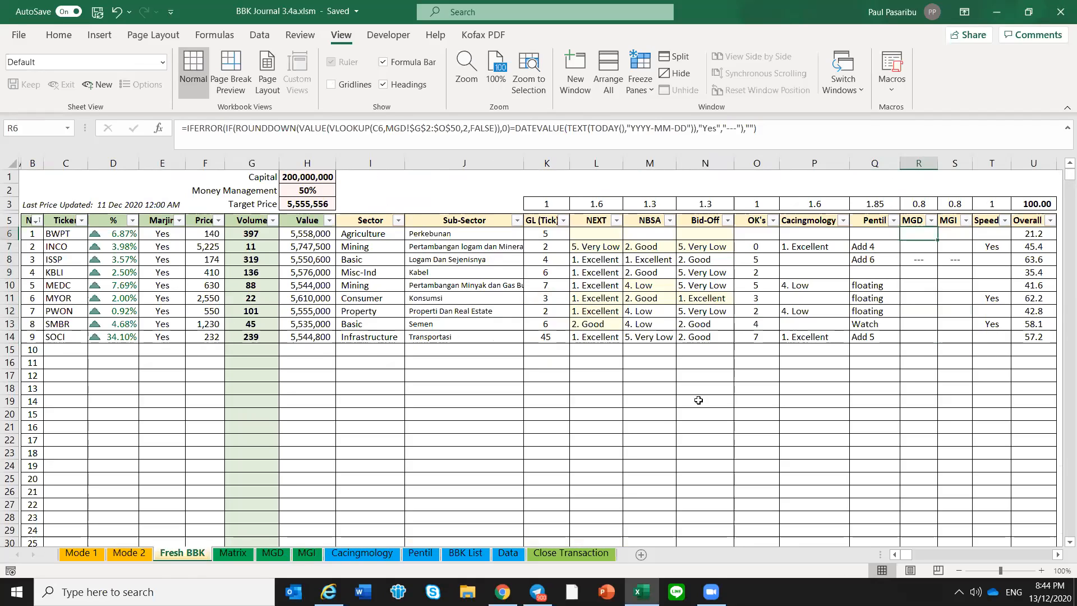
Switch to Telegram, search the messages for "show mgd" and open the most recent match in the Neo BBK DML bot room
{"action": "left_click", "coordinate": [537, 592]}
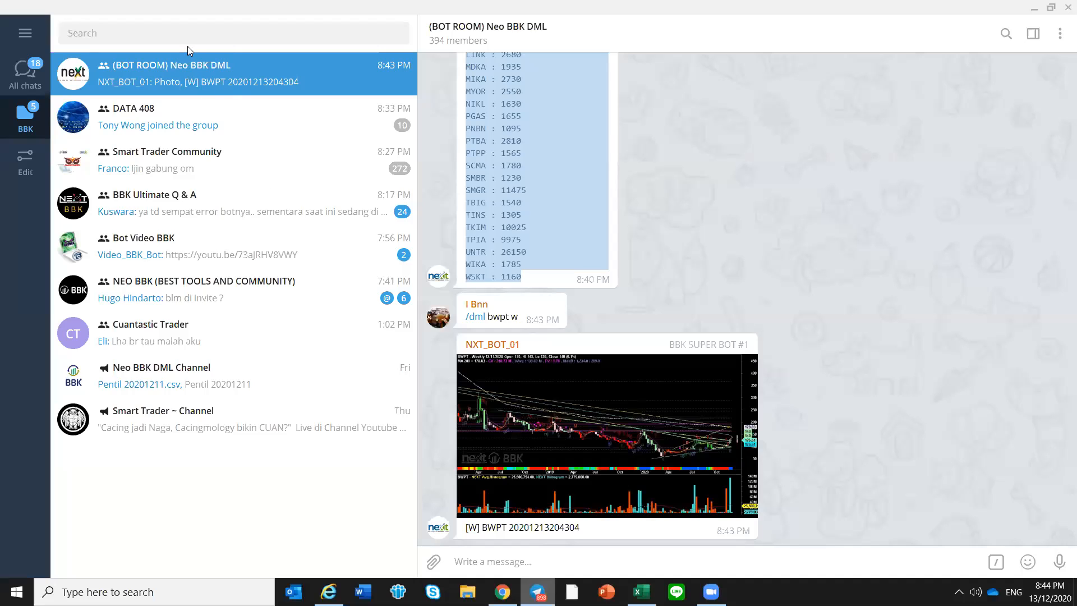
{"action": "left_click", "coordinate": [190, 35]}
{"action": "type", "text": "s"}
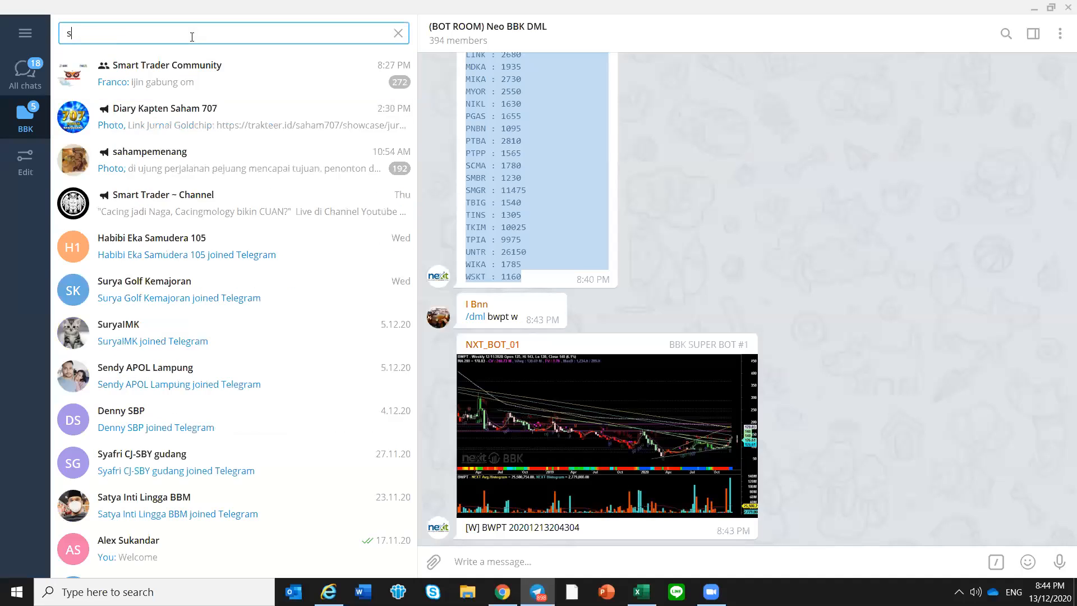
{"action": "type", "text": "how mgd"}
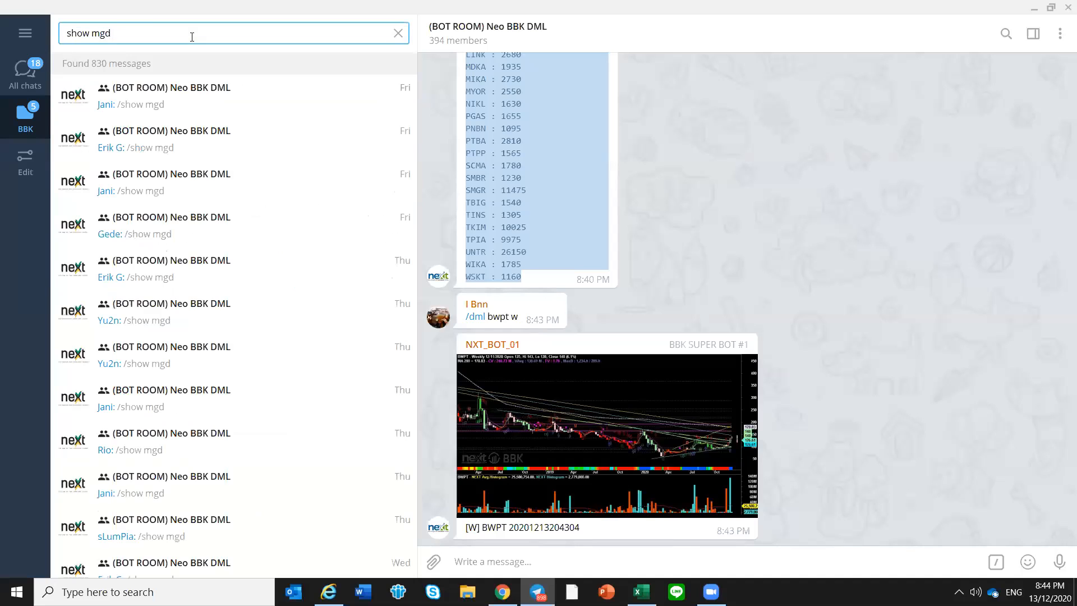
{"action": "left_click", "coordinate": [300, 108]}
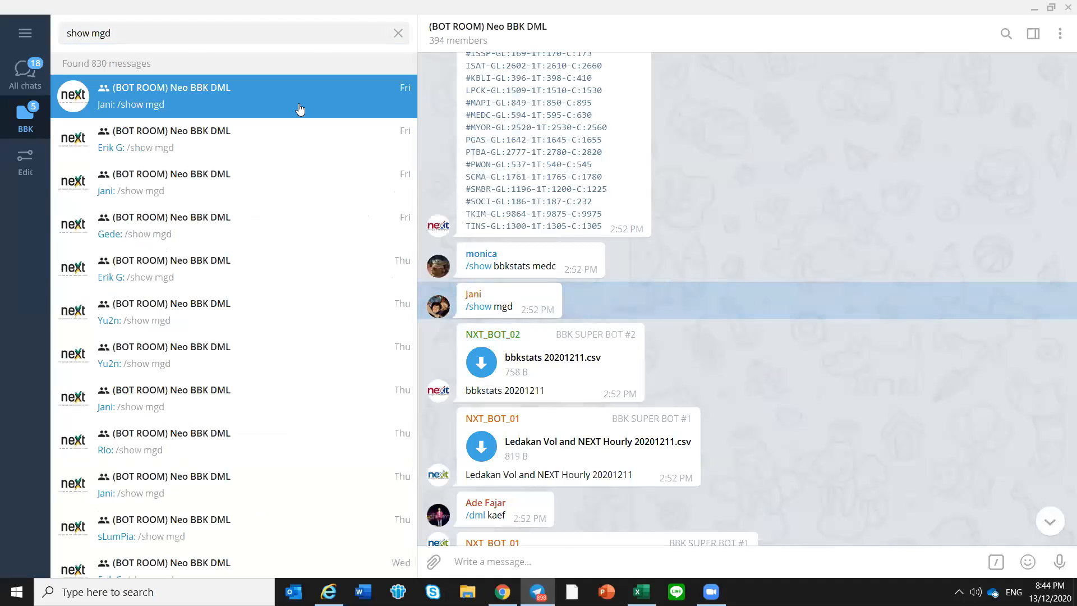
Open the 2:40 PM "/show mgd" match and download the Ledakan Vol and NEXT Hourly 20201211 and HAKAKI Hourly 20201211 CSV files
{"action": "left_click", "coordinate": [291, 146]}
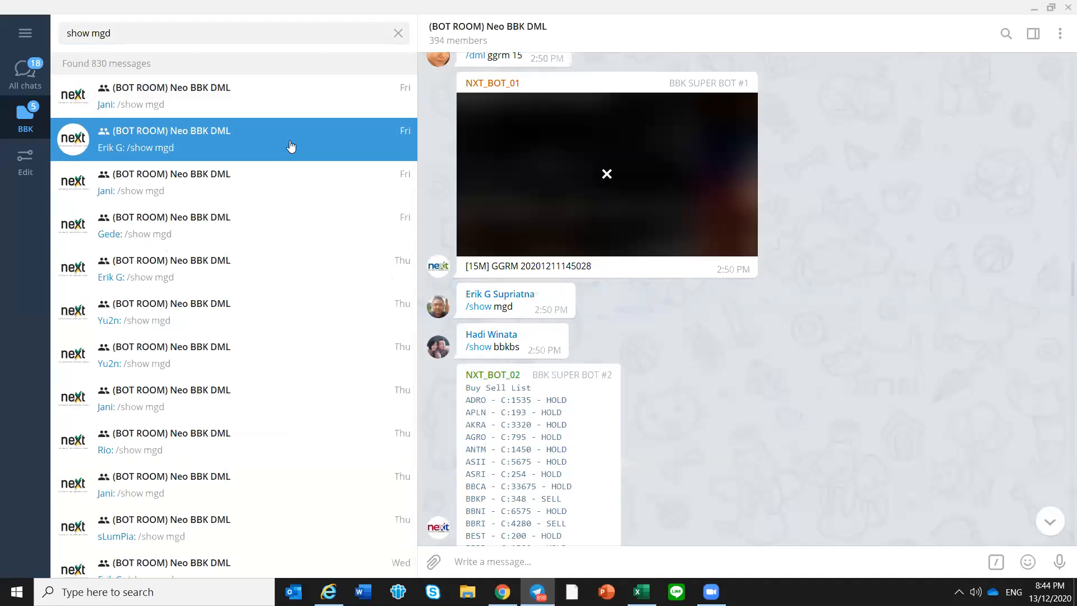
{"action": "left_click", "coordinate": [291, 183]}
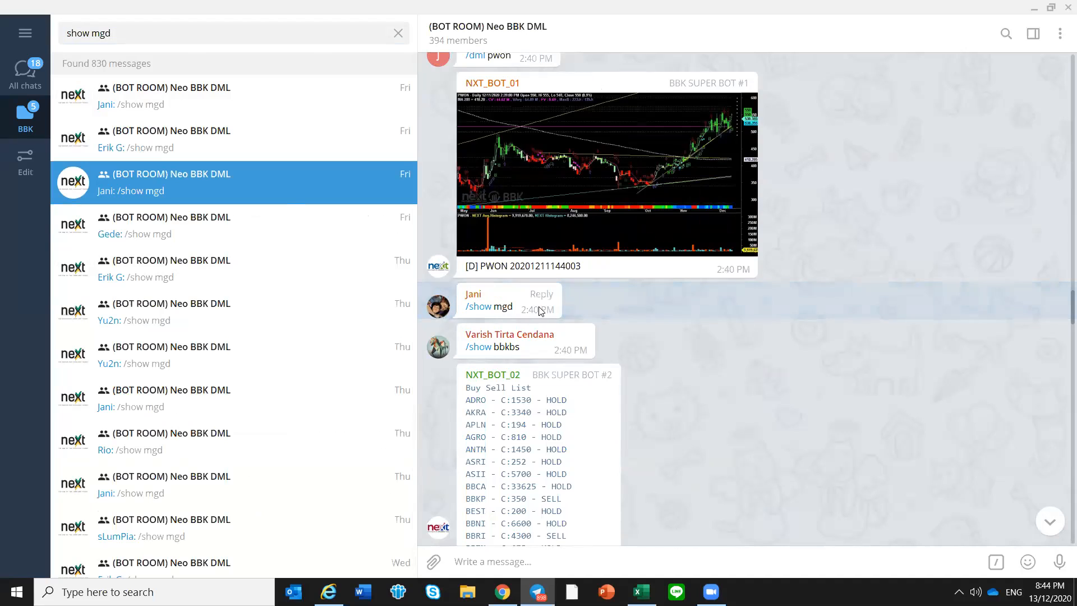
{"action": "scroll", "coordinate": [575, 318], "scroll_direction": "down", "scroll_amount": 12}
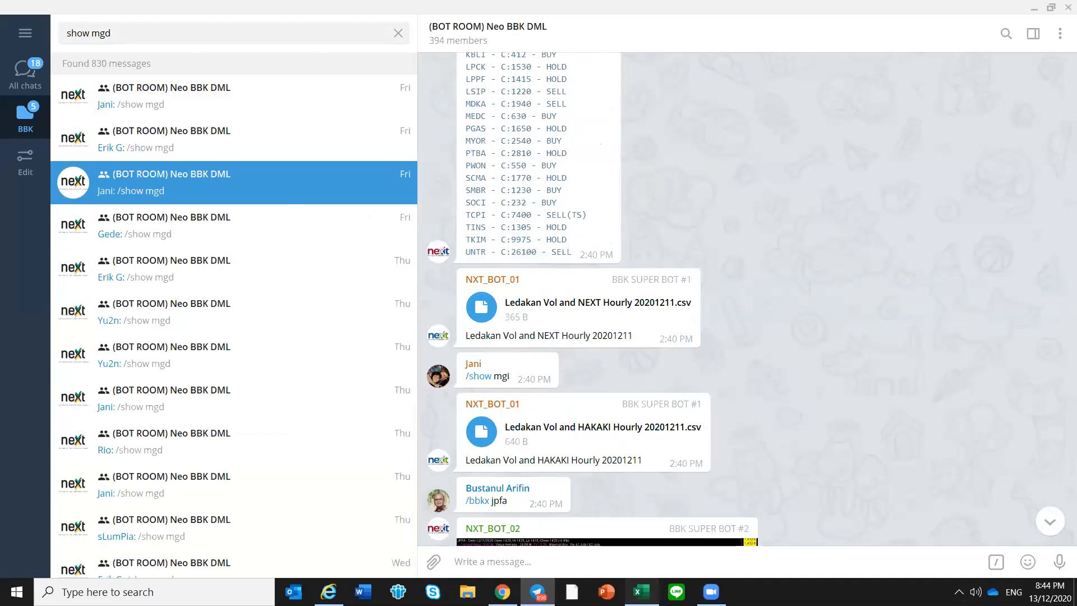
Switch to the BBK Journal in Excel and update MGD - NEXT on the Mode 1 sheet from Ledakan Vol and NEXT Hourly 20201211.csv
{"action": "left_click", "coordinate": [641, 591]}
{"action": "left_click", "coordinate": [81, 552]}
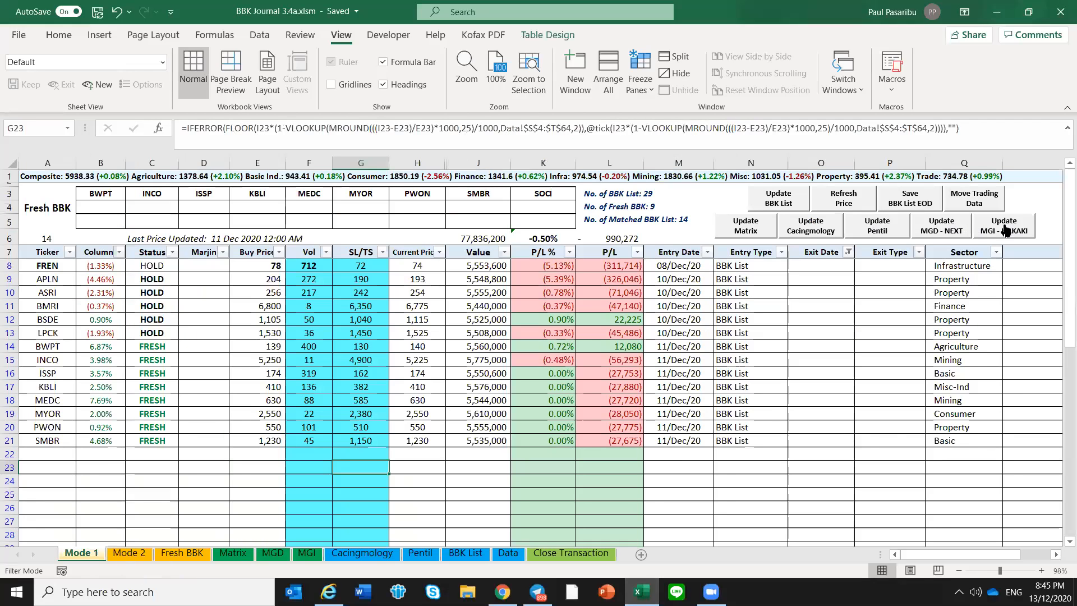
{"action": "left_click", "coordinate": [950, 232]}
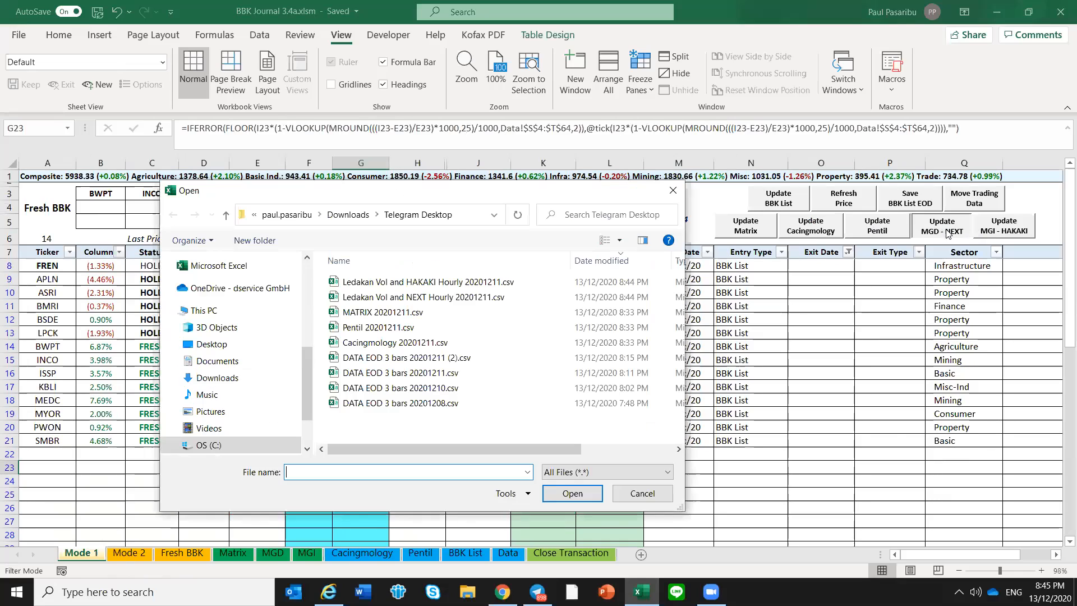
{"action": "left_click", "coordinate": [425, 300]}
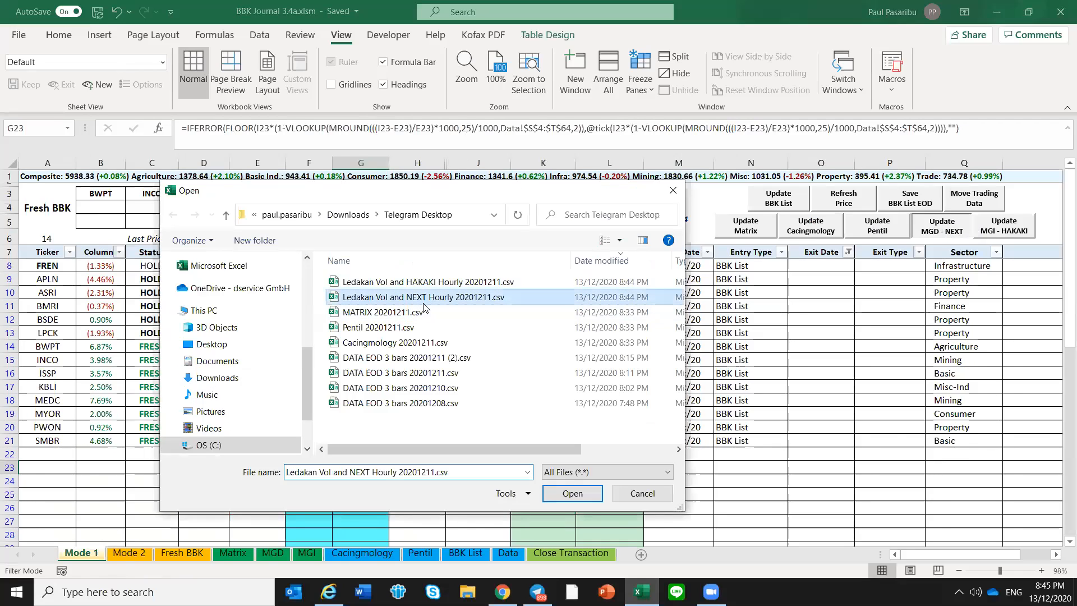
{"action": "double_click", "coordinate": [424, 300]}
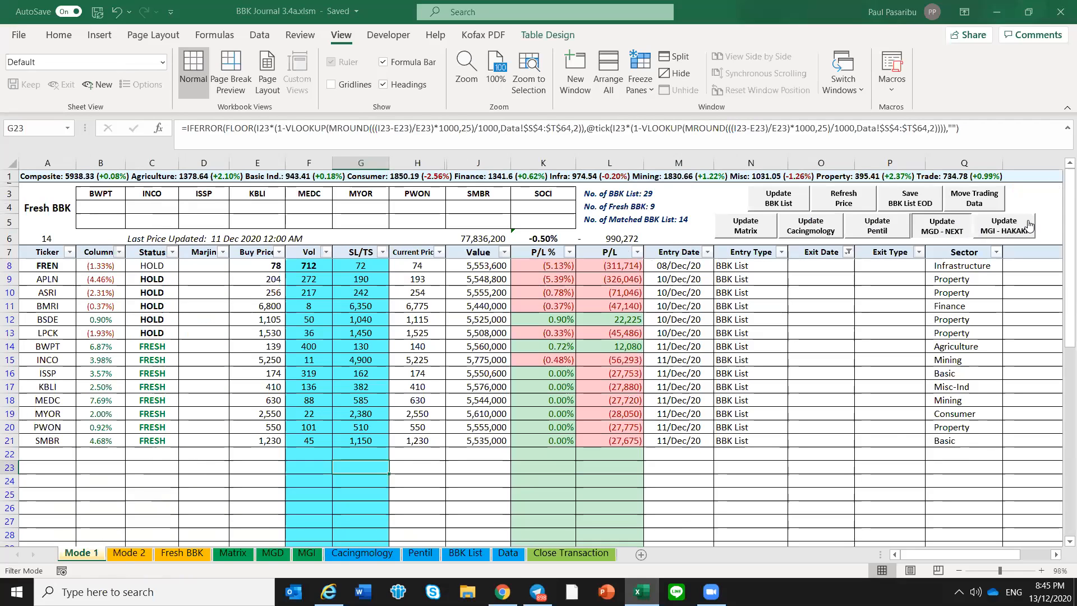
Update MGI - HAKAKI on the Mode 1 sheet from Ledakan Vol and HAKAKI Hourly 20201211.csv
{"action": "left_click", "coordinate": [1030, 225]}
{"action": "double_click", "coordinate": [406, 283]}
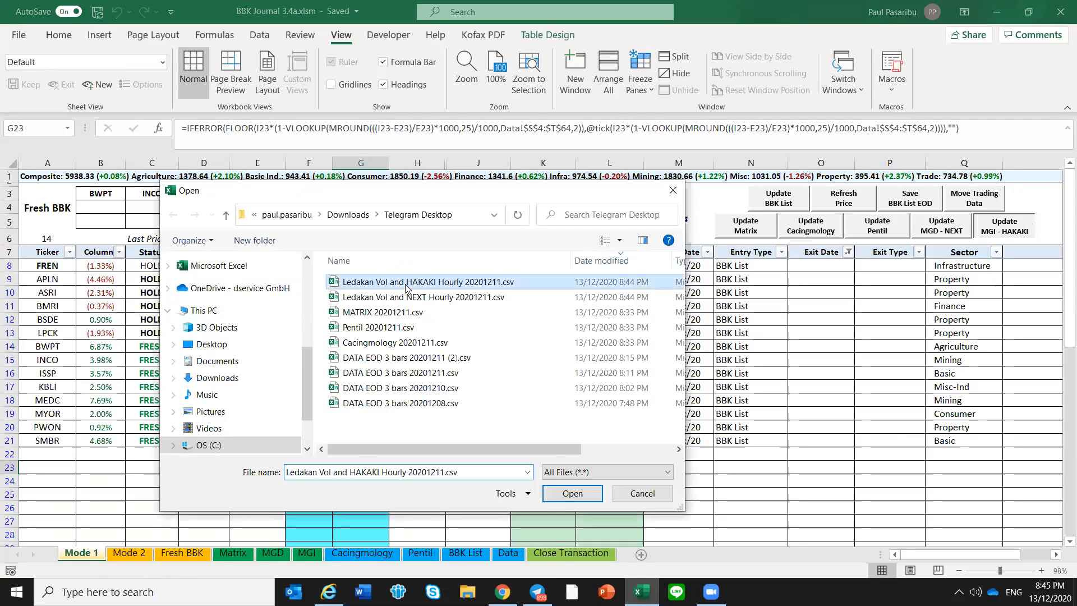
{"action": "left_click", "coordinate": [406, 283]}
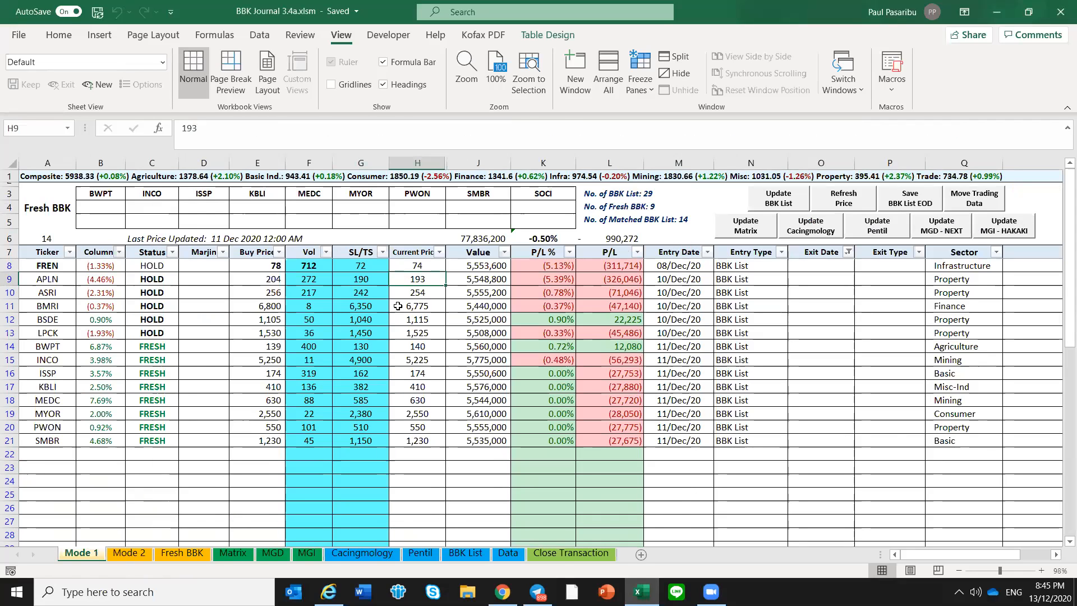
Inspect the MGI formula for BWPT and the MGD and MGI formulas for SOCI on the Fresh BBK sheet
{"action": "left_click", "coordinate": [187, 554]}
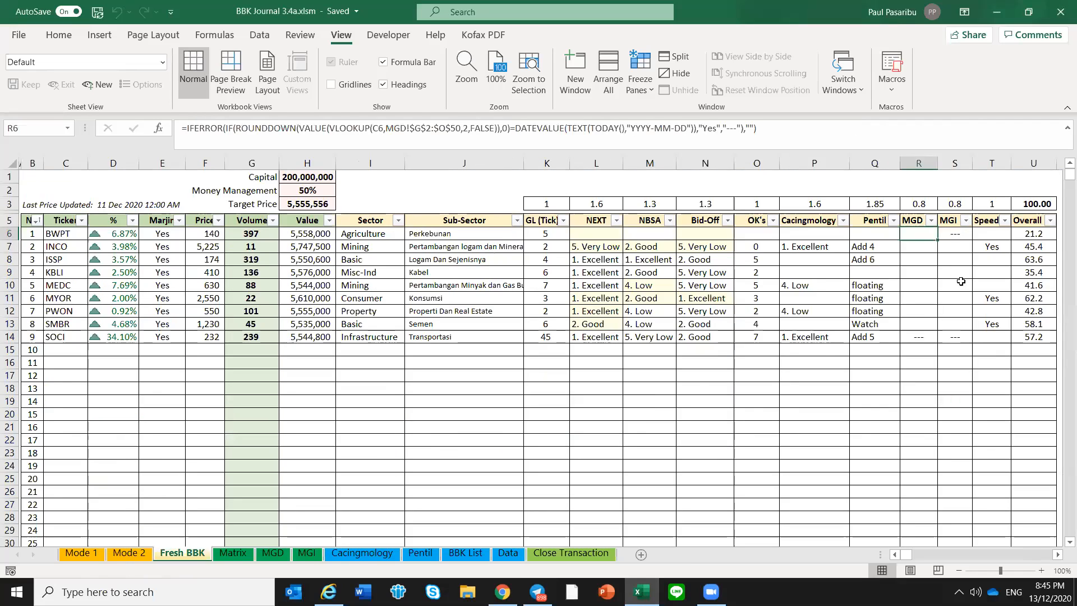
{"action": "left_click", "coordinate": [955, 234]}
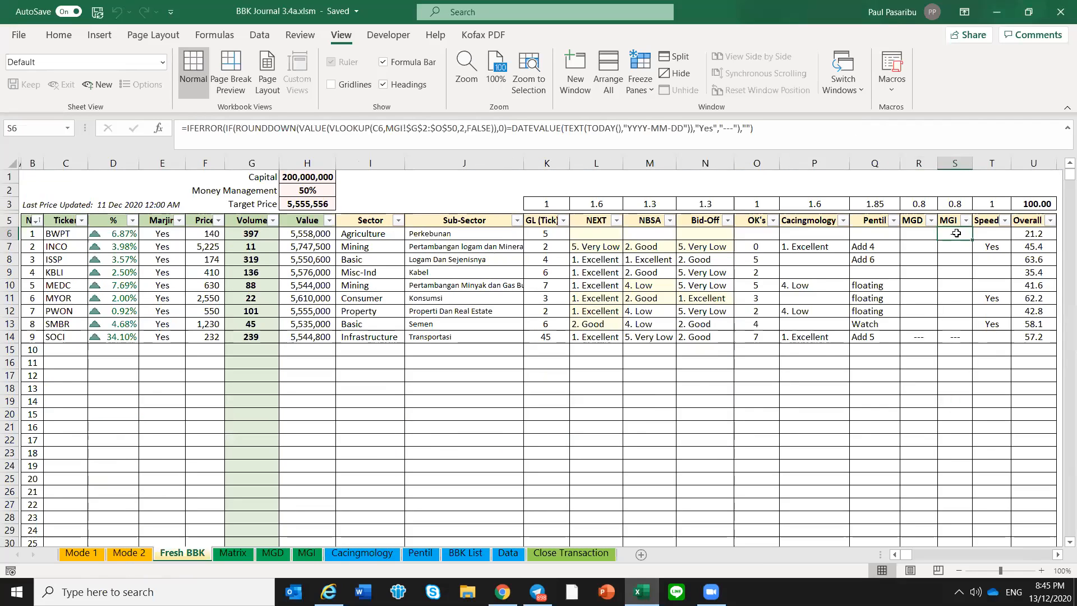
{"action": "left_click", "coordinate": [954, 338]}
{"action": "key", "text": "Left"}
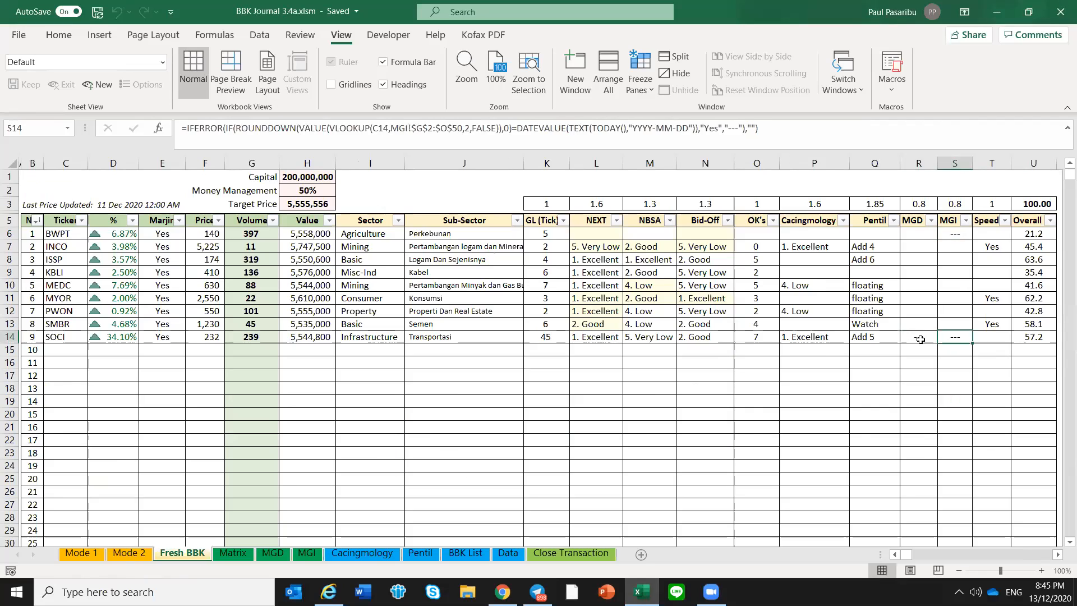
Trace BWPT's MGI entry on the Fresh BBK sheet to its ticker row on the MGI sheet
{"action": "left_click", "coordinate": [964, 233]}
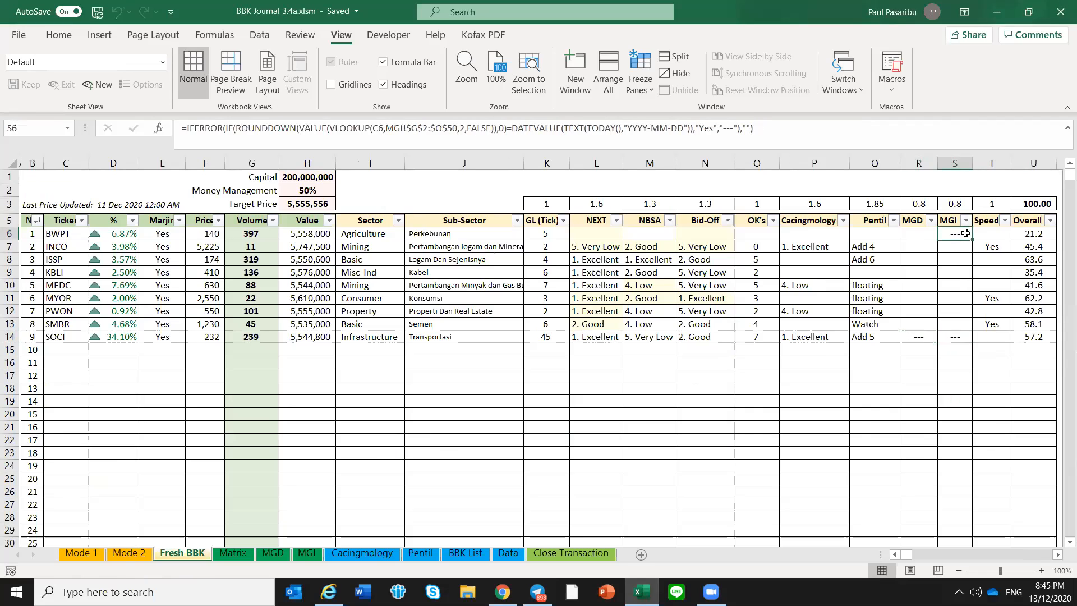
{"action": "left_click", "coordinate": [306, 554]}
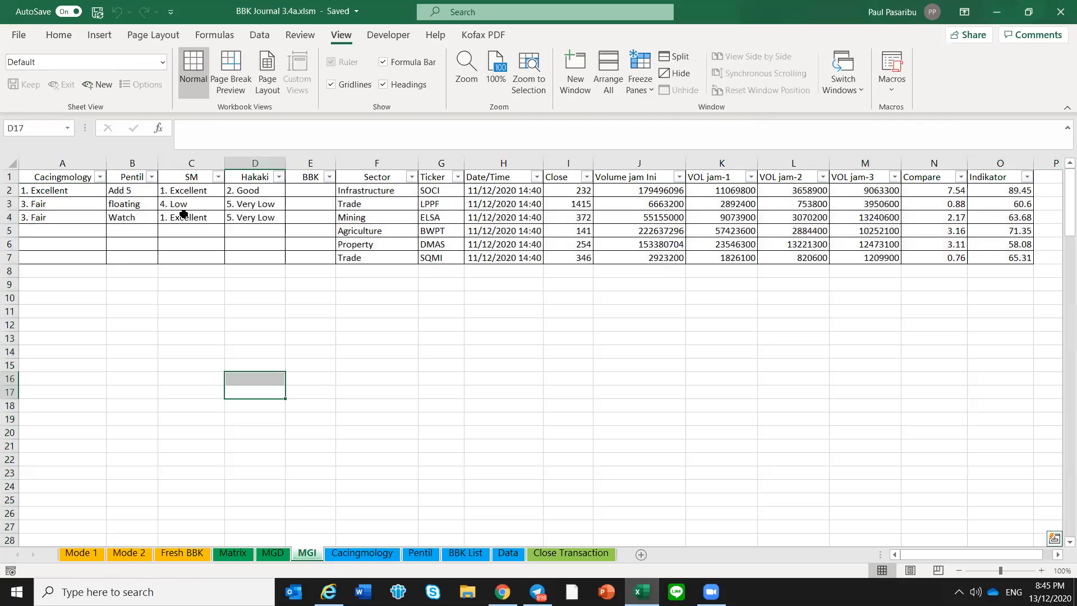
{"action": "left_click", "coordinate": [442, 232]}
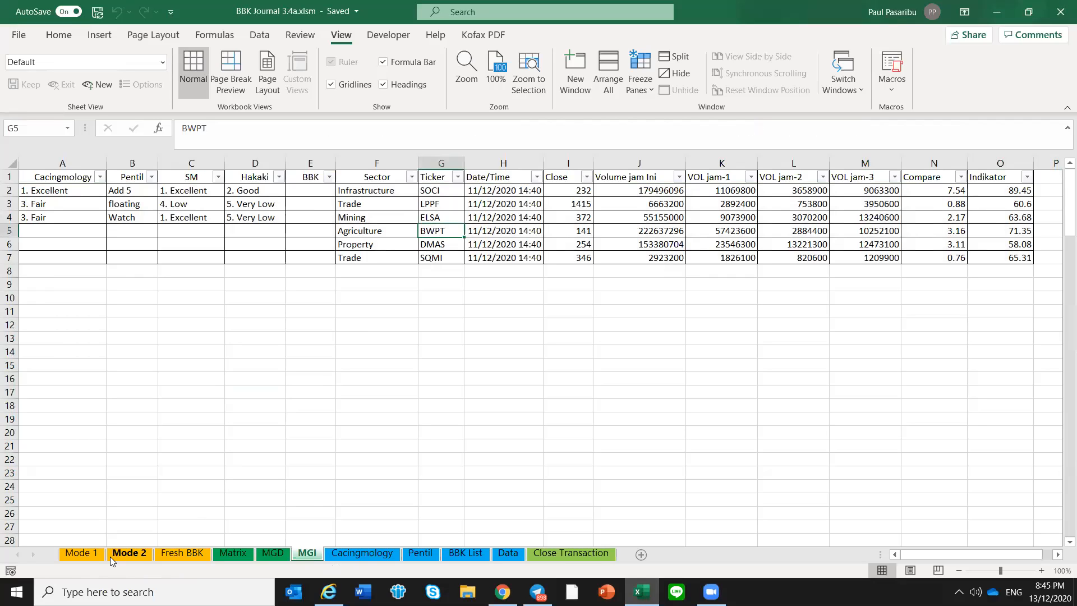
Trace SOCI's MGD and MGI entries on the Fresh BBK sheet to its rows on the MGD and MGI sheets
{"action": "left_click", "coordinate": [190, 554]}
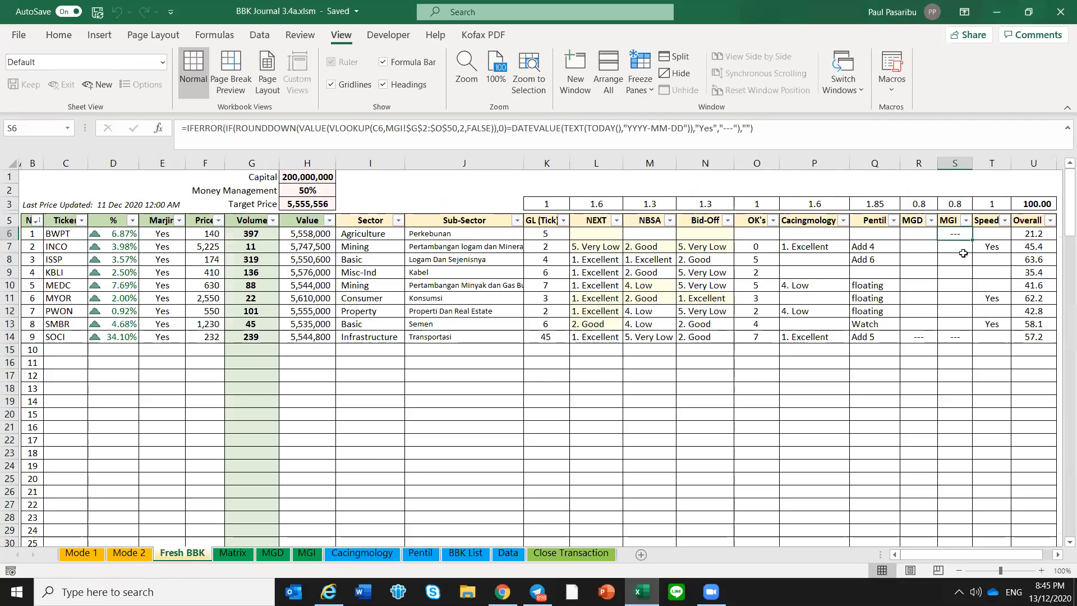
{"action": "mouse_move", "coordinate": [920, 340]}
{"action": "left_mouse_down"}
{"action": "mouse_move", "coordinate": [960, 332]}
{"action": "mouse_move", "coordinate": [941, 343]}
{"action": "left_mouse_up"}
{"action": "left_click", "coordinate": [953, 339]}
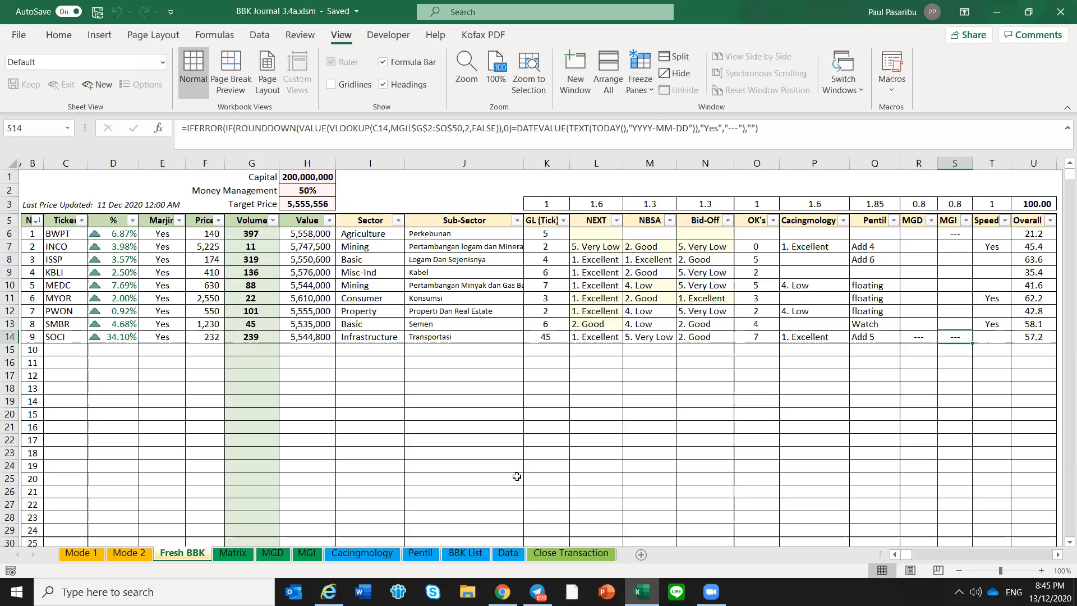
{"action": "left_click", "coordinate": [280, 554]}
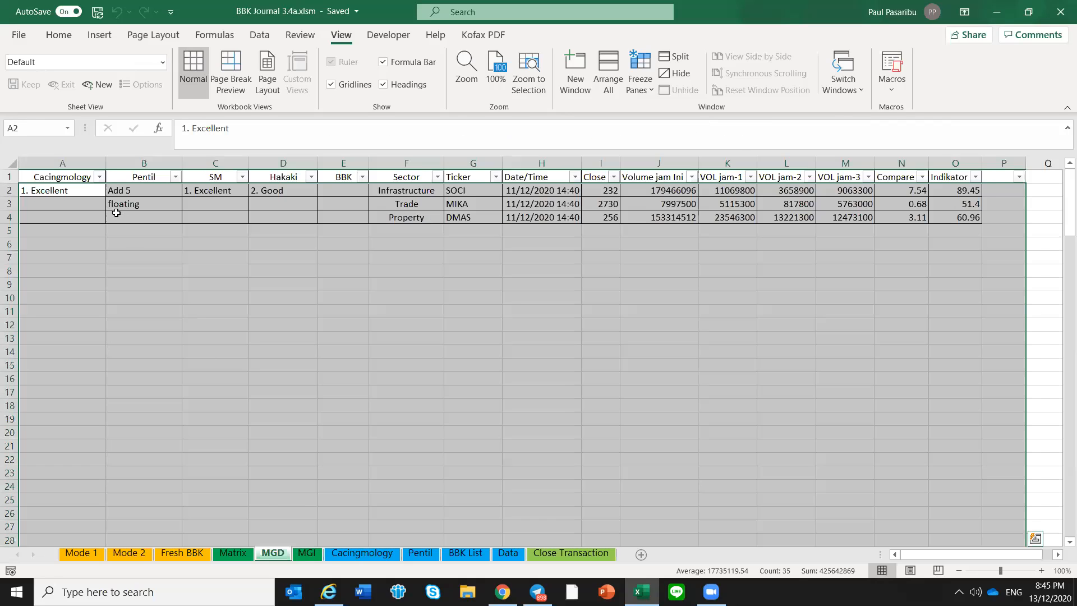
{"action": "left_click", "coordinate": [116, 217]}
{"action": "left_click", "coordinate": [480, 189]}
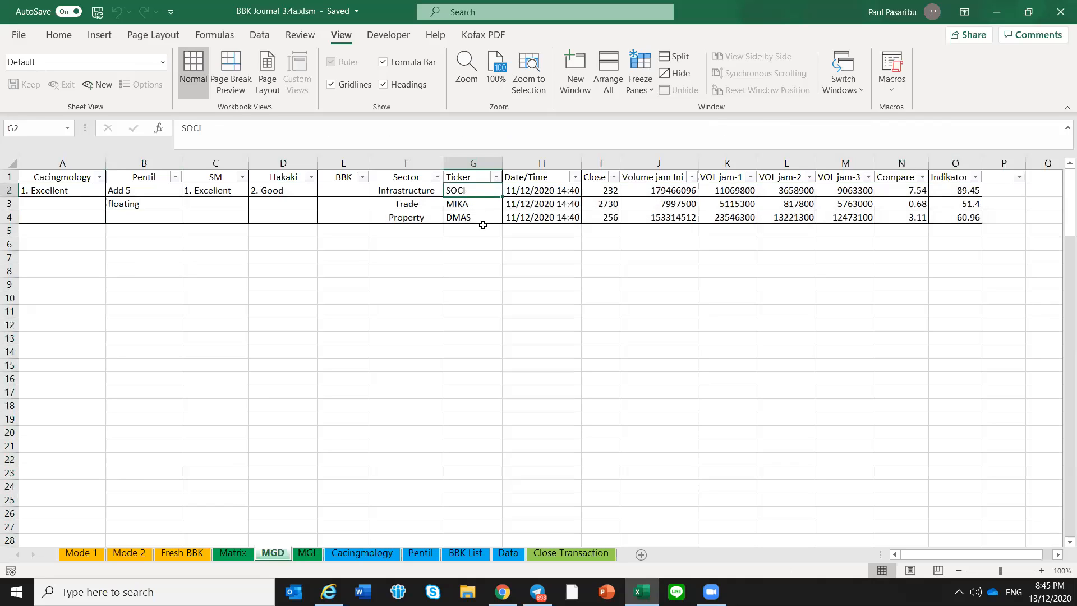
{"action": "left_click", "coordinate": [307, 554]}
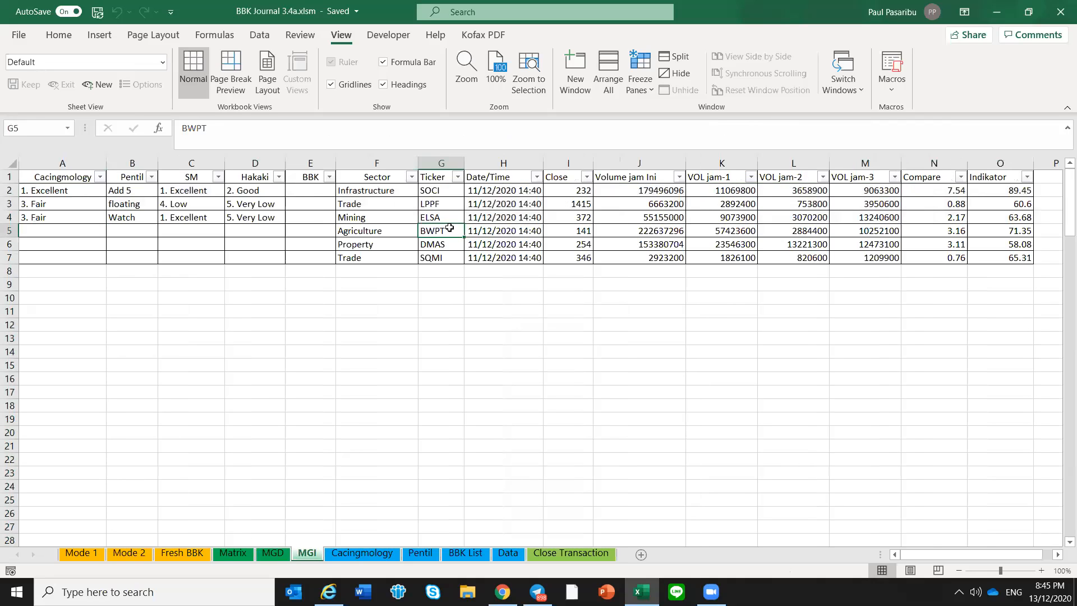
{"action": "left_click", "coordinate": [438, 190]}
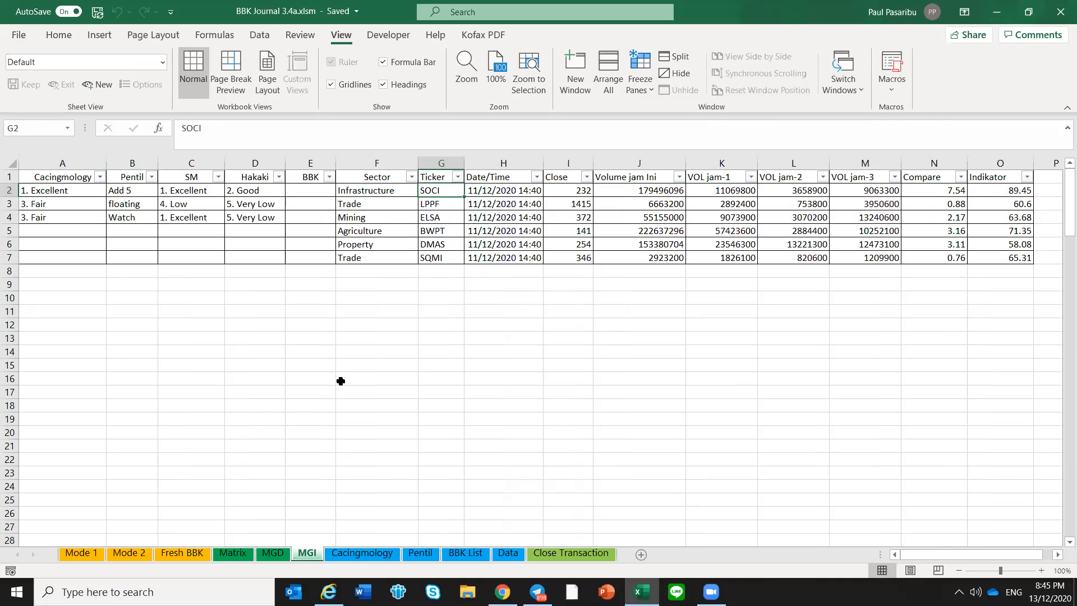
Return to the Fresh BBK sheet and review the Overall scores from BWPT to SOCI, focusing on MYOR and ISSP
{"action": "left_click", "coordinate": [182, 554]}
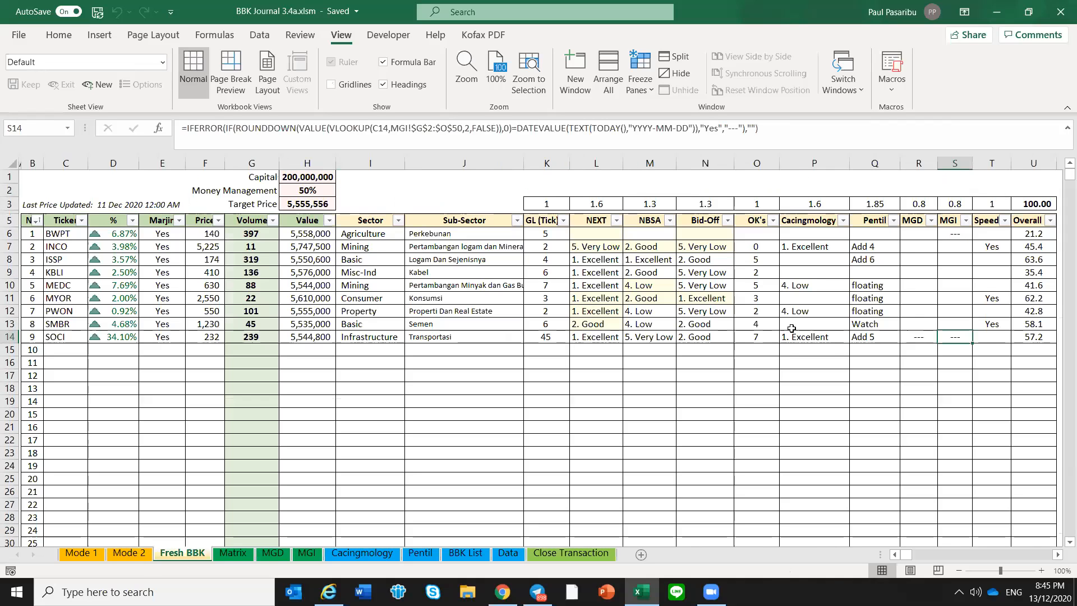
{"action": "left_click", "coordinate": [813, 362]}
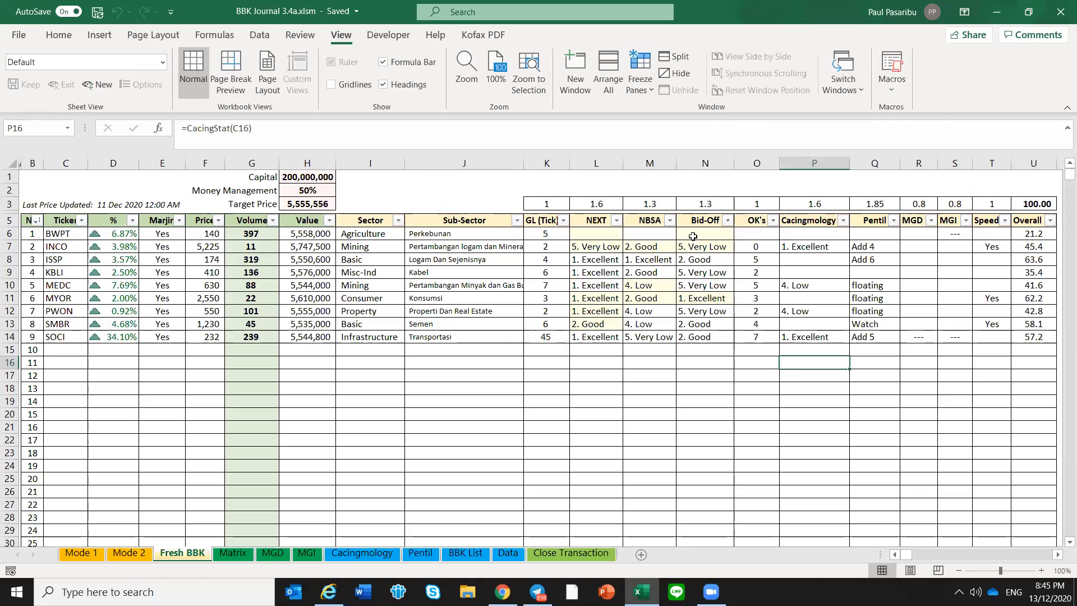
{"action": "left_click_drag", "start_coordinate": [1030, 233], "coordinate": [1034, 339]}
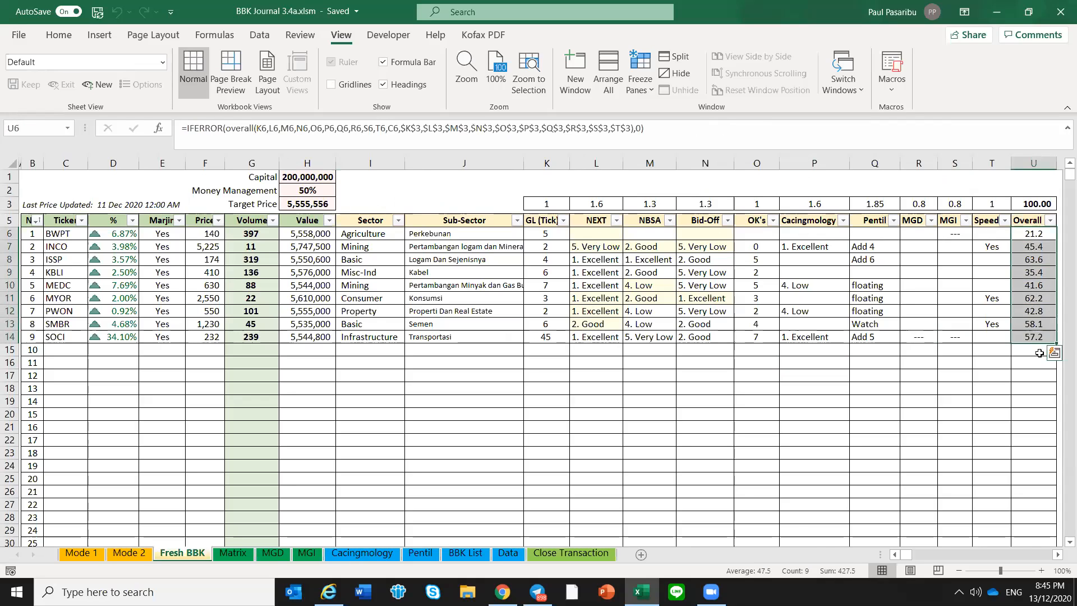
{"action": "left_click", "coordinate": [1035, 349]}
{"action": "left_click", "coordinate": [1043, 301]}
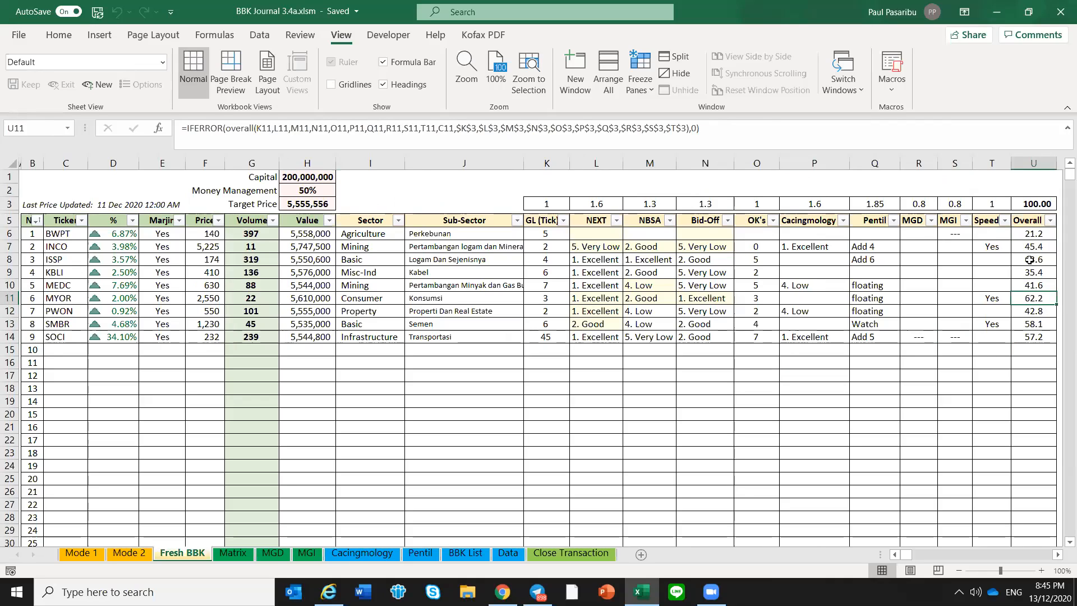
{"action": "left_click", "coordinate": [1030, 260]}
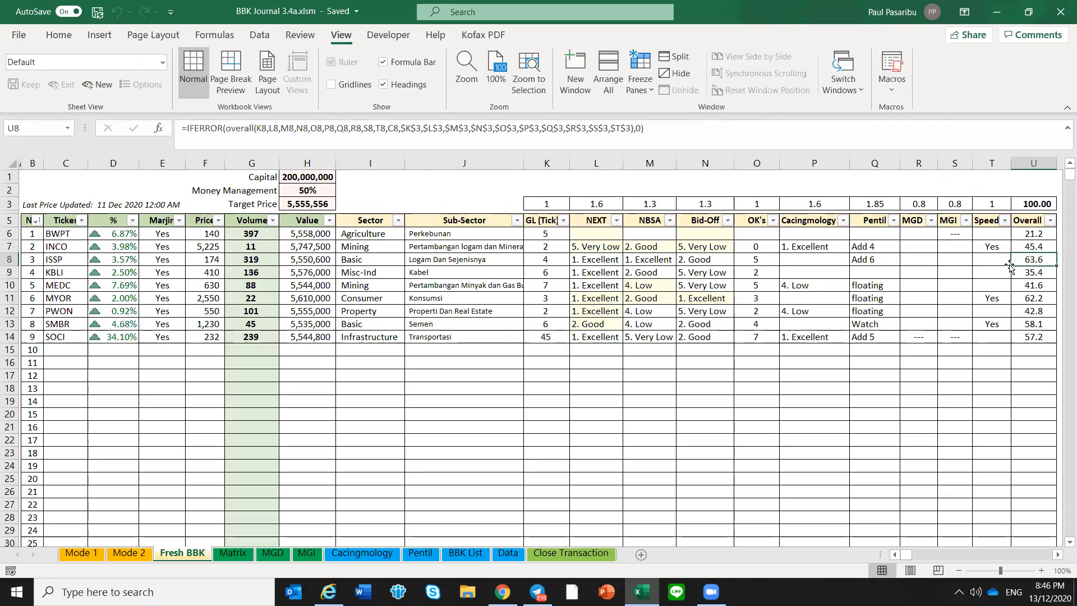
Examine the column weights in row 3 and the total weight formula behind the Overall scores
{"action": "left_click", "coordinate": [990, 265]}
{"action": "left_click_drag", "start_coordinate": [983, 202], "coordinate": [559, 205]}
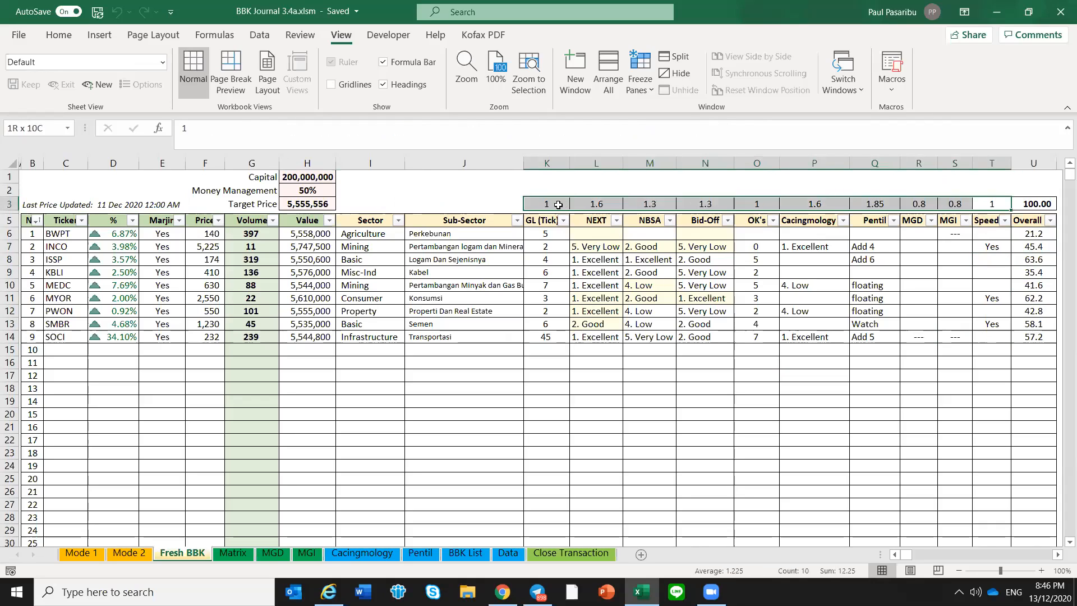
{"action": "left_click", "coordinate": [559, 271]}
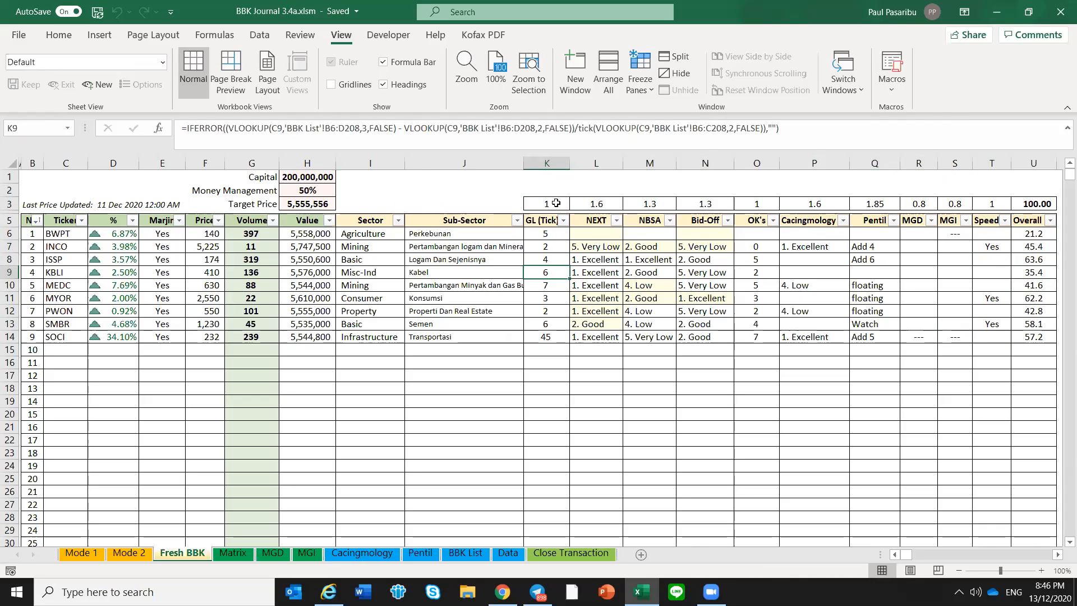
{"action": "left_click", "coordinate": [1032, 204]}
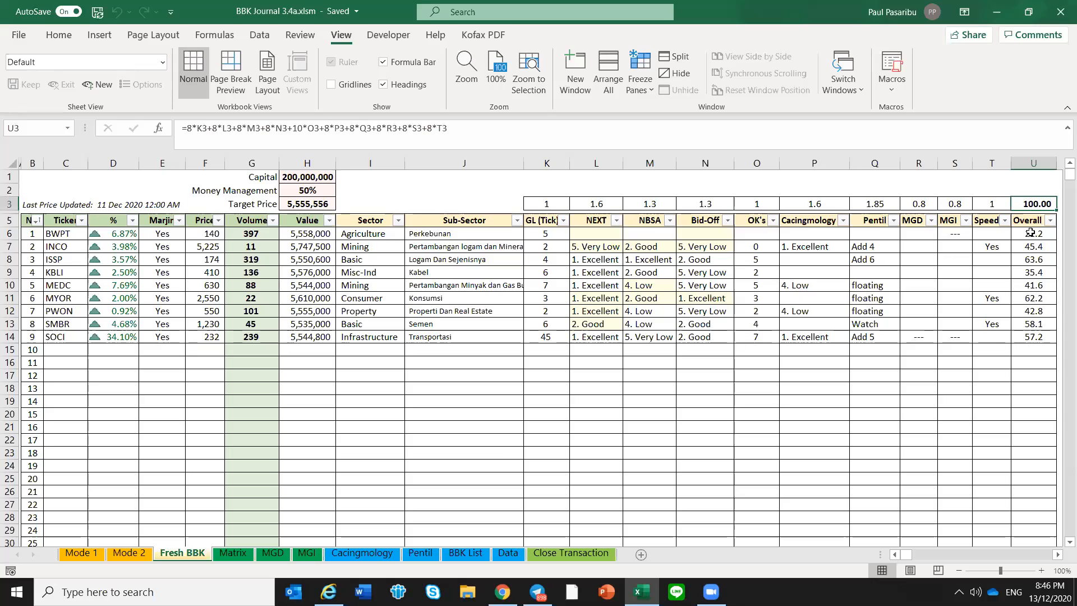
{"action": "left_click_drag", "start_coordinate": [1032, 232], "coordinate": [1035, 337]}
{"action": "left_click", "coordinate": [1019, 328]}
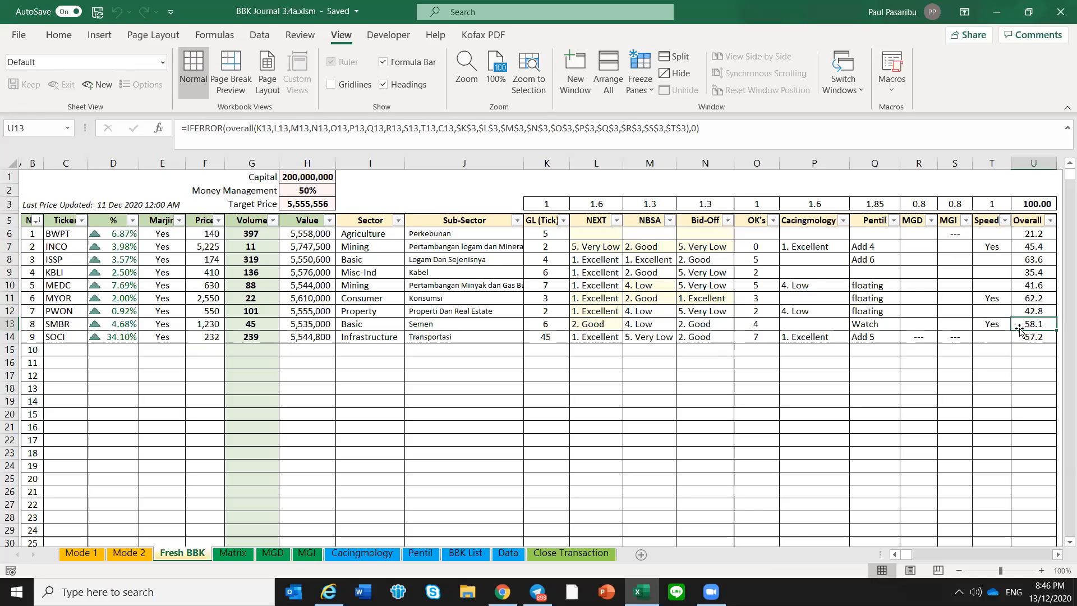
{"action": "left_click", "coordinate": [1031, 202]}
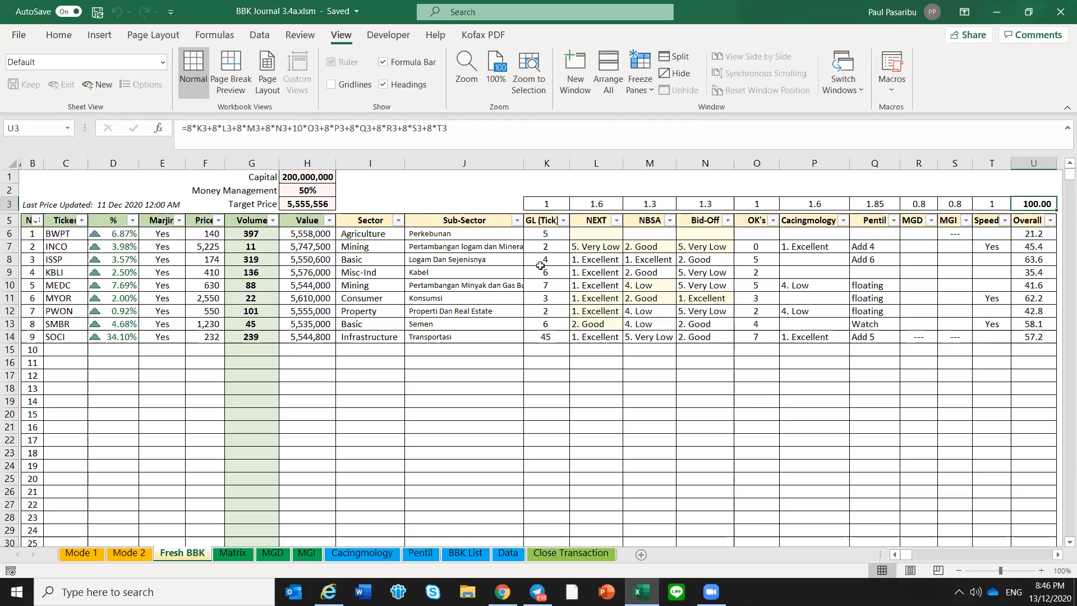
Set the GL (Tick) weight in cell K3 to 0
{"action": "left_click", "coordinate": [545, 204]}
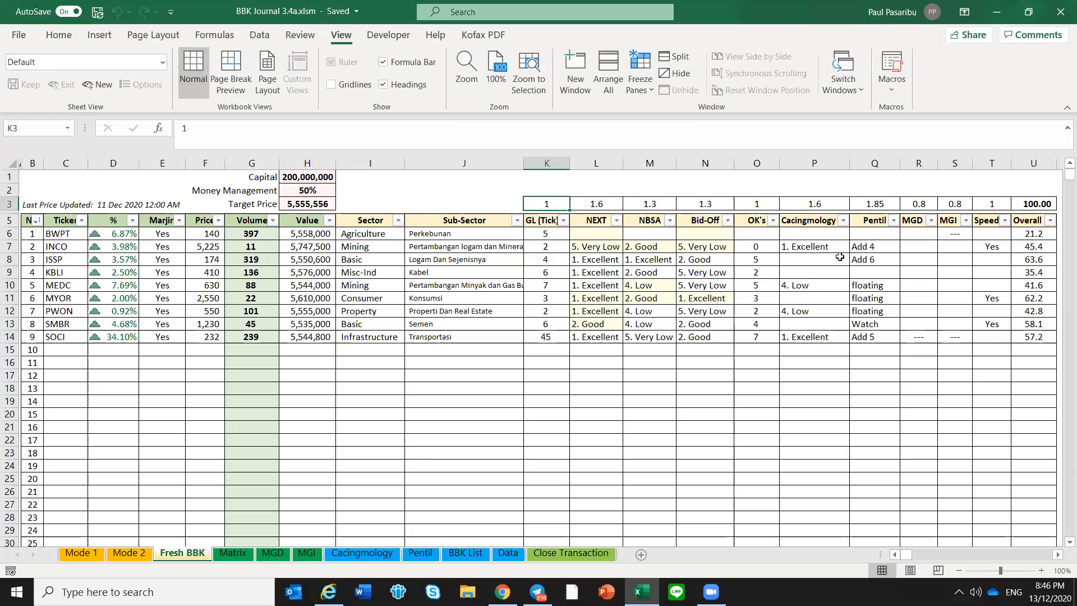
{"action": "type", "text": "0"}
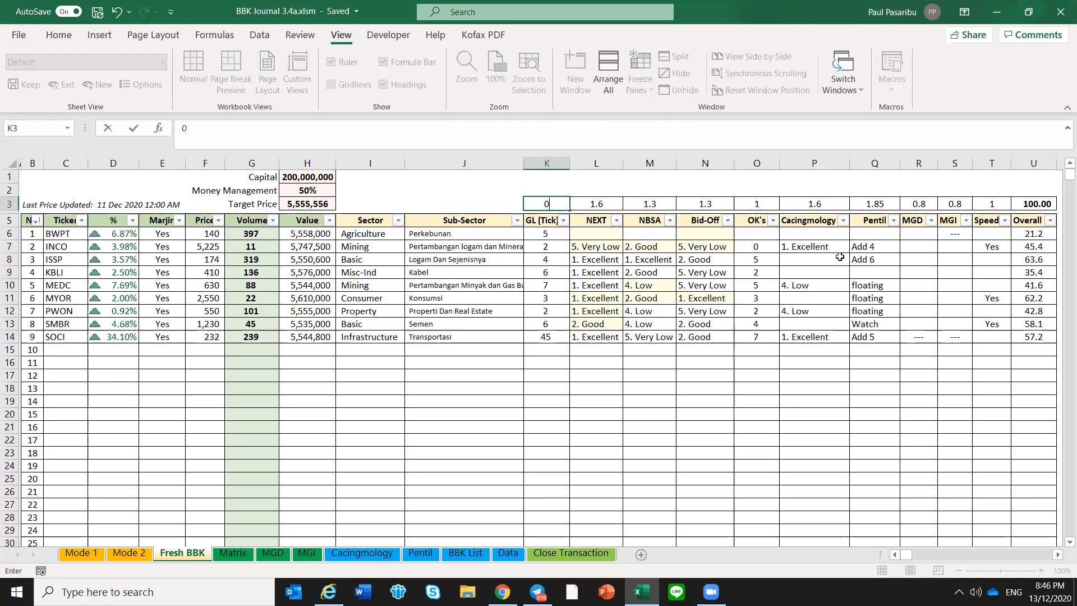
{"action": "key", "text": "Return"}
{"action": "key", "text": "Up"}
Set the Pentil weight in cell Q3 to 2
{"action": "key", "text": "Right"}
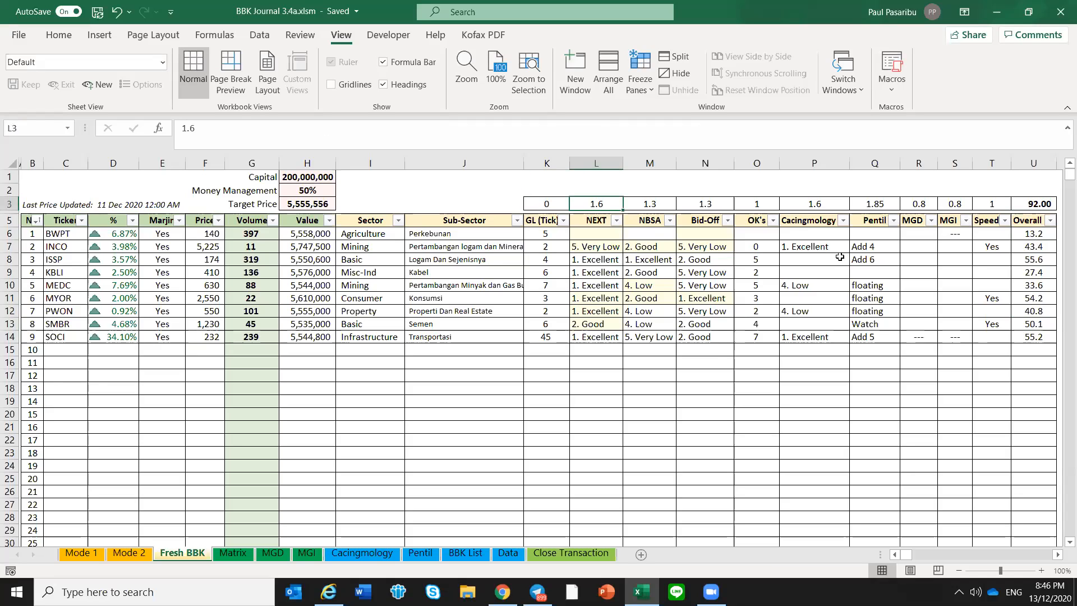
{"action": "key", "text": "Right"}
{"action": "key", "text": "Right"}
{"action": "key", "text": "Right"}
{"action": "key", "text": "Right"}
{"action": "key", "text": "Right"}
{"action": "type", "text": "2"}
{"action": "key", "text": "Return"}
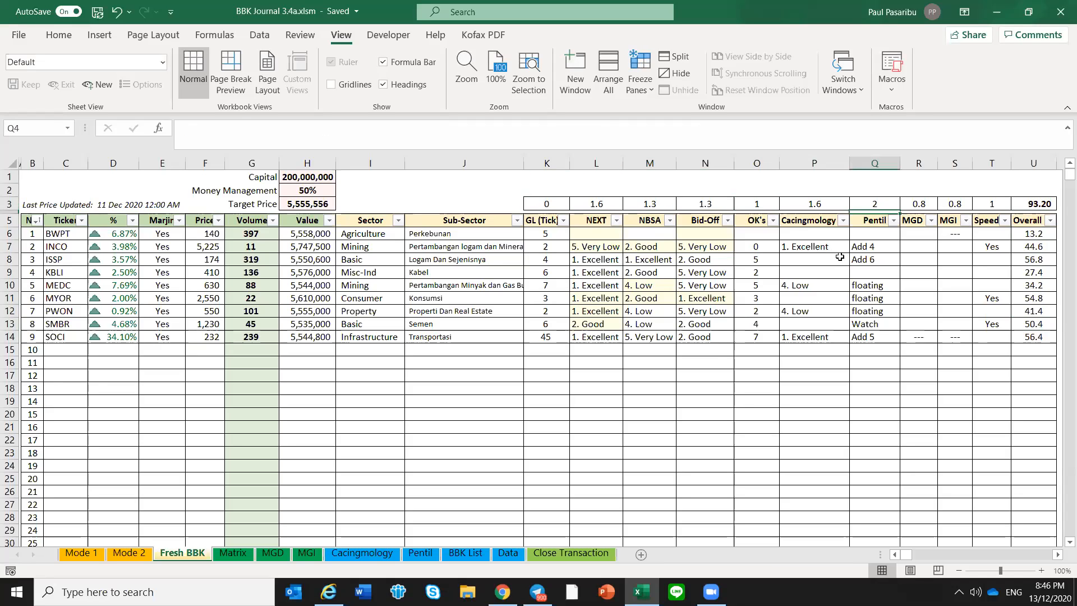
Try Pentil weights of 2.5, 2 and 2.8 in cell Q3
{"action": "key", "text": "Up"}
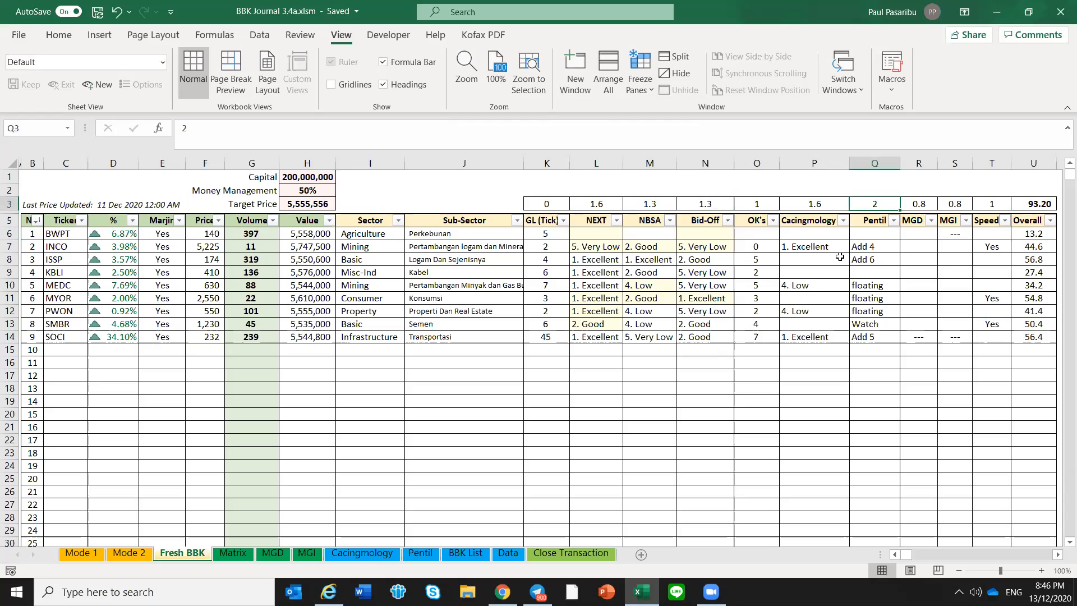
{"action": "type", "text": "2.5"}
{"action": "key", "text": "Return"}
{"action": "key", "text": "Up"}
{"action": "type", "text": "2"}
{"action": "key", "text": "Return"}
{"action": "key", "text": "Up"}
{"action": "type", "text": "2.8"}
{"action": "key", "text": "Return"}
{"action": "key", "text": "Up"}
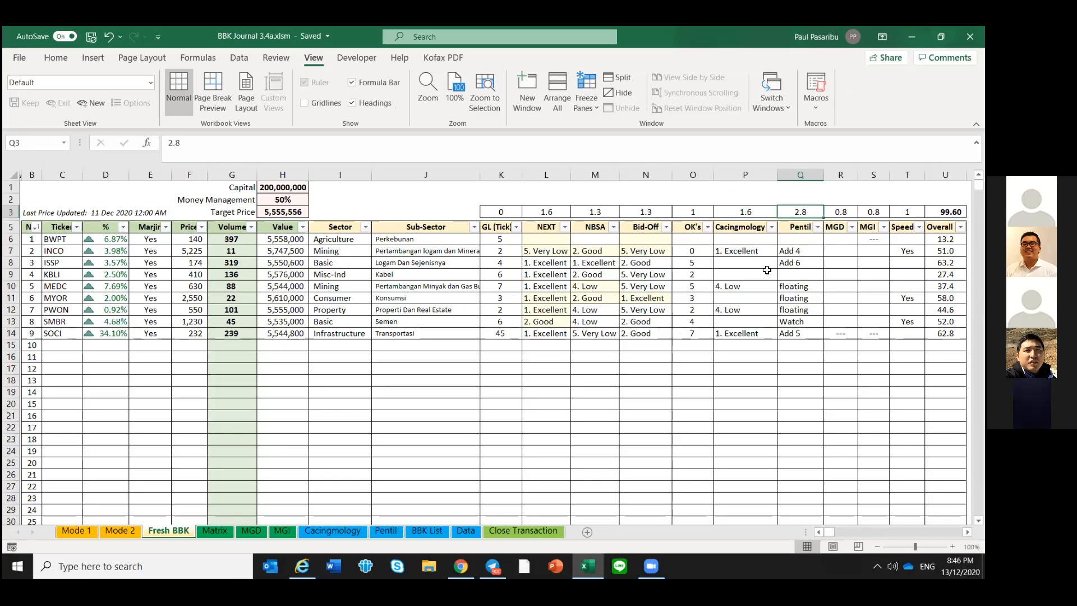
Try a Pentil weight of 2.75 in cell Q3
{"action": "left_click", "coordinate": [772, 268]}
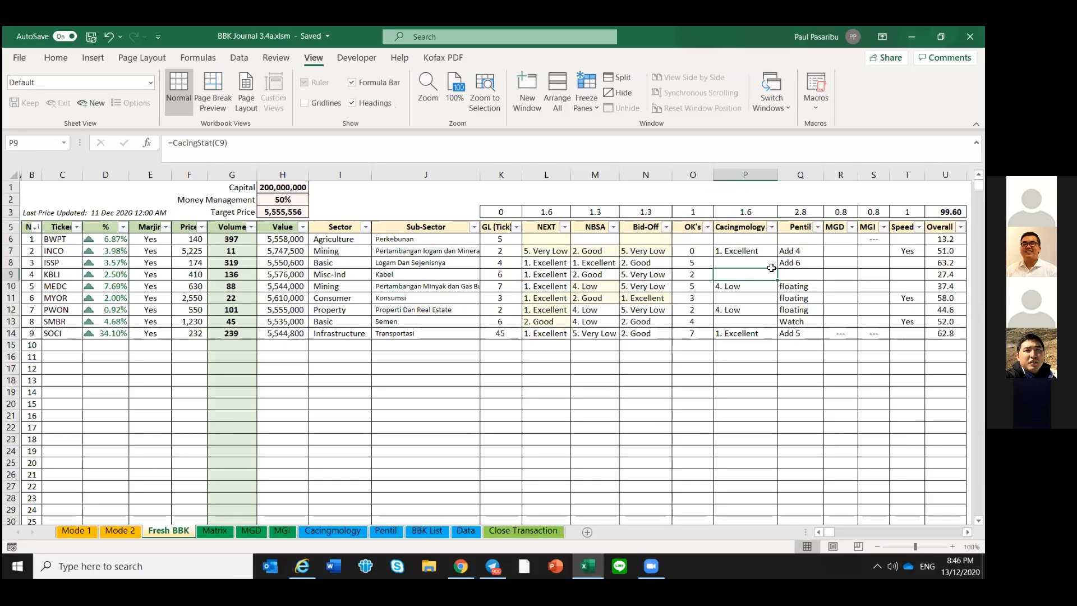
{"action": "left_click", "coordinate": [816, 213]}
{"action": "type", "text": "2.75"}
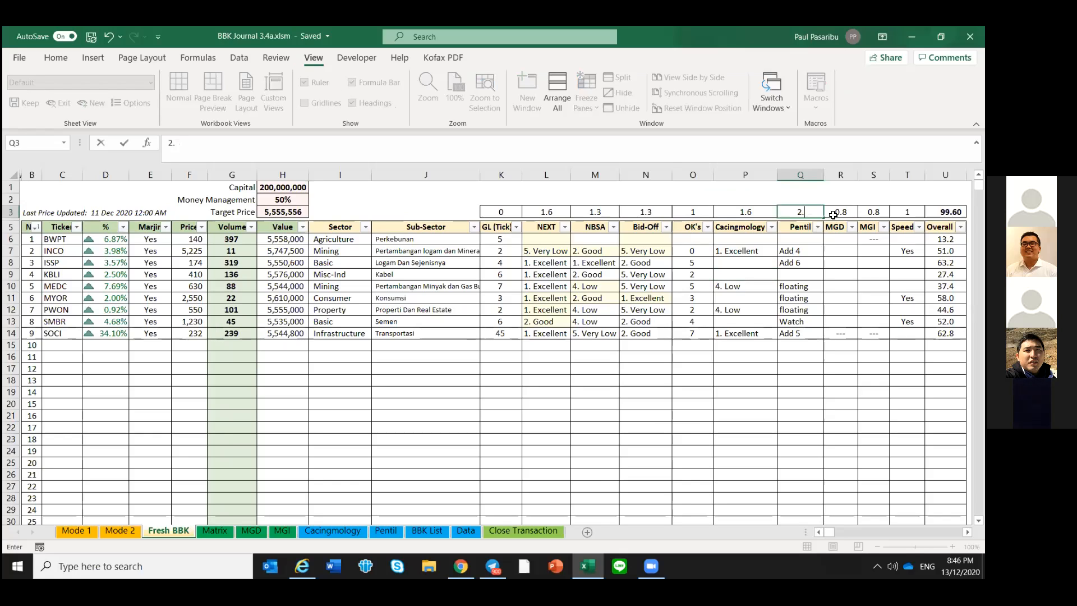
{"action": "key", "text": "Return"}
{"action": "key", "text": "Up"}
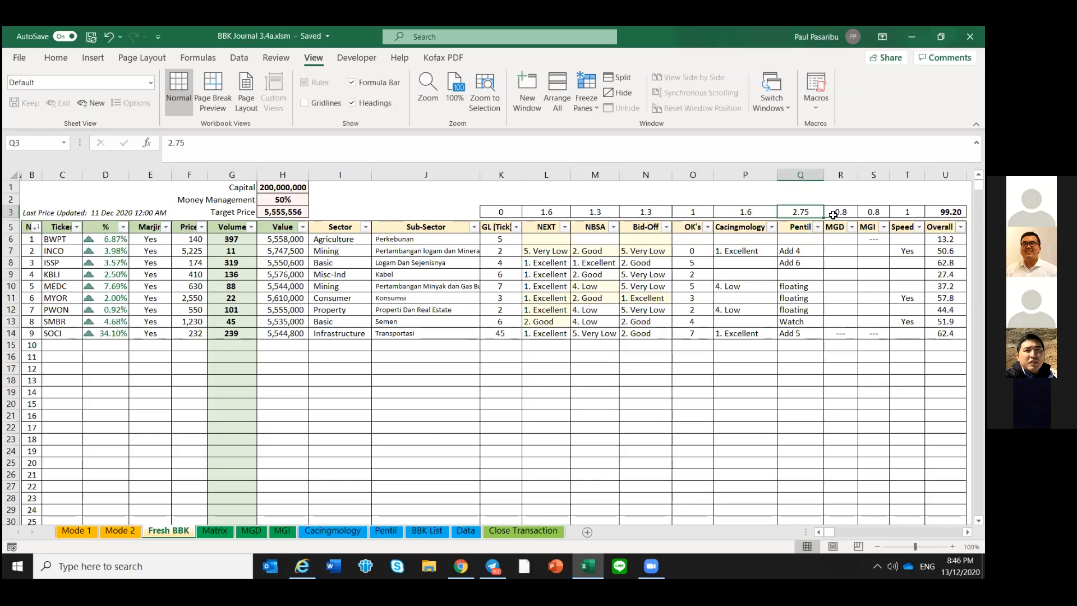
Set the Pentil weight in cell Q3 to 2.86
{"action": "type", "text": "2.8"}
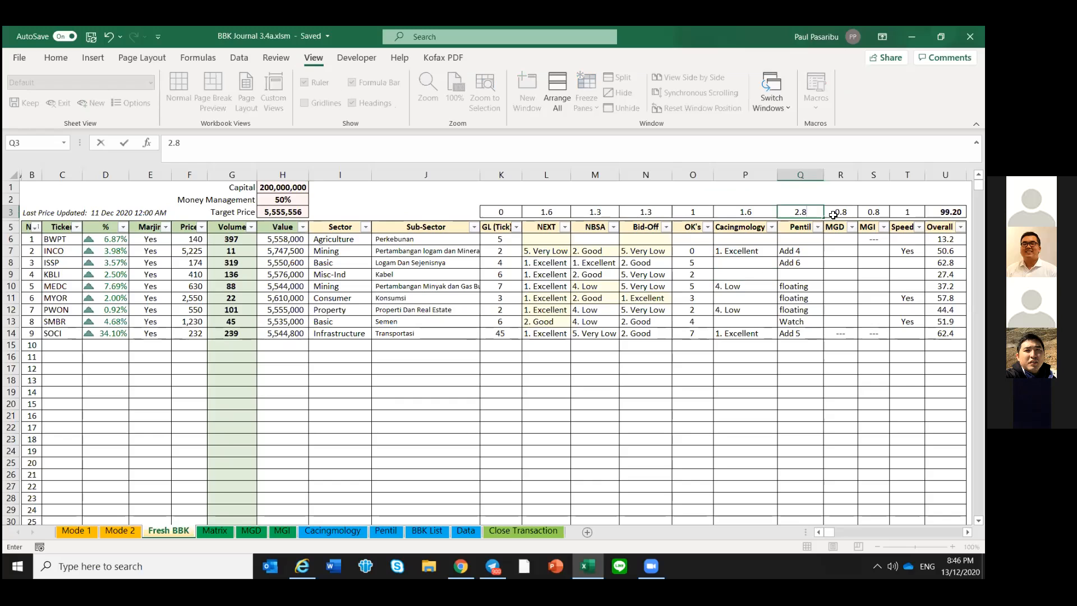
{"action": "type", "text": "6"}
{"action": "key", "text": "Return"}
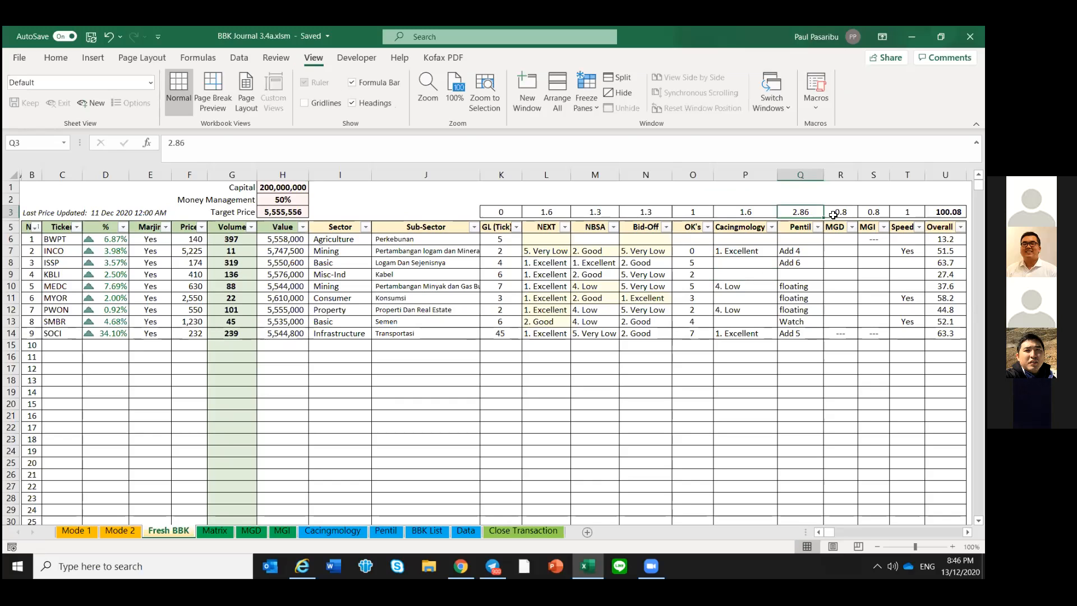
{"action": "left_click", "coordinate": [850, 262]}
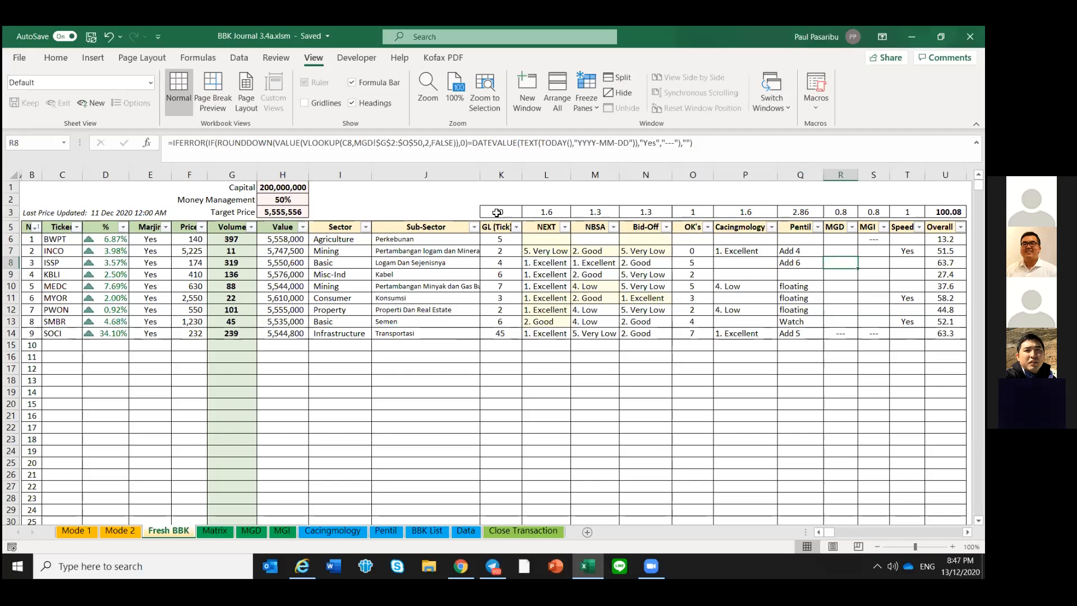
Review the column weights in K3:T3, including the Speed weight and the Speed entries below it
{"action": "left_click_drag", "start_coordinate": [540, 205], "coordinate": [869, 210]}
{"action": "left_click_drag", "start_coordinate": [796, 218], "coordinate": [908, 212]}
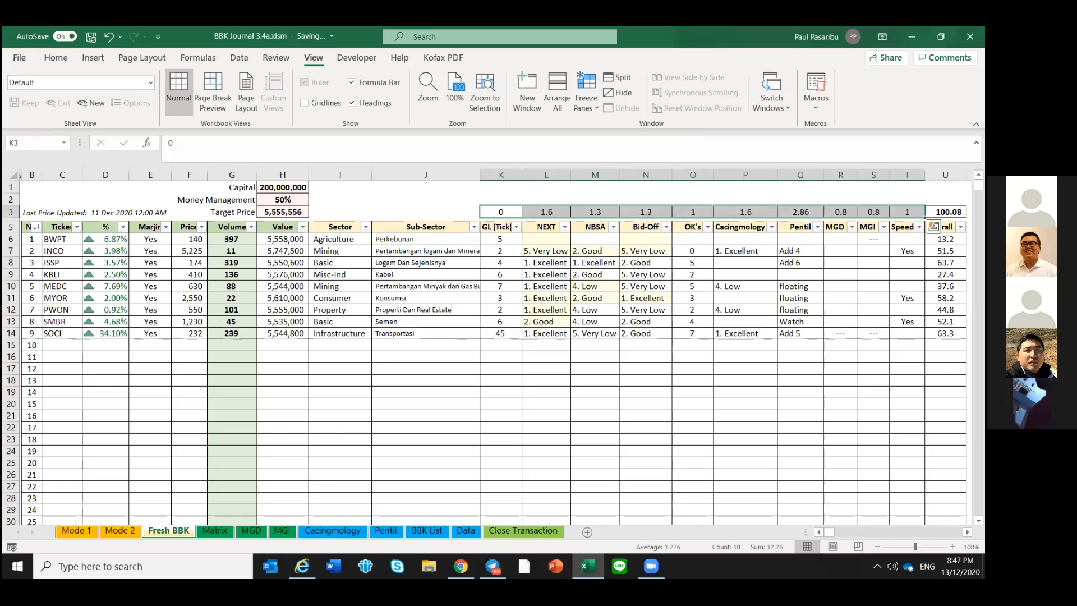
{"action": "left_click", "coordinate": [907, 251]}
{"action": "left_click", "coordinate": [907, 212]}
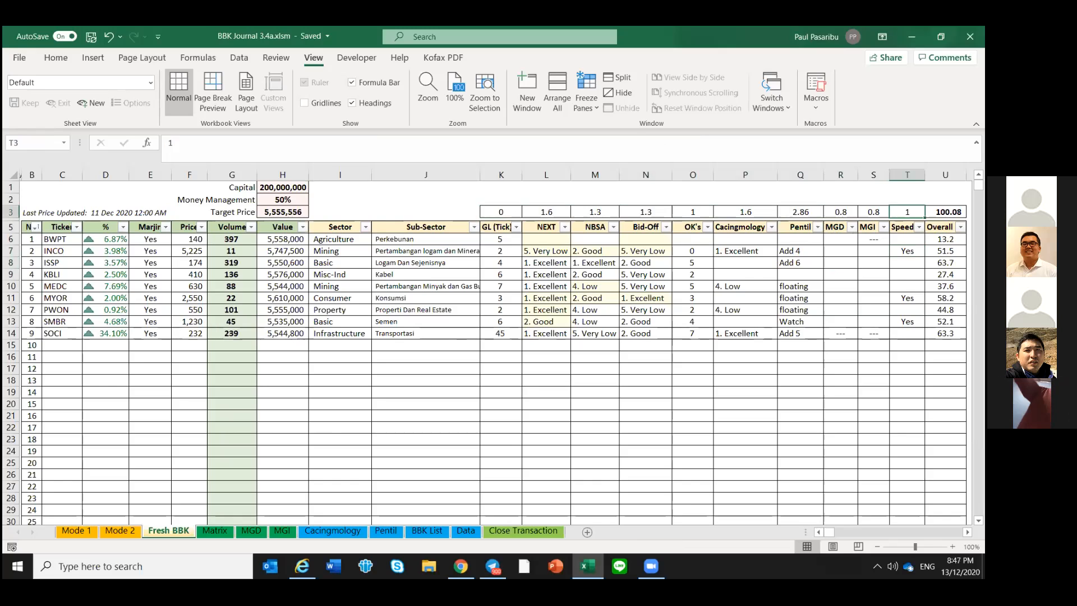
{"action": "left_click", "coordinate": [907, 274]}
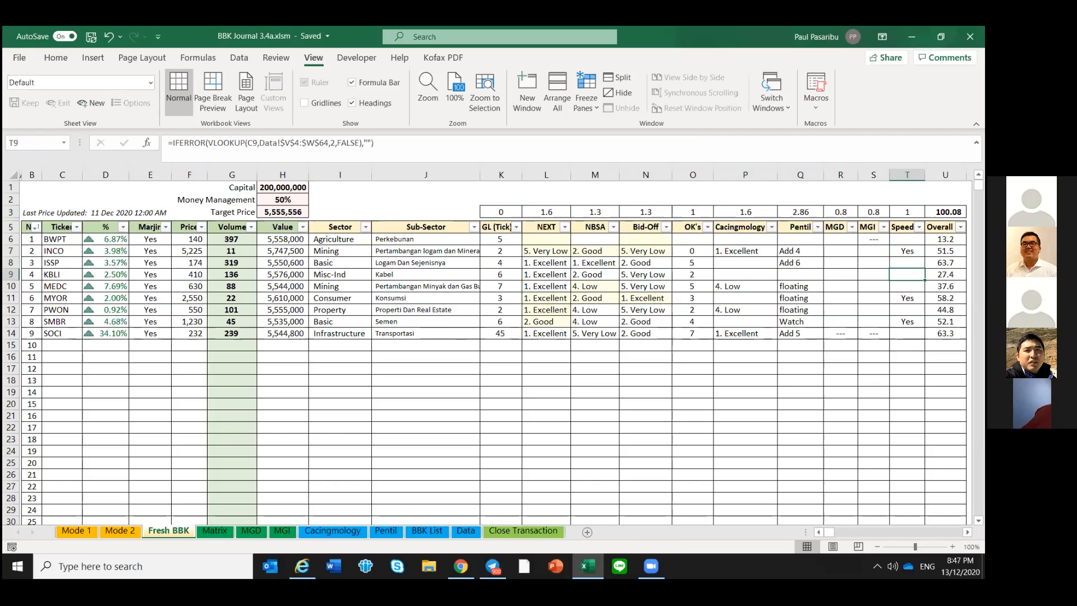
View the BBK status history of BWPT from its ticker in the Fresh BBK list, and dismiss it
{"action": "double_click", "coordinate": [55, 240]}
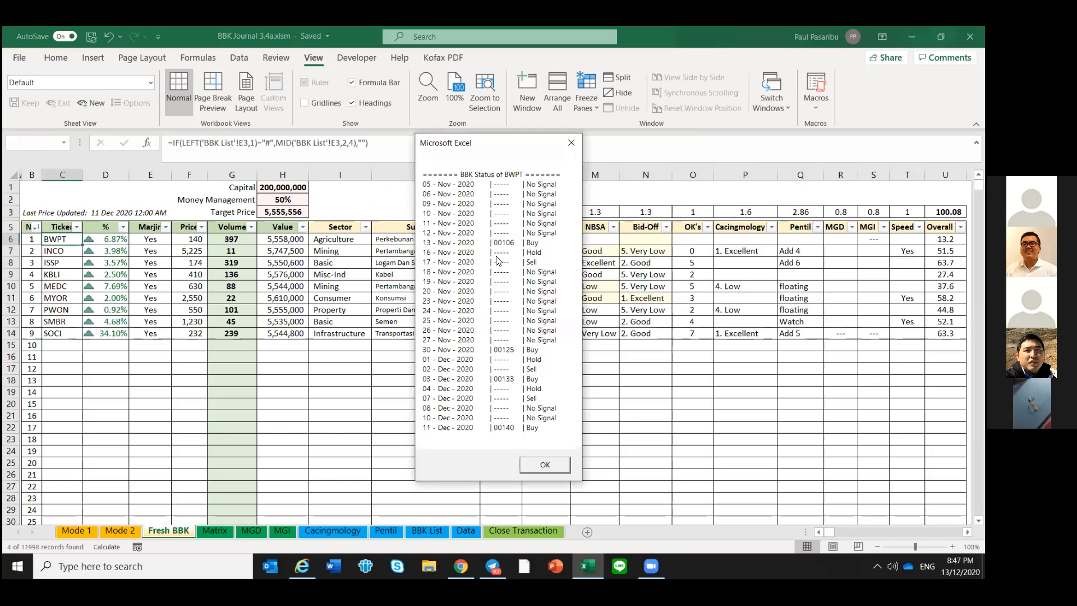
{"action": "left_click", "coordinate": [543, 465]}
{"action": "left_click", "coordinate": [446, 416]}
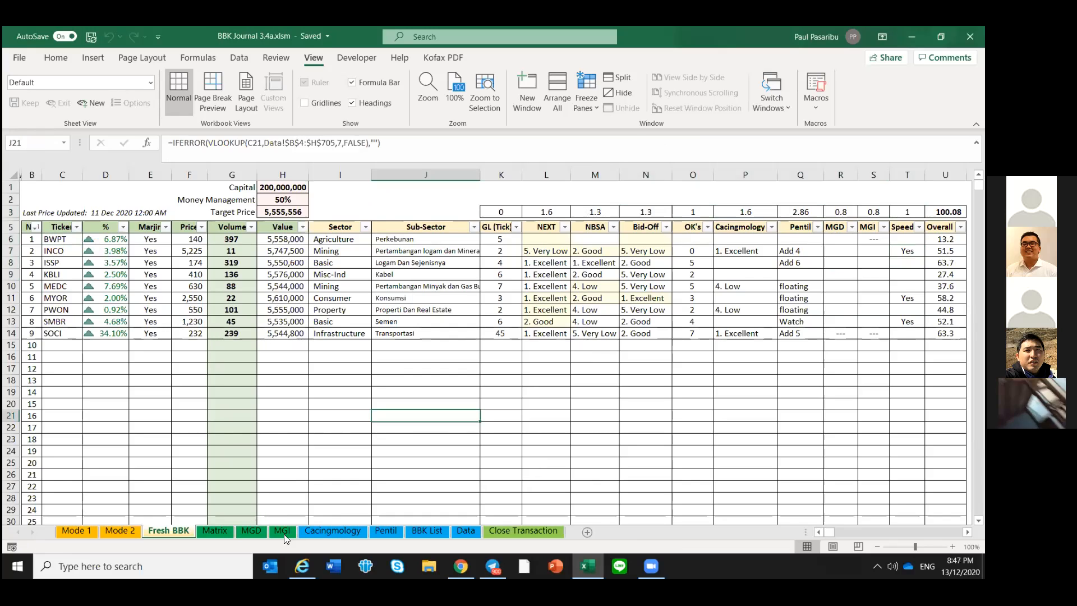
Try to bring up the BBK status of UNVR on the Cacingmology sheet, and return to Fresh BBK
{"action": "left_click", "coordinate": [348, 532]}
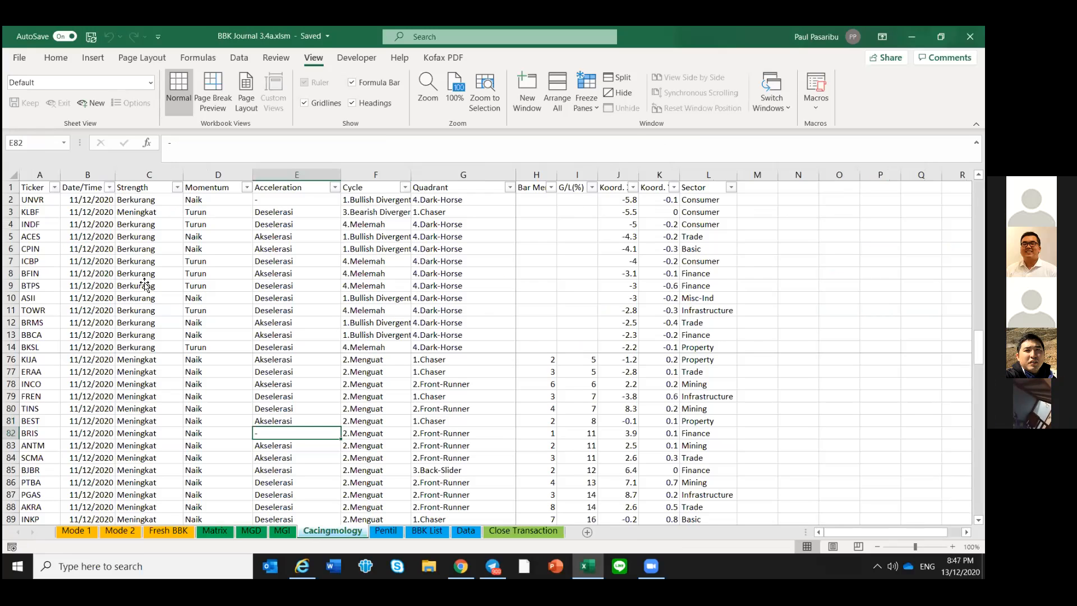
{"action": "left_click", "coordinate": [145, 283]}
{"action": "left_click", "coordinate": [41, 200]}
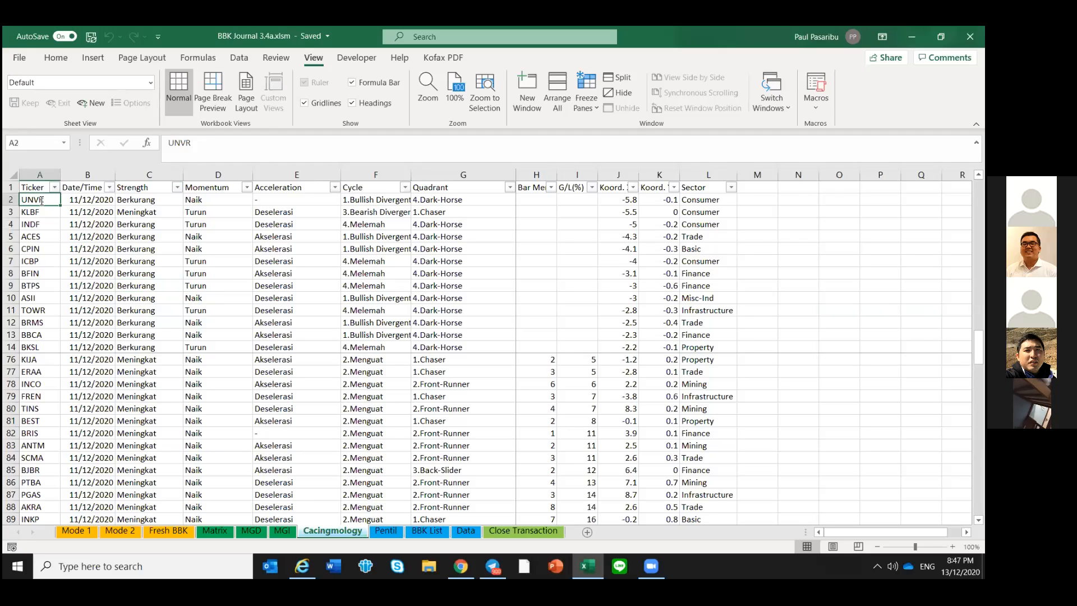
{"action": "left_click", "coordinate": [34, 209]}
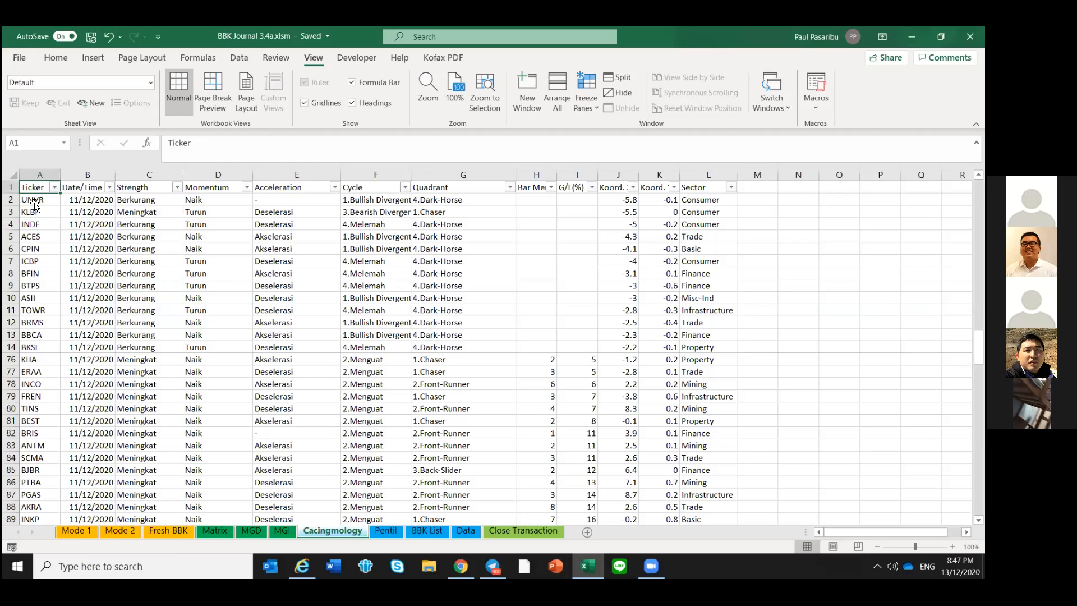
{"action": "double_click", "coordinate": [34, 199]}
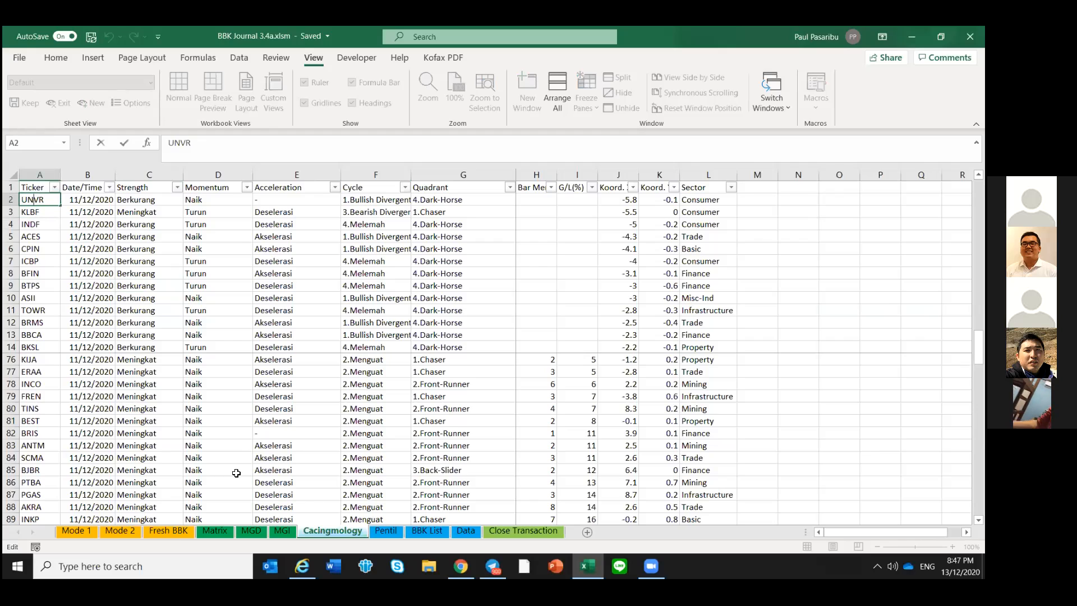
{"action": "left_click", "coordinate": [168, 334]}
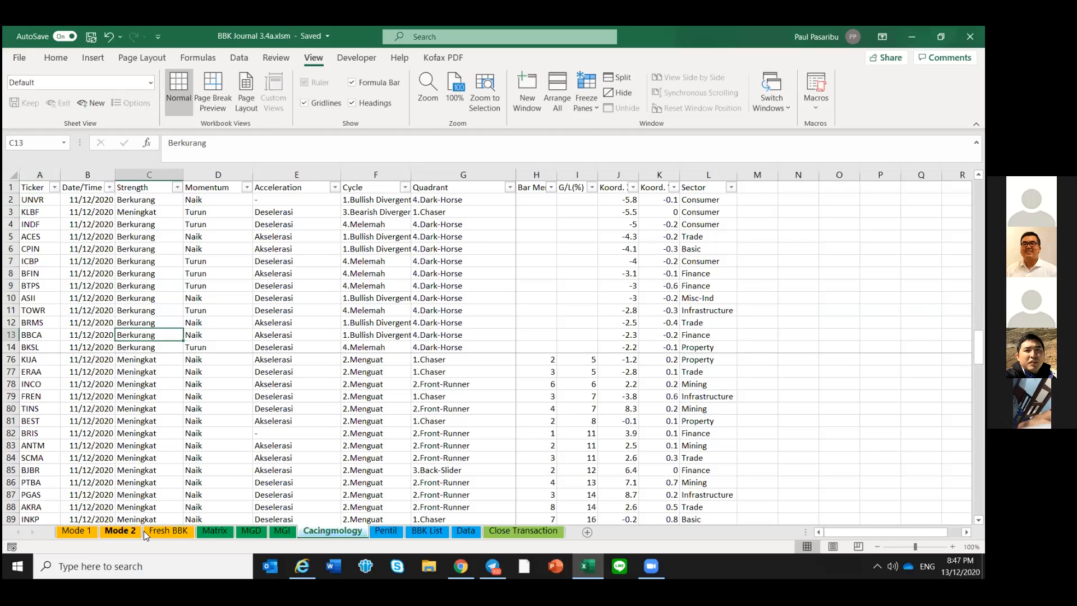
{"action": "left_click", "coordinate": [178, 530]}
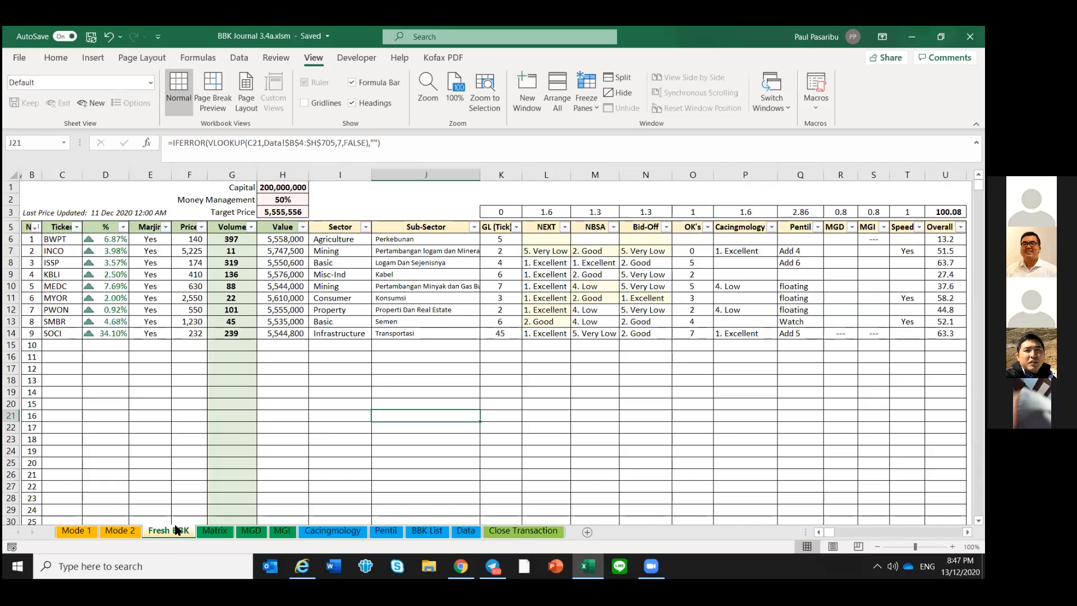
{"action": "left_click", "coordinate": [169, 348]}
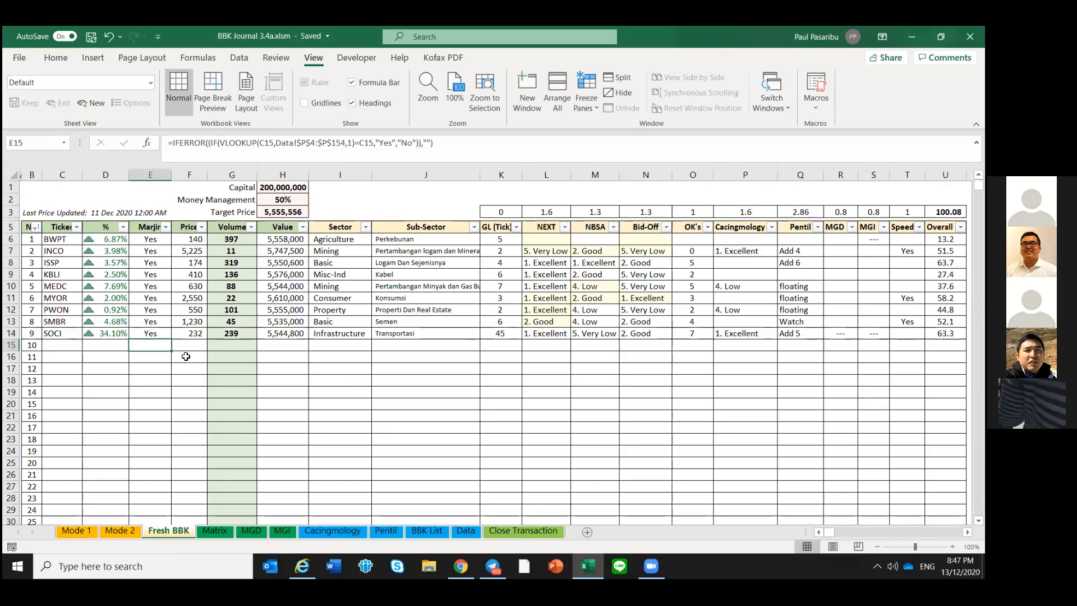
Pass through the Cacingmology sheet to the Pentil sheet and try to bring up the BBK status of AALI
{"action": "left_click", "coordinate": [332, 530]}
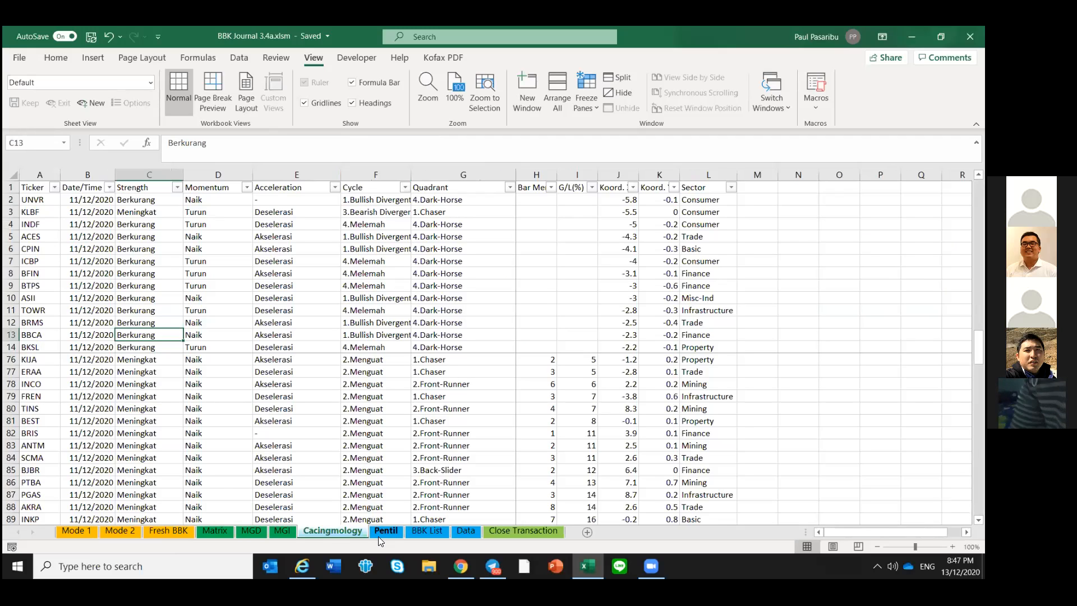
{"action": "left_click", "coordinate": [378, 533]}
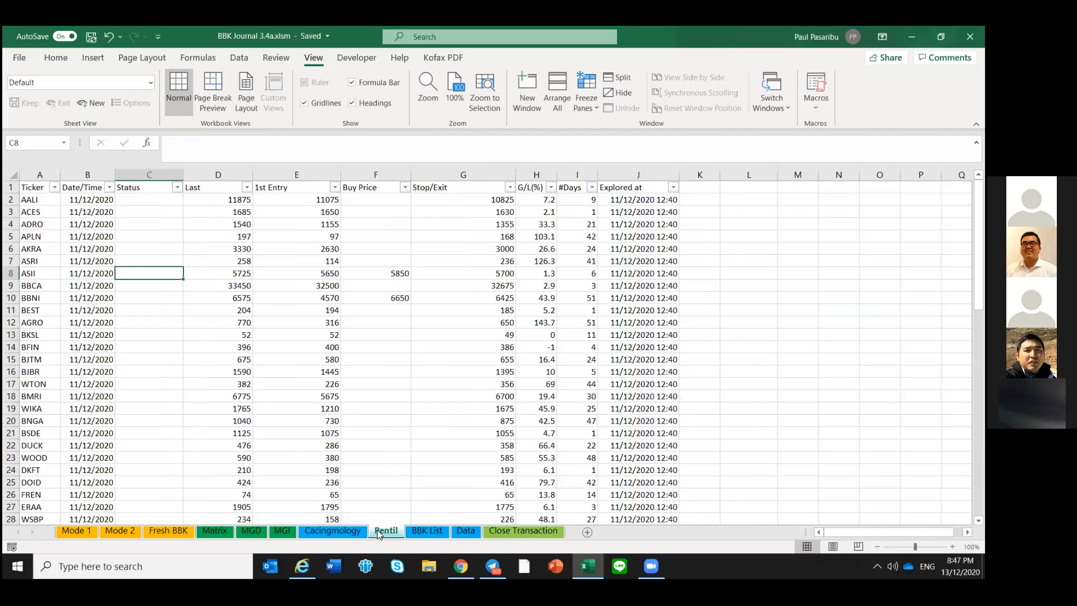
{"action": "left_click", "coordinate": [264, 362]}
{"action": "double_click", "coordinate": [38, 201]}
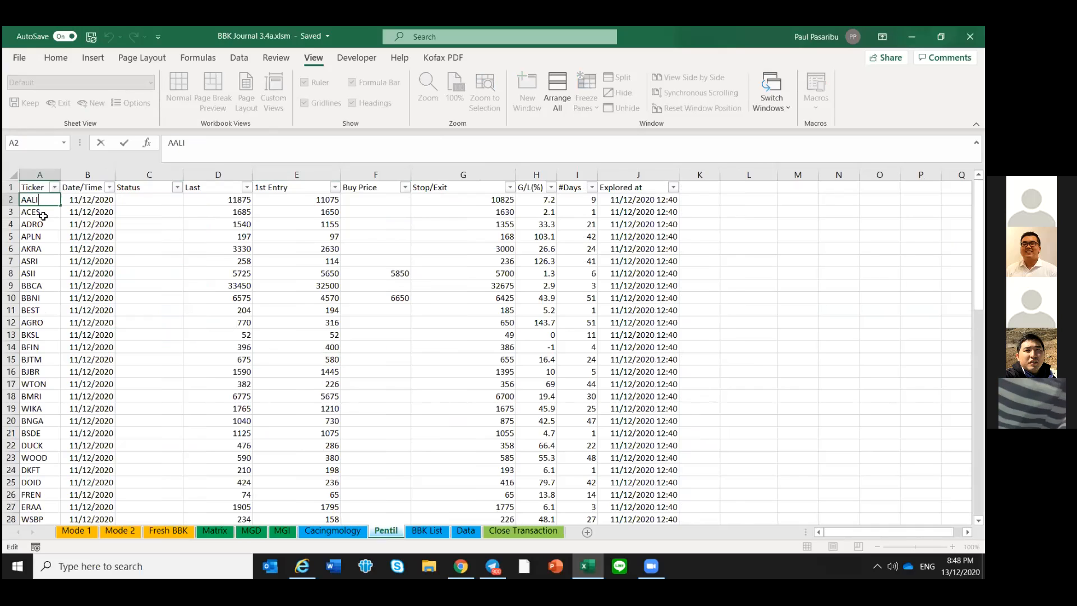
{"action": "left_click", "coordinate": [43, 216]}
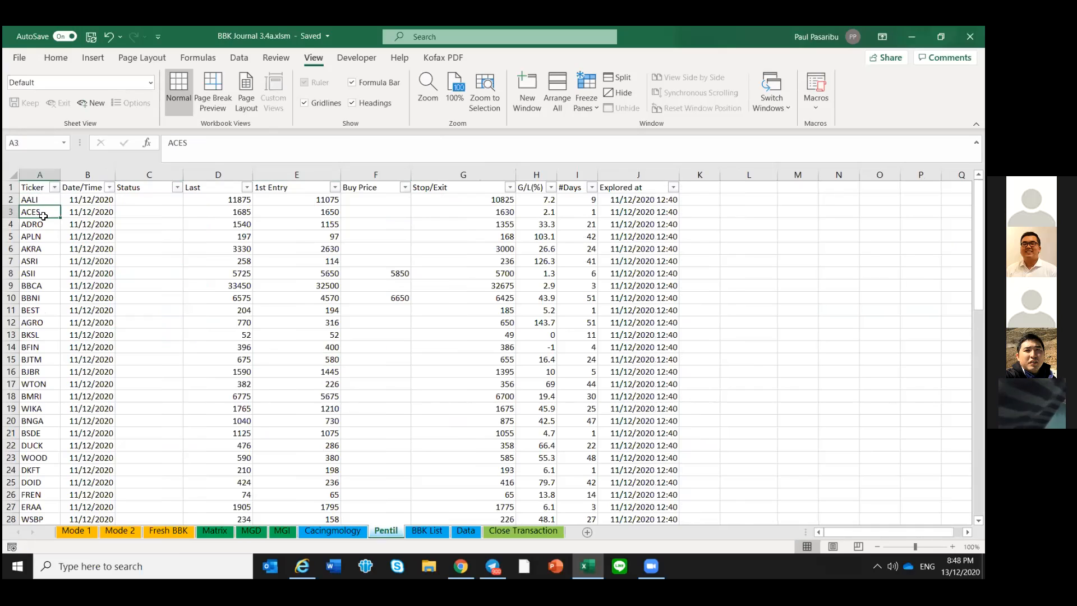
{"action": "left_click", "coordinate": [148, 365]}
Examine the Mode 1 sheet's trading list, its update controls, the Status formula and the ticker count in A6
{"action": "left_click", "coordinate": [76, 530]}
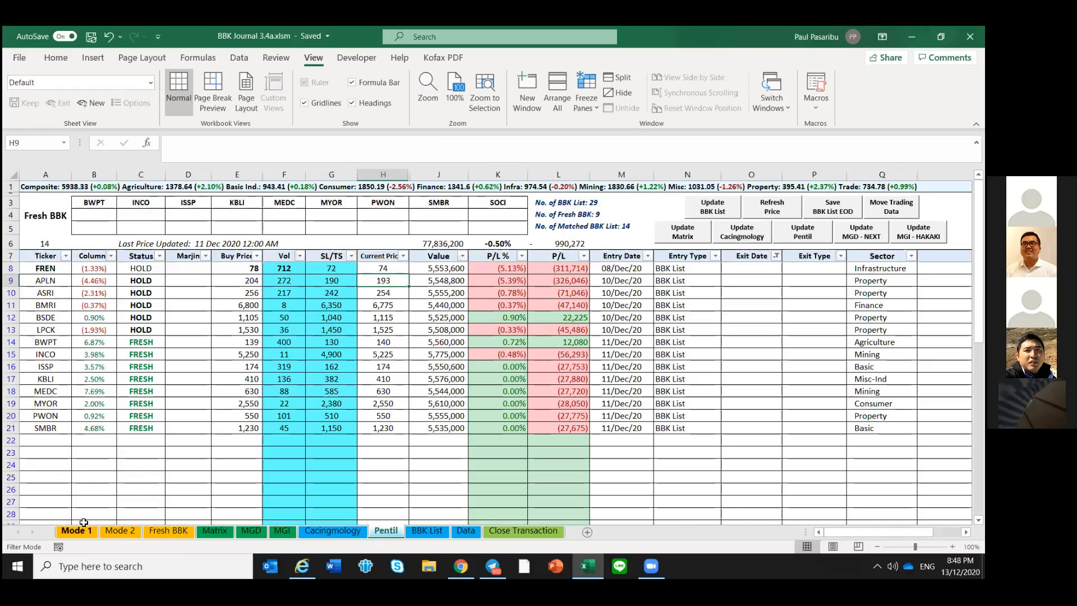
{"action": "left_click", "coordinate": [220, 457]}
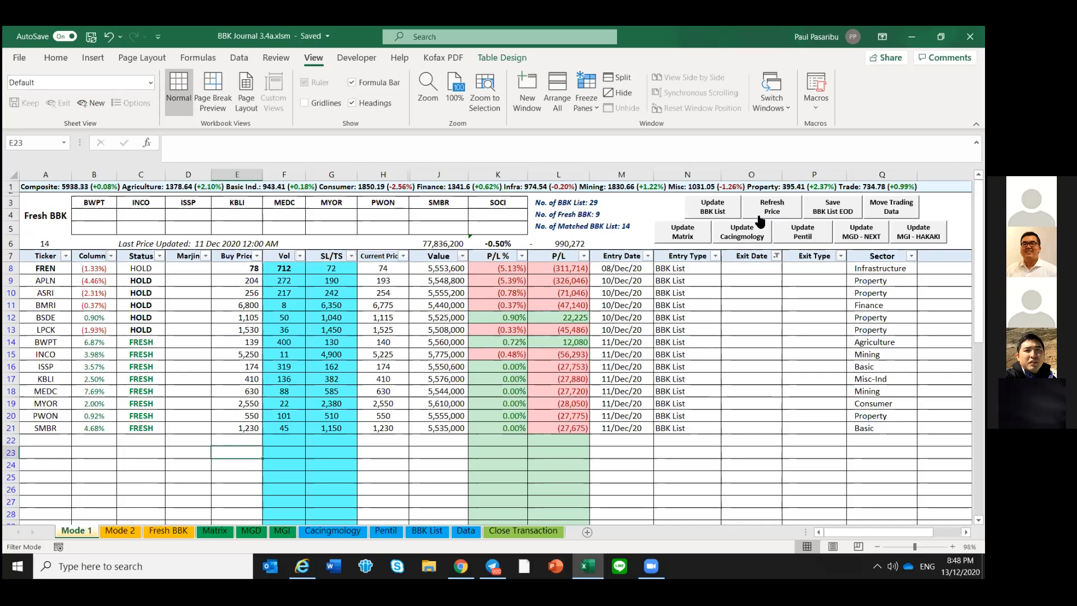
{"action": "left_click", "coordinate": [196, 405]}
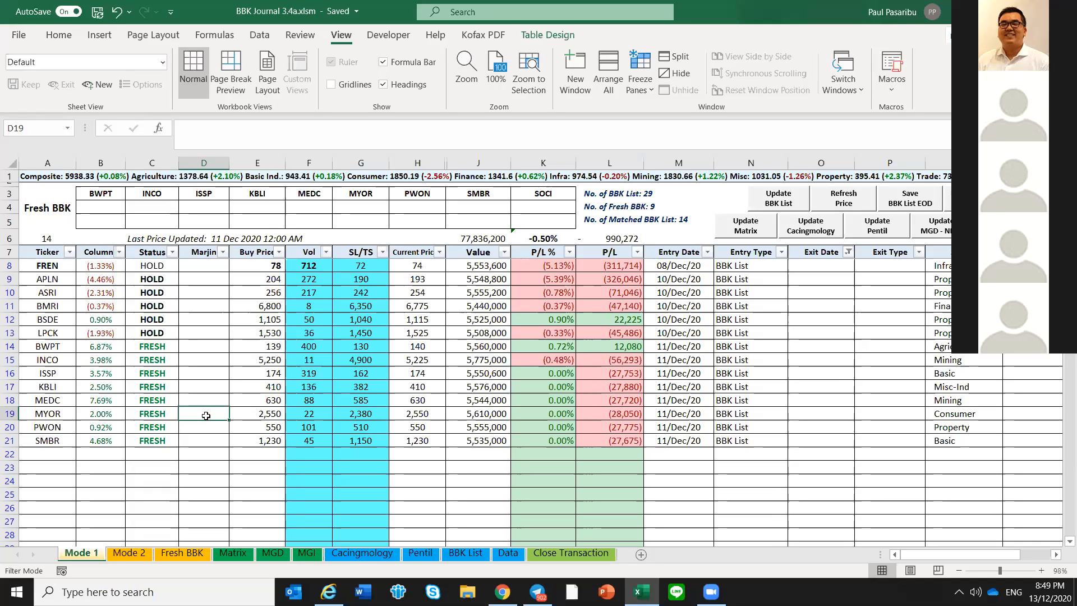
{"action": "left_click", "coordinate": [209, 481]}
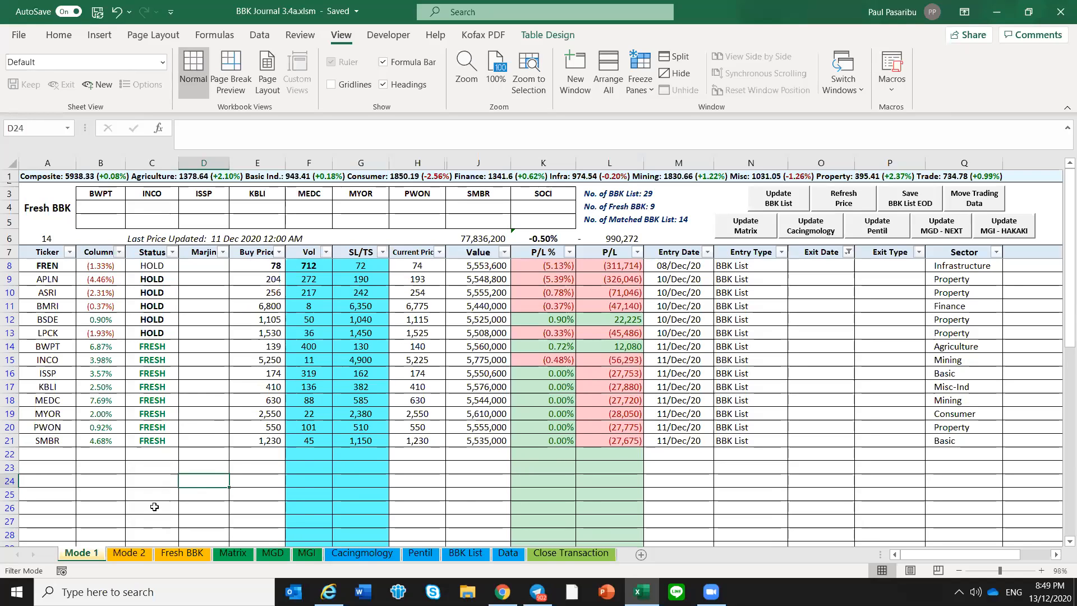
{"action": "left_click", "coordinate": [157, 507]}
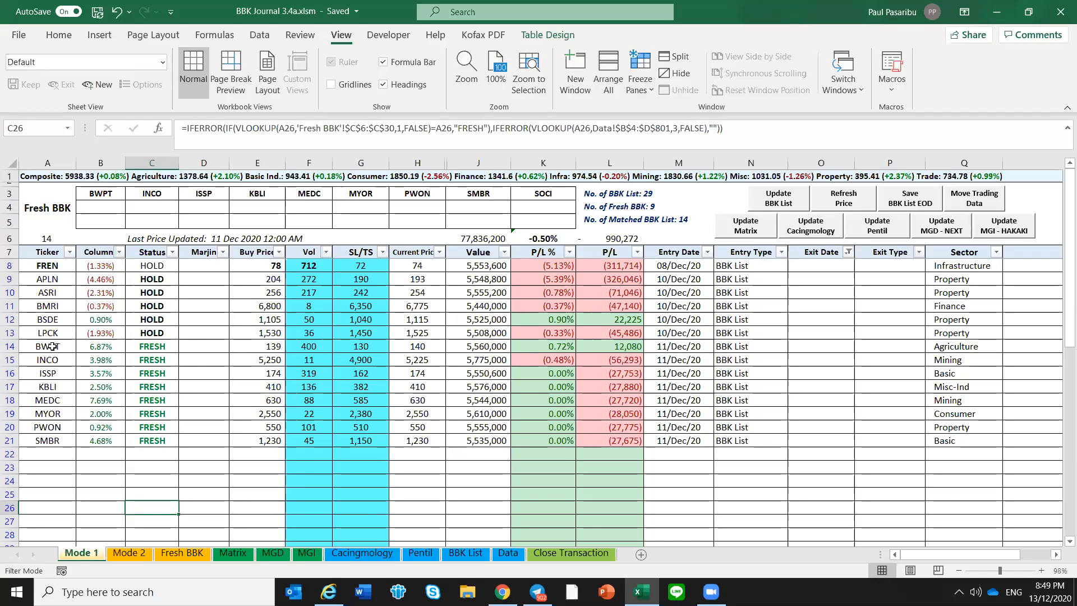
{"action": "left_click", "coordinate": [41, 239]}
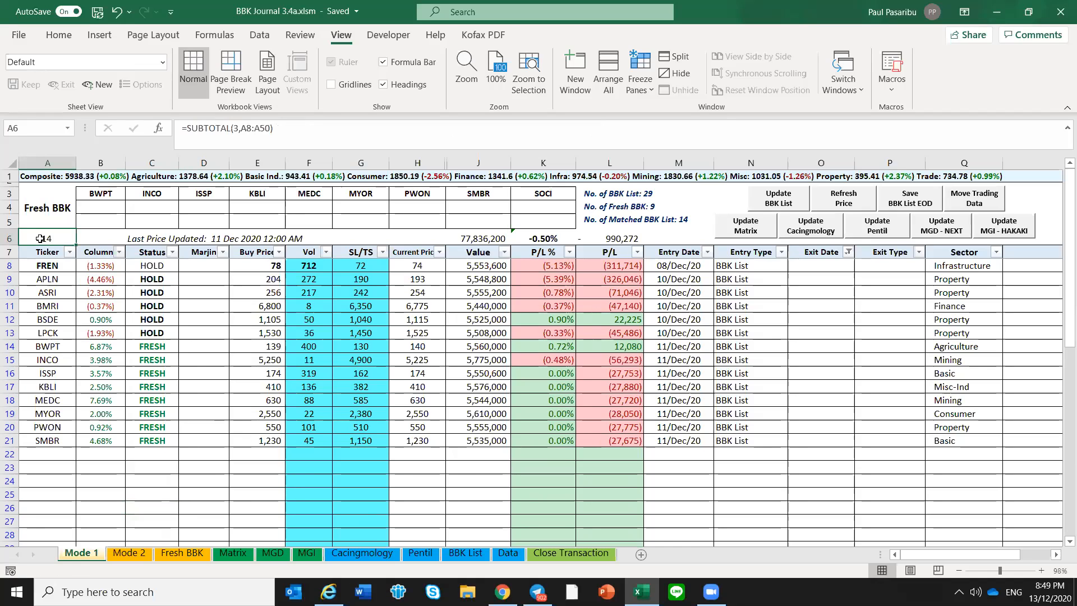
{"action": "left_click", "coordinate": [137, 467]}
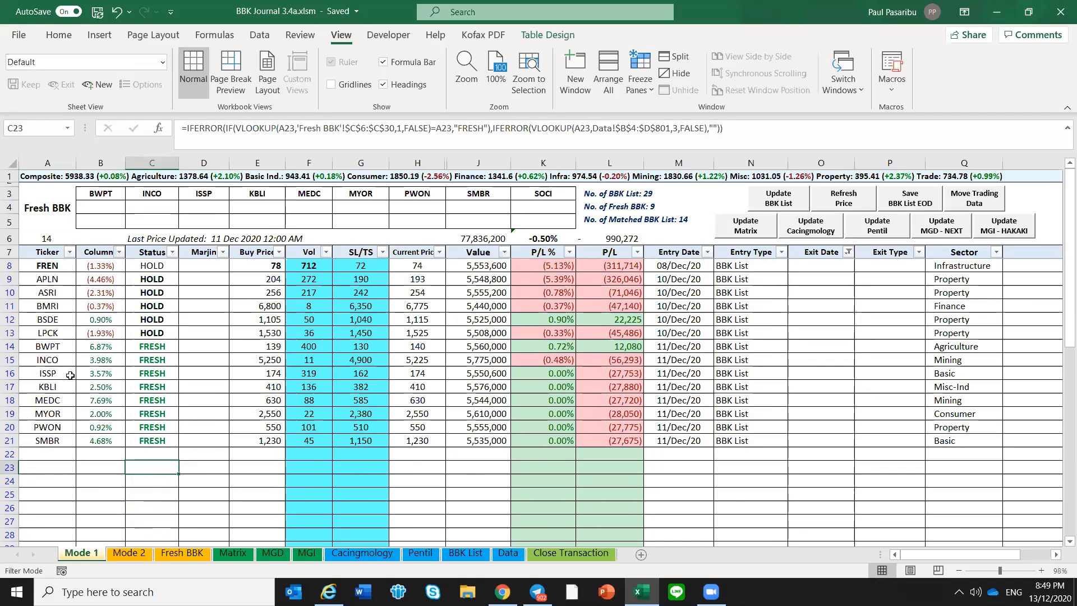
Review the fresh tickers from BWPT to SOCI on the Fresh BBK sheet
{"action": "left_click", "coordinate": [183, 553]}
{"action": "left_click_drag", "start_coordinate": [63, 233], "coordinate": [83, 335]}
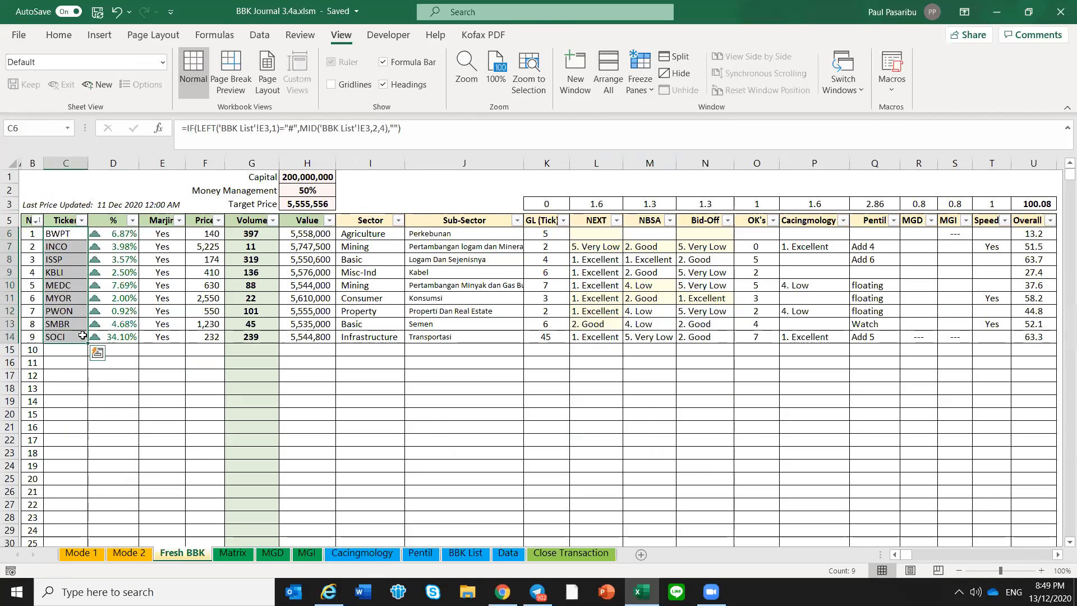
{"action": "left_click", "coordinate": [105, 388]}
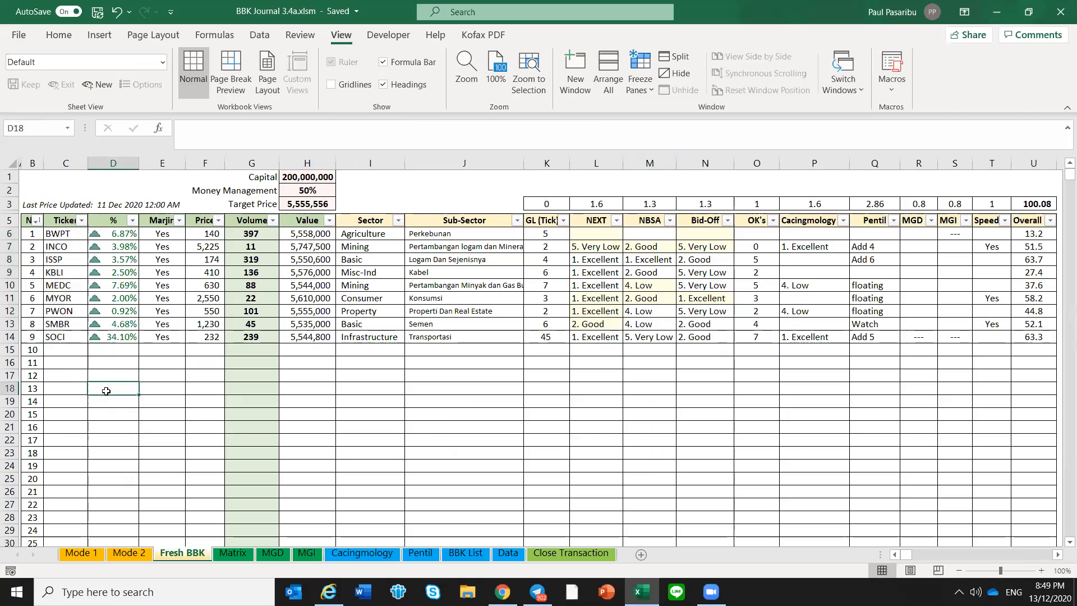
Return to the Mode 1 sheet and check the fresh tickers upward from the end of the list to MEDC
{"action": "left_click", "coordinate": [95, 555]}
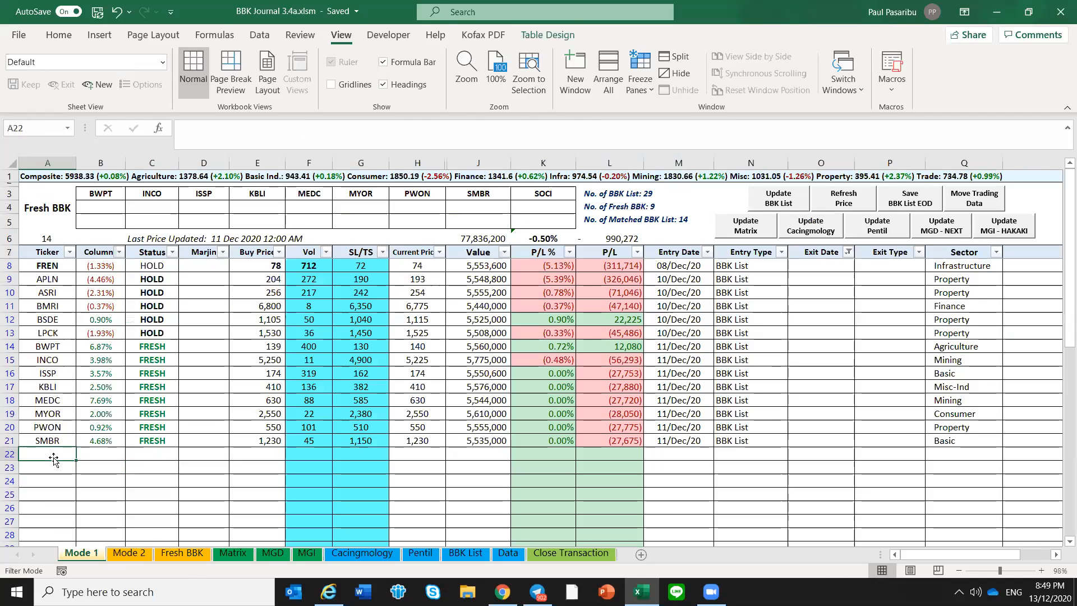
{"action": "key", "text": "Up"}
{"action": "key", "text": "Up"}
{"action": "key", "text": "Up"}
{"action": "key", "text": "Up"}
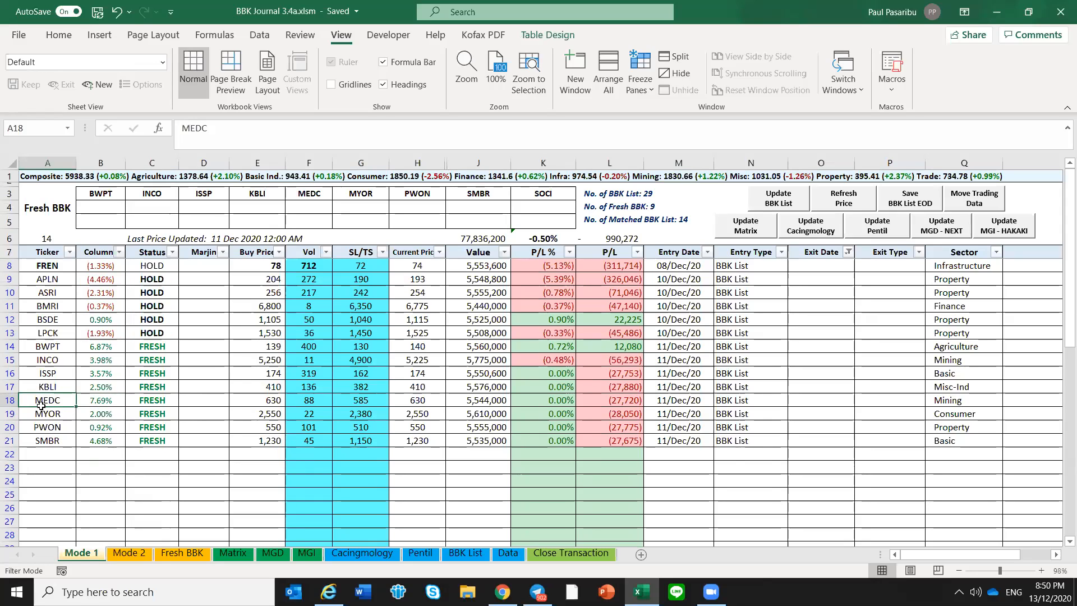
{"action": "right_click", "coordinate": [10, 400]}
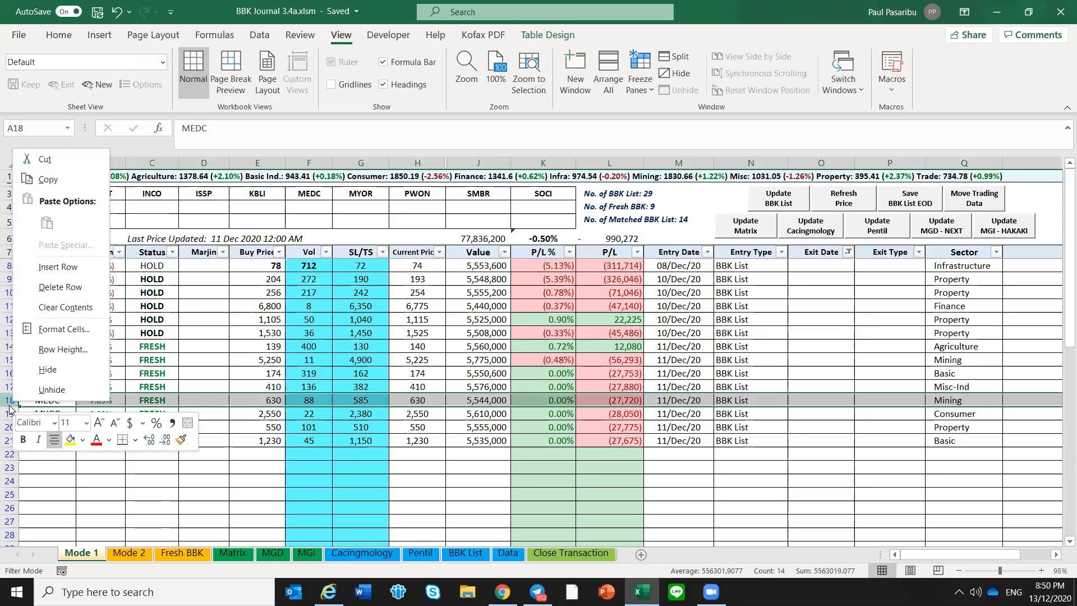
{"action": "left_click", "coordinate": [54, 287]}
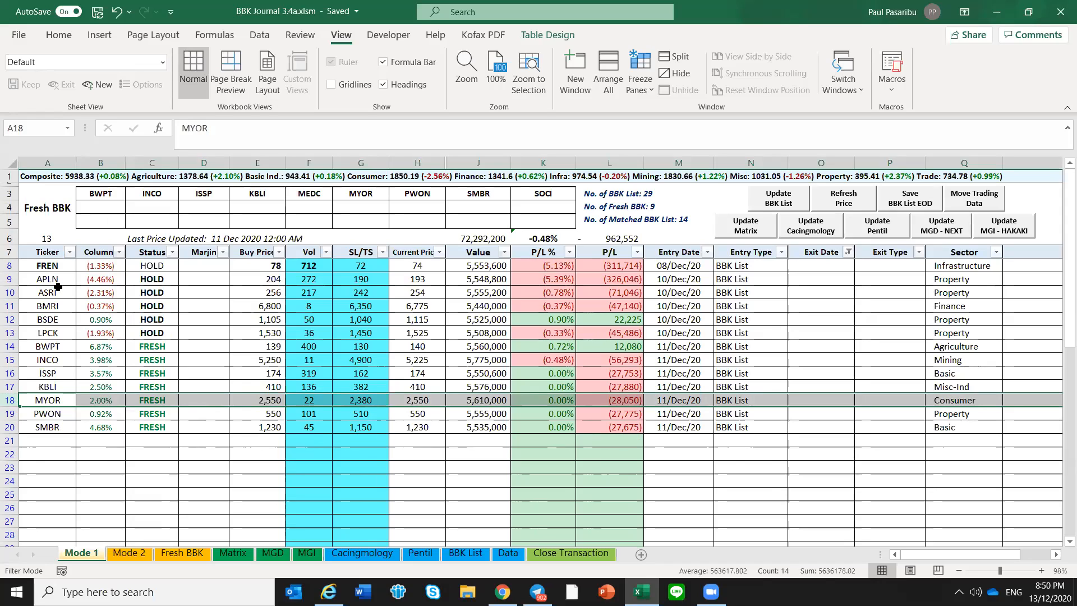
{"action": "left_click", "coordinate": [51, 441]}
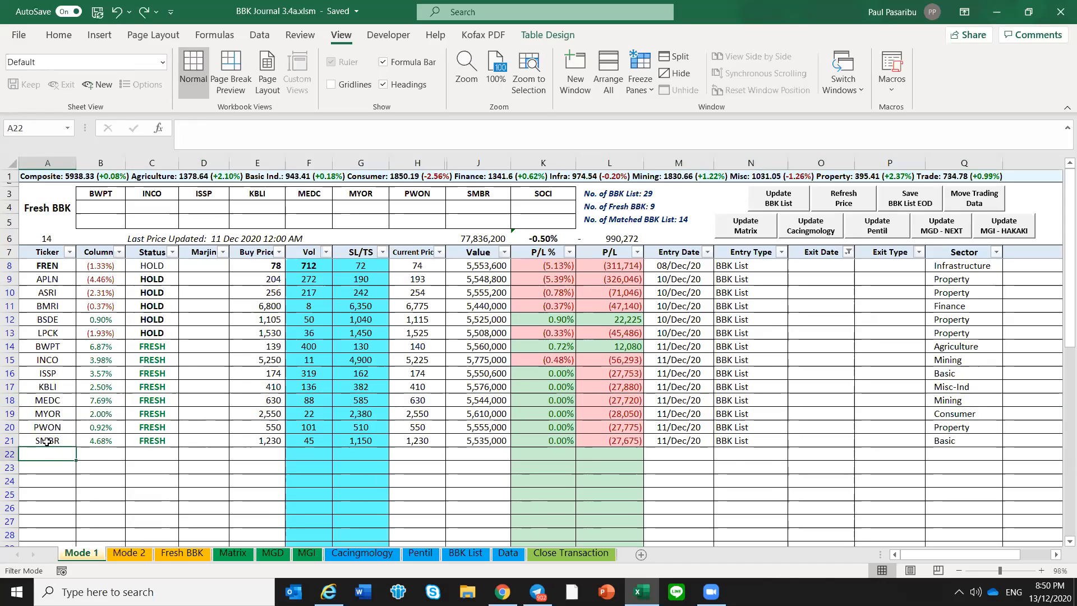
Delete the MEDC row from the Mode 1 trading list
{"action": "right_click", "coordinate": [10, 400]}
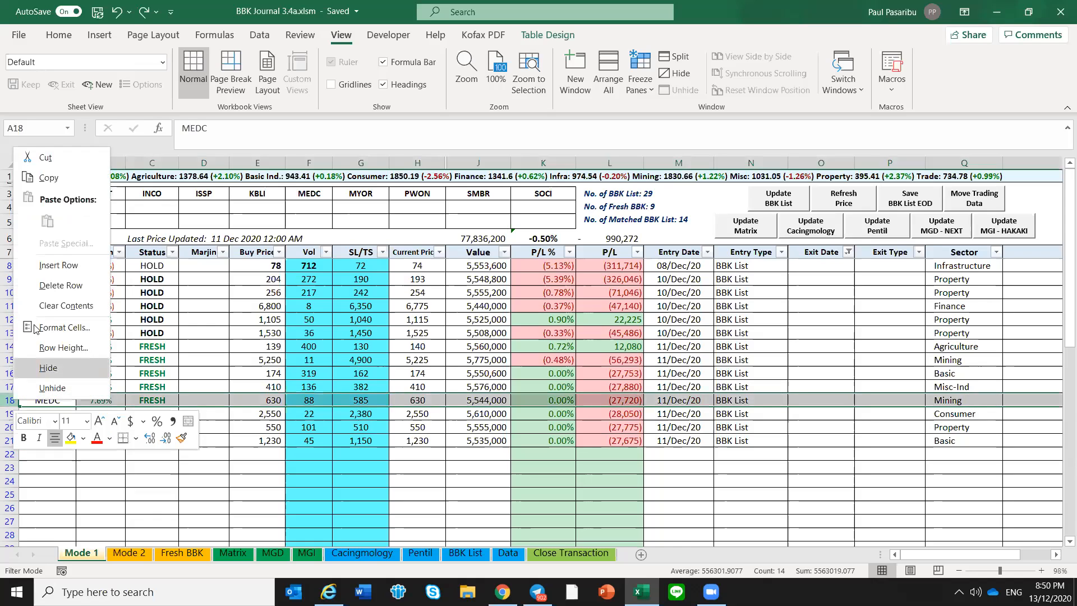
{"action": "left_click", "coordinate": [58, 285]}
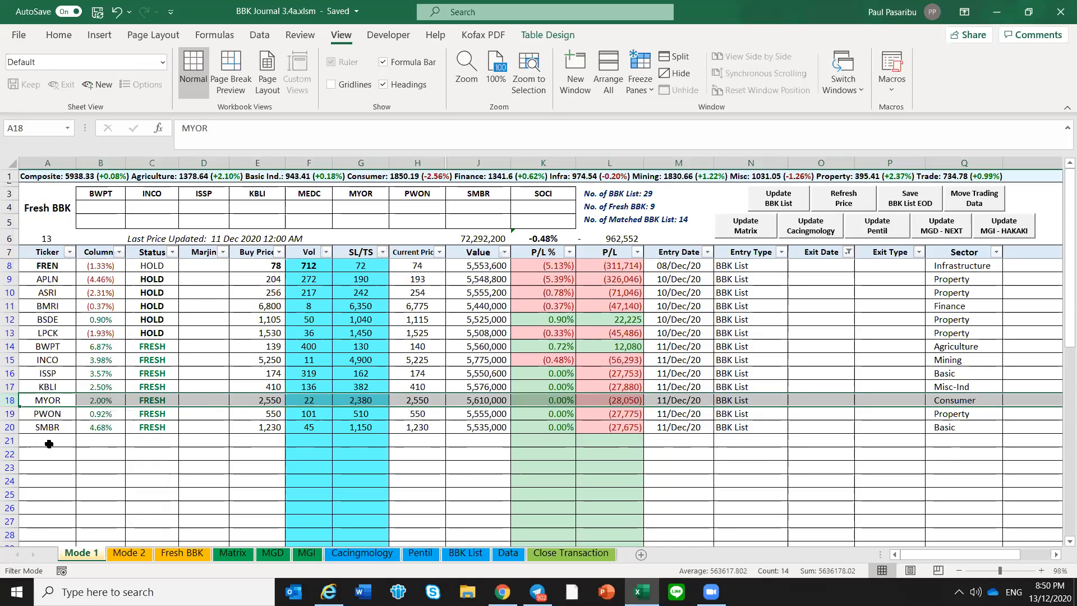
{"action": "left_click", "coordinate": [55, 442]}
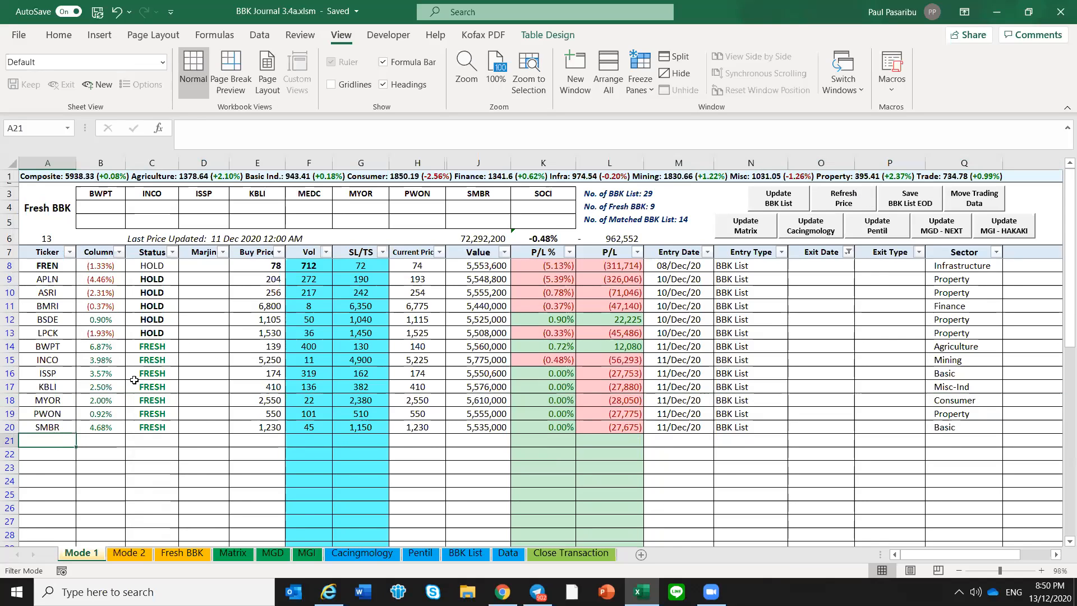
Review the 11/Dec/20 tickers from BWPT to FREN on the BBK List sheet
{"action": "left_click", "coordinate": [466, 554]}
{"action": "left_click", "coordinate": [62, 272]}
{"action": "scroll", "coordinate": [62, 272], "scroll_direction": "up", "scroll_amount": 1}
{"action": "scroll", "coordinate": [61, 271], "scroll_direction": "up", "scroll_amount": 3}
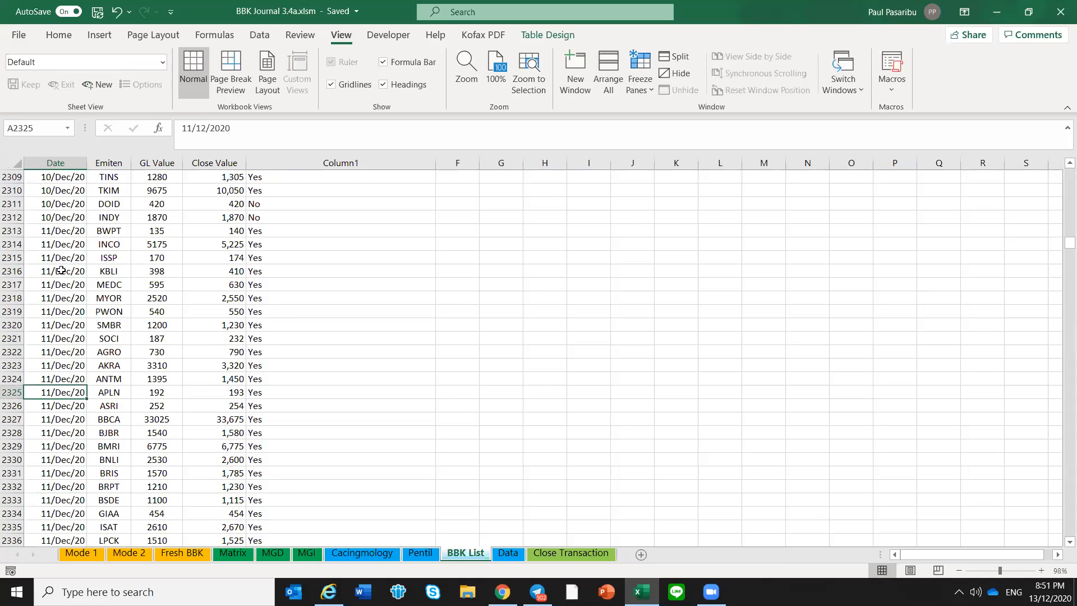
{"action": "left_click_drag", "start_coordinate": [110, 267], "coordinate": [118, 476]}
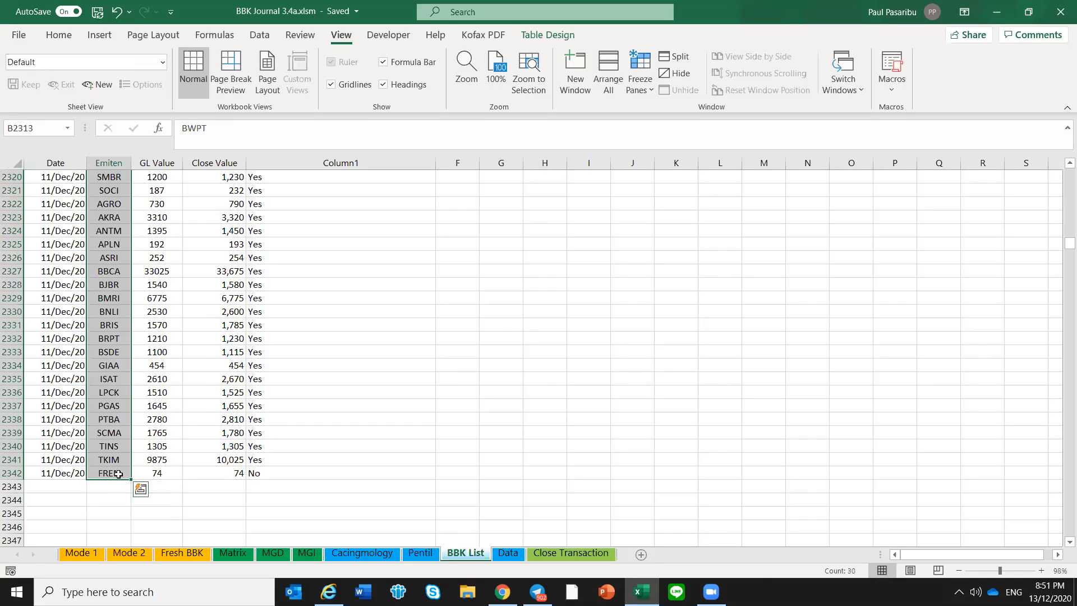
{"action": "scroll", "coordinate": [133, 412], "scroll_direction": "up", "scroll_amount": 2}
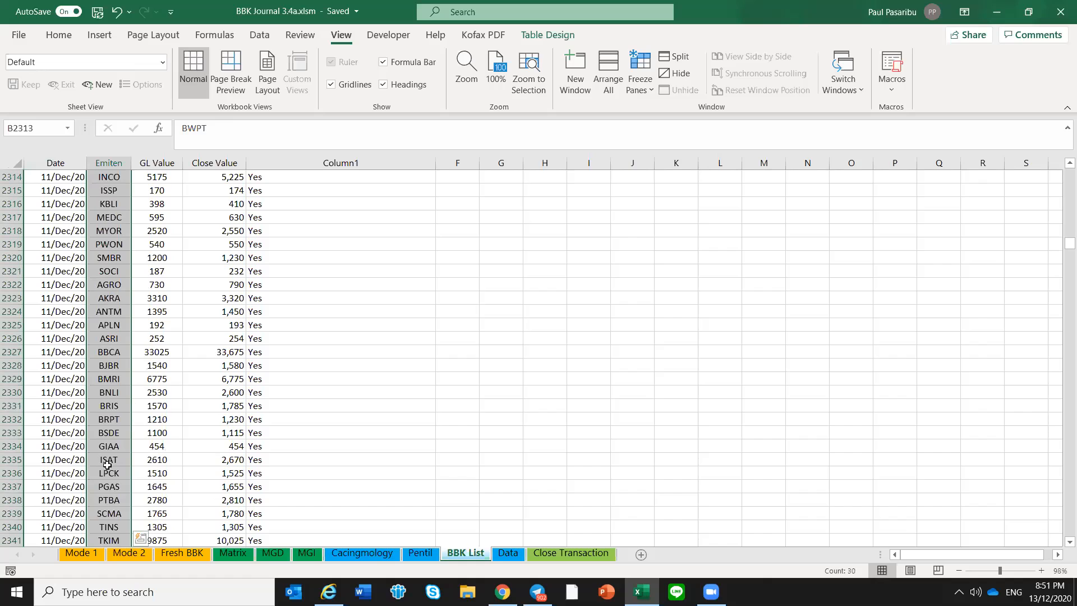
Return to the Mode 1 sheet and go through its remaining tickers, including MYOR, PWON and SMBR
{"action": "left_click", "coordinate": [82, 554]}
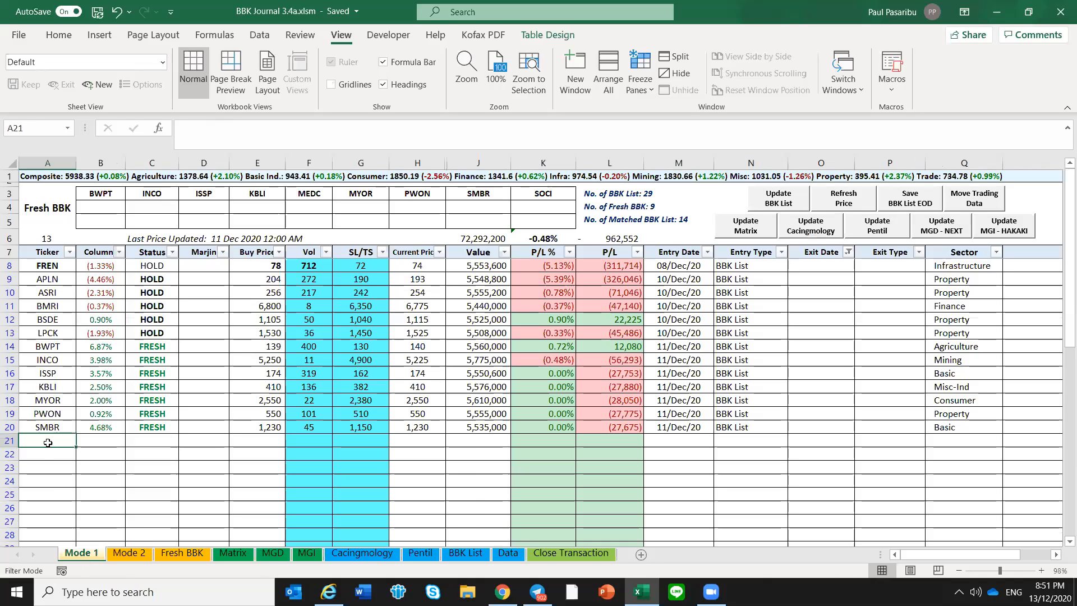
{"action": "left_click_drag", "start_coordinate": [51, 427], "coordinate": [65, 407]}
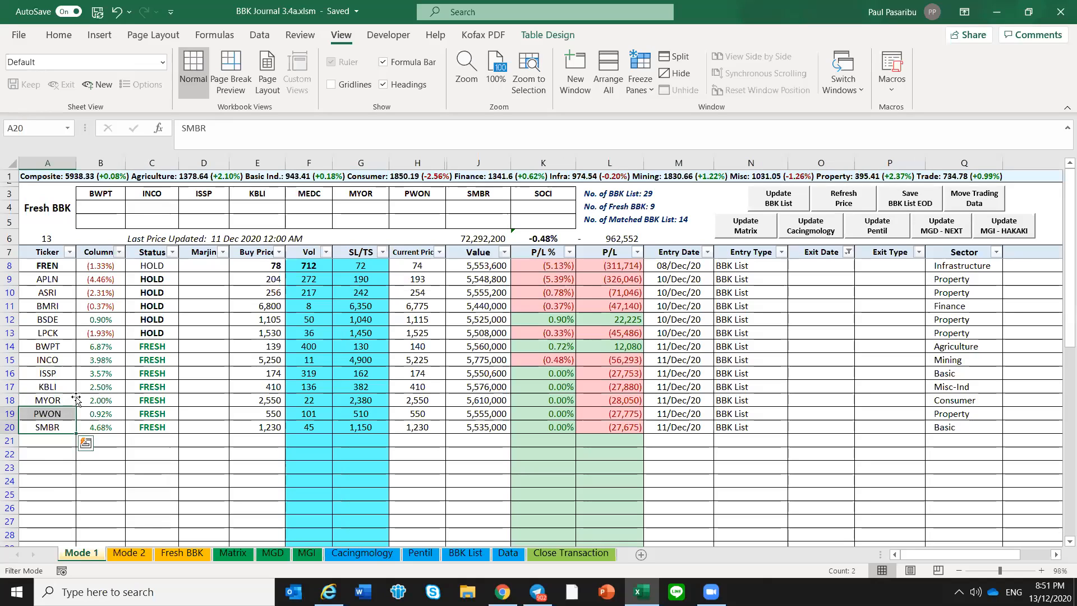
{"action": "left_click", "coordinate": [72, 400]}
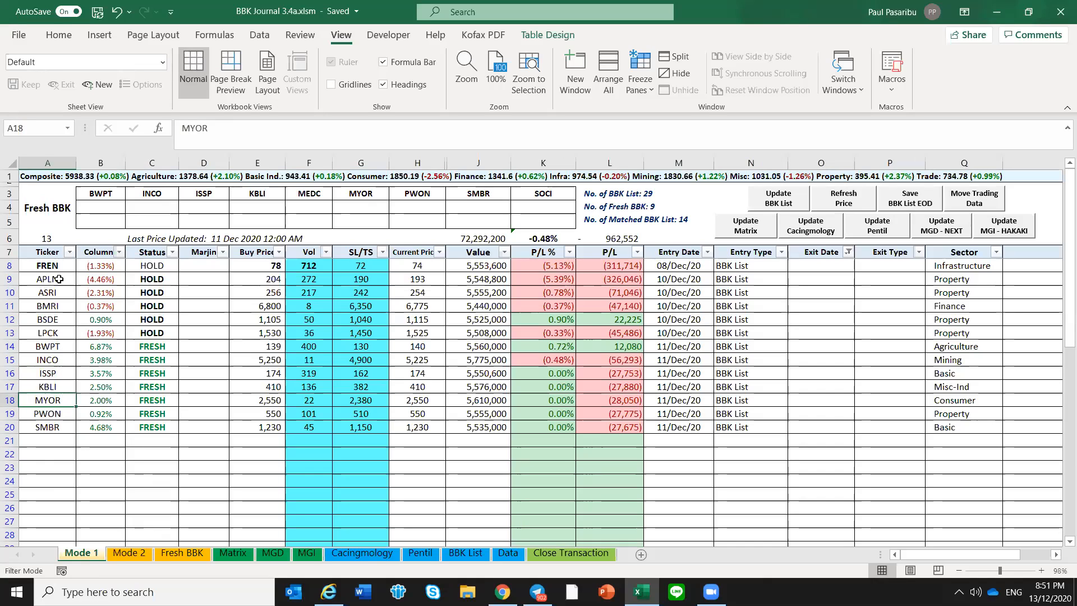
{"action": "left_click", "coordinate": [49, 415]}
{"action": "left_click", "coordinate": [55, 427]}
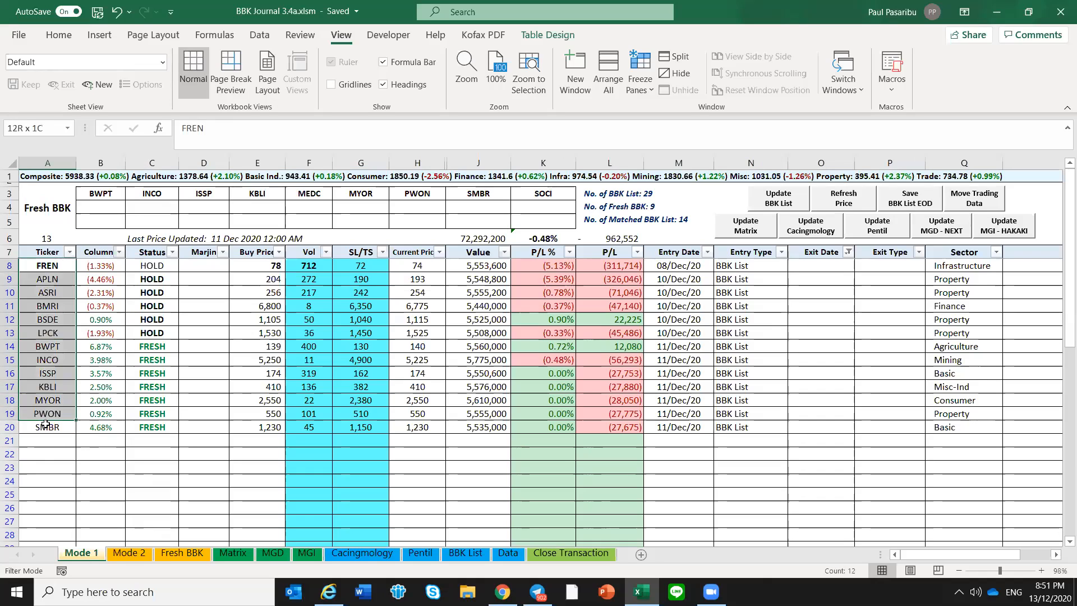
Check SMBR's entry and exit date cells, then view the Close Transaction sheet and return to Mode 1
{"action": "left_click", "coordinate": [698, 430]}
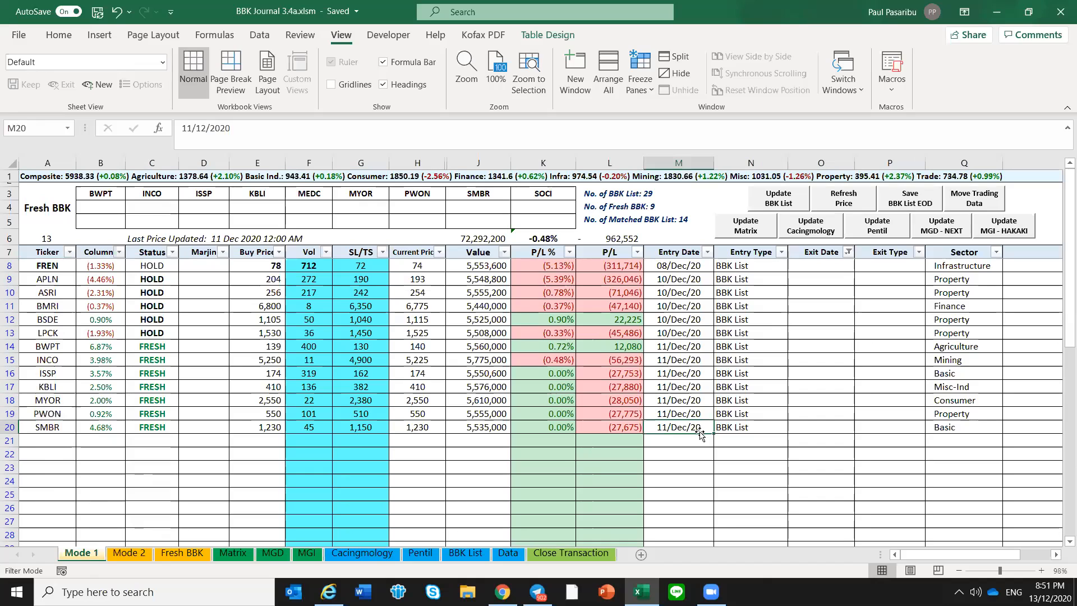
{"action": "left_click", "coordinate": [820, 428]}
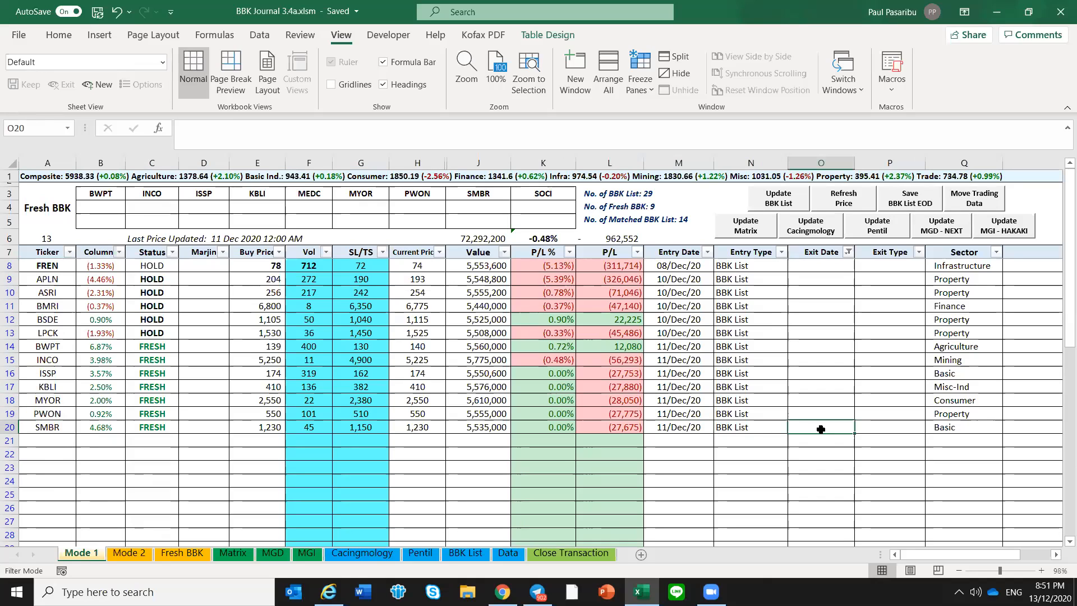
{"action": "left_click", "coordinate": [583, 554]}
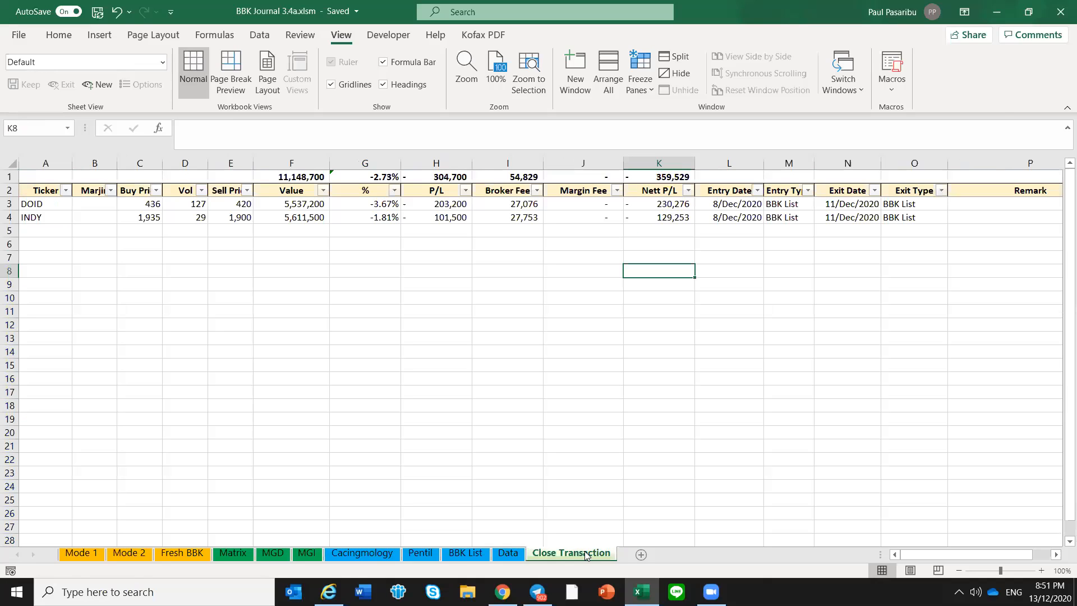
{"action": "left_click", "coordinate": [73, 557]}
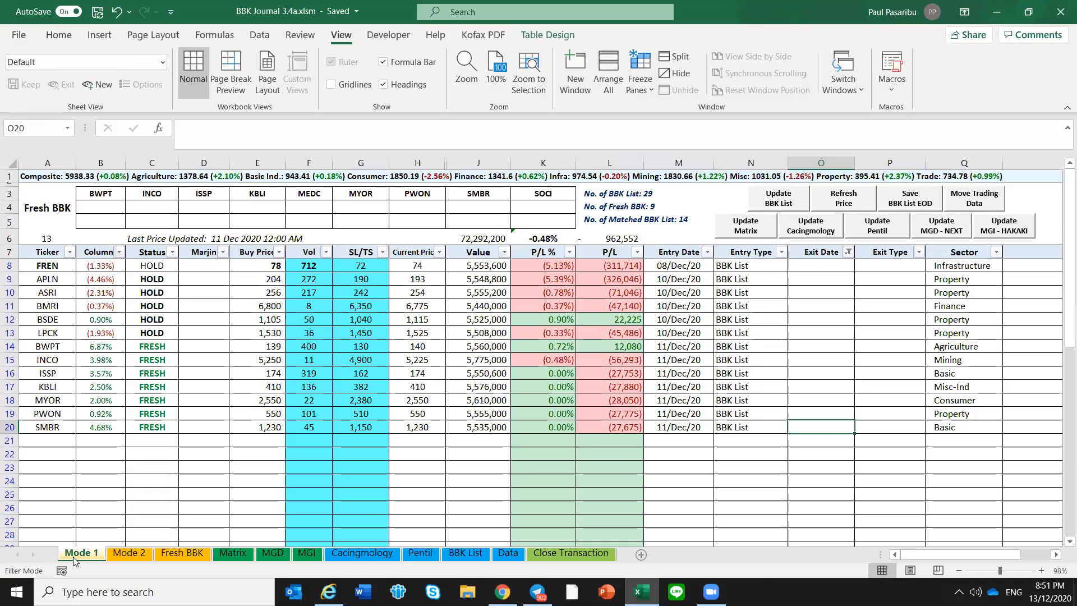
Review the Mode 1 tickers from FREN to SMBR and save the workbook
{"action": "left_click", "coordinate": [39, 437]}
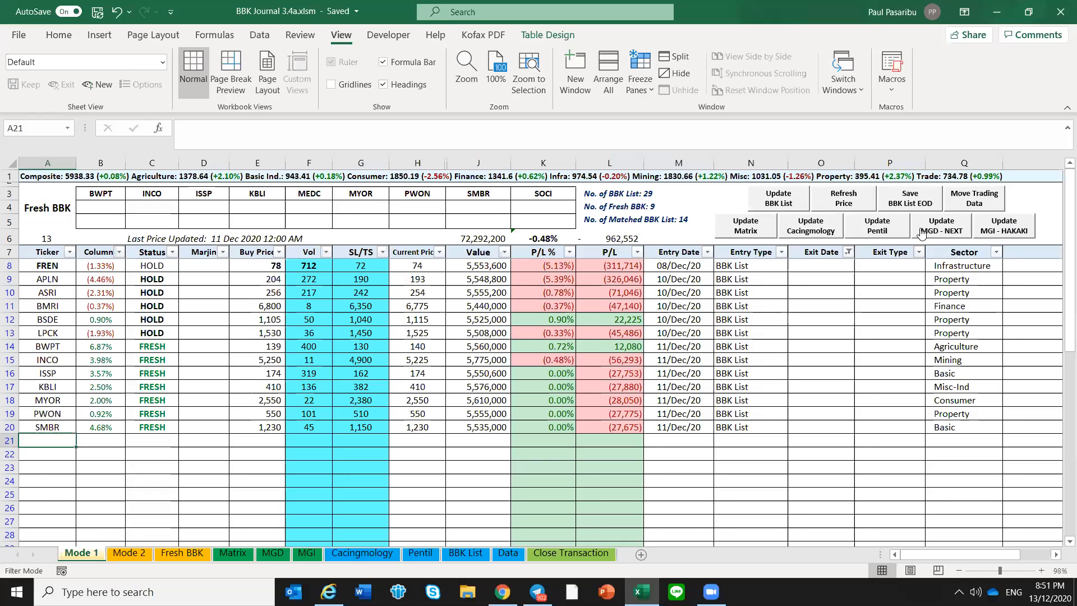
{"action": "left_click_drag", "start_coordinate": [48, 266], "coordinate": [58, 428]}
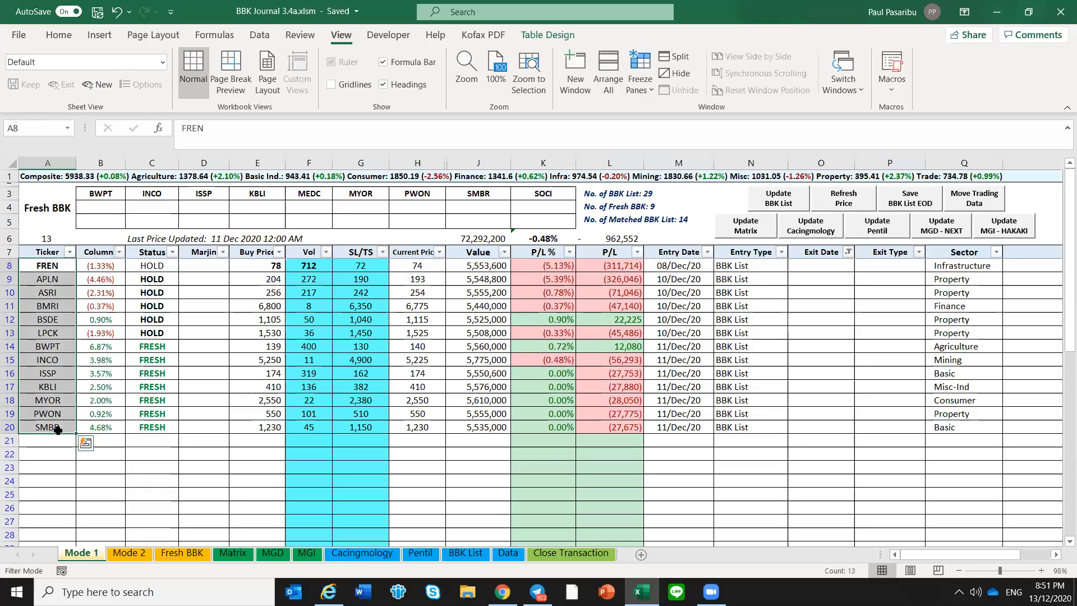
{"action": "left_click", "coordinate": [58, 429]}
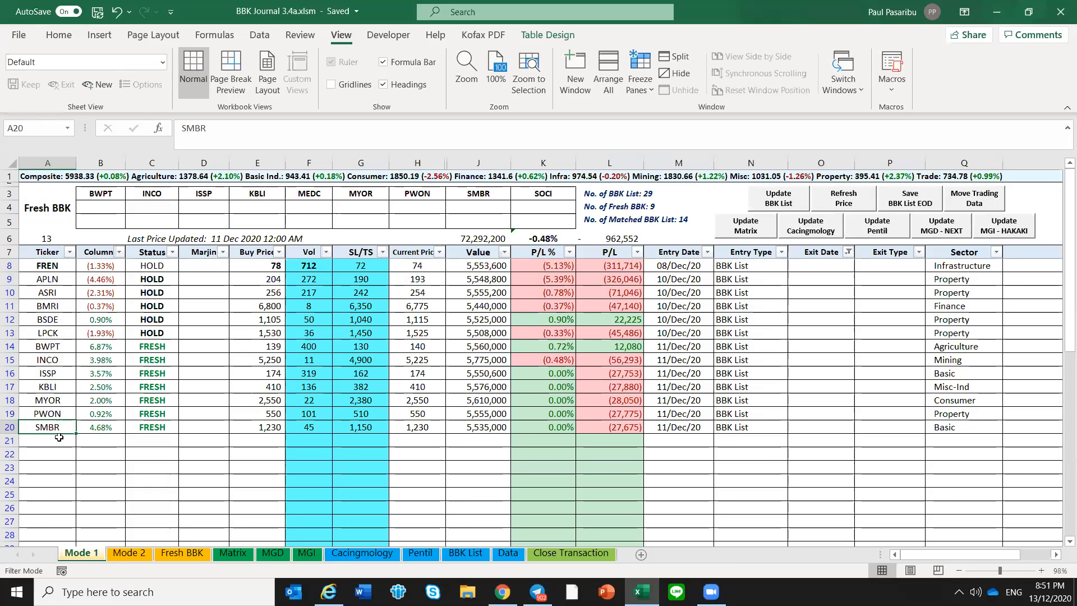
{"action": "key", "text": "ctrl+s"}
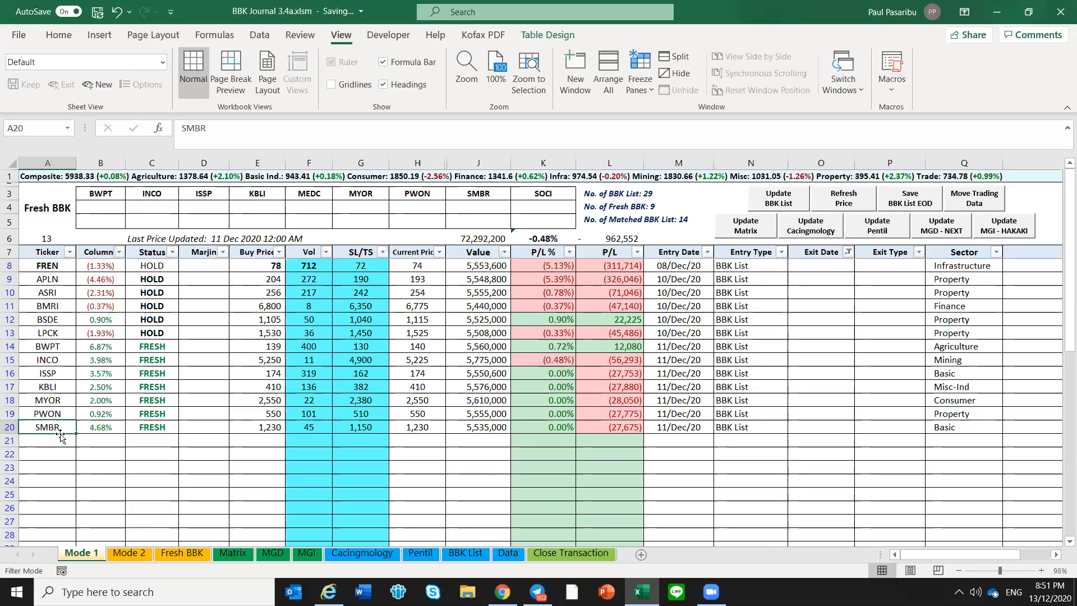
Check INCO's entry date, the ISSP ticker and the first empty row of the Mode 1 list
{"action": "left_click", "coordinate": [46, 359]}
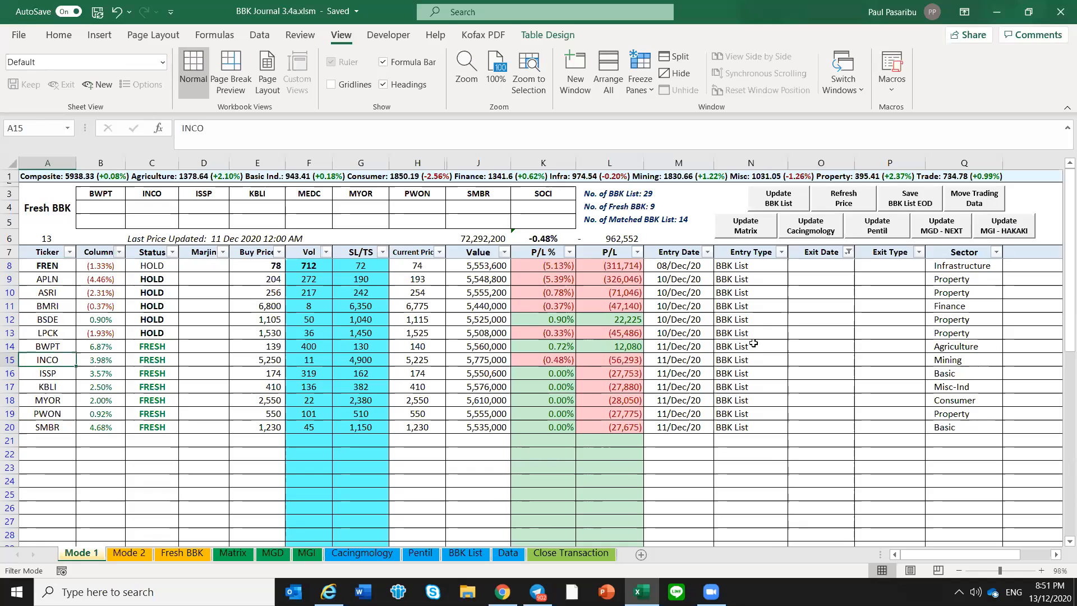
{"action": "left_click", "coordinate": [693, 357]}
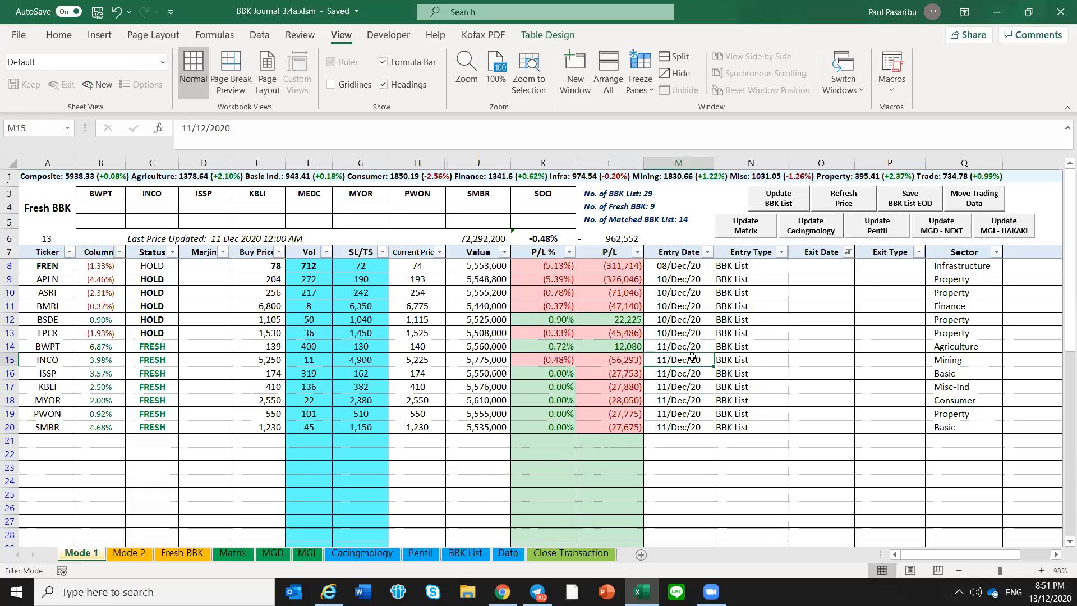
{"action": "left_click", "coordinate": [75, 373]}
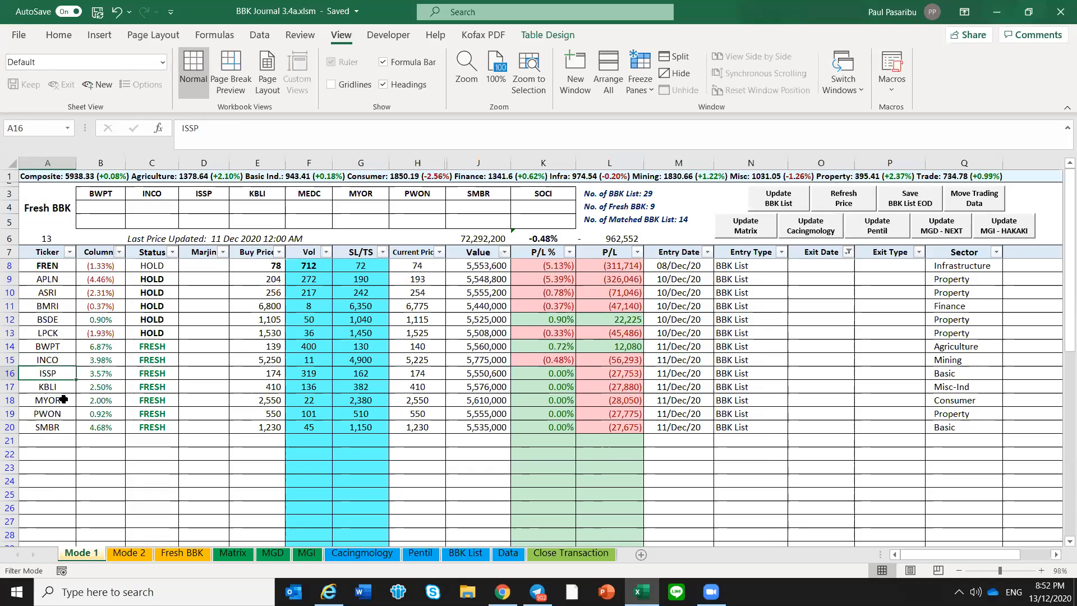
{"action": "left_click", "coordinate": [54, 440]}
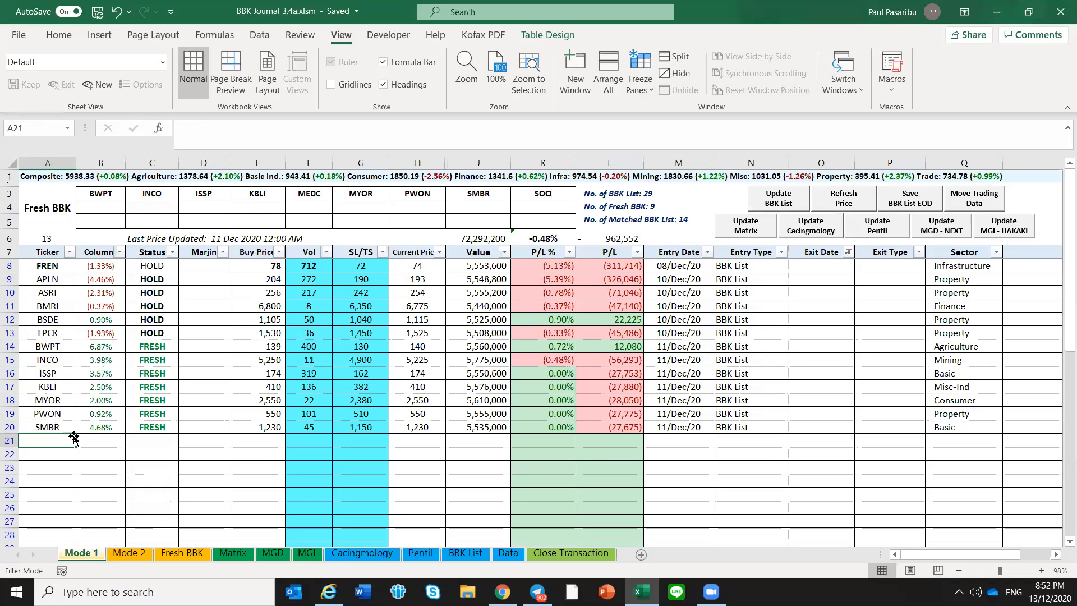
{"action": "left_click", "coordinate": [124, 468]}
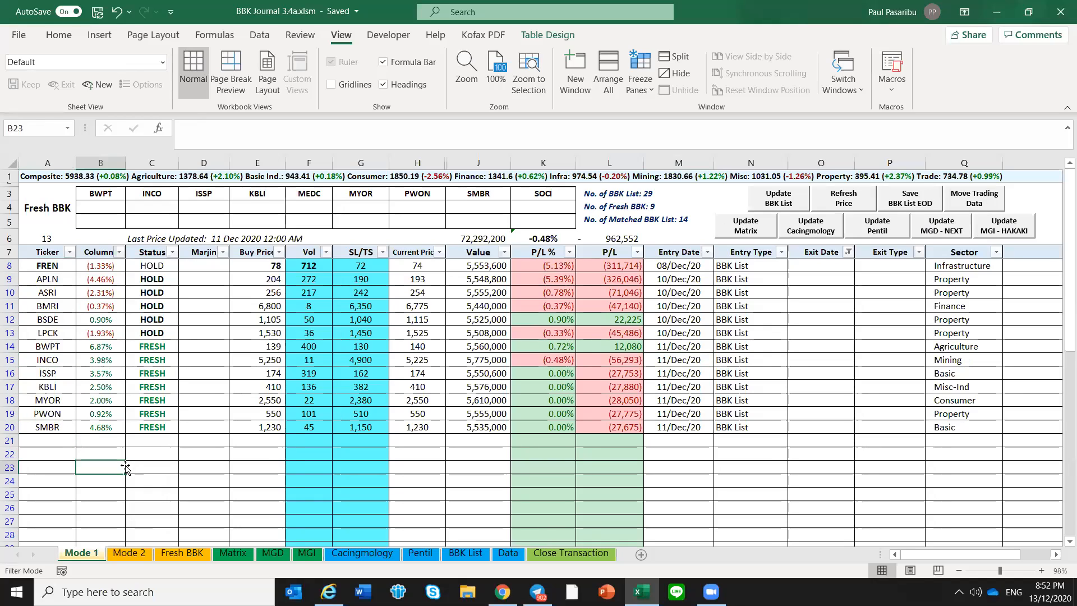
{"action": "left_click", "coordinate": [134, 456]}
{"action": "left_click", "coordinate": [113, 441]}
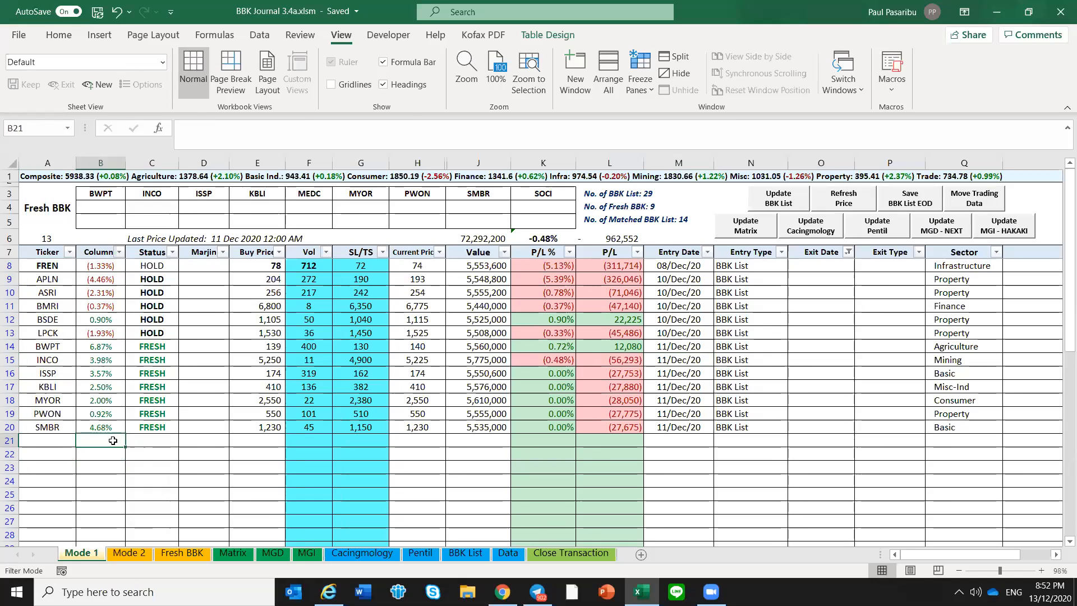
{"action": "left_click", "coordinate": [50, 454]}
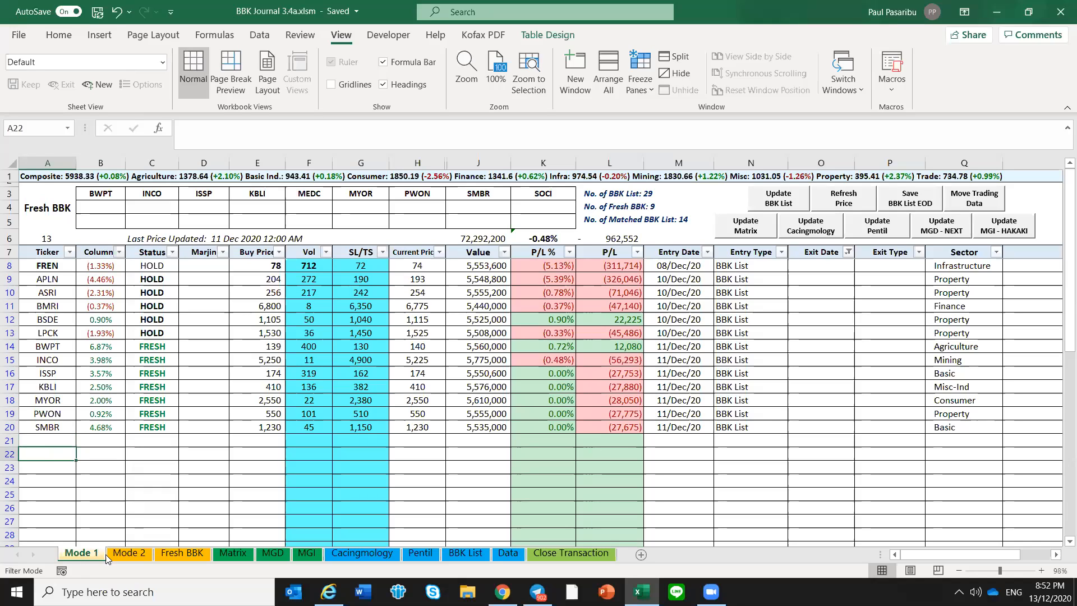
Bring up the Mode 2 sheet and widen its BBK Status column slightly
{"action": "left_click", "coordinate": [122, 553]}
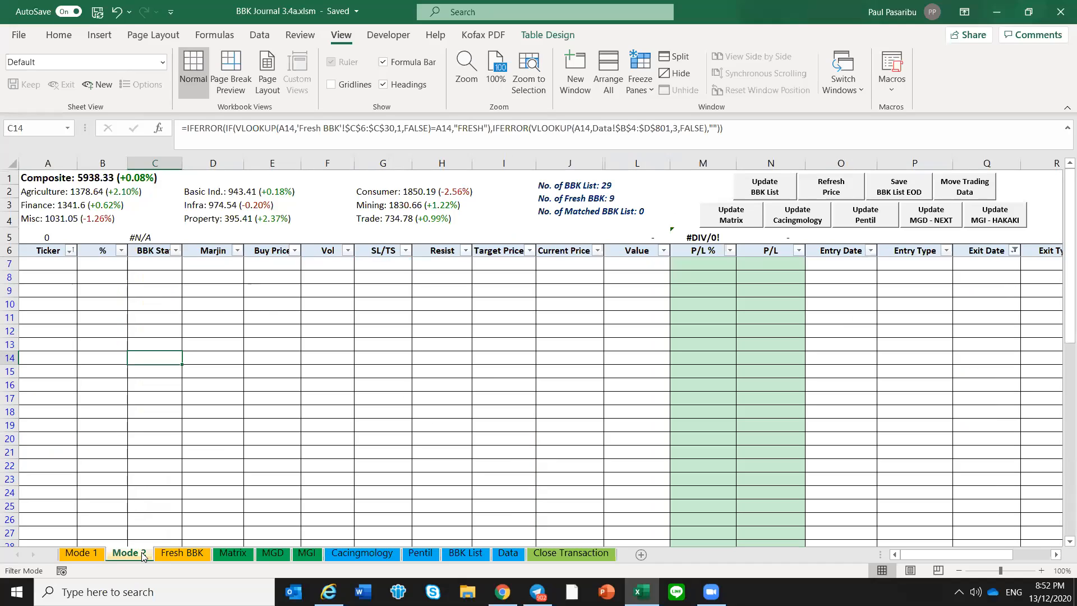
{"action": "left_click", "coordinate": [56, 261]}
{"action": "left_click", "coordinate": [167, 263]}
{"action": "left_click_drag", "start_coordinate": [184, 162], "coordinate": [188, 161]}
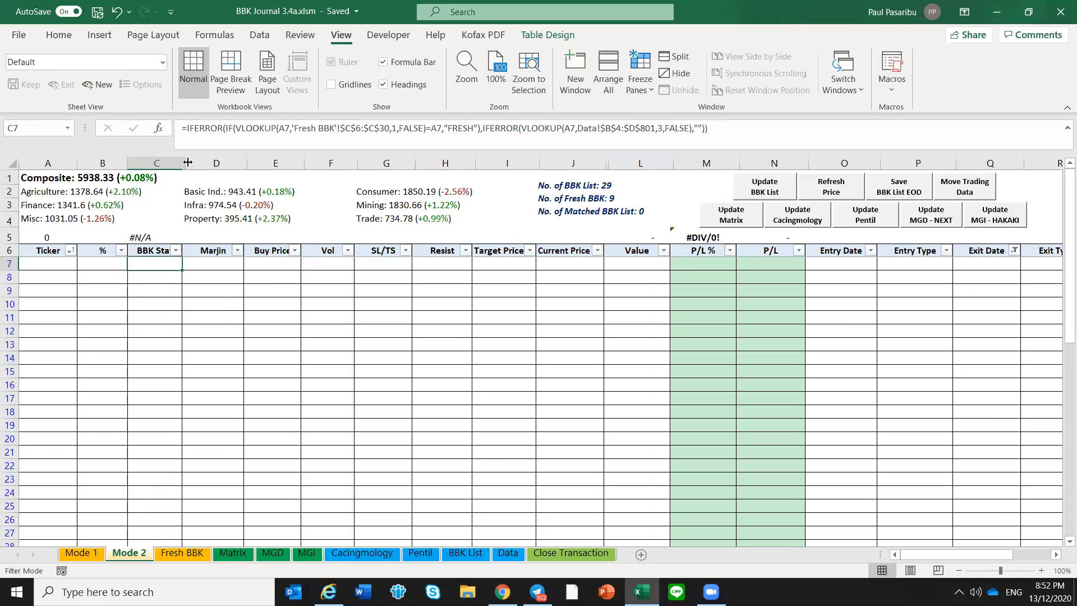
Examine the Buy Price, Vol, SL/TS, Resist and Target Price cells in the first row of the Mode 2 table
{"action": "left_click", "coordinate": [281, 269]}
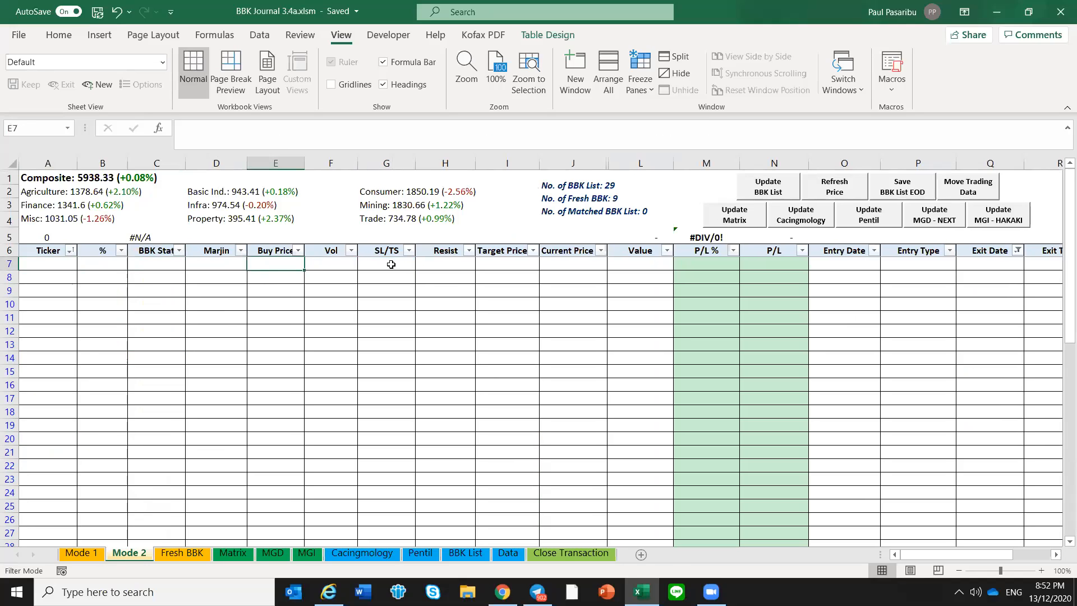
{"action": "left_click", "coordinate": [351, 260]}
{"action": "left_click", "coordinate": [395, 268]}
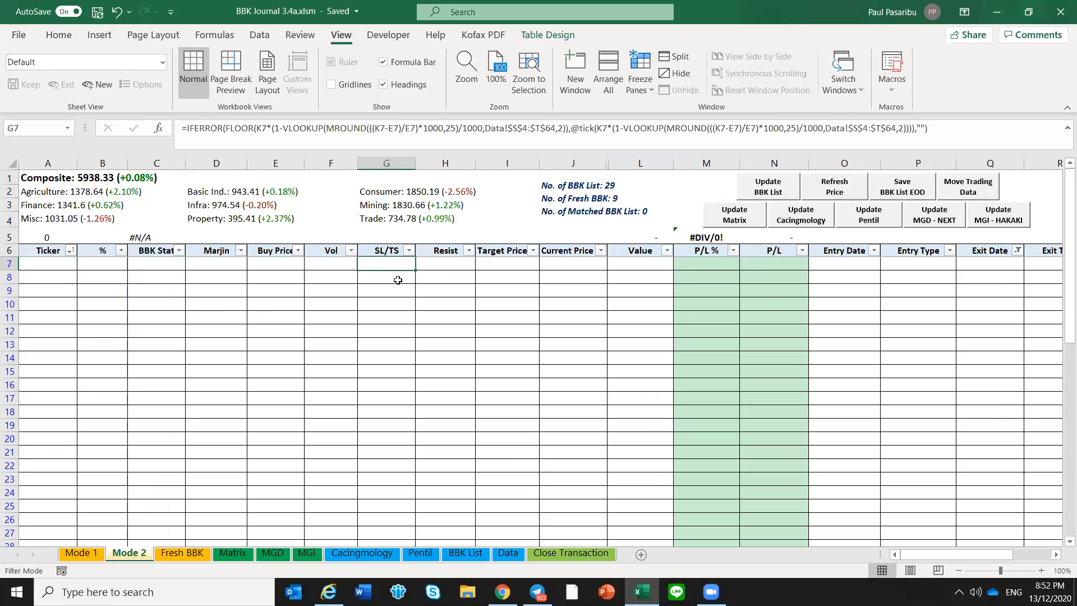
{"action": "left_click", "coordinate": [457, 264]}
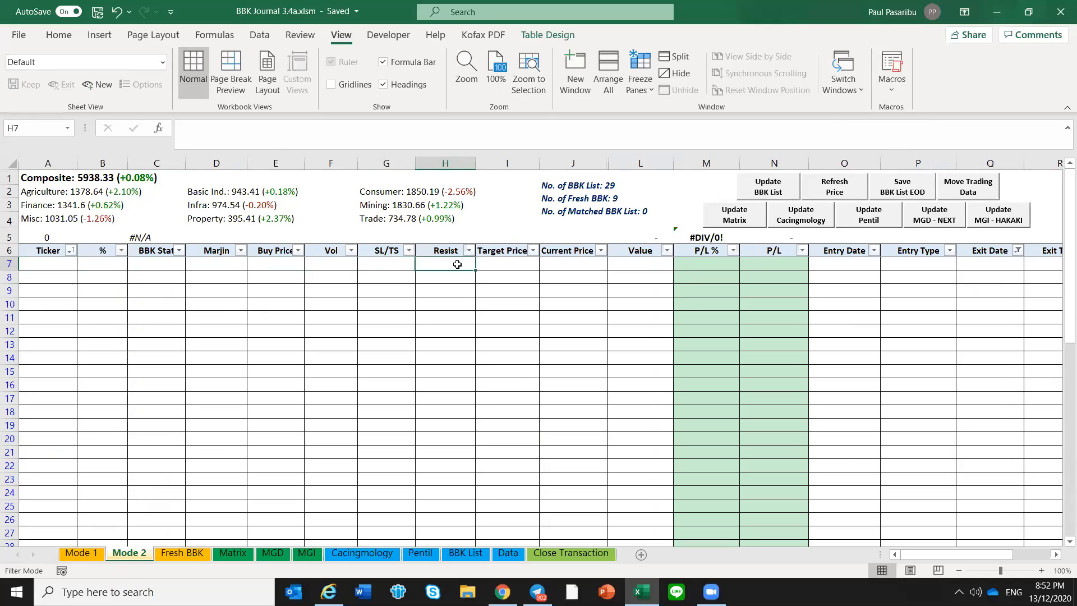
{"action": "left_click_drag", "start_coordinate": [457, 264], "coordinate": [479, 265]}
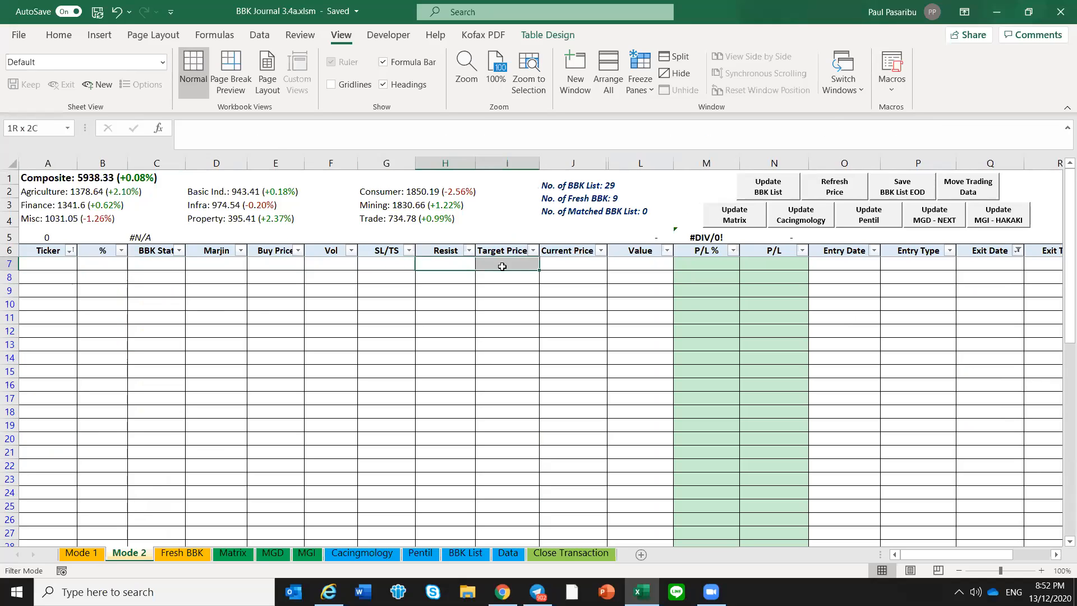
{"action": "left_click", "coordinate": [453, 263]}
{"action": "left_click", "coordinate": [479, 263]}
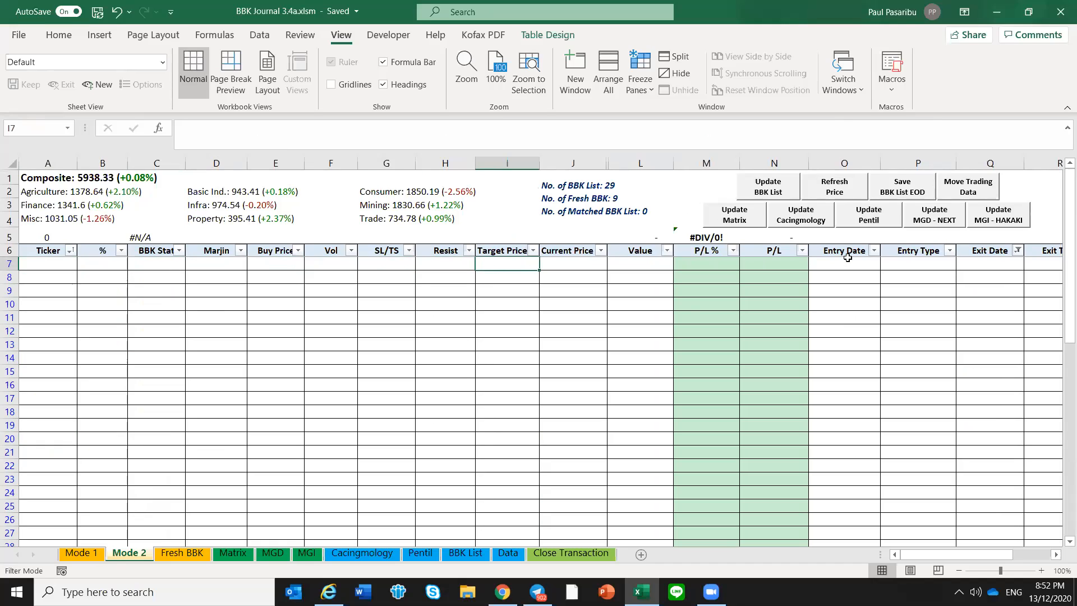
Check the BBK Status formula in the empty Mode 2 table and compare the sheet's layout with Mode 1
{"action": "left_click", "coordinate": [324, 321]}
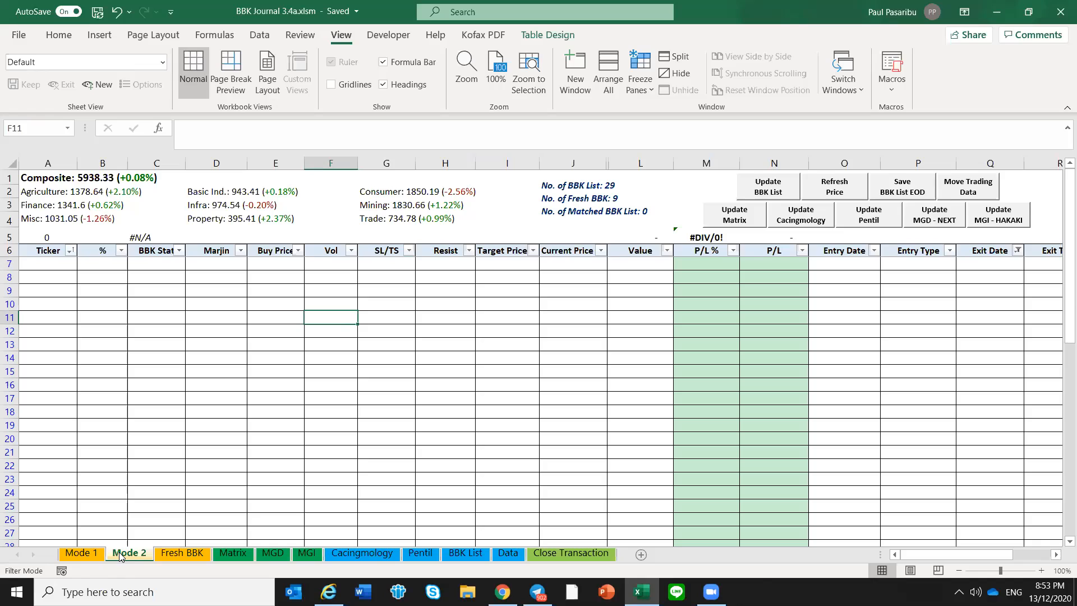
{"action": "left_click", "coordinate": [108, 288]}
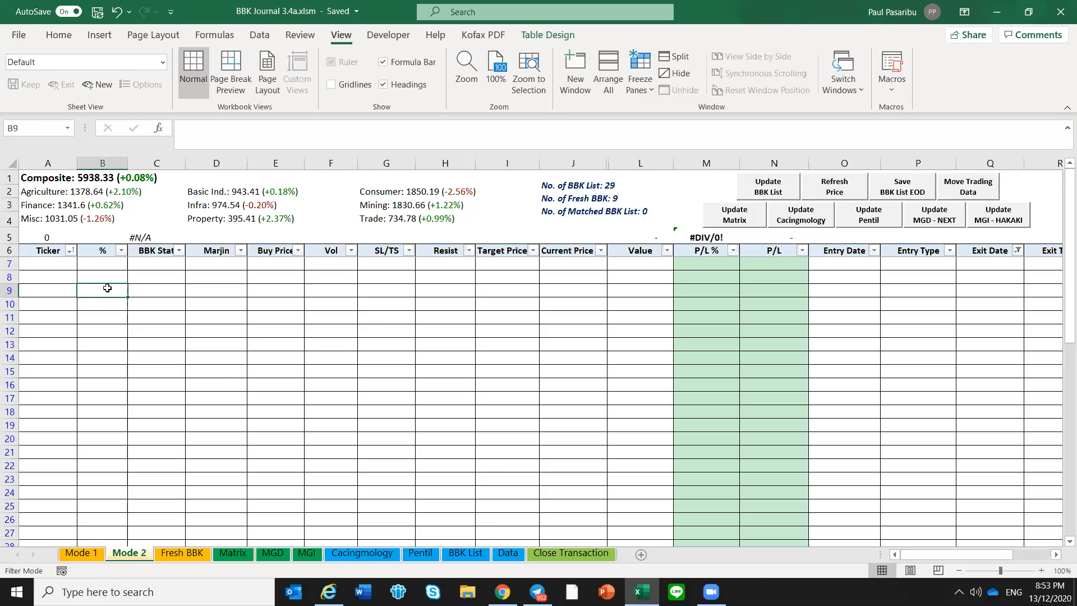
{"action": "left_click", "coordinate": [137, 307]}
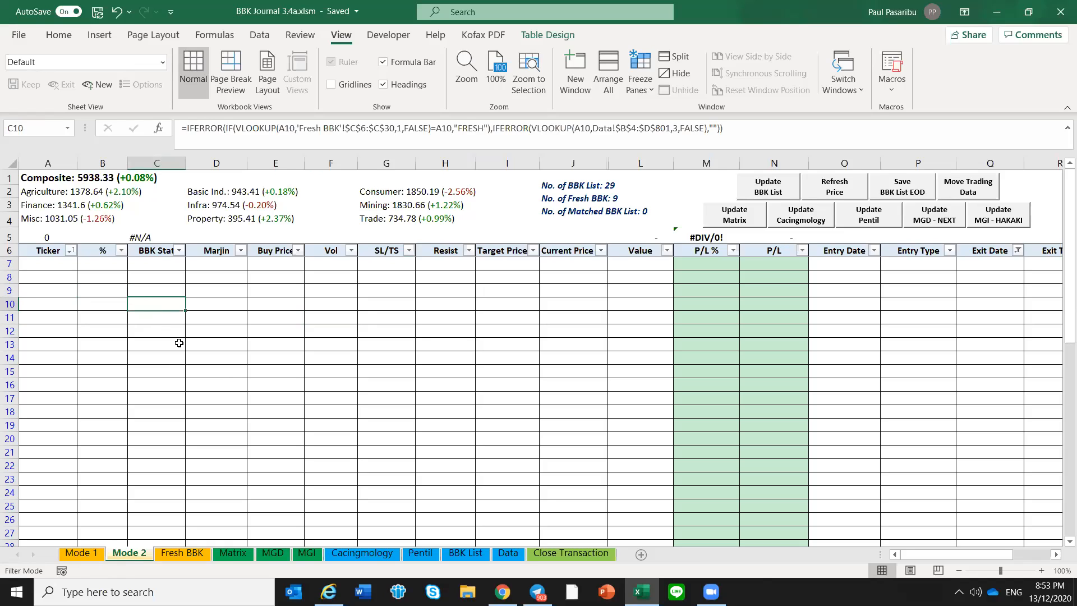
{"action": "left_click", "coordinate": [79, 554]}
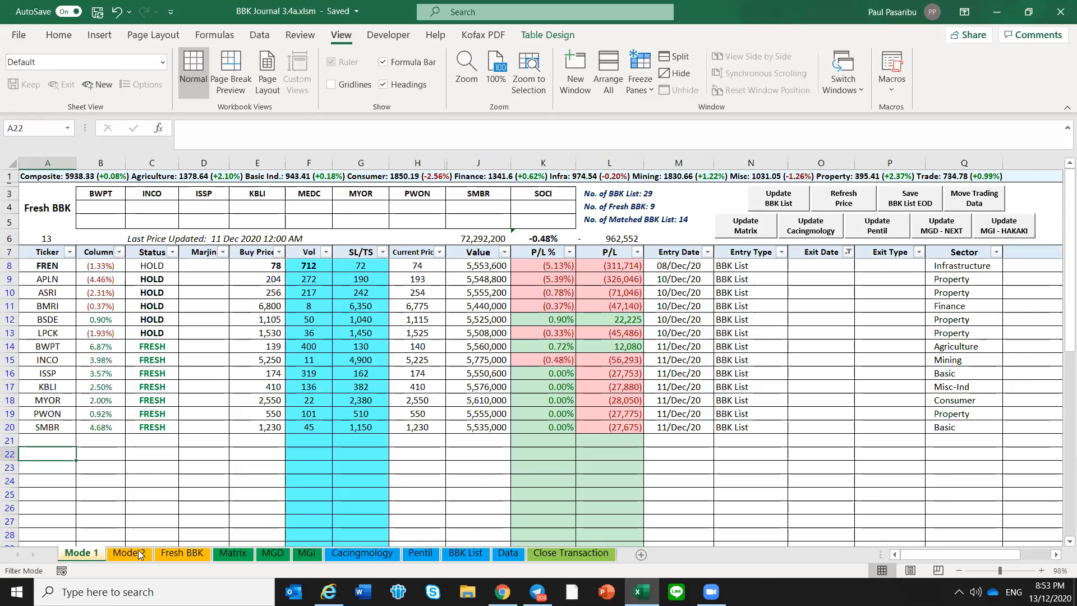
{"action": "left_click", "coordinate": [130, 554]}
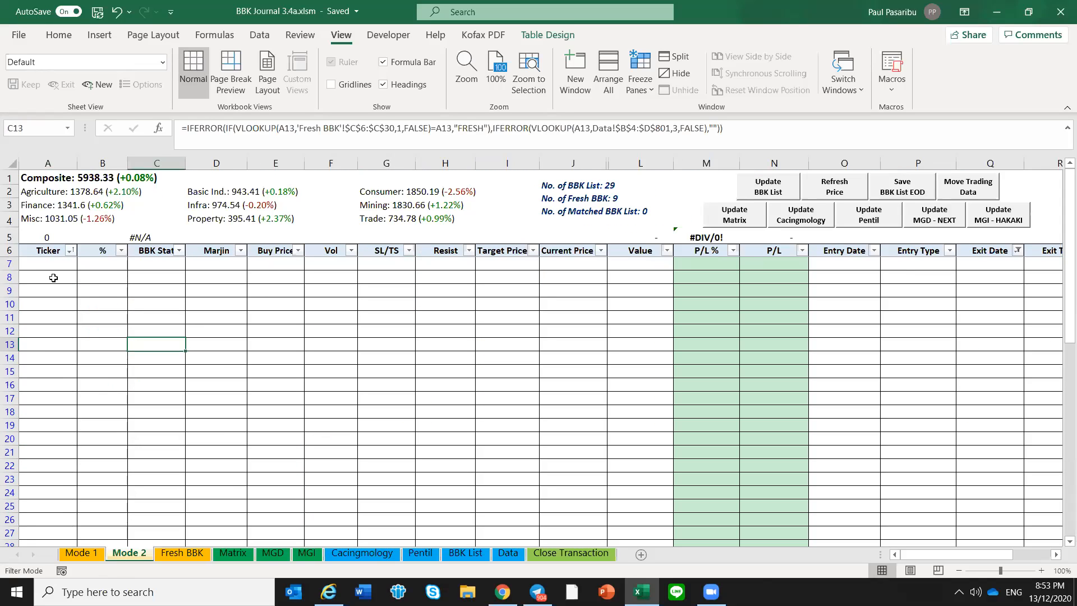
{"action": "left_click", "coordinate": [460, 281]}
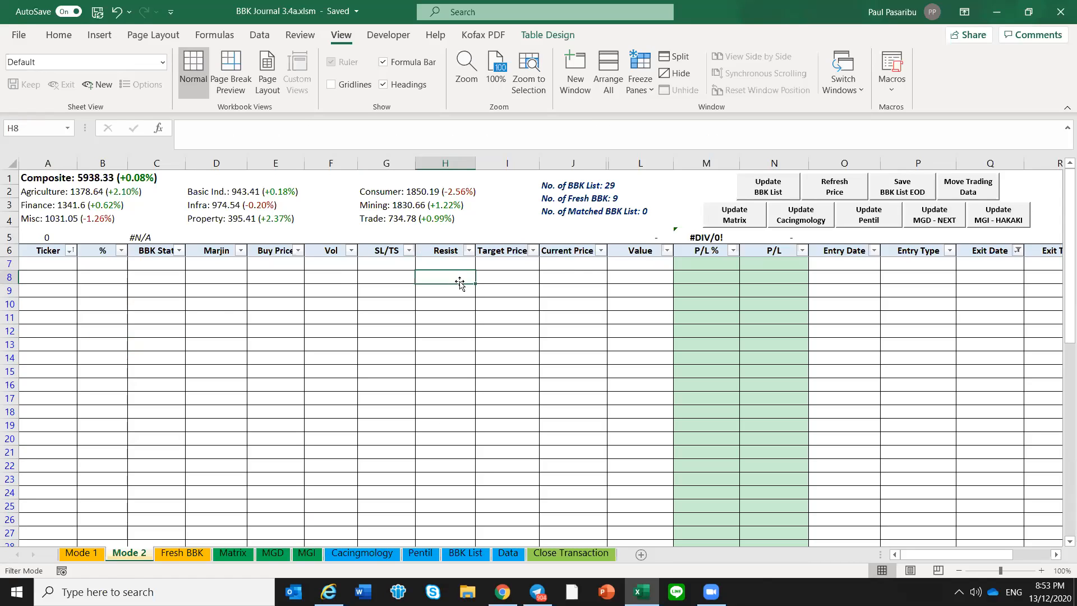
Enter Pentil and BBK List as sample Entry Type values in the first two rows of the Mode 2 table
{"action": "left_click", "coordinate": [840, 266]}
{"action": "left_click", "coordinate": [939, 262]}
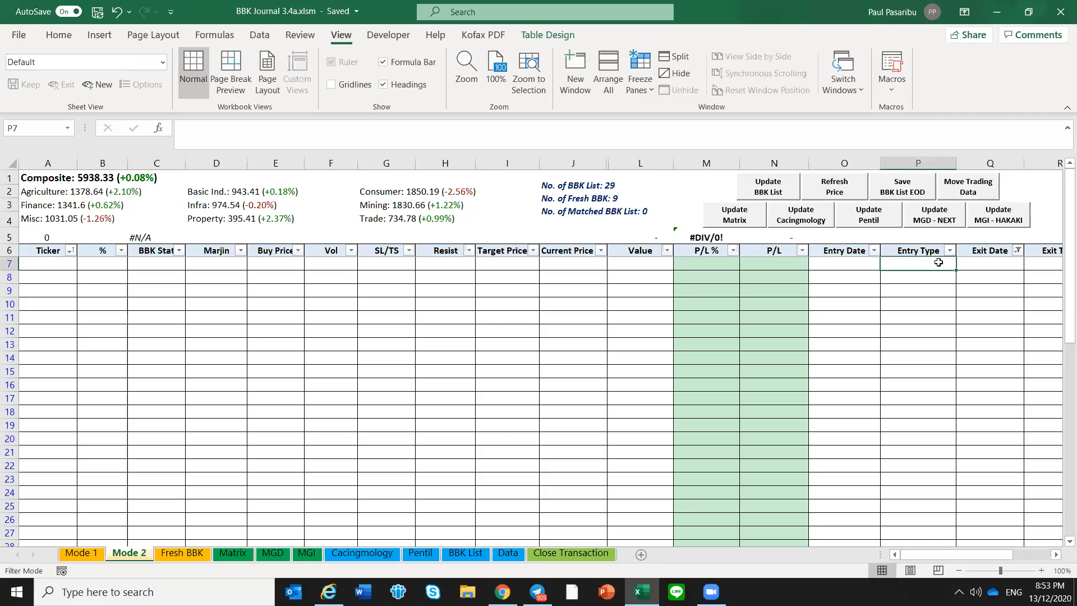
{"action": "type", "text": "Pentil"}
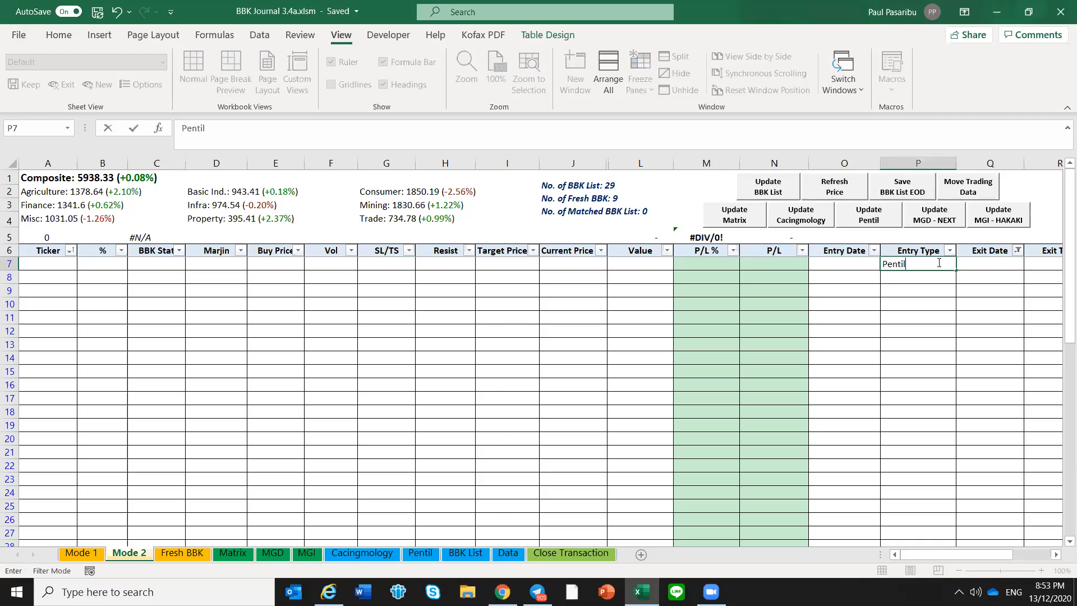
{"action": "key", "text": "Return"}
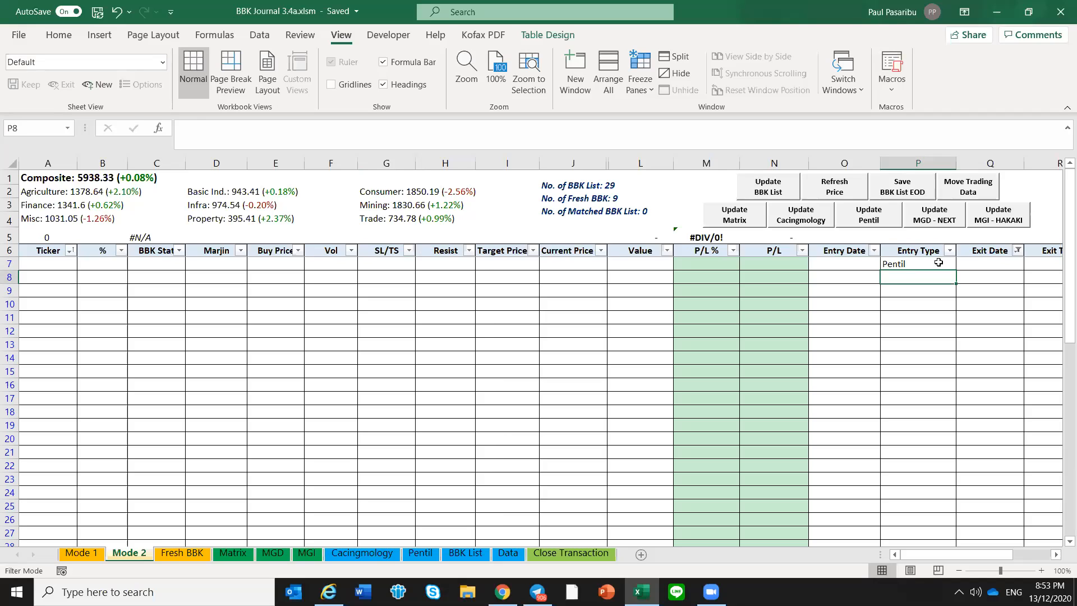
{"action": "type", "text": "BBK List"}
{"action": "key", "text": "Return"}
{"action": "key", "text": "Up"}
{"action": "key", "text": "Up"}
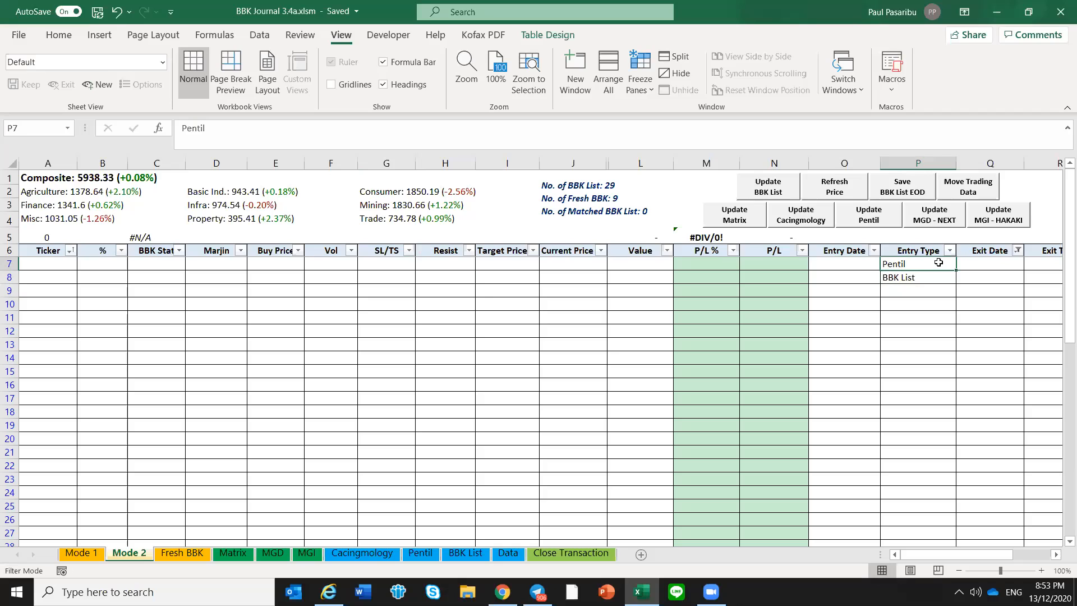
Examine the Entry Type, Exit Date and Exit Type cells in the first two rows of the Mode 2 table
{"action": "scroll", "coordinate": [939, 263], "scroll_direction": "right", "scroll_amount": 1}
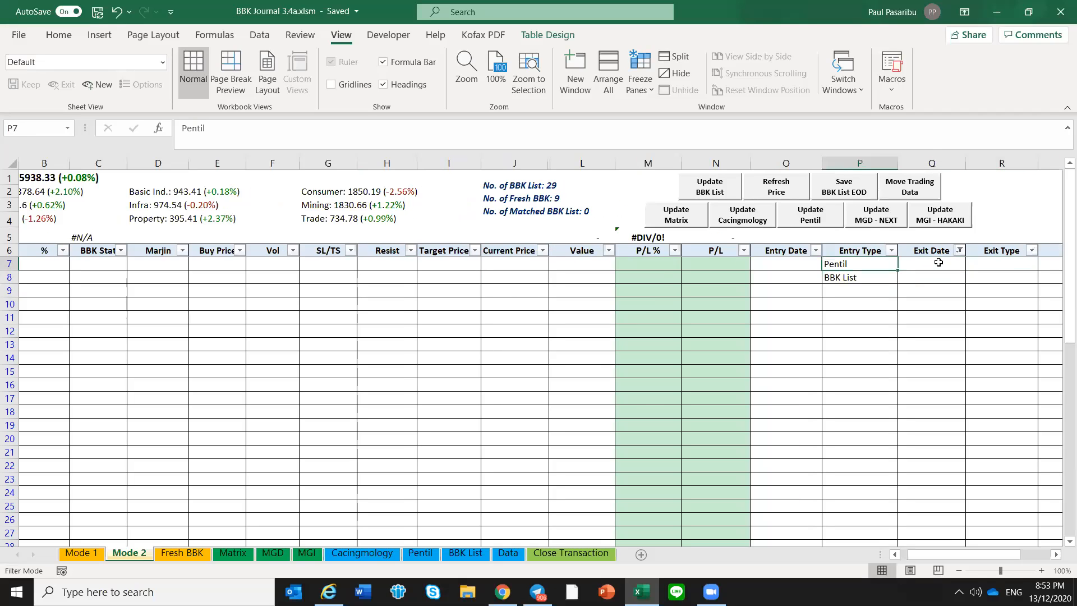
{"action": "key", "text": "Right"}
{"action": "key", "text": "Right"}
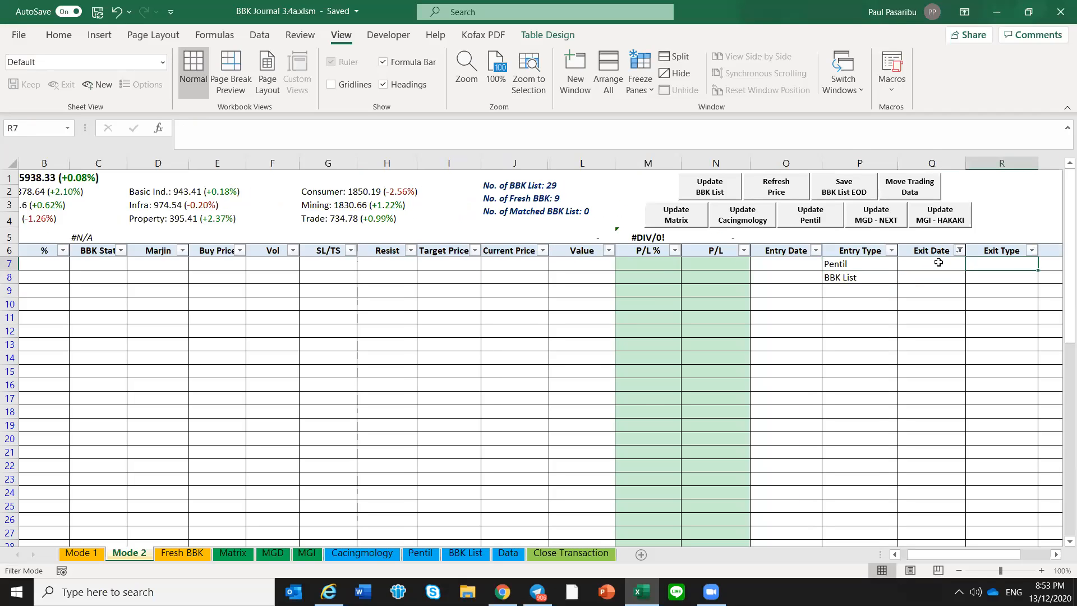
{"action": "key", "text": "Down"}
{"action": "key", "text": "Left"}
{"action": "key", "text": "Left"}
{"action": "key", "text": "Left"}
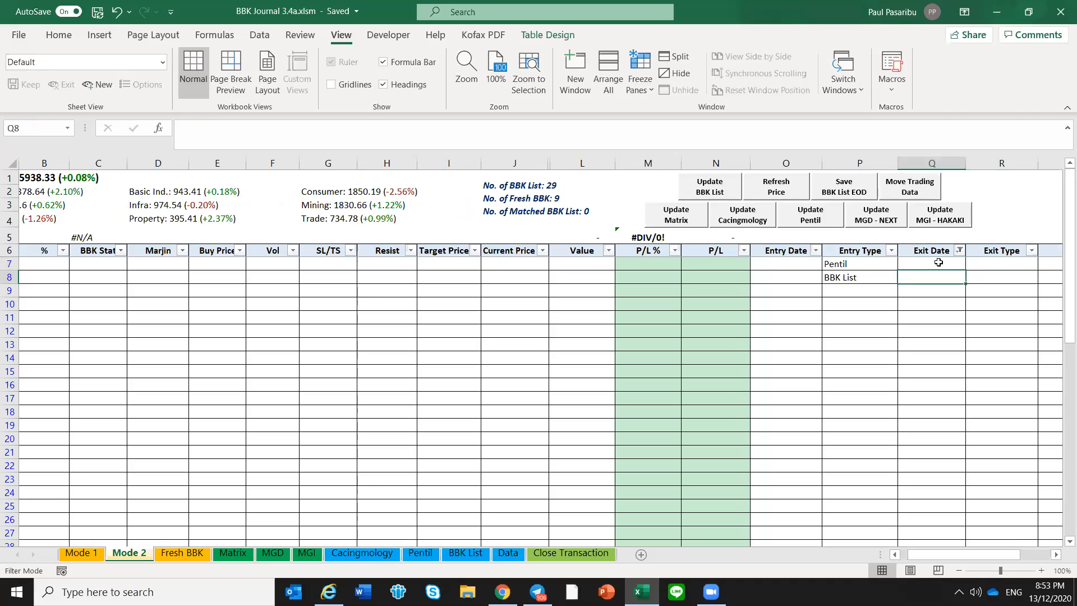
{"action": "key", "text": "Right"}
{"action": "key", "text": "Right"}
{"action": "key", "text": "Left"}
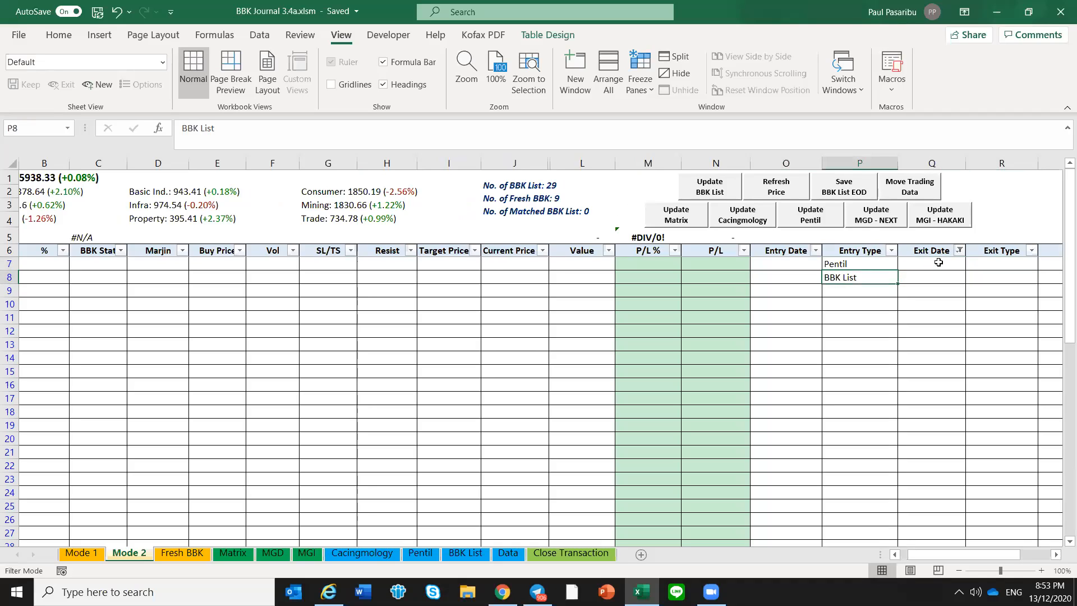
{"action": "key", "text": "Right"}
{"action": "key", "text": "Right"}
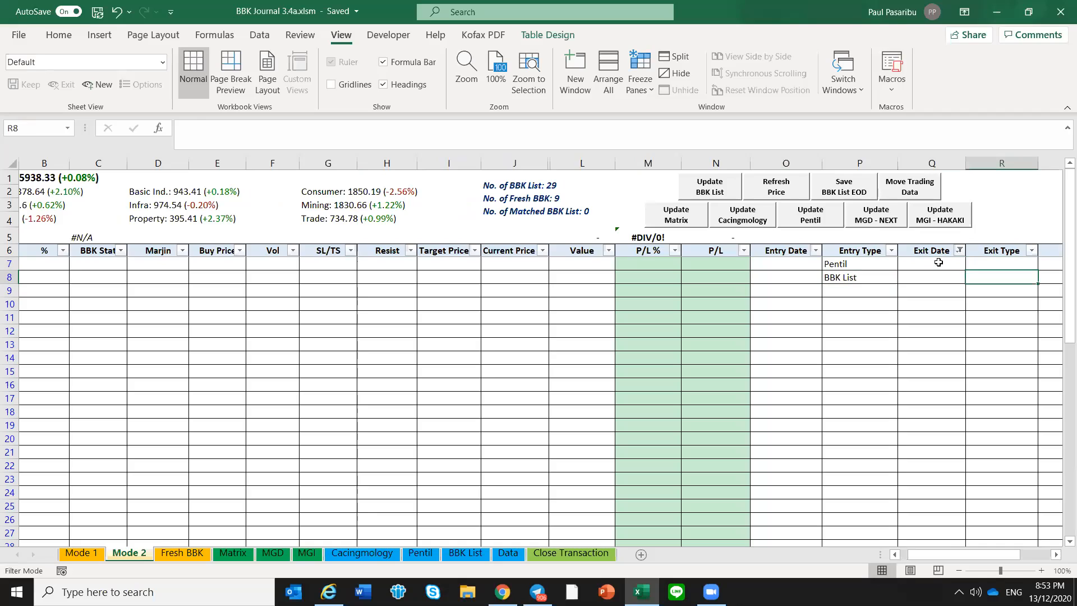
{"action": "key", "text": "Up"}
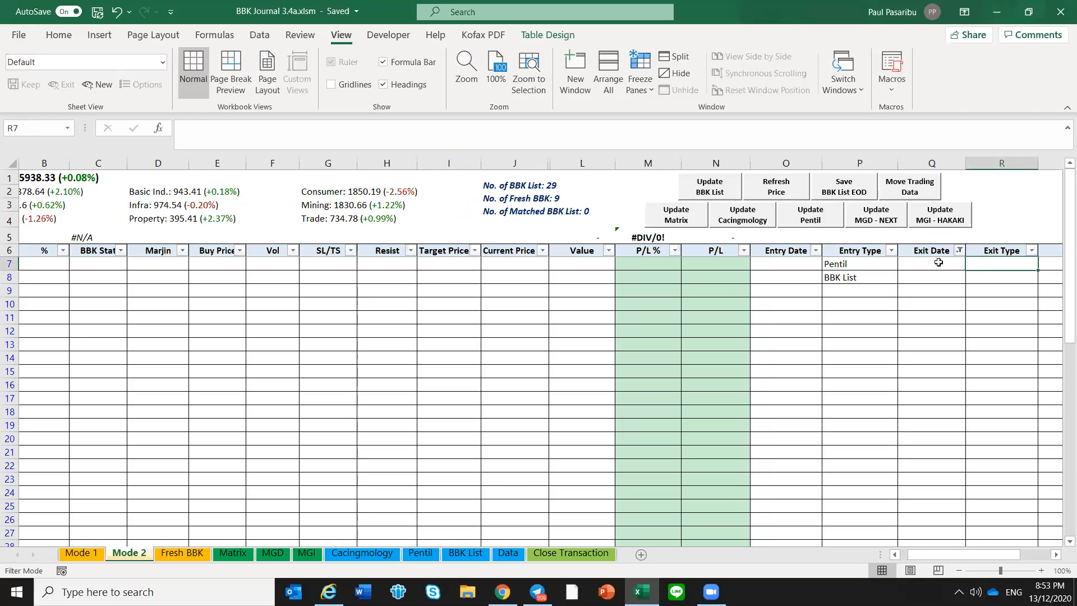
{"action": "key", "text": "Left"}
{"action": "key", "text": "Left"}
{"action": "key", "text": "Left"}
{"action": "key", "text": "Right"}
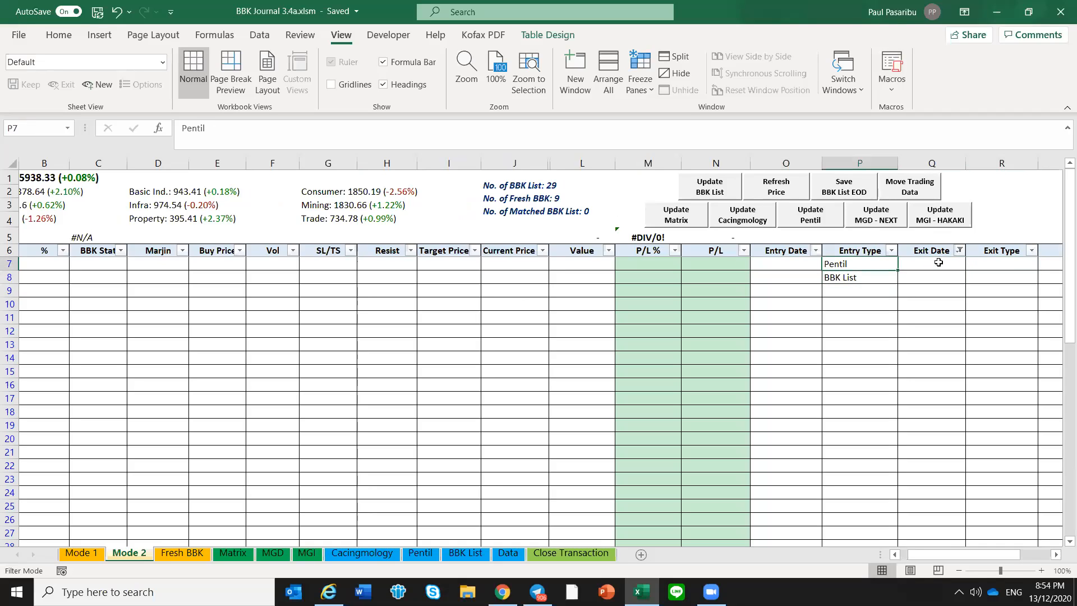
Clear both sample Entry Type values and go back to the first Ticker cell of the Mode 2 table
{"action": "key", "text": "shift+Down"}
{"action": "key", "text": "Delete"}
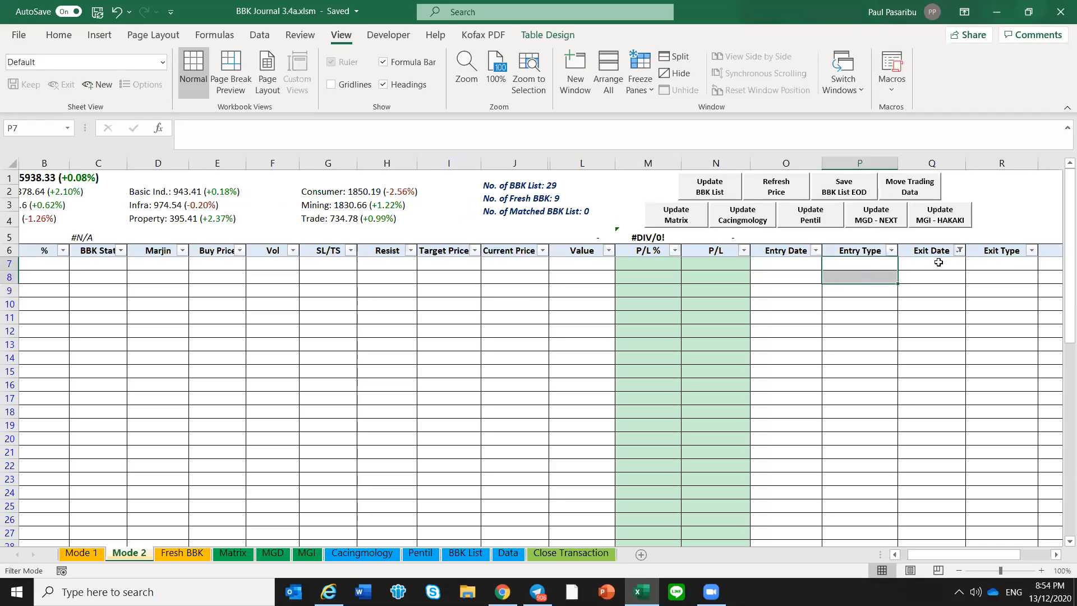
{"action": "key", "text": "shift+Up"}
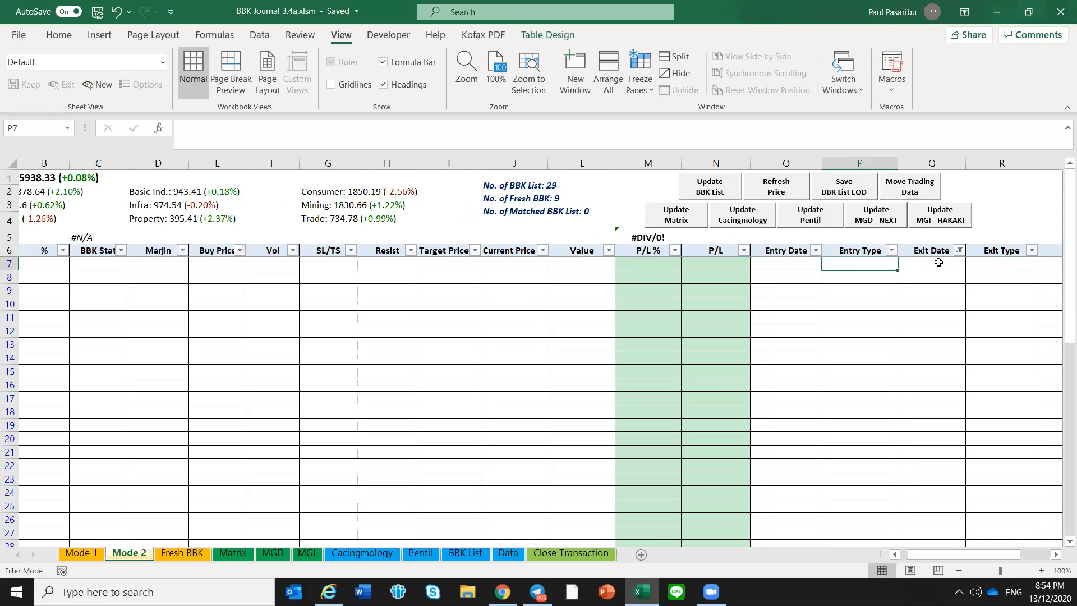
{"action": "key", "text": "Left"}
{"action": "key", "text": "Home"}
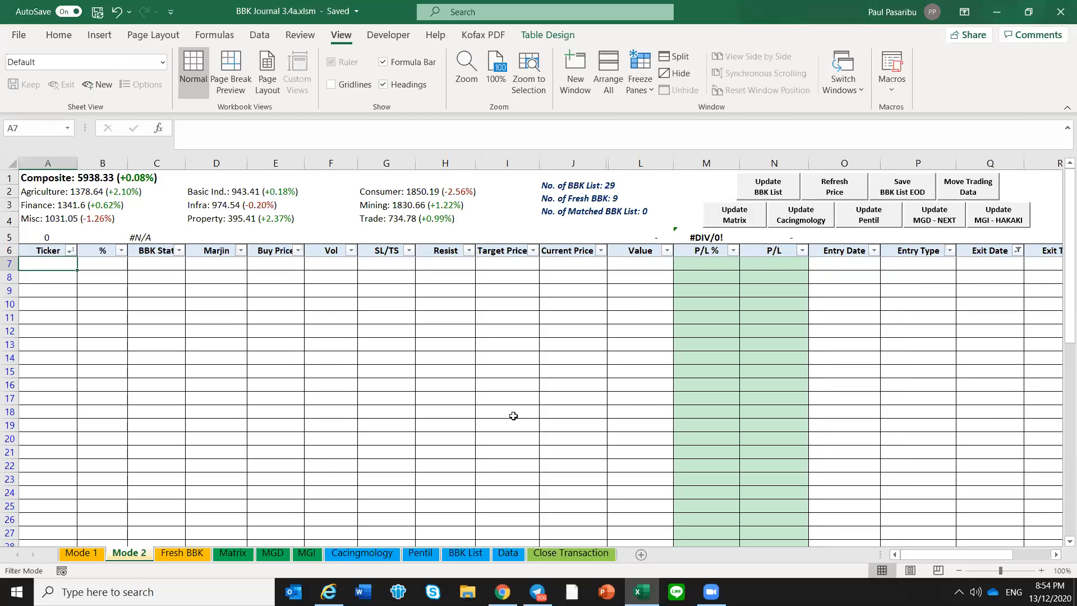
Bring up the Mode 1 sheet and select an empty Buy Price cell below the ticker list
{"action": "left_click", "coordinate": [79, 554]}
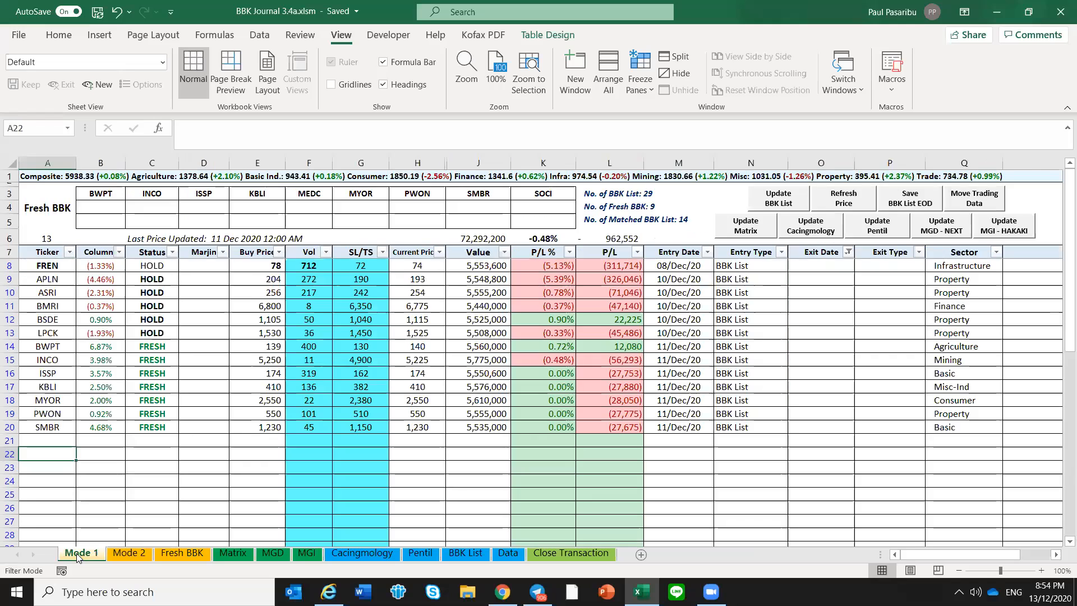
{"action": "left_click", "coordinate": [273, 492]}
{"action": "left_click", "coordinate": [256, 455]}
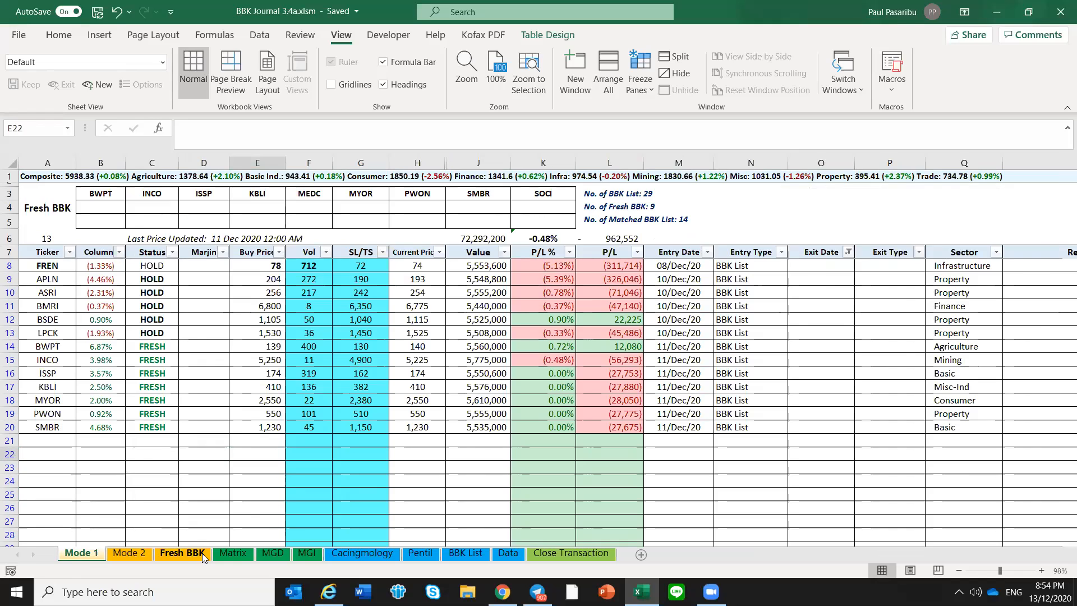
Review the NEXT, NBSA and Bid-Off ratings of BWPT, INCO and ISSP on the Fresh BBK sheet and save the workbook
{"action": "left_click", "coordinate": [202, 555]}
{"action": "left_click", "coordinate": [573, 403]}
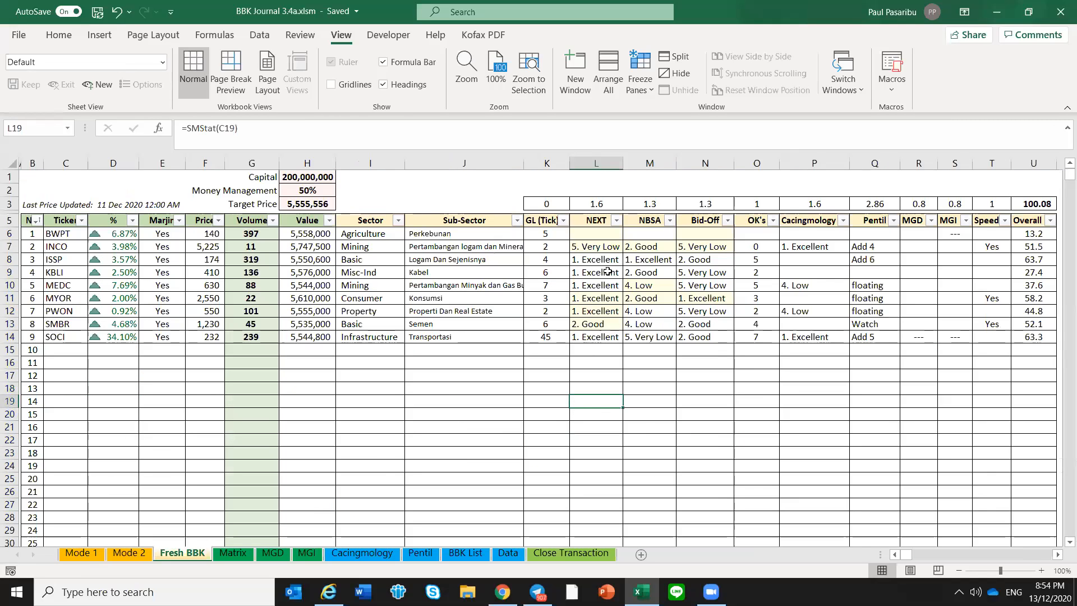
{"action": "left_click", "coordinate": [614, 234]}
{"action": "left_click", "coordinate": [707, 235]}
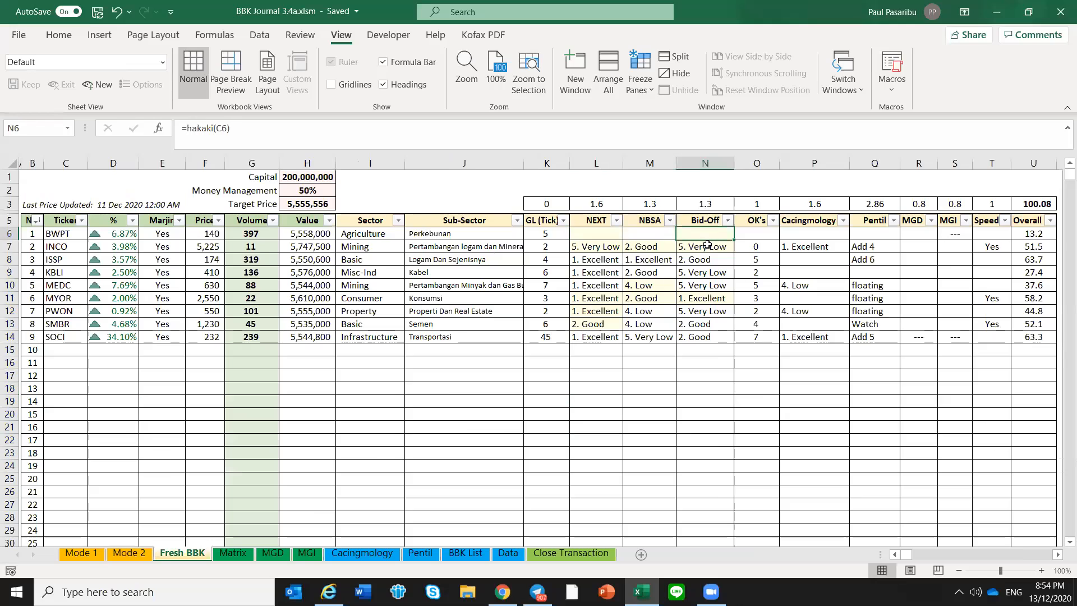
{"action": "left_click", "coordinate": [708, 246]}
{"action": "left_click", "coordinate": [666, 251]}
{"action": "left_click", "coordinate": [593, 250]}
{"action": "left_click", "coordinate": [611, 262]}
{"action": "left_click", "coordinate": [642, 261]}
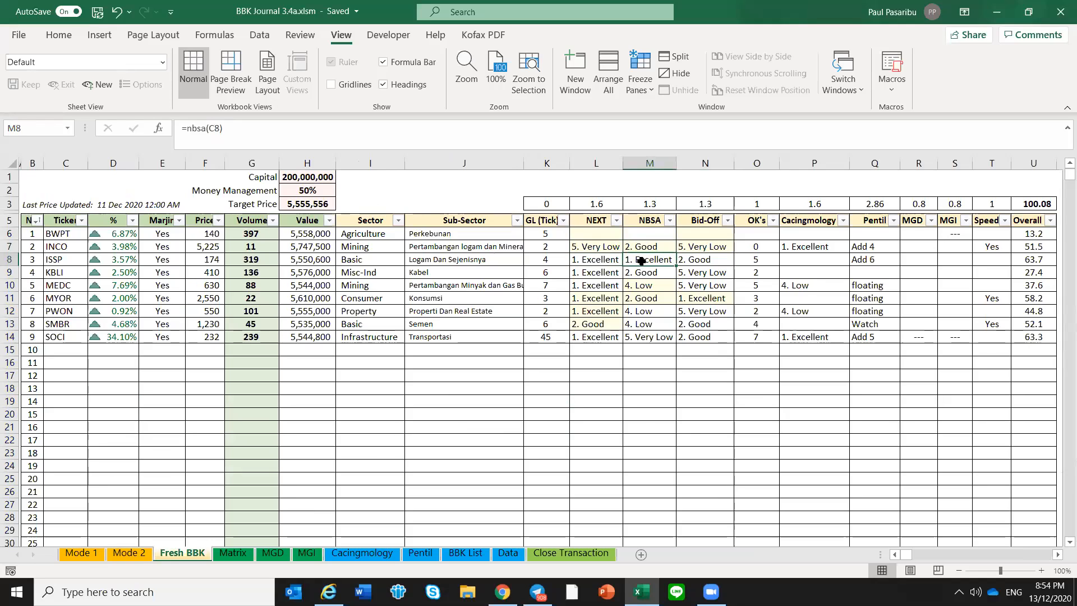
{"action": "key", "text": "ctrl+s"}
Compare INCO's NEXT, NBSA and Bid-Off ratings, and check MEDC's NBSA rating on the Fresh BBK sheet
{"action": "left_click", "coordinate": [609, 246]}
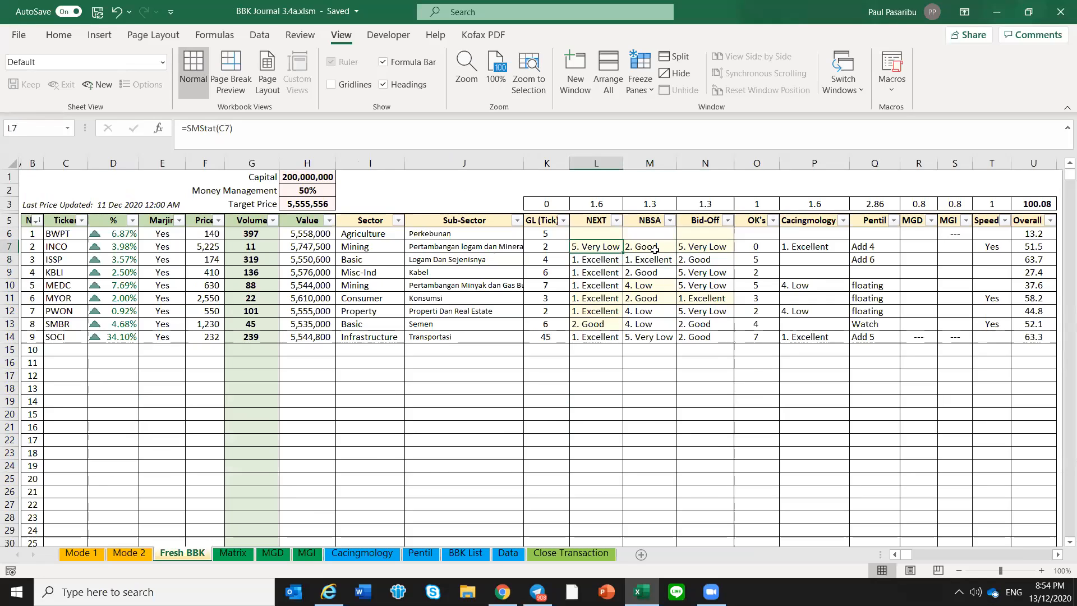
{"action": "left_click", "coordinate": [698, 246]}
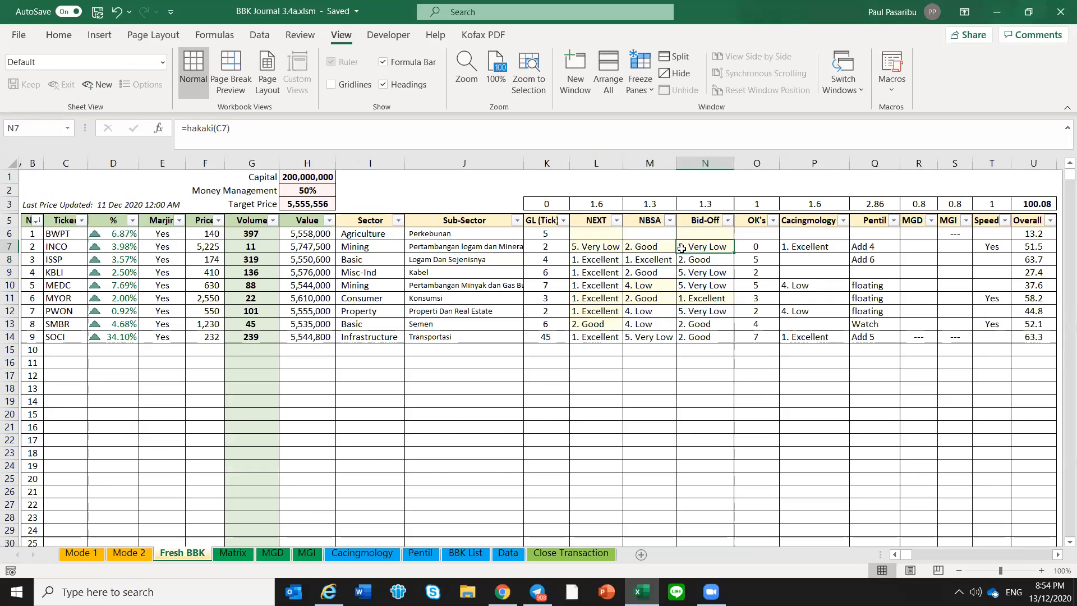
{"action": "mouse_move", "coordinate": [600, 248]}
{"action": "left_mouse_down"}
{"action": "mouse_move", "coordinate": [708, 247]}
{"action": "mouse_move", "coordinate": [605, 251]}
{"action": "left_mouse_up"}
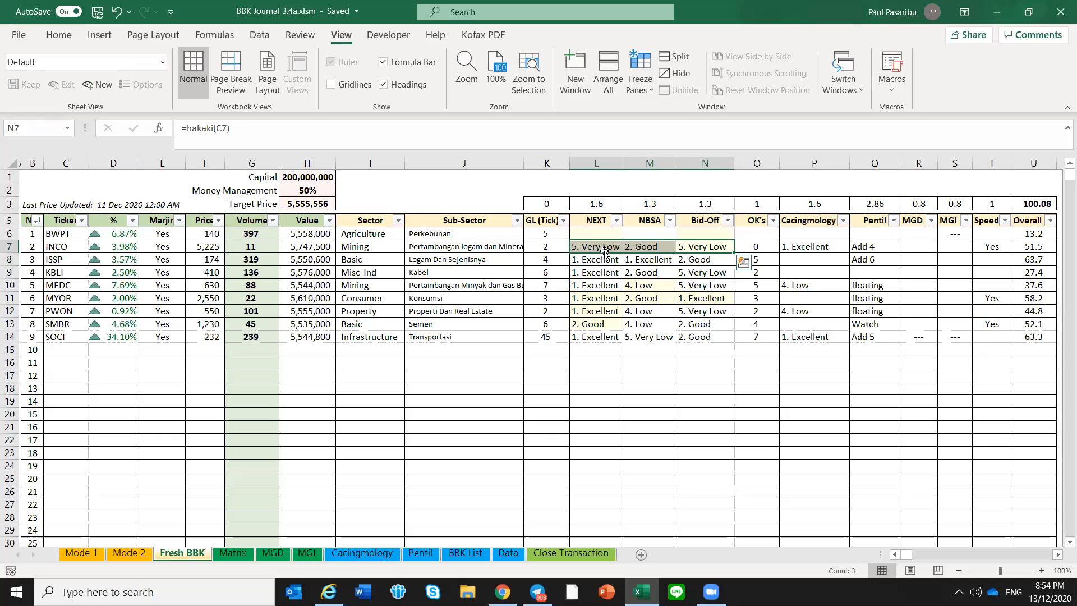
{"action": "left_click", "coordinate": [657, 287]}
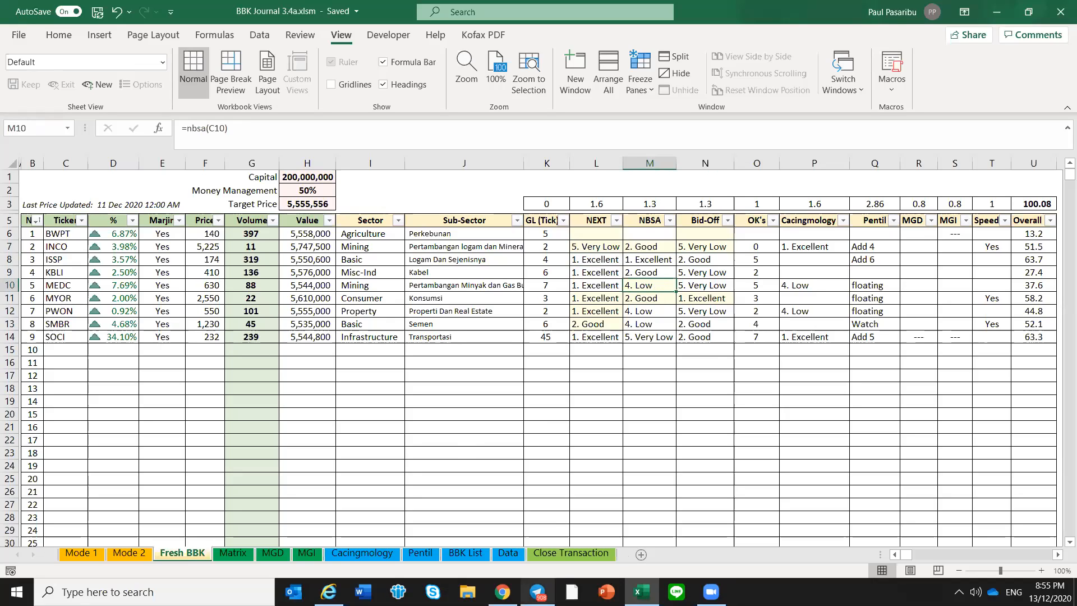
Switch to Telegram and replace the message search with "/hakaki medc"
{"action": "left_click", "coordinate": [538, 592]}
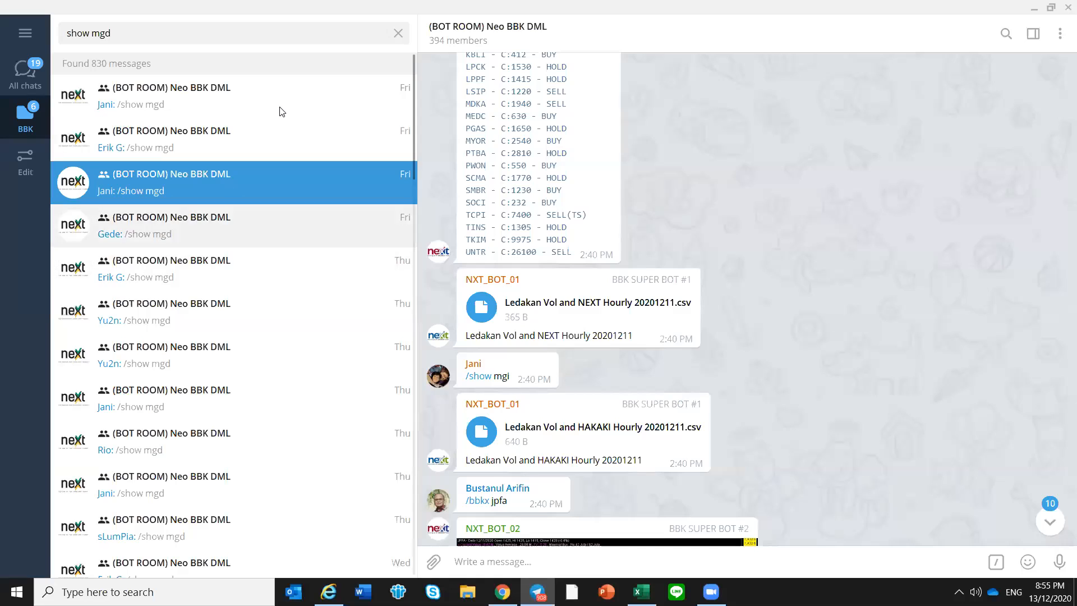
{"action": "left_click", "coordinate": [312, 31]}
{"action": "key", "text": "BackSpace"}
{"action": "key", "text": "BackSpace"}
{"action": "key", "text": "BackSpace"}
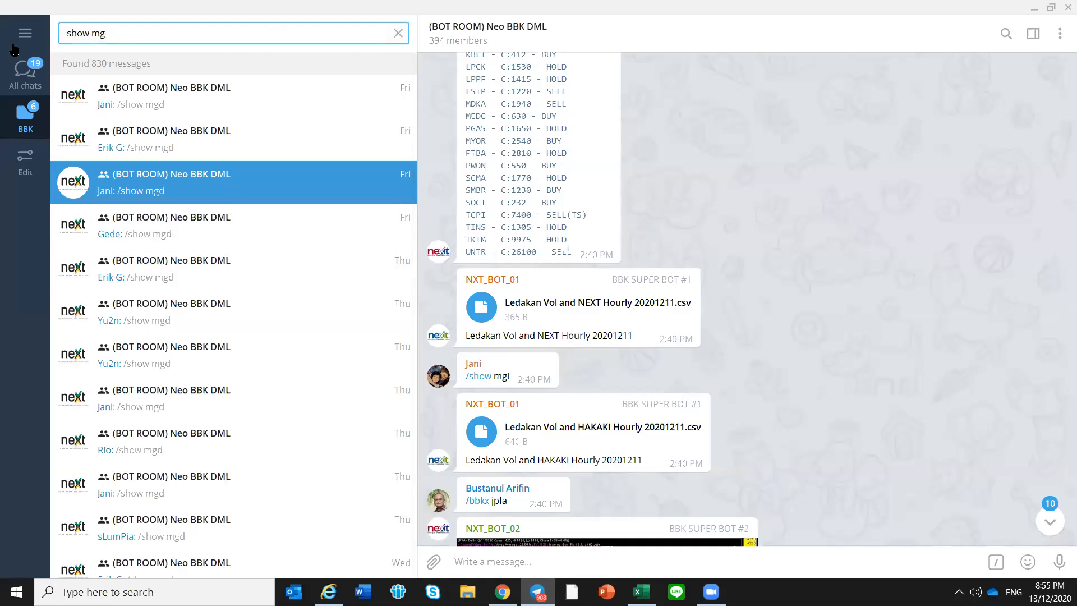
{"action": "key", "text": "BackSpace"}
{"action": "key", "text": "BackSpace"}
{"action": "key", "text": "BackSpace"}
{"action": "key", "text": "BackSpace"}
{"action": "key", "text": "BackSpace"}
{"action": "type", "text": "/"}
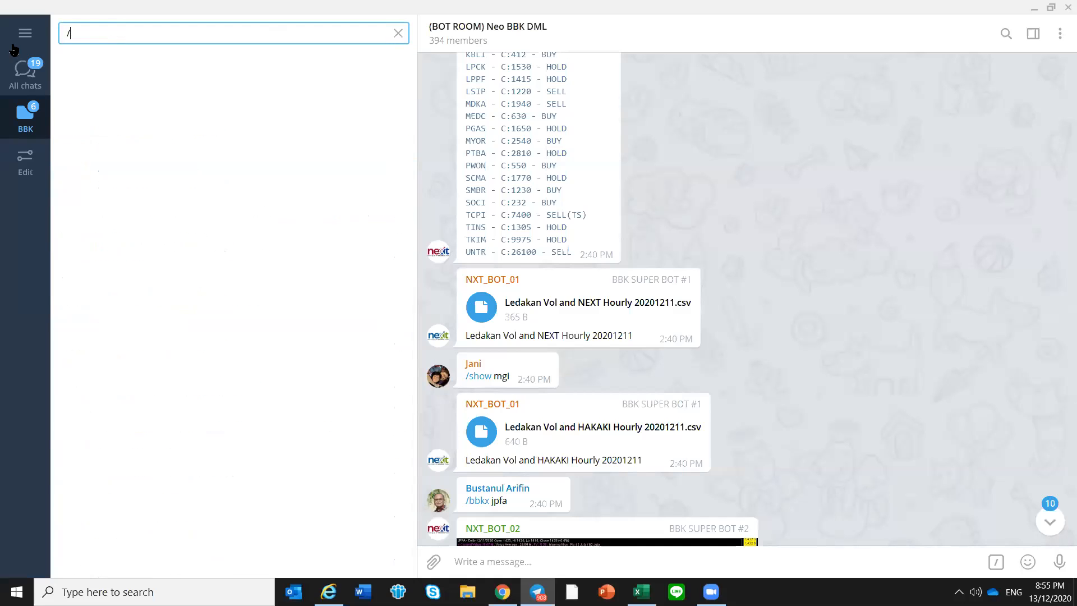
{"action": "type", "text": "hakaki medc"}
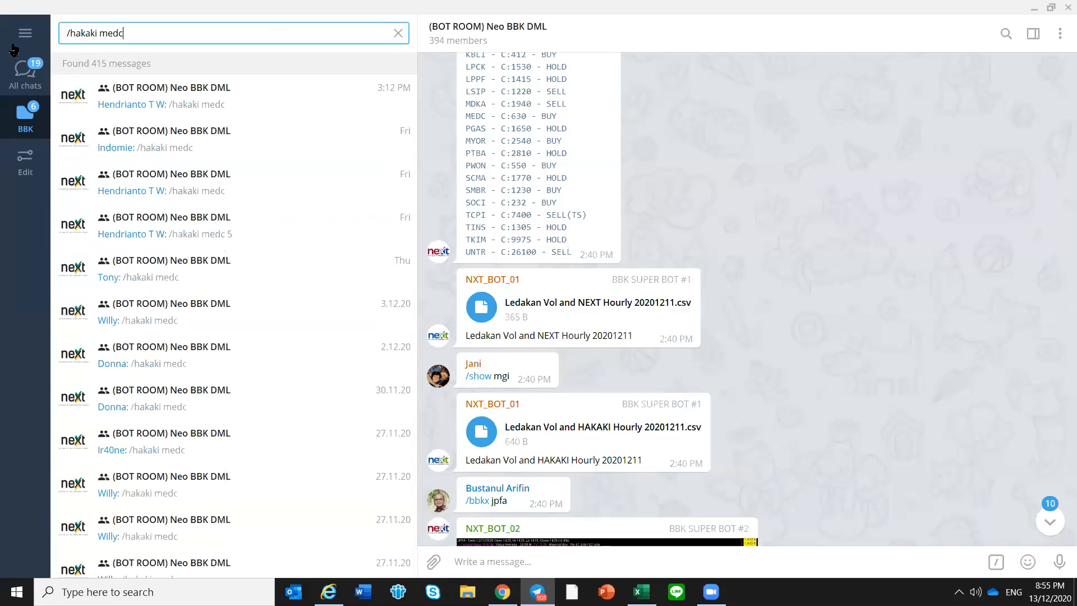
Open Friday's "/hakaki medc" request made at 2:39 PM and enlarge the MEDC chart posted in reply
{"action": "left_click", "coordinate": [200, 131]}
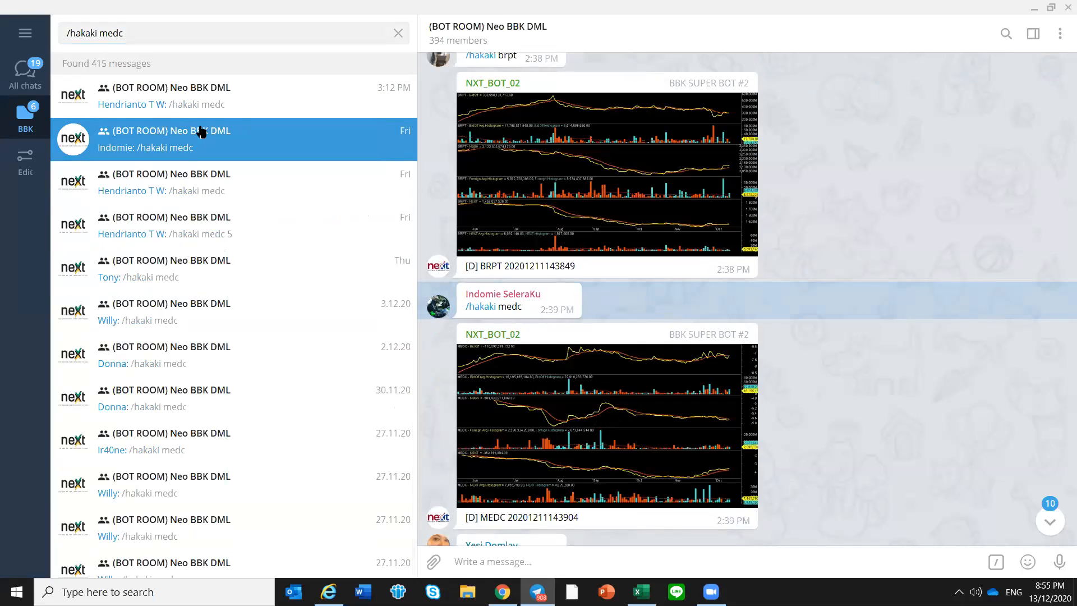
{"action": "left_click", "coordinate": [688, 427]}
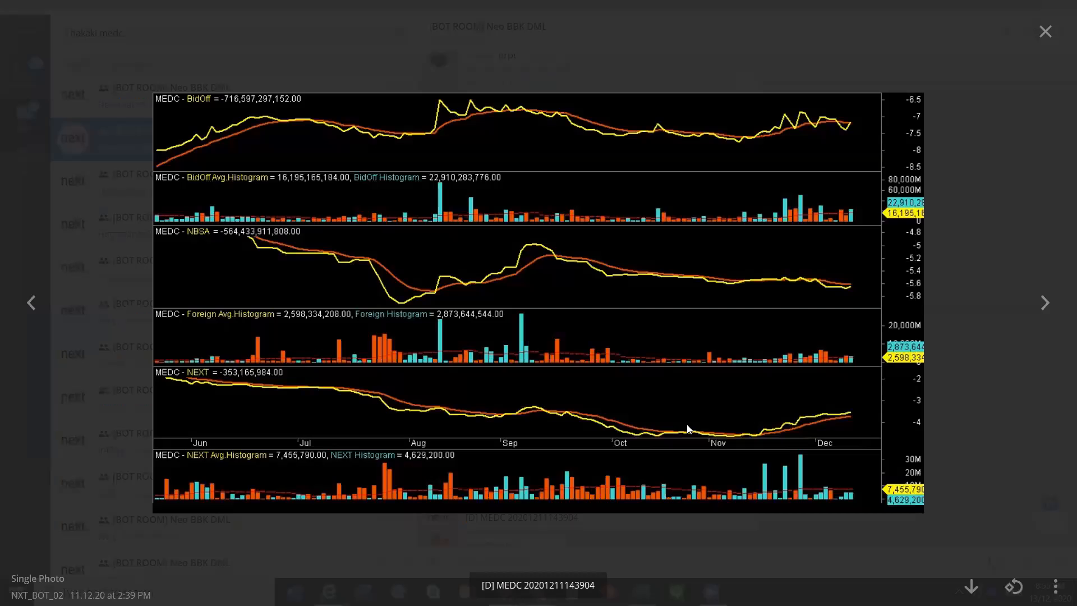
Close the enlarged MEDC chart, clear the message search and return to the unread messages of (BOT ROOM) Neo BBK DML
{"action": "left_click", "coordinate": [1045, 32]}
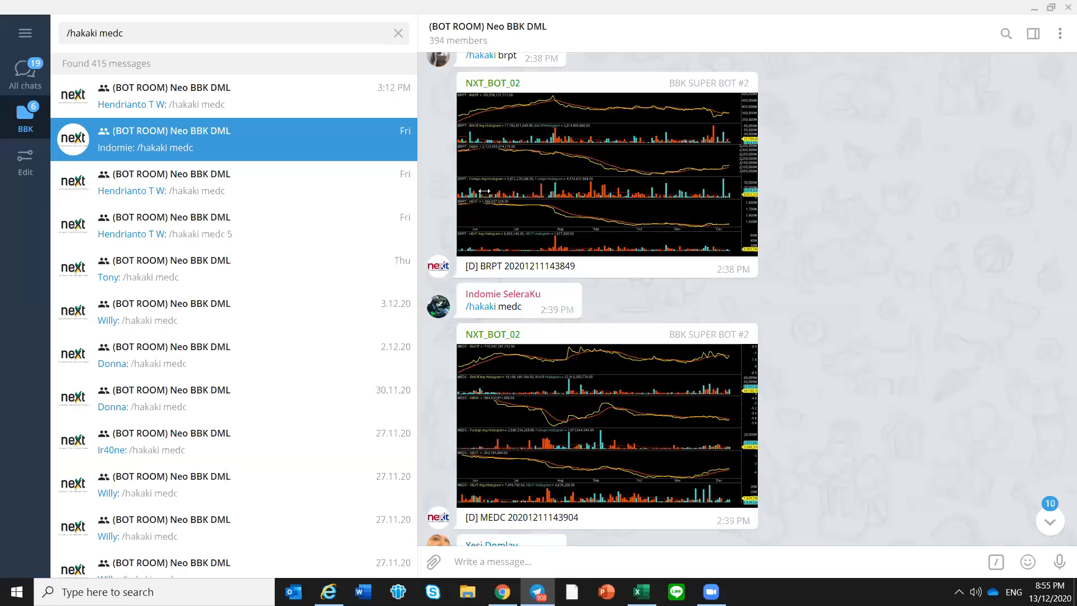
{"action": "left_click", "coordinate": [399, 33]}
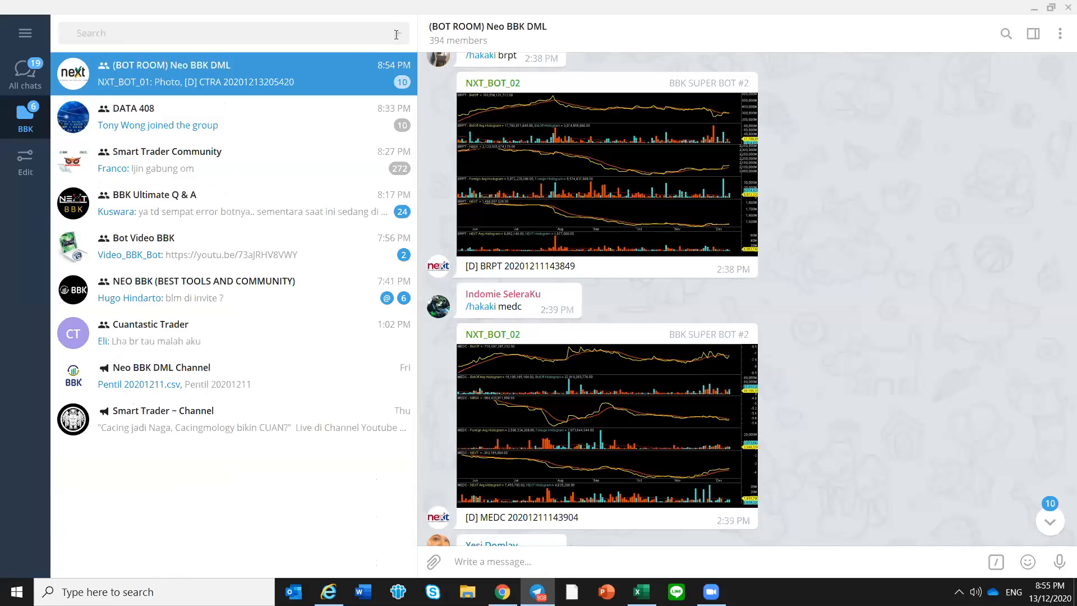
{"action": "left_click", "coordinate": [226, 82]}
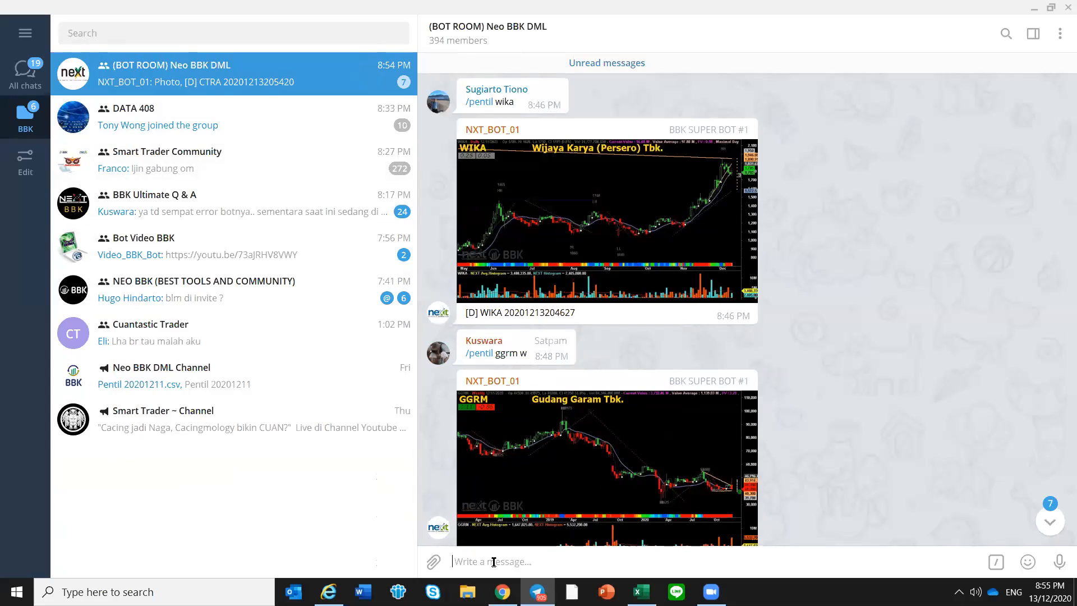
{"action": "type", "text": "s"}
{"action": "key", "text": "BackSpace"}
{"action": "type", "text": "/s"}
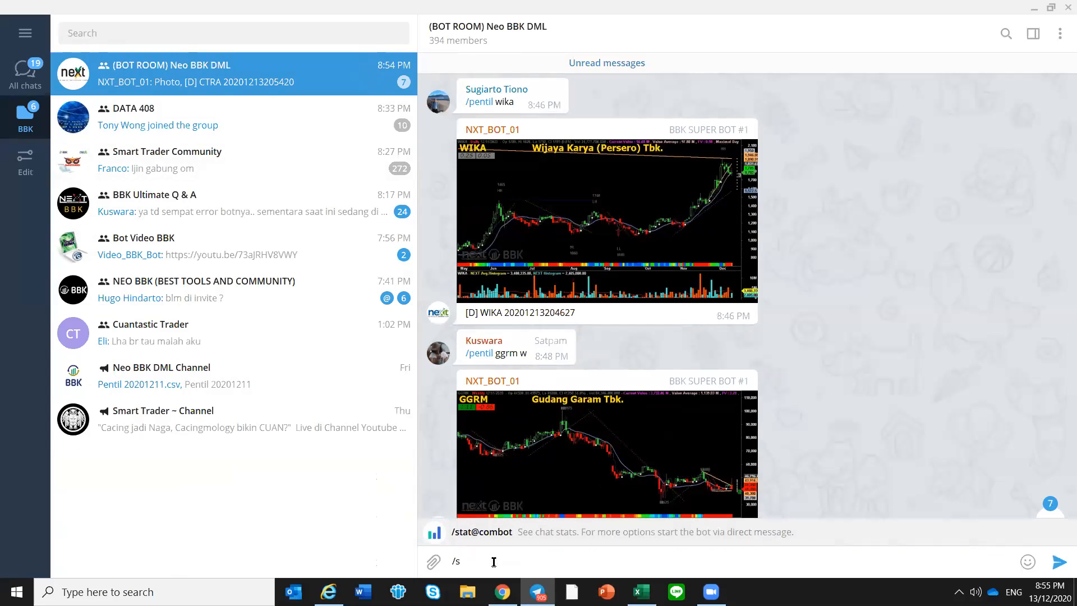
{"action": "type", "text": "how"}
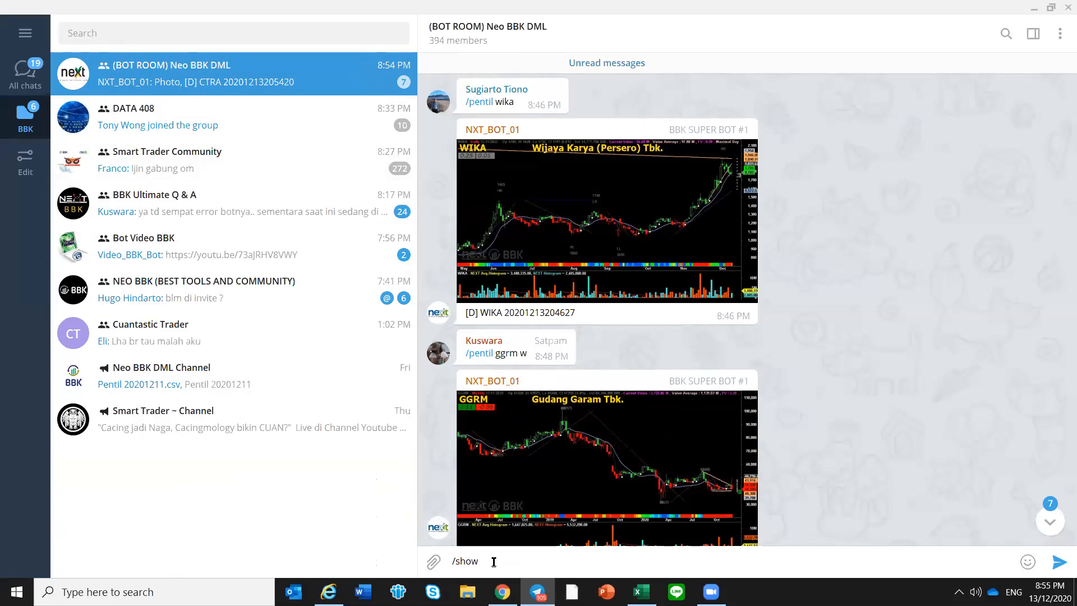
{"action": "type", "text": " bbx2 medc"}
{"action": "key", "text": "Return"}
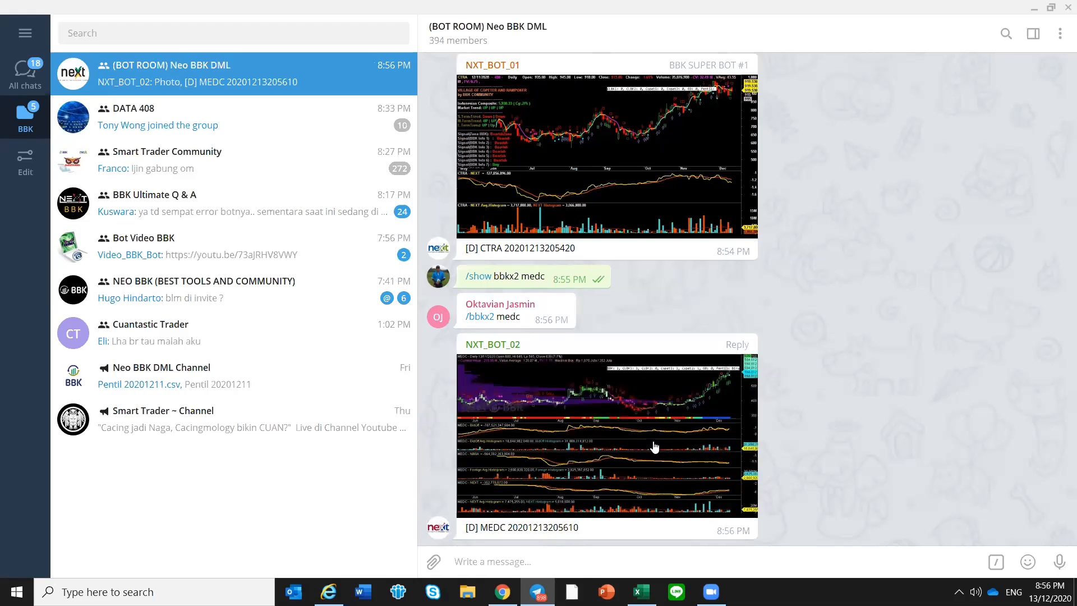
{"action": "left_click", "coordinate": [655, 447]}
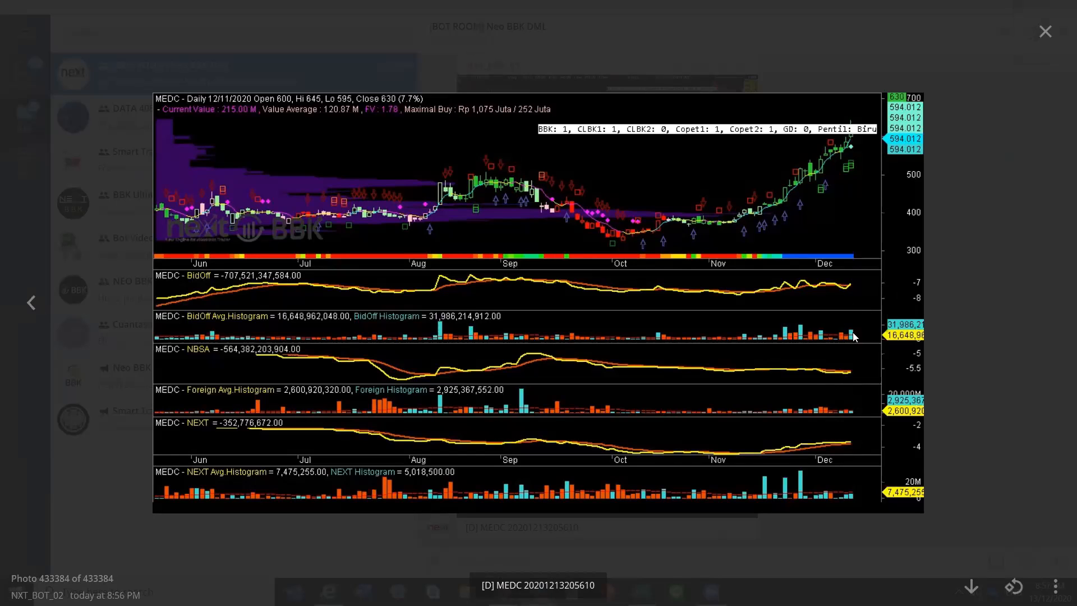
Close the enlarged MEDC chart, switch to the BBK Journal workbook in Excel and select MEDC's NEXT, NBSA and Bid-Off ratings on Fresh BBK
{"action": "left_click", "coordinate": [1046, 31]}
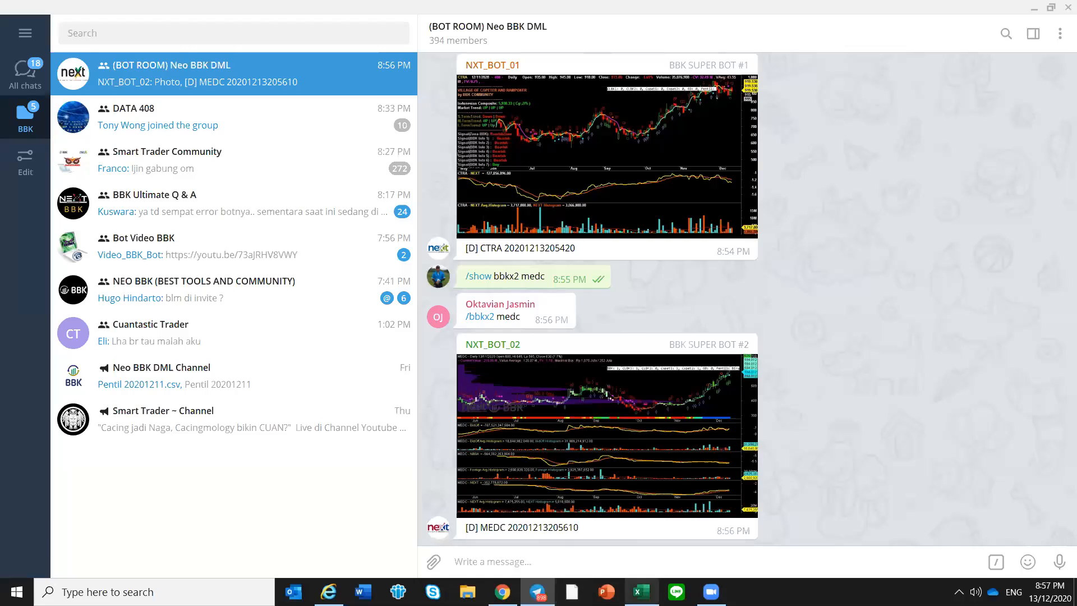
{"action": "left_click", "coordinate": [644, 589]}
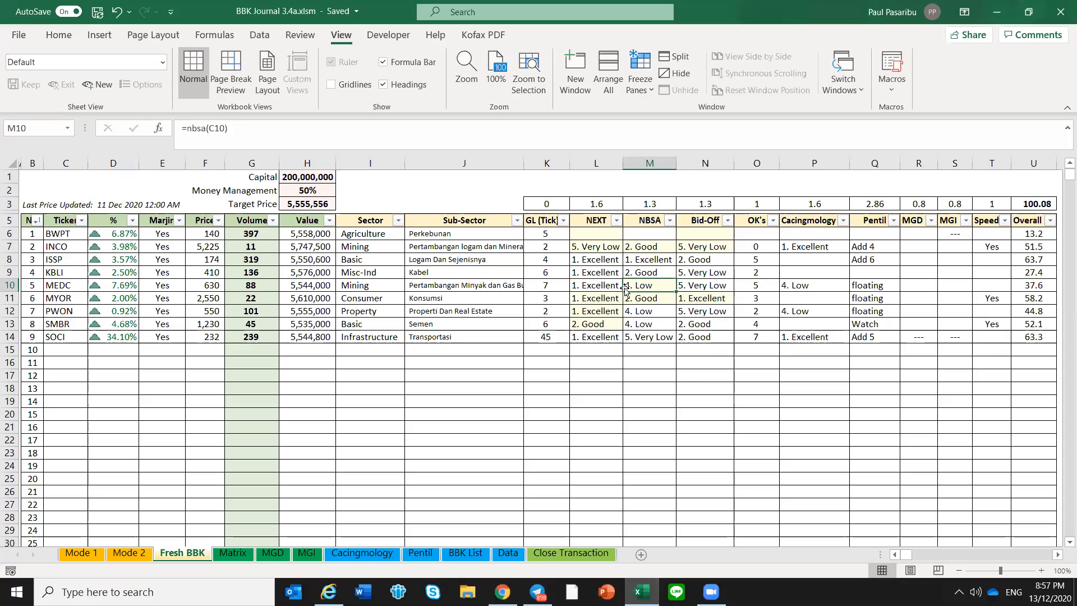
{"action": "left_click_drag", "start_coordinate": [611, 285], "coordinate": [701, 286]}
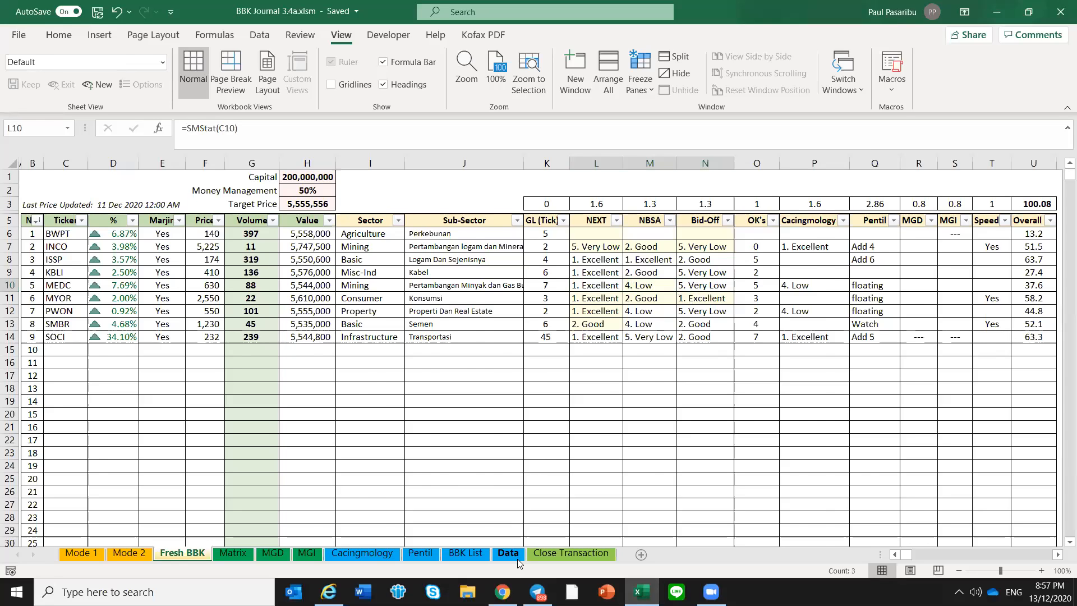
Open the Data sheet and go to the first entry of the Matrix correlation column
{"action": "left_click", "coordinate": [516, 557]}
{"action": "left_click", "coordinate": [79, 267]}
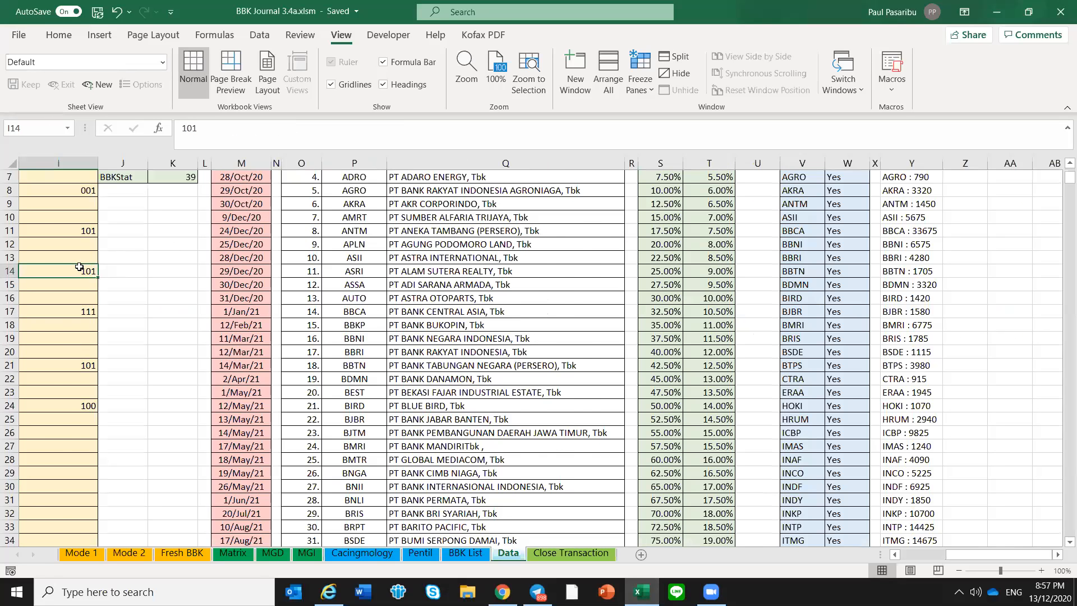
{"action": "key", "text": "Left"}
{"action": "key", "text": "Left"}
{"action": "key", "text": "Left"}
{"action": "key", "text": "Left"}
{"action": "key", "text": "Left"}
{"action": "key", "text": "Left"}
{"action": "key", "text": "Left"}
{"action": "key", "text": "Left"}
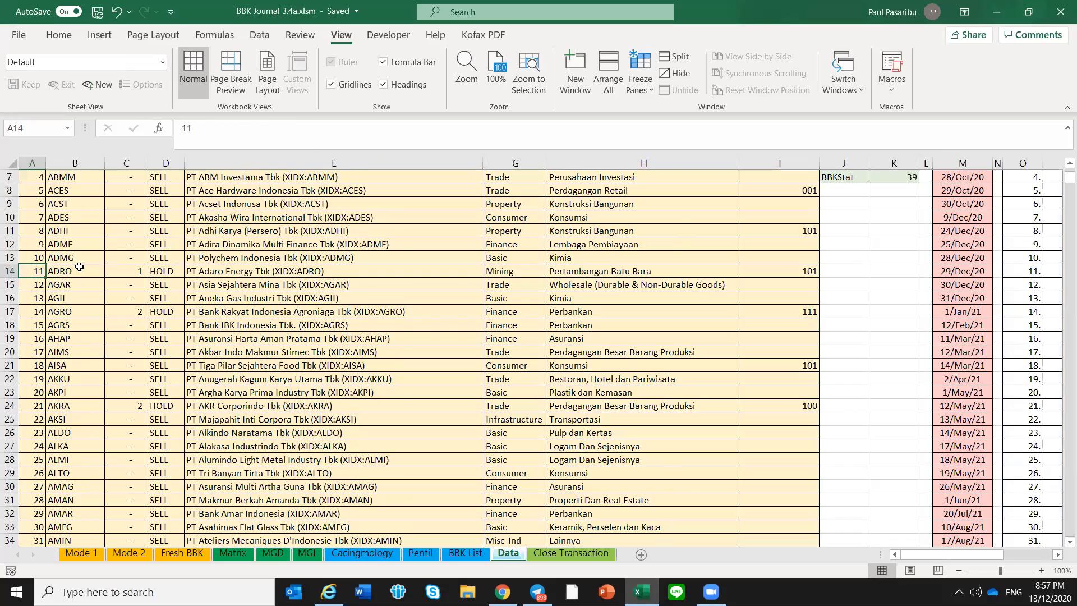
{"action": "key", "text": "ctrl+Right"}
{"action": "key", "text": "ctrl+Up"}
{"action": "key", "text": "ctrl+Up"}
{"action": "key", "text": "ctrl+Up"}
{"action": "key", "text": "ctrl+Up"}
{"action": "key", "text": "ctrl+Up"}
{"action": "key", "text": "ctrl+Down"}
{"action": "key", "text": "ctrl+Down"}
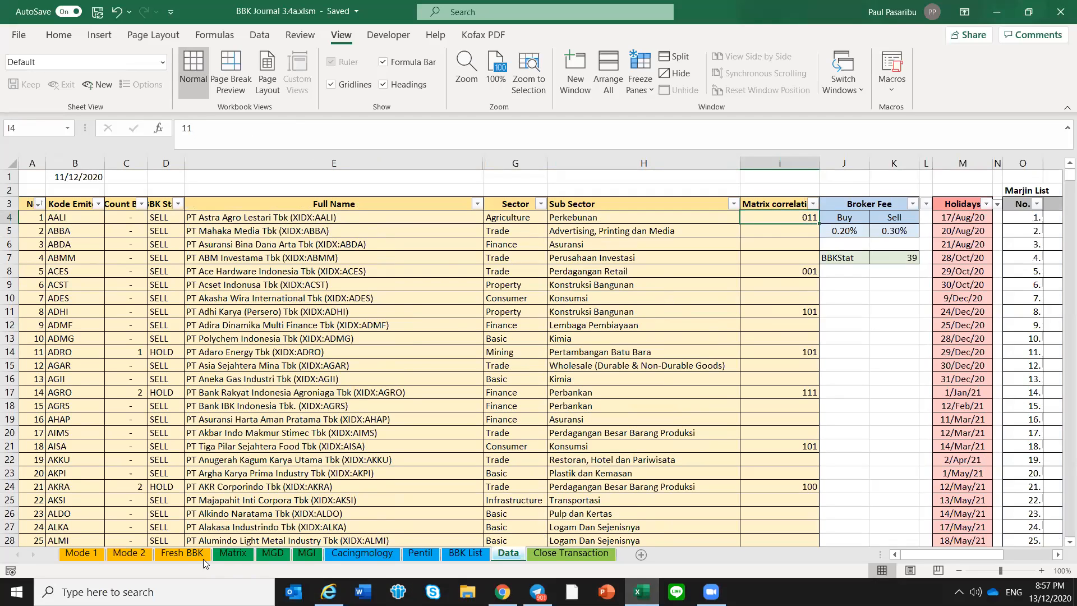
Compare the Fresh BBK ratings with the Data sheet and select AKRA's Matrix correlation value
{"action": "left_click", "coordinate": [182, 554]}
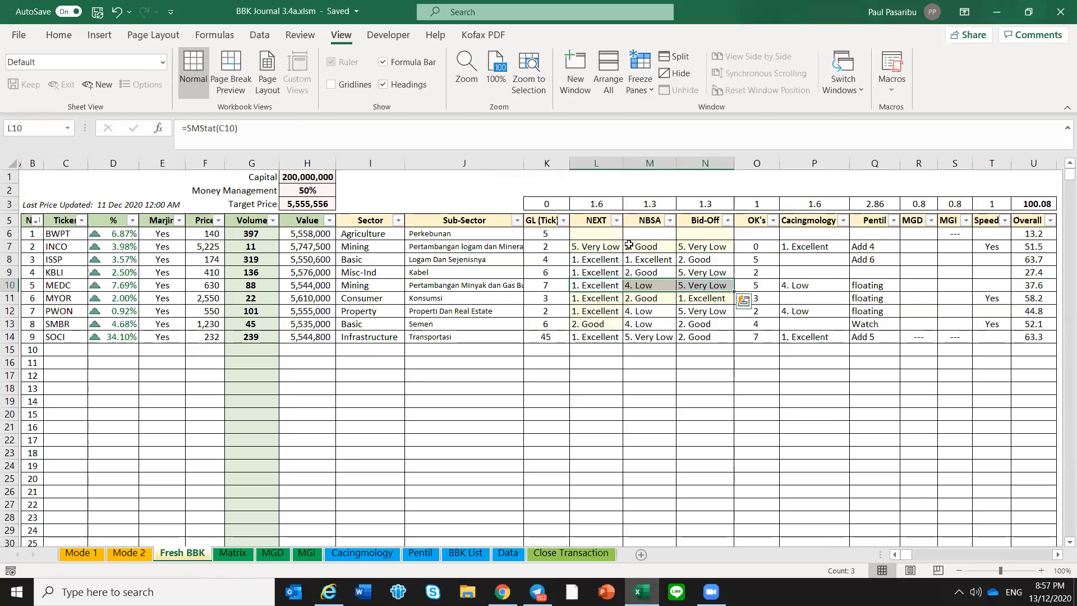
{"action": "left_click", "coordinate": [512, 553]}
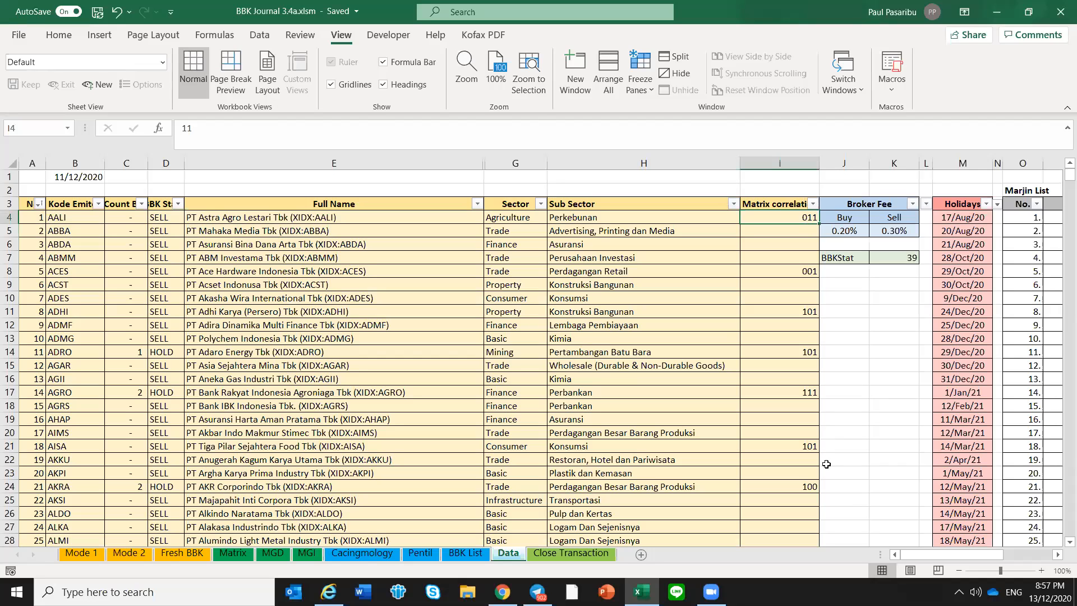
{"action": "left_click", "coordinate": [811, 487]}
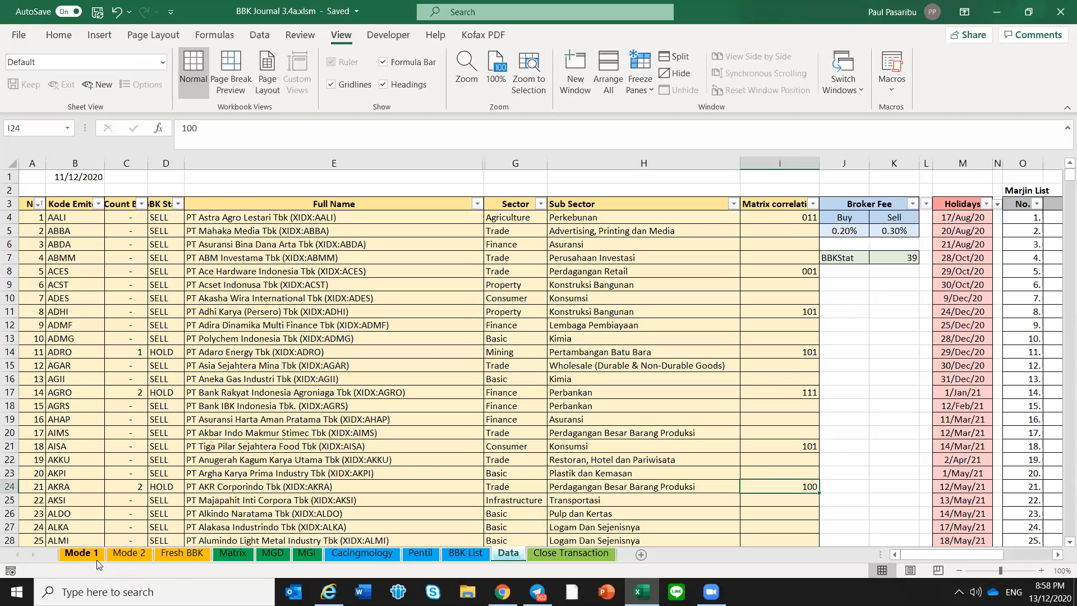
Examine the highlighted NEXT, NBSA and Bid-Off ratings of INCO, MEDC, MYOR and SMBR on Fresh BBK
{"action": "left_click", "coordinate": [183, 553]}
{"action": "left_click_drag", "start_coordinate": [608, 248], "coordinate": [681, 248]}
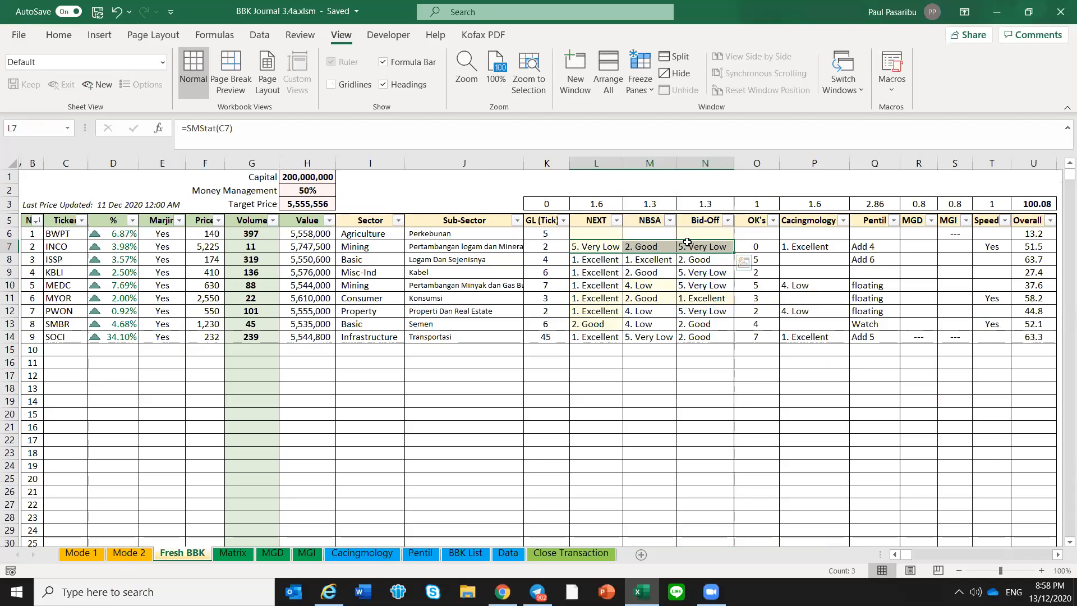
{"action": "left_click", "coordinate": [655, 264]}
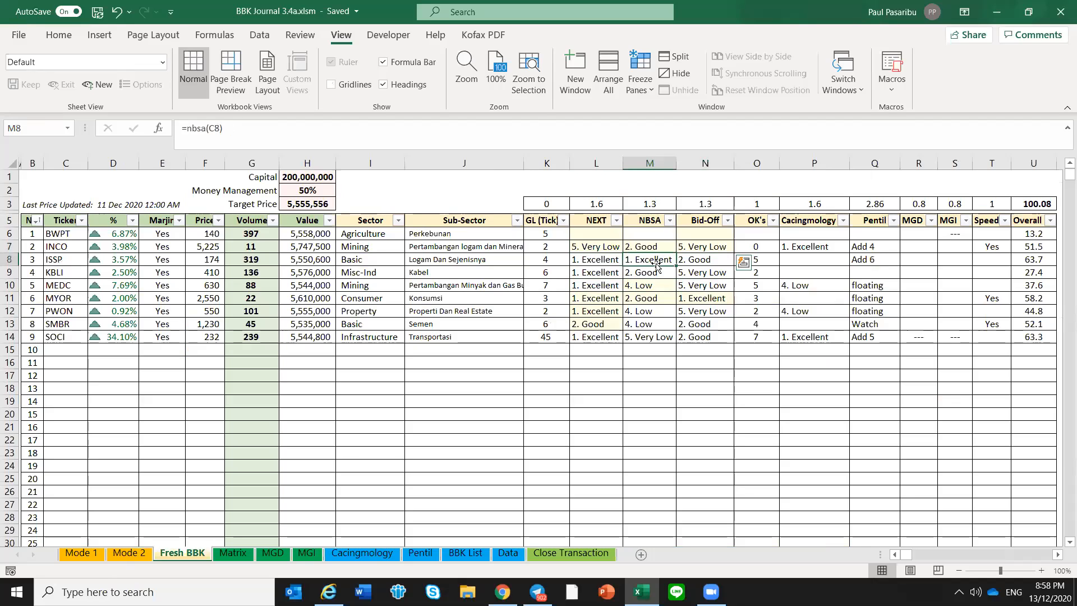
{"action": "left_click", "coordinate": [653, 287]}
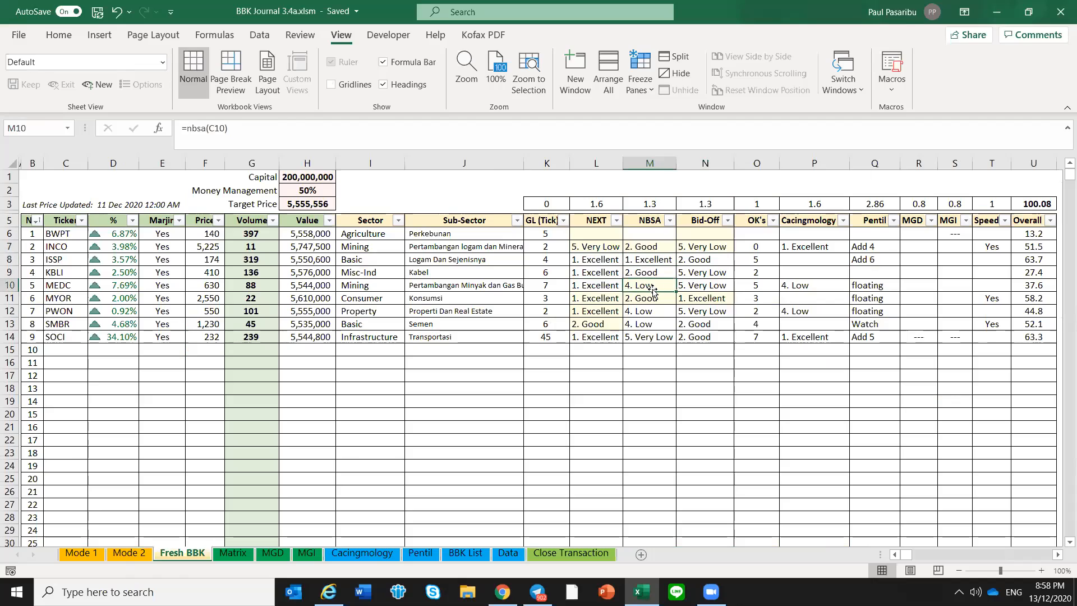
{"action": "left_click", "coordinate": [616, 325]}
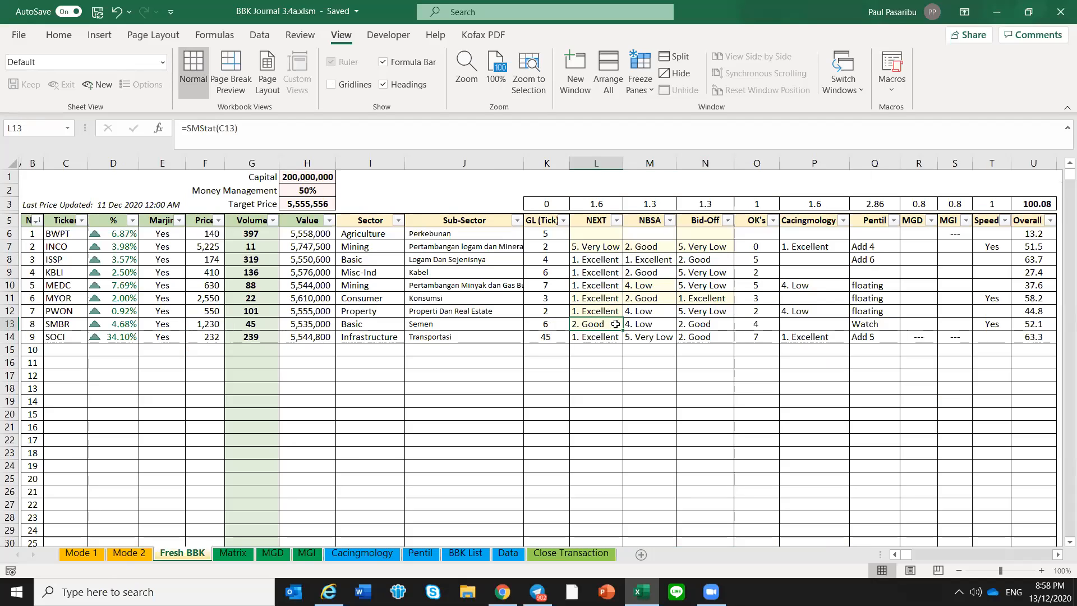
{"action": "left_click", "coordinate": [653, 294]}
{"action": "left_click", "coordinate": [697, 303]}
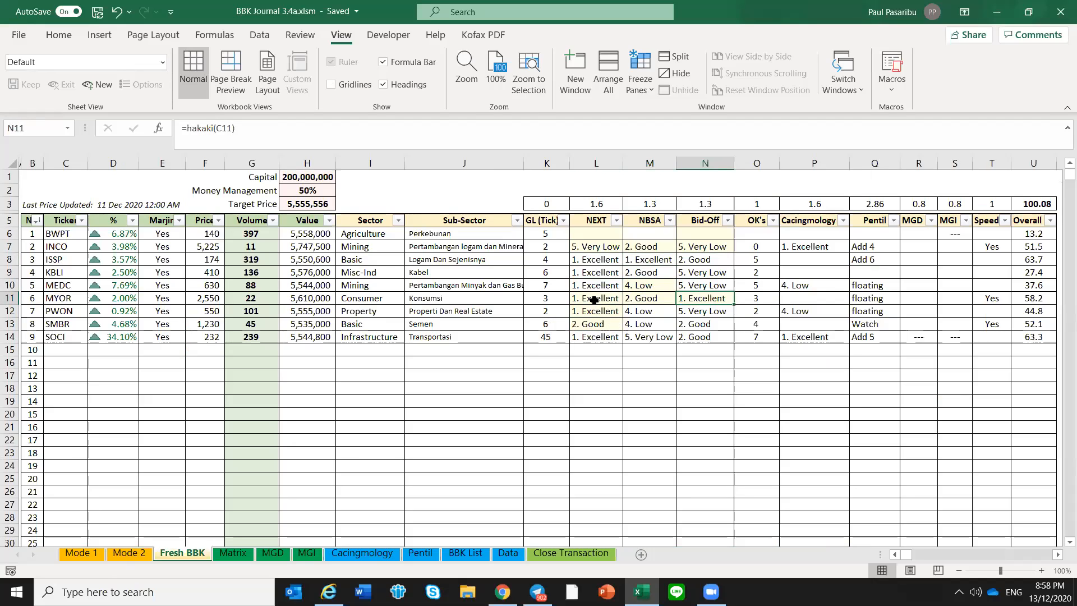
{"action": "left_click", "coordinate": [597, 300]}
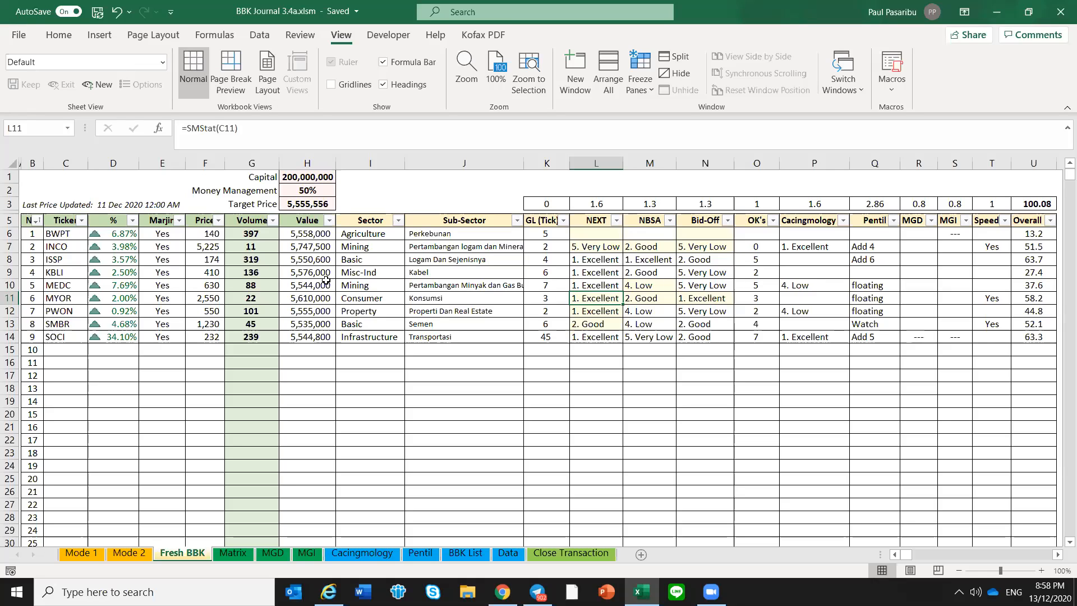
{"action": "left_click_drag", "start_coordinate": [585, 252], "coordinate": [724, 244]}
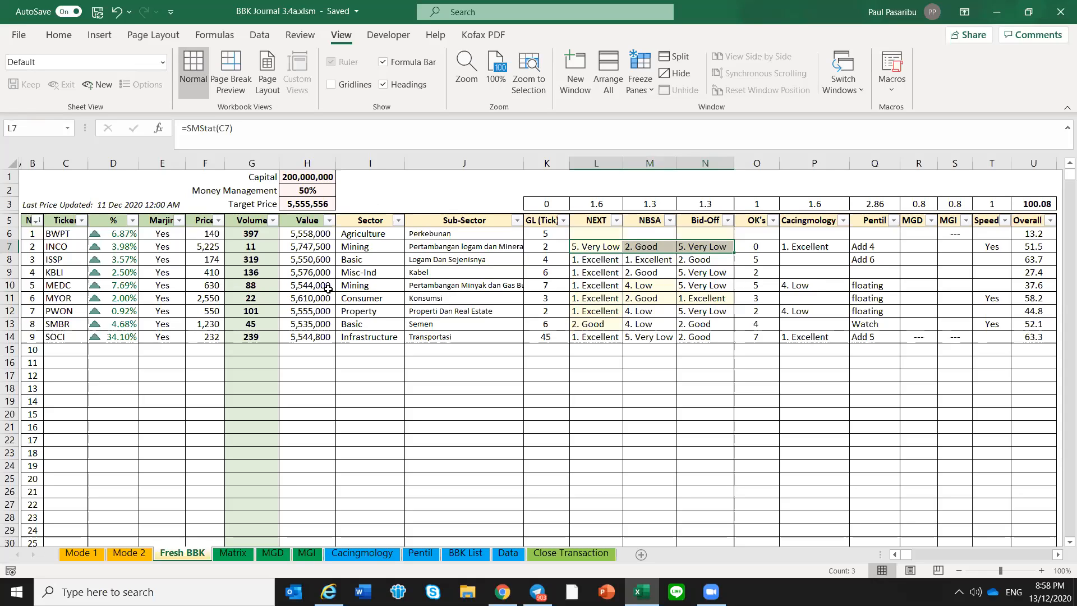
{"action": "left_click", "coordinate": [657, 283]}
Search the Data sheet for "medc" until its entry in the Kode Emiten column is found, and close the search
{"action": "left_click", "coordinate": [538, 592]}
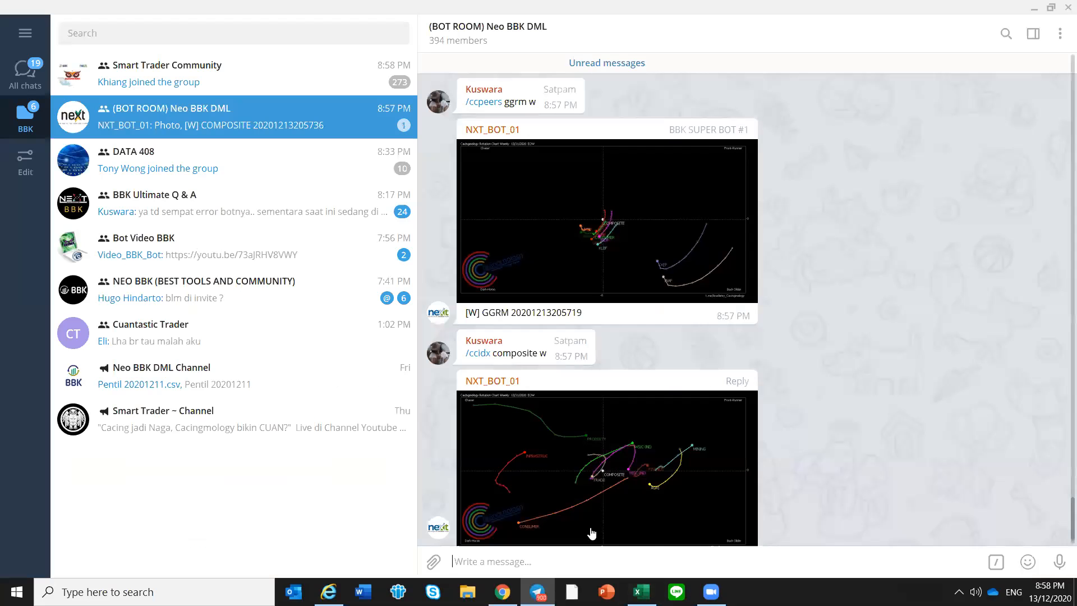
{"action": "left_click", "coordinate": [641, 592]}
{"action": "left_click", "coordinate": [507, 554]}
{"action": "left_click", "coordinate": [72, 359]}
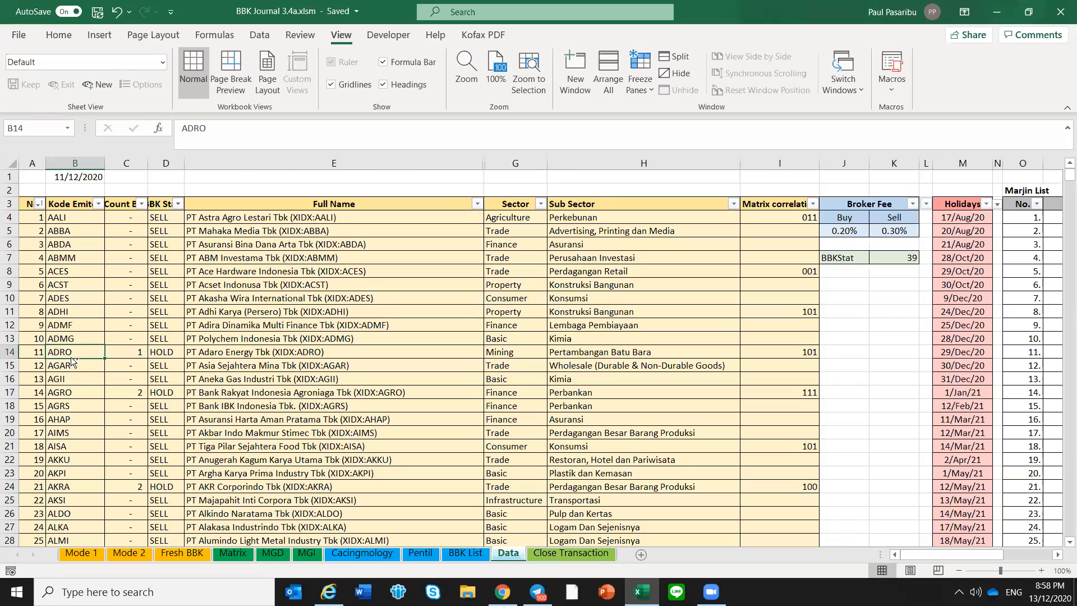
{"action": "key", "text": "ctrl+f"}
{"action": "type", "text": "medc"}
{"action": "key", "text": "Return"}
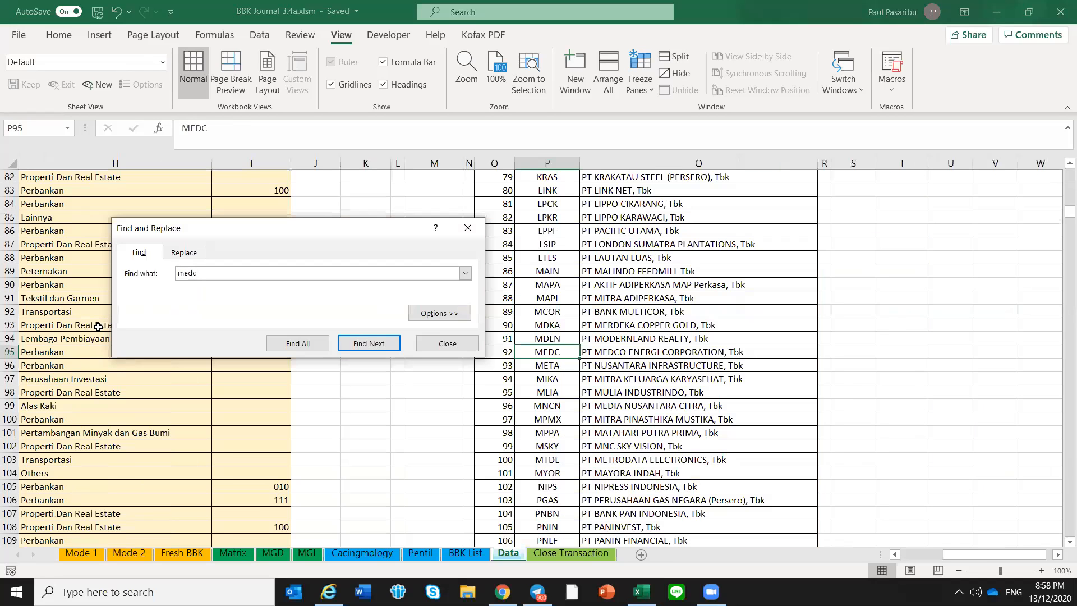
{"action": "left_click", "coordinate": [397, 349]}
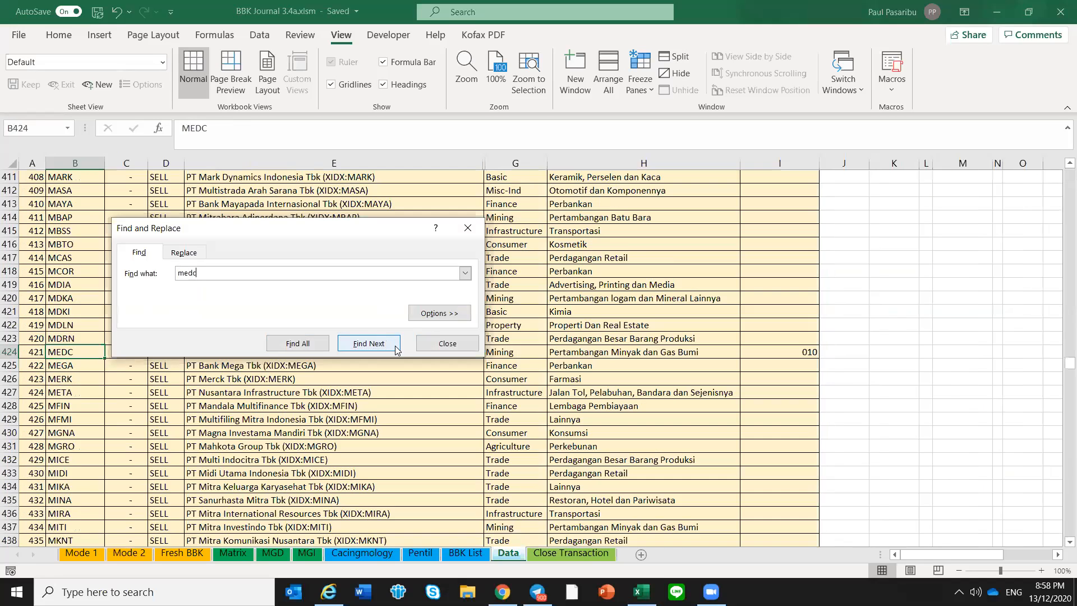
{"action": "left_click", "coordinate": [466, 345]}
Enter 111 as MEDC's Matrix correlation value on the Data sheet and clear the cell's contents
{"action": "left_click", "coordinate": [788, 349]}
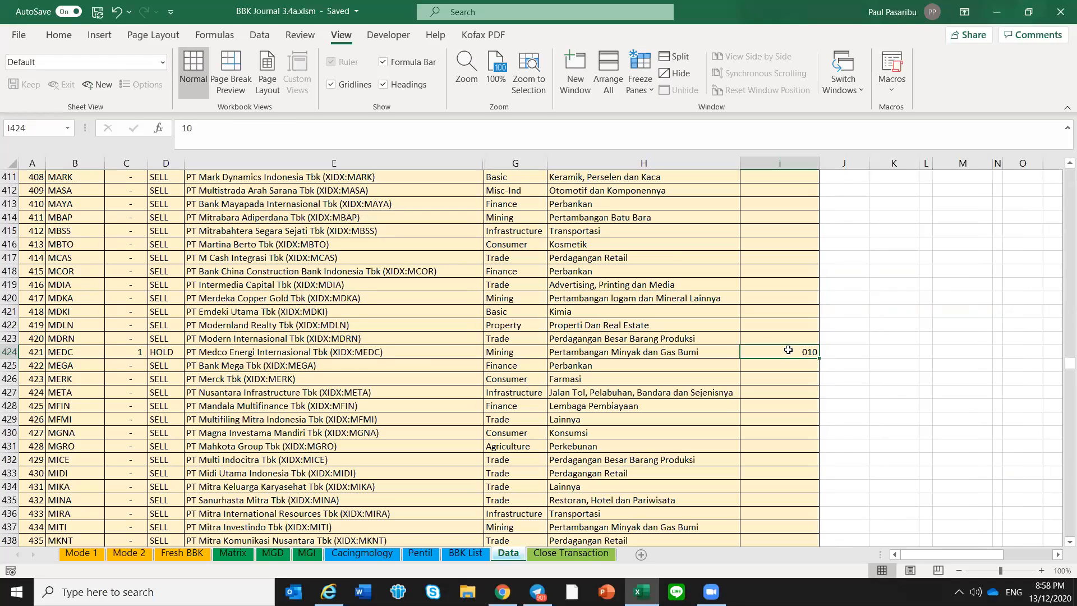
{"action": "type", "text": "111"}
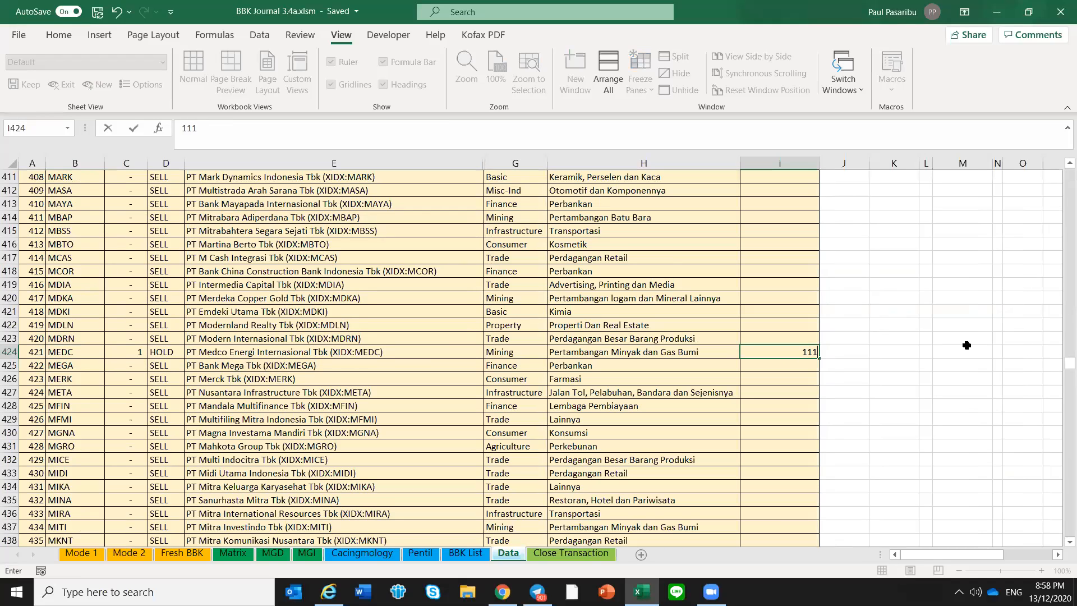
{"action": "key", "text": "Return"}
{"action": "key", "text": "Up"}
{"action": "key", "text": "Delete"}
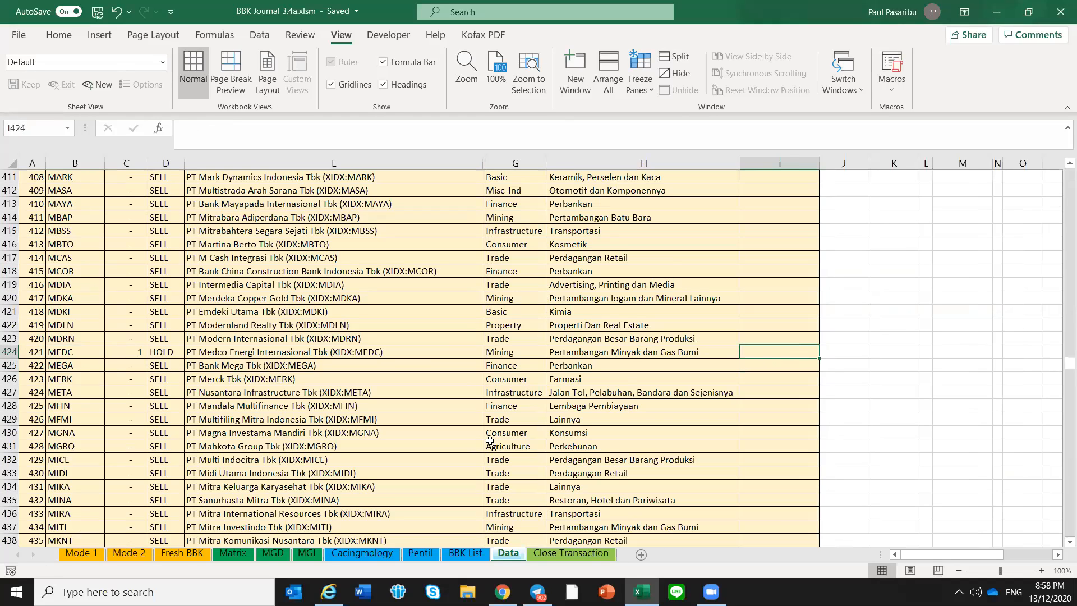
Return to Fresh BBK and inspect the formulas behind MEDC's NEXT and Bid-Off ratings and the empty Pentil cell below SOCI
{"action": "left_click", "coordinate": [194, 555]}
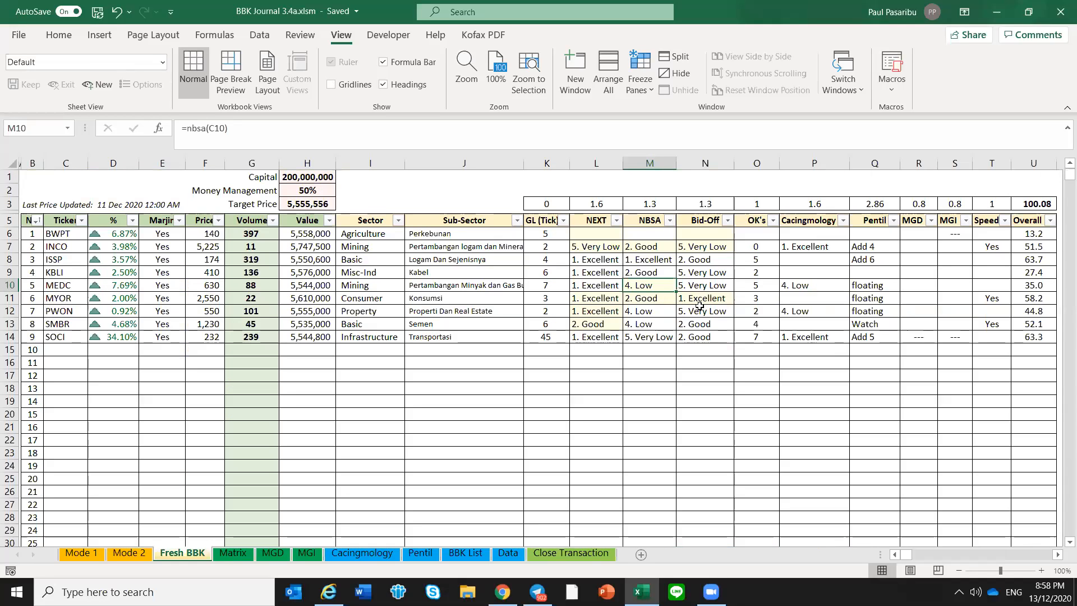
{"action": "left_click", "coordinate": [700, 309]}
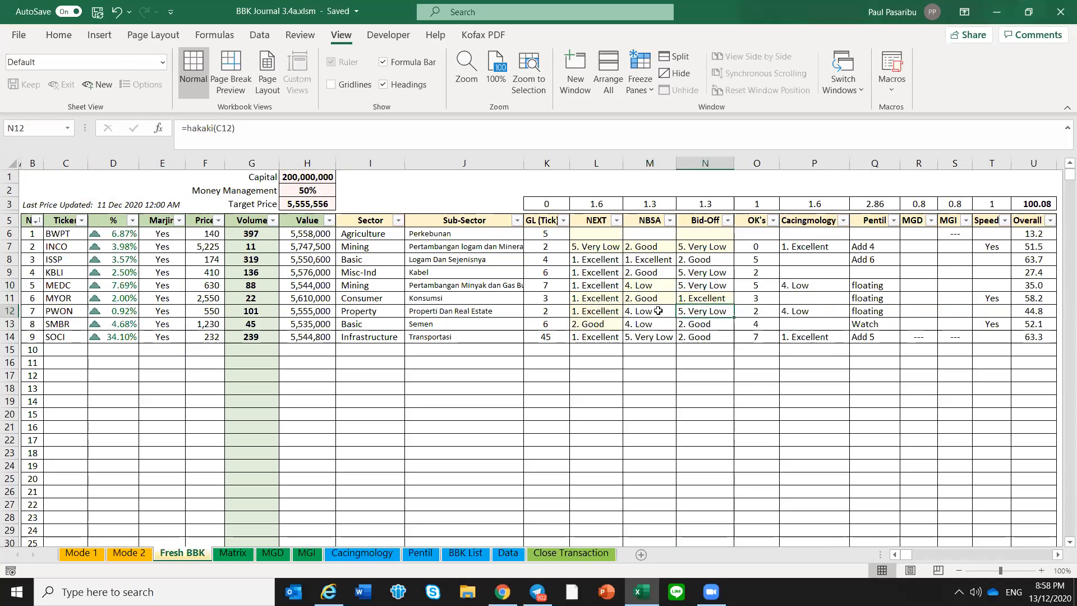
{"action": "left_click", "coordinate": [602, 285]}
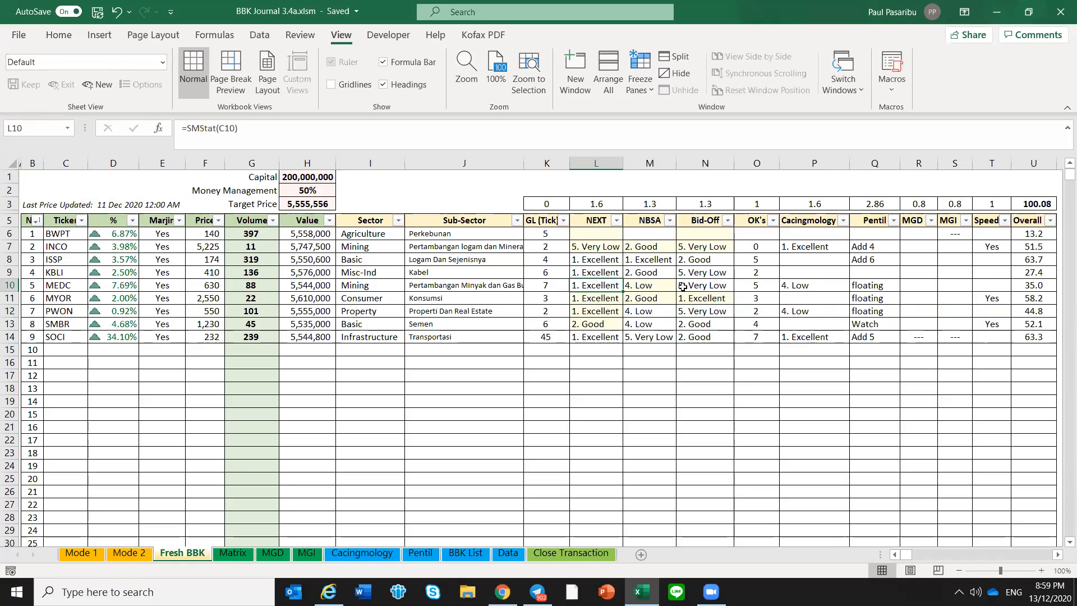
{"action": "left_click", "coordinate": [706, 283]}
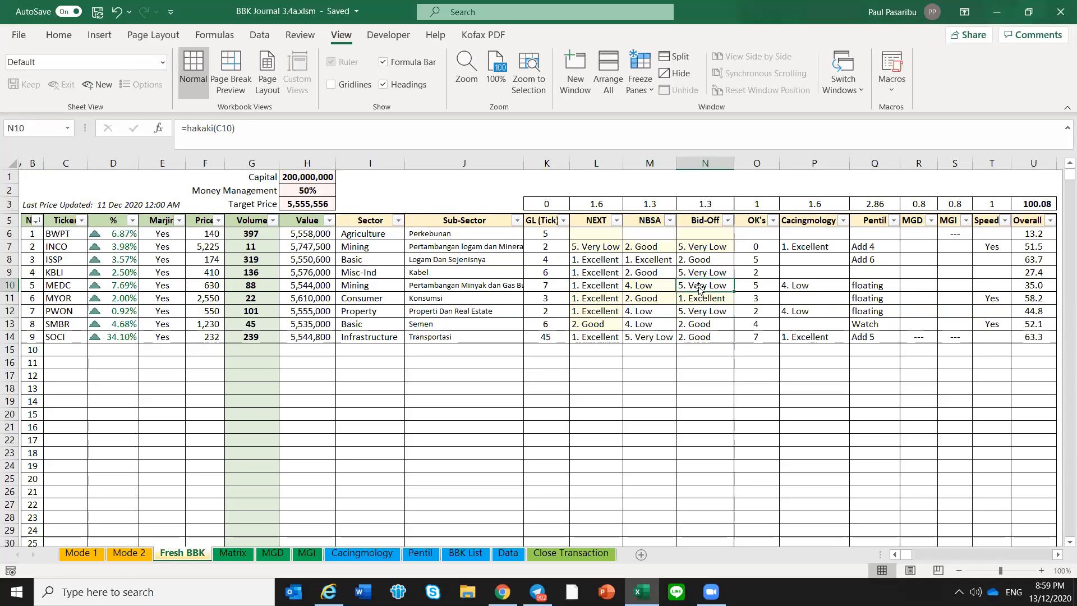
{"action": "left_click", "coordinate": [874, 350]}
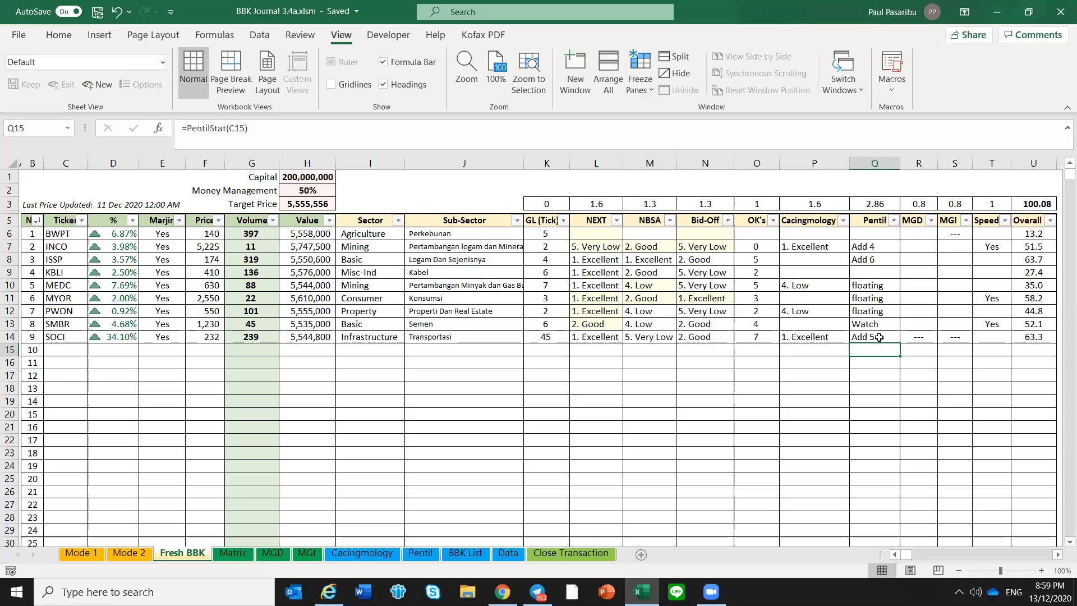
Review the Overall scores from BWPT to SOCI and inspect SOCI's Overall formula on Fresh BBK
{"action": "left_click_drag", "start_coordinate": [1048, 234], "coordinate": [1045, 333]}
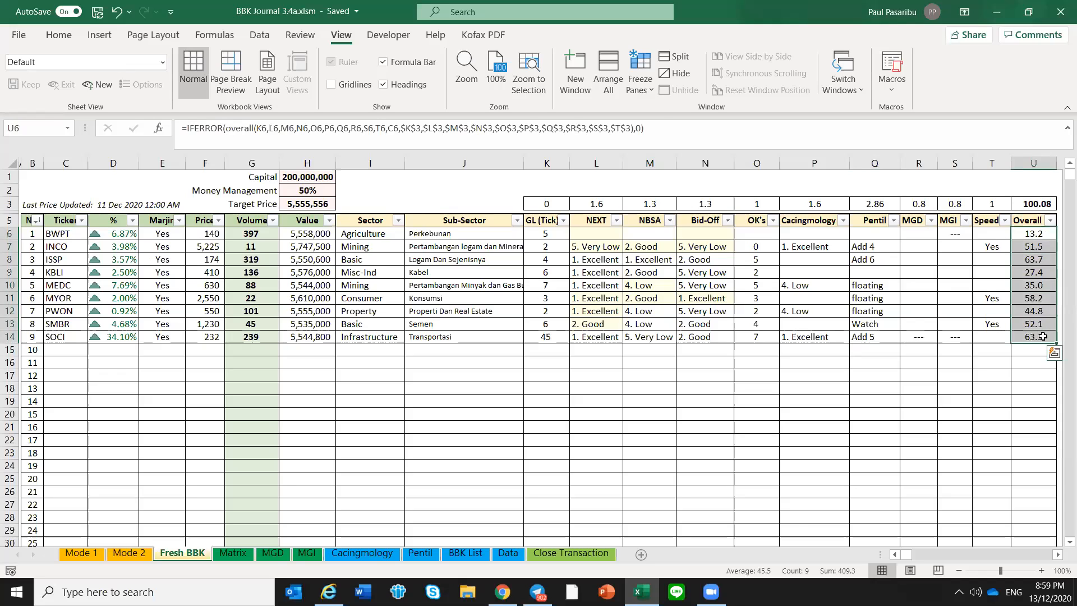
{"action": "left_click", "coordinate": [1044, 337]}
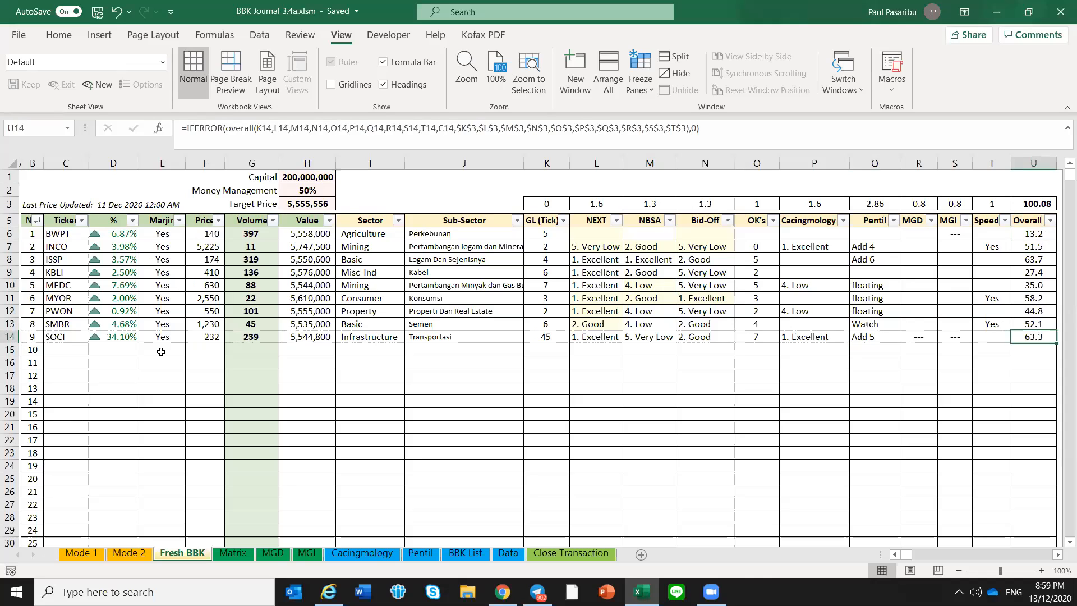
{"action": "left_click", "coordinate": [142, 352]}
{"action": "left_click", "coordinate": [116, 351]}
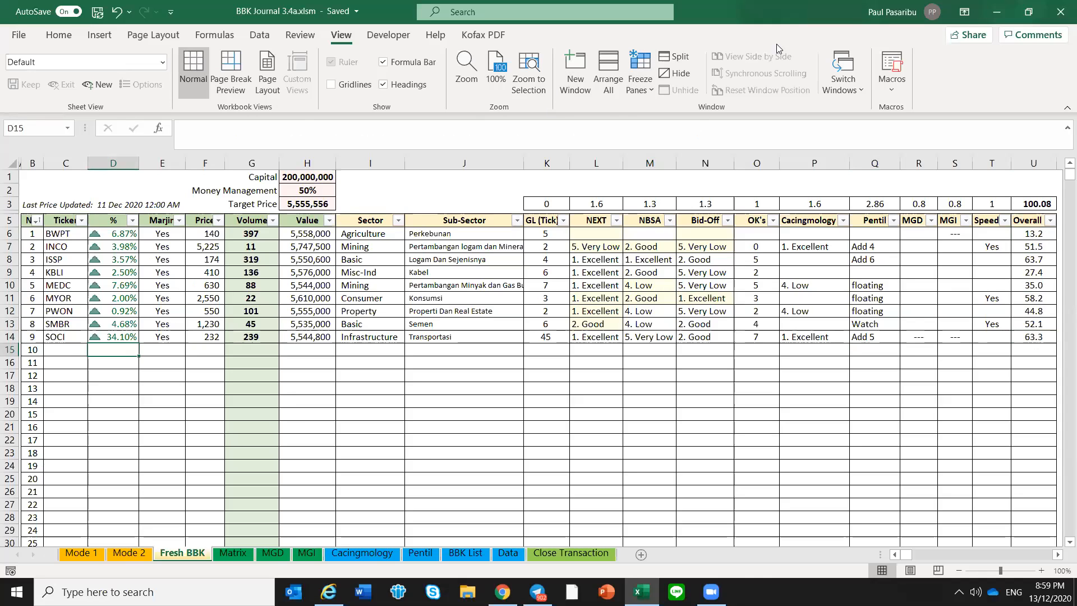
Open the Mode 1 sheet and inspect the first empty row below SMBR, ending at its Status formula
{"action": "left_click", "coordinate": [95, 557]}
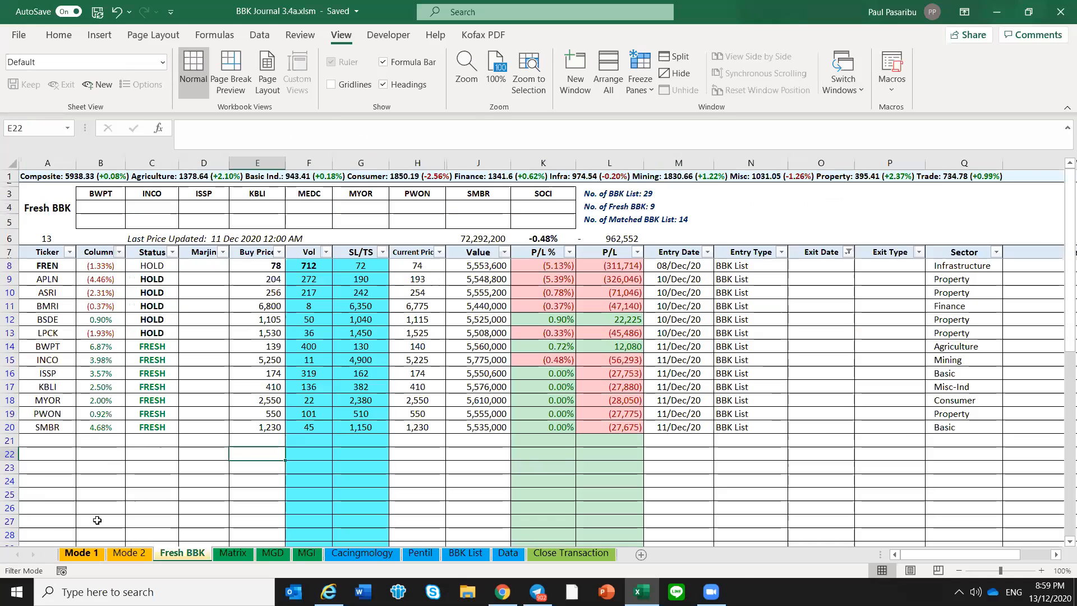
{"action": "left_click", "coordinate": [62, 438]}
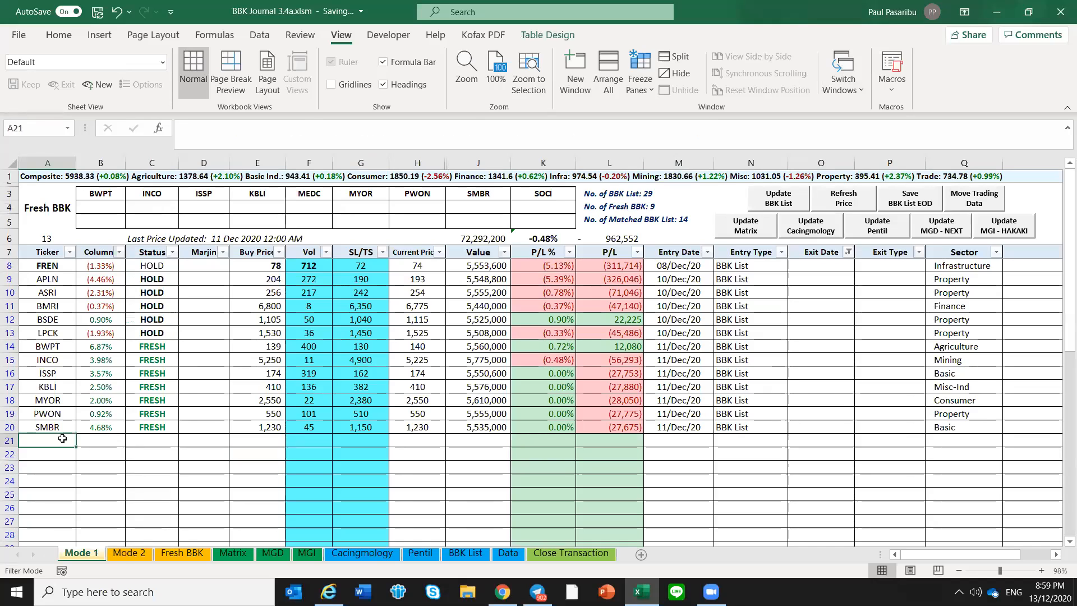
{"action": "left_click", "coordinate": [110, 442]}
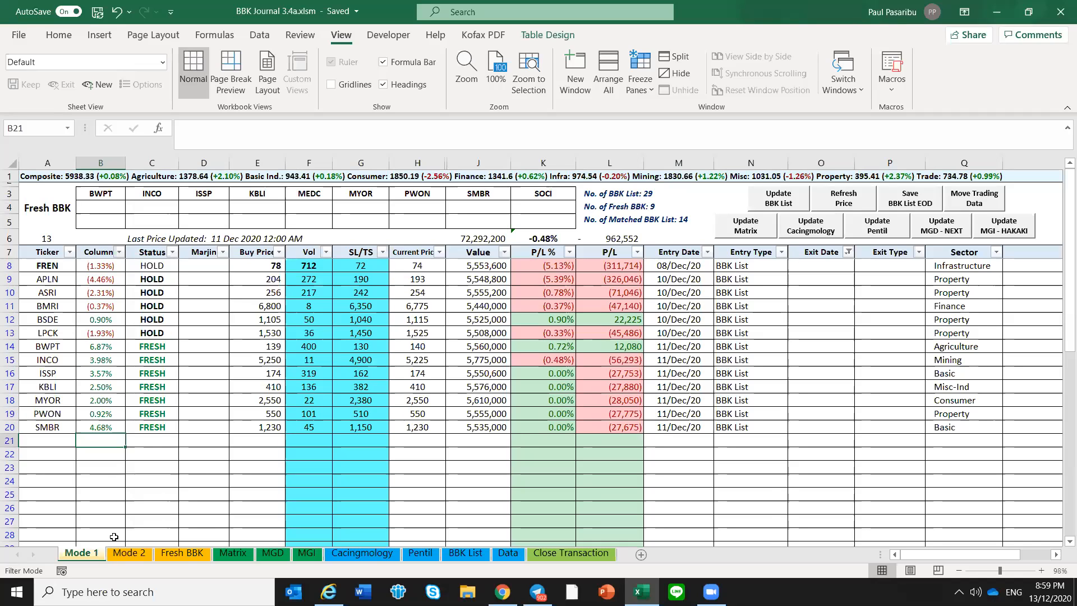
{"action": "left_click", "coordinate": [157, 438]}
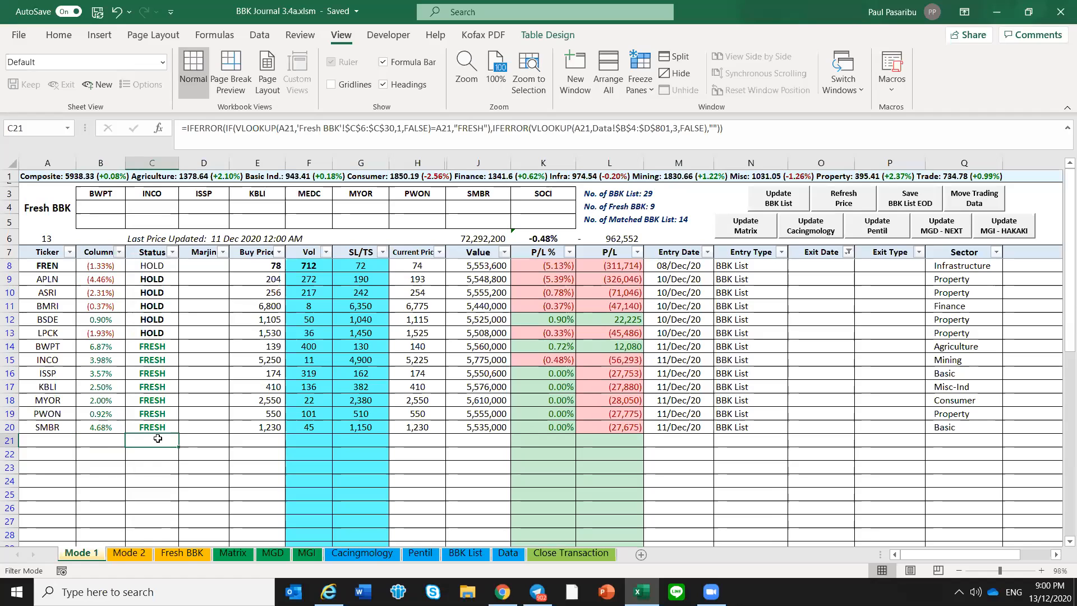
Inspect SMBR's Status formula and the Marjin cells in SMBR's row and the empty row below it
{"action": "left_click", "coordinate": [161, 427]}
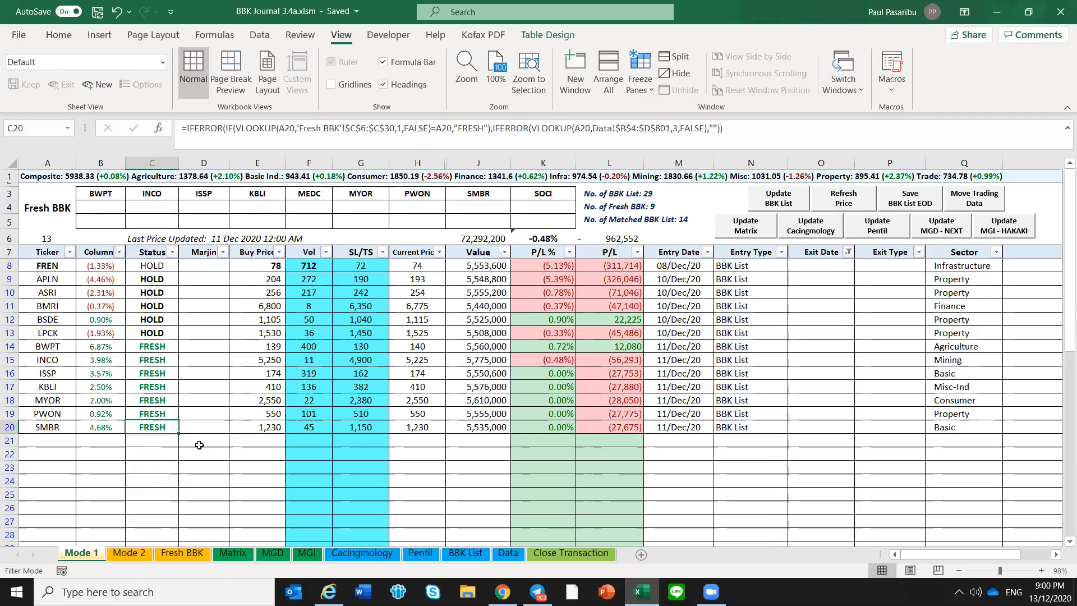
{"action": "left_click", "coordinate": [200, 446]}
{"action": "left_click", "coordinate": [200, 425]}
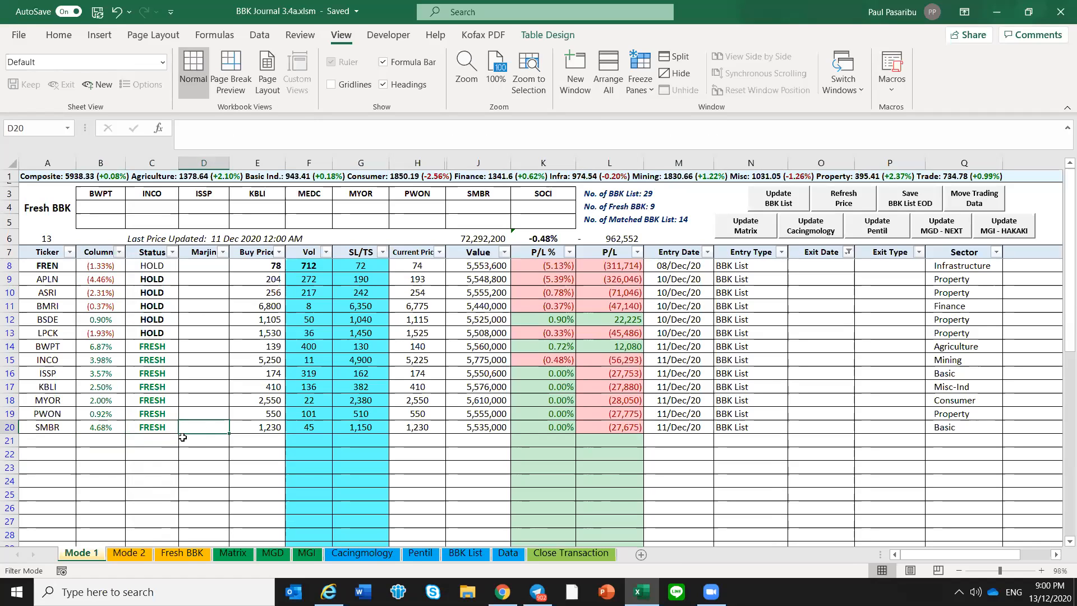
{"action": "left_click", "coordinate": [183, 437]}
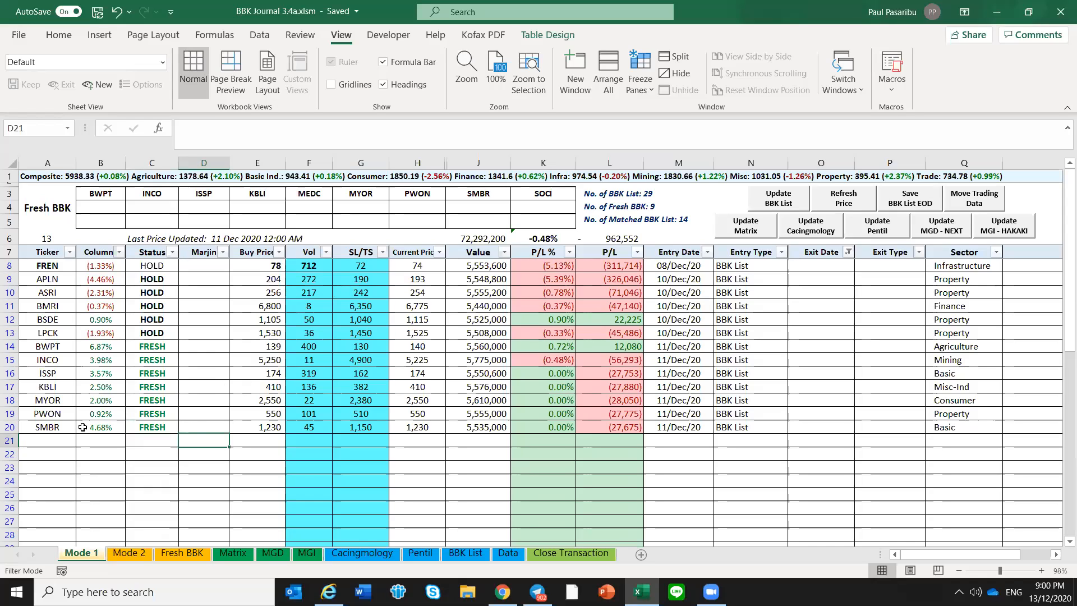
Enter inco as the ticker in the two empty rows below SMBR on Mode 1
{"action": "left_click", "coordinate": [63, 436]}
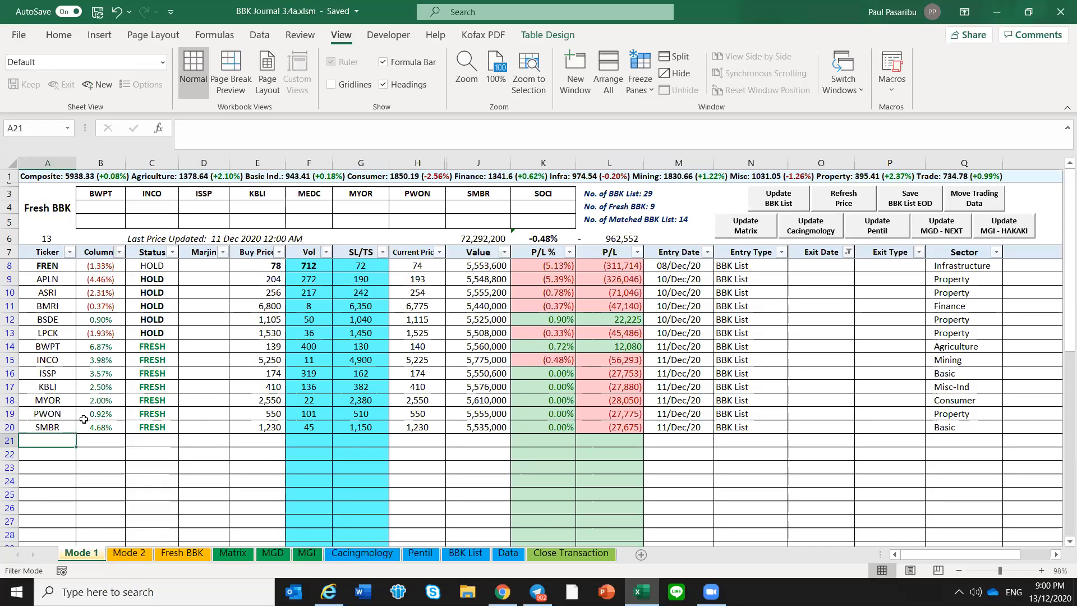
{"action": "type", "text": "inco"}
{"action": "key", "text": "Return"}
{"action": "type", "text": "inco"}
{"action": "key", "text": "Return"}
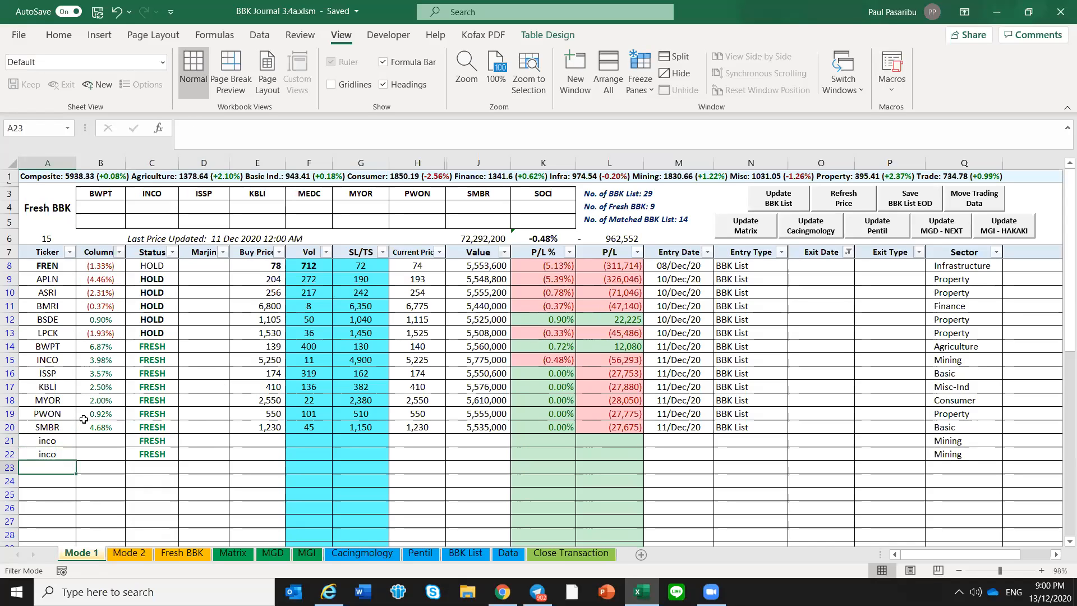
Set the Buy Price of the two inco rows to 200 for the first and 220 for the second
{"action": "key", "text": "Up"}
{"action": "key", "text": "Up"}
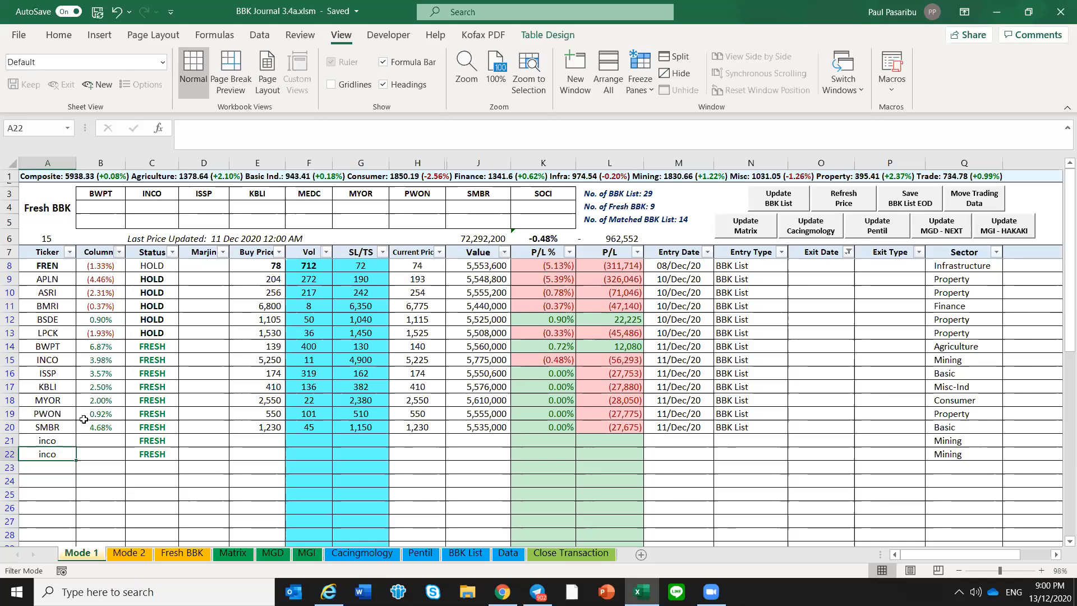
{"action": "key", "text": "Right"}
{"action": "key", "text": "Right"}
{"action": "key", "text": "Right"}
{"action": "key", "text": "Right"}
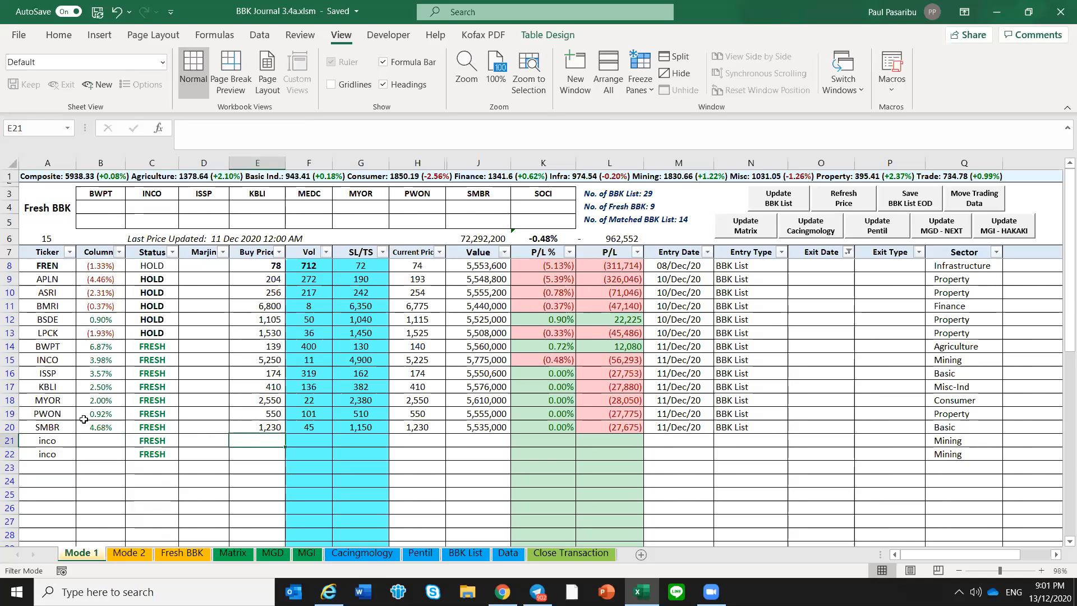
{"action": "type", "text": "200"}
{"action": "key", "text": "Return"}
{"action": "type", "text": "220"}
{"action": "key", "text": "ctrl+Return"}
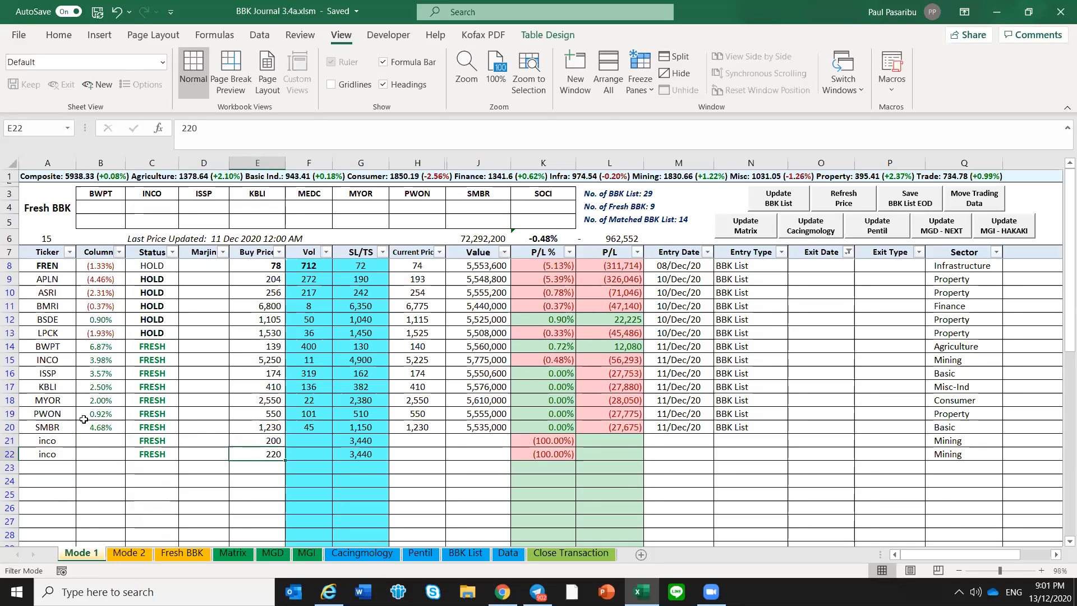
Set the Vol of both inco rows to 100
{"action": "key", "text": "Up"}
{"action": "key", "text": "Right"}
{"action": "type", "text": "100]"}
{"action": "key", "text": "BackSpace"}
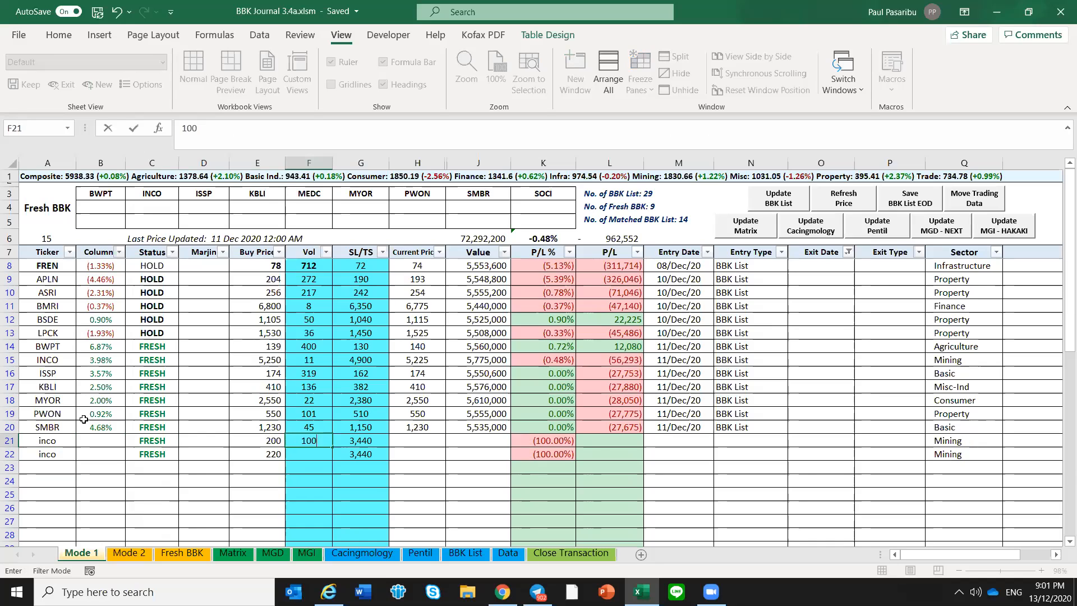
{"action": "key", "text": "Return"}
{"action": "type", "text": "100"}
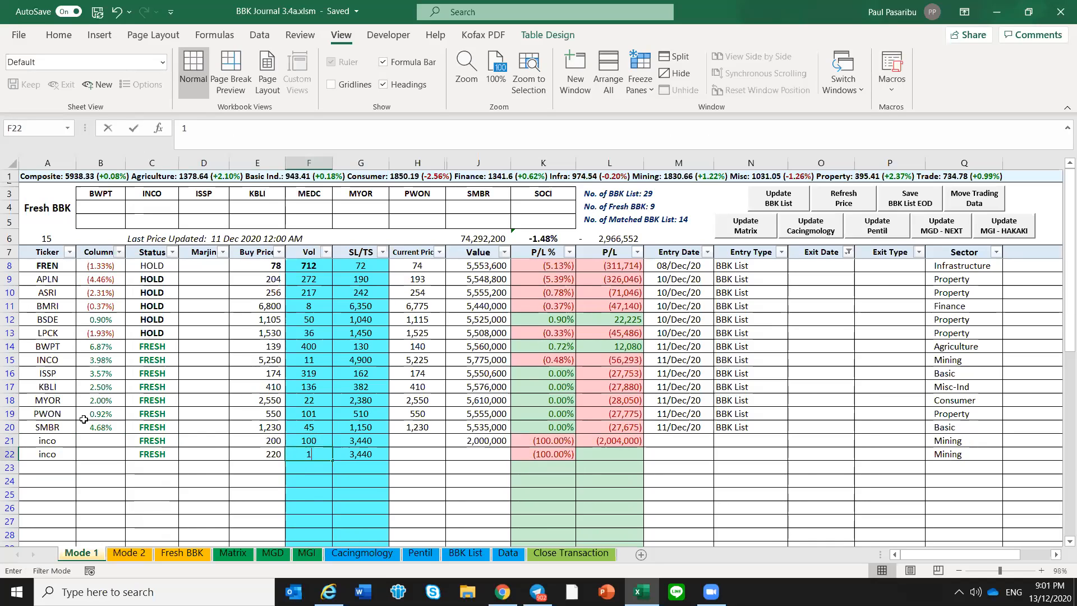
{"action": "key", "text": "Return"}
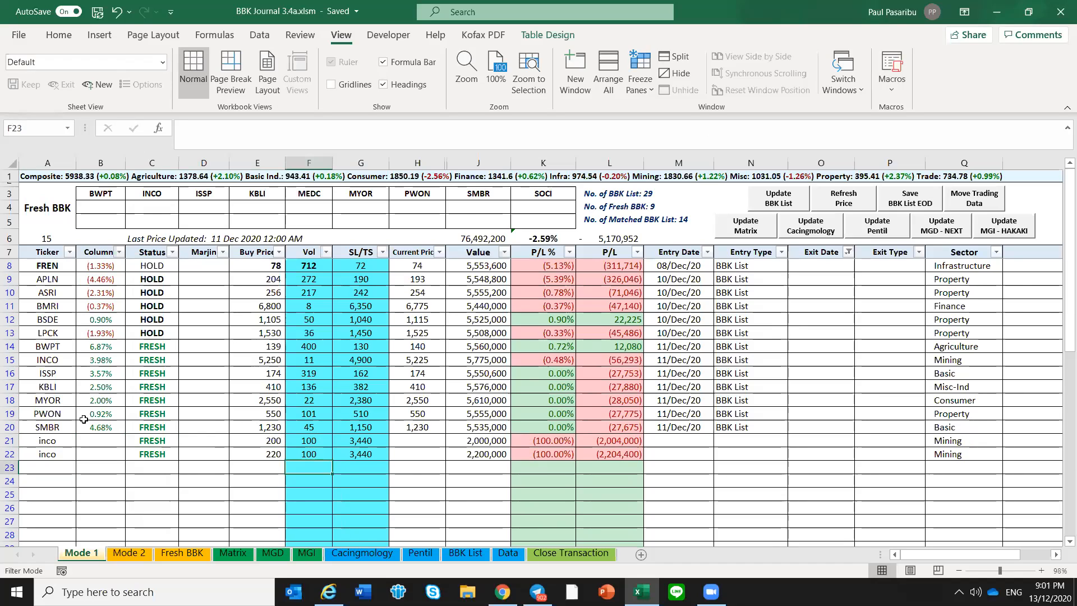
Compare the Buy Price, SL/TS and ticker cells of the two inco rows and save the workbook
{"action": "left_click", "coordinate": [263, 440]}
{"action": "left_click", "coordinate": [273, 457]}
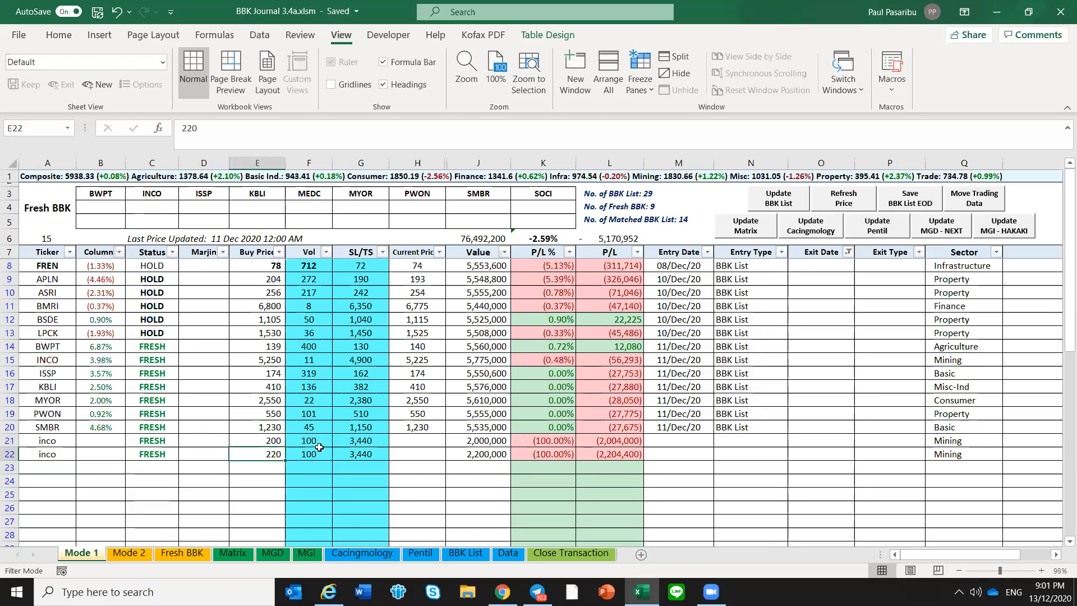
{"action": "left_click_drag", "start_coordinate": [367, 441], "coordinate": [367, 453]}
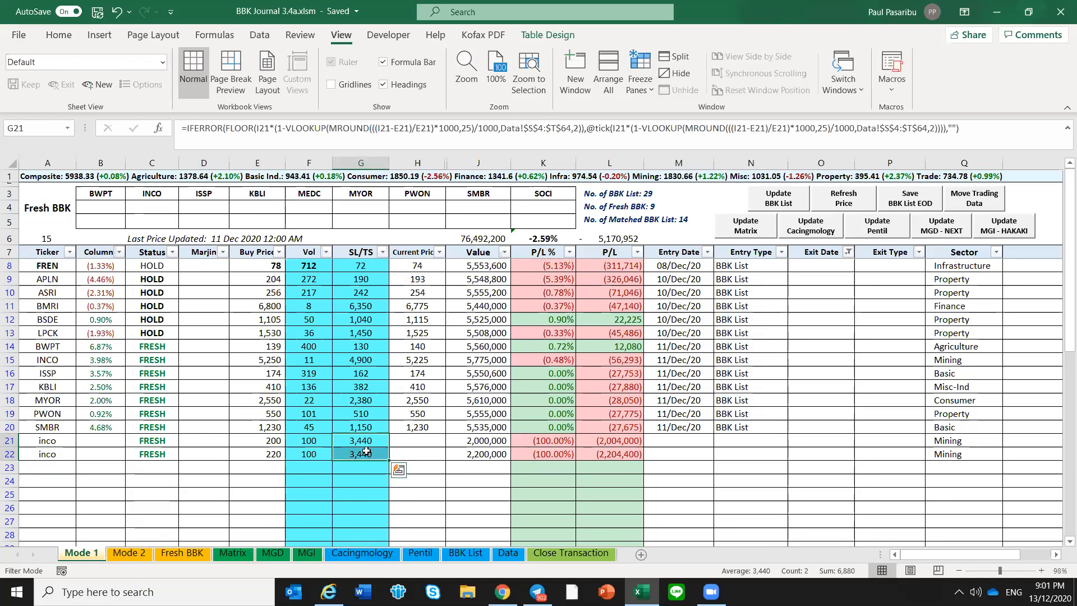
{"action": "left_click_drag", "start_coordinate": [60, 442], "coordinate": [57, 455]}
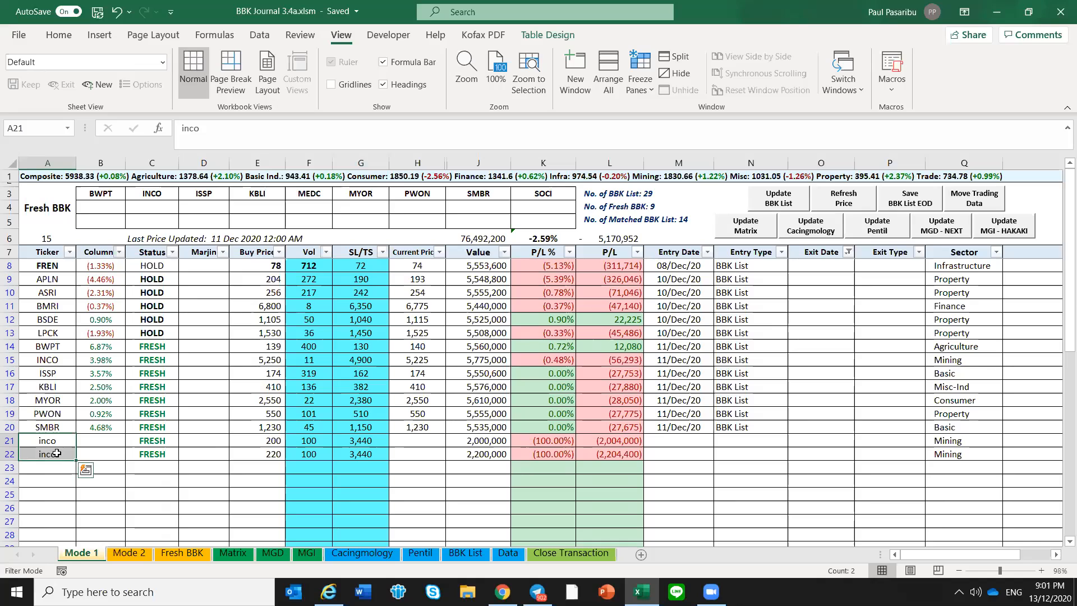
{"action": "key", "text": "ctrl+s"}
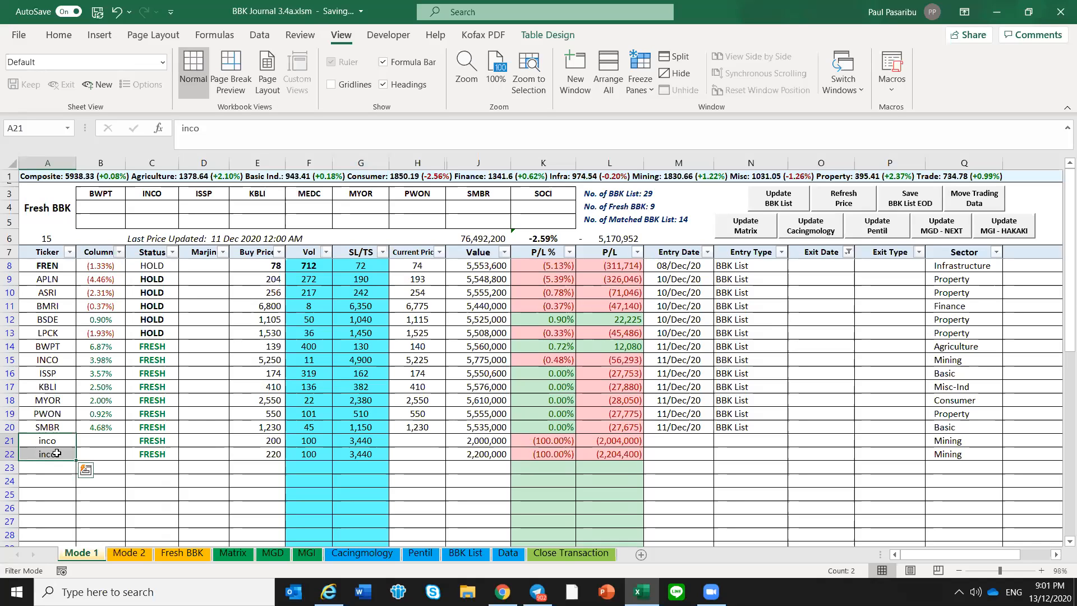
Compare the two inco ticker cells with each other, and likewise their Buy Price cells and the empty cells below
{"action": "left_click", "coordinate": [55, 442]}
{"action": "left_click", "coordinate": [61, 453]}
{"action": "left_click", "coordinate": [61, 442]}
{"action": "left_click", "coordinate": [60, 452]}
{"action": "left_click", "coordinate": [59, 440]}
{"action": "left_click", "coordinate": [59, 456]}
{"action": "left_click", "coordinate": [59, 490]}
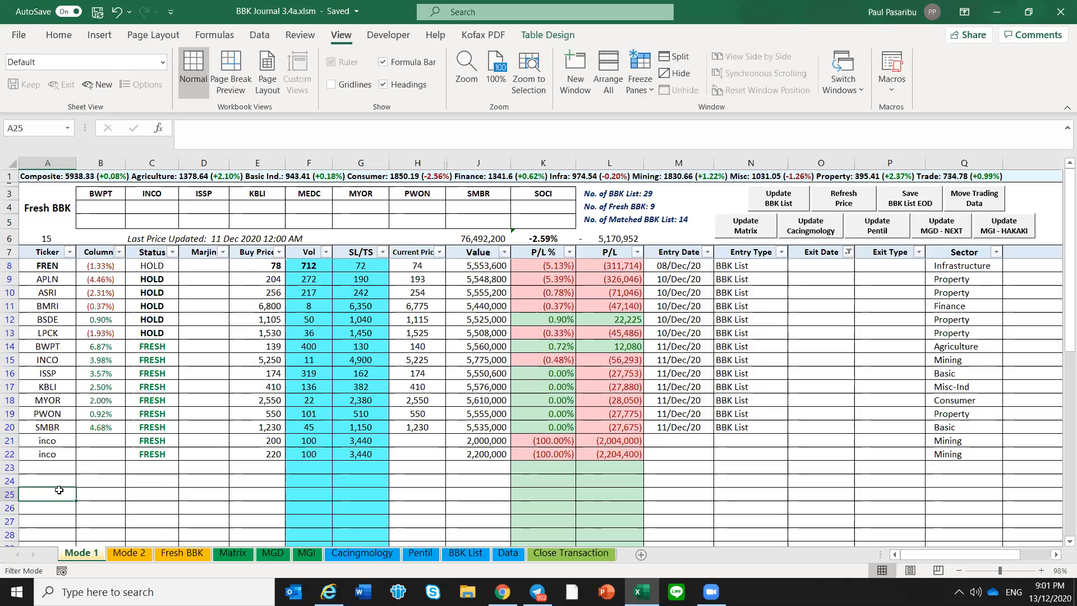
{"action": "left_click", "coordinate": [60, 468]}
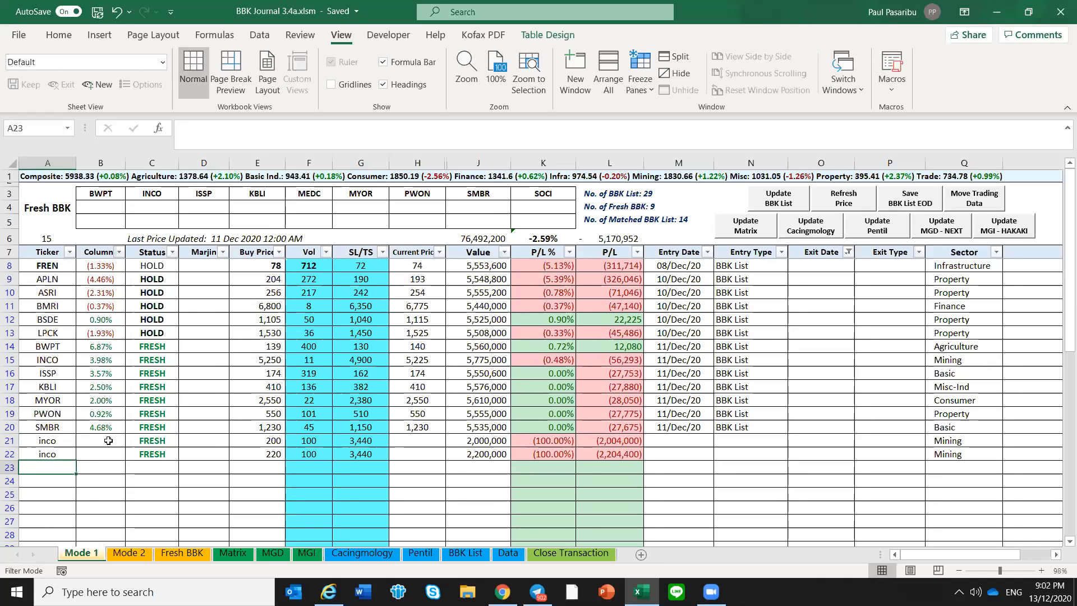
{"action": "left_click", "coordinate": [277, 442]}
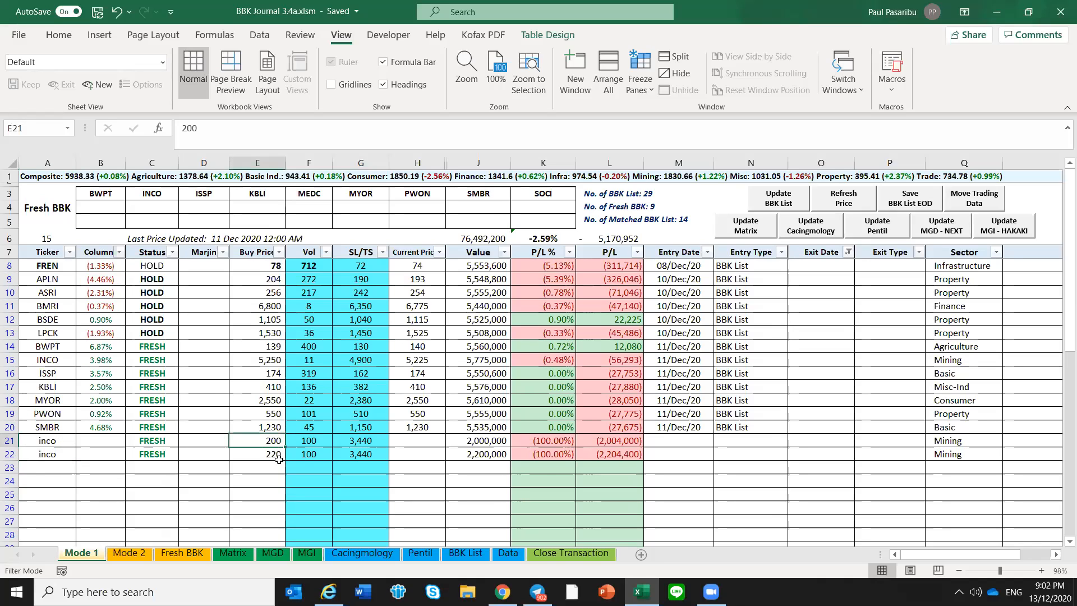
{"action": "left_click", "coordinate": [275, 457]}
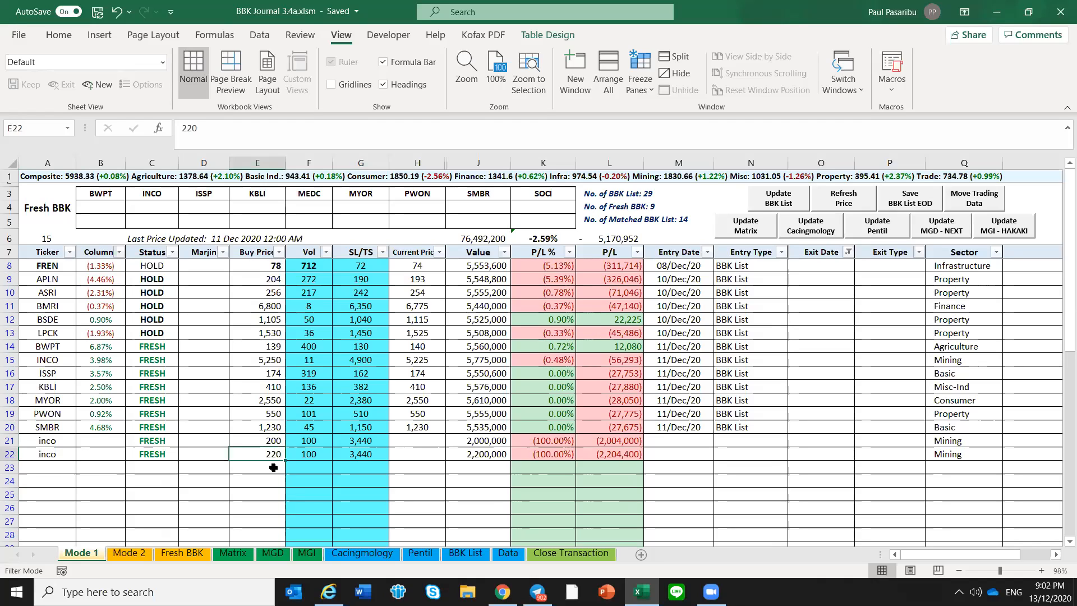
{"action": "left_click", "coordinate": [272, 467]}
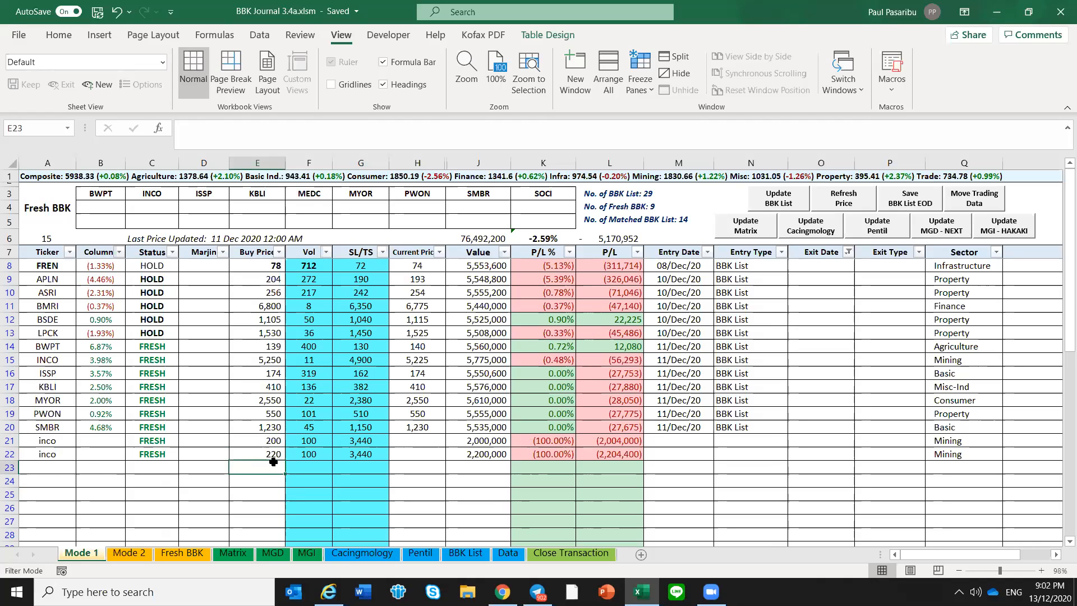
Examine the first inco row across its columns, from Ticker through Entry Type to Remark
{"action": "left_click", "coordinate": [107, 440]}
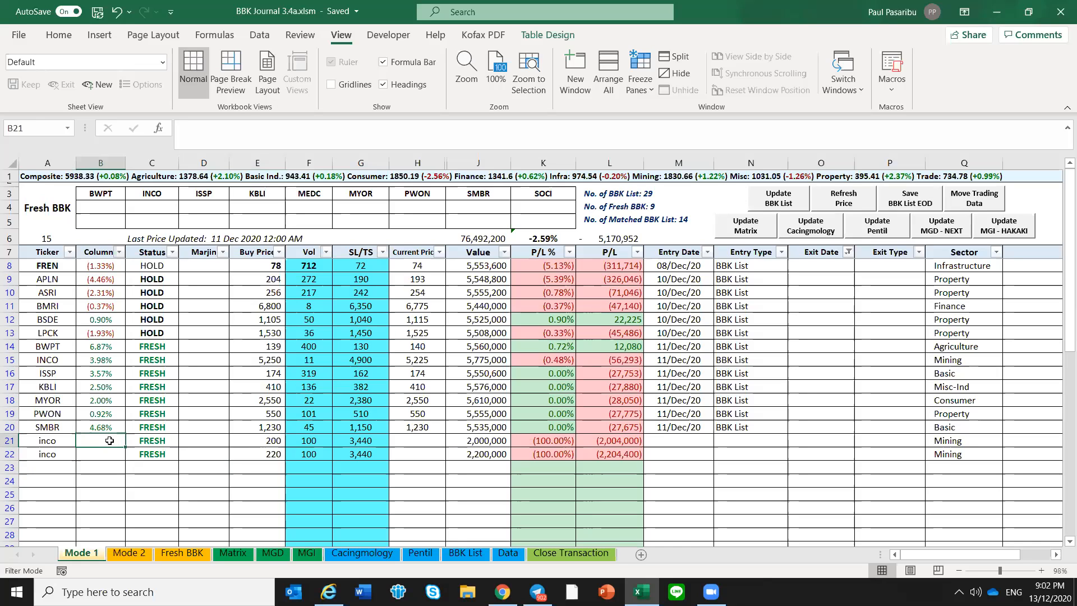
{"action": "left_click", "coordinate": [1017, 440]}
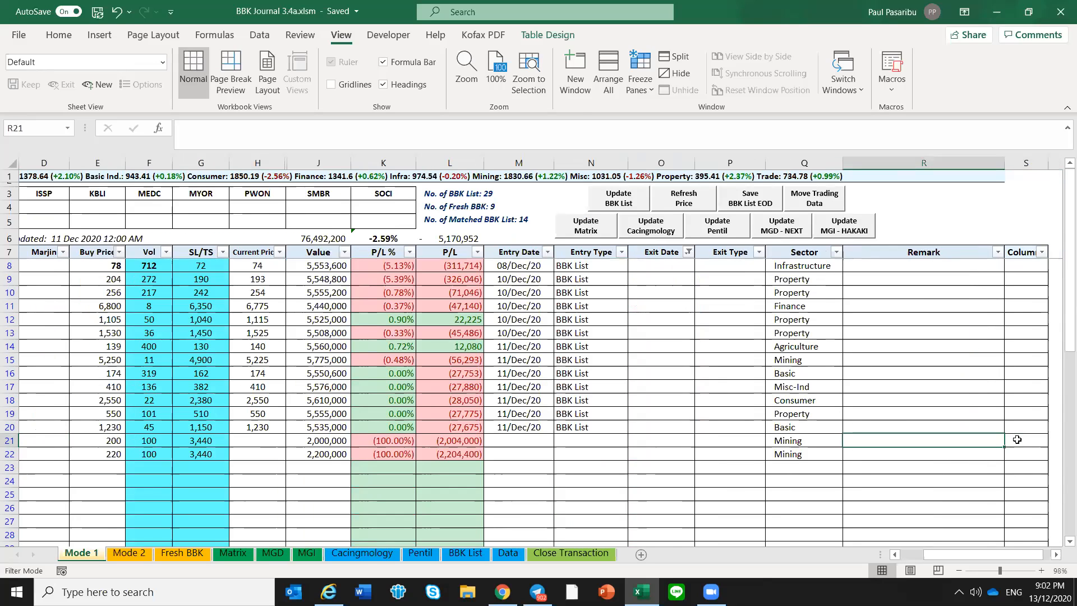
{"action": "key", "text": "Left"}
{"action": "key", "text": "Left"}
{"action": "key", "text": "Left"}
{"action": "key", "text": "Left"}
{"action": "key", "text": "Left"}
{"action": "key", "text": "Left"}
{"action": "key", "text": "Left"}
{"action": "key", "text": "Left"}
{"action": "key", "text": "Left"}
{"action": "key", "text": "Left"}
{"action": "key", "text": "Left"}
{"action": "key", "text": "Left"}
{"action": "key", "text": "Left"}
{"action": "key", "text": "Left"}
{"action": "key", "text": "Left"}
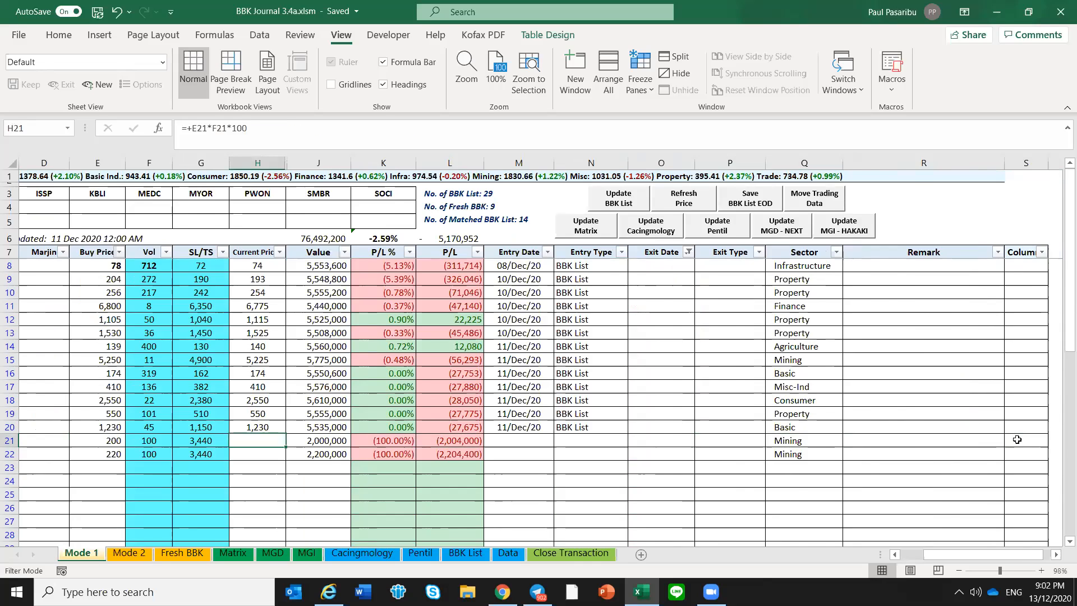
{"action": "key", "text": "Left"}
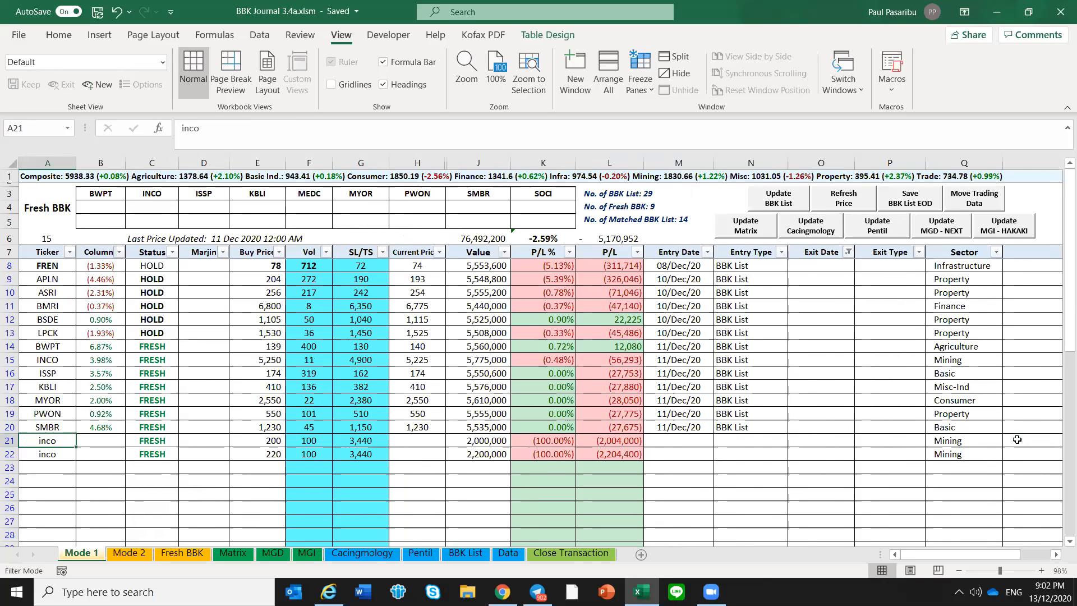
{"action": "key", "text": "Right"}
{"action": "key", "text": "Right"}
{"action": "key", "text": "Right"}
{"action": "key", "text": "Right"}
{"action": "key", "text": "Right"}
{"action": "key", "text": "Right"}
{"action": "key", "text": "Right"}
{"action": "key", "text": "Right"}
{"action": "key", "text": "Right"}
{"action": "key", "text": "Right"}
{"action": "key", "text": "Right"}
{"action": "key", "text": "Right"}
{"action": "key", "text": "Right"}
{"action": "key", "text": "Right"}
{"action": "key", "text": "Right"}
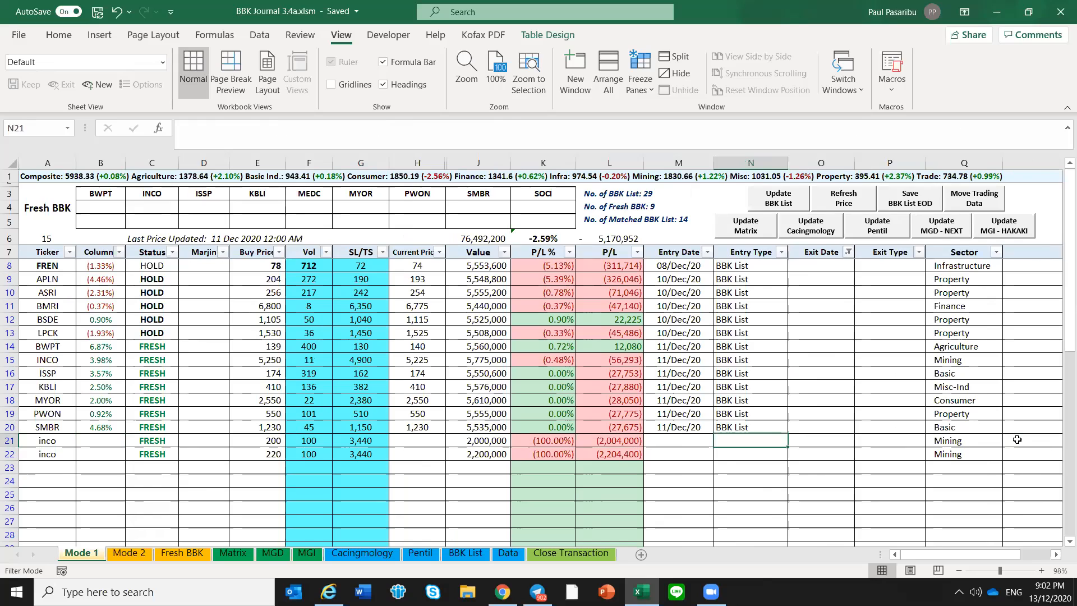
{"action": "key", "text": "Right"}
{"action": "key", "text": "Right"}
{"action": "key", "text": "Left"}
{"action": "key", "text": "Left"}
{"action": "key", "text": "Left"}
{"action": "key", "text": "Left"}
{"action": "key", "text": "Left"}
{"action": "key", "text": "Left"}
{"action": "key", "text": "Left"}
{"action": "key", "text": "Left"}
{"action": "key", "text": "Left"}
{"action": "key", "text": "Left"}
{"action": "key", "text": "Left"}
{"action": "key", "text": "Left"}
{"action": "key", "text": "Left"}
{"action": "key", "text": "Left"}
{"action": "key", "text": "Left"}
{"action": "key", "text": "Left"}
{"action": "key", "text": "Left"}
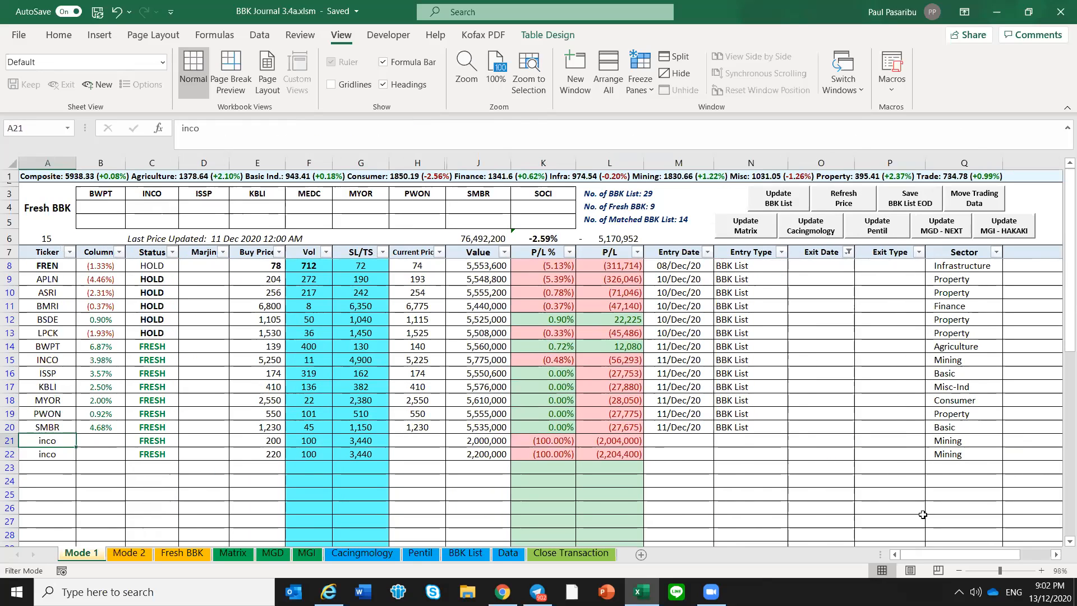
{"action": "left_click", "coordinate": [112, 469]}
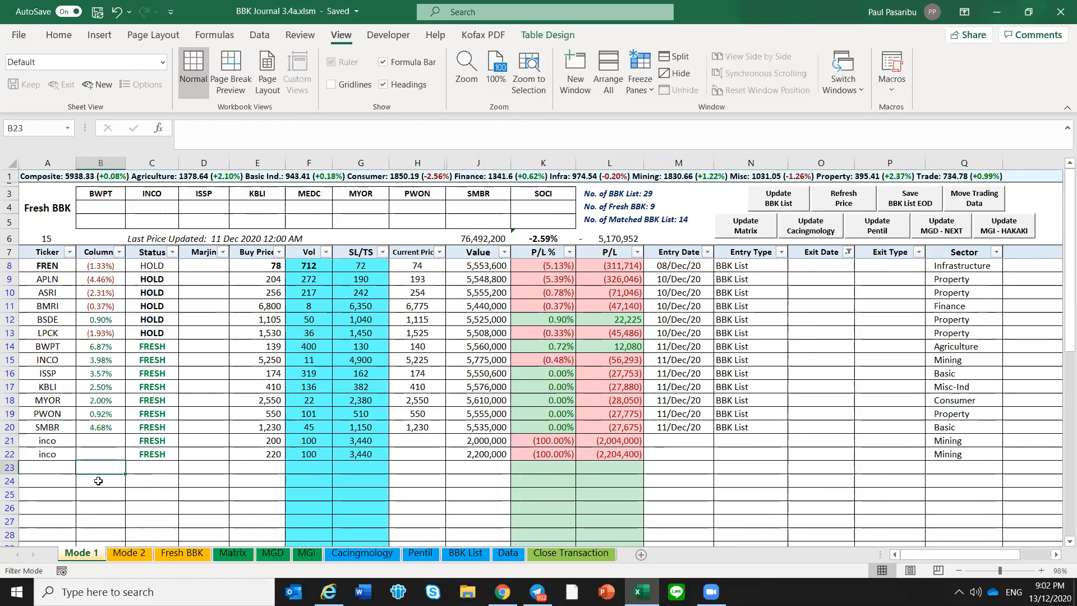
Try to delete the two inco rows from the filtered table
{"action": "left_click_drag", "start_coordinate": [21, 441], "coordinate": [22, 453]}
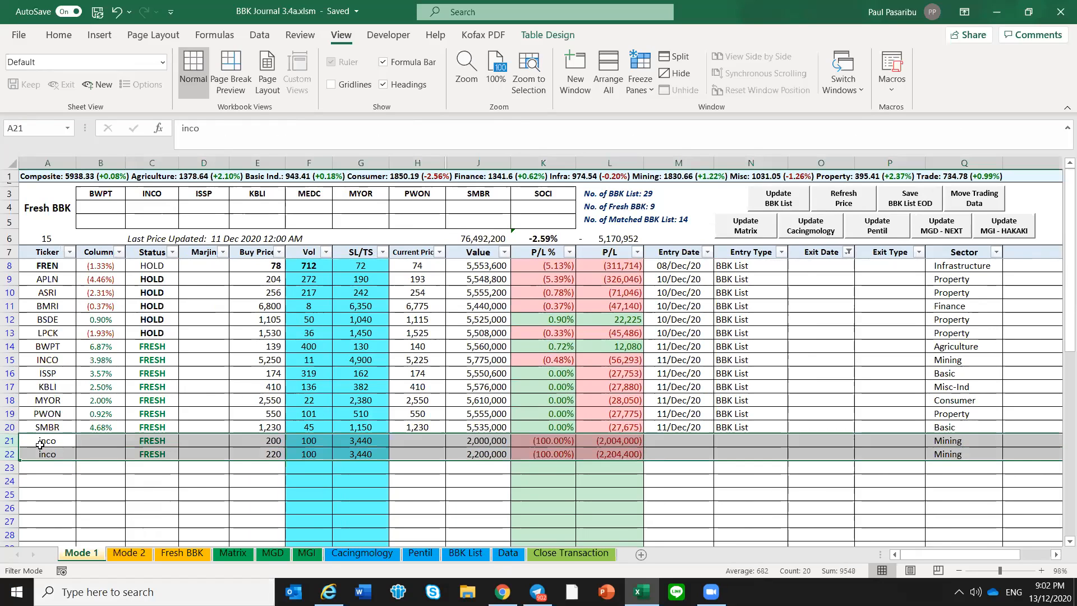
{"action": "right_click", "coordinate": [44, 449]}
{"action": "left_click", "coordinate": [88, 332]}
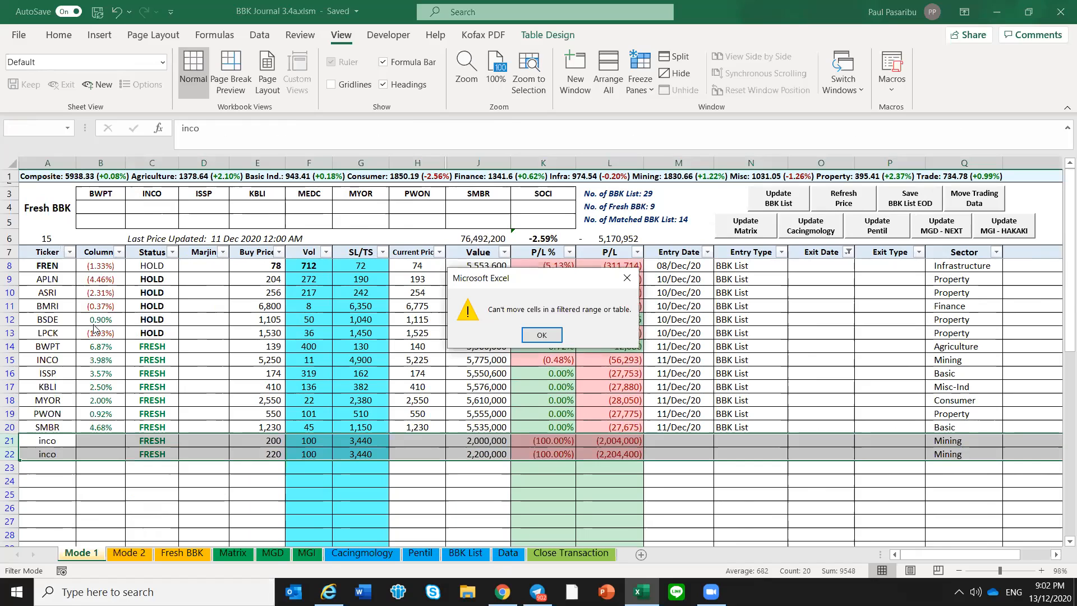
{"action": "left_click", "coordinate": [542, 335]}
{"action": "left_click", "coordinate": [543, 293]}
Clear the table's Exit Date filter and delete the two inco rows below SMBR
{"action": "left_click", "coordinate": [259, 35]}
{"action": "left_click", "coordinate": [616, 56]}
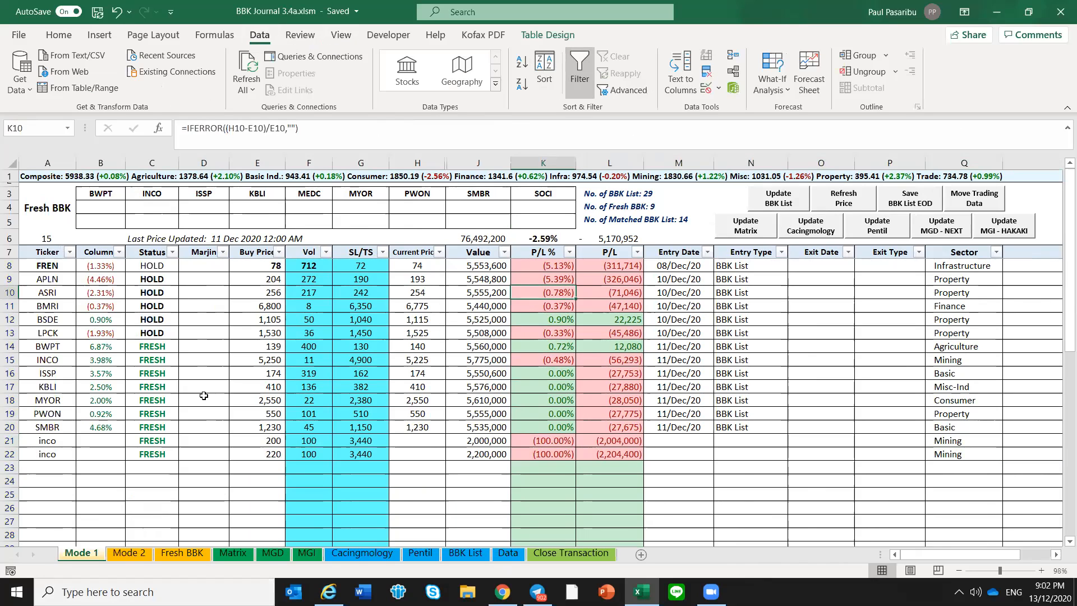
{"action": "left_click_drag", "start_coordinate": [10, 441], "coordinate": [11, 455]}
{"action": "right_click", "coordinate": [44, 455]}
{"action": "left_click", "coordinate": [125, 334]}
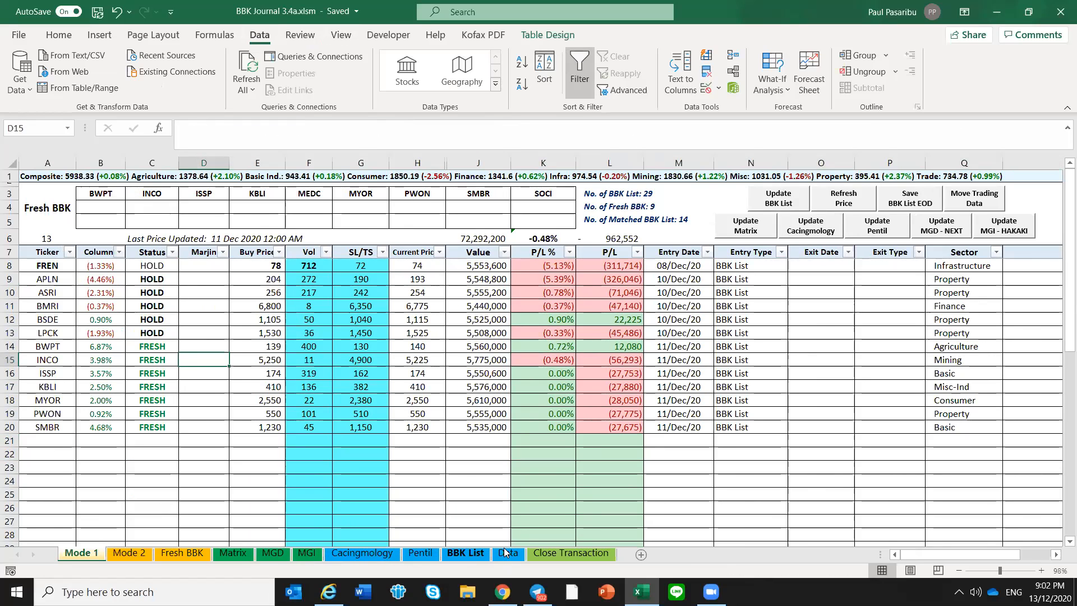
Open the Data sheet and examine the Broker Fee block with its Buy and Sell rates
{"action": "left_click", "coordinate": [508, 553]}
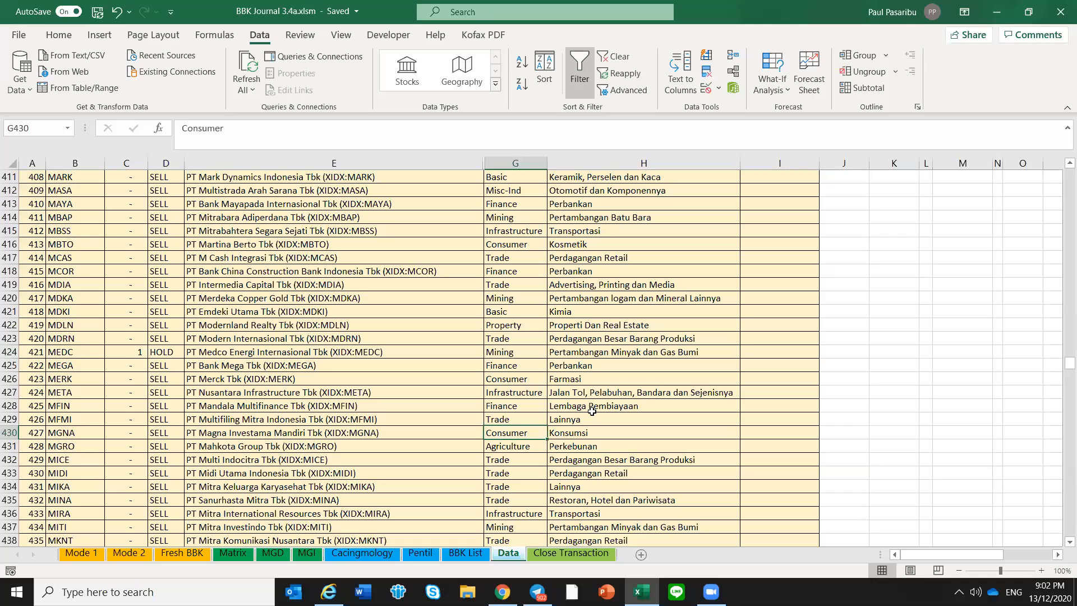
{"action": "left_click_drag", "start_coordinate": [1066, 359], "coordinate": [1065, 164]}
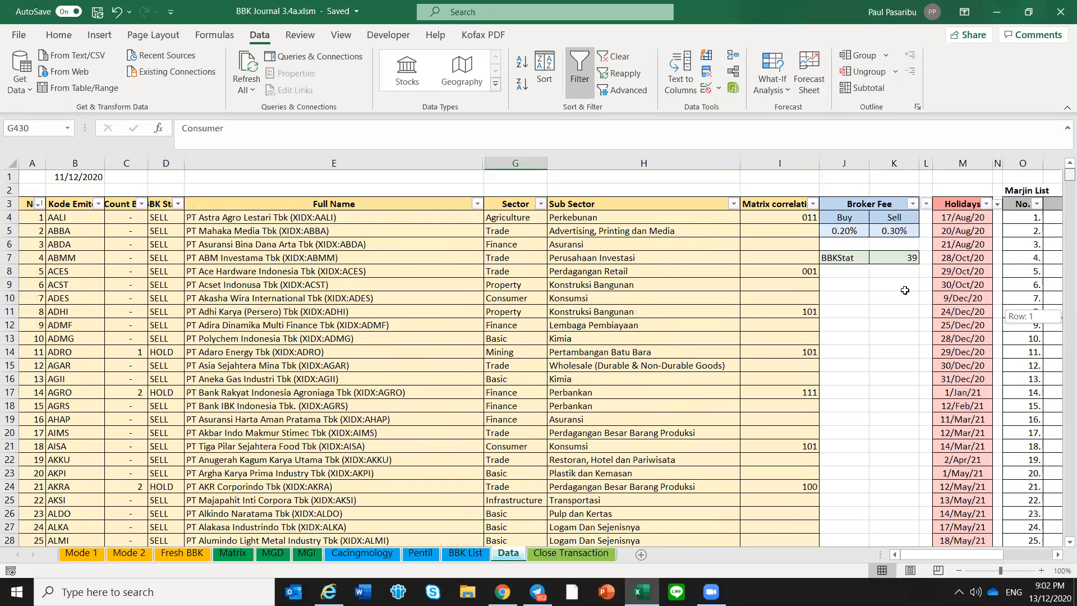
{"action": "left_click", "coordinate": [847, 206]}
{"action": "left_click_drag", "start_coordinate": [867, 218], "coordinate": [885, 230]}
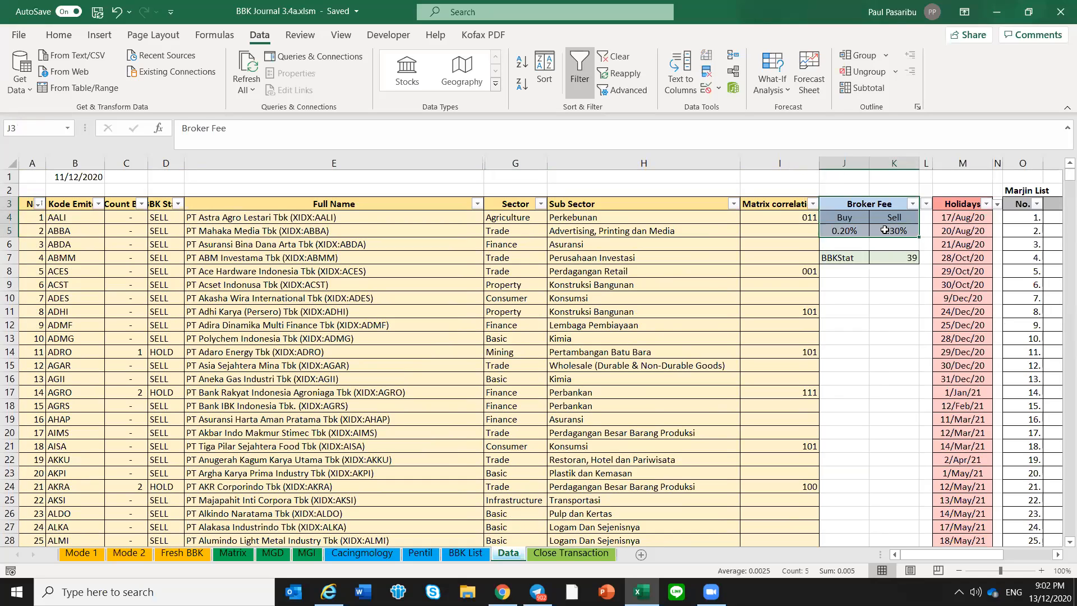
{"action": "left_click", "coordinate": [915, 288]}
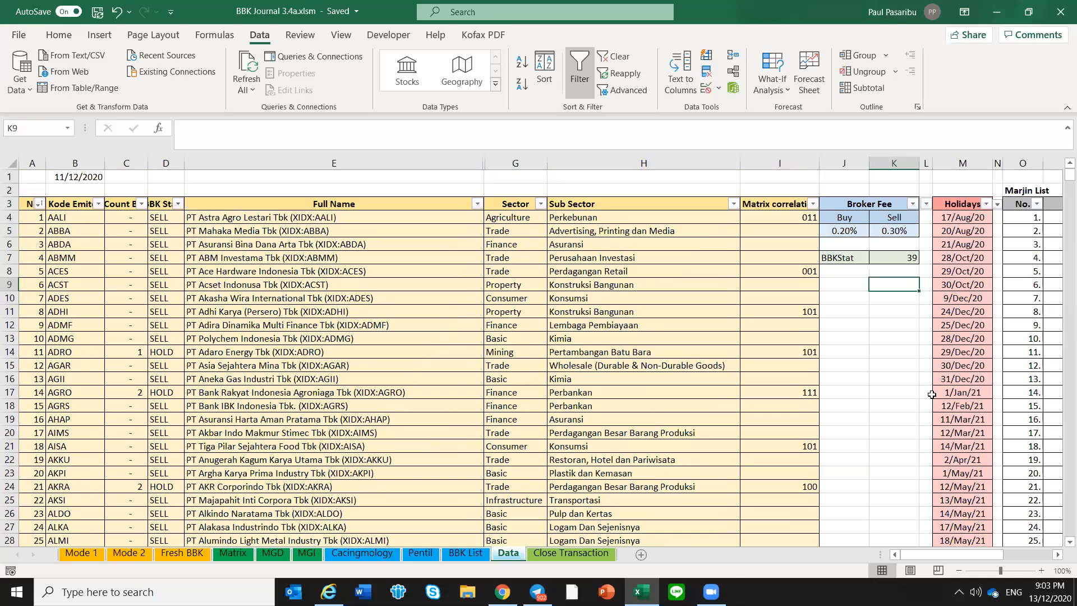
Examine the Data sheet's Holidays column, covering the 2020 dates and the 2021 dates through 27/Dec/21
{"action": "left_click", "coordinate": [898, 403]}
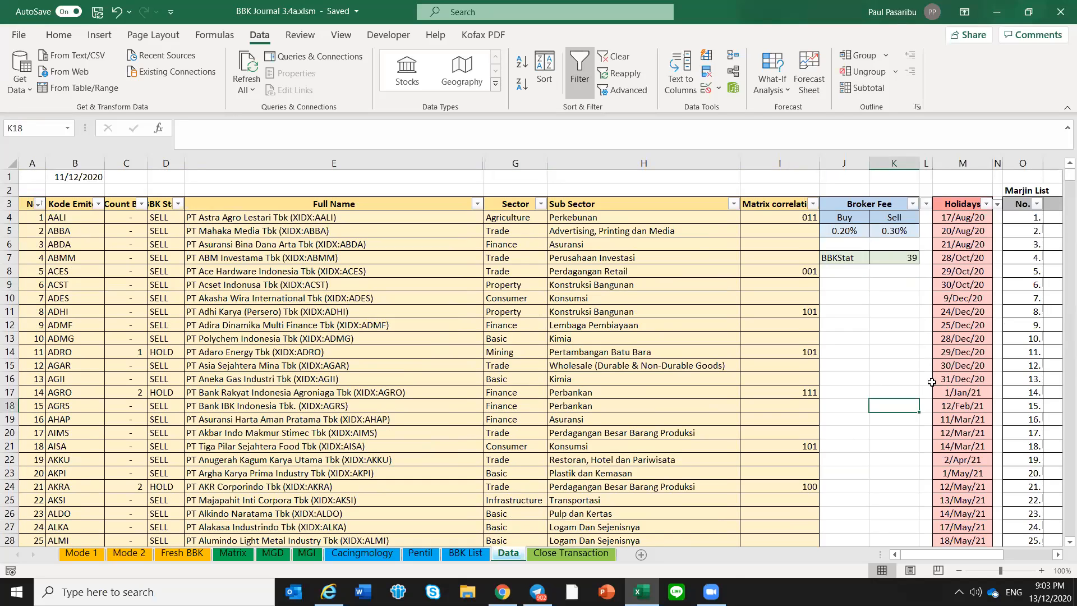
{"action": "left_click", "coordinate": [959, 326]}
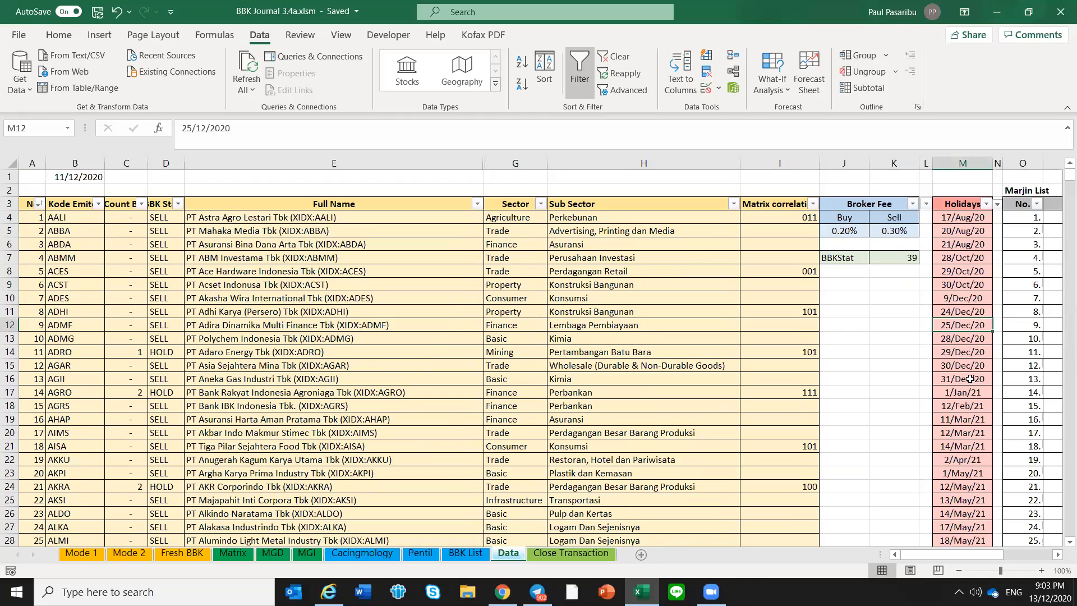
{"action": "left_click_drag", "start_coordinate": [962, 379], "coordinate": [975, 218]}
{"action": "scroll", "coordinate": [978, 233], "scroll_direction": "down", "scroll_amount": 1}
{"action": "scroll", "coordinate": [978, 233], "scroll_direction": "down", "scroll_amount": 3}
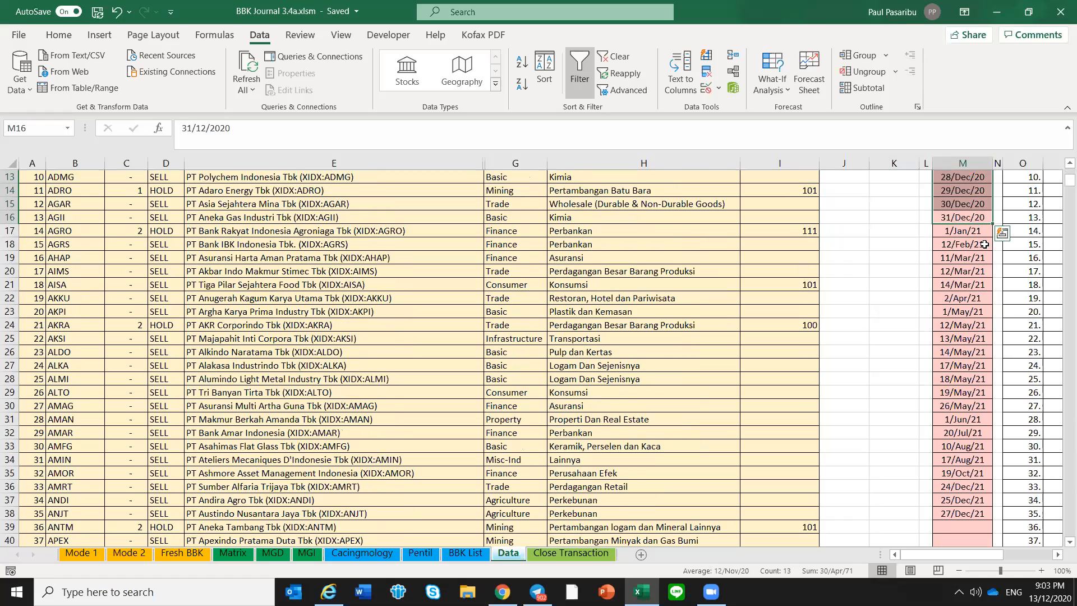
{"action": "left_click", "coordinate": [985, 245]}
{"action": "left_click_drag", "start_coordinate": [974, 230], "coordinate": [971, 515]}
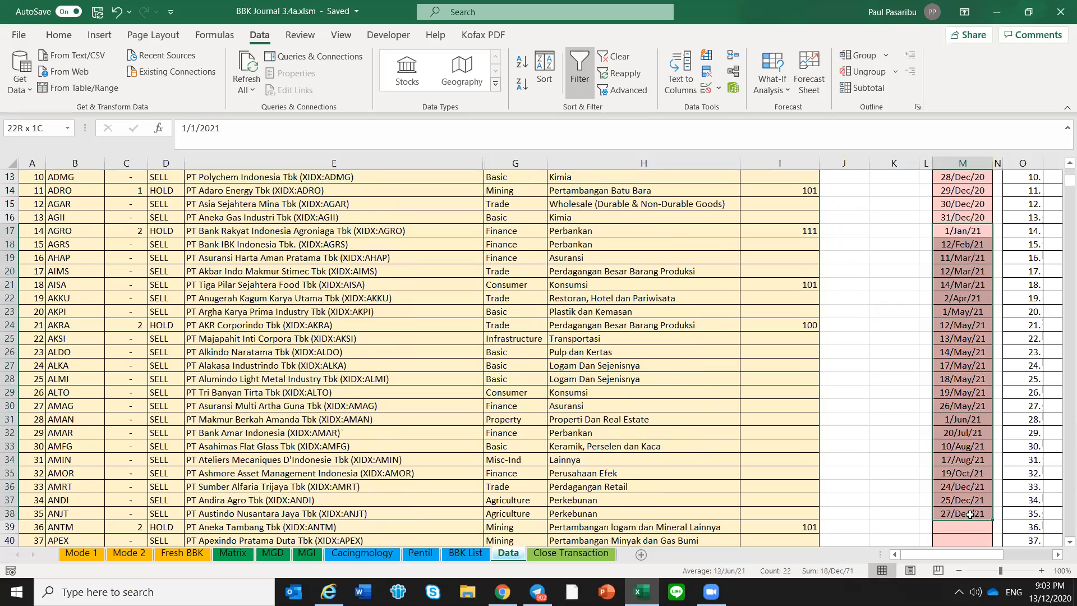
{"action": "left_click", "coordinate": [970, 513]}
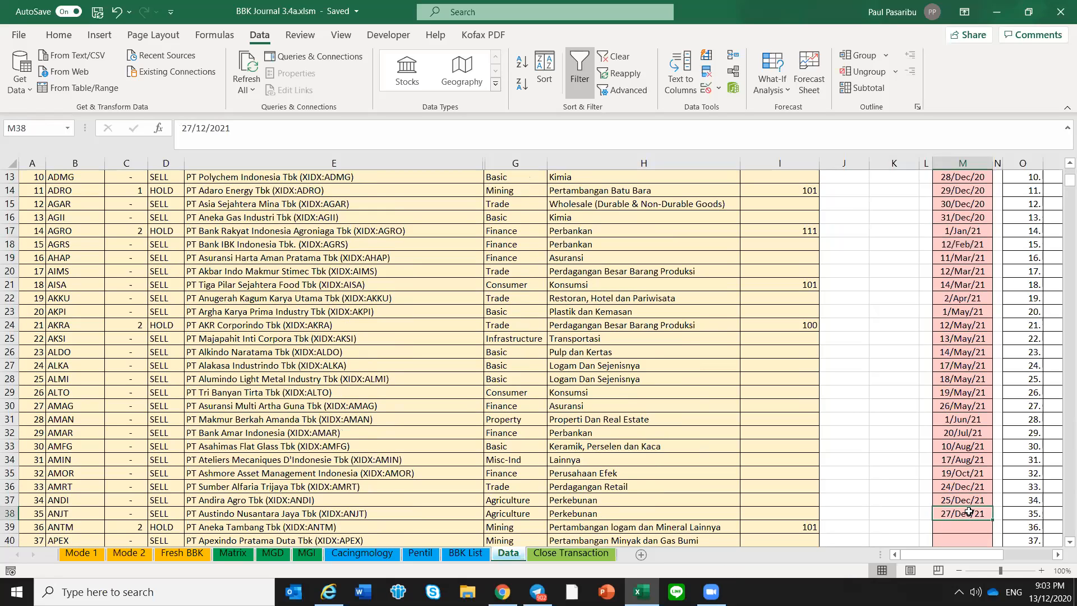
{"action": "scroll", "coordinate": [957, 268], "scroll_direction": "up", "scroll_amount": 4}
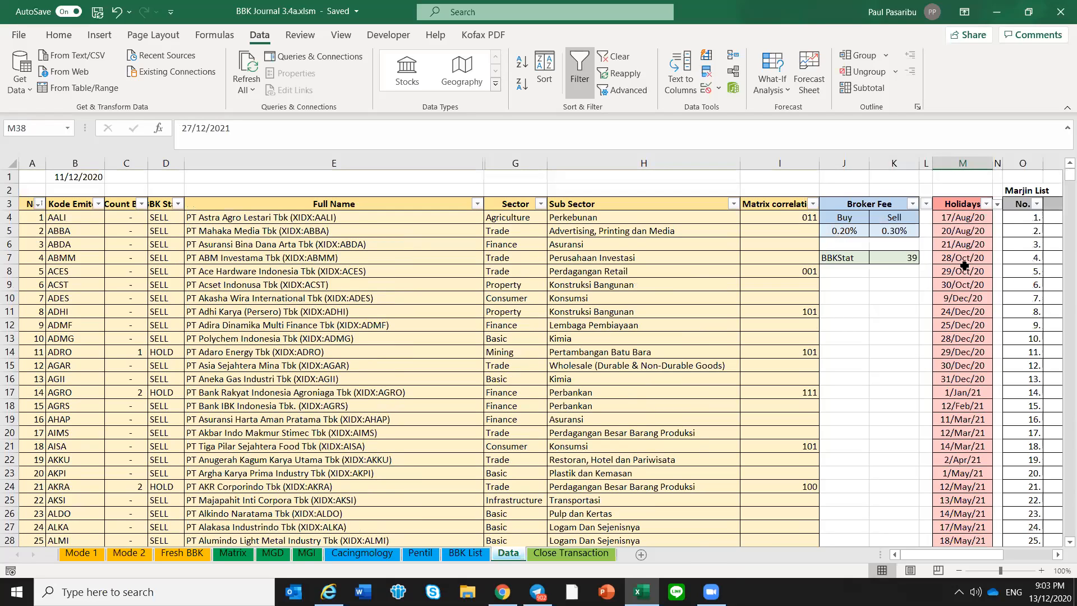
{"action": "left_click_drag", "start_coordinate": [964, 216], "coordinate": [962, 501]}
{"action": "left_click", "coordinate": [895, 415]}
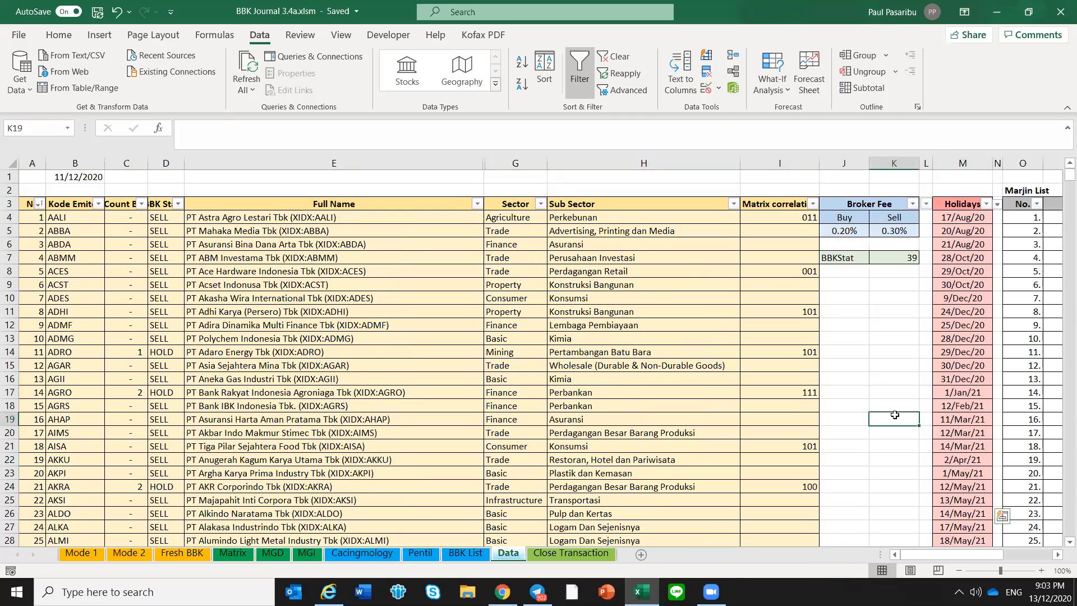
Try to bring up the BBK status of BTPS from the Cacingmology sheet's Ticker column
{"action": "left_click", "coordinate": [380, 554]}
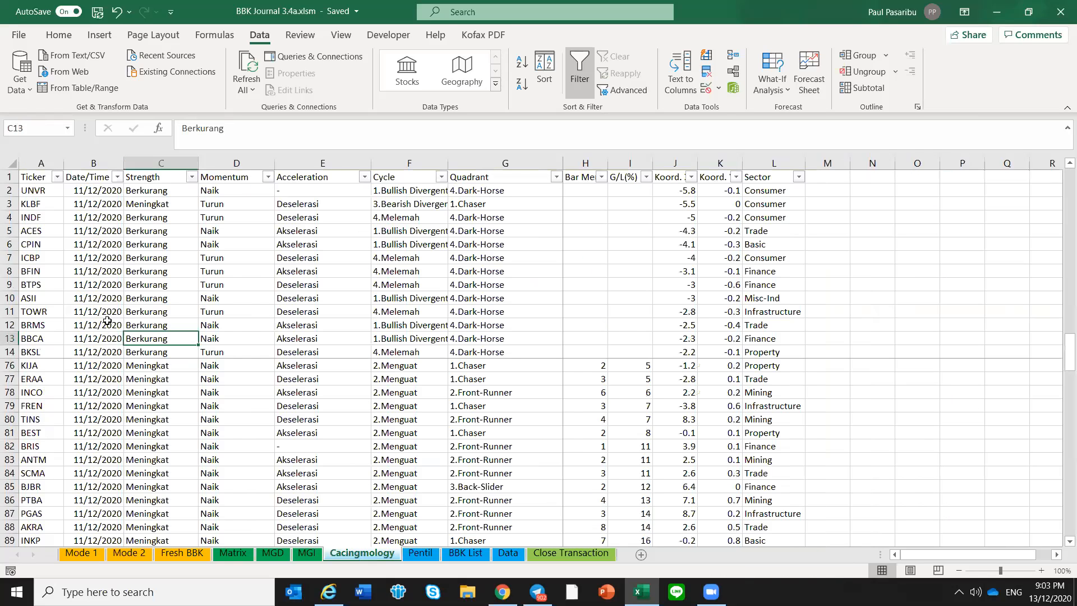
{"action": "double_click", "coordinate": [37, 285]}
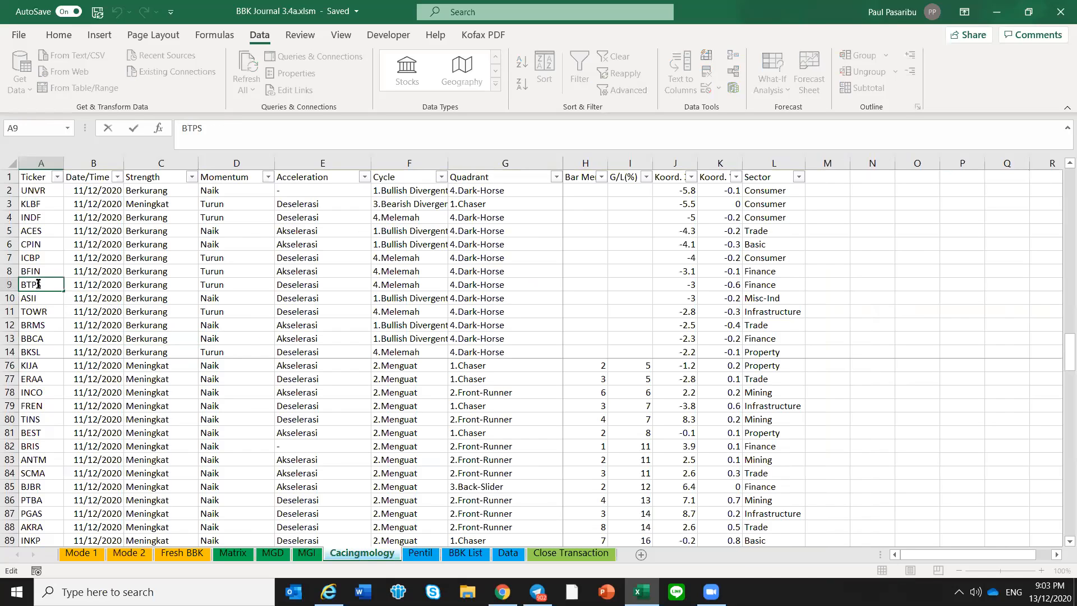
{"action": "key", "text": "Escape"}
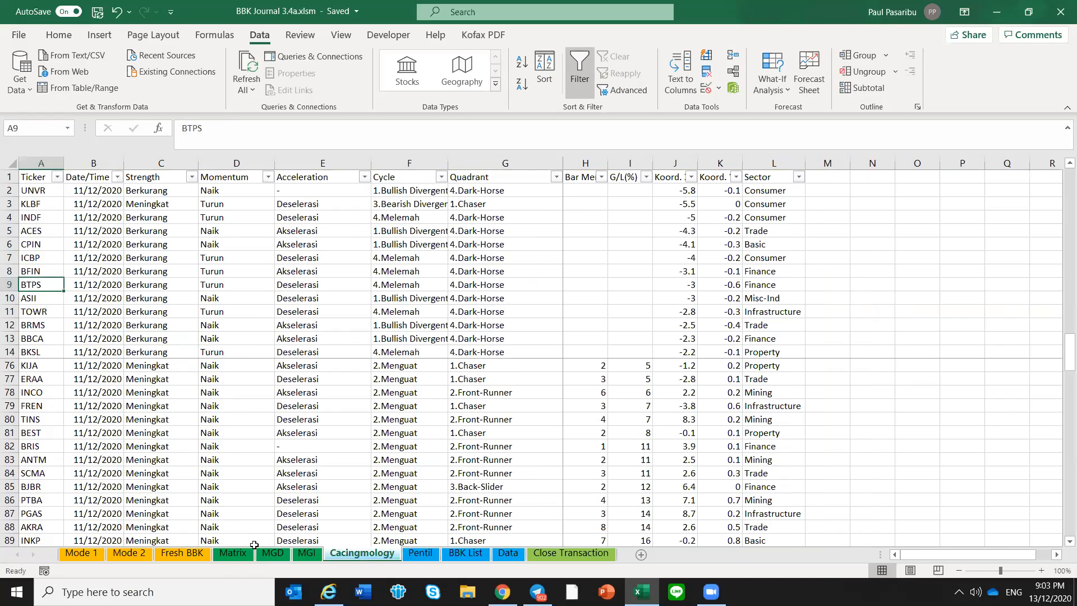
View the BBK status history of PWON from the Matrix sheet and dismiss it
{"action": "left_click", "coordinate": [230, 557]}
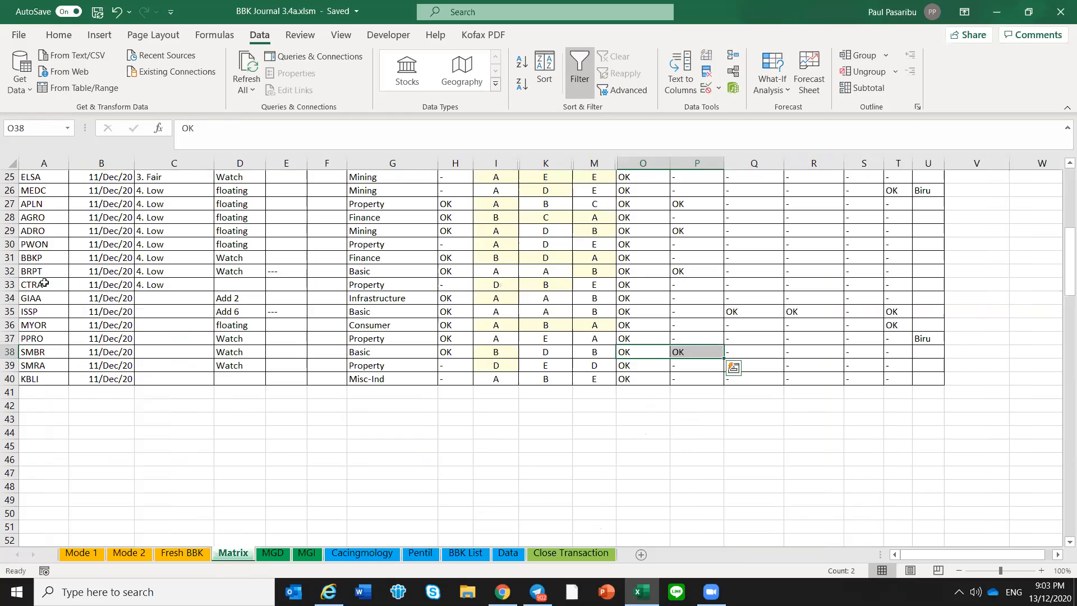
{"action": "double_click", "coordinate": [36, 244]}
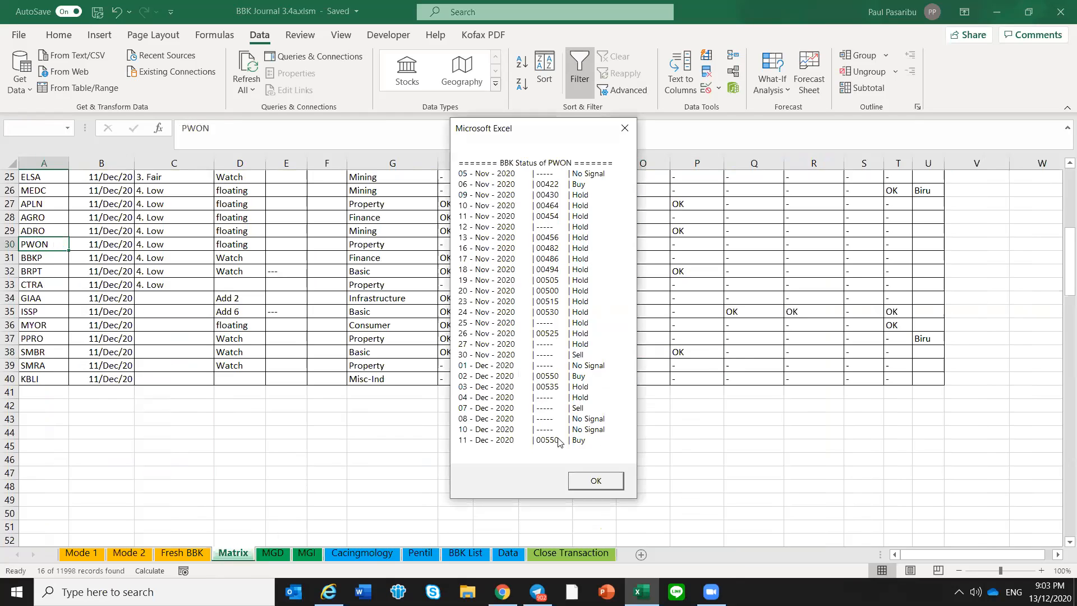
{"action": "left_click", "coordinate": [596, 481]}
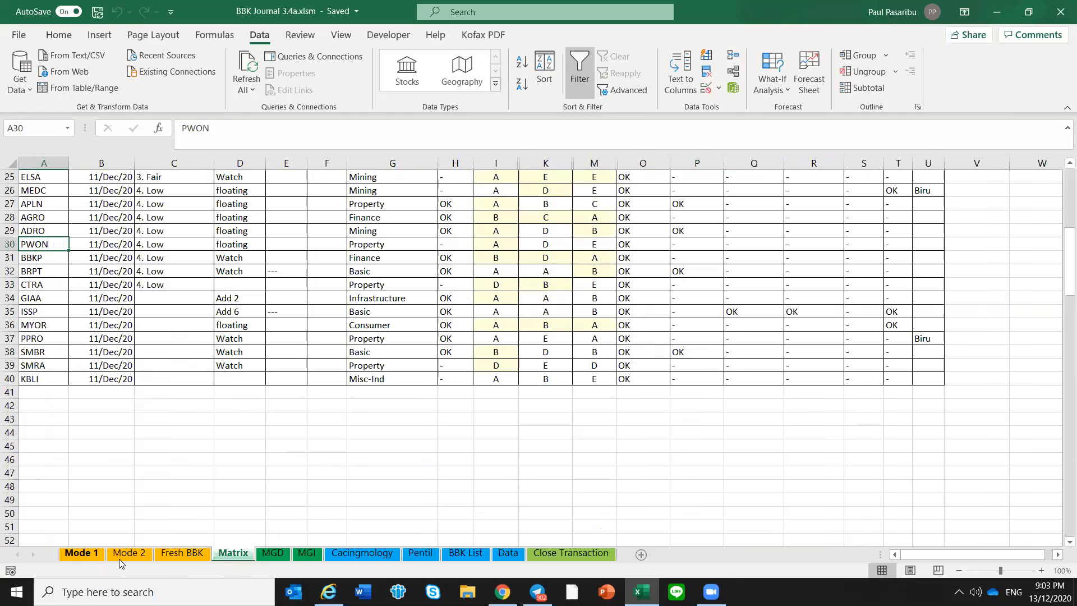
{"action": "left_click", "coordinate": [499, 409]}
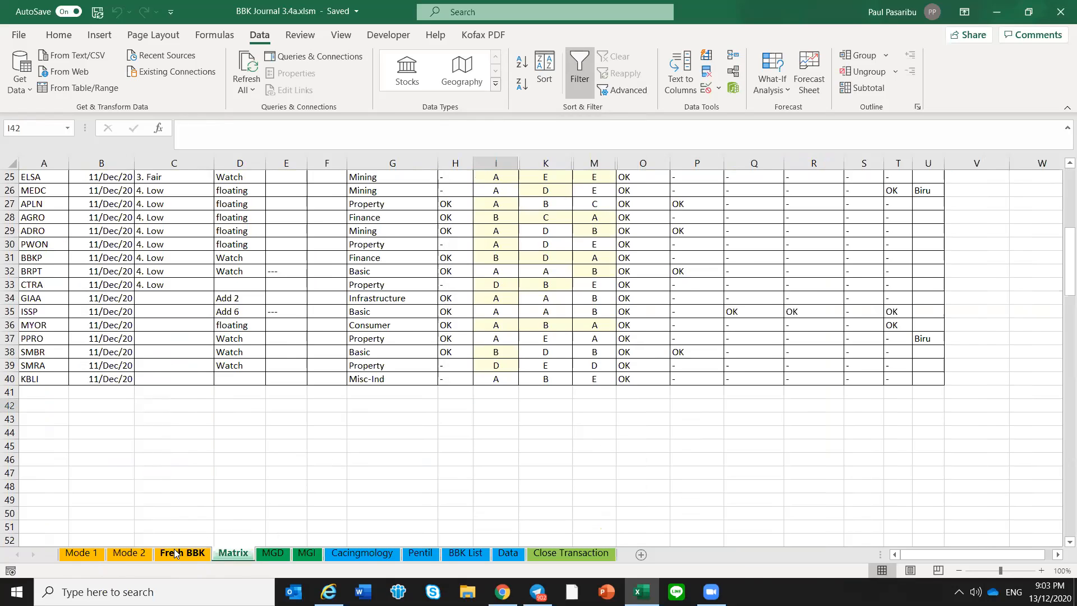
View the BBK status histories of BWPT, KBLI, MEDC and SMBR from the Fresh BBK sheet, dismissing each one
{"action": "left_click", "coordinate": [177, 553]}
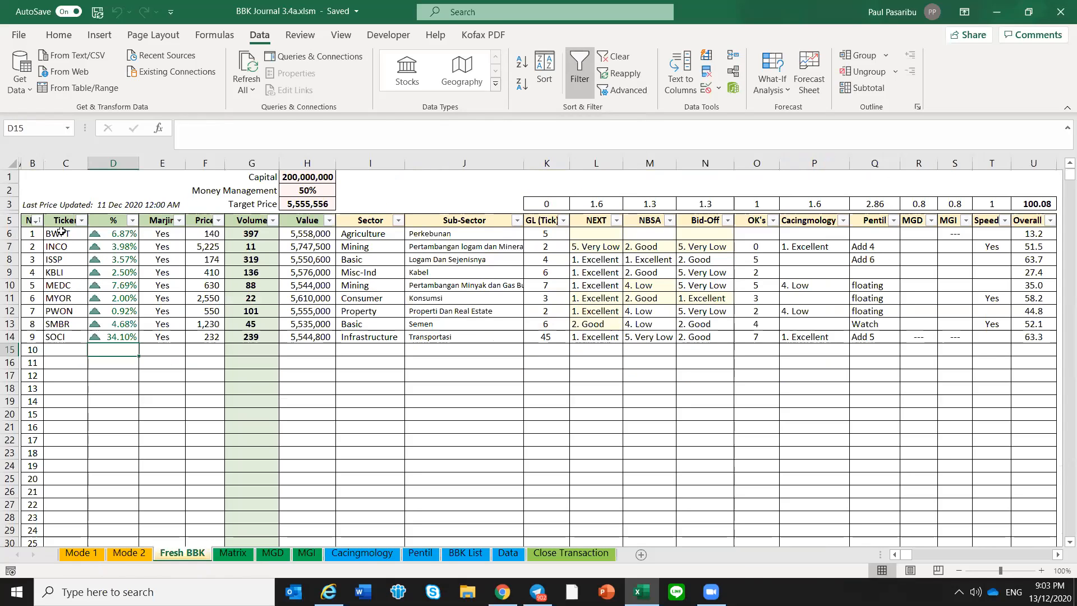
{"action": "left_click", "coordinate": [61, 231]}
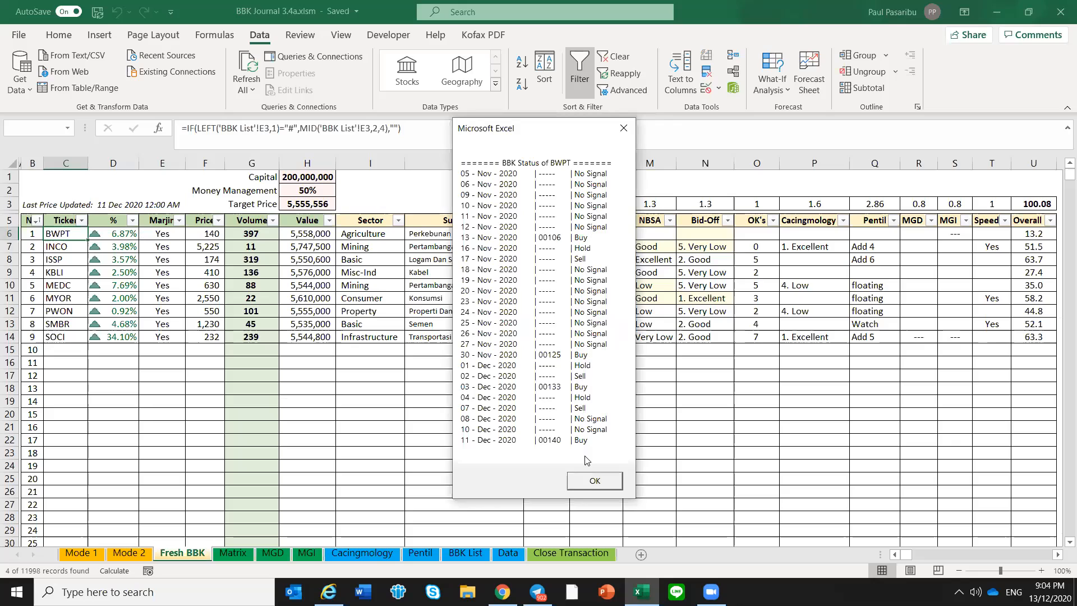
{"action": "left_click", "coordinate": [610, 476]}
{"action": "left_click", "coordinate": [72, 269]}
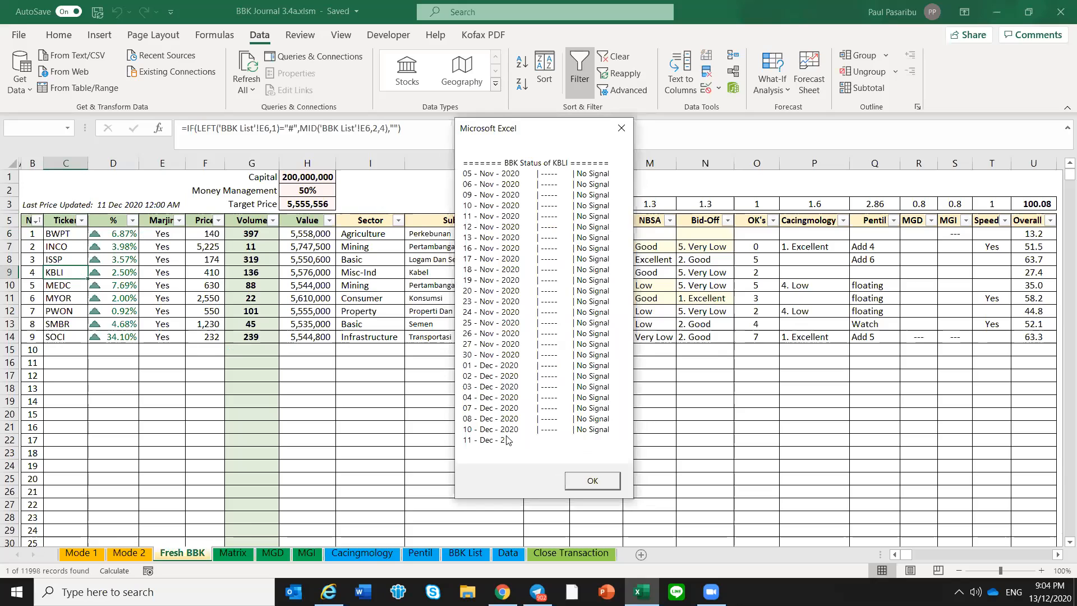
{"action": "left_click", "coordinate": [590, 476]}
{"action": "left_click", "coordinate": [65, 284]}
{"action": "left_click", "coordinate": [595, 481]}
{"action": "left_click", "coordinate": [66, 324]}
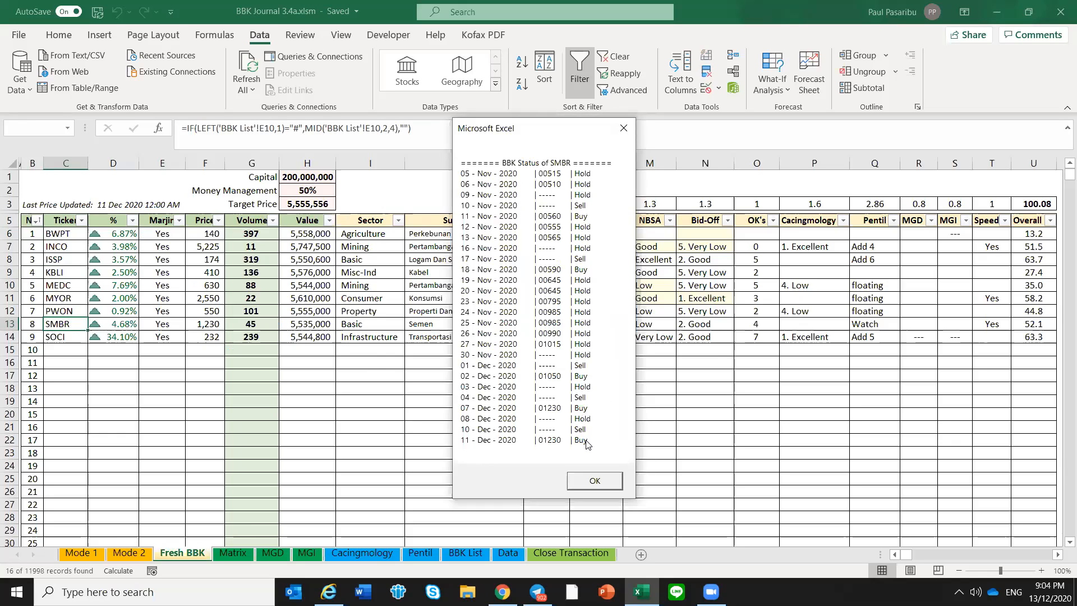
{"action": "left_click", "coordinate": [591, 480]}
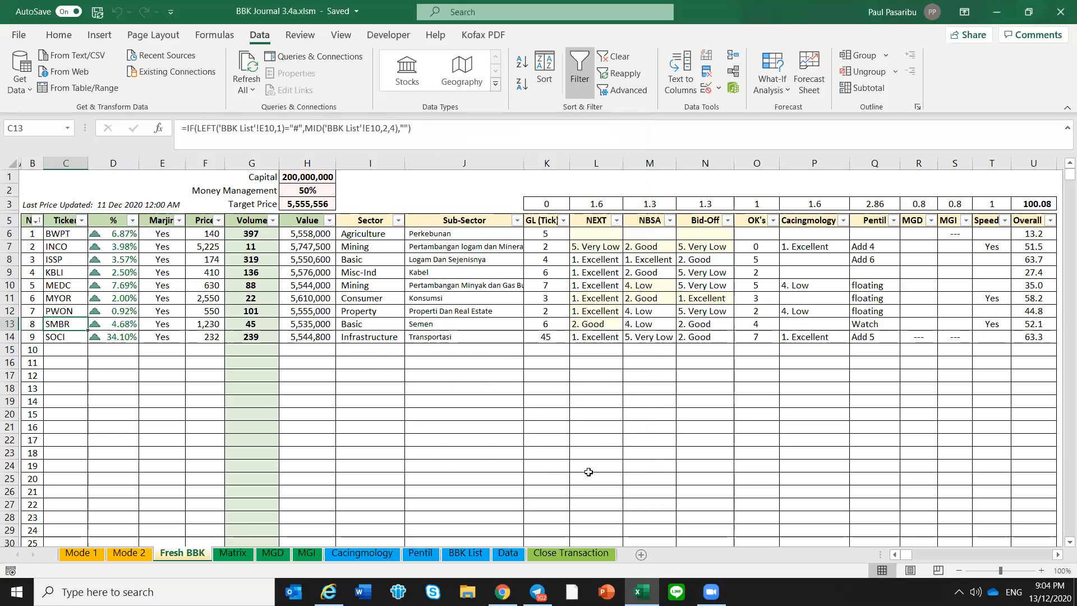
Compare the GL (Tick) cells of SMBR and PWON on the Fresh BBK sheet
{"action": "left_click", "coordinate": [550, 323]}
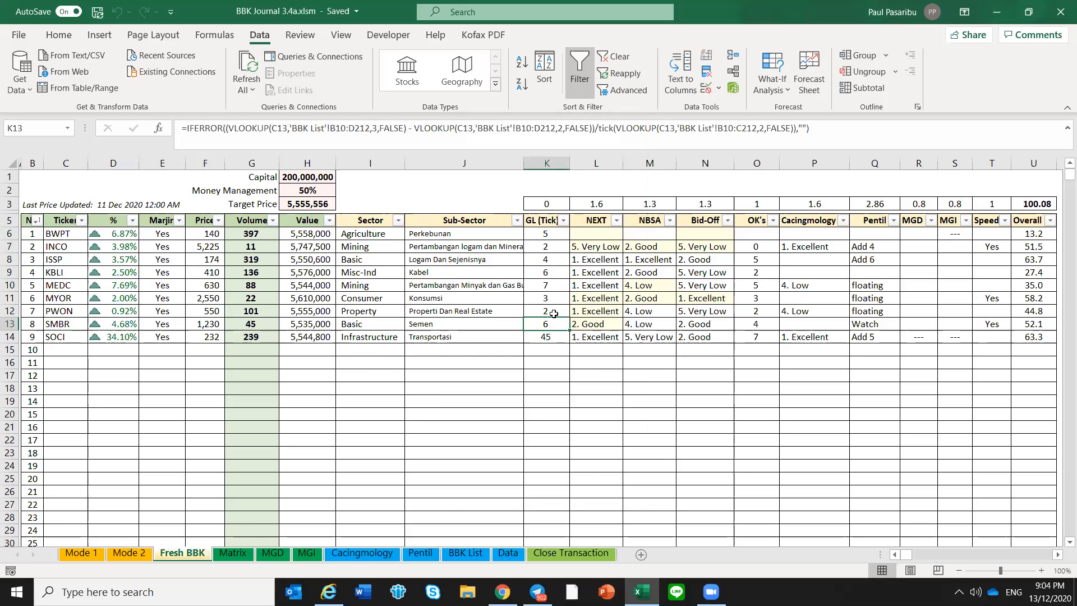
{"action": "left_click", "coordinate": [556, 312]}
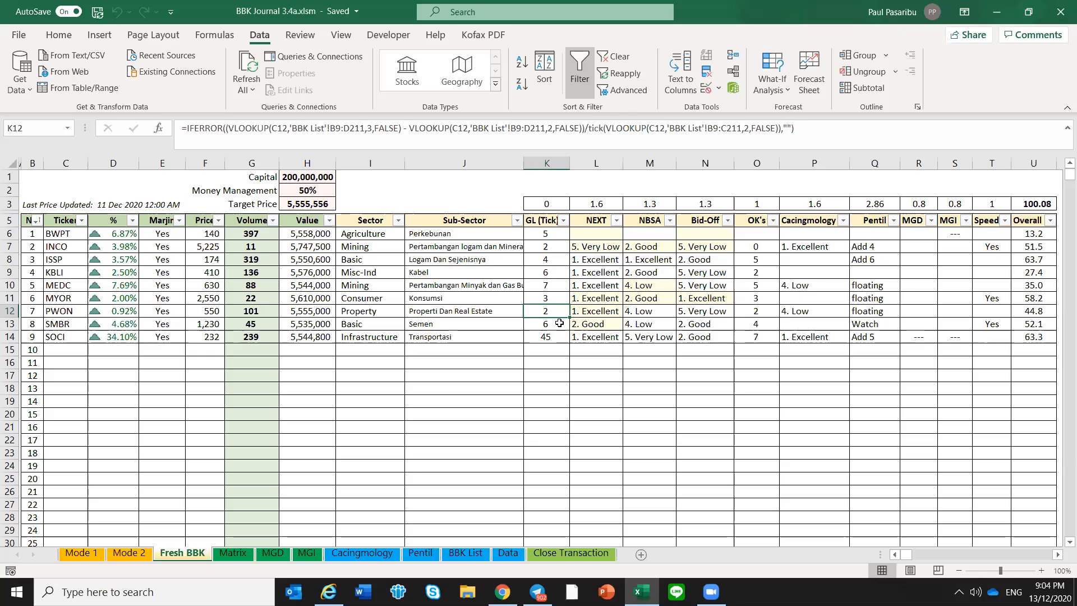
{"action": "left_click", "coordinate": [559, 324]}
{"action": "left_click", "coordinate": [560, 311]}
{"action": "left_click", "coordinate": [559, 324]}
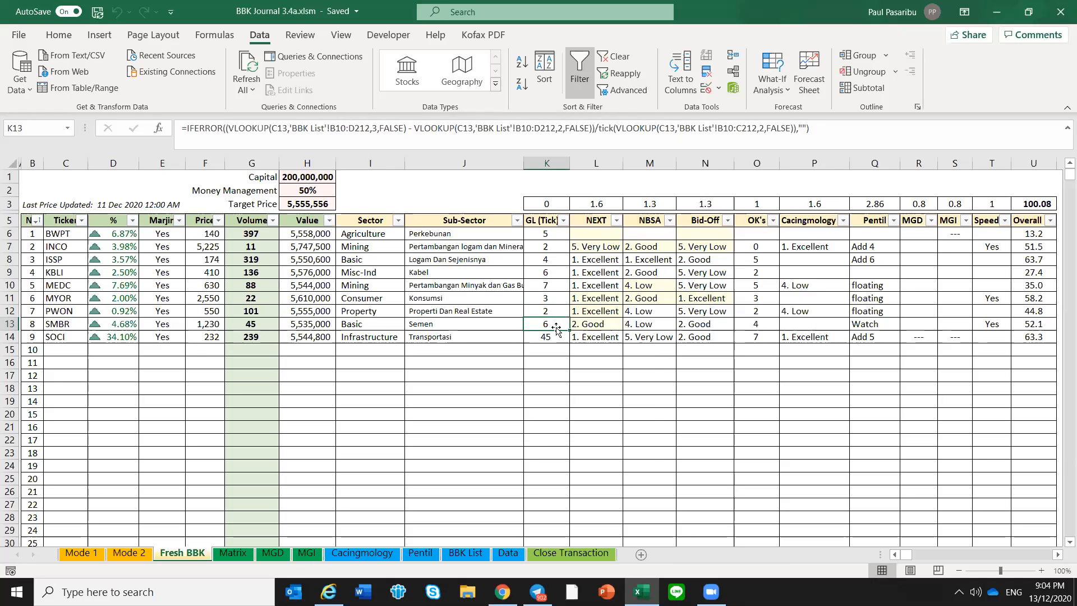
{"action": "left_click", "coordinate": [391, 364]}
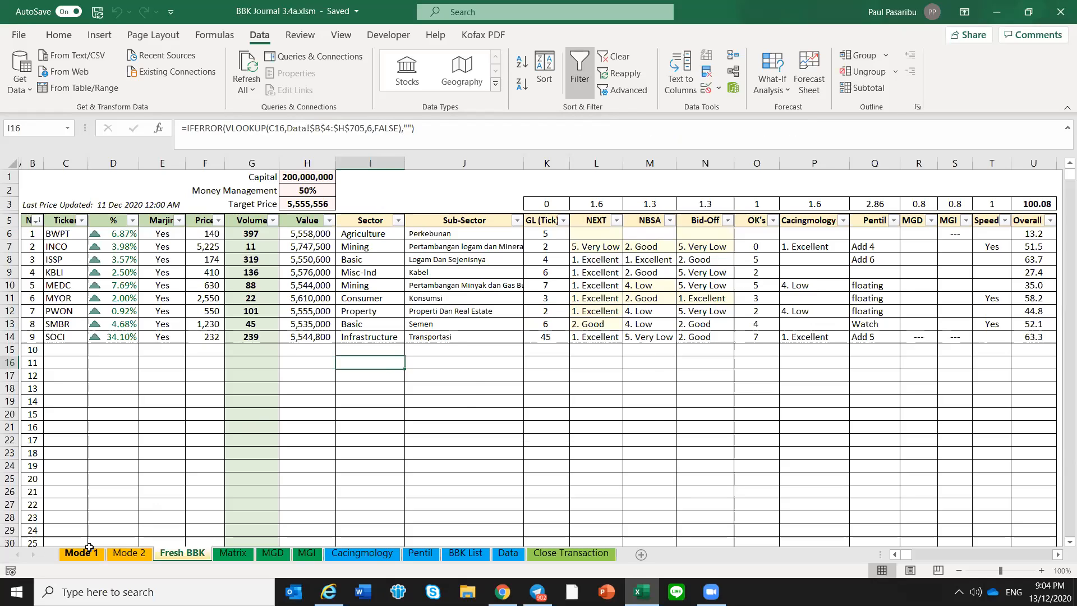
{"action": "left_click", "coordinate": [472, 388]}
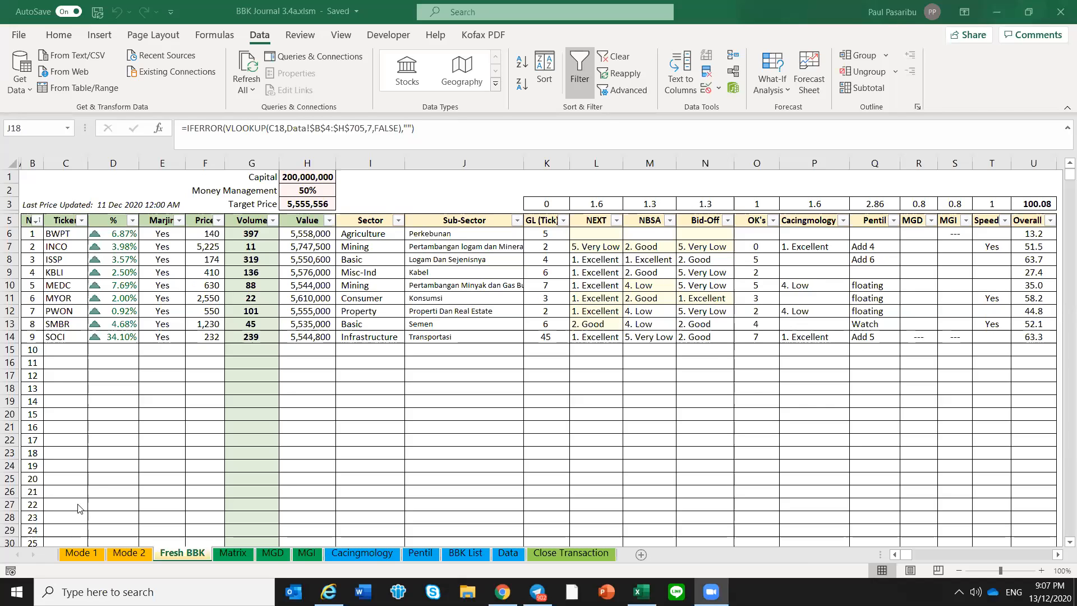
Examine the row limit 11970 in the Data sheet's COUNTIFS formula for AALI, leaving the formula as it is
{"action": "left_click", "coordinate": [94, 483]}
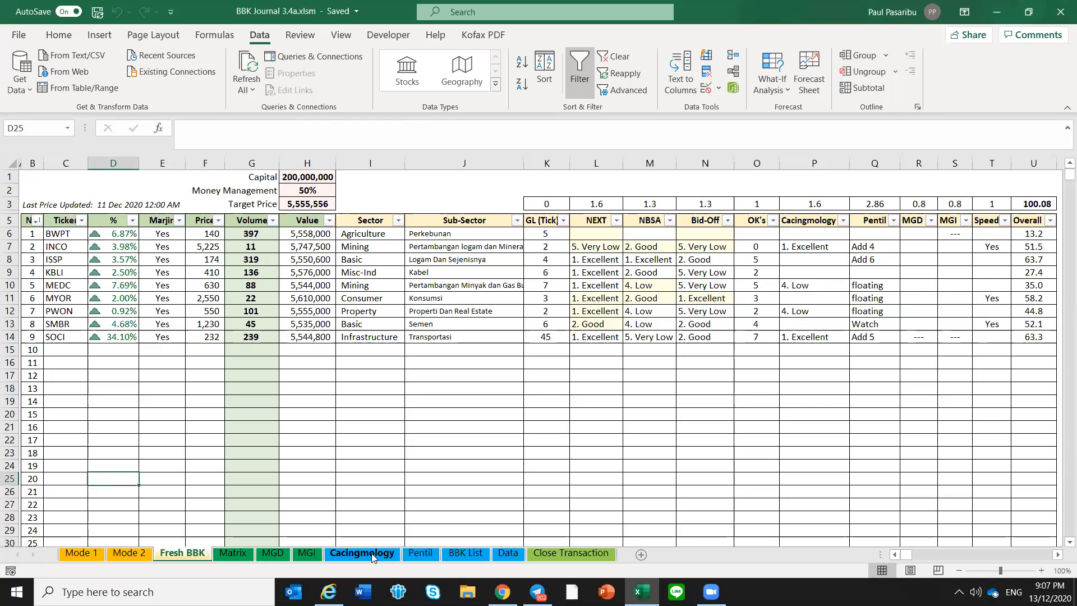
{"action": "left_click", "coordinate": [504, 554]}
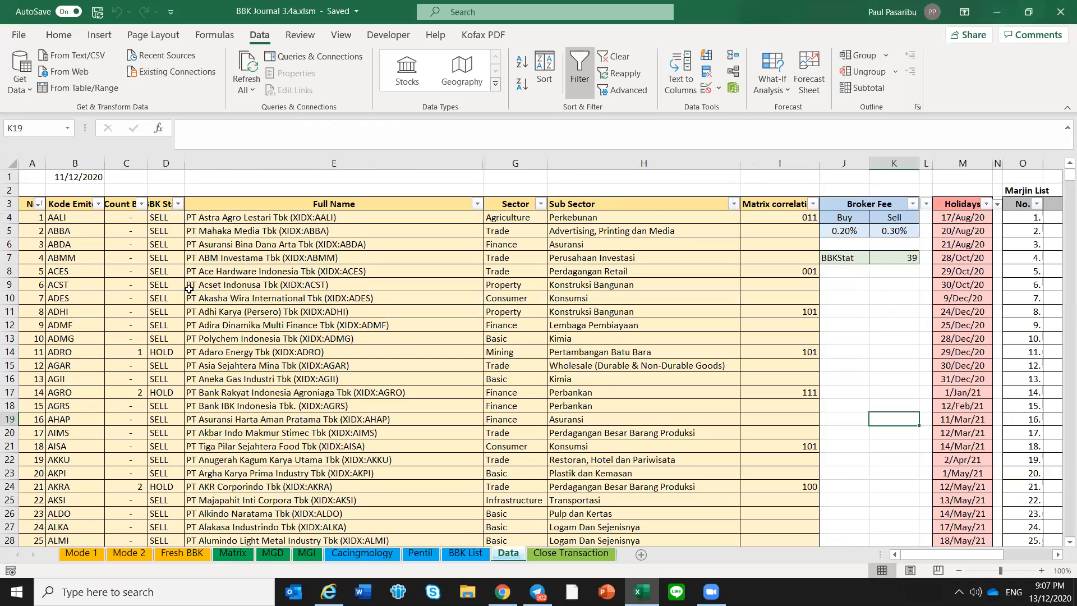
{"action": "left_click", "coordinate": [133, 224]}
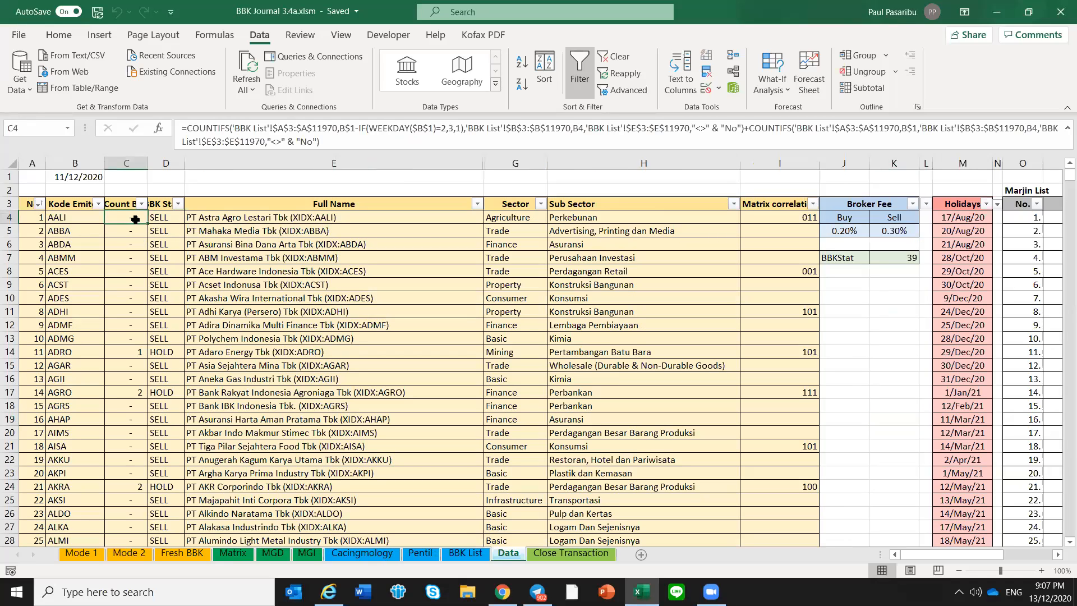
{"action": "left_click", "coordinate": [321, 127]}
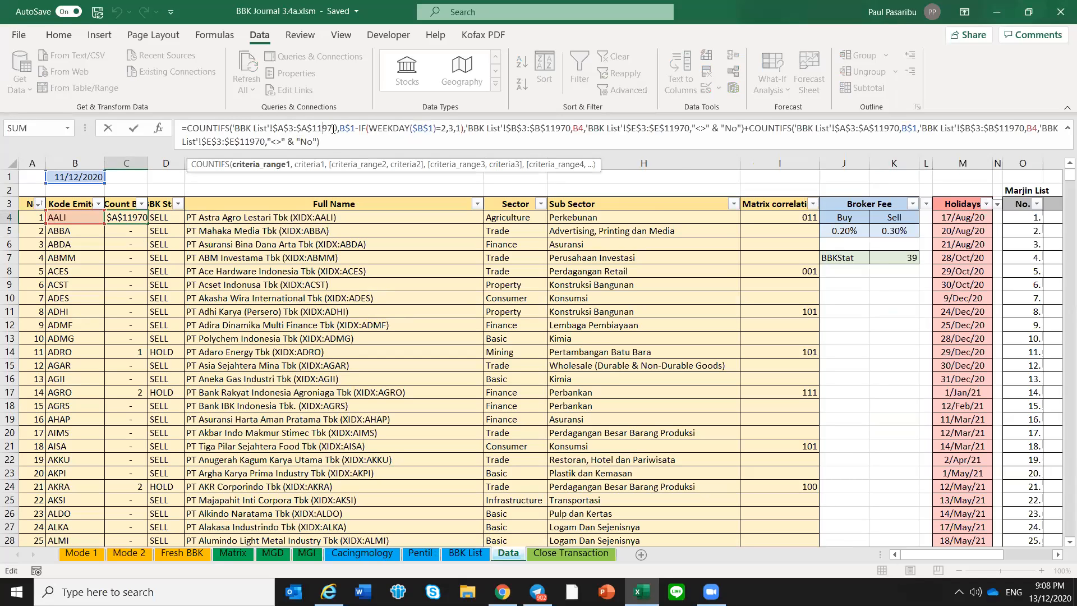
{"action": "left_click_drag", "start_coordinate": [337, 128], "coordinate": [313, 128]}
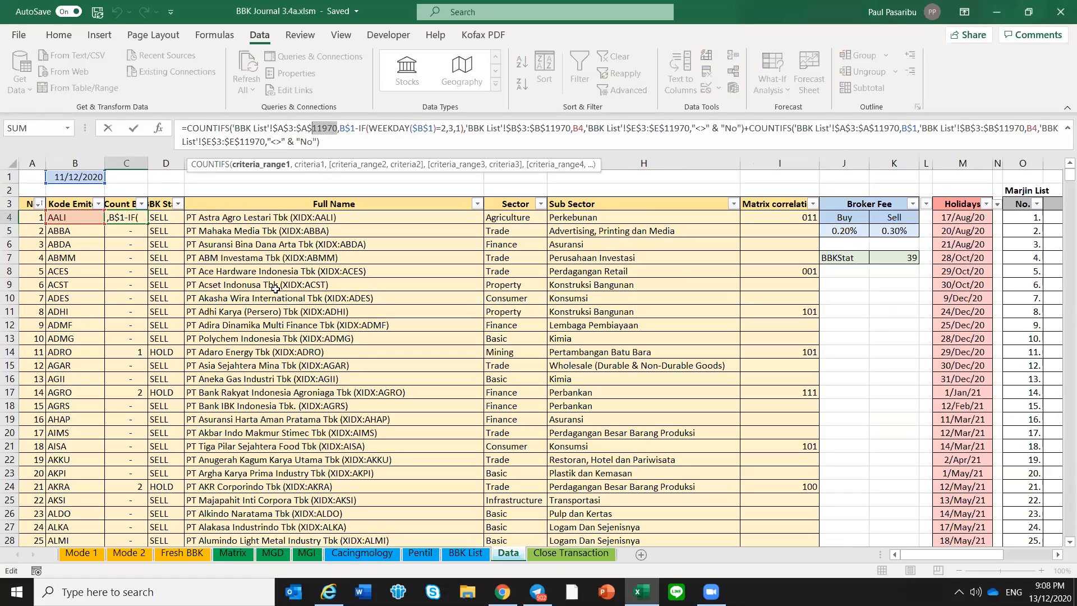
{"action": "left_click", "coordinate": [278, 297]}
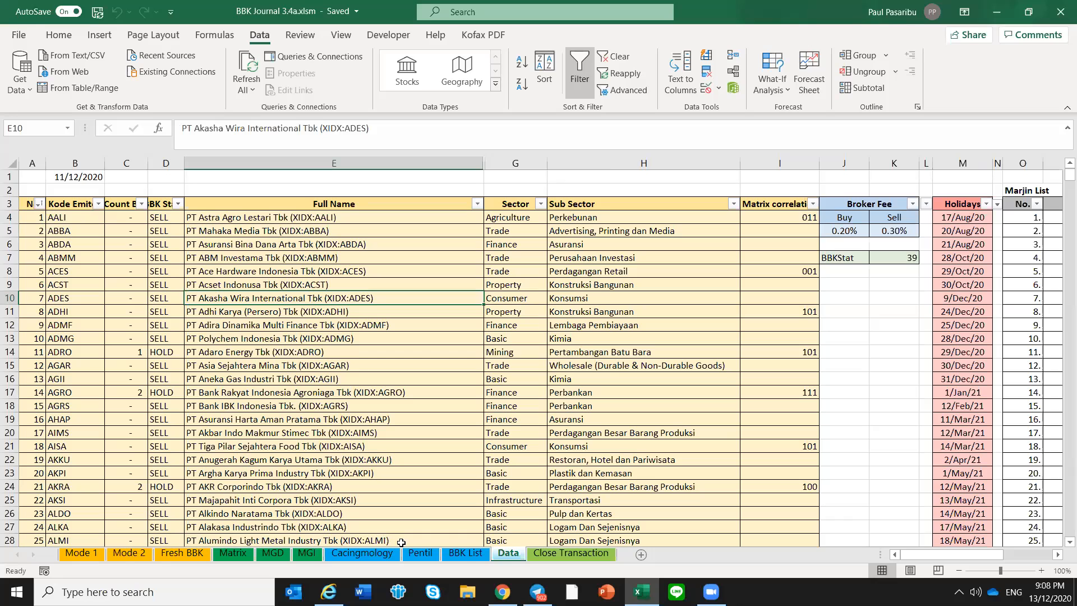
Open the BBK List sheet and inspect its last dated entries and the empty rows beneath them
{"action": "left_click", "coordinate": [461, 555]}
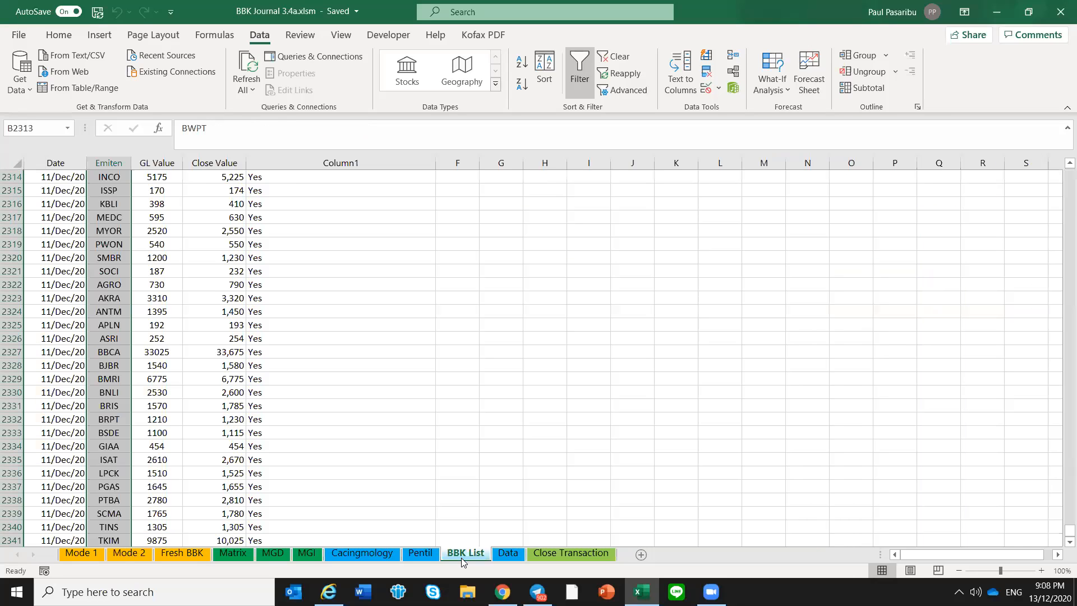
{"action": "left_click", "coordinate": [59, 505]}
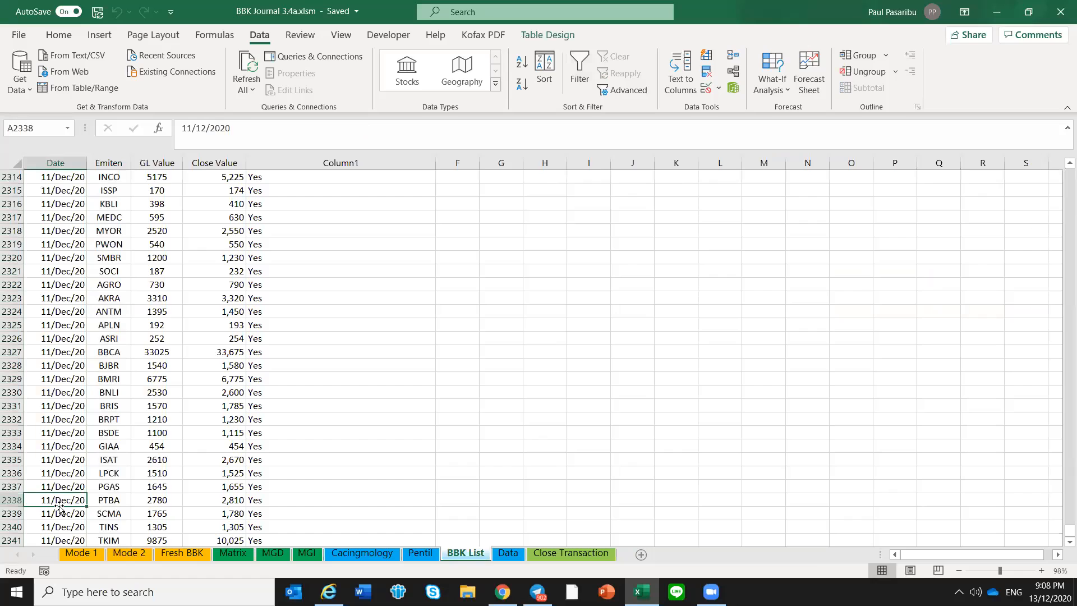
{"action": "key", "text": "Down"}
{"action": "key", "text": "Down"}
{"action": "key", "text": "Down"}
{"action": "key", "text": "Down"}
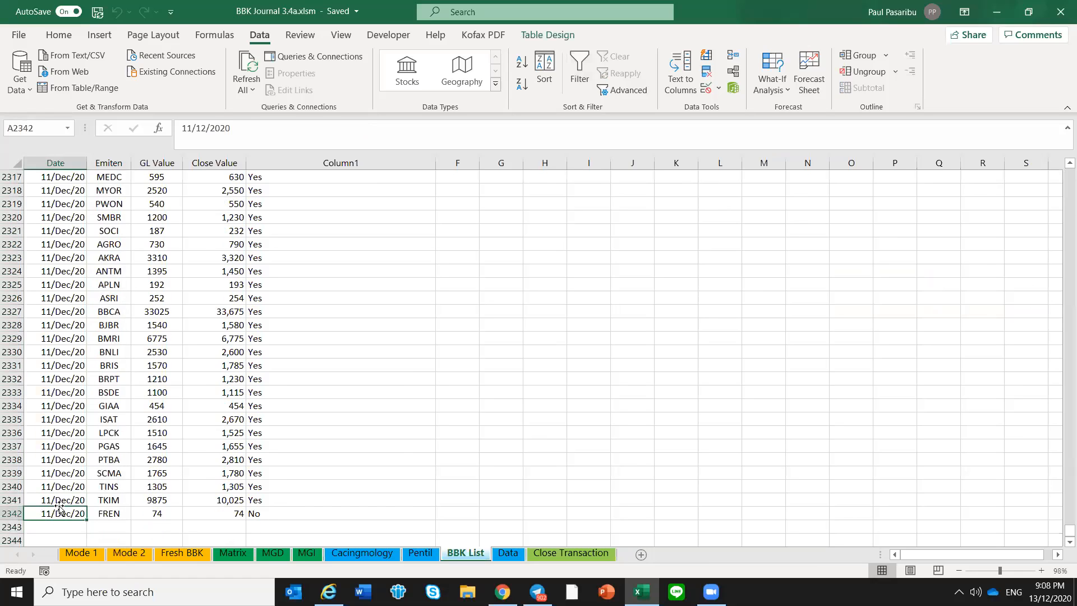
{"action": "scroll", "coordinate": [68, 502], "scroll_direction": "down", "scroll_amount": 1}
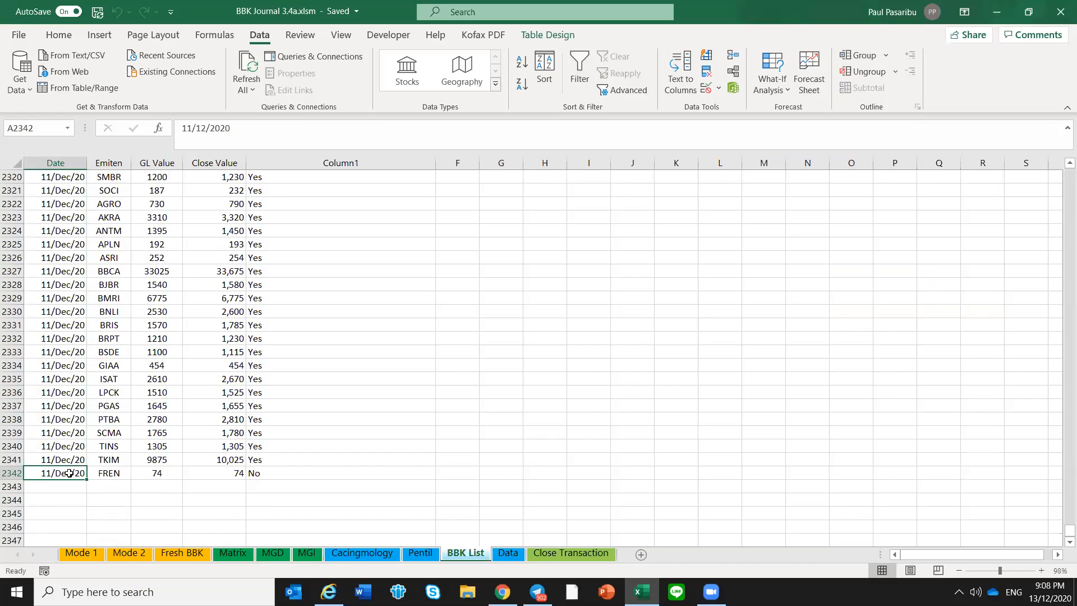
{"action": "scroll", "coordinate": [68, 480], "scroll_direction": "down", "scroll_amount": 20}
{"action": "scroll", "coordinate": [47, 502], "scroll_direction": "down", "scroll_amount": 10}
{"action": "left_click", "coordinate": [56, 434]}
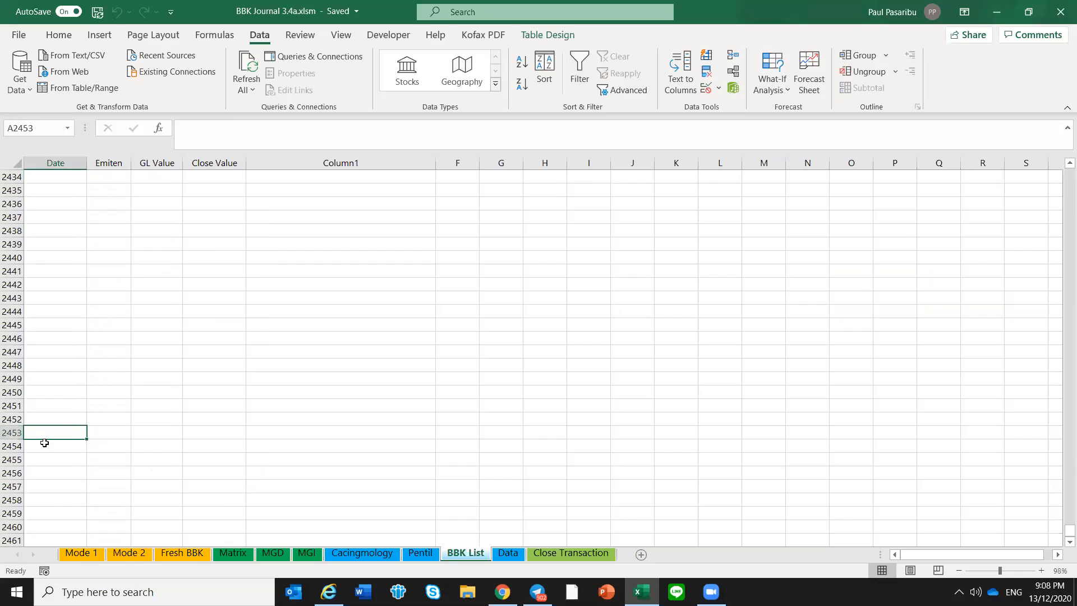
Find the last filled row of the BBK List sheet, and recheck the row limit 11970 in AALI's COUNTIFS formula on the Data sheet
{"action": "key", "text": "ctrl+Up"}
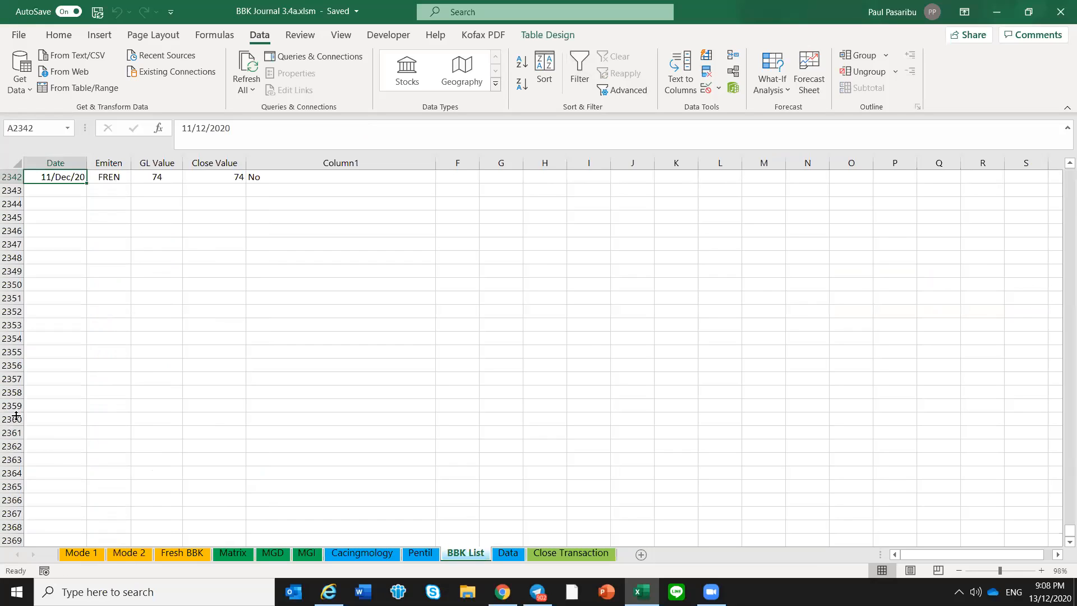
{"action": "left_click", "coordinate": [506, 554]}
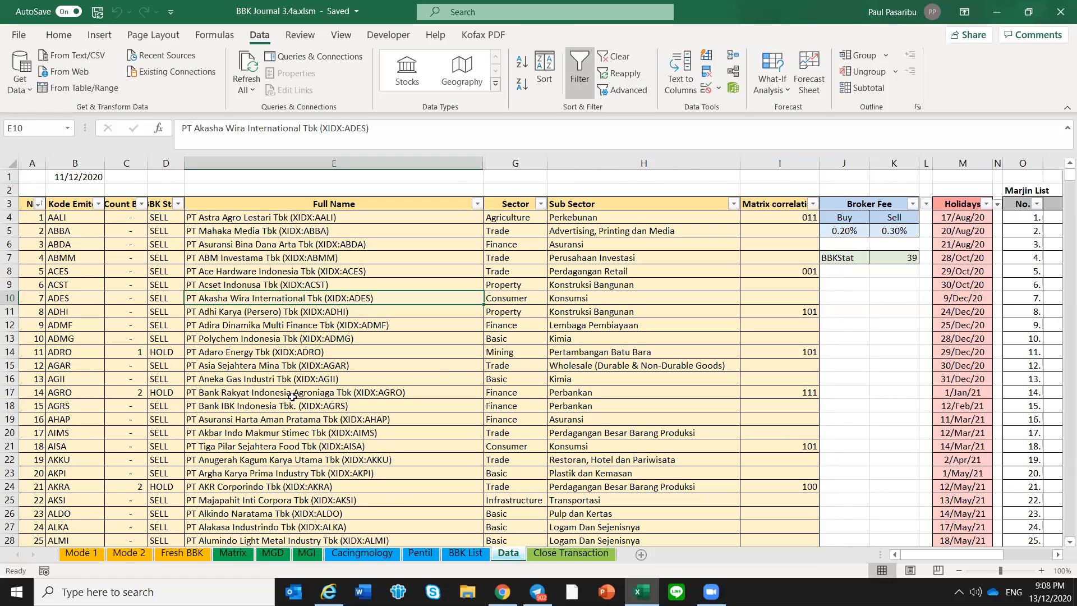
{"action": "left_click", "coordinate": [125, 217]}
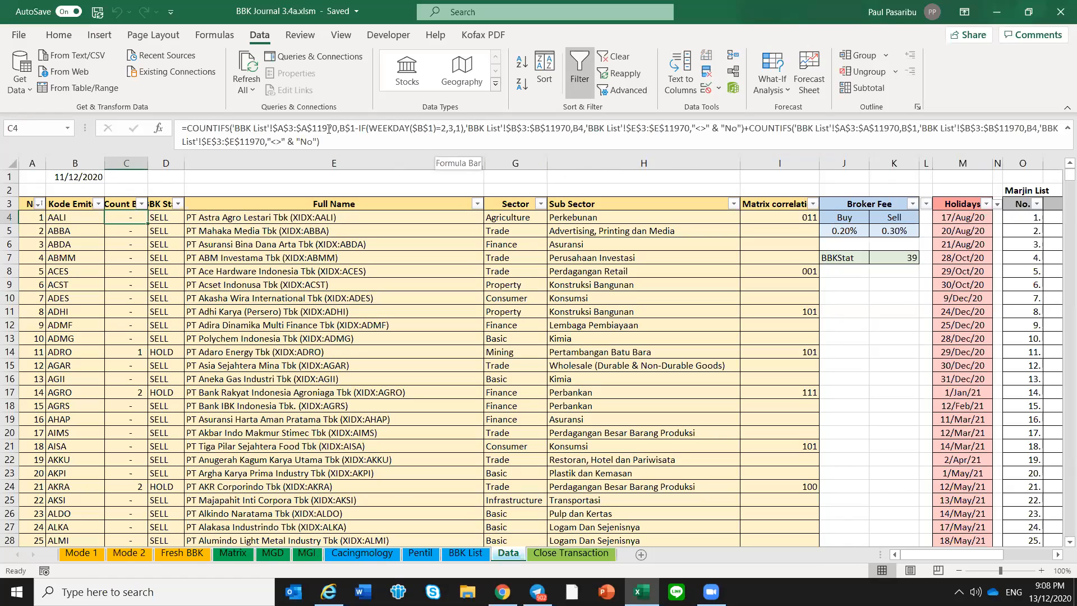
{"action": "left_click_drag", "start_coordinate": [312, 128], "coordinate": [338, 127]}
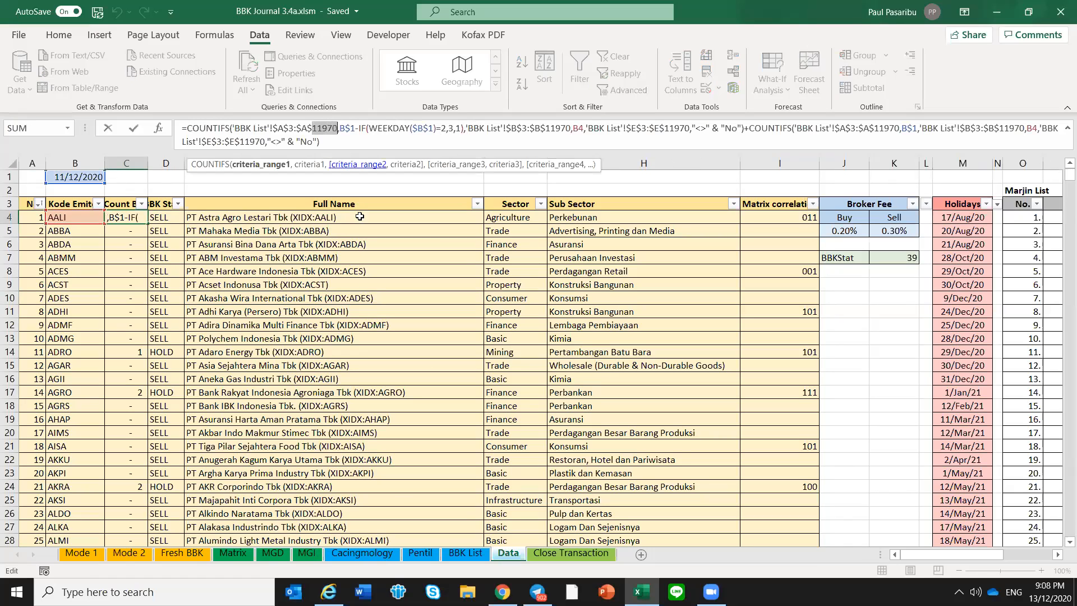
{"action": "key", "text": "Escape"}
{"action": "left_click", "coordinate": [360, 308]}
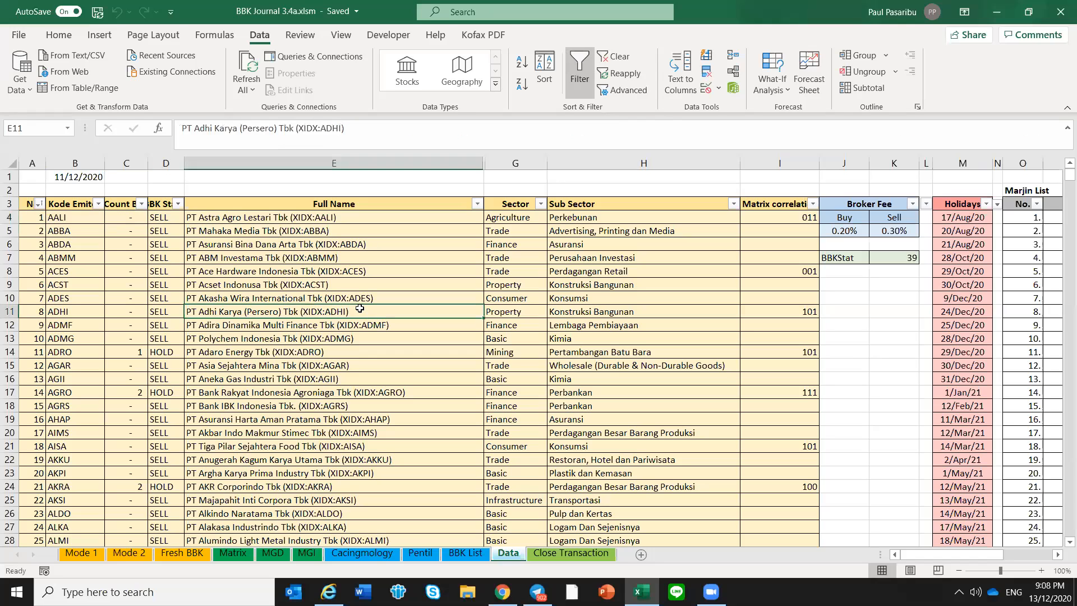
Return to the Mode 1 sheet to review its trading journal table
{"action": "left_click", "coordinate": [95, 554]}
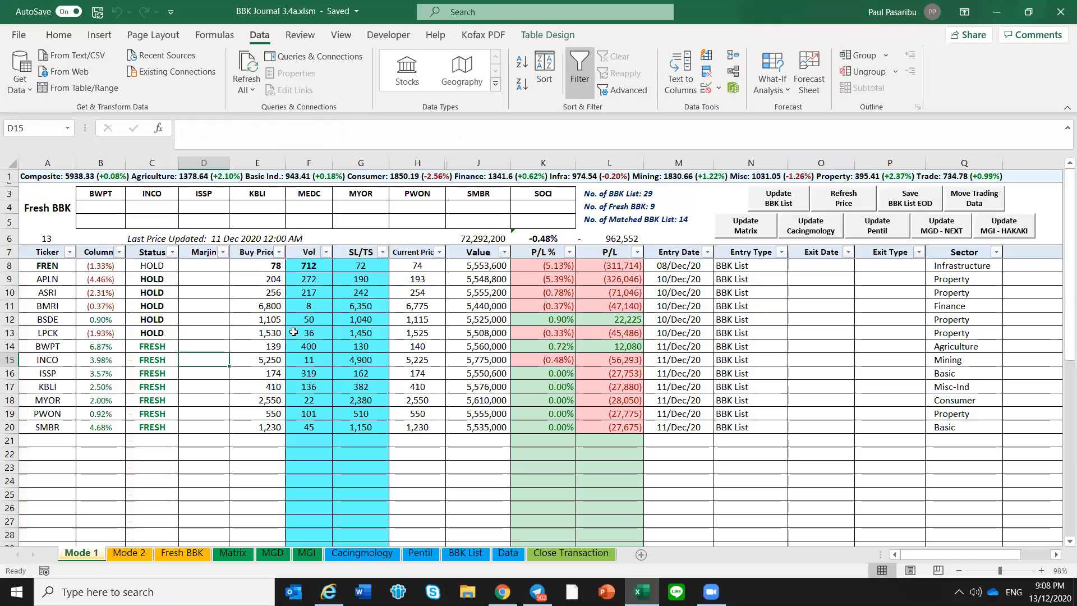
{"action": "left_click", "coordinate": [294, 332]}
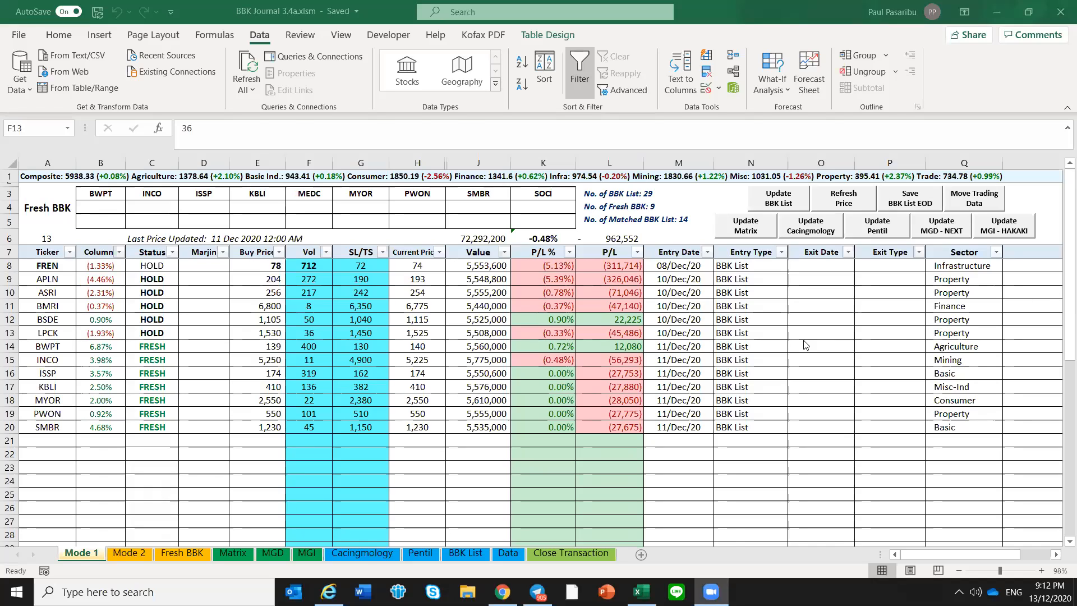
{"action": "left_click", "coordinate": [638, 348]}
{"action": "left_click", "coordinate": [218, 344]}
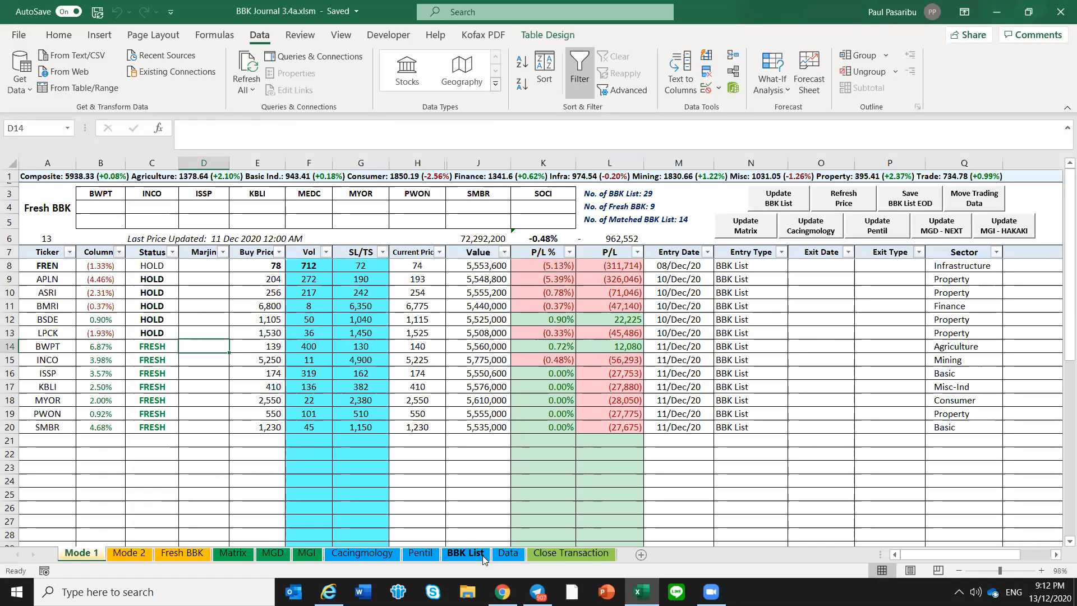
Locate the 9/Dec/20 entries on the BBK List sheet and highlight their date through close value cells from DOID to BRPT
{"action": "left_click", "coordinate": [466, 554]}
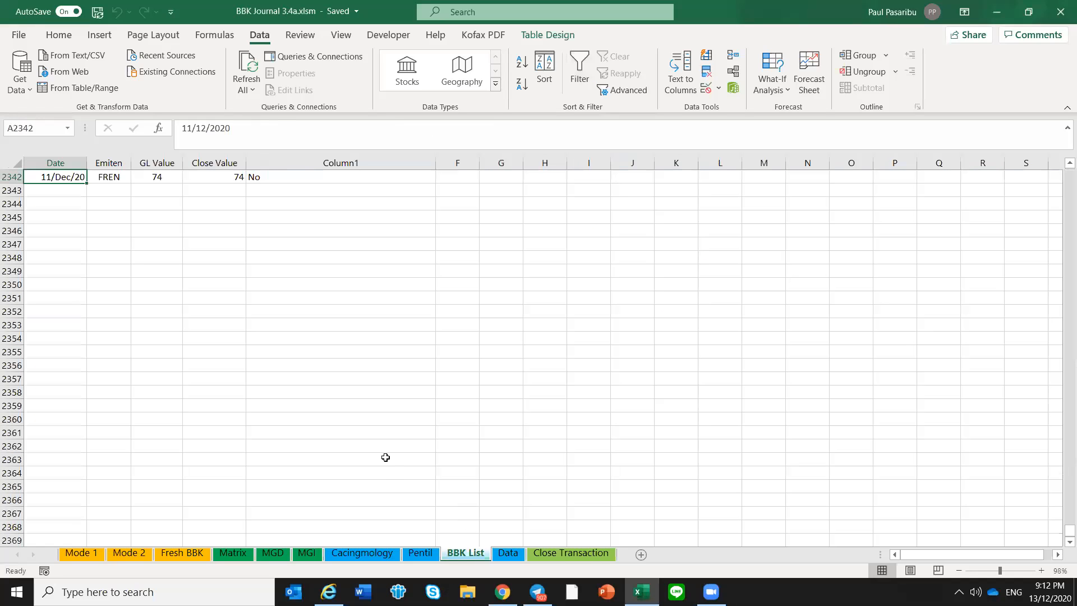
{"action": "scroll", "coordinate": [255, 351], "scroll_direction": "up", "scroll_amount": 5}
{"action": "scroll", "coordinate": [202, 320], "scroll_direction": "up", "scroll_amount": 4}
{"action": "scroll", "coordinate": [202, 321], "scroll_direction": "up", "scroll_amount": 5}
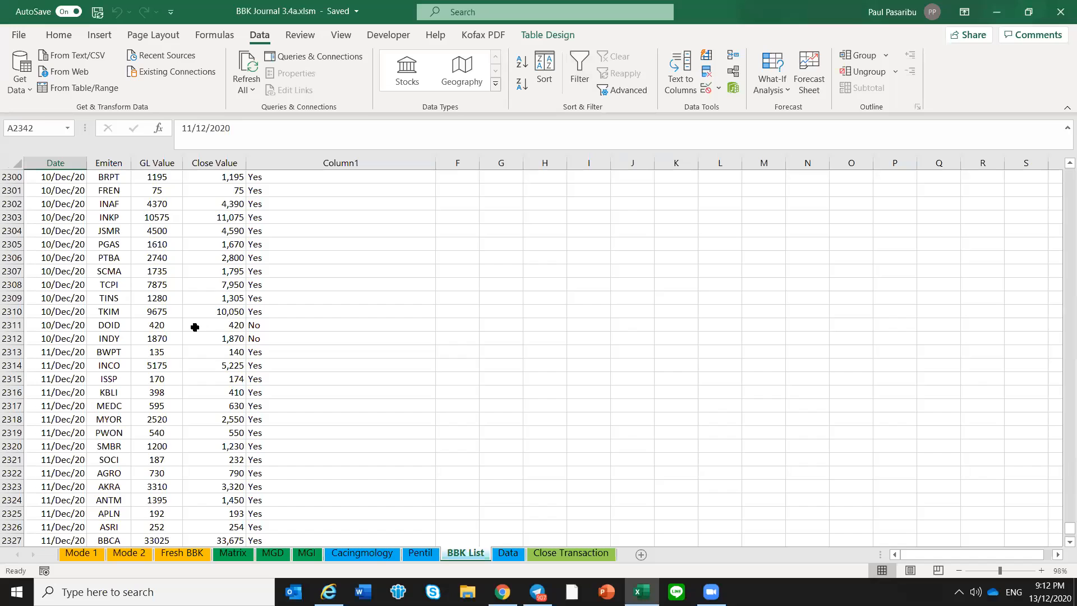
{"action": "scroll", "coordinate": [202, 320], "scroll_direction": "up", "scroll_amount": 14}
{"action": "scroll", "coordinate": [187, 335], "scroll_direction": "up", "scroll_amount": 2}
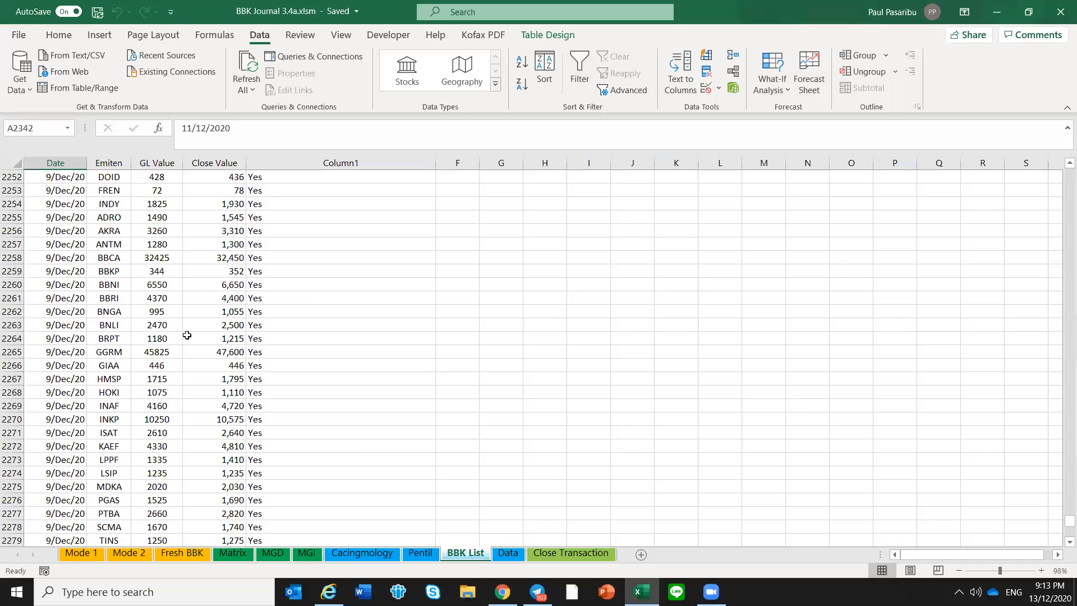
{"action": "scroll", "coordinate": [187, 335], "scroll_direction": "up", "scroll_amount": 3}
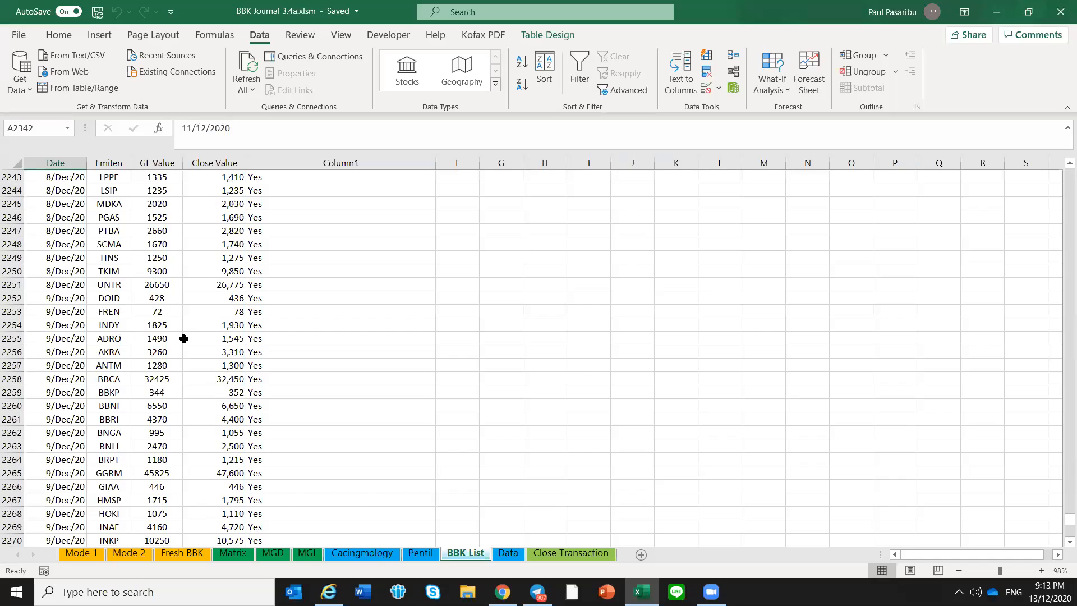
{"action": "left_click_drag", "start_coordinate": [63, 298], "coordinate": [225, 453]}
{"action": "left_click", "coordinate": [225, 453]}
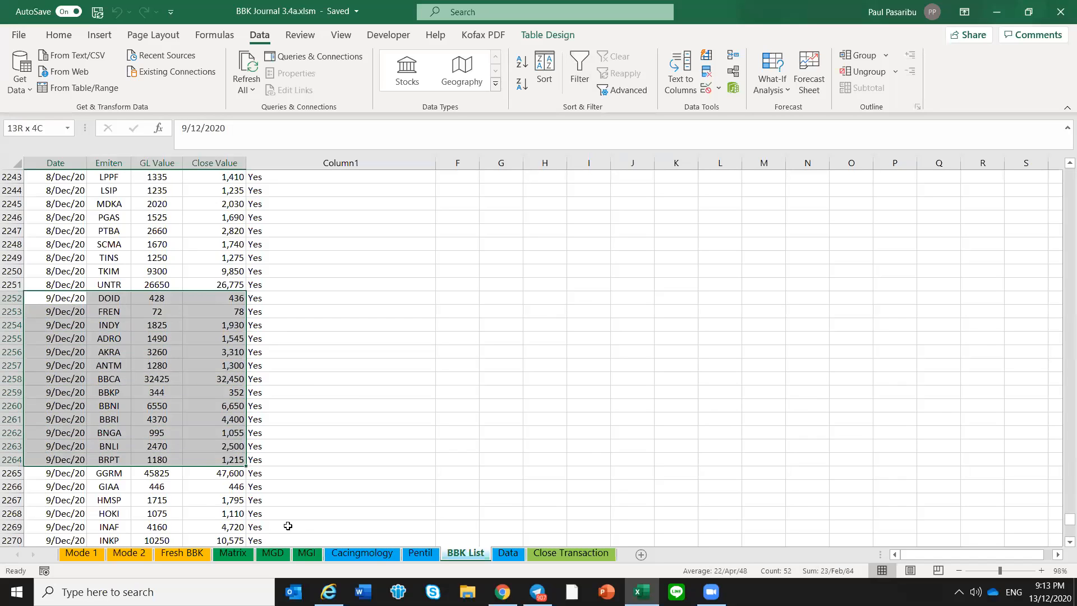
Compare AALI's COUNTIFS formula on the Data sheet with the BBK List entries for 9/Dec/20, highlighting rows 2252 to 2270
{"action": "left_click", "coordinate": [509, 557]}
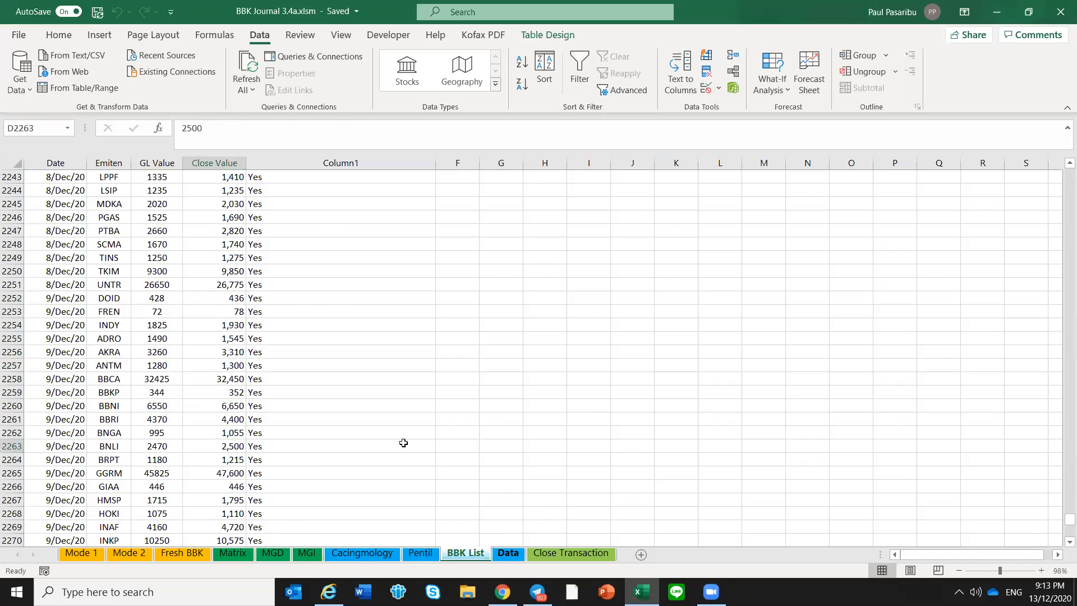
{"action": "left_click", "coordinate": [111, 216]}
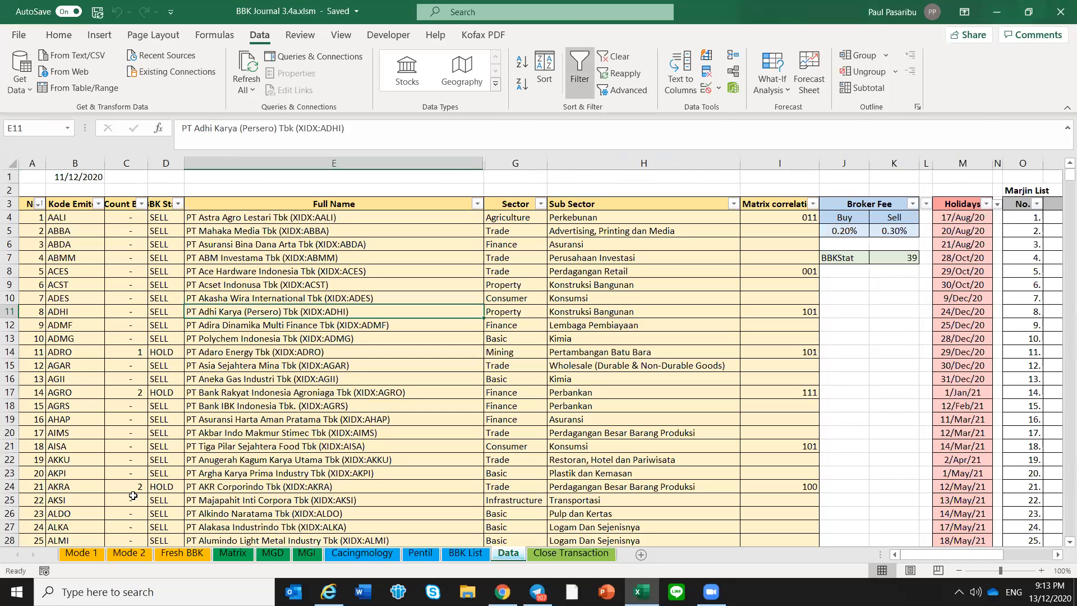
{"action": "left_click", "coordinate": [477, 554]}
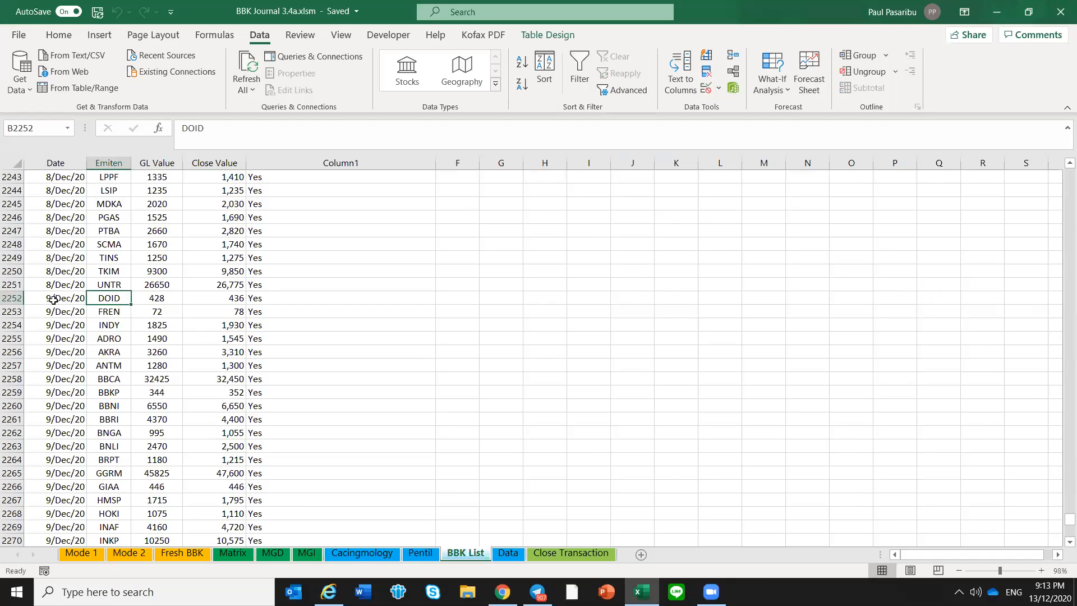
{"action": "left_click_drag", "start_coordinate": [54, 284], "coordinate": [247, 533]}
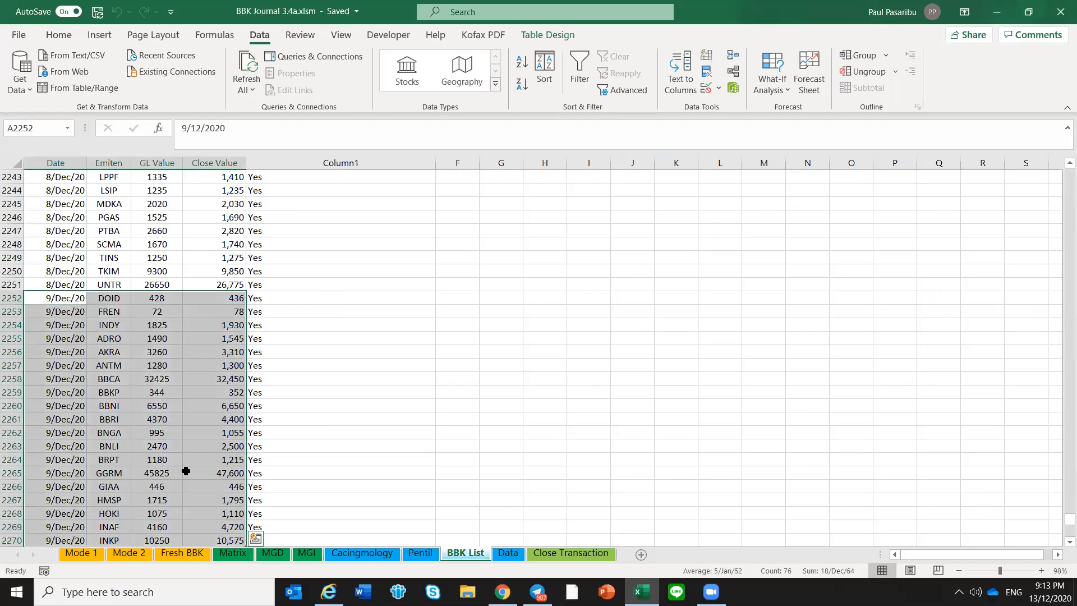
{"action": "left_click", "coordinate": [186, 472]}
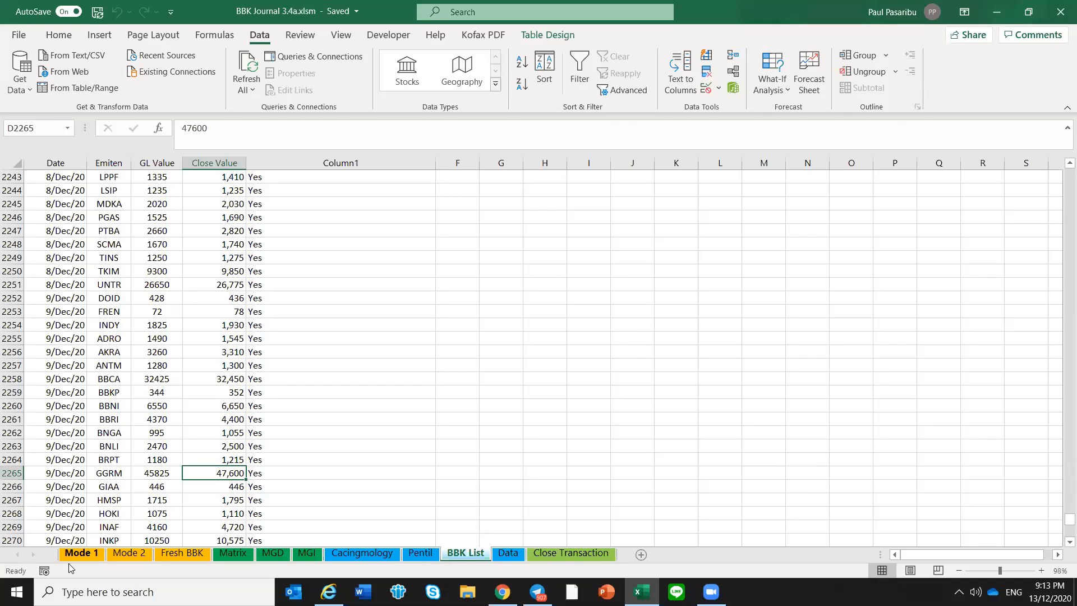
Return to the Mode 1 sheet and inspect BWPT's percentage cell beside its ticker
{"action": "left_click", "coordinate": [83, 556]}
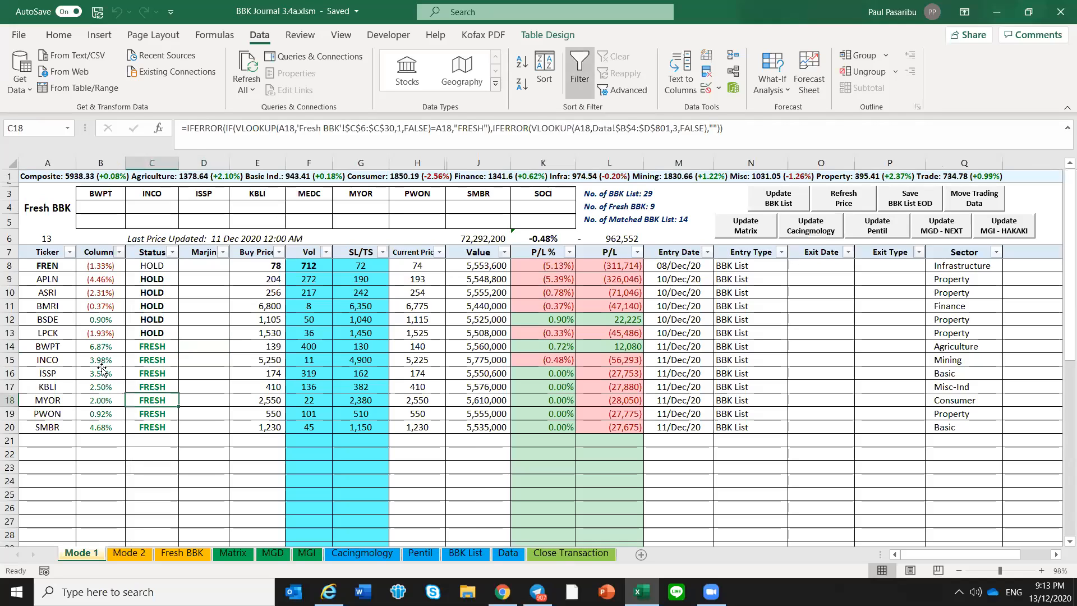
{"action": "left_click", "coordinate": [100, 347]}
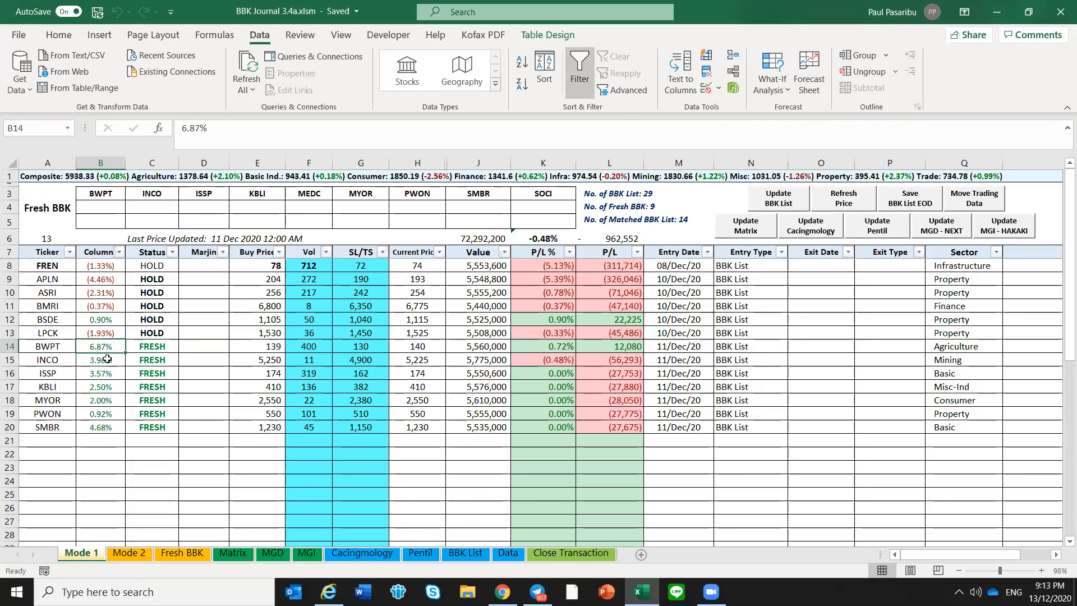